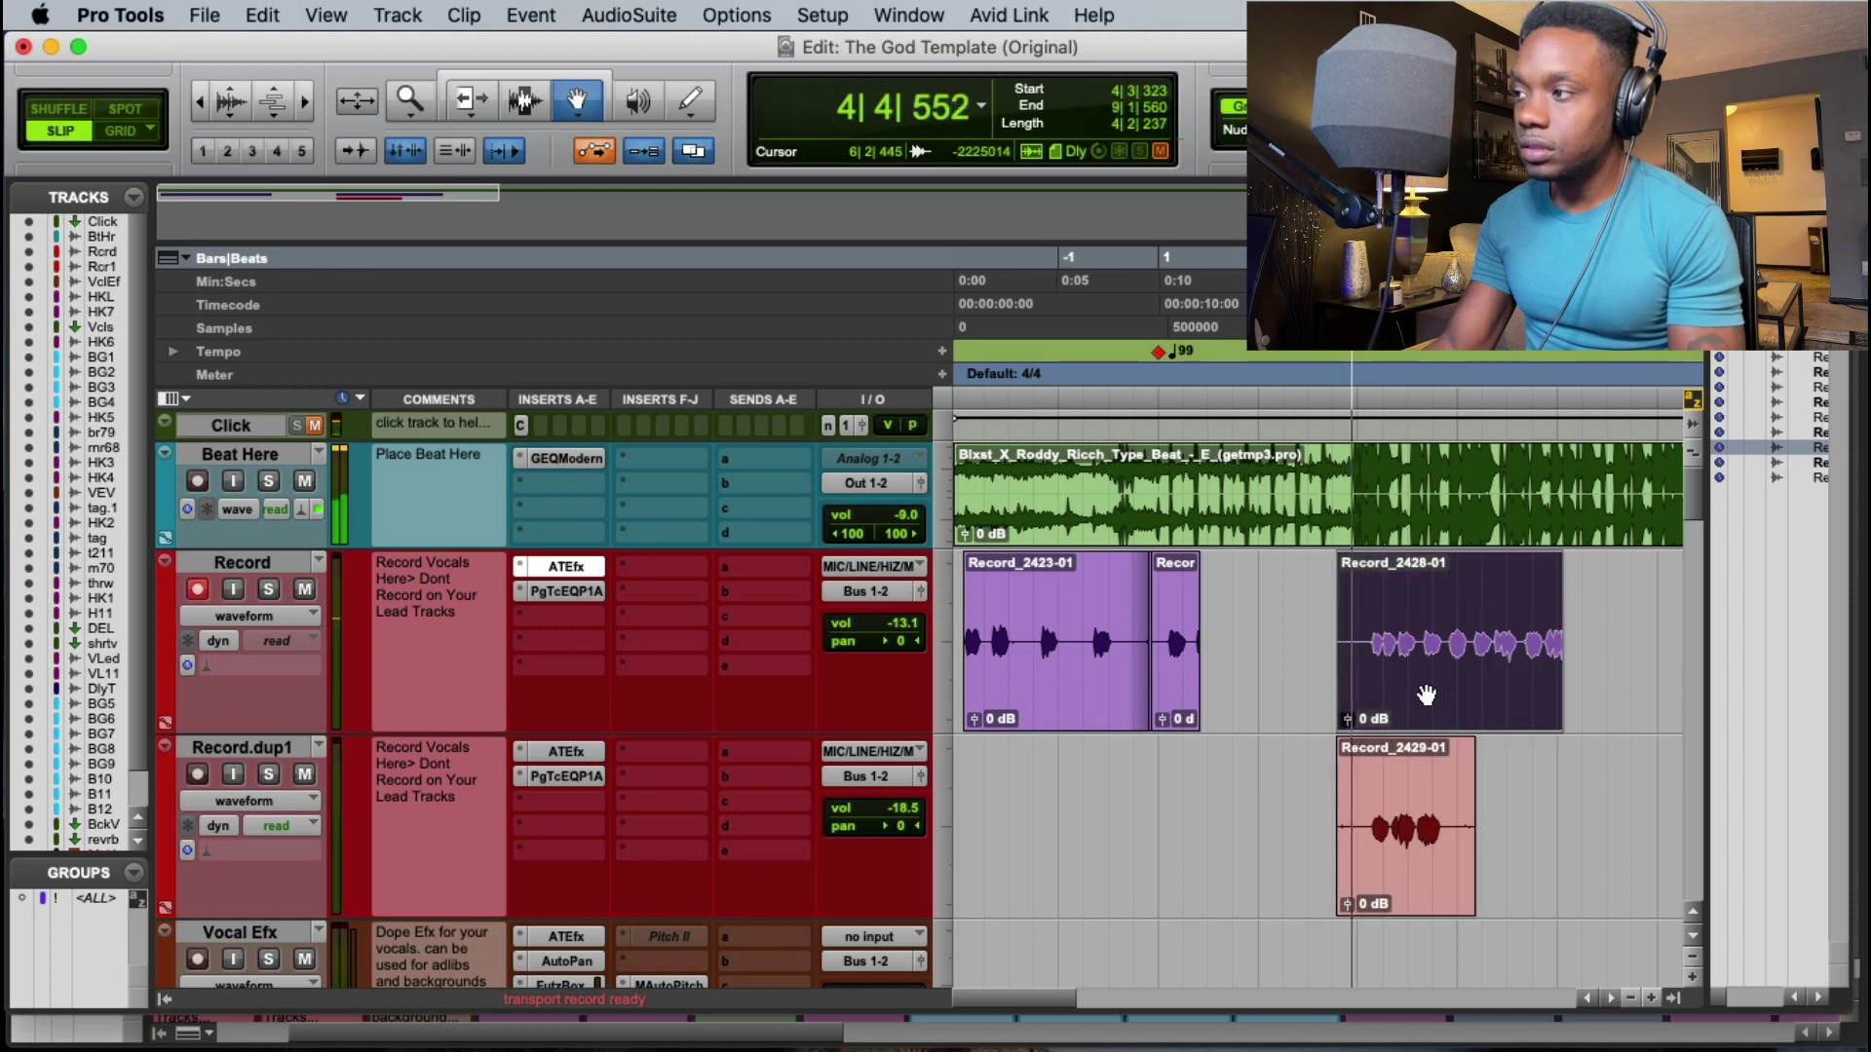
Step: Delete the Record_2428-01 clip from the Record track and raise the Record.dup1 volume to -14.5
key(Delete)
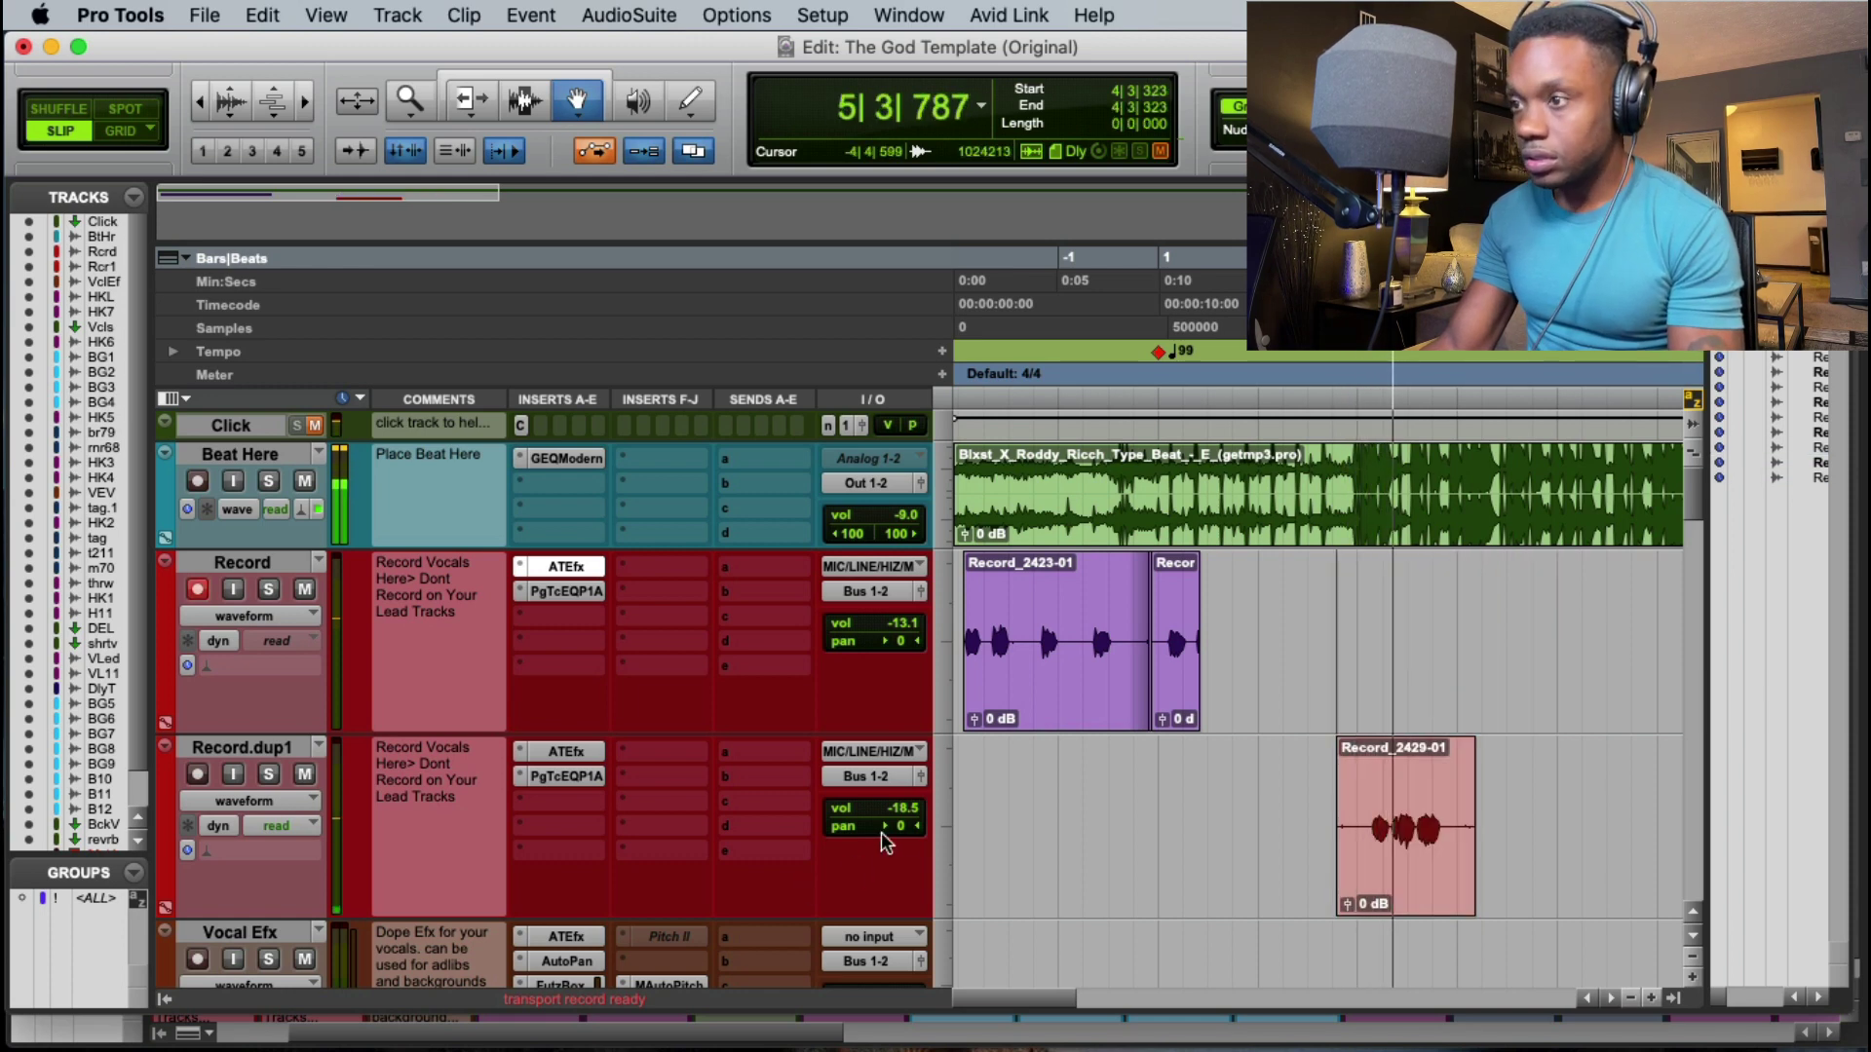
drag(875, 809, 905, 804)
click(1428, 869)
key(space)
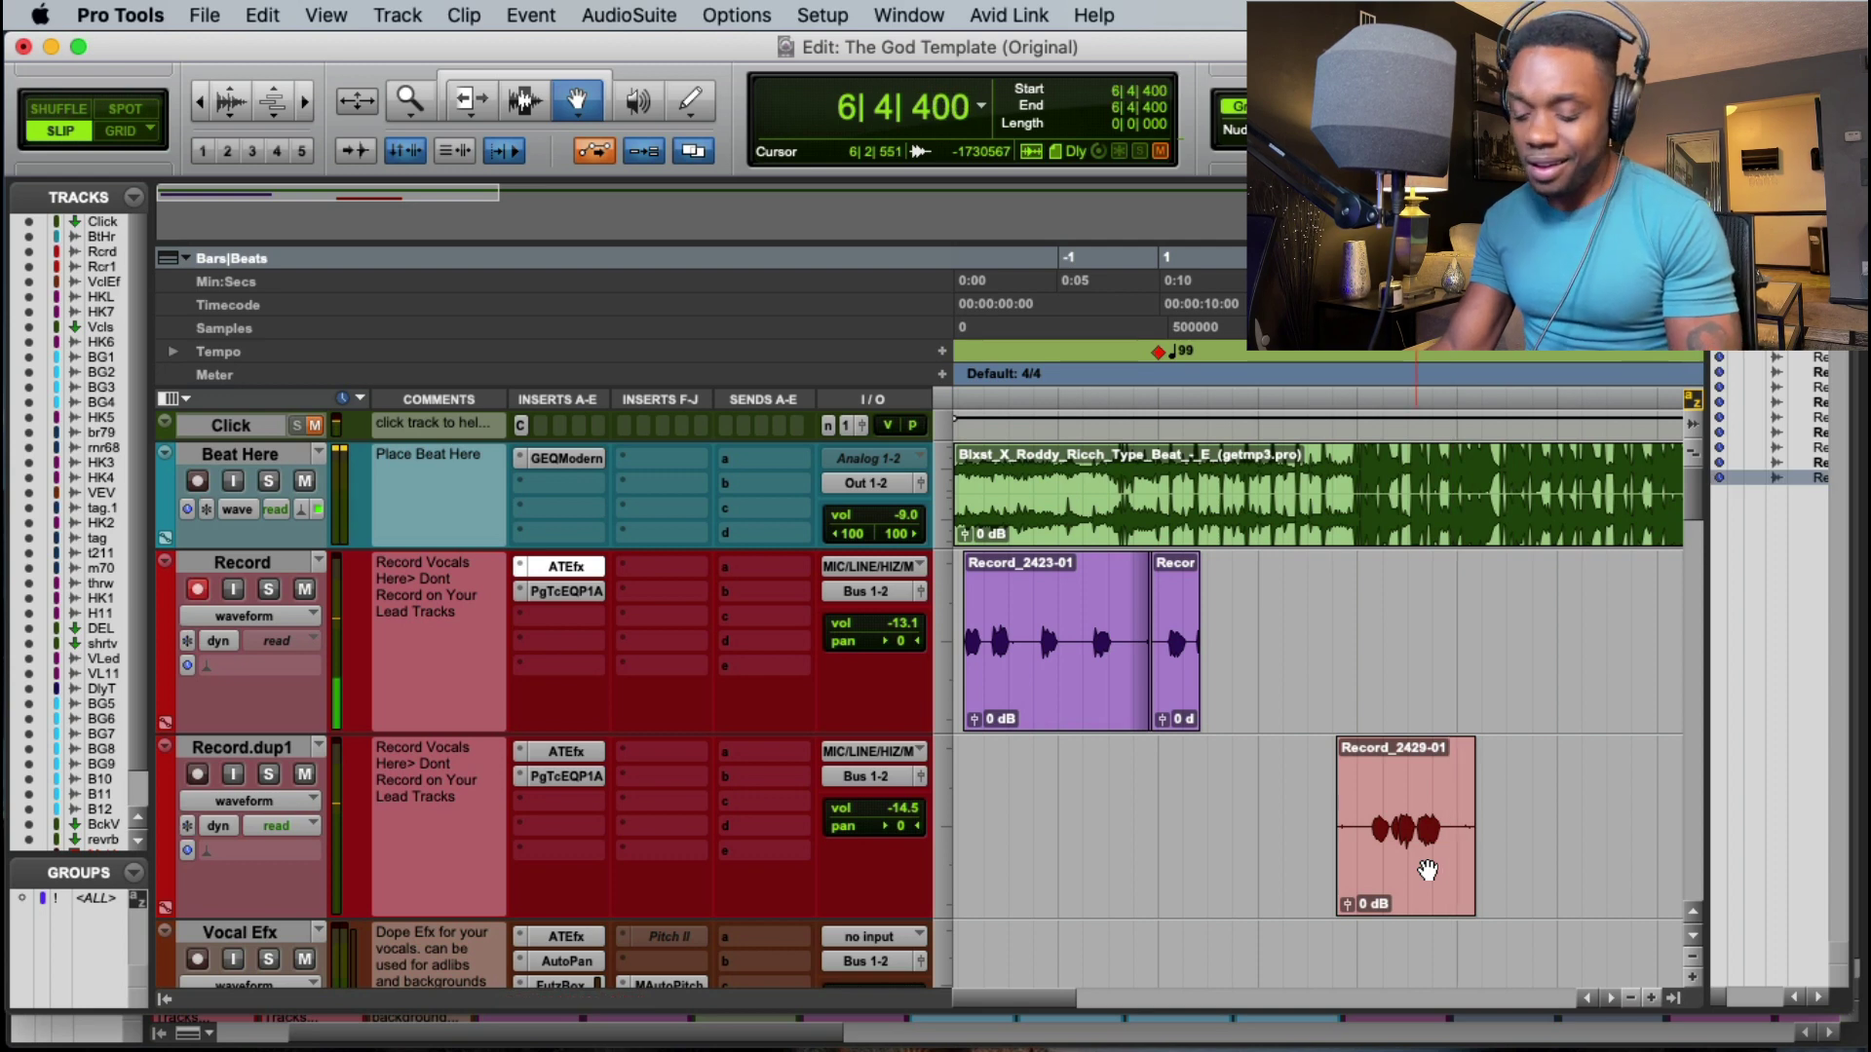
Step: Mute the clip on Record.dup1 and record a new vocal take on the Record track from bar 4 to about bar 14
click(1416, 854)
key(super+c)
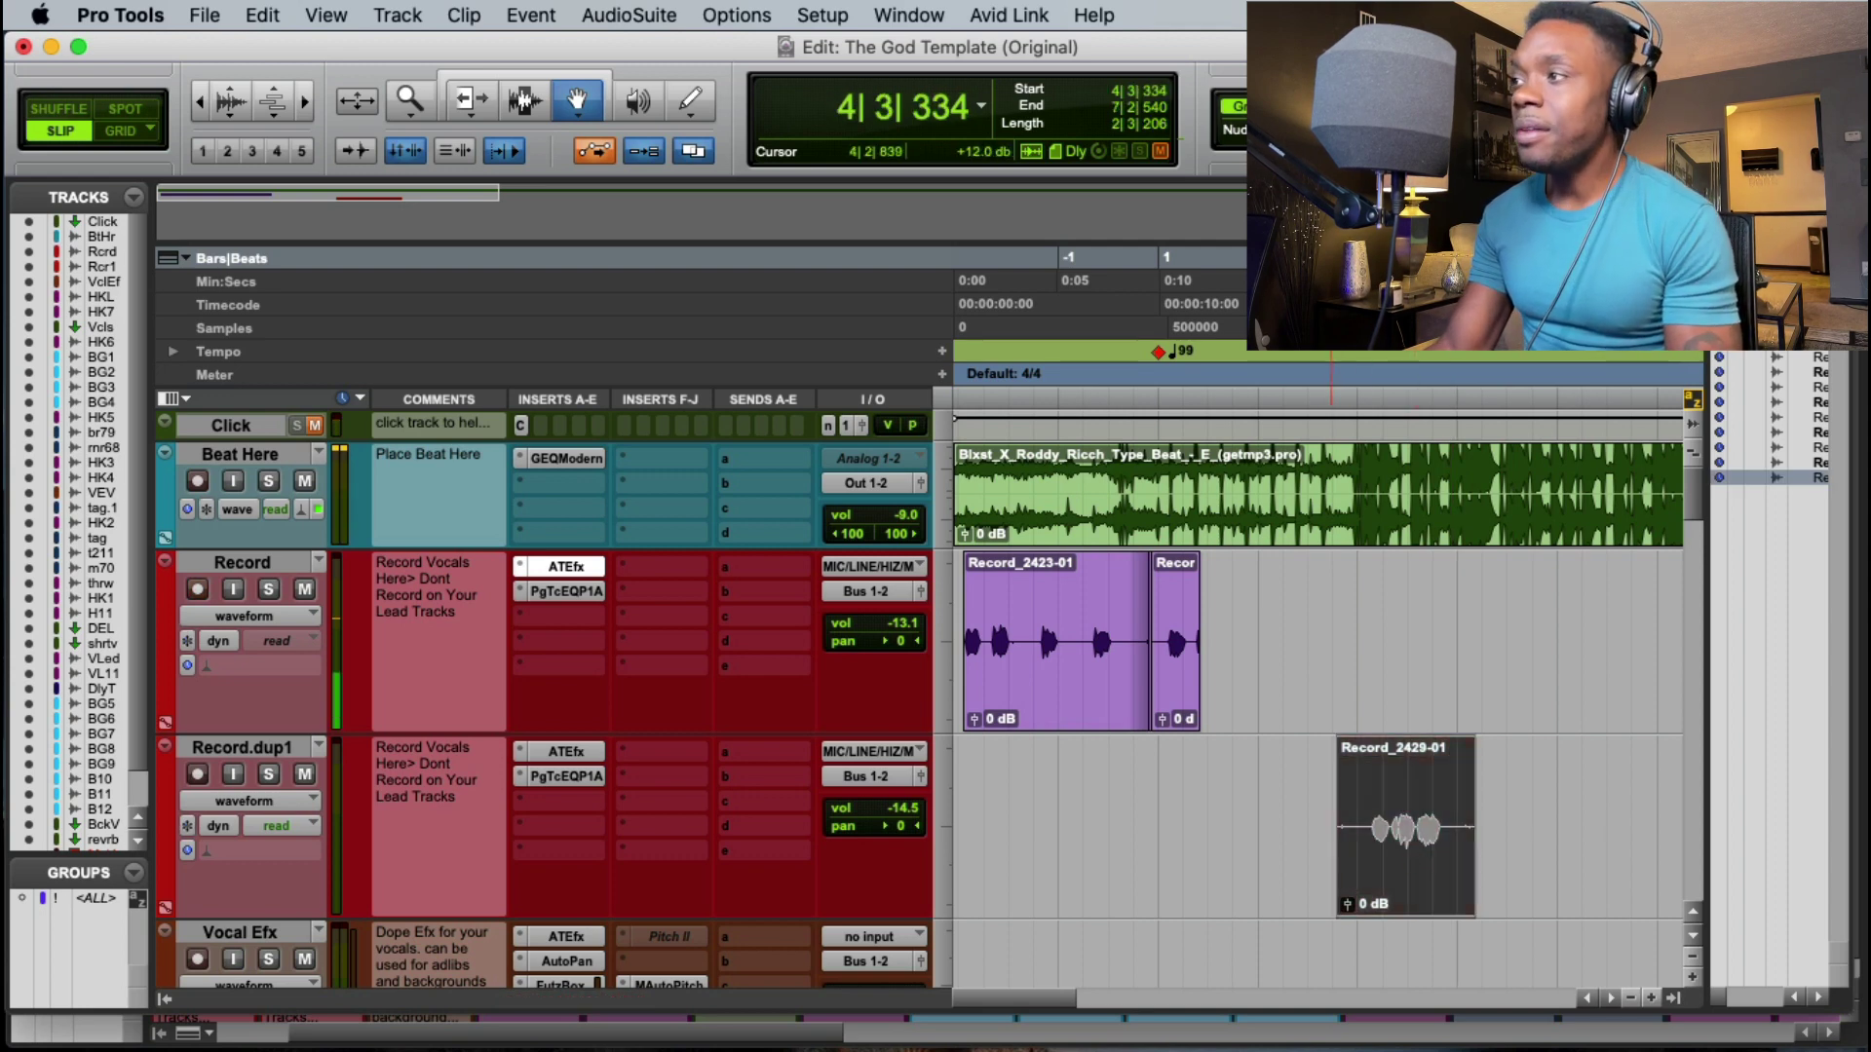
click(1308, 840)
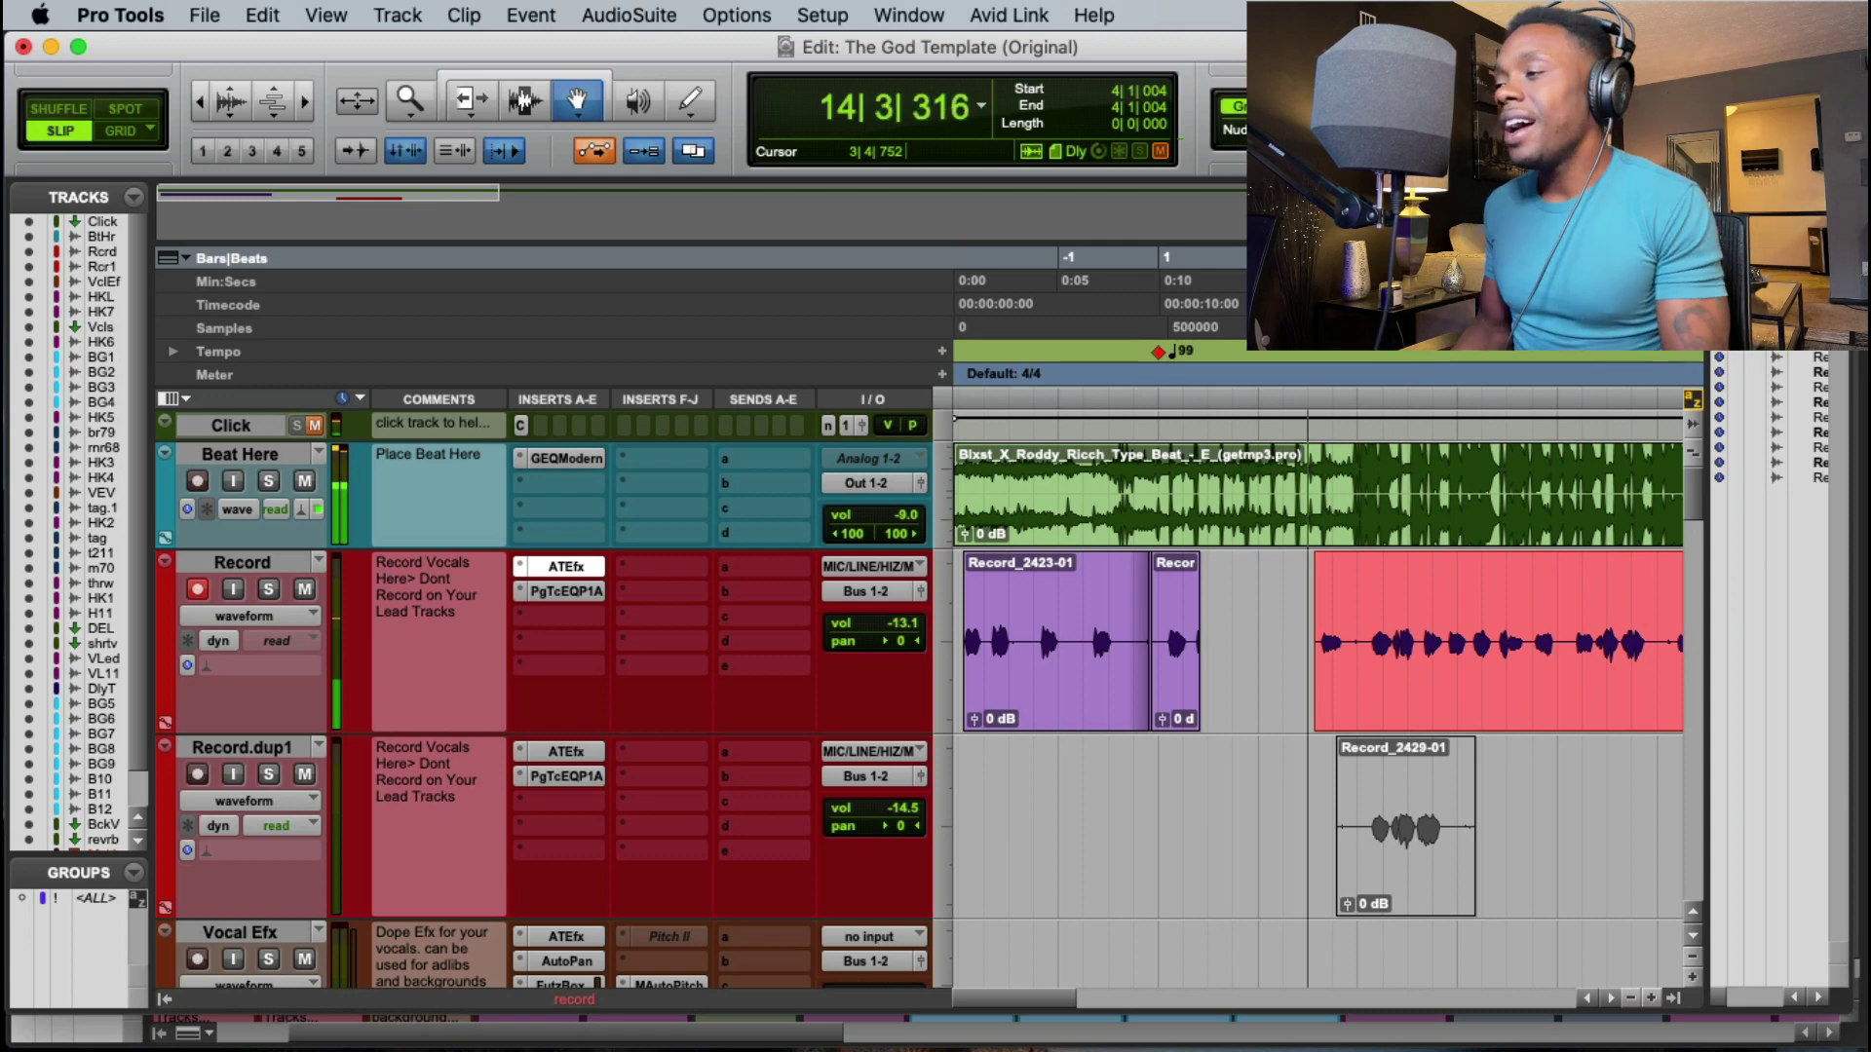
key(space)
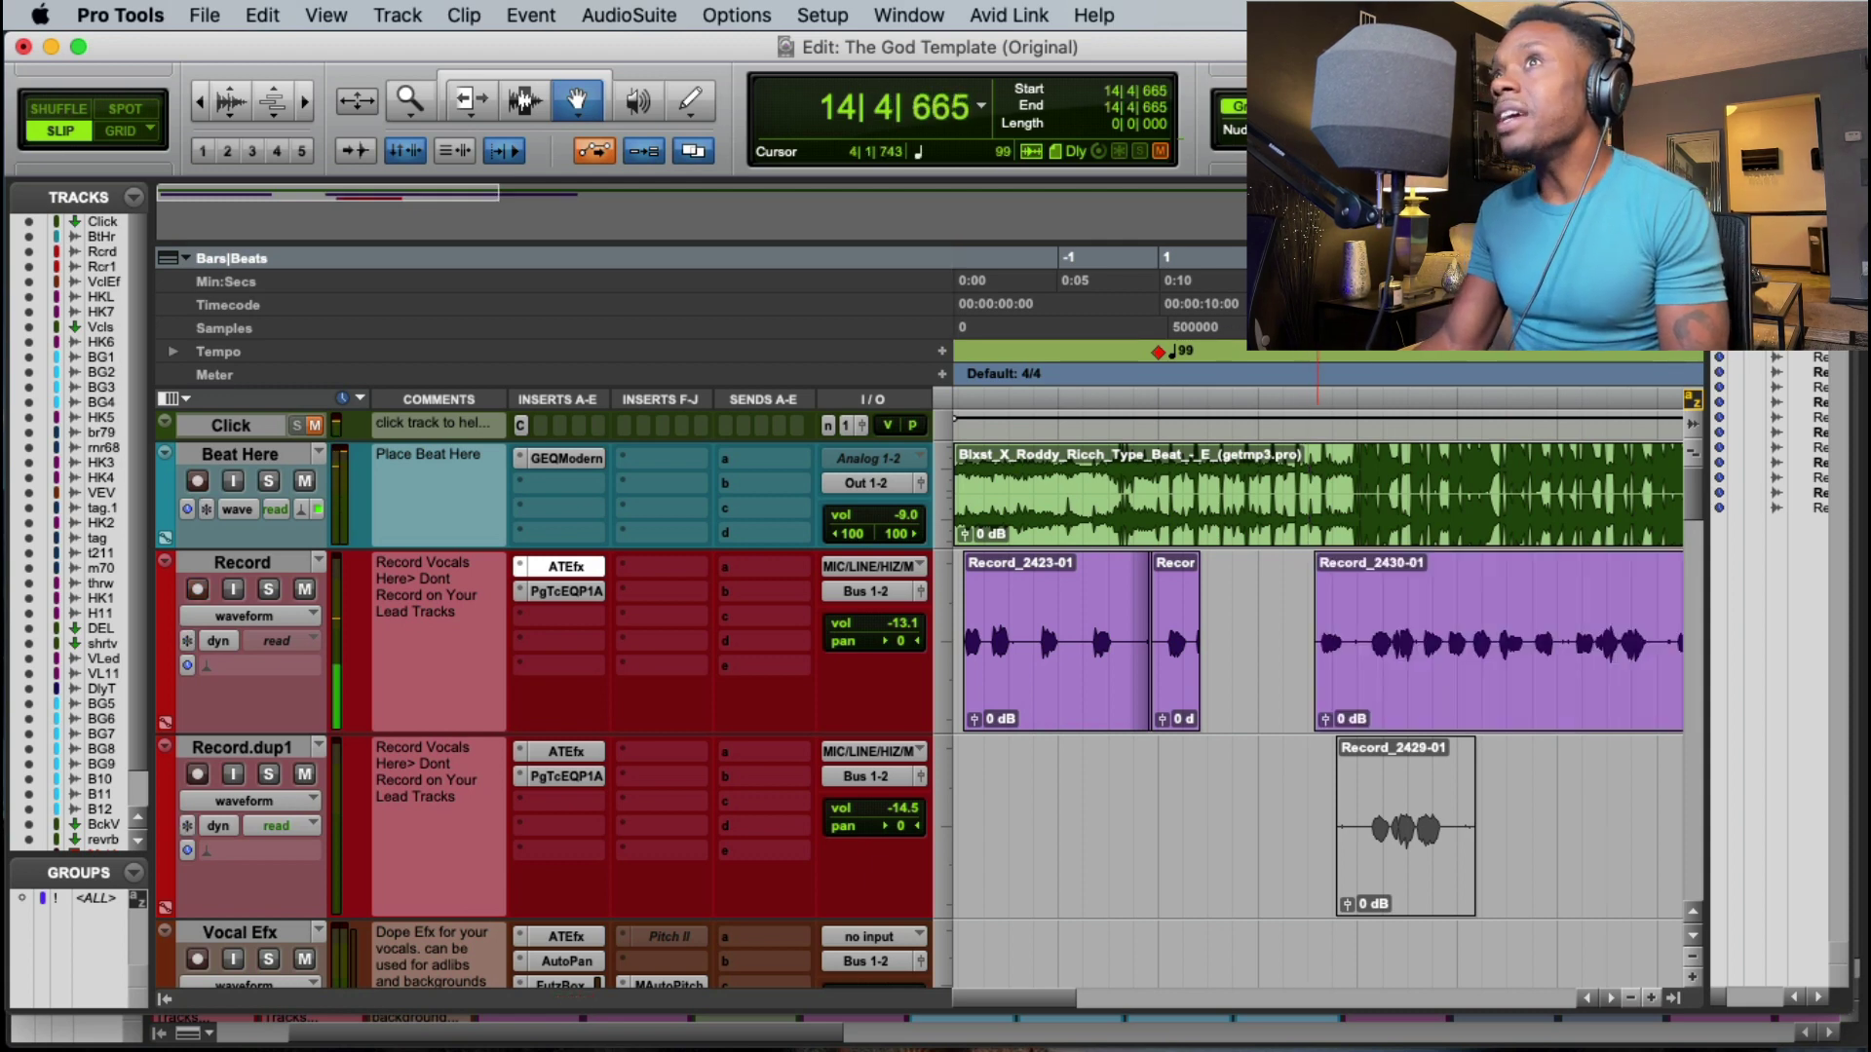
Step: Play back from 4|1|743 and punch in a replacement over the opening of the new take on the Record track
click(1317, 352)
key(space)
key(super+space)
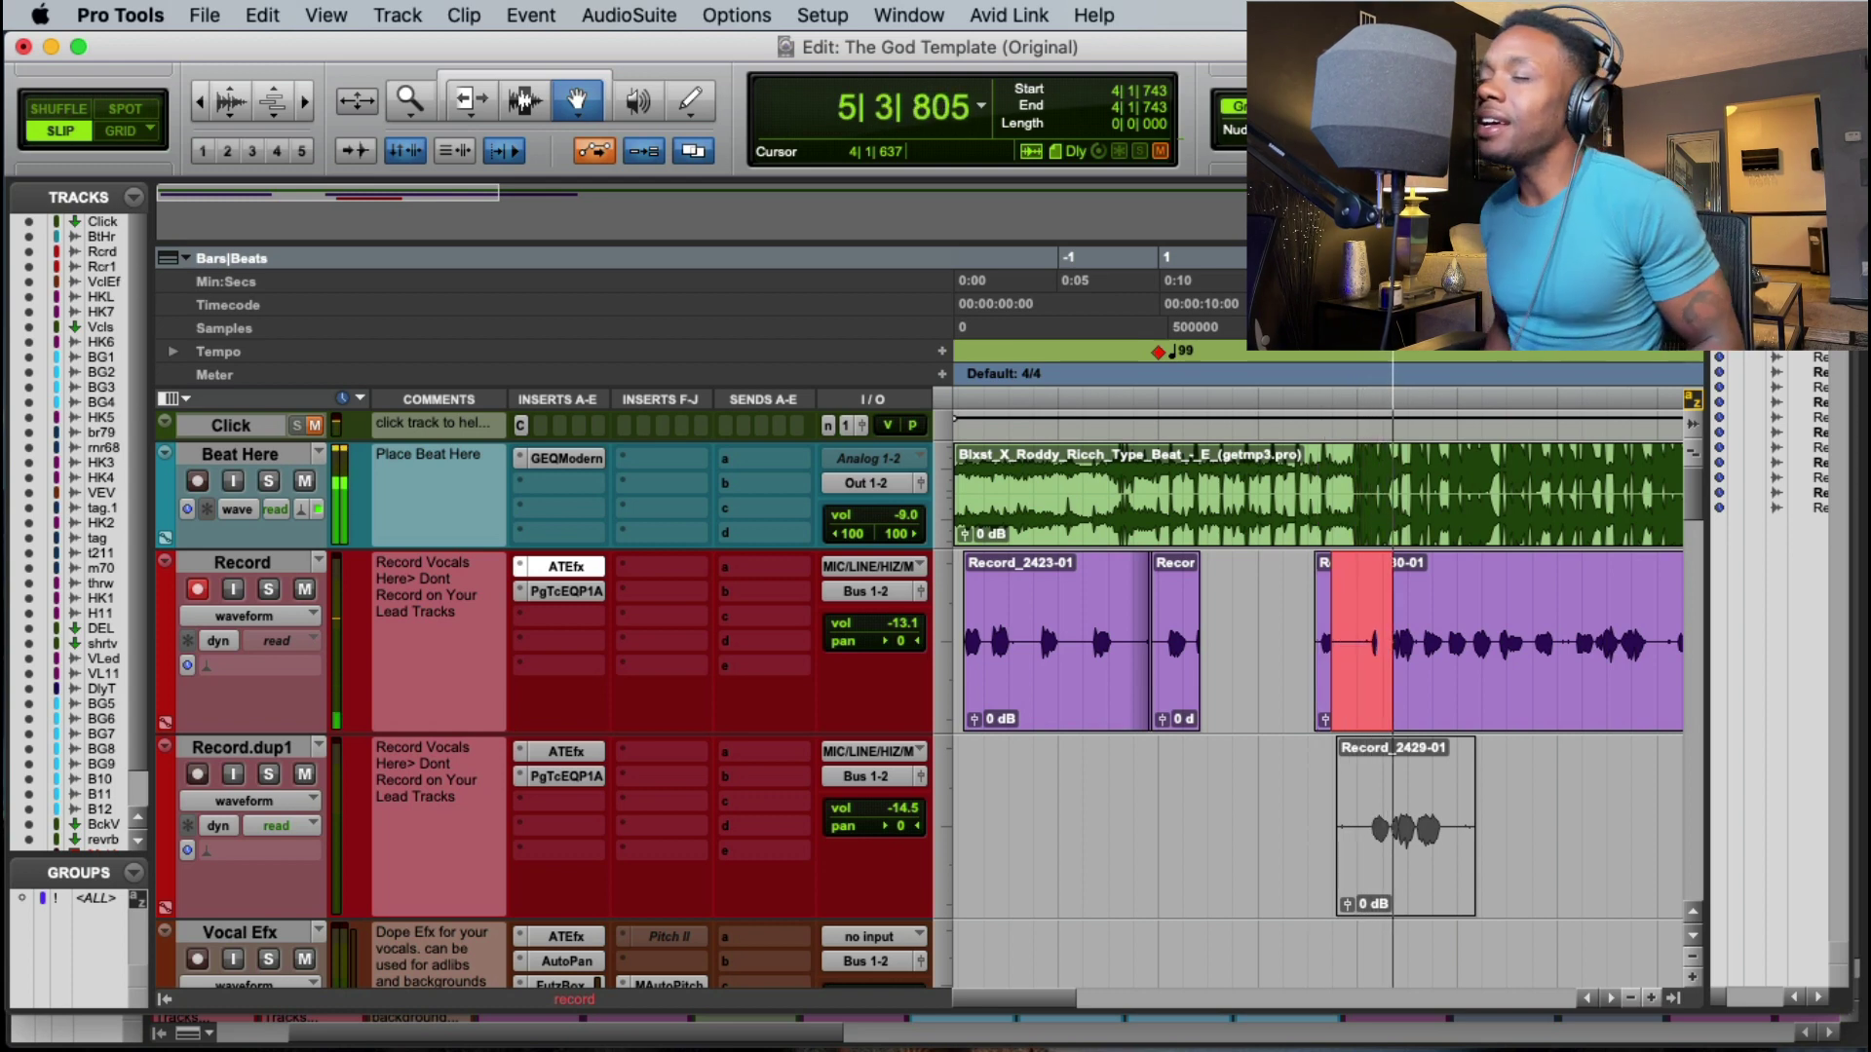
key(space)
Step: Play from 4|2|100 and punch in another retake of the phrase from about bar 5 on the Record track
click(1321, 283)
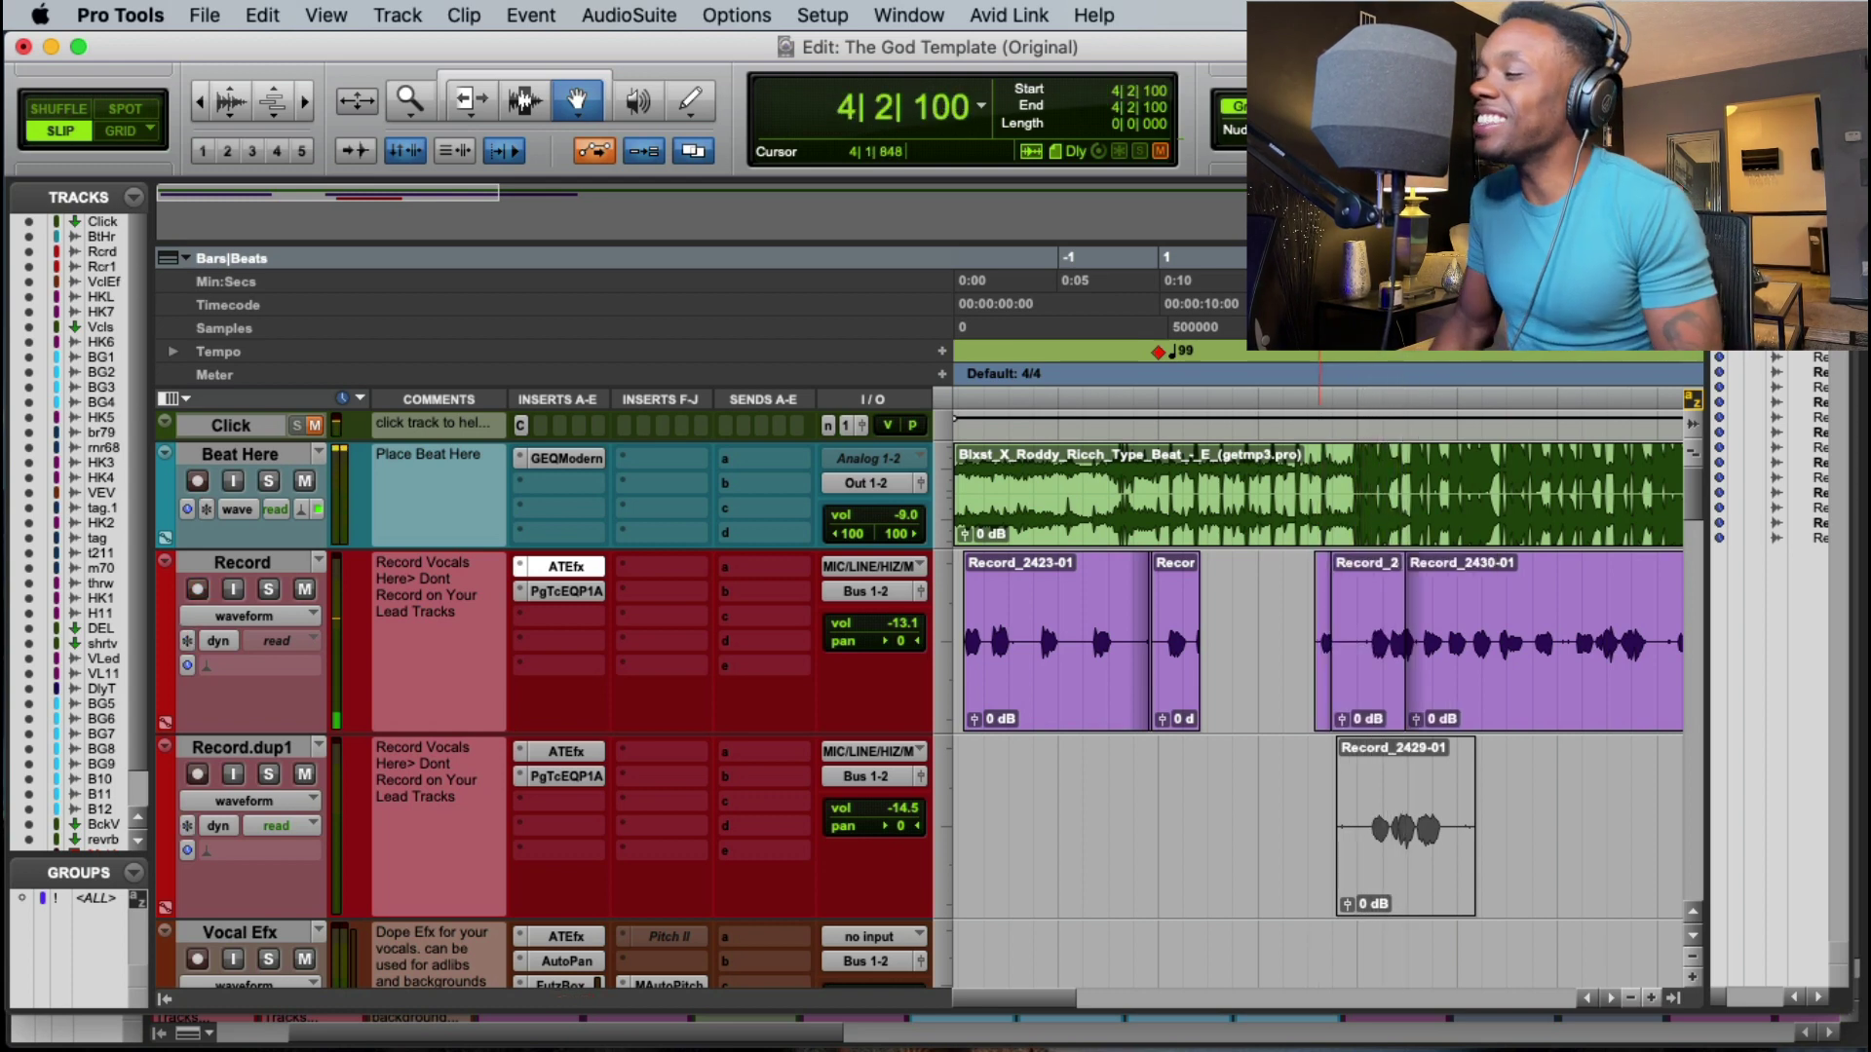
key(space)
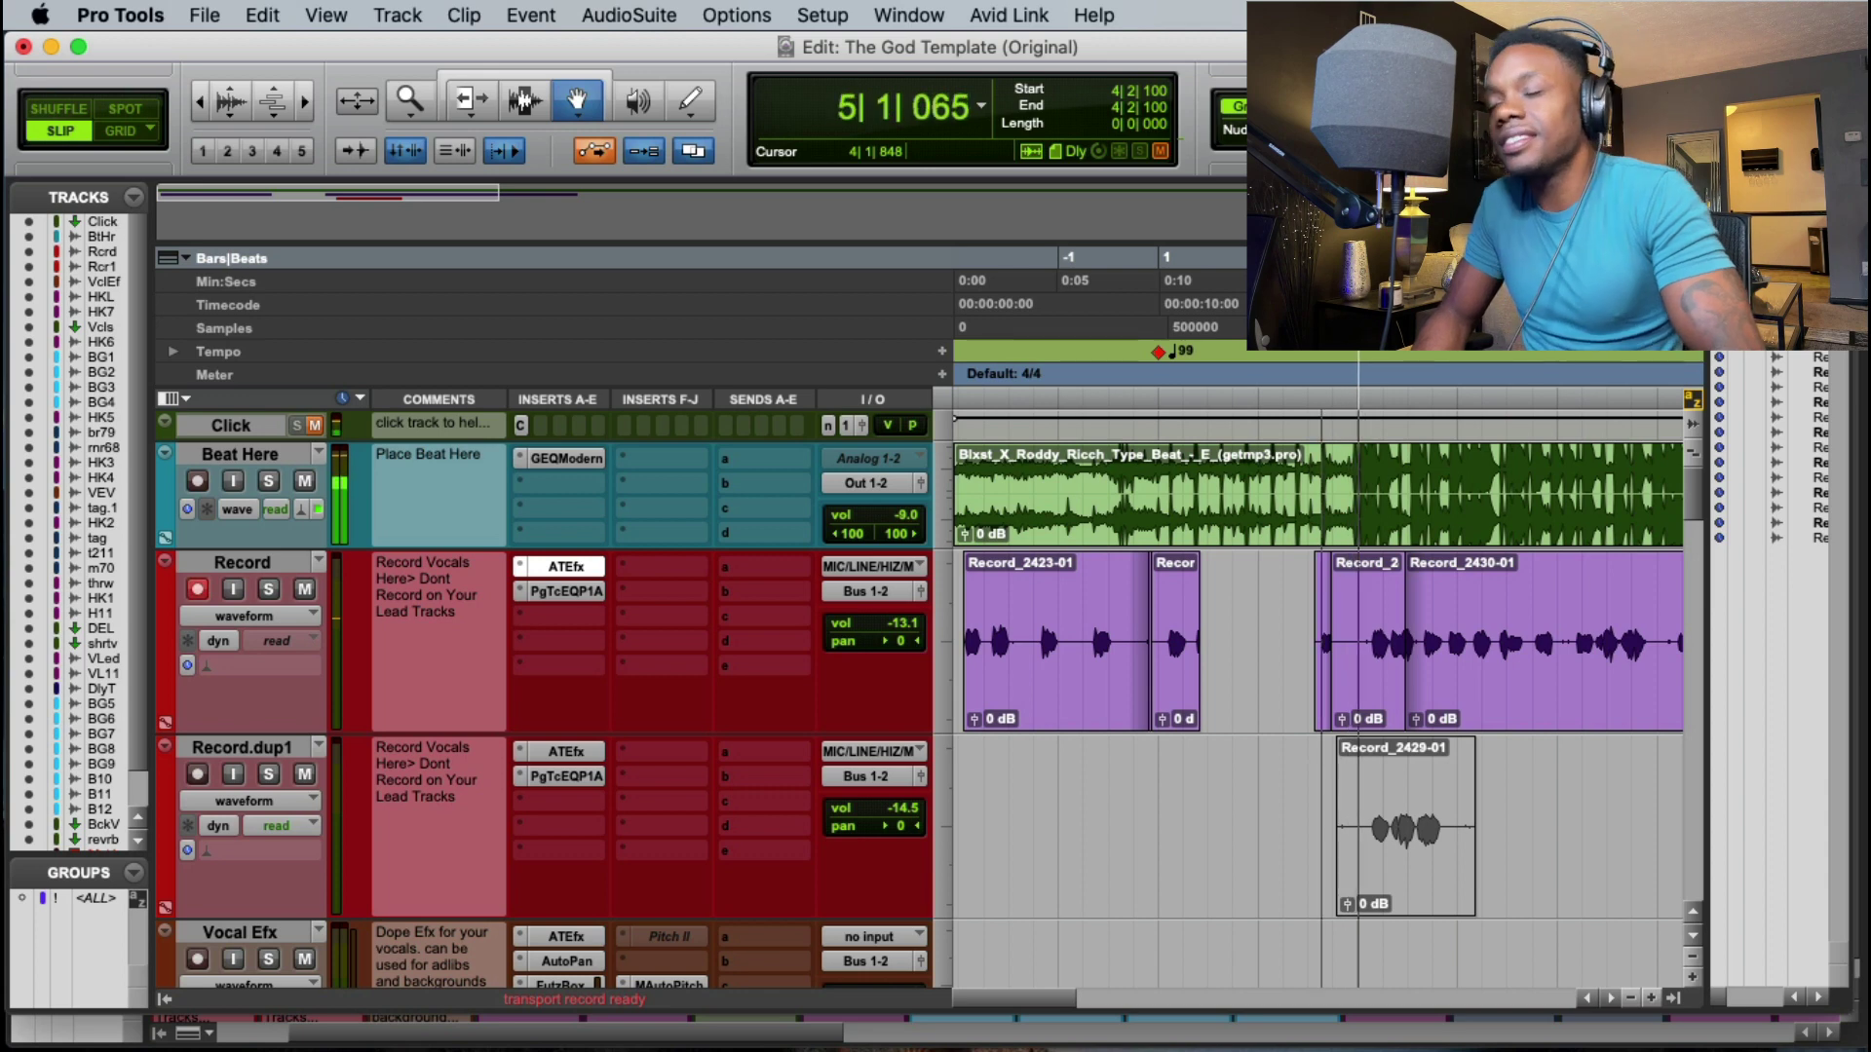
key(super+space)
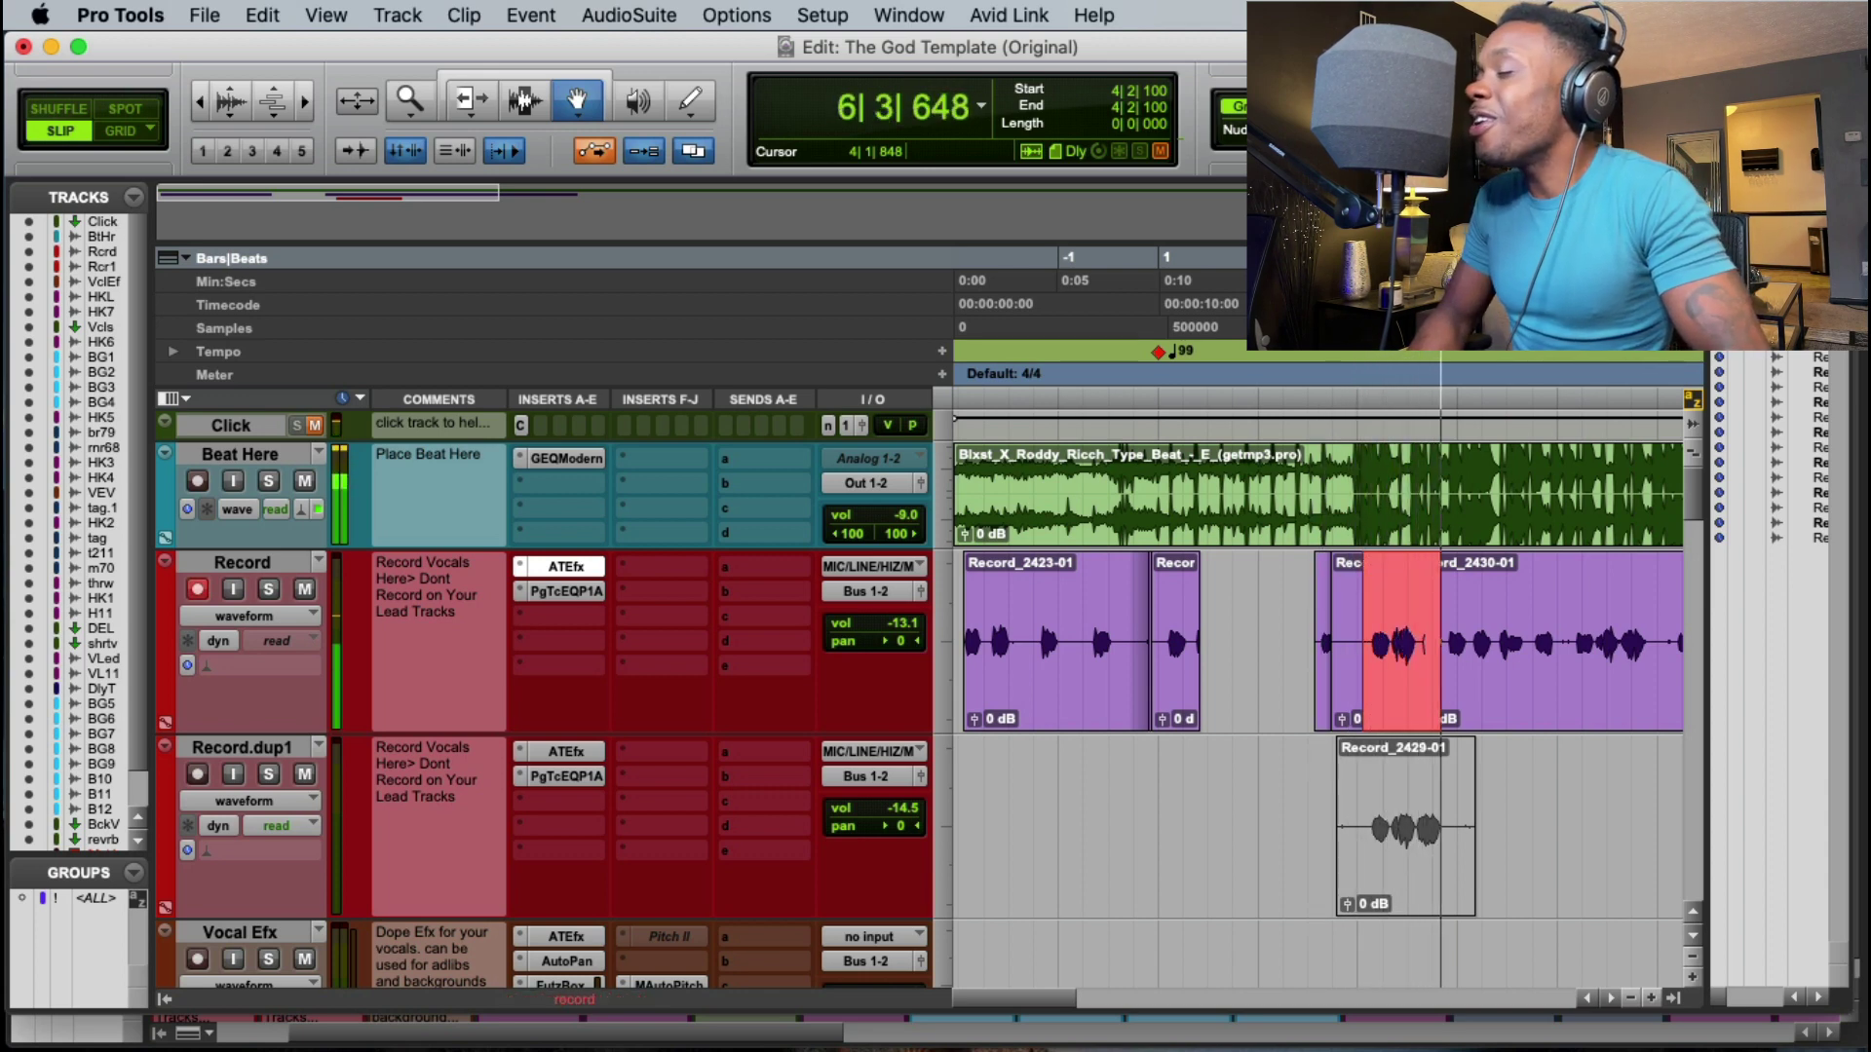
key(super+space)
Step: Play from 4|1|743 and try one more punch-in just before bar 5 on the Record track
key(space)
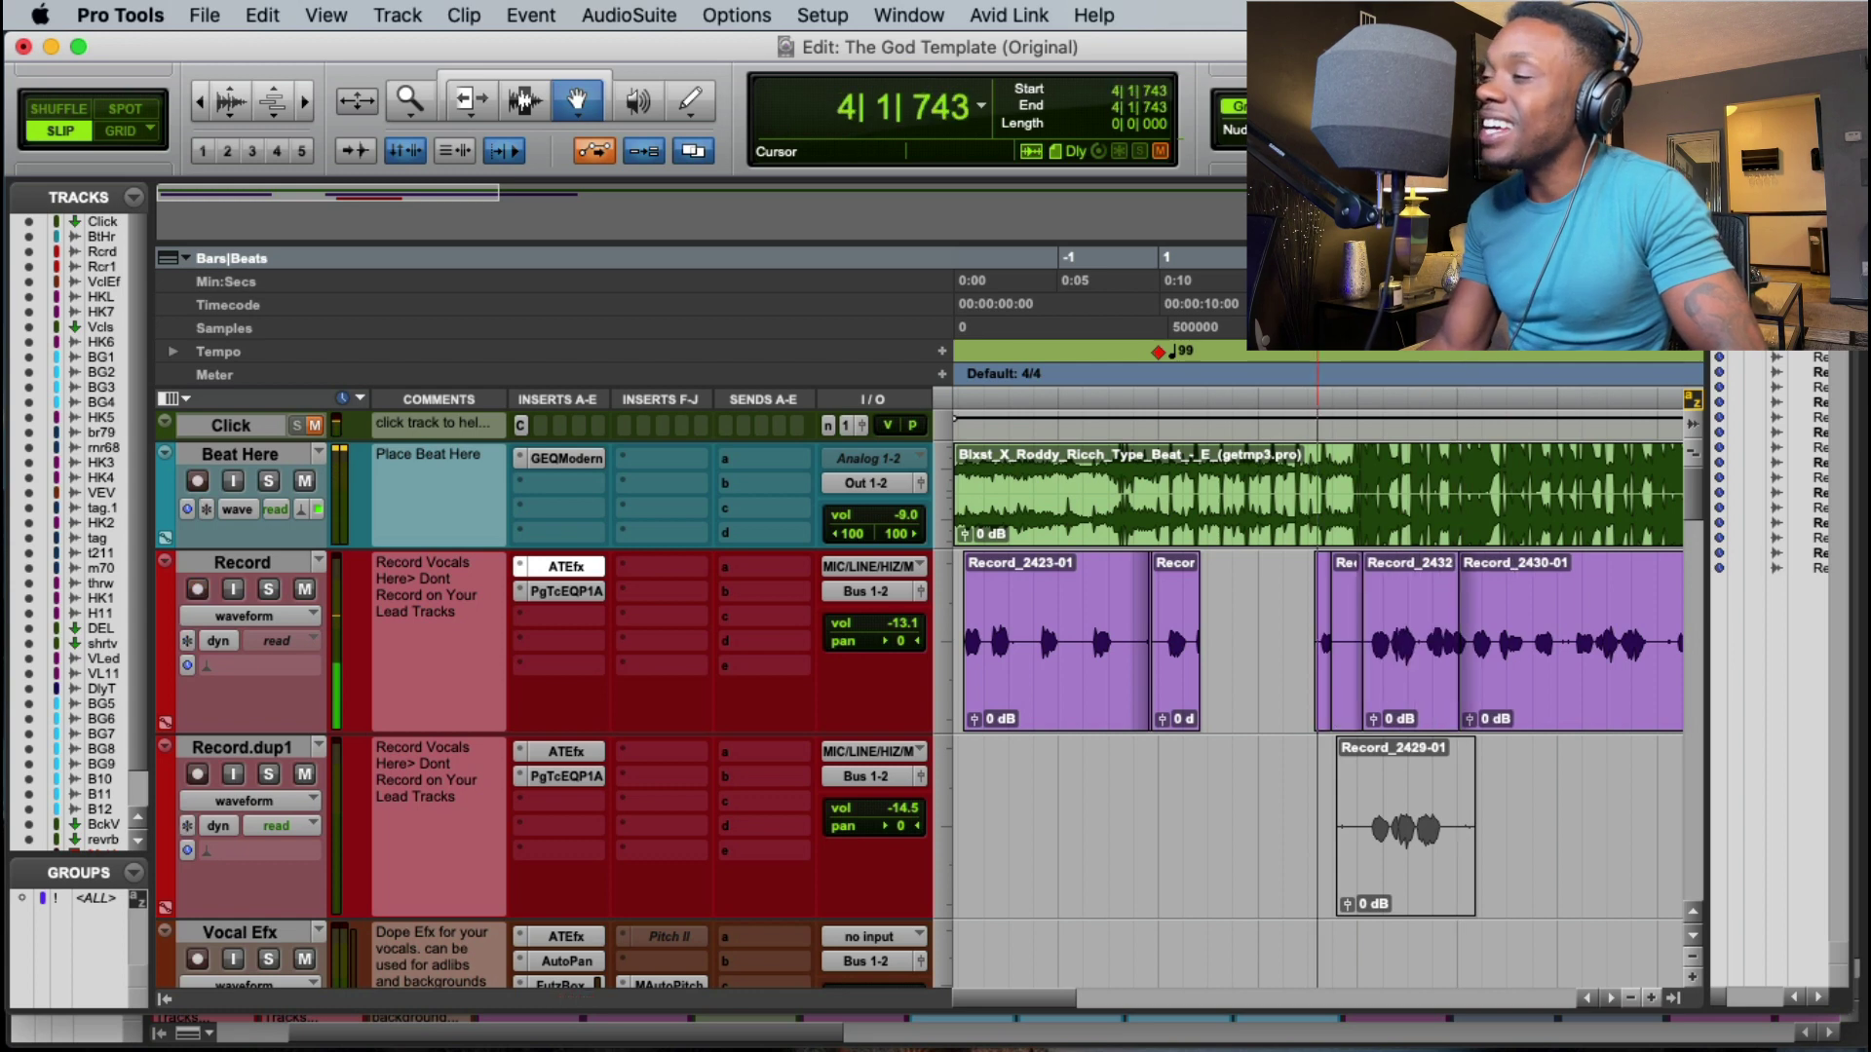
key(super+space)
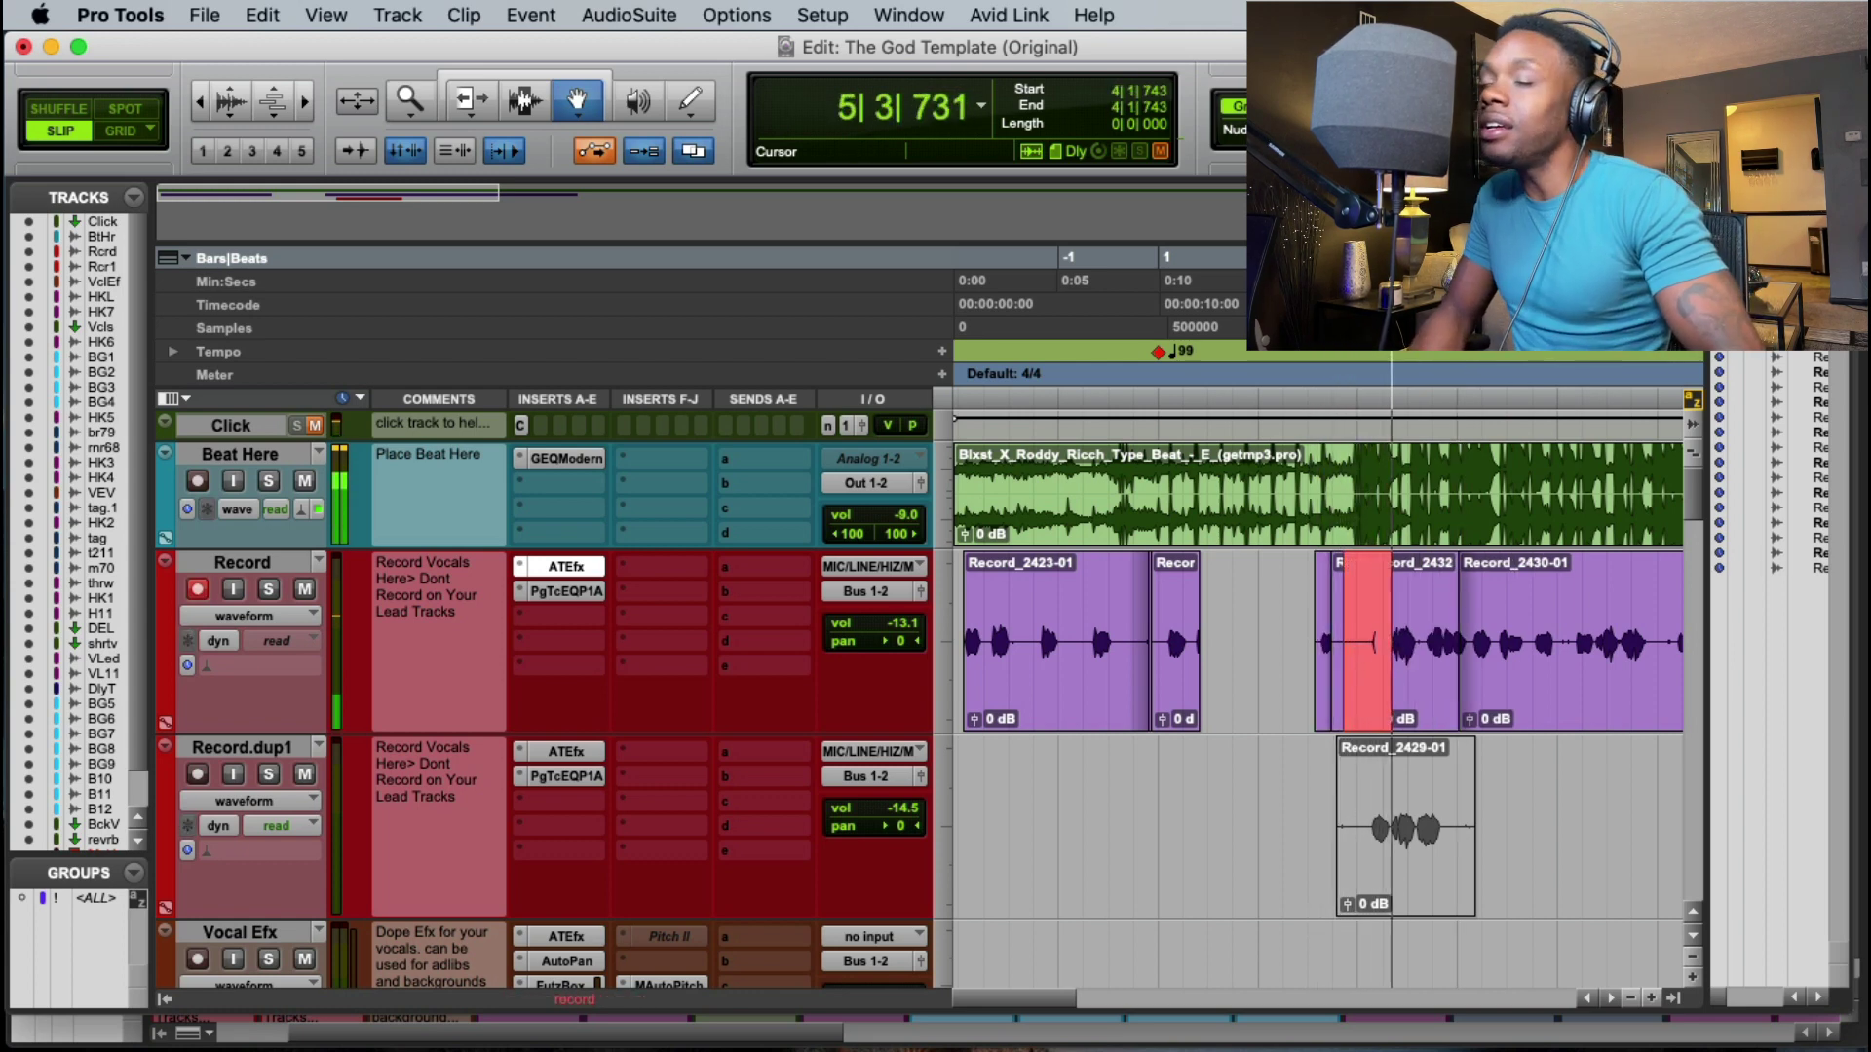
key(space)
Step: Pitch-shift the beat clip by -1 semitone in its Elastic Properties and open the ATEfx plug-in on the Record track
click(1197, 522)
right_click(1197, 525)
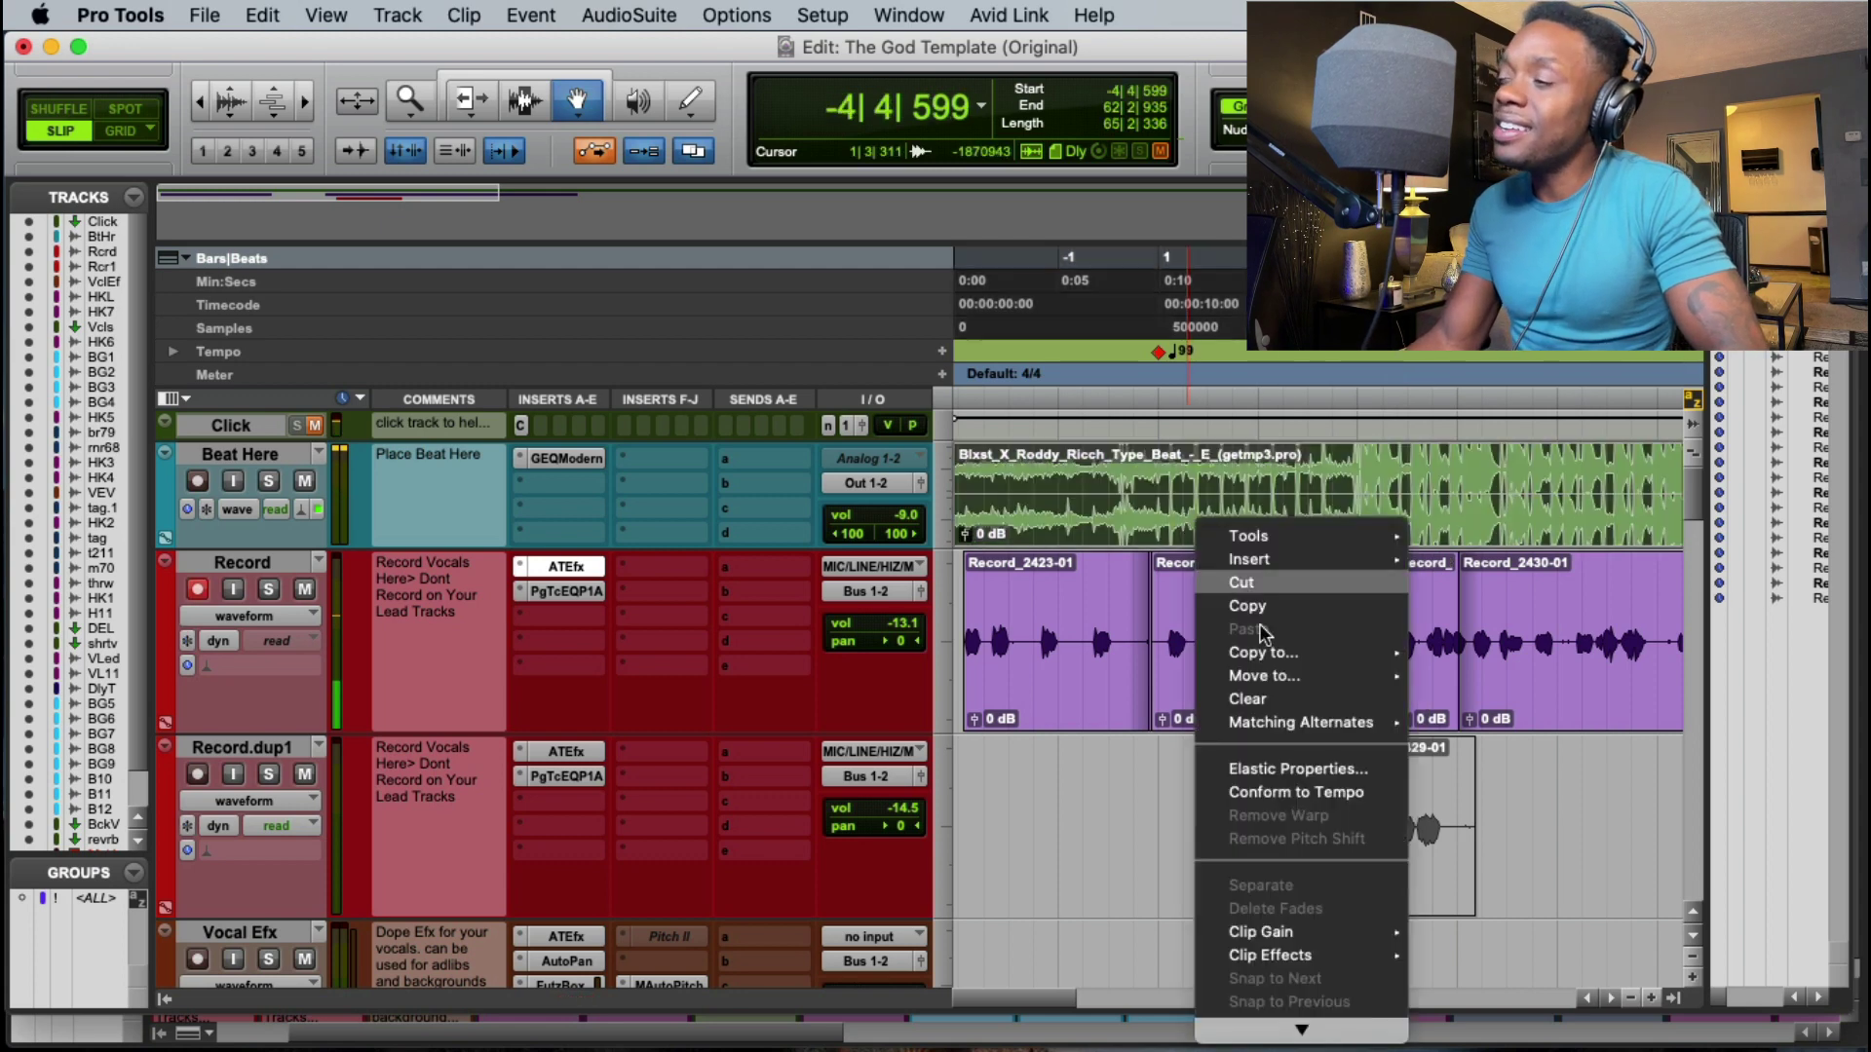
click(1320, 770)
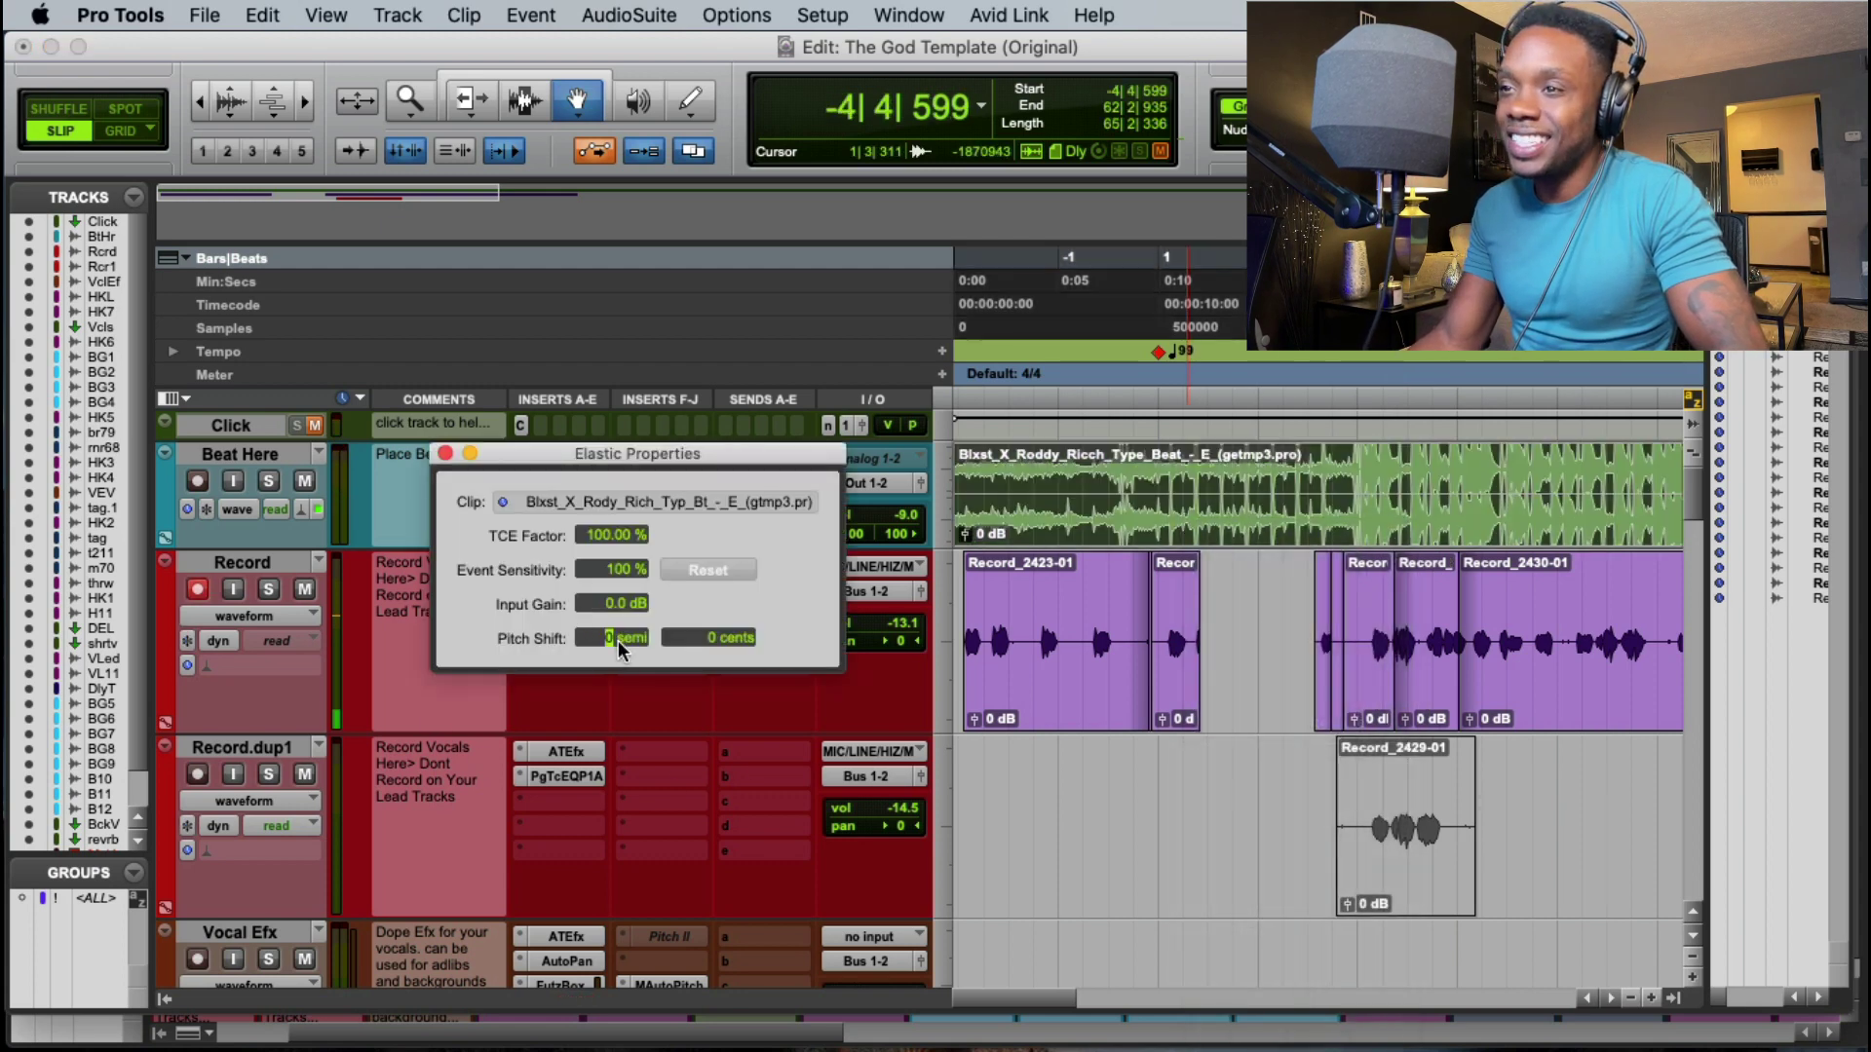
key(Return)
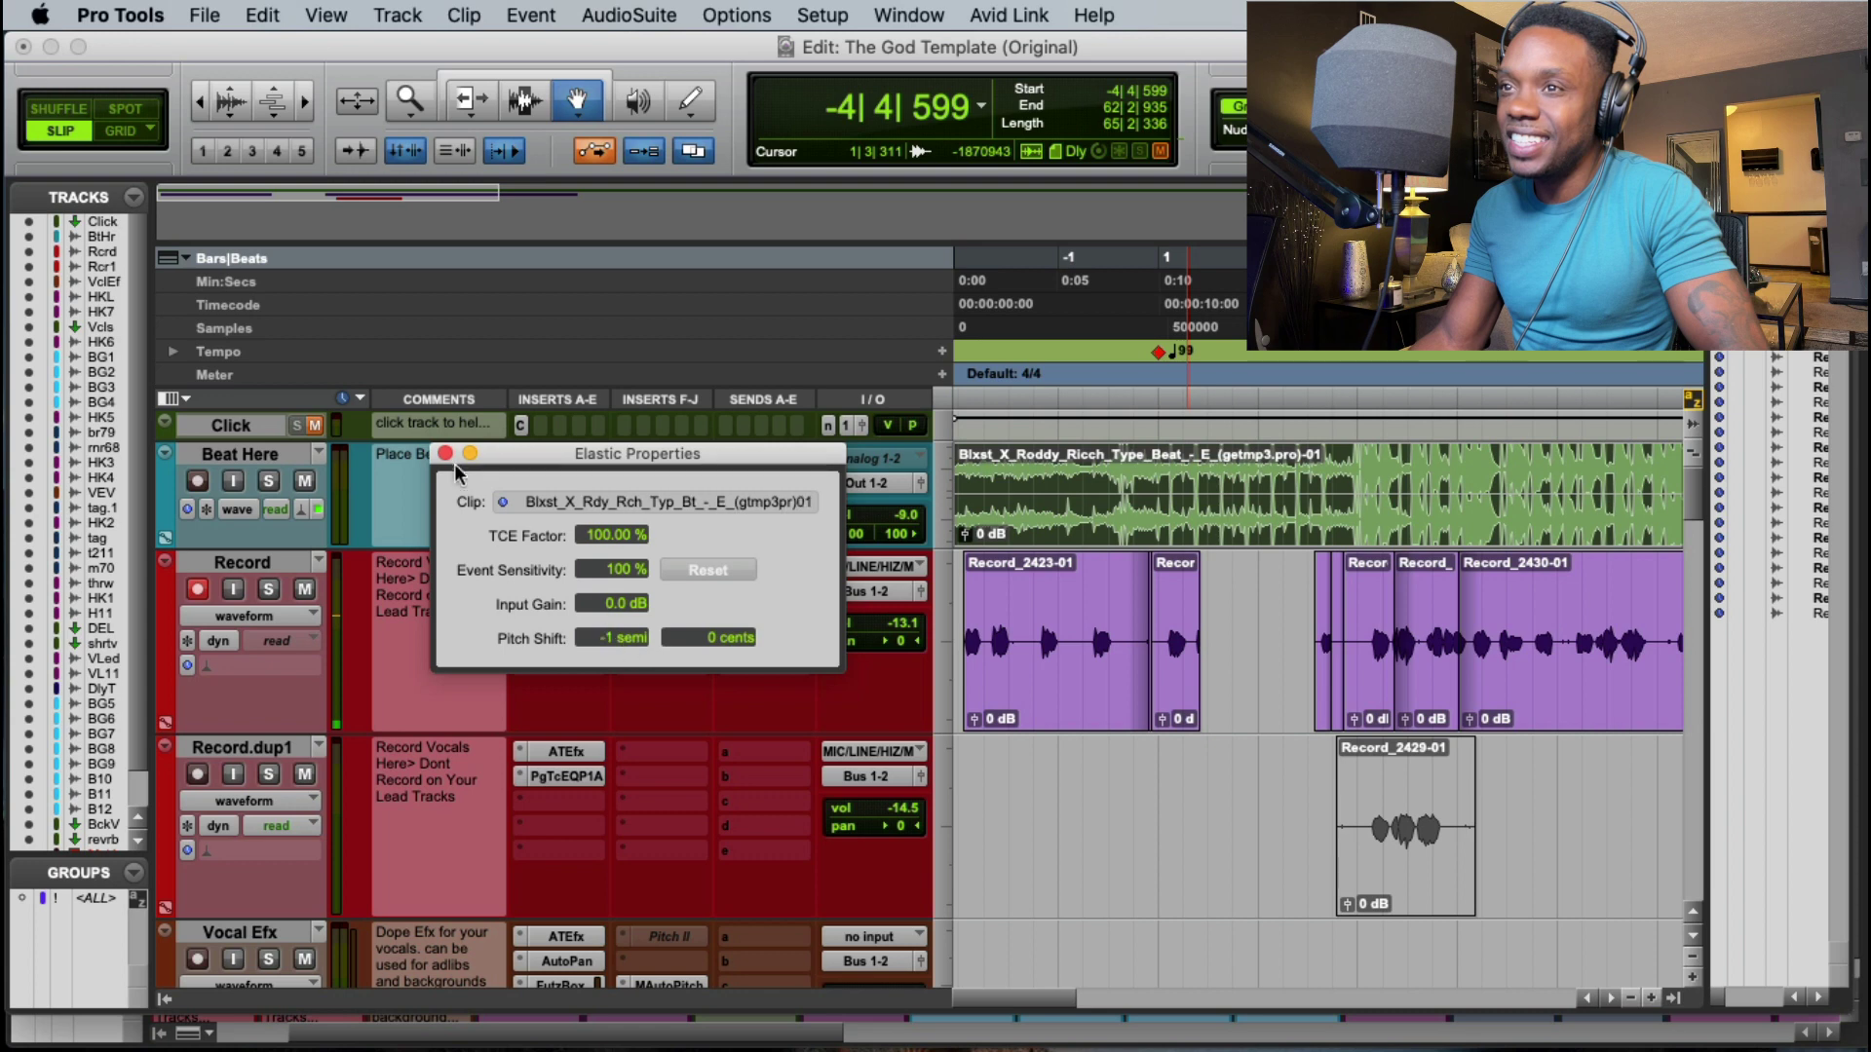
click(445, 454)
click(573, 567)
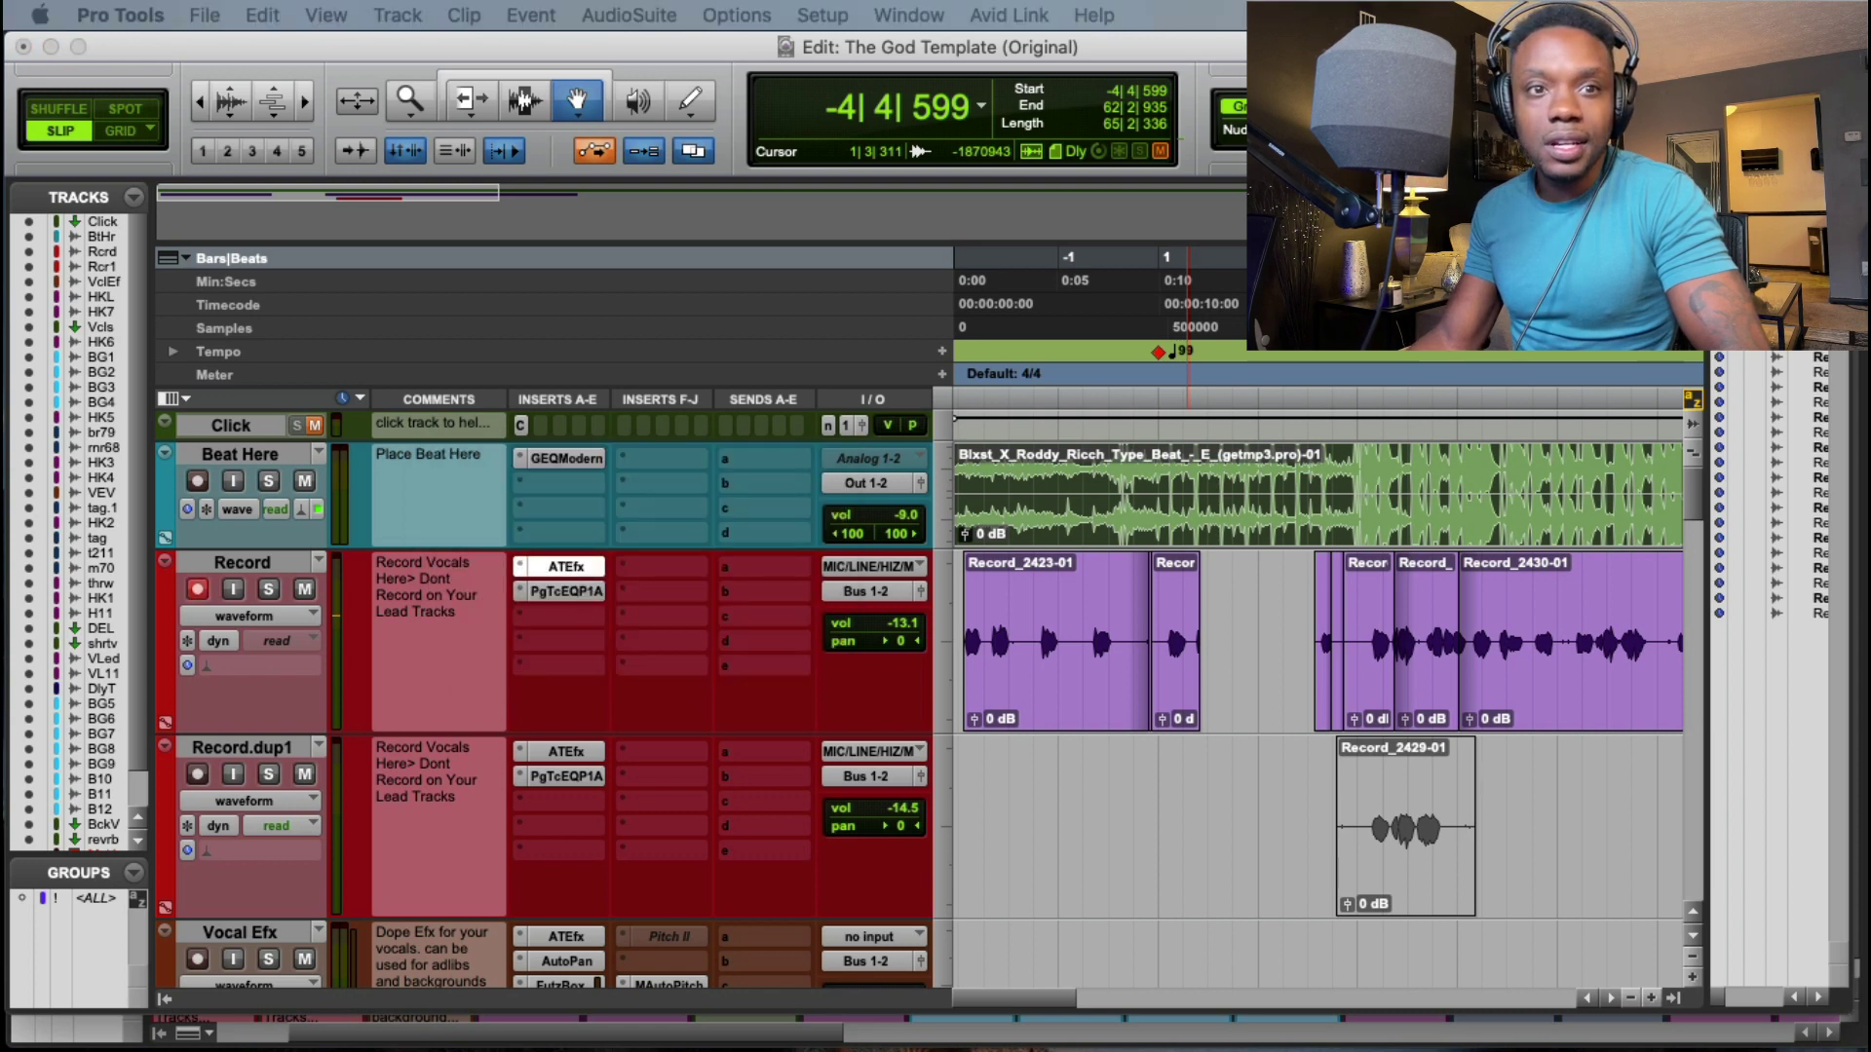
Step: Record a fresh take over the existing ones on the Record track and punch in the phrase again around bar 5
key(super+space)
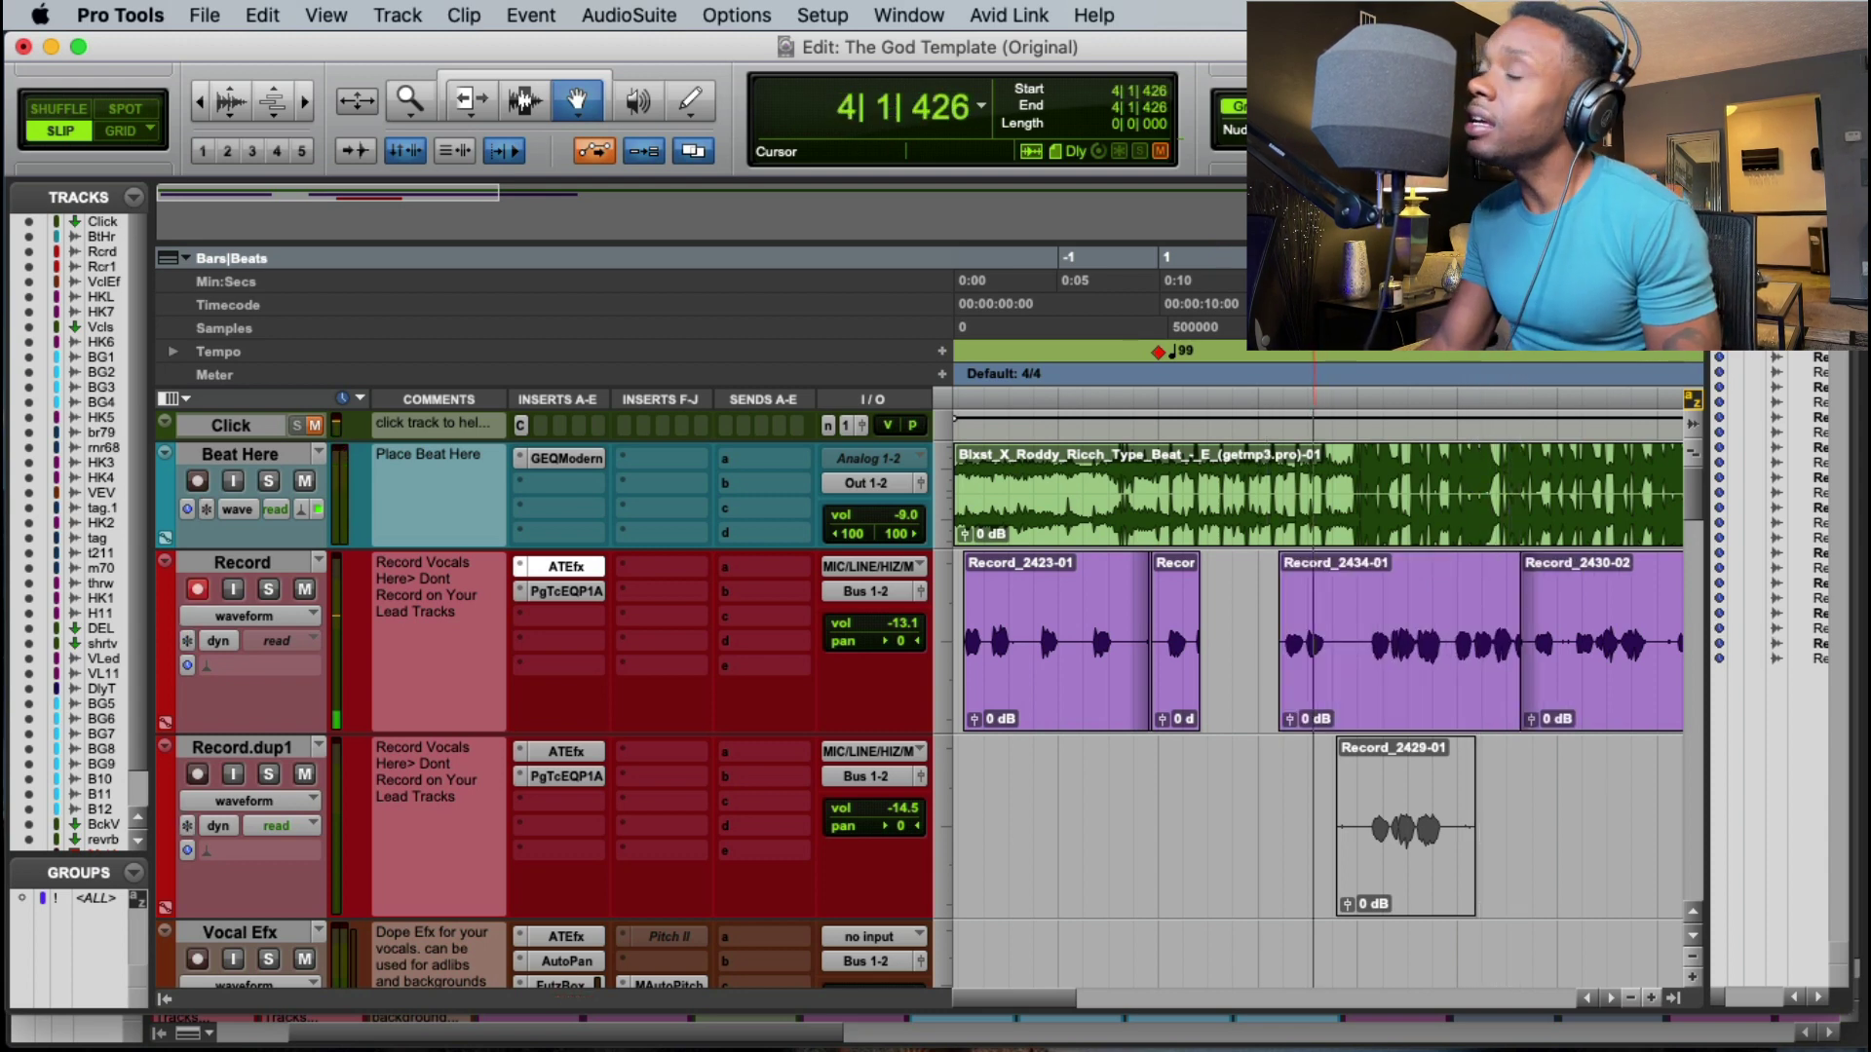
key(space)
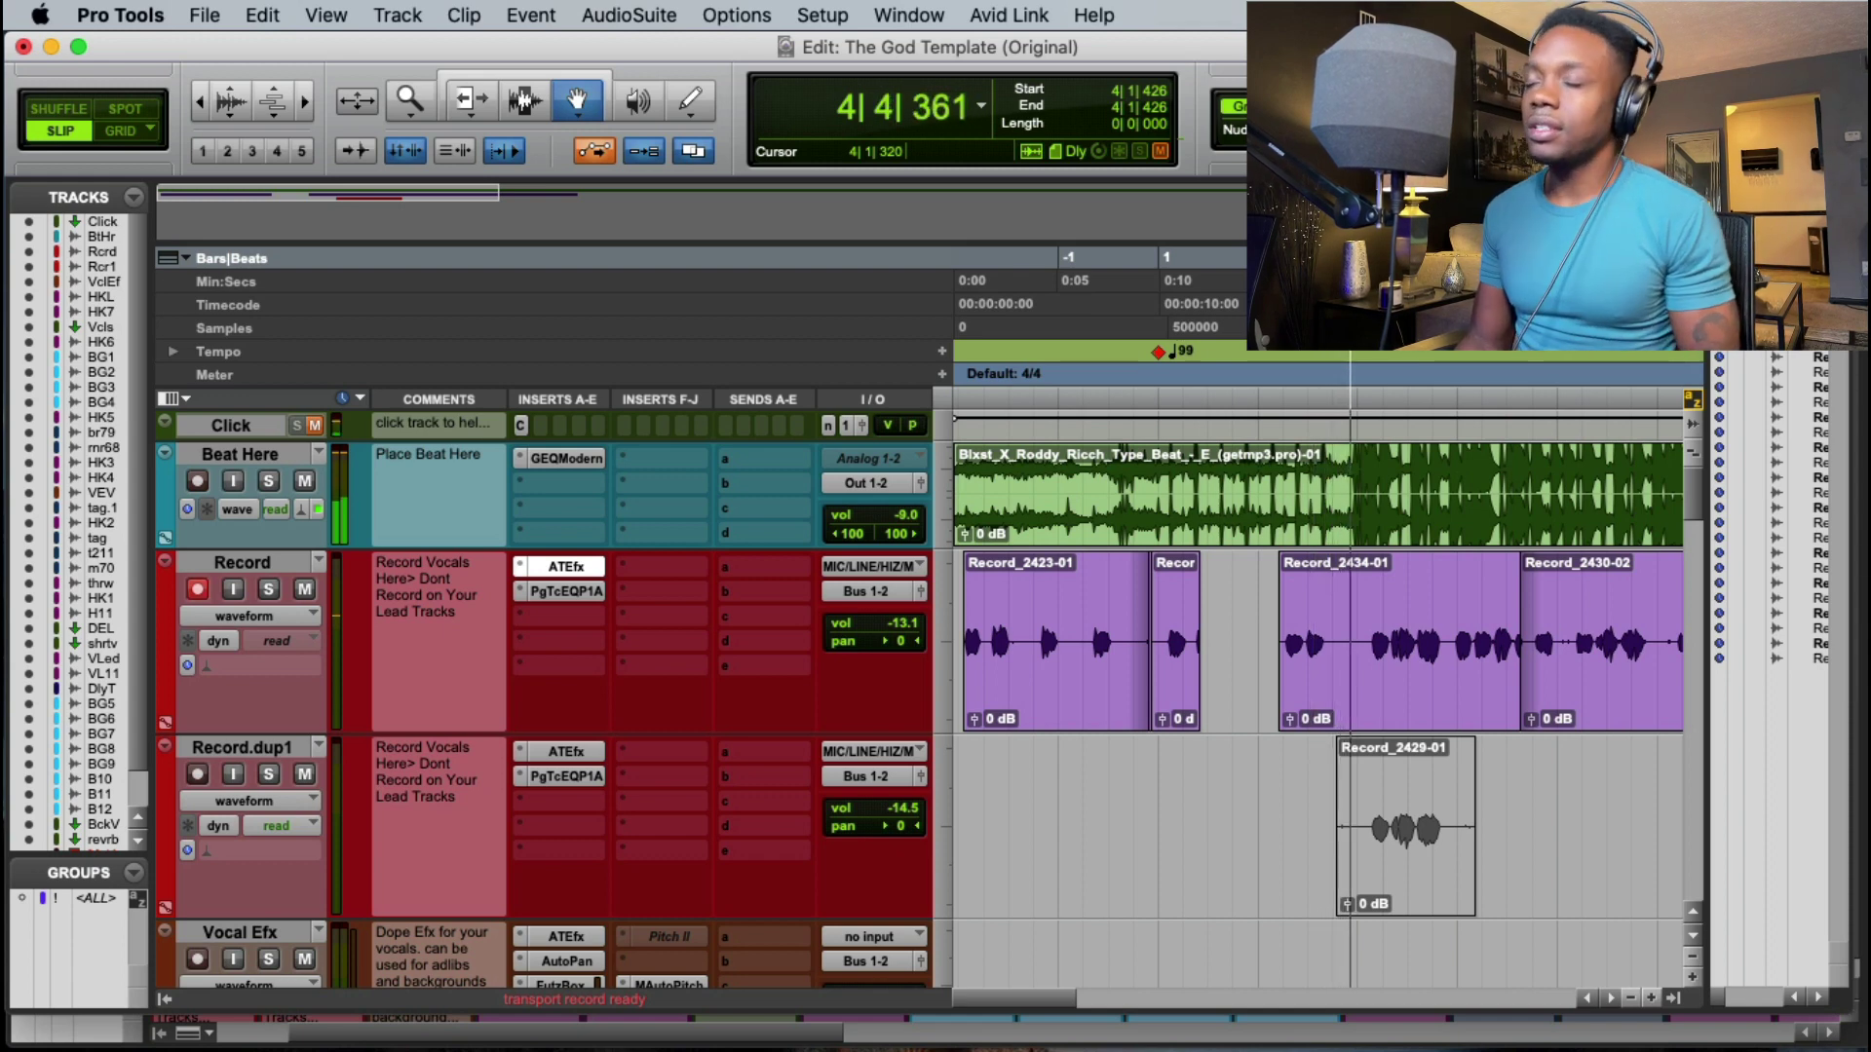
key(super+space)
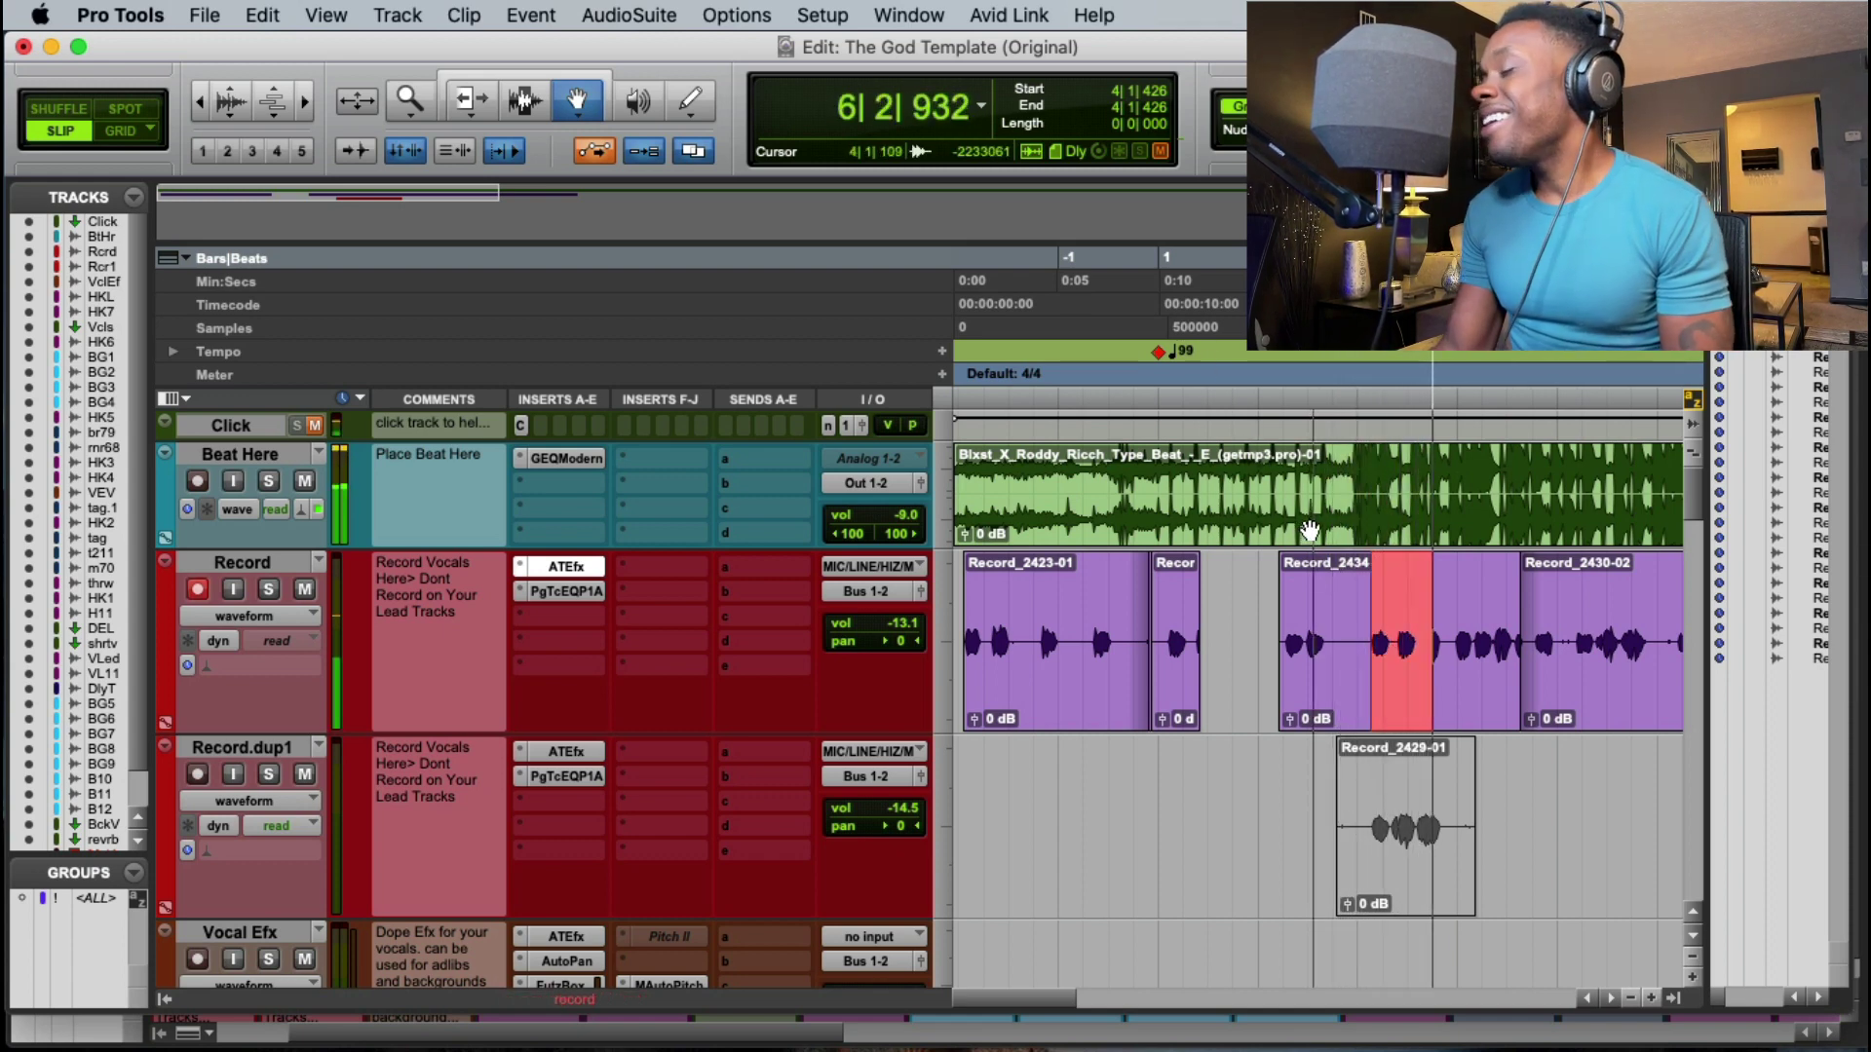
key(space)
Step: Play from 4|2|628, punch in the bar 5 phrase once more, and move the new take onto the Record.dup1 track
key(space)
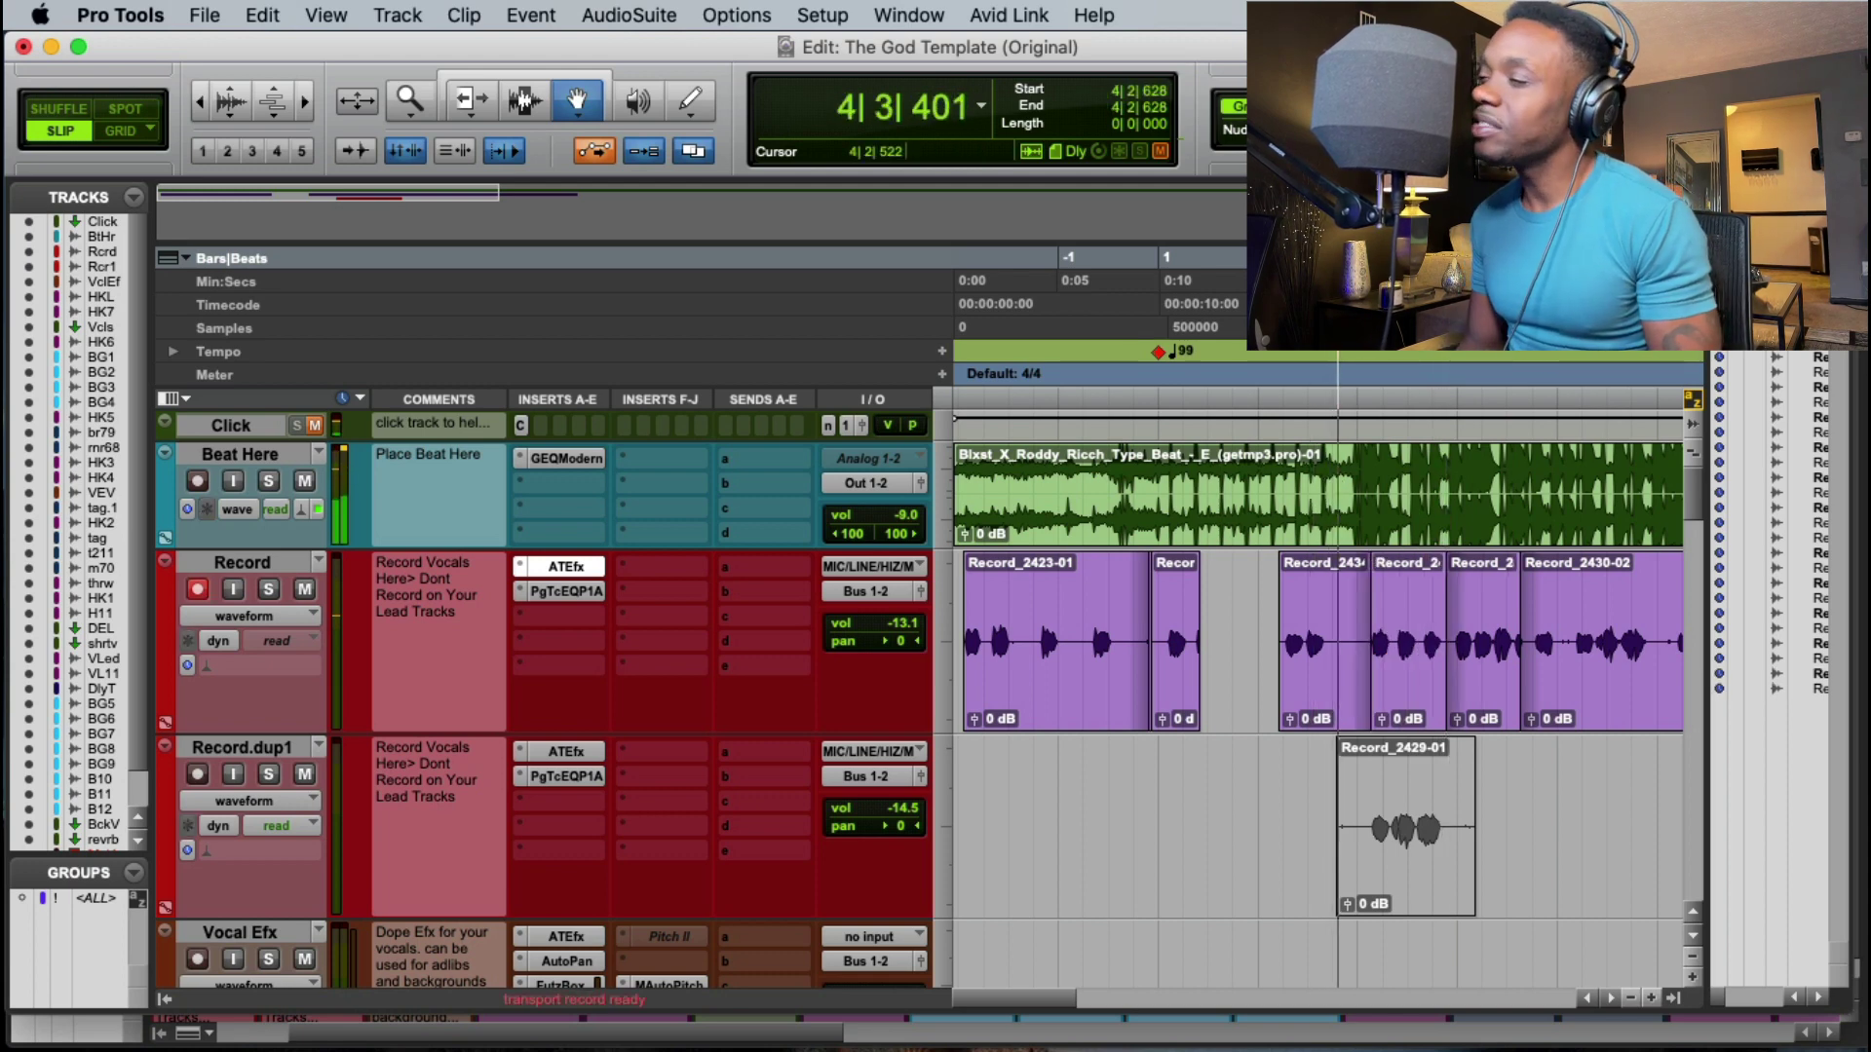
key(super+space)
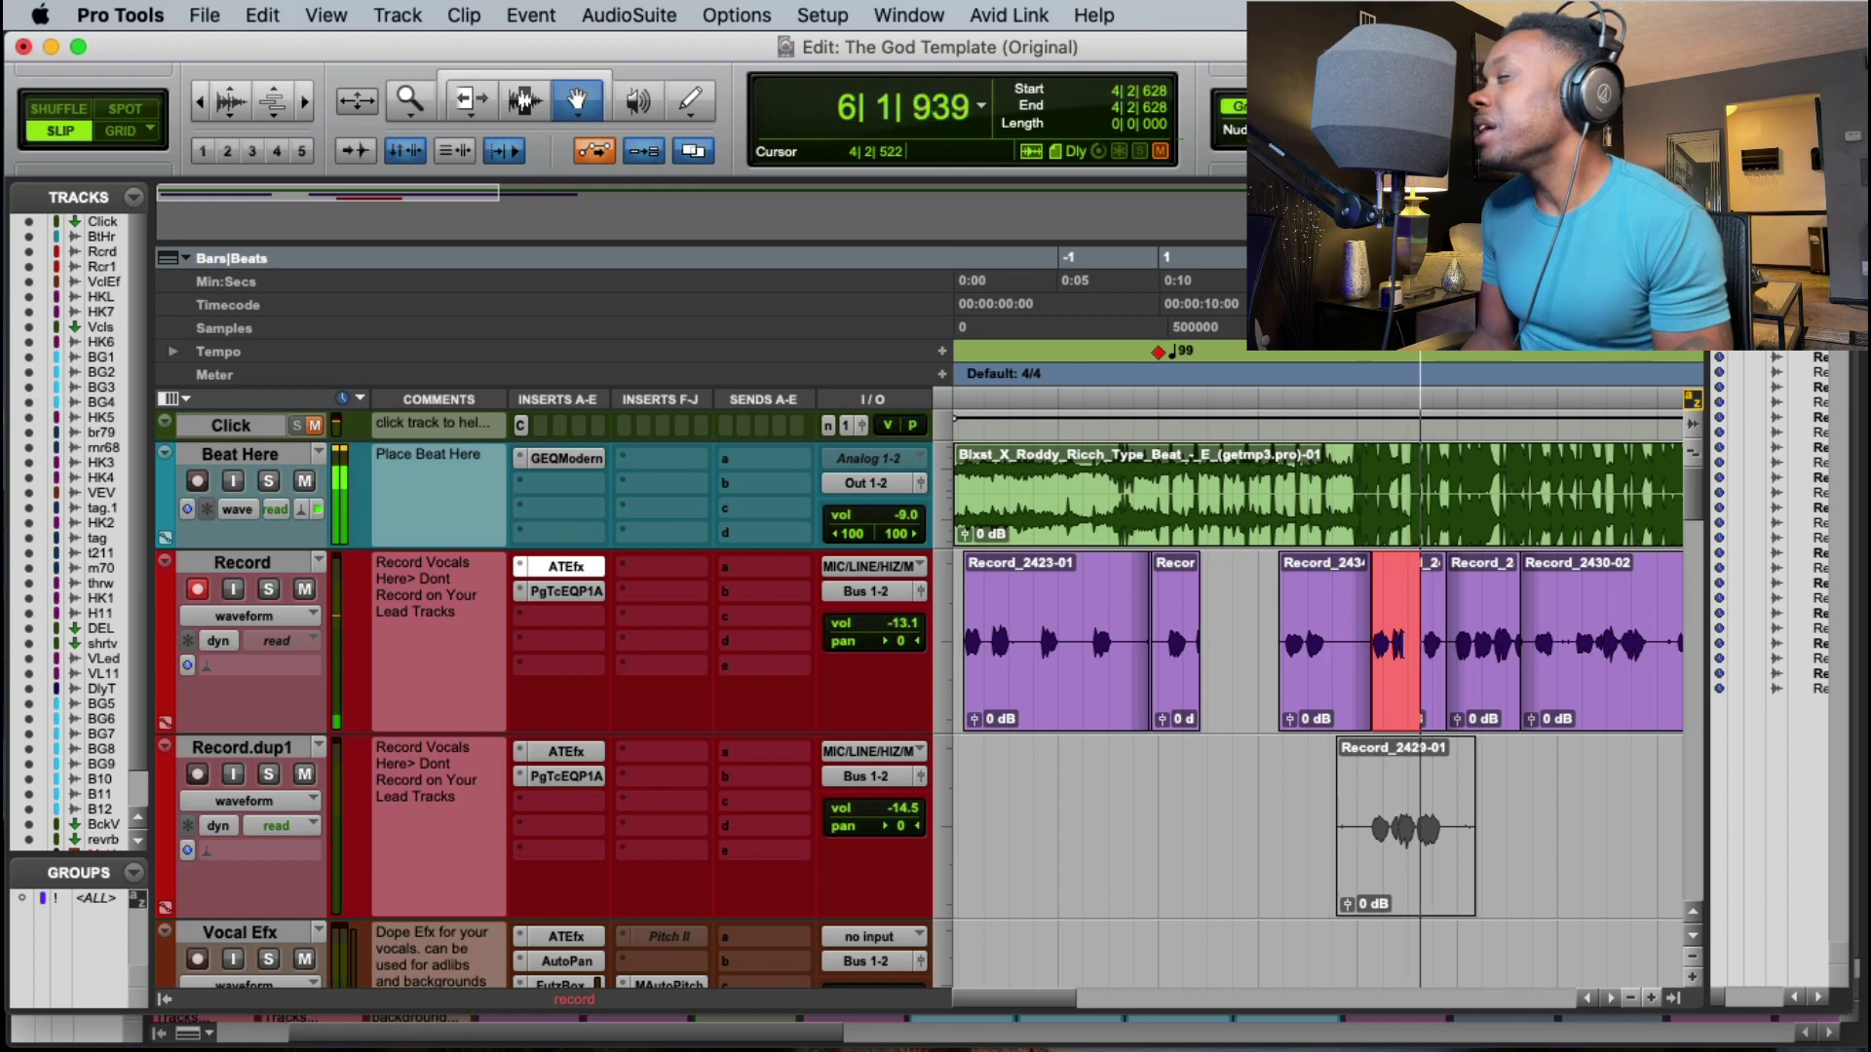
key(space)
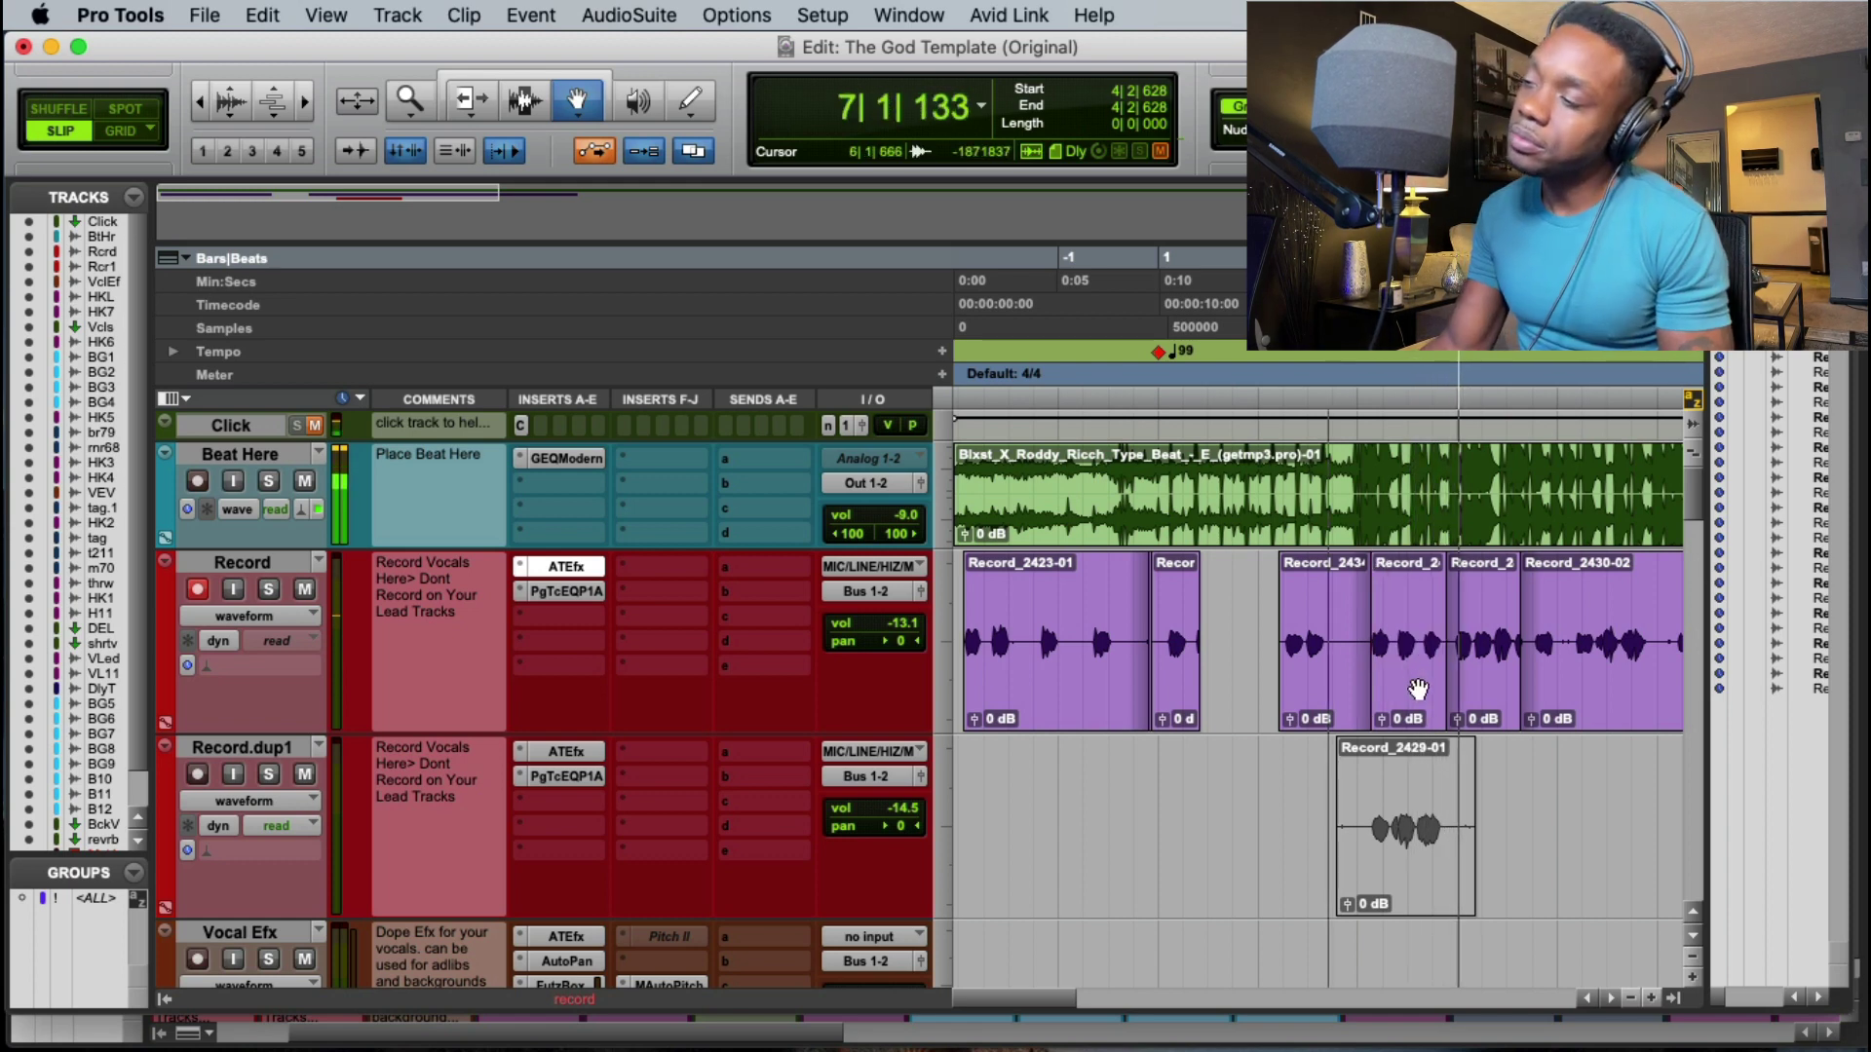
drag(1420, 688, 1424, 793)
Step: Delete the short leftover take segments around bars 5 to 7 on the Record track
key(space)
click(1419, 649)
click(1462, 674)
key(Delete)
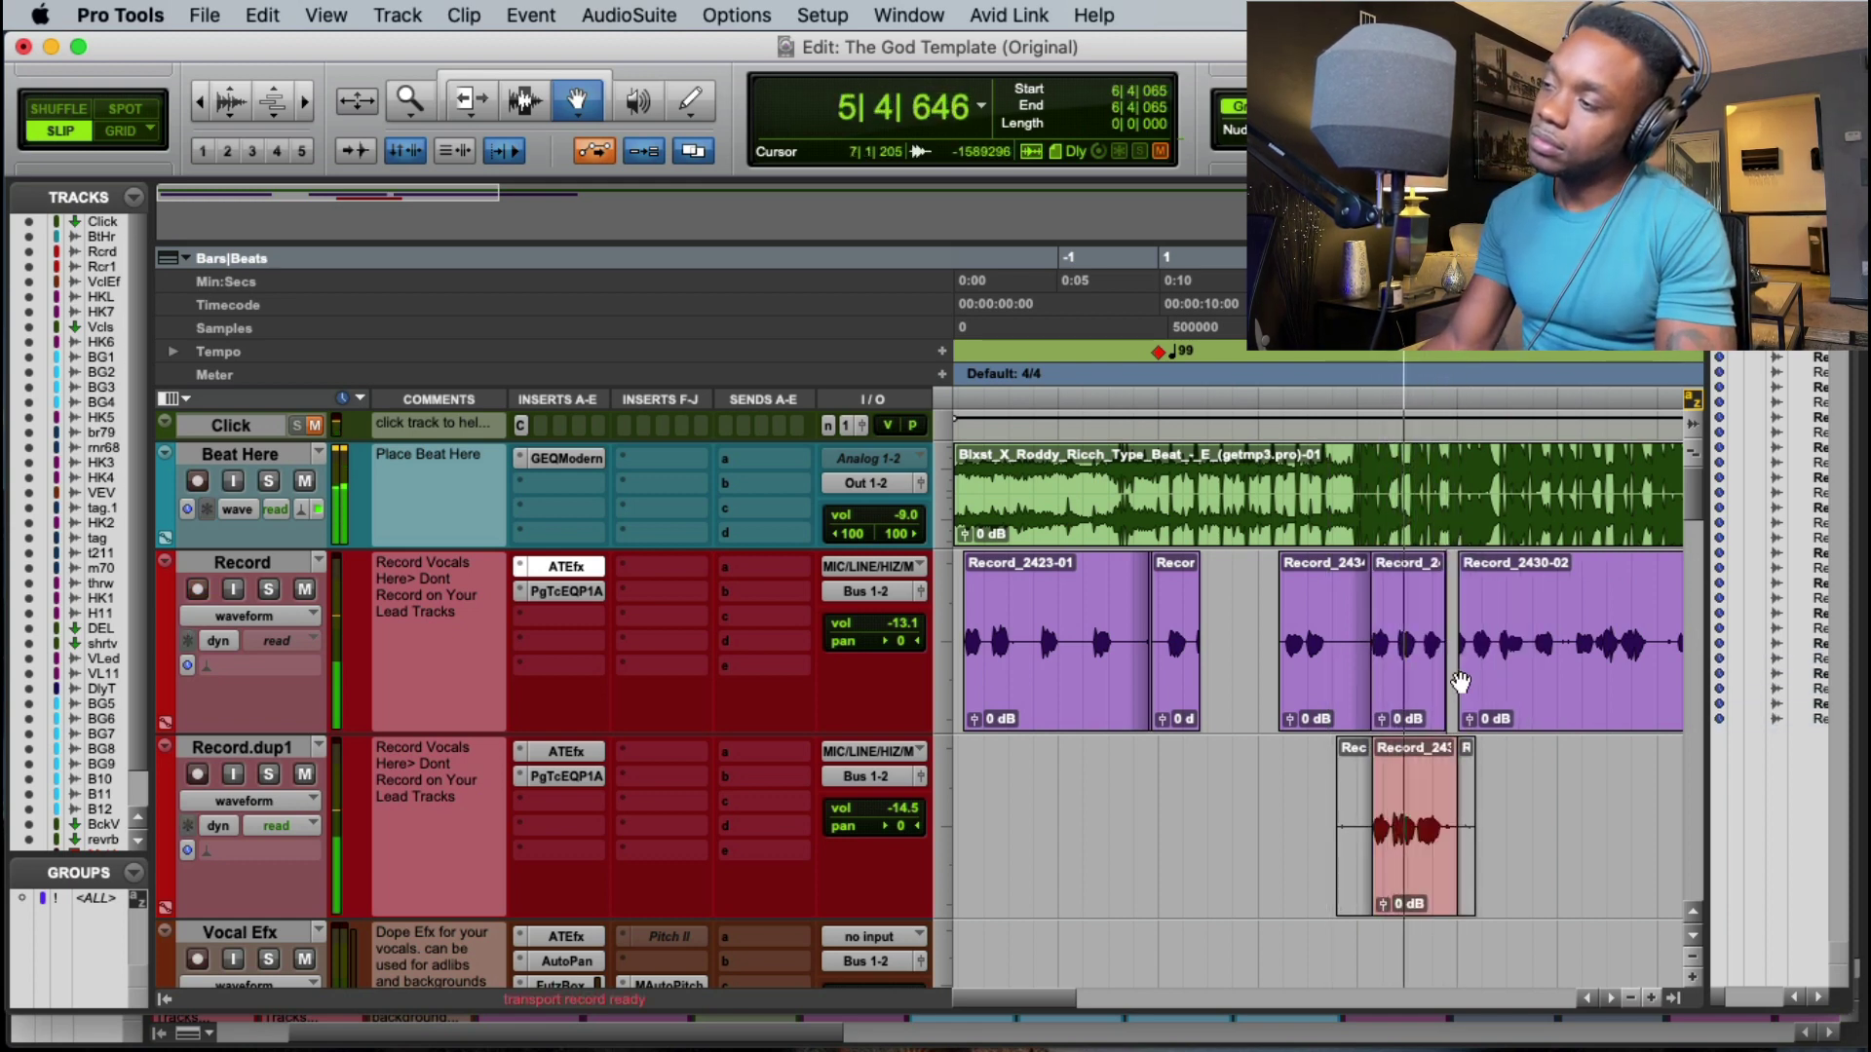
click(1411, 694)
key(Delete)
key(space)
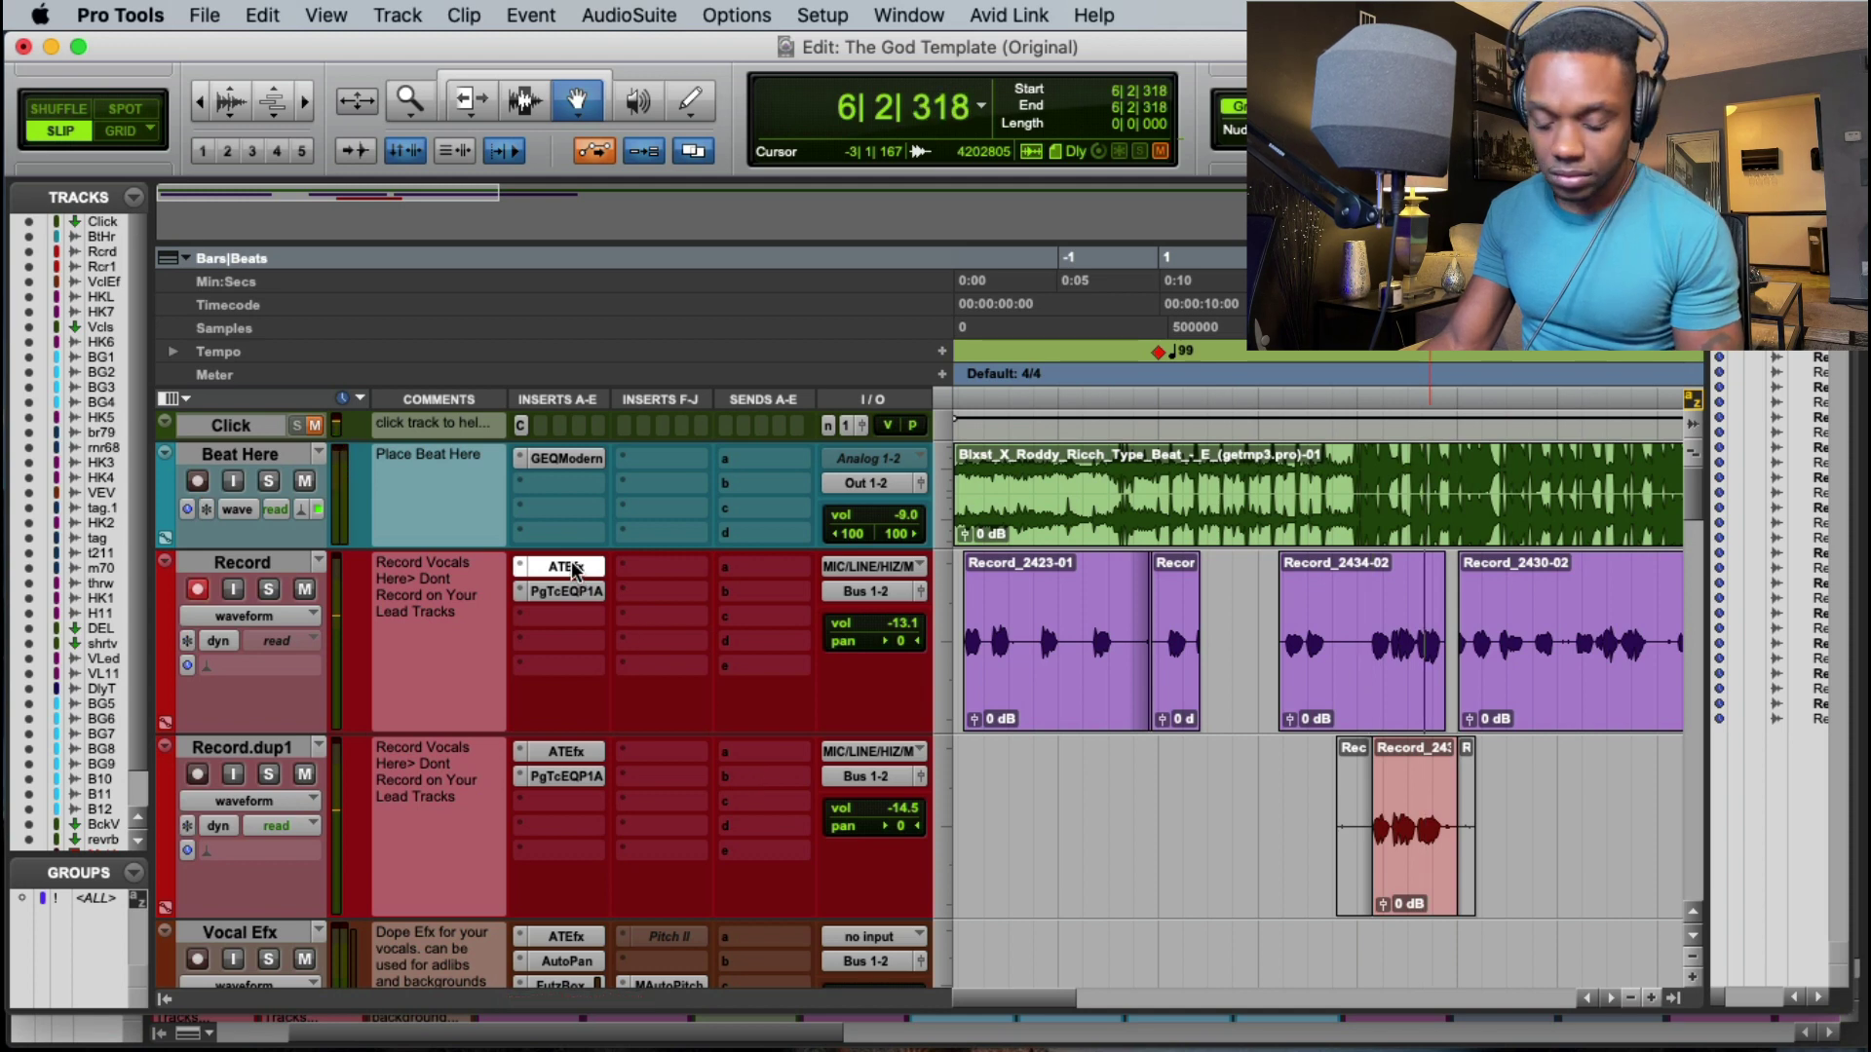
Step: Delete the remaining Record_2434-02 and Record_2430-02 clips from the Record track
key(space)
click(1403, 712)
key(Delete)
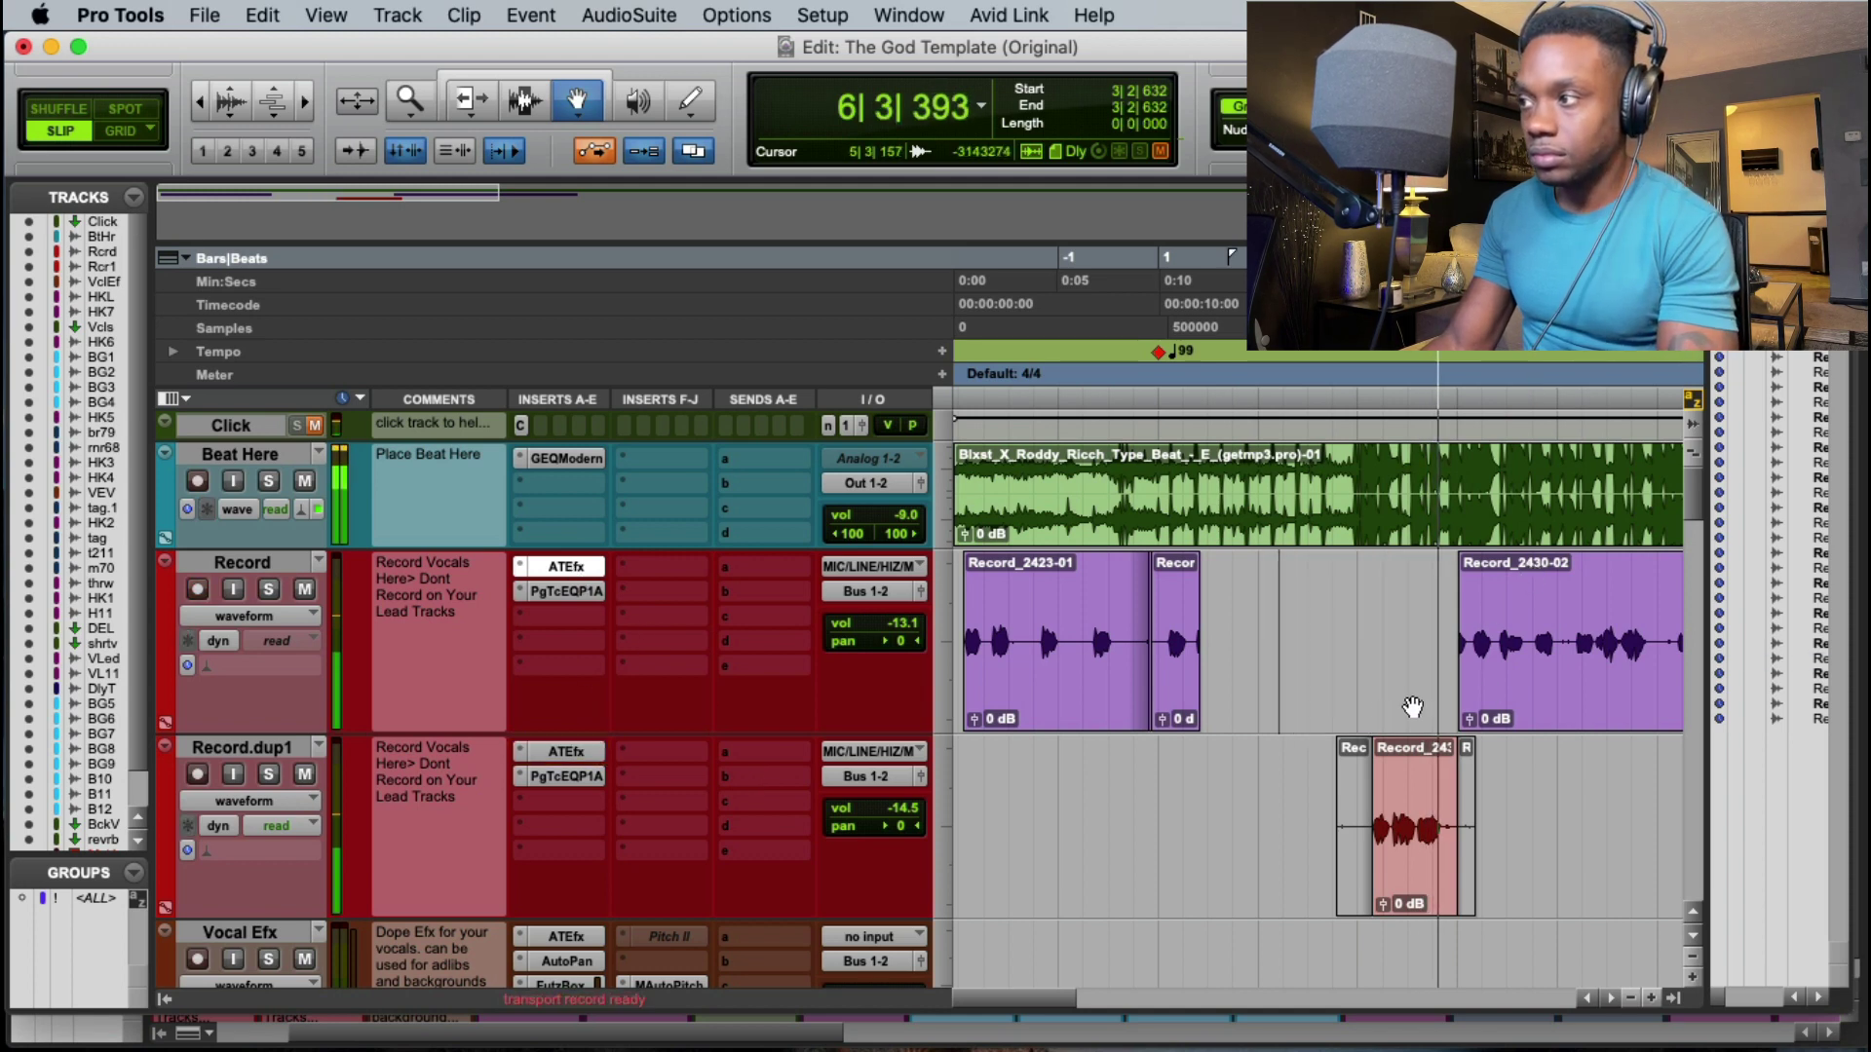
click(1462, 577)
key(Delete)
key(space)
Step: Play from 5|2|906 and record the follow-up phrase on the Record track from late bar 6 to bar 8
click(1382, 624)
key(space)
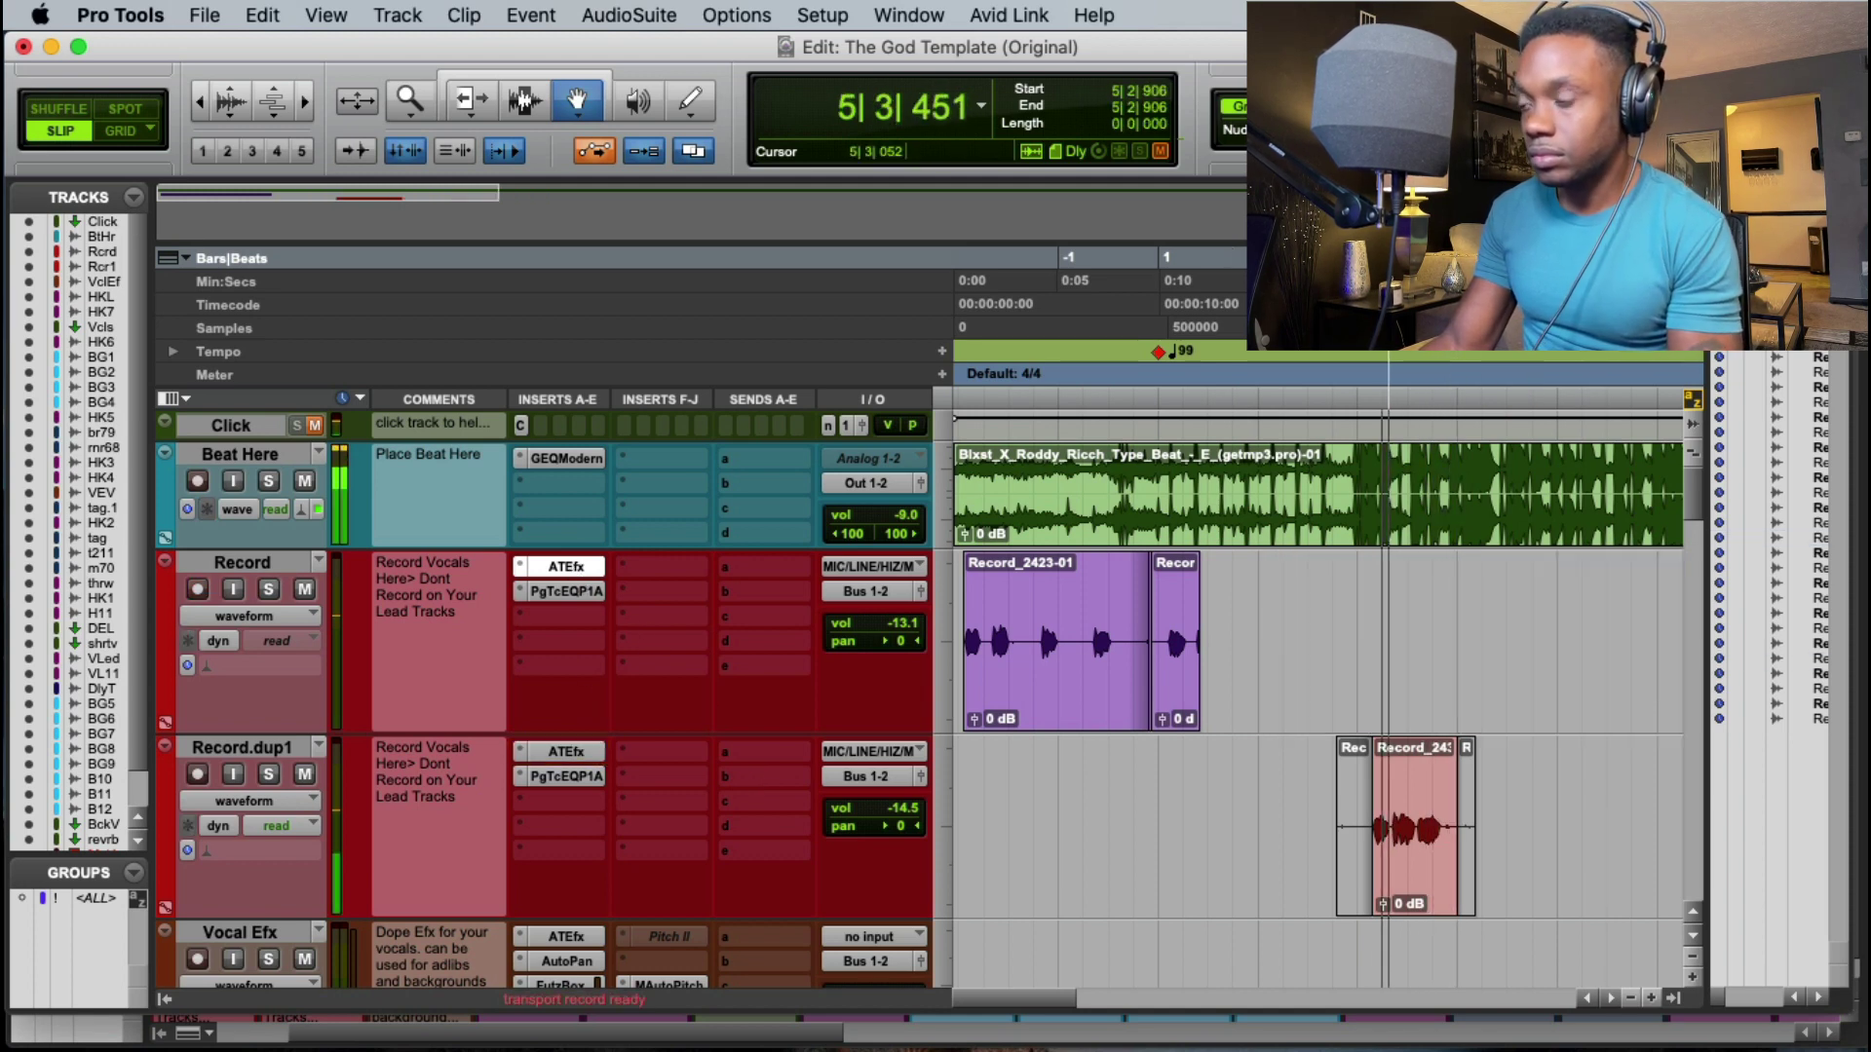
key(t)
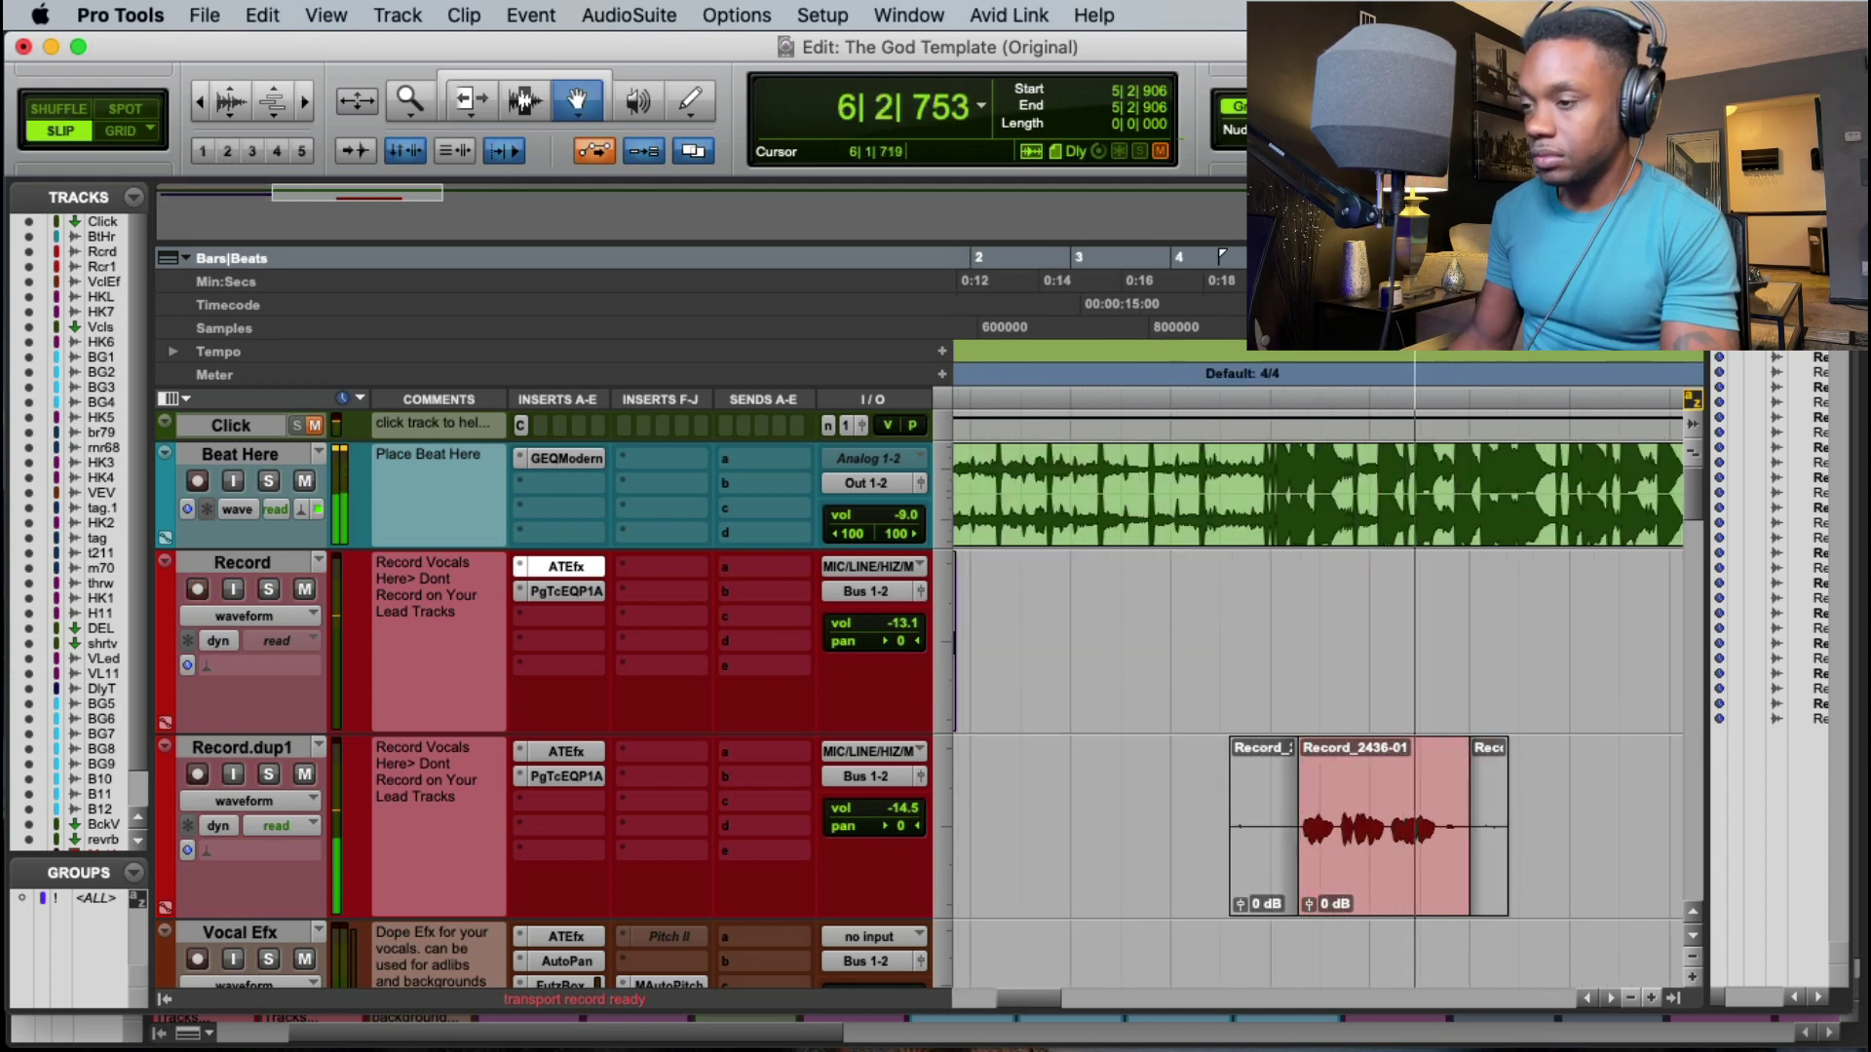
key(super+space)
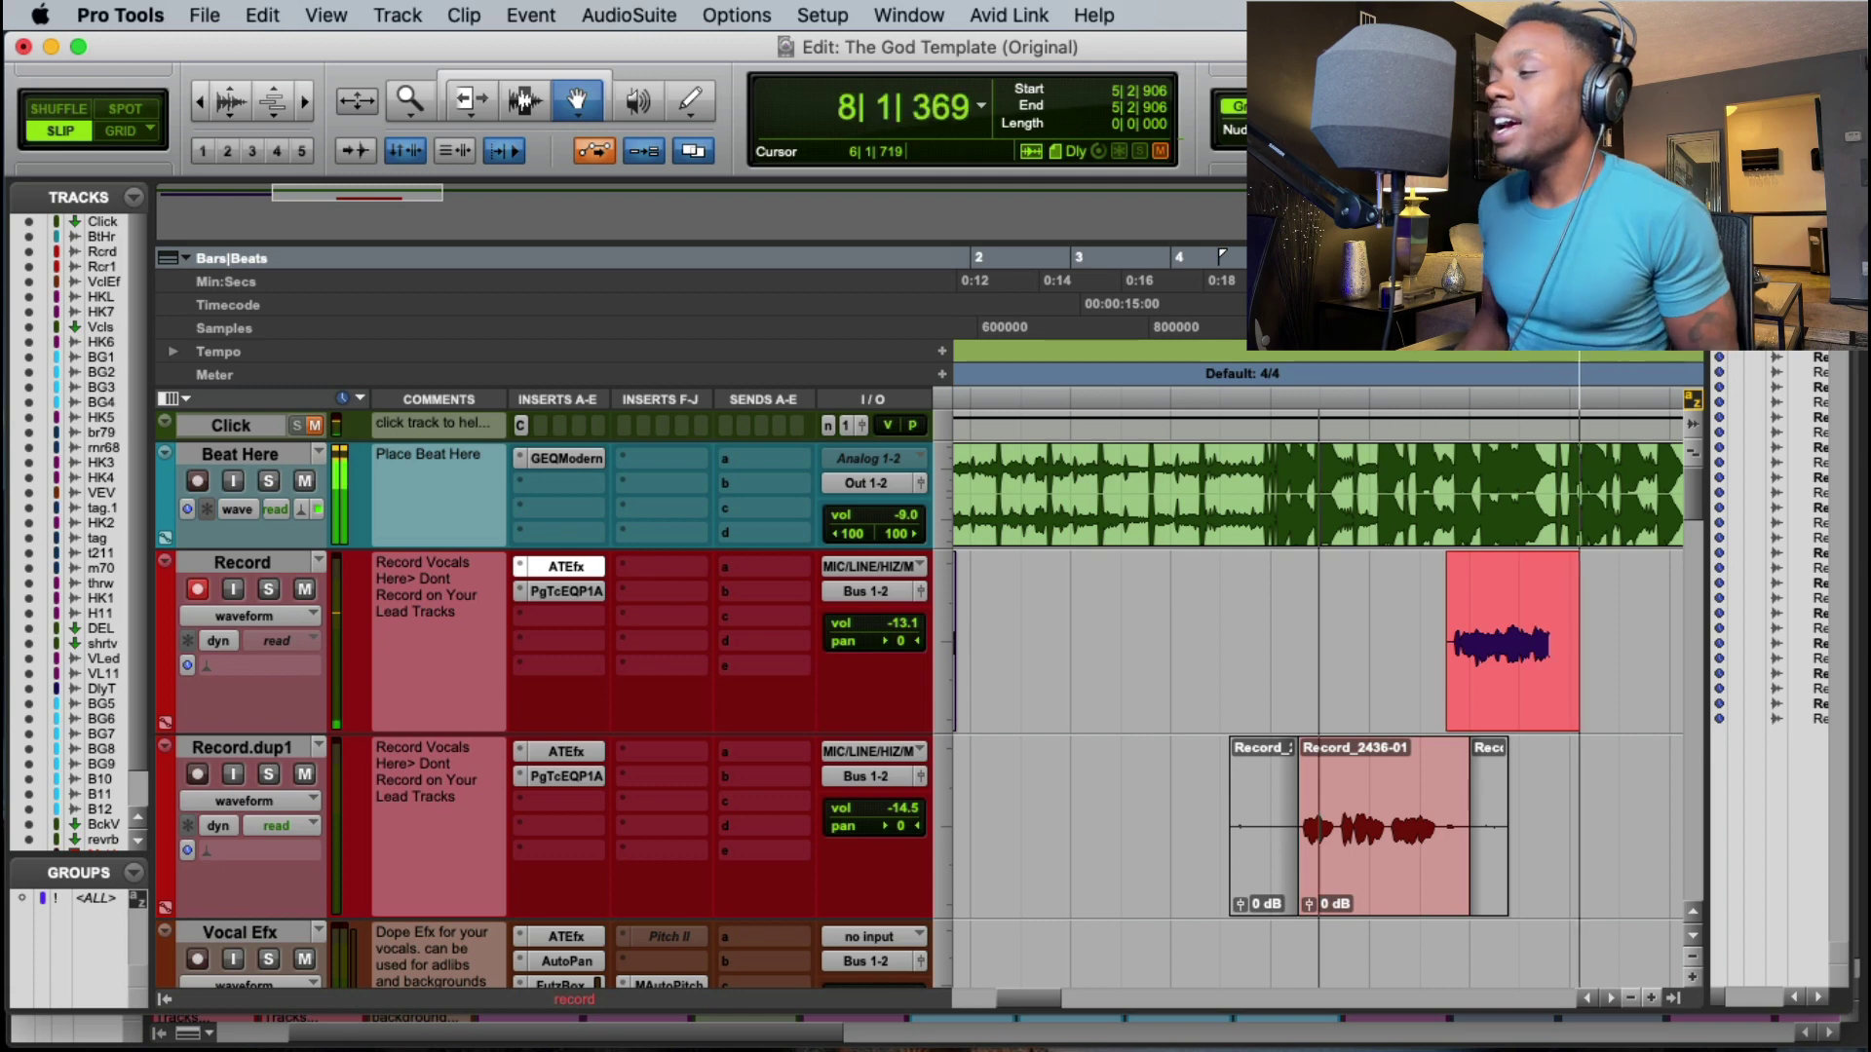
key(space)
Step: Play from 6|1|085 and punch in a second attempt of the follow-up phrase on the Record track
click(1374, 282)
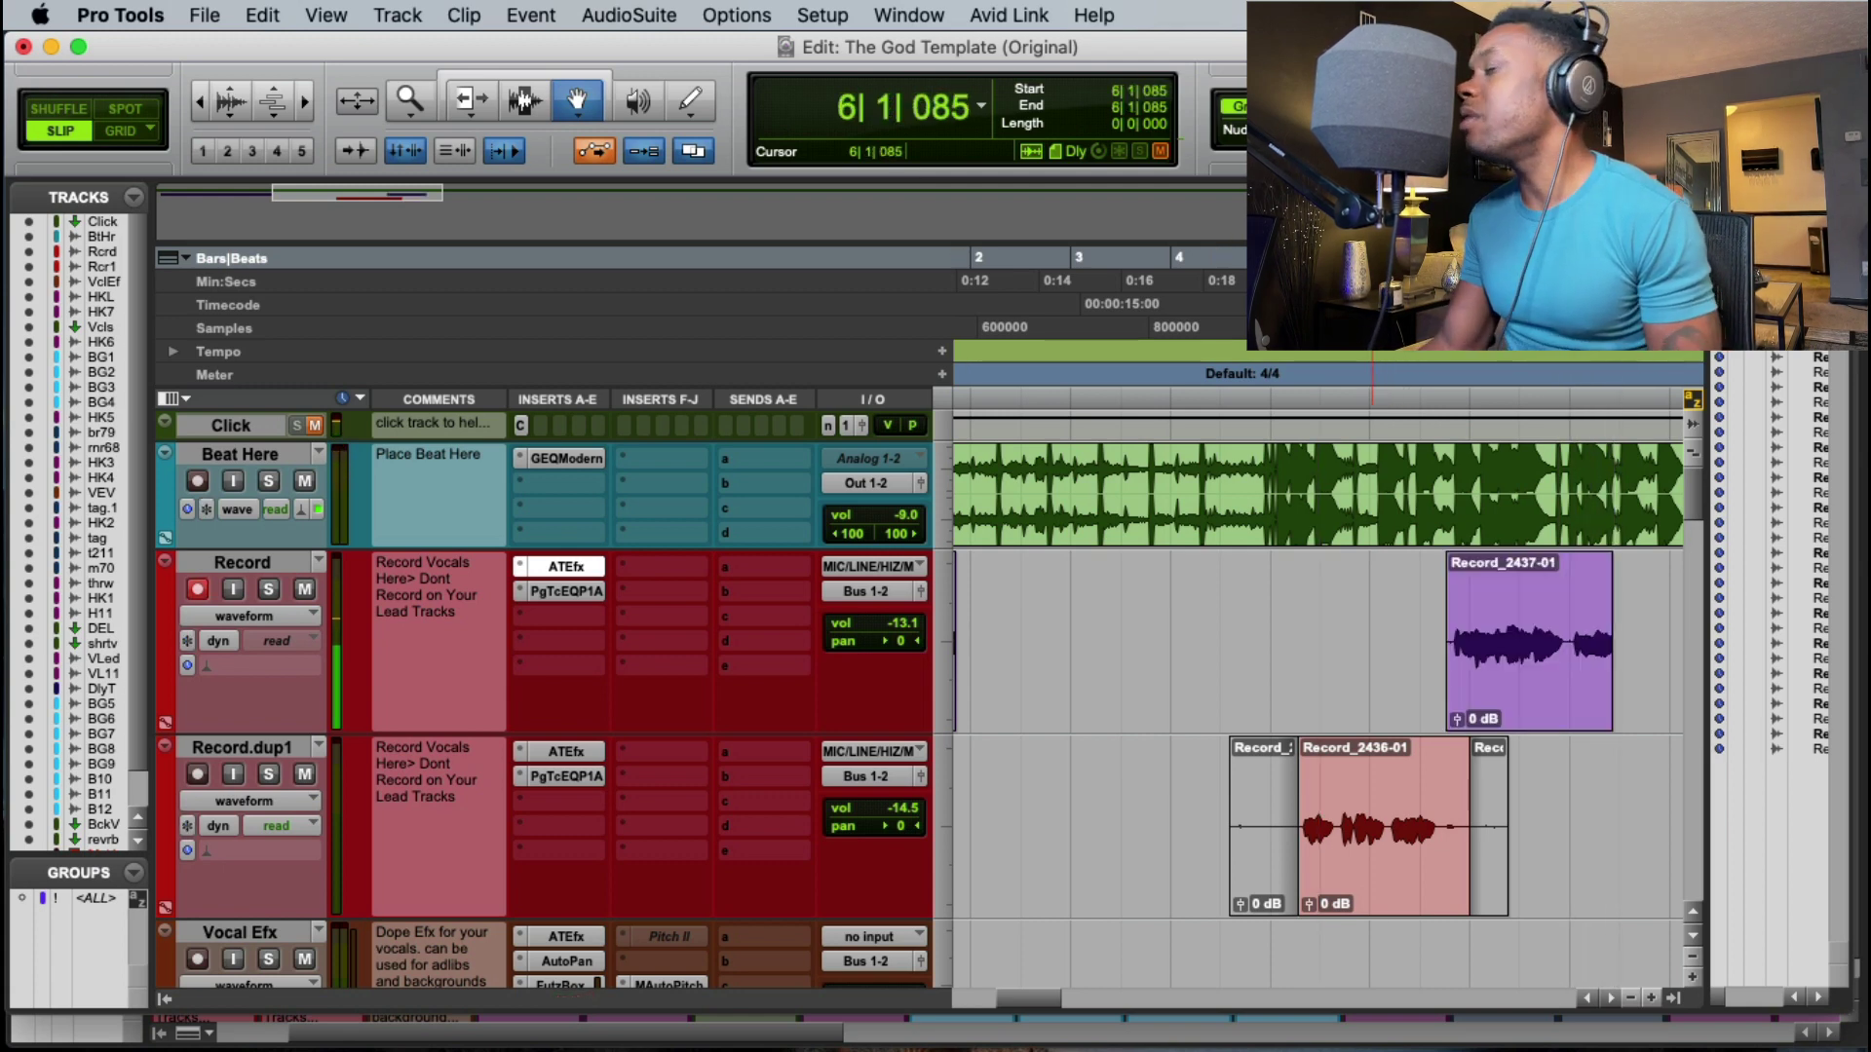
key(space)
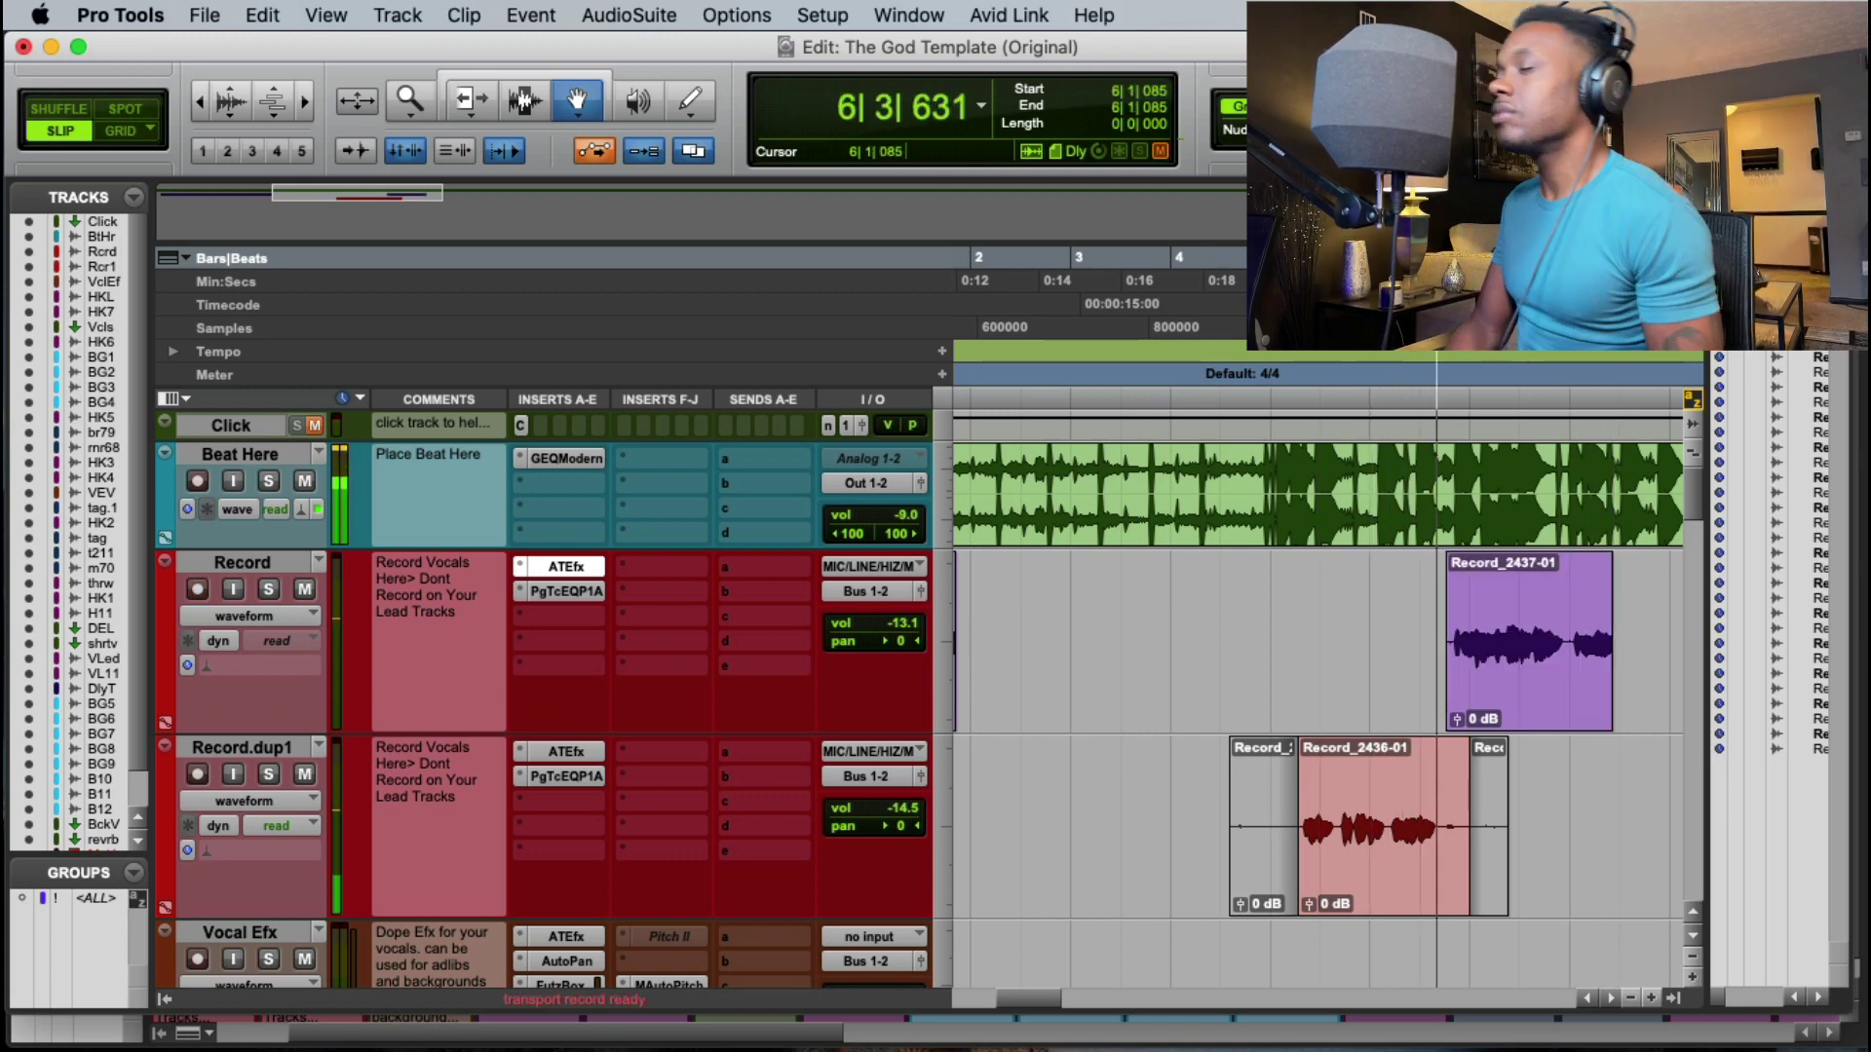
key(super+space)
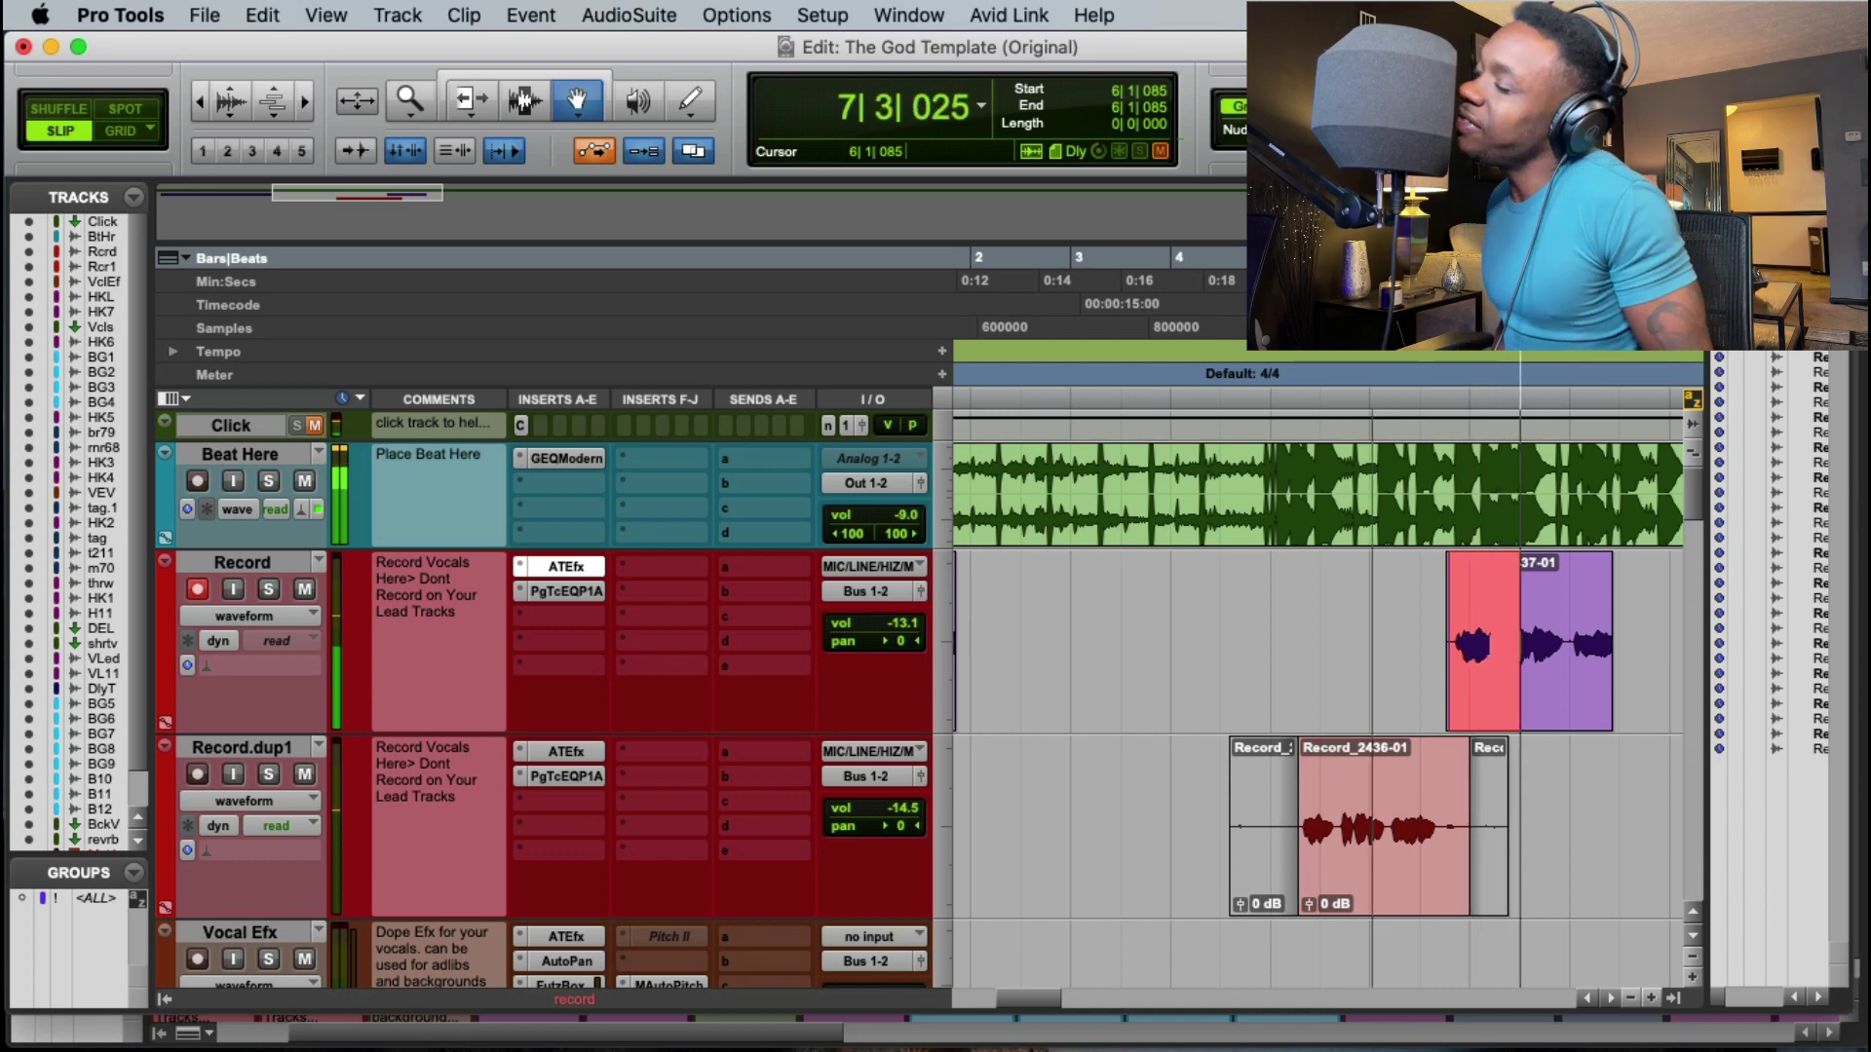
key(space)
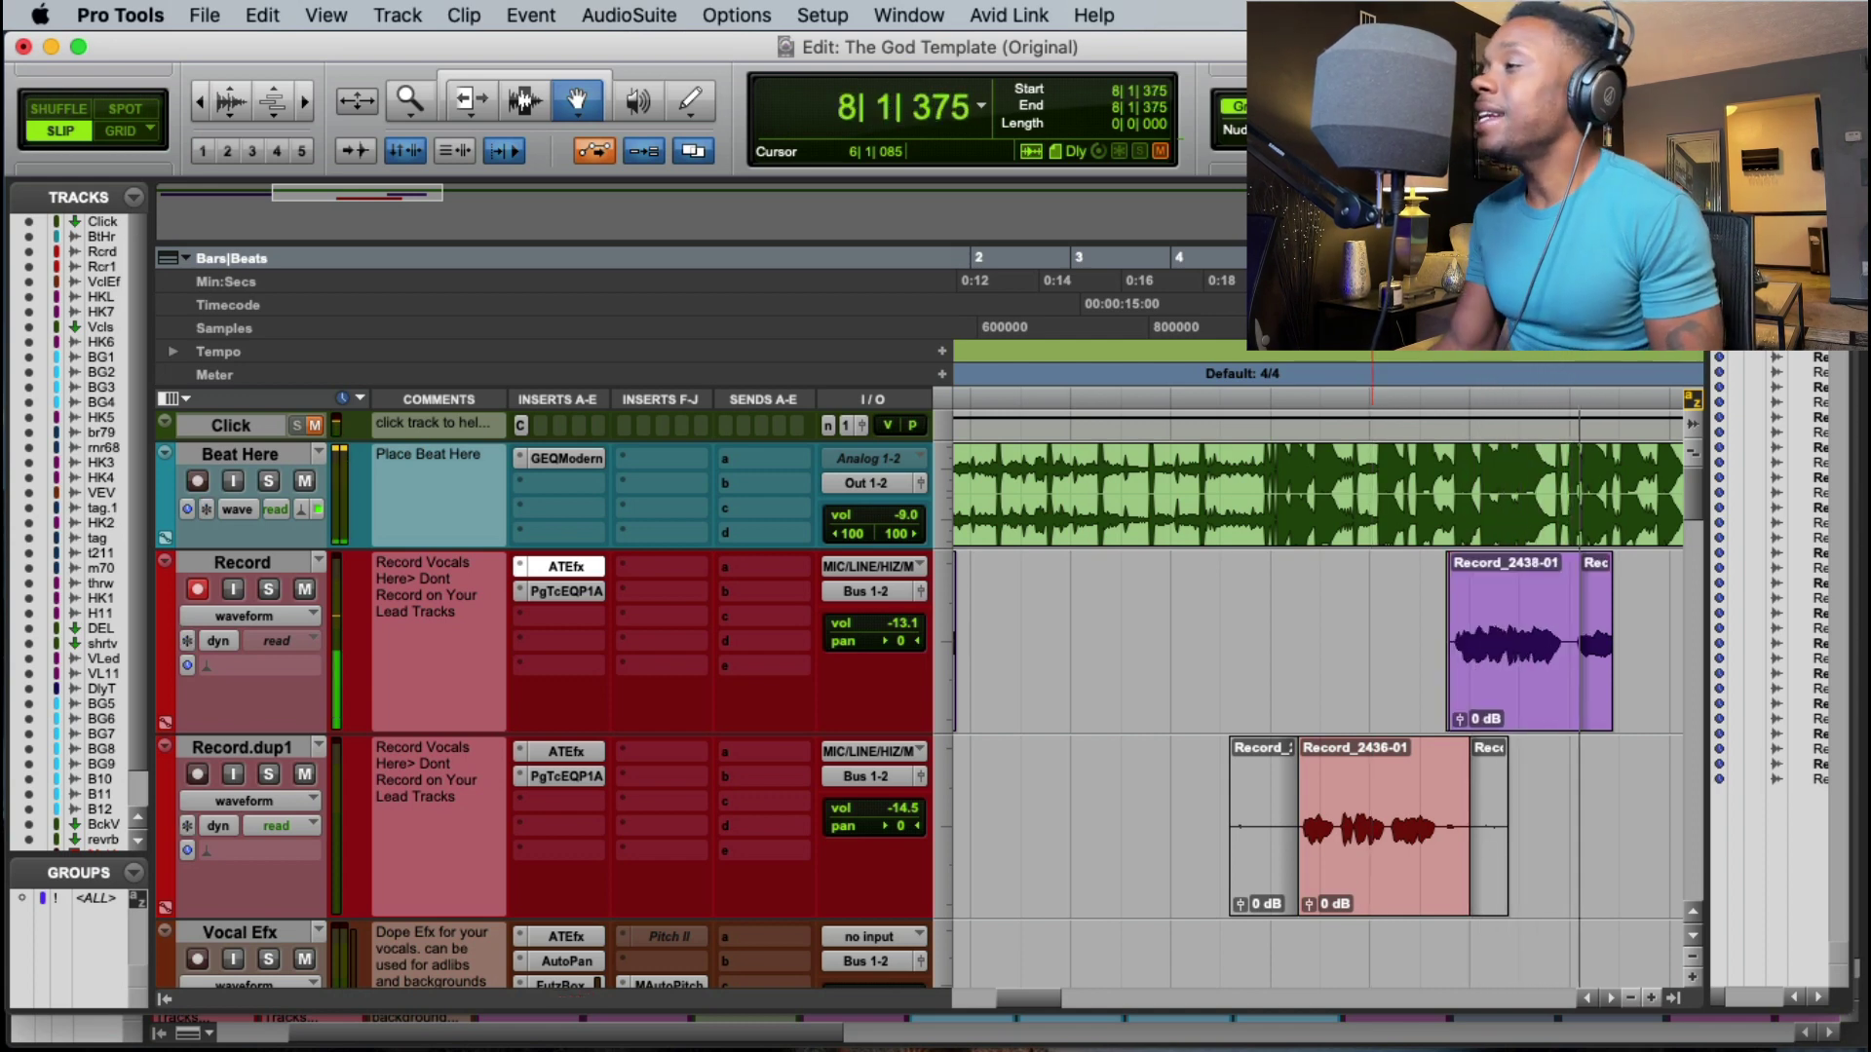
Step: Play from 6|1|455 and punch in a third take of the follow-up phrase on the Record track up to about 8|2
click(1383, 282)
key(space)
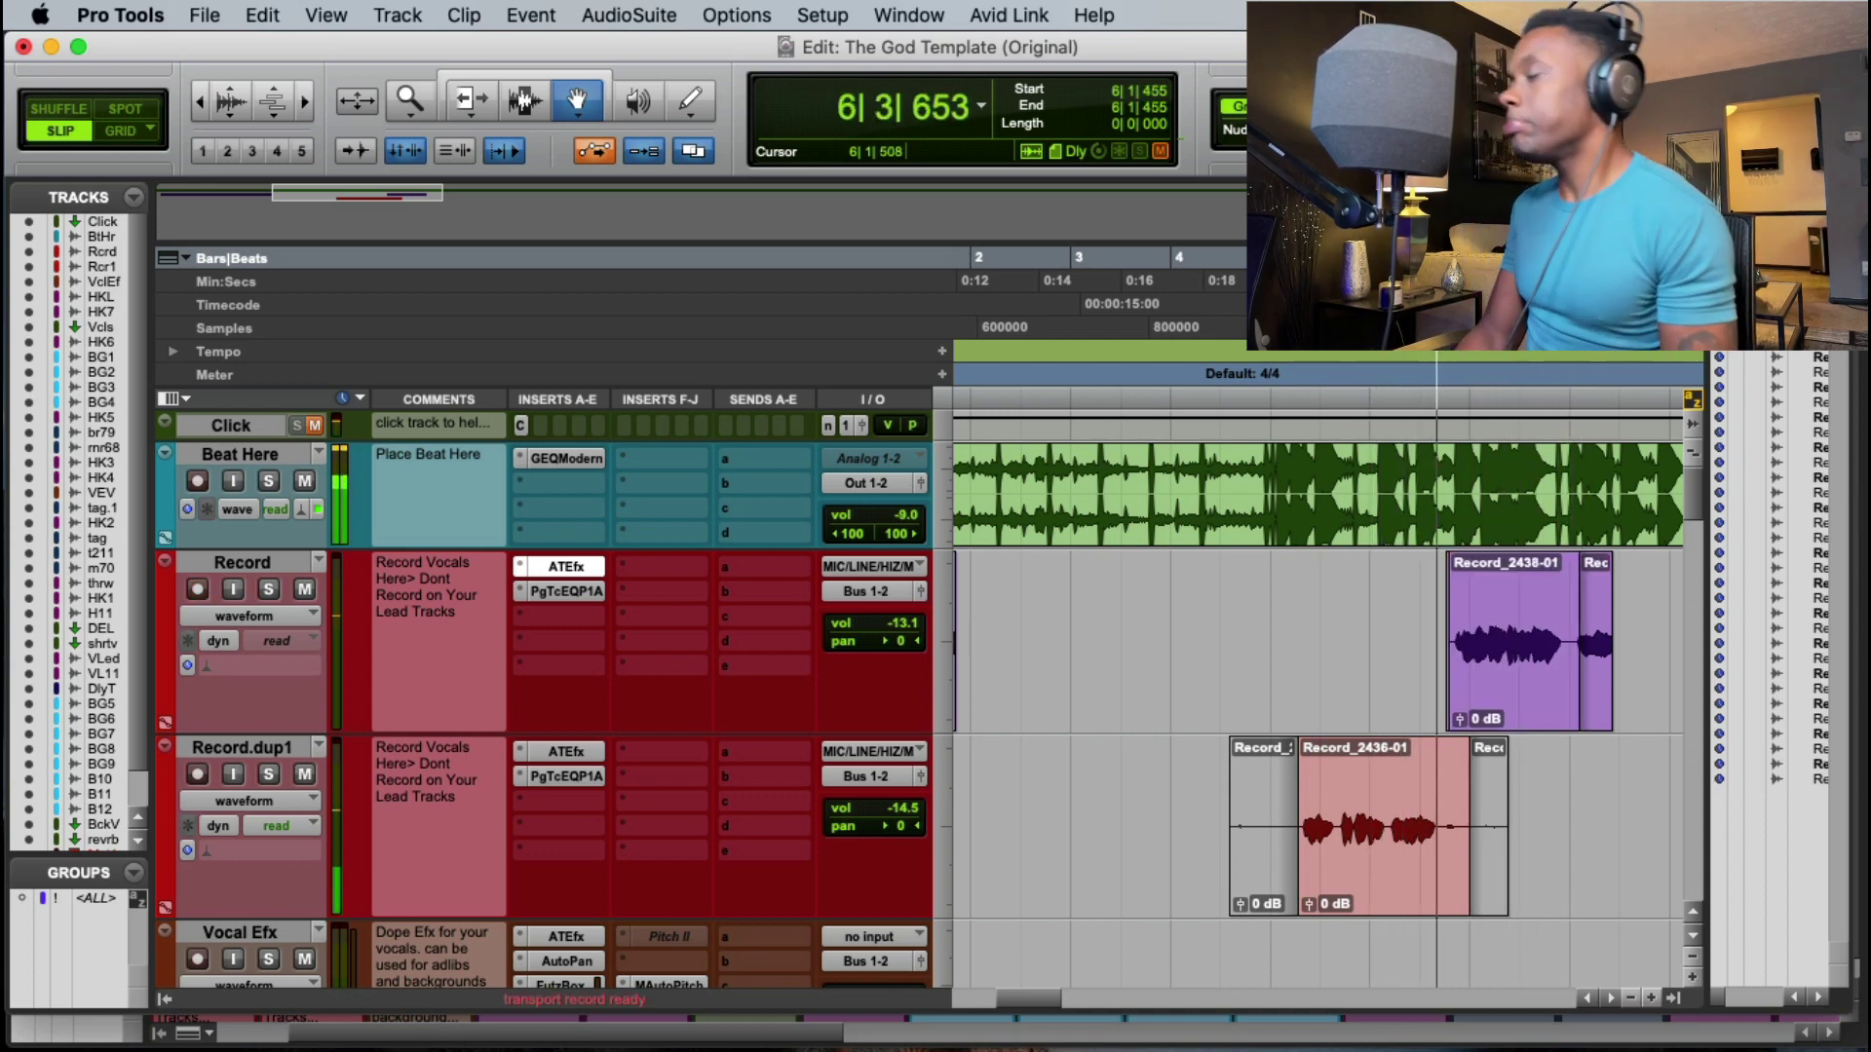
key(super+space)
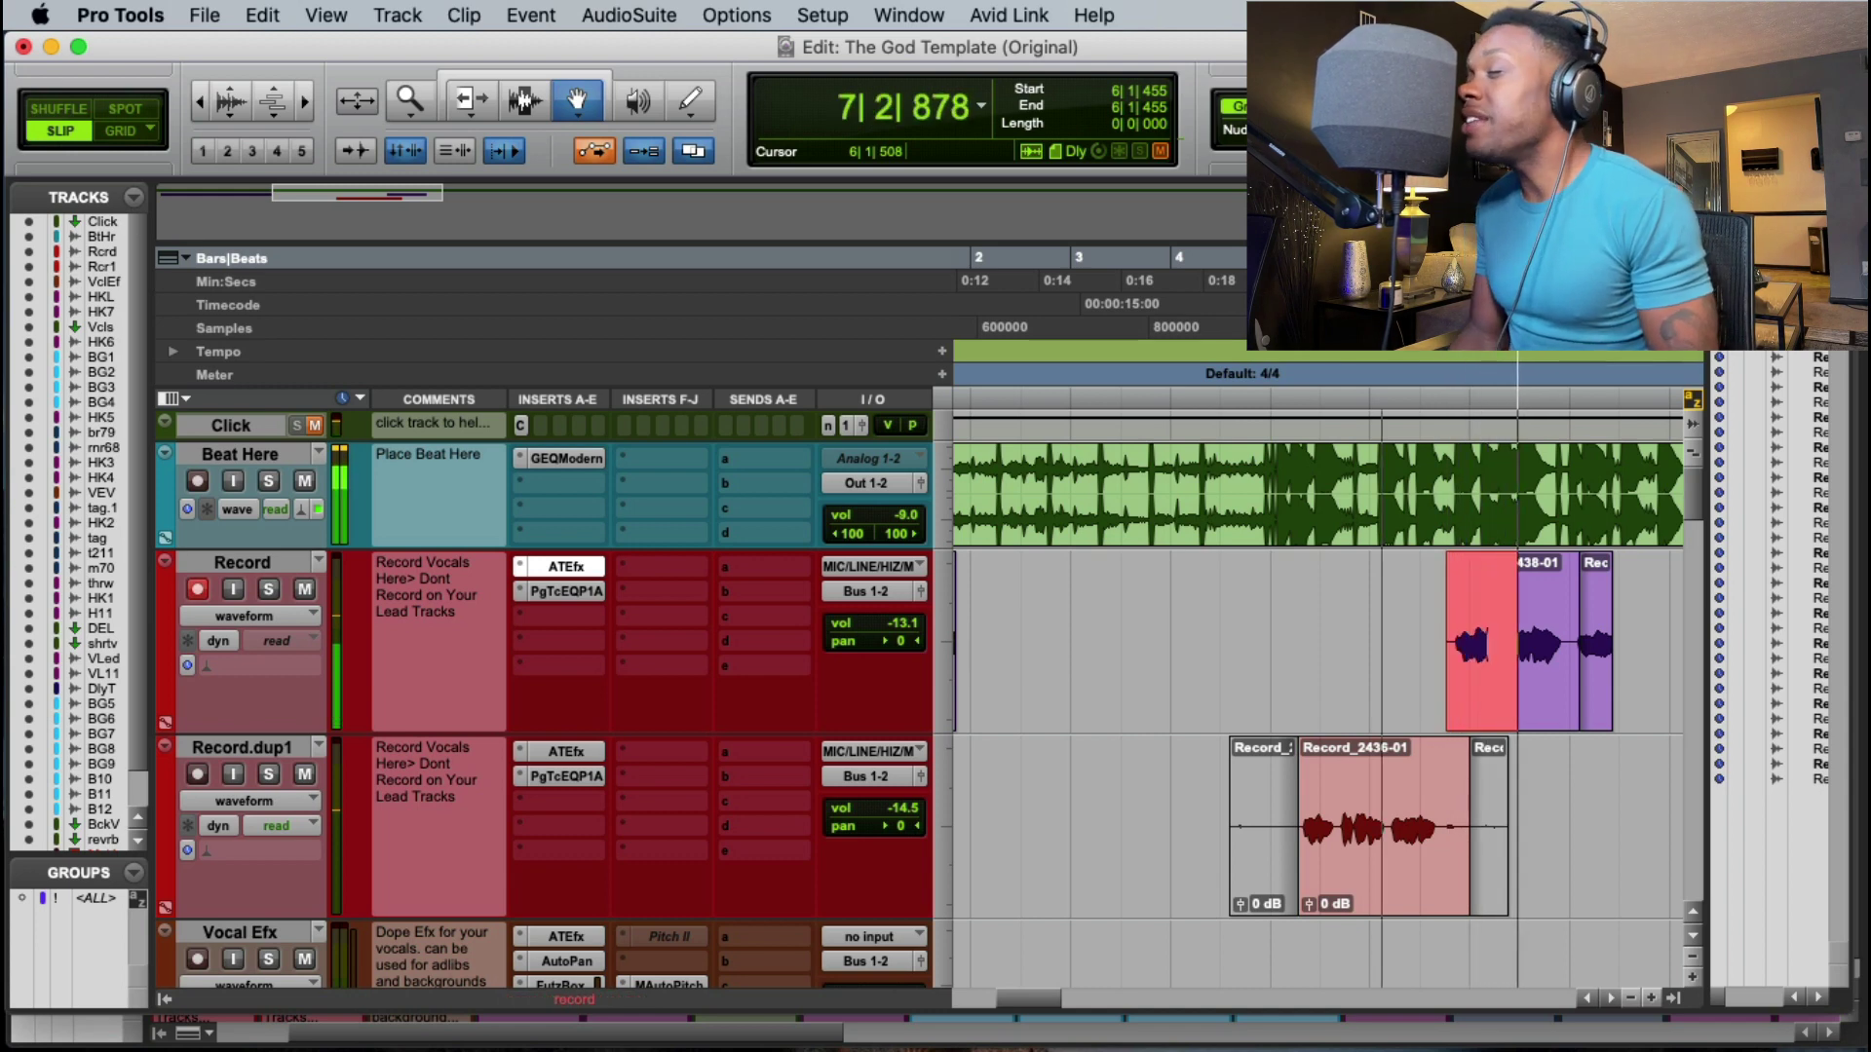
key(super+space)
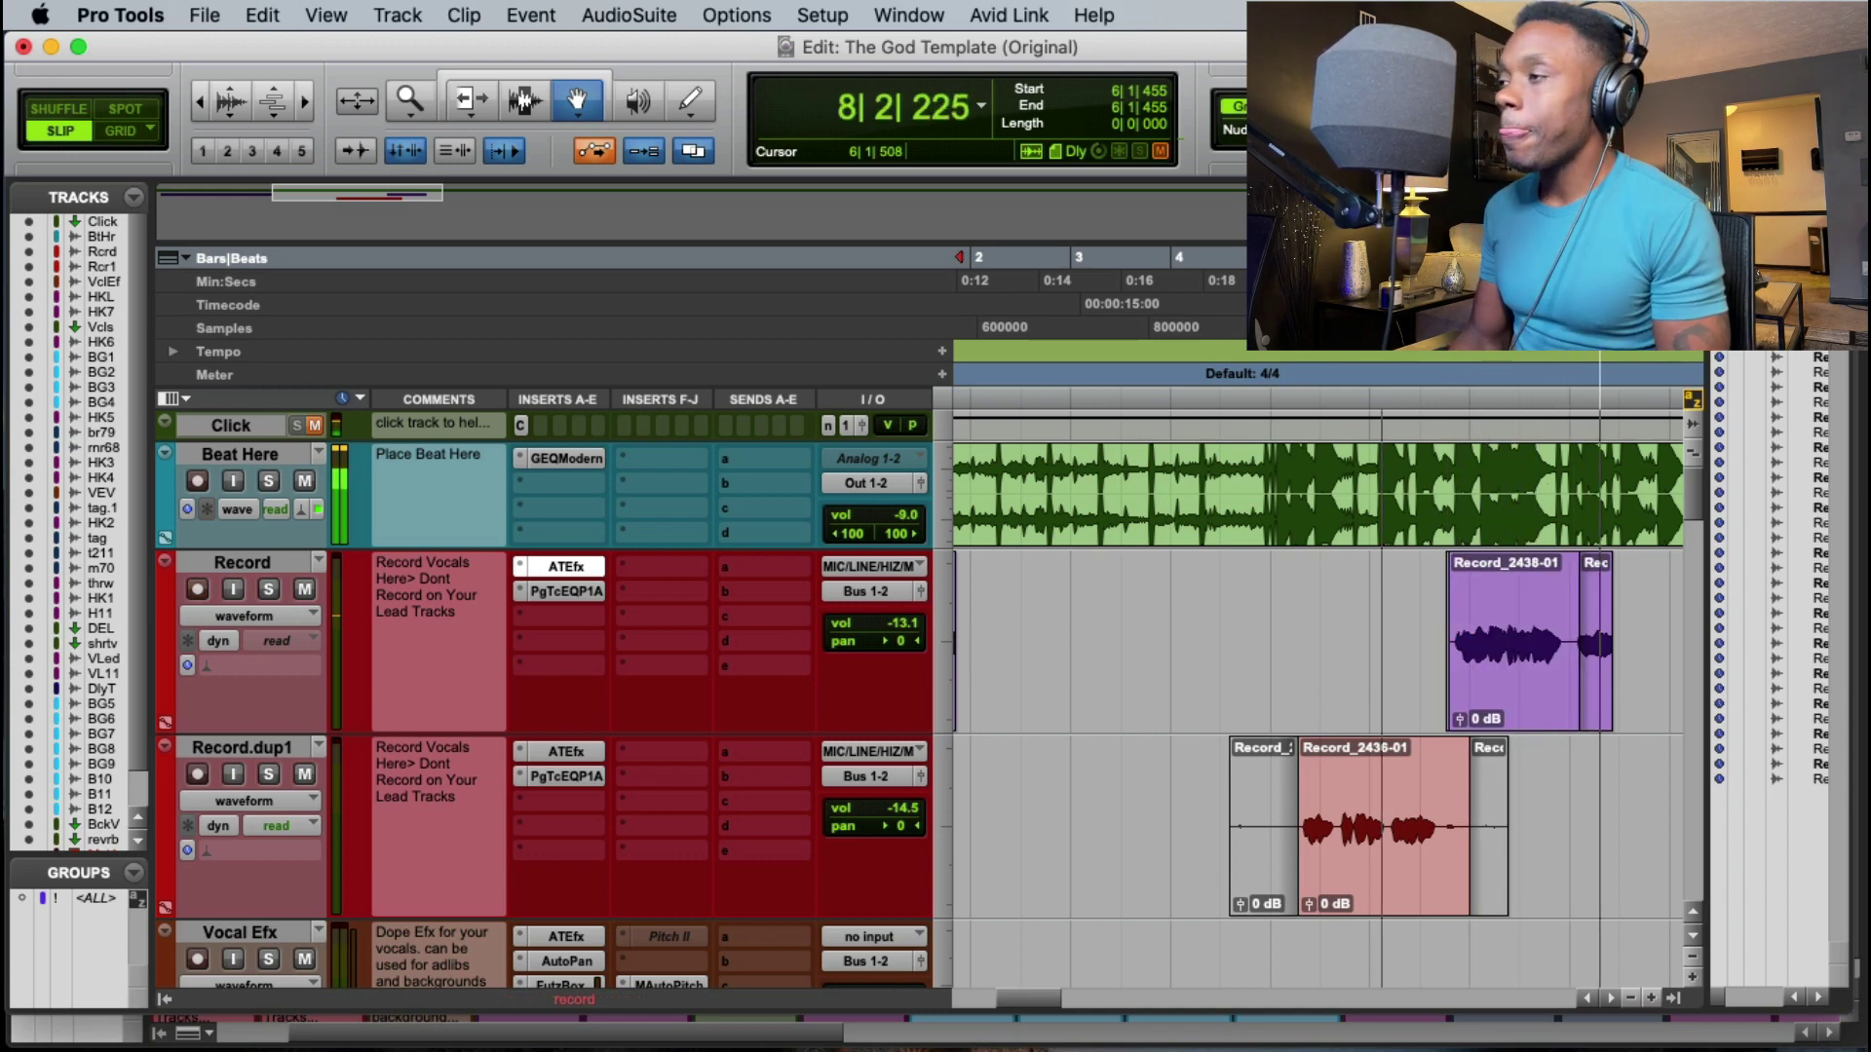
key(space)
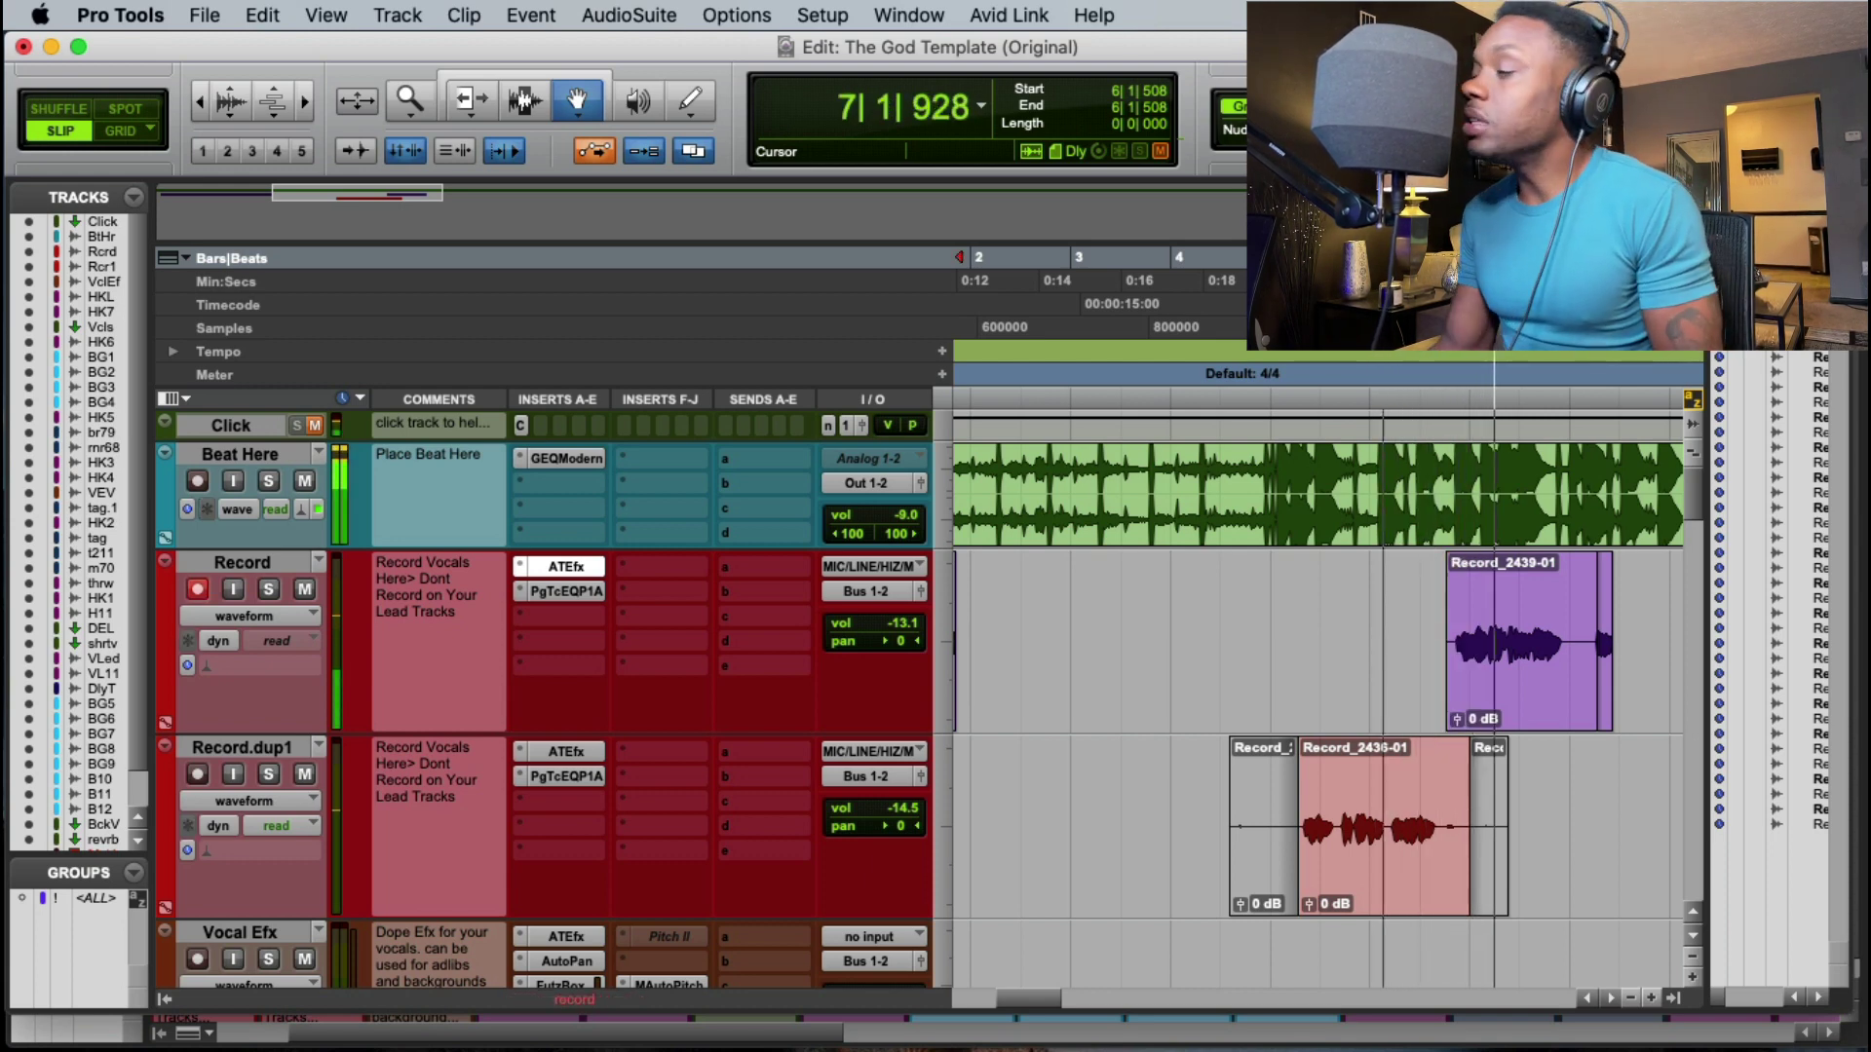
Step: Punch in repeated retakes of the follow-up phrase on the Record track from late bar 6, playing from 6|1|508 and 6|1|455
key(space)
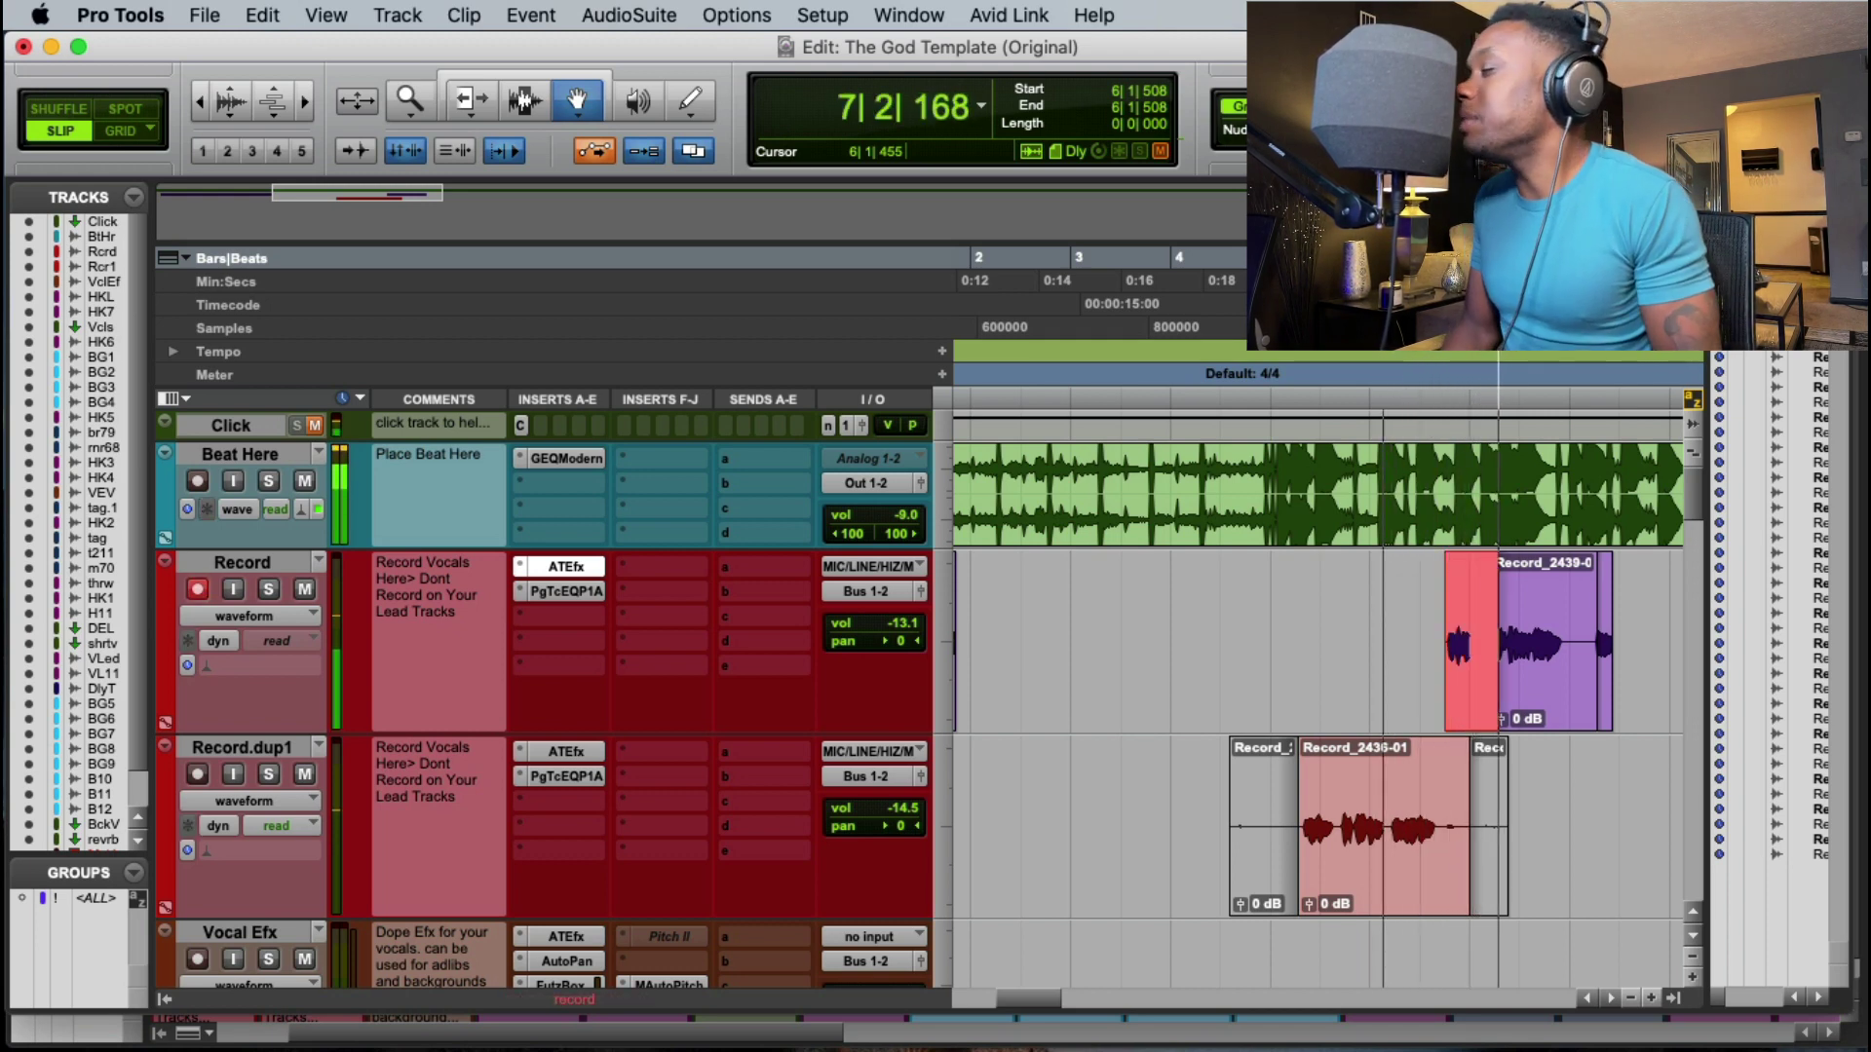
key(space)
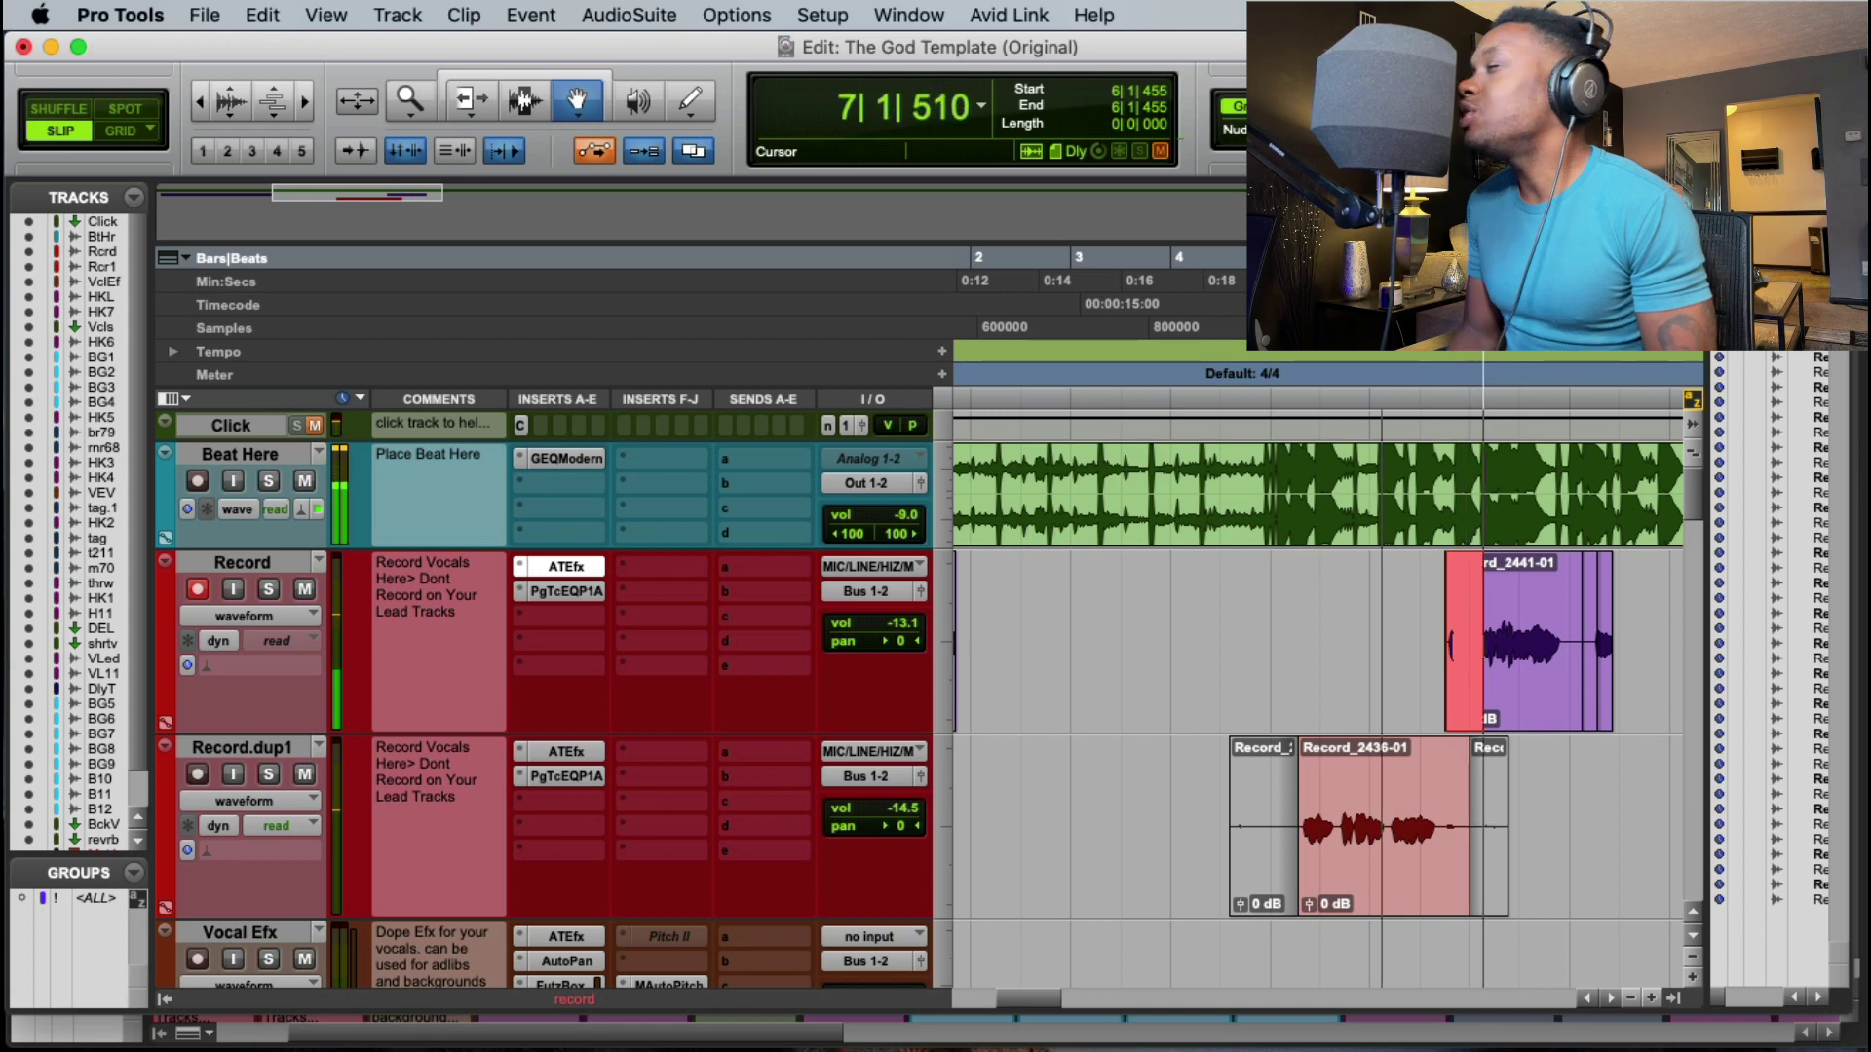
key(space)
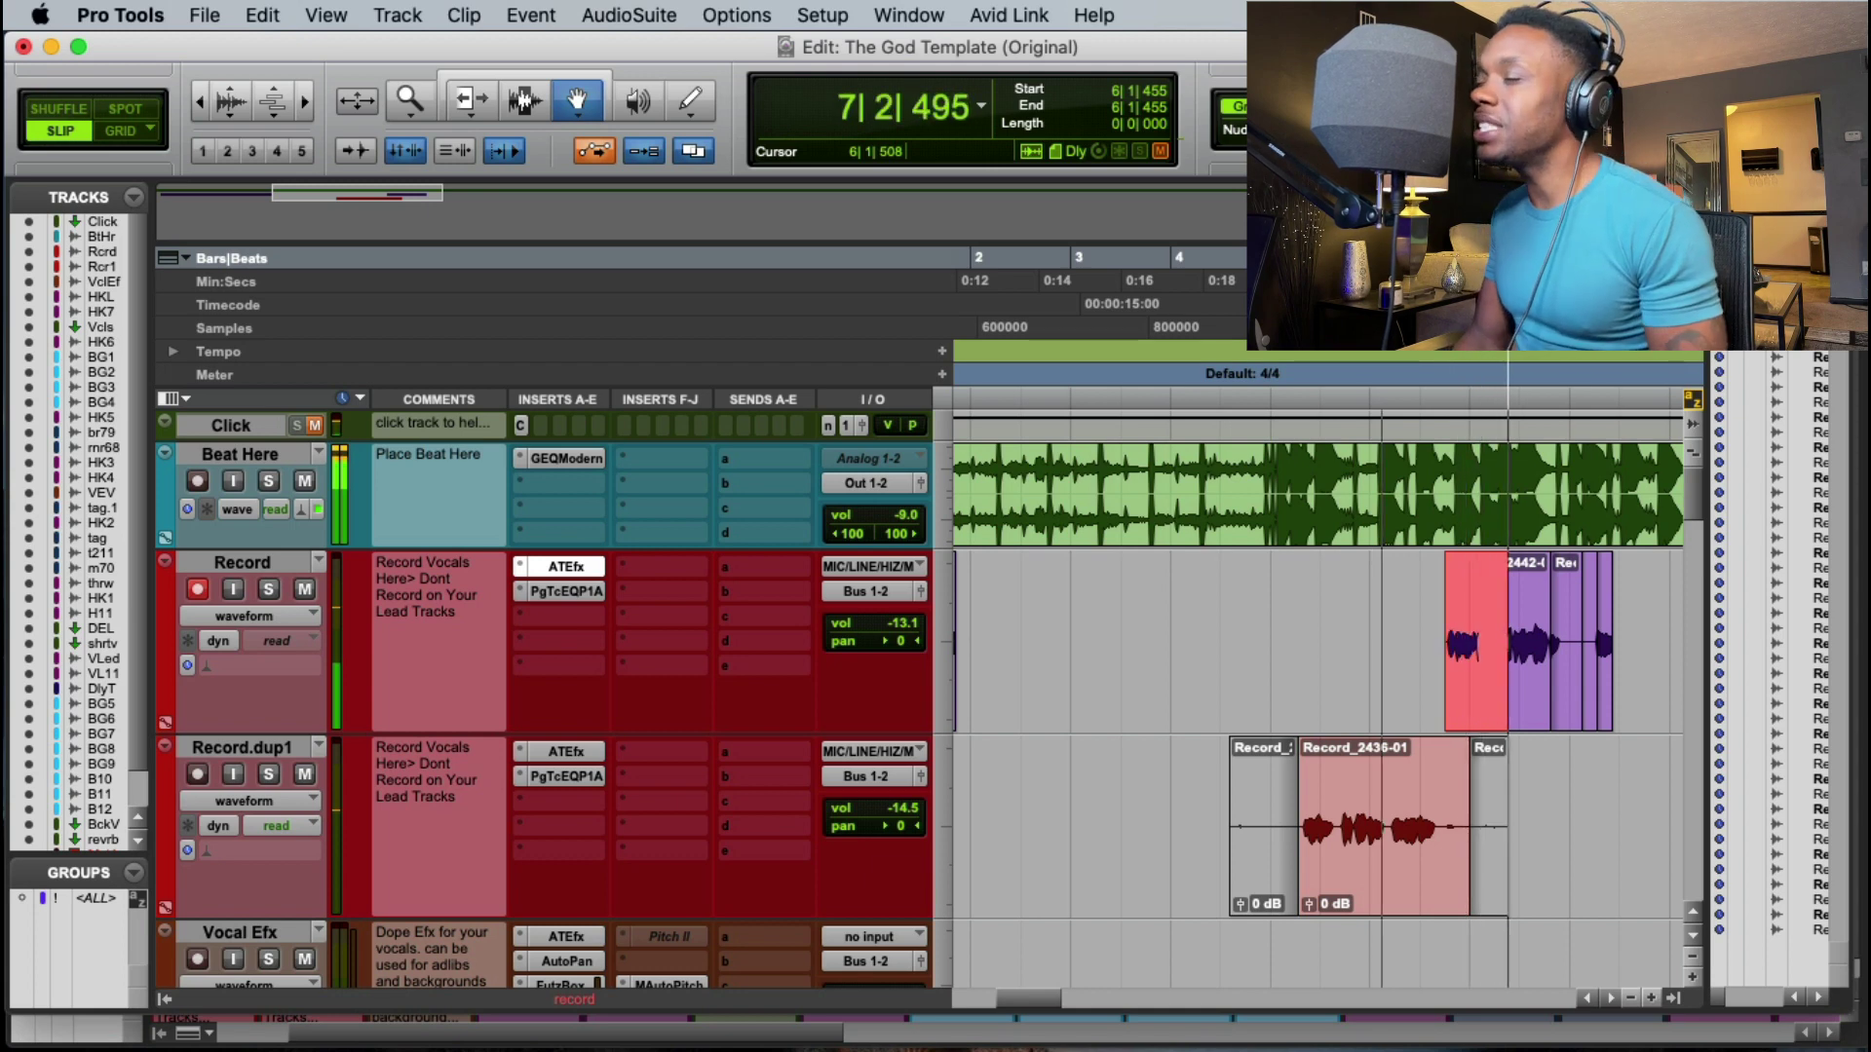
key(space)
Step: Record two long takes on the Record track from late bar 6 to about bar 18, playing from 6|1|508 and 5|4|940
click(1384, 281)
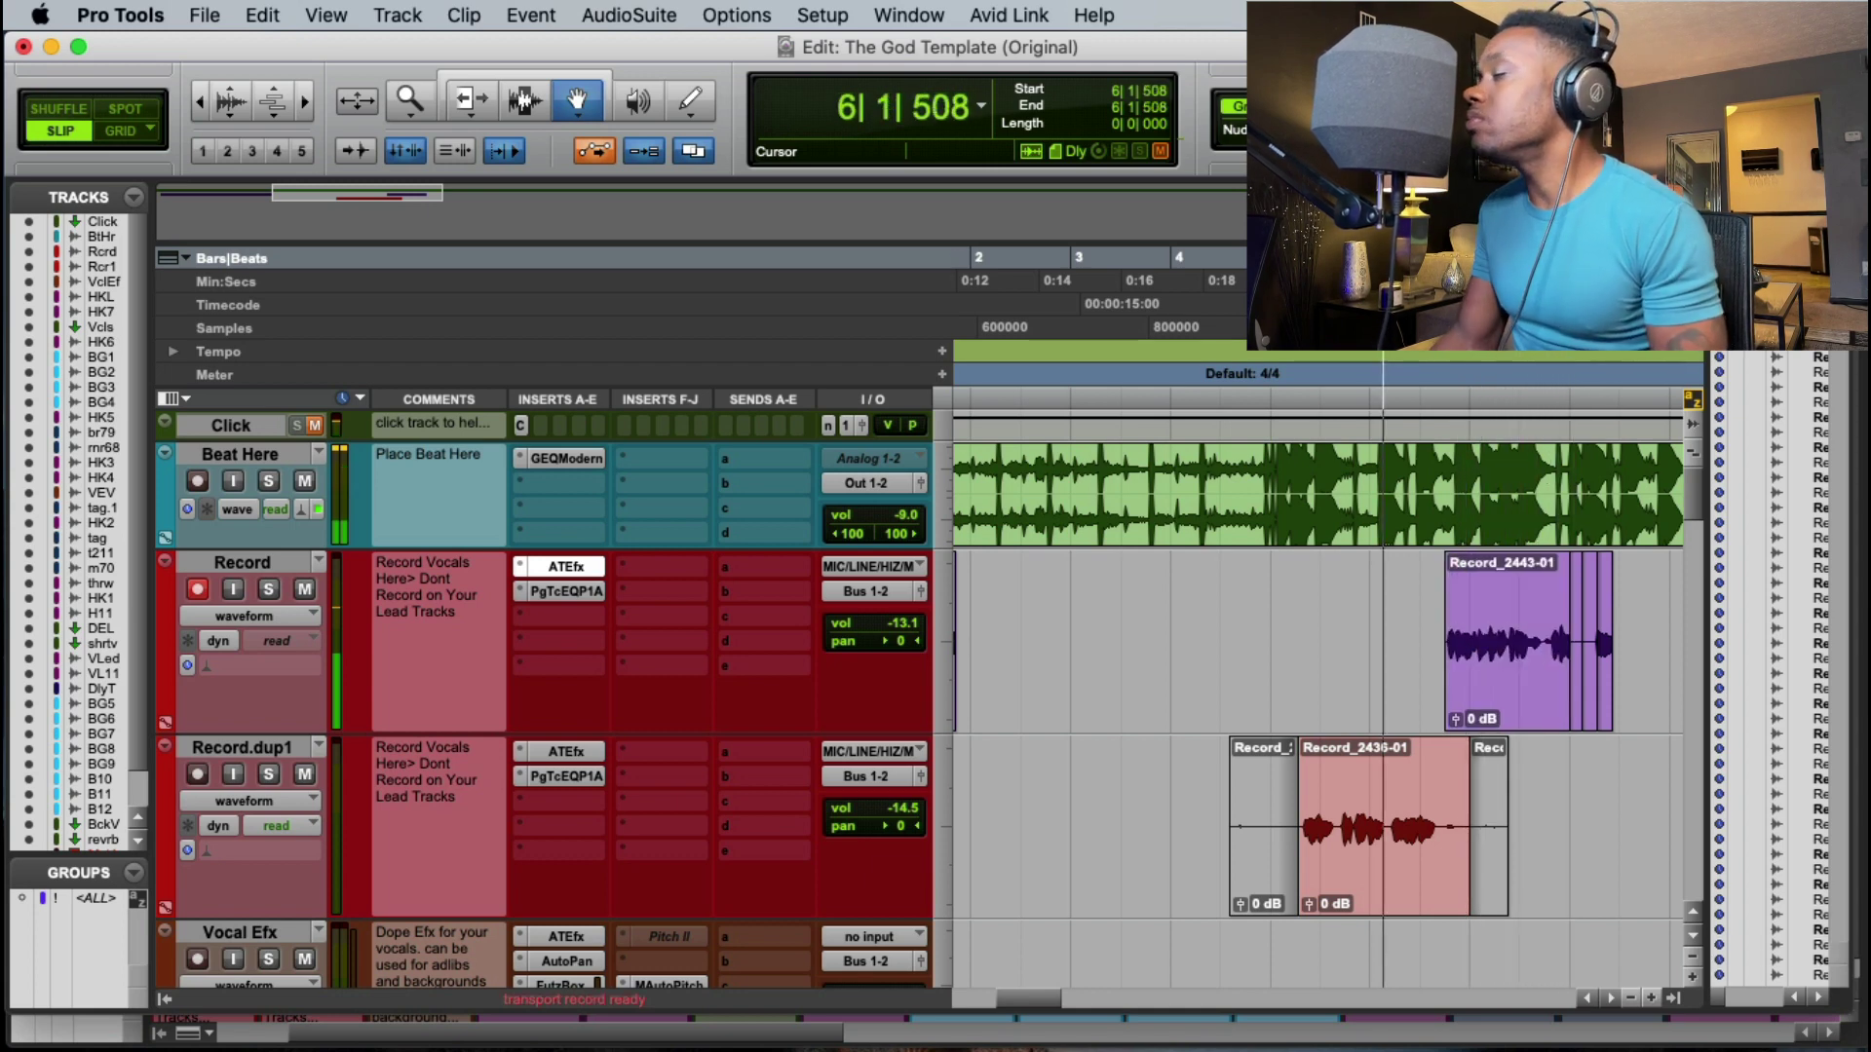
key(space)
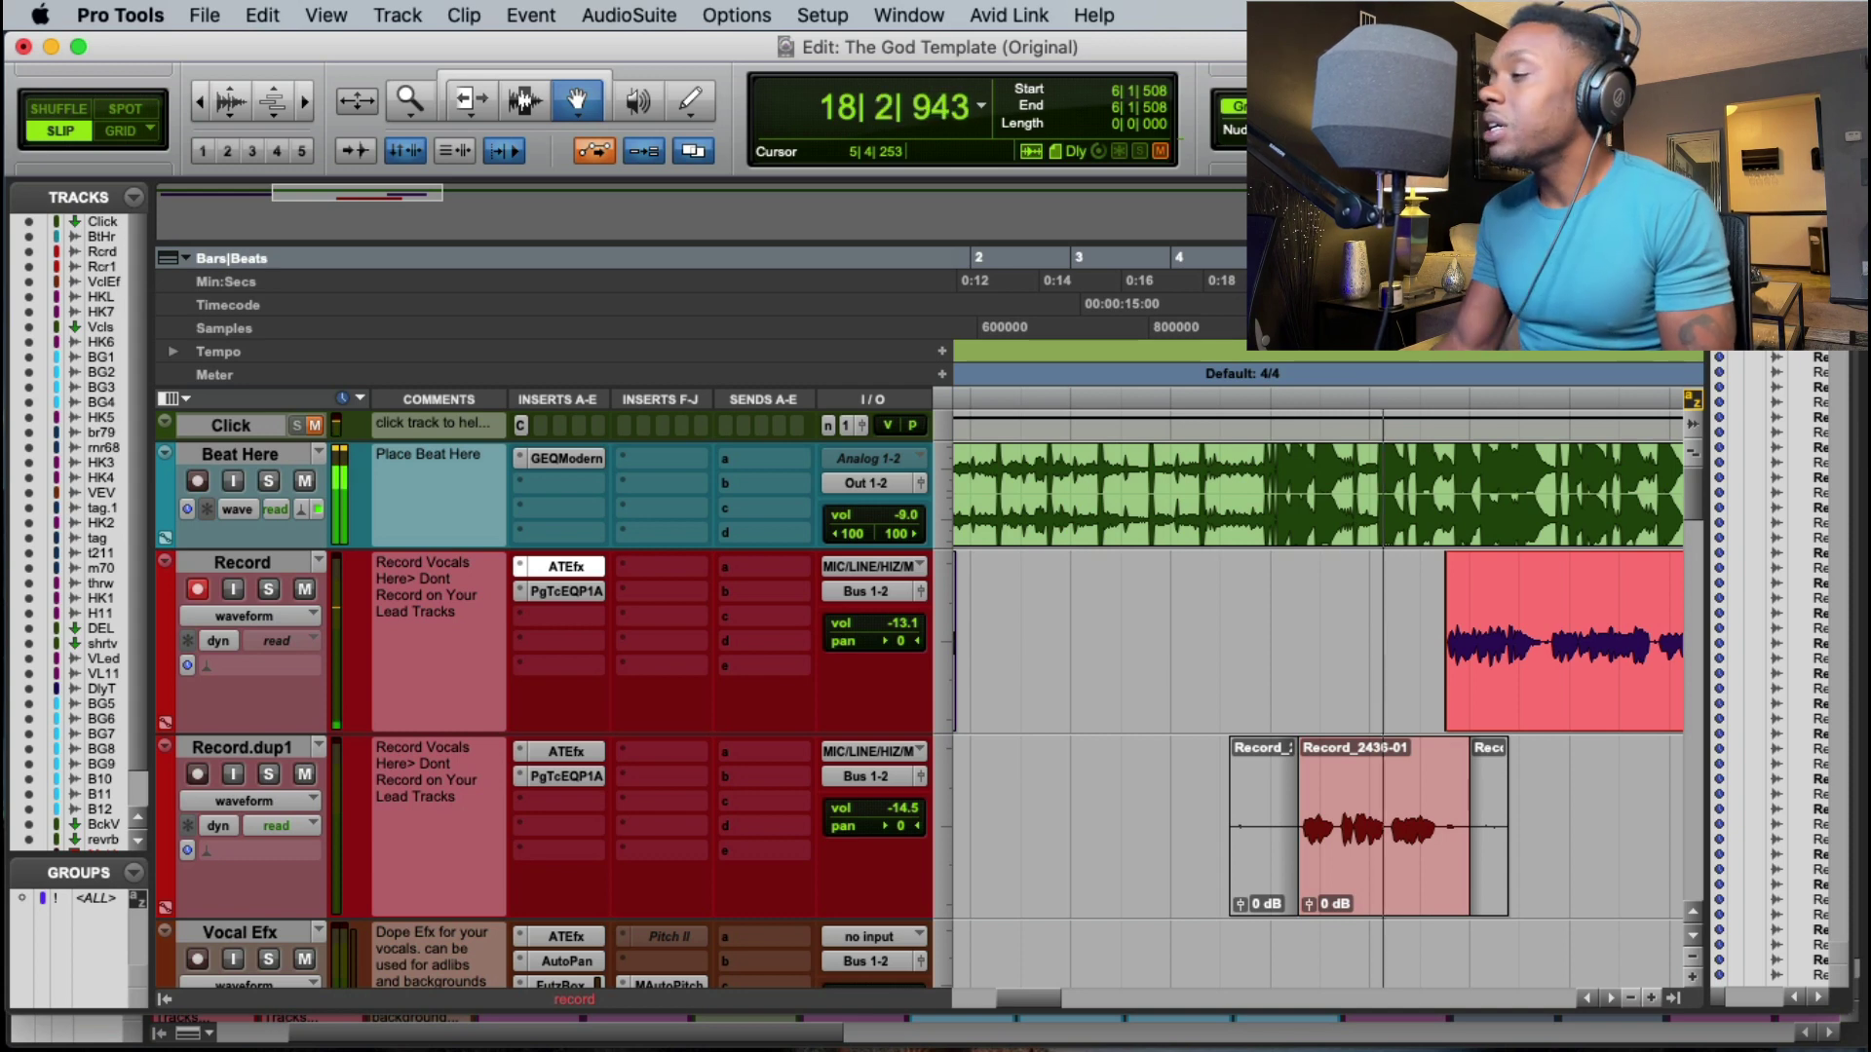
key(space)
click(1369, 644)
key(super+space)
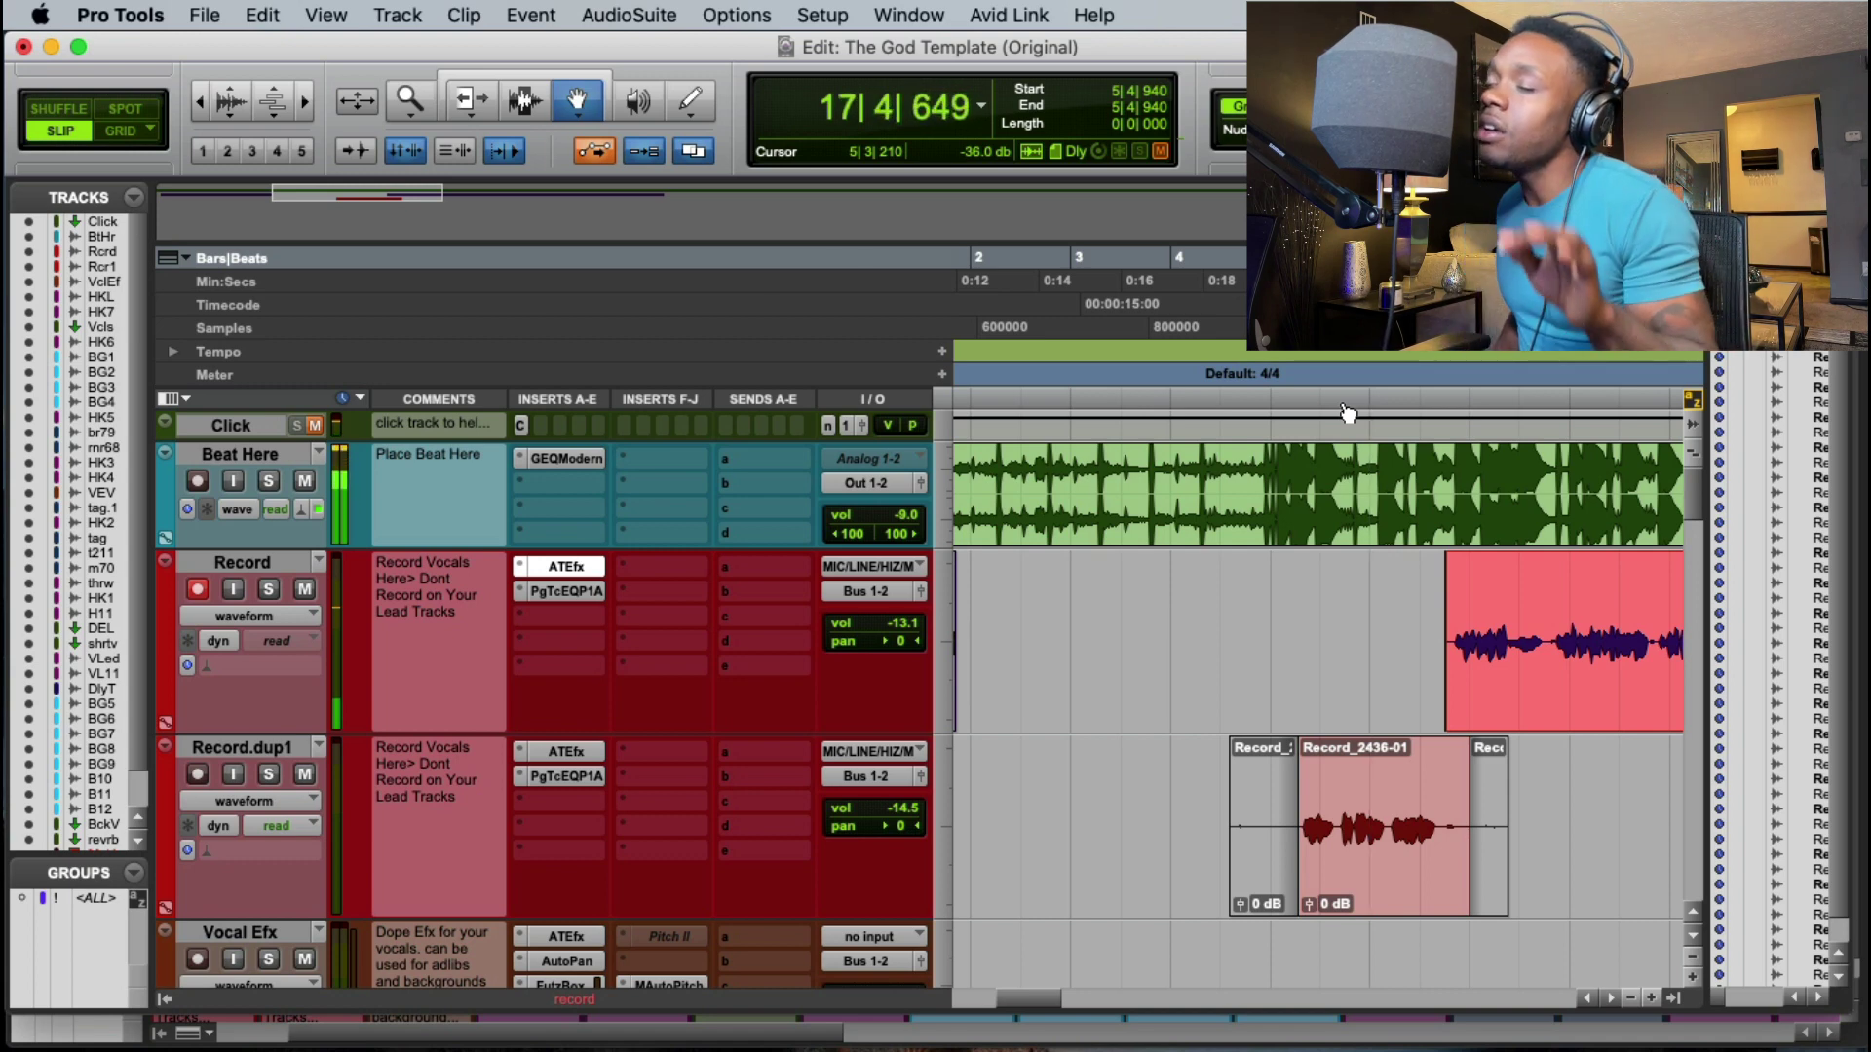
key(space)
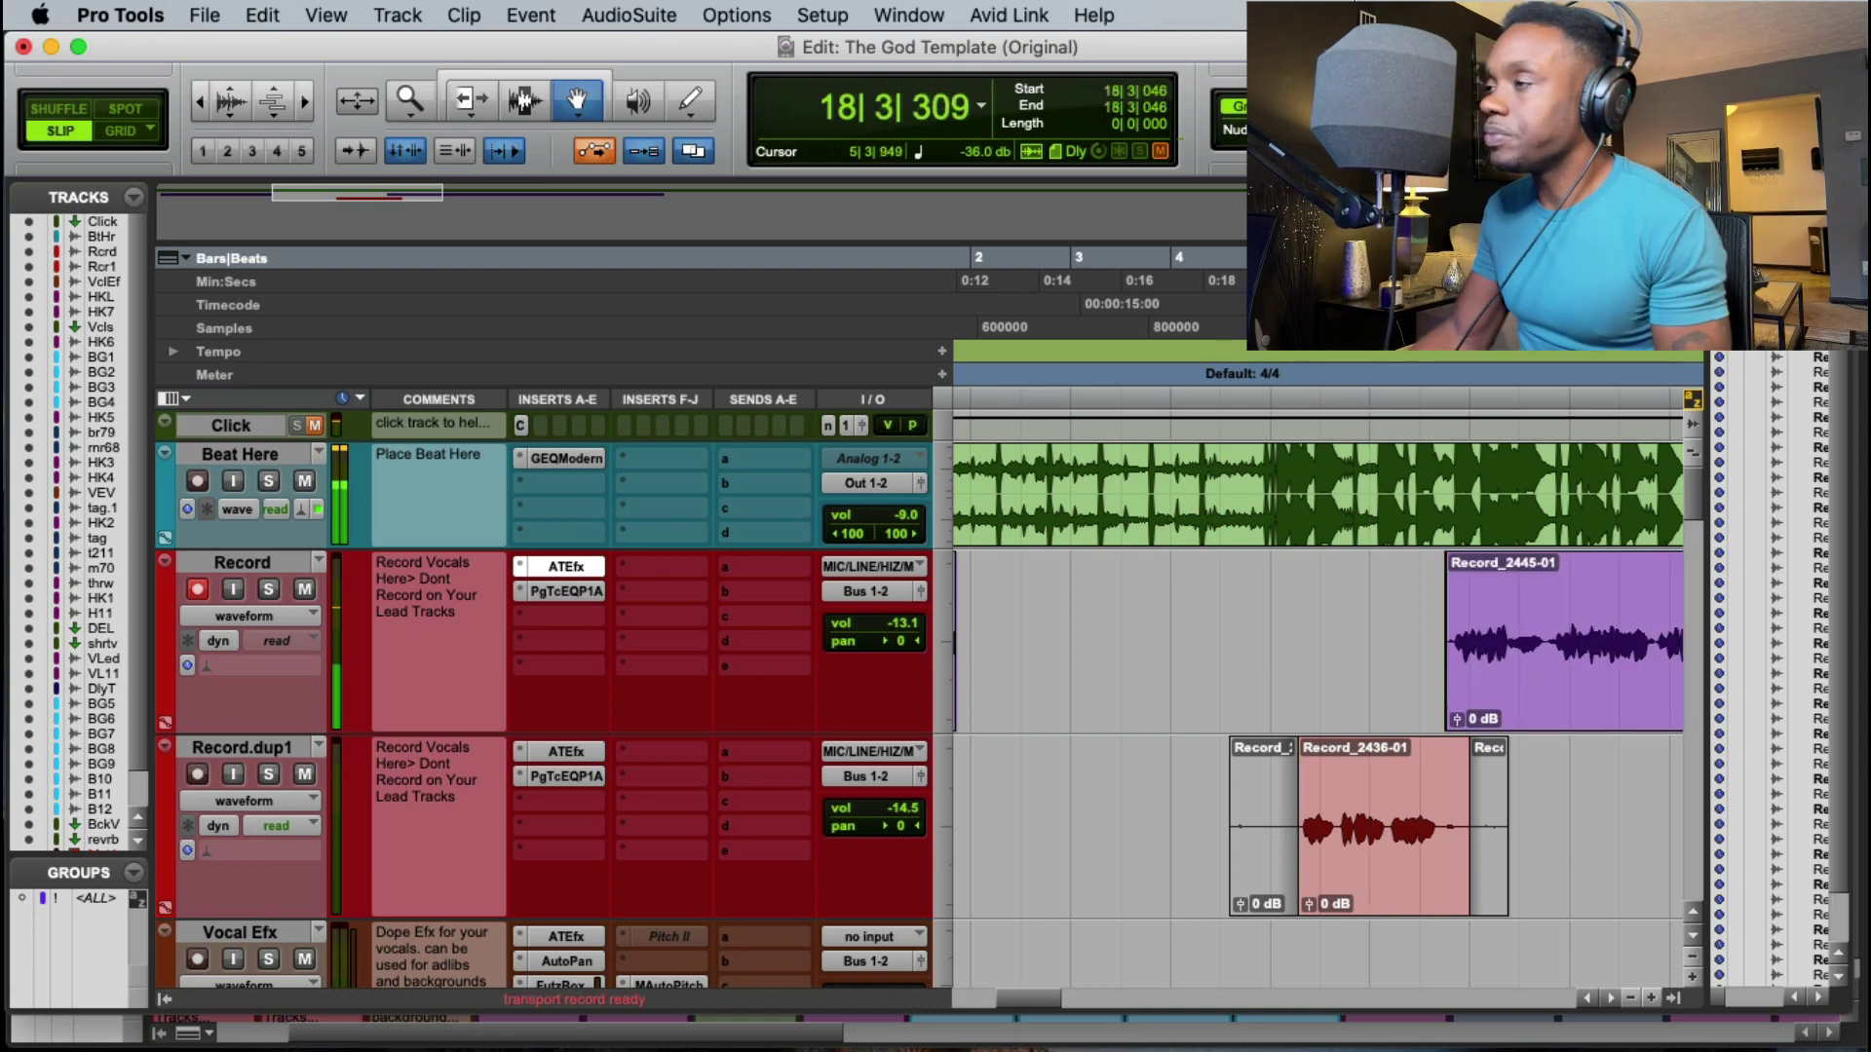
Step: Record two more takes from late bar 6 on the Record track, playing from 5|1|176 to past 12|4 and from 6|1|508 to past 11|2
click(1275, 633)
key(space)
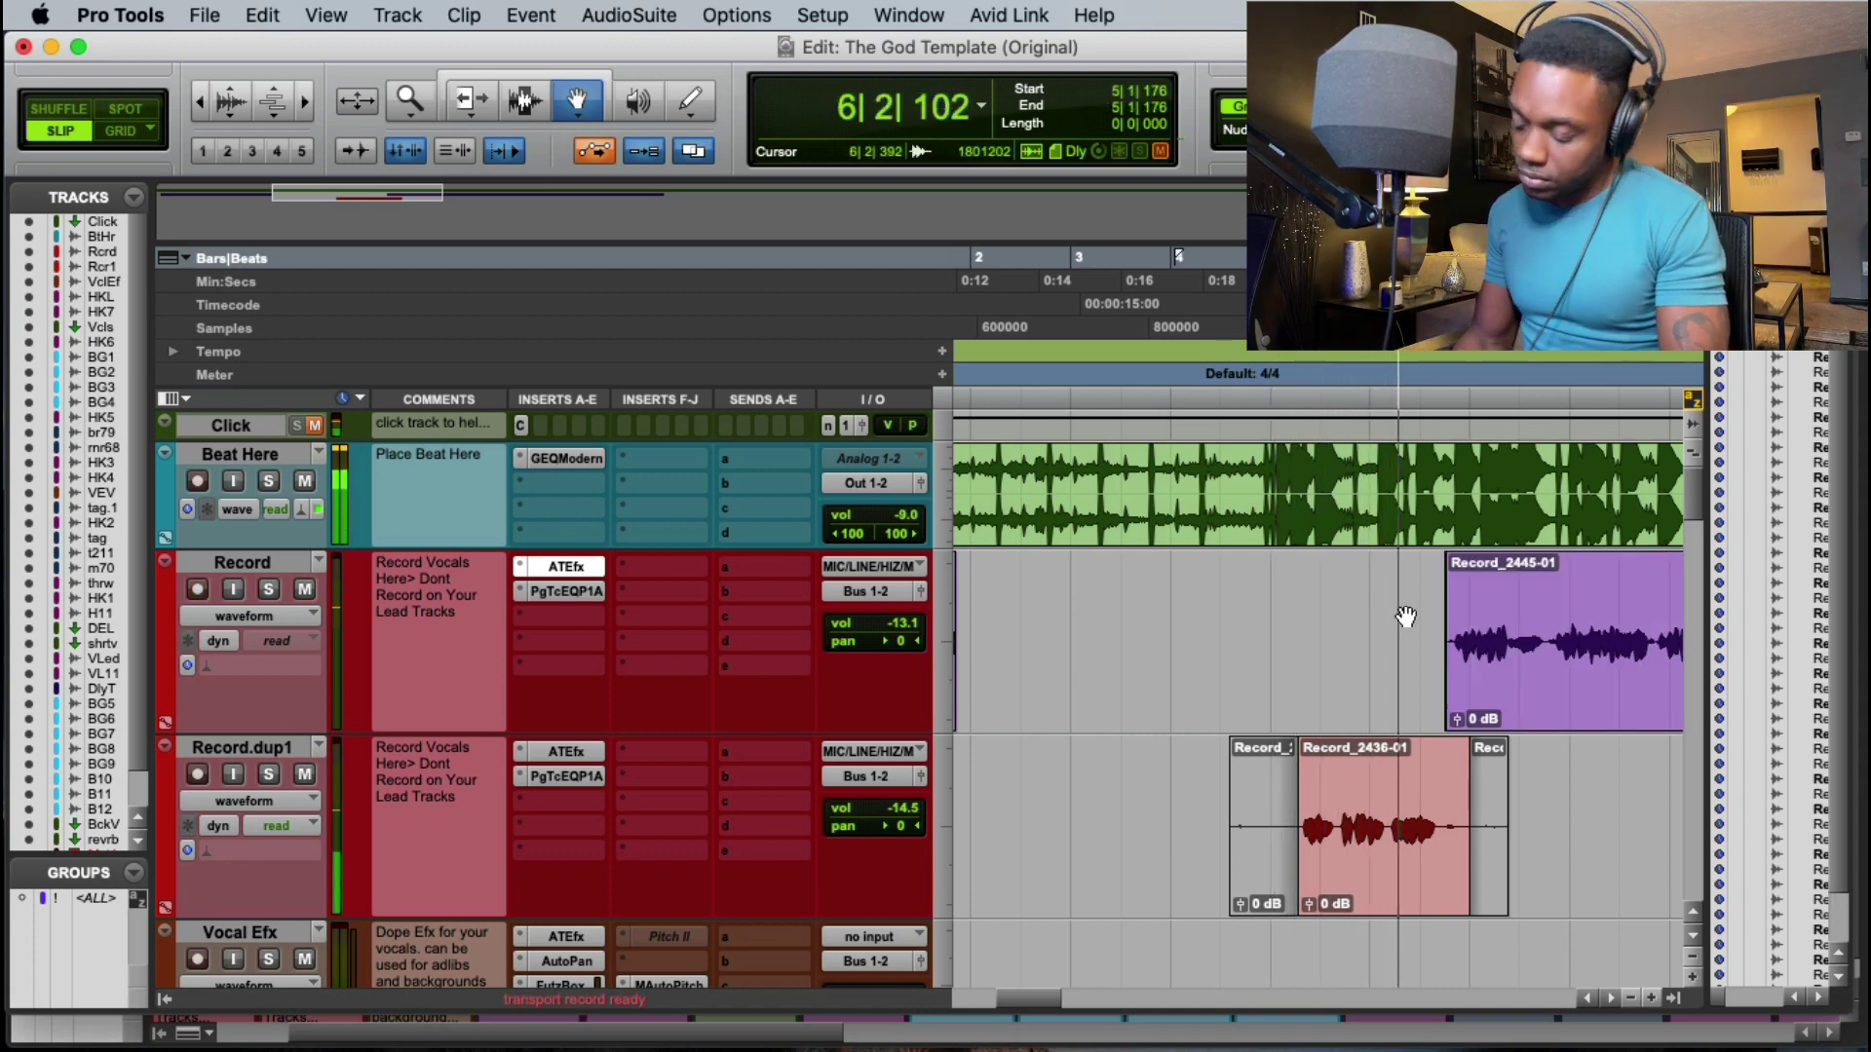
key(super+space)
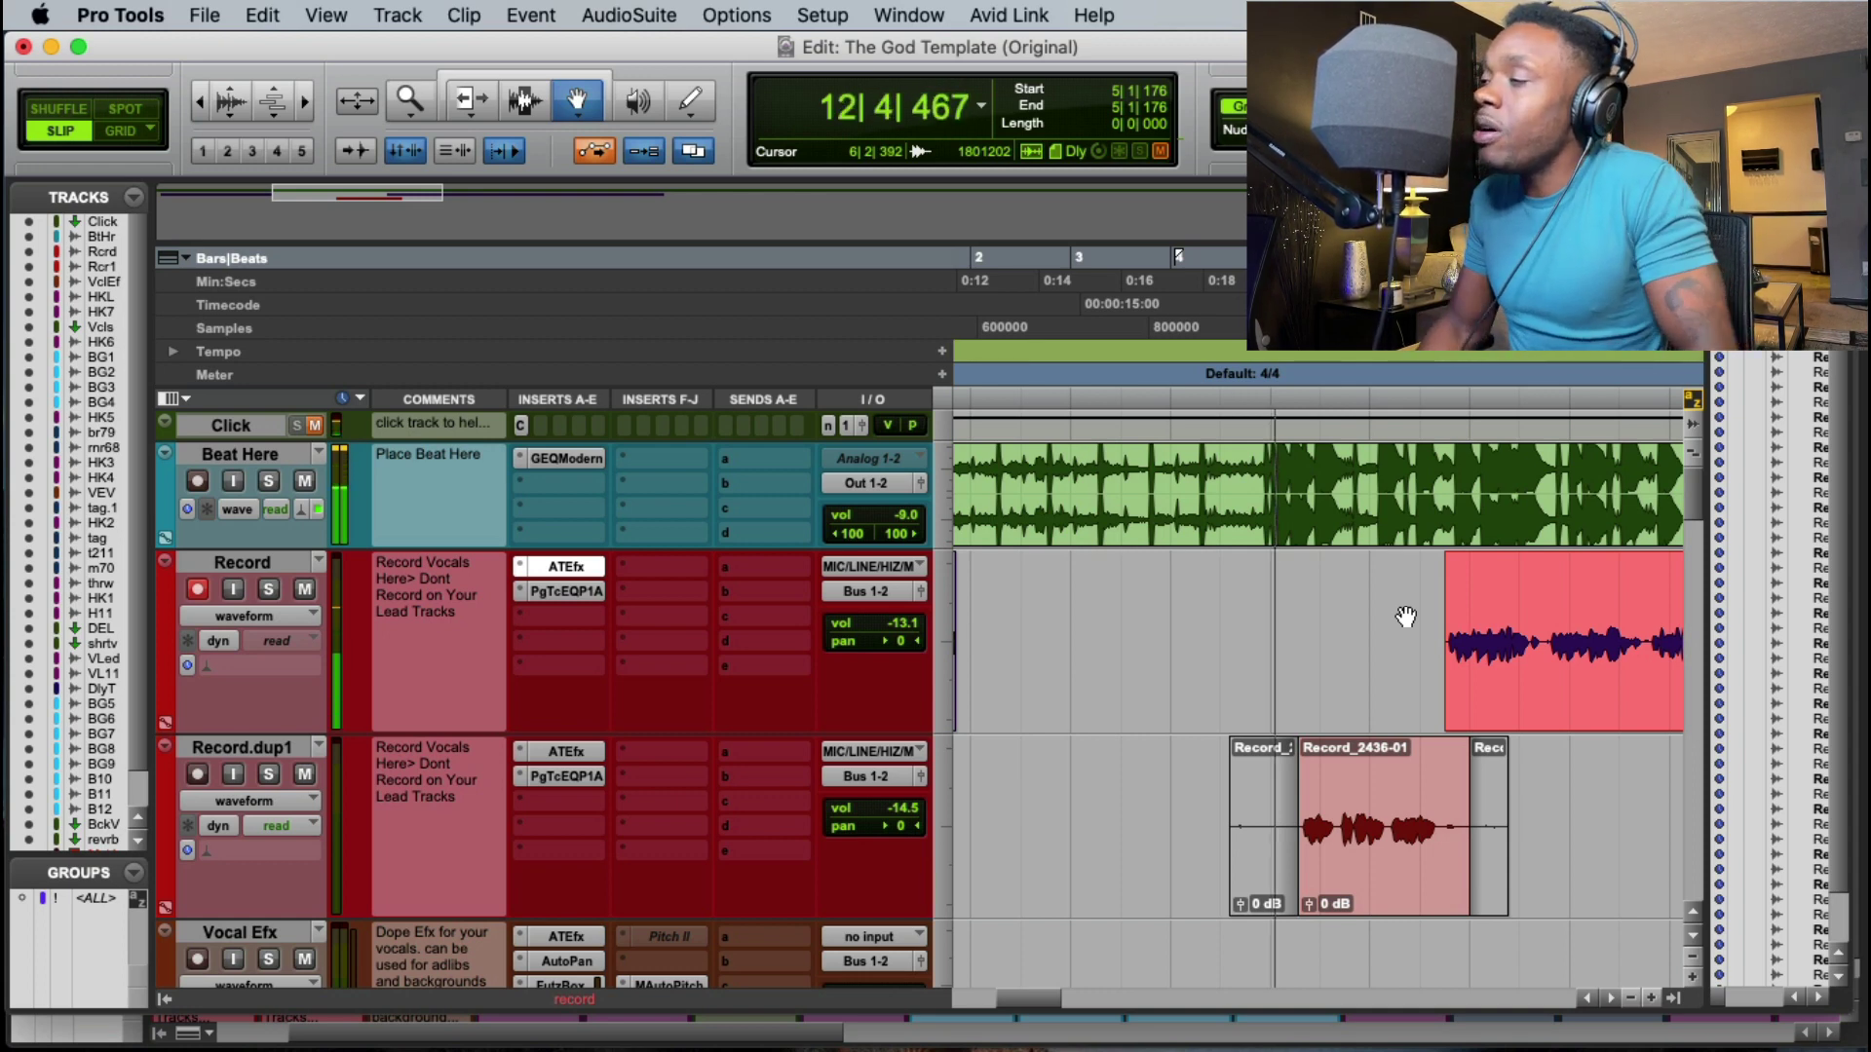
key(space)
click(1382, 359)
key(space)
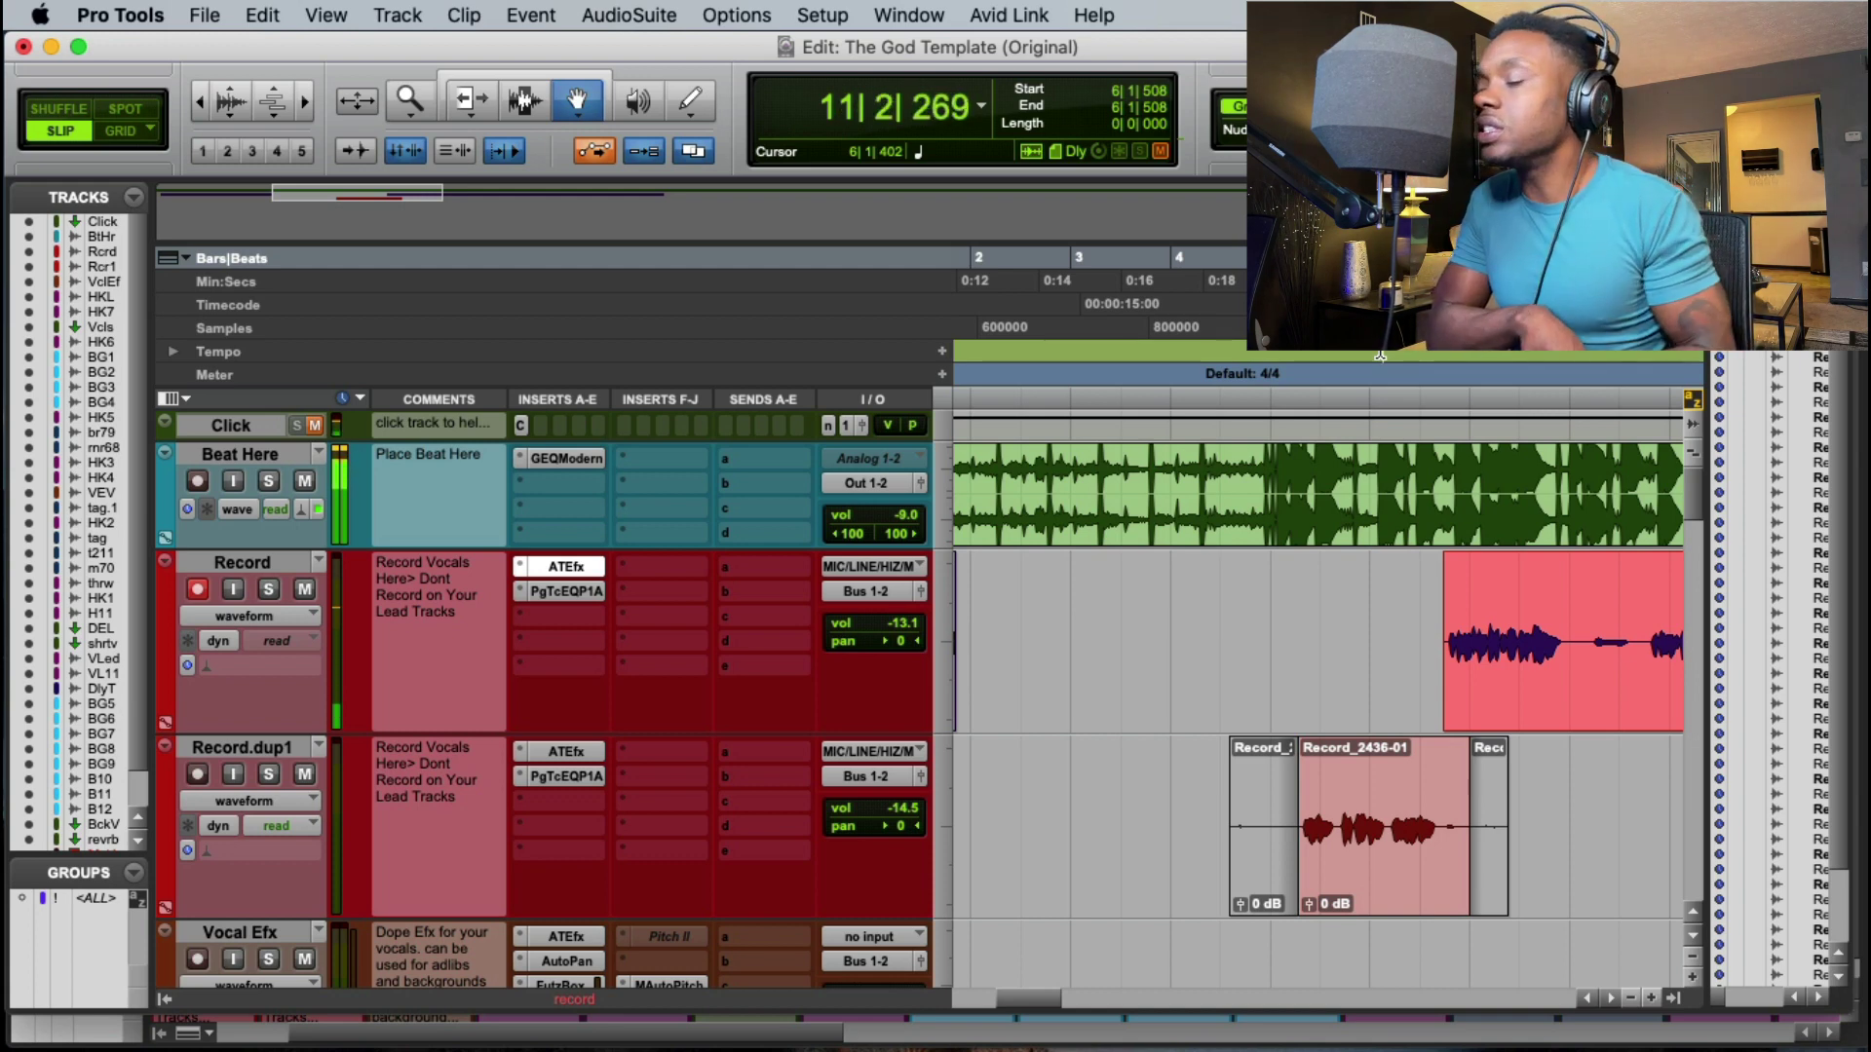
key(space)
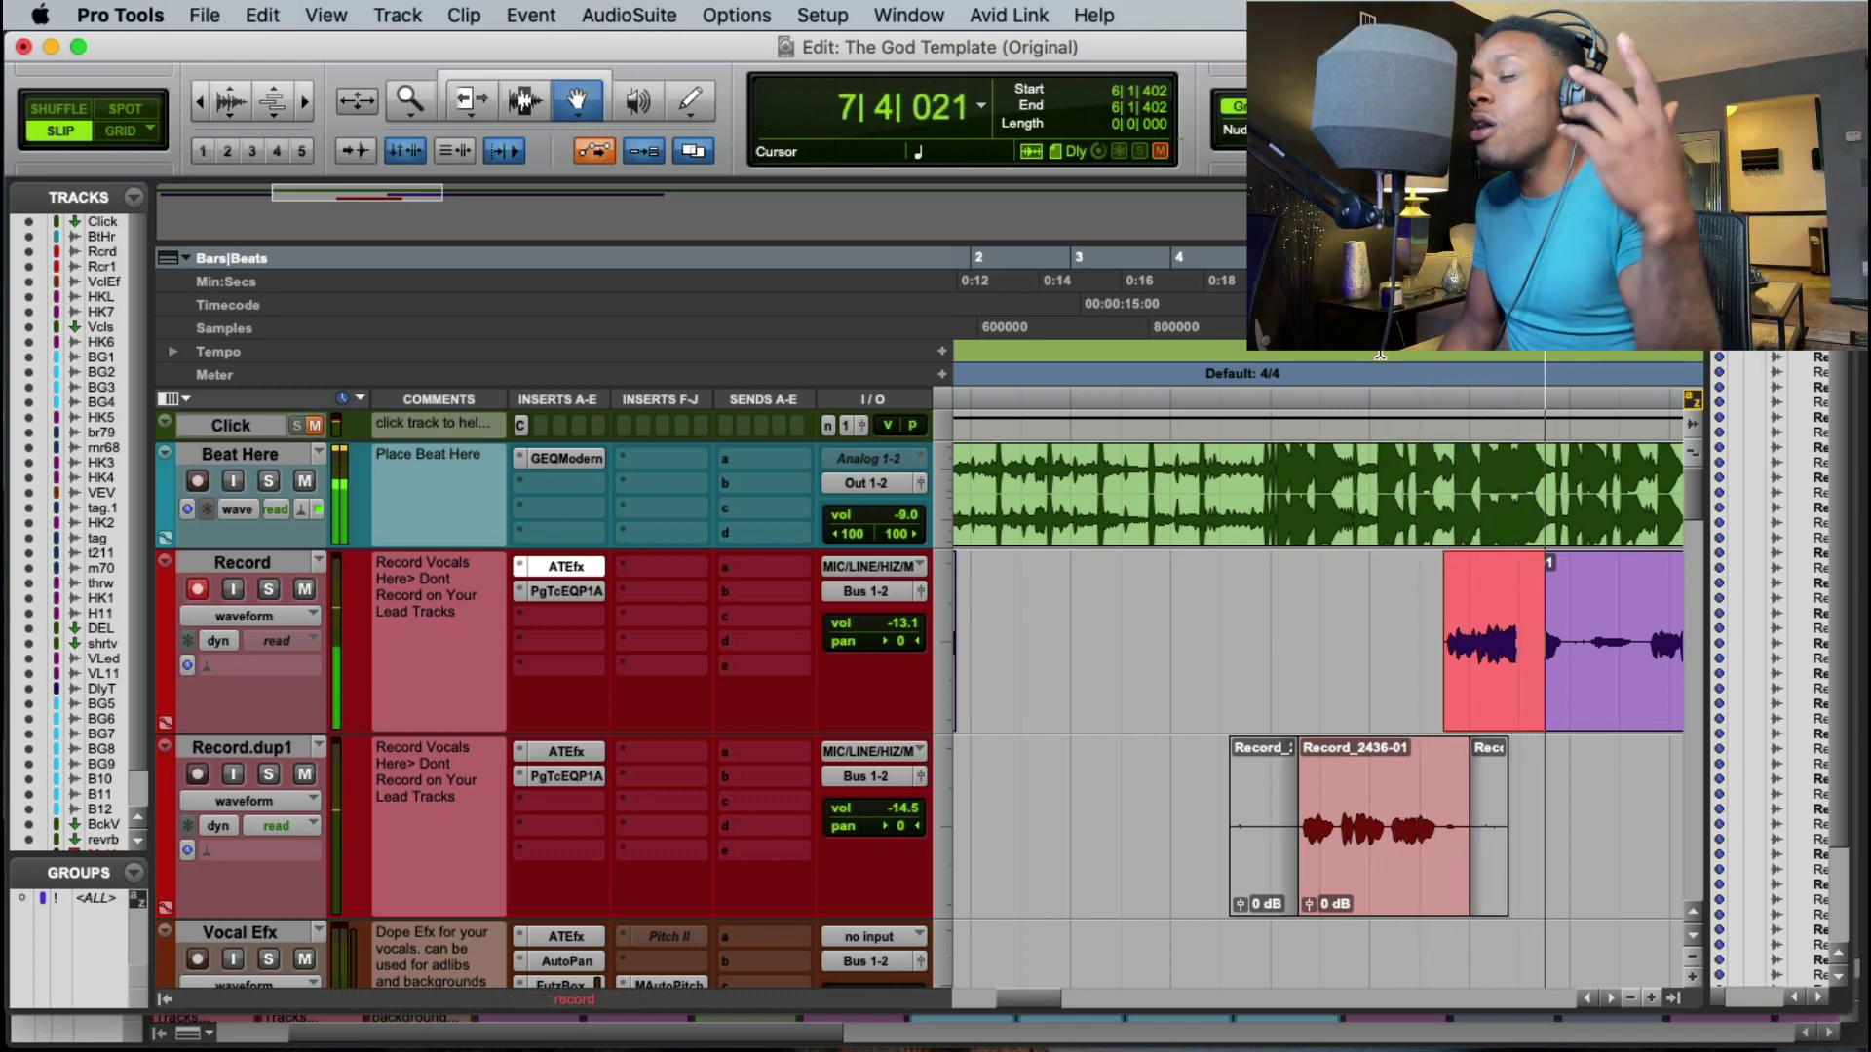
Step: Play from 6|1|402 and punch in a new take on the Record track from late bar 6 past 9|3
key(space)
key(super+space)
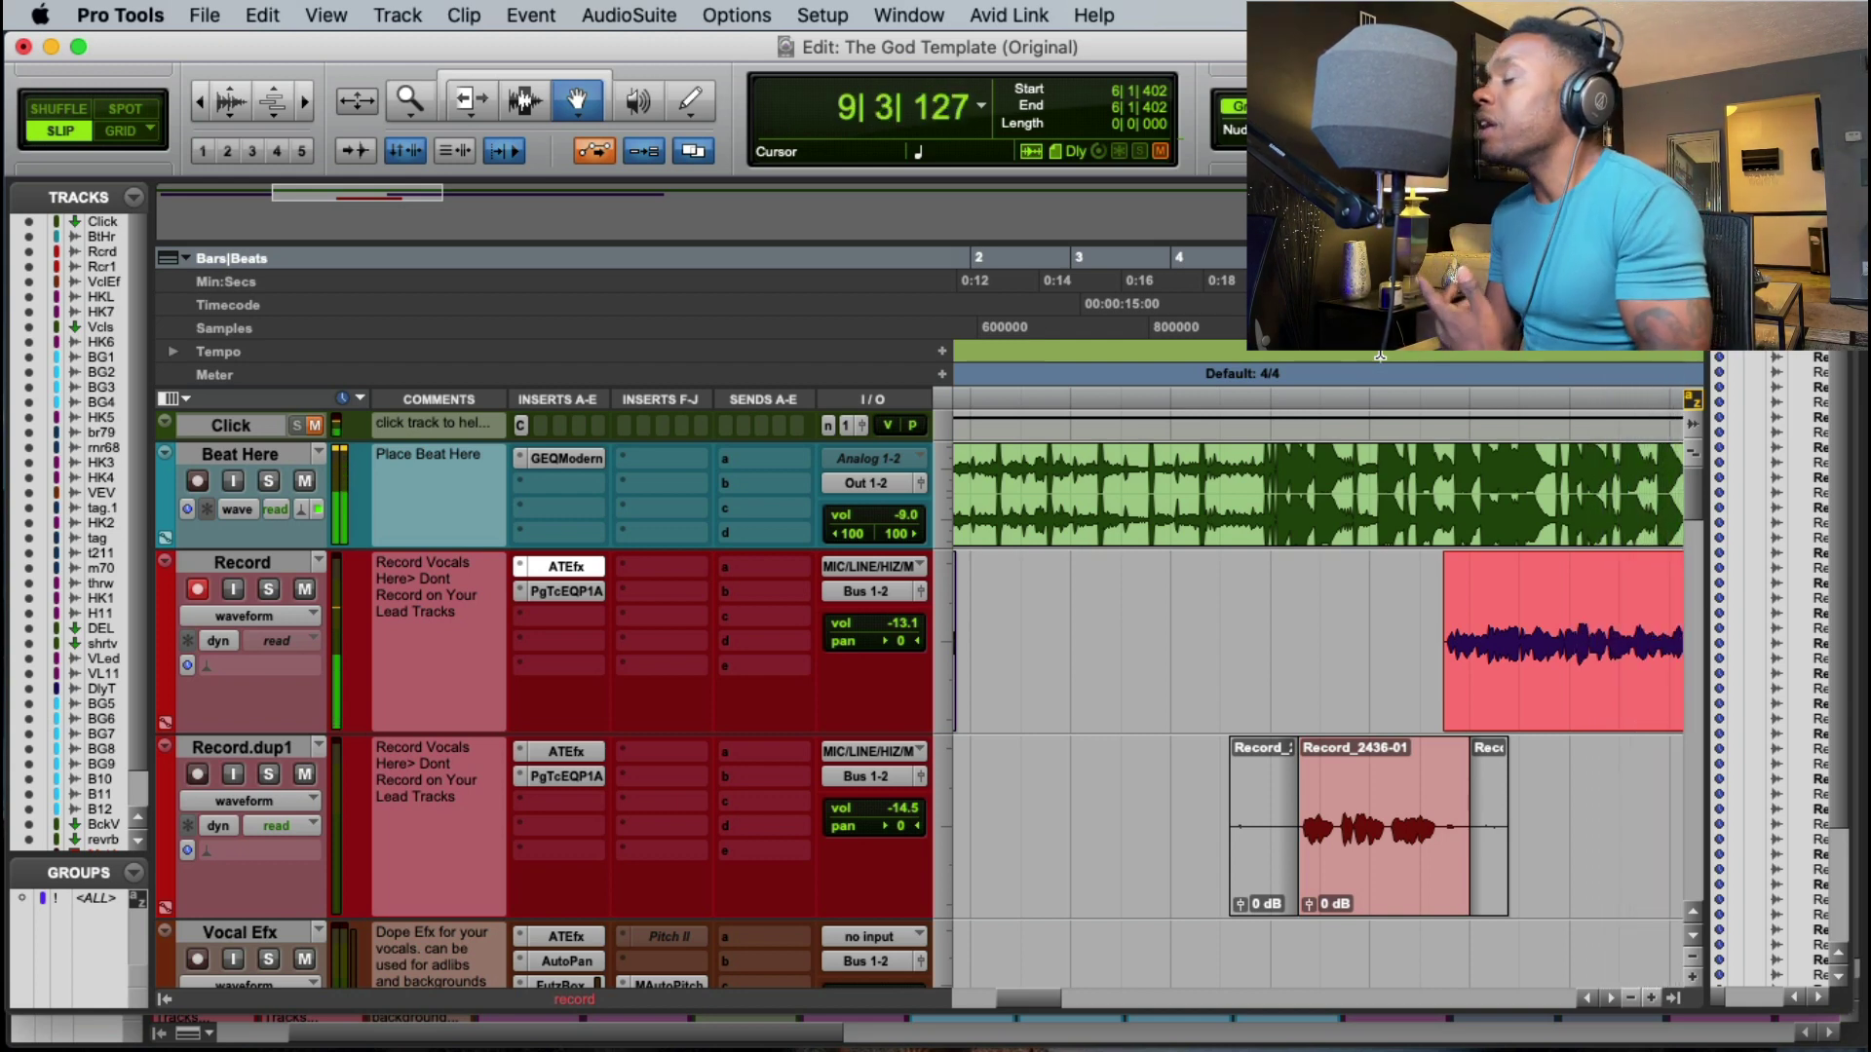
key(space)
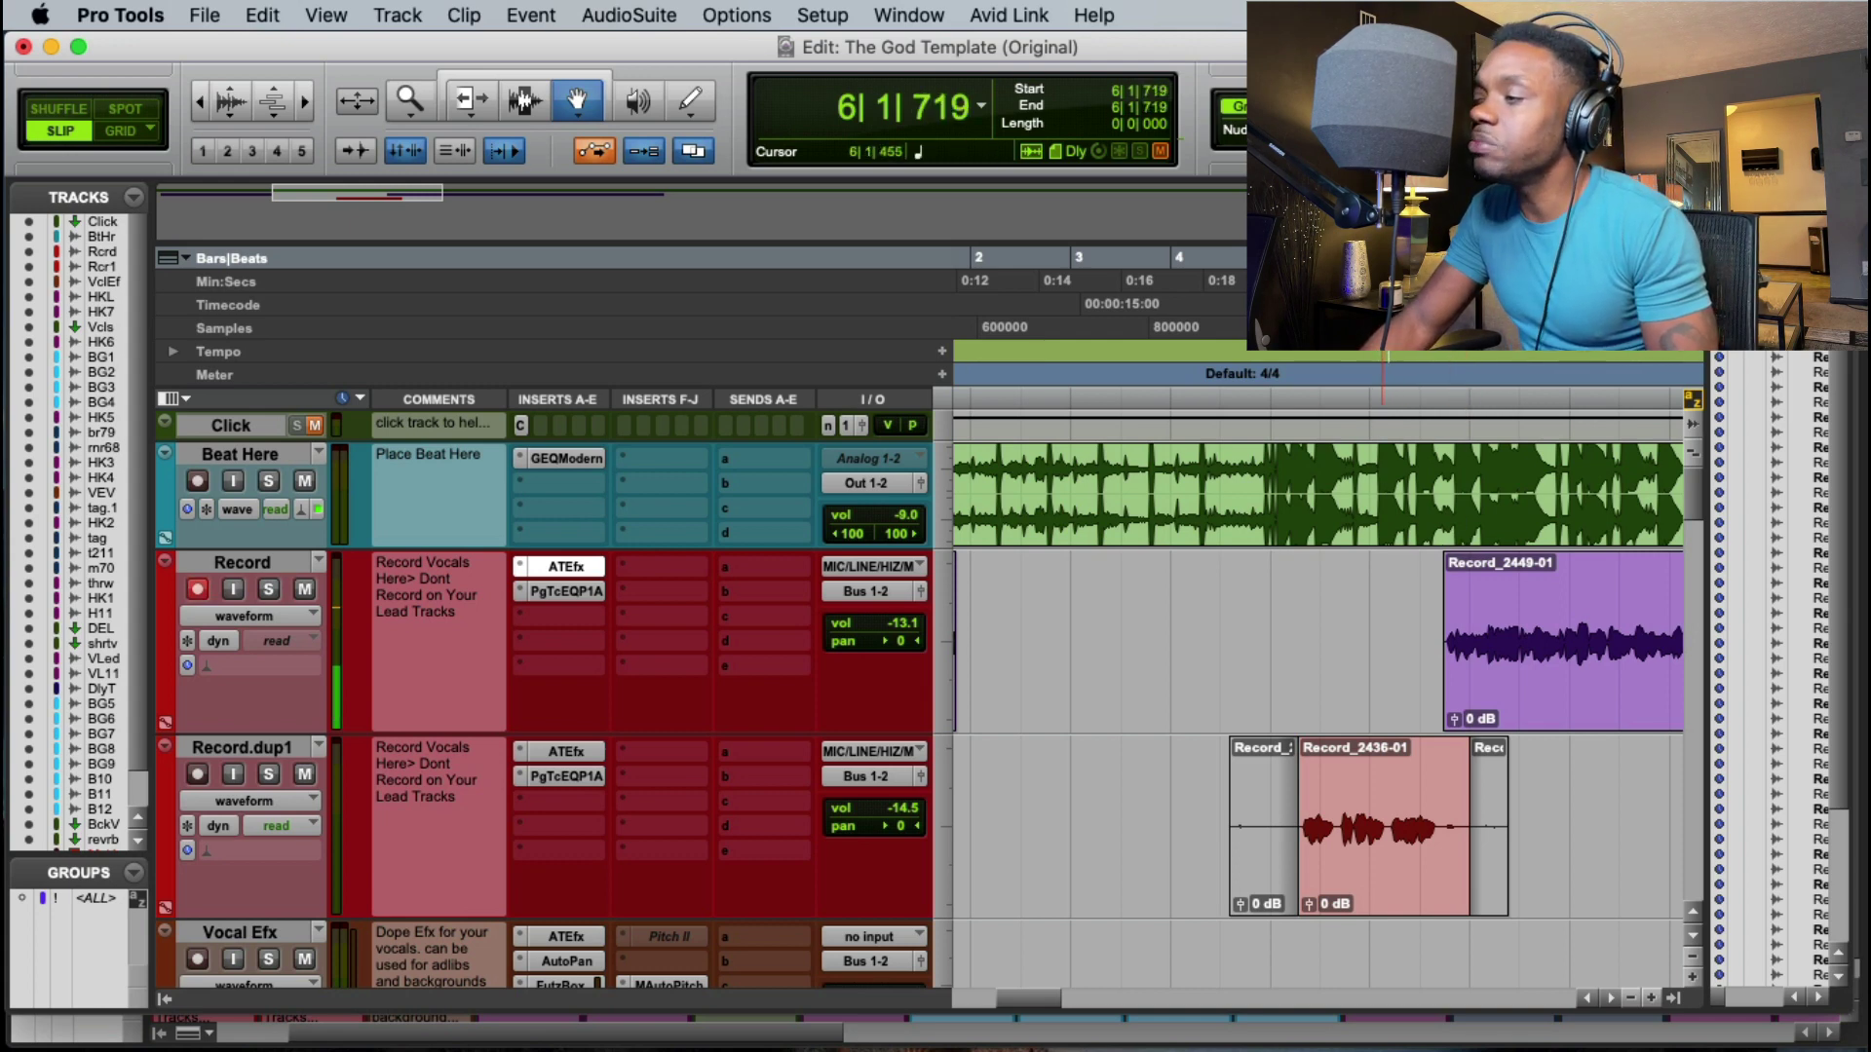
Step: Punch in two retakes of the follow-up phrase from late bar 6 to early bar 8, playing from 6|1|349 and 6|1|666
key(space)
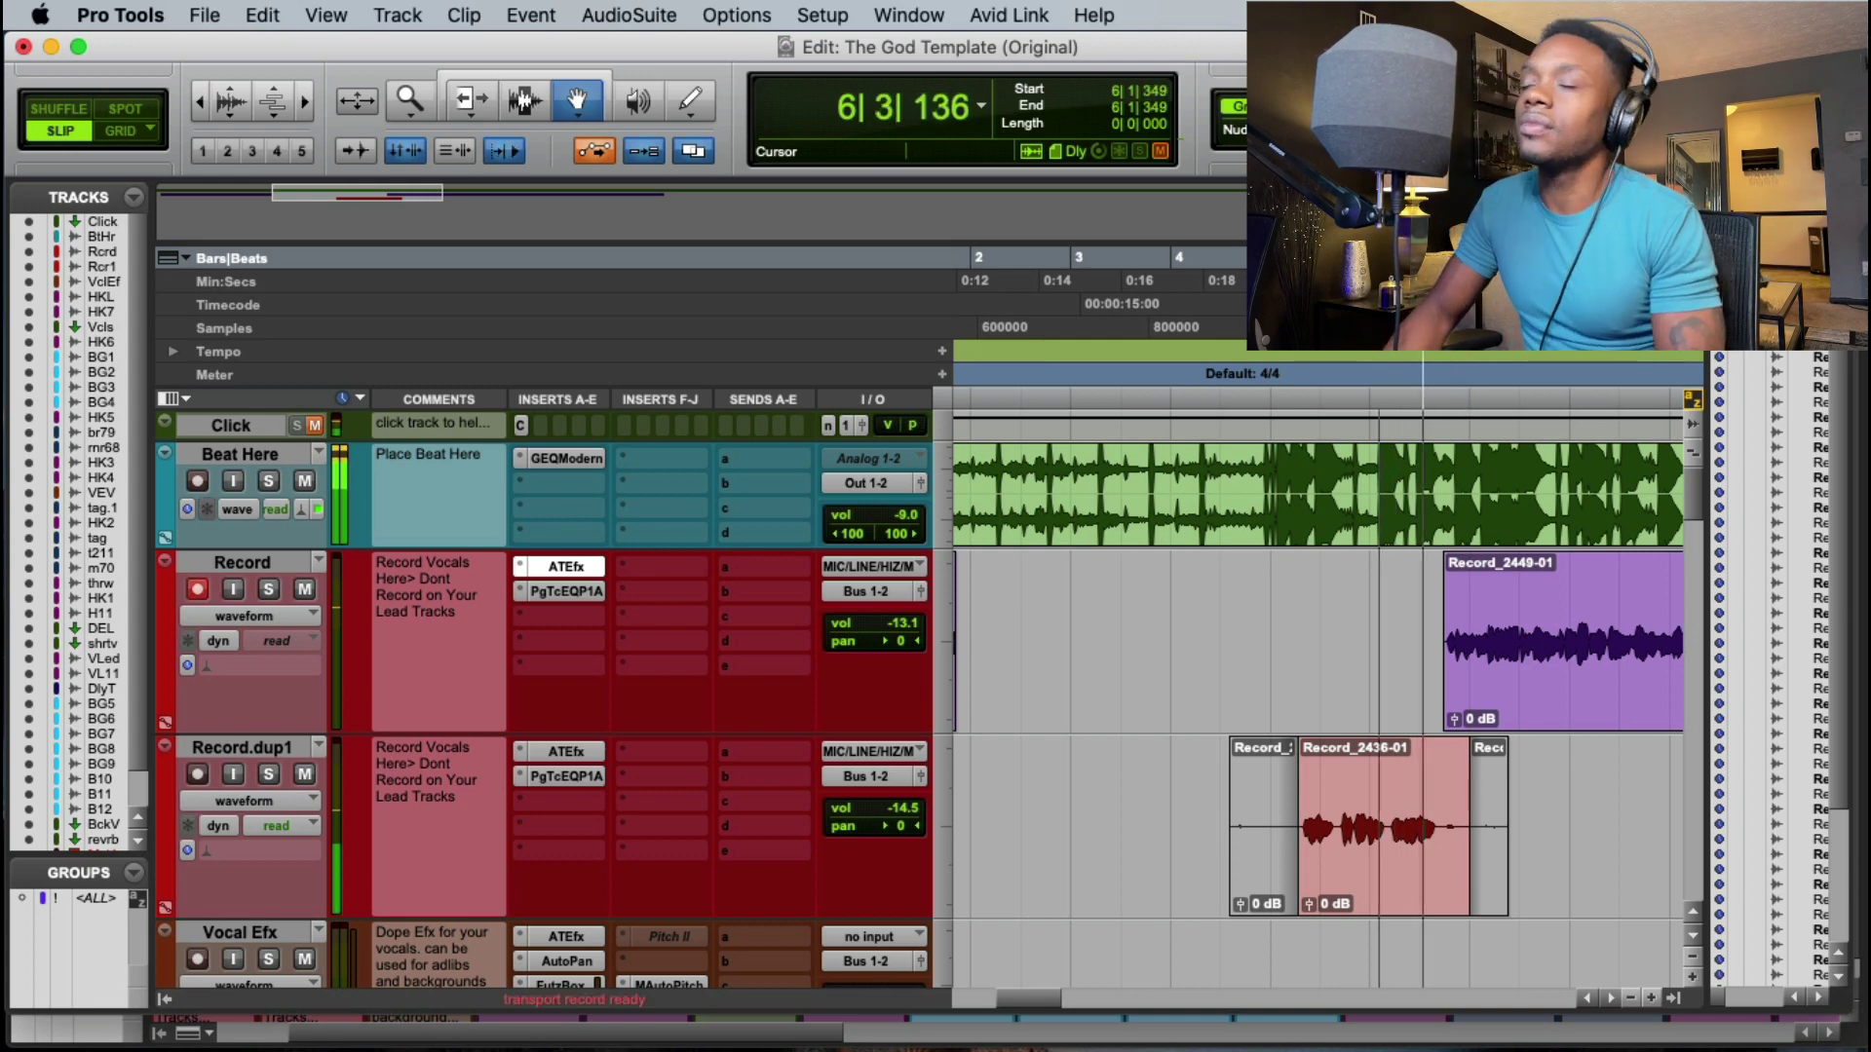
key(super+space)
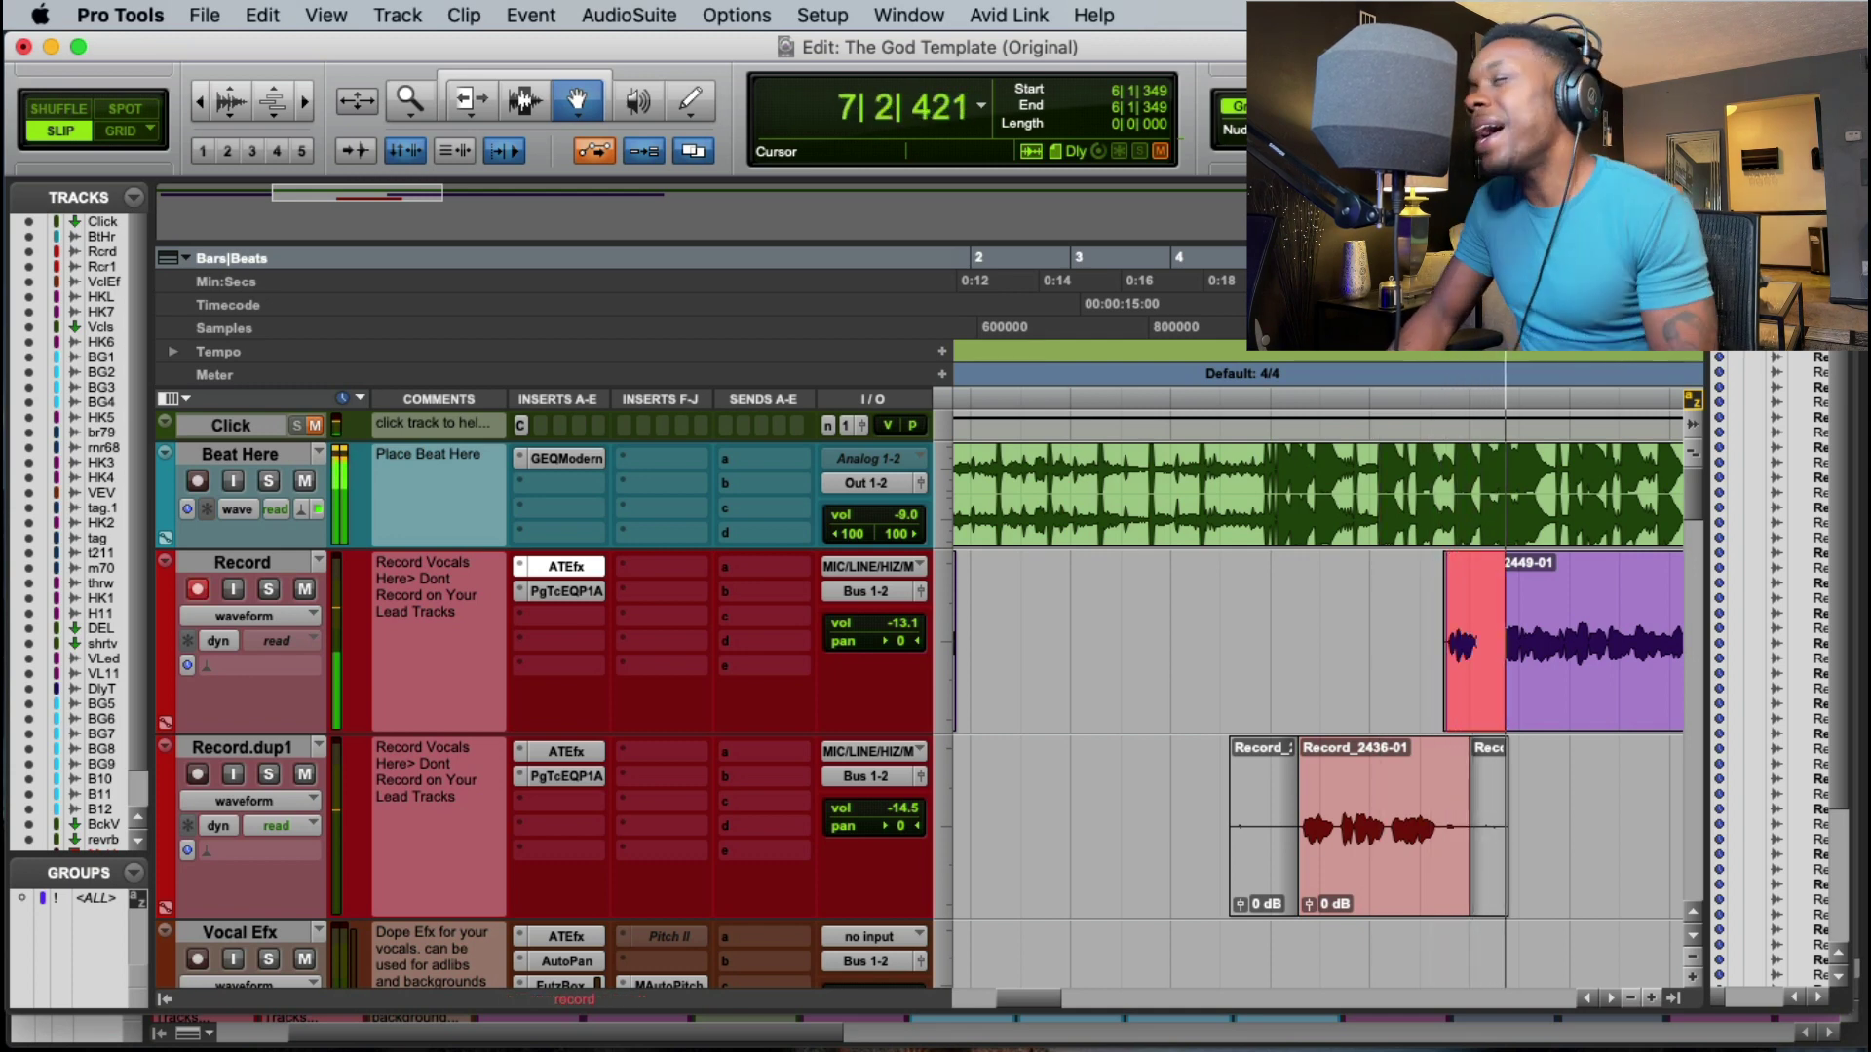
key(space)
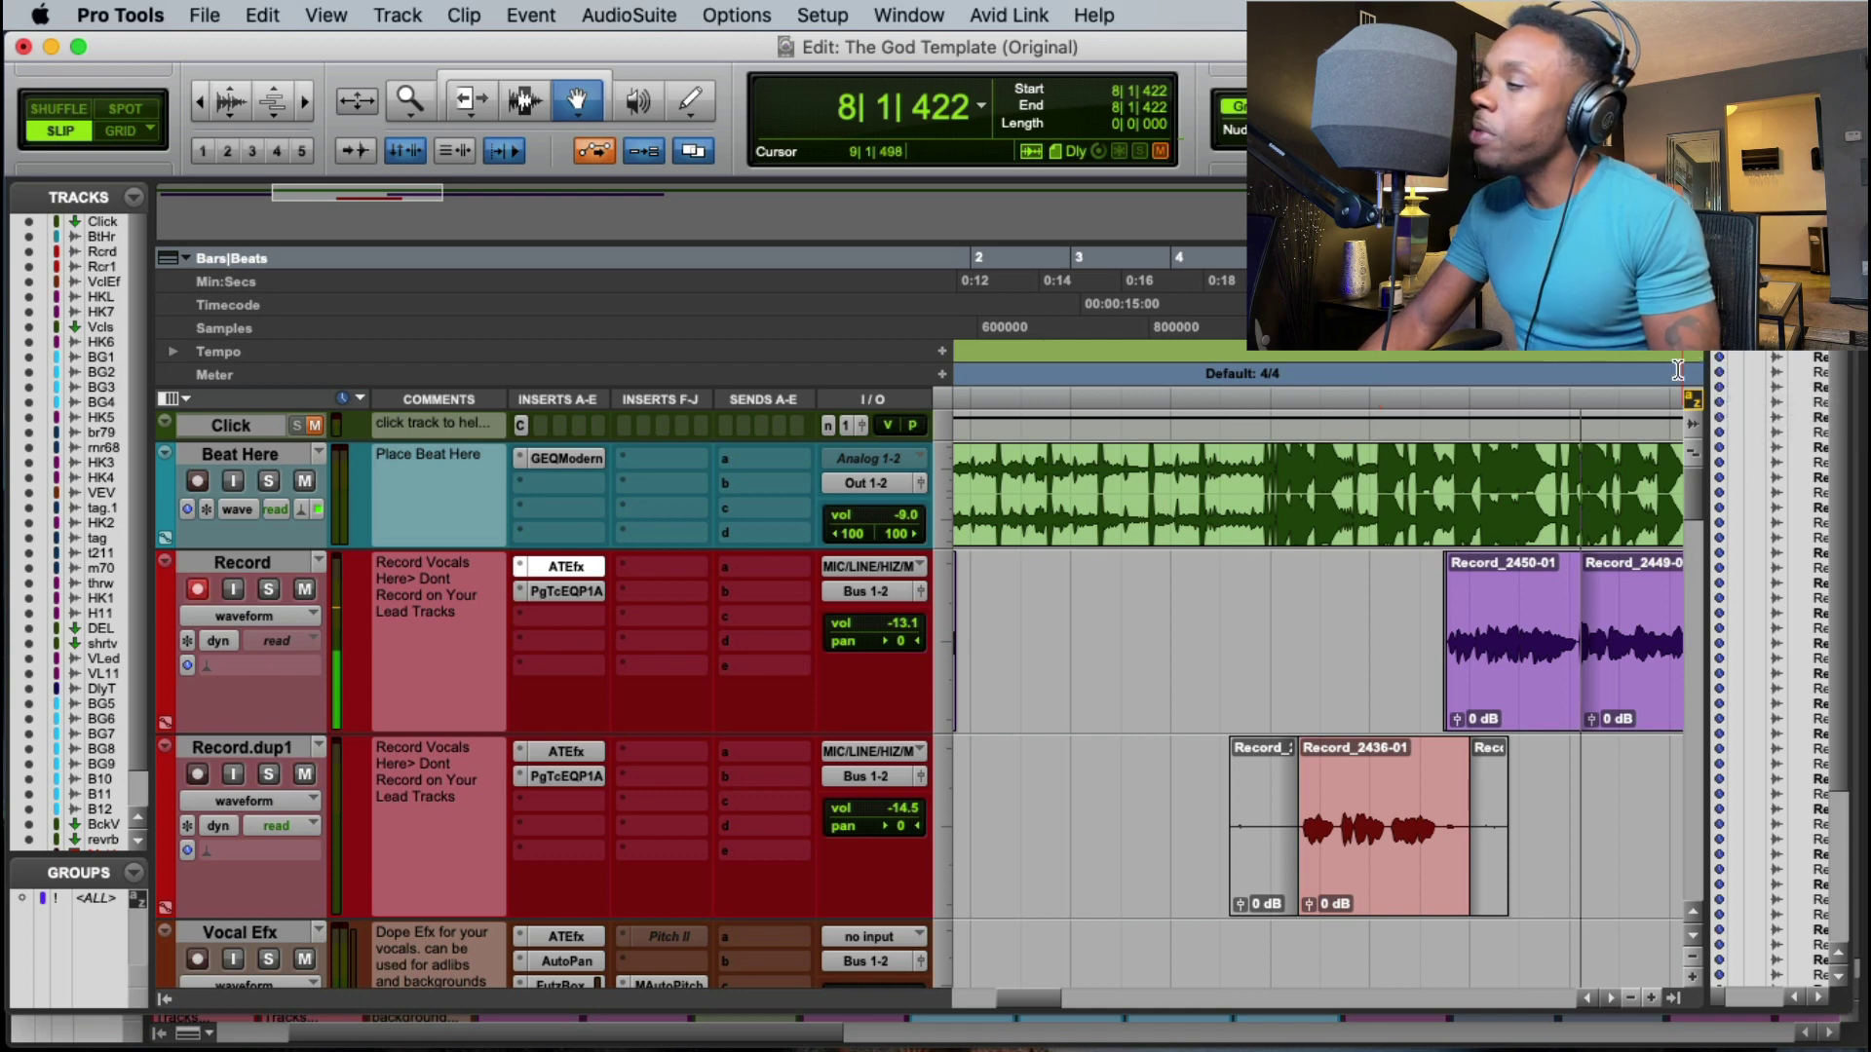
click(1389, 281)
key(space)
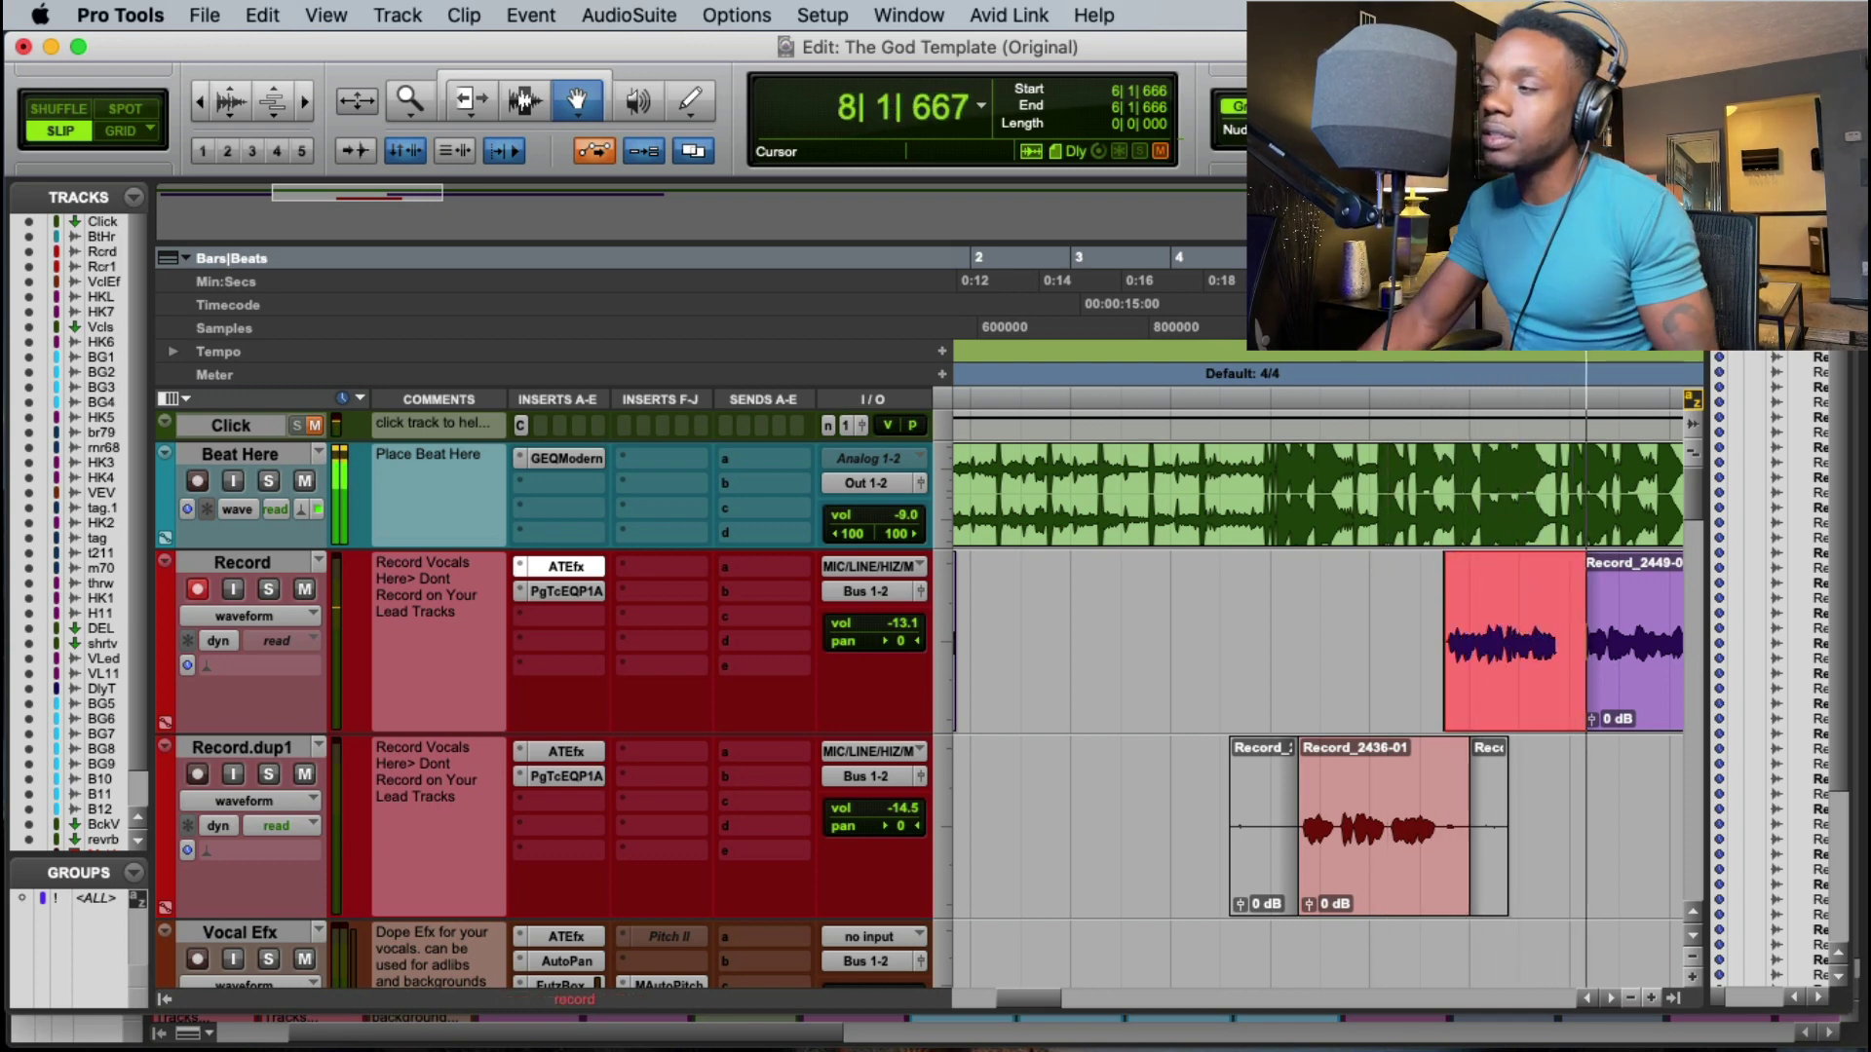
key(space)
Step: Play from 6|1|772 and punch in one more take of the follow-up phrase on the Record track up to early bar 8
click(1392, 280)
key(space)
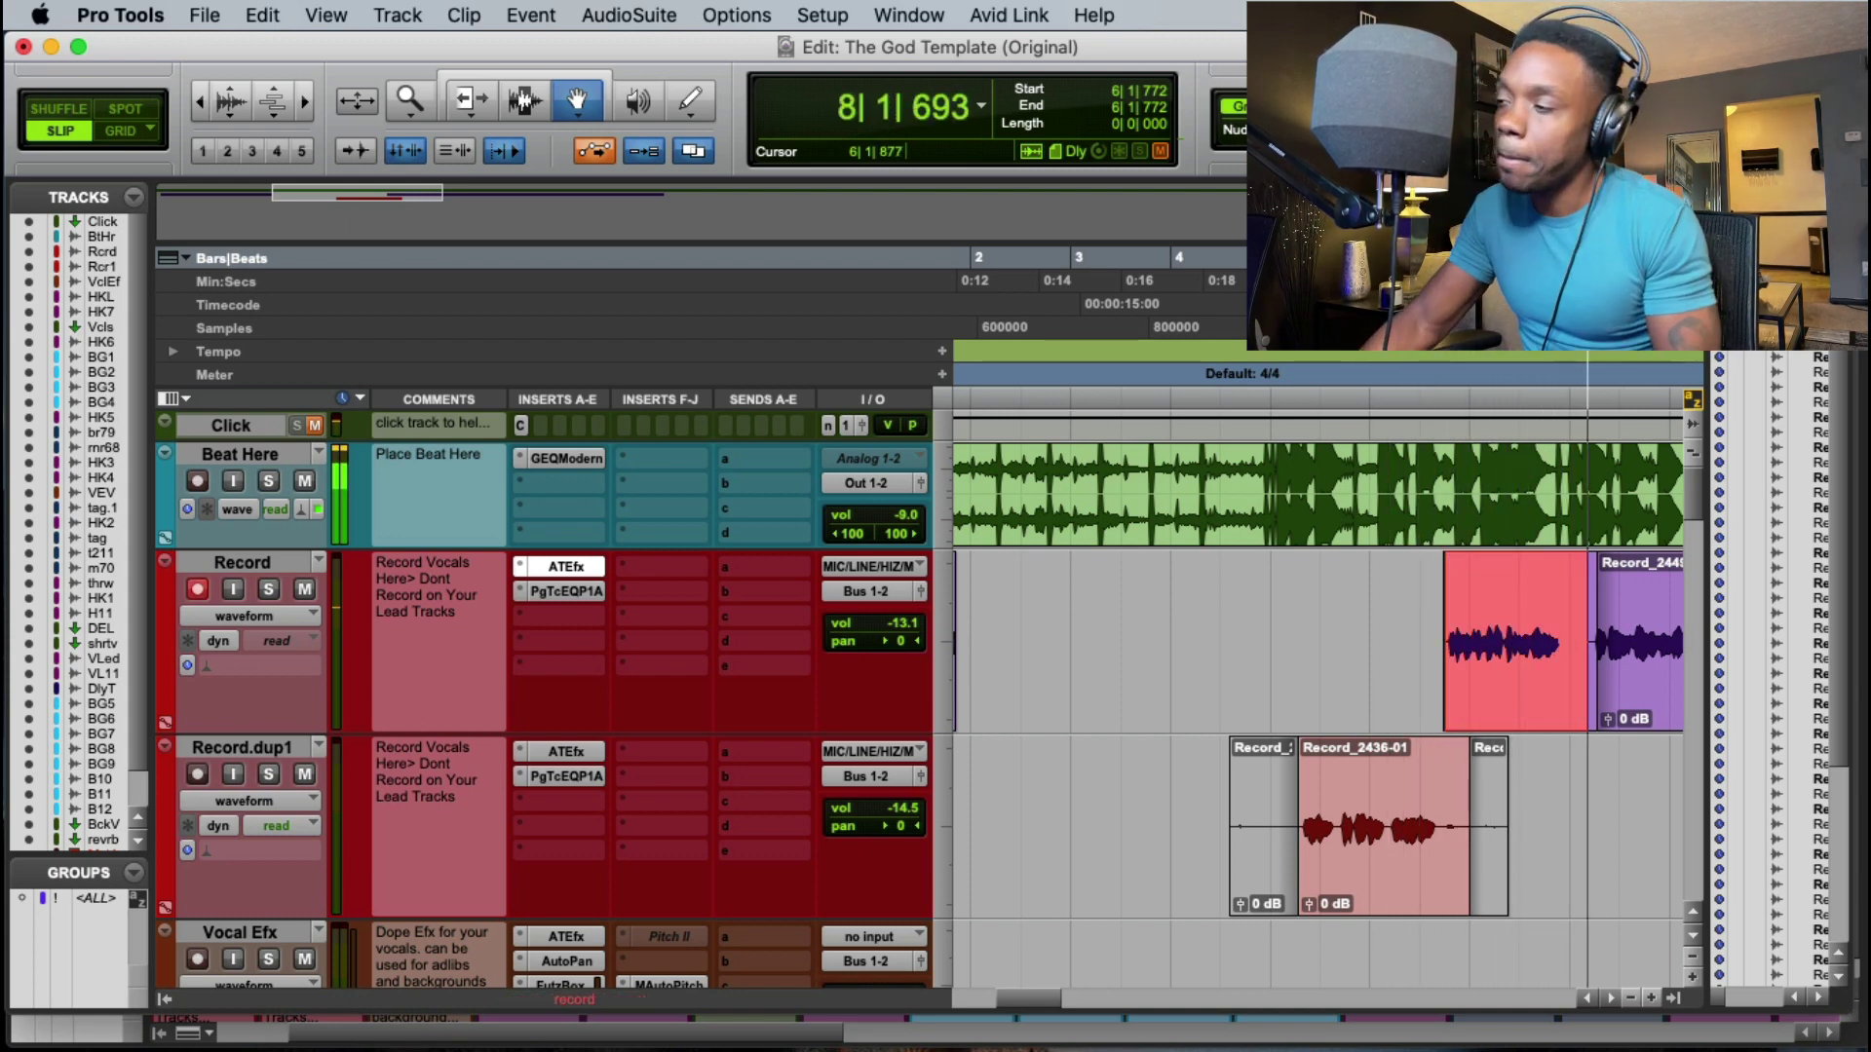
key(space)
Step: Move the new follow-up take down to Record.dup1 at the same time position and mute the Record_2436-01 clip before it
drag(1518, 694, 1470, 795)
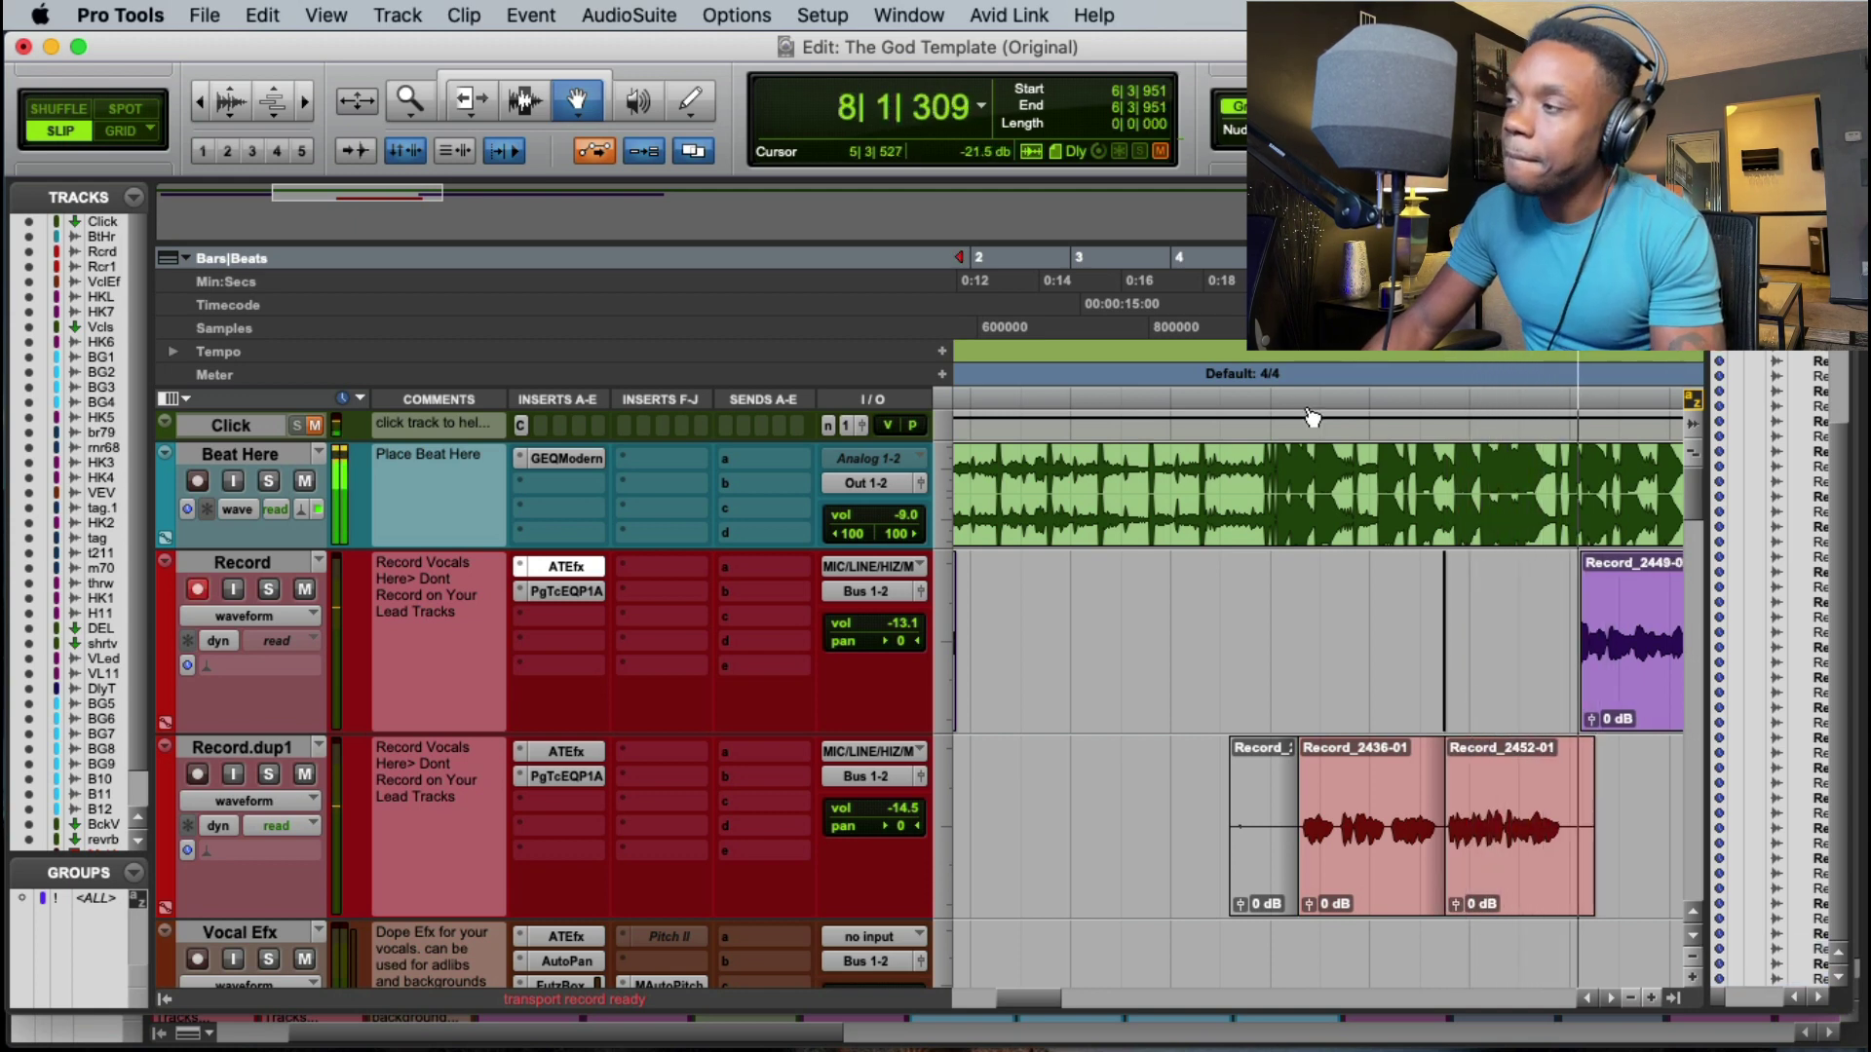
click(1323, 535)
click(1361, 802)
key(super+m)
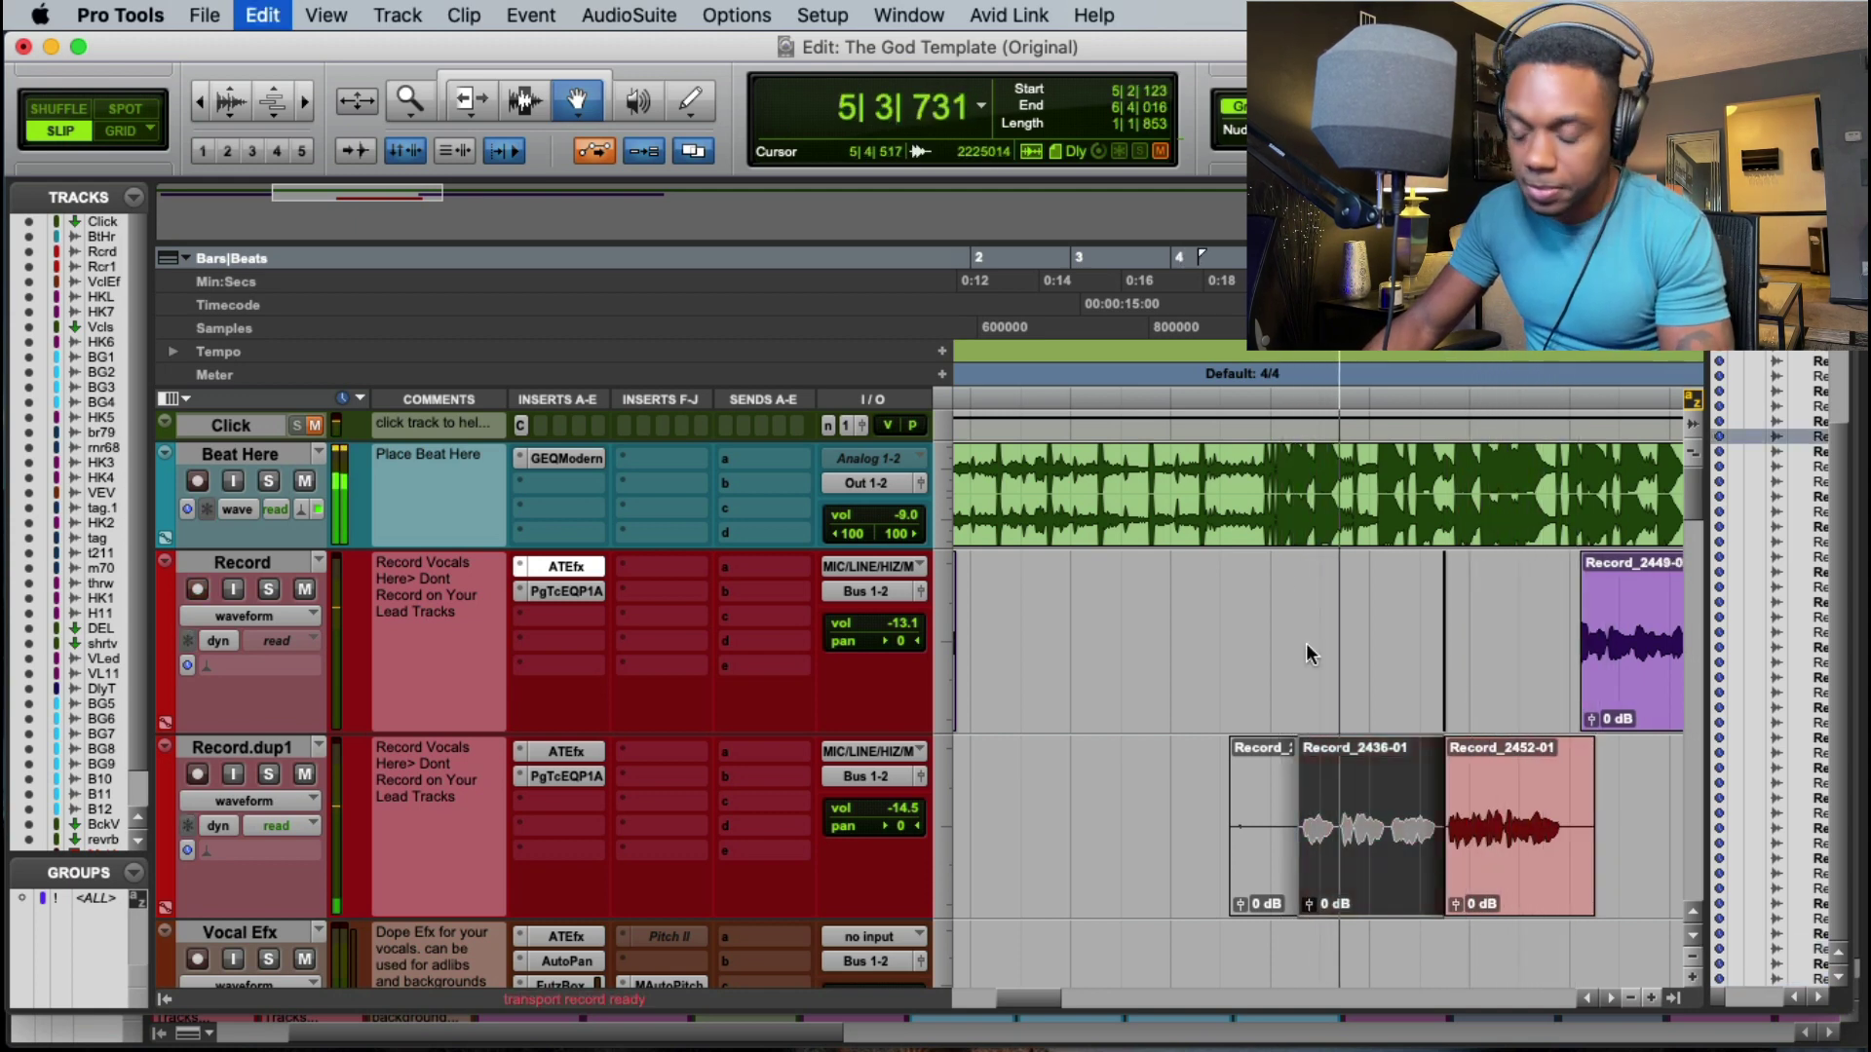
key(space)
Step: Play from 4|2|100 and record a replacement for the muted phrase on the Record track from about 5|2 to 6|2
click(1200, 354)
key(space)
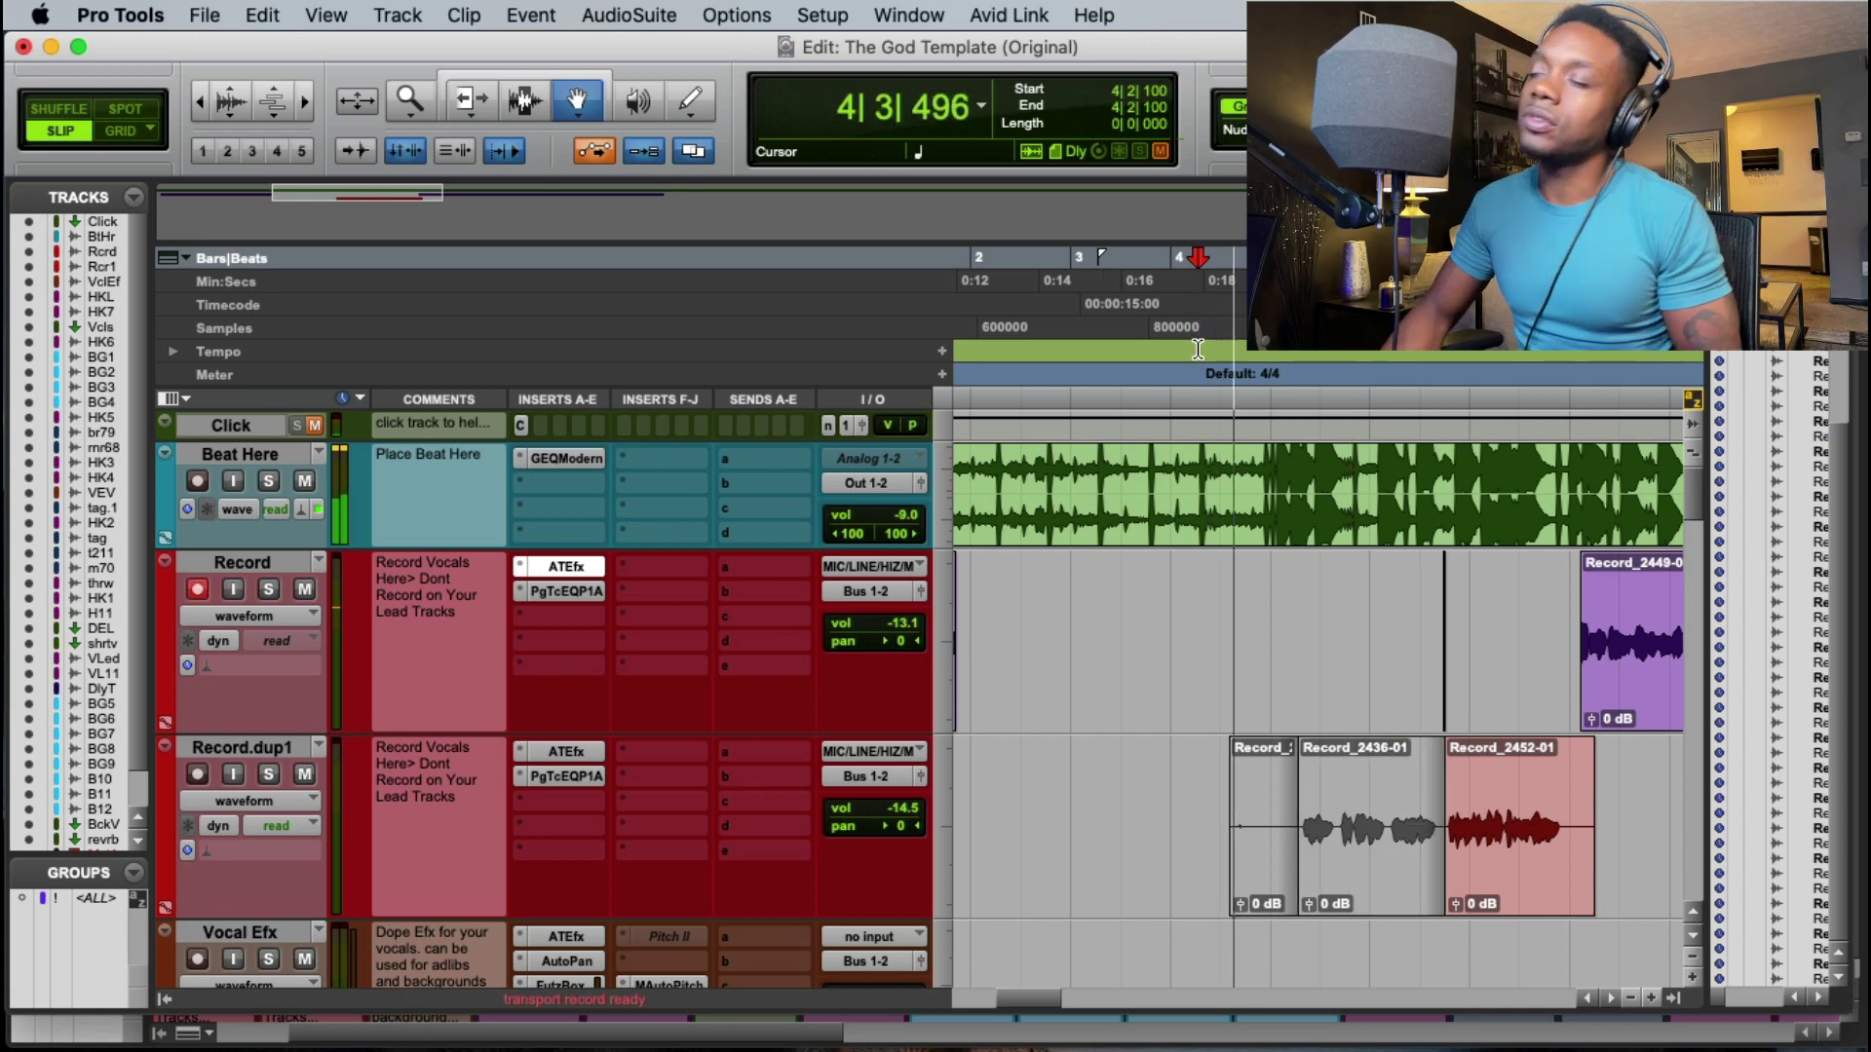
key(super+space)
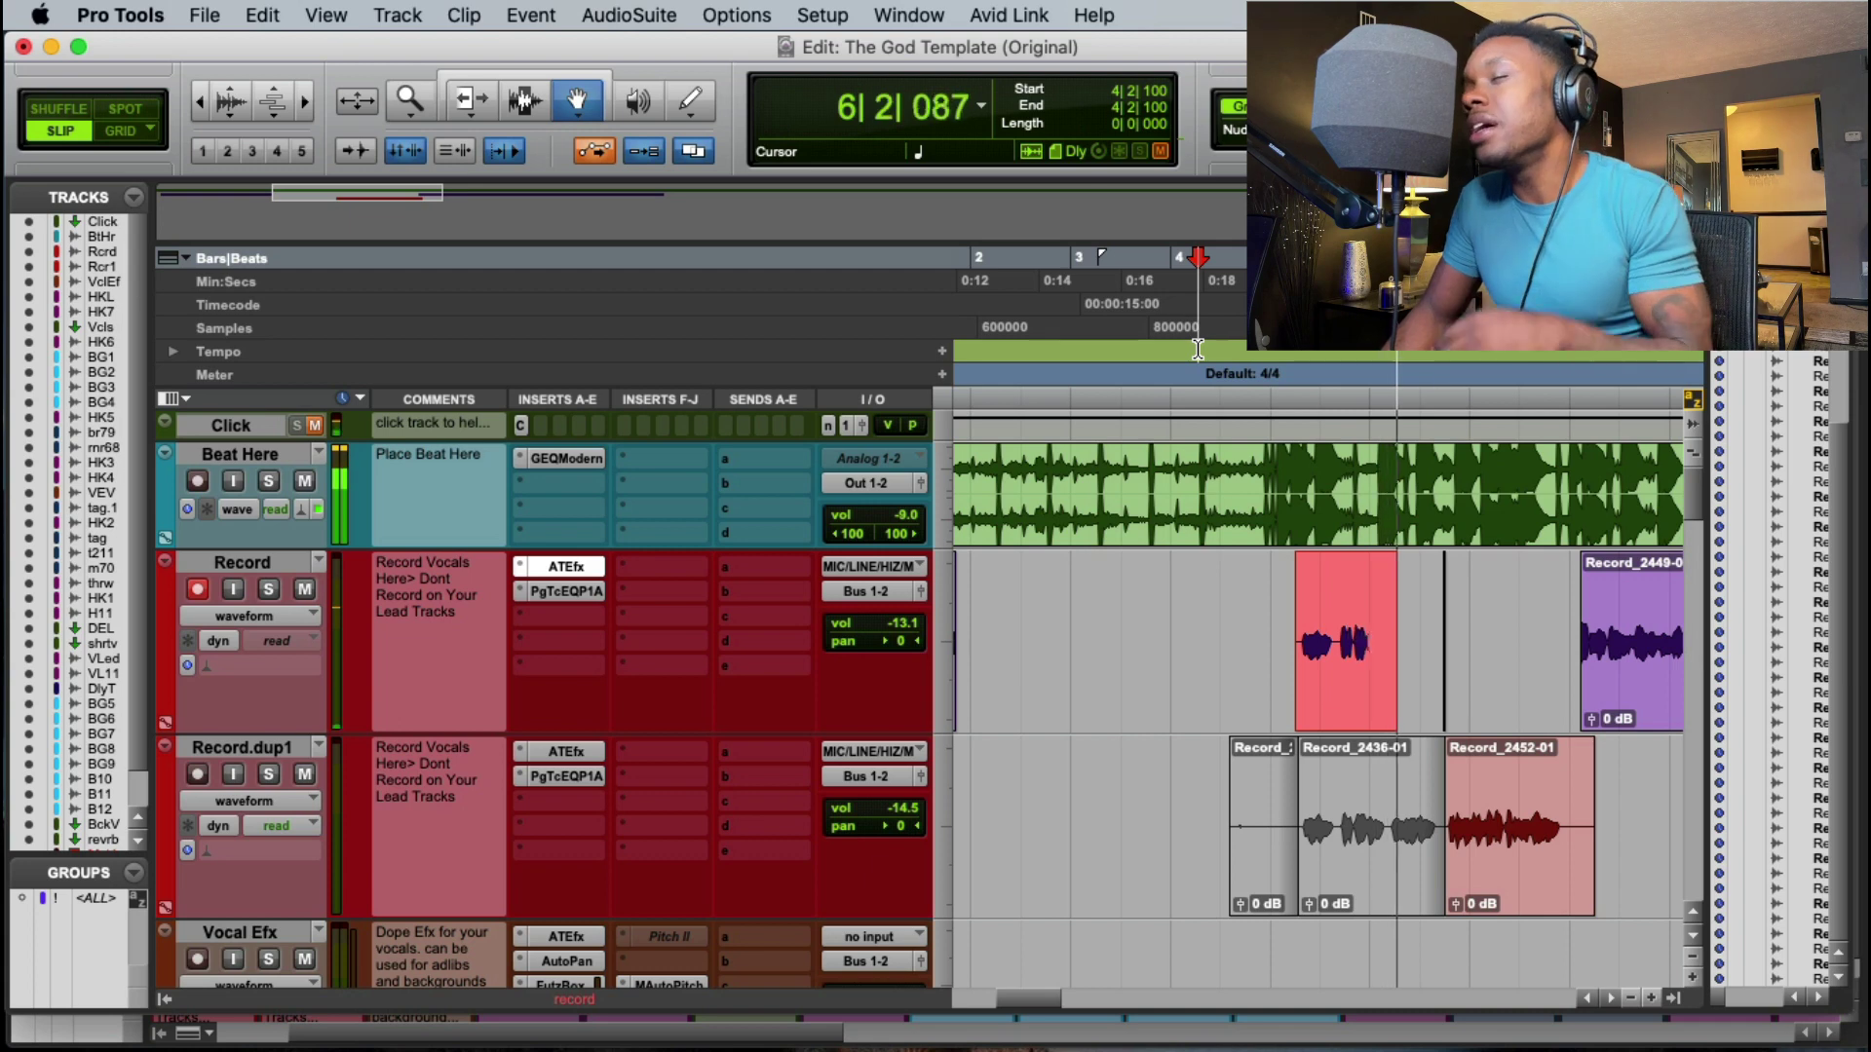
key(space)
Step: Play from 4|2|100 and punch in two more takes of the replacement phrase on the Record track, starting in early bar 5
key(space)
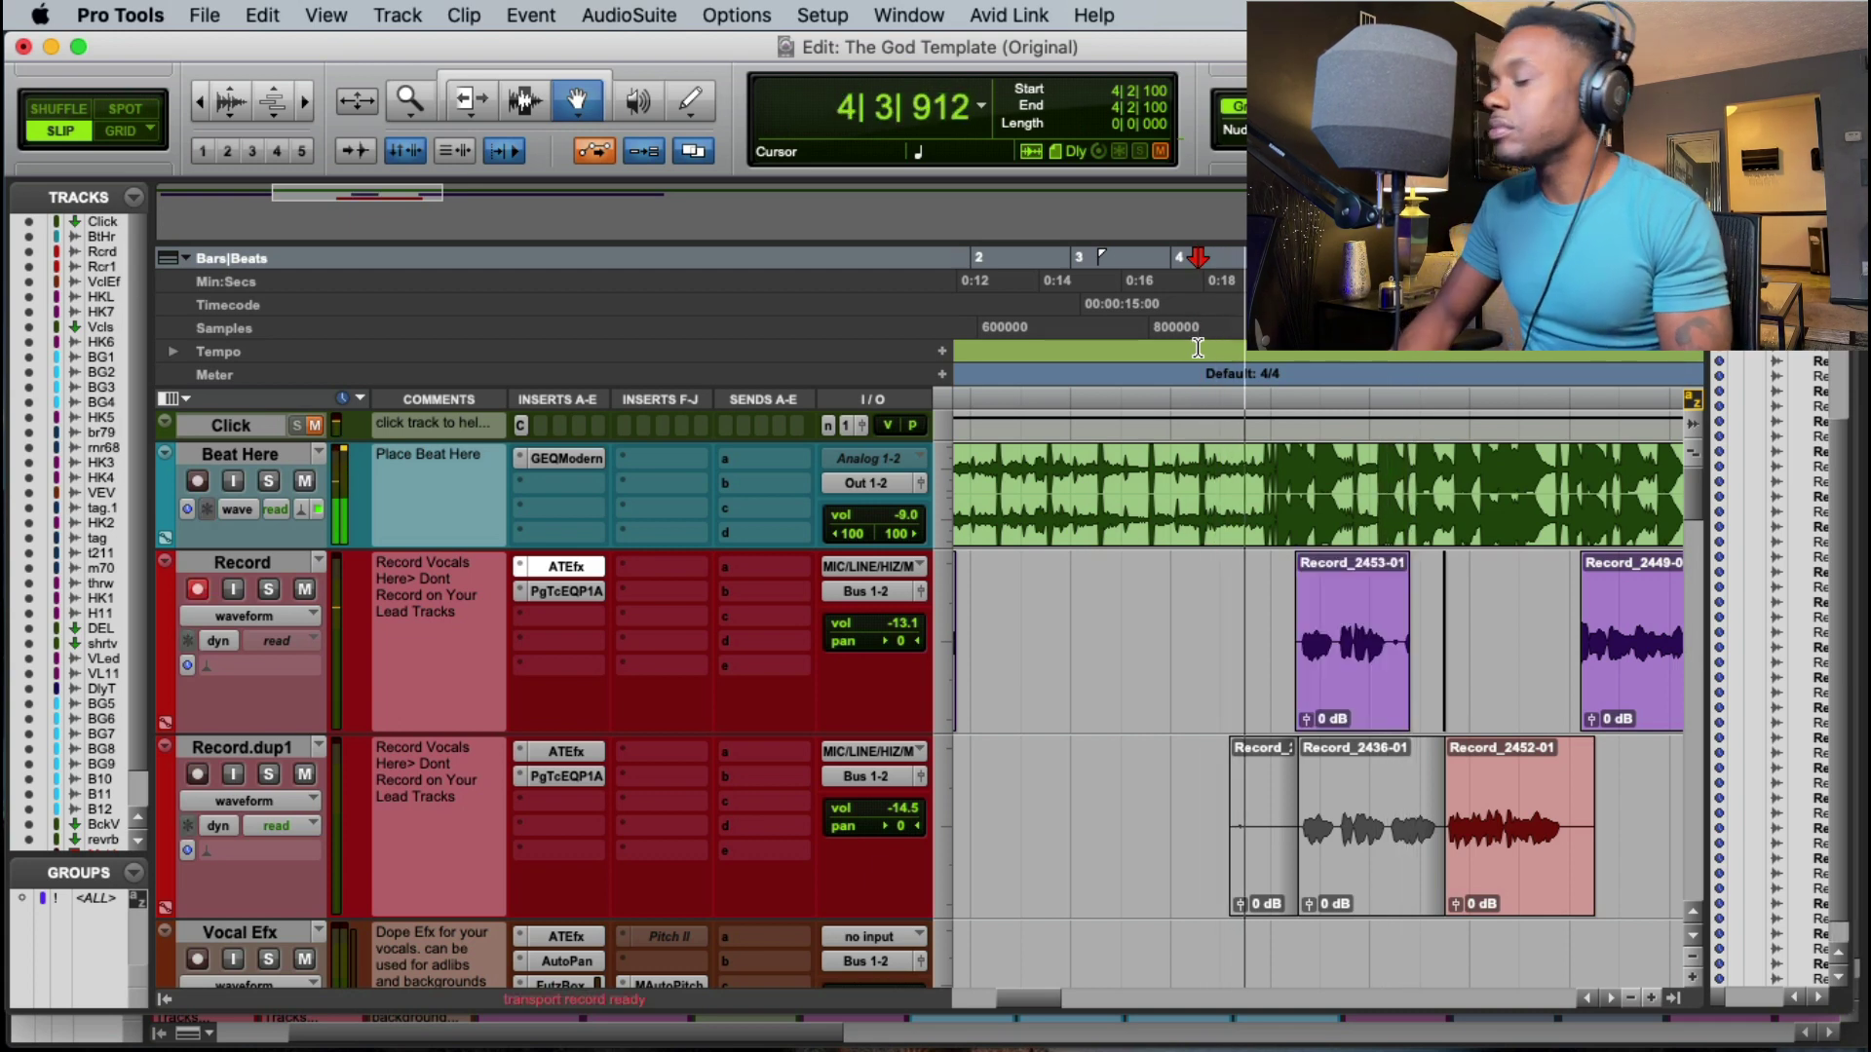
key(super+space)
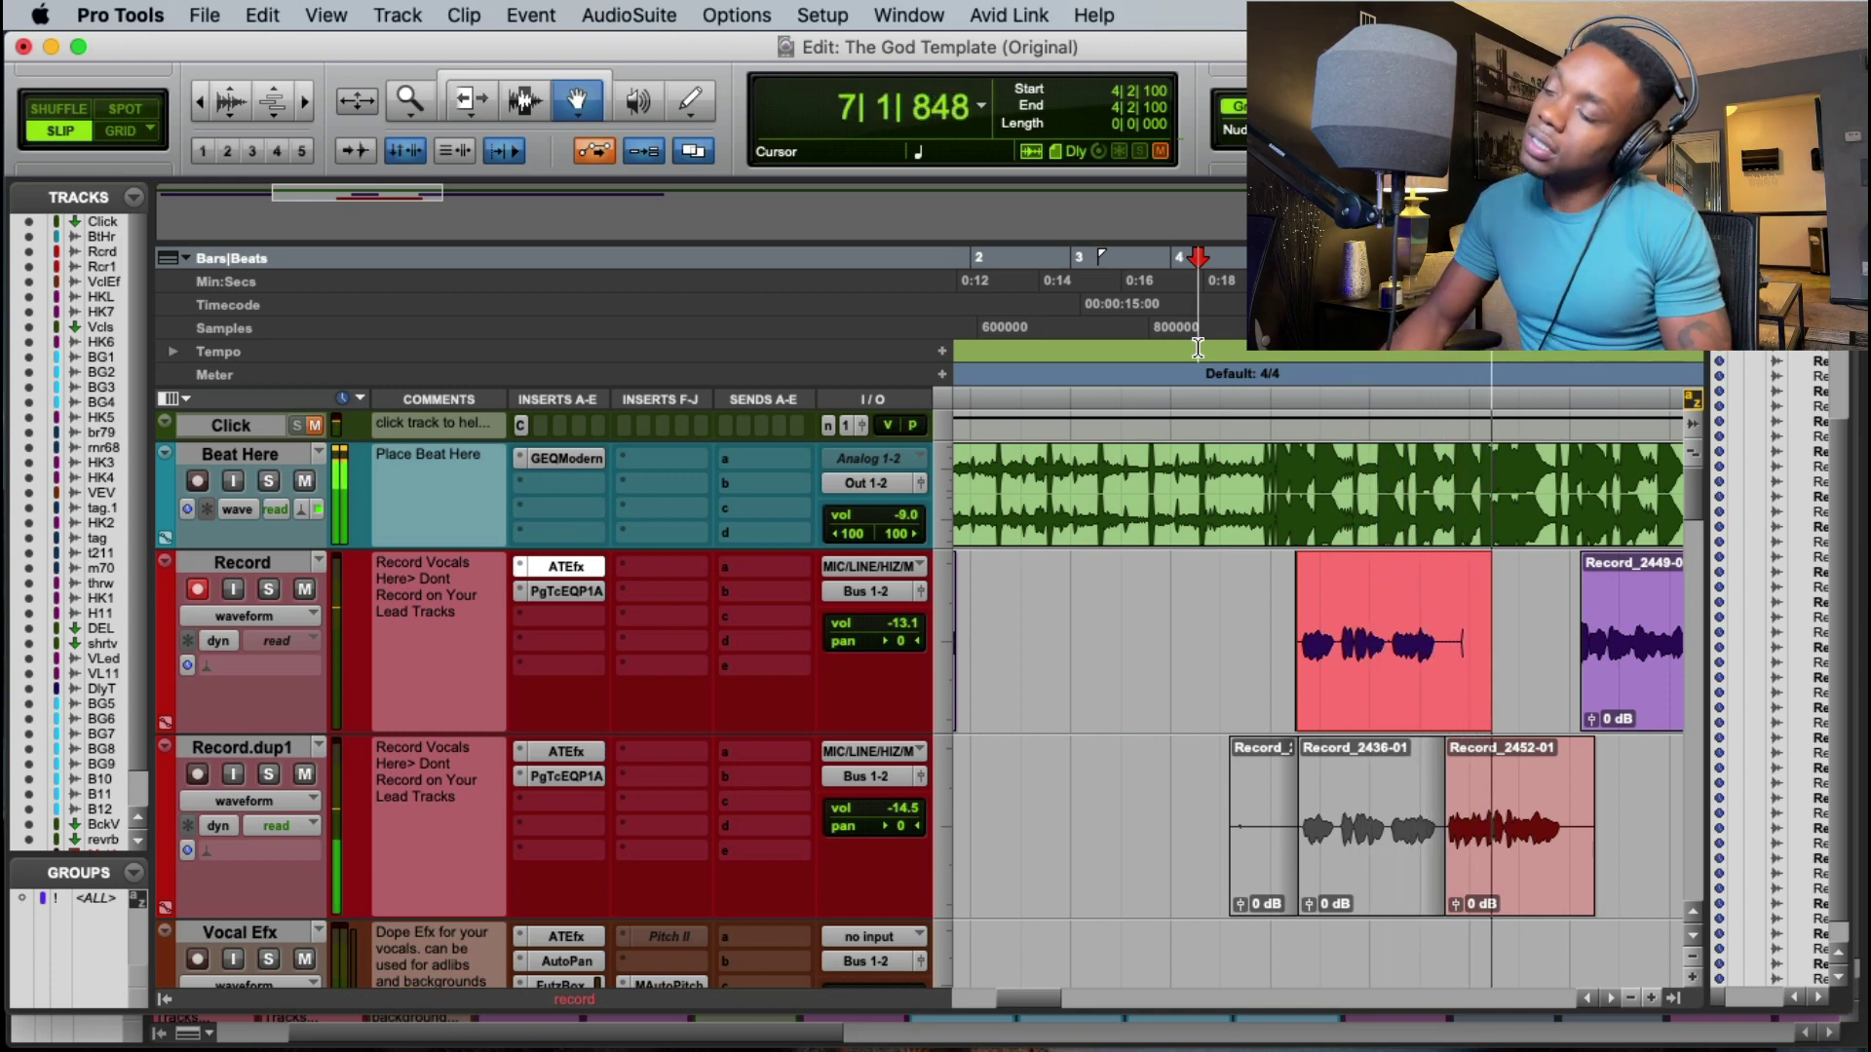
key(space)
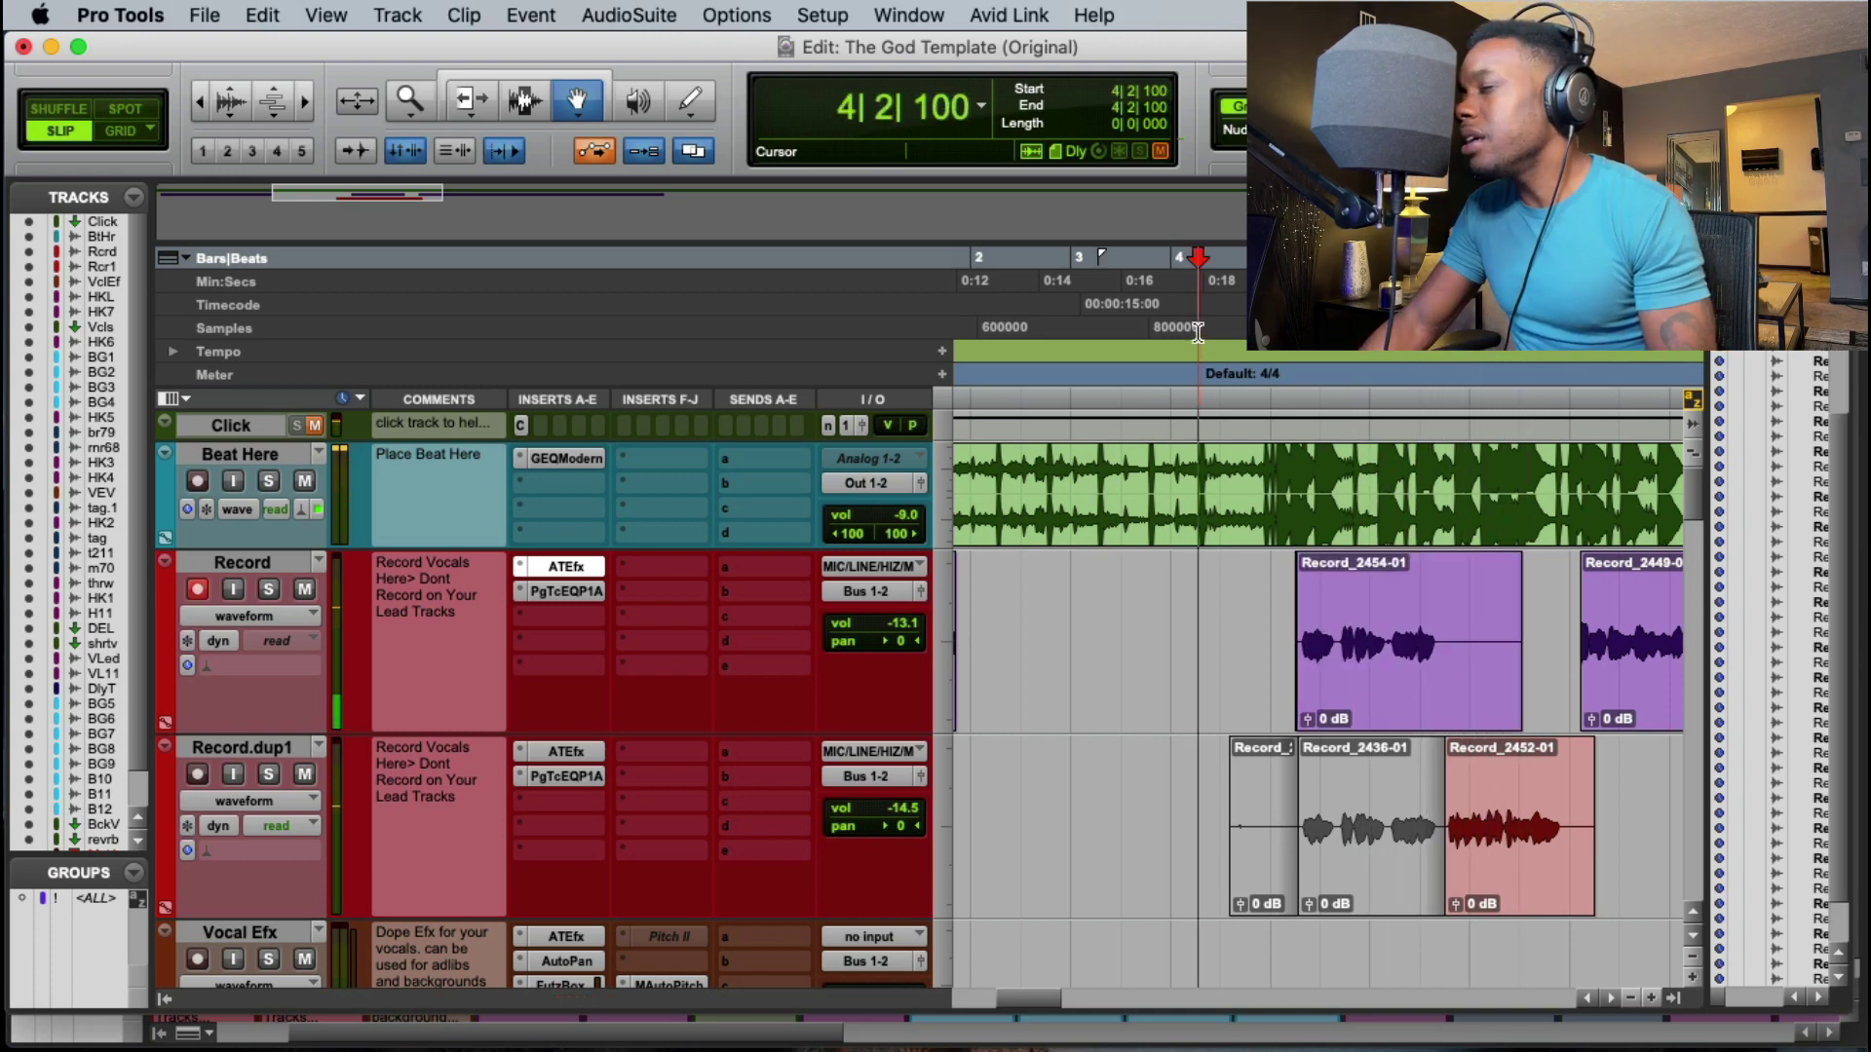
key(space)
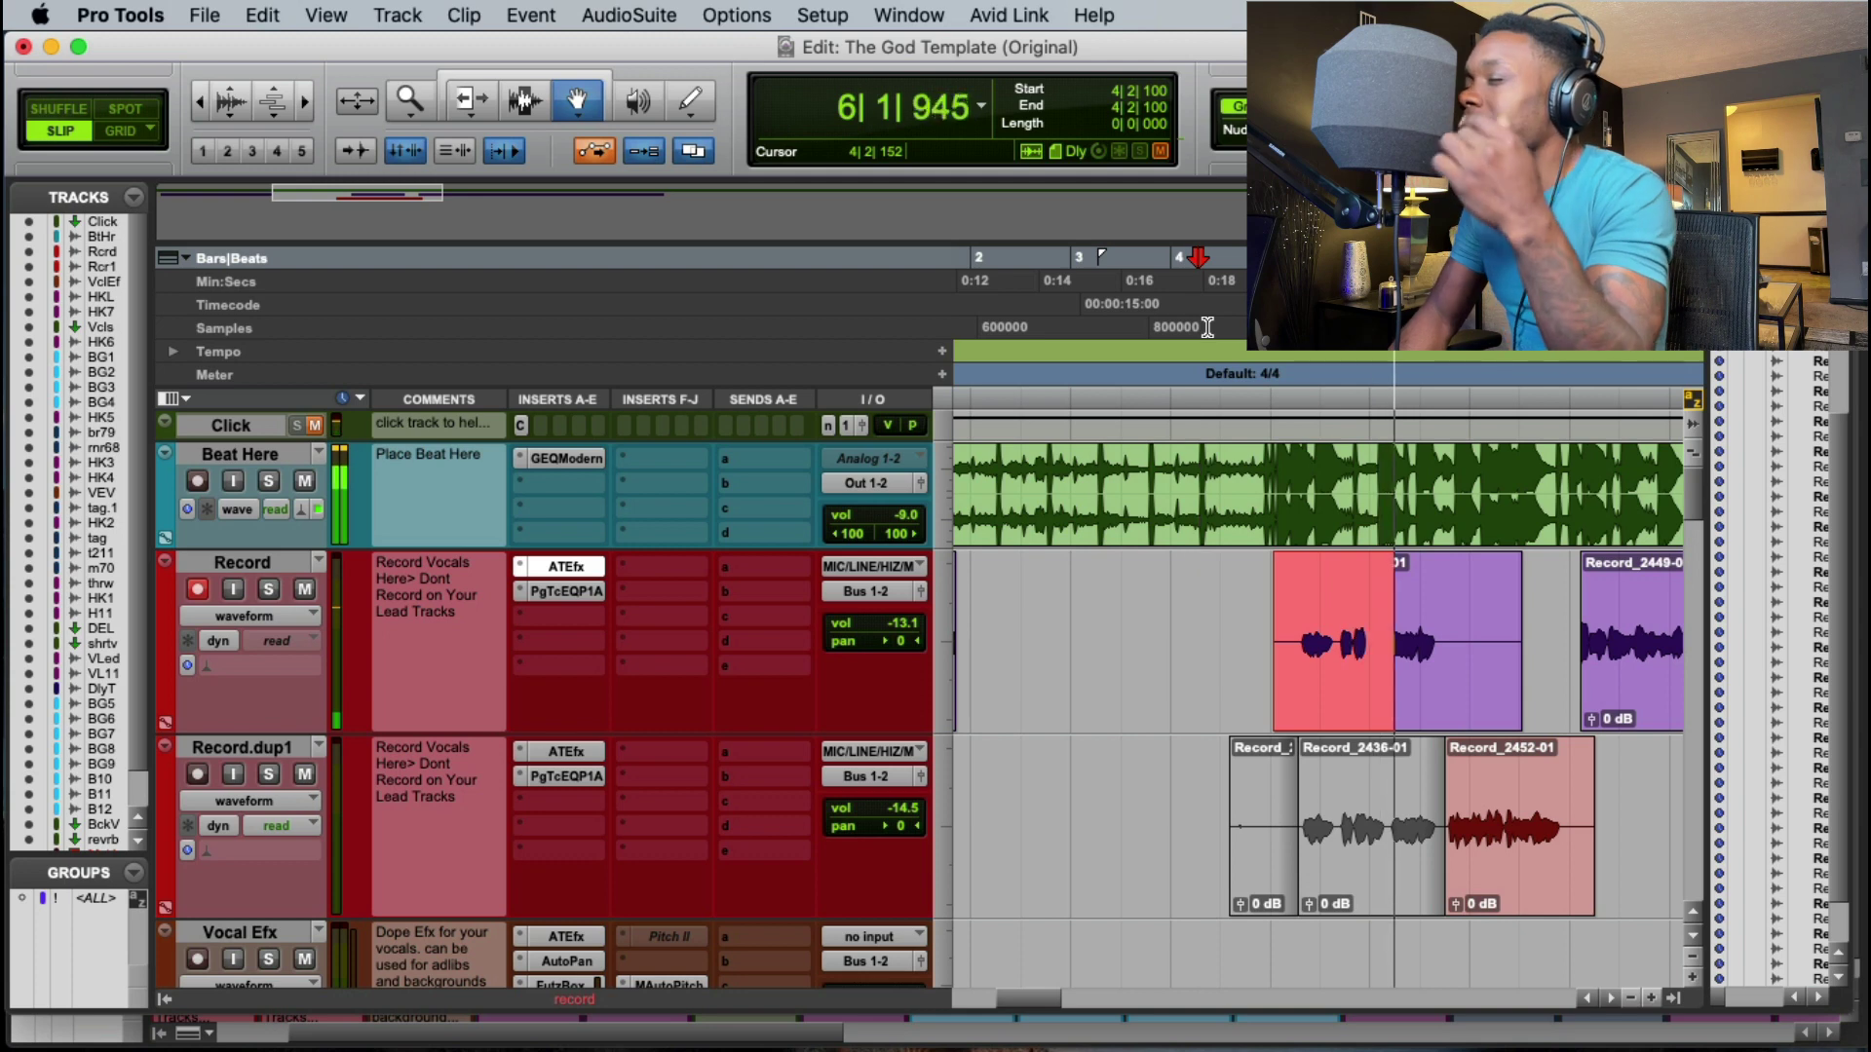
key(space)
Step: Play from 4|2|469 and punch in a further take of the replacement phrase on the Record track from about 5|2 to late bar 6
click(1207, 328)
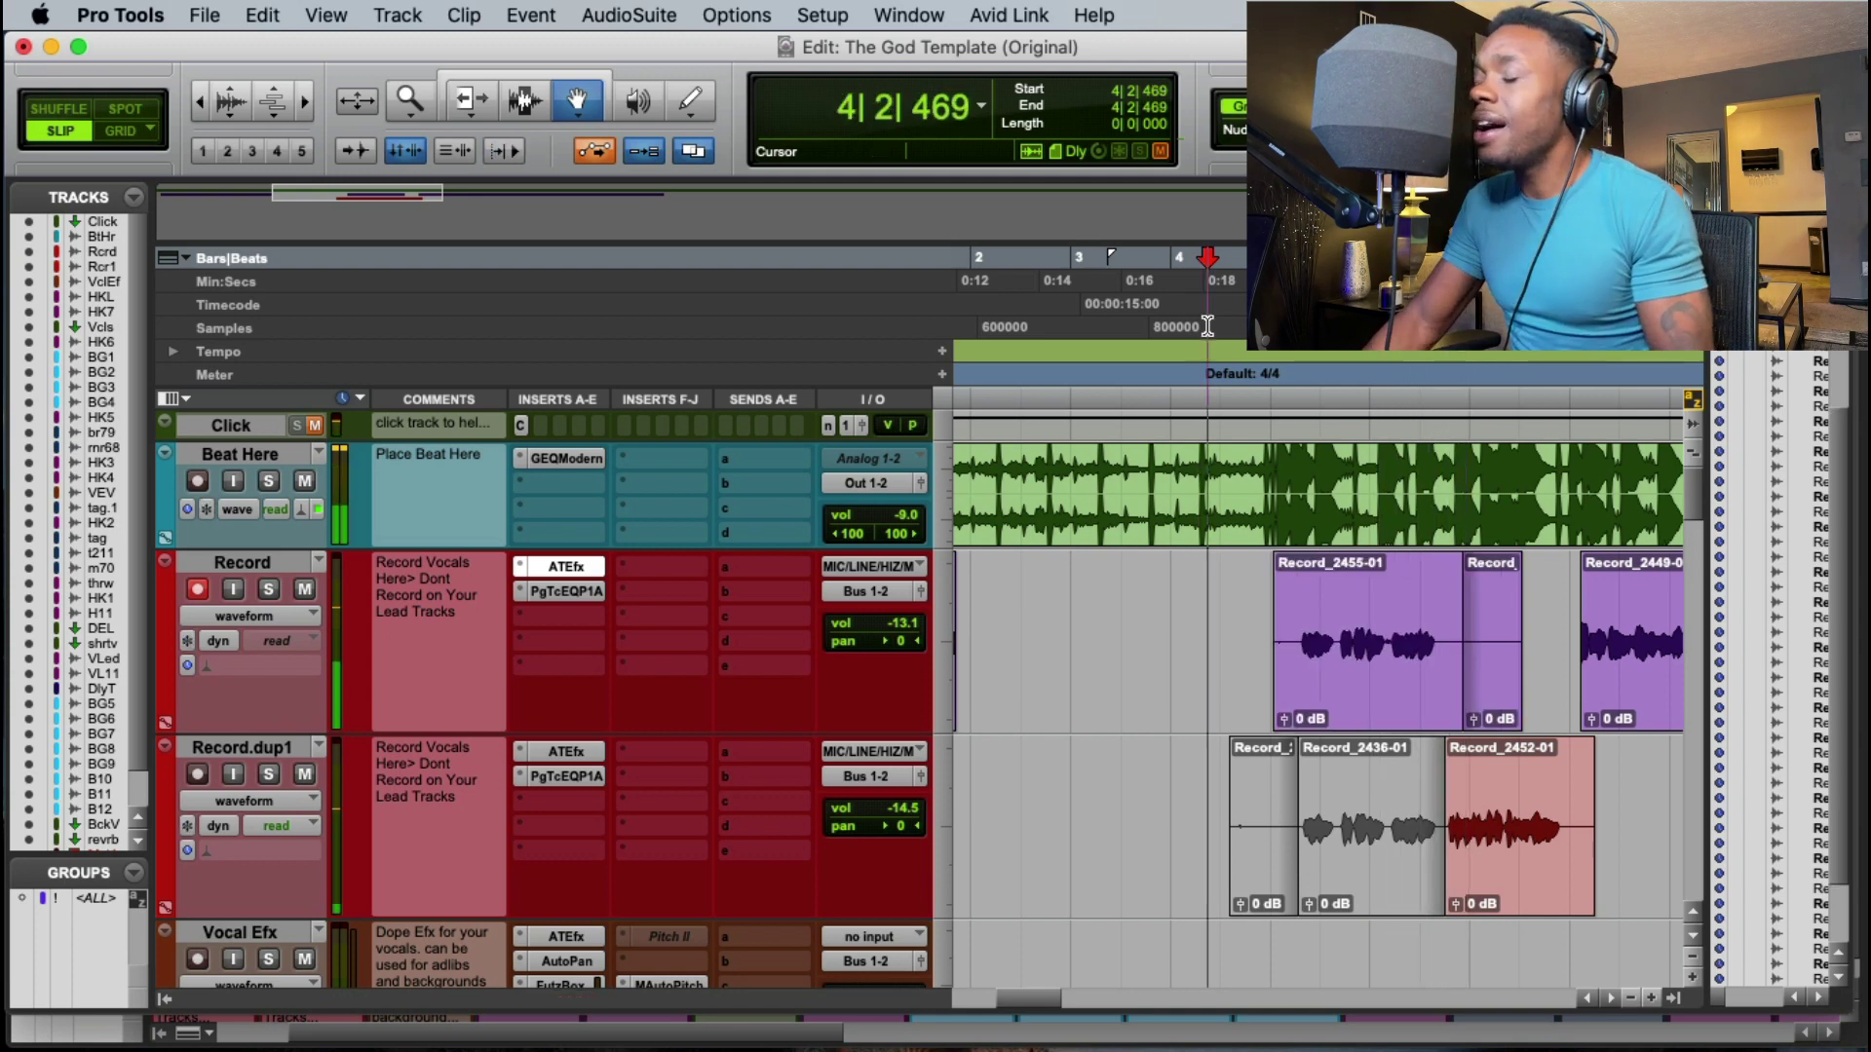
key(super+space)
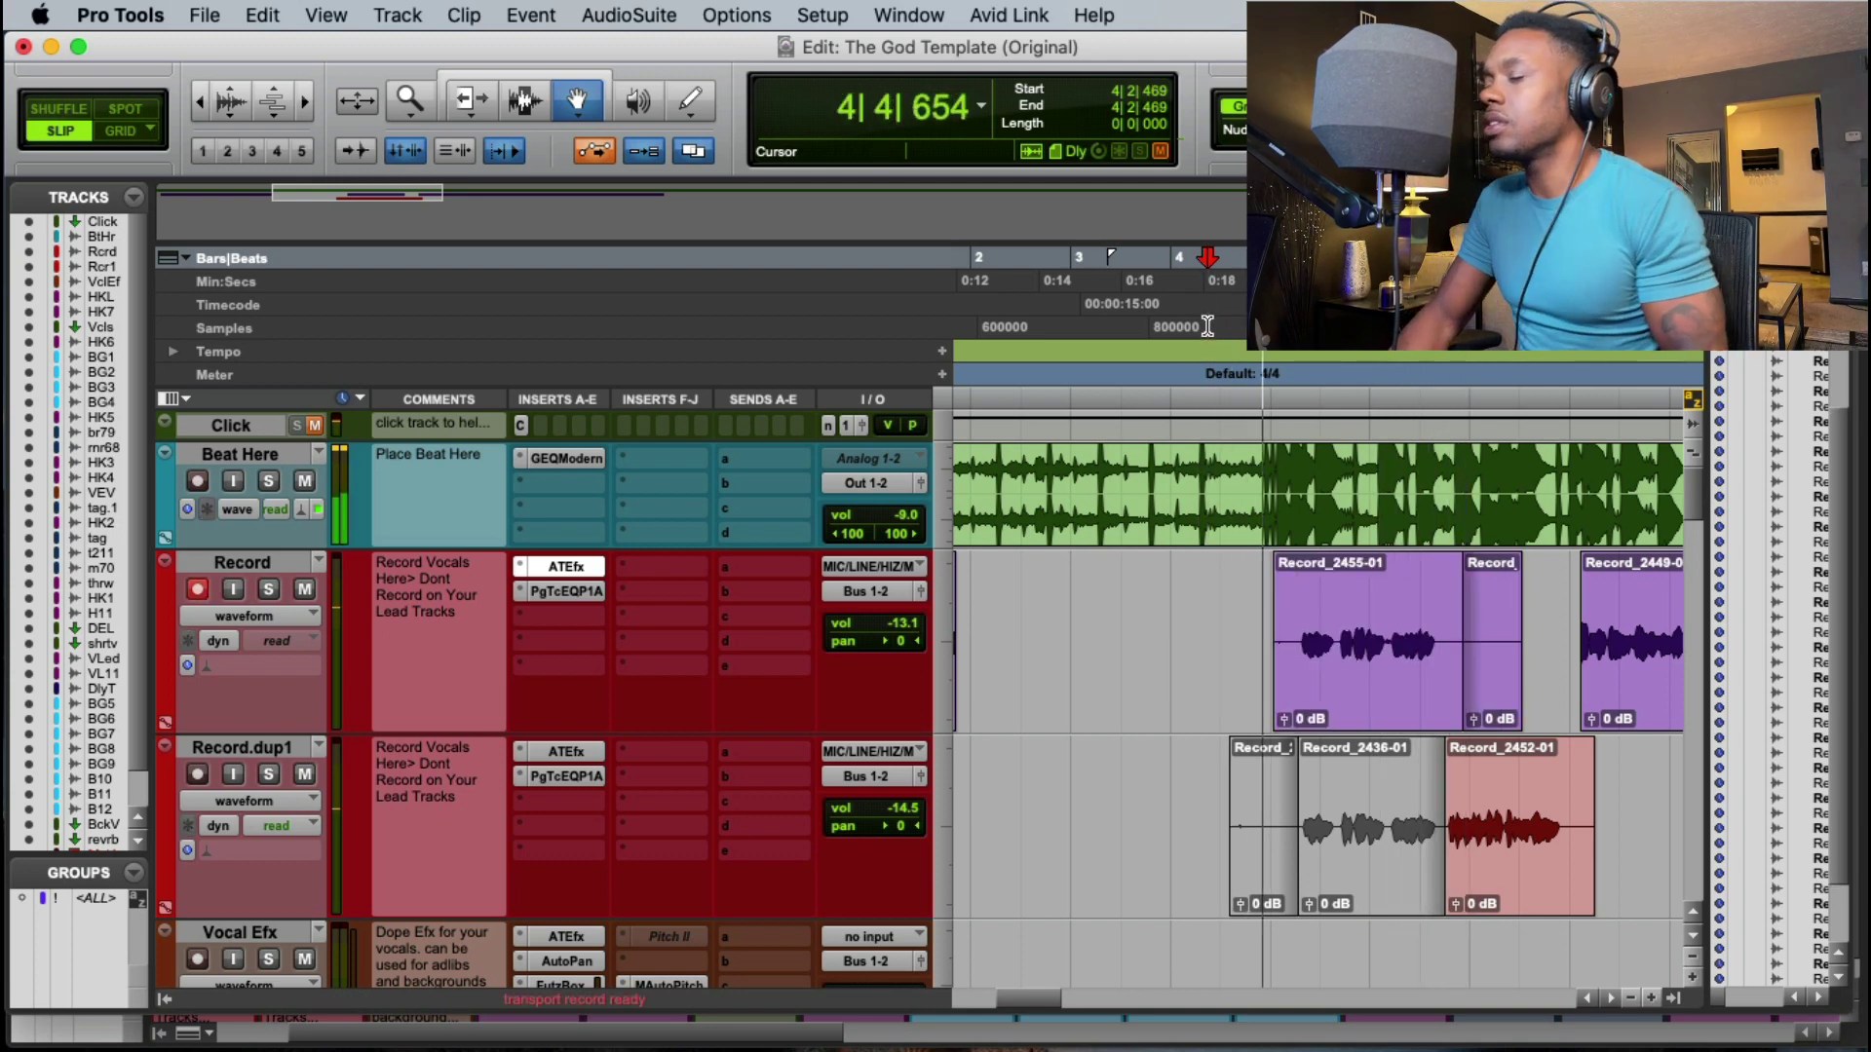
key(super+space)
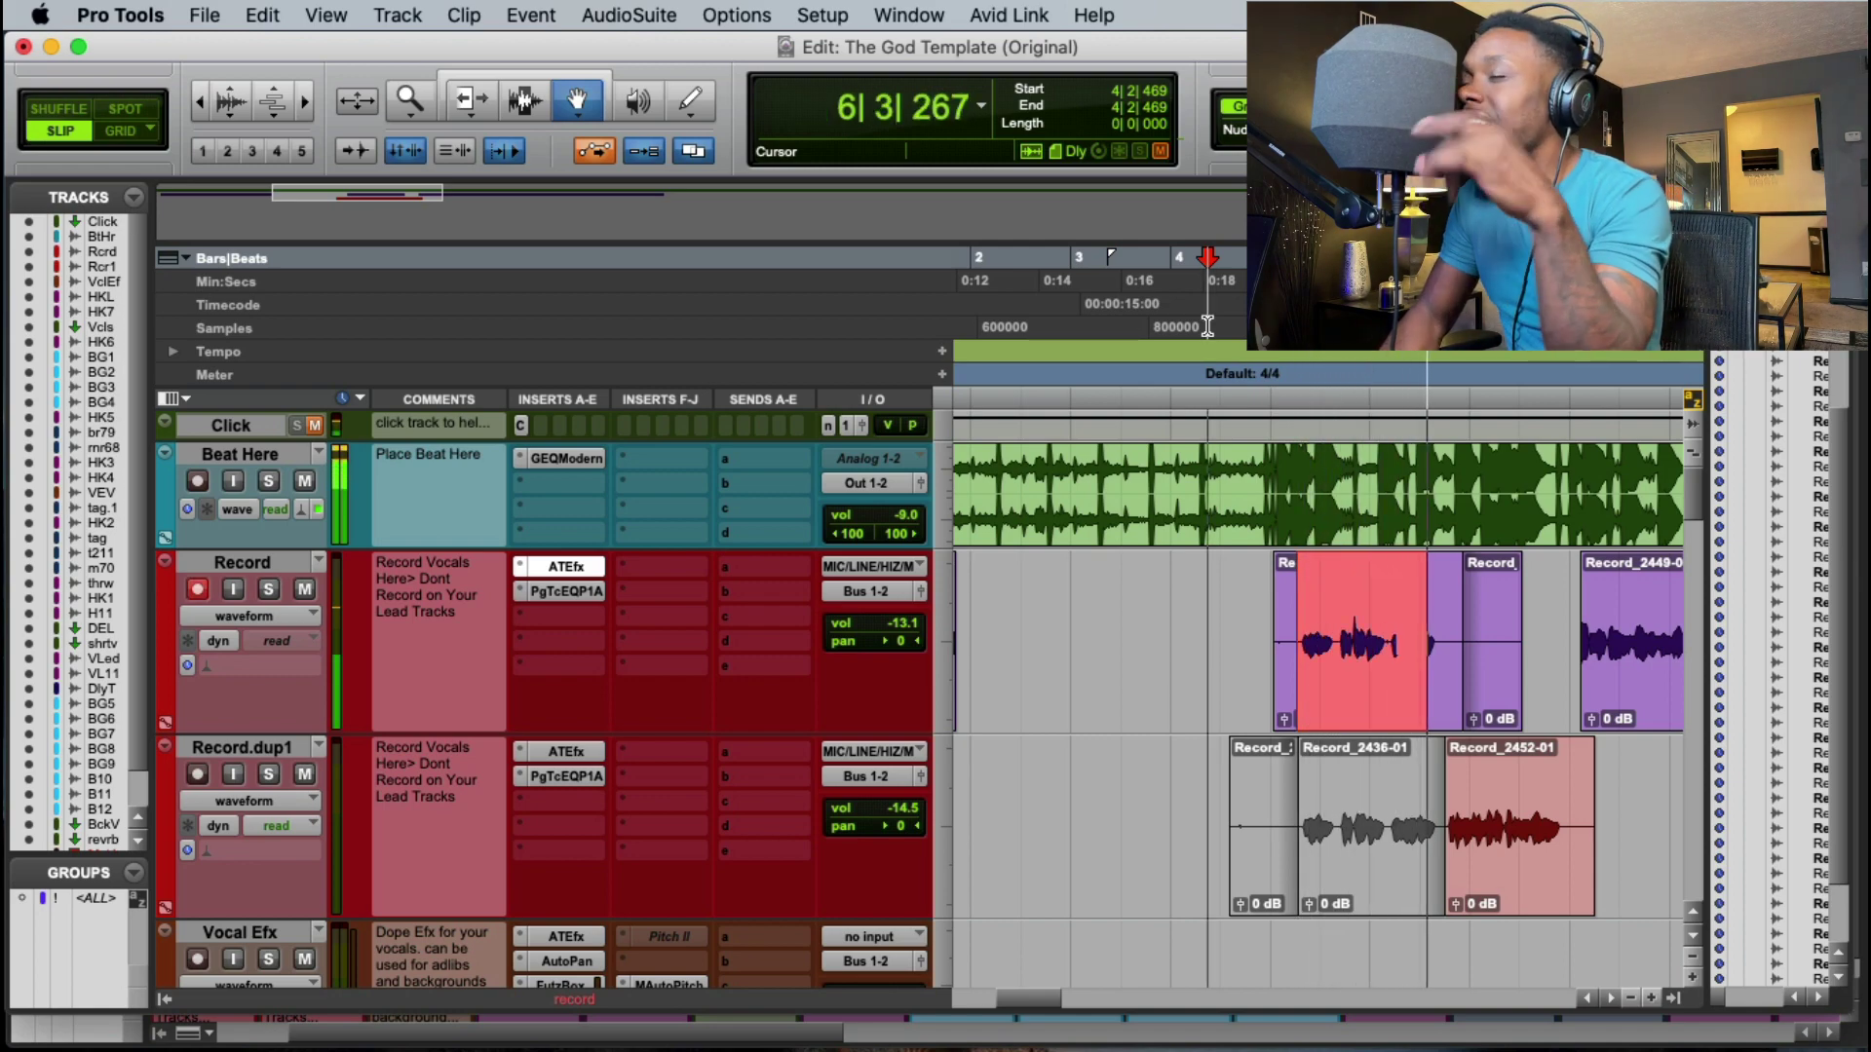
key(super+space)
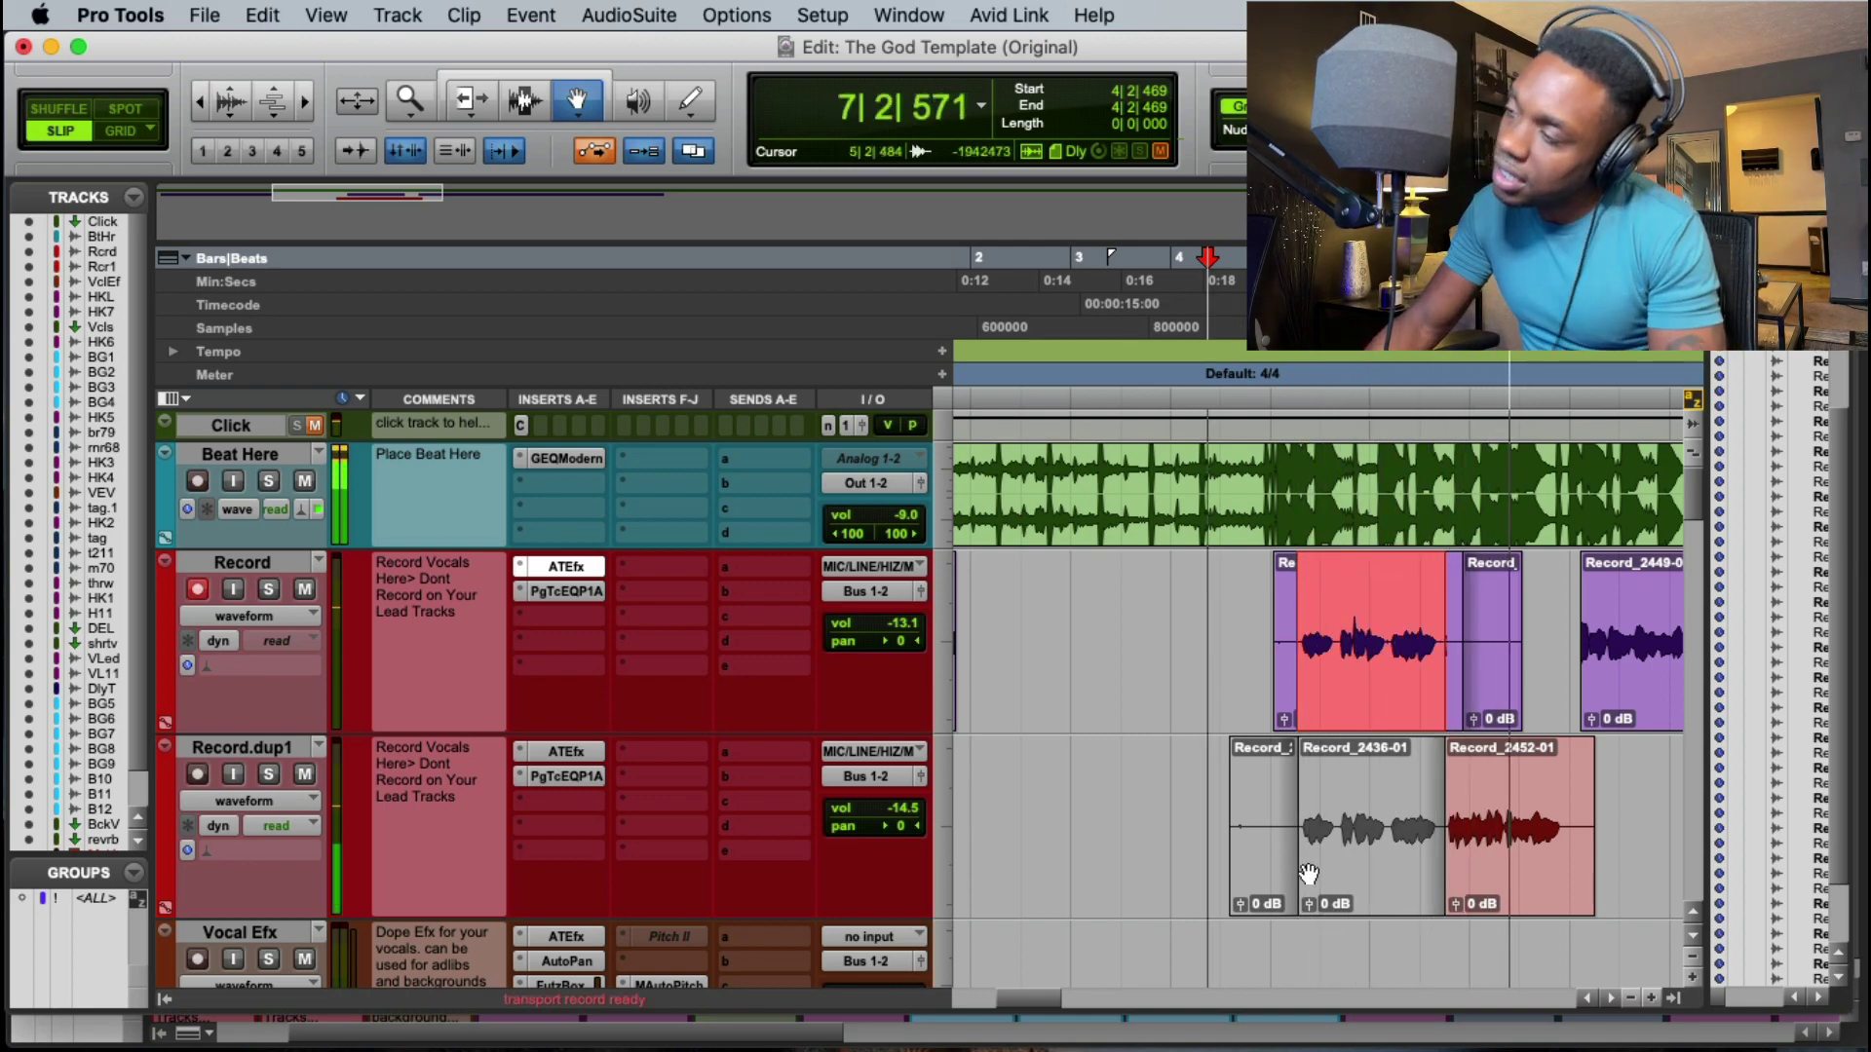
Step: Move the muted phrase clip from Record.dup1 down to Vocal Efx and put Record_2456-01 in its place on Record.dup1
scroll(1314, 871, down, 2)
key(space)
drag(1327, 770, 1329, 858)
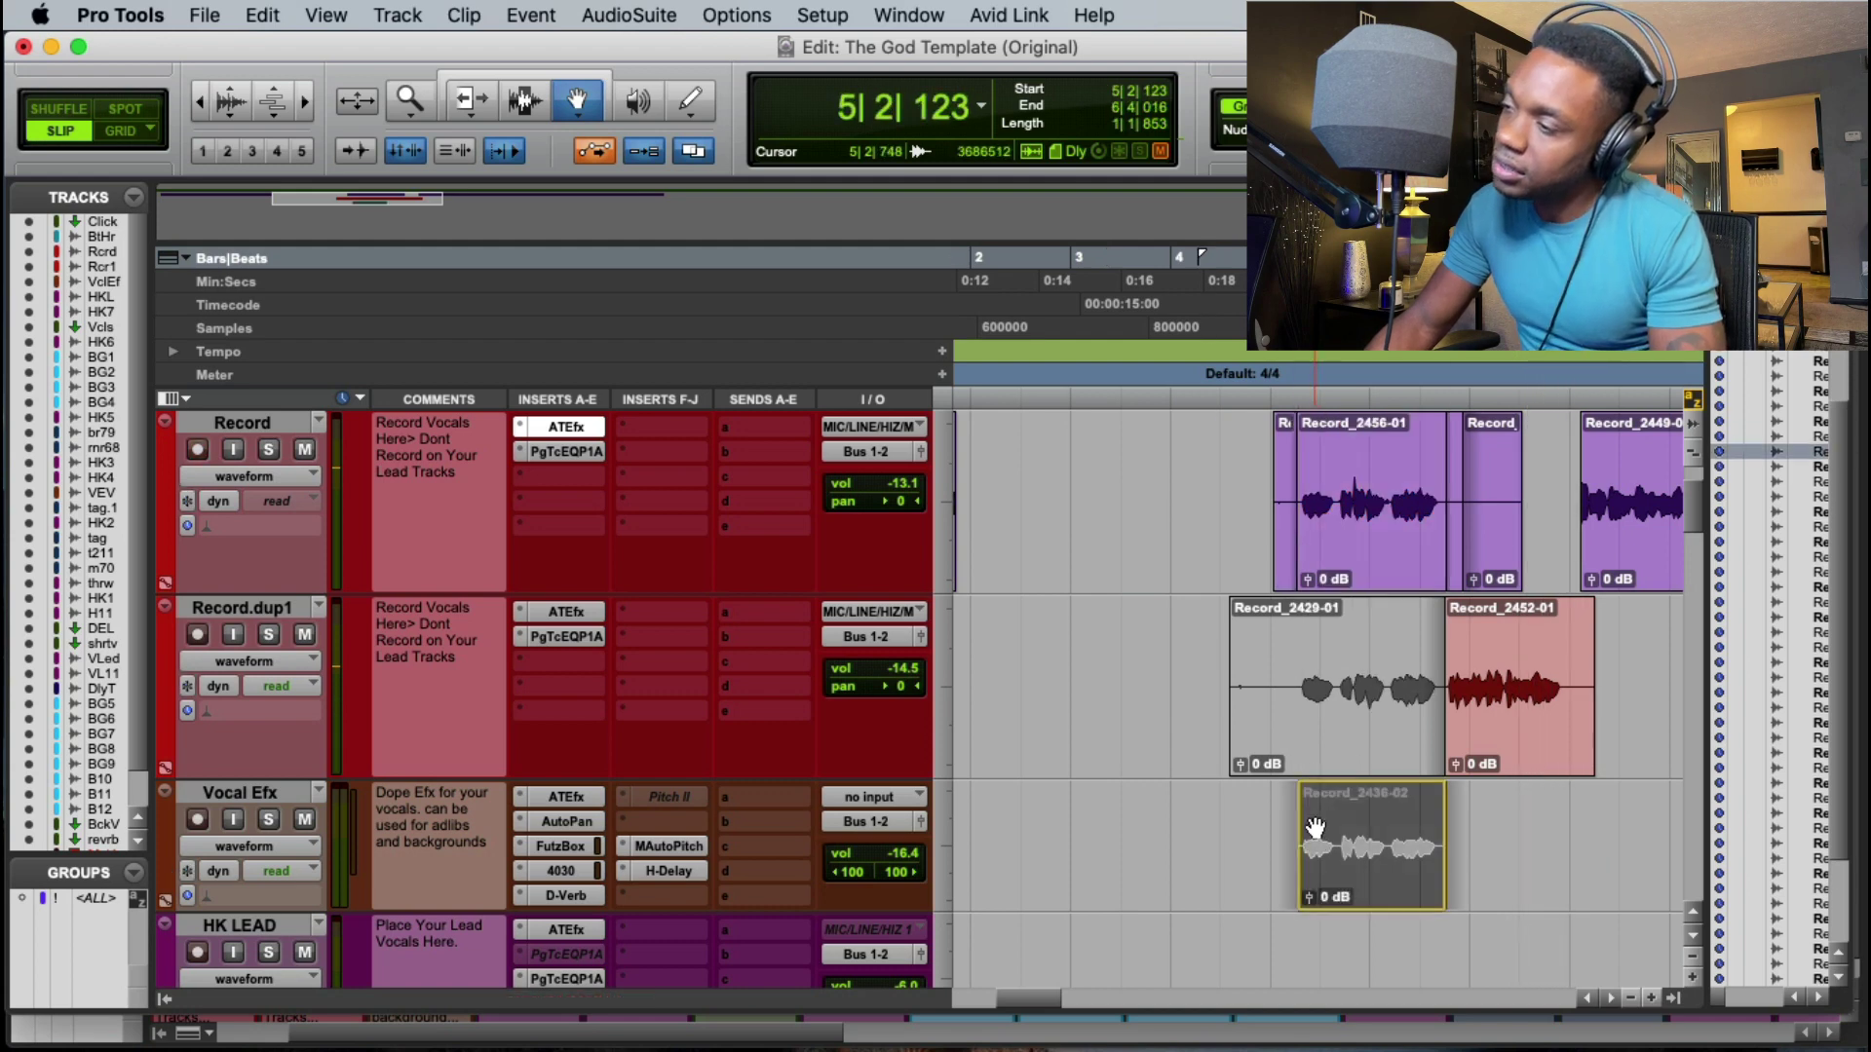
drag(1353, 577, 1357, 648)
key(space)
Step: Delete the leftover take fragments in bars 5 to 7 of the Record track
click(1365, 570)
key(Delete)
click(1366, 564)
key(Delete)
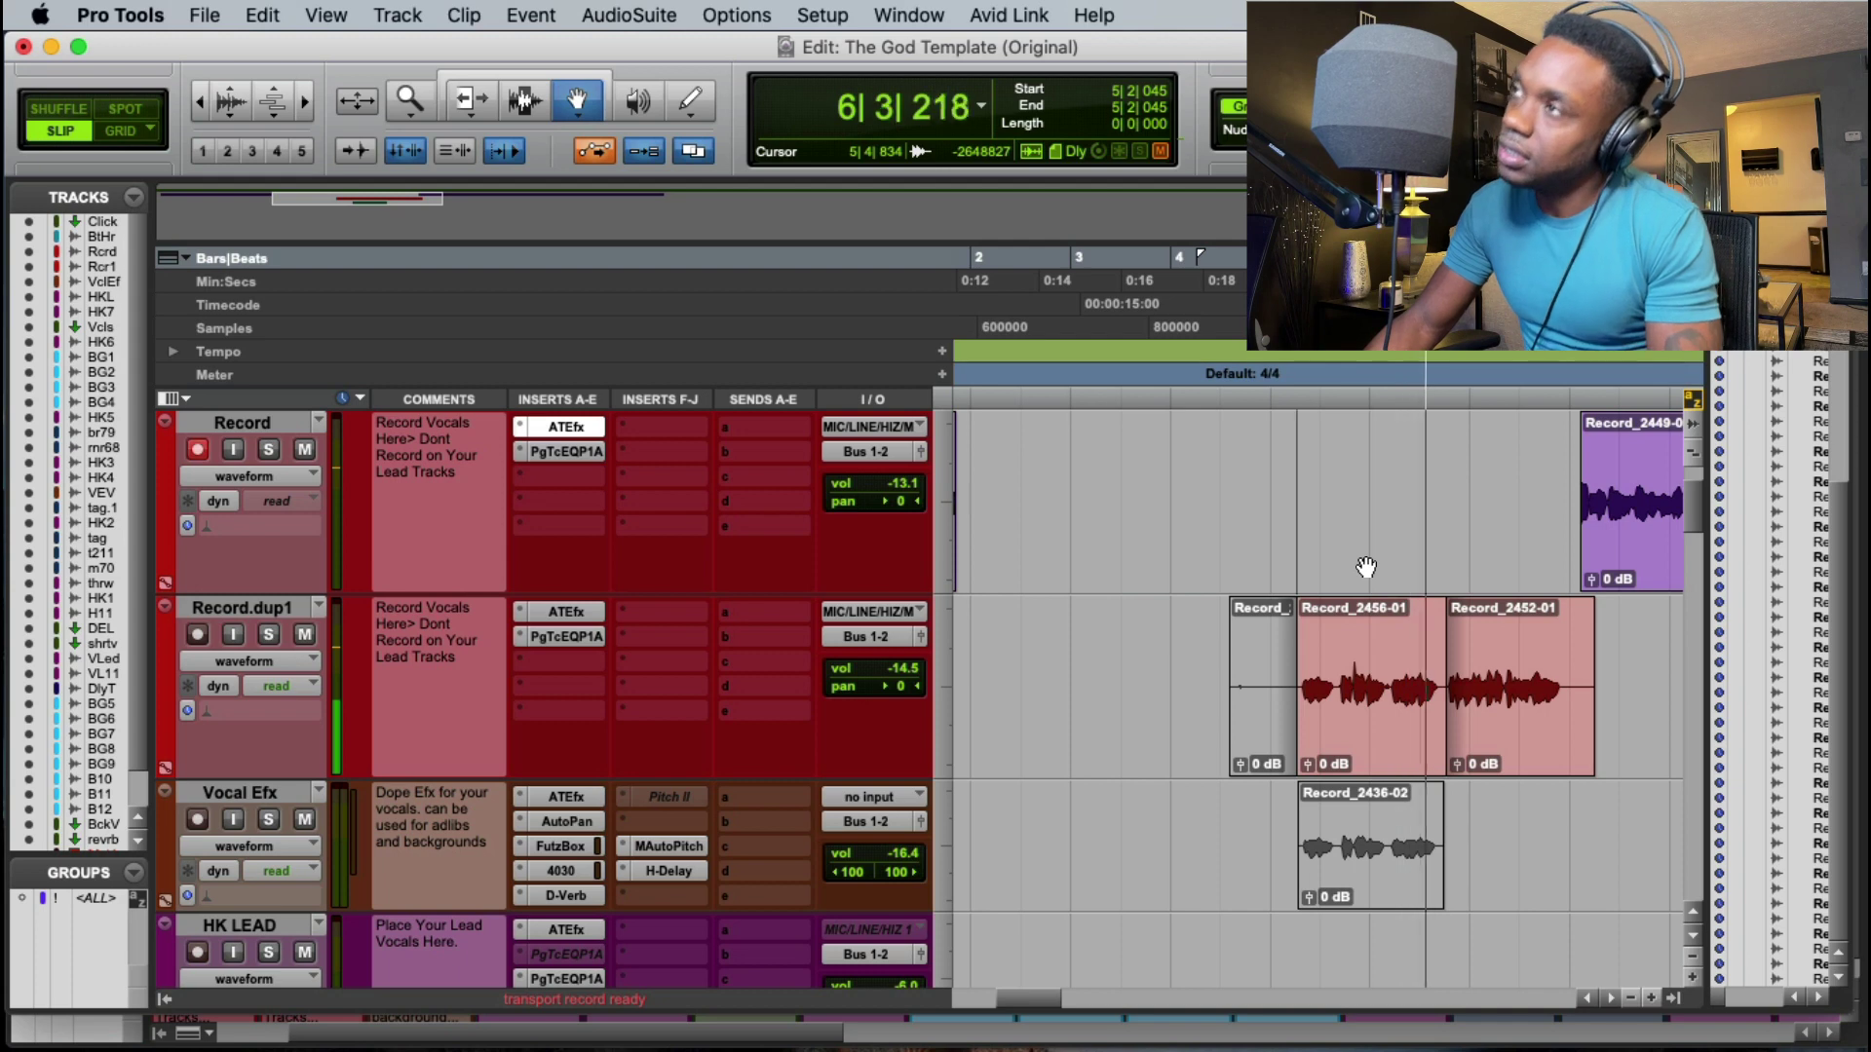
key(space)
Step: Record two takes of the next phrase on the Record track from late bar 7, playing from 6|4|078 and 7|1|944
key(space)
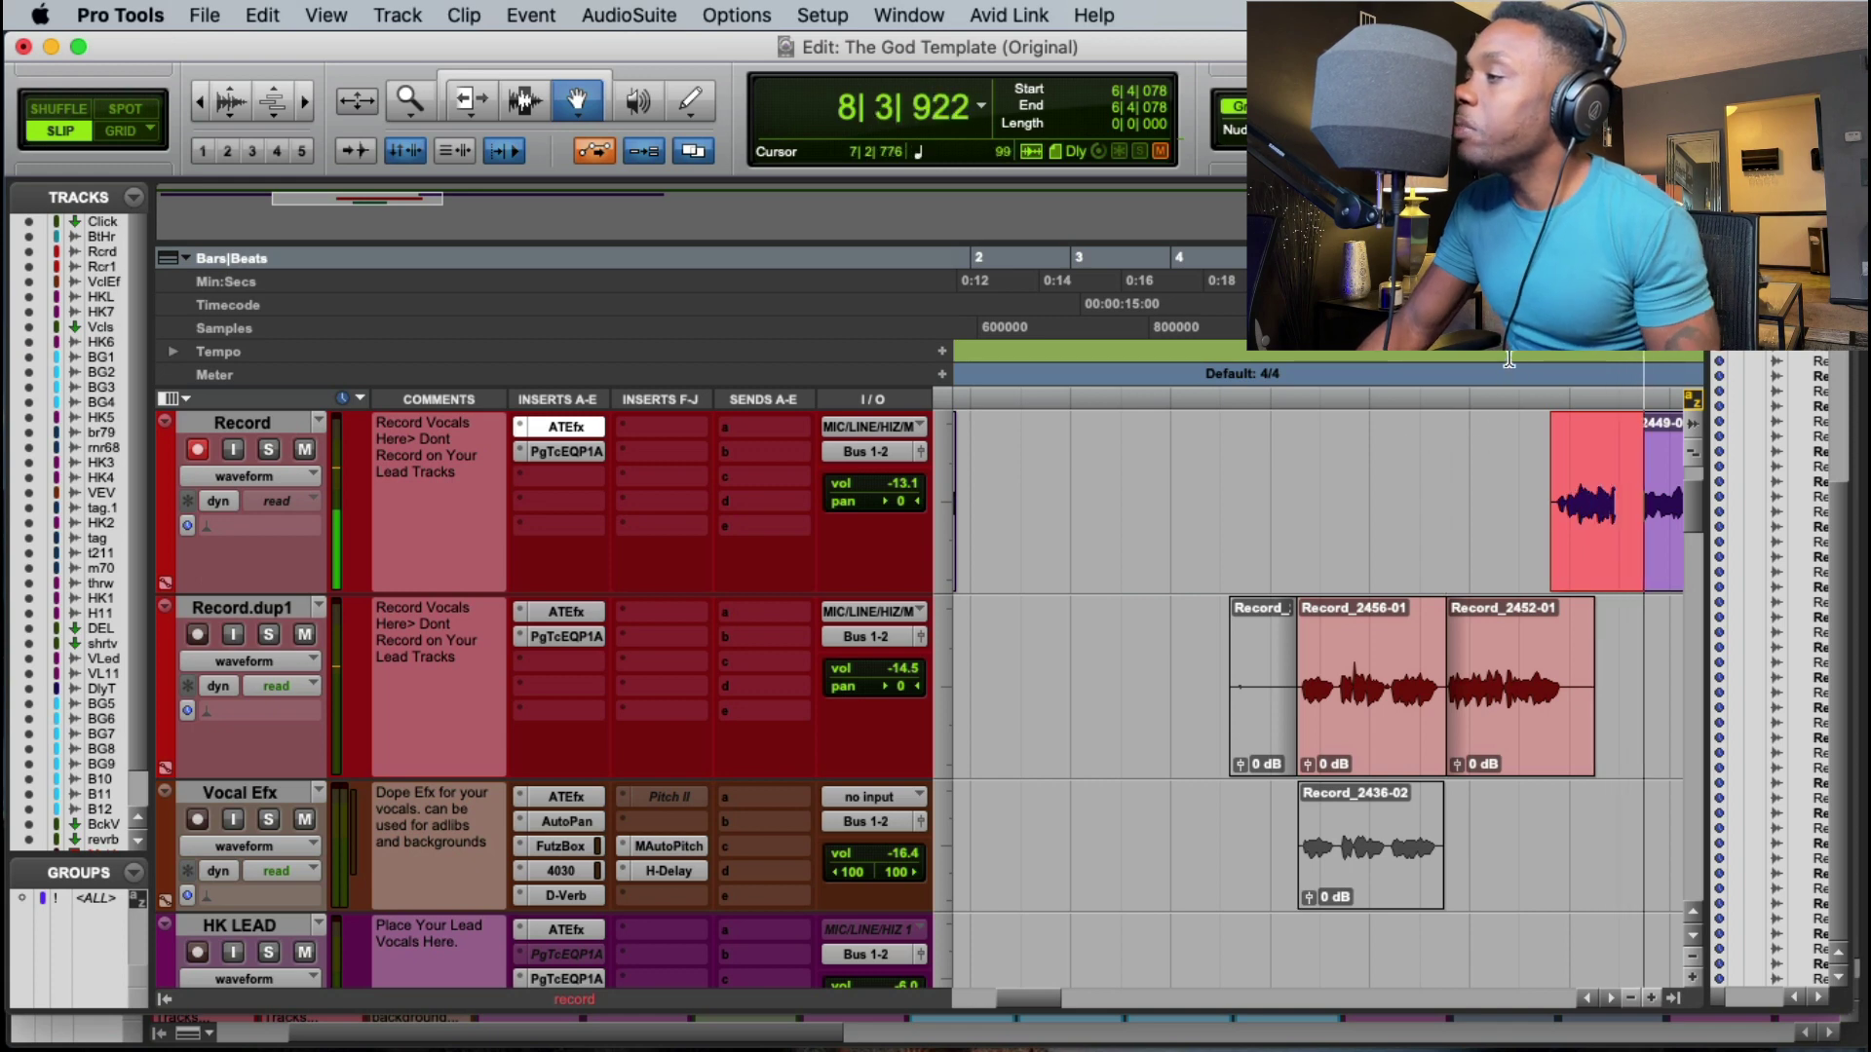
key(space)
key(space)
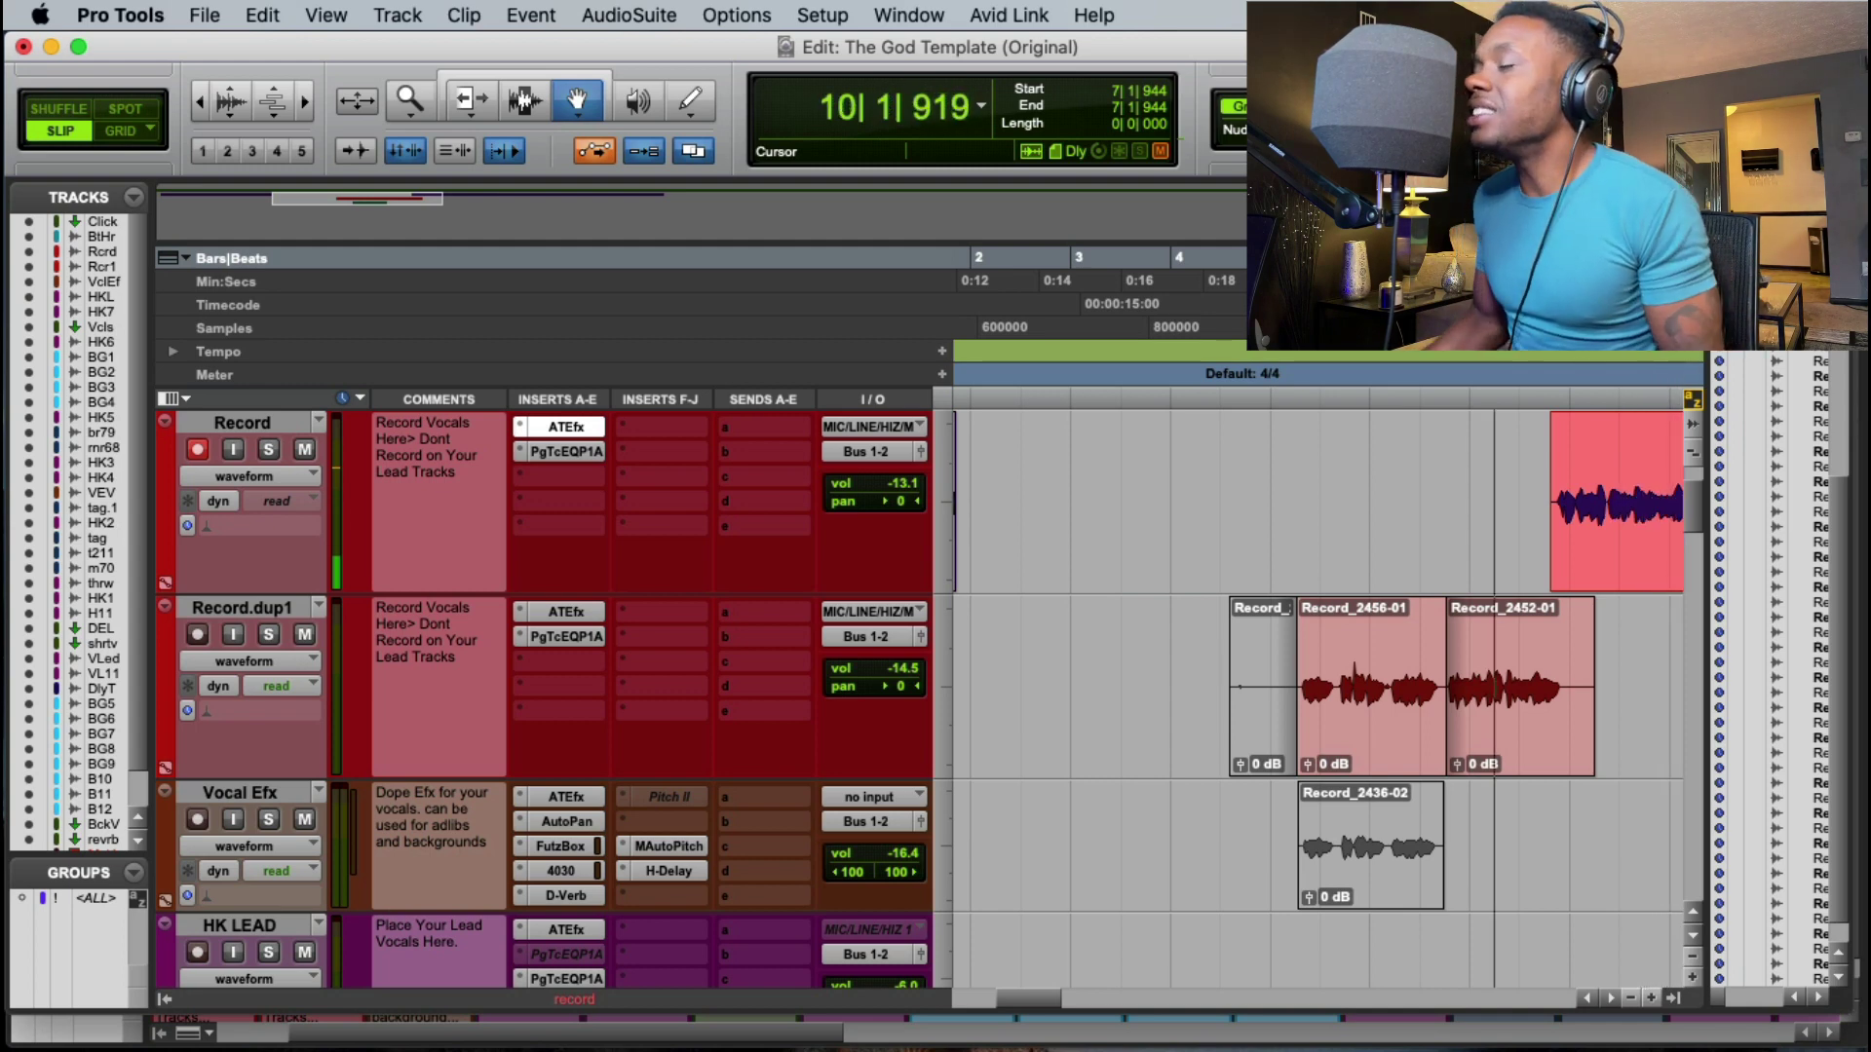
key(space)
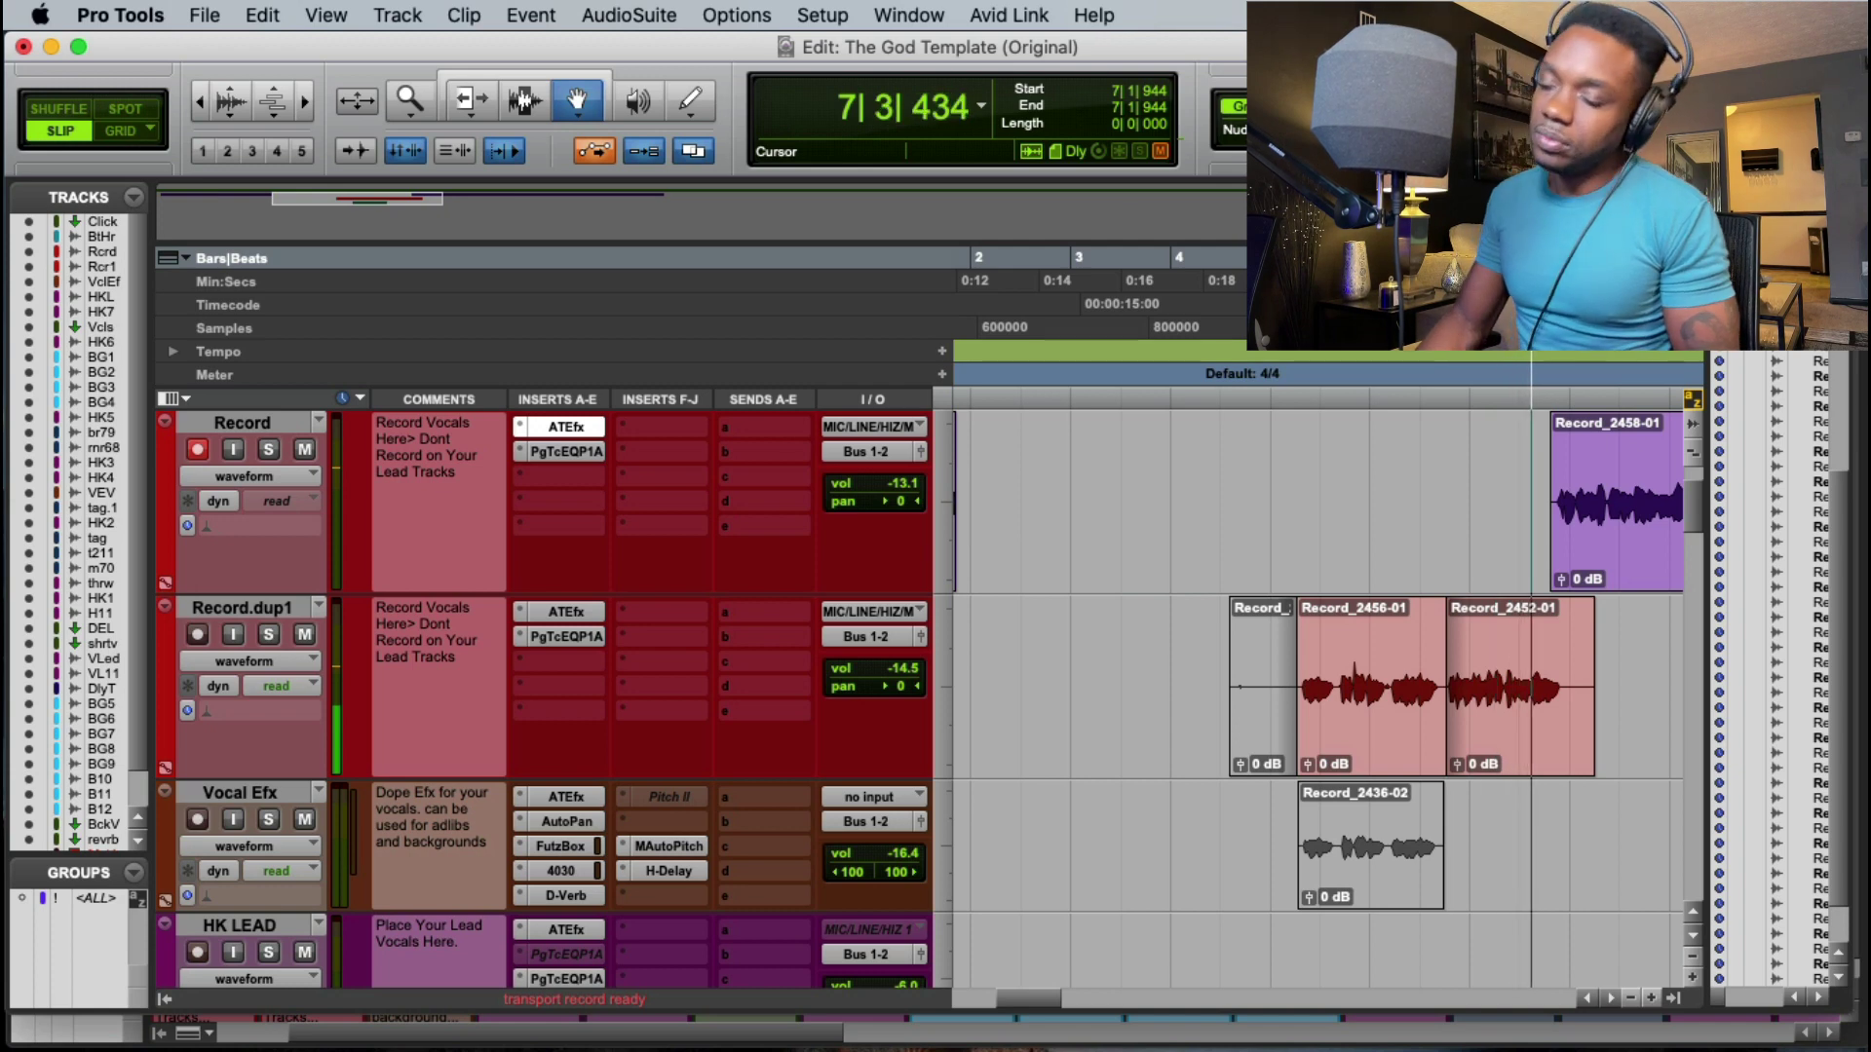
Step: Record three more takes of the phrase on the Record track from late bar 7, playing from 7|1|944, 5|1|757 and 7|1|416
key(super+space)
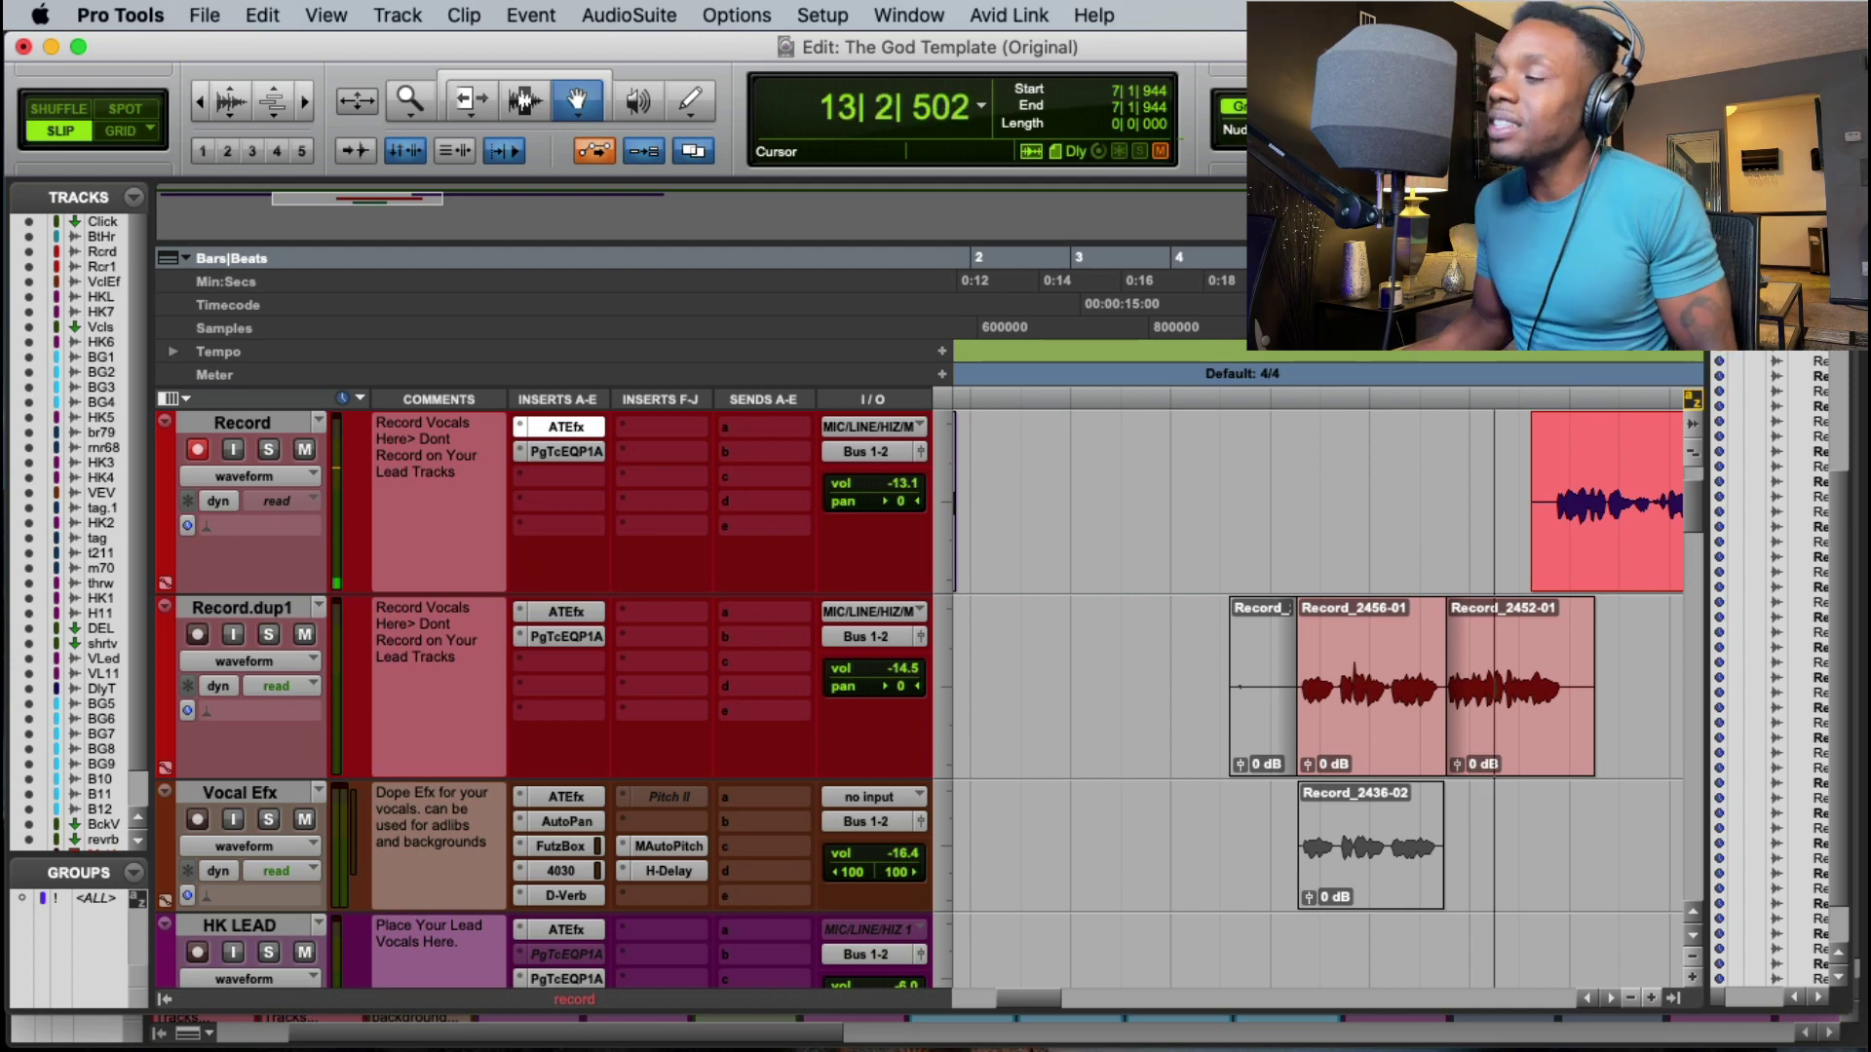
key(space)
click(1295, 258)
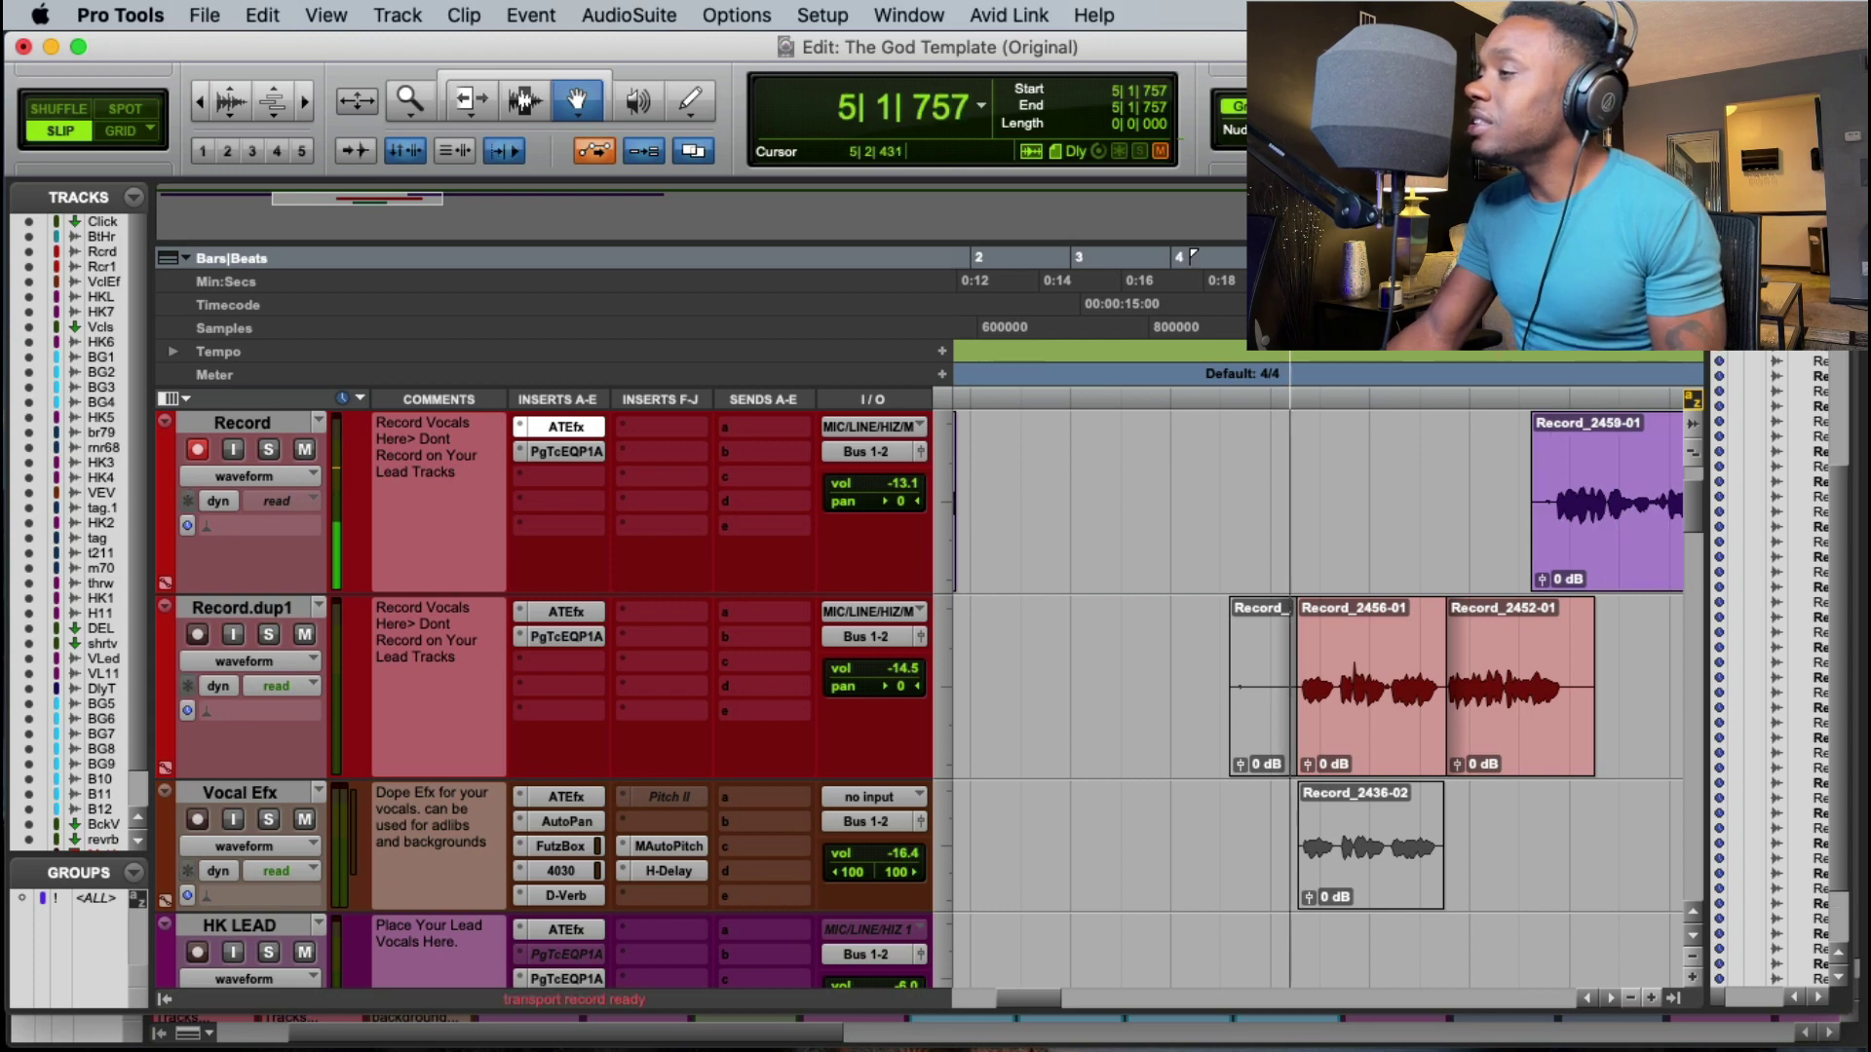
key(space)
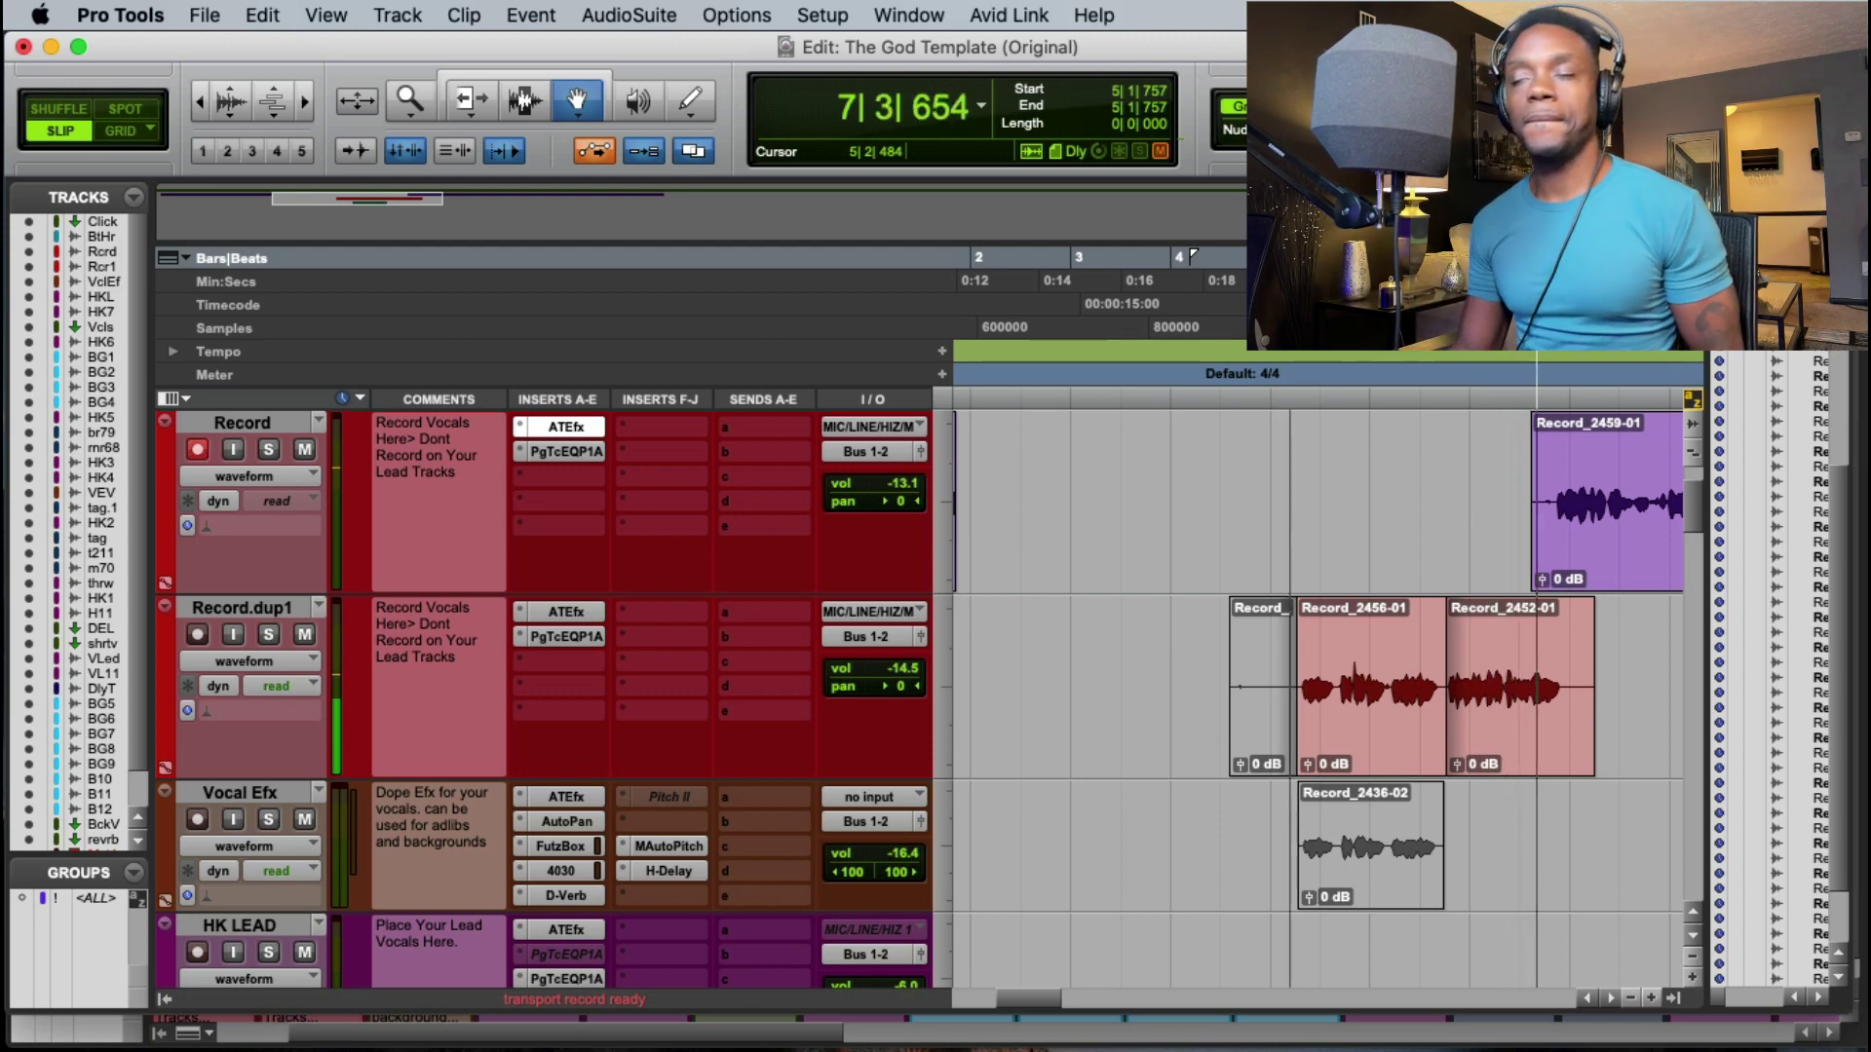
key(super+space)
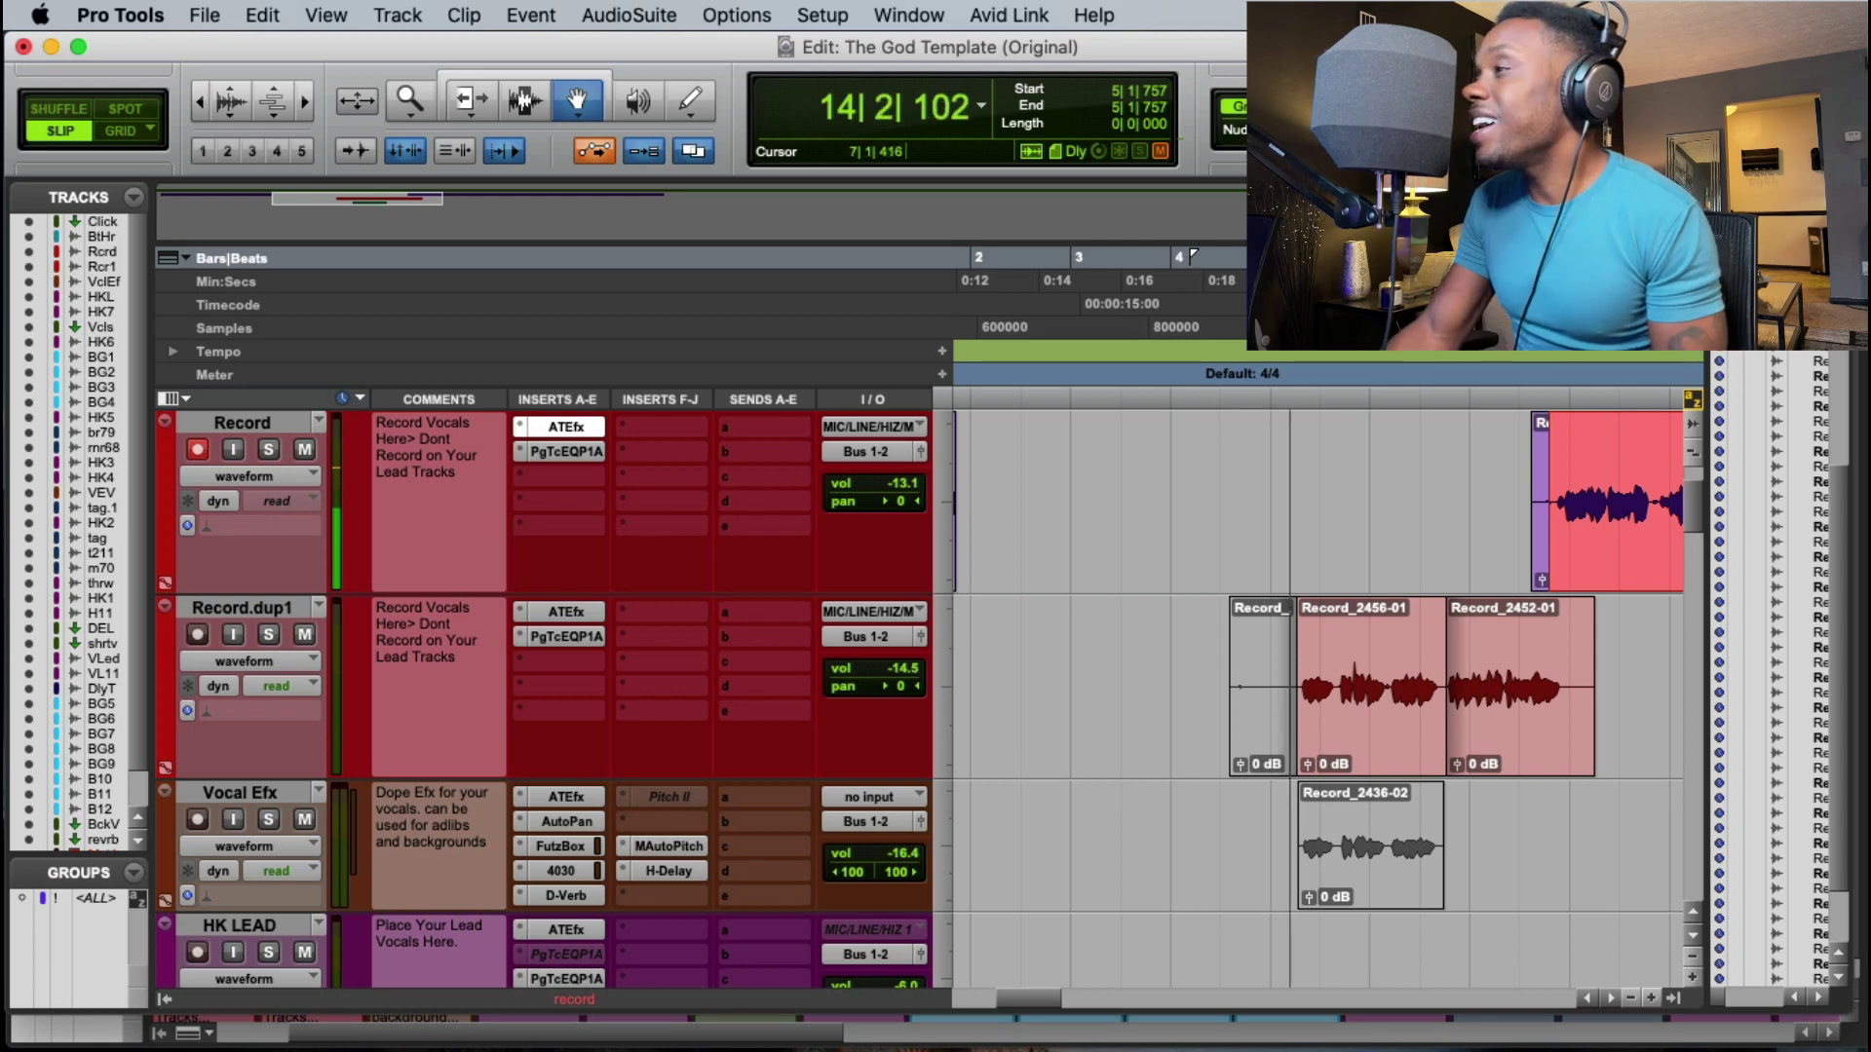
key(space)
key(space)
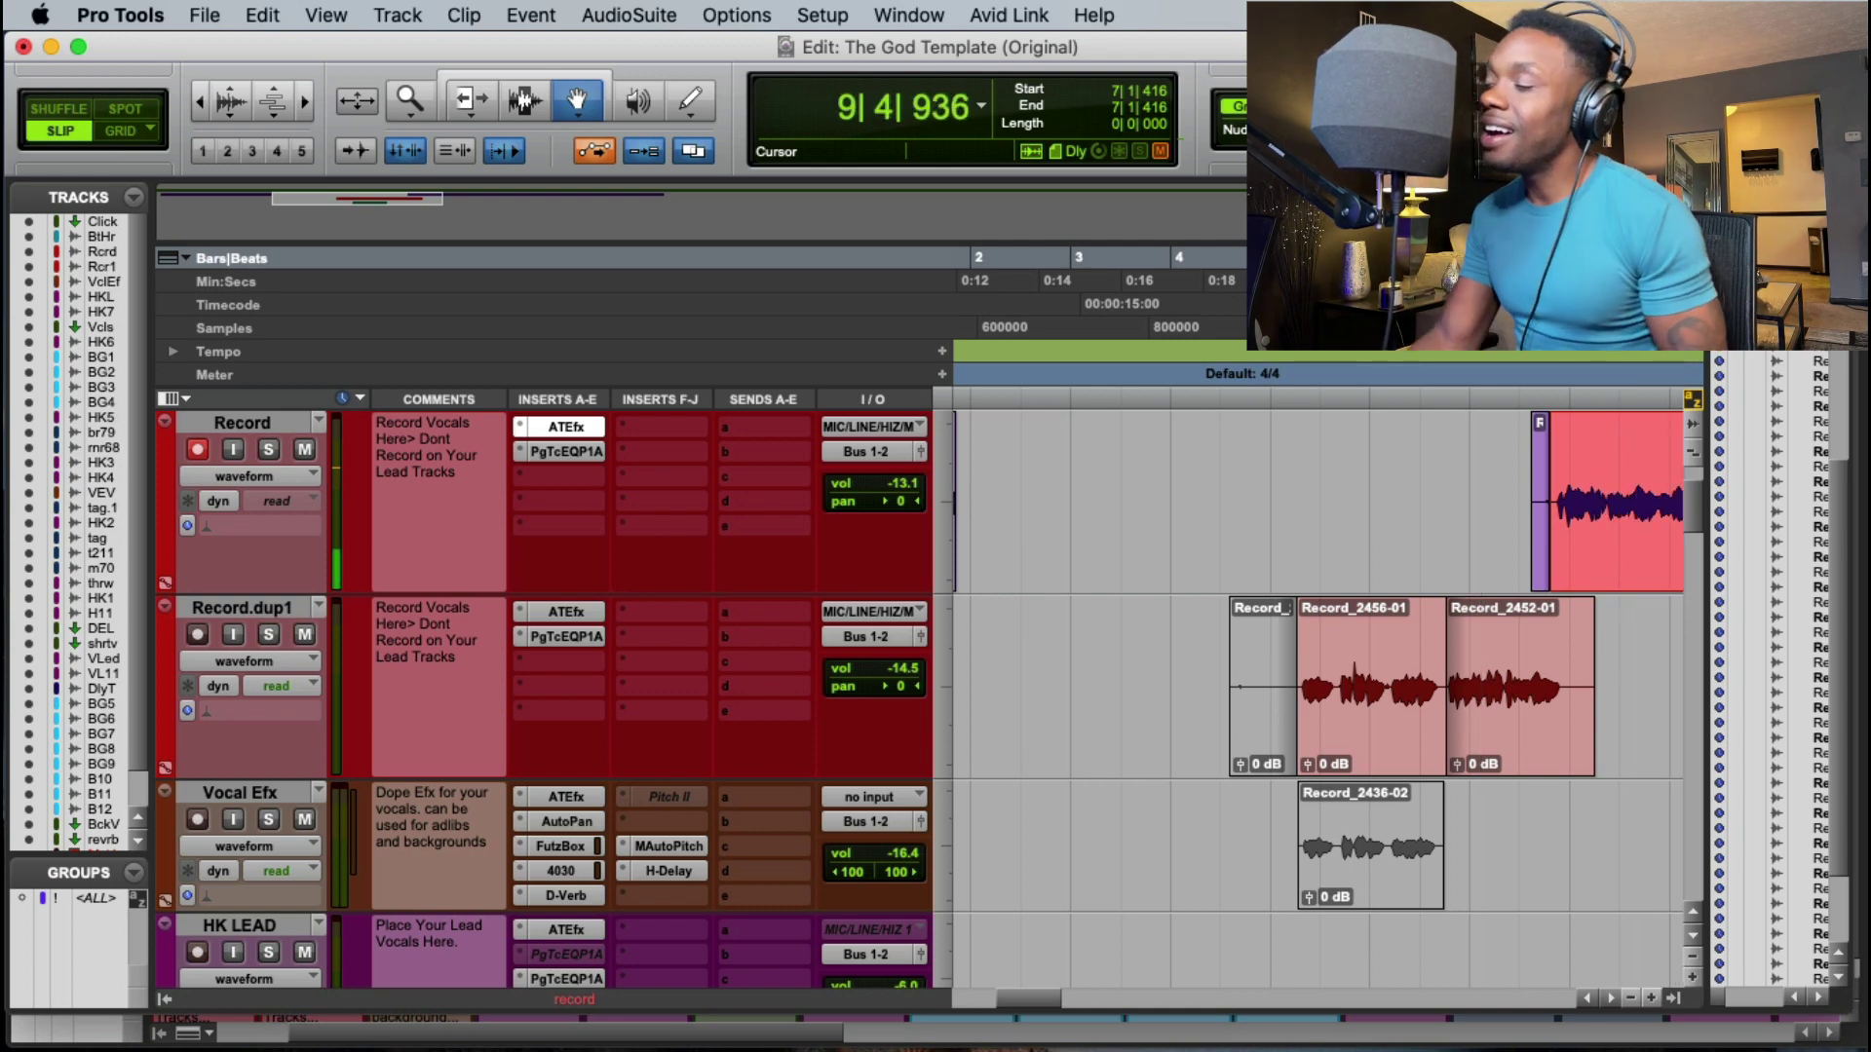
key(space)
Step: Trim the start of the newest take on the Record track to 7|4|440 and move the clip down to Record.dup1
key(Escape)
key(Escape)
key(Escape)
key(Escape)
click(1557, 516)
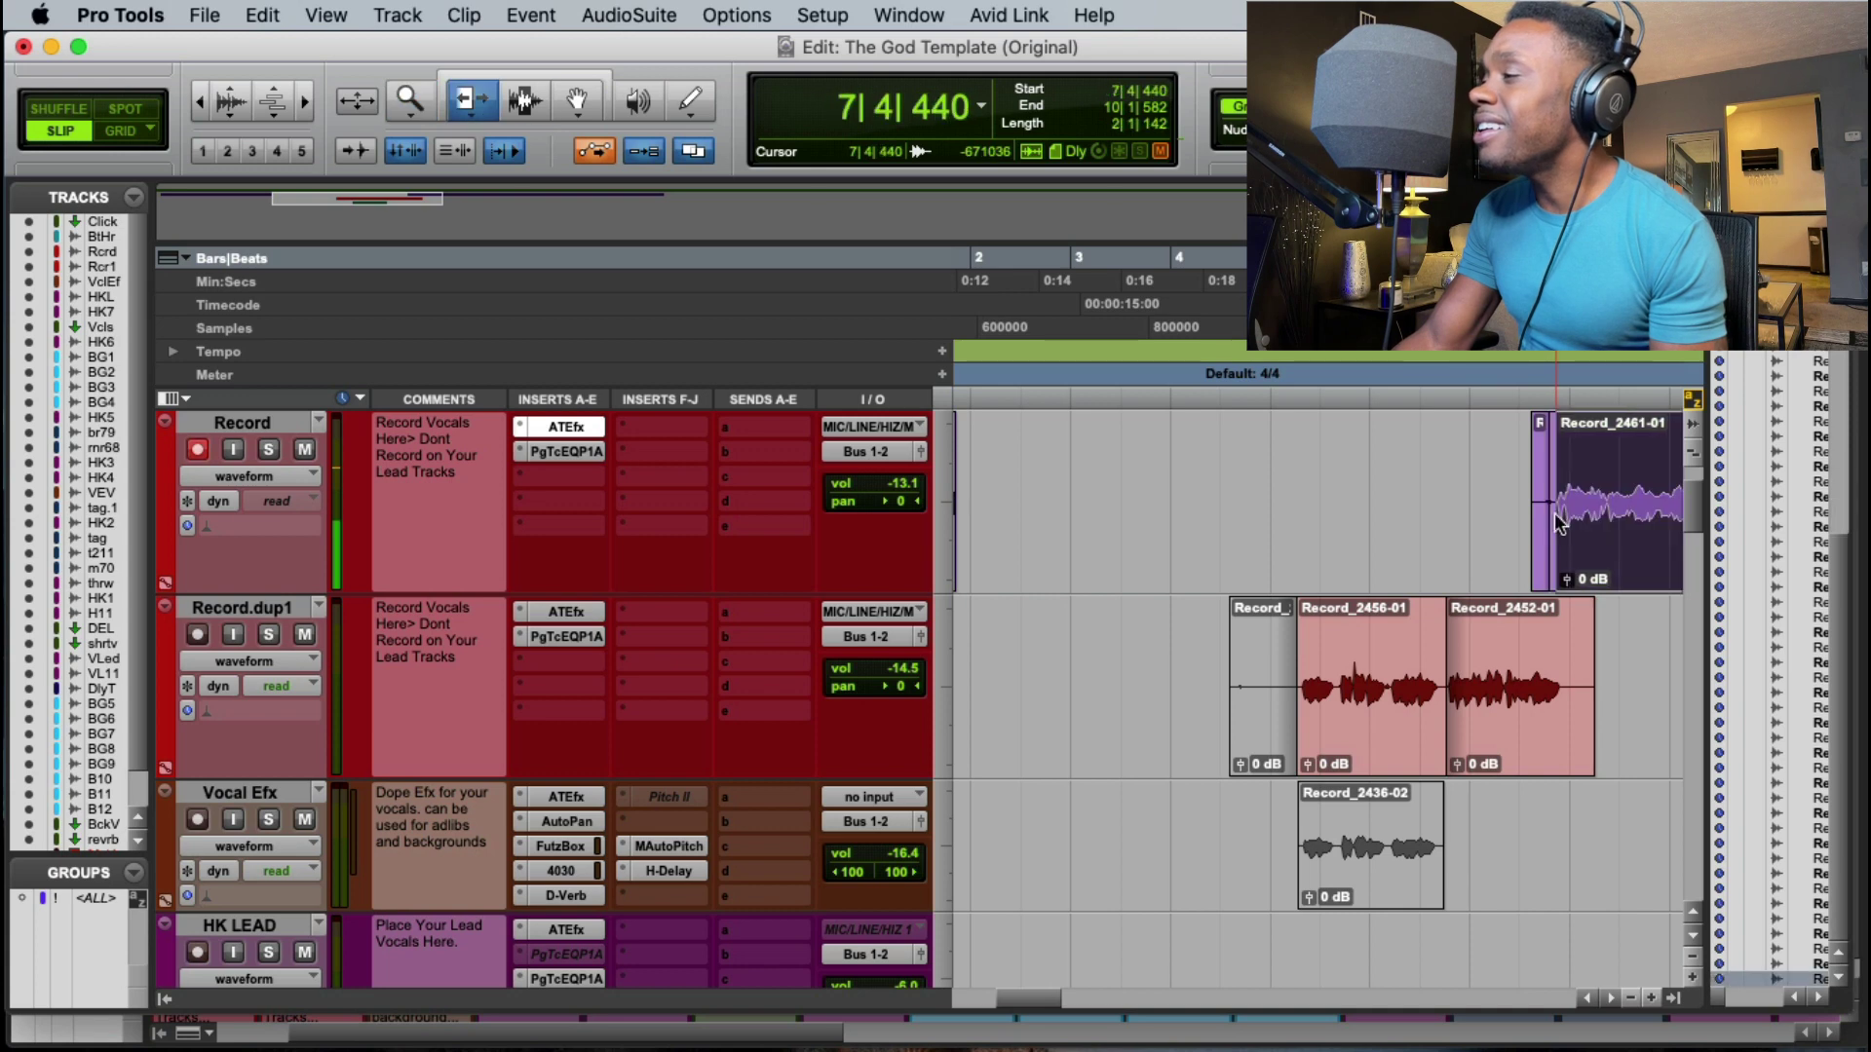
key(Escape)
key(Escape)
drag(1585, 531, 1588, 693)
Step: Delete the leftover takes from late bar 7 on the Record track while playing back
key(space)
click(1599, 551)
key(Delete)
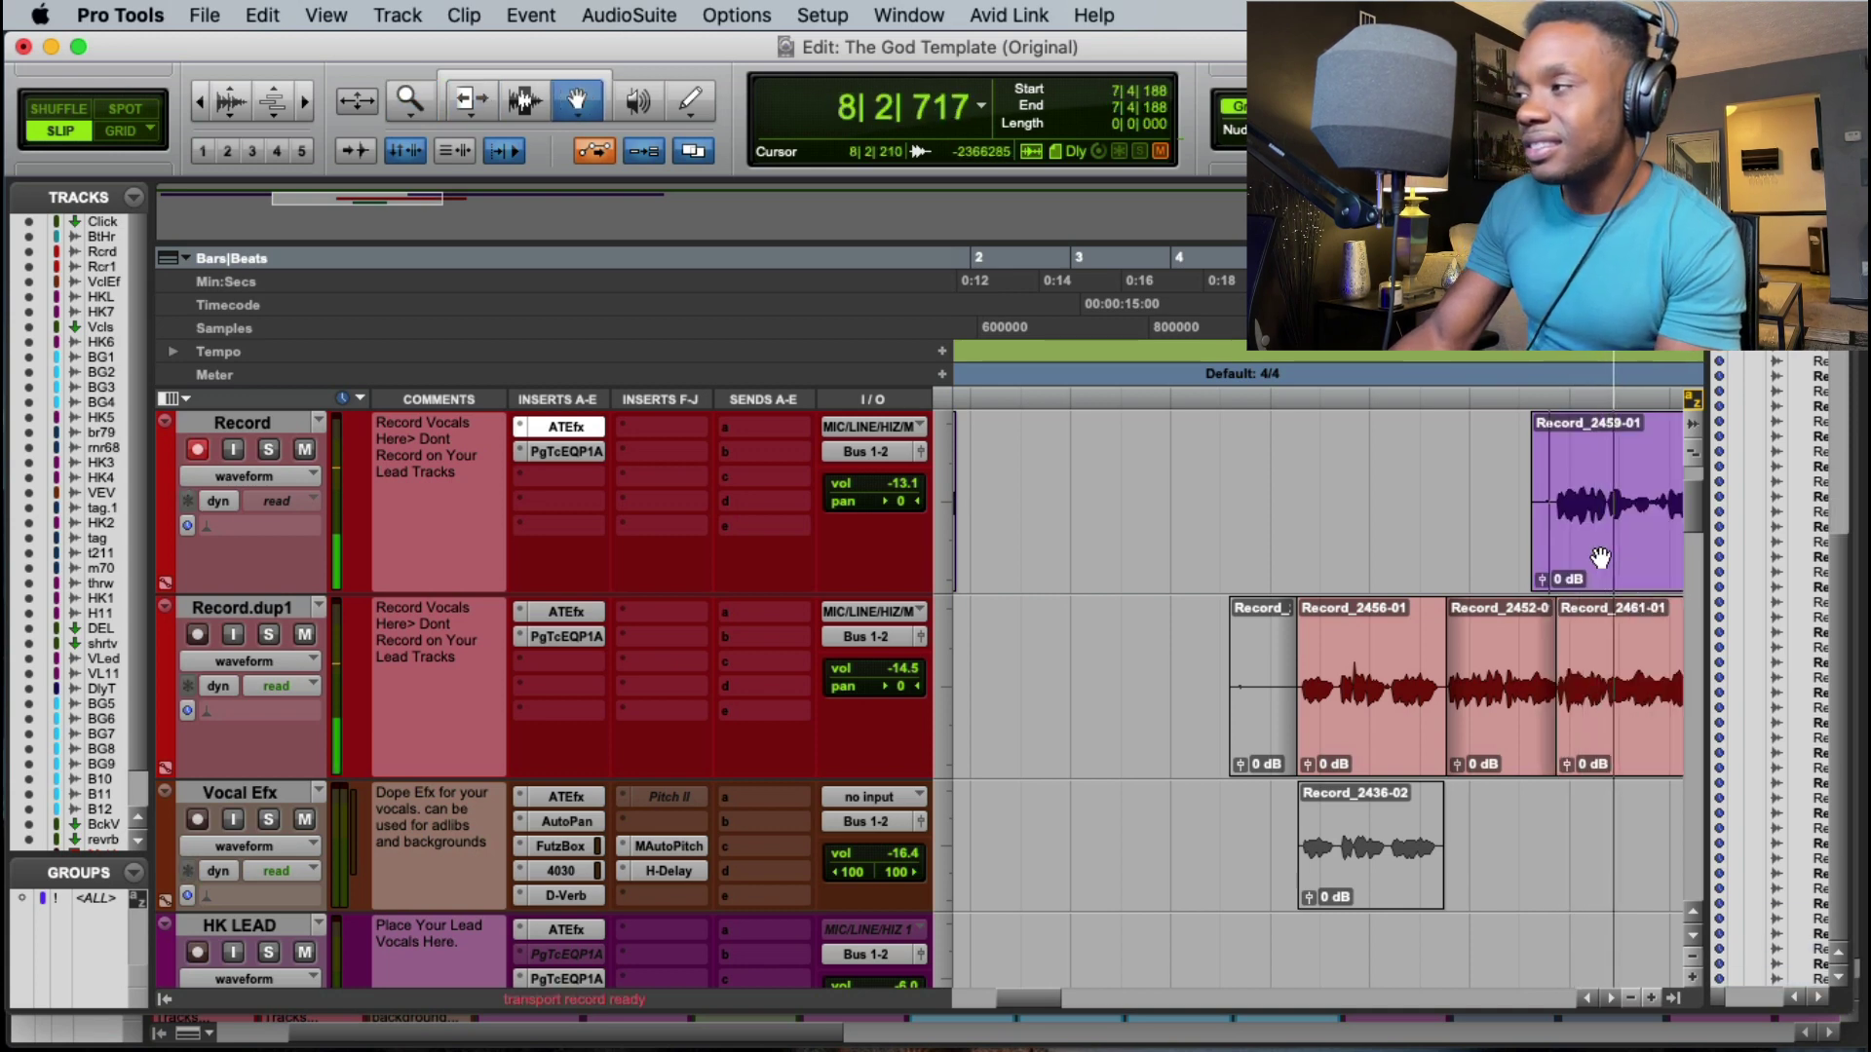
key(Delete)
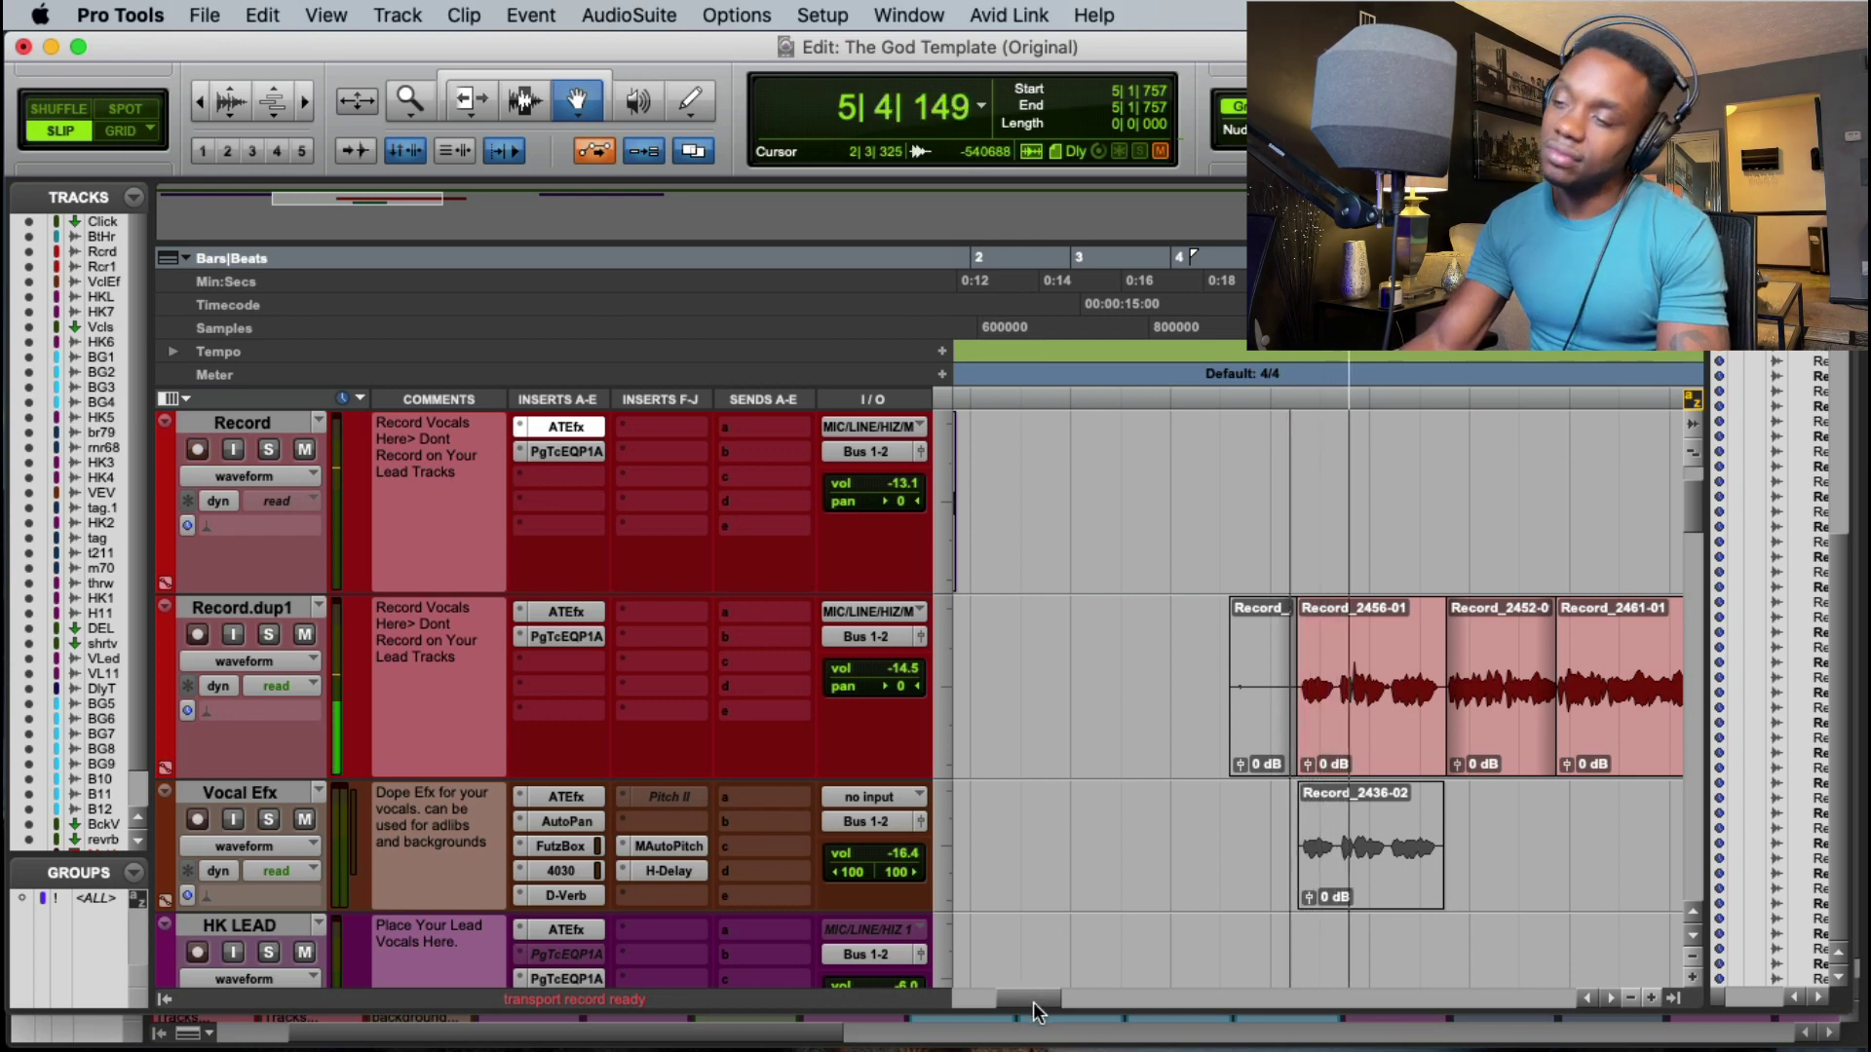
Step: Trim the end of Record_2461-01 on Record.dup1 back to 9|2|330, cutting off the stray sounds after the phrase
drag(1033, 1001, 1064, 1020)
key(Escape)
key(Escape)
key(Escape)
key(Escape)
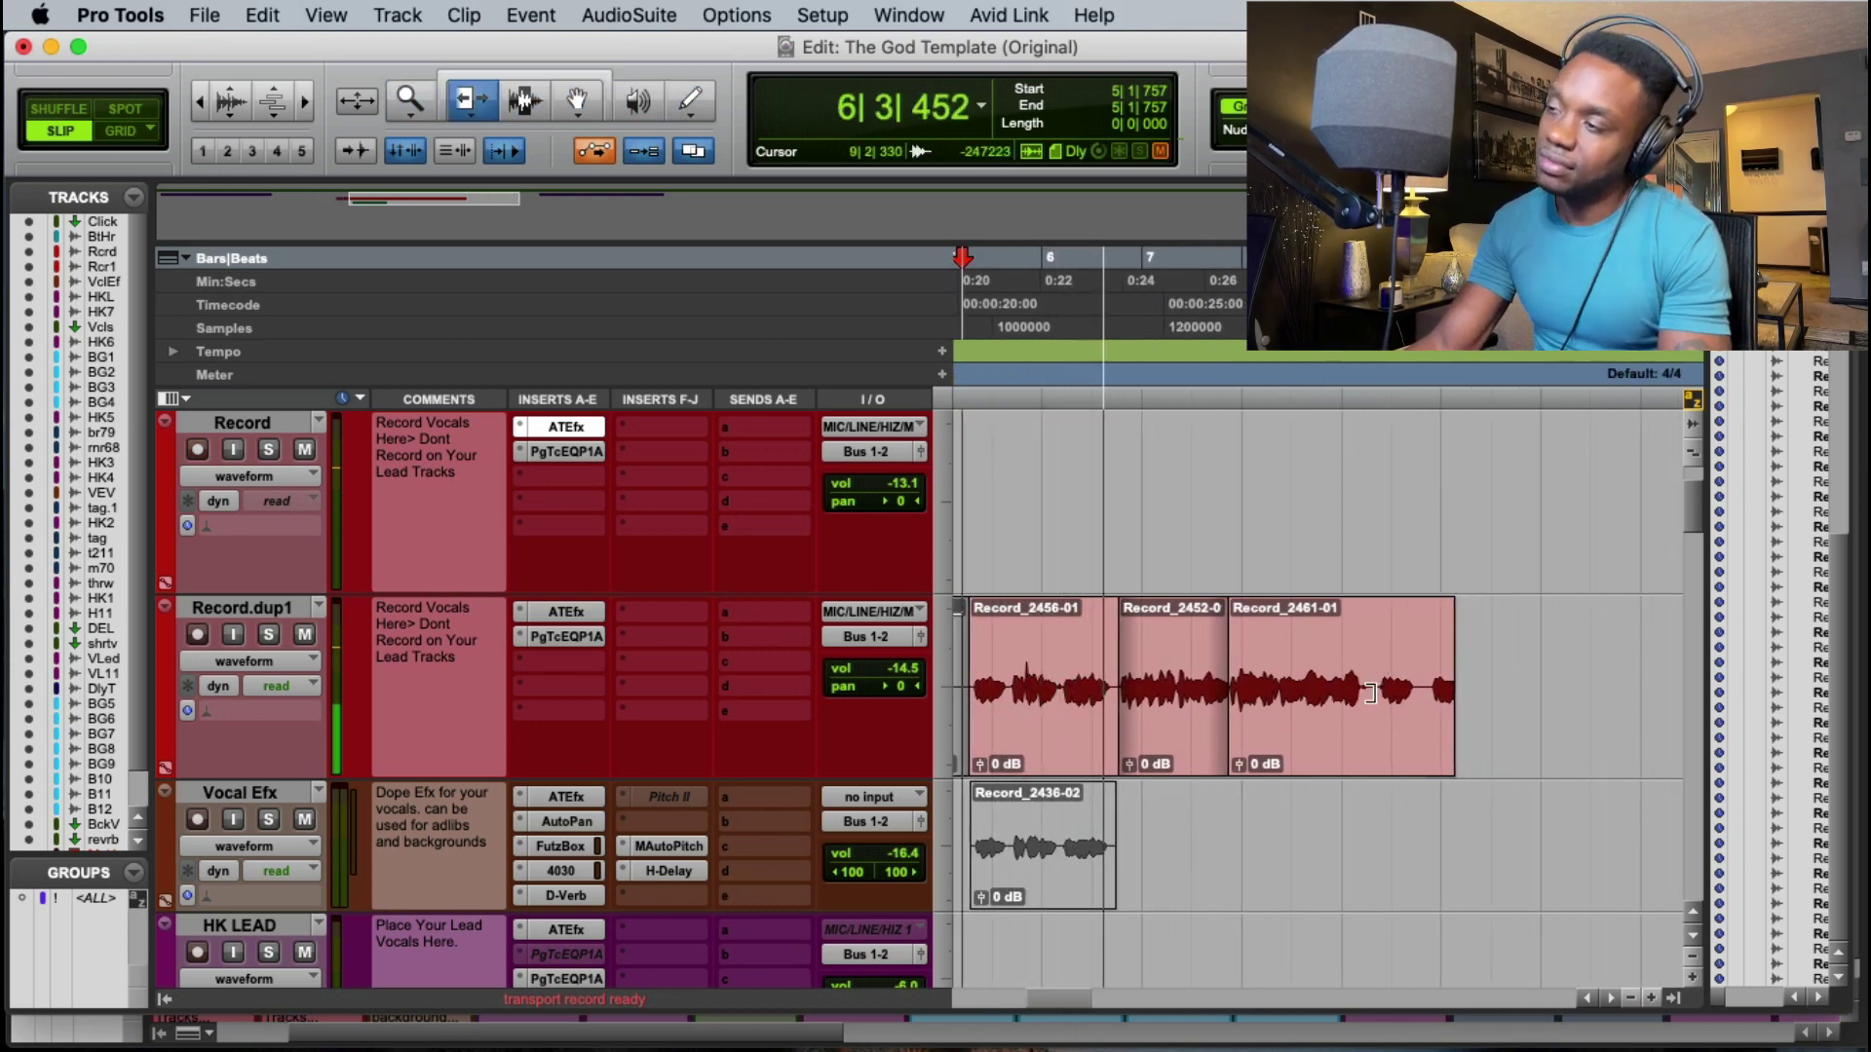
drag(1454, 692, 1369, 693)
key(Escape)
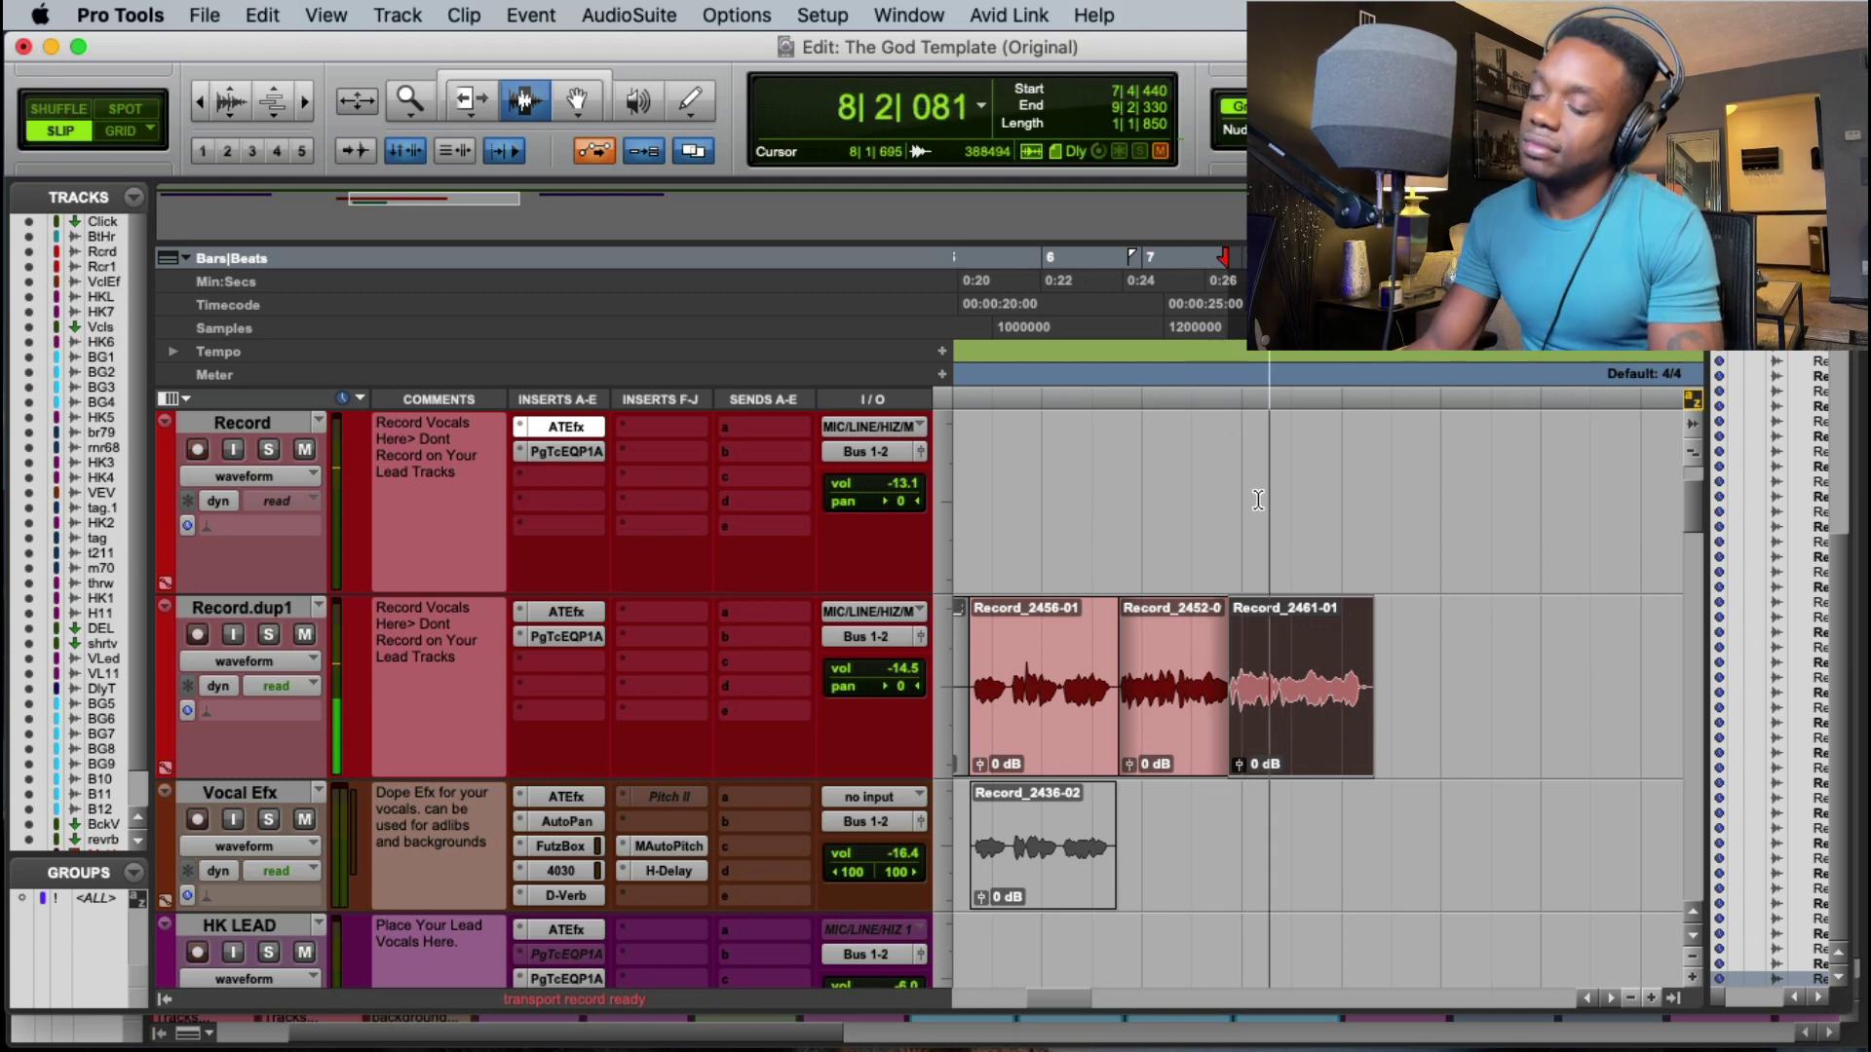
Step: Trim the start of Record_2461-01 on Record.dup1 to 7|4|572 at its join with Record_2452-01
key(super+bracketright)
key(Escape)
key(Escape)
key(Escape)
key(Escape)
key(Escape)
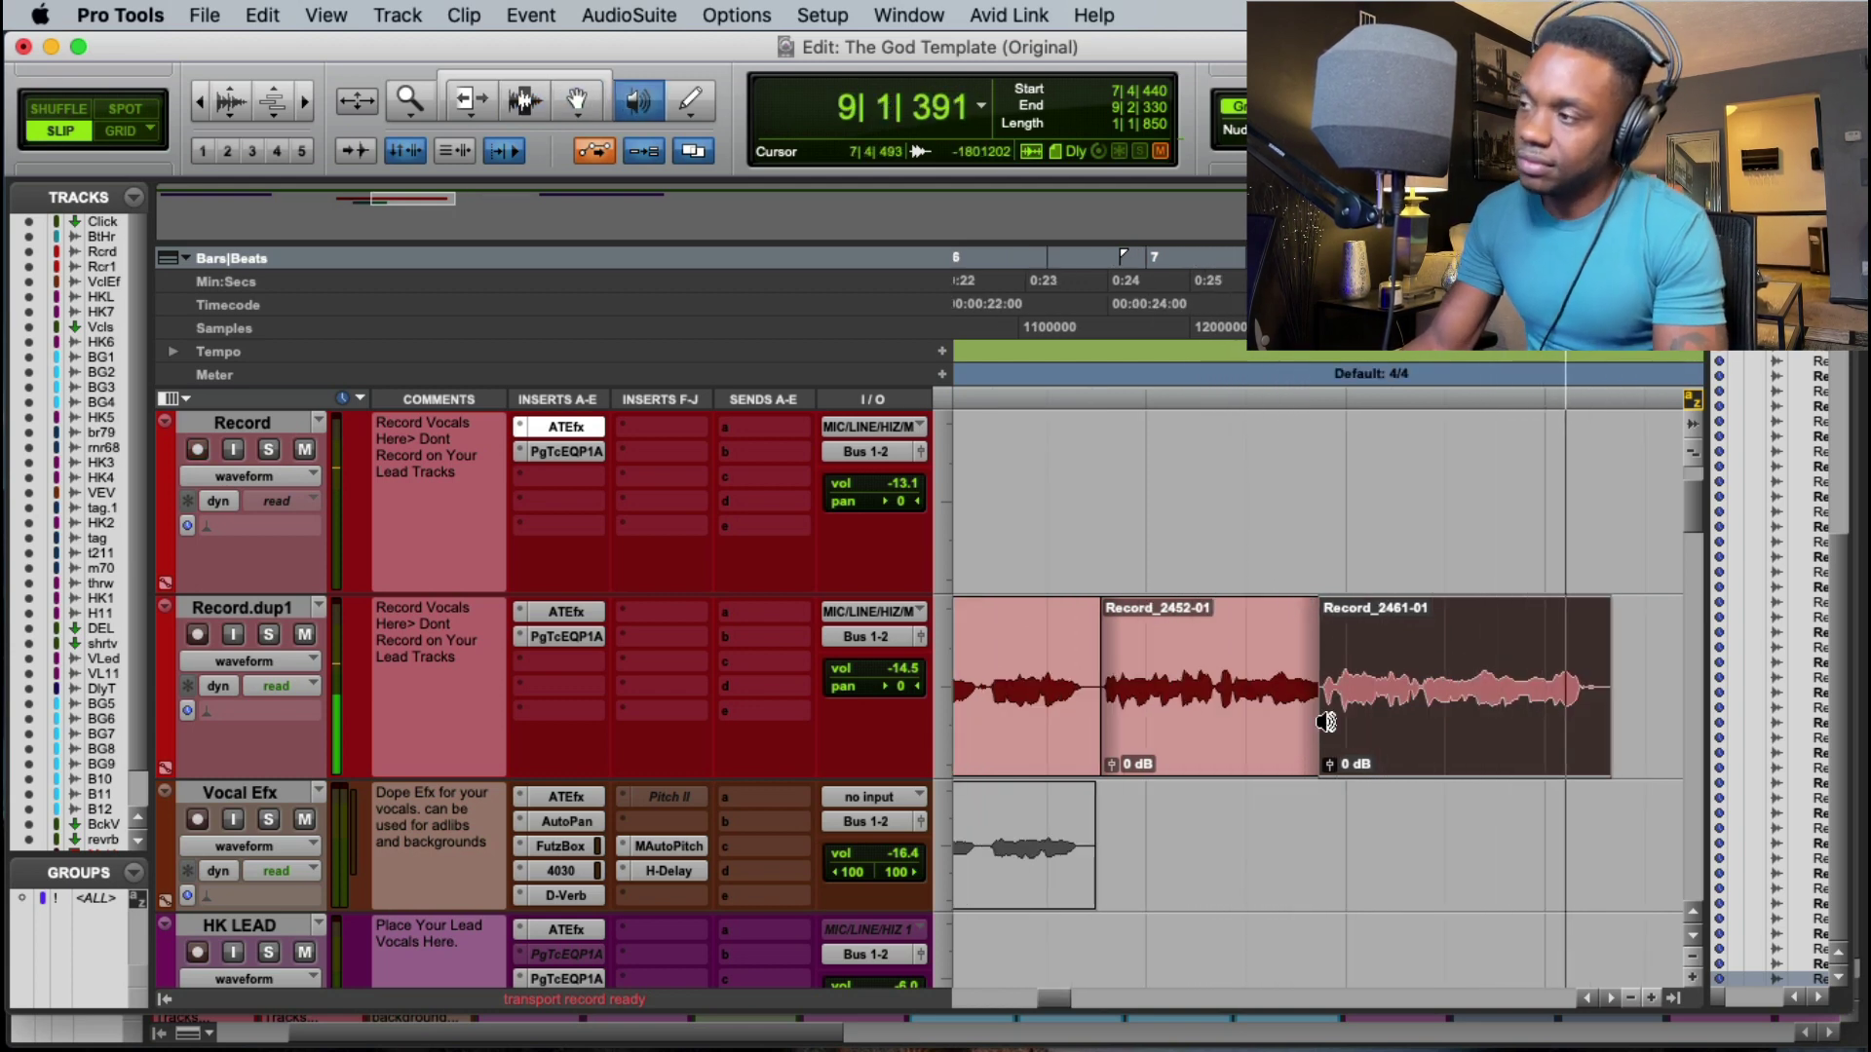
click(1329, 717)
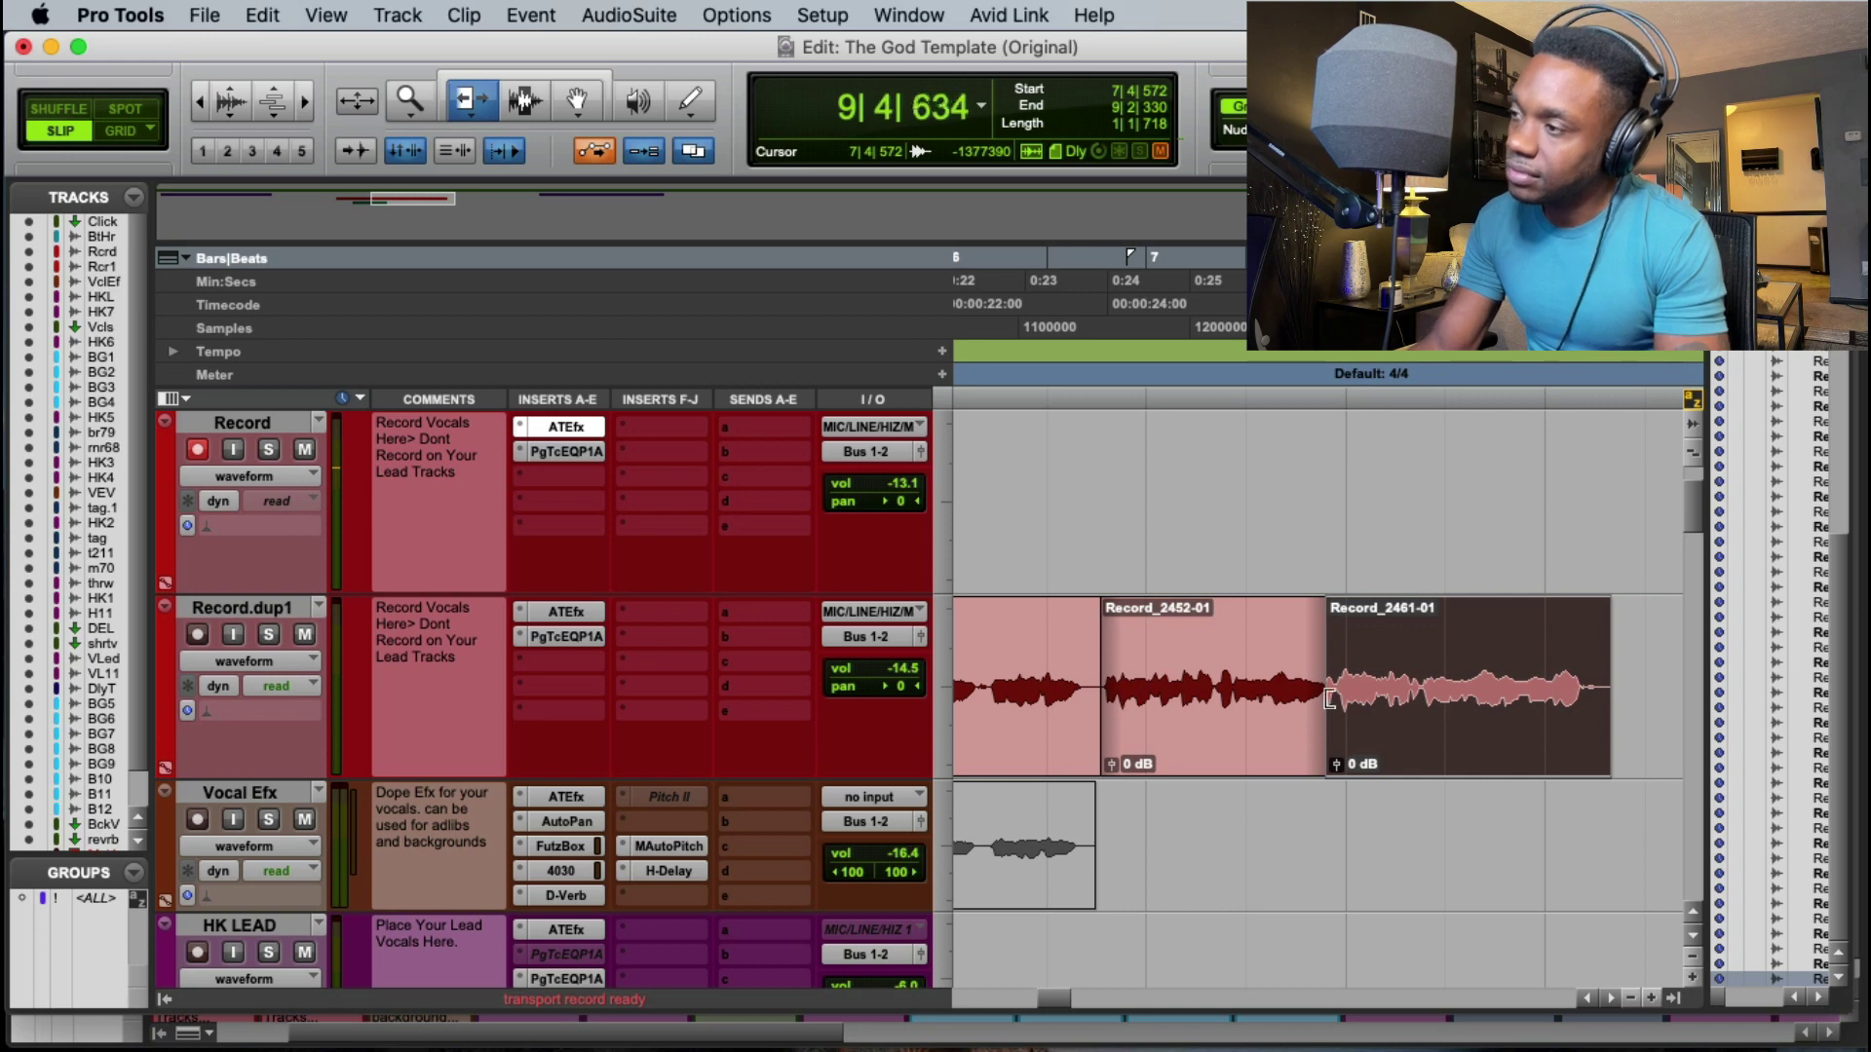
Step: Record four takes of the next phrase on the Record track from about 9|2, playing from 7|2|776, 8|3|887 and 8|3|860
click(1236, 329)
key(space)
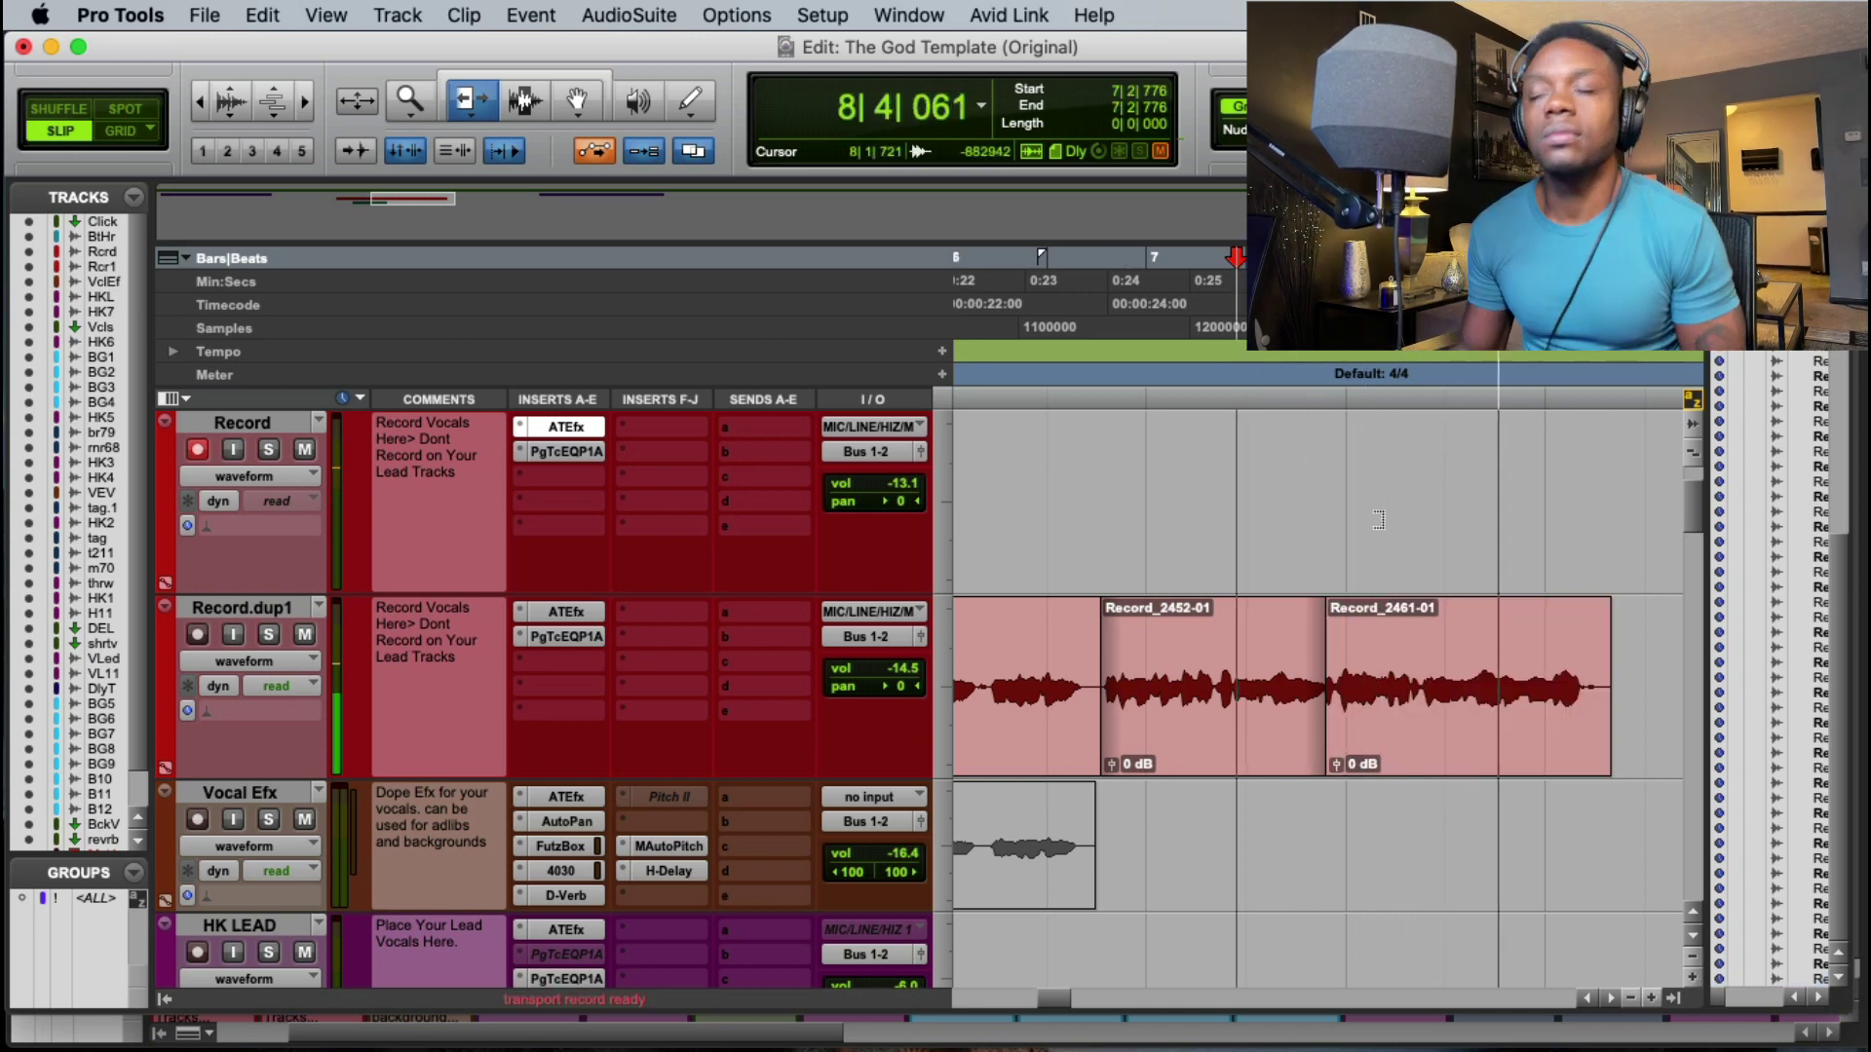
key(super+space)
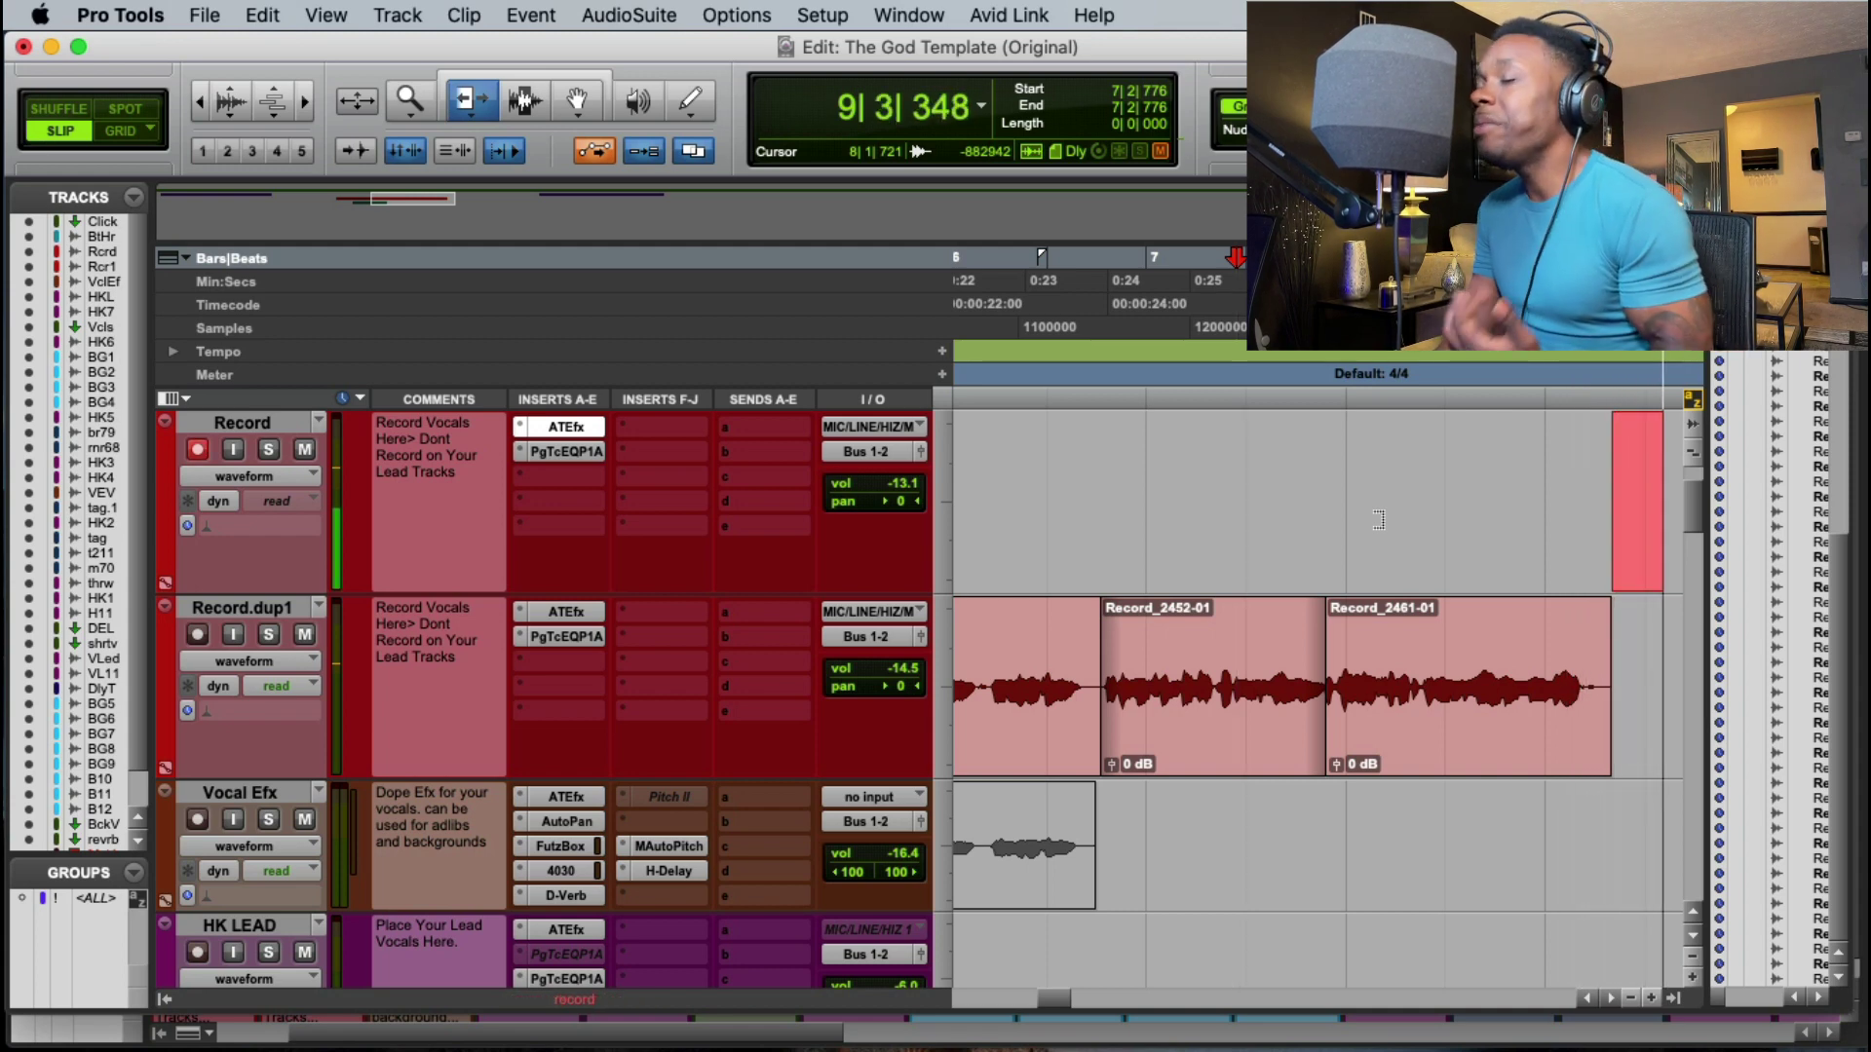
key(space)
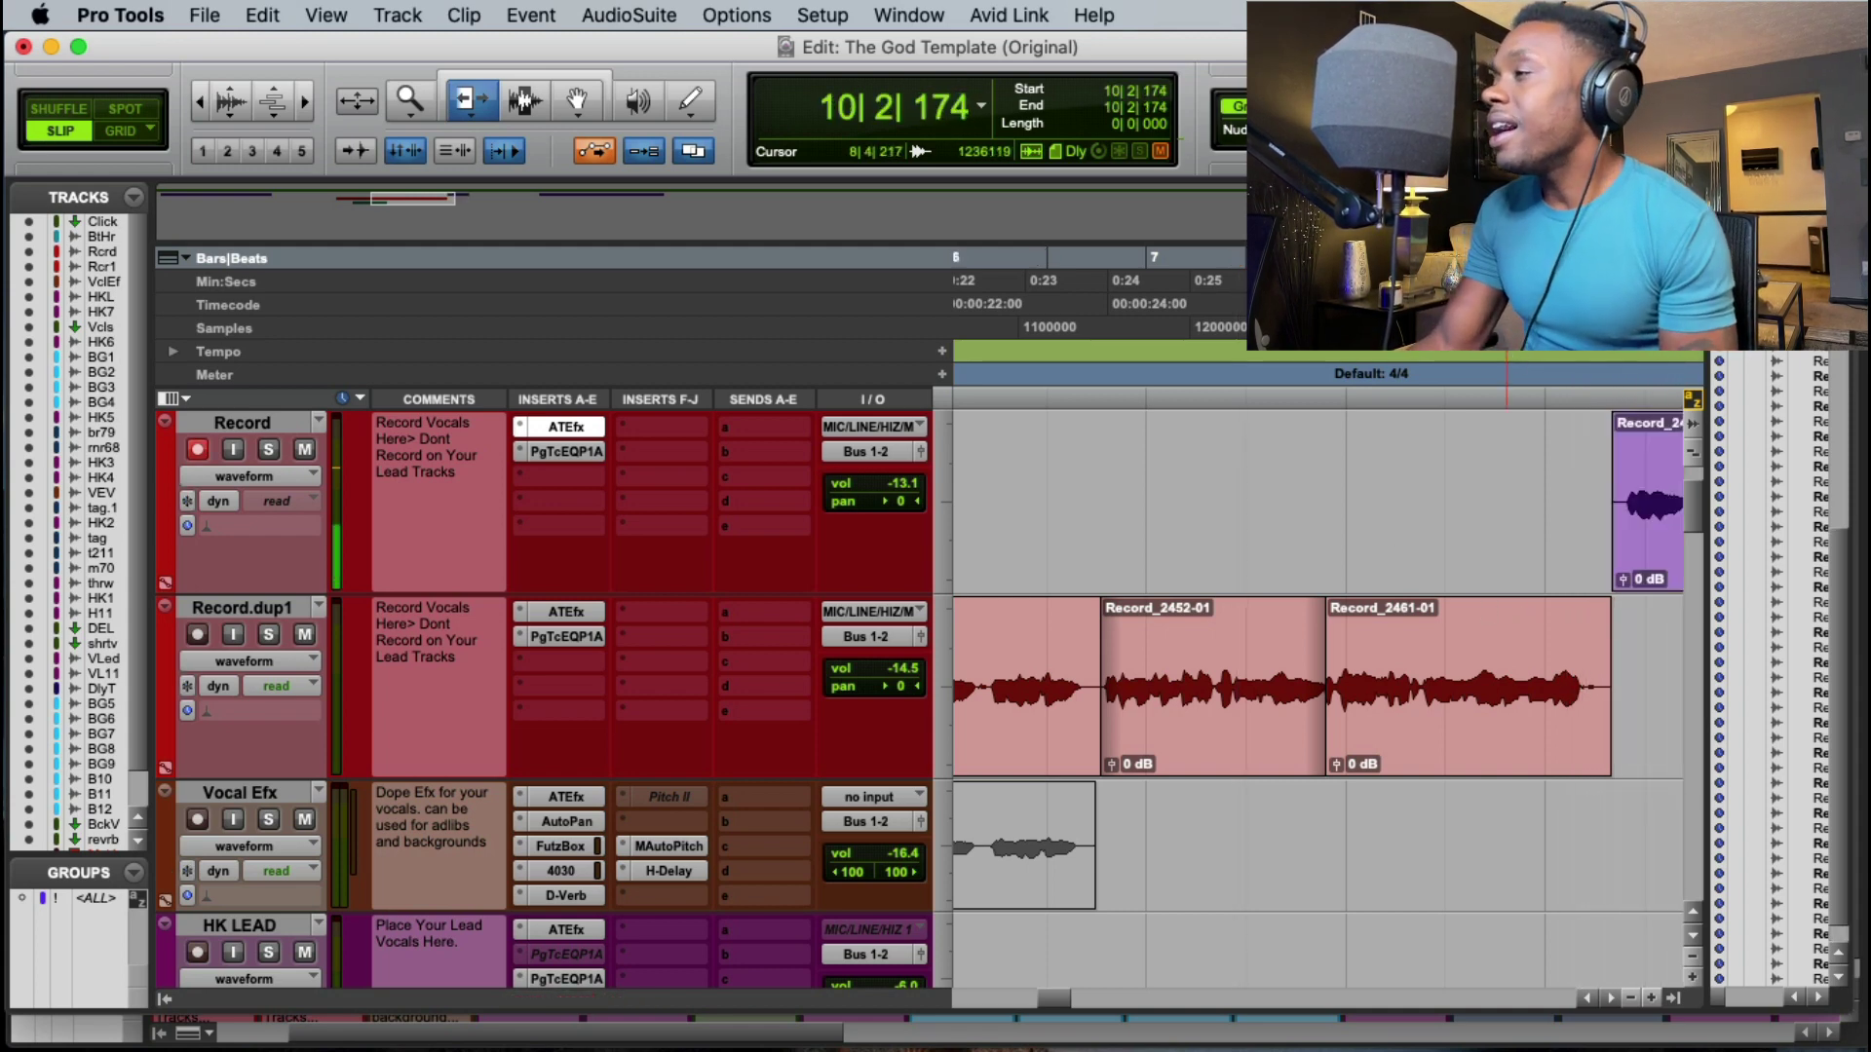
key(space)
key(super+space)
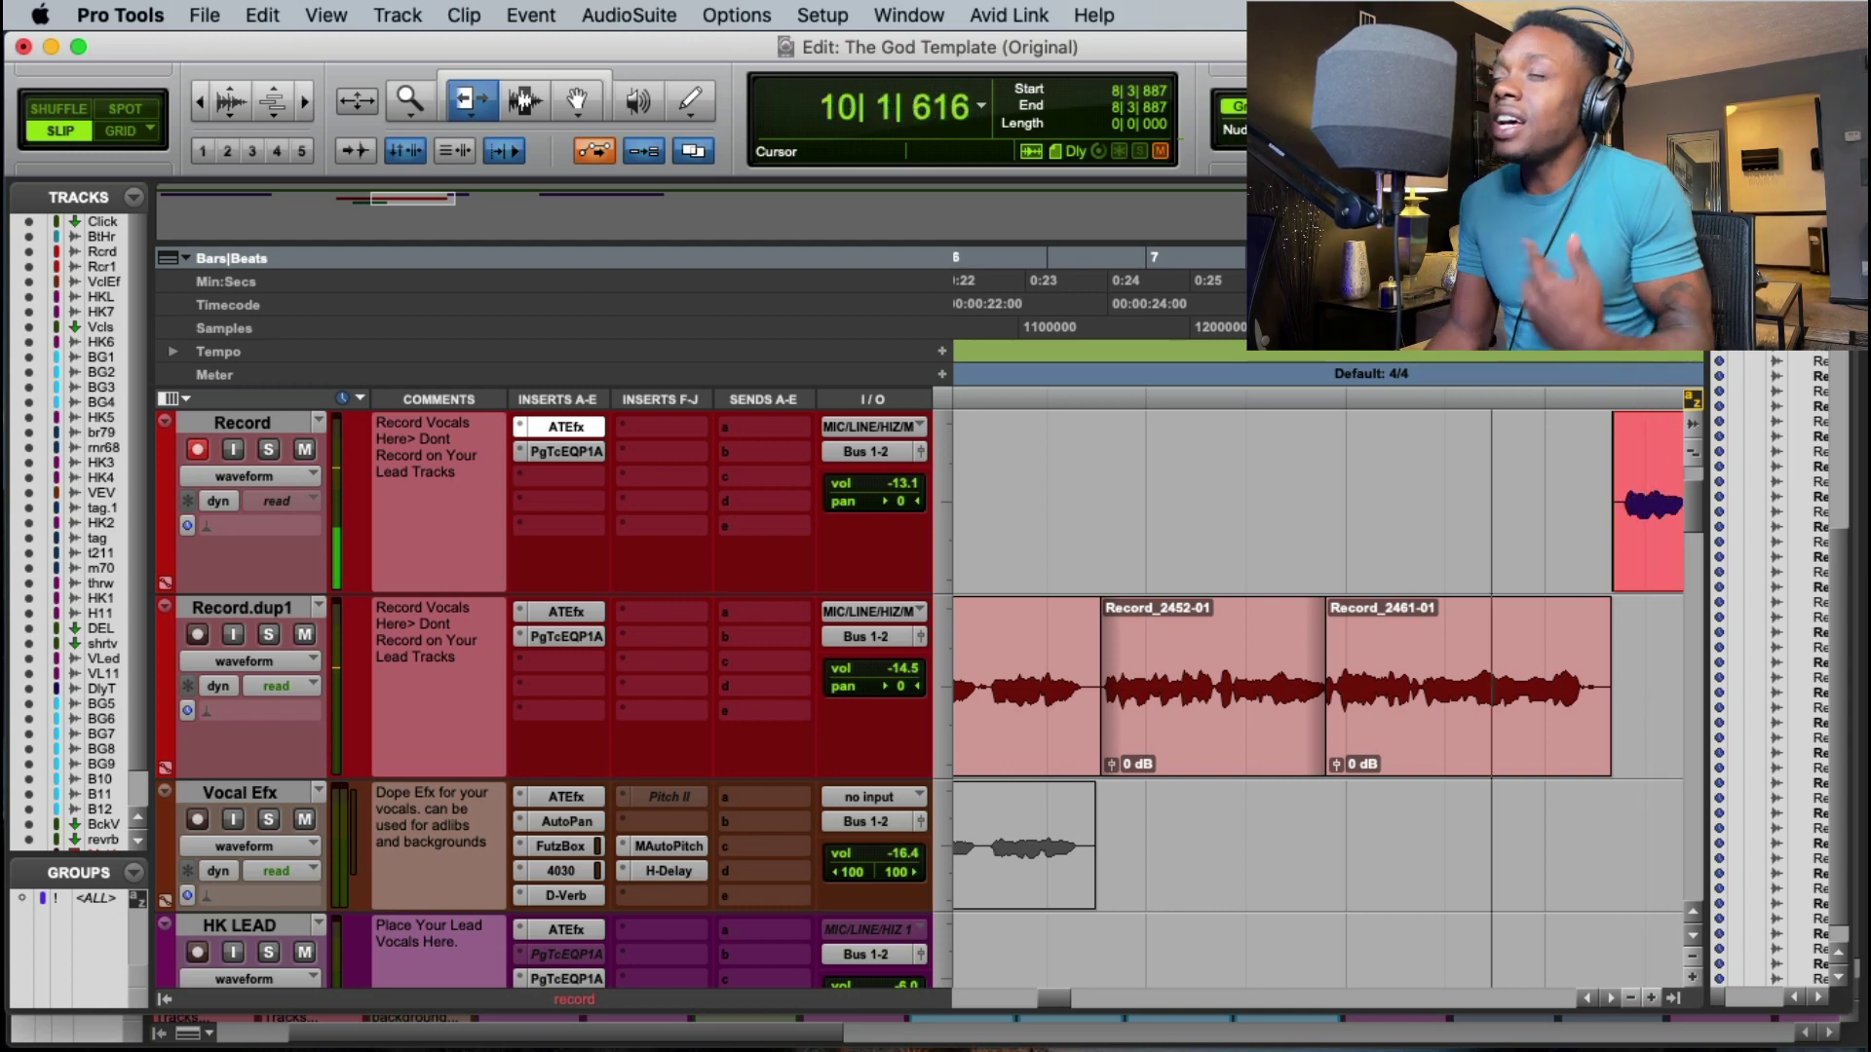
key(space)
key(space)
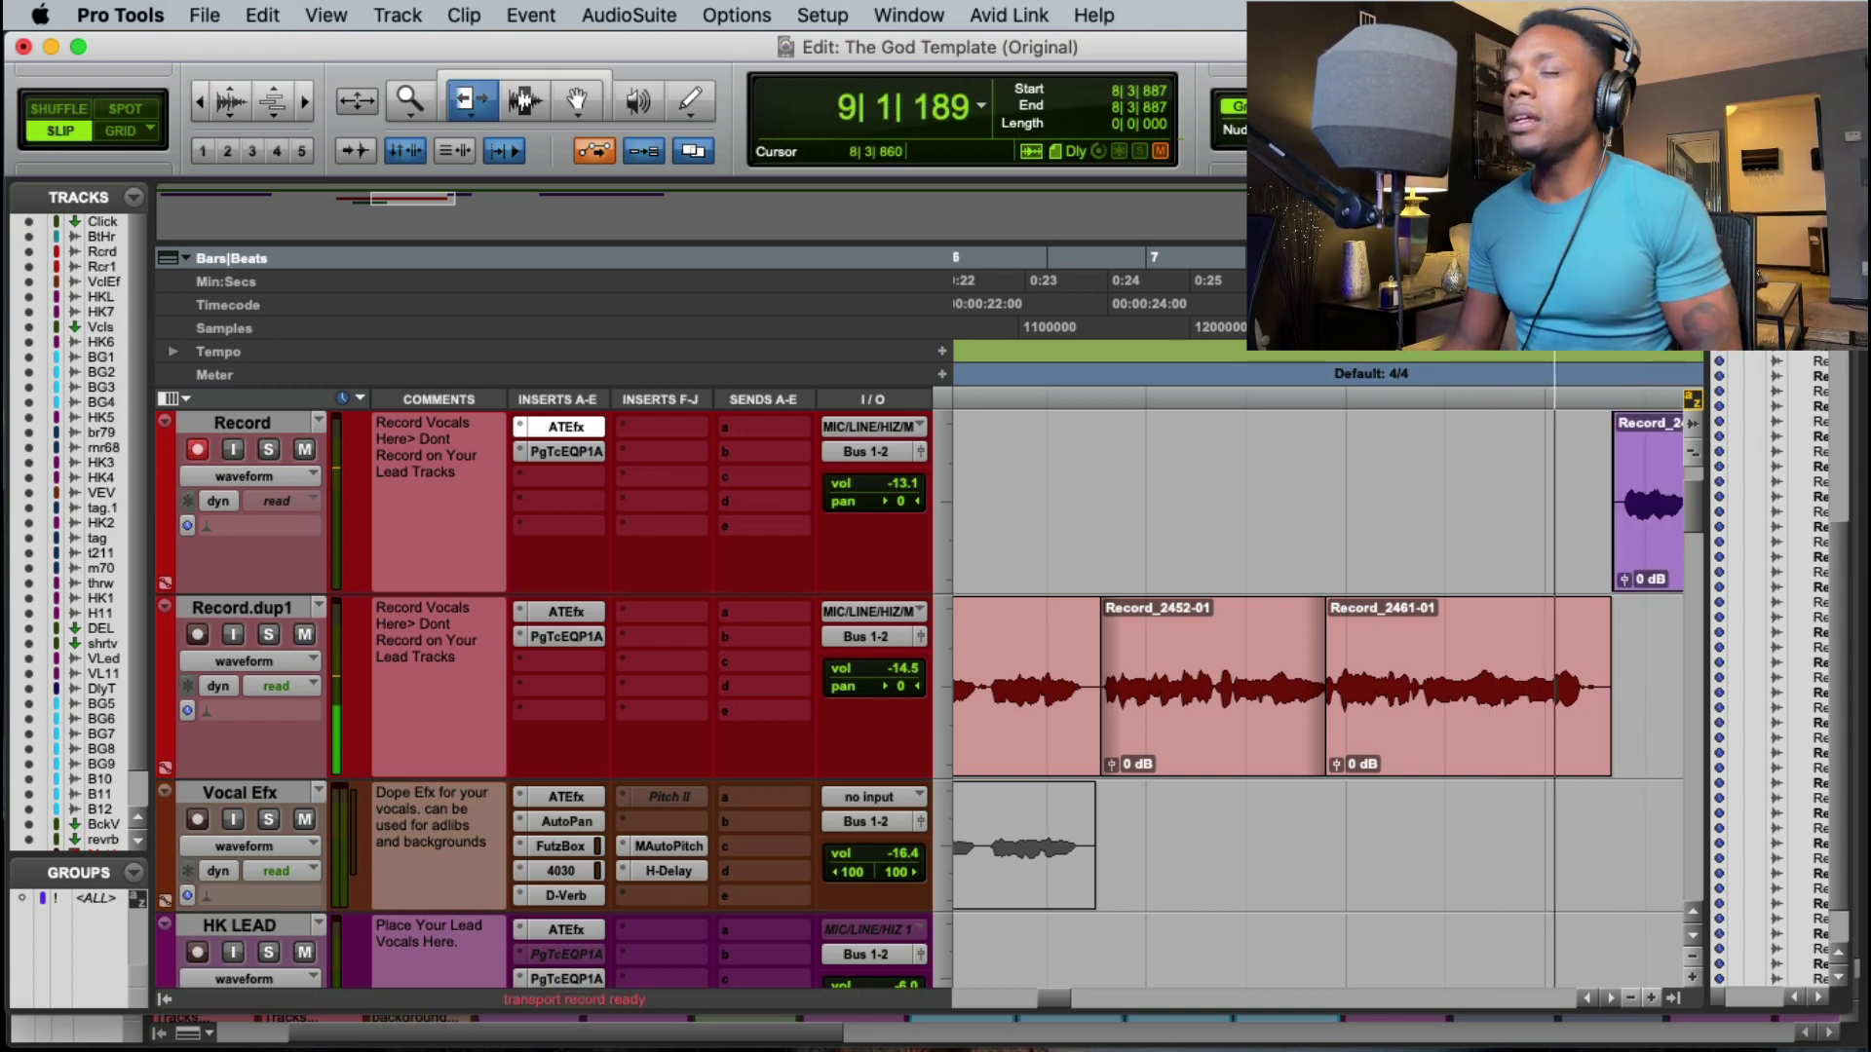
key(super+space)
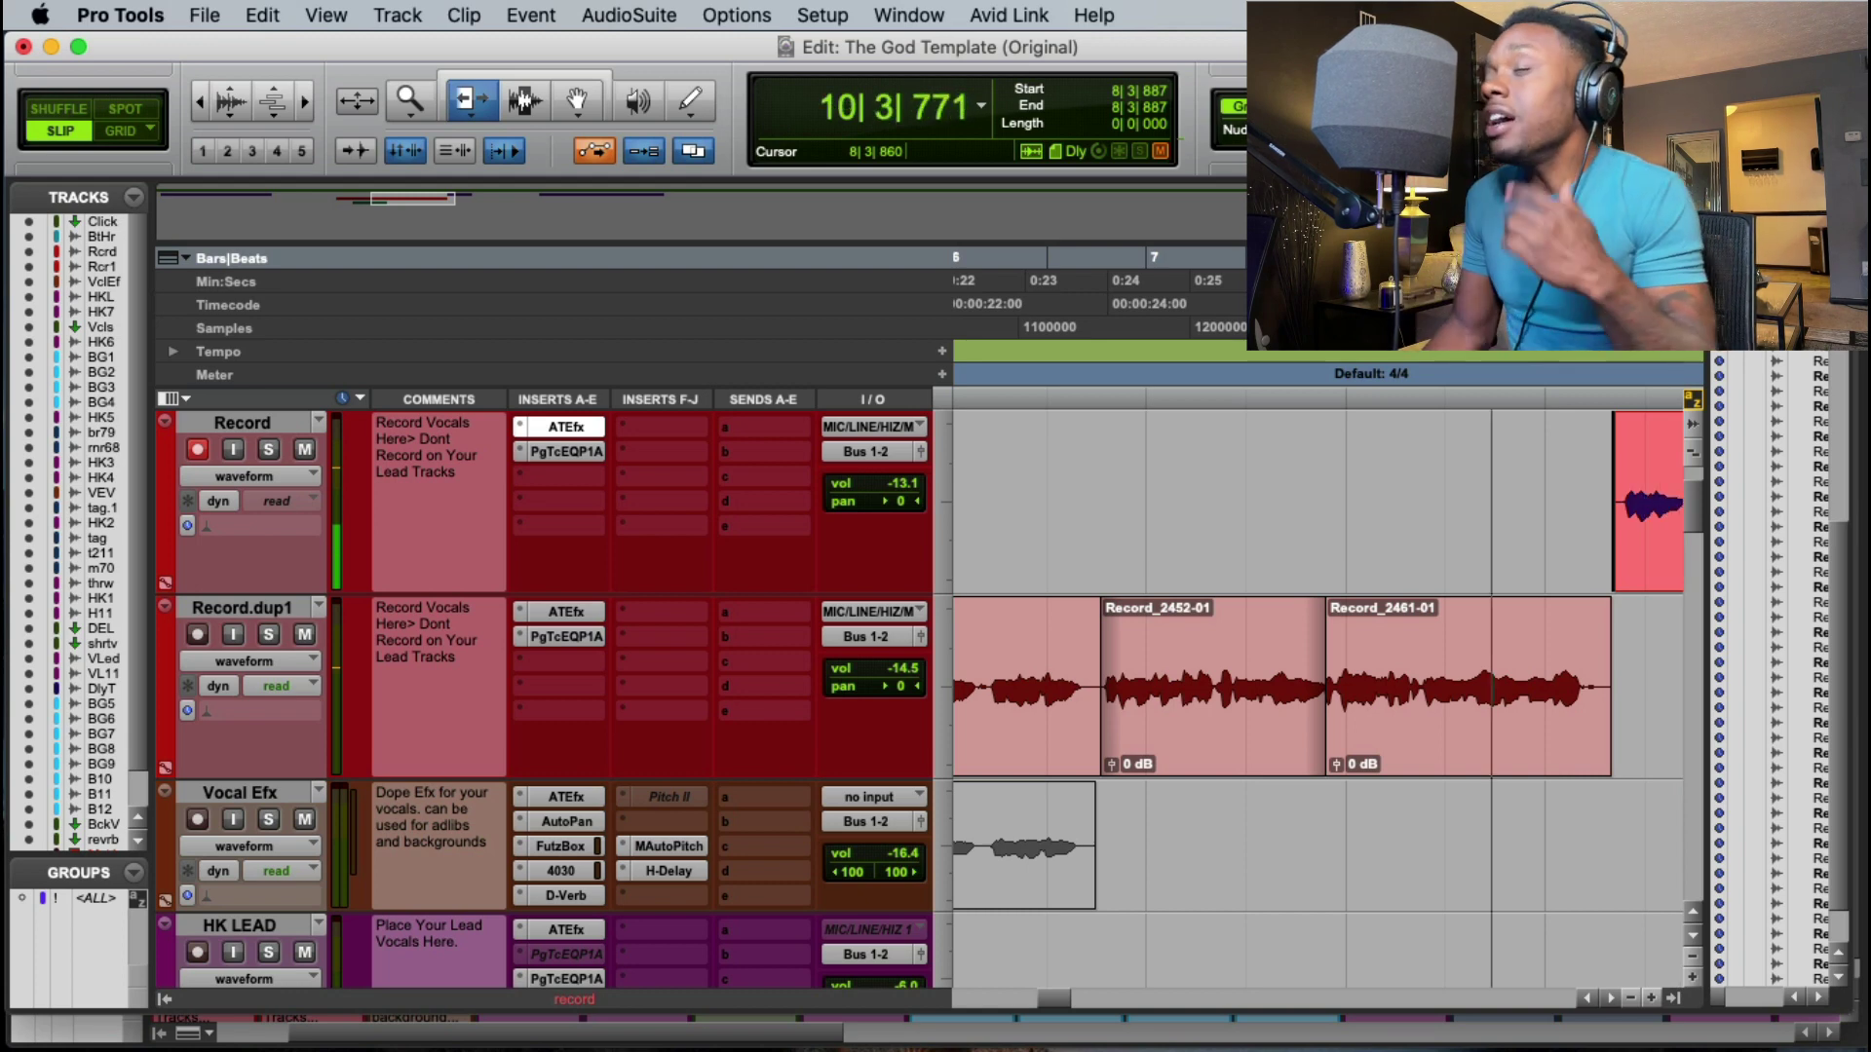
key(space)
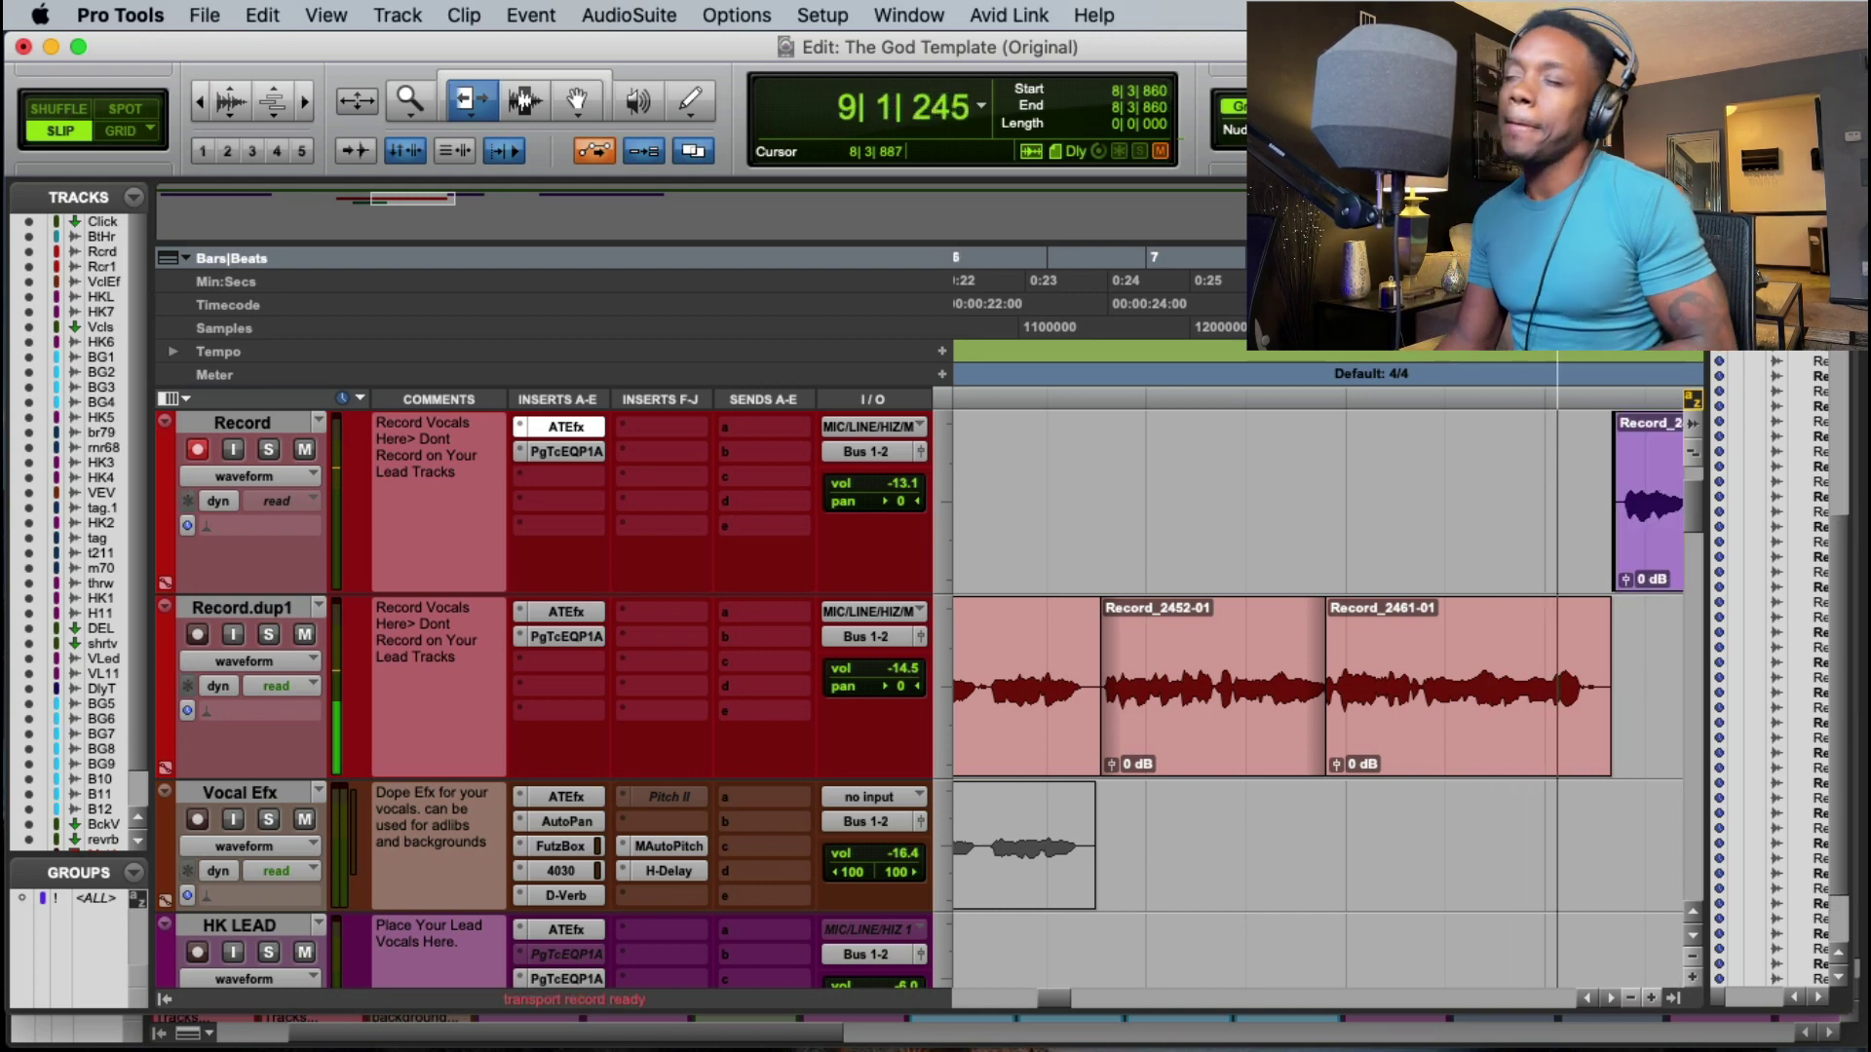
key(super+space)
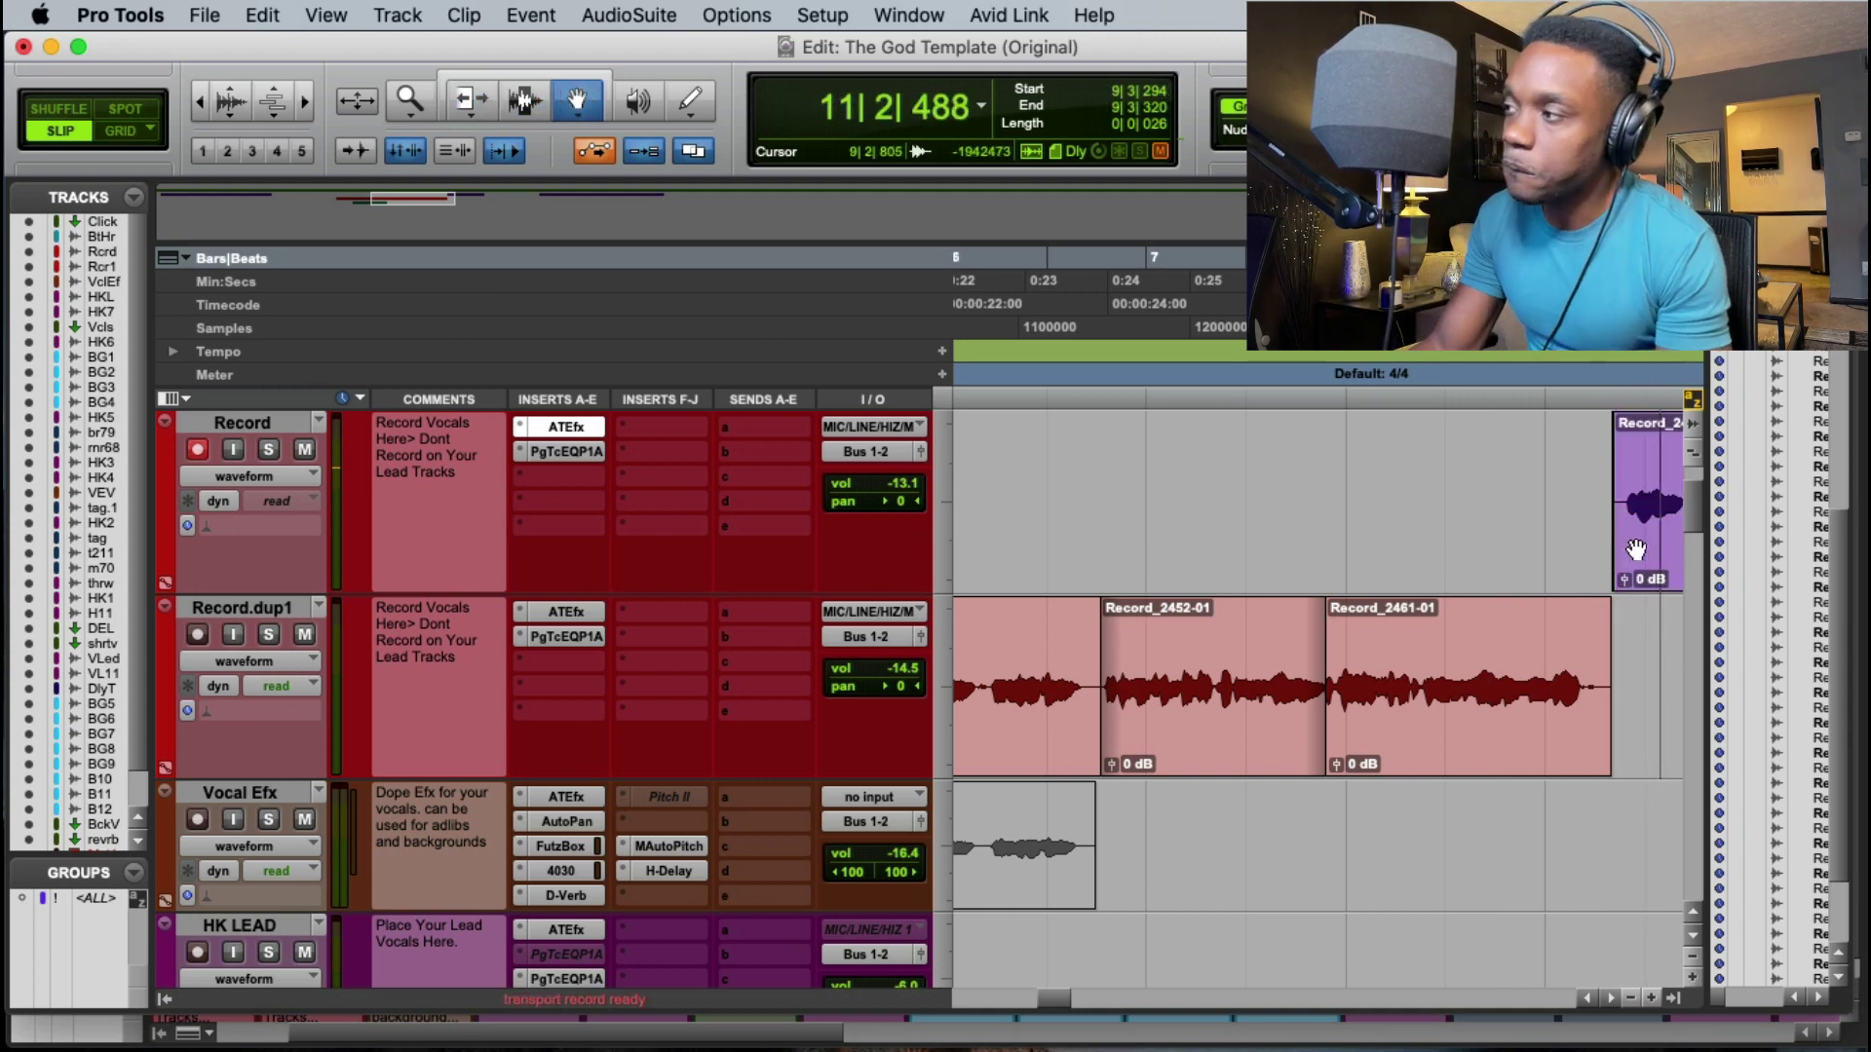
Step: Move the newest take at about 9|2 from the Record track down to Record.dup1, right after Record_2461-01, and play it back
drag(1637, 552, 1639, 720)
click(1586, 499)
key(space)
Step: Delete the remaining unused takes from about 9|2 on the Record track
click(1617, 508)
key(Delete)
click(1619, 508)
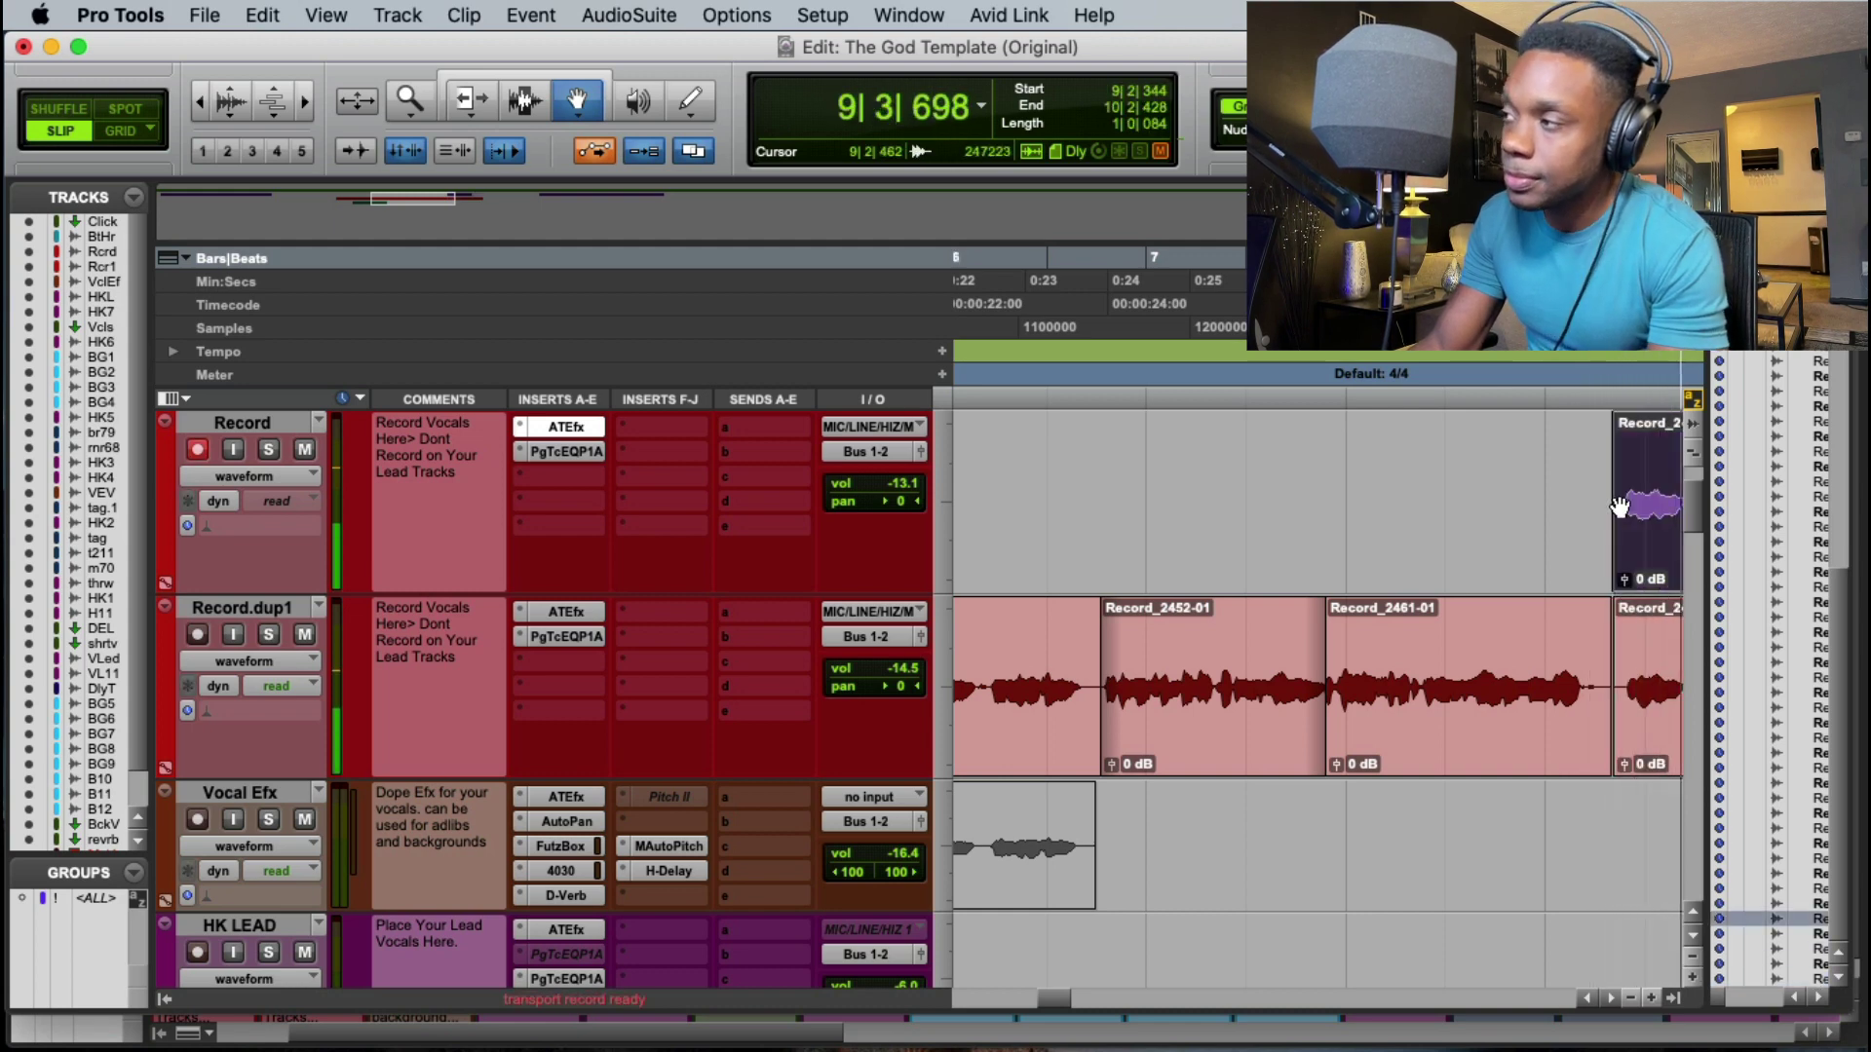
key(Delete)
click(1620, 508)
key(Delete)
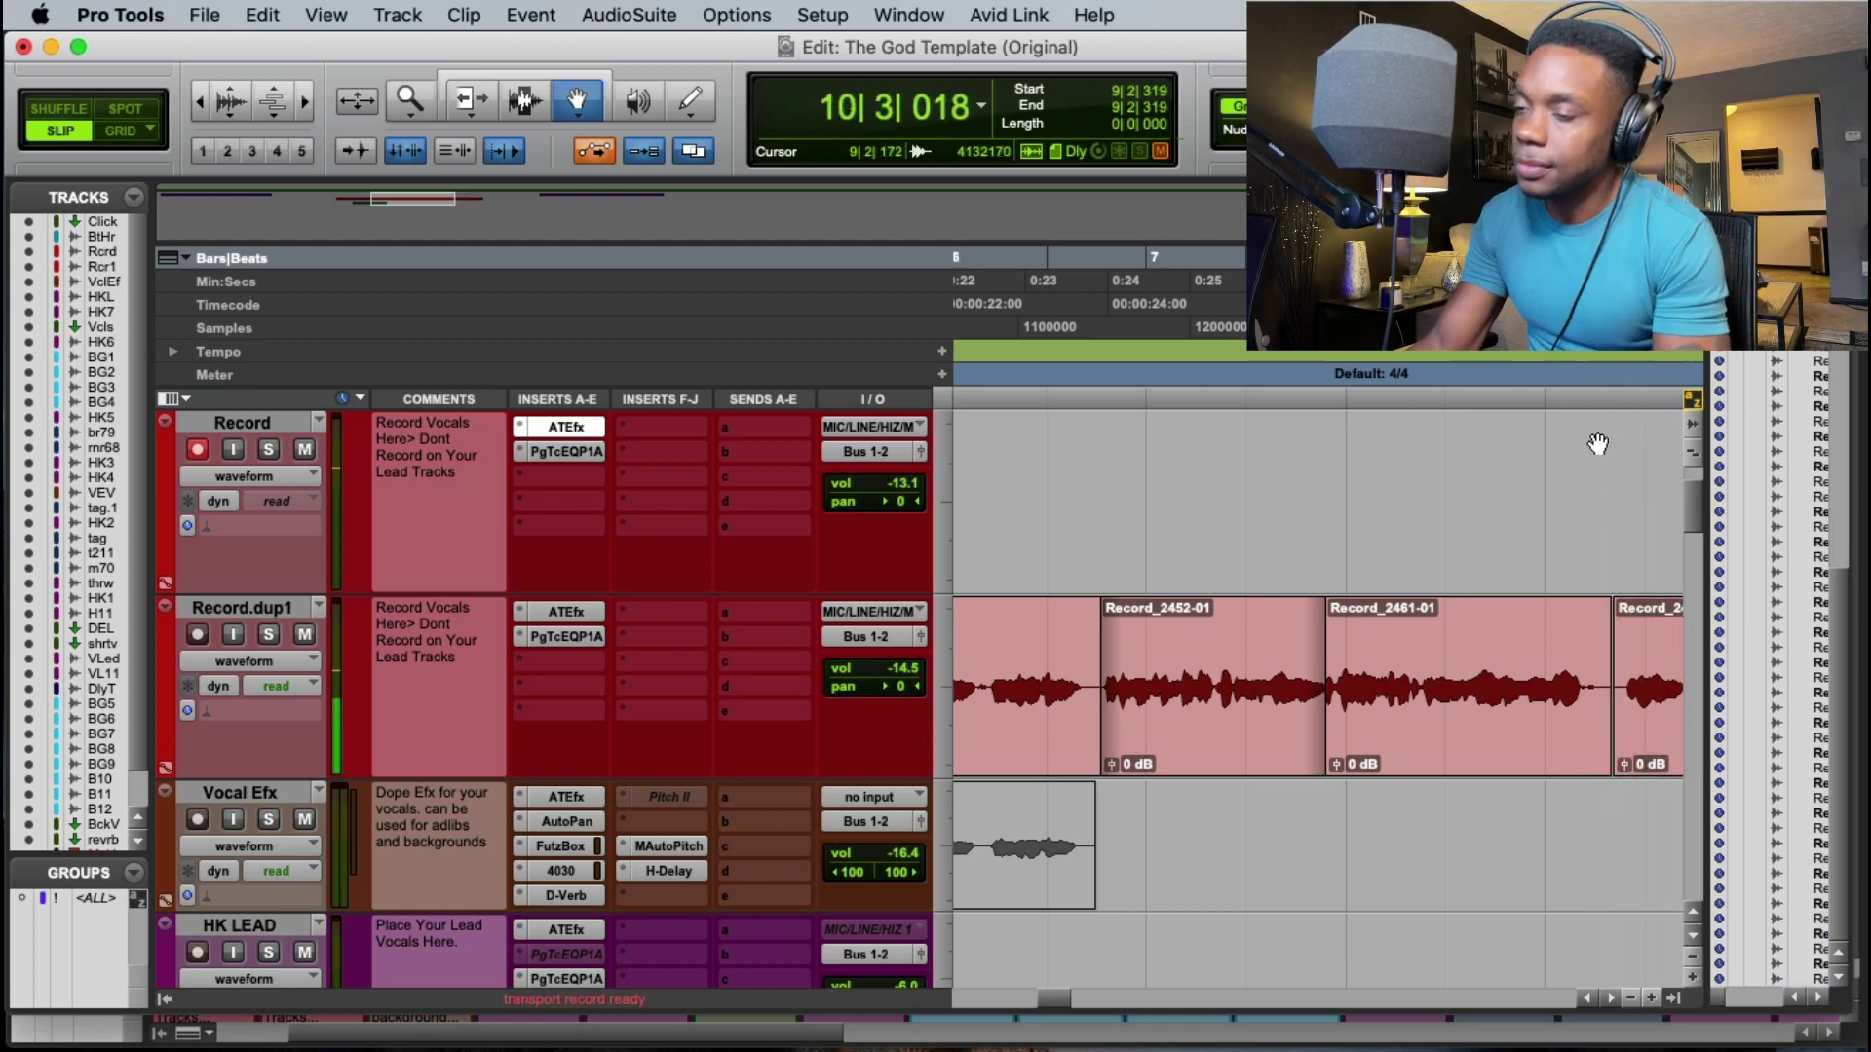
Step: Record two takes of the following phrase on the Record track from late bar 10, playing from 9|2|145 and 9|1|472
drag(1043, 996, 1066, 1002)
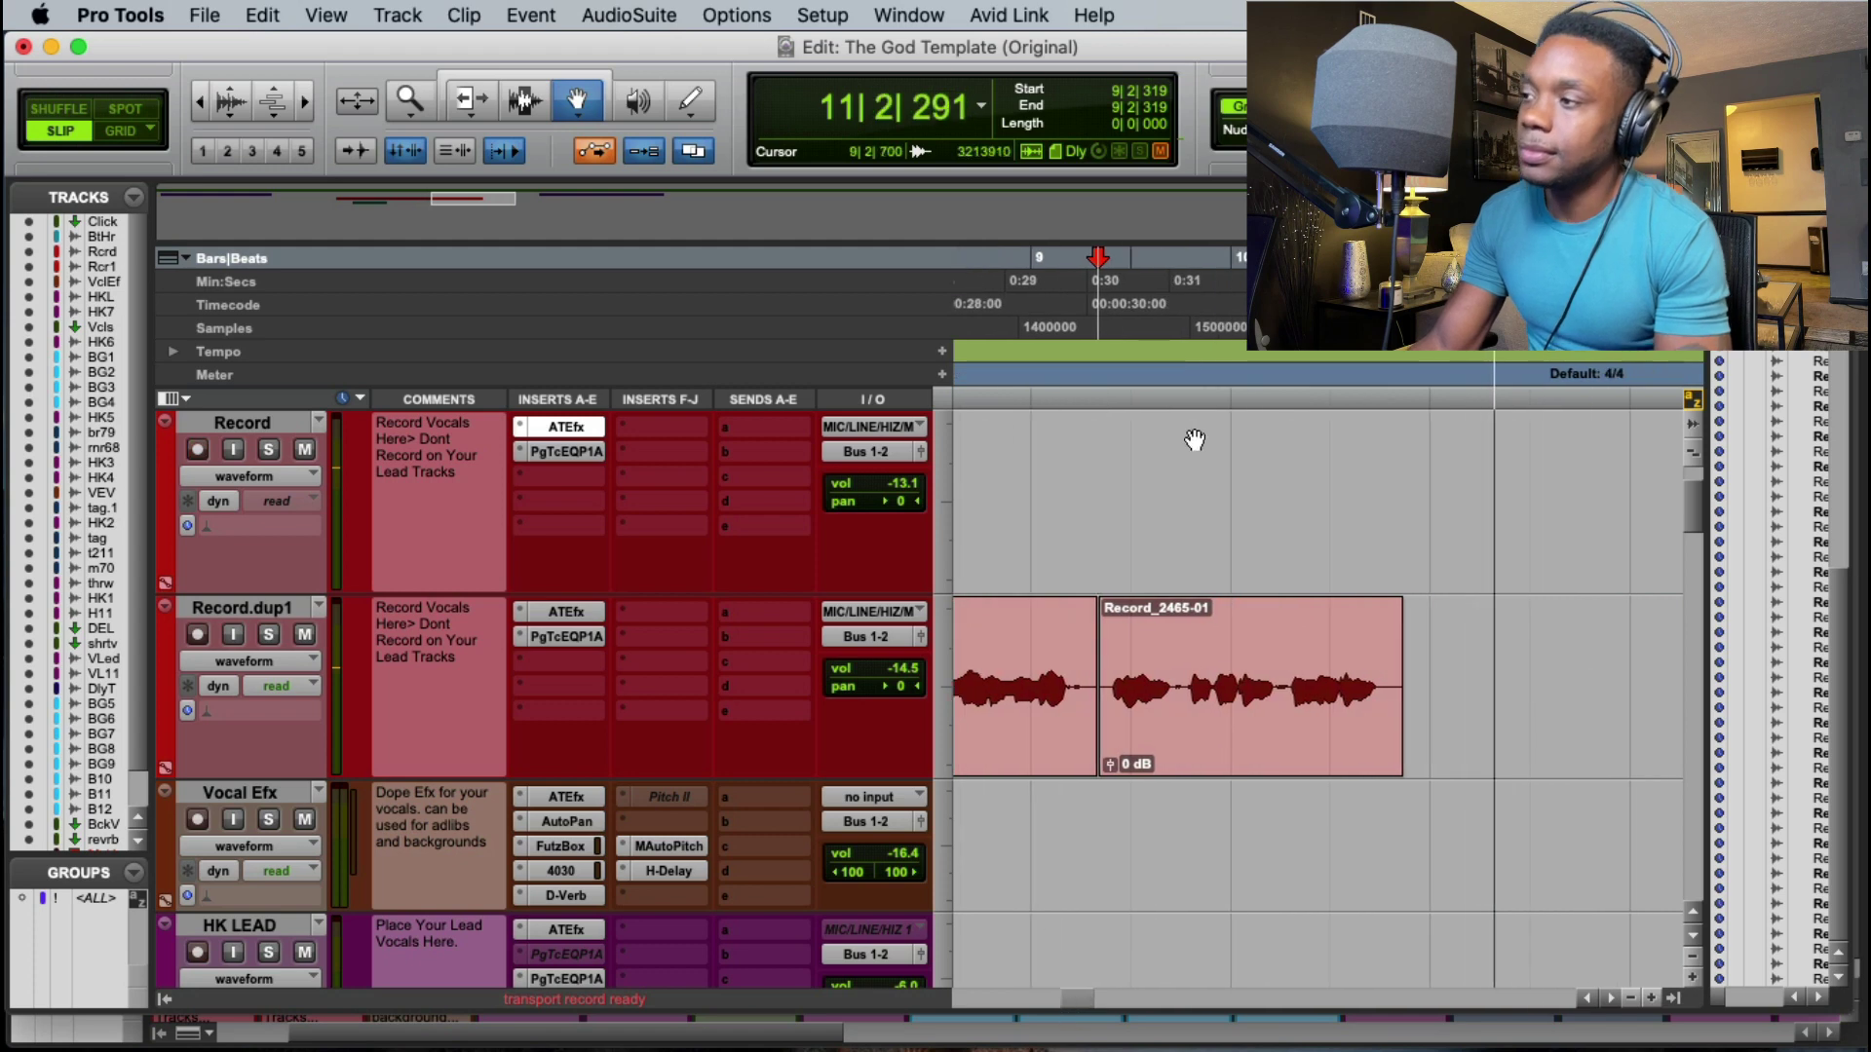
click(1088, 306)
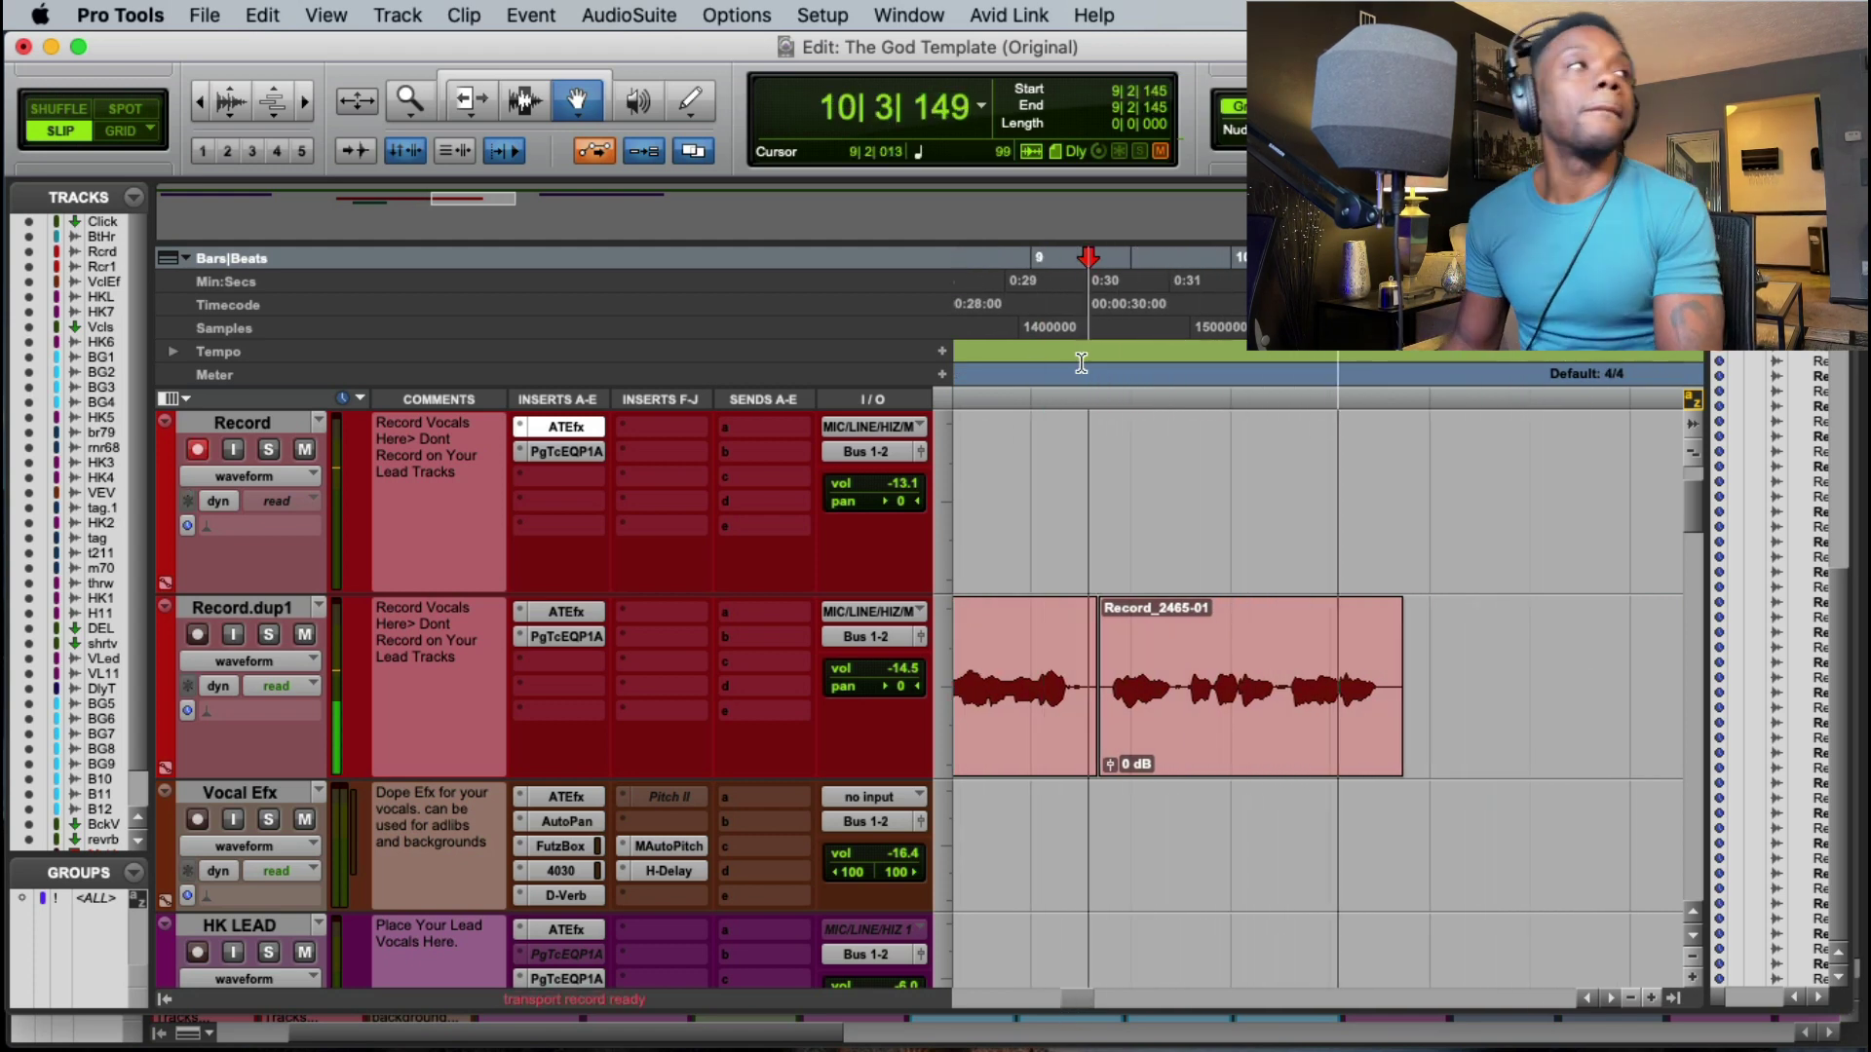
key(super+space)
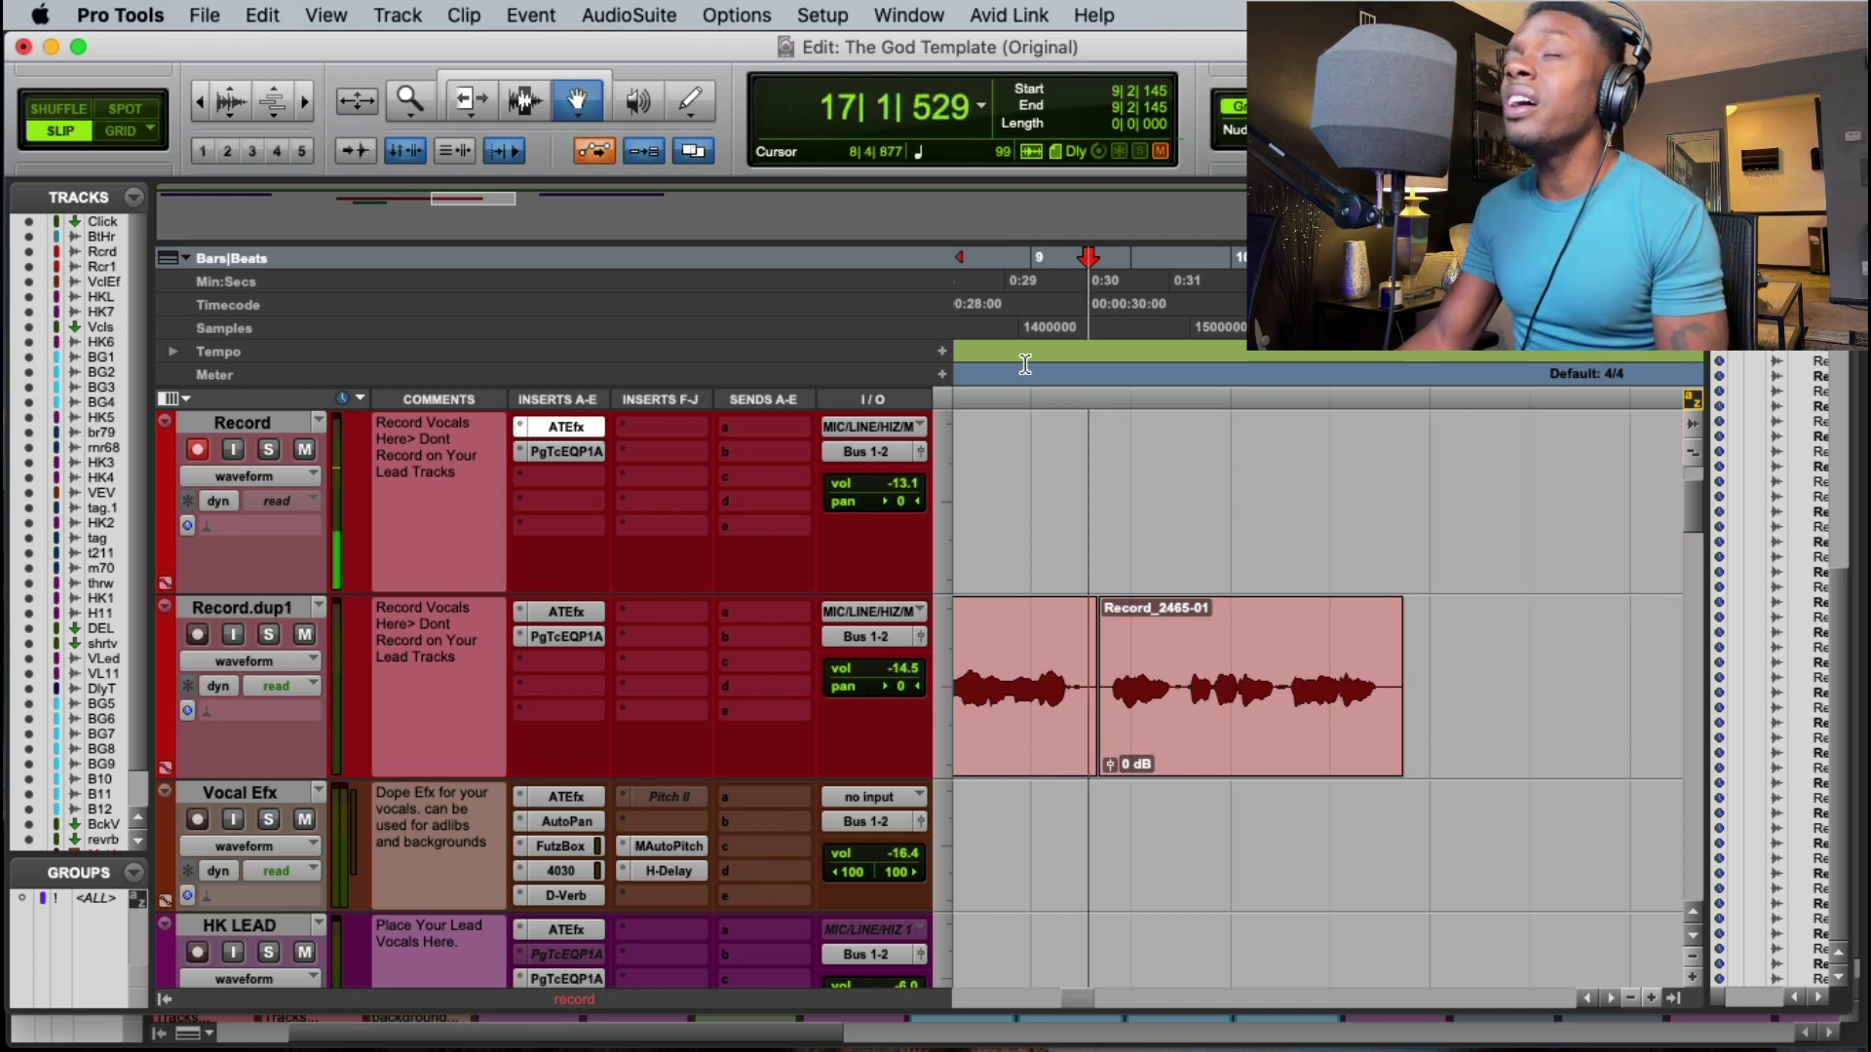
key(space)
key(space)
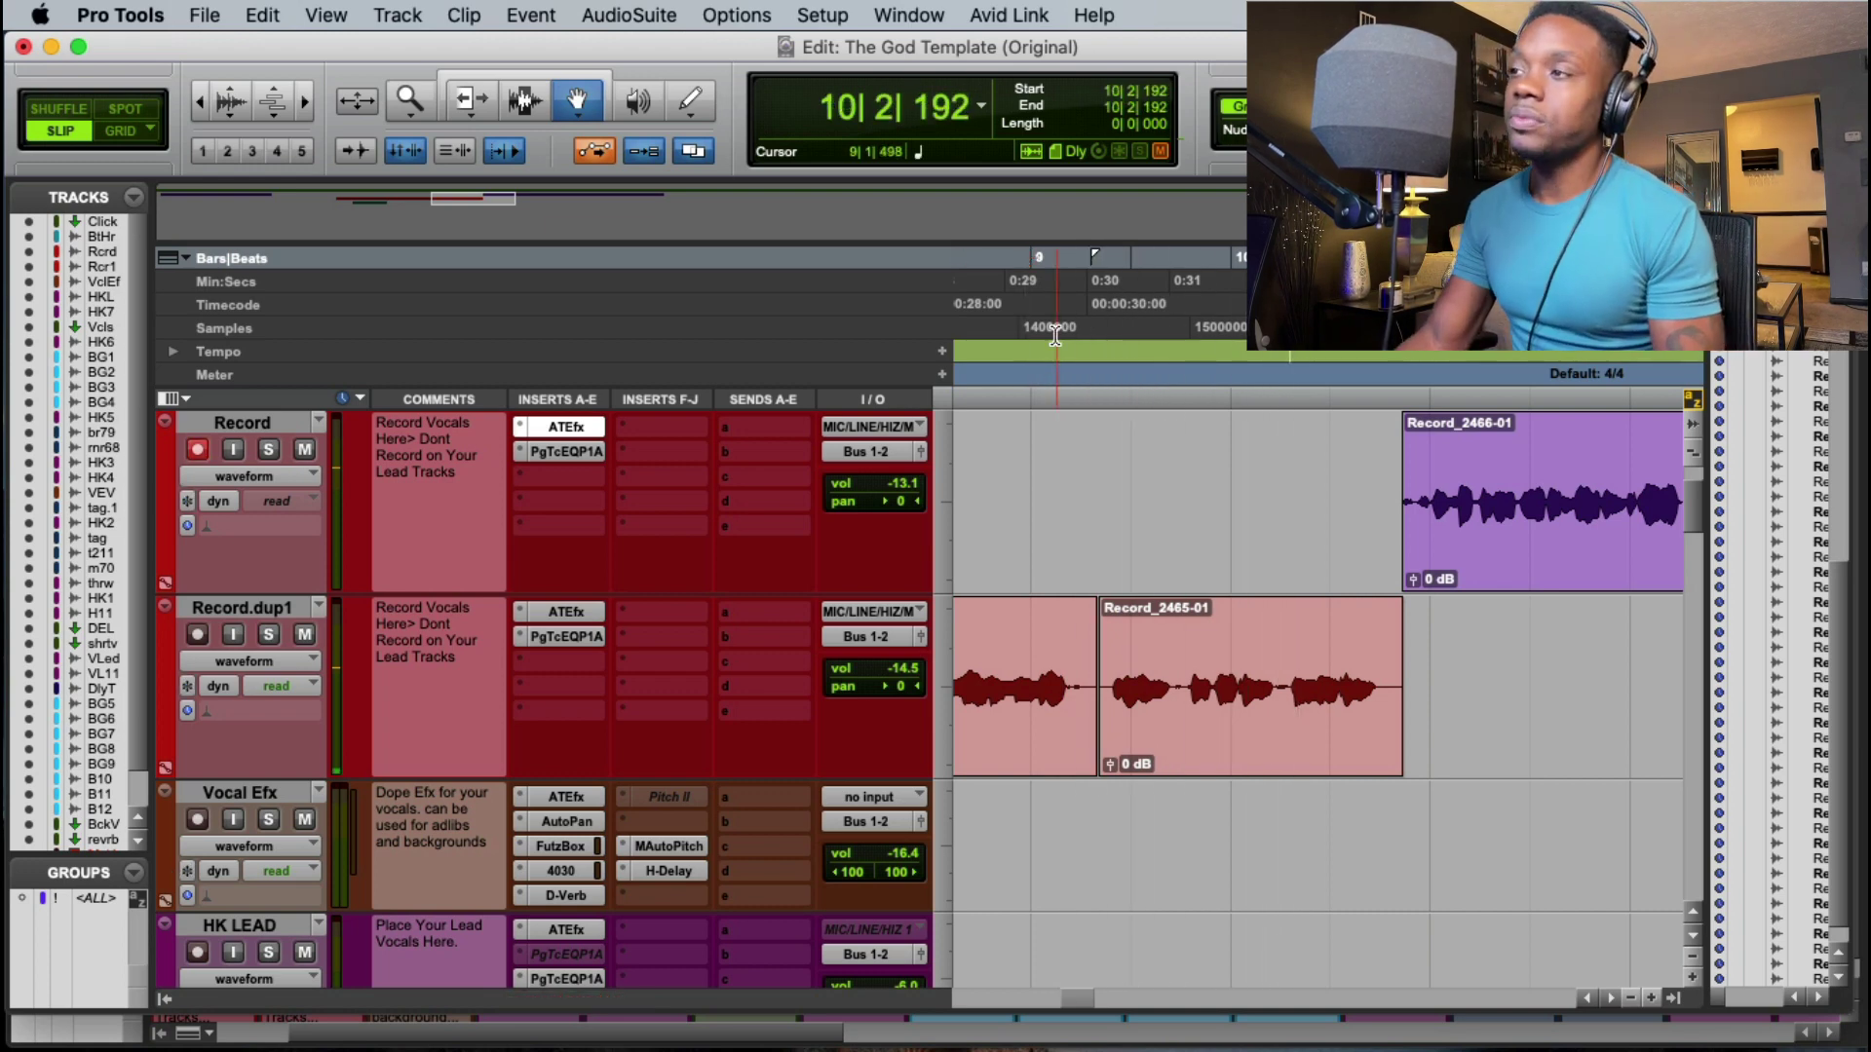
click(1055, 334)
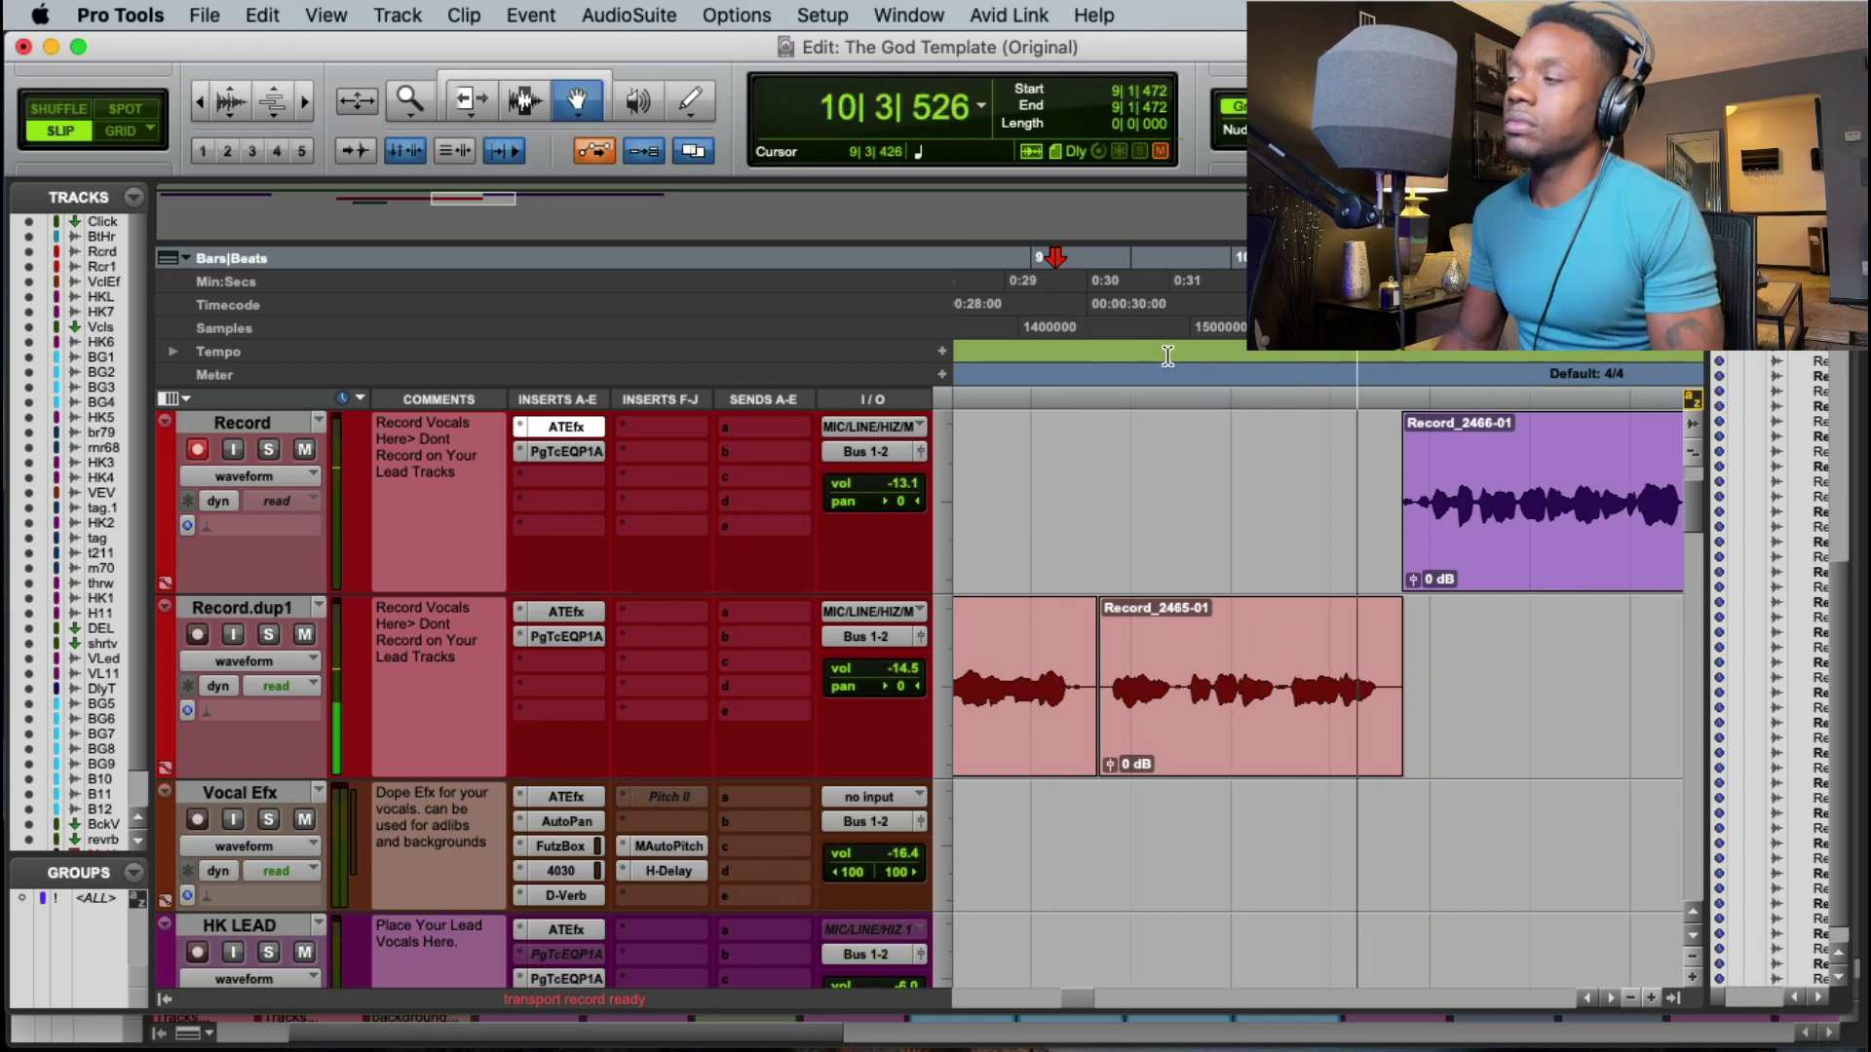
key(super+space)
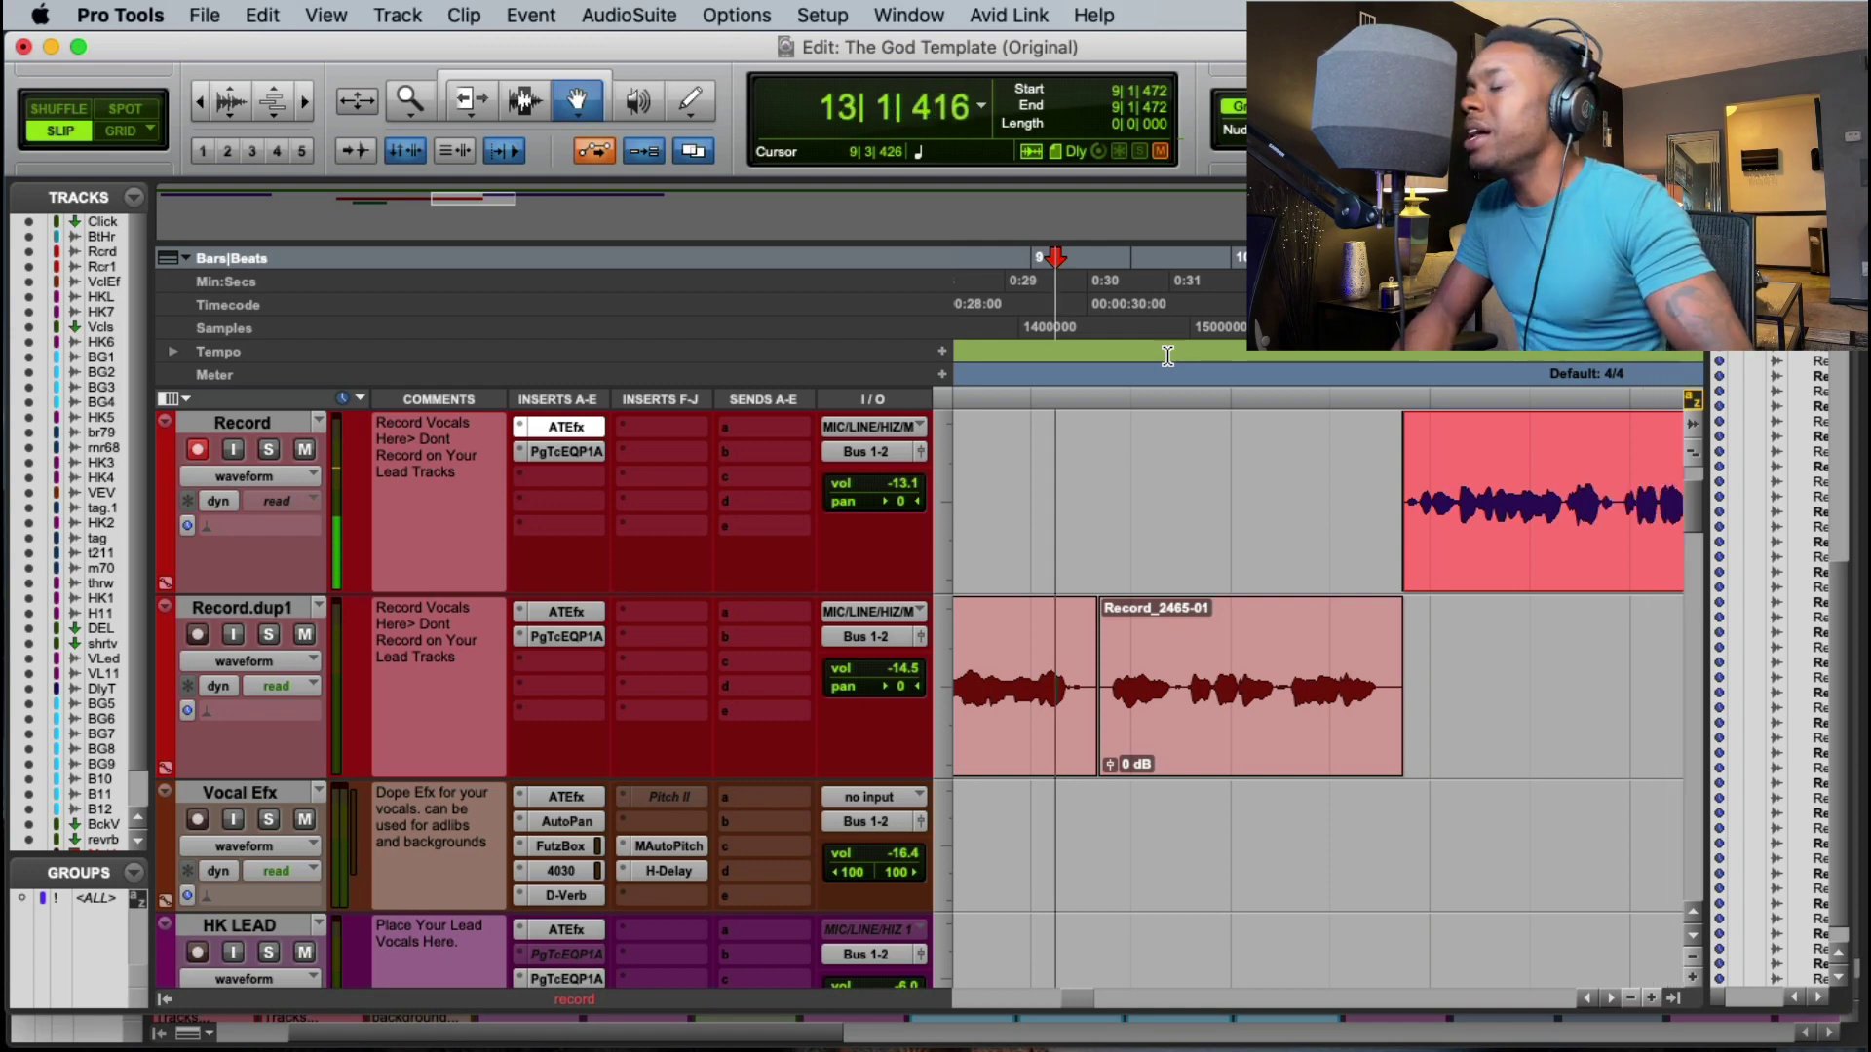
key(space)
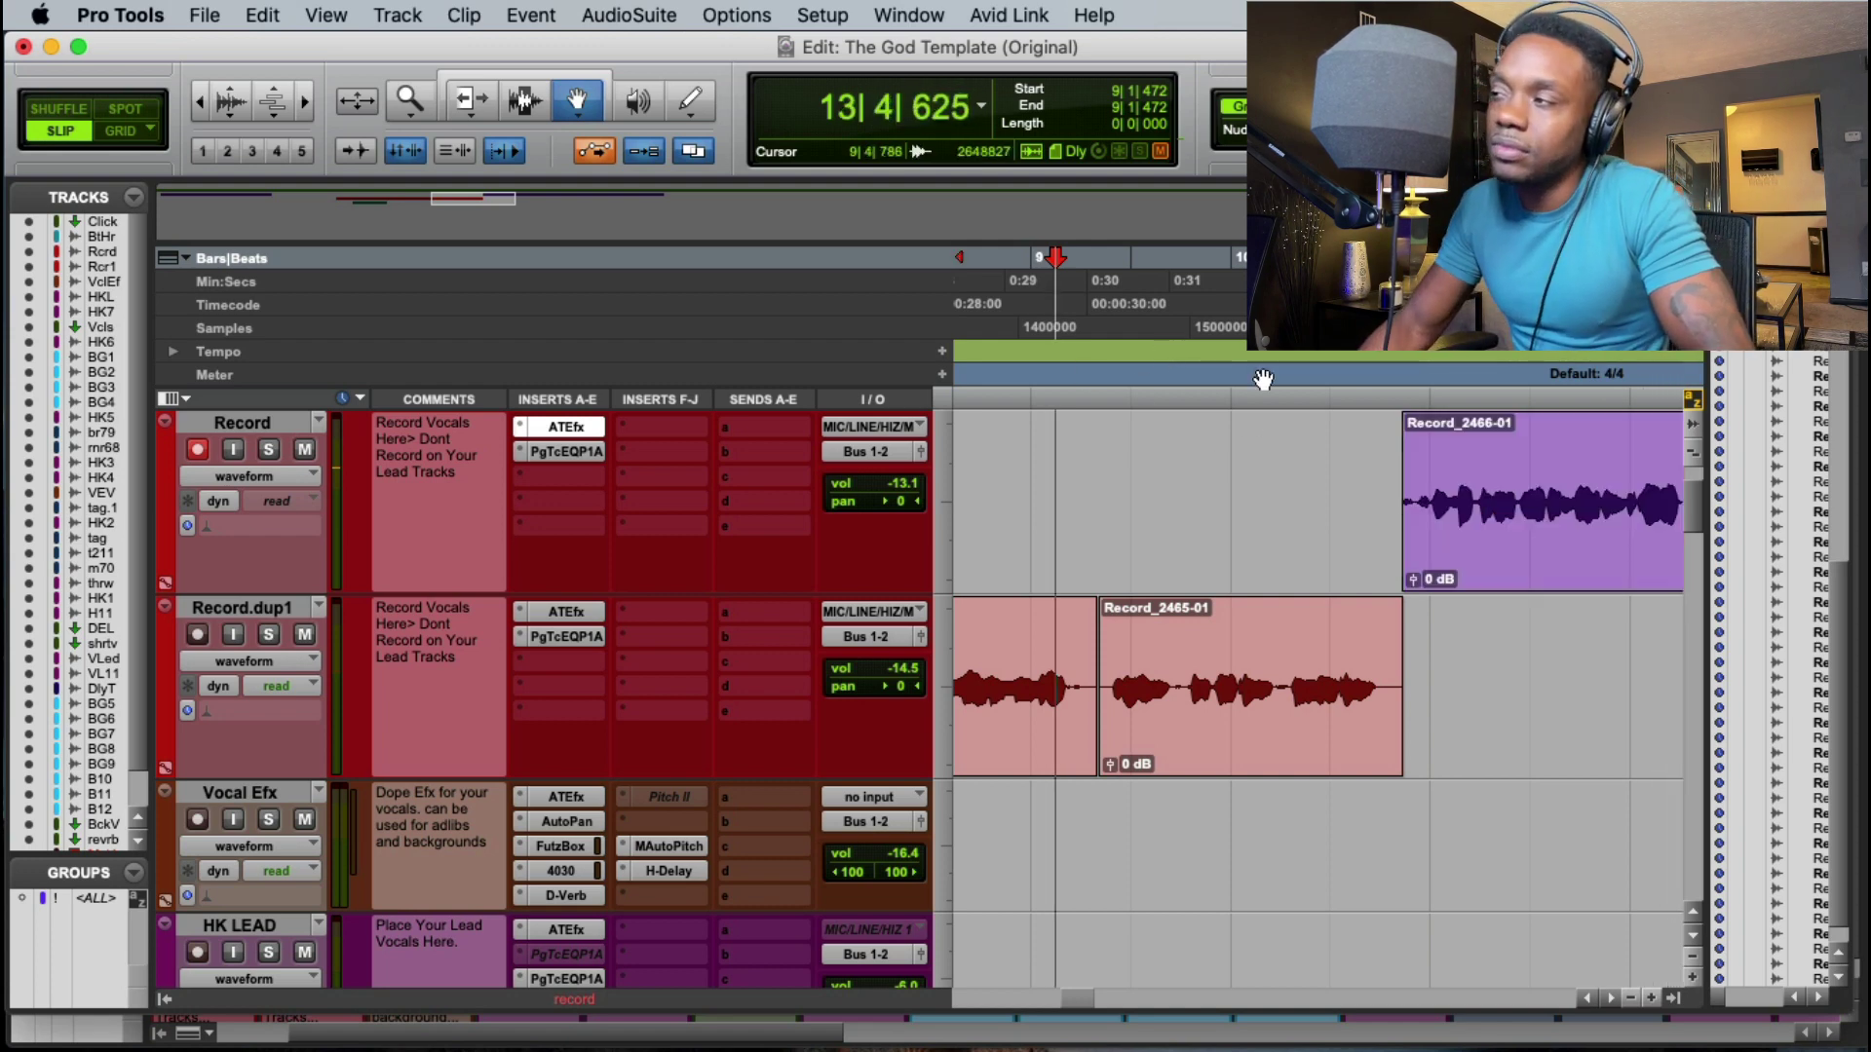
Step: Record another take of the phrase on the Record track from late bar 10, playing from 10|1|592
key(space)
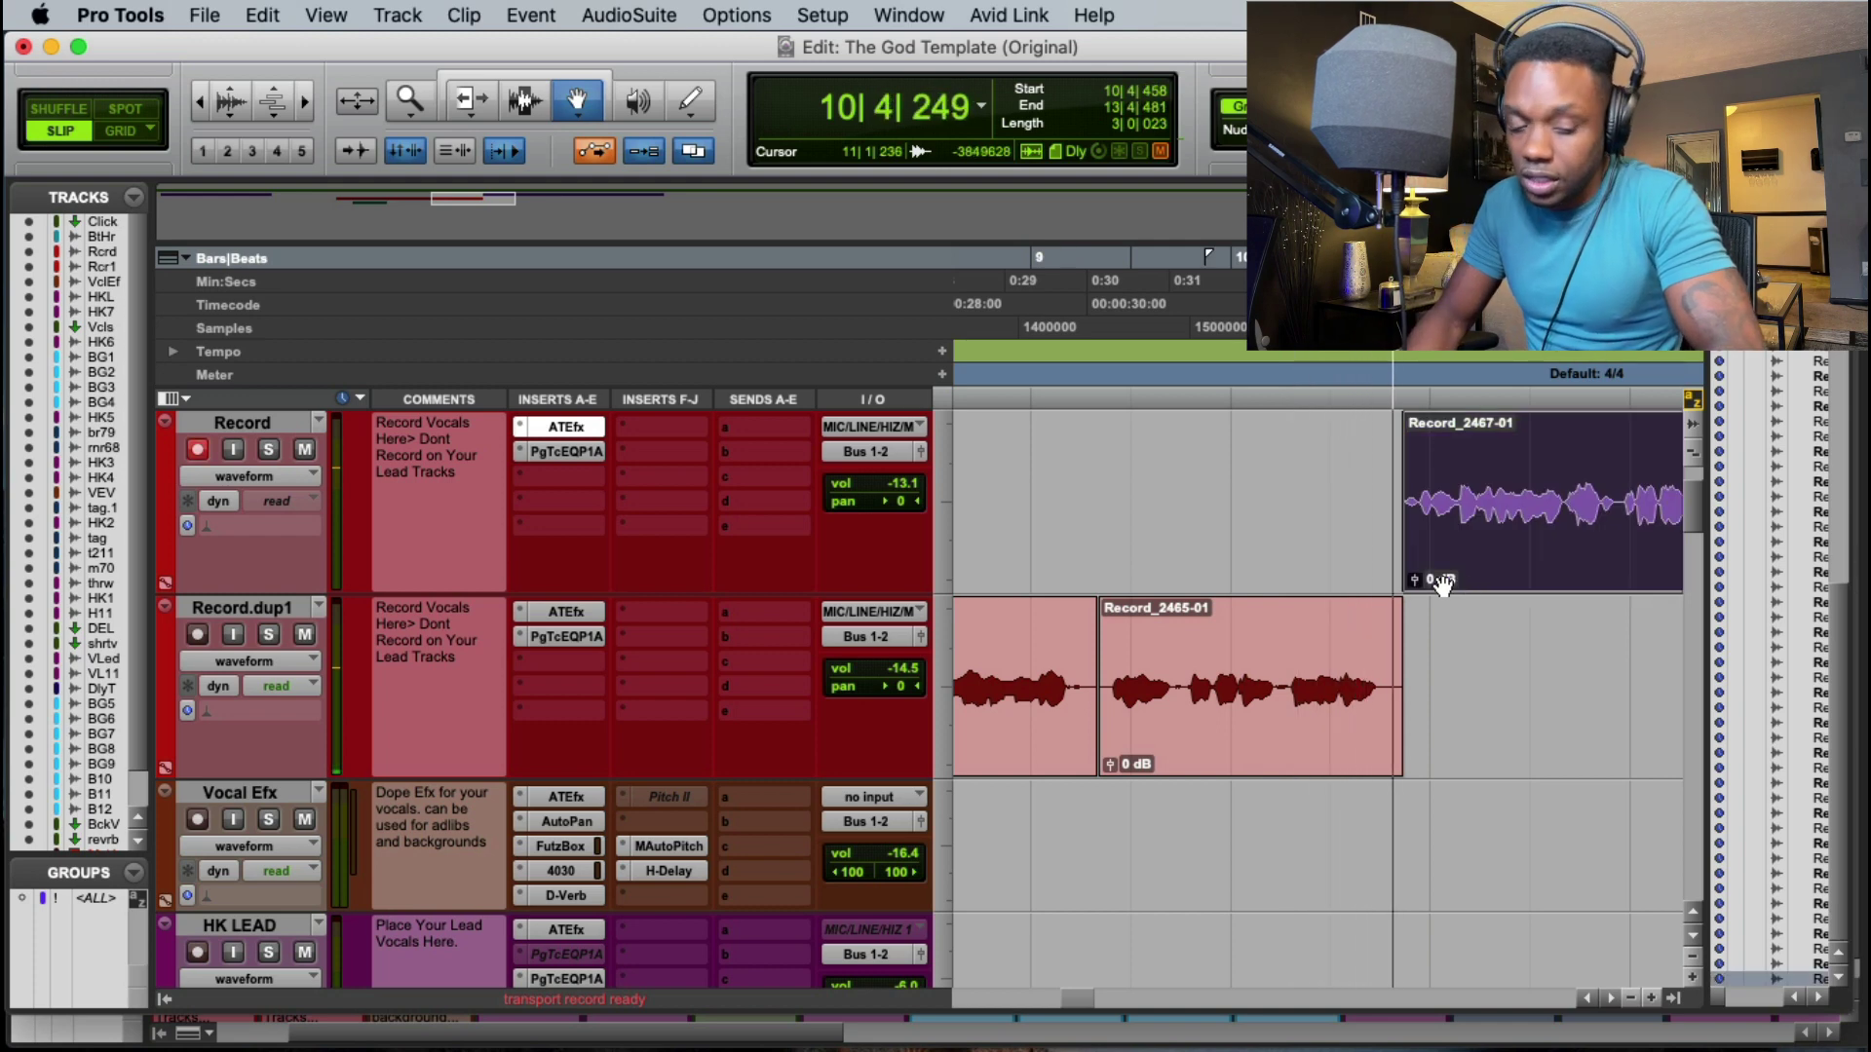
key(space)
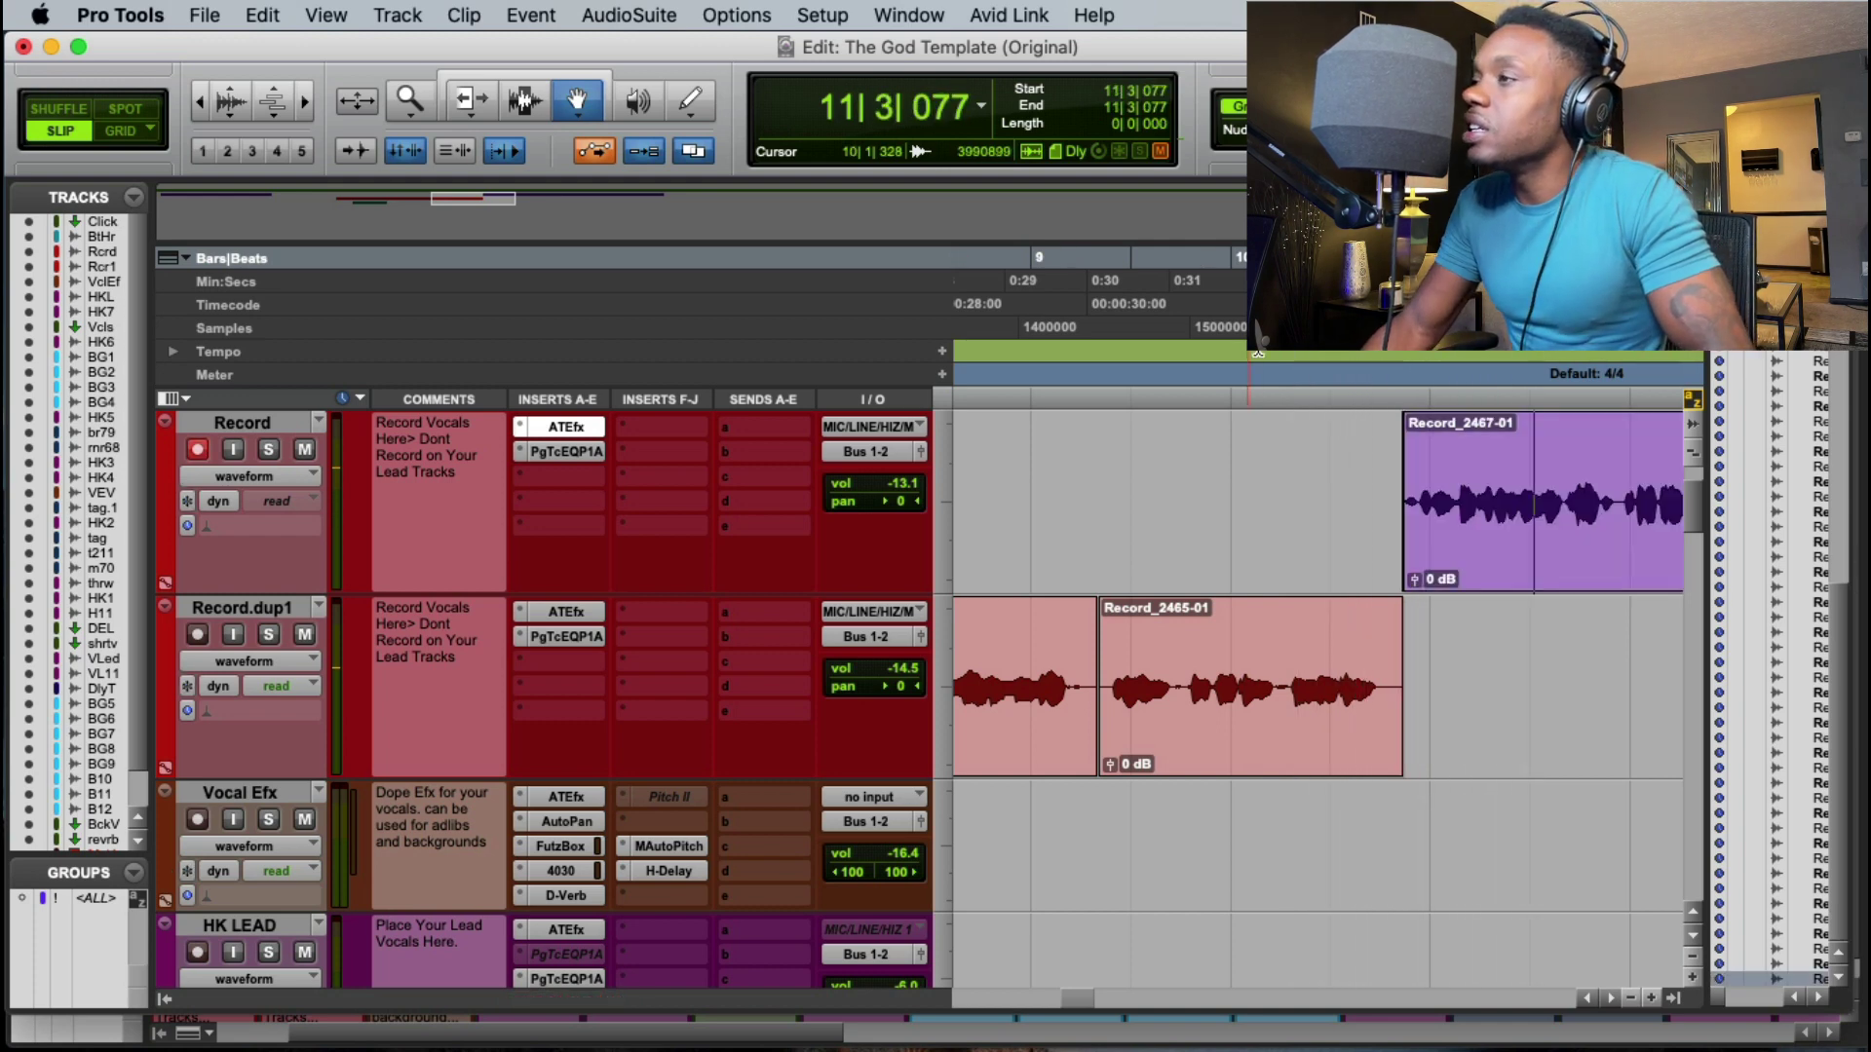
click(1261, 688)
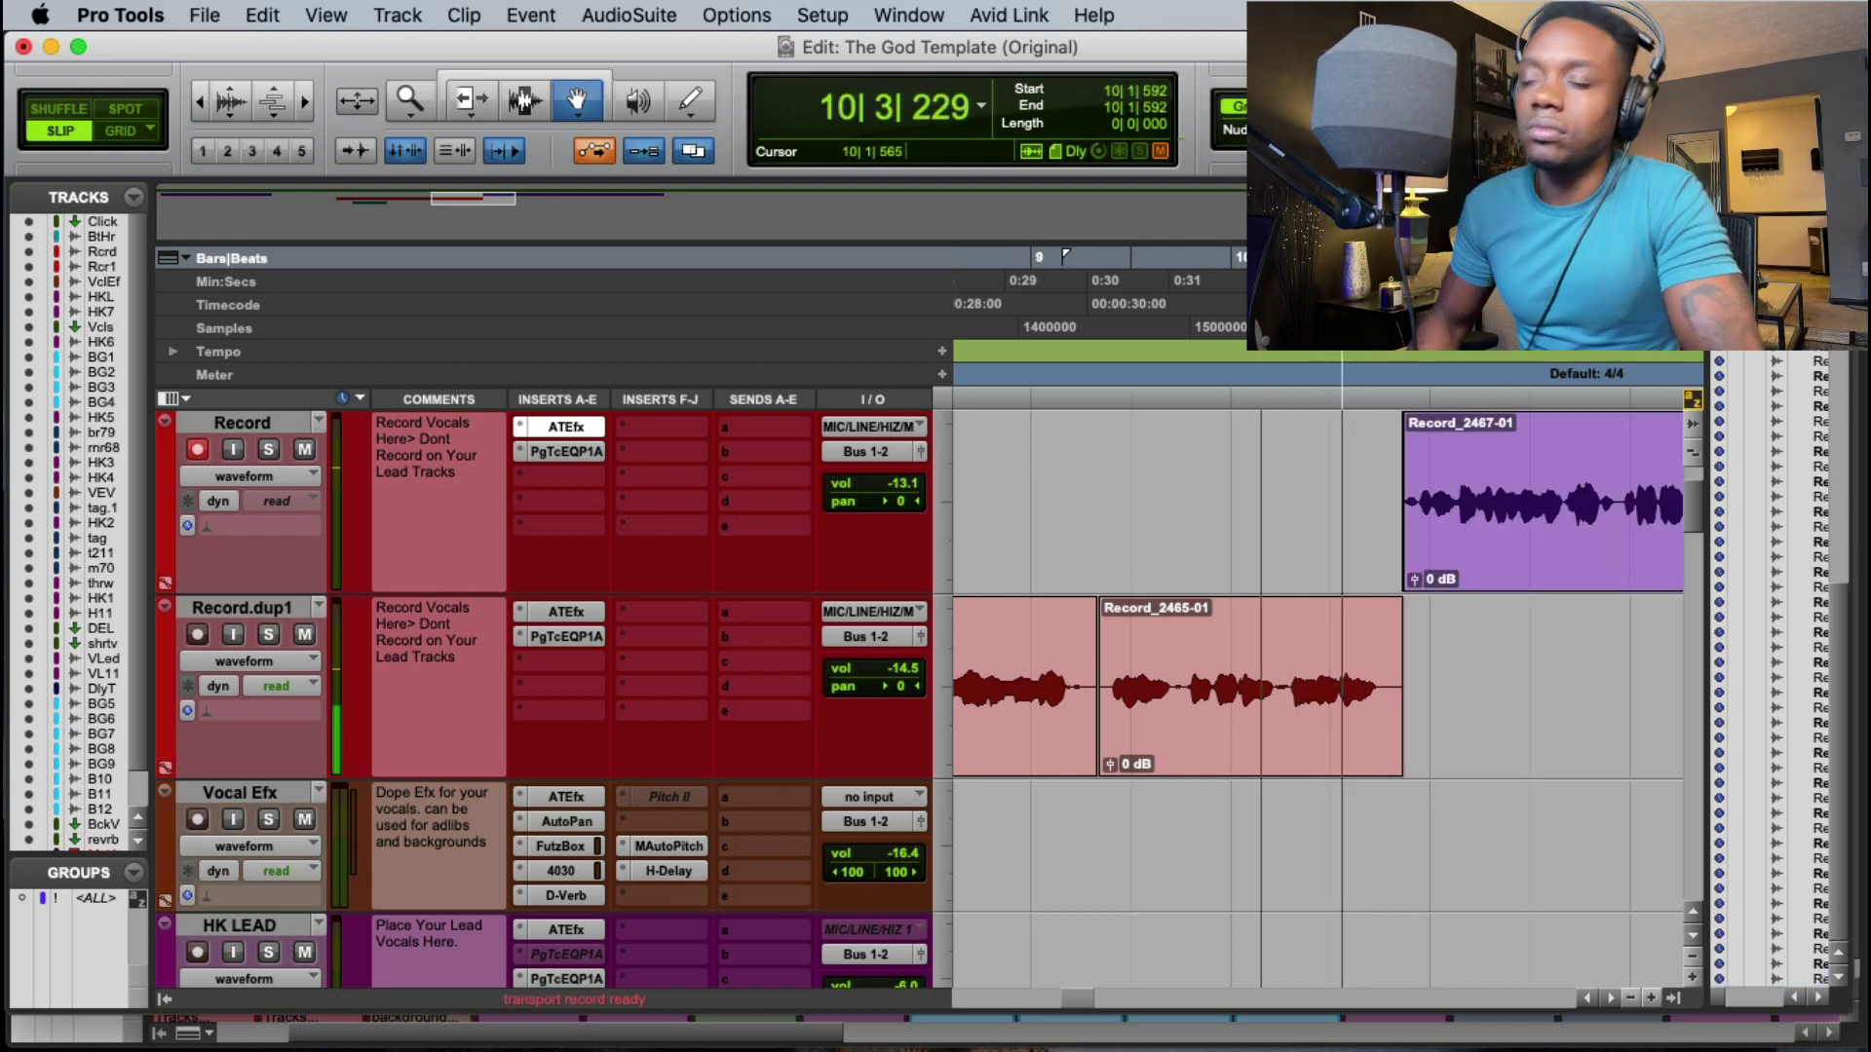
key(super+space)
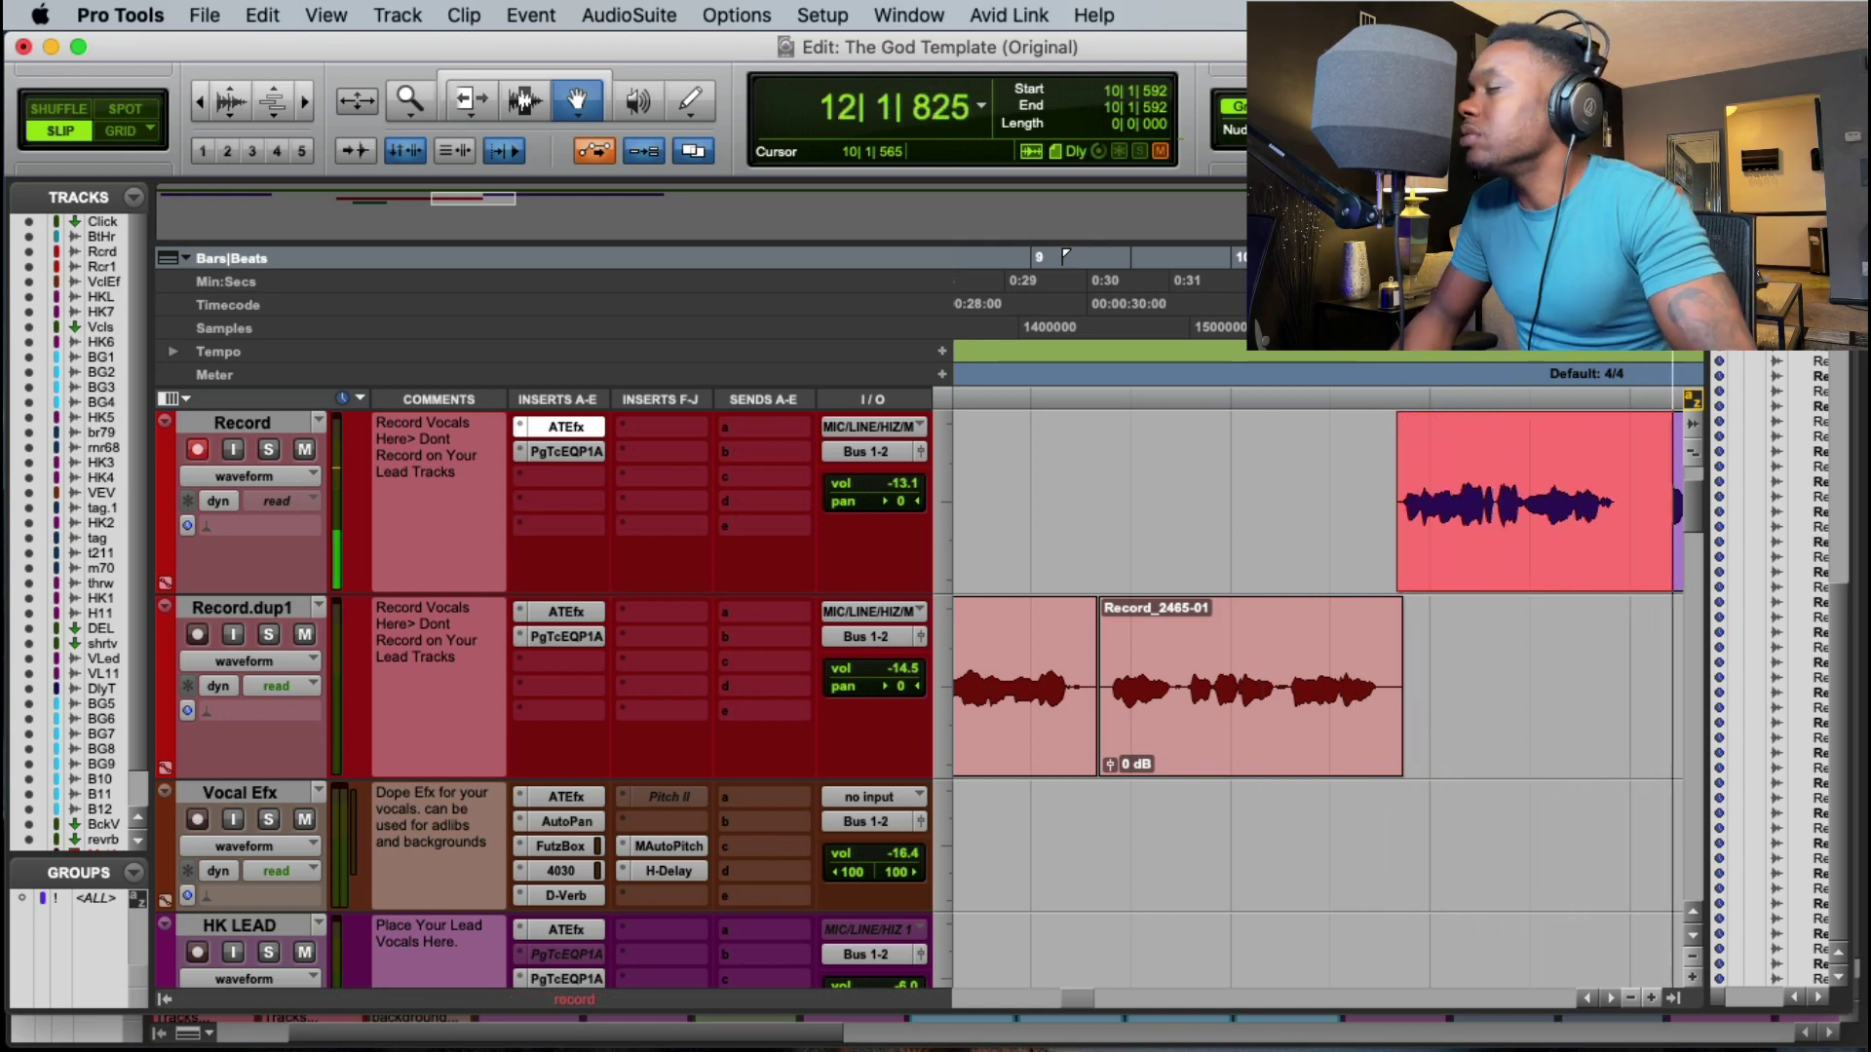
key(space)
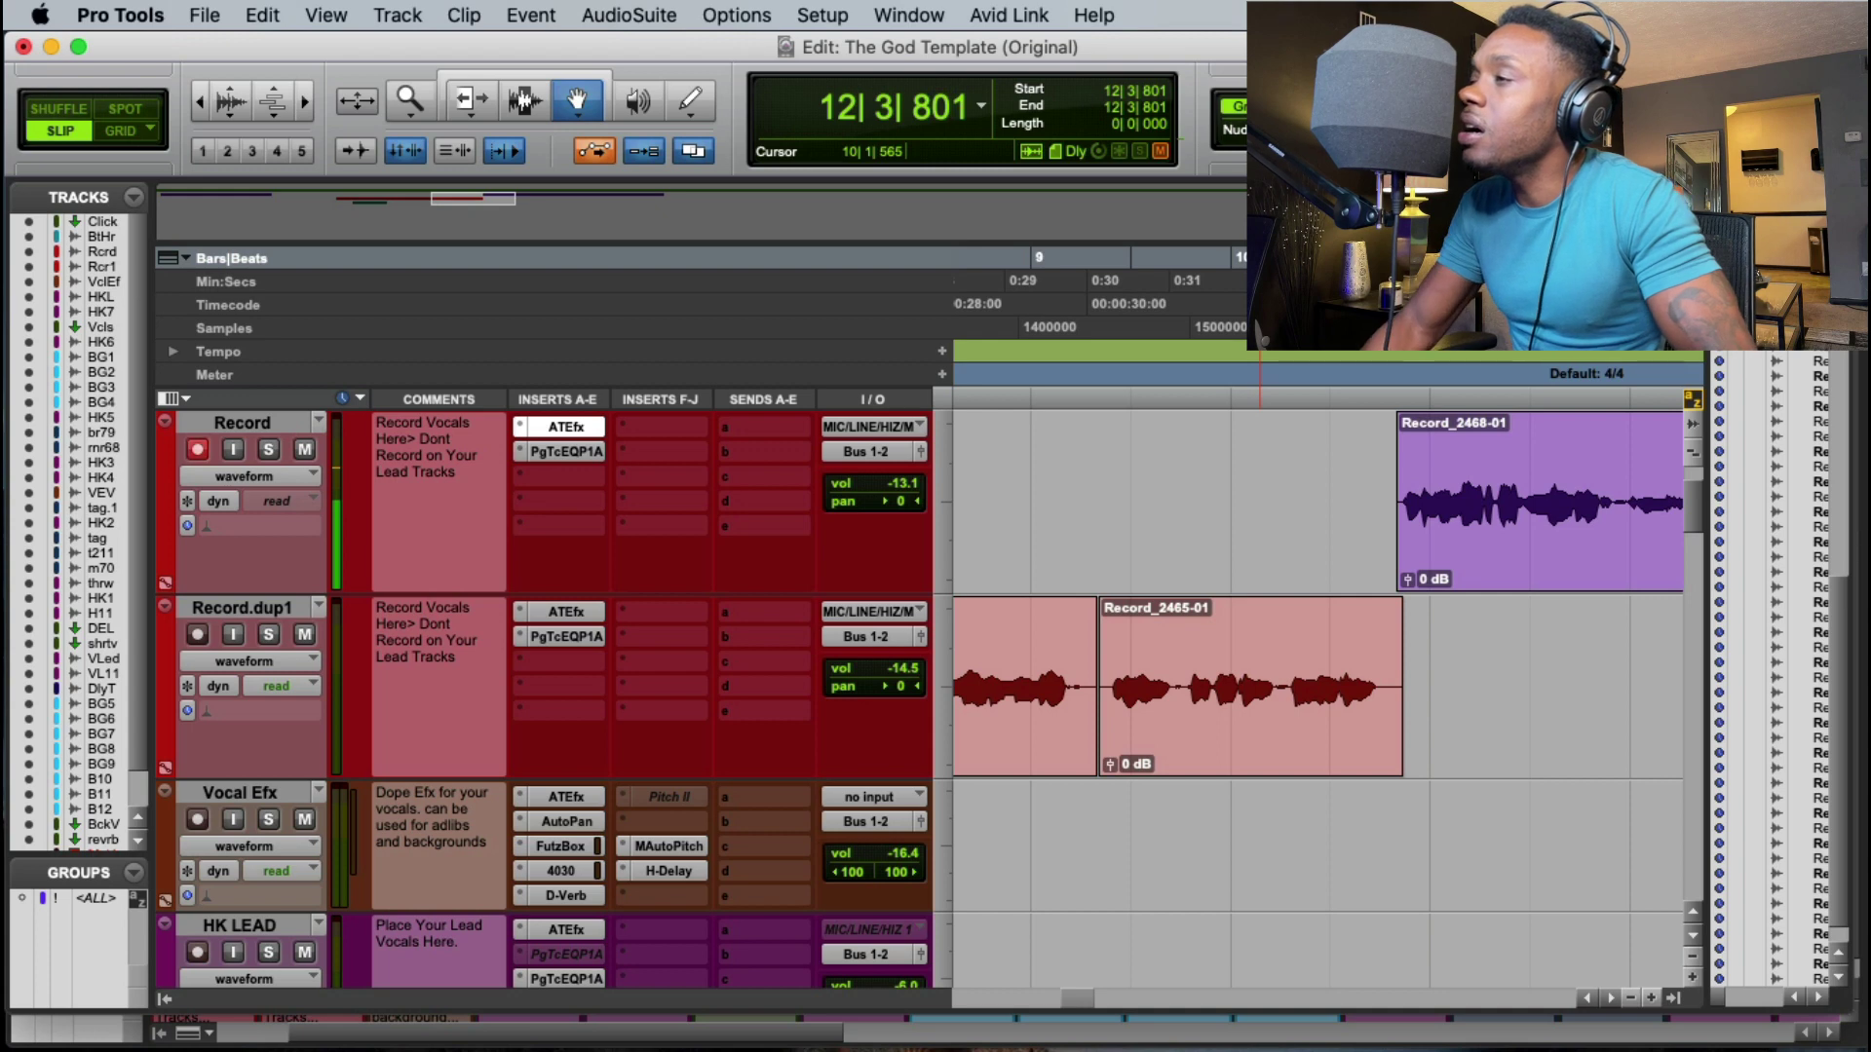
Step: Record two longer takes from late bar 10 on the Record track, playing from 10|1|644
key(super+space)
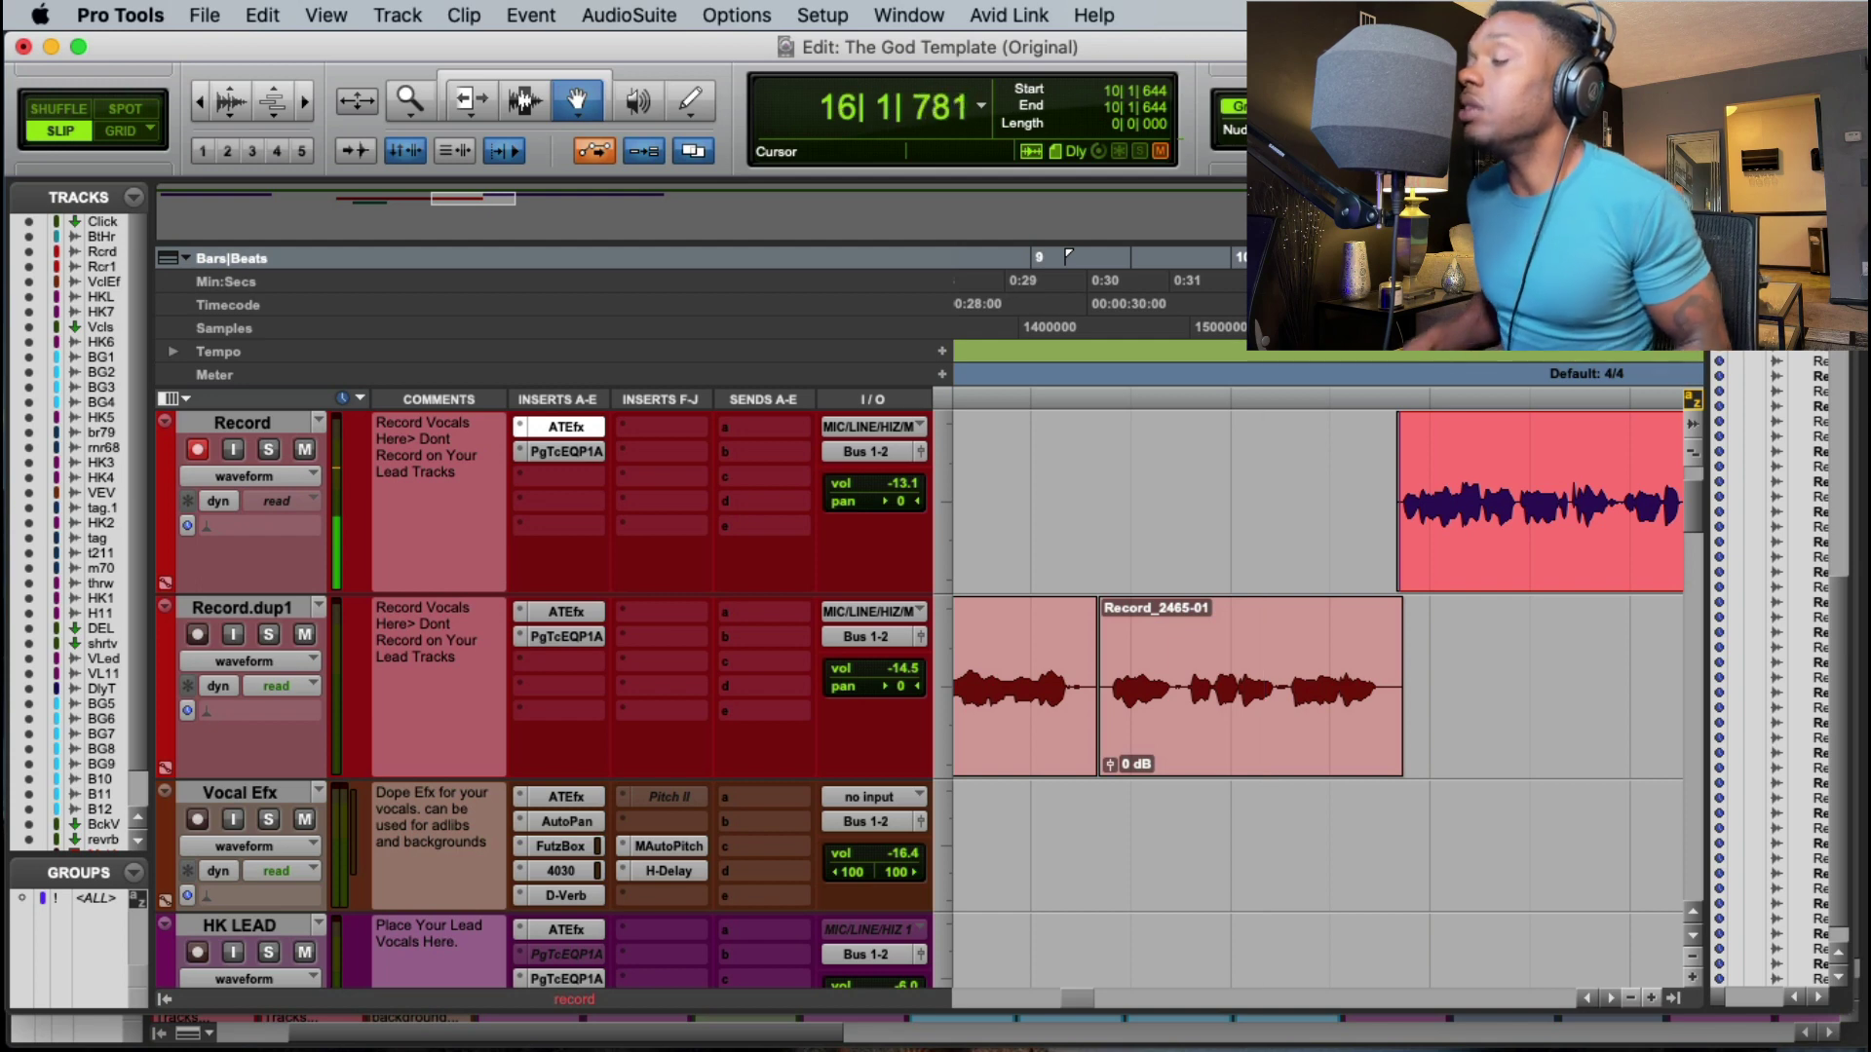
key(space)
key(space)
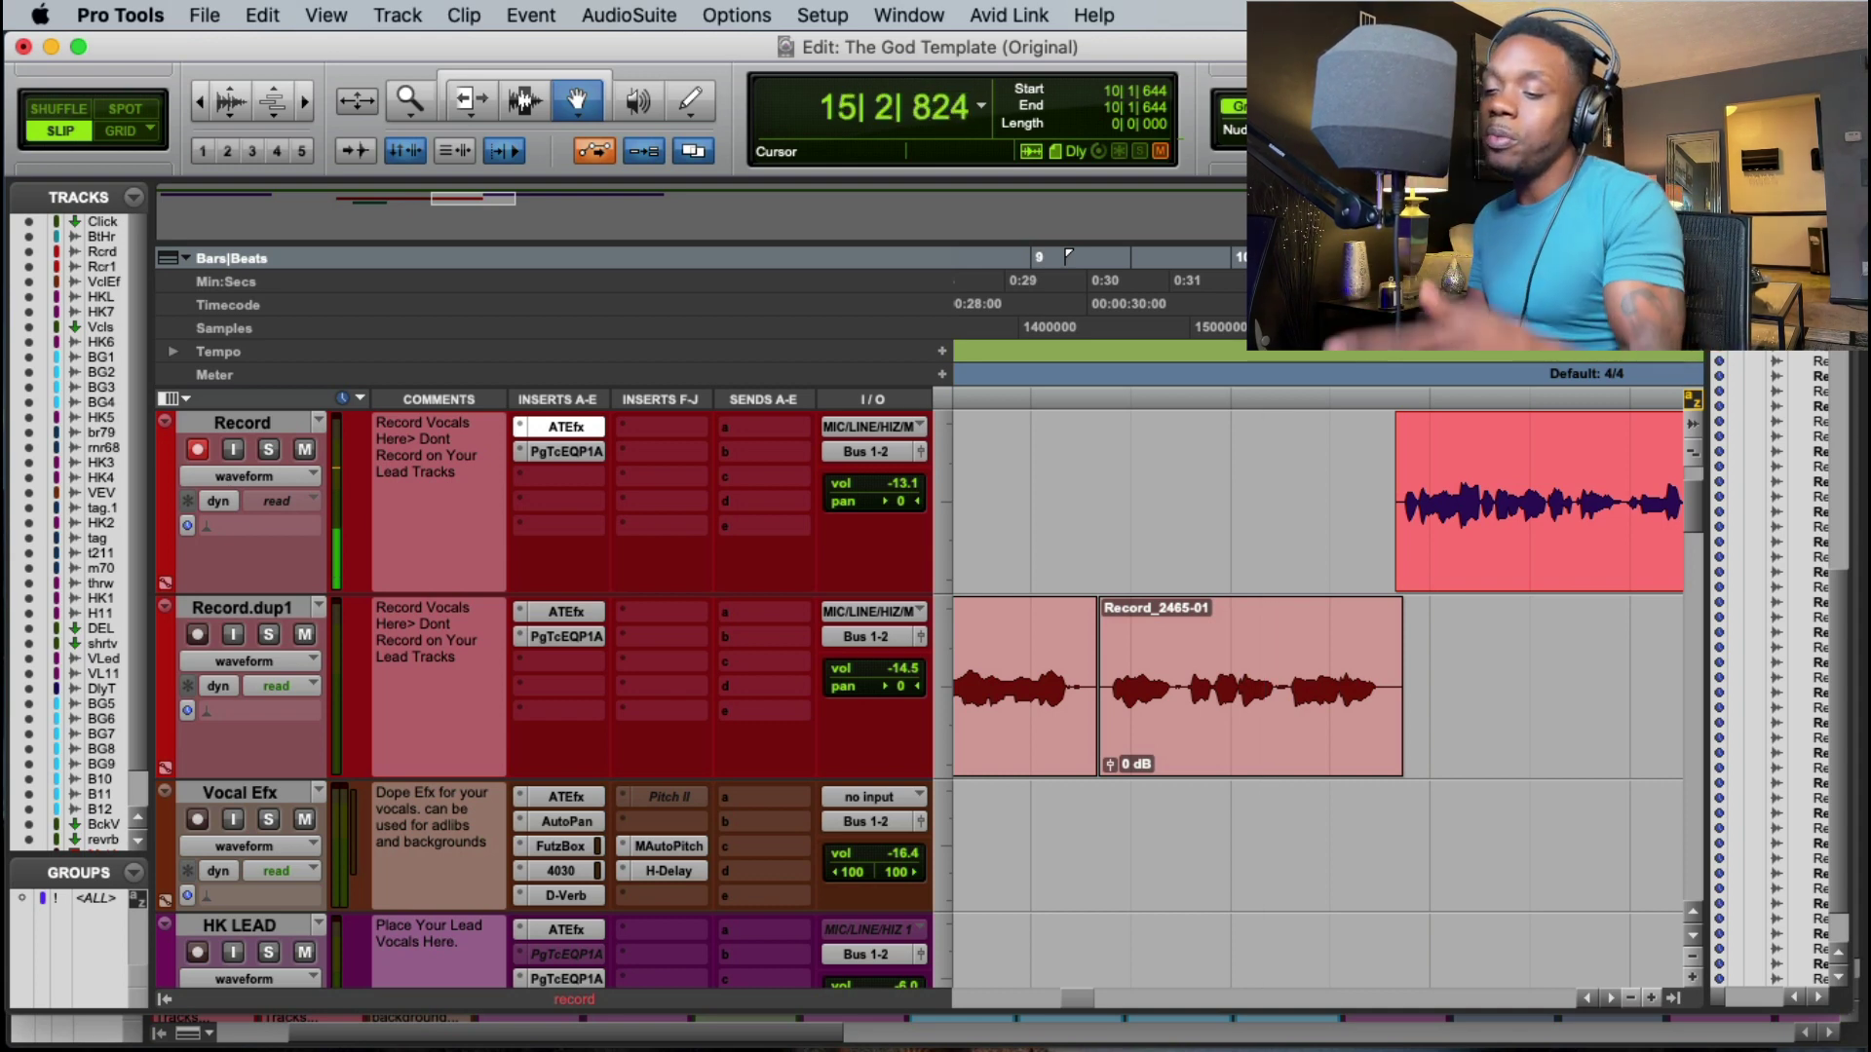
key(r)
key(r)
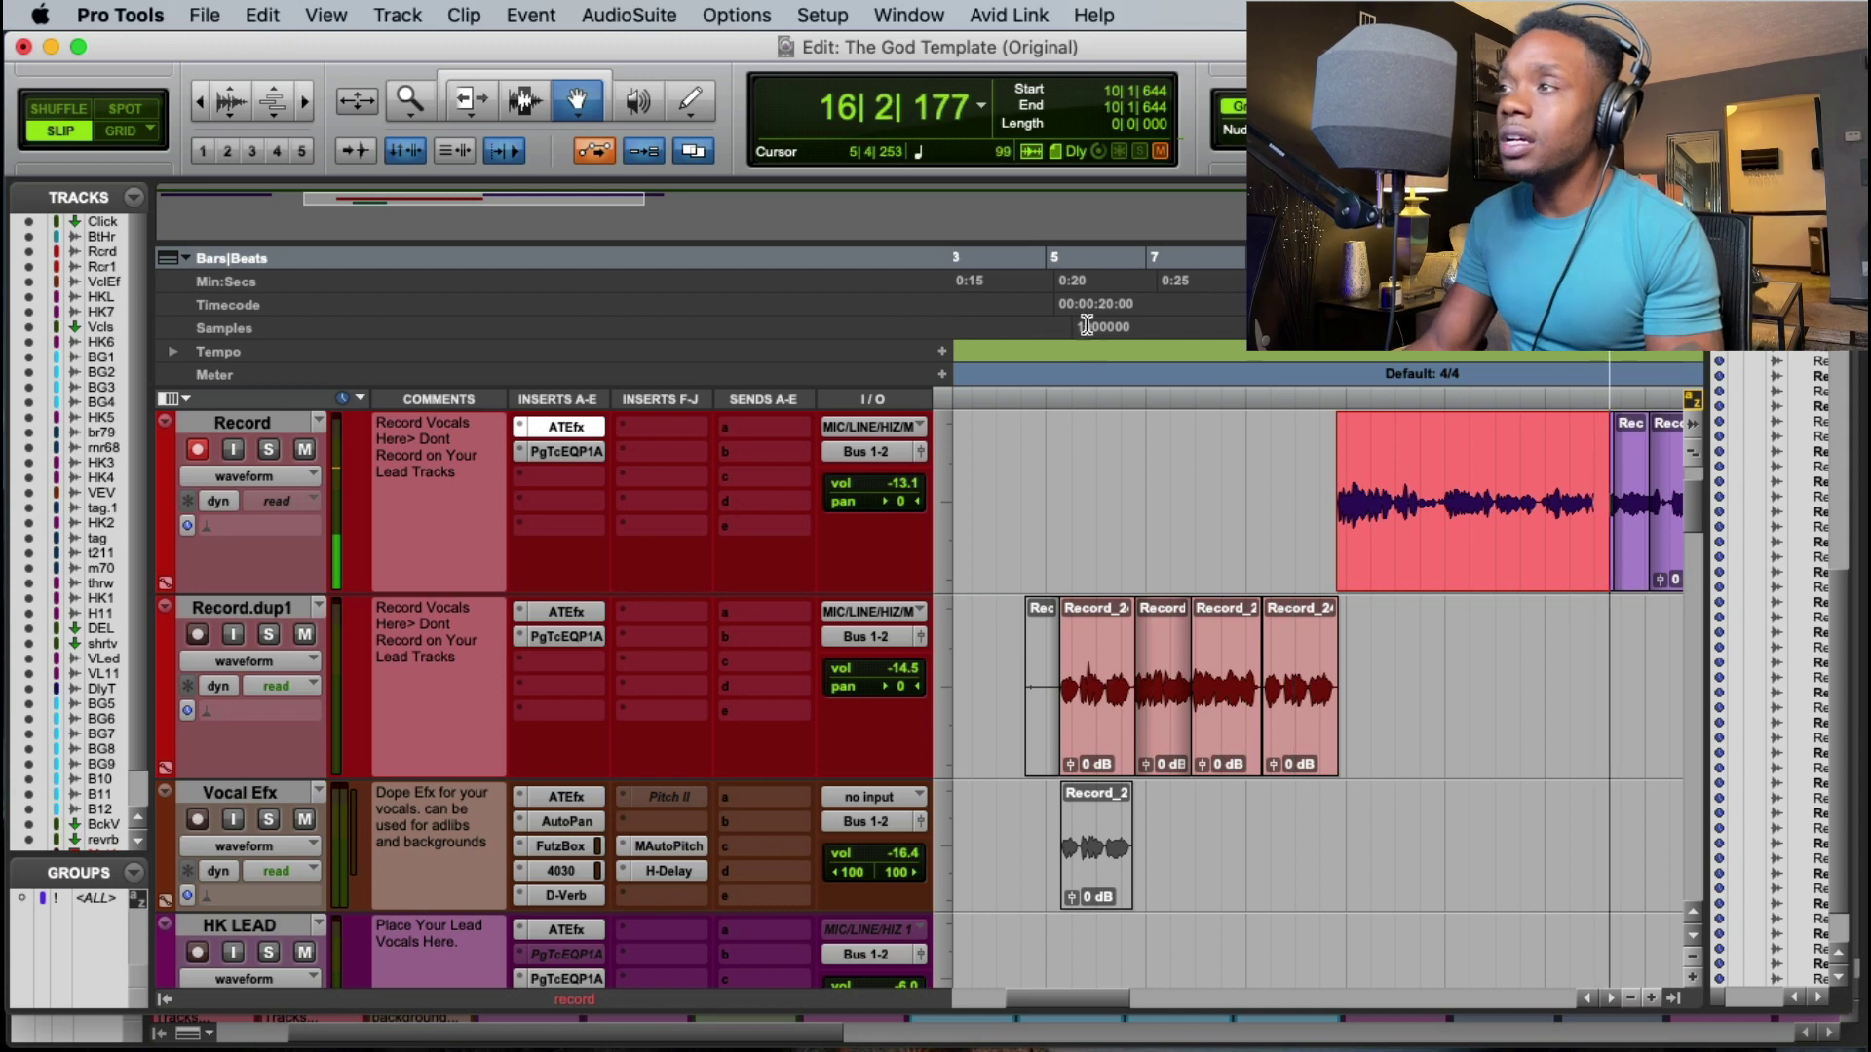
key(space)
Step: Record three more takes from late bar 10 on the Record track, playing from 5|2|695, 10|1|196 and 9|4|839
click(1068, 303)
key(space)
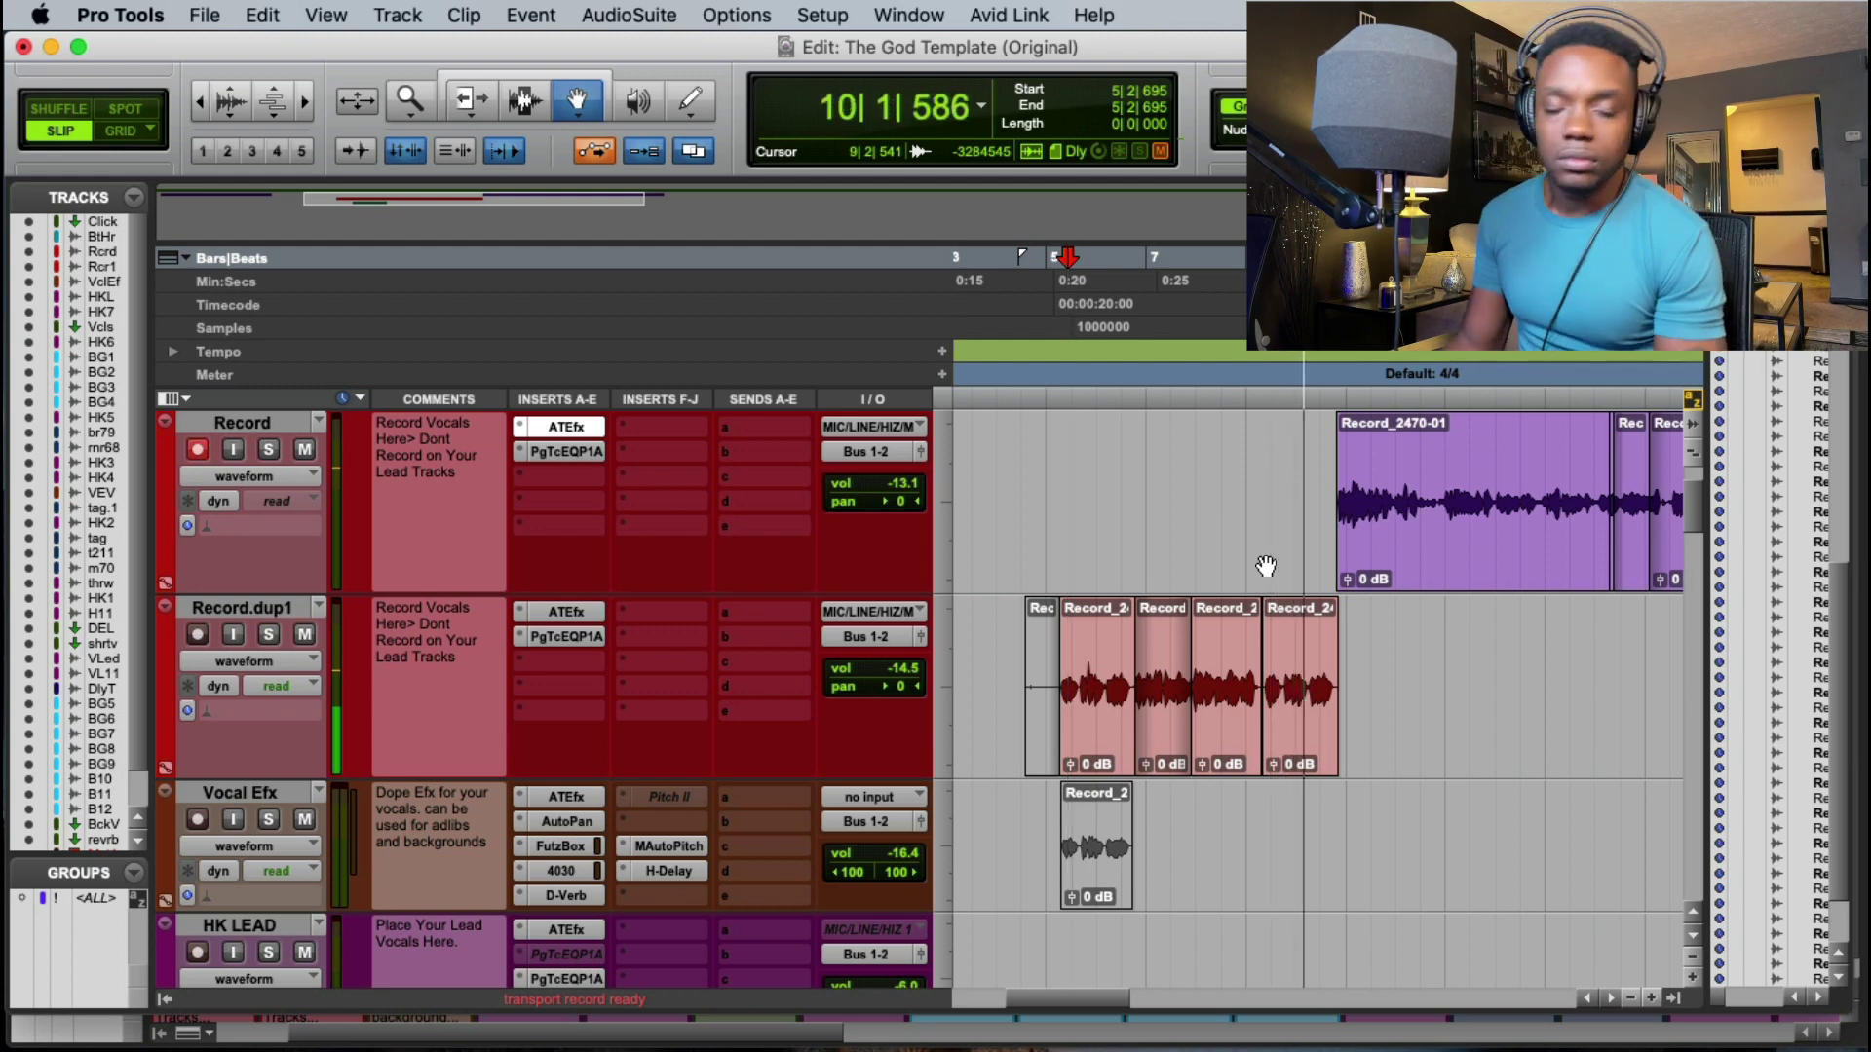
key(super+space)
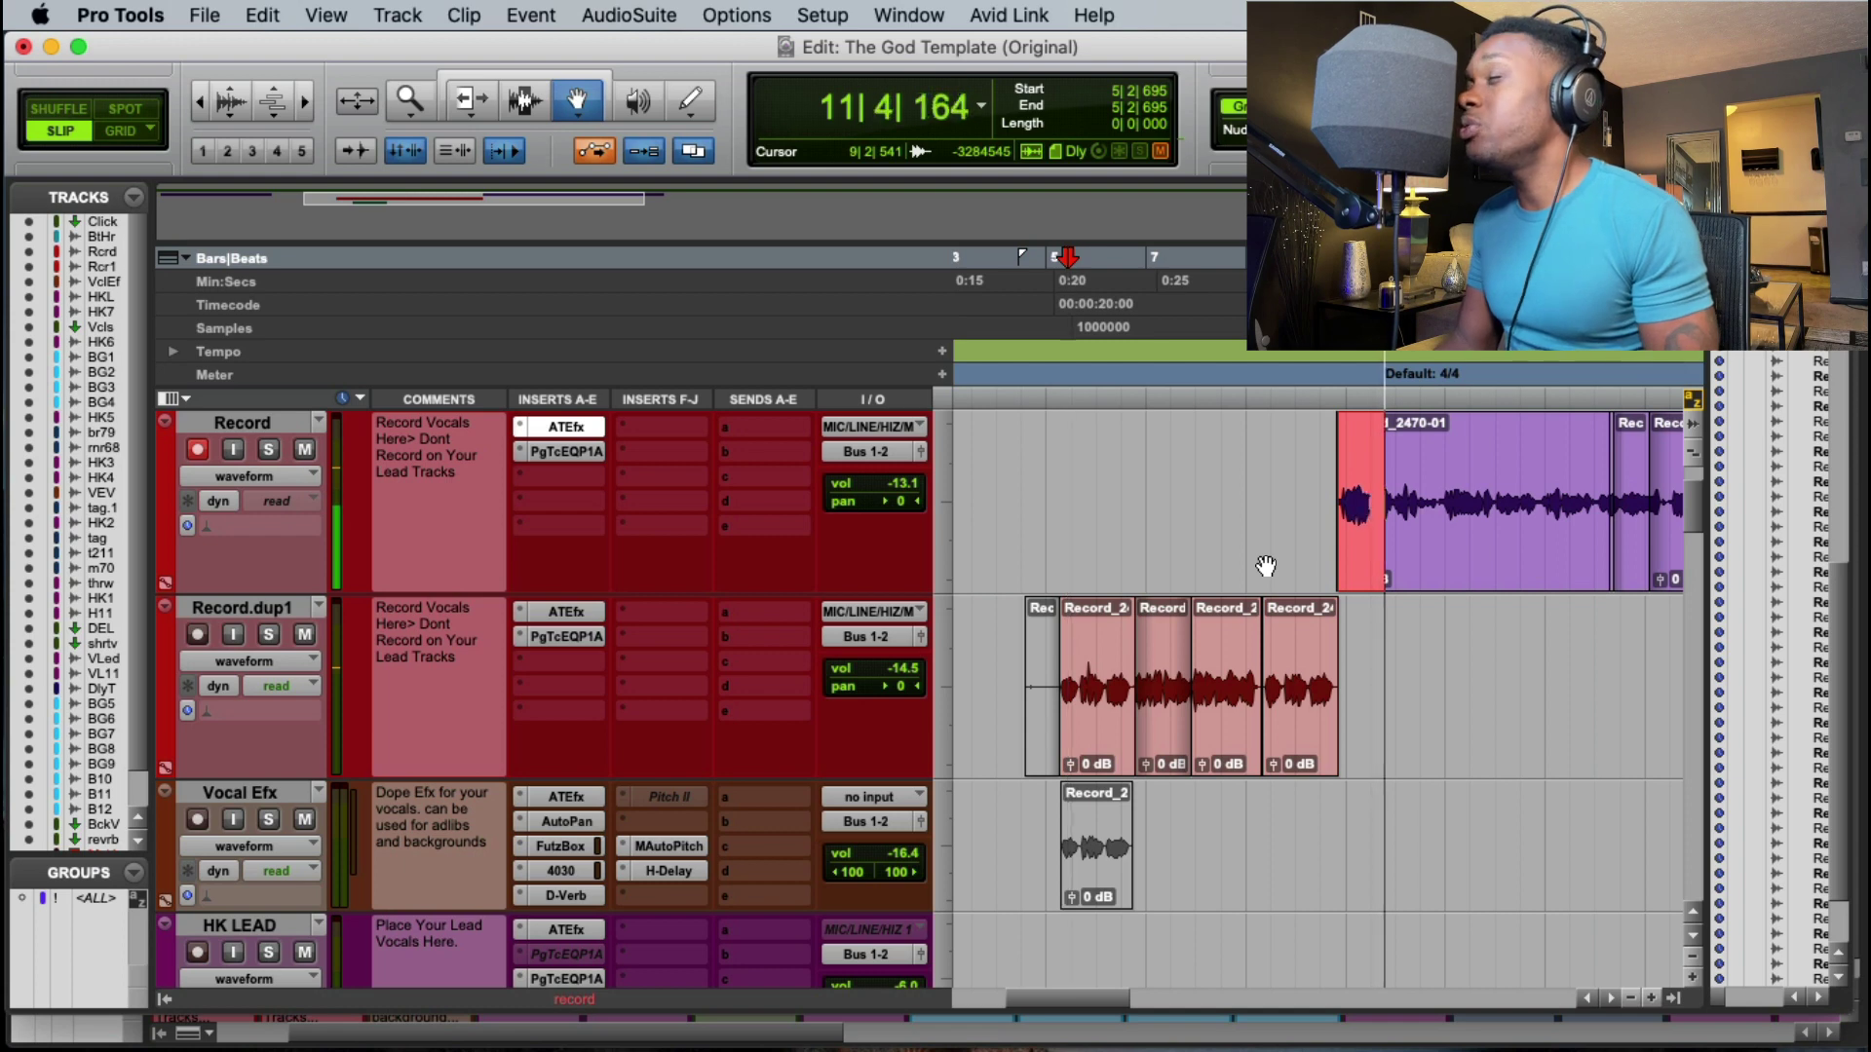
key(space)
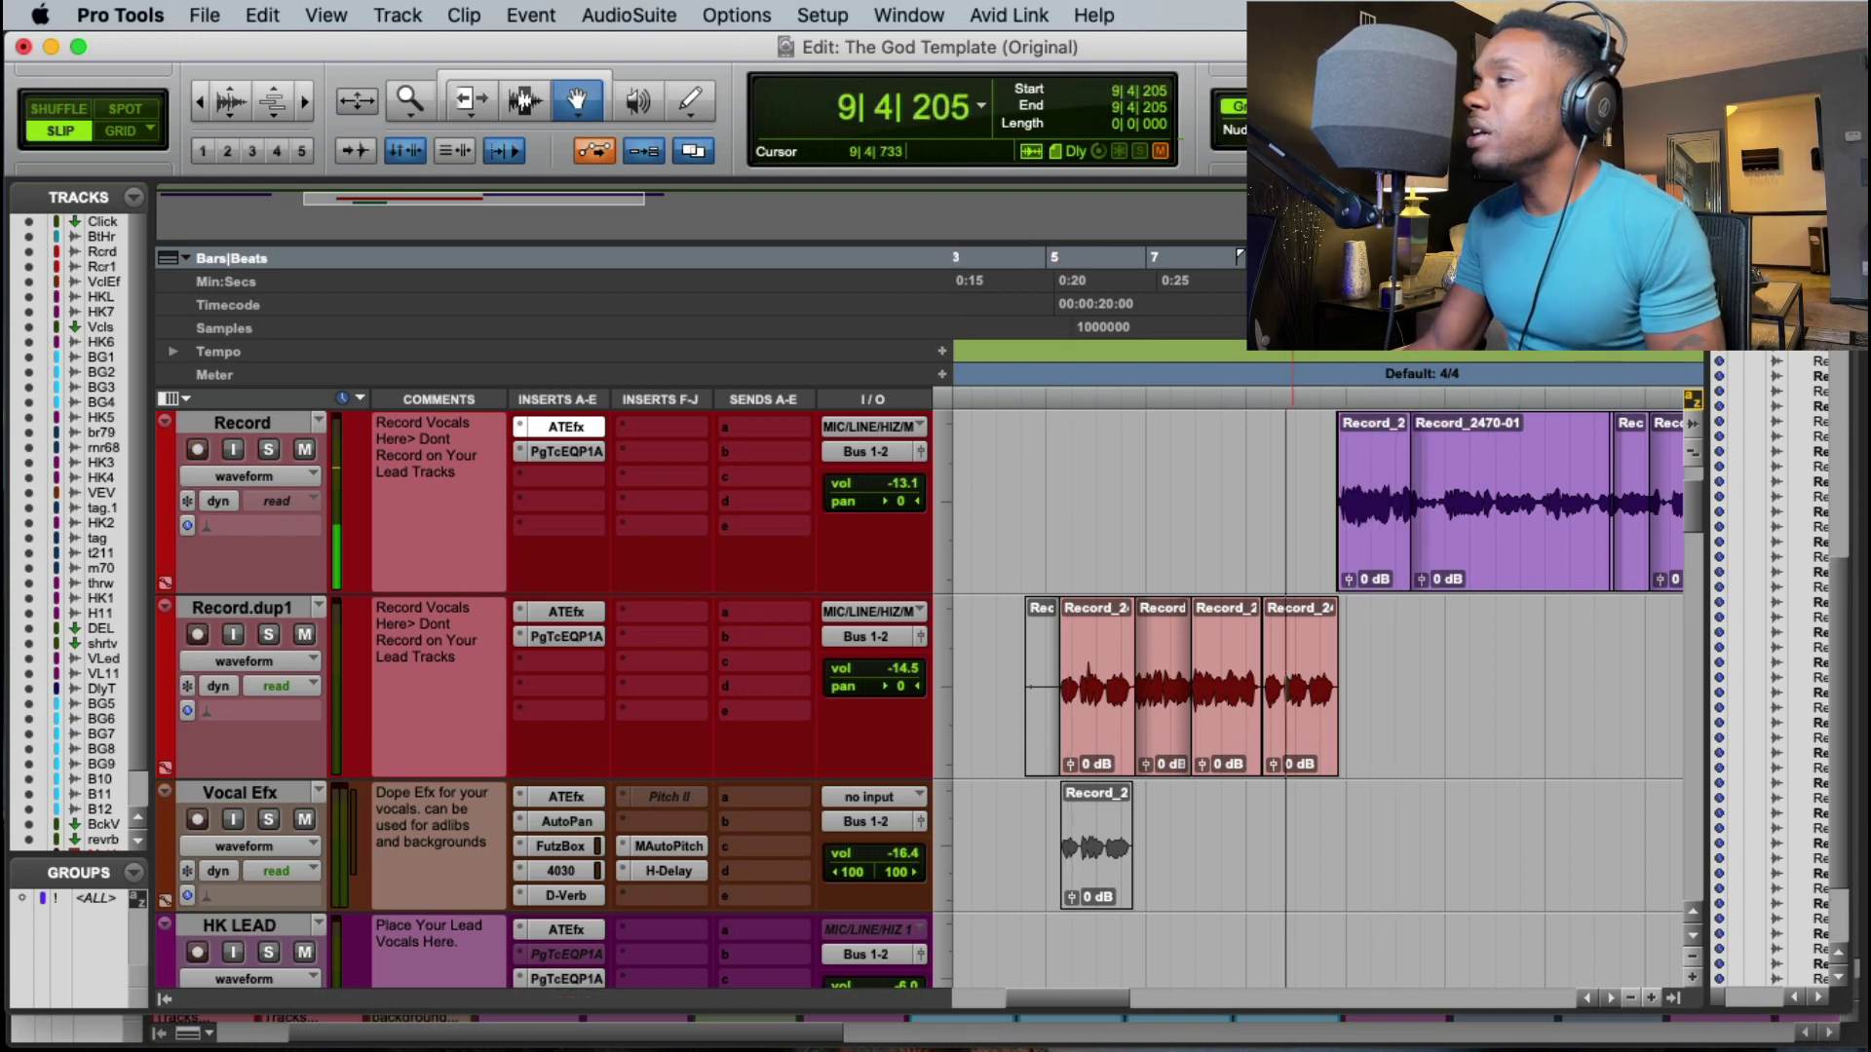
key(super+space)
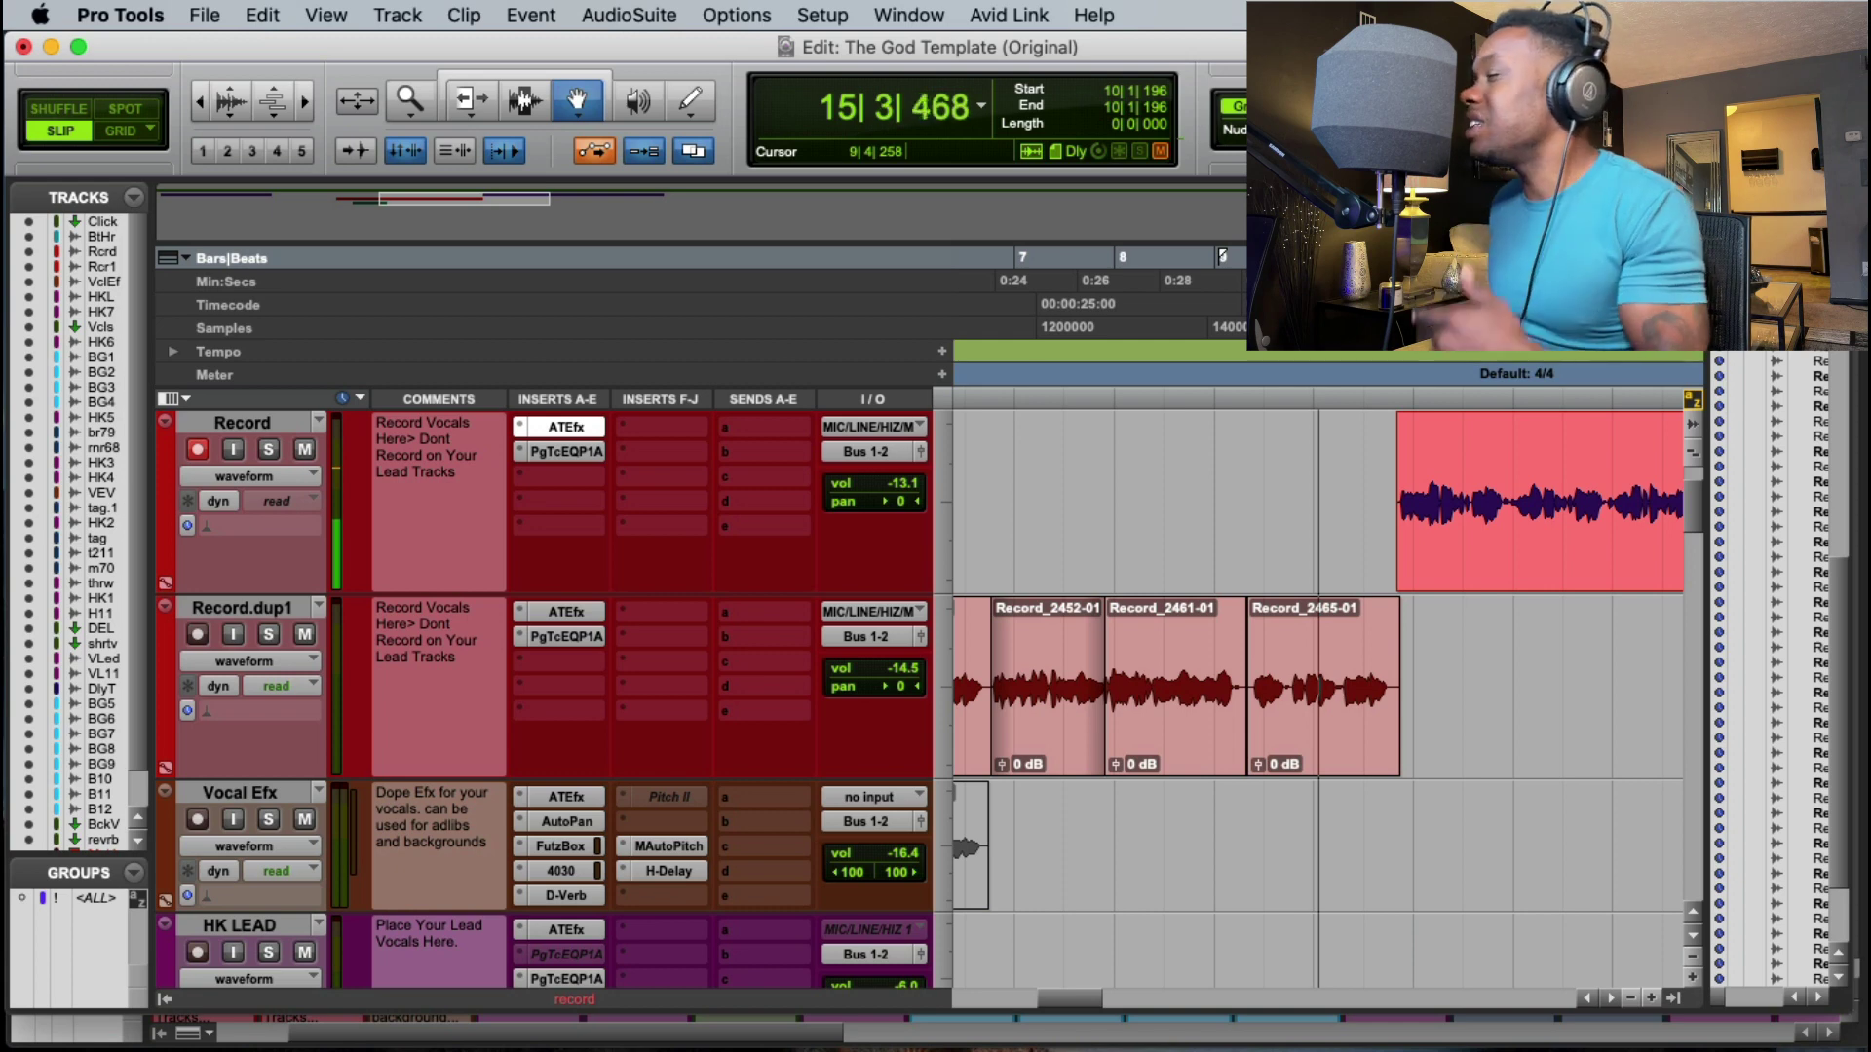
key(space)
click(1295, 258)
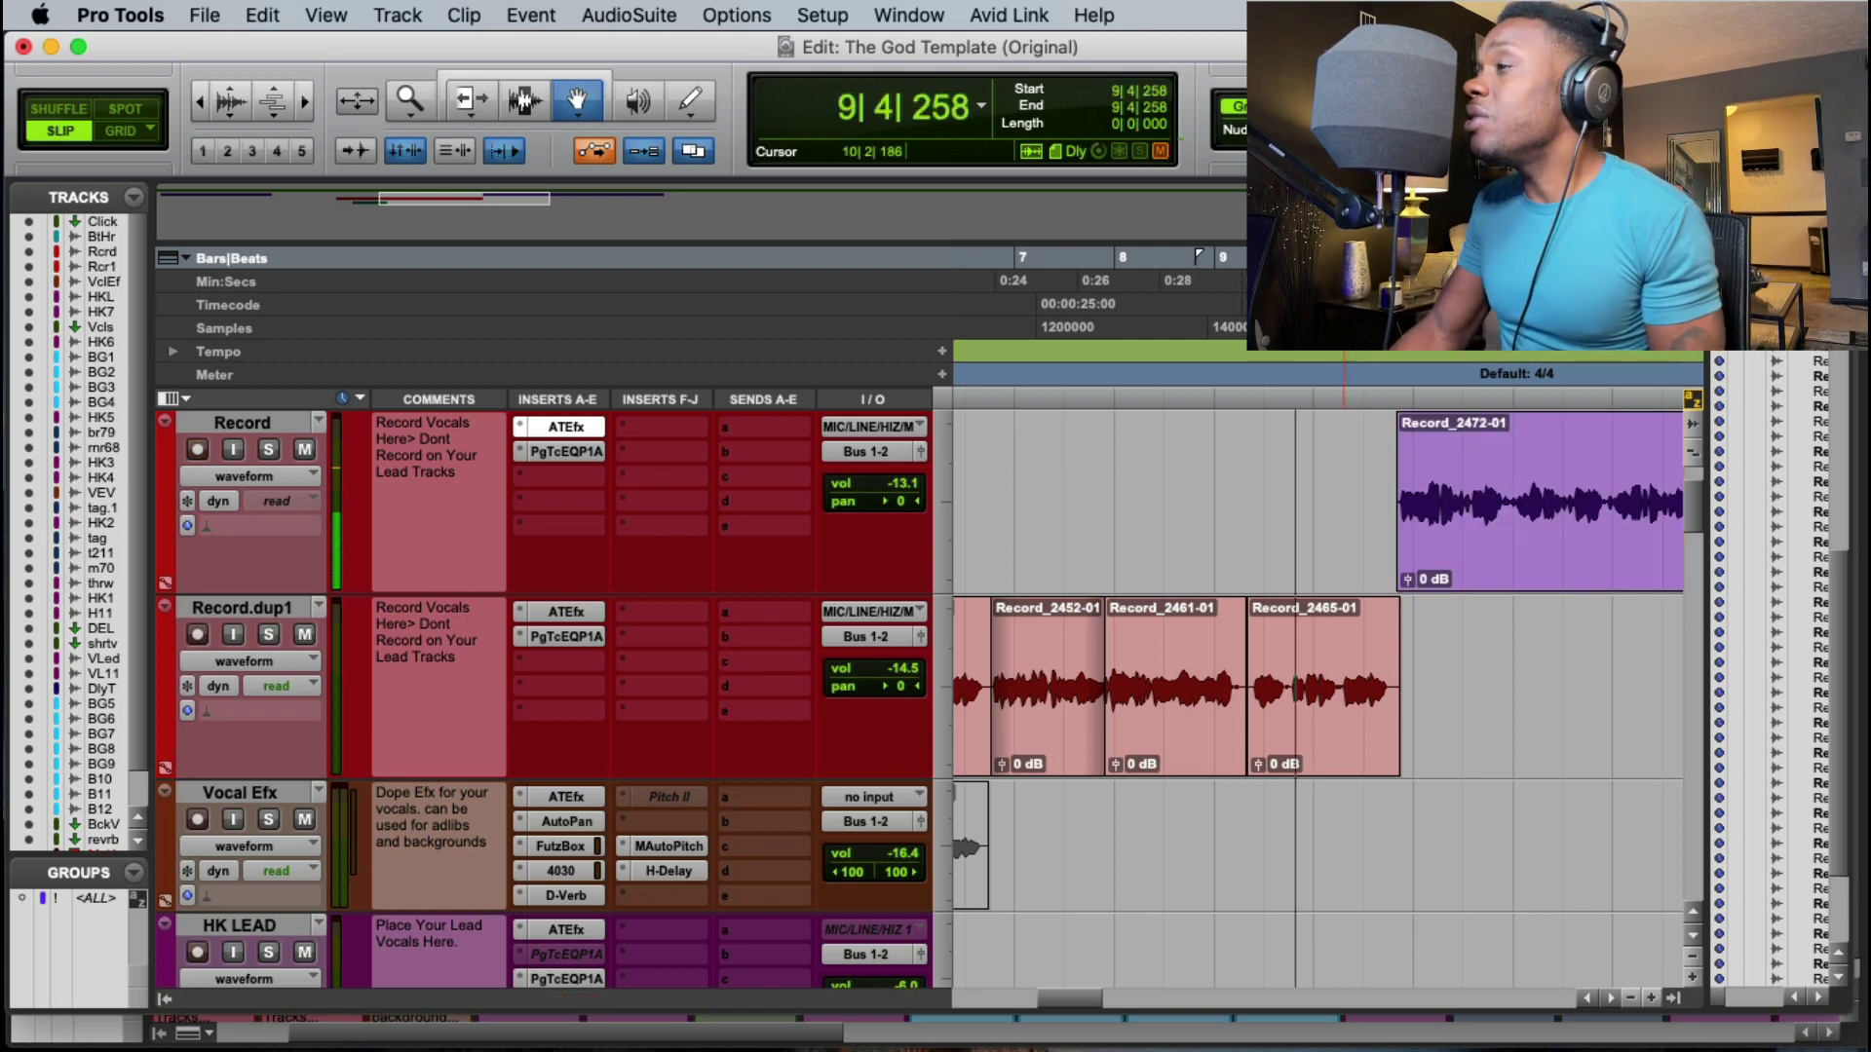
click(1310, 258)
key(space)
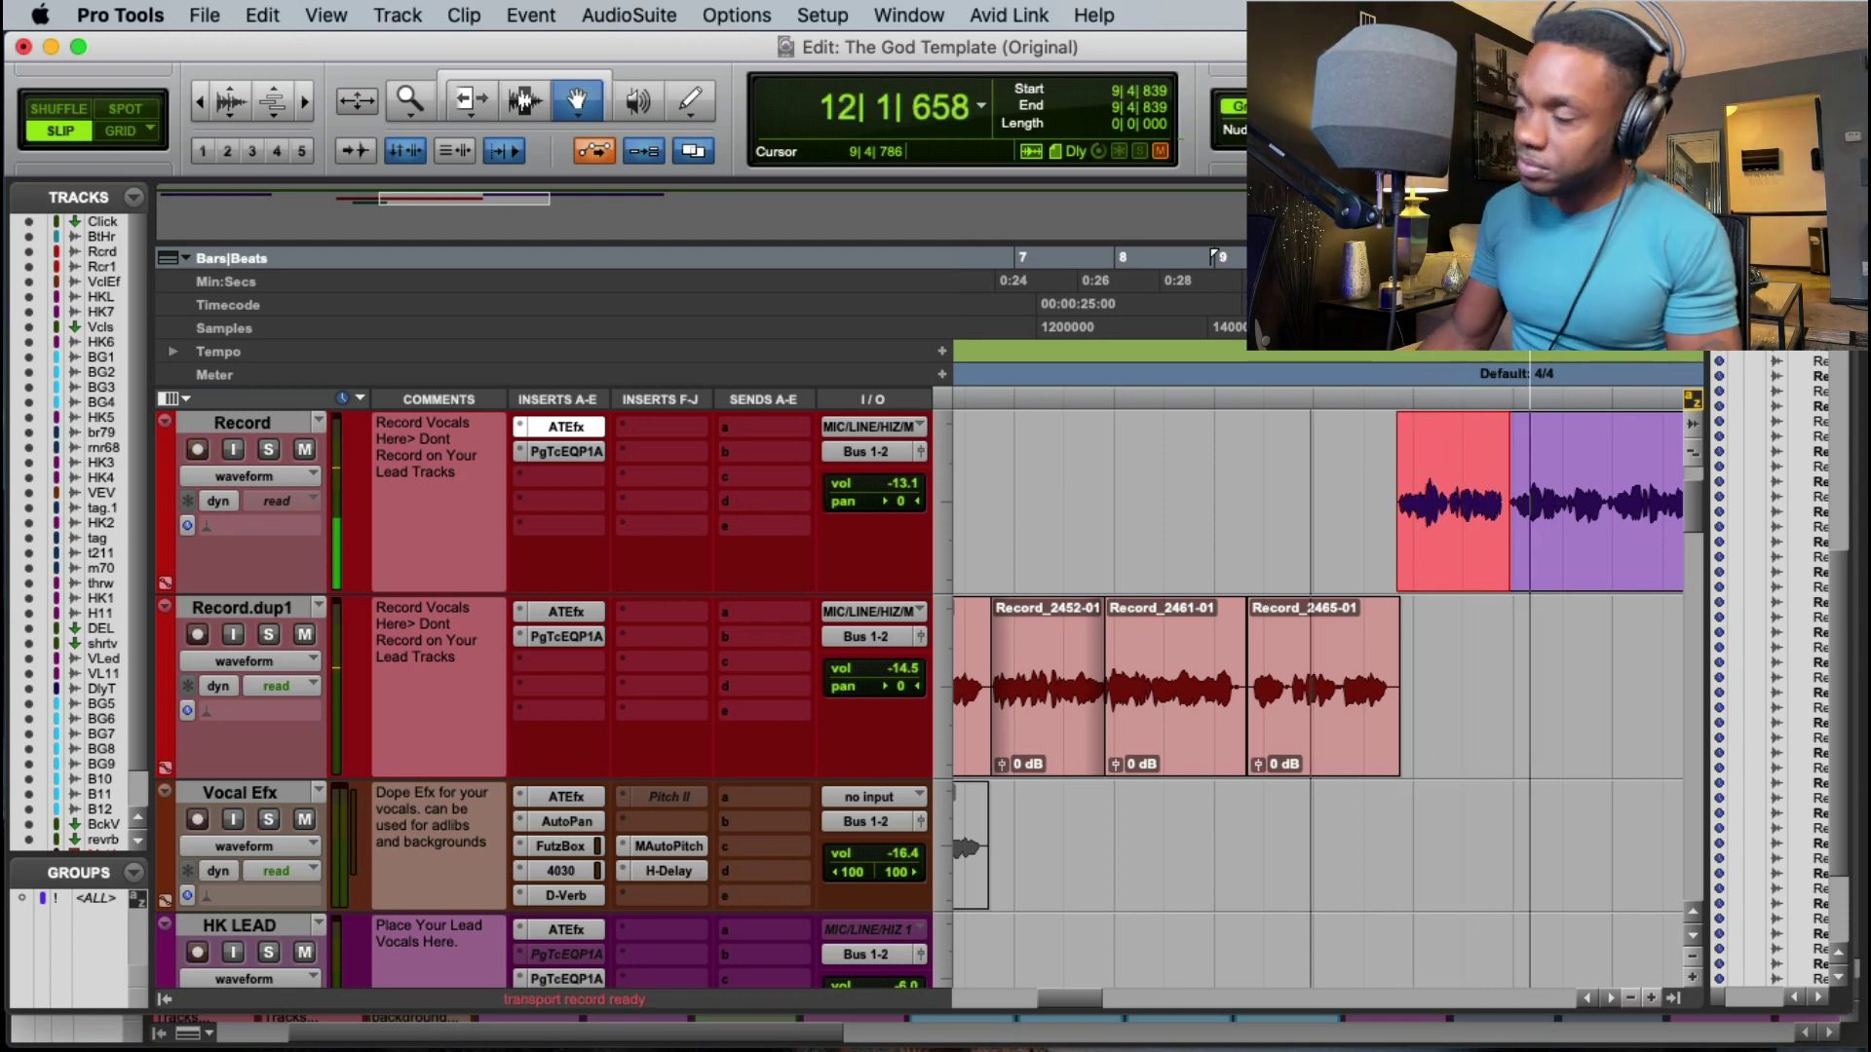
Step: Move the newest take at late bar 10 from Record down to Record.dup1, right after Record_2465-01, and play it back
key(space)
drag(1468, 544, 1468, 729)
key(space)
Step: Delete the remaining unused takes from late bar 10 on the Record track
click(1432, 569)
key(Delete)
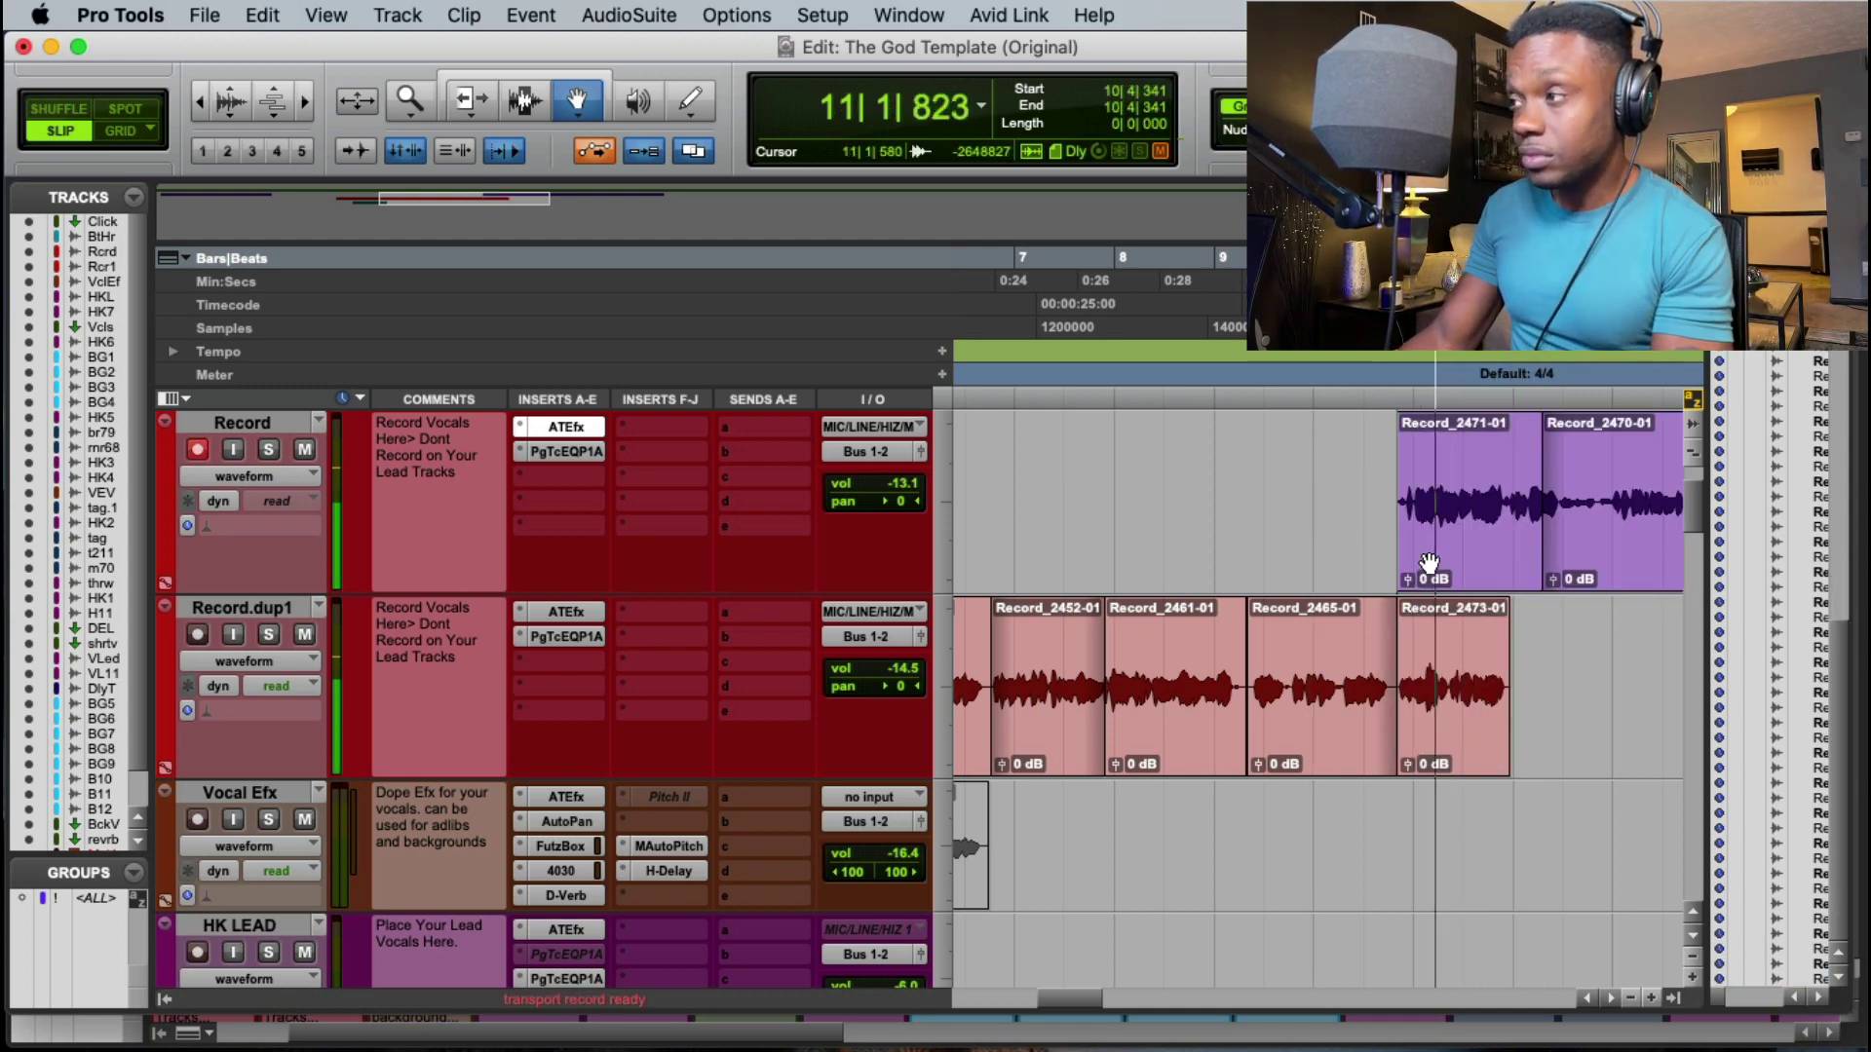
click(1431, 564)
key(Delete)
click(1433, 563)
key(Delete)
click(1470, 556)
key(super+space)
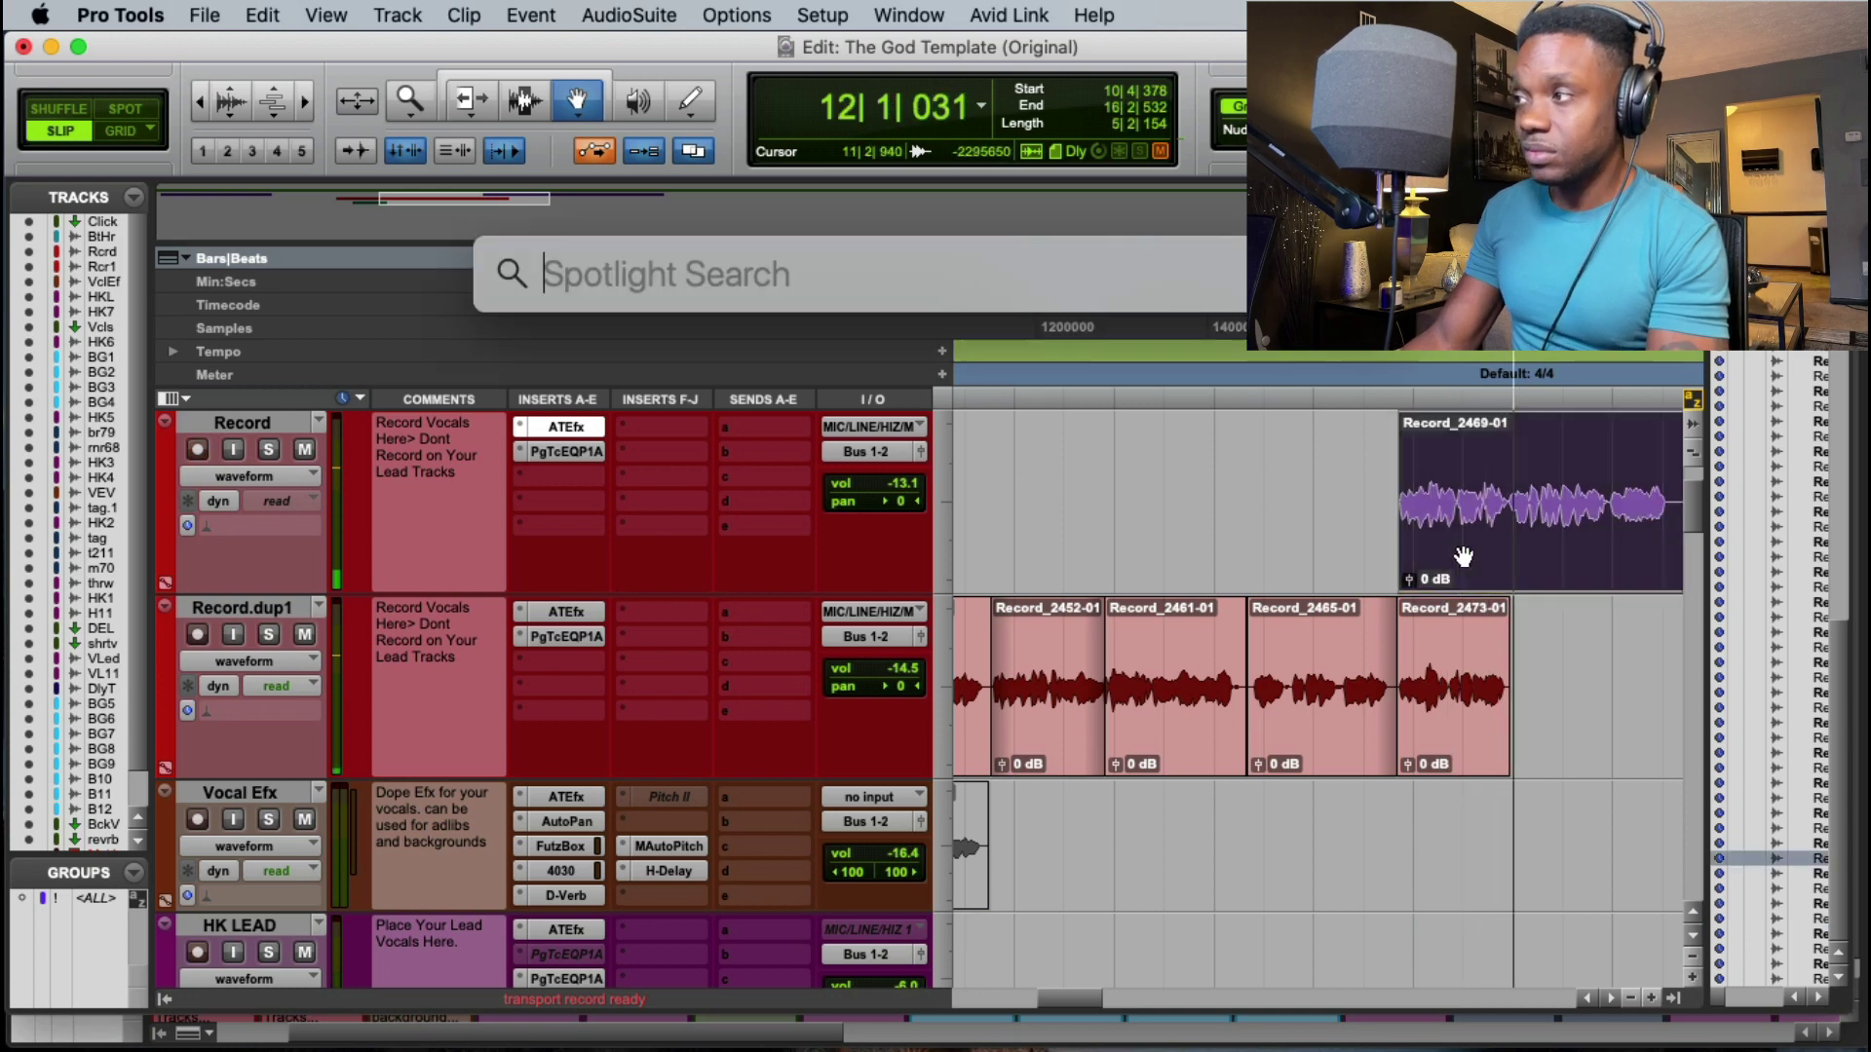
key(Escape)
key(space)
key(Delete)
Step: Record takes of the next phrase on the Record track from late bar 11, playing from 10|4|800, 10|4|853 and 11|1|052
click(1337, 329)
key(space)
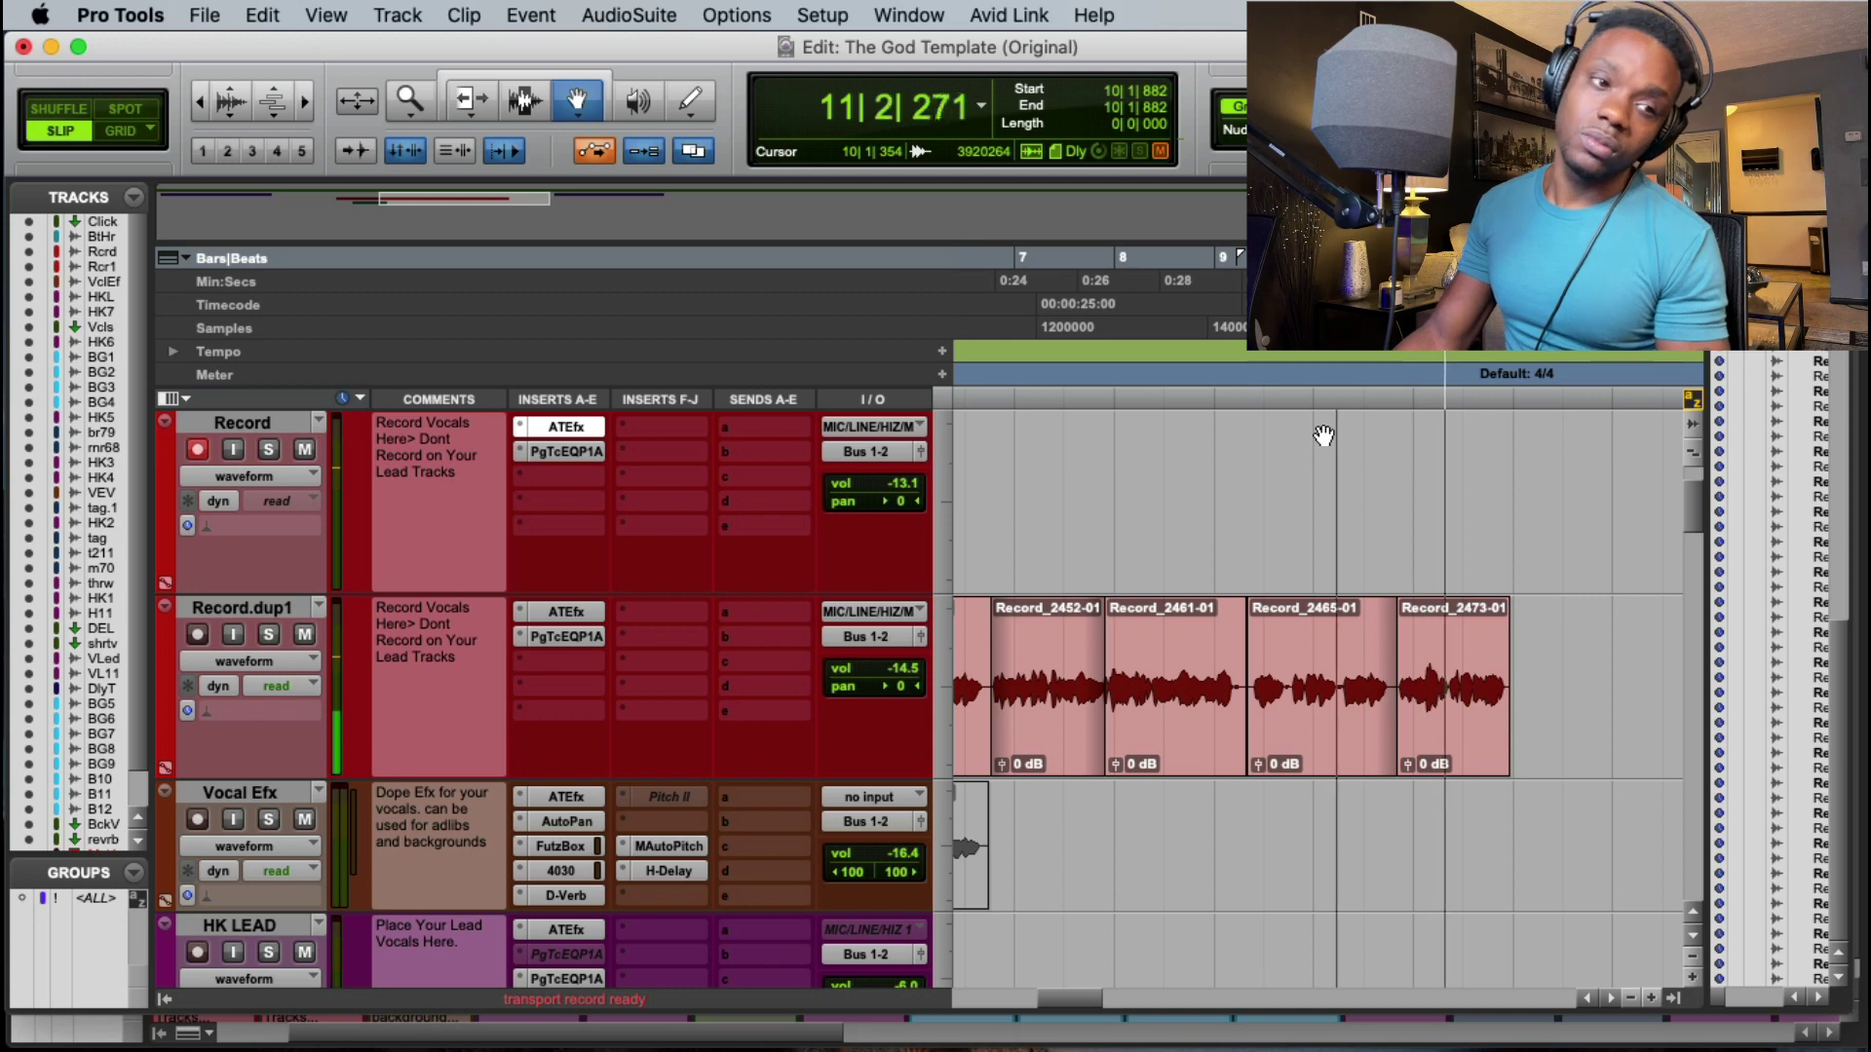
click(1411, 328)
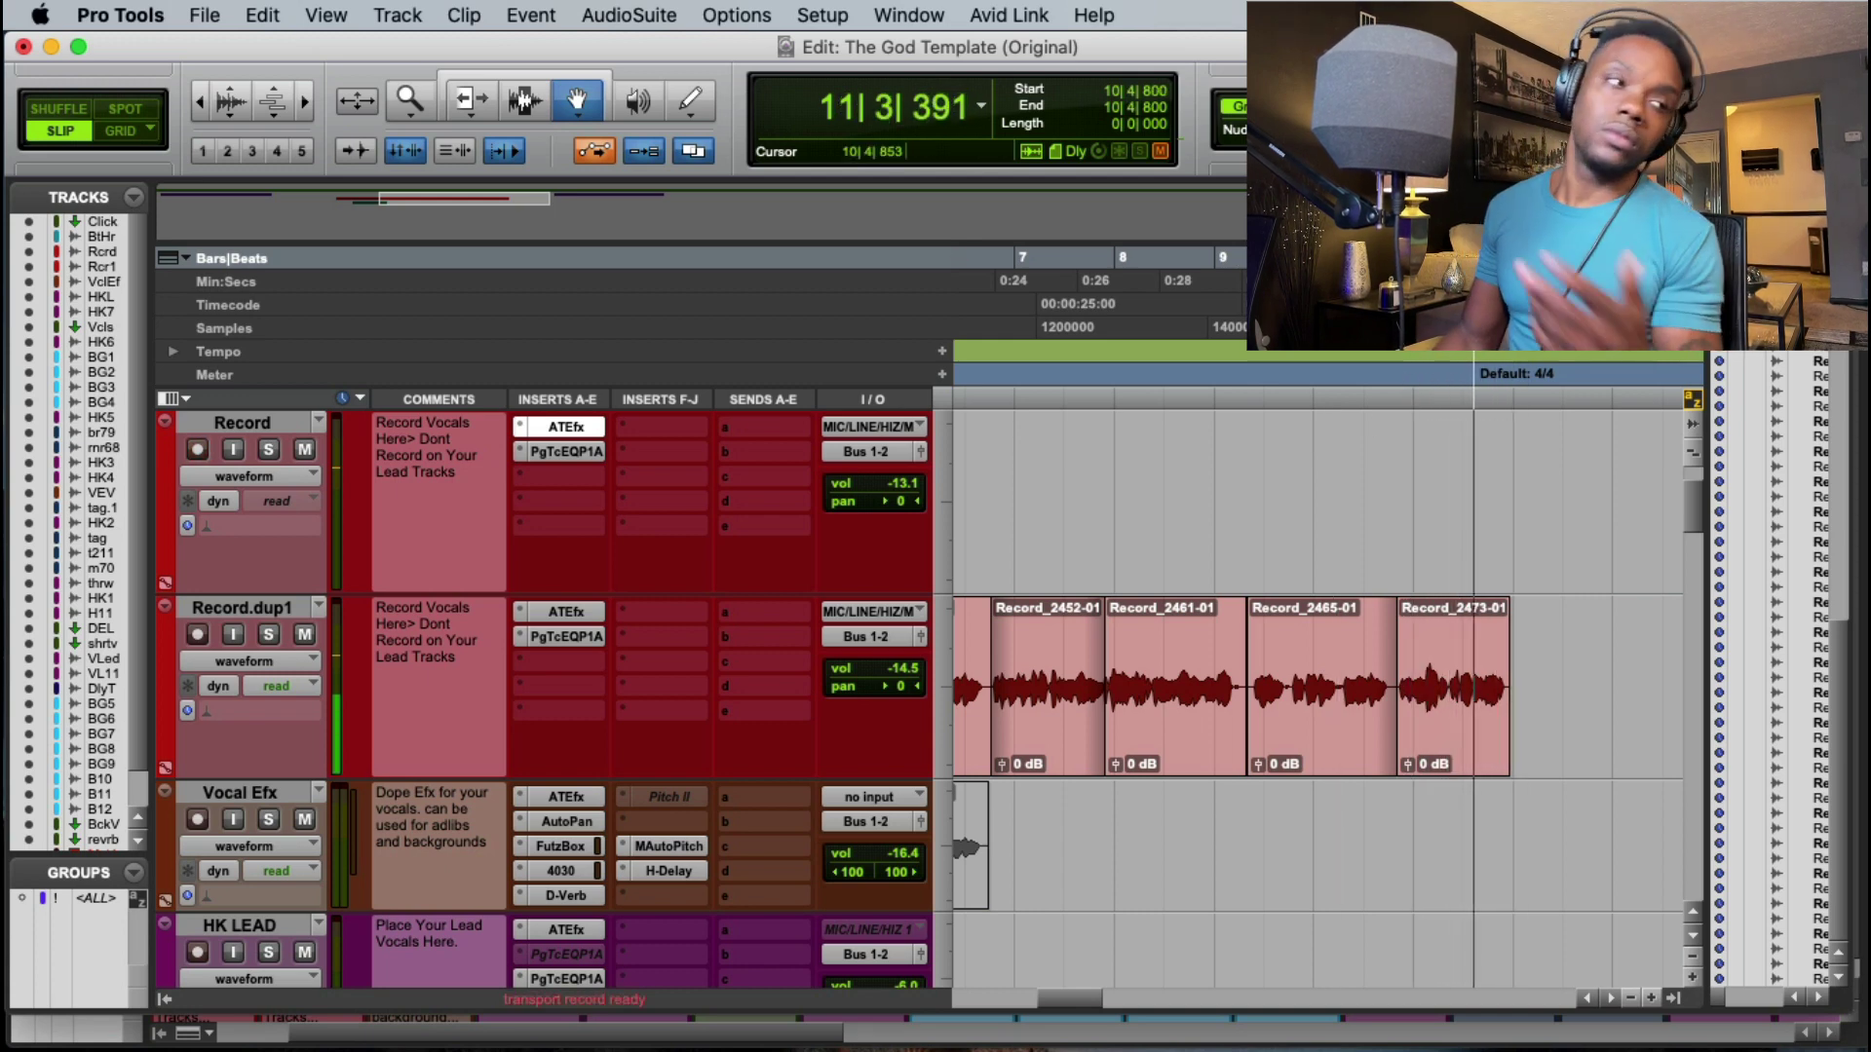
key(super+space)
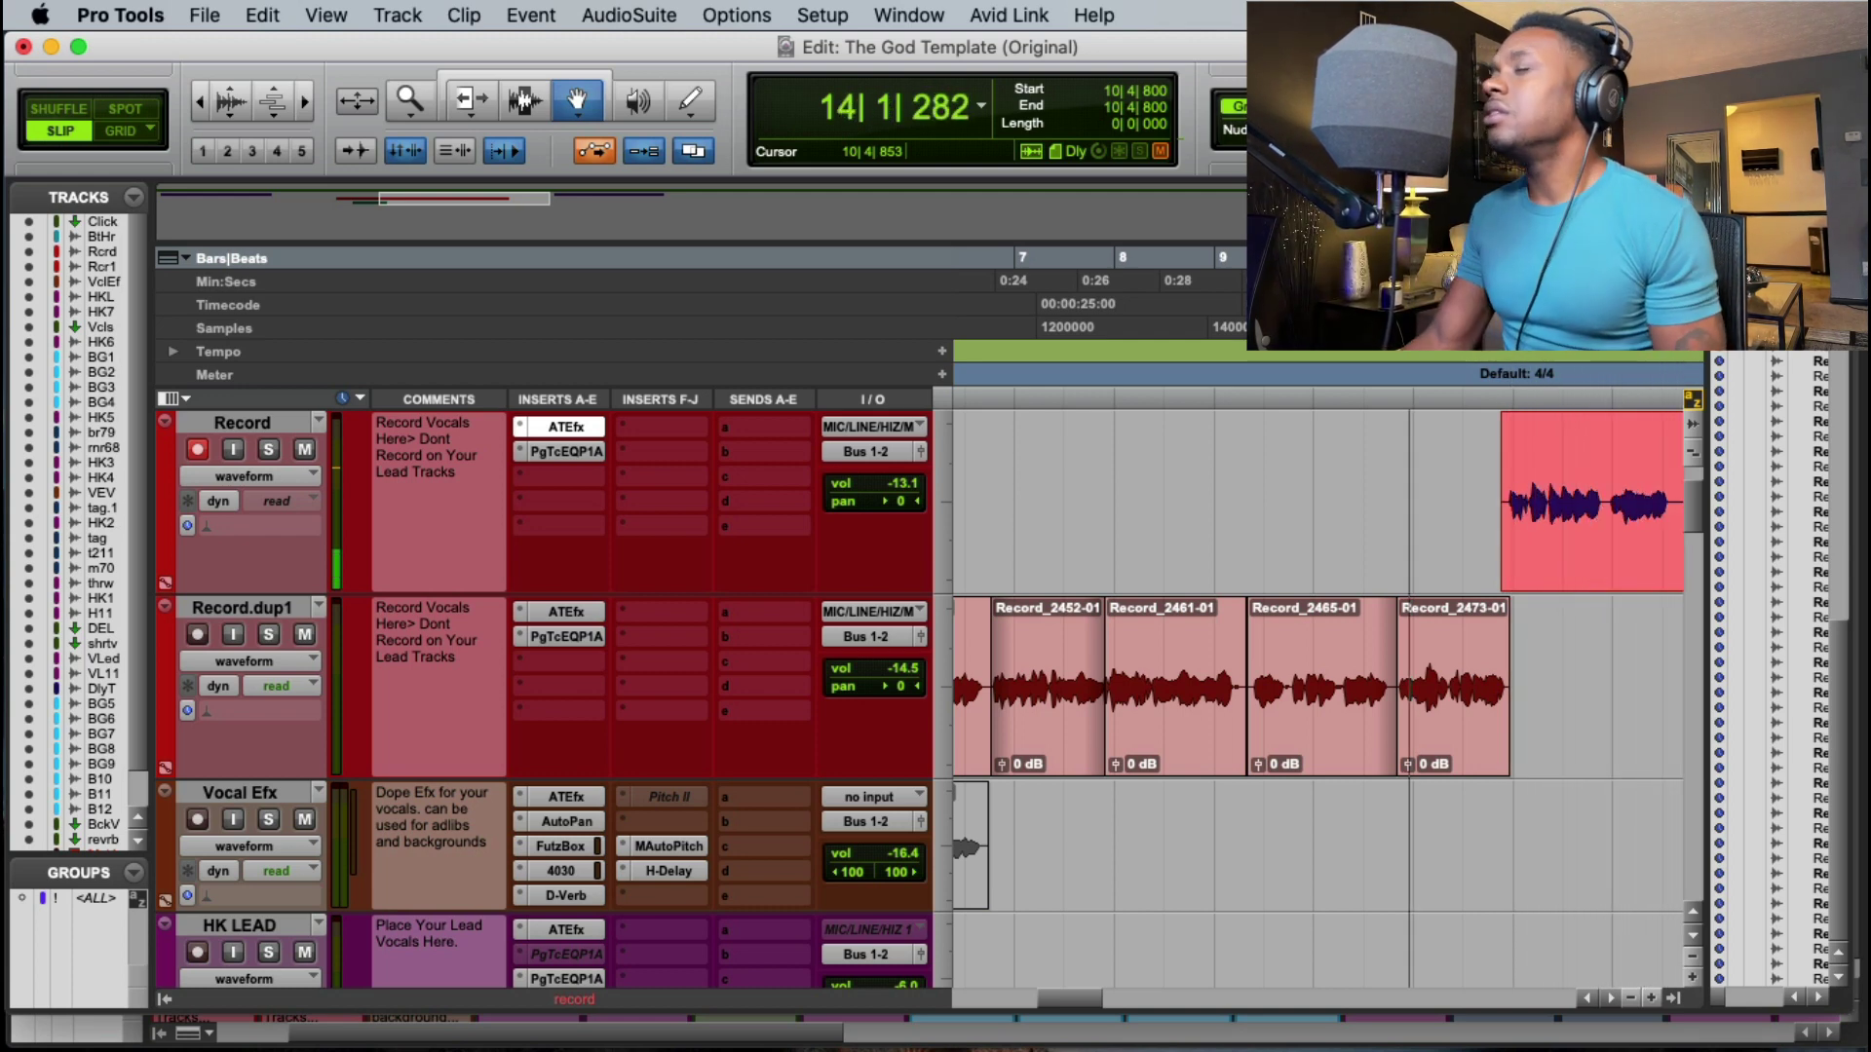
key(space)
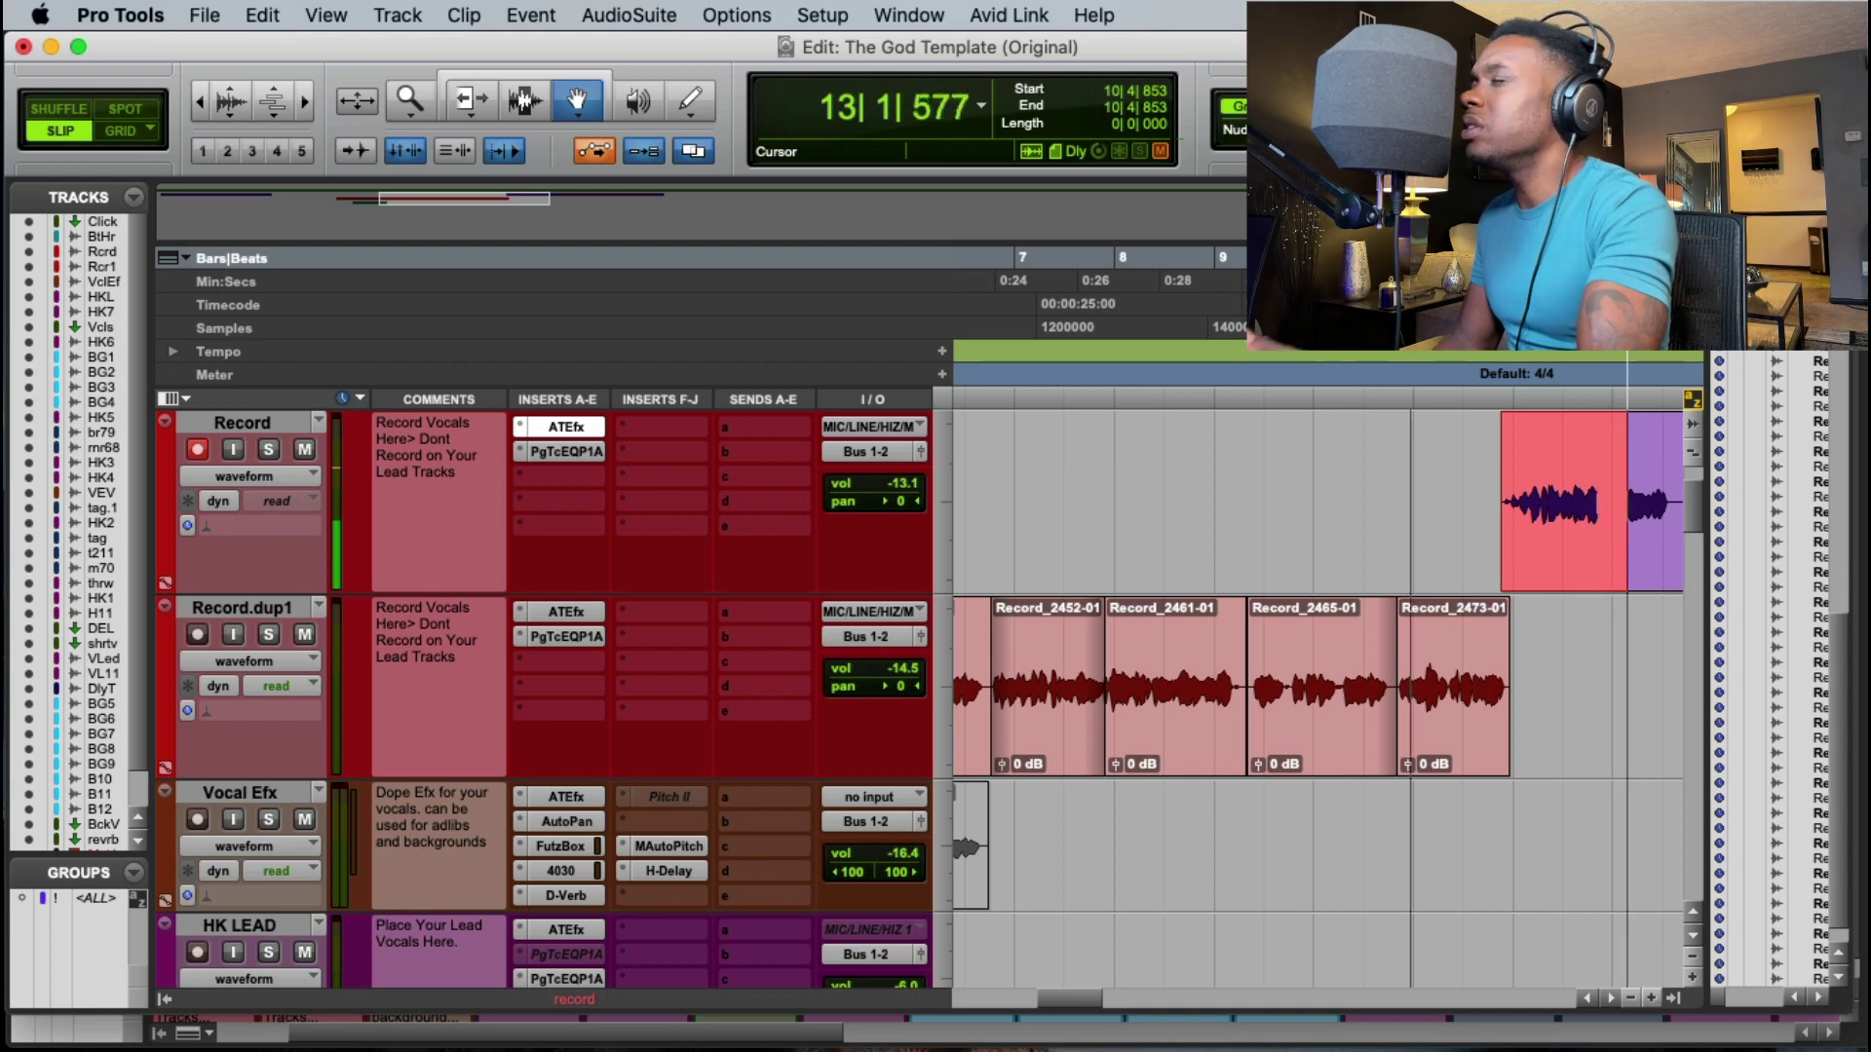
key(space)
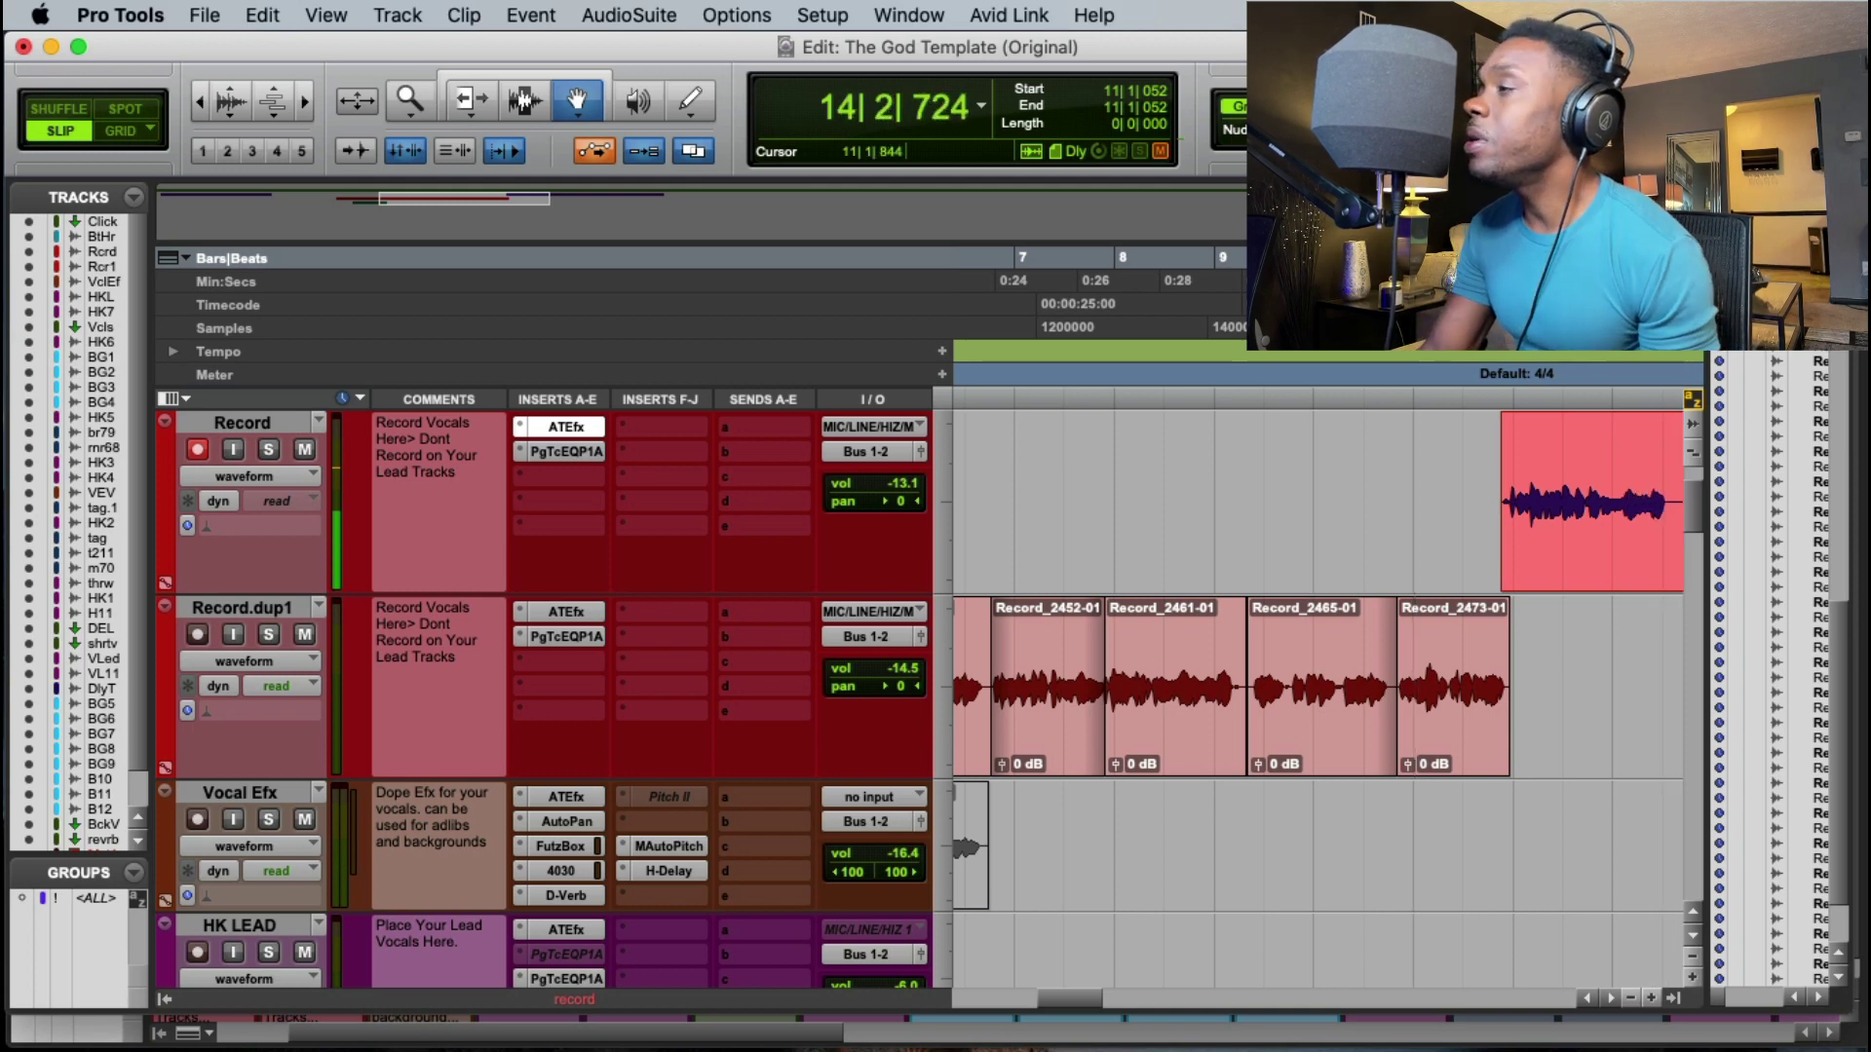
key(space)
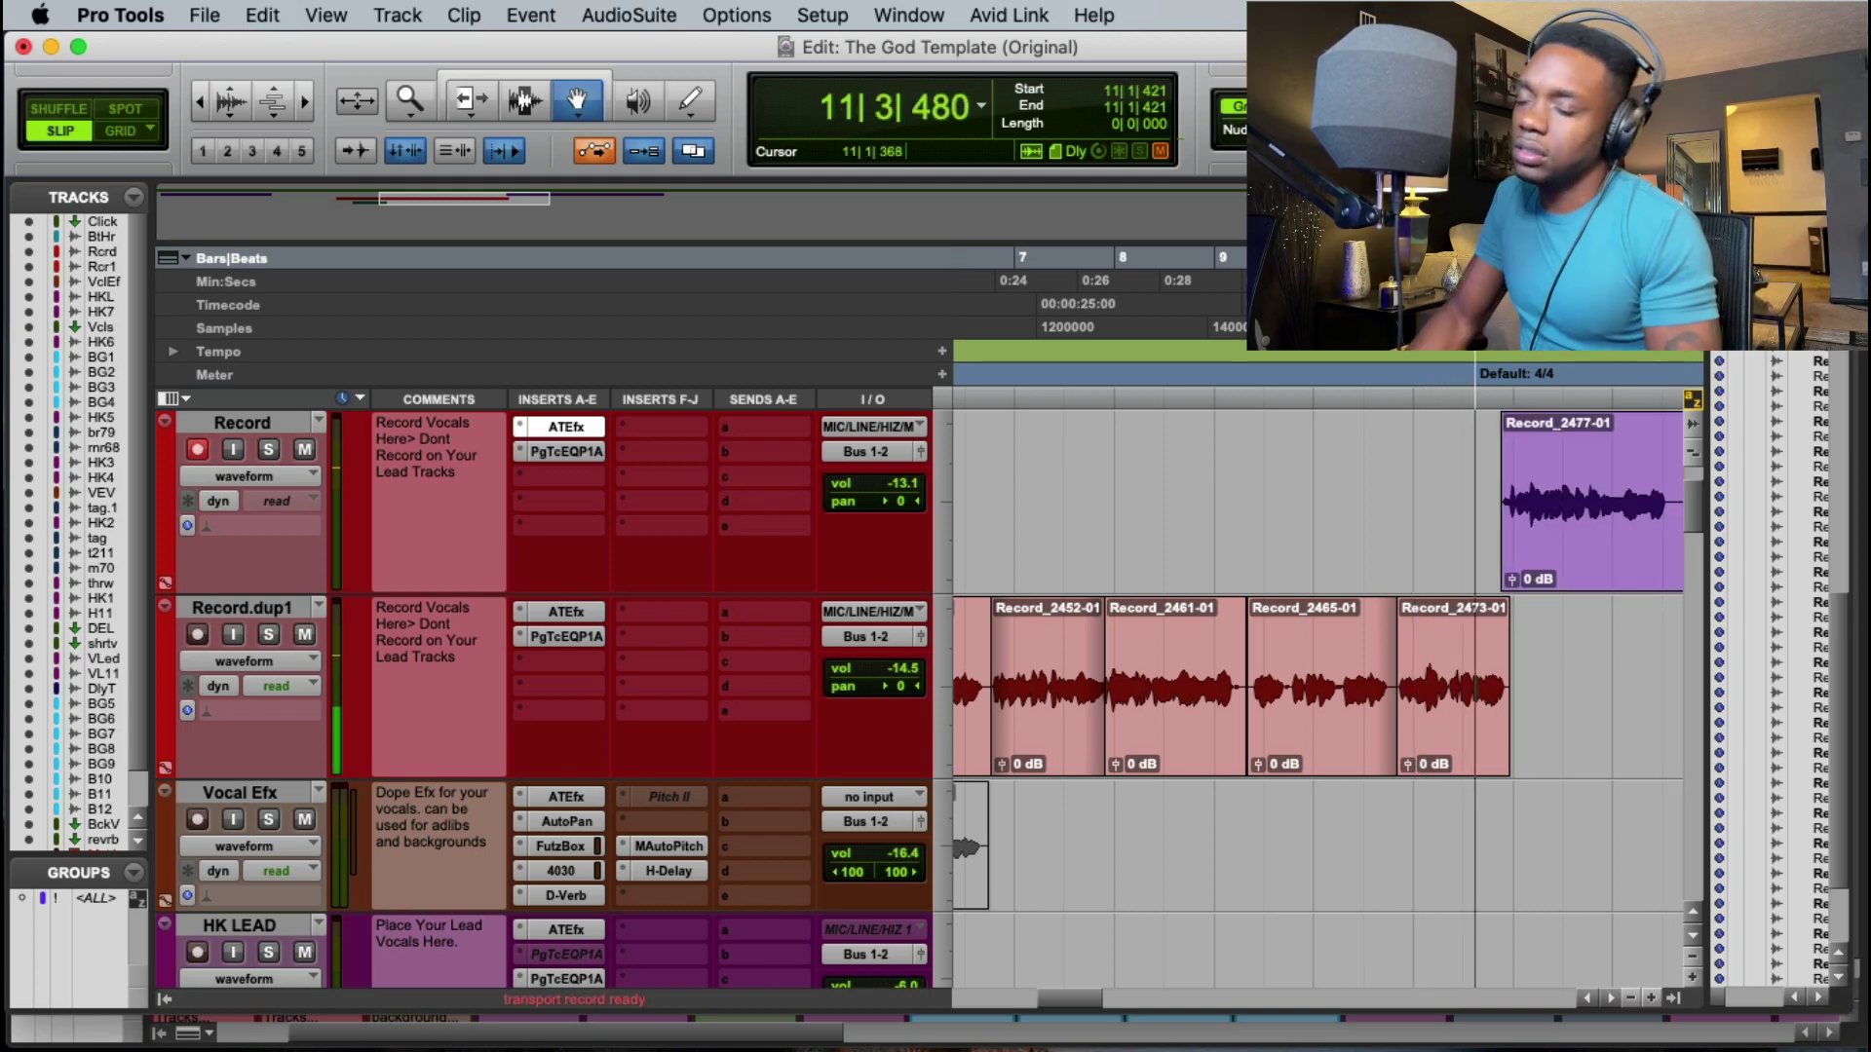
Step: Record one more take from late bar 11, playing from 11|1|421, audition it and delete it from the Record track
key(super+space)
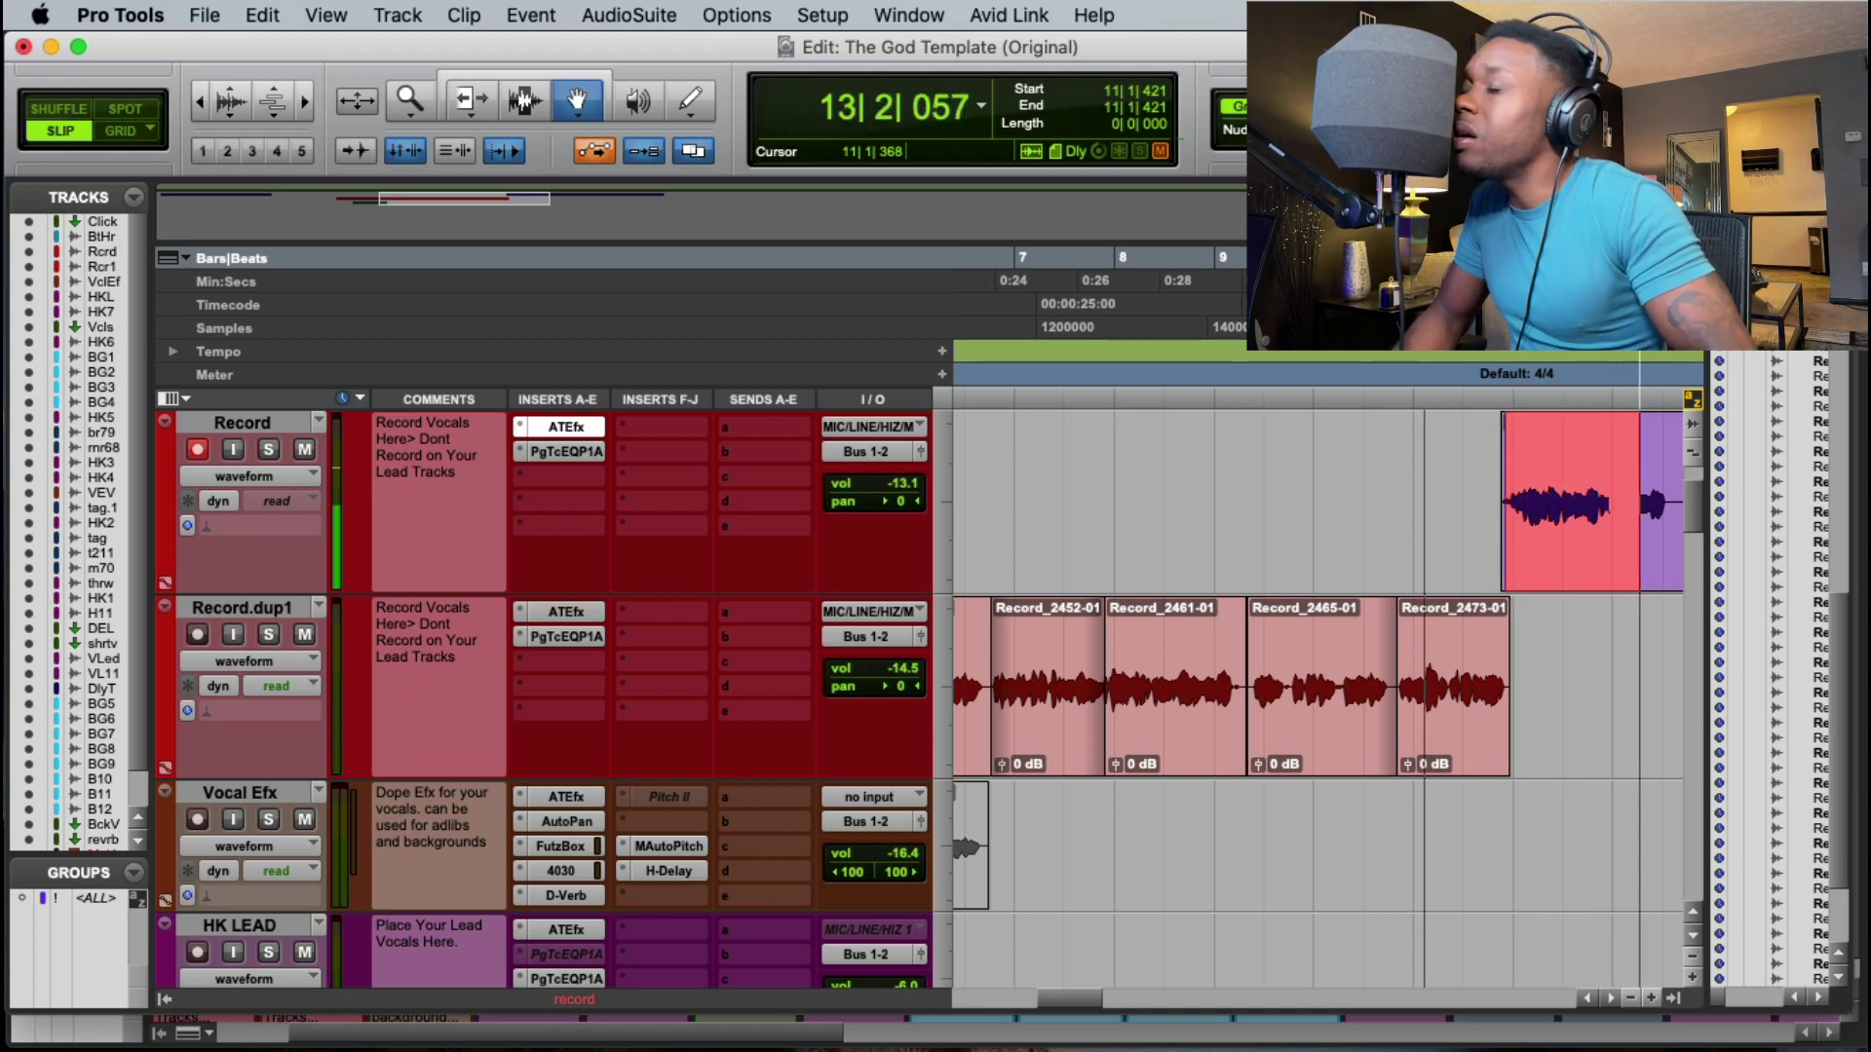
key(space)
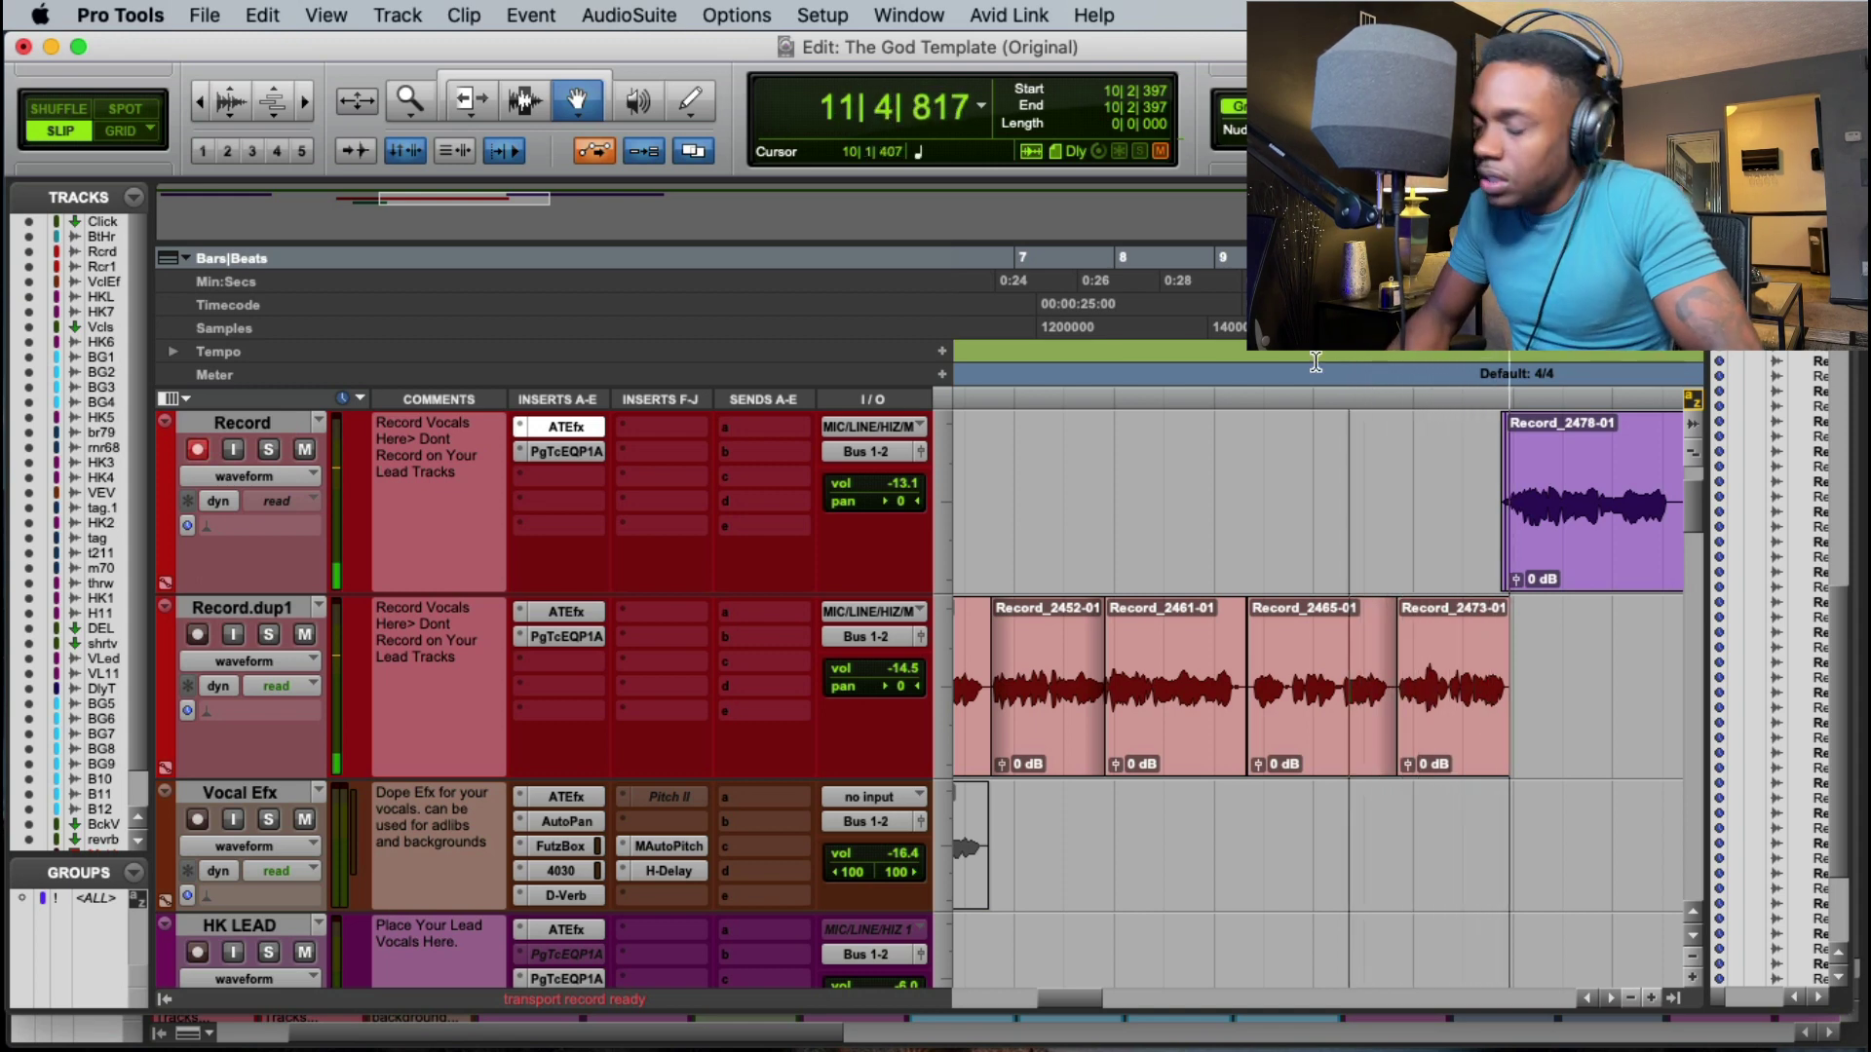
click(1571, 544)
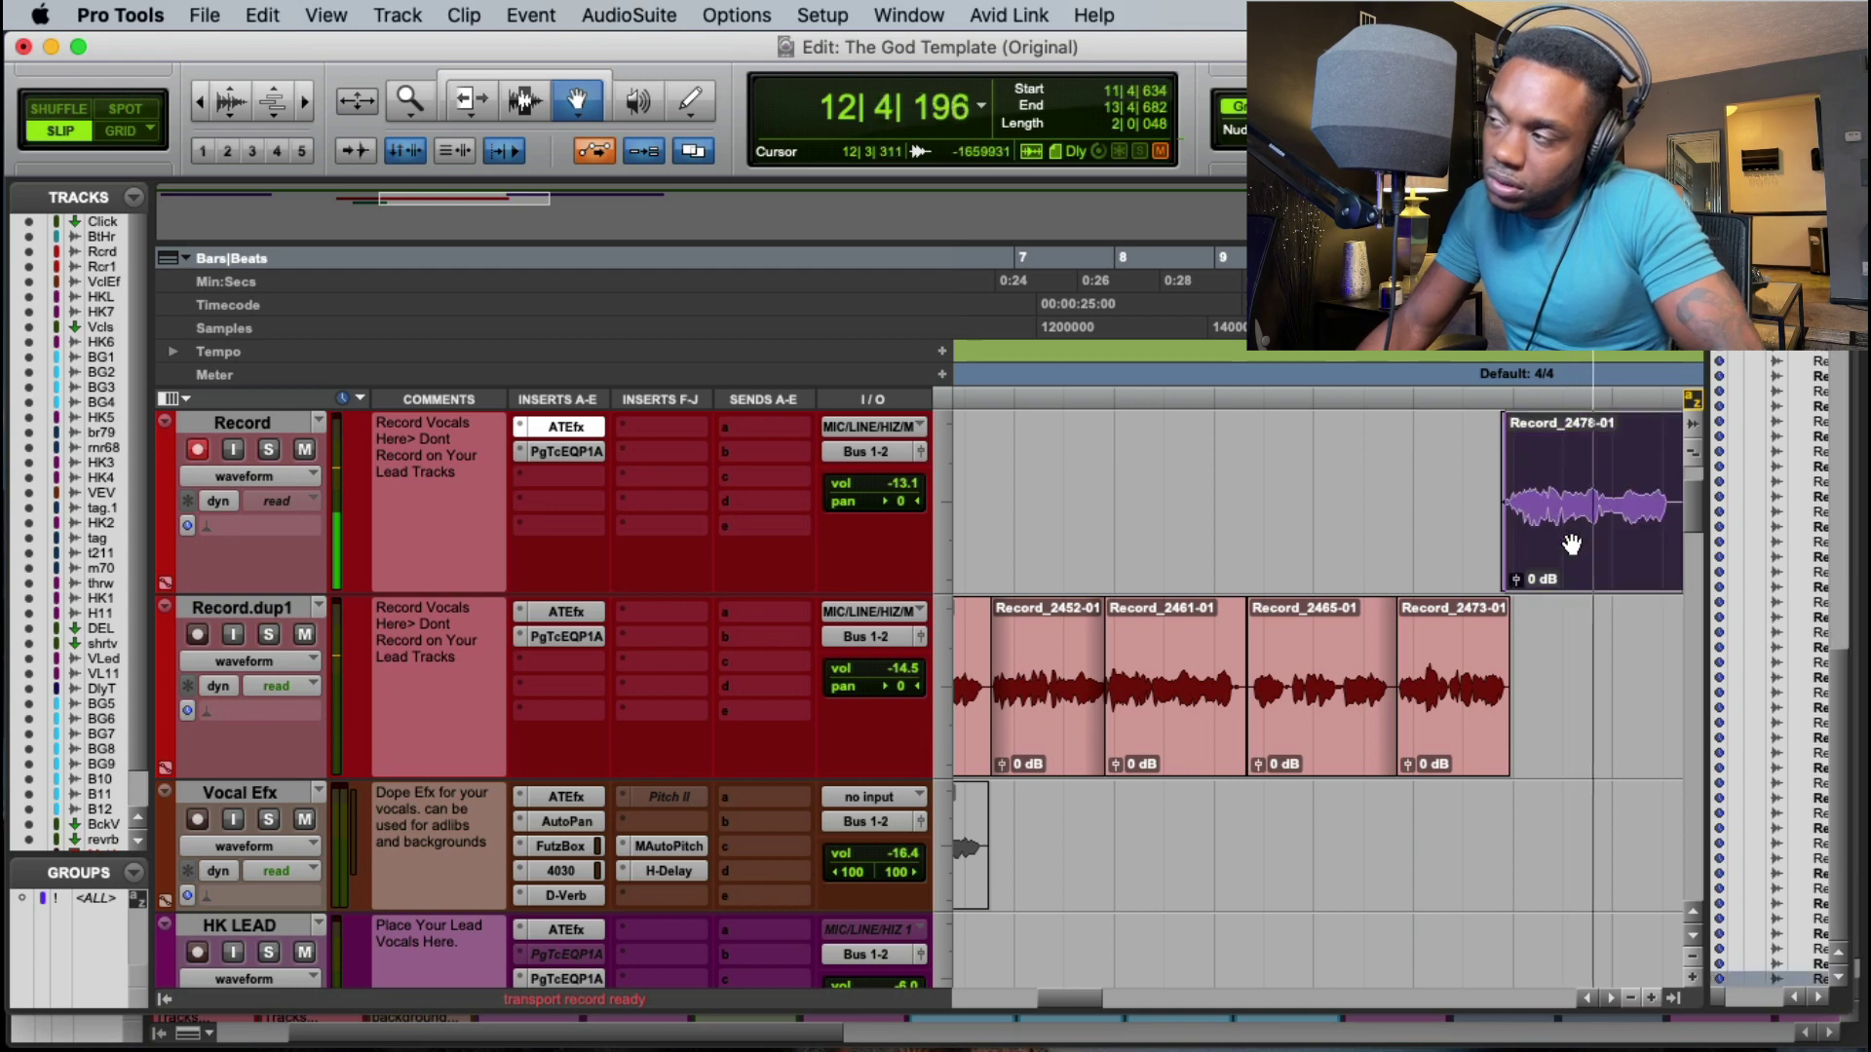
key(Delete)
key(space)
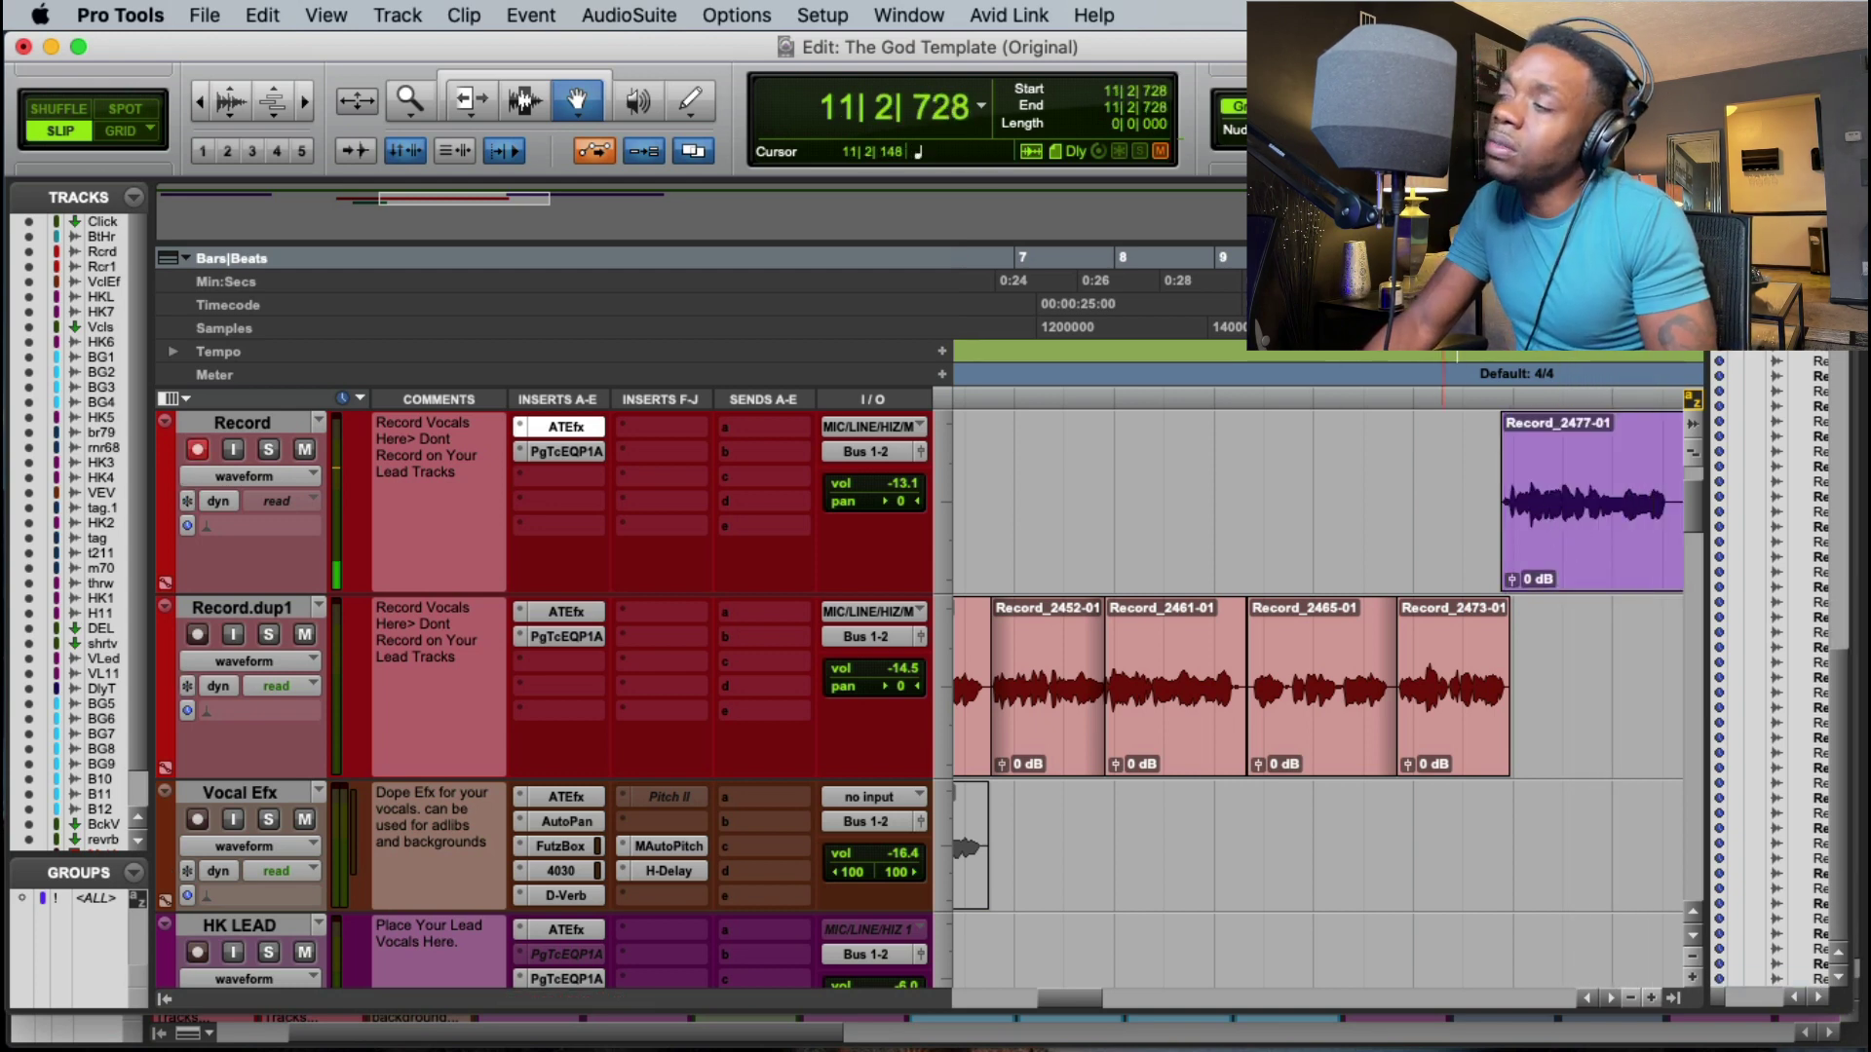
Step: Replace Record_2477-01 with a new take from late bar 11, played from 11|1|316 and placed on Record.dup1 after Record_2473-01
click(1423, 259)
key(space)
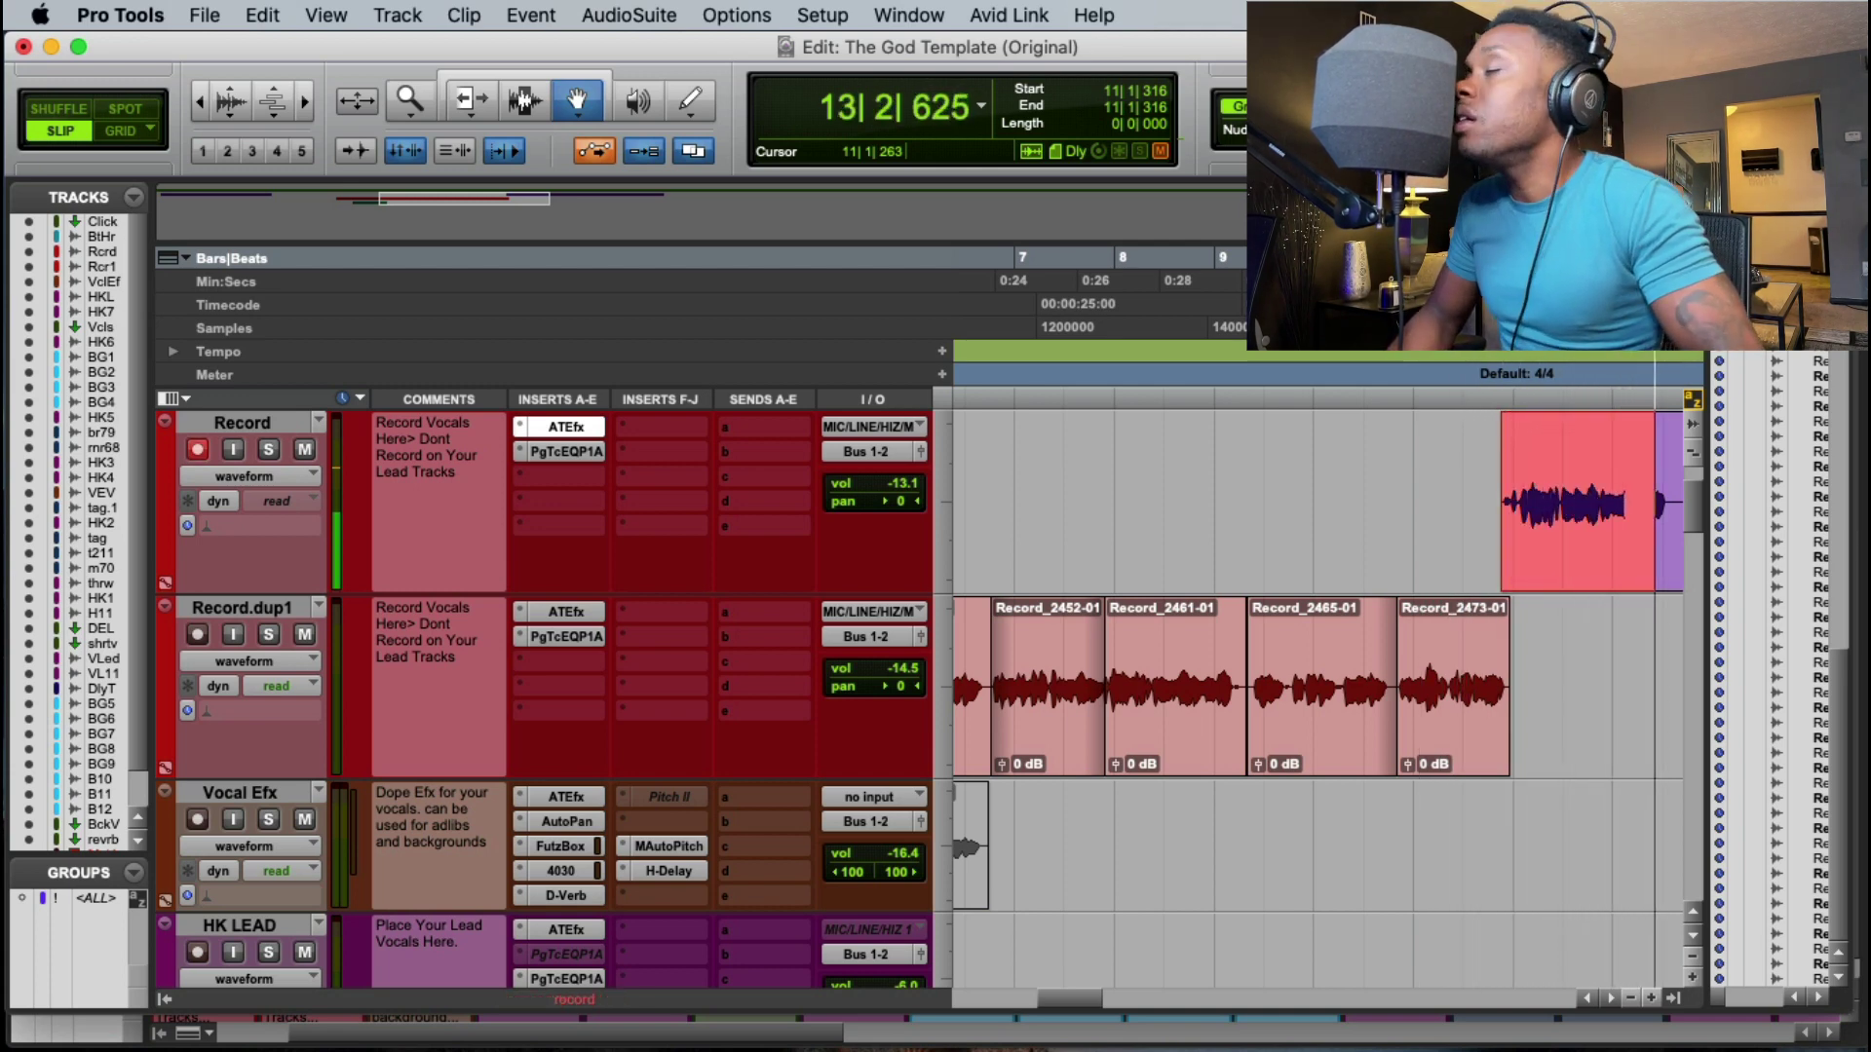
key(space)
click(1553, 524)
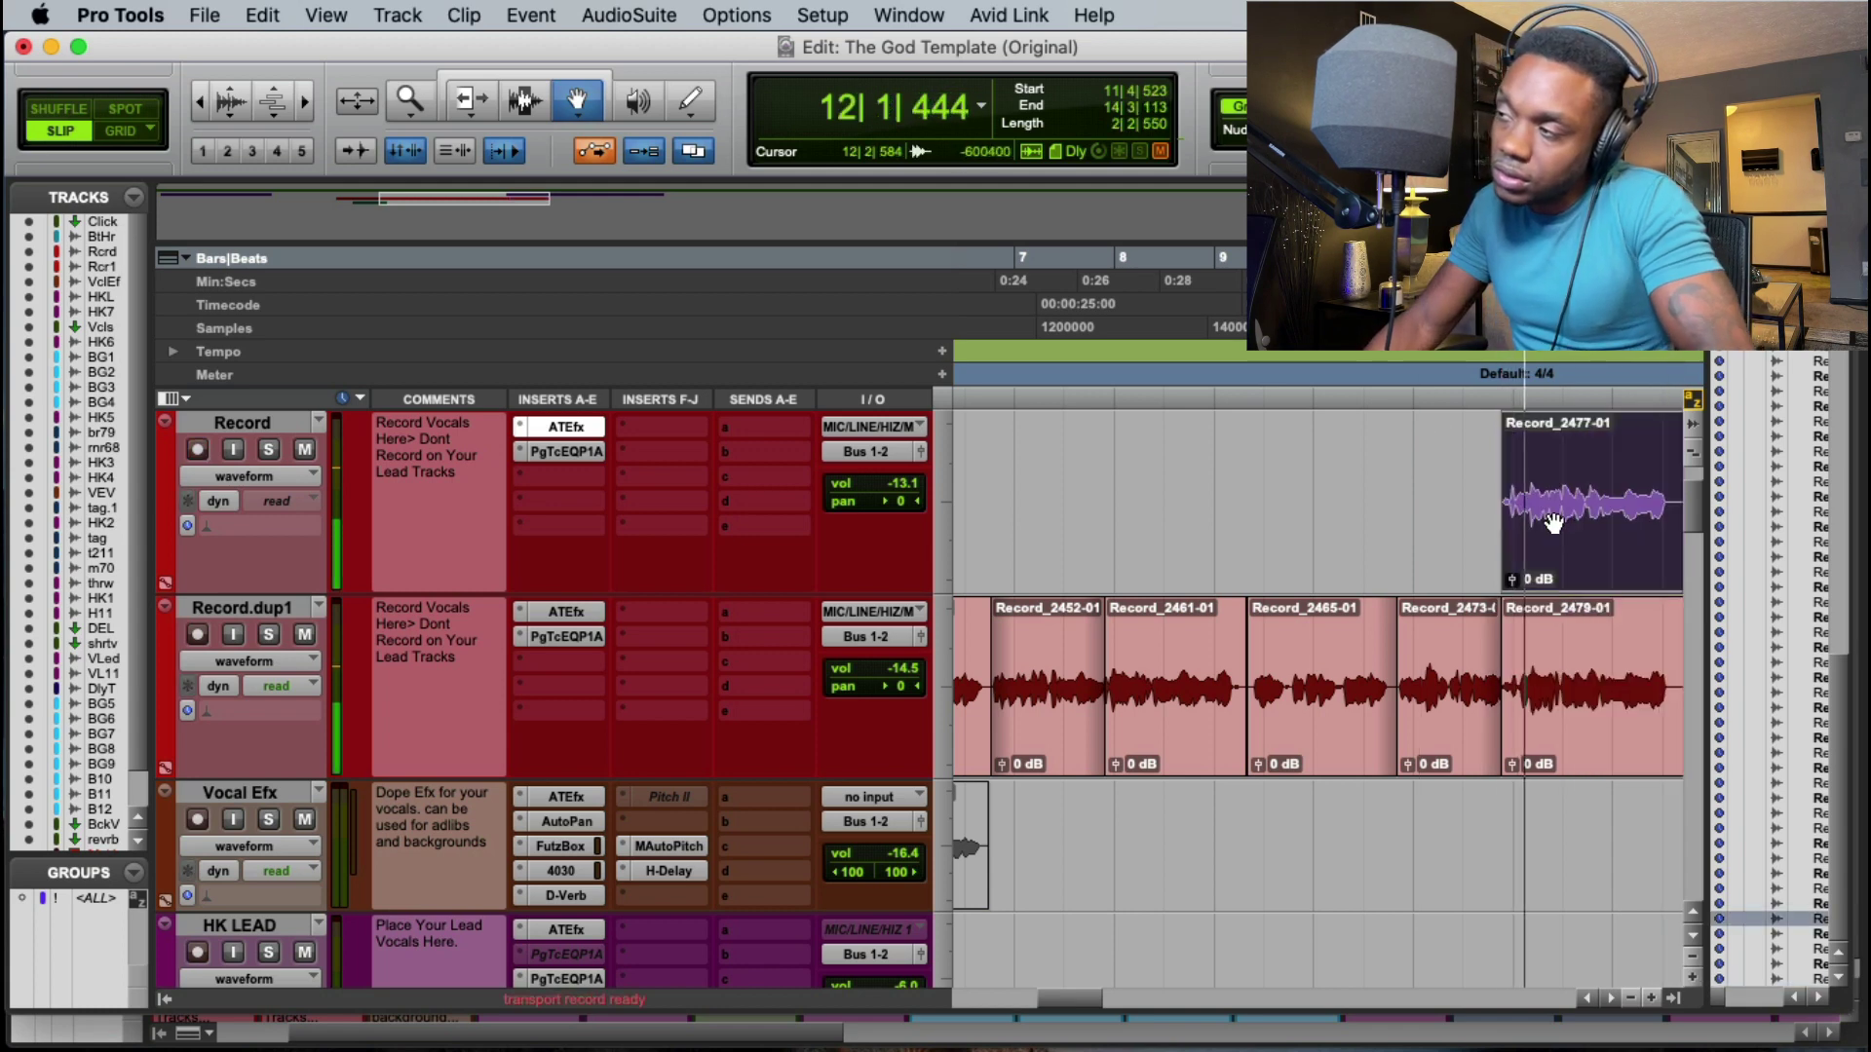
key(Delete)
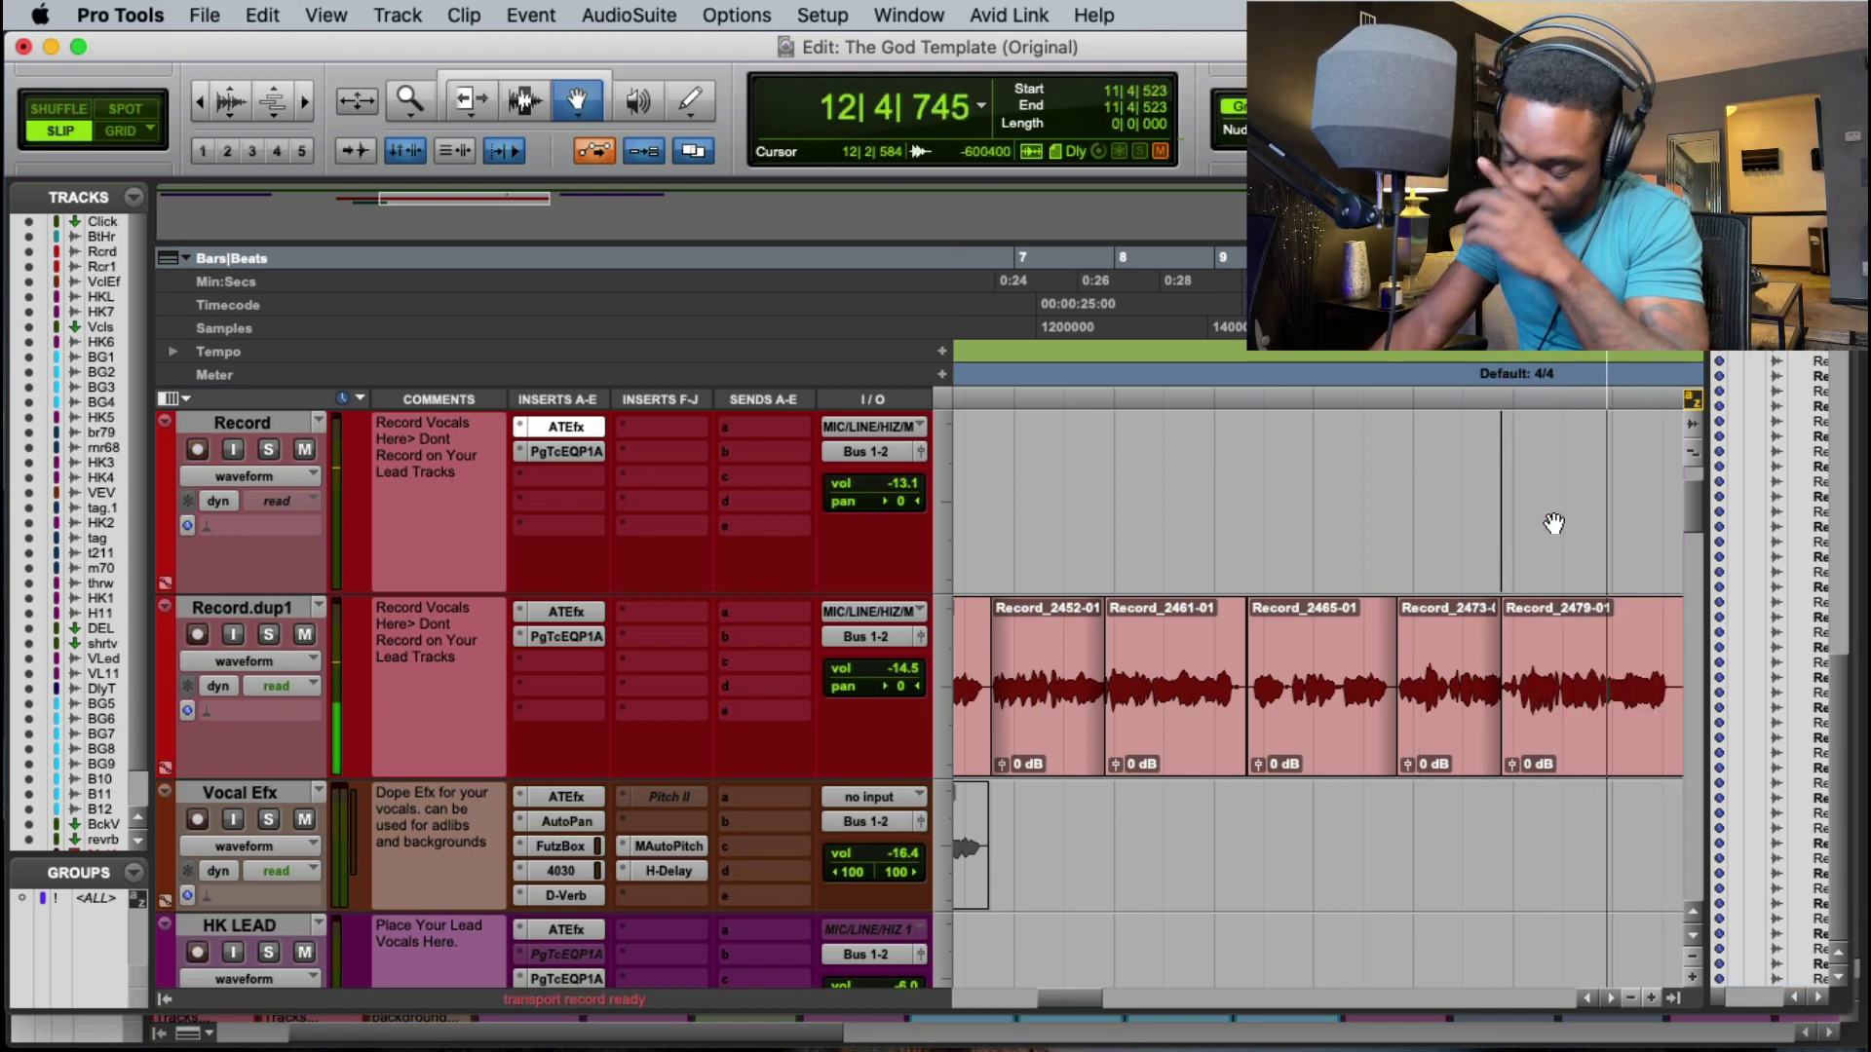
Step: Trim the boundary between Record_2473-01 and Record_2479-01 on Record.dup1 slightly later, to 11|4|762
key(t)
key(Escape)
key(Escape)
key(Escape)
key(Escape)
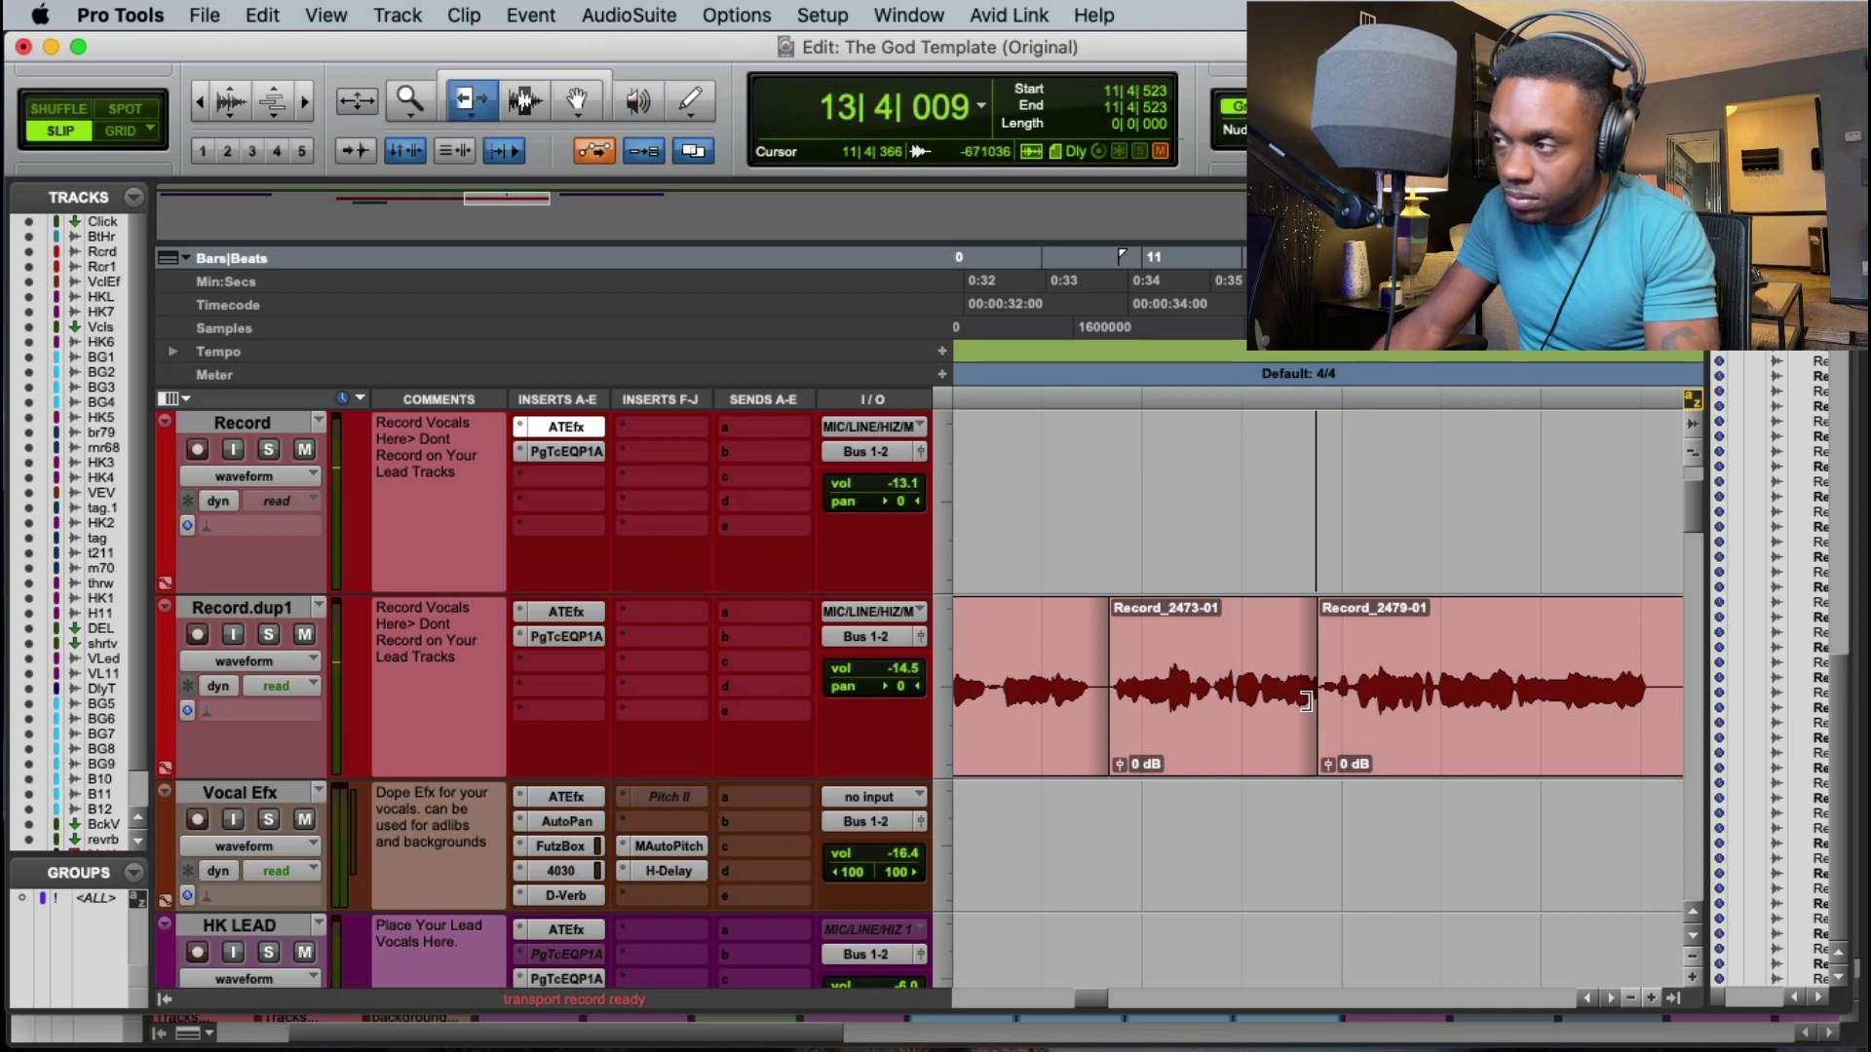
key(space)
drag(1315, 710, 1329, 714)
key(space)
Step: Play back the assembled vocal phrases from 5|1|810 and switch to the Selector tool
key(r)
key(r)
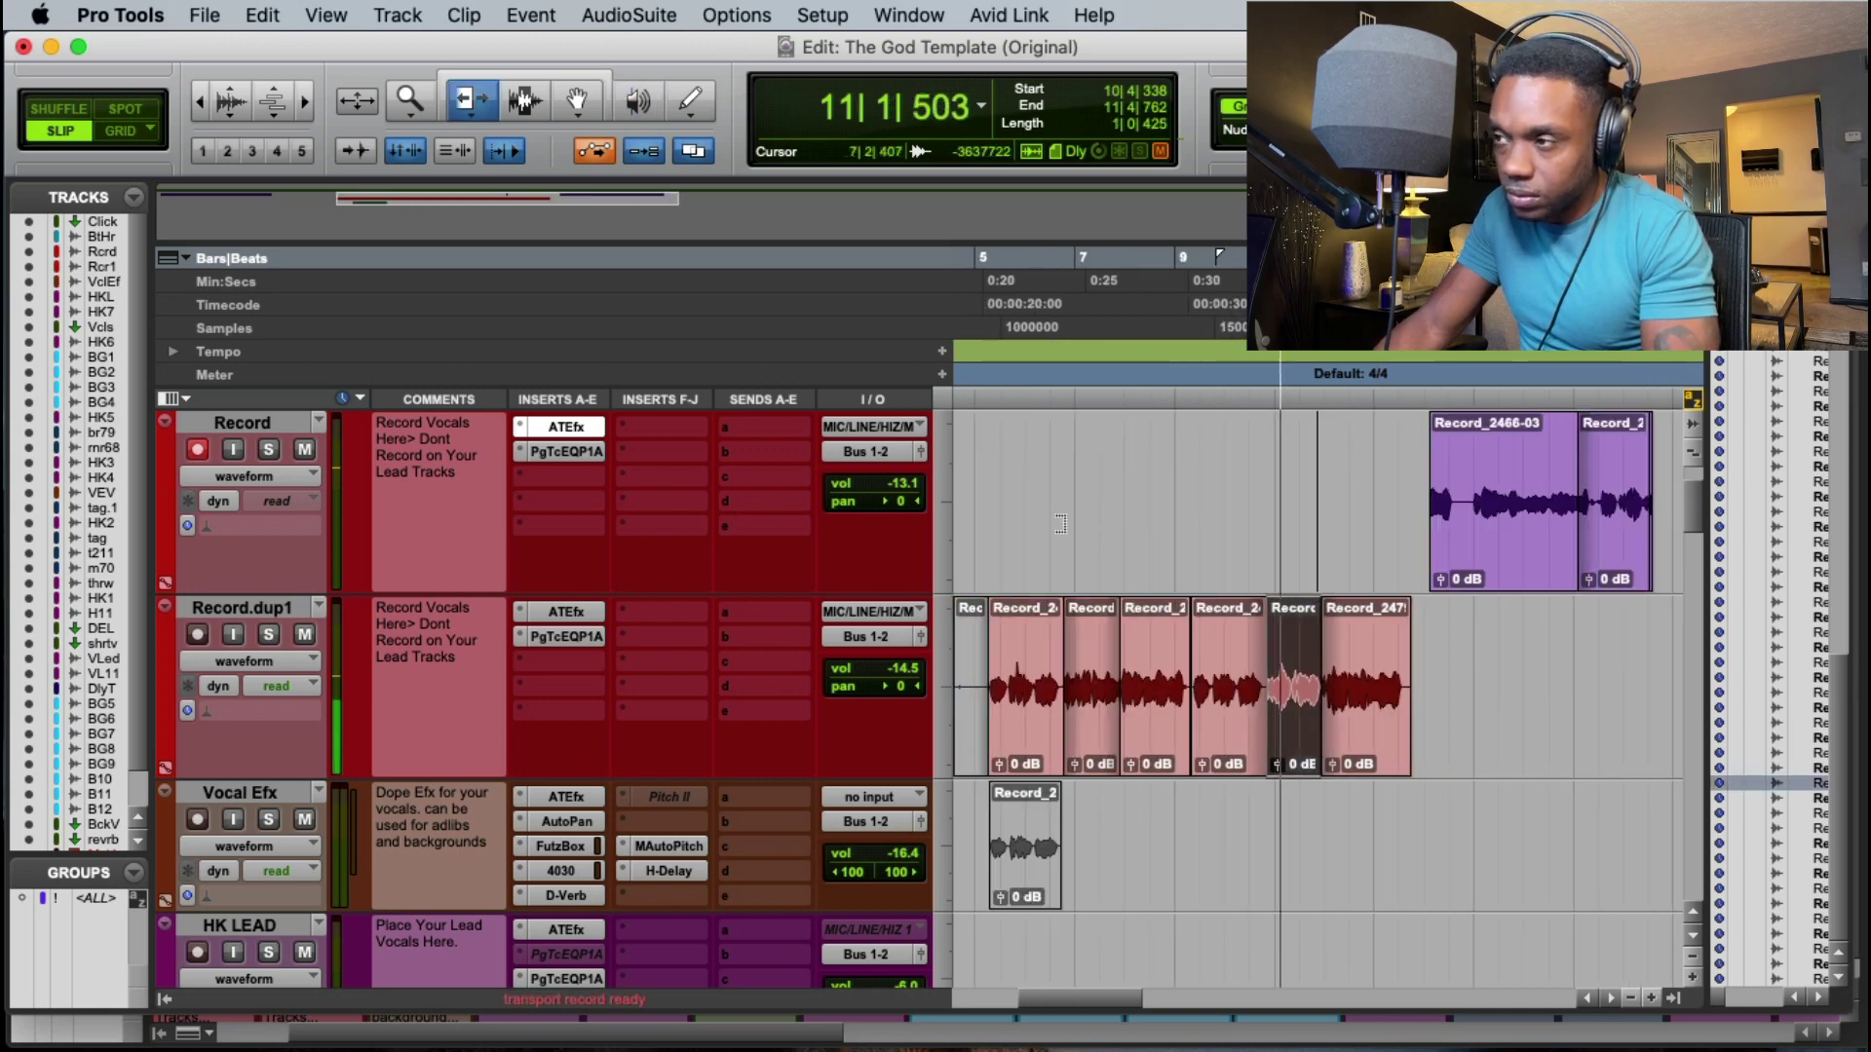
click(986, 297)
key(Escape)
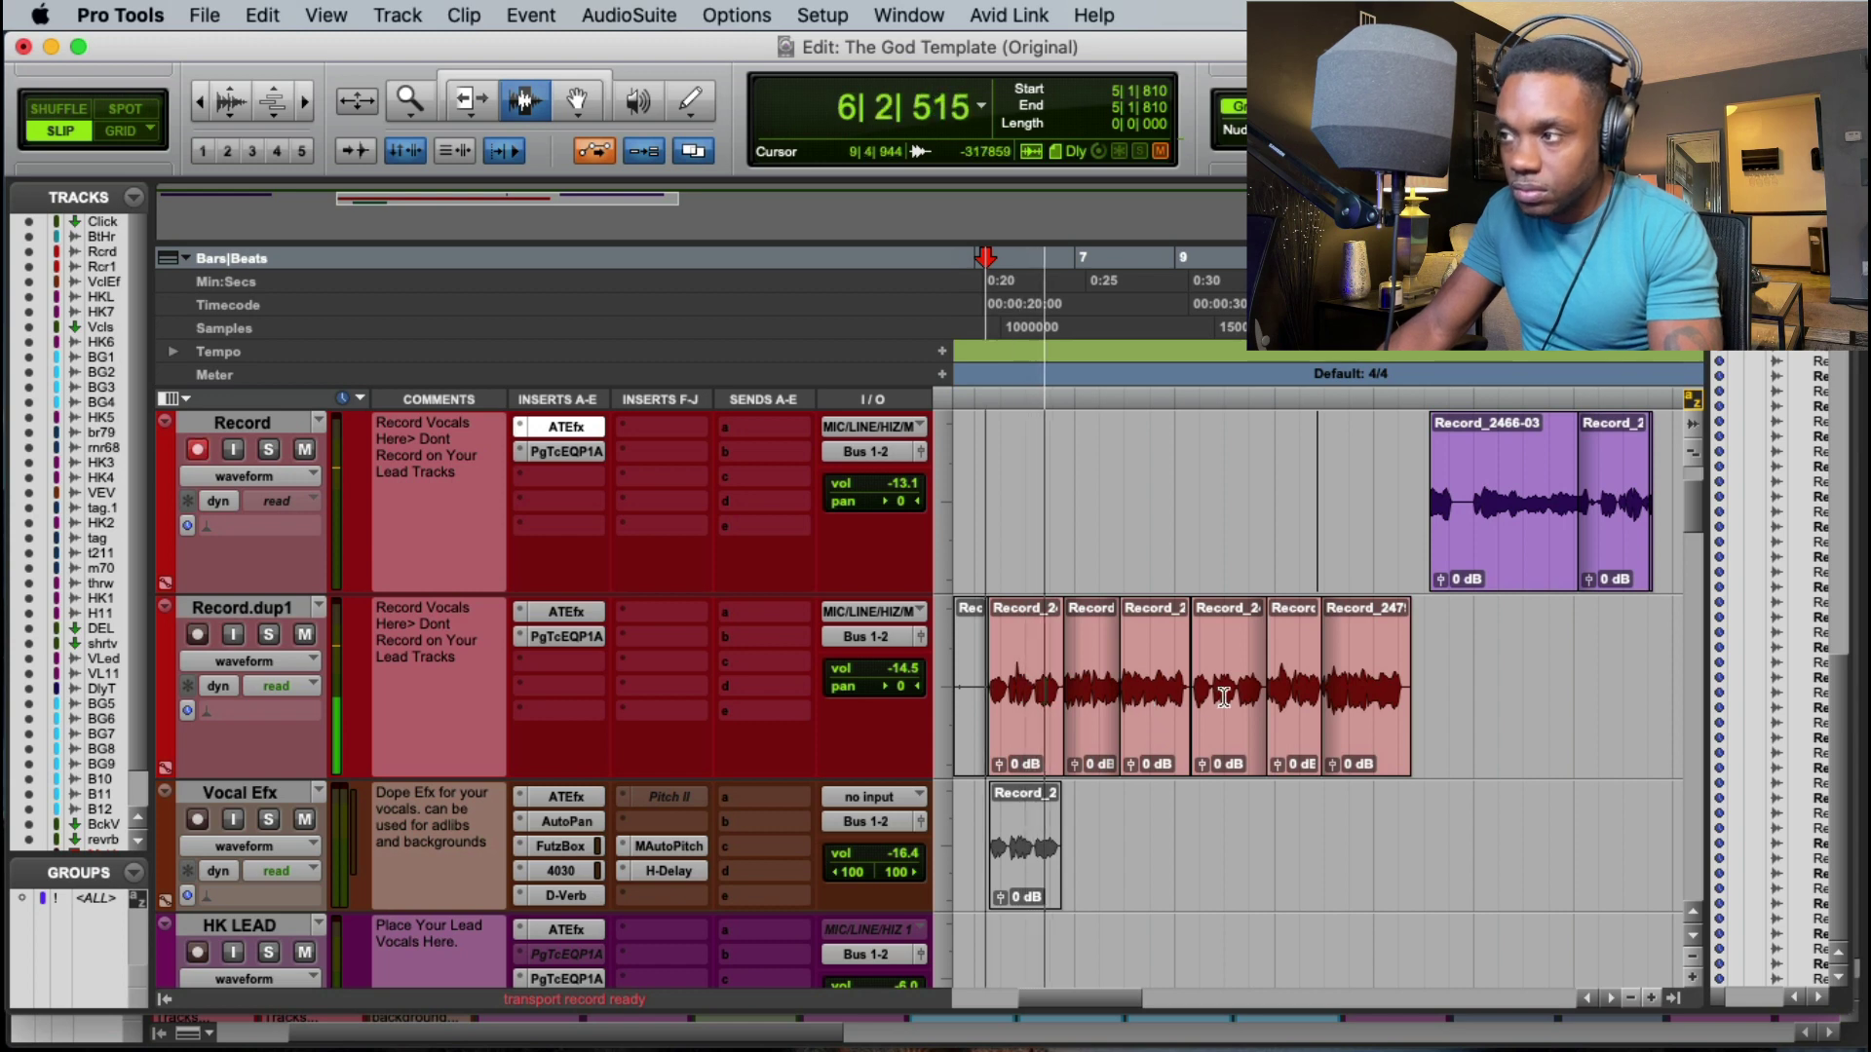
Step: Switch editing to Grid mode and change the grid resolution for selecting the phrase near bar 9
drag(1191, 709, 1239, 750)
key(F4)
key(n)
right_click(1298, 352)
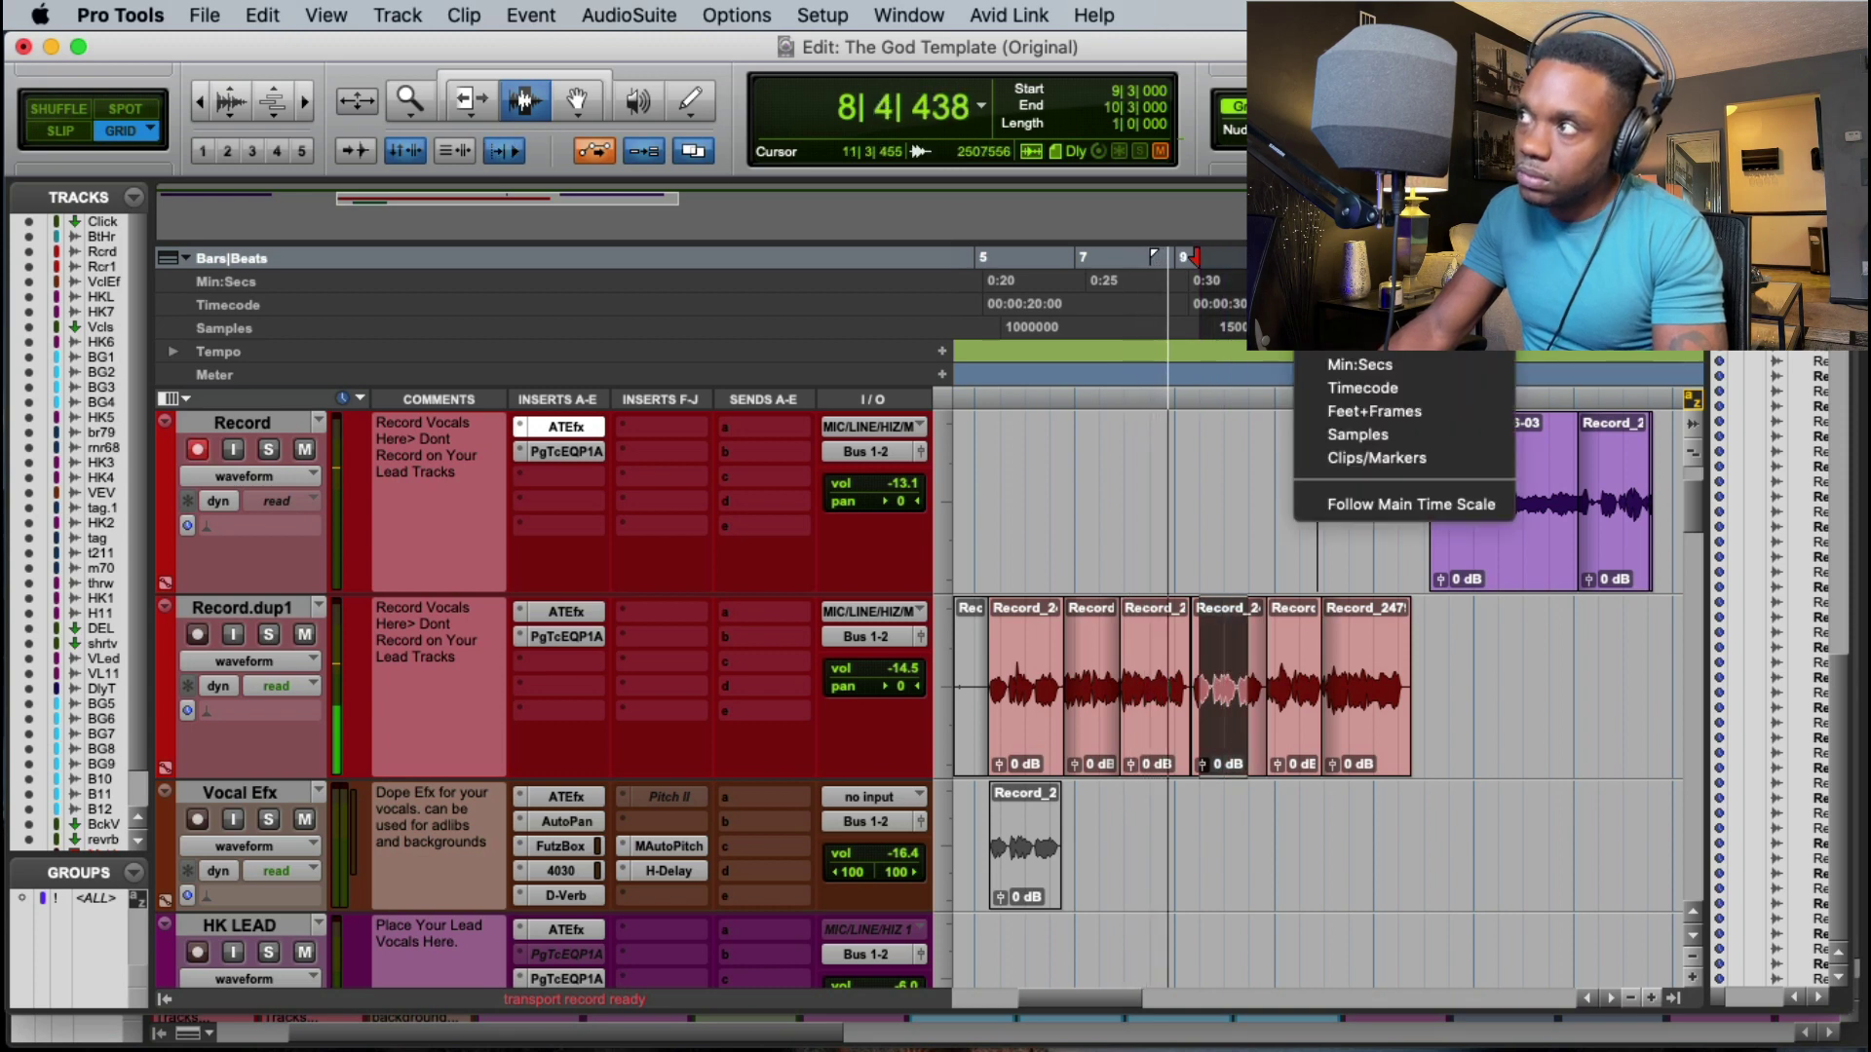
click(1335, 130)
Step: Copy the phrase between 9|2|000 and 10|4|000 on Record.dup1 and paste it at 5|2|000
drag(1188, 723, 1261, 729)
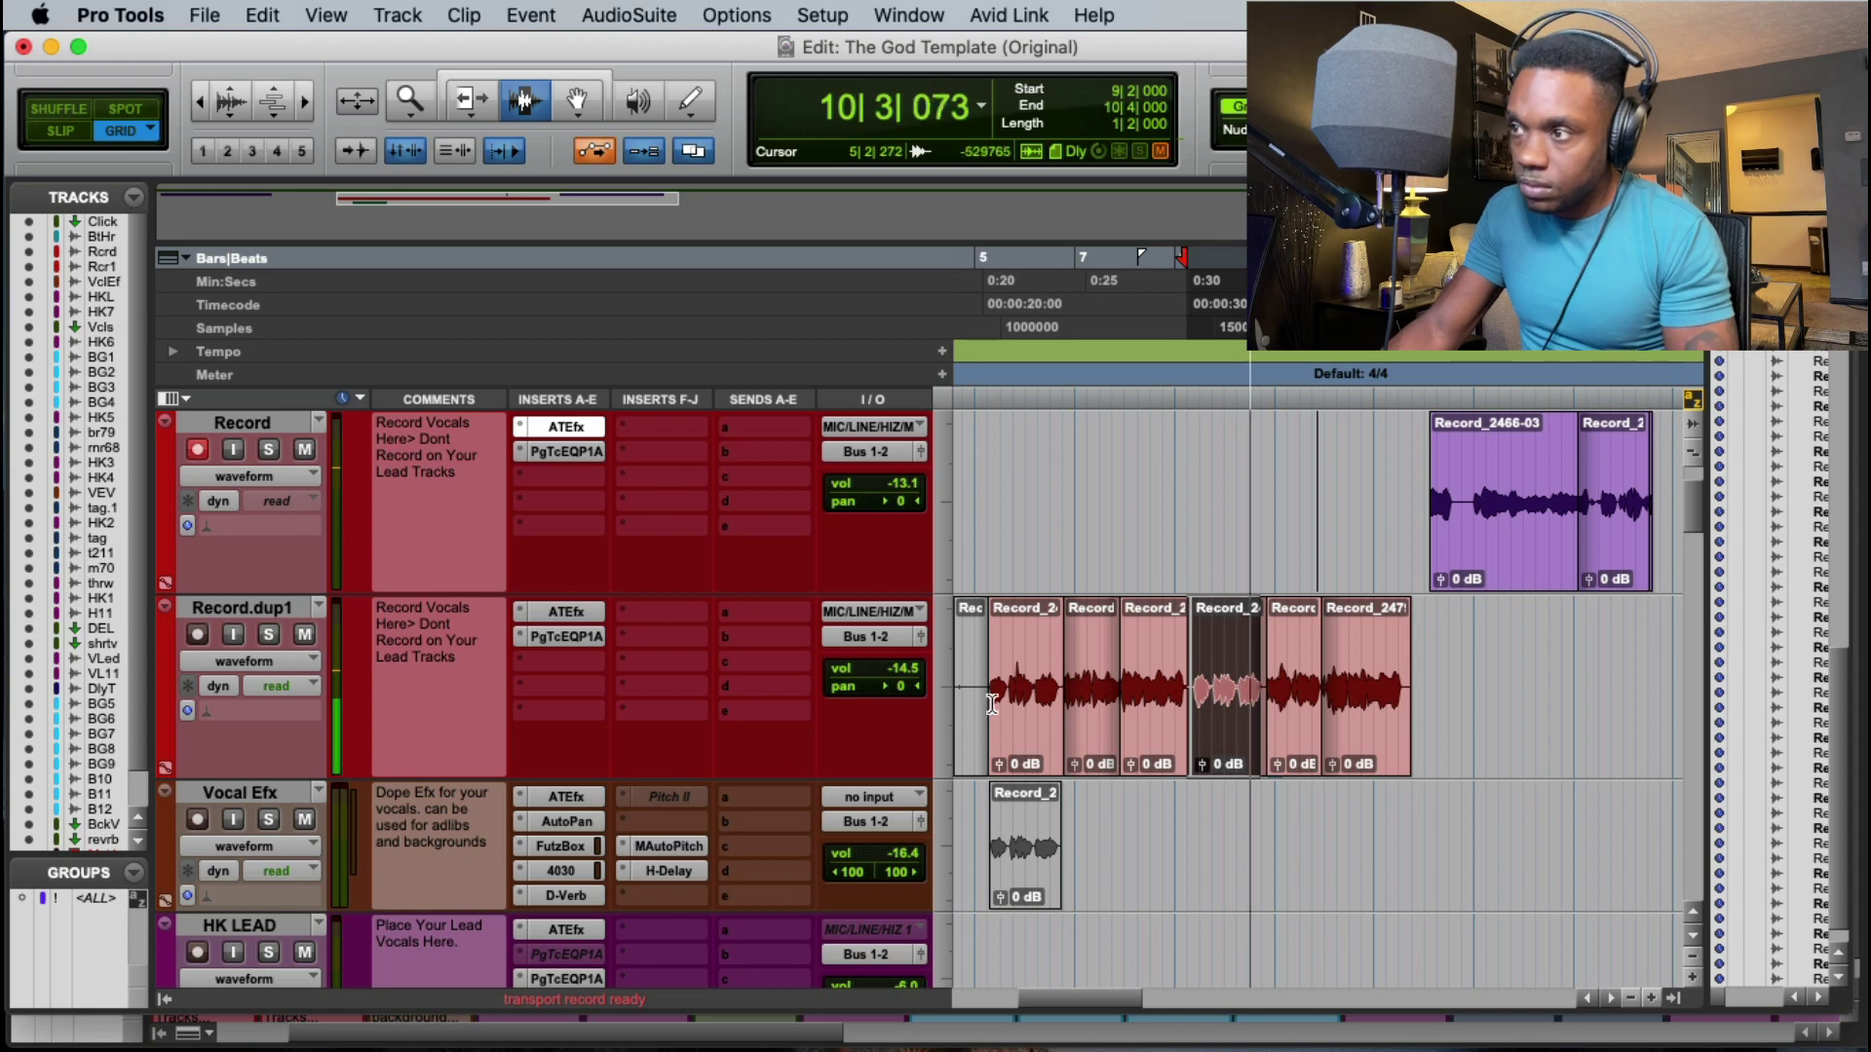
click(989, 705)
key(super+v)
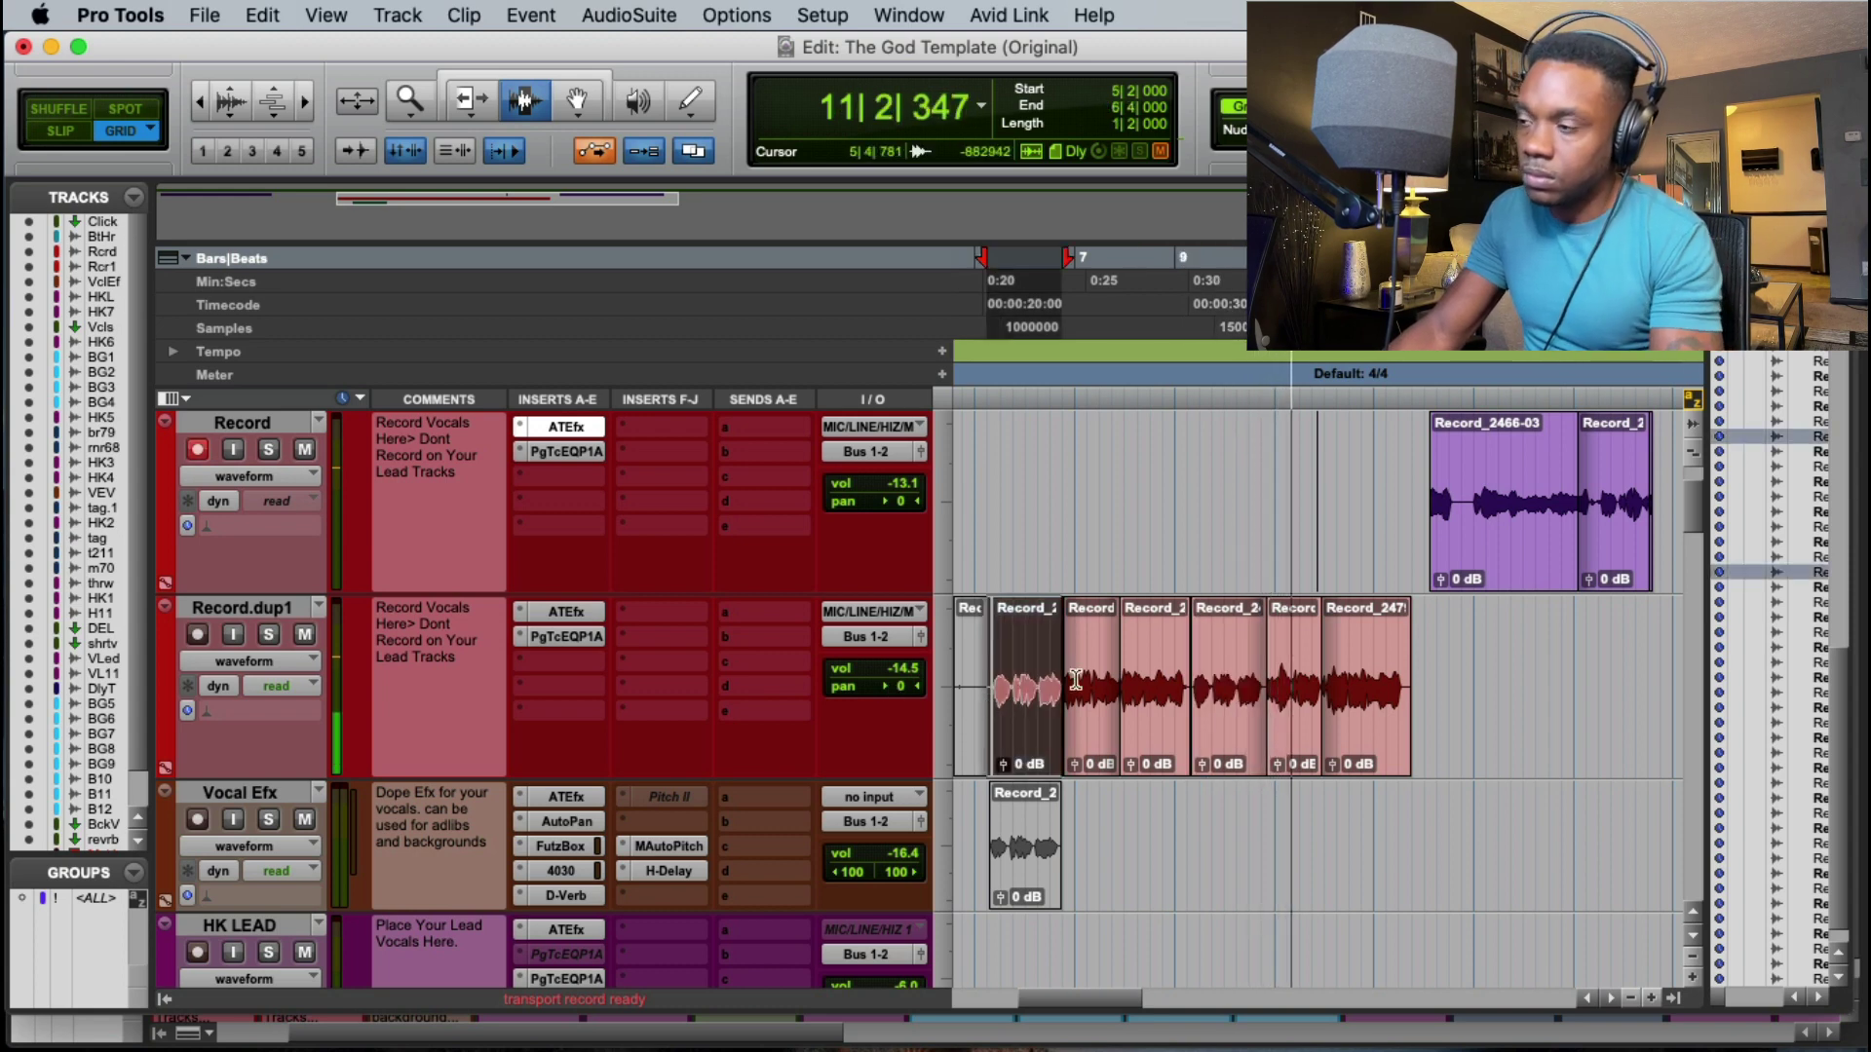
Step: Mute the Record_2479-01 clip on Record.dup1 and play back from 11|3|000
click(1175, 714)
super+click(1399, 717)
key(super+m)
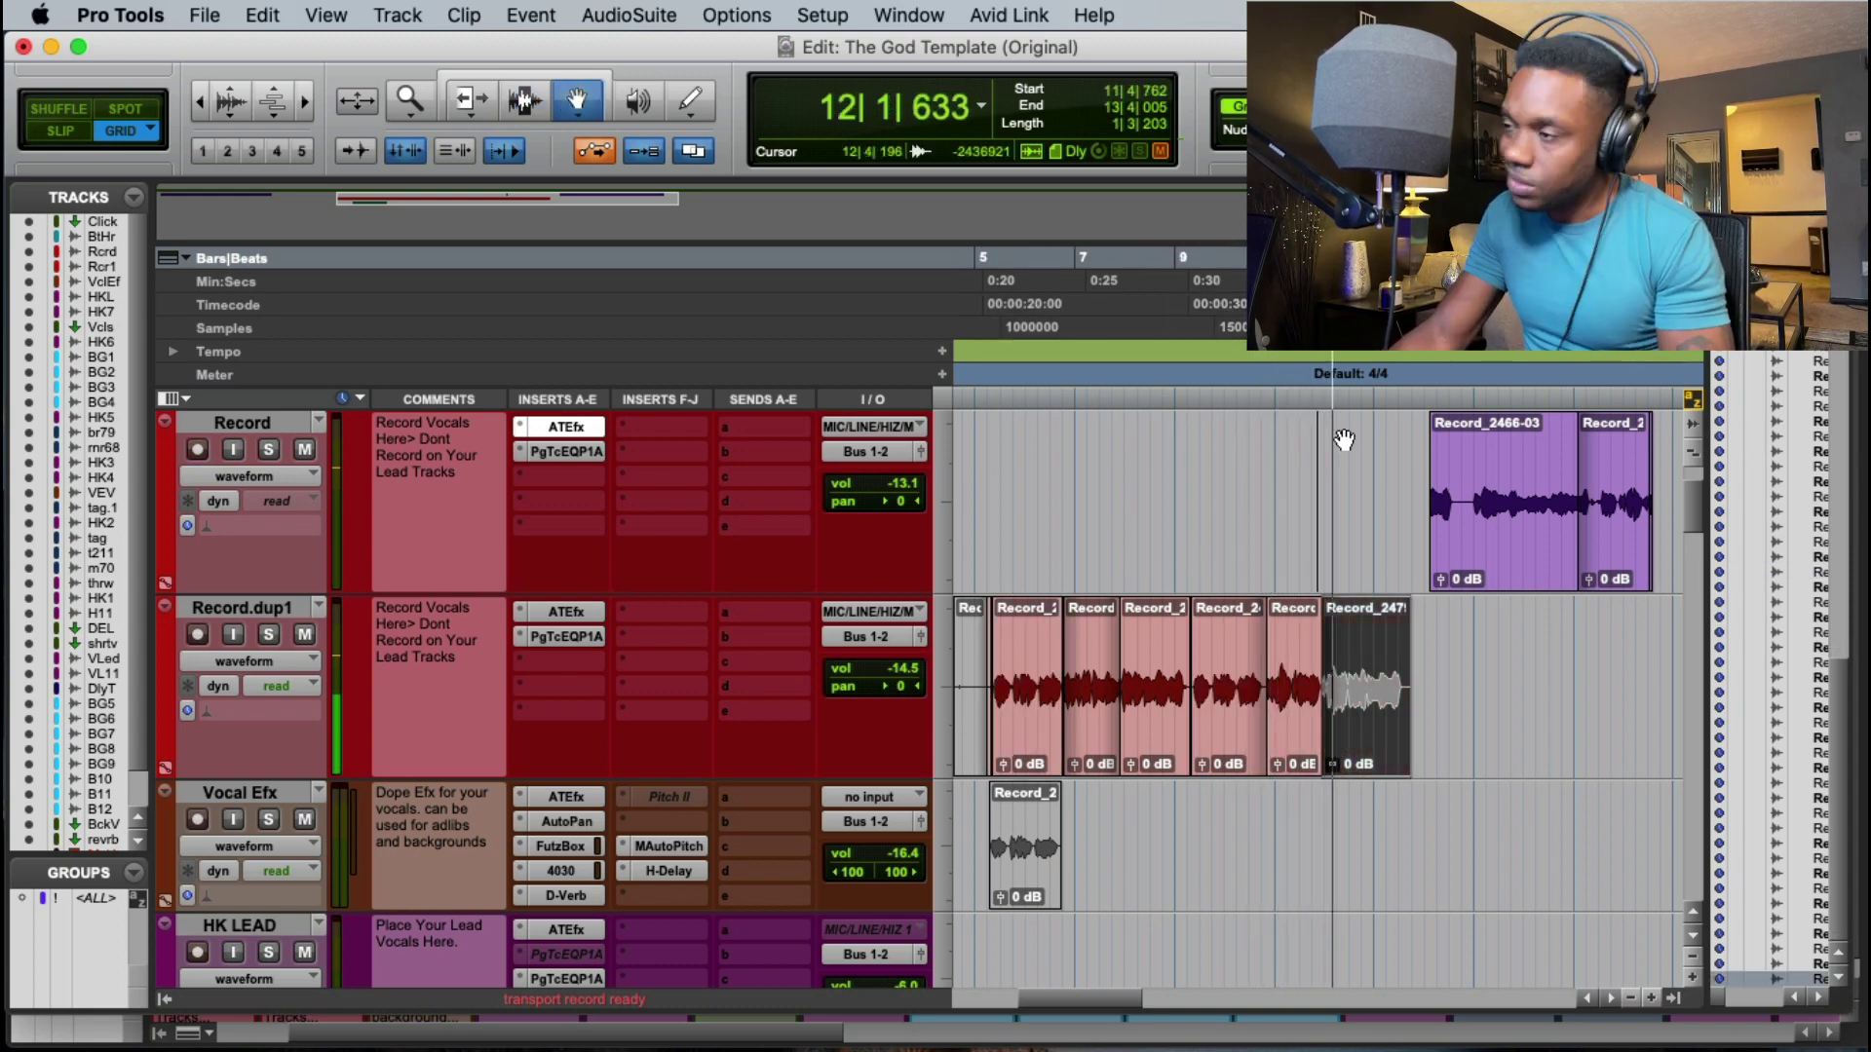
click(1300, 711)
key(space)
key(space)
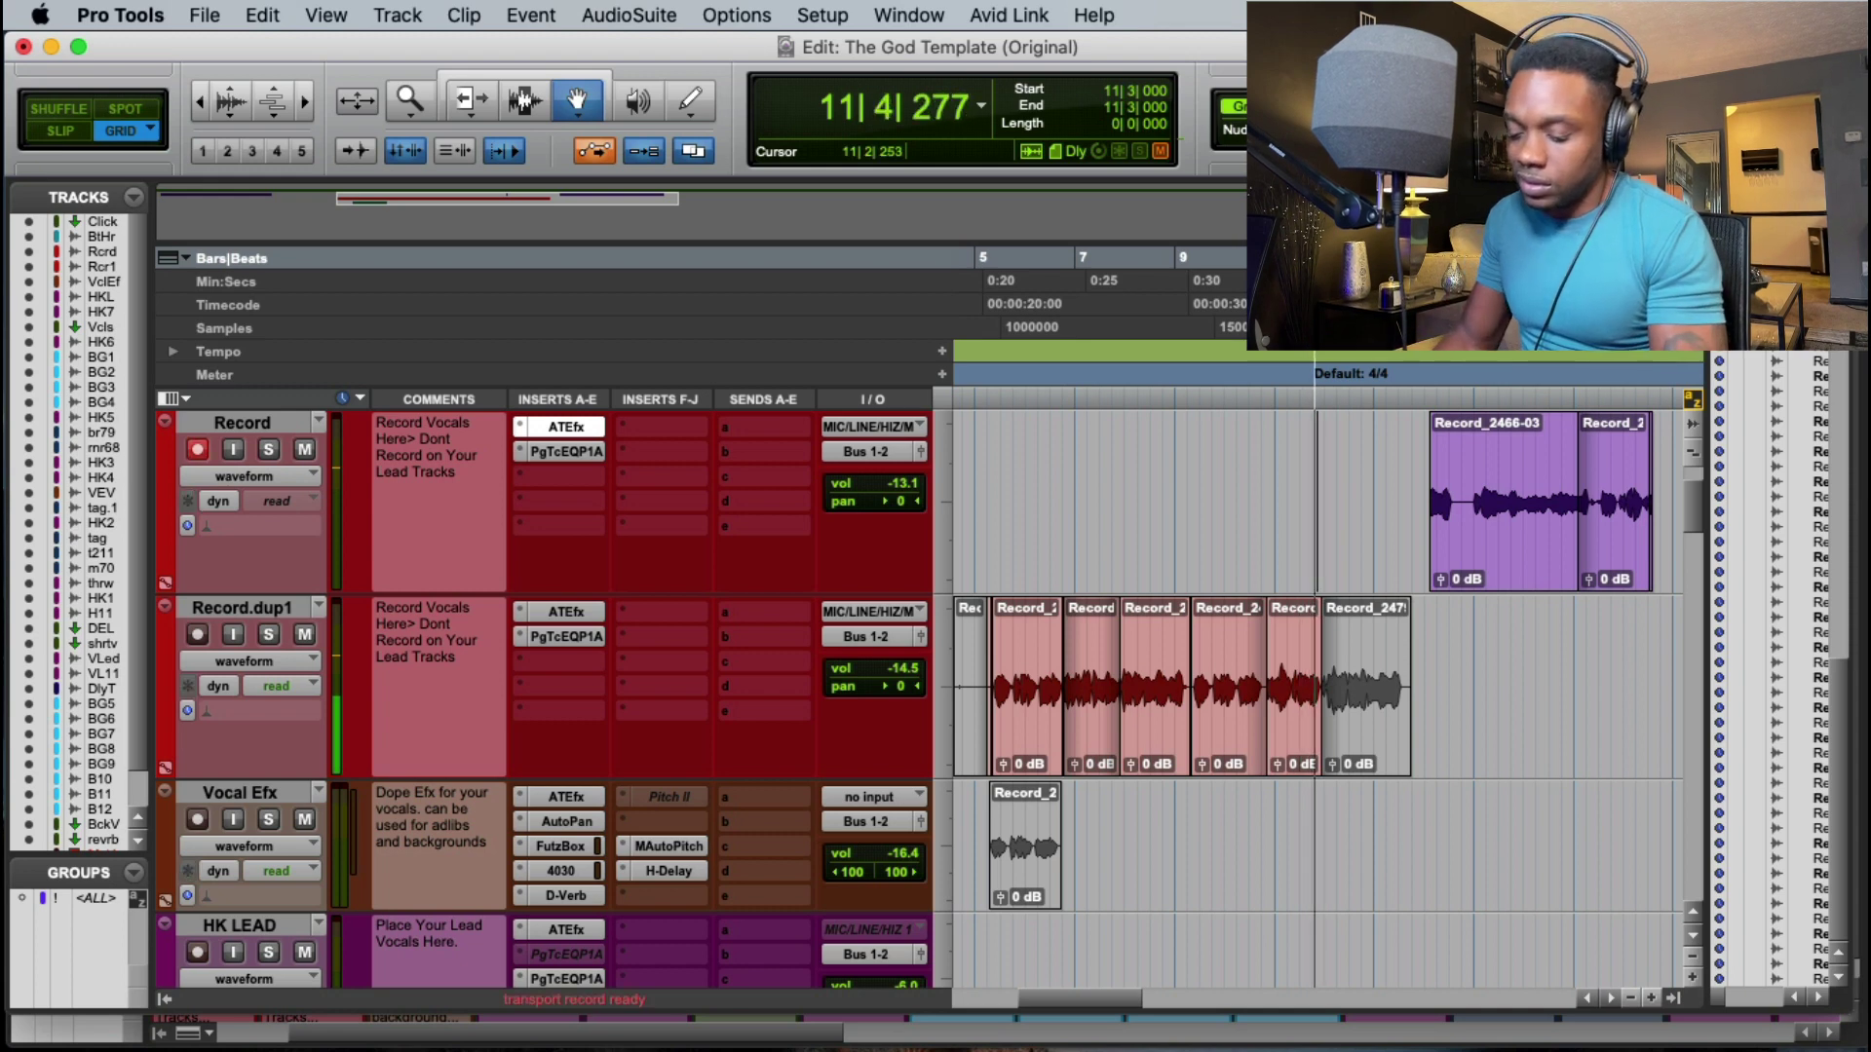
Step: Dismiss the floating counter and record a short punch-in take on the Record track, starting playback around 10|4|000
key(super+KP_3)
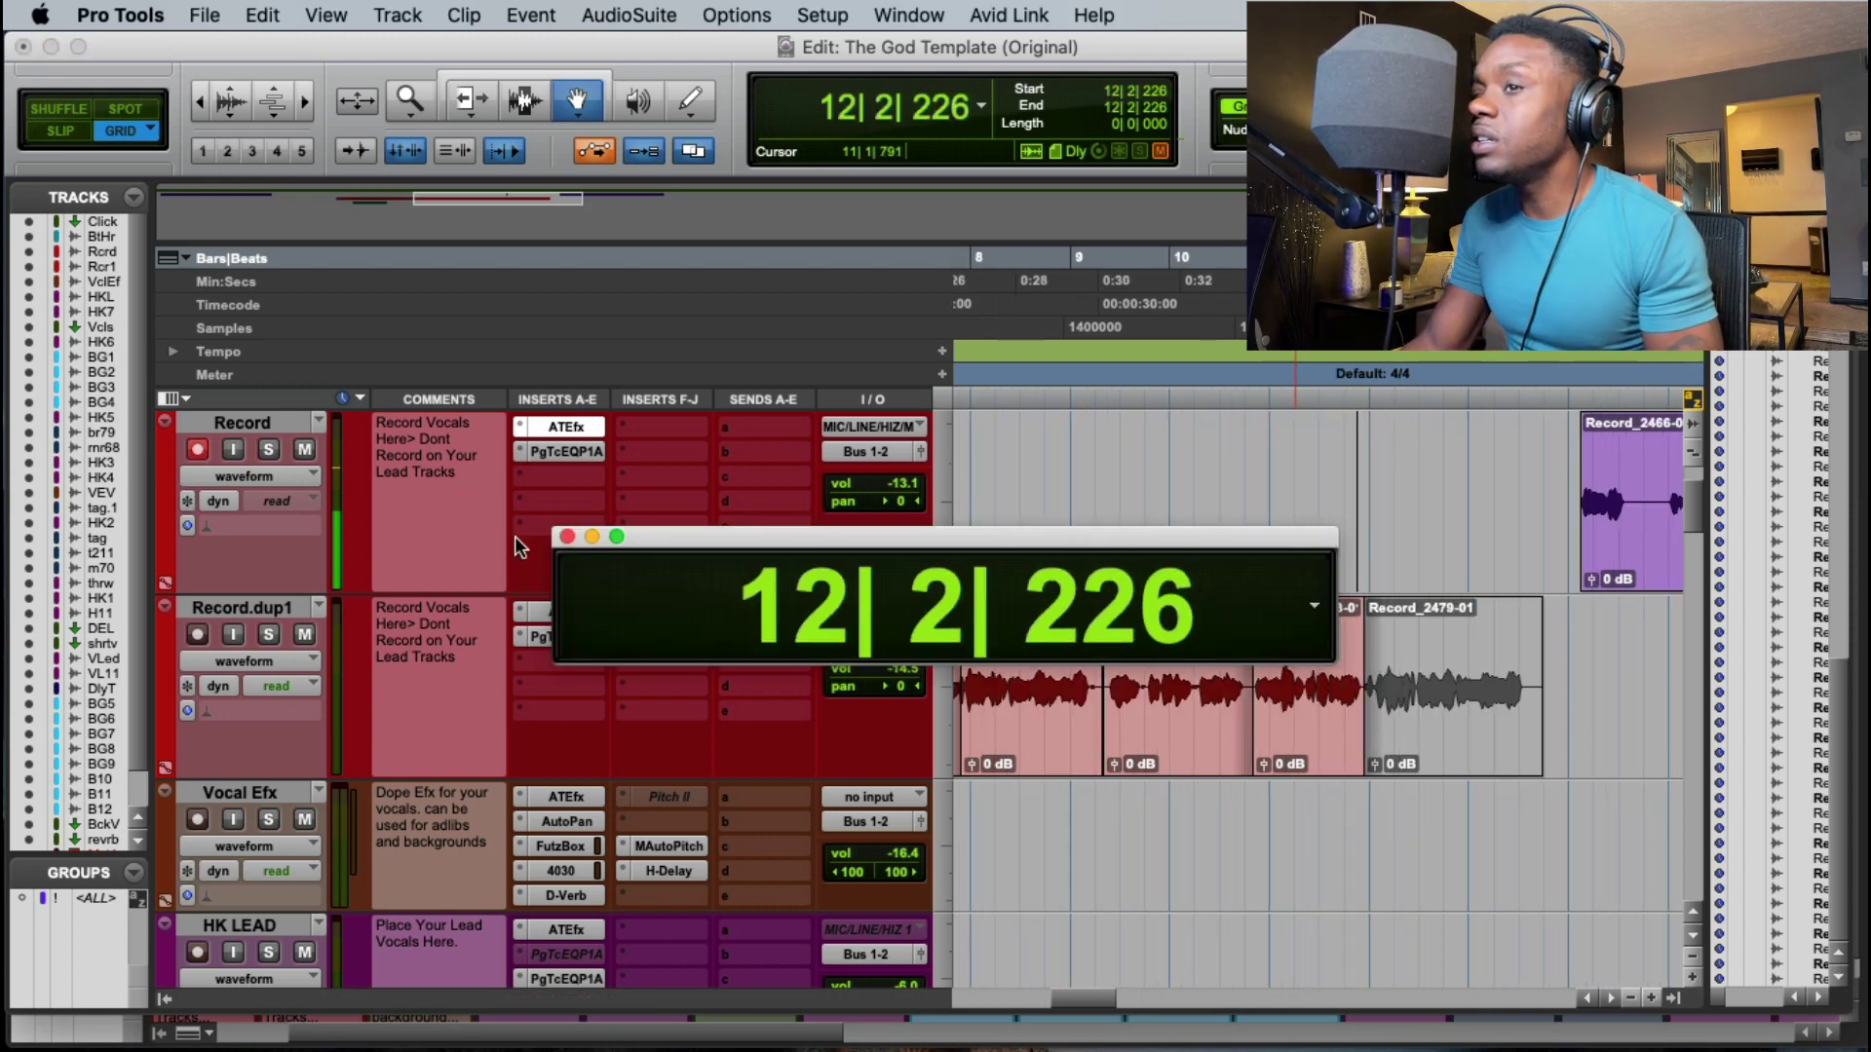
click(567, 537)
click(1252, 531)
key(space)
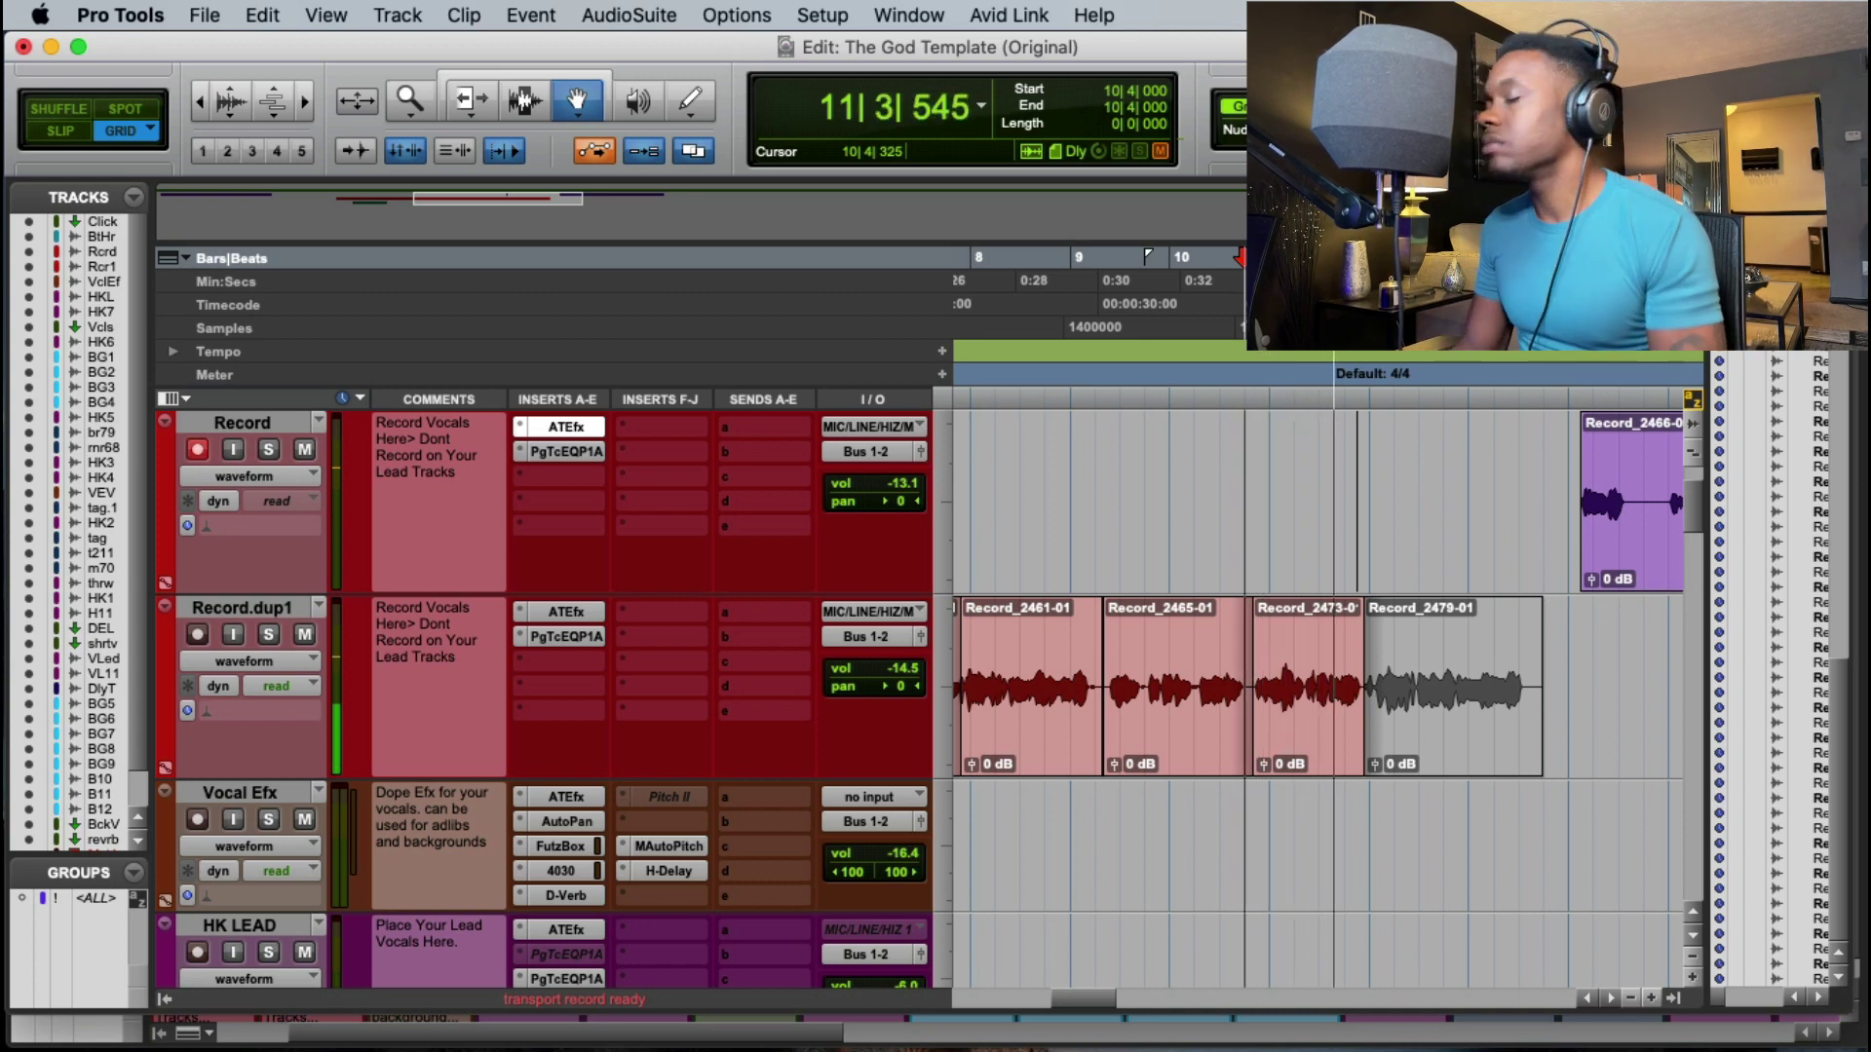
key(KP_3)
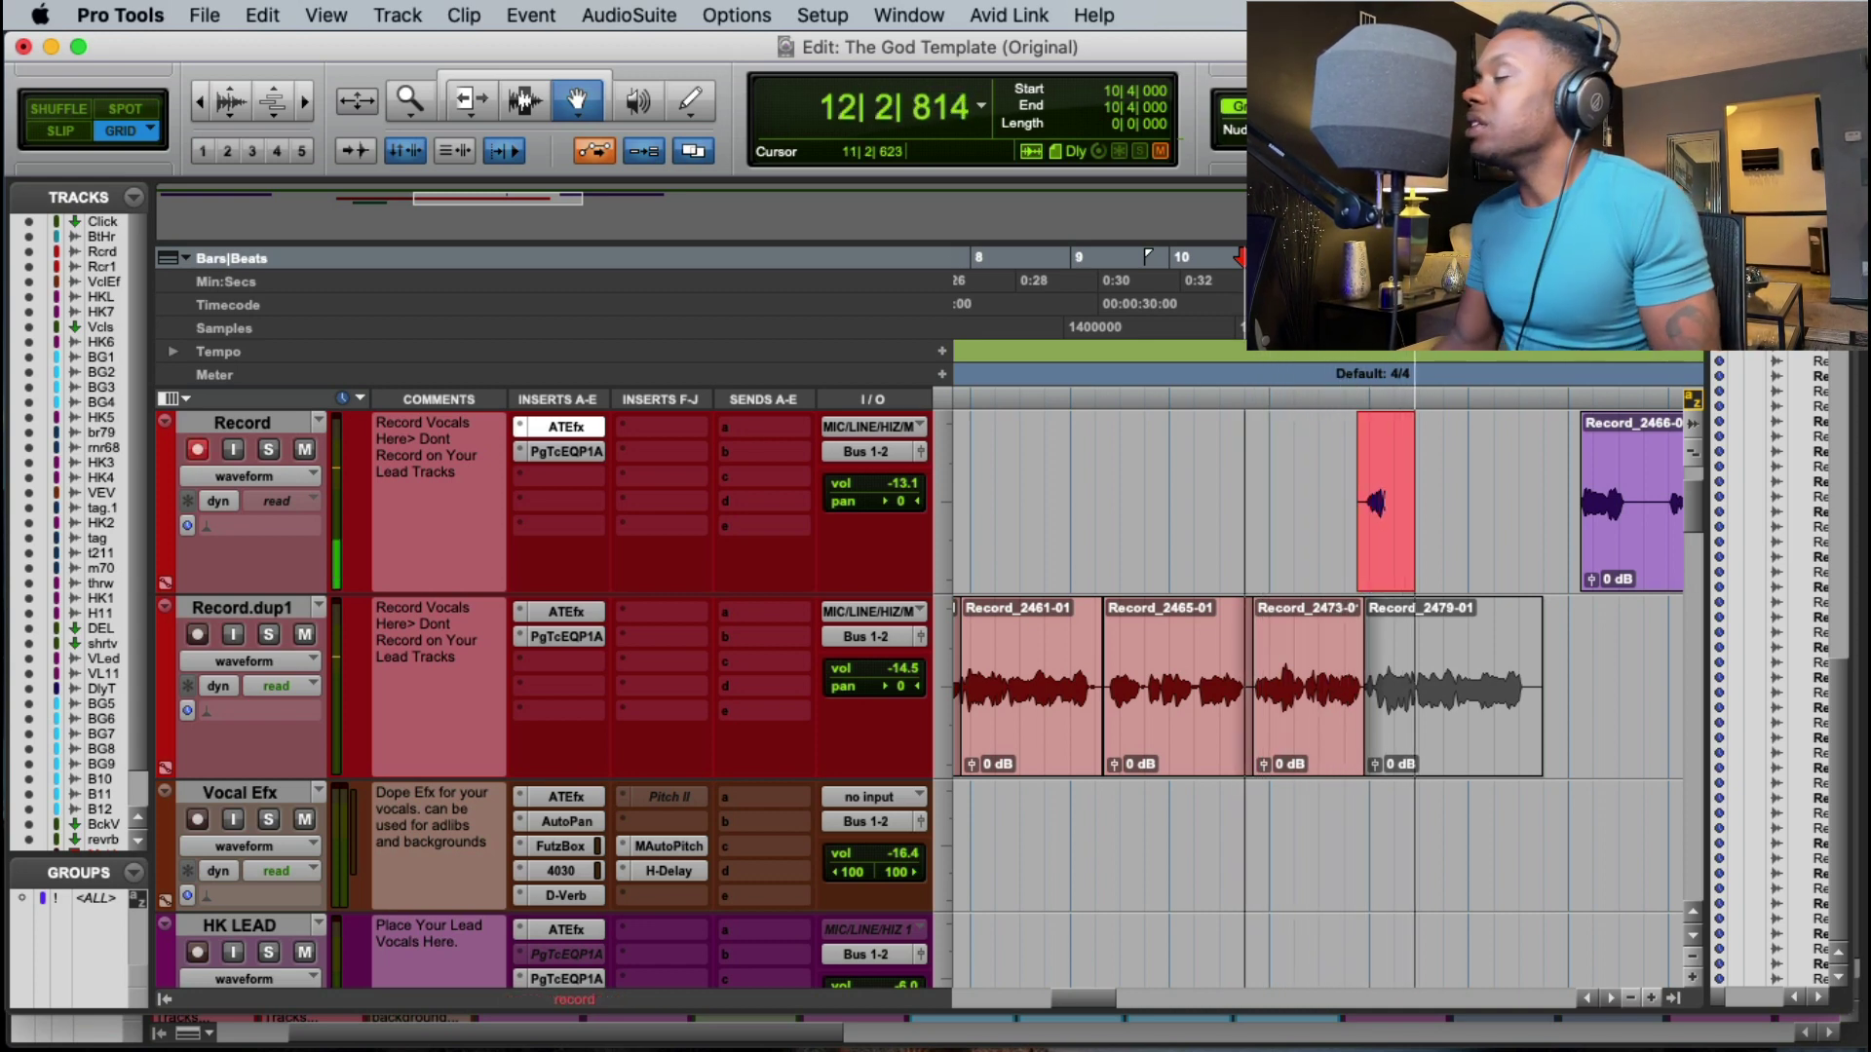
key(space)
Step: Record a longer take on the Record track, running up to the punch-in from 11|2|000
key(space)
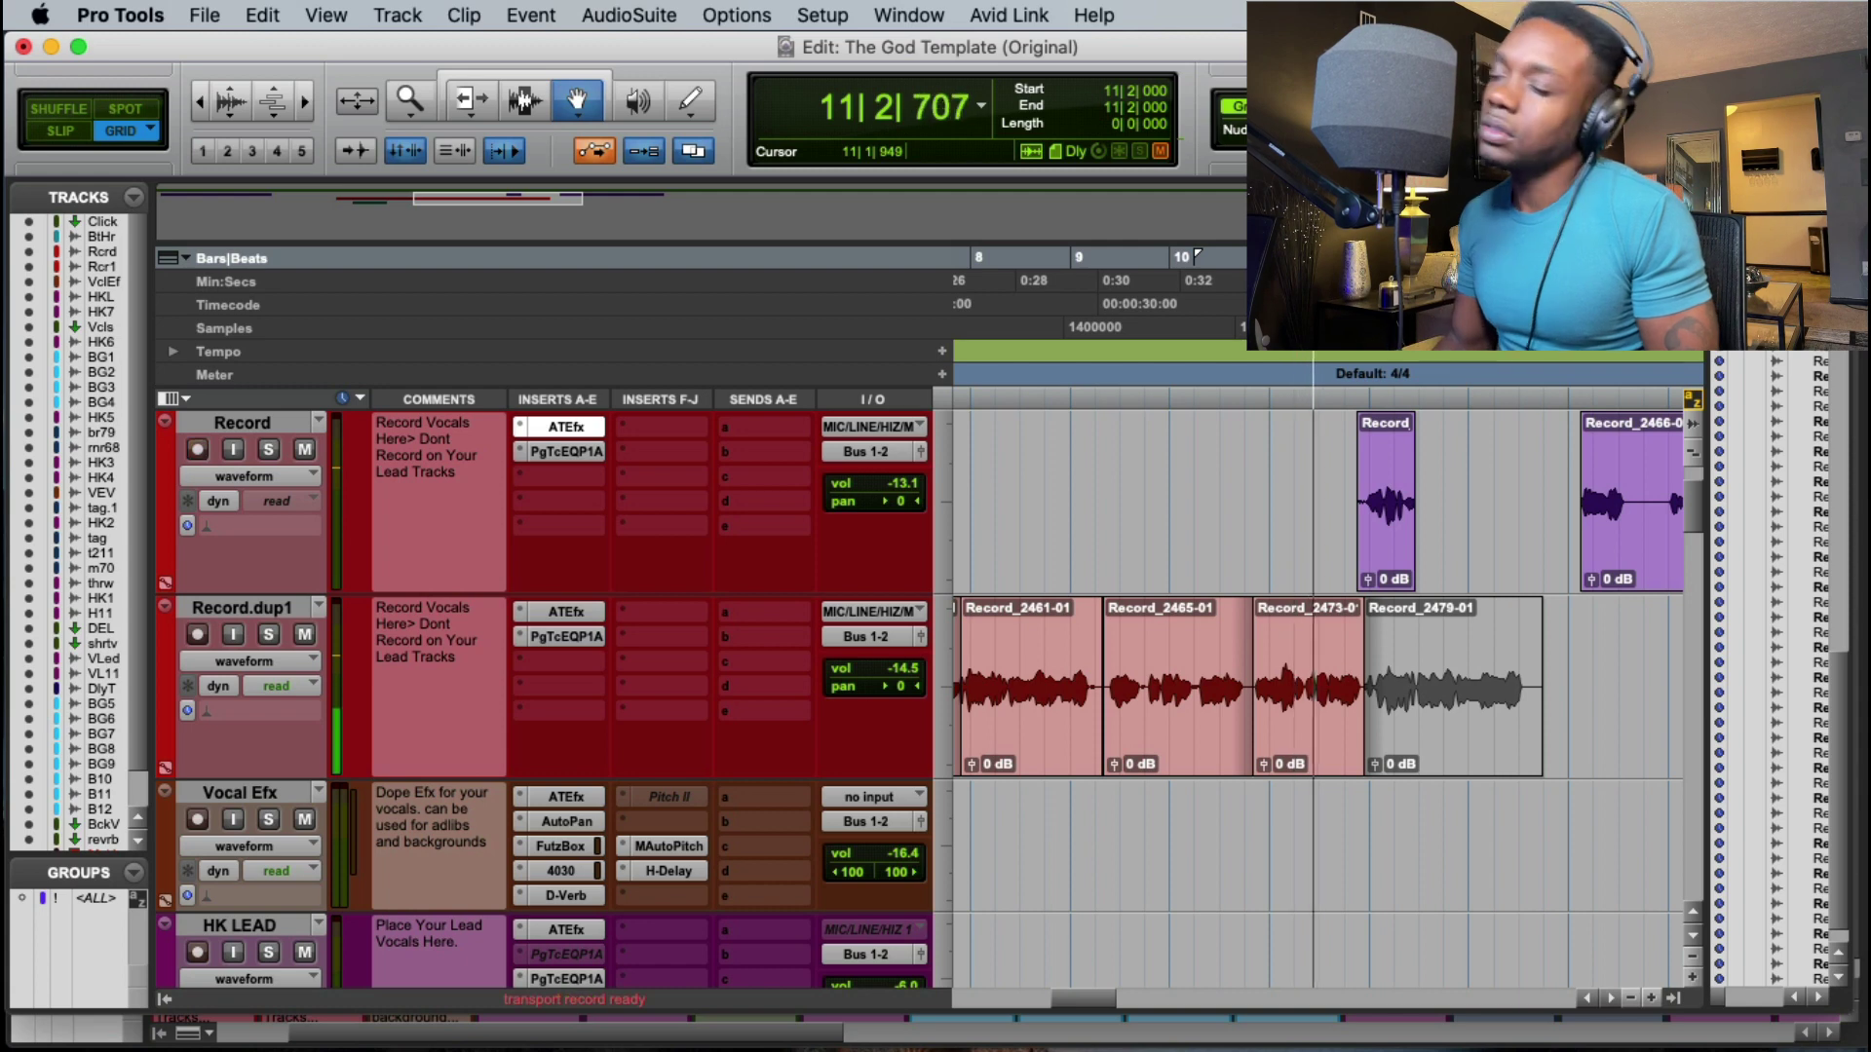
key(KP_3)
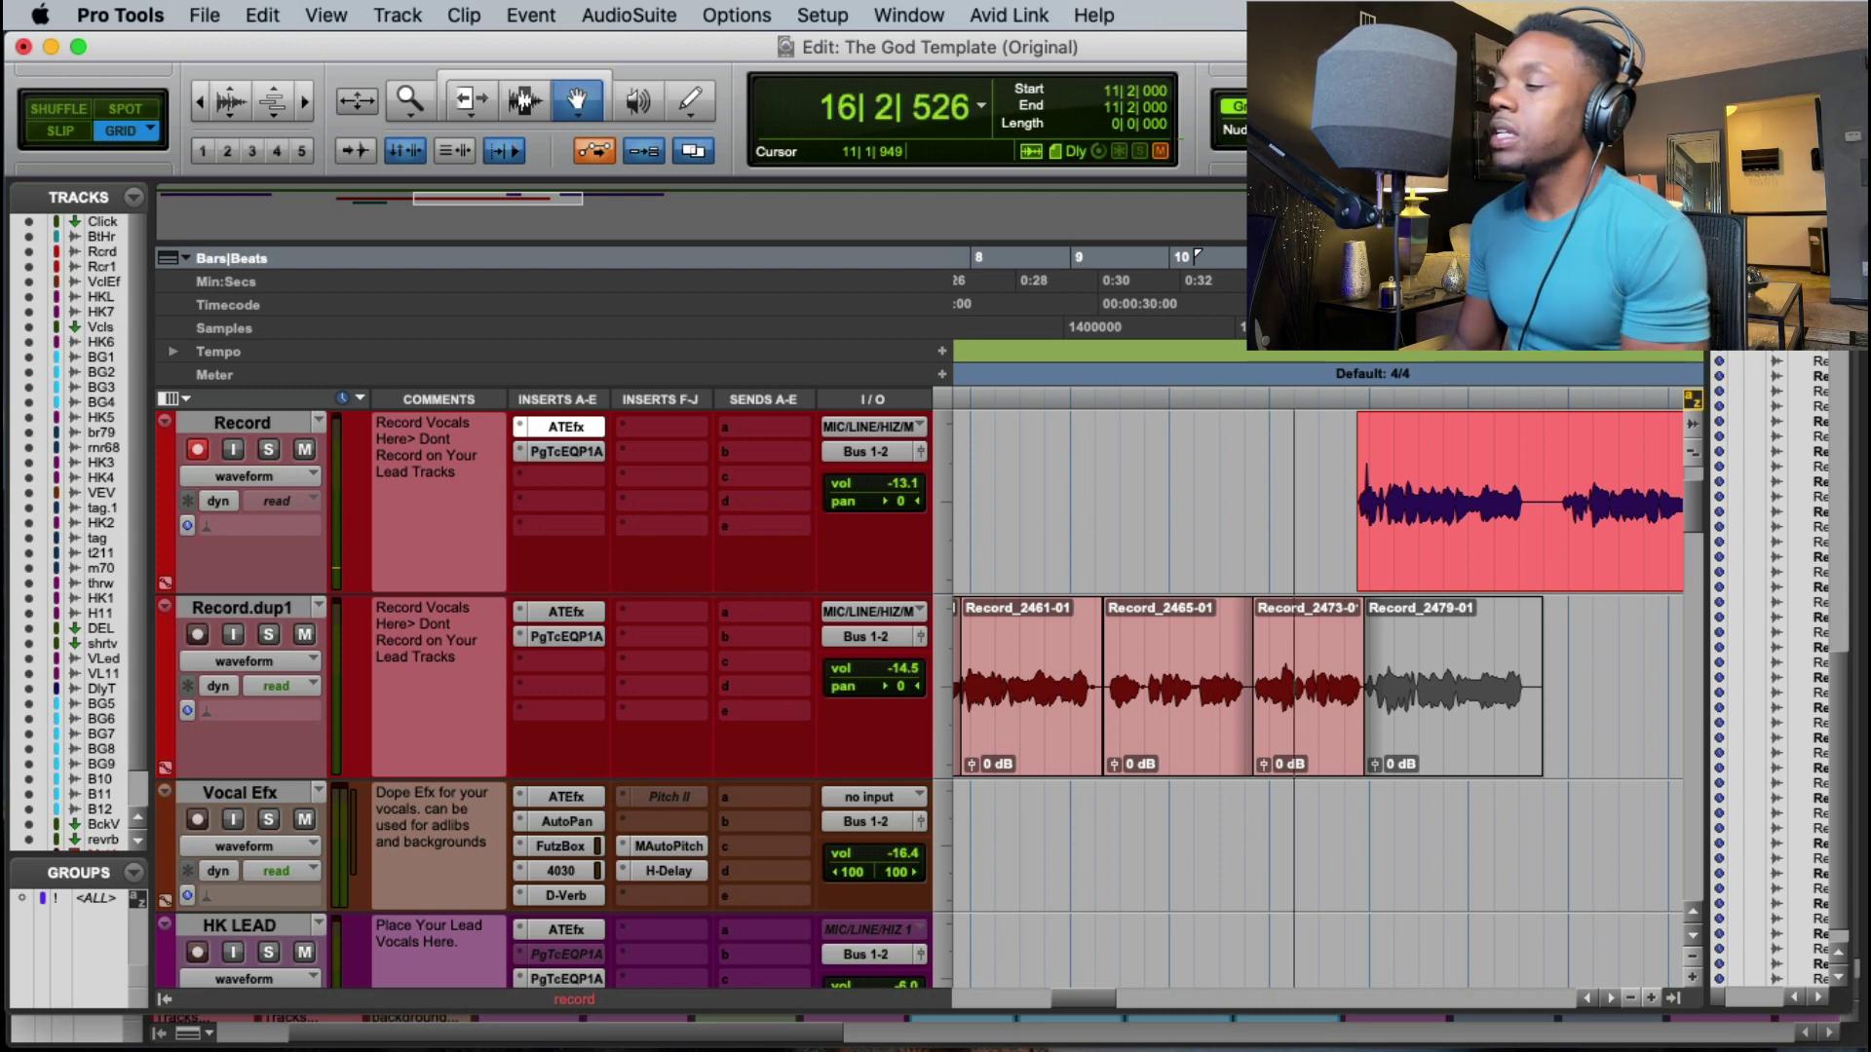
key(space)
key(space)
Step: Mute the Record_2473-01 clip on Record.dup1 and record a new version of its phrase on the Record track
double_click(1318, 662)
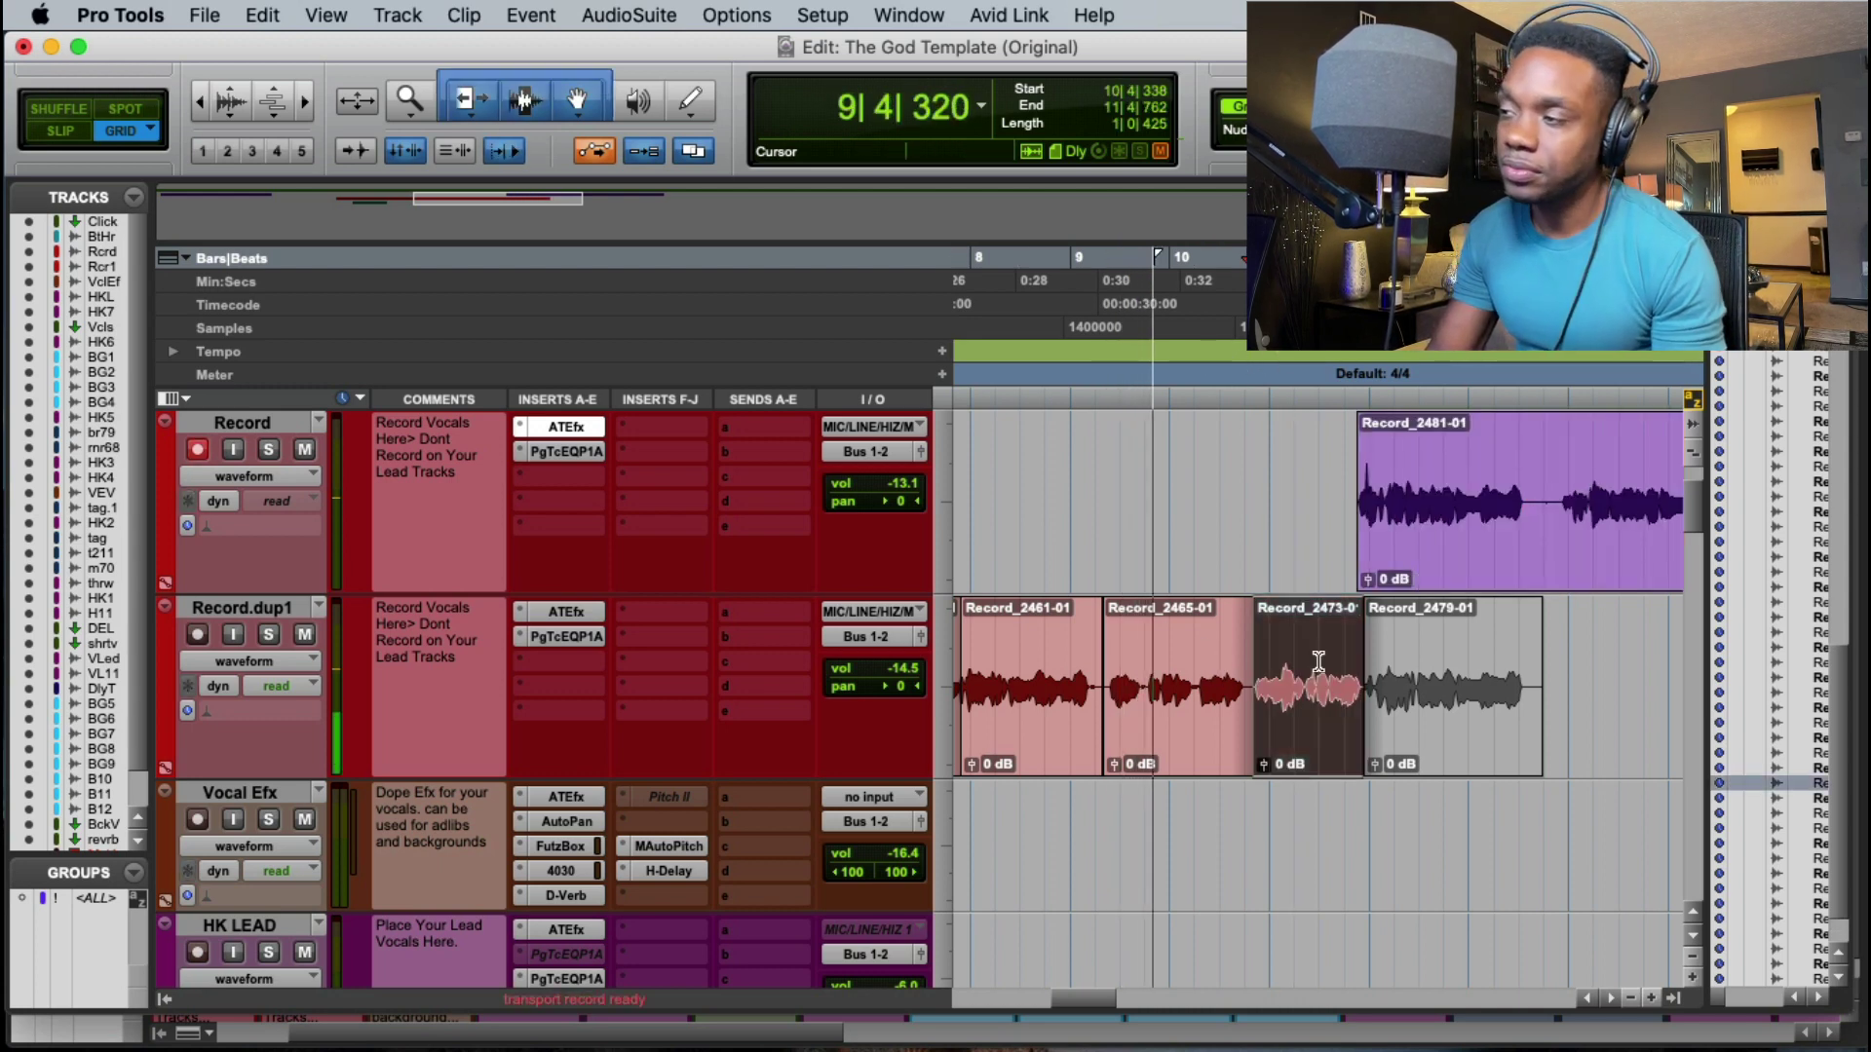
key(cmd+m)
key(cmd+space)
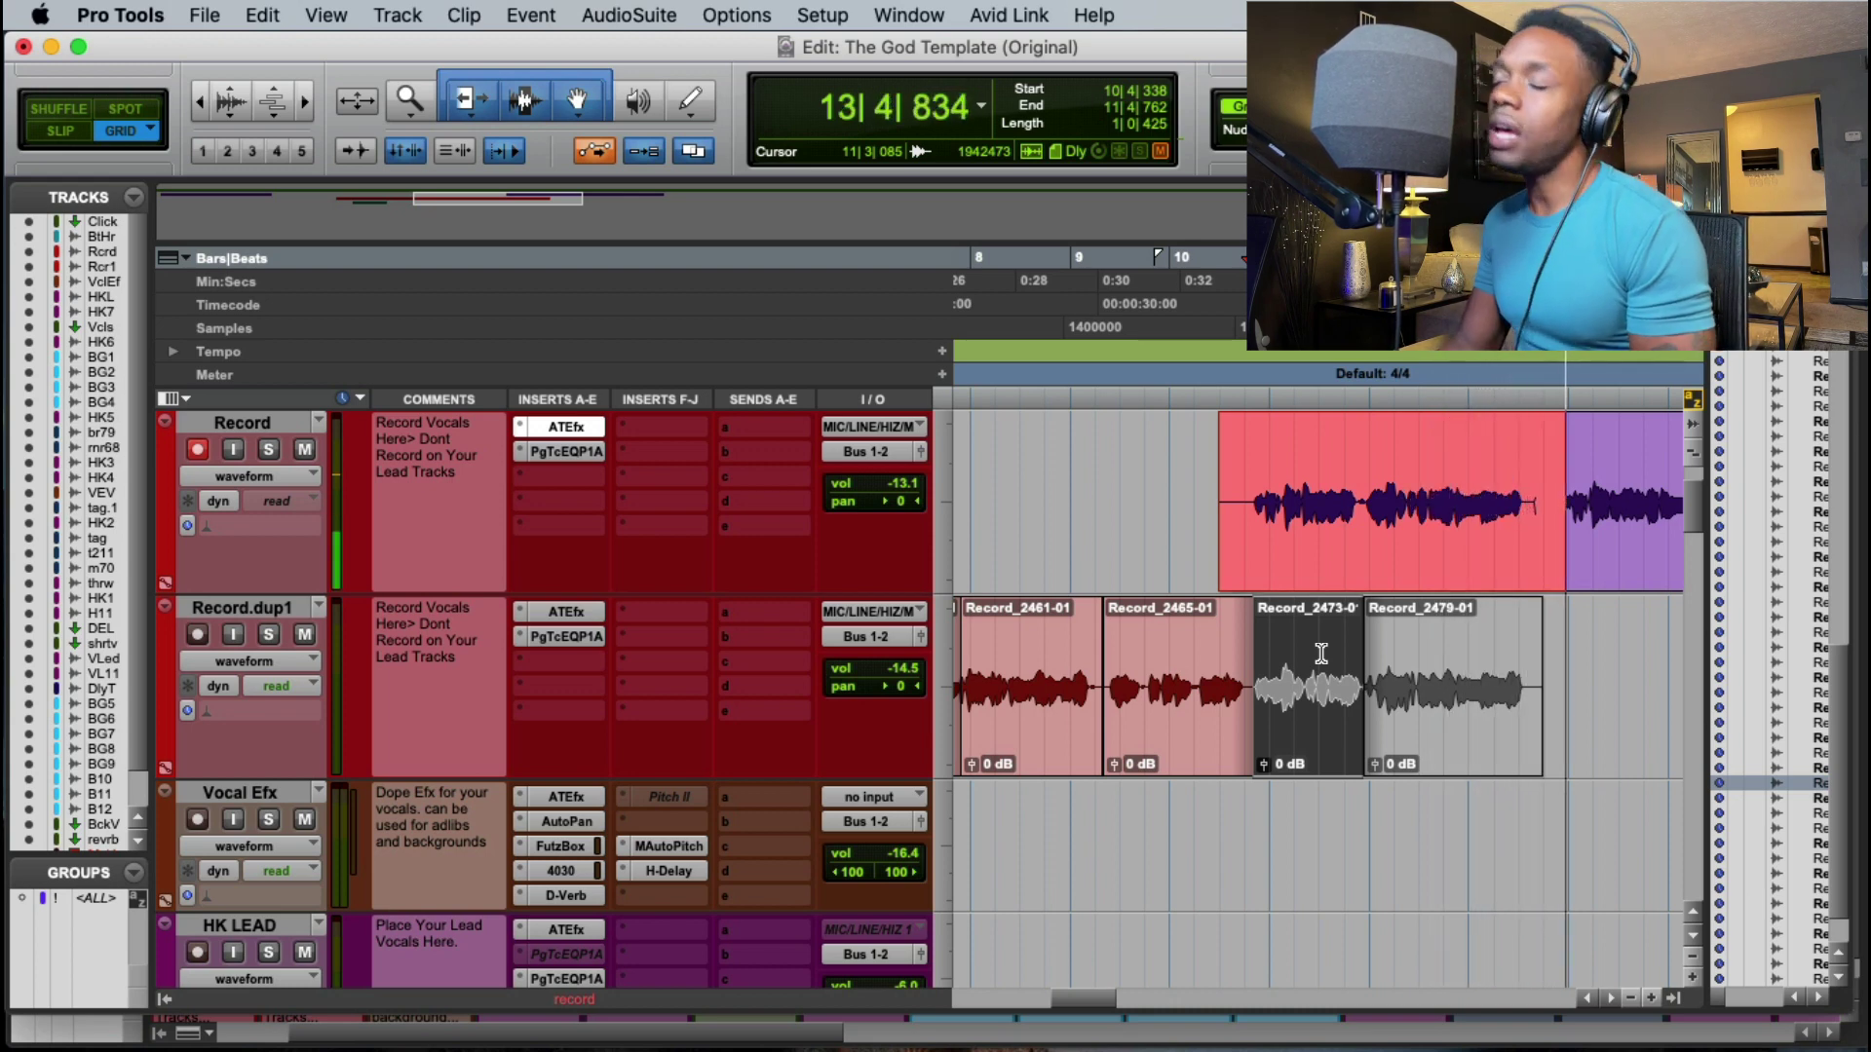
key(space)
Step: Record another take of the phrase on the Record track from 10|1|000 and play it back
click(1171, 326)
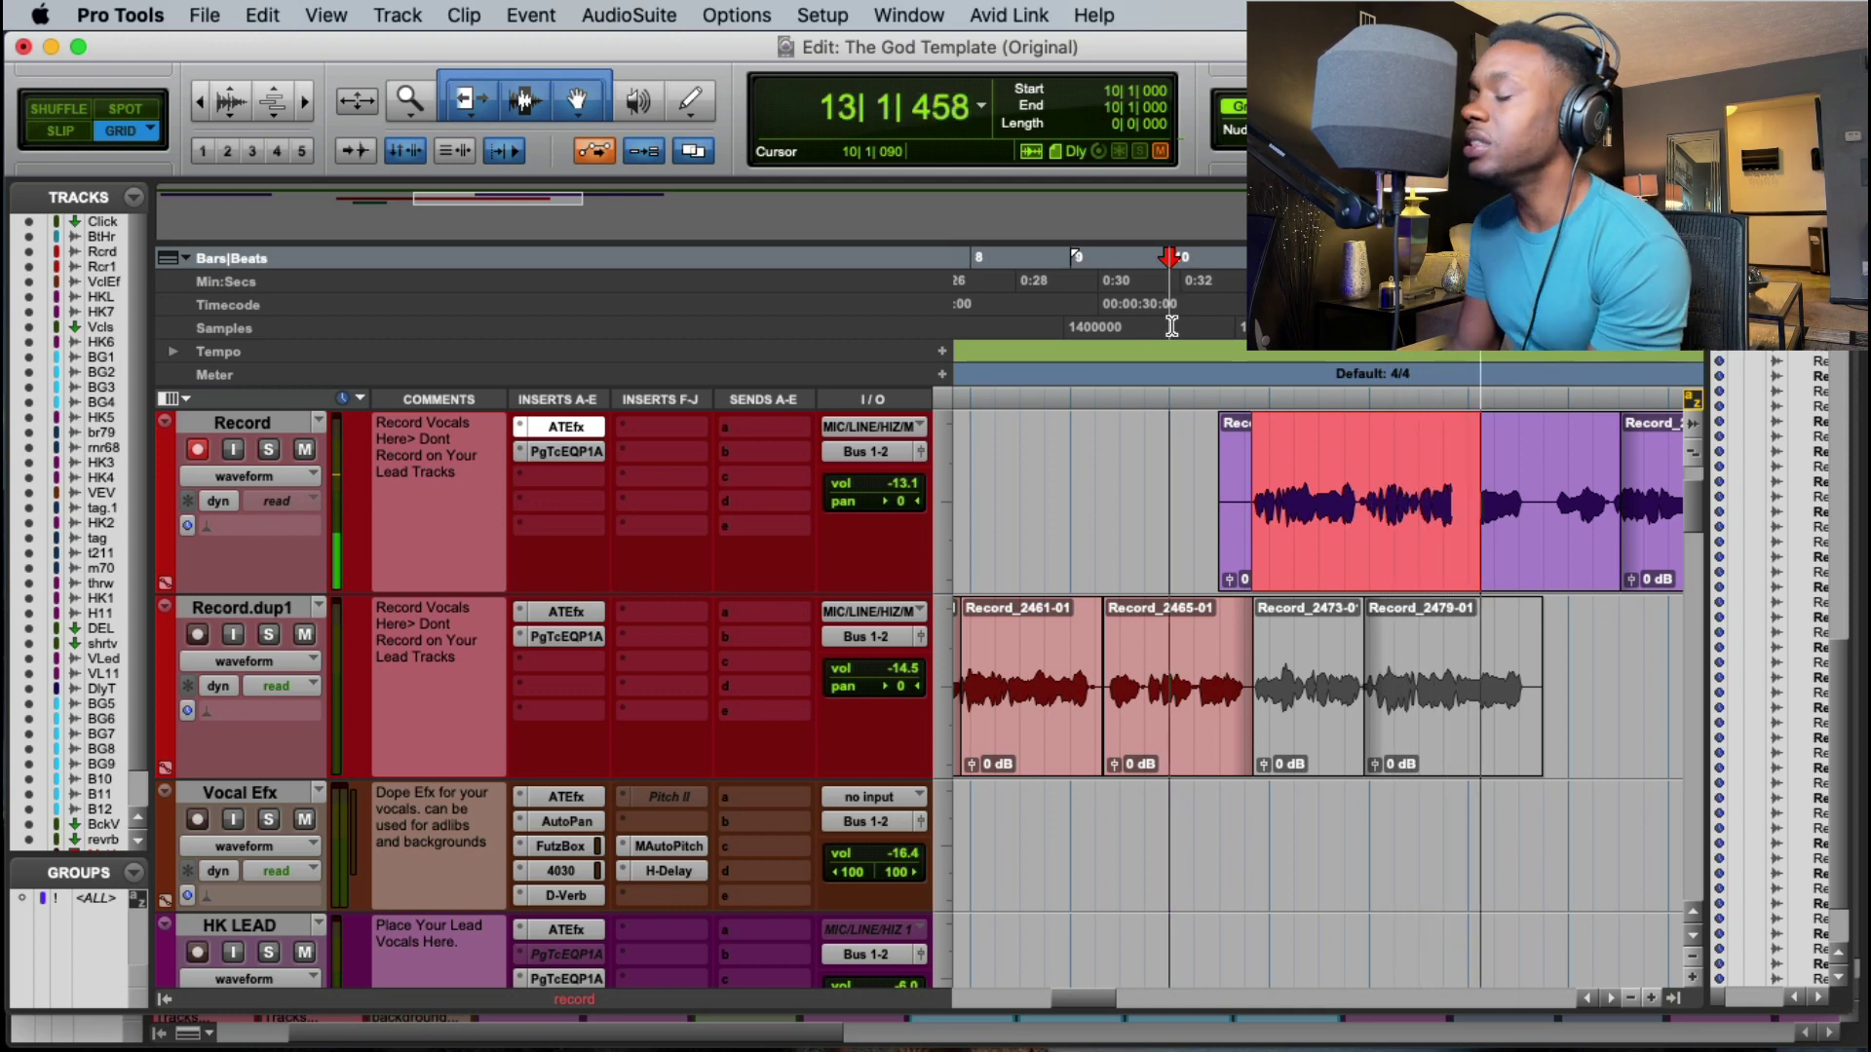
key(space)
key(space)
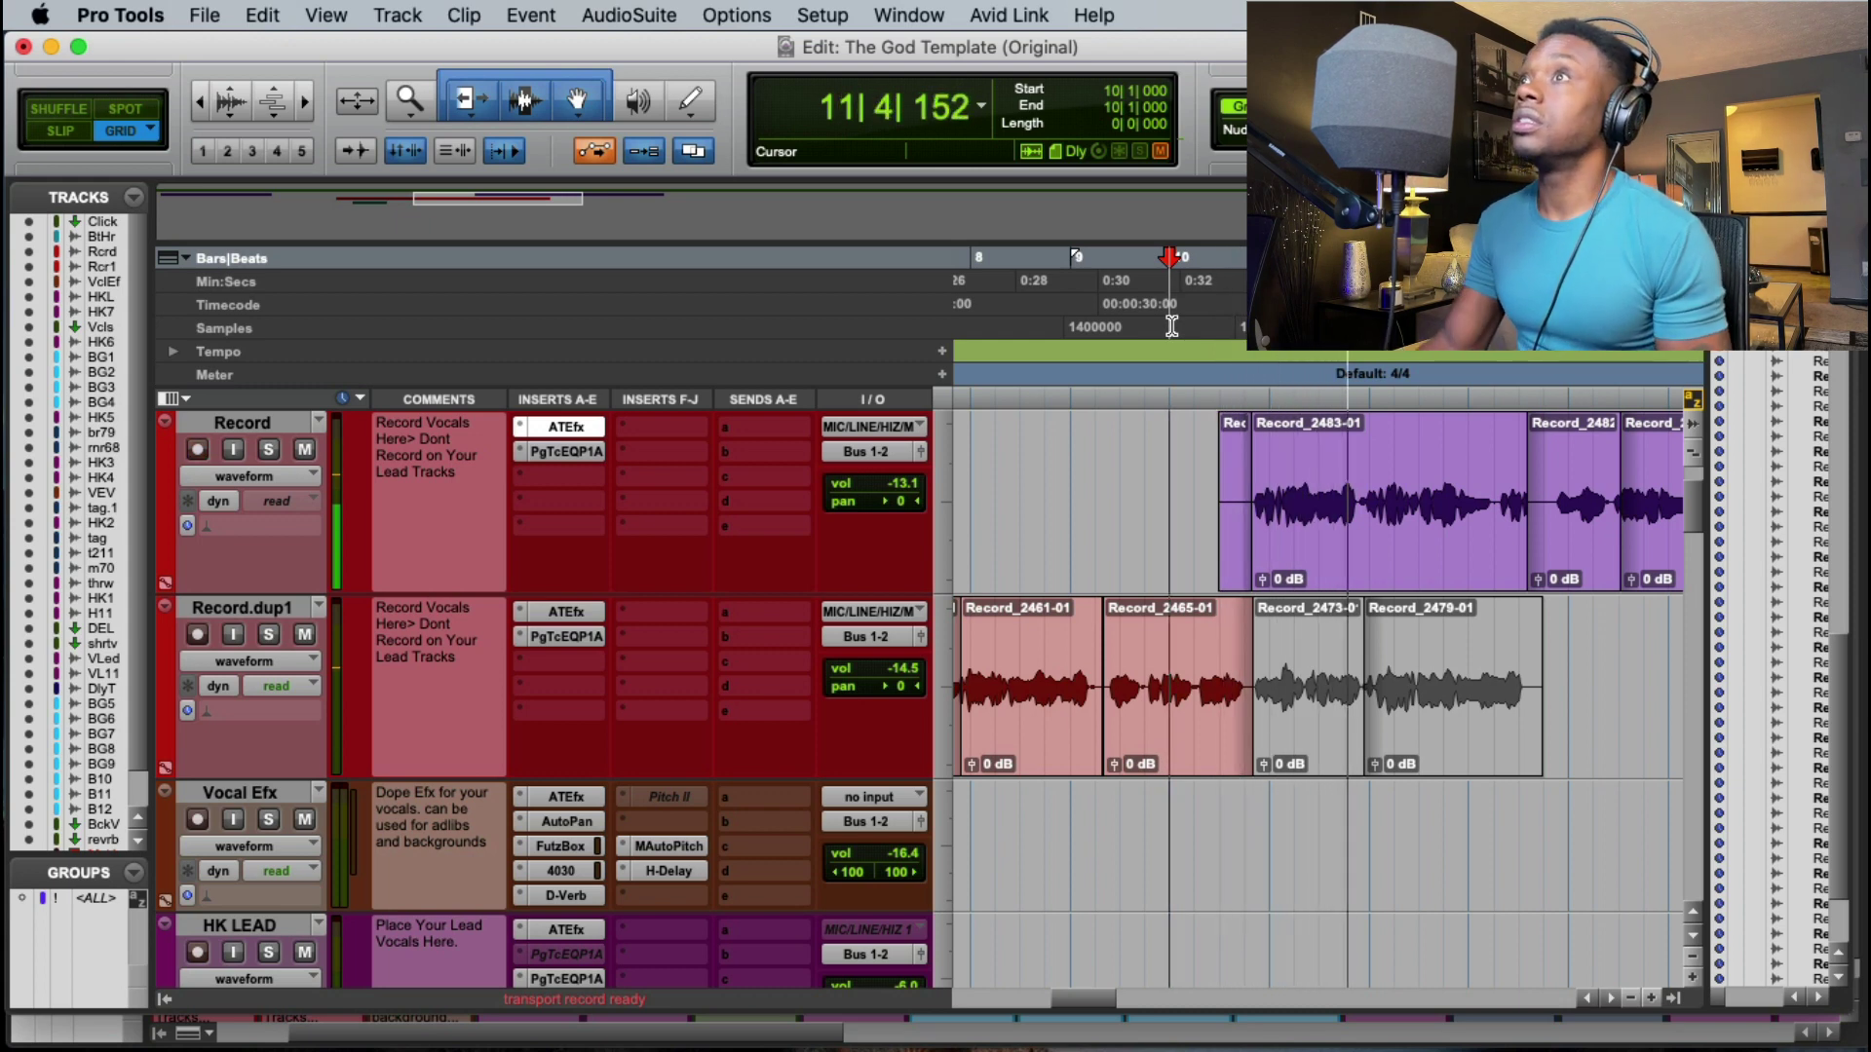
key(space)
click(1190, 301)
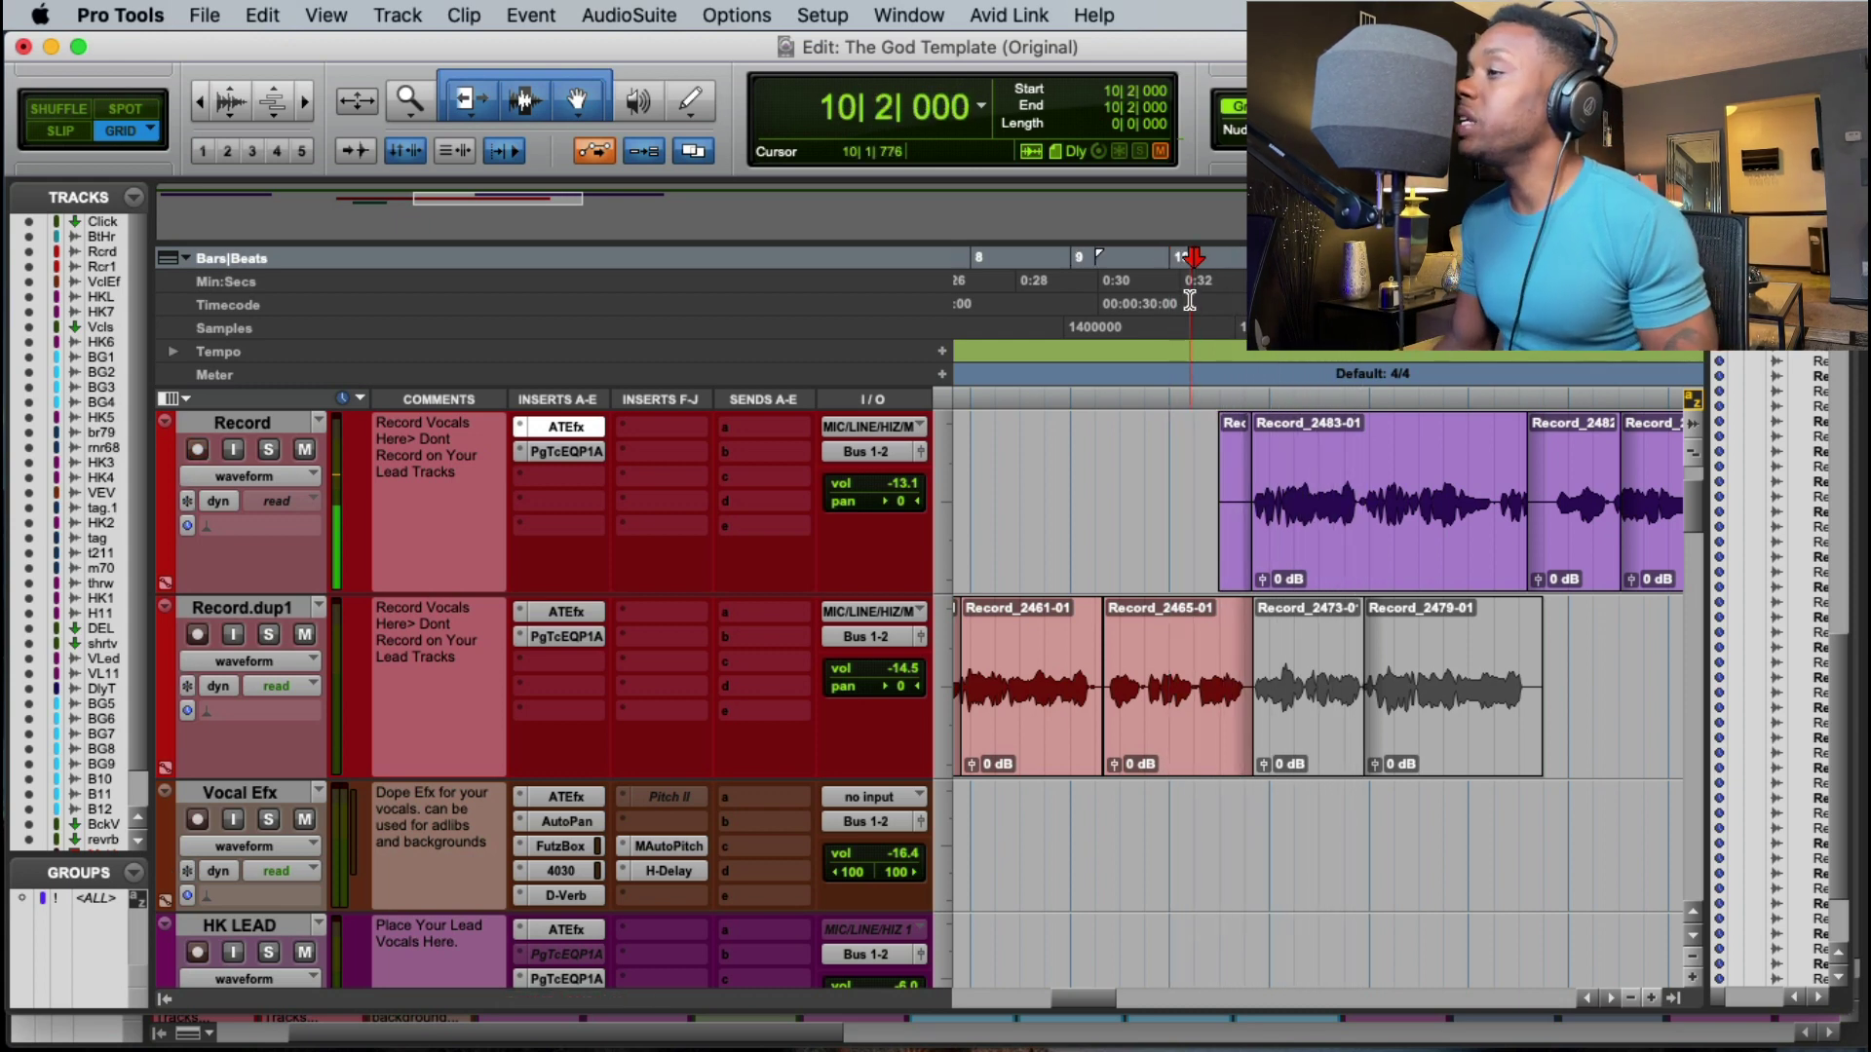
key(super+space)
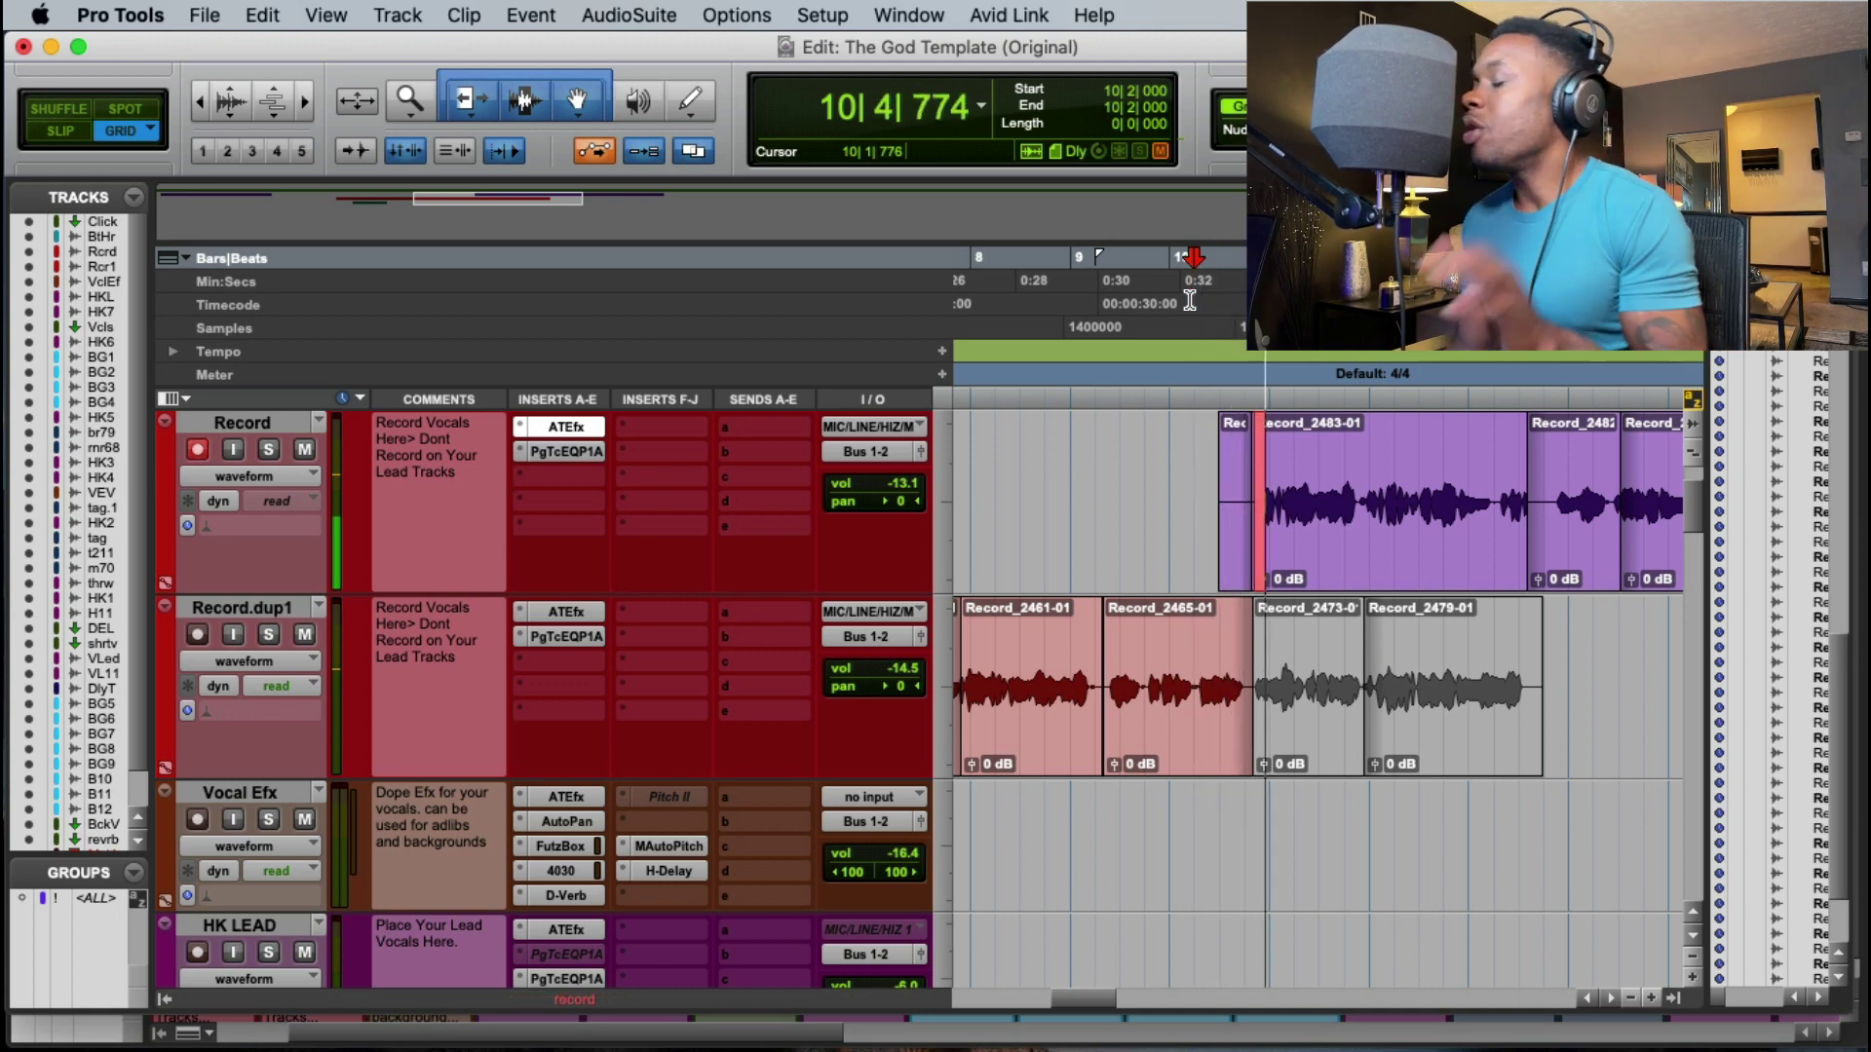
key(space)
key(super+z)
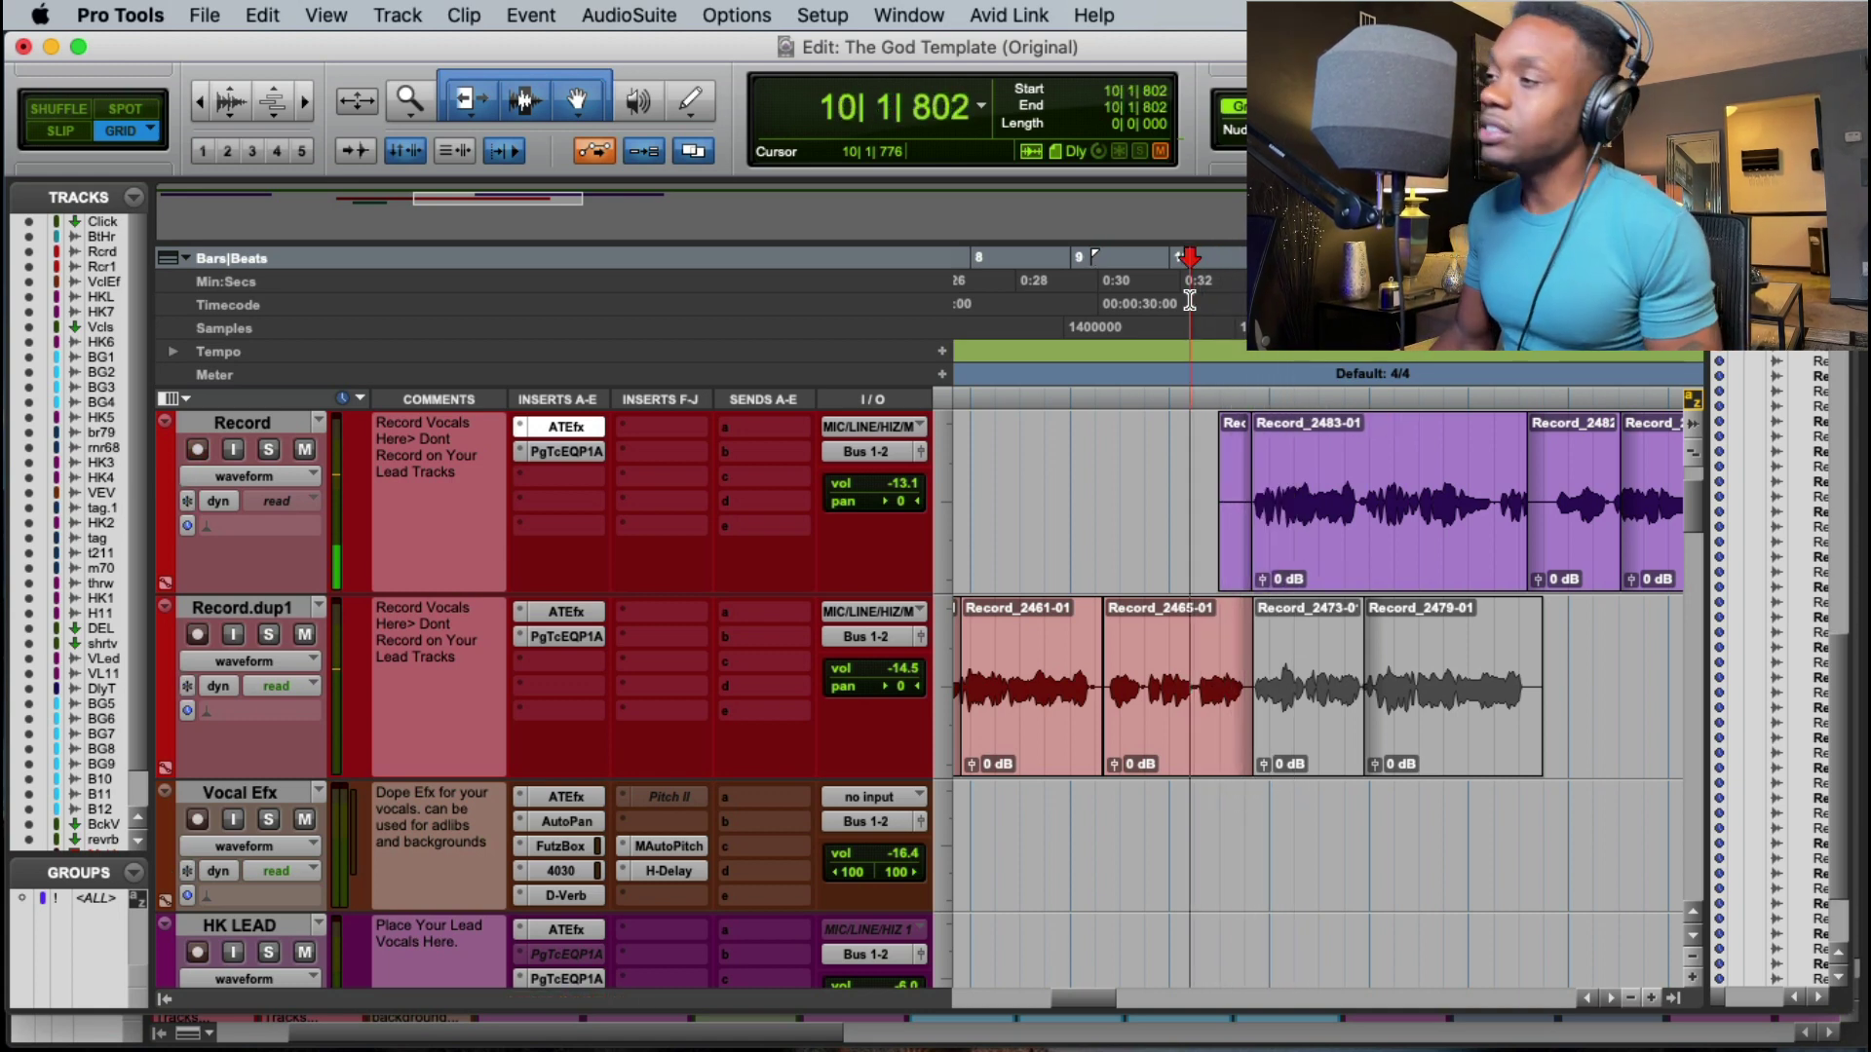
Step: Punch in a new take of the phrase on the Record track, starting from 10|1|802
key(super+space)
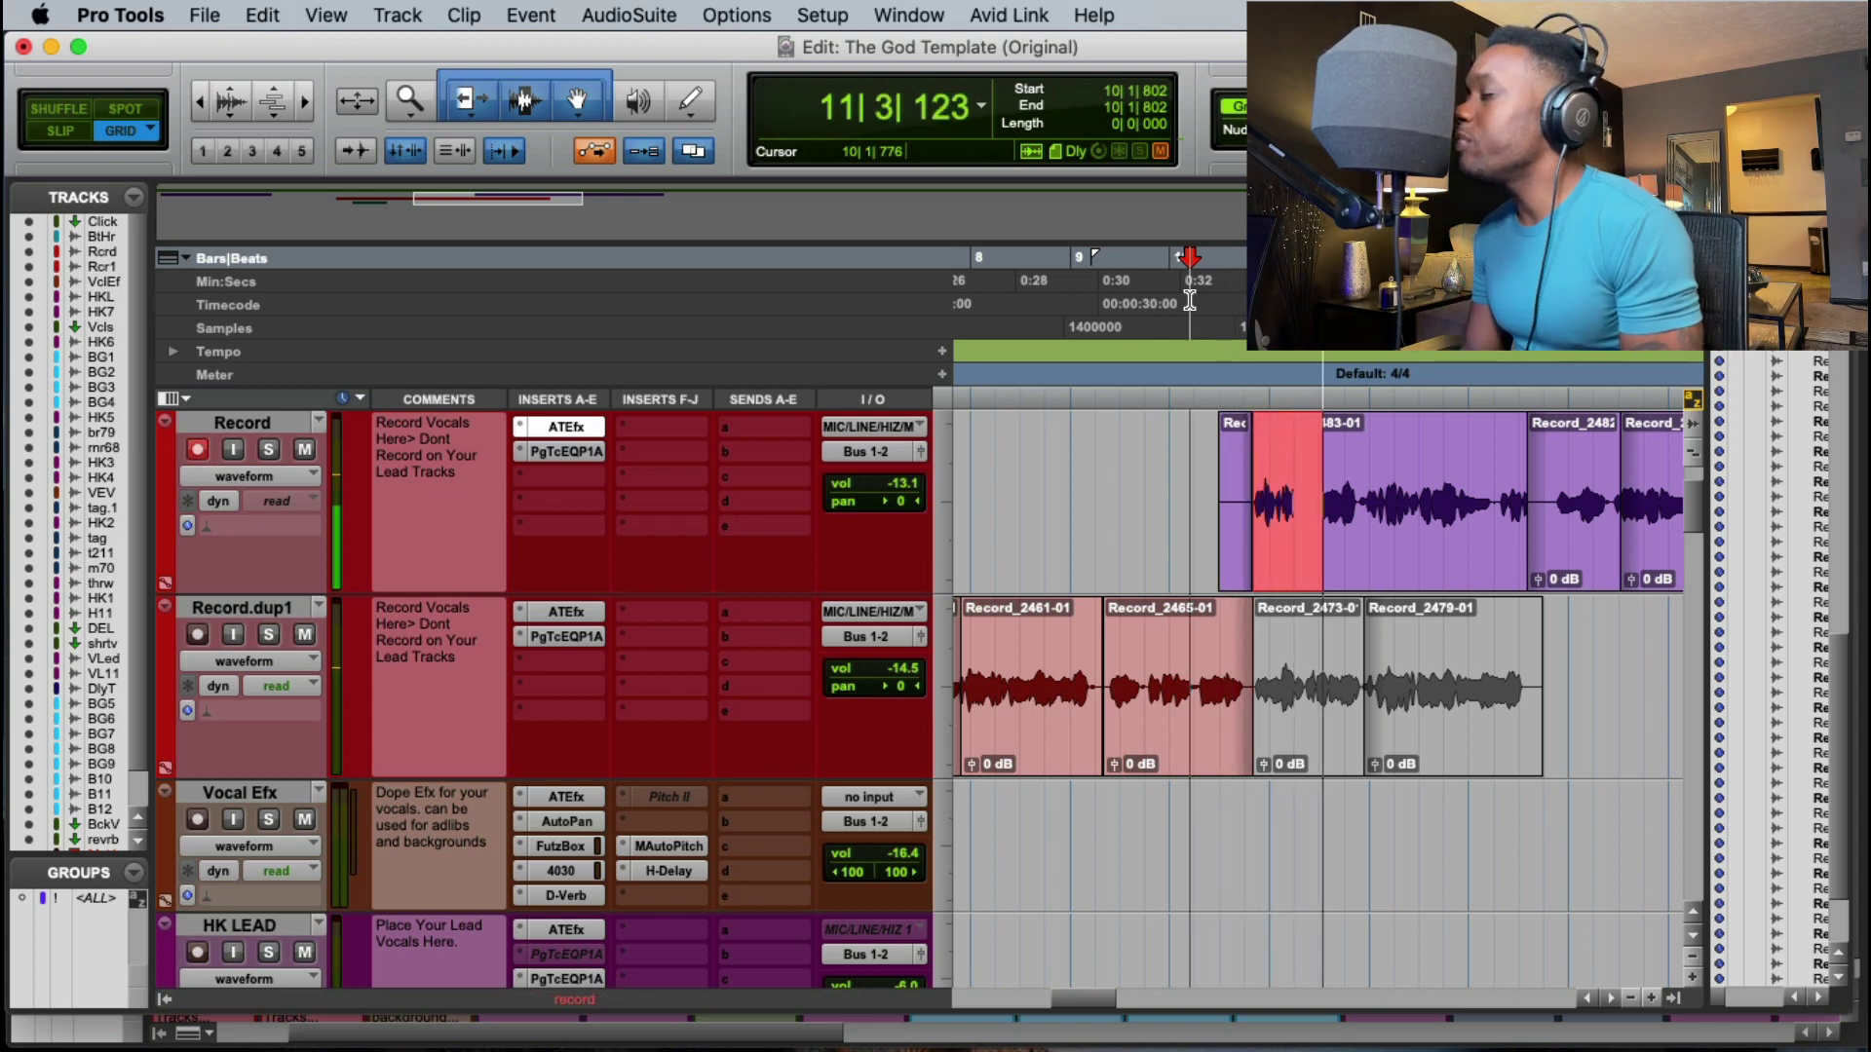
key(space)
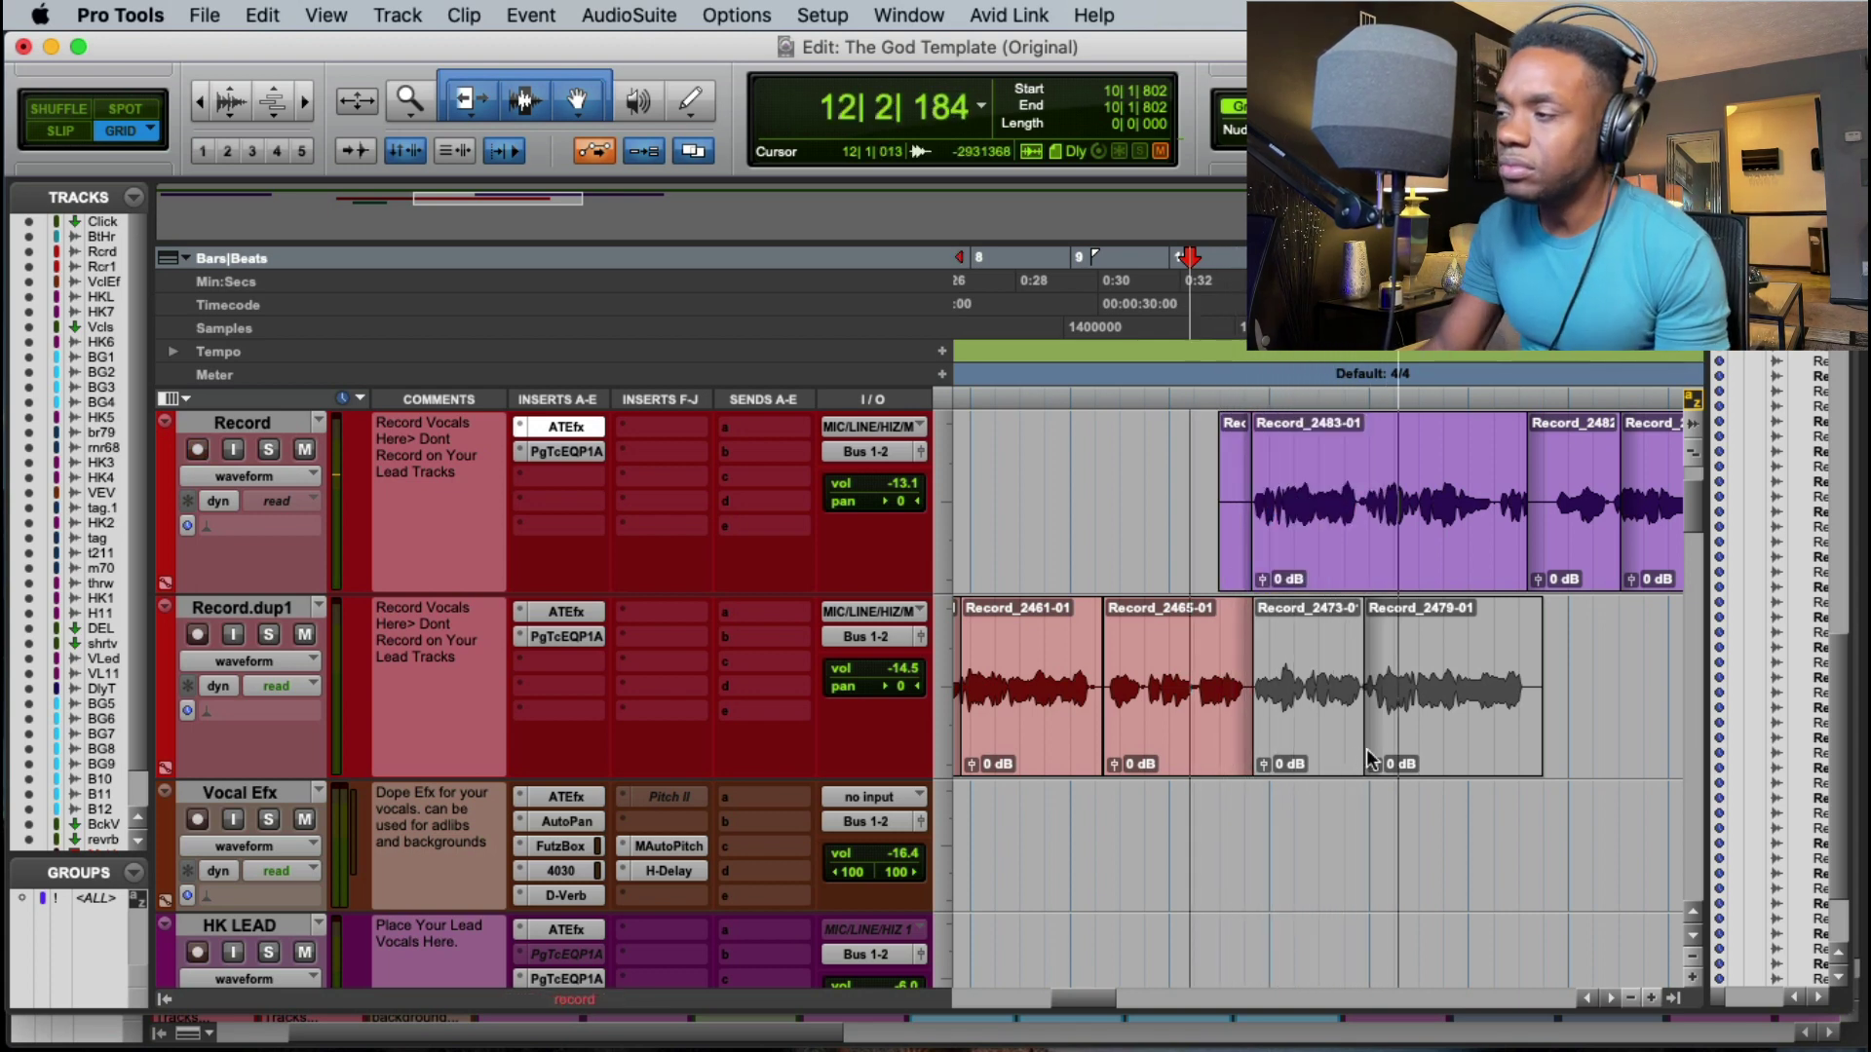
Step: Move the muted Record_2473-01 clip down to Vocal Efx and put the Record_2484-01 take in its place on Record.dup1
drag(1365, 767, 1298, 892)
click(1154, 554)
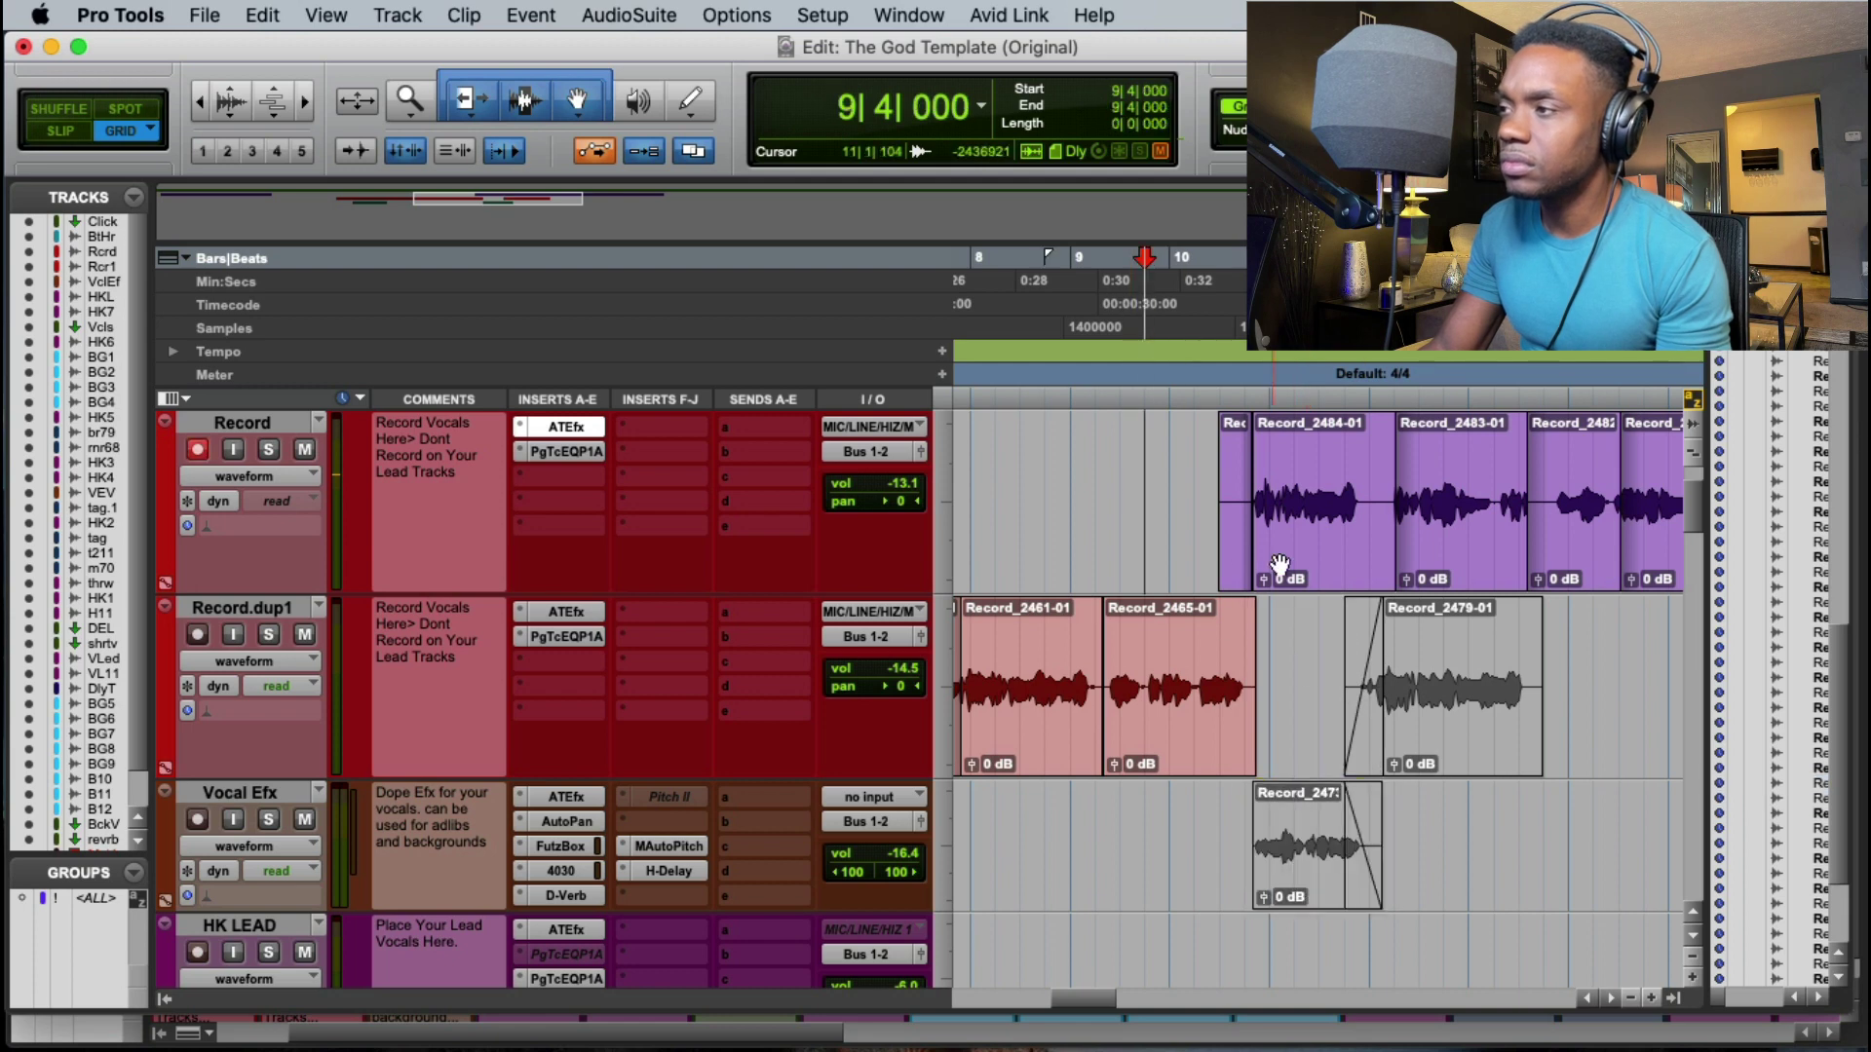
drag(1281, 567, 1285, 665)
key(space)
Step: Delete the leftover takes on the Record track between bars 10 and 14, keeping Record_2466
click(1278, 555)
key(BackSpace)
click(1279, 553)
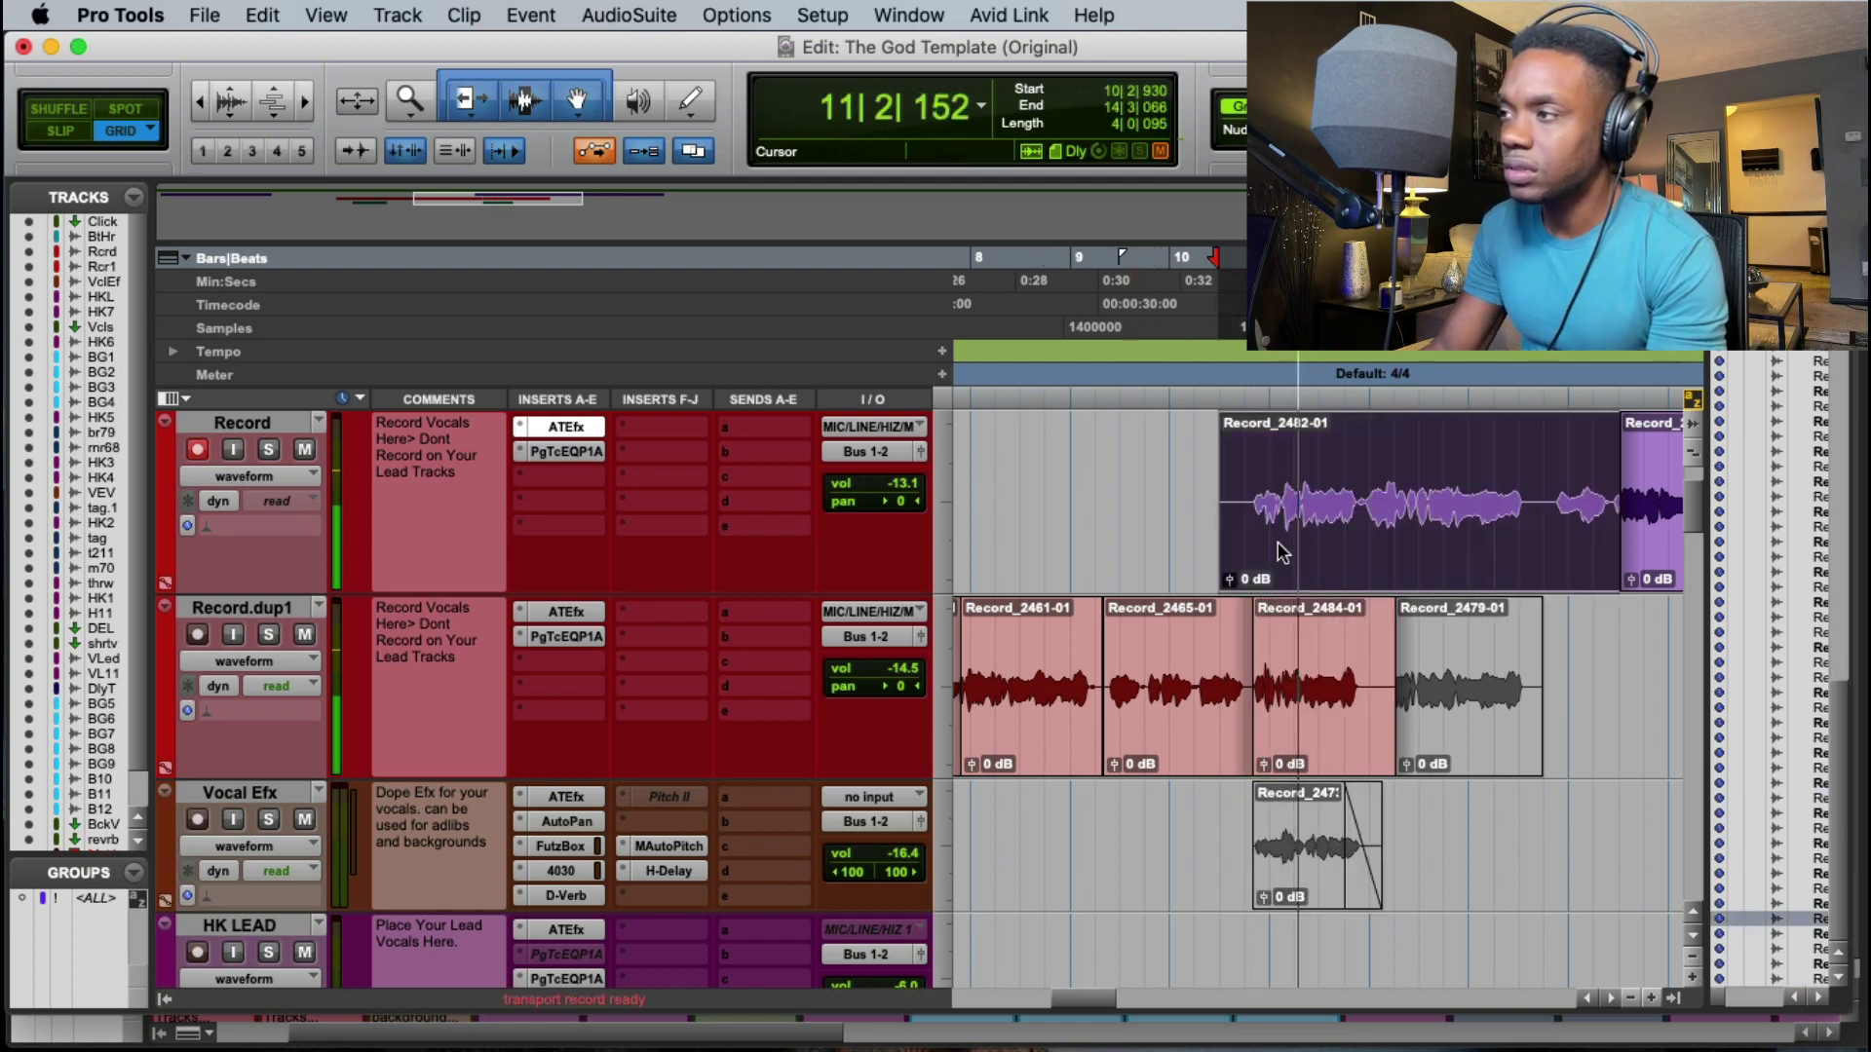
key(BackSpace)
click(1397, 527)
key(BackSpace)
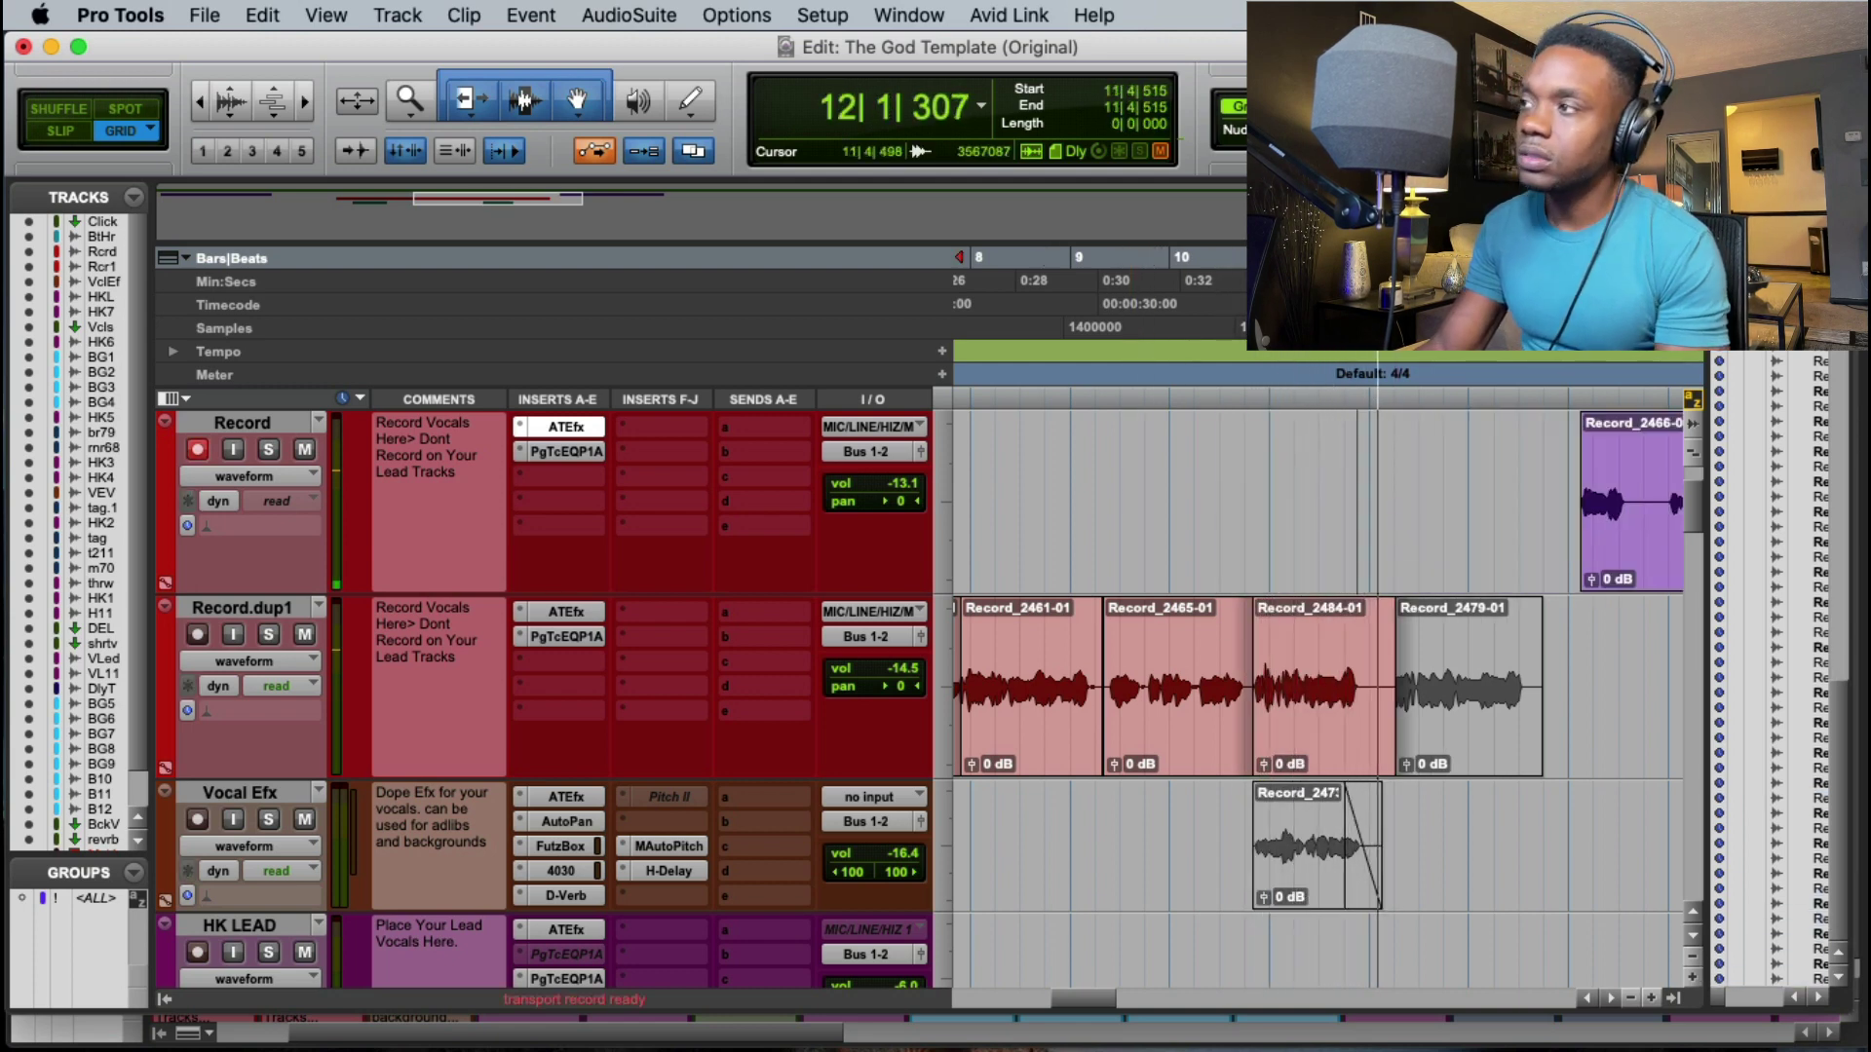
Step: Record a take of the following phrase on the Record track from 11|3|000
click(1372, 466)
key(super+space)
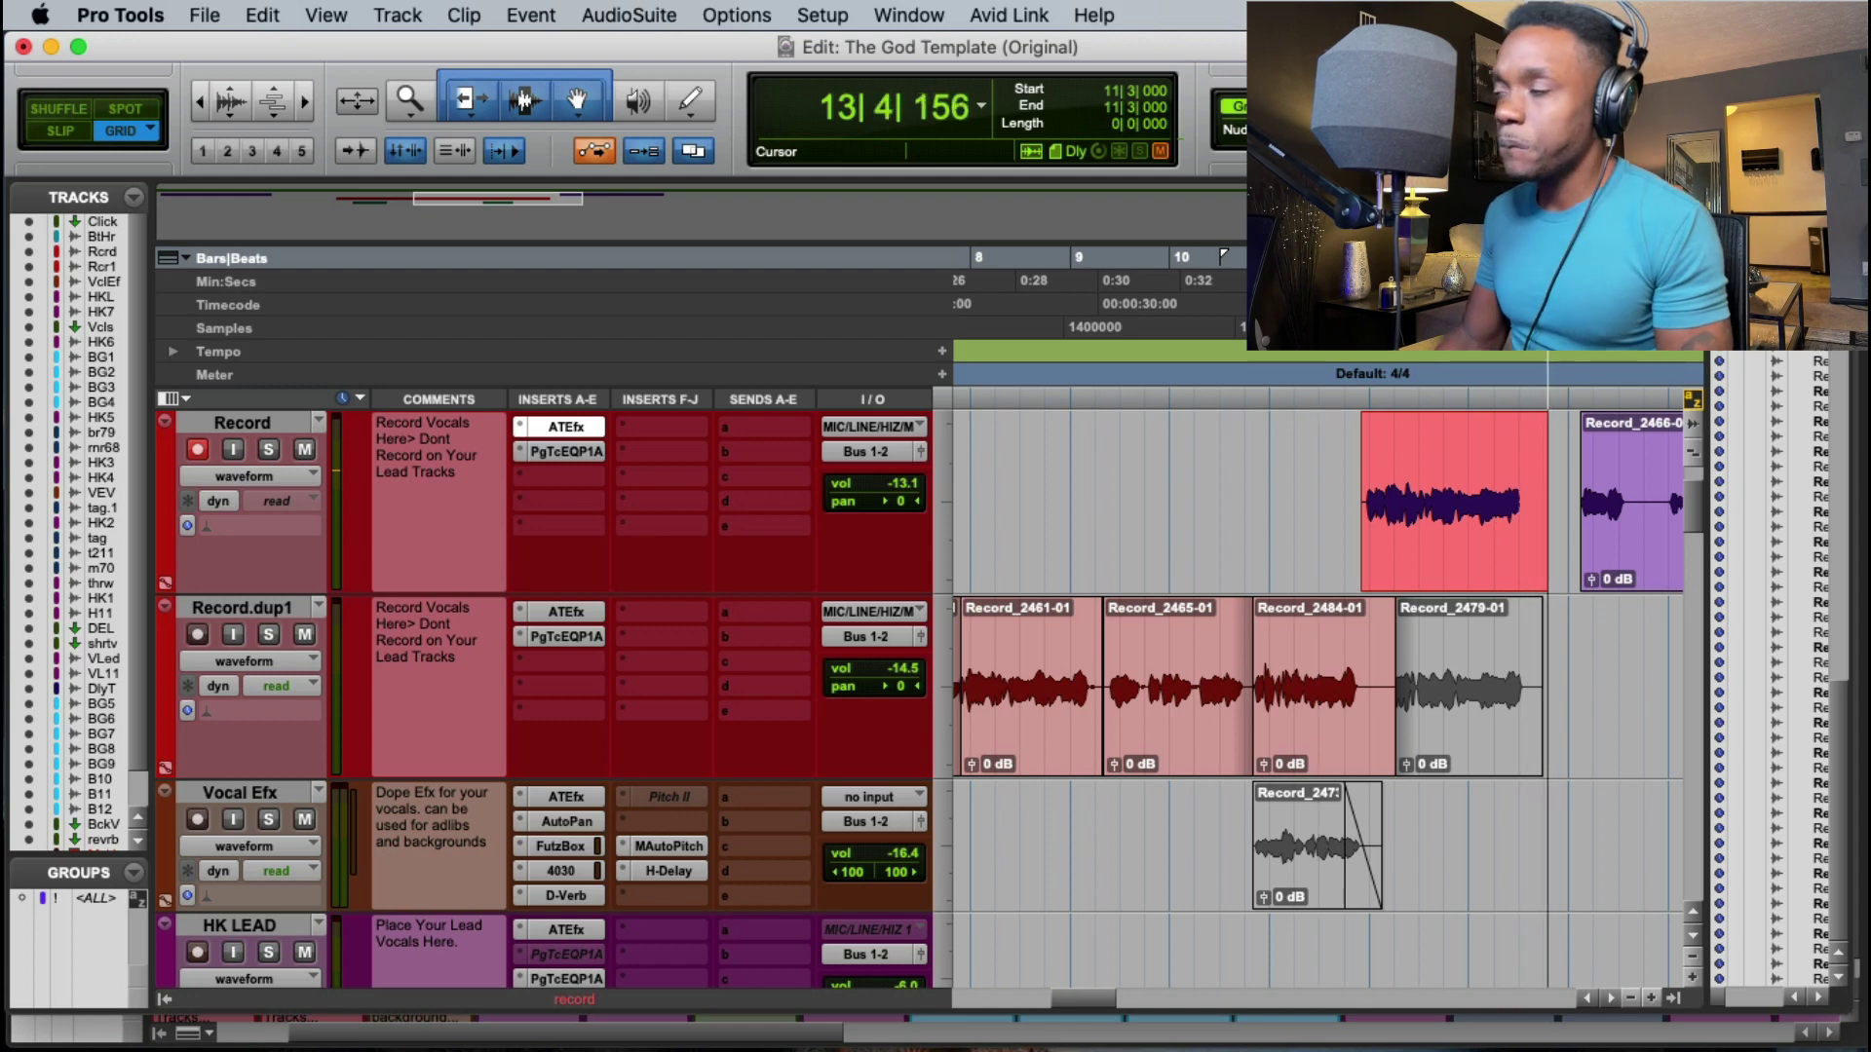
key(space)
Step: Record two more attempts at the following phrase on the Record track from 11|2|000
click(1286, 502)
key(space)
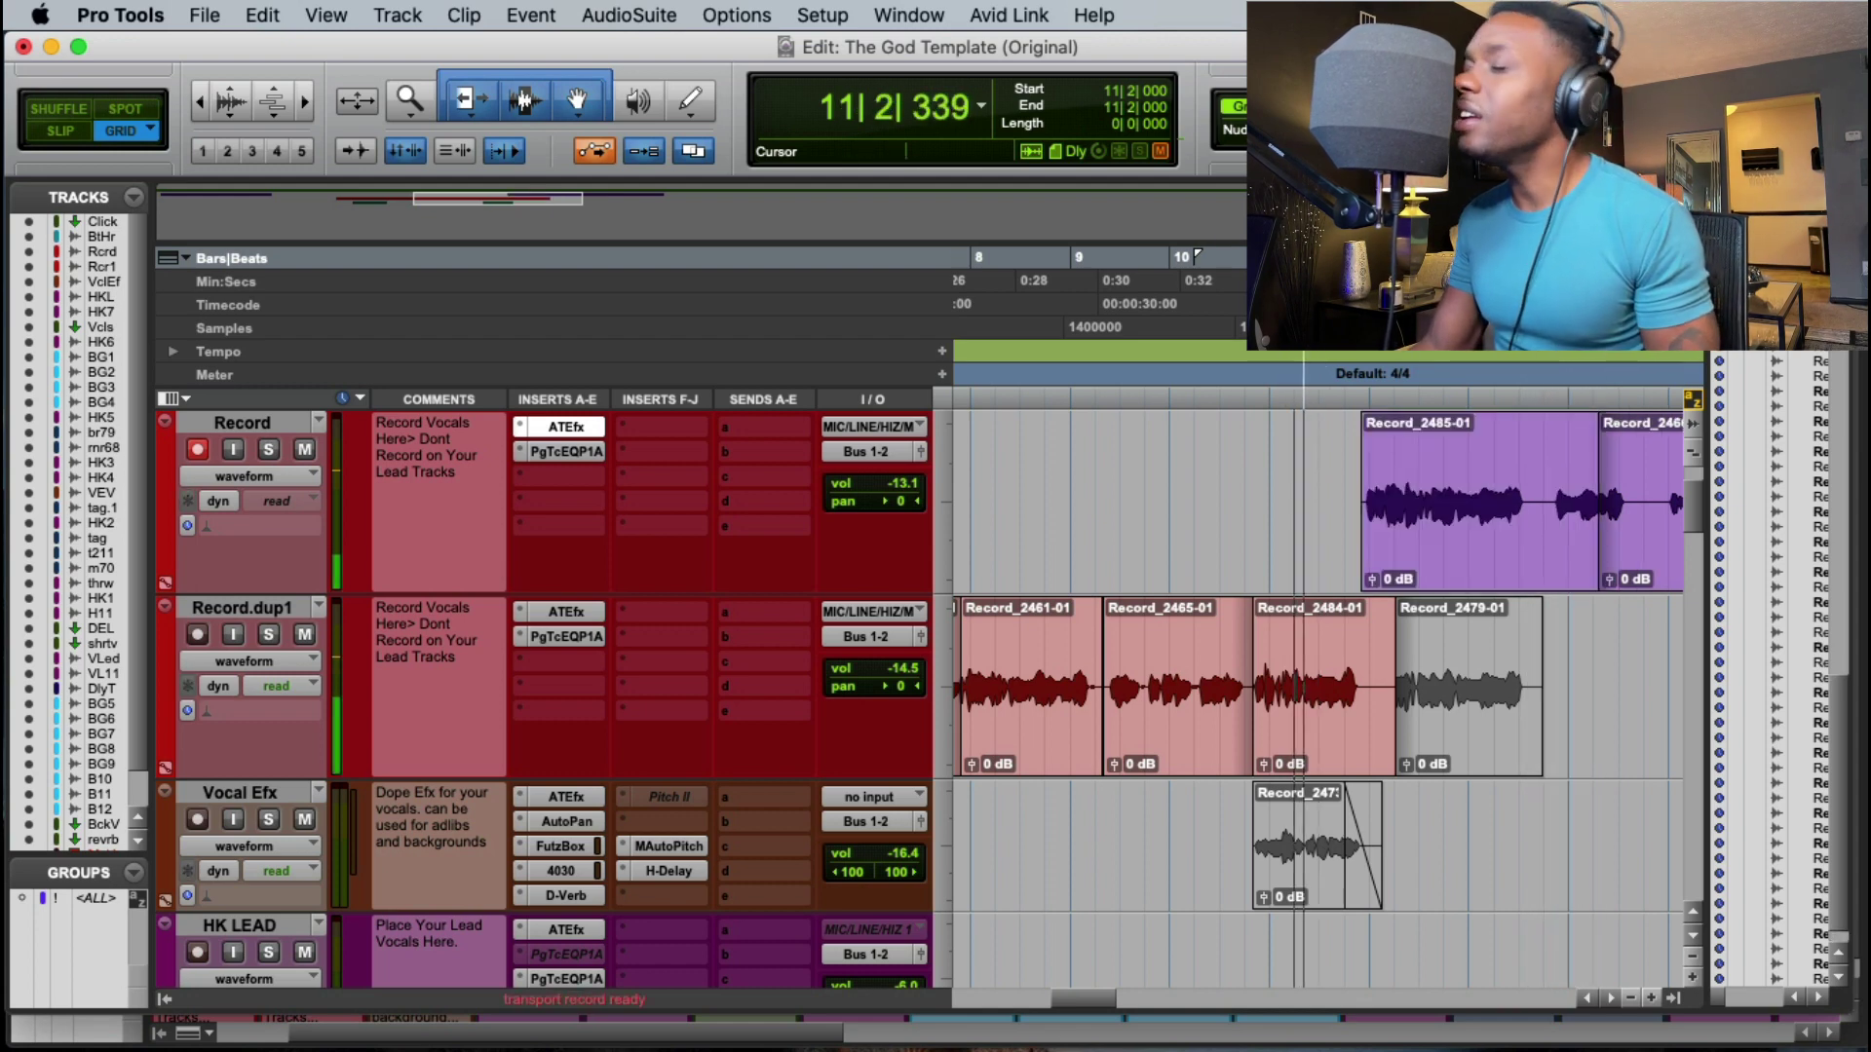
key(super+space)
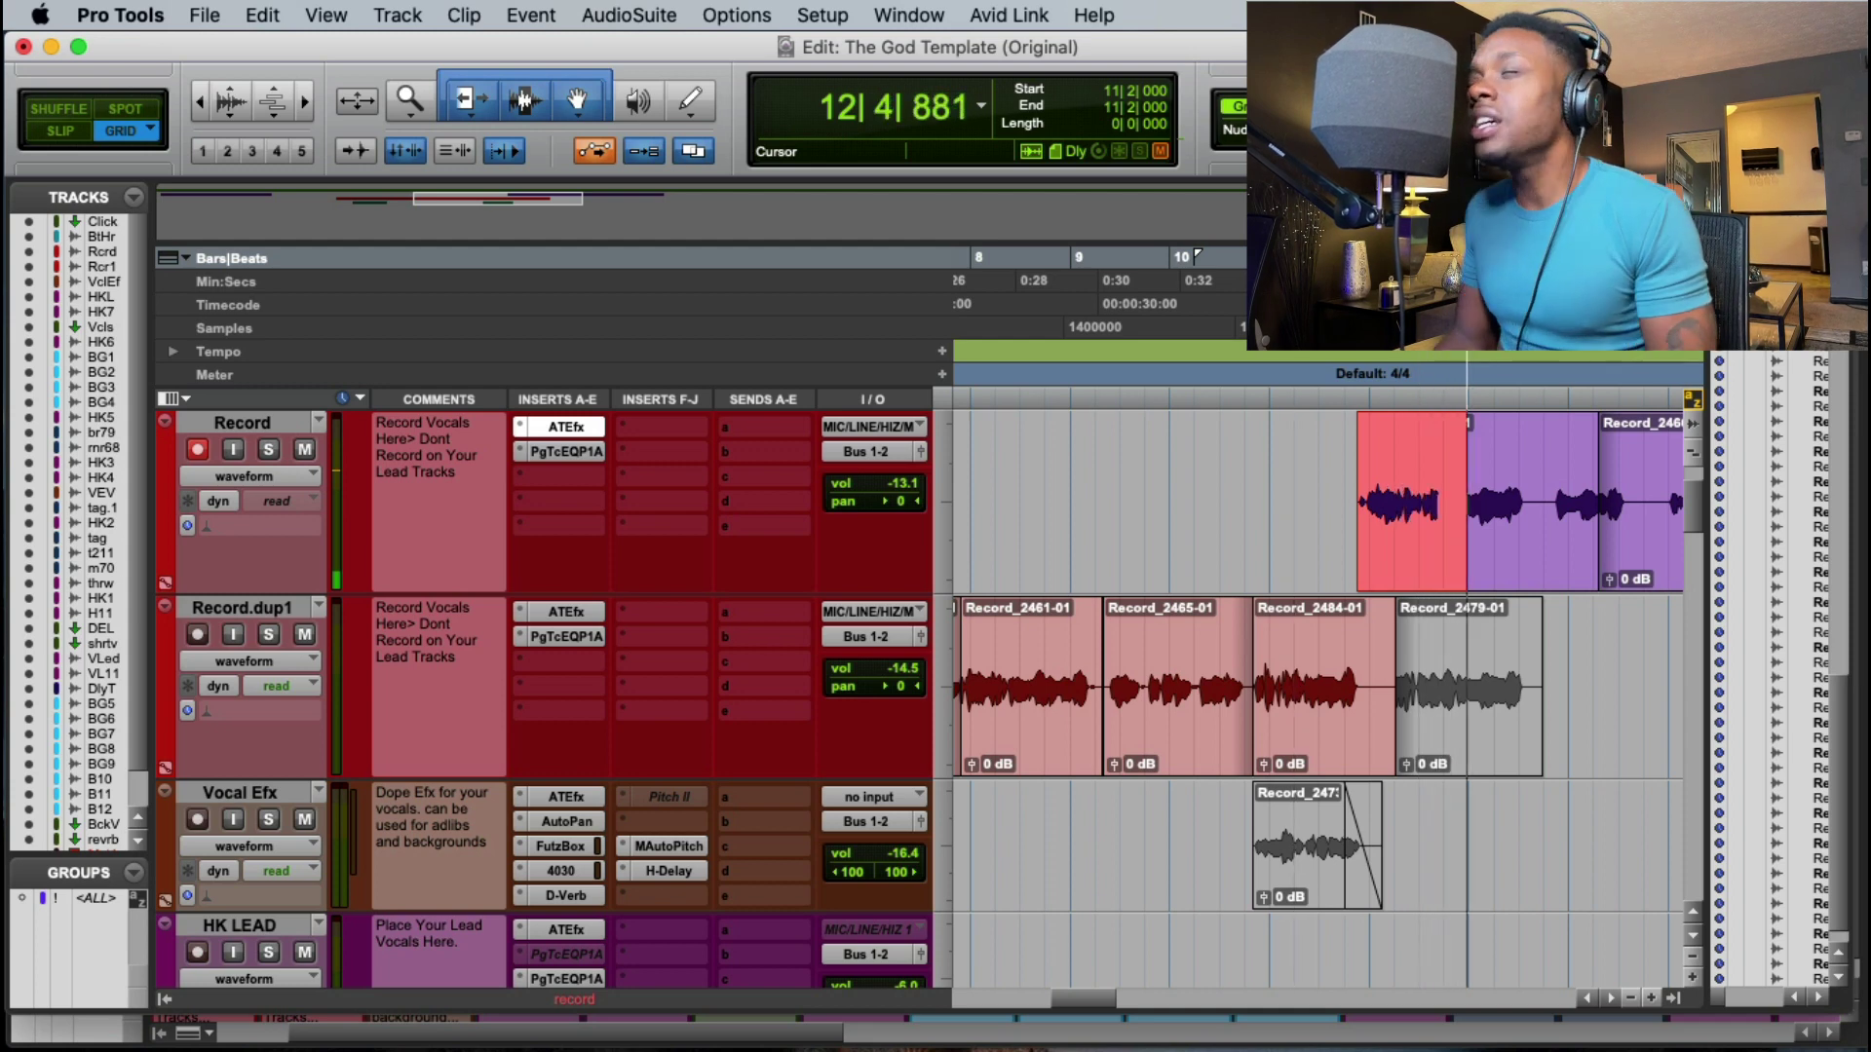
key(space)
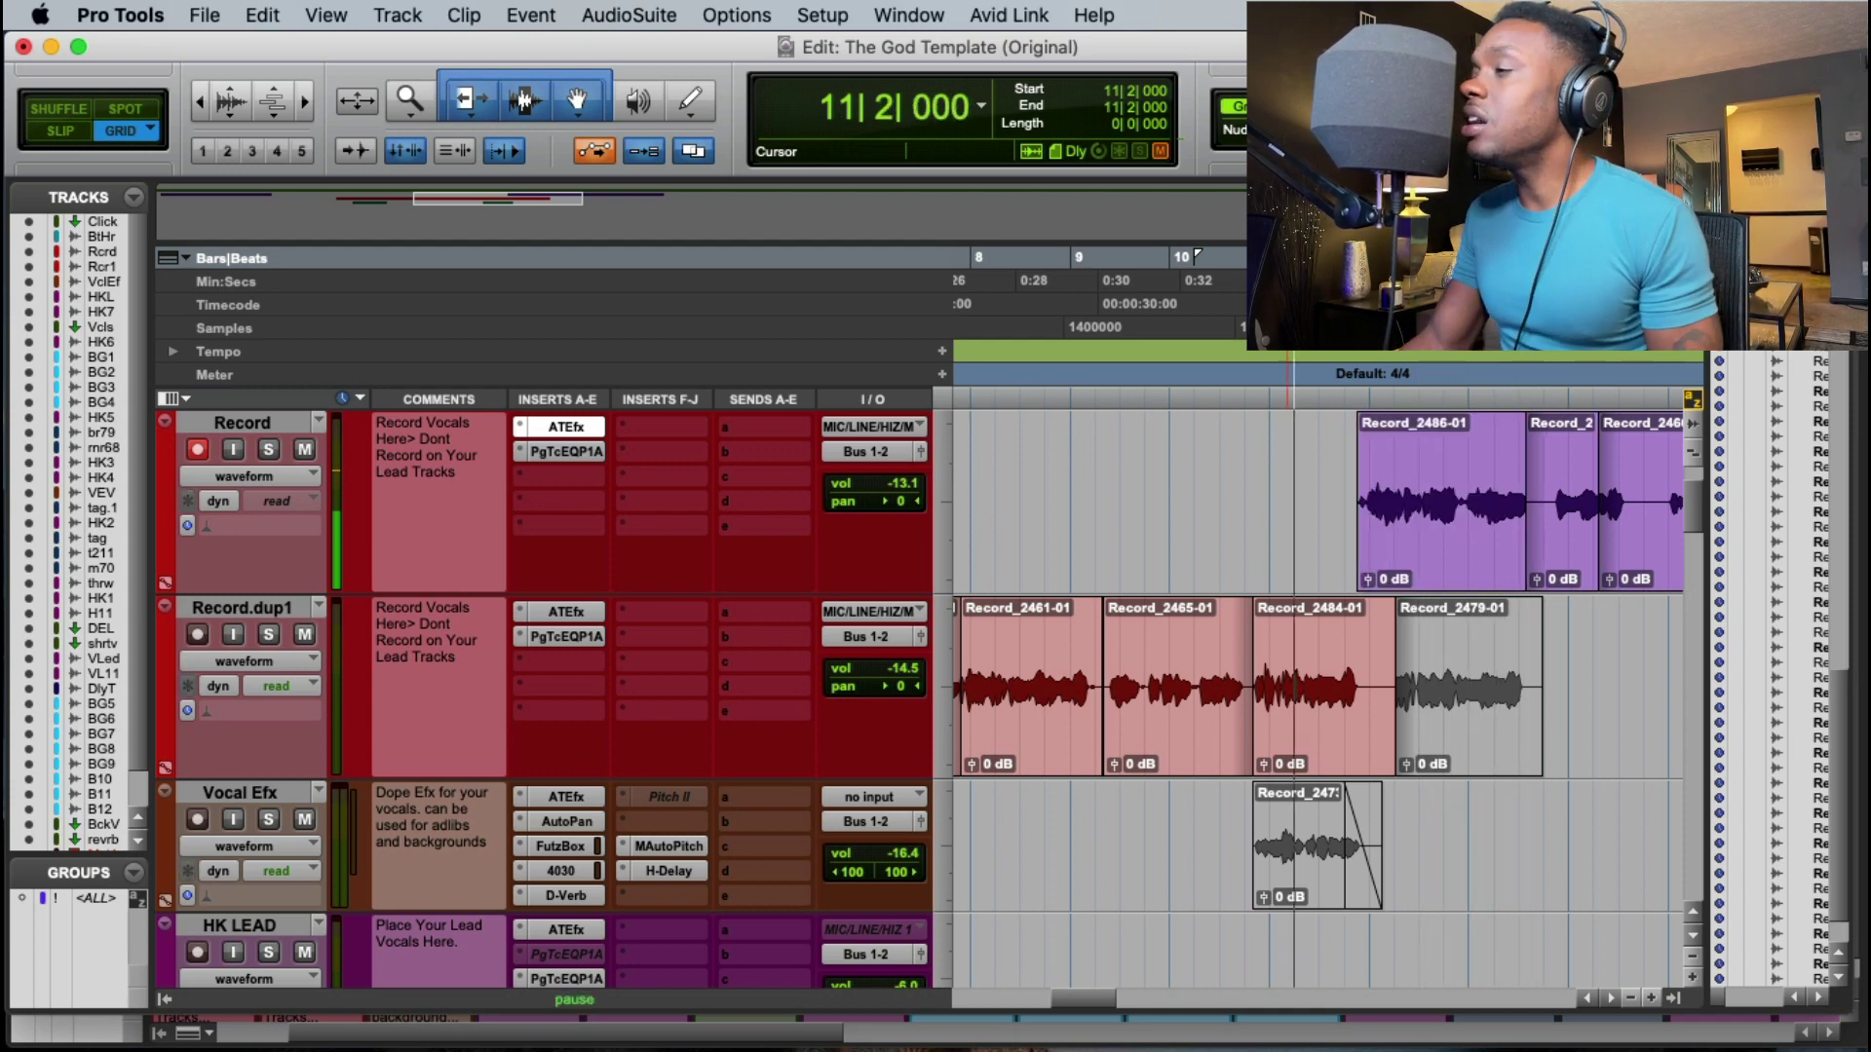
key(space)
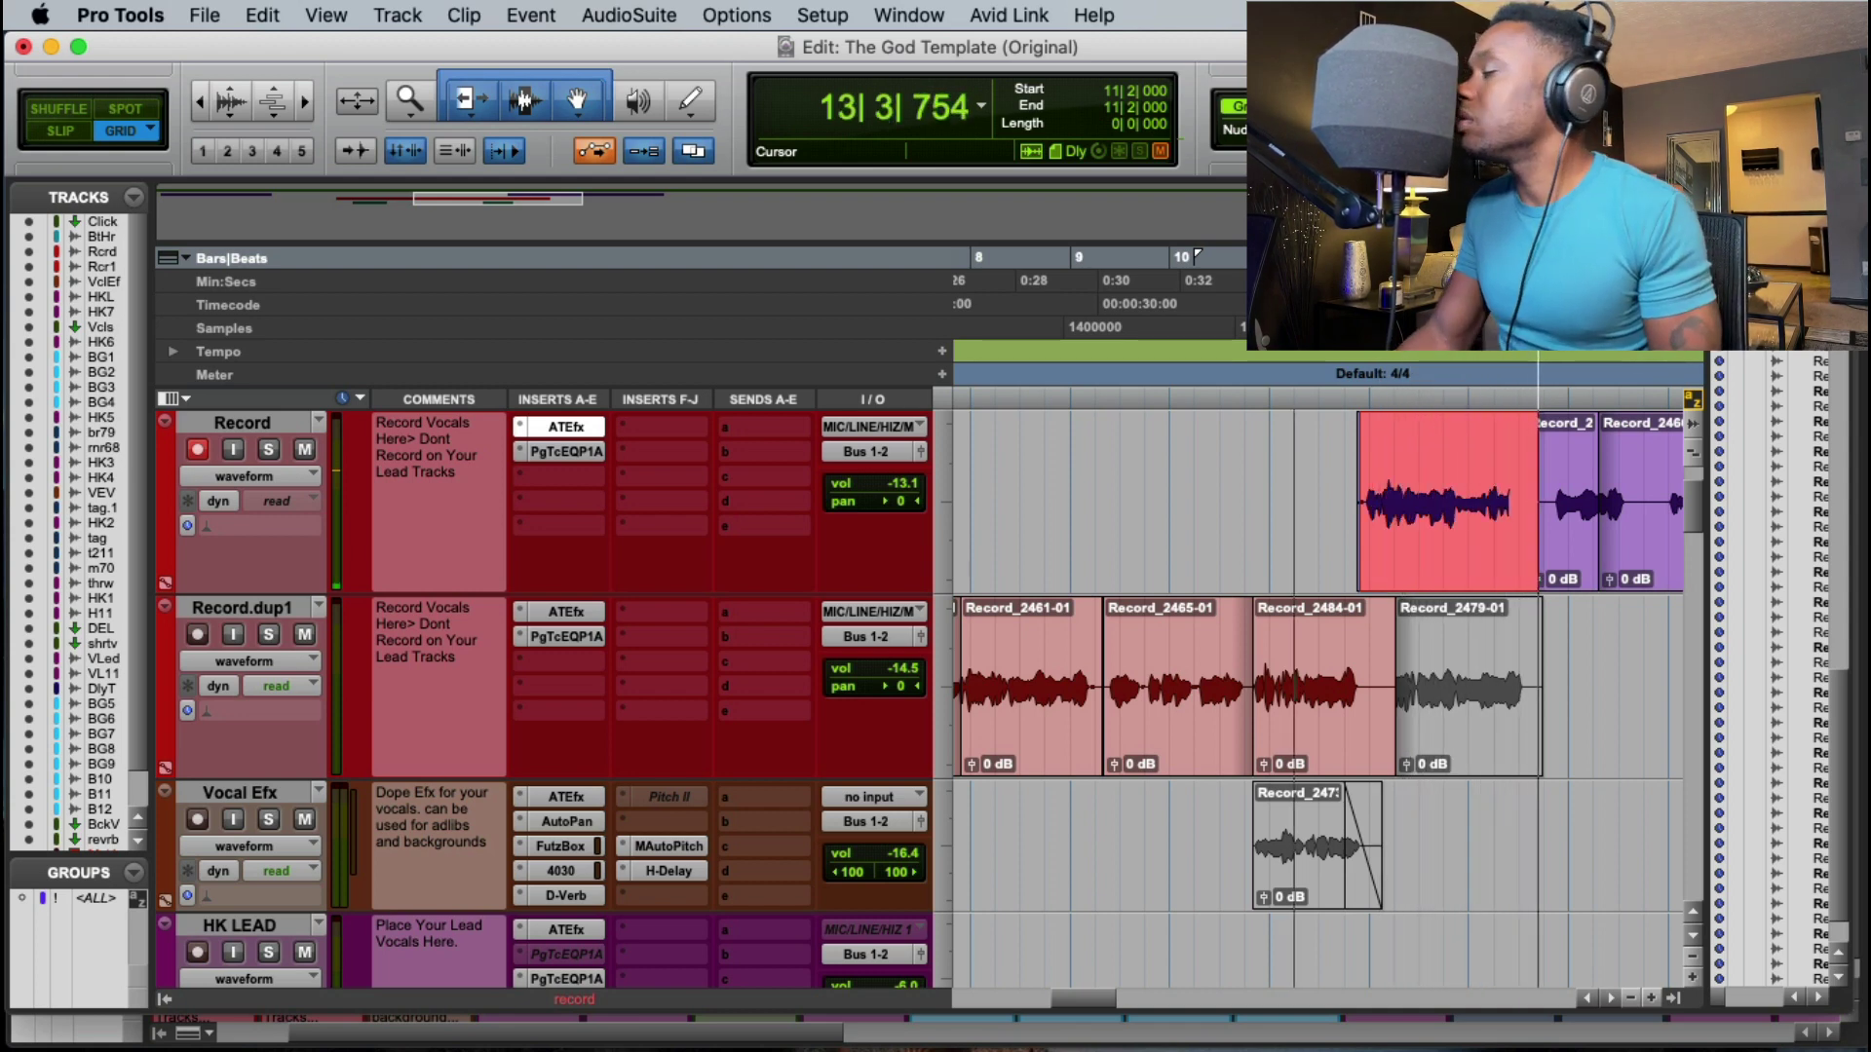
key(space)
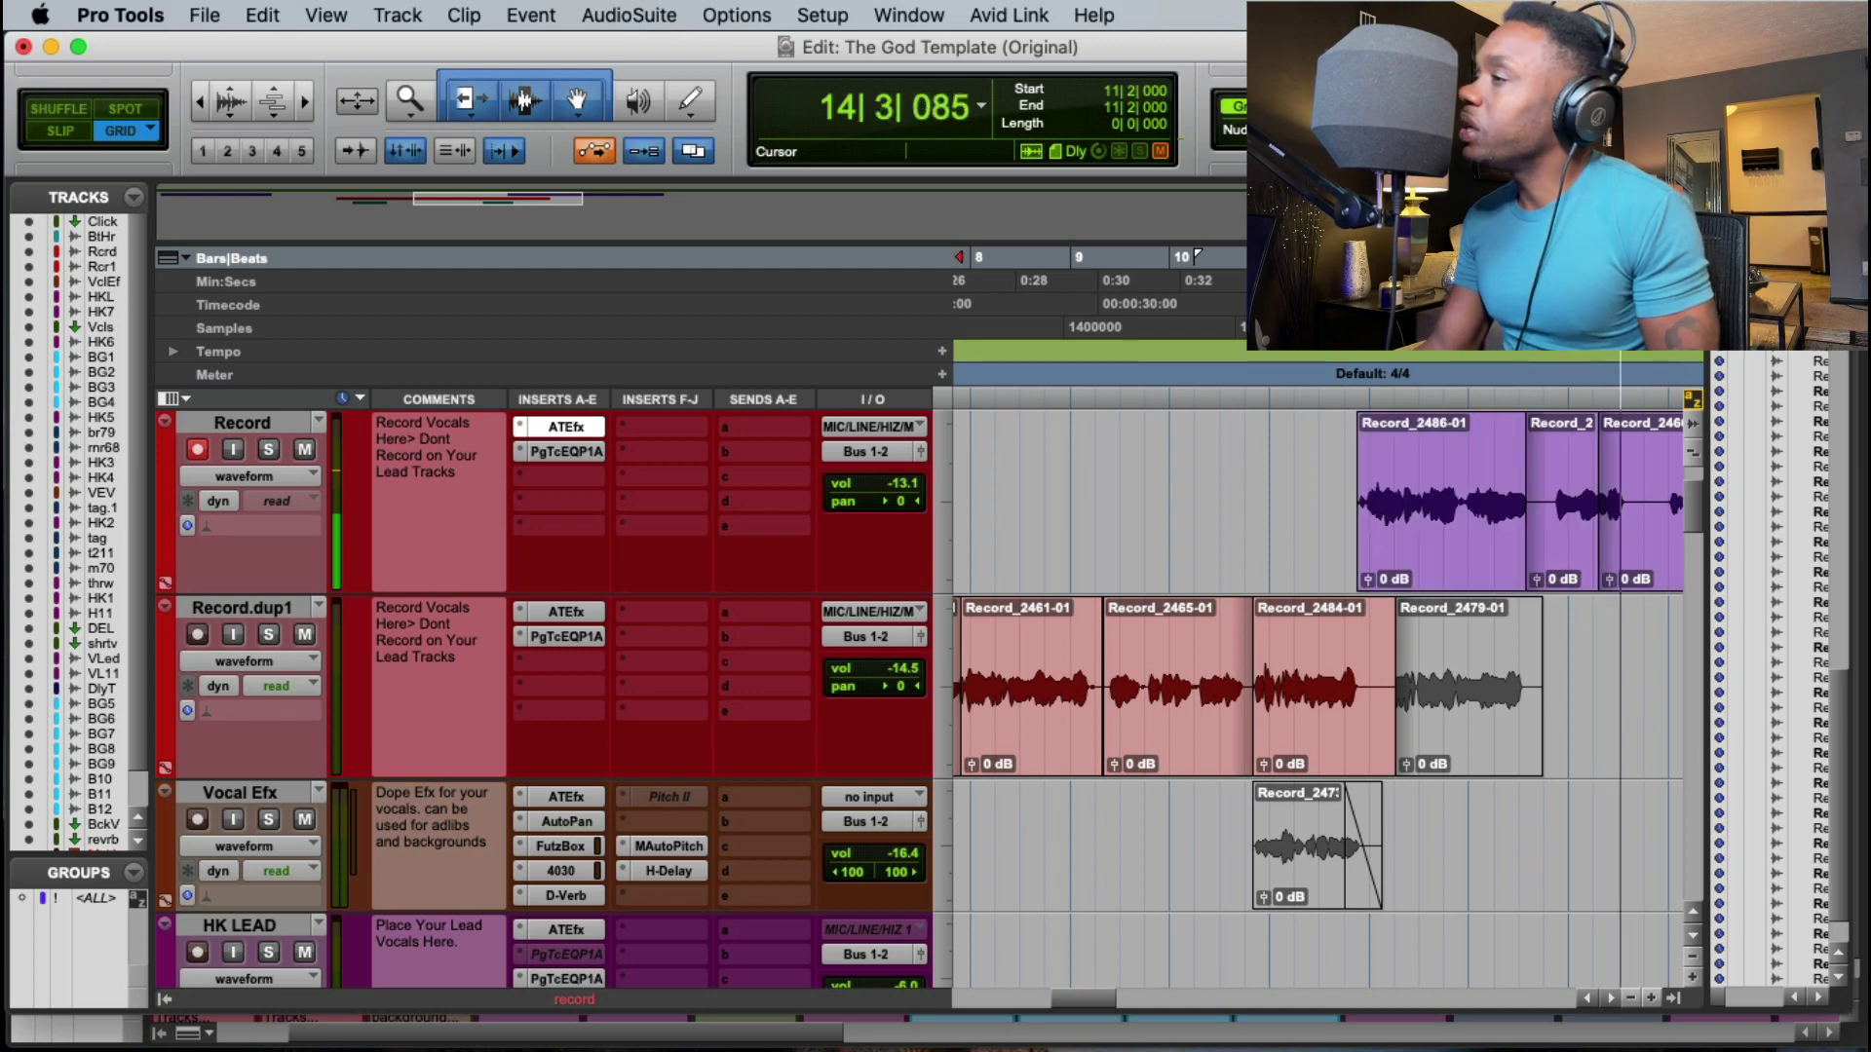
Step: Record one more take of the following phrase over the earlier attempts, again from 11|2|000
key(space)
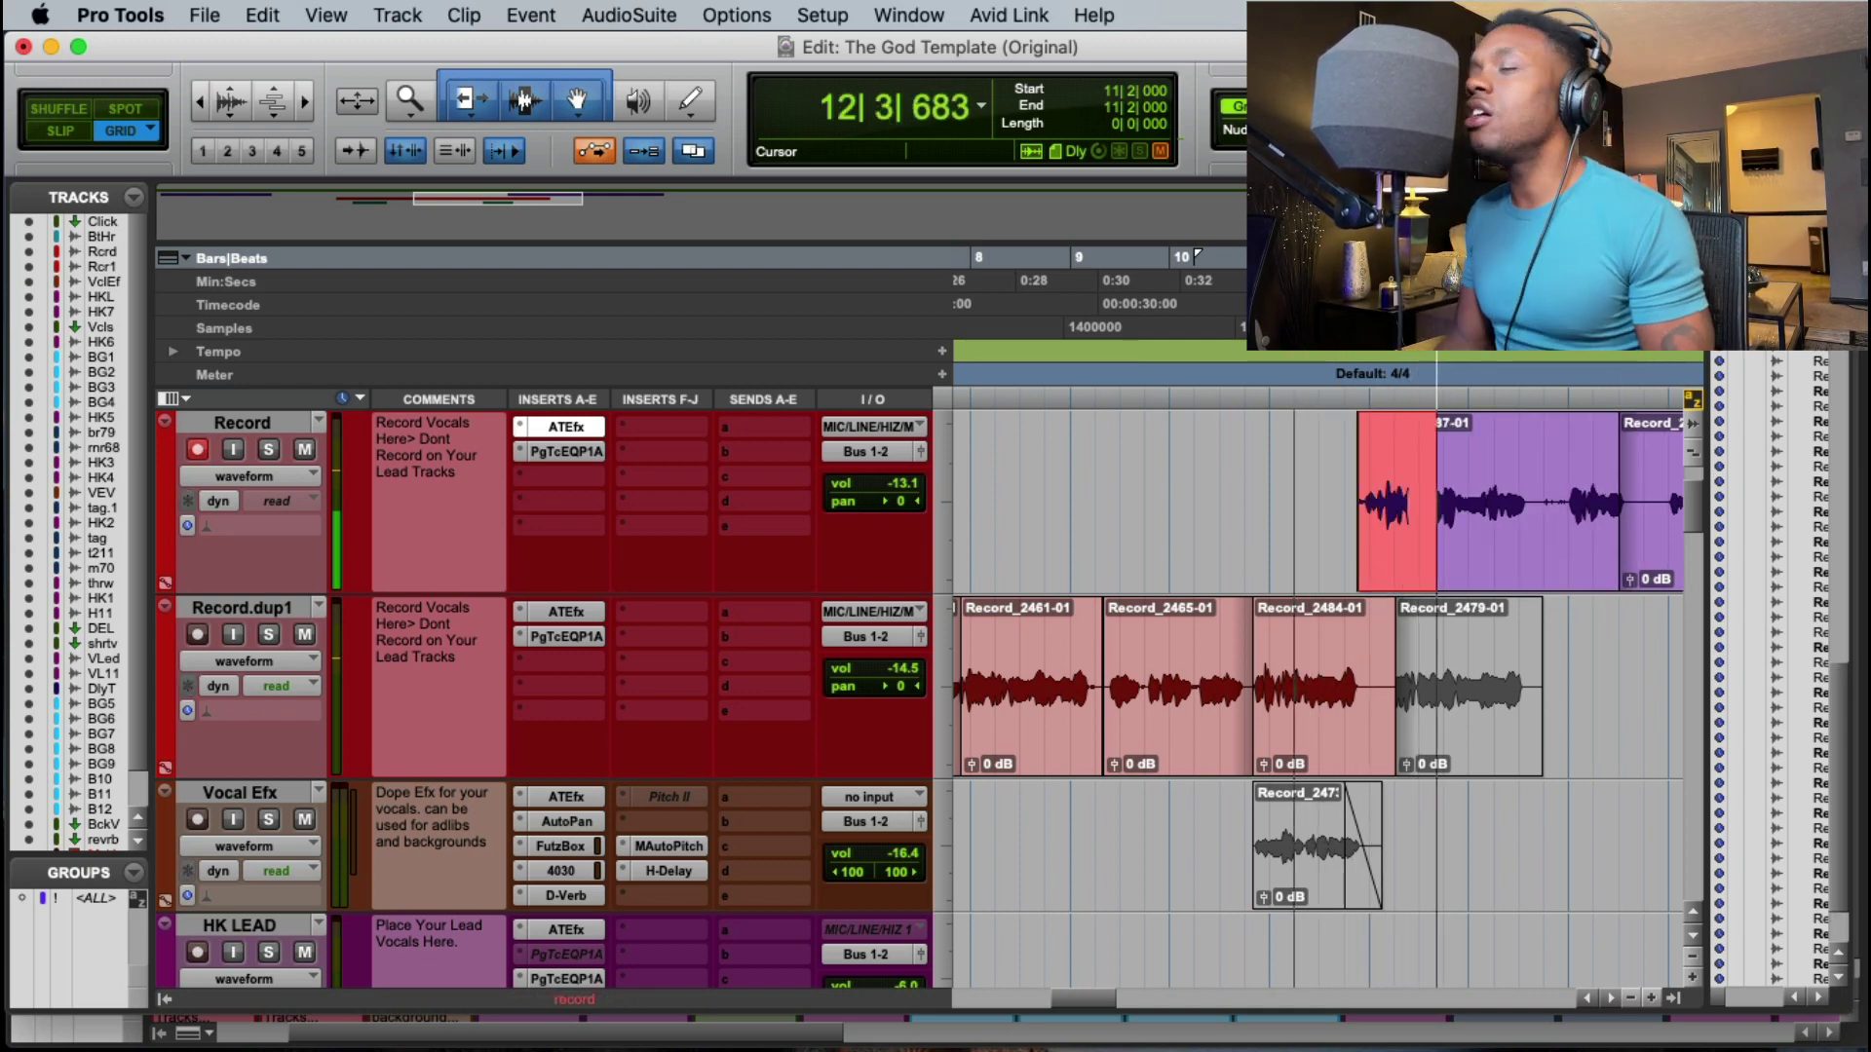
key(space)
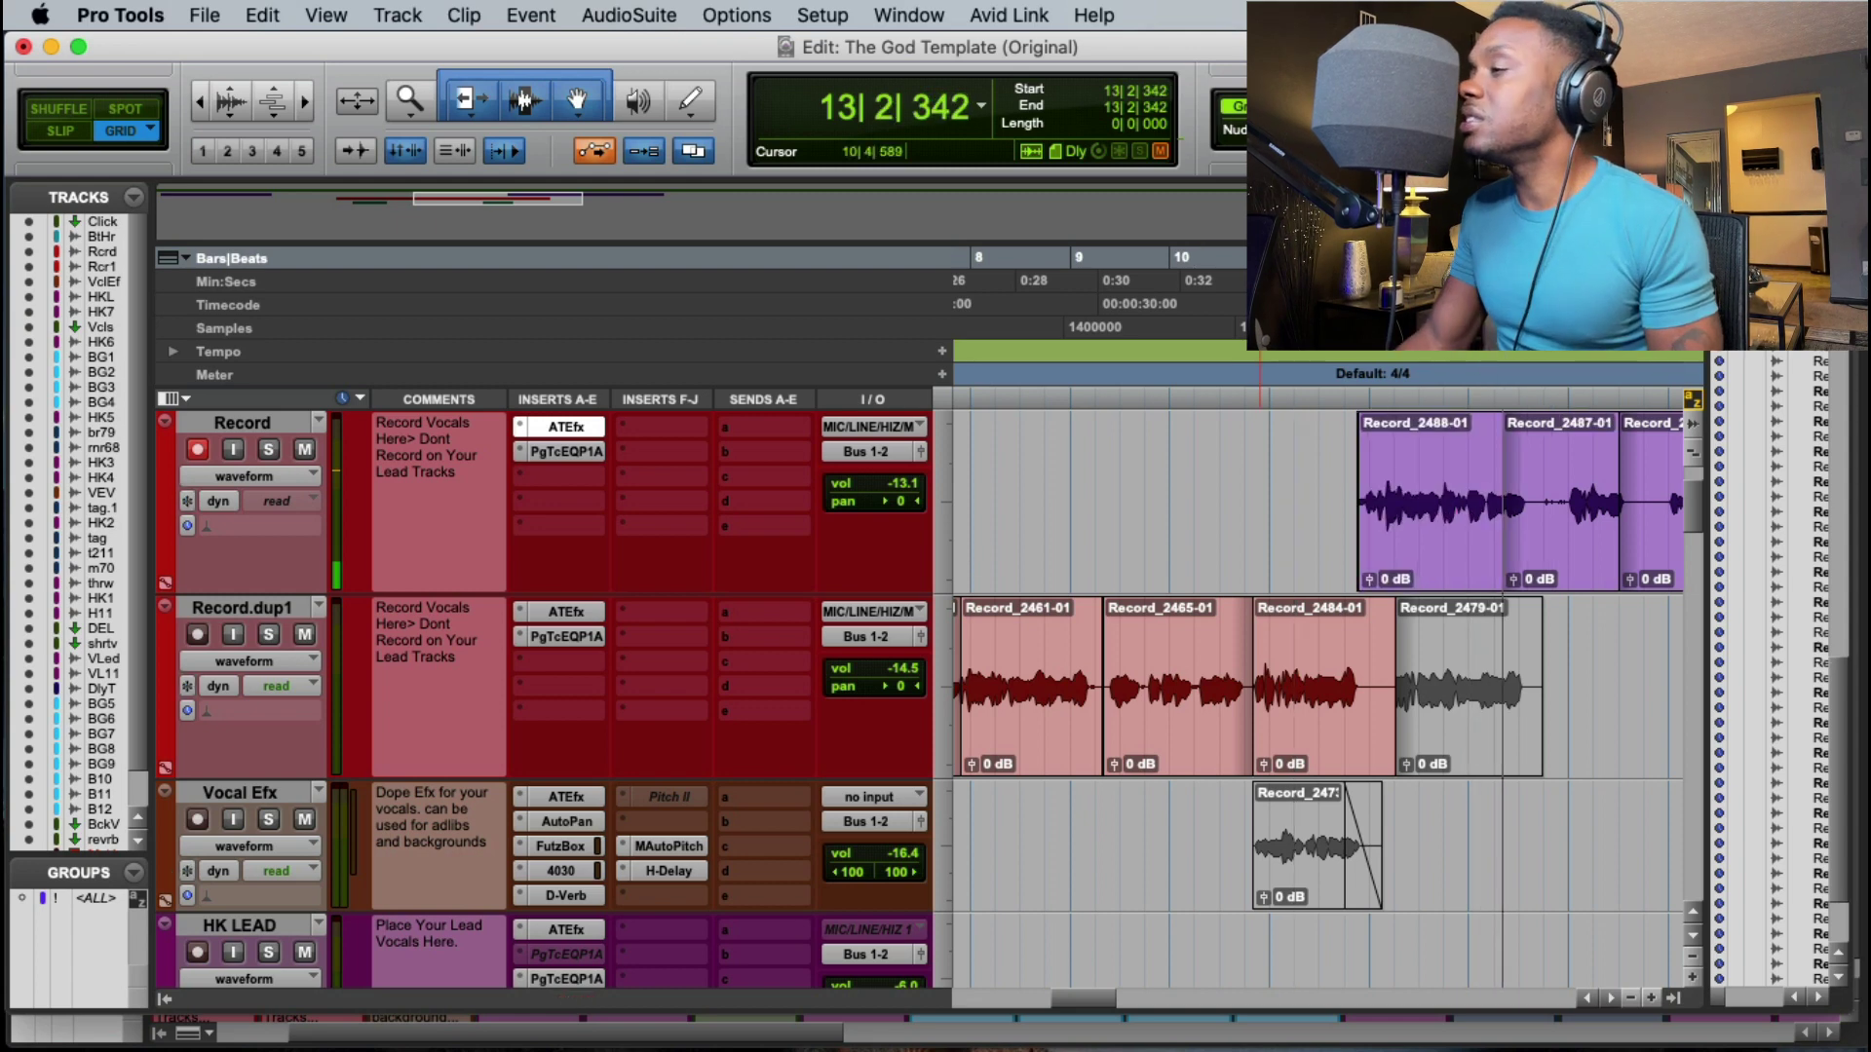
key(space)
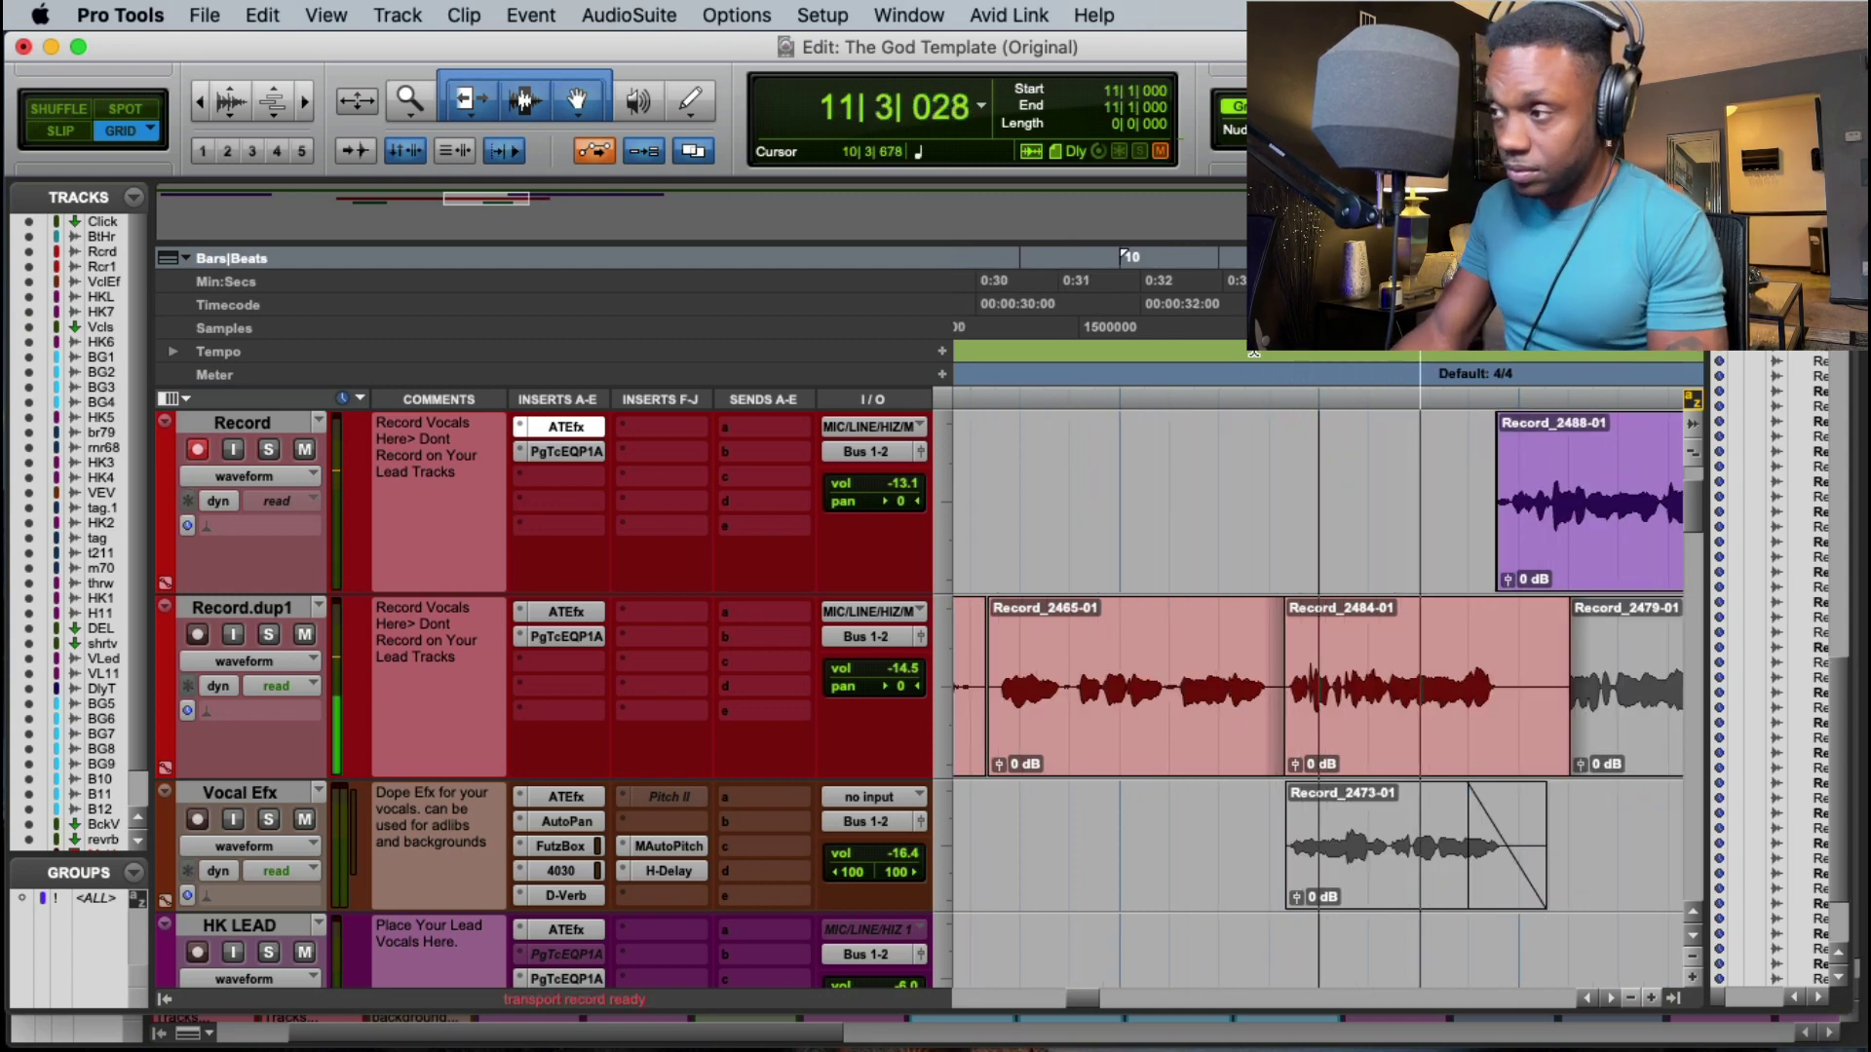
Step: Mute the Record_2484-01 clip on Record.dup1 and record a replacement on the Record track from 10|2|000
click(1349, 693)
click(1163, 286)
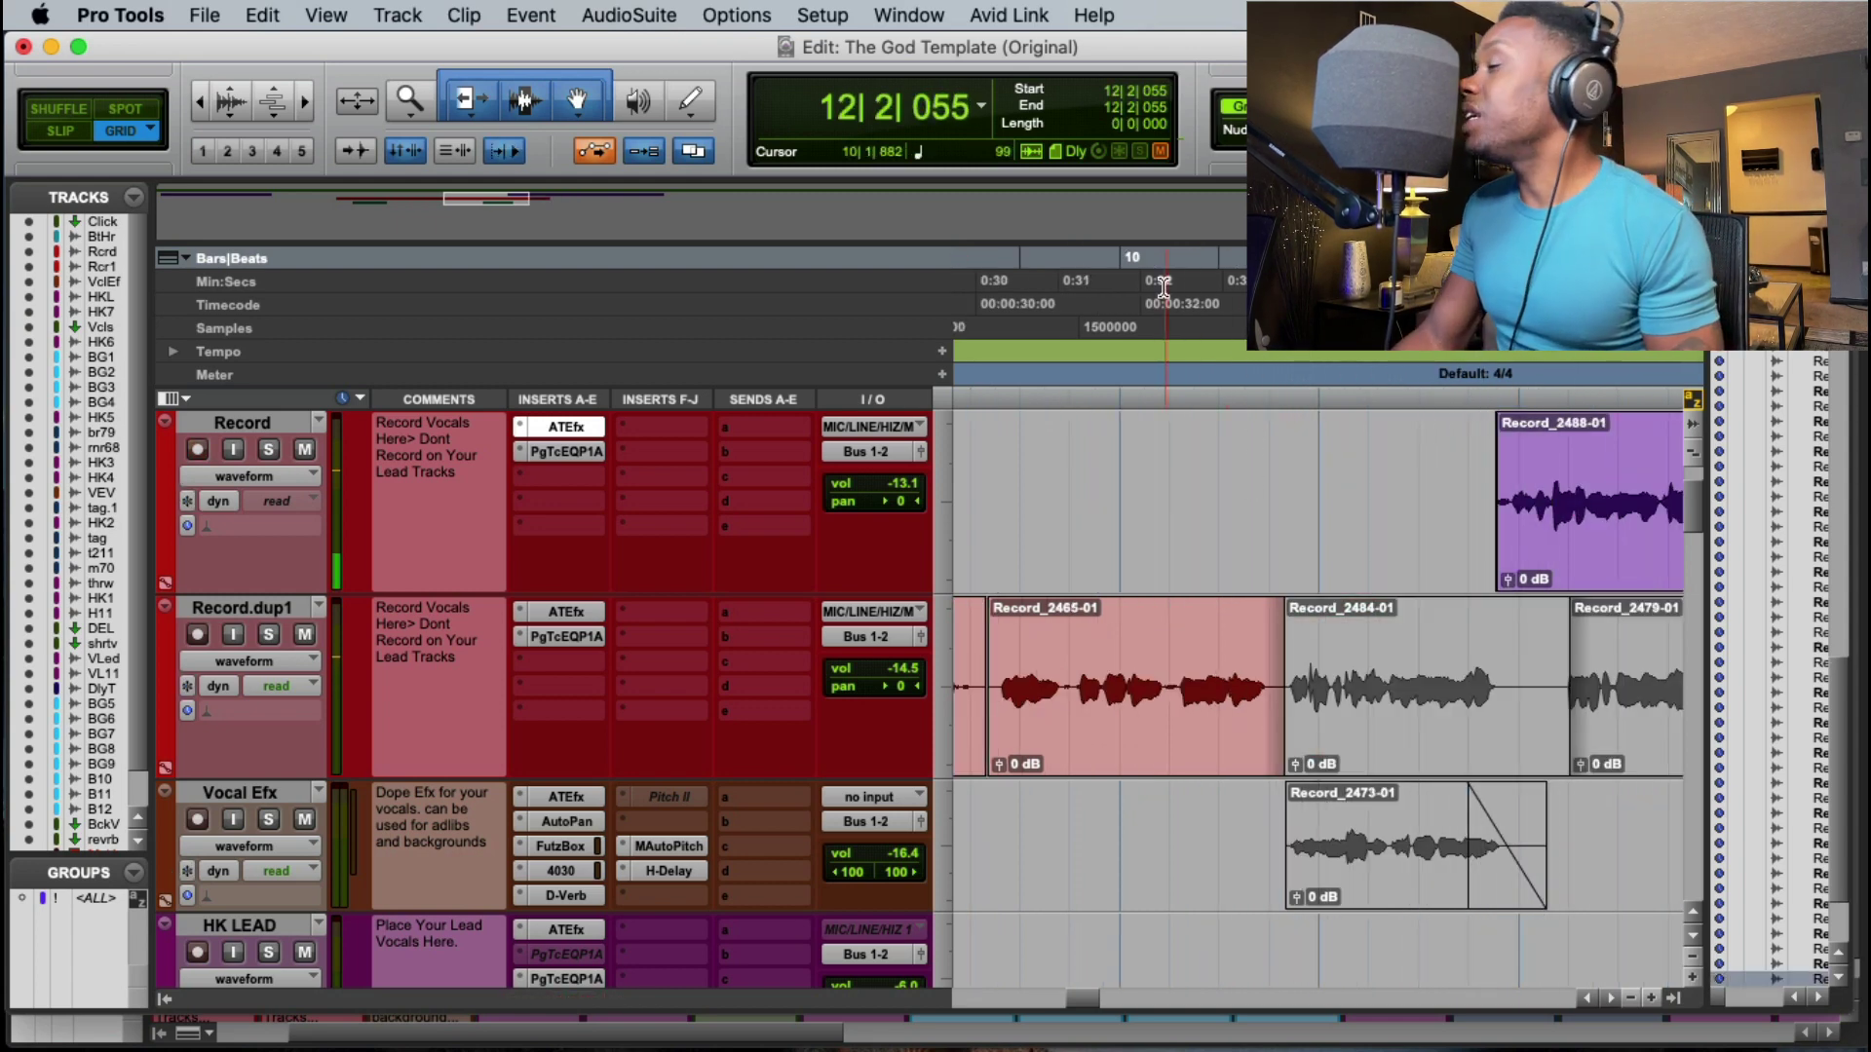
key(space)
key(space)
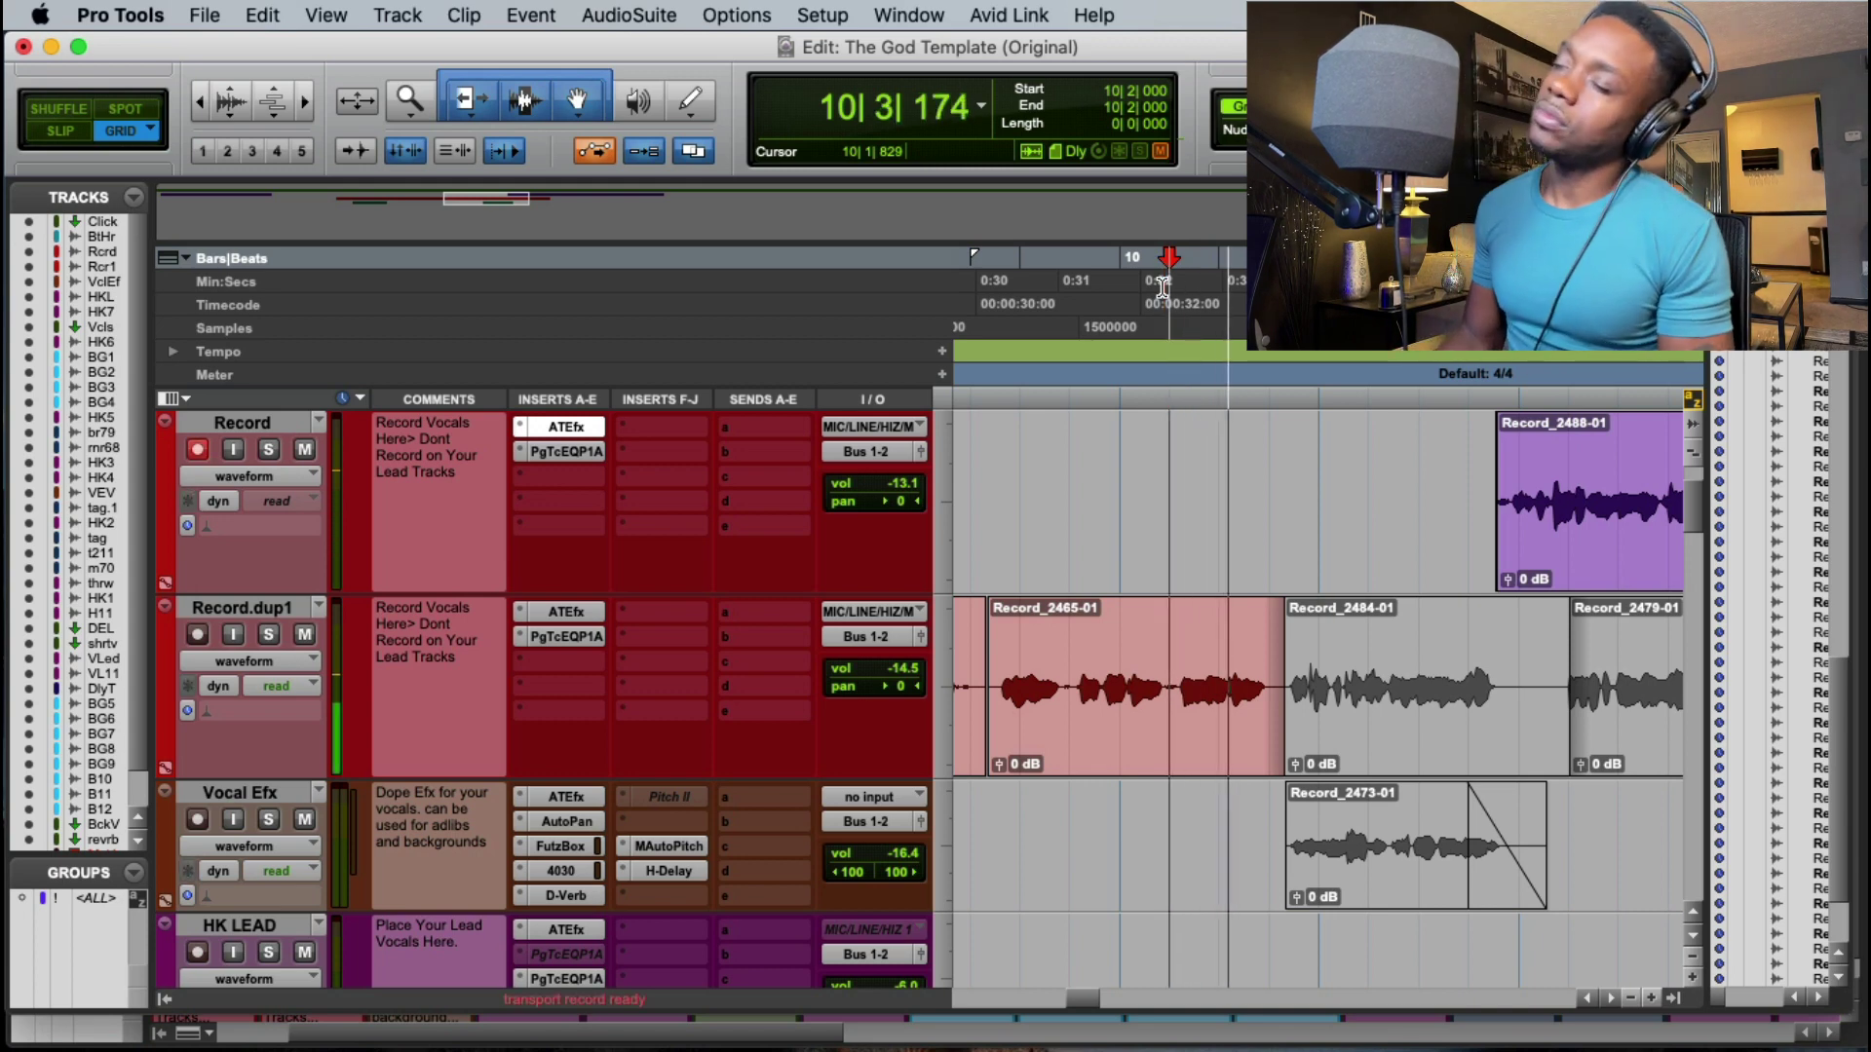
key(super+space)
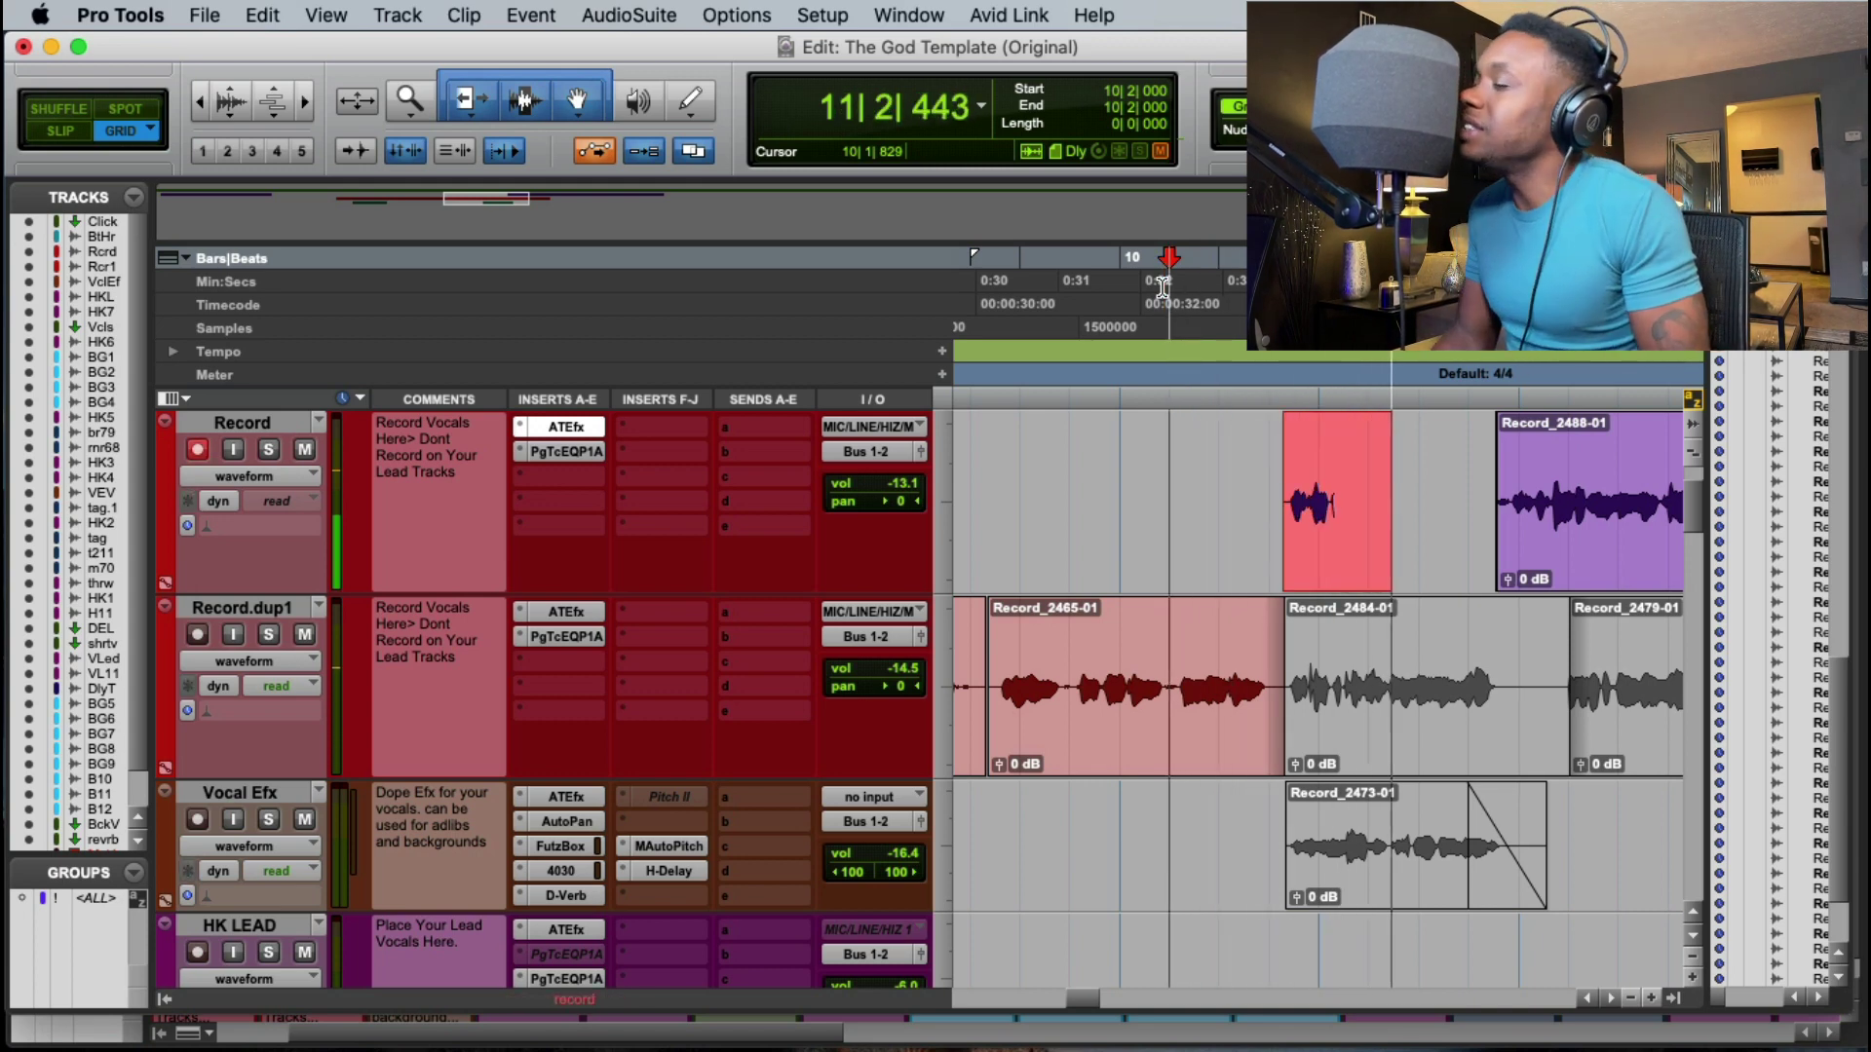
key(space)
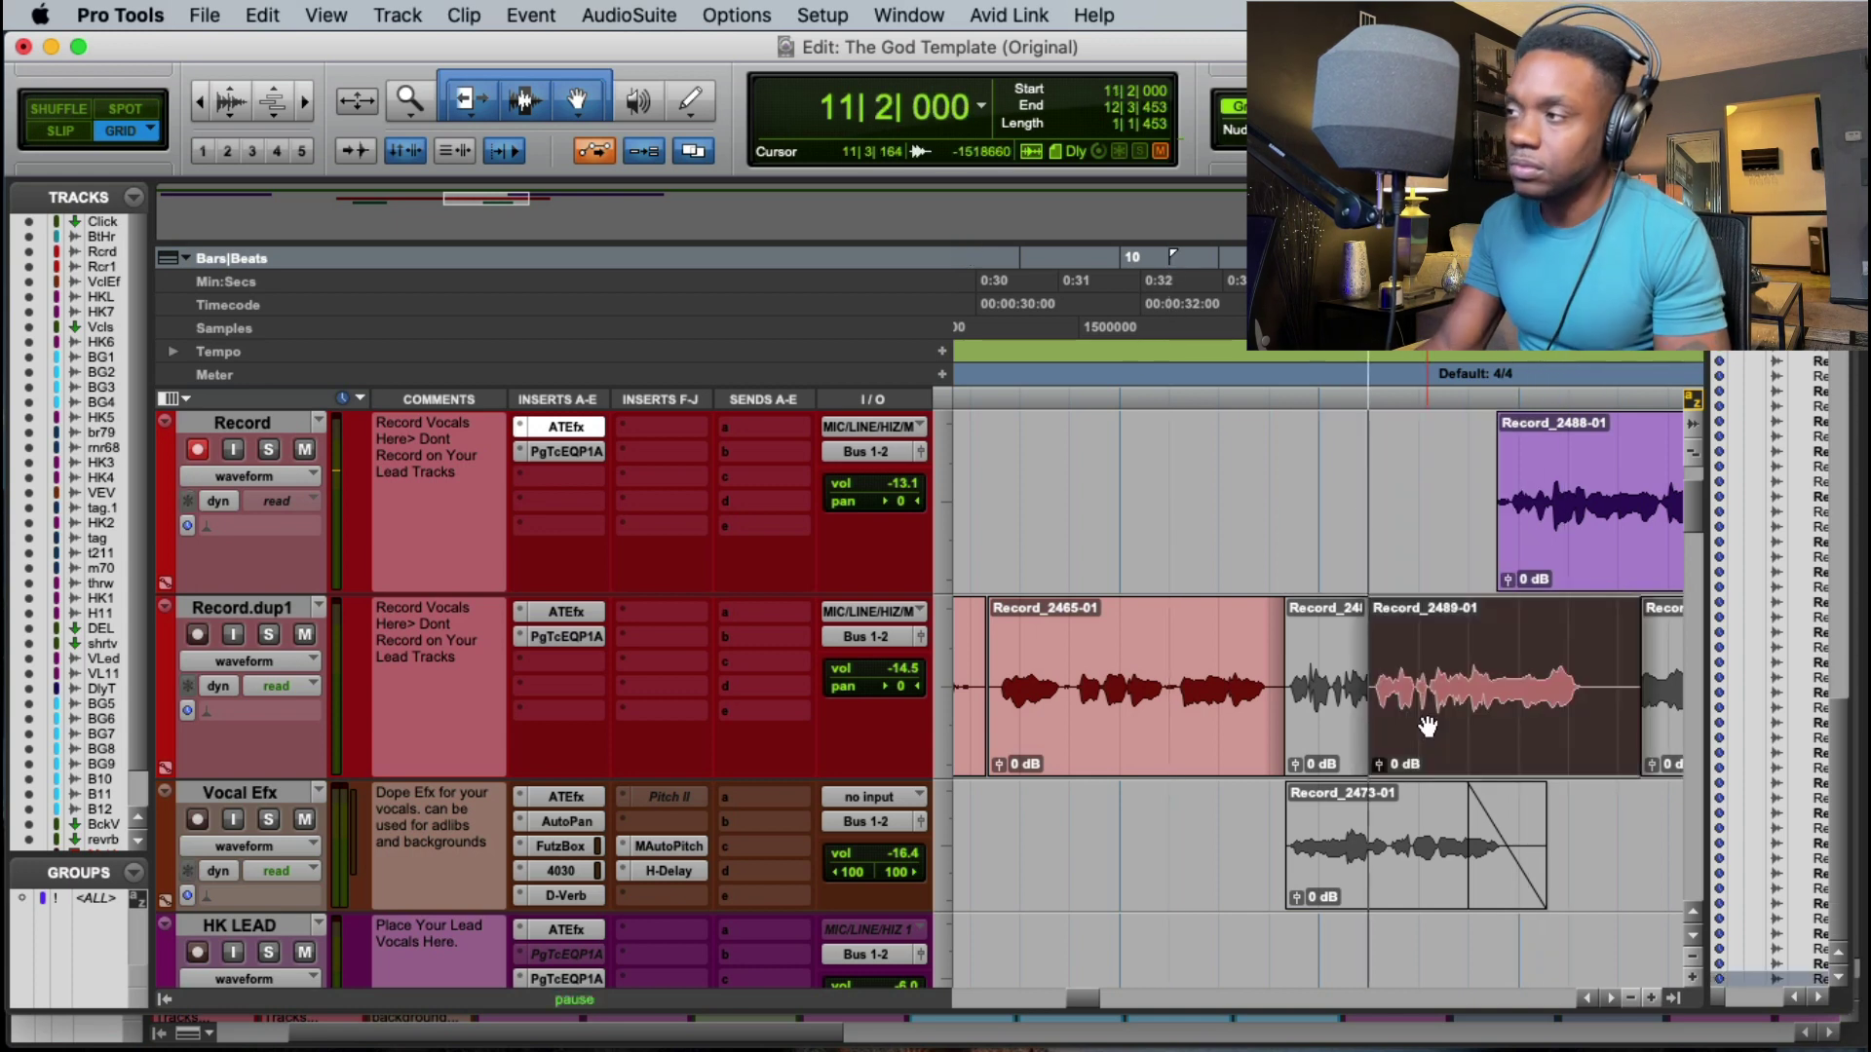
Step: Undo the misplaced move of Record_2489-01 and place it at 10|4|275 on Record.dup1 in place of Record_2484-01
key(space)
key(super+z)
key(super+shift+z)
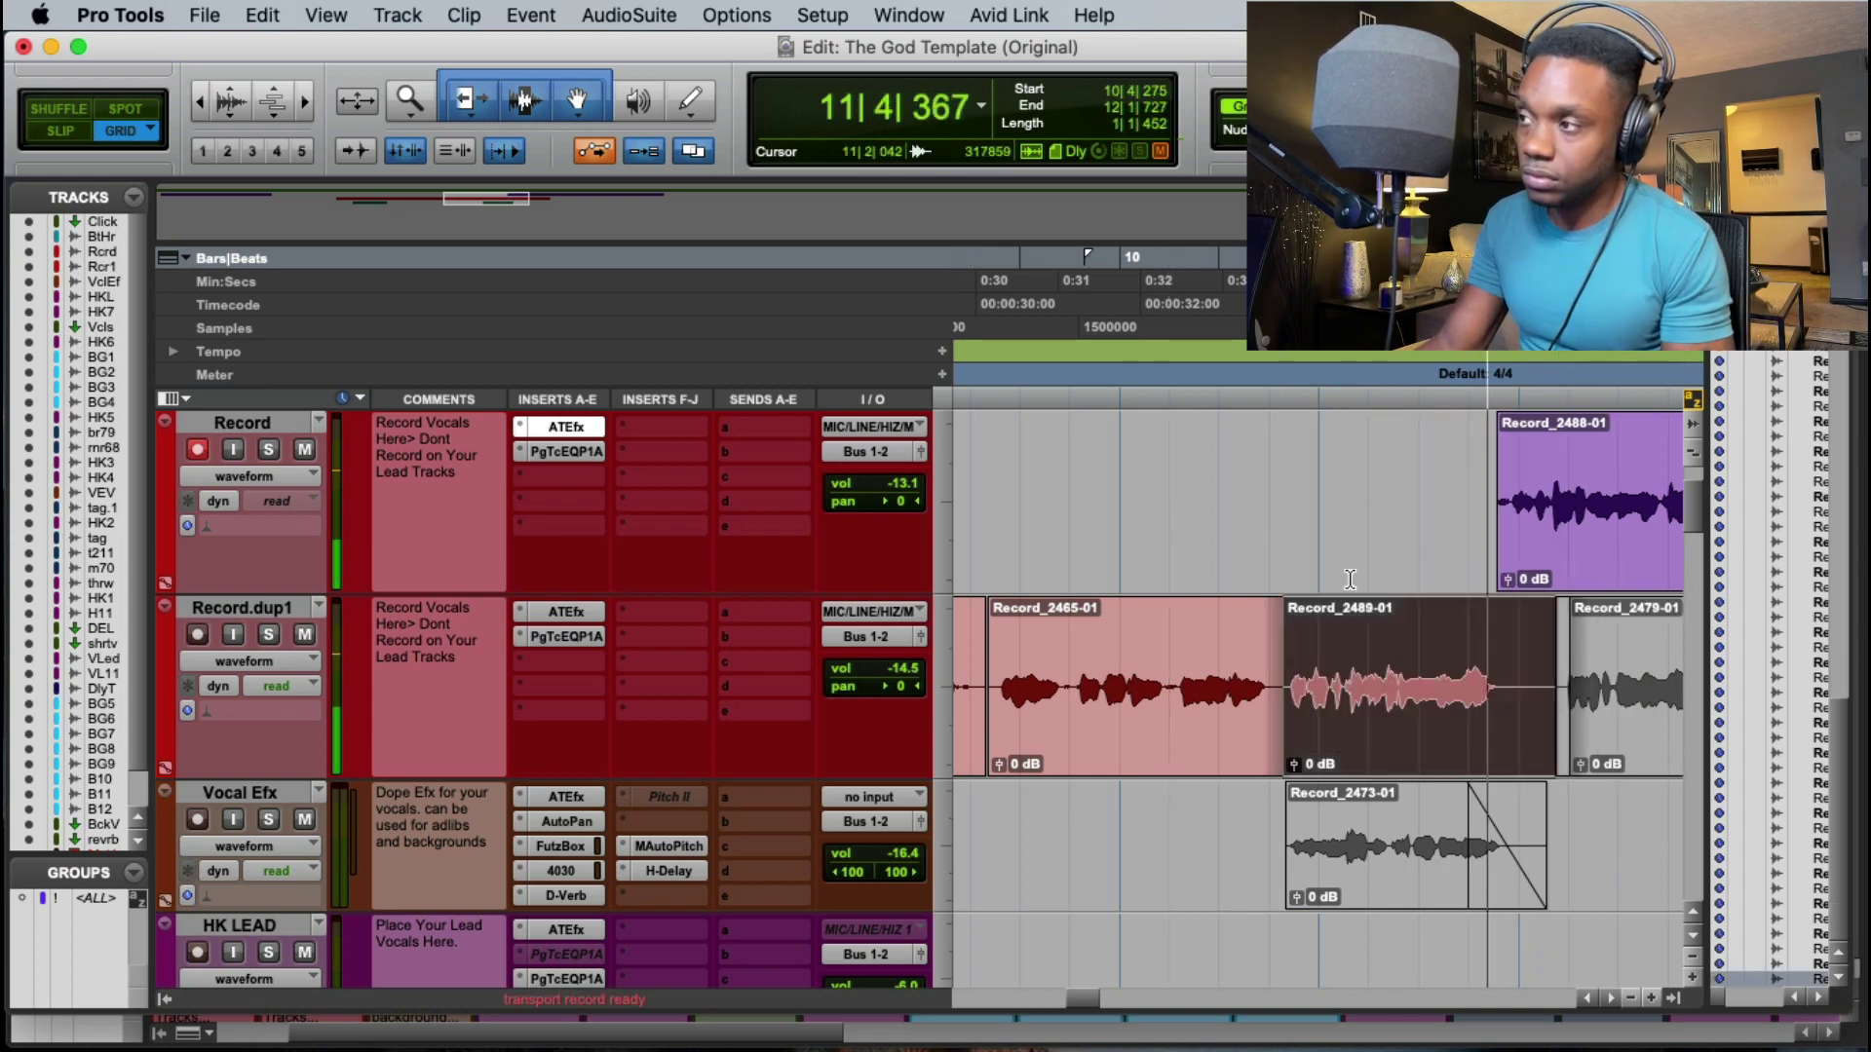
Step: Play back the replaced phrase on Record.dup1 from 10|4|000
click(1267, 305)
key(space)
key(space)
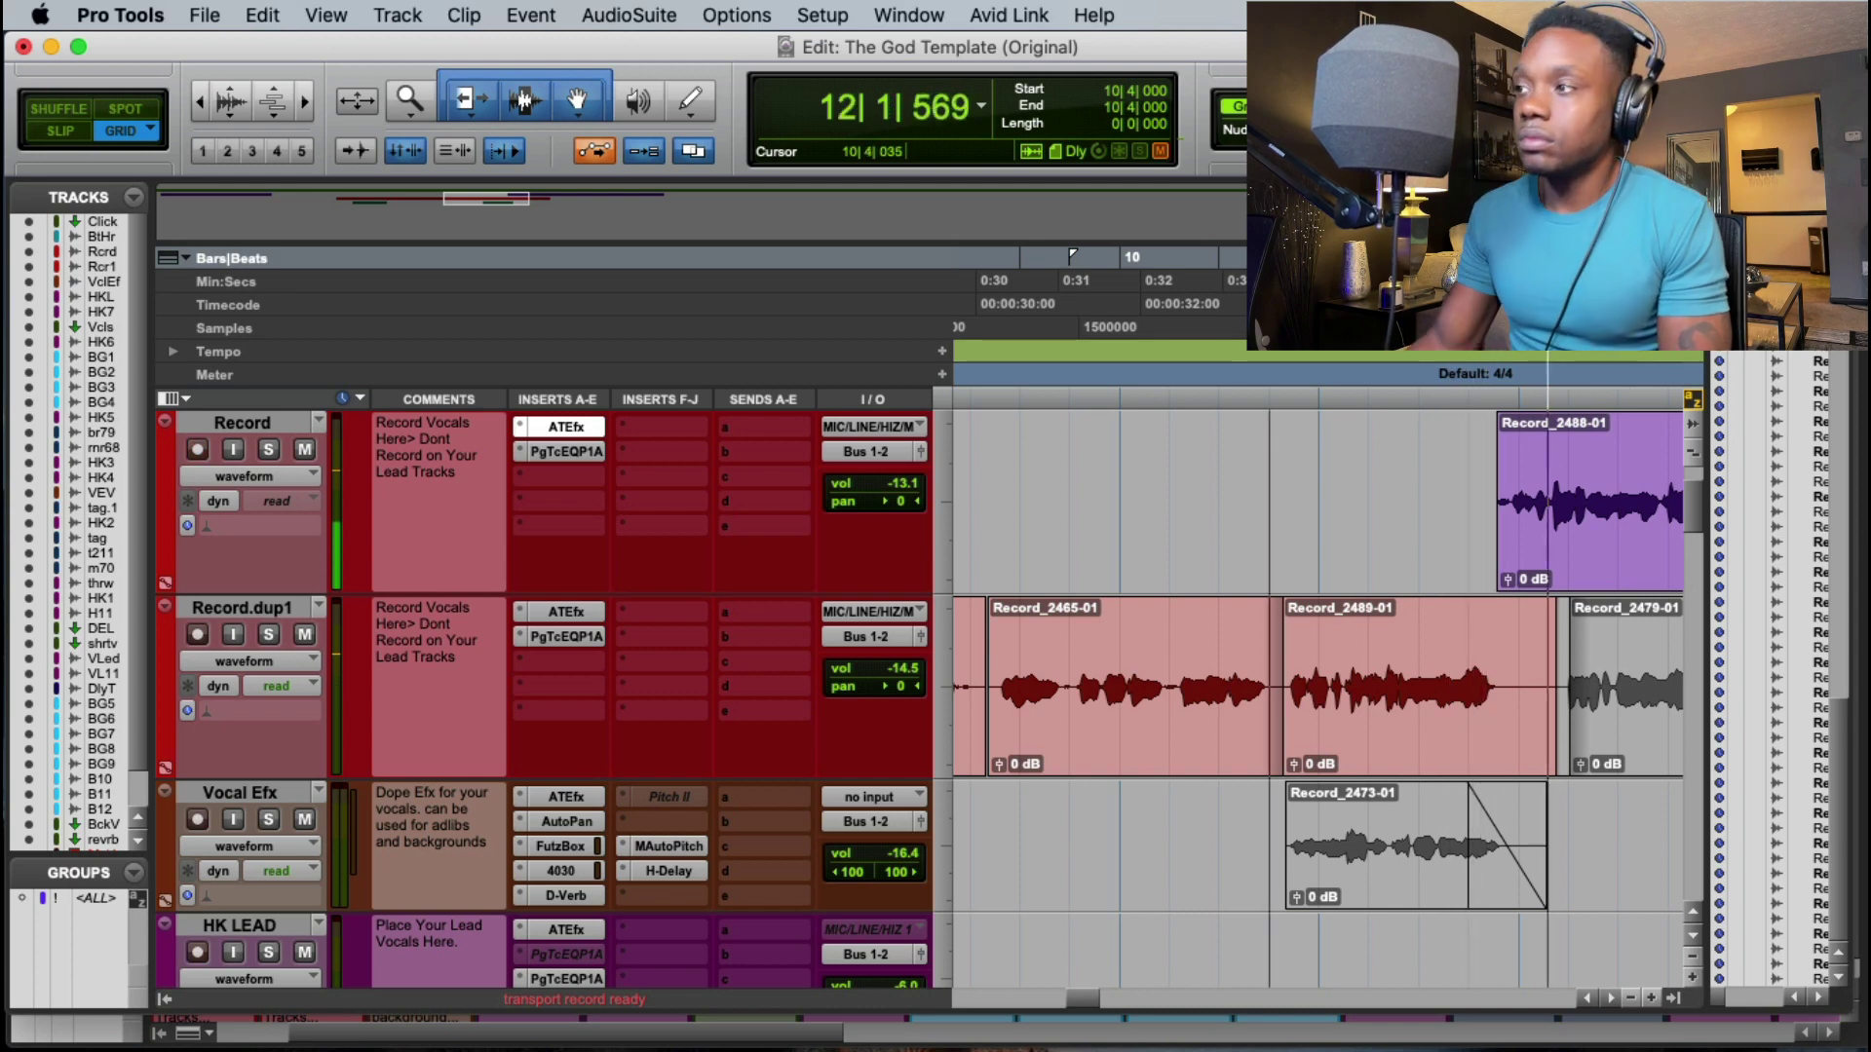
key(space)
key(space)
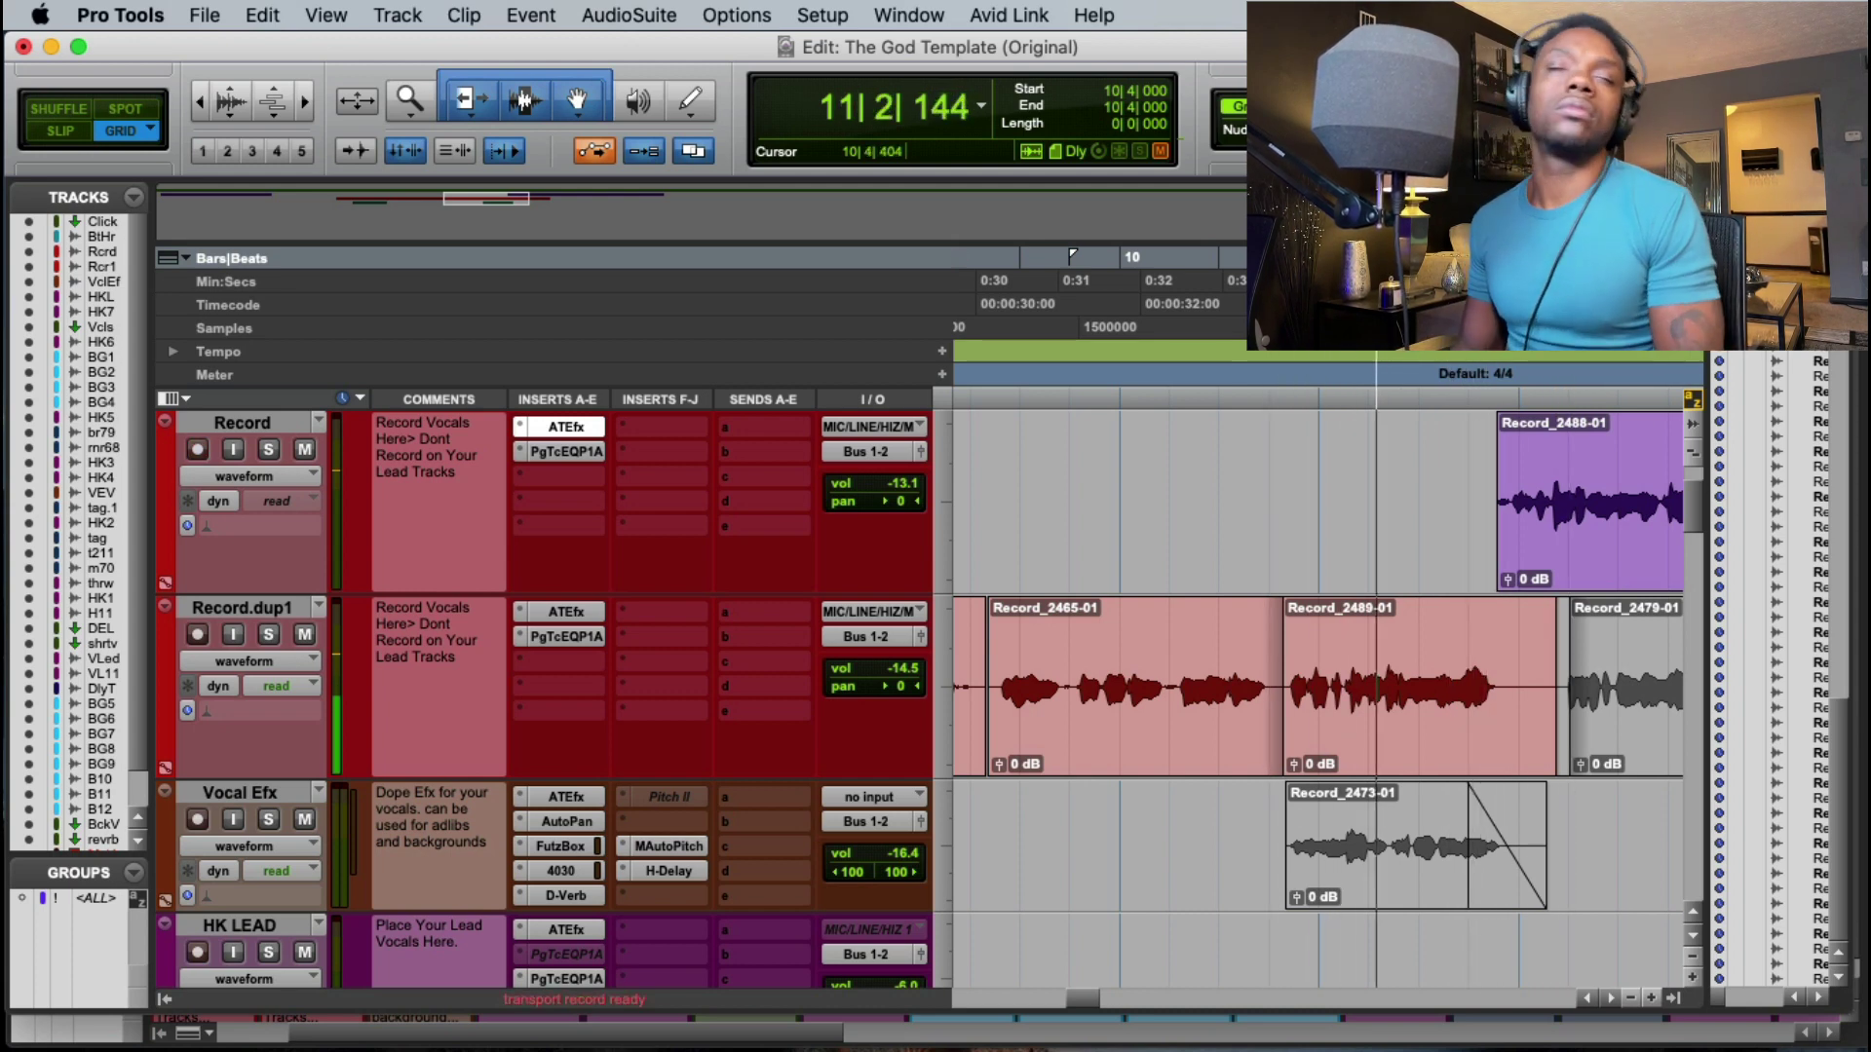
Step: Record two more takes of the following phrase from 10|4|000 and 11|1|000, and replace muted Record_2479-01 on Record.dup1 with Record_2492-01
key(super+space)
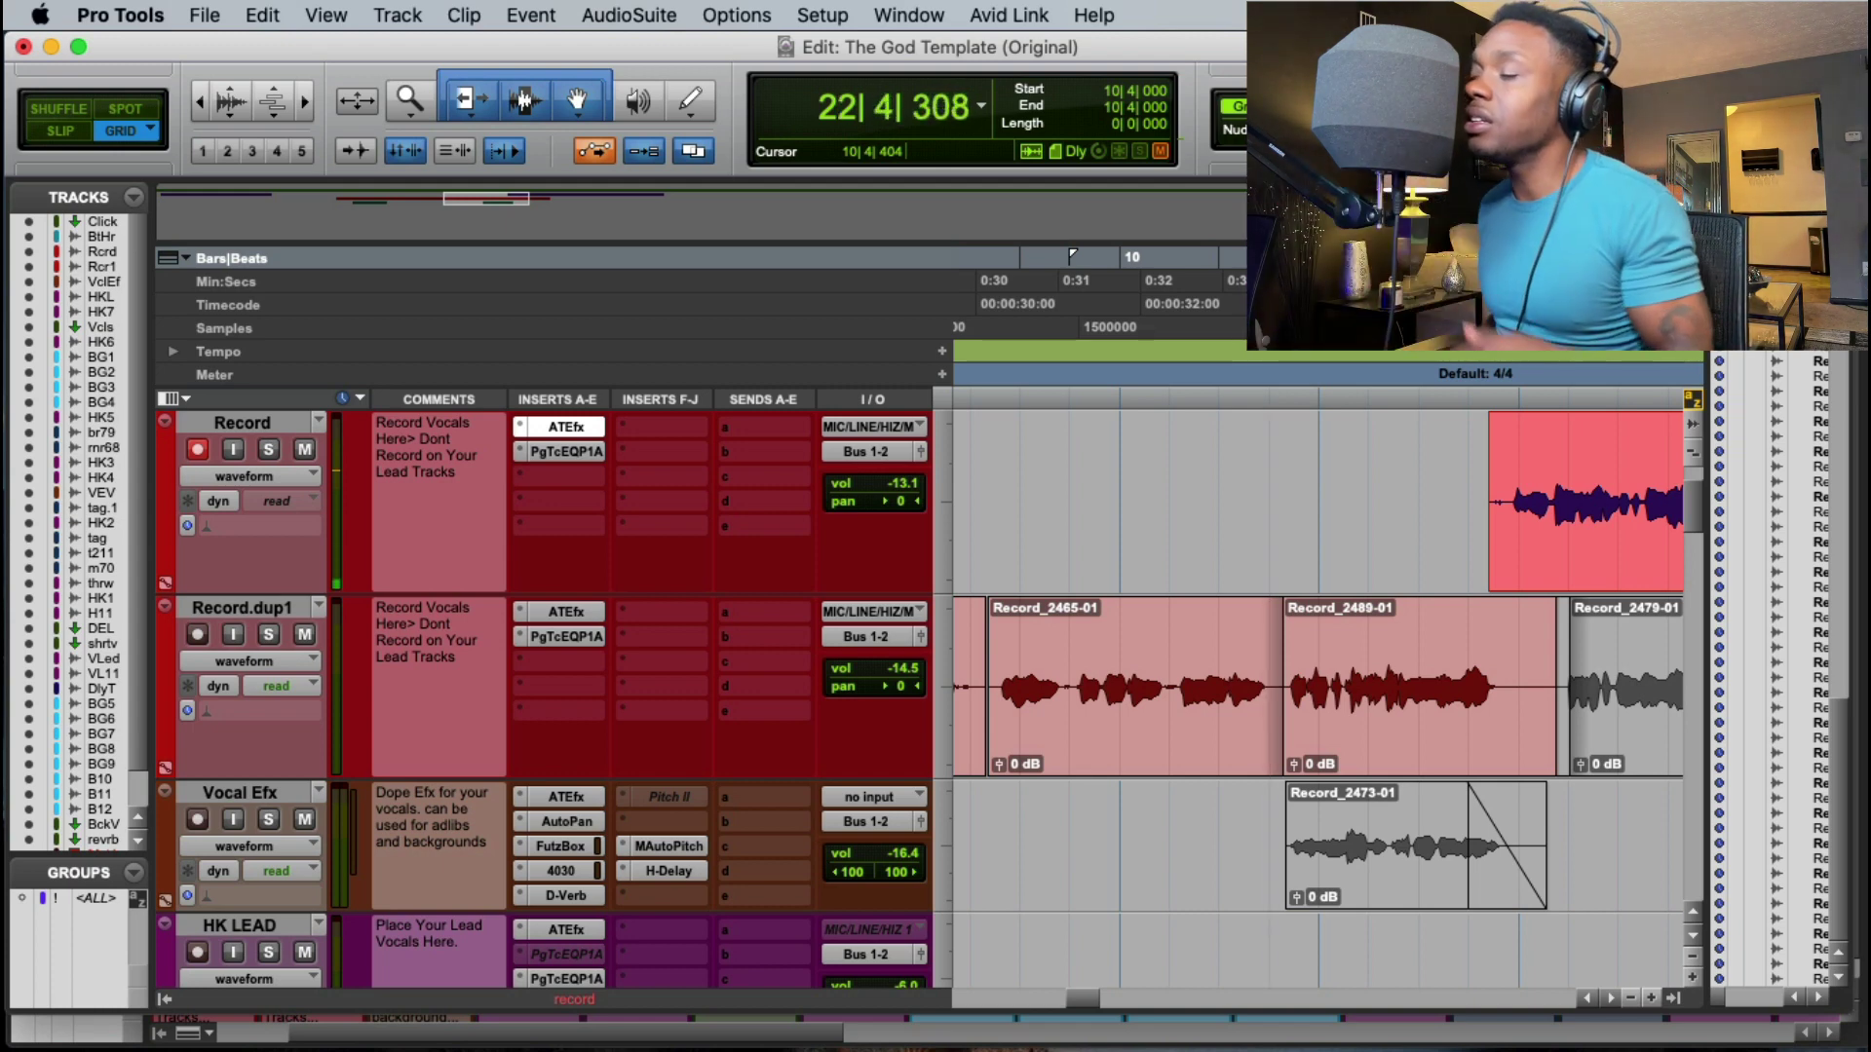
key(space)
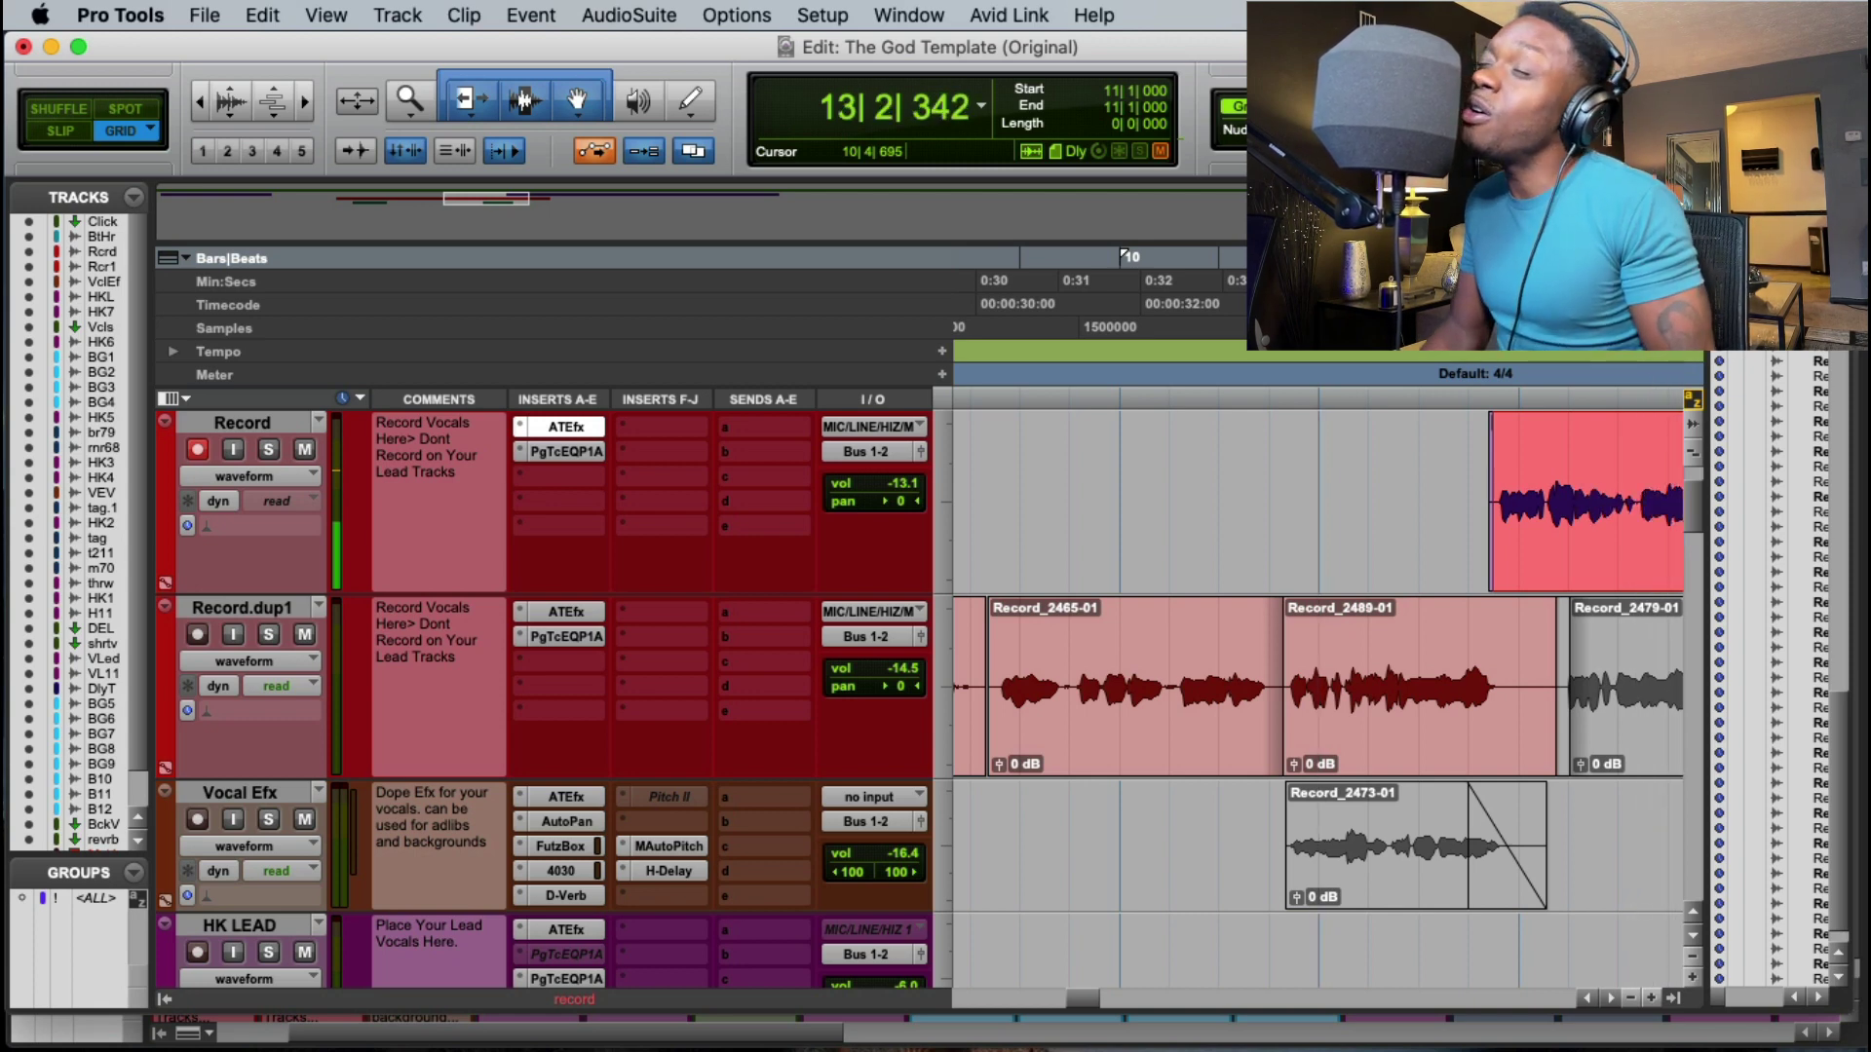
key(space)
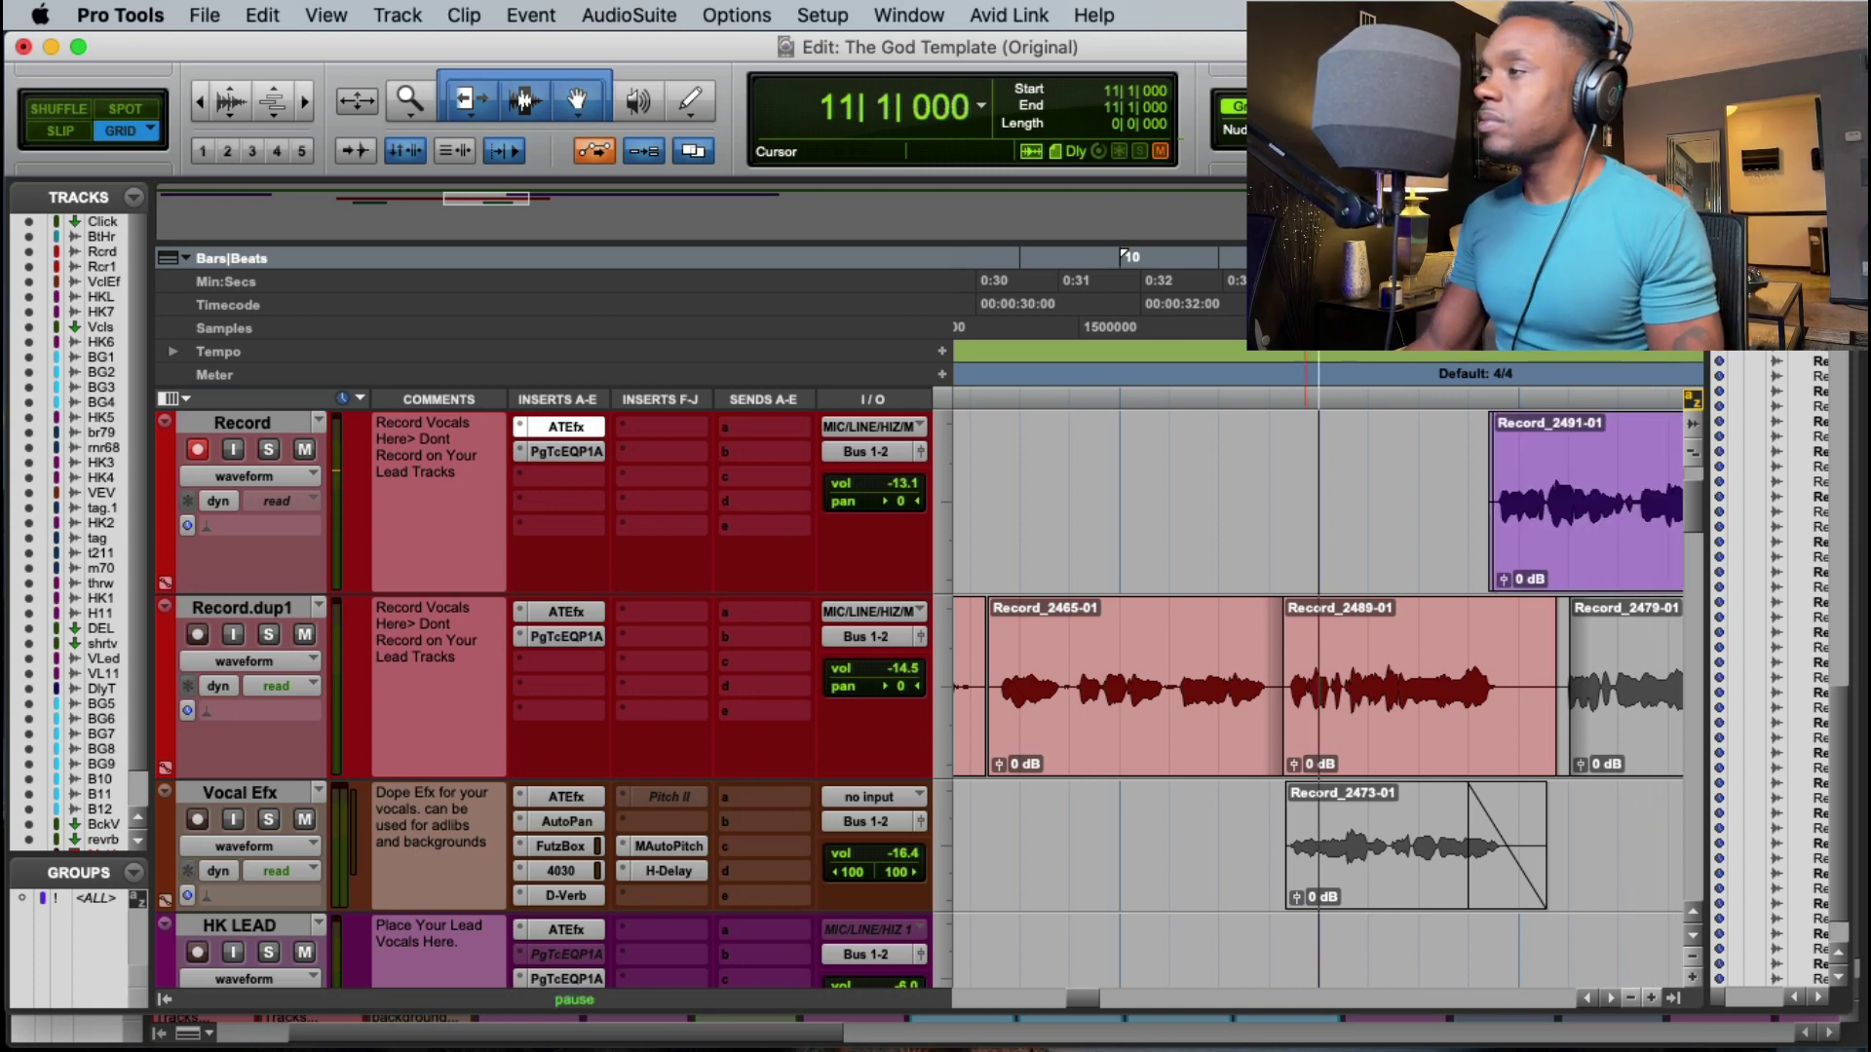
key(space)
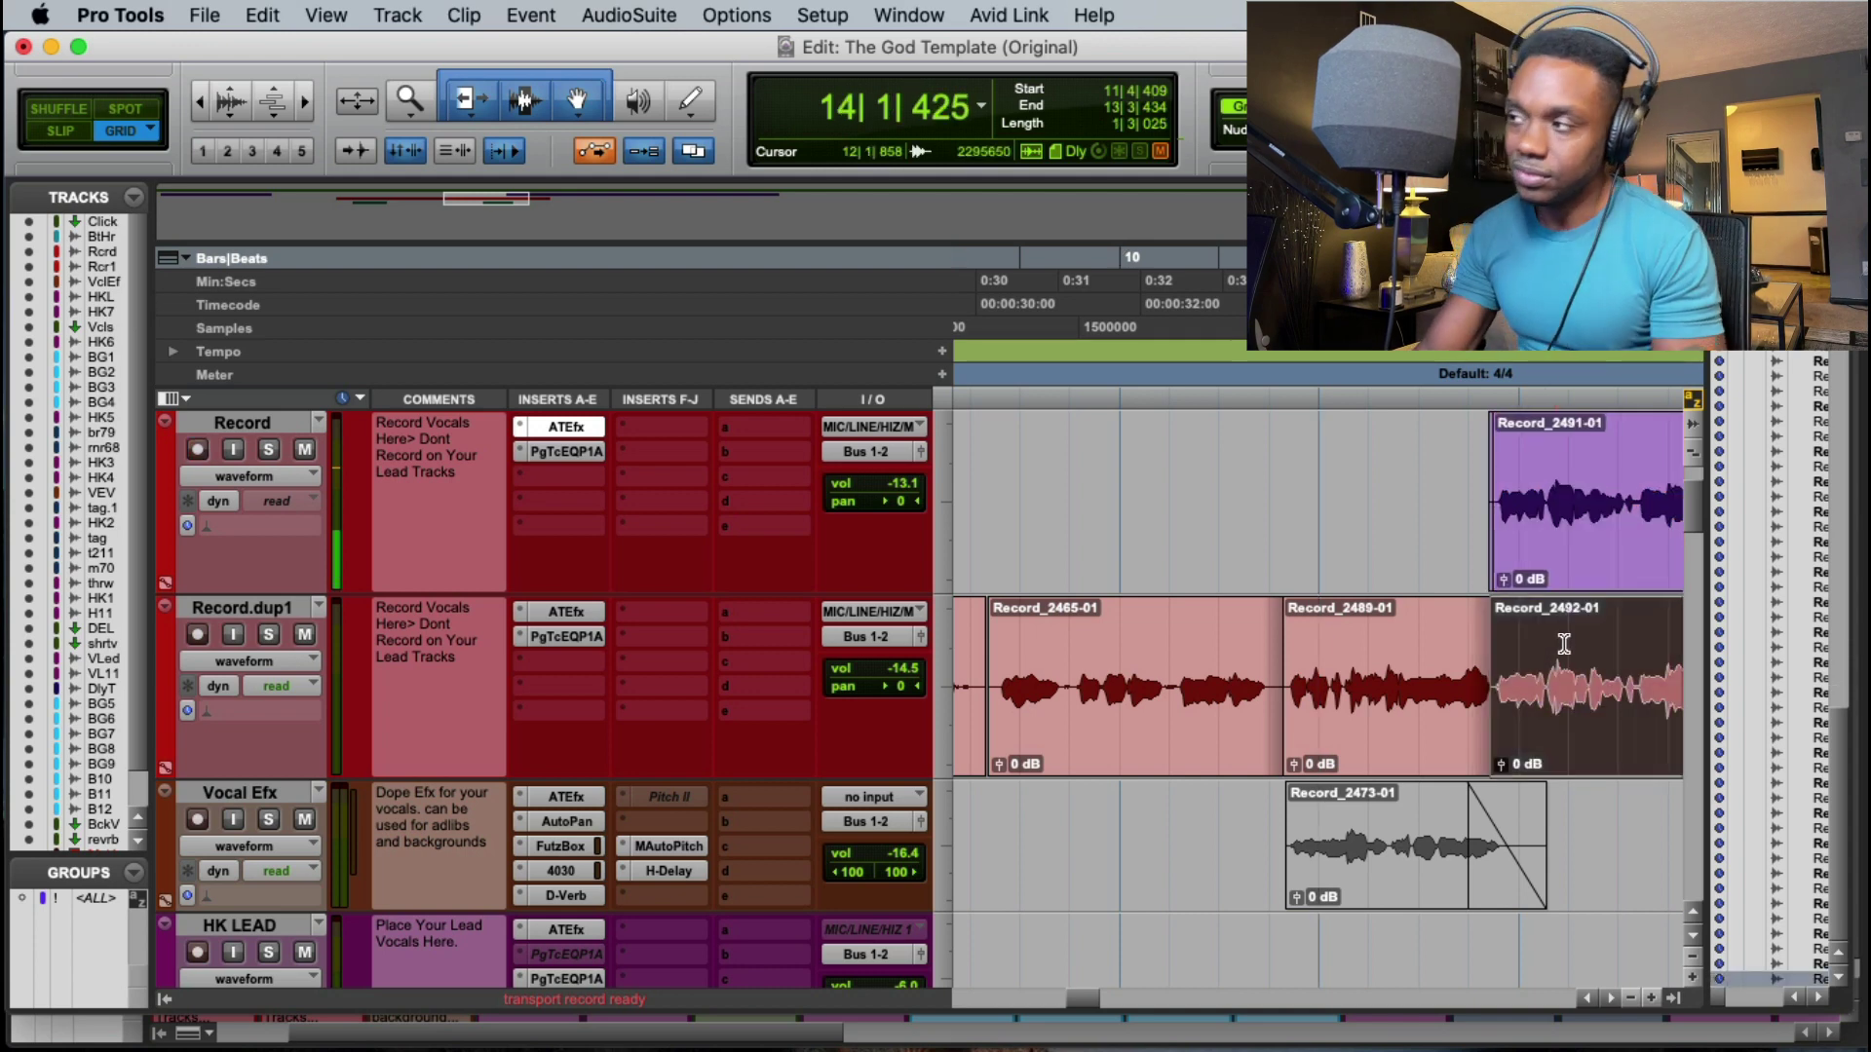
key(super+z)
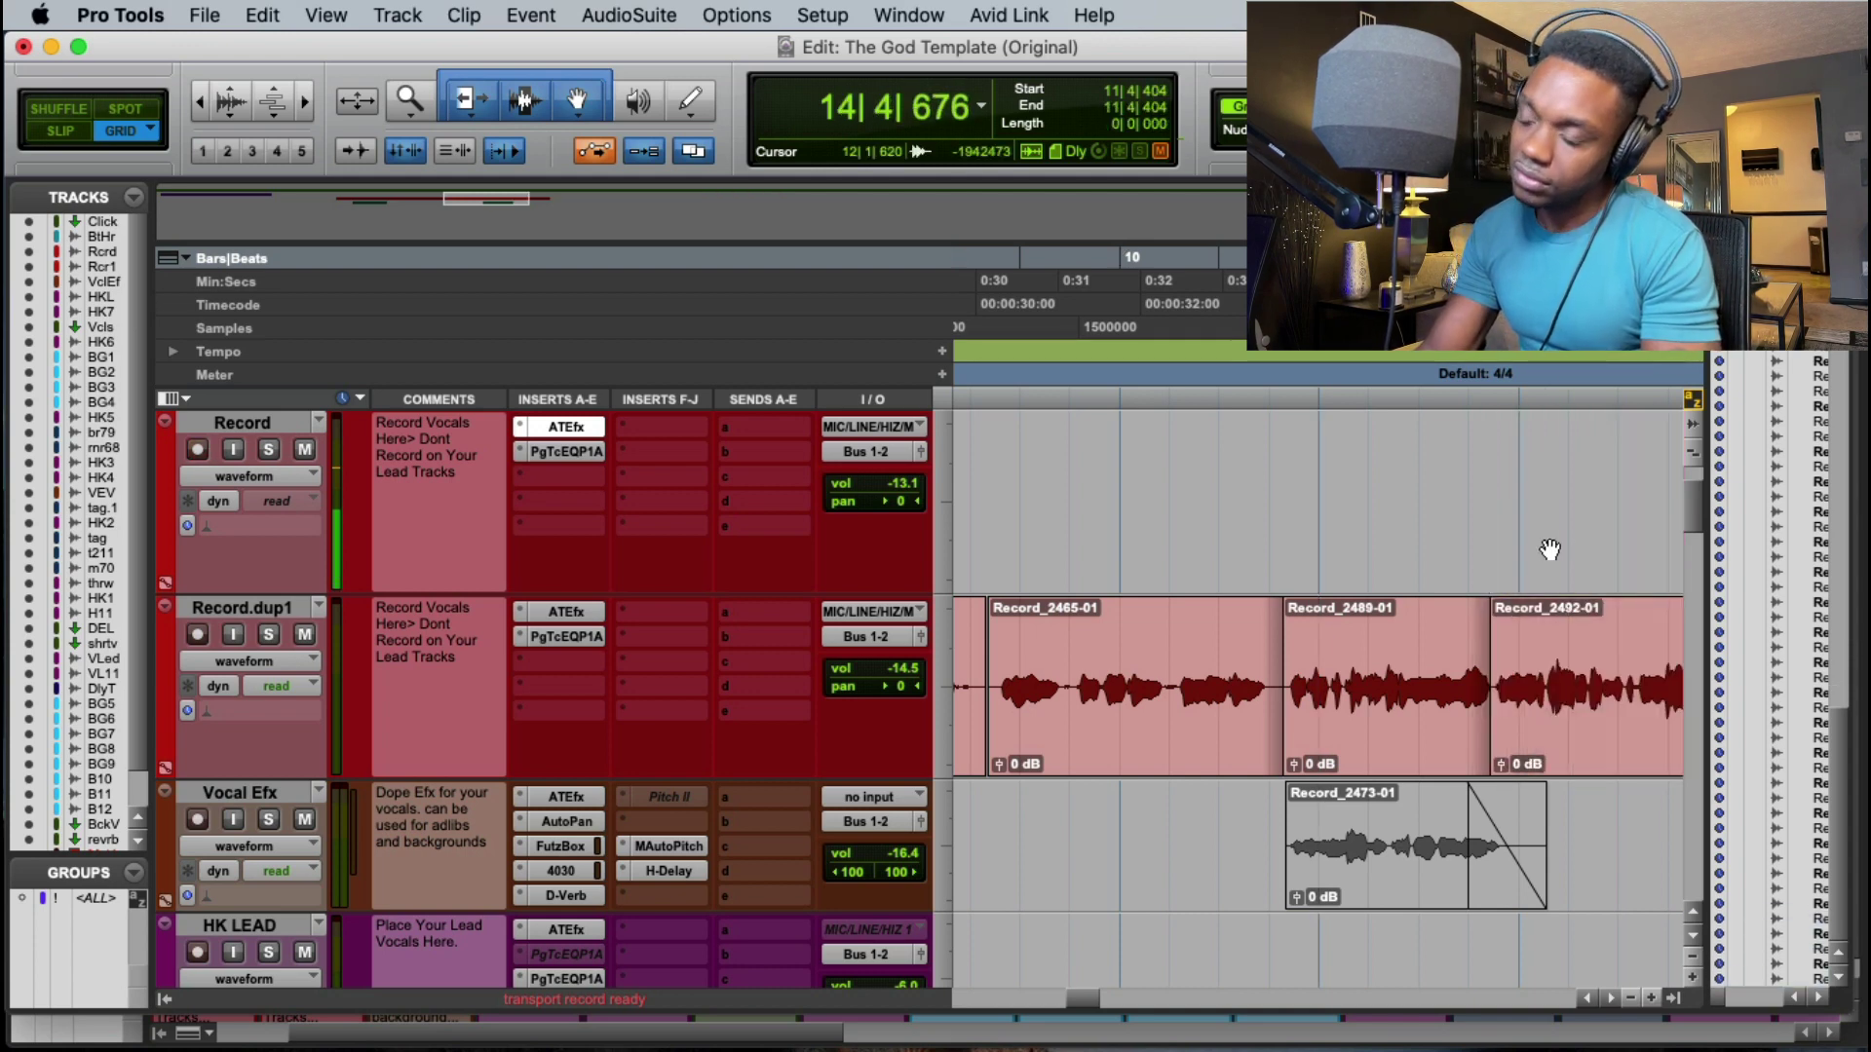
Step: Play back the assembled vocals from 5|3|000 and again from the first vocal phrase on Record.dup1
key(super+bracketleft)
key(super+bracketleft)
click(1052, 404)
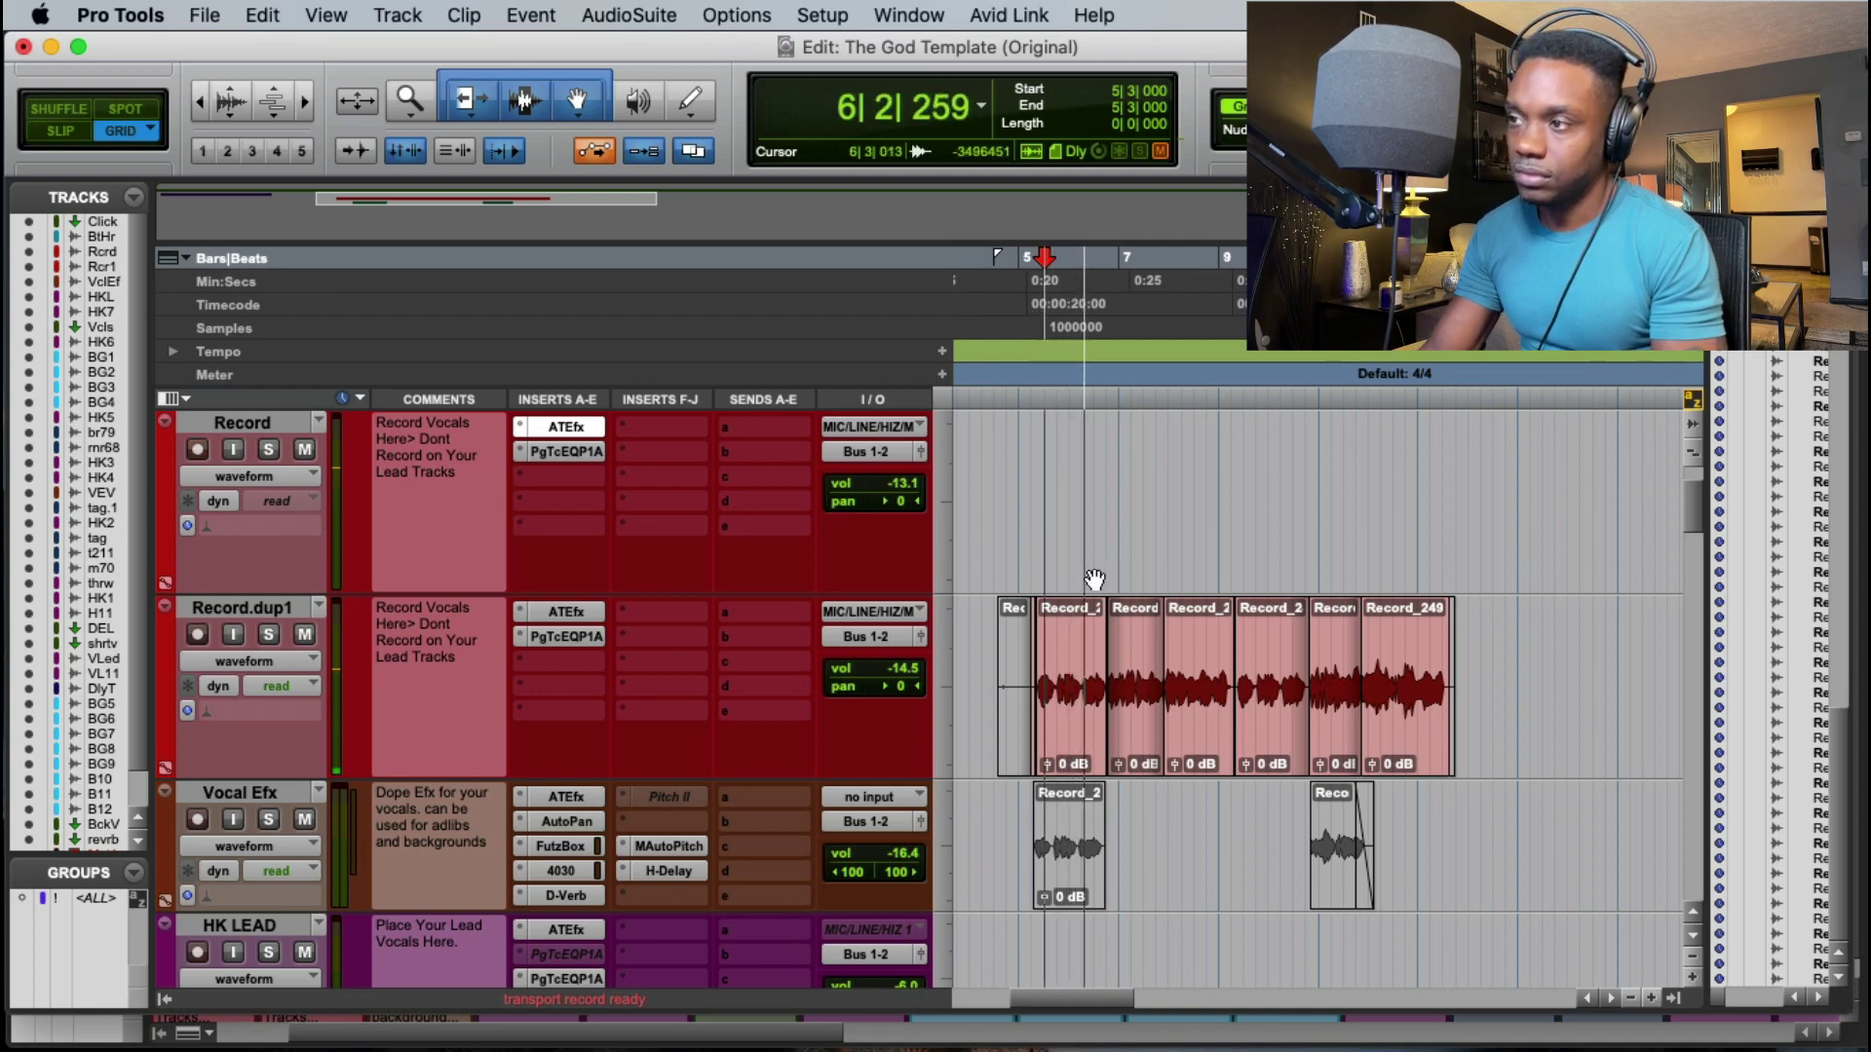
key(n)
click(1076, 648)
double_click(1075, 648)
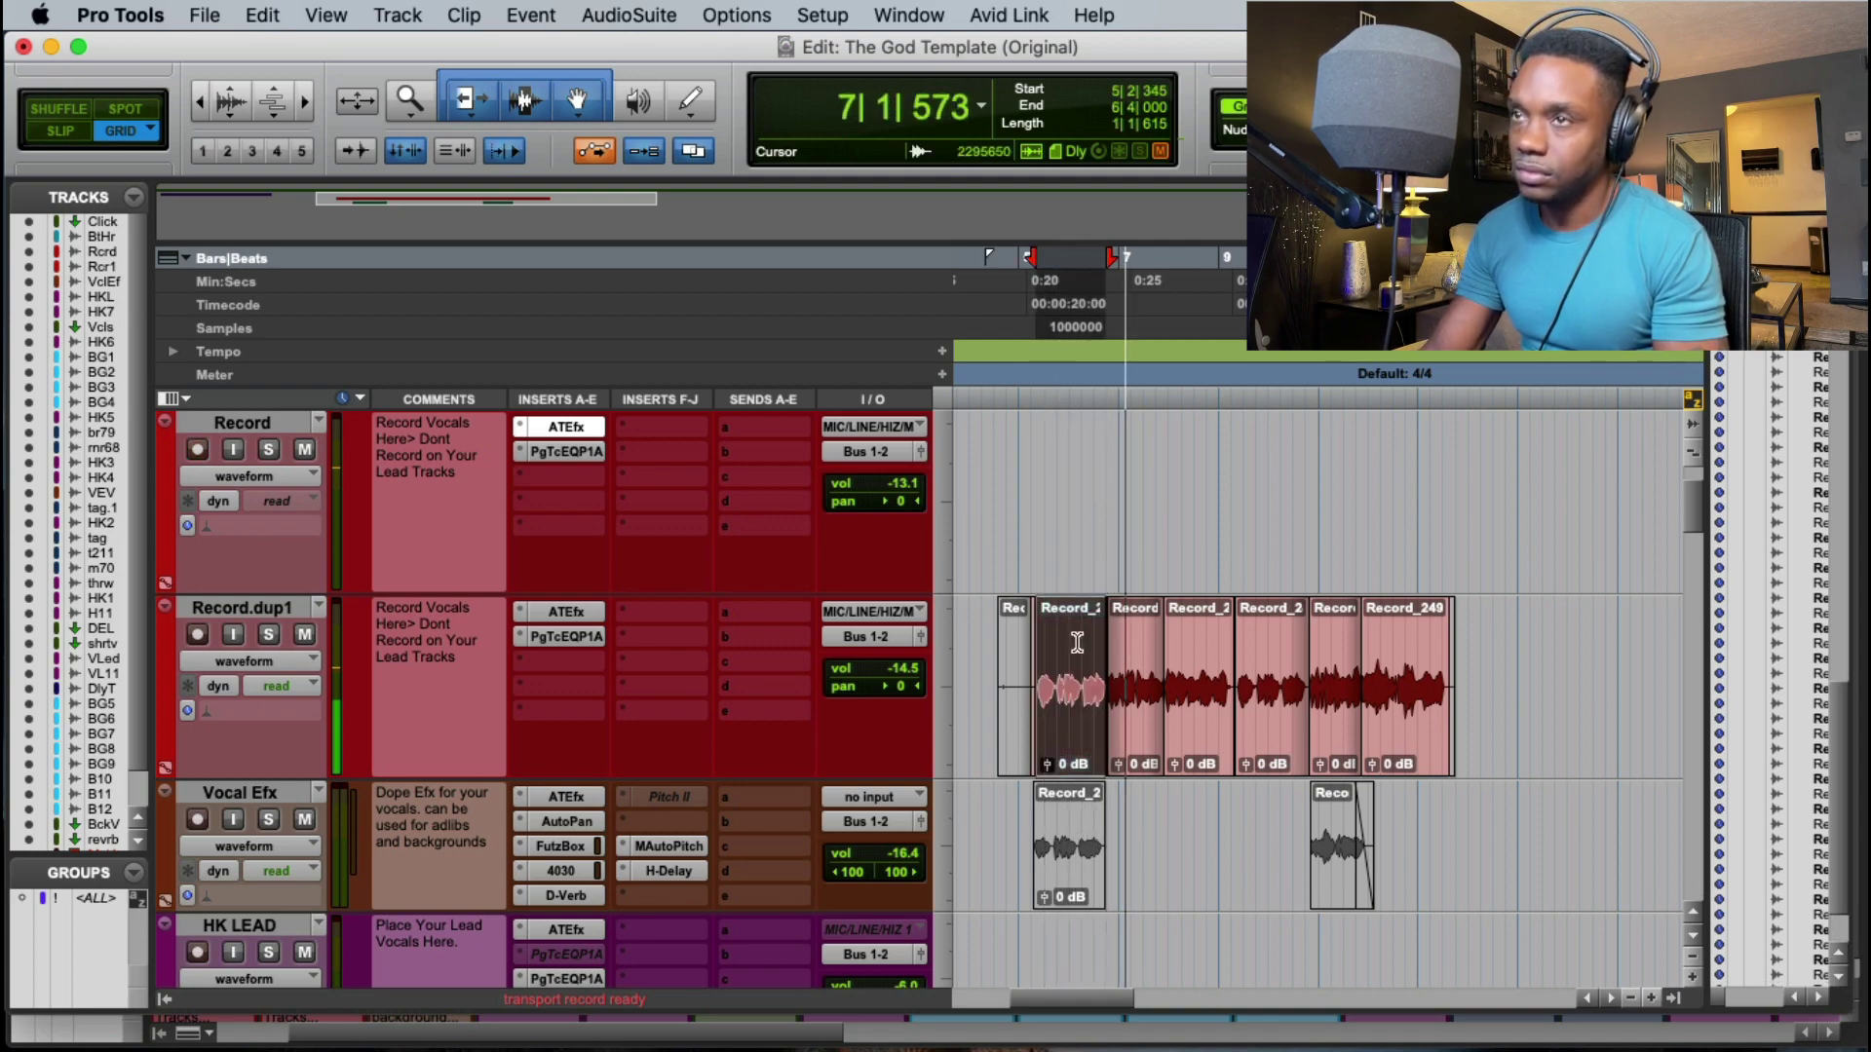
Step: Change the BPM of the tempo event at 1|1|000
scroll(1100, 578, up, 3)
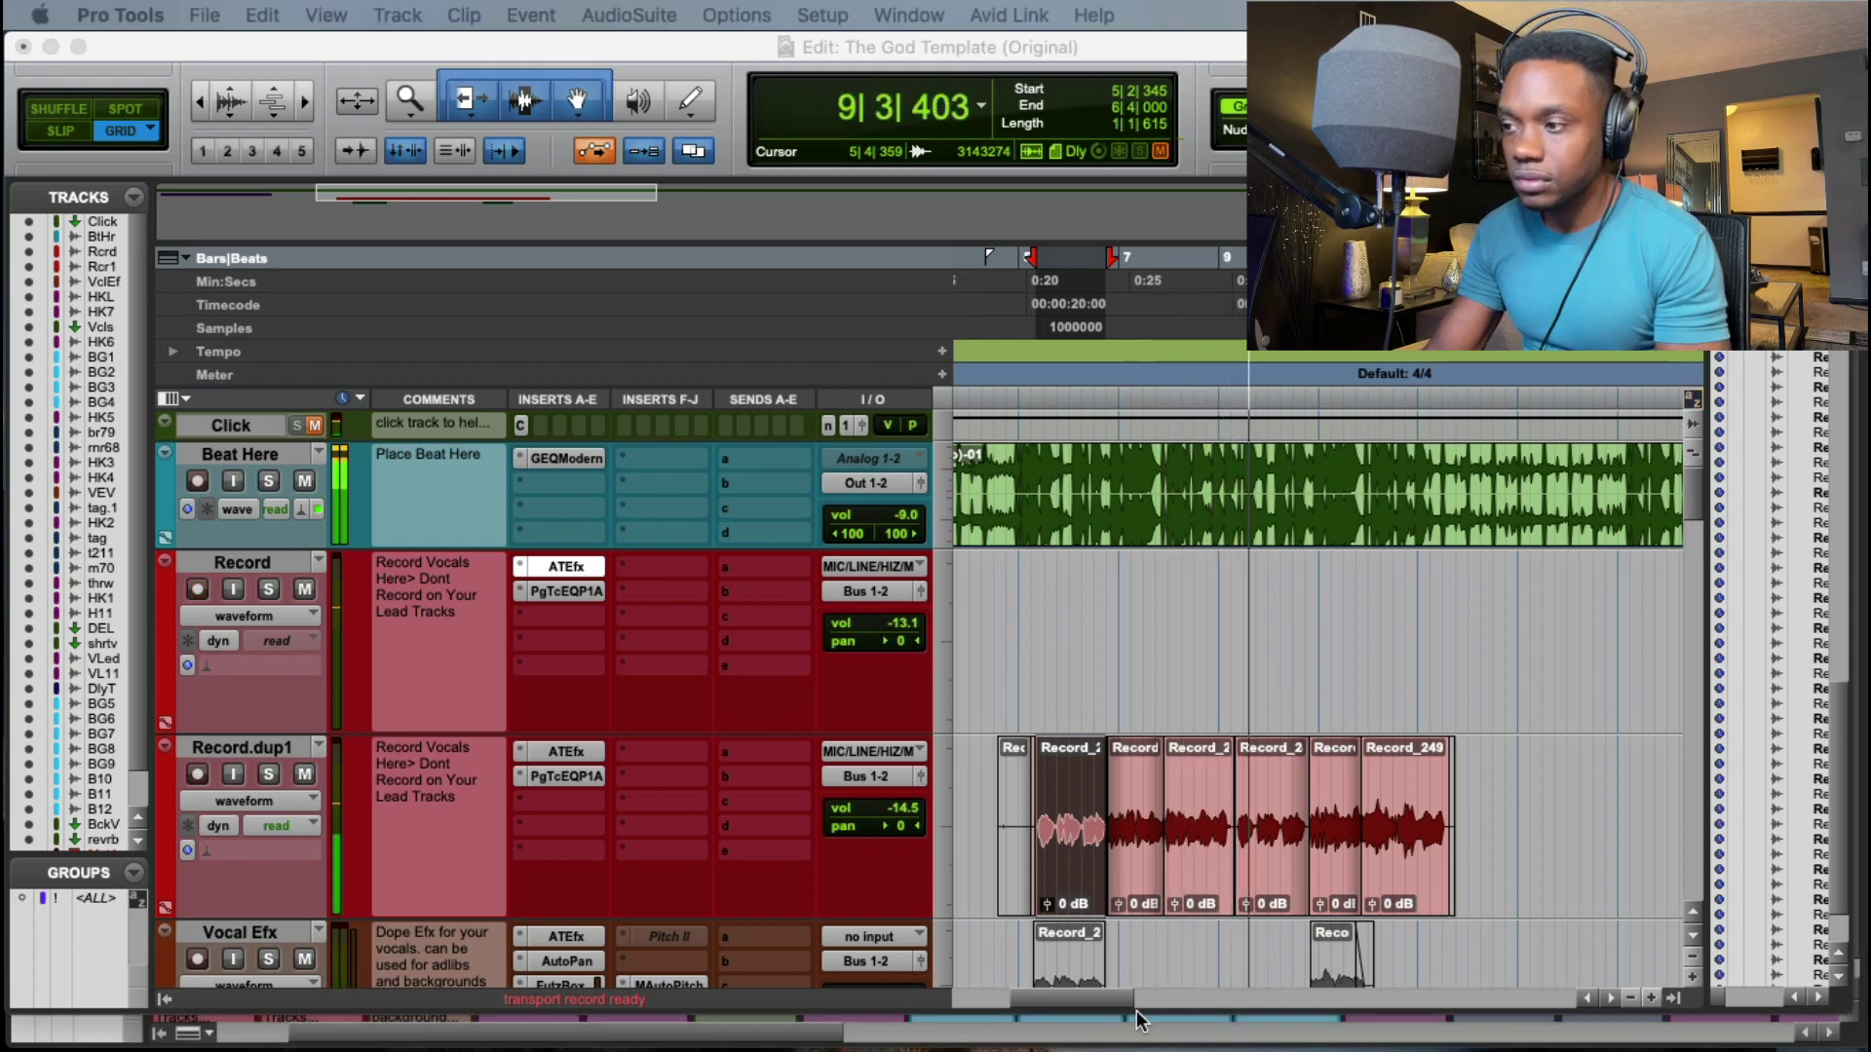
drag(1072, 998, 1014, 987)
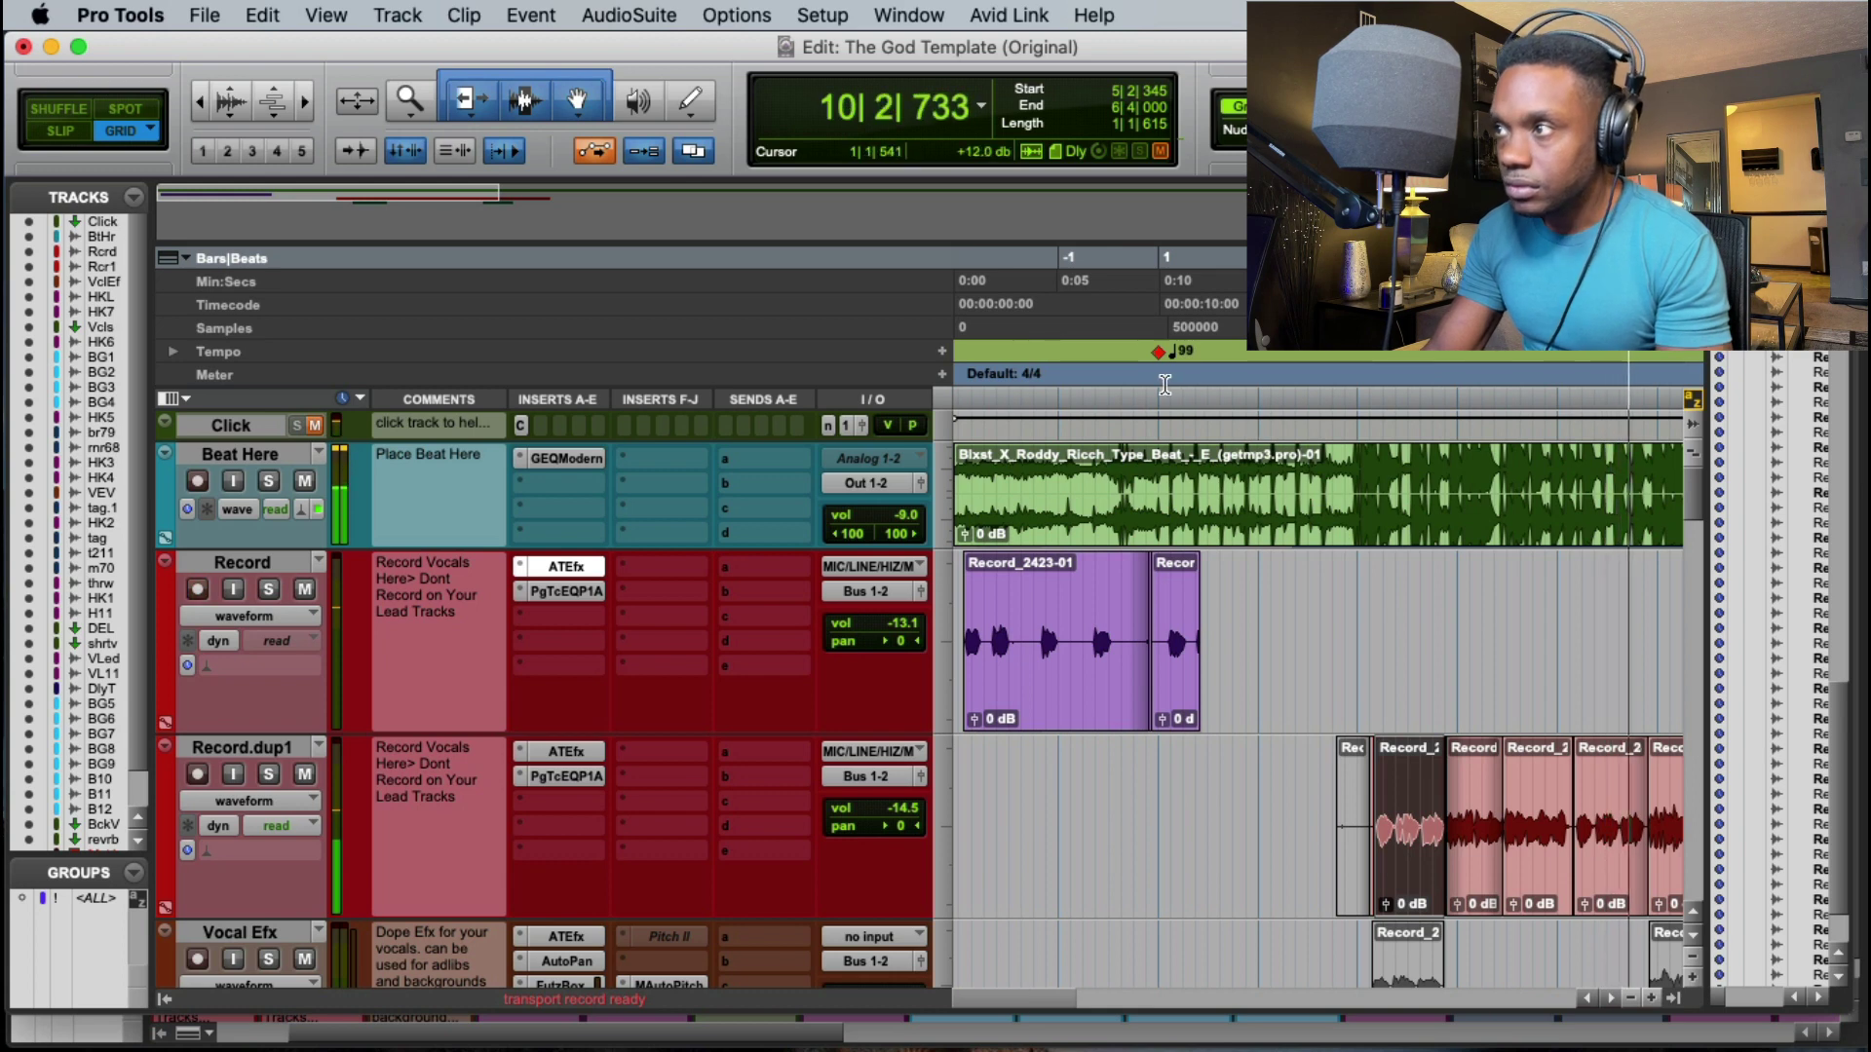
double_click(1159, 355)
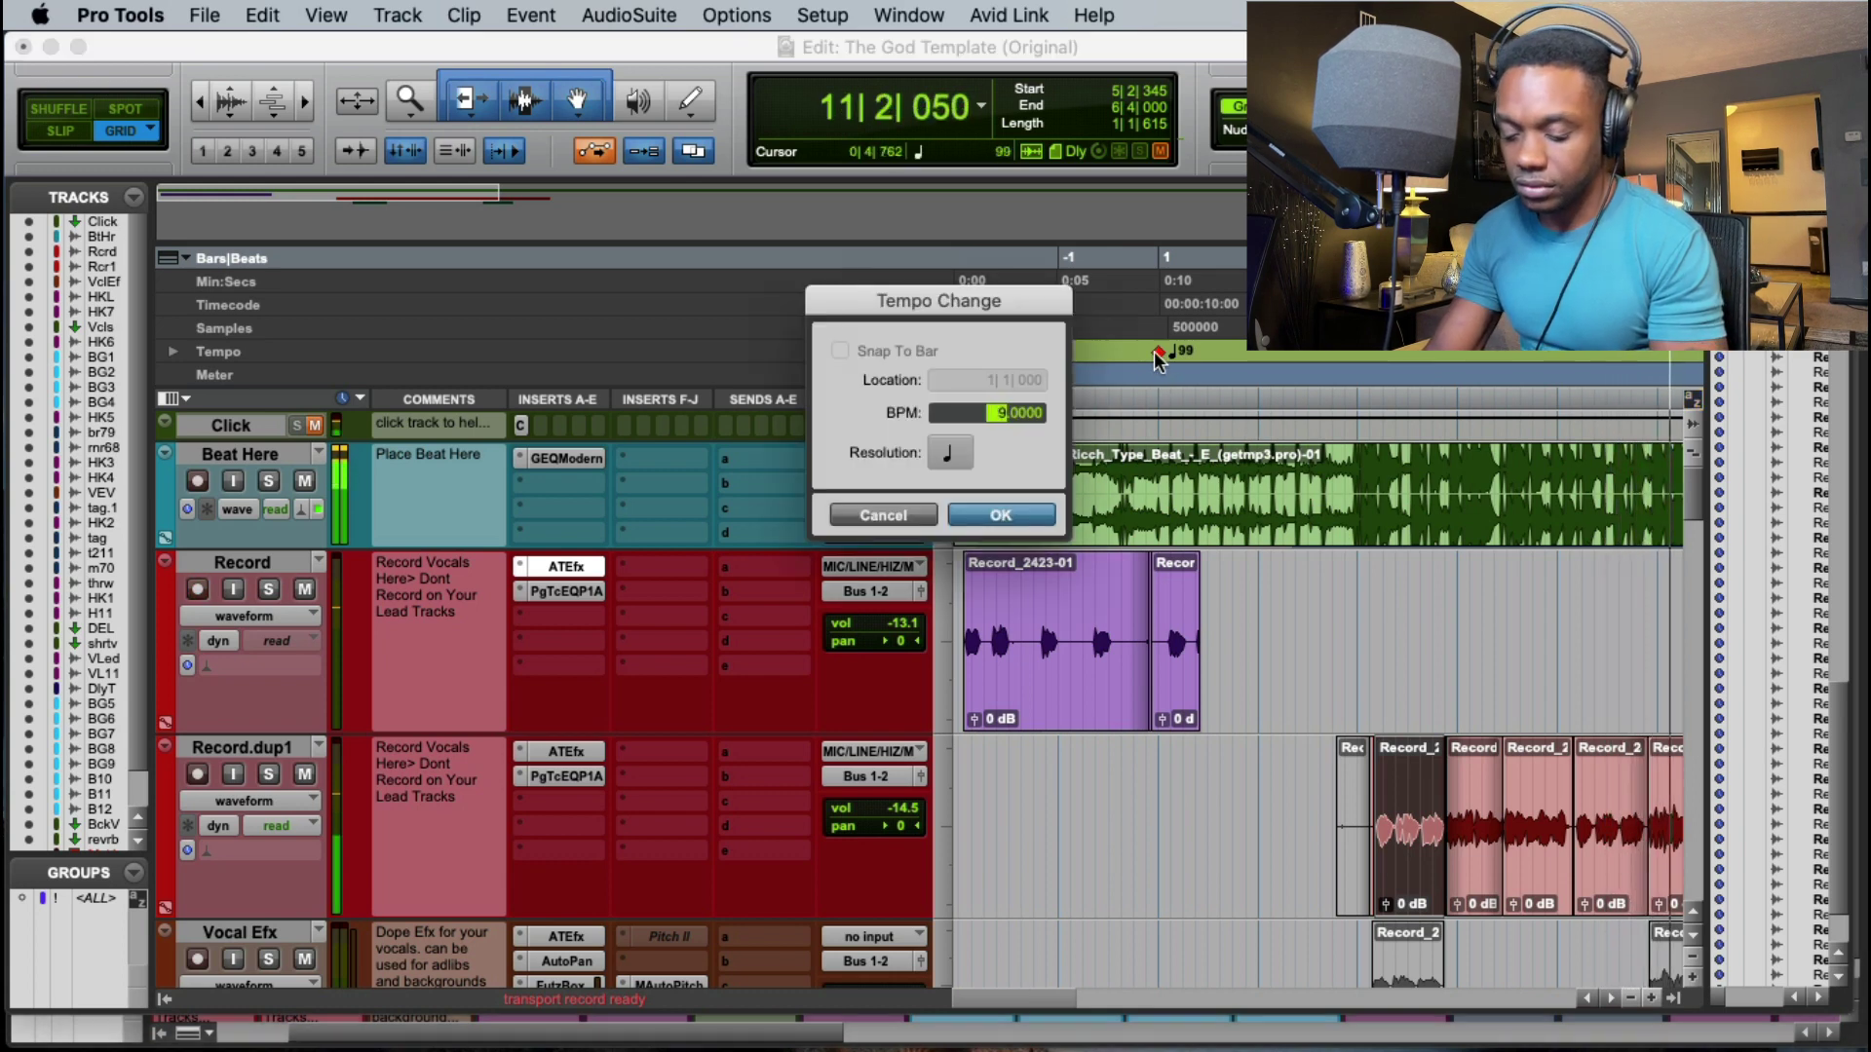
key(Return)
drag(1010, 995, 1082, 990)
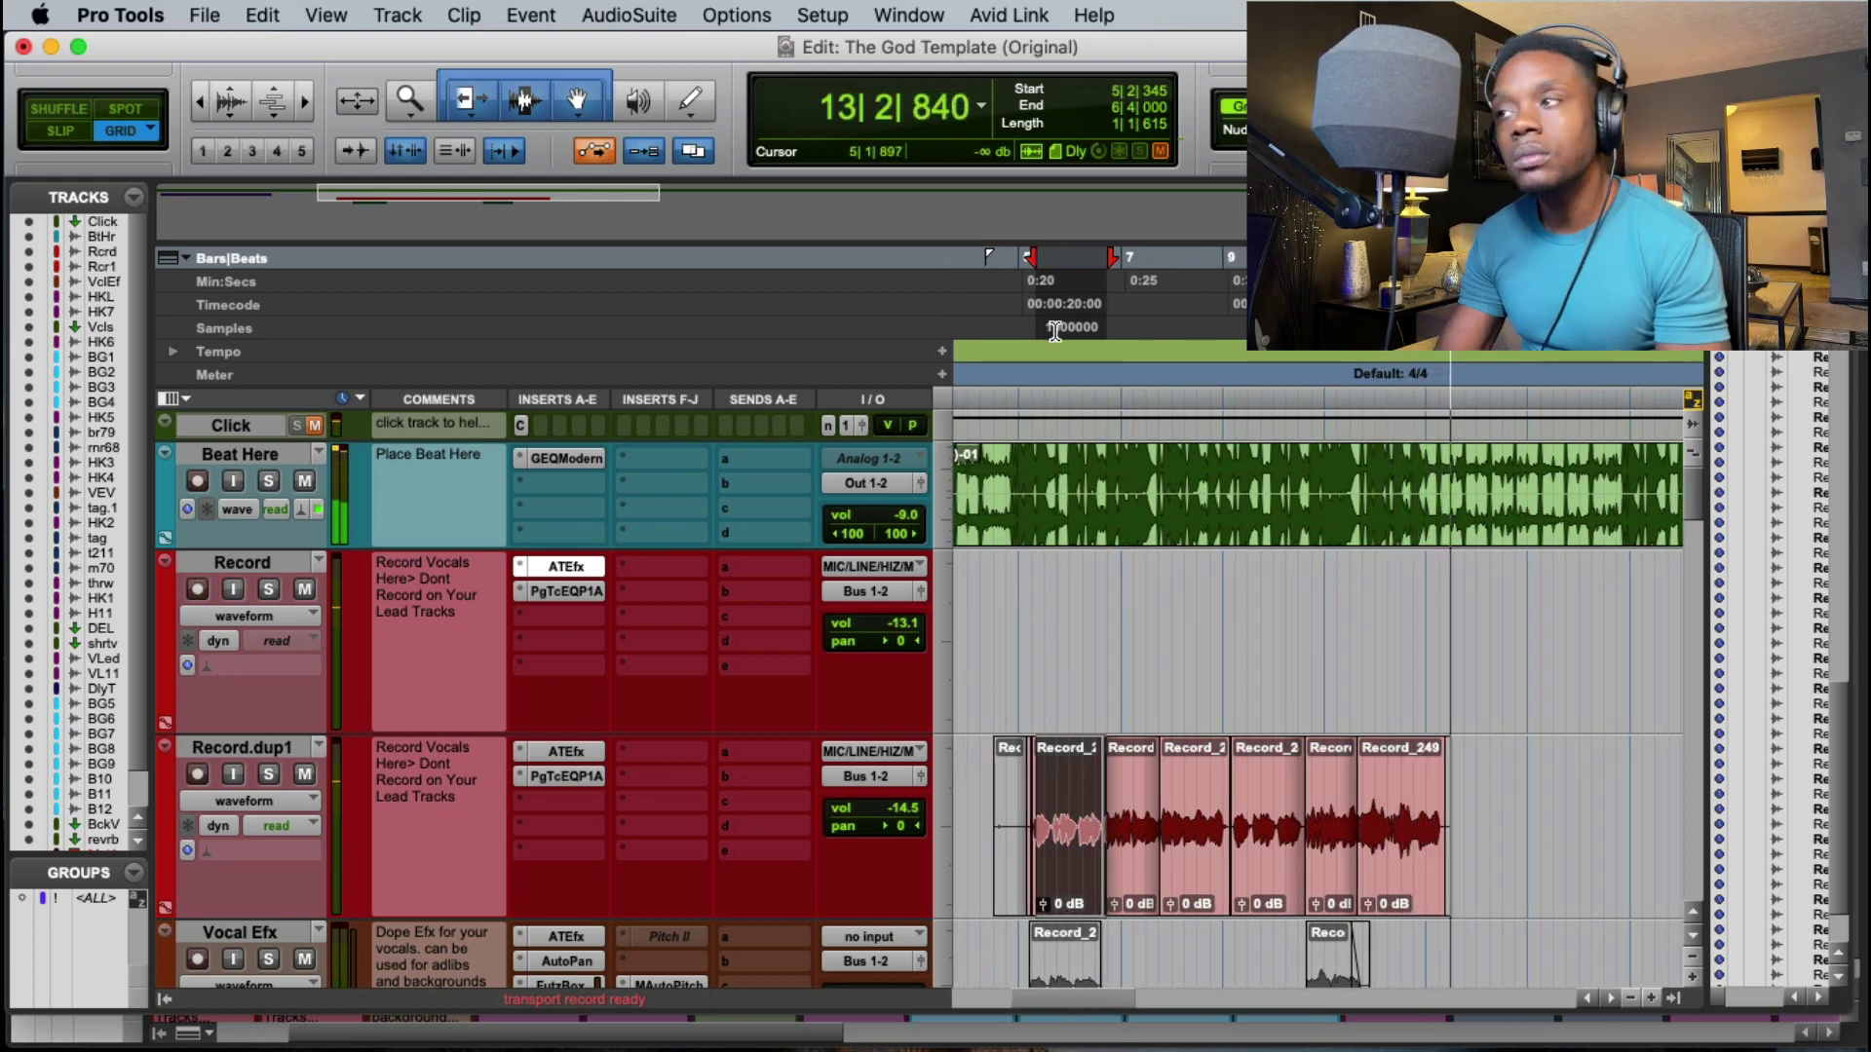
Step: Play from 8|3|000, then copy Record_2465-01 from 9|2|000 to 10|3|000 and paste it over Record_2465-02 at 5|2|000 on Record.dup1
click(1196, 296)
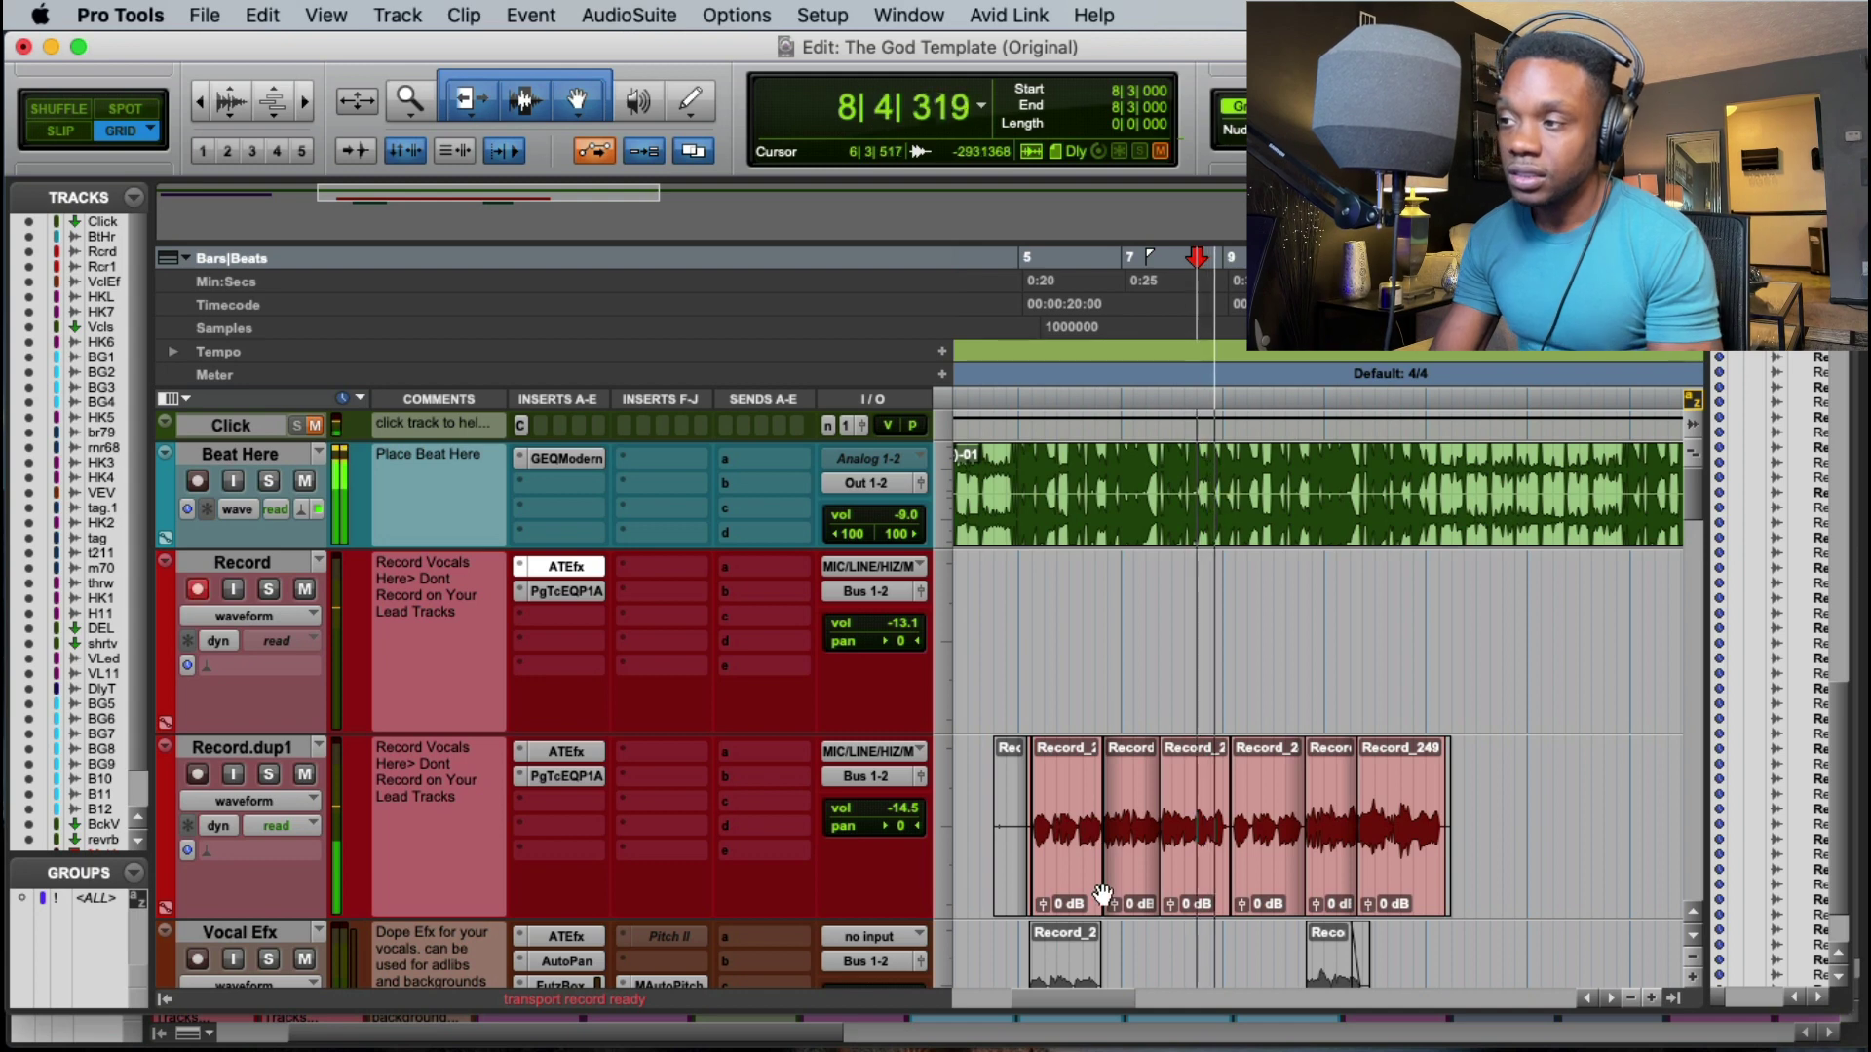
key(t)
key(Escape)
key(Escape)
key(Escape)
key(Escape)
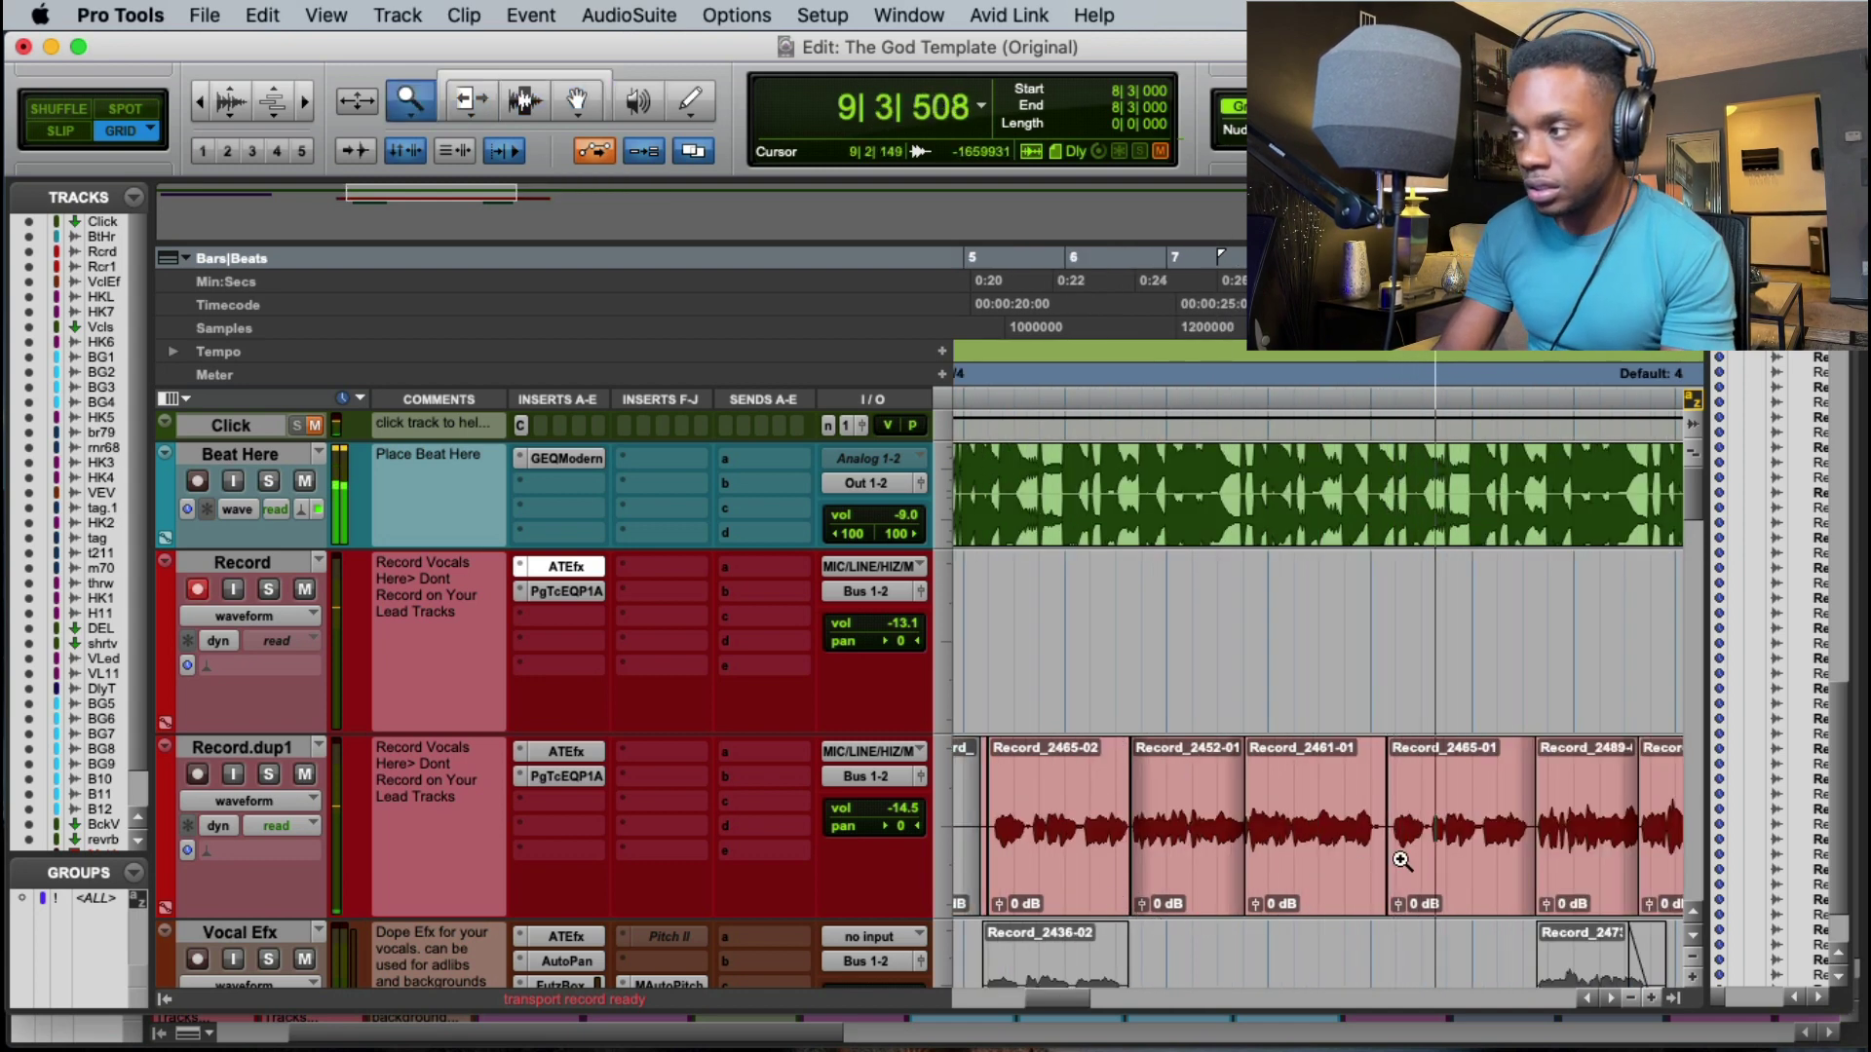
drag(1400, 872, 1531, 881)
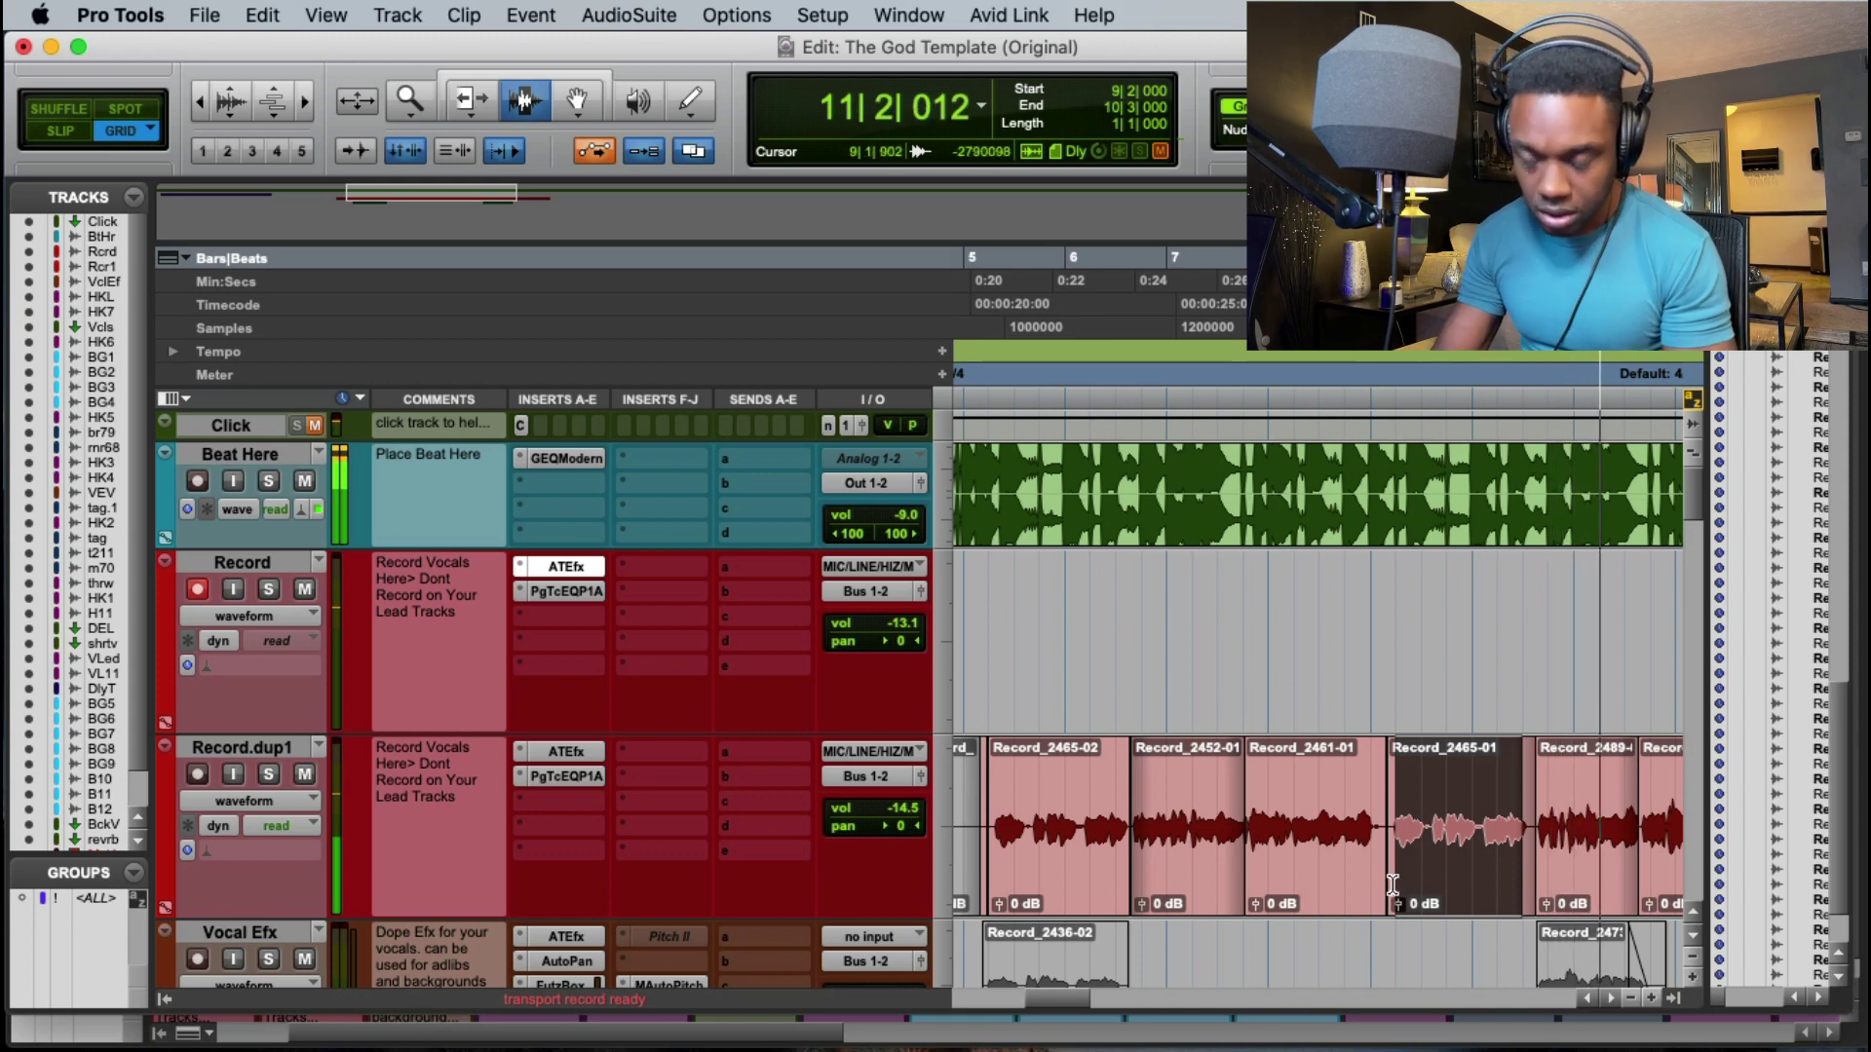
click(990, 877)
key(super+v)
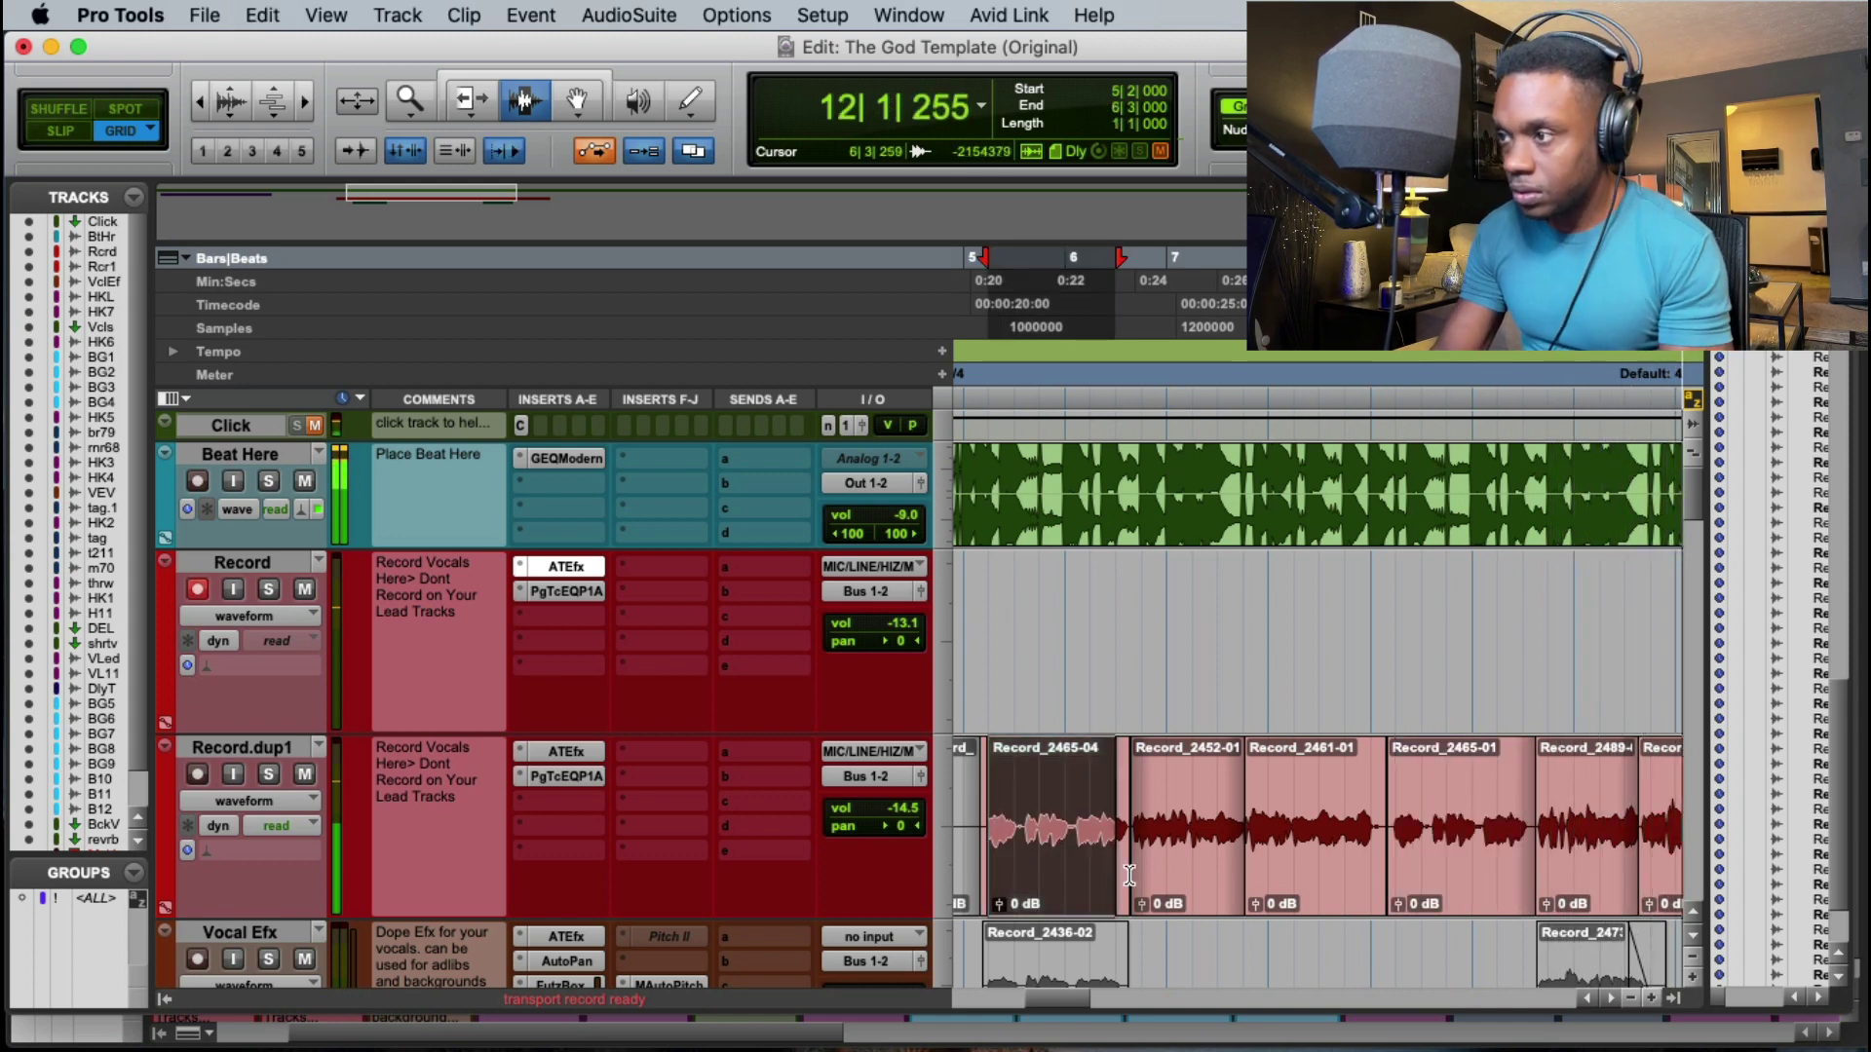
Step: Switch to Slip mode and extend the pasted clip's end to 6|3|414 so it meets Record_2452-01
key(F2)
key(Escape)
key(Escape)
key(Escape)
key(Escape)
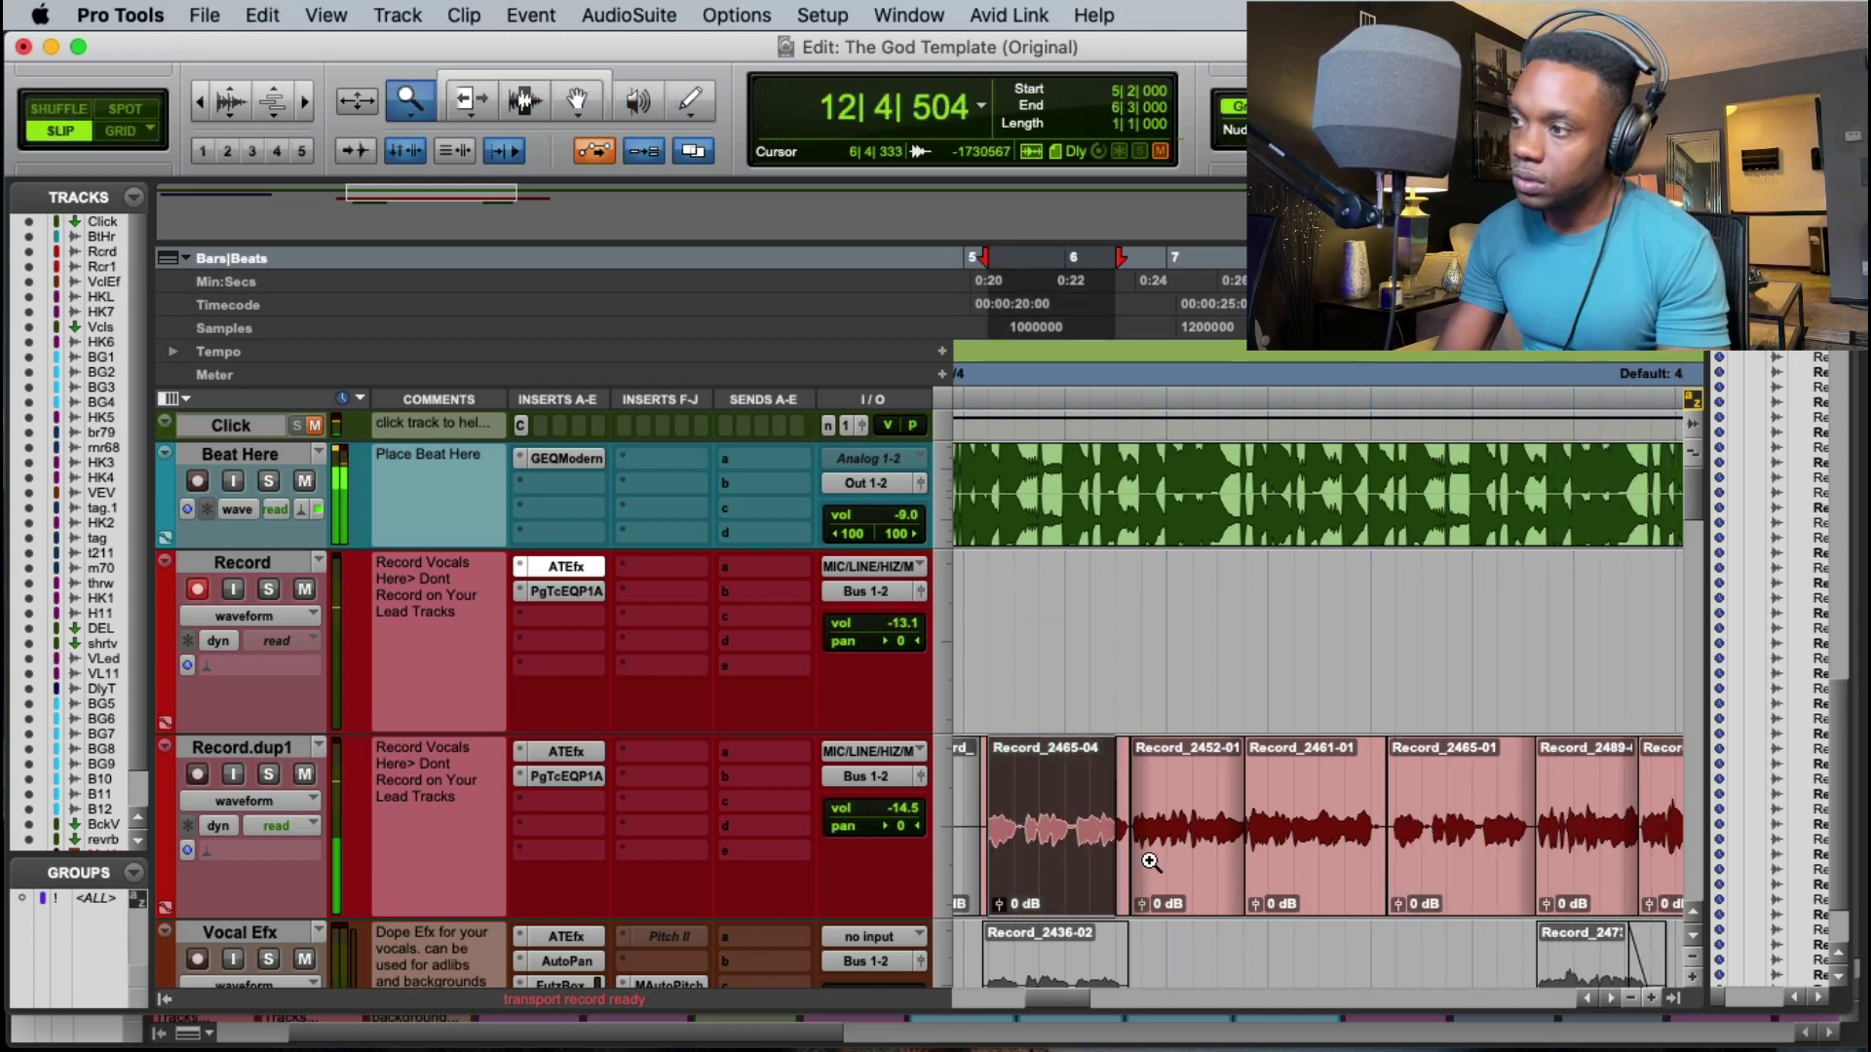
key(Escape)
mouse_move(1142, 865)
mouse_down()
mouse_move(1109, 873)
mouse_move(1129, 873)
mouse_up()
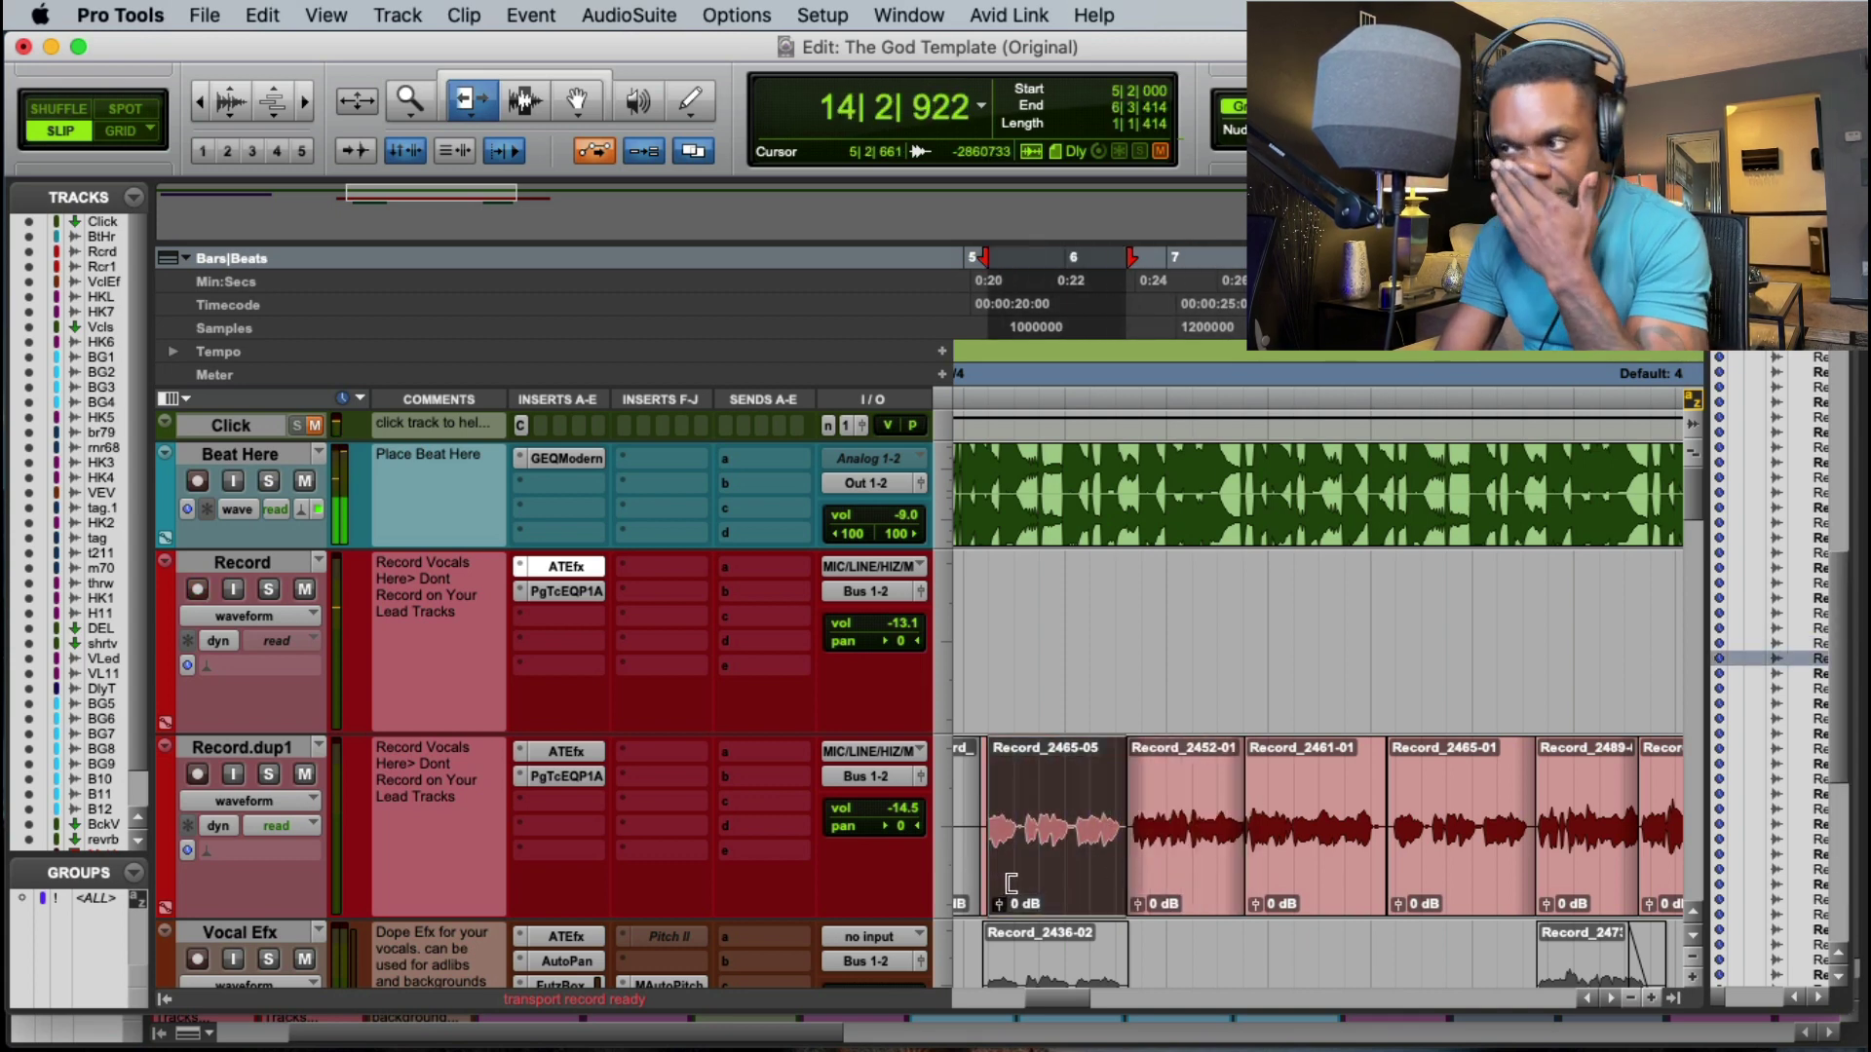
Step: Extend the pasted clip's start back to 5|1|535 and delete the muted clip ahead of it on Record.dup1
drag(1011, 884, 949, 879)
click(980, 877)
key(Escape)
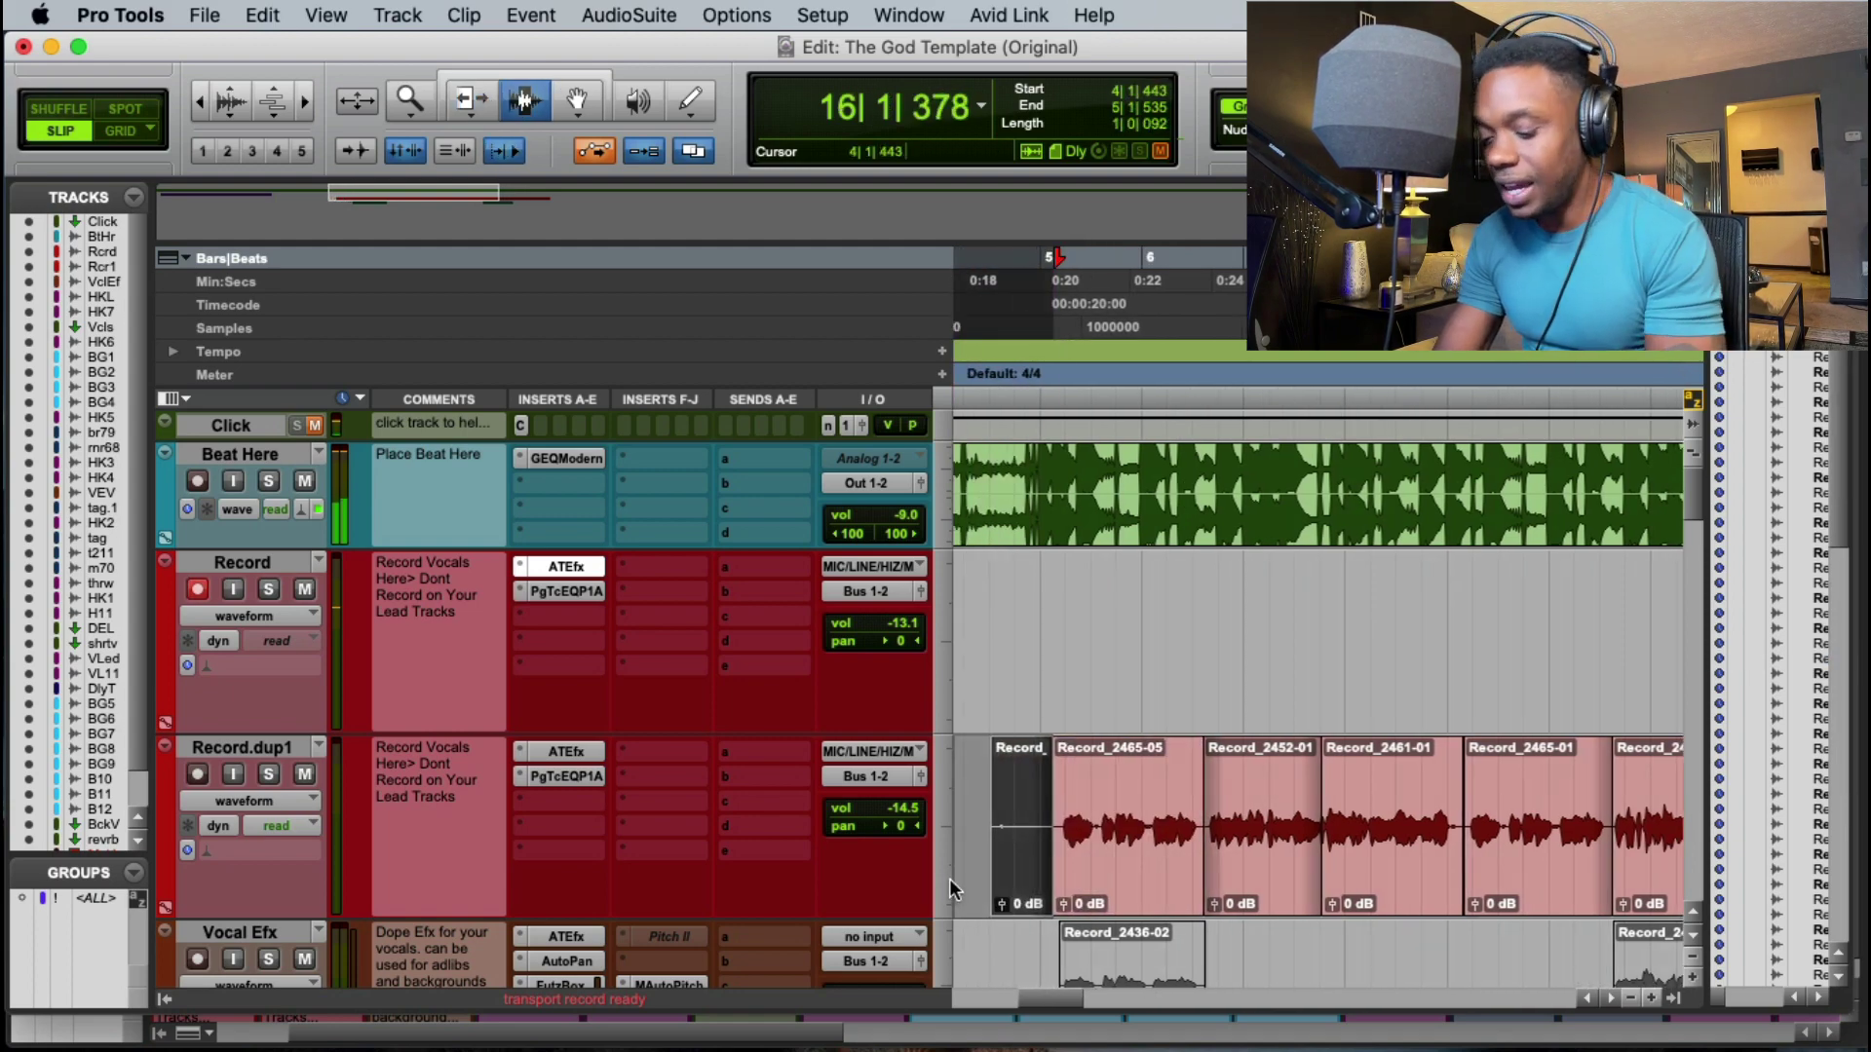
key(Delete)
Step: Mute Record_2492-01, the last phrase on Record.dup1, and record a replacement take above it on the Record track
drag(1048, 998, 1093, 997)
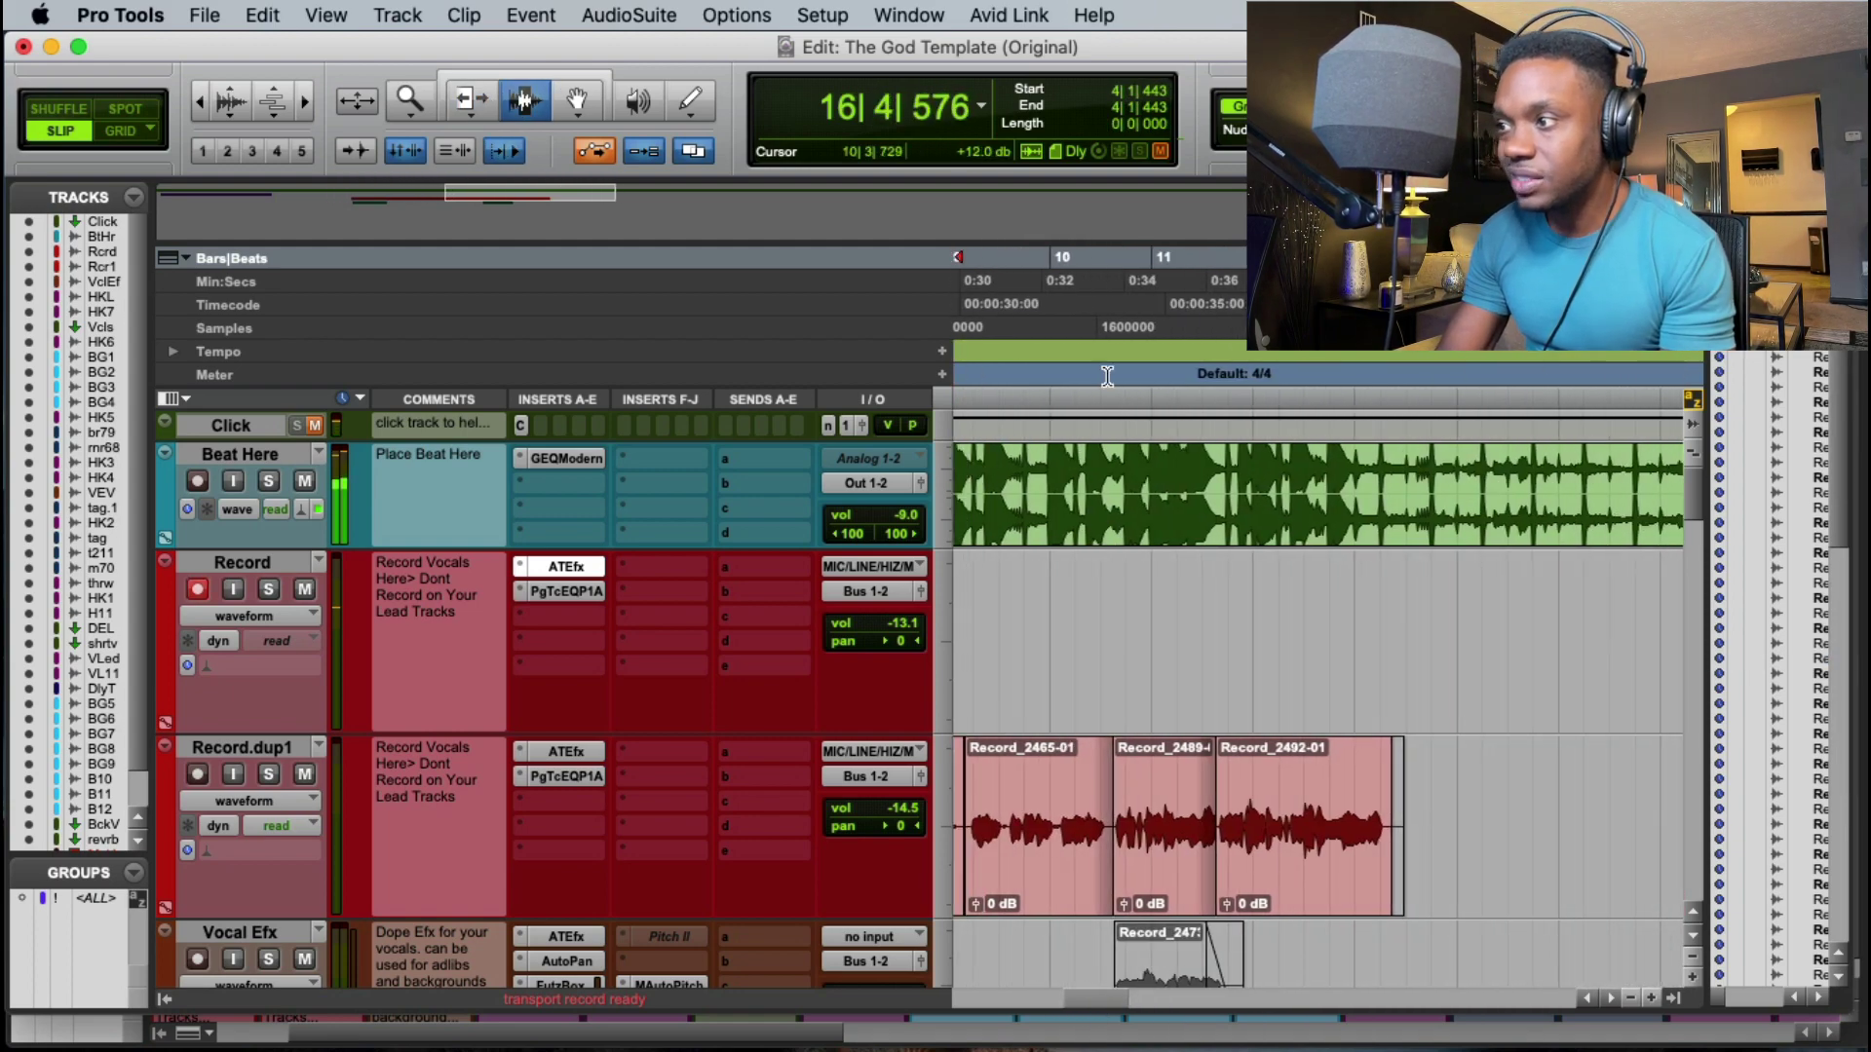
click(1113, 282)
key(F8)
click(1249, 843)
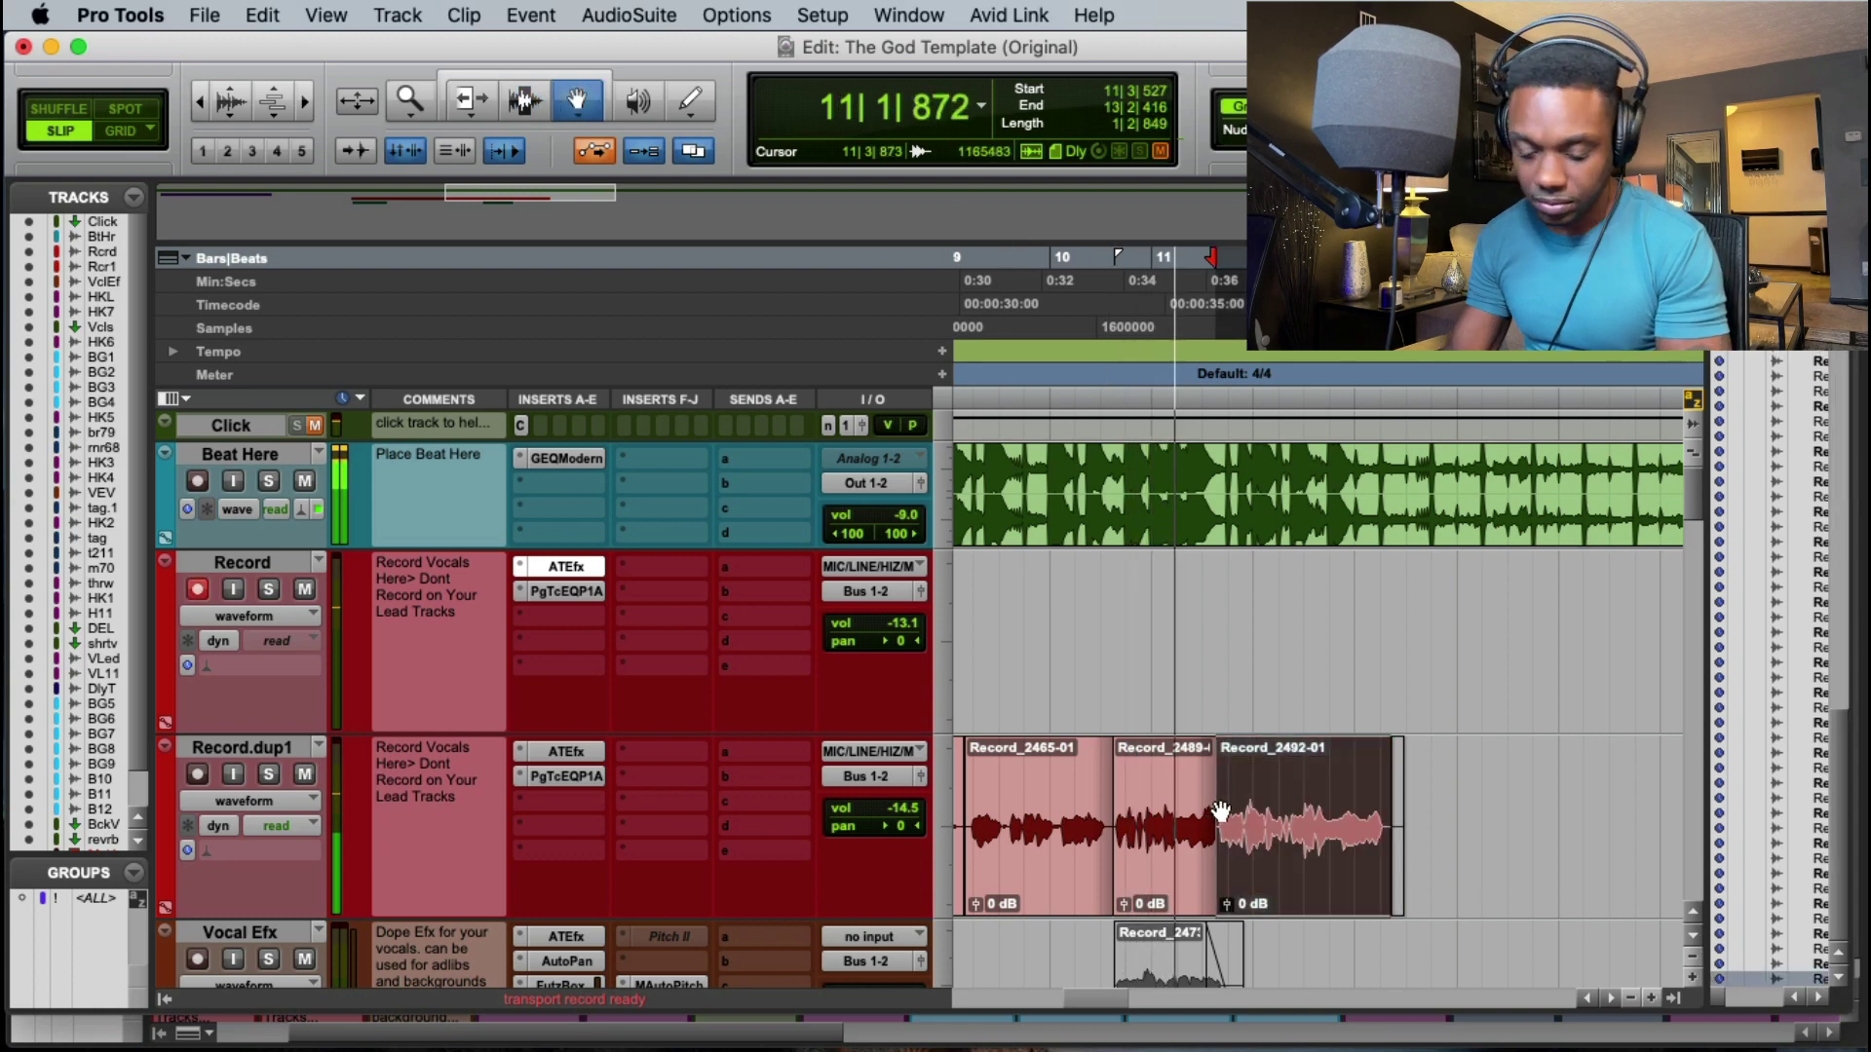
key(super+m)
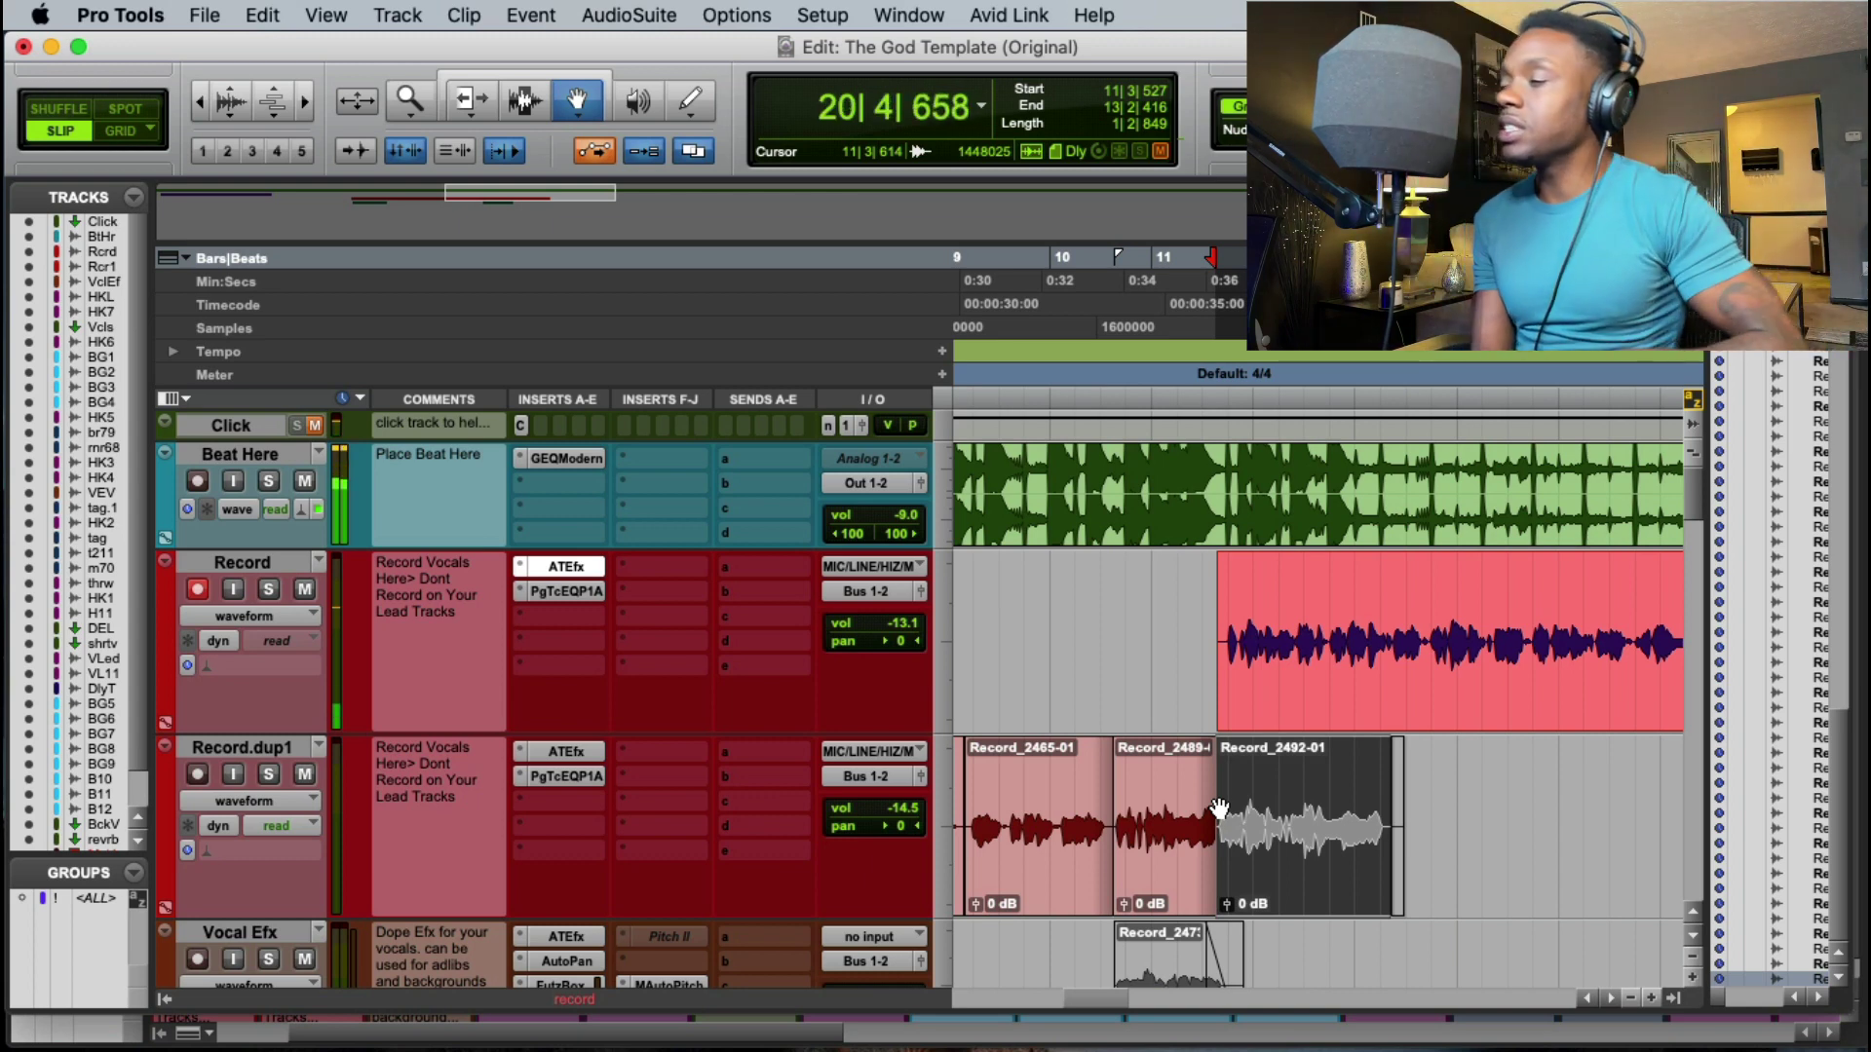
key(space)
Step: Record two more takes of the last phrase on the Record track, playing in from 10|4|287 and 10|4|493
click(1132, 334)
key(space)
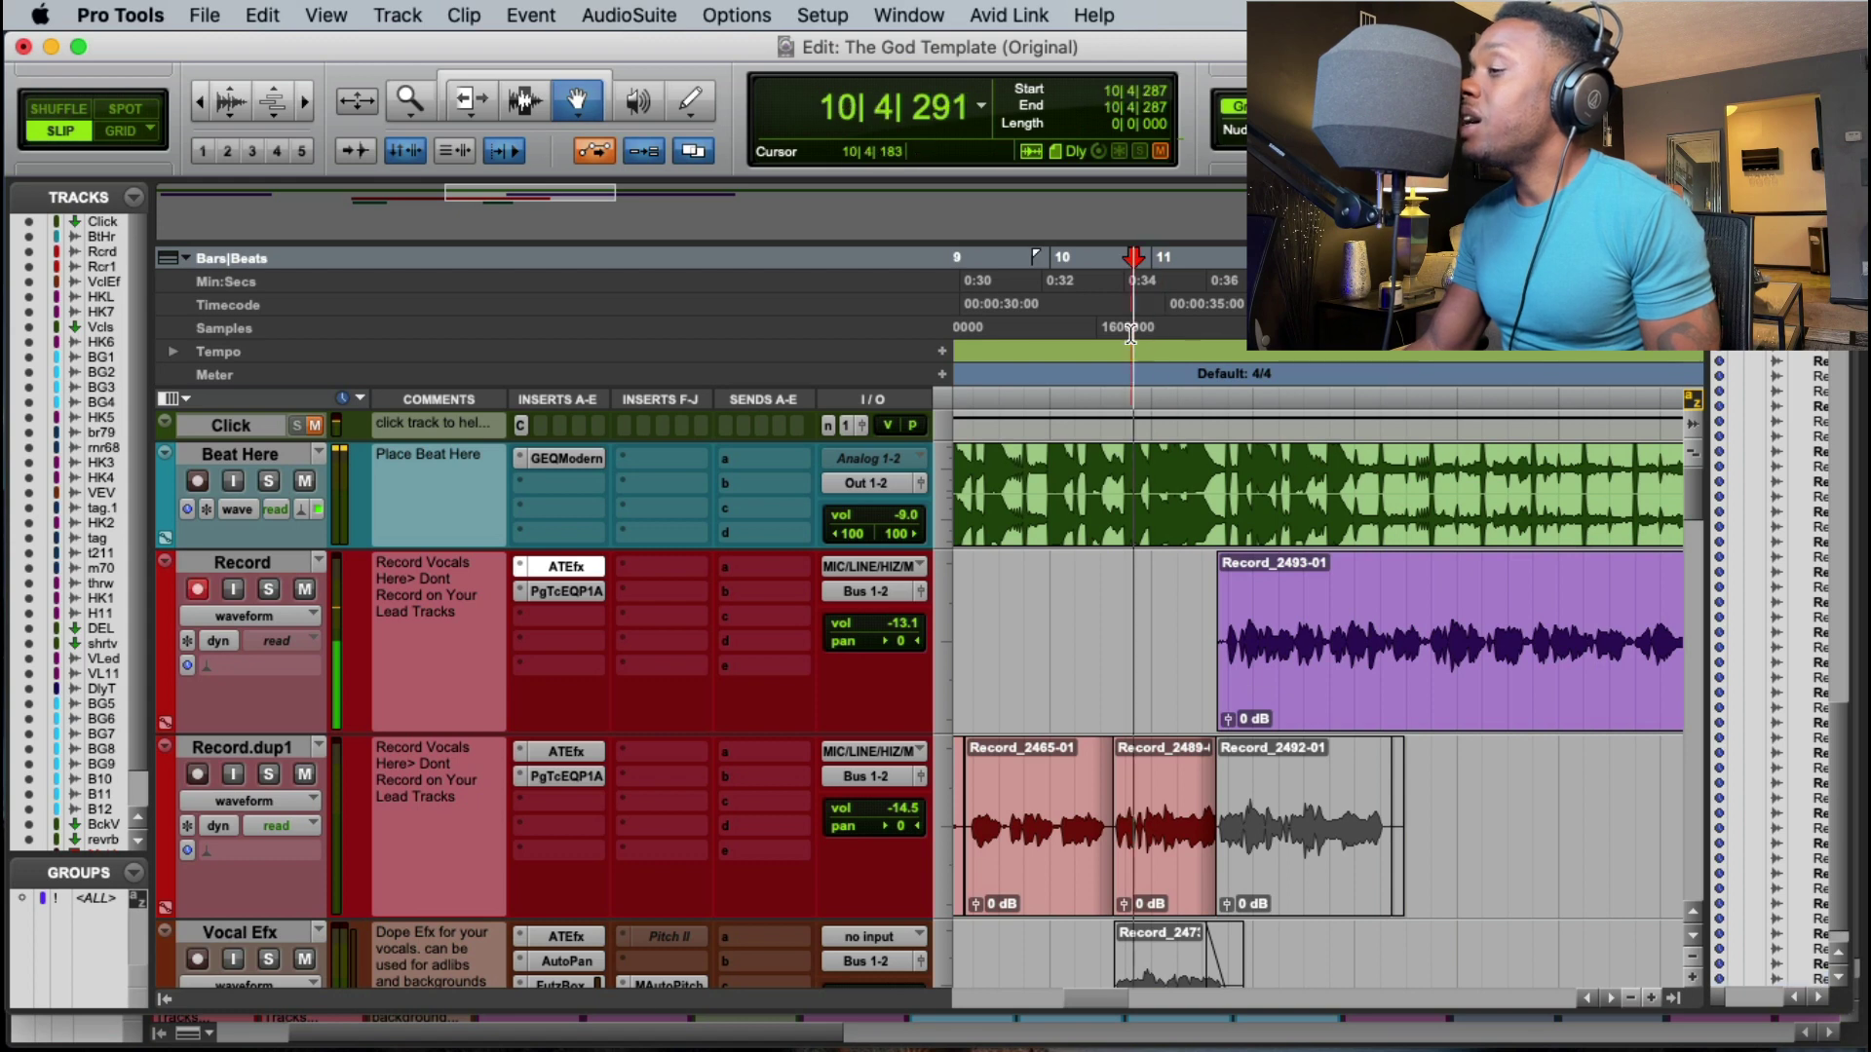
key(t)
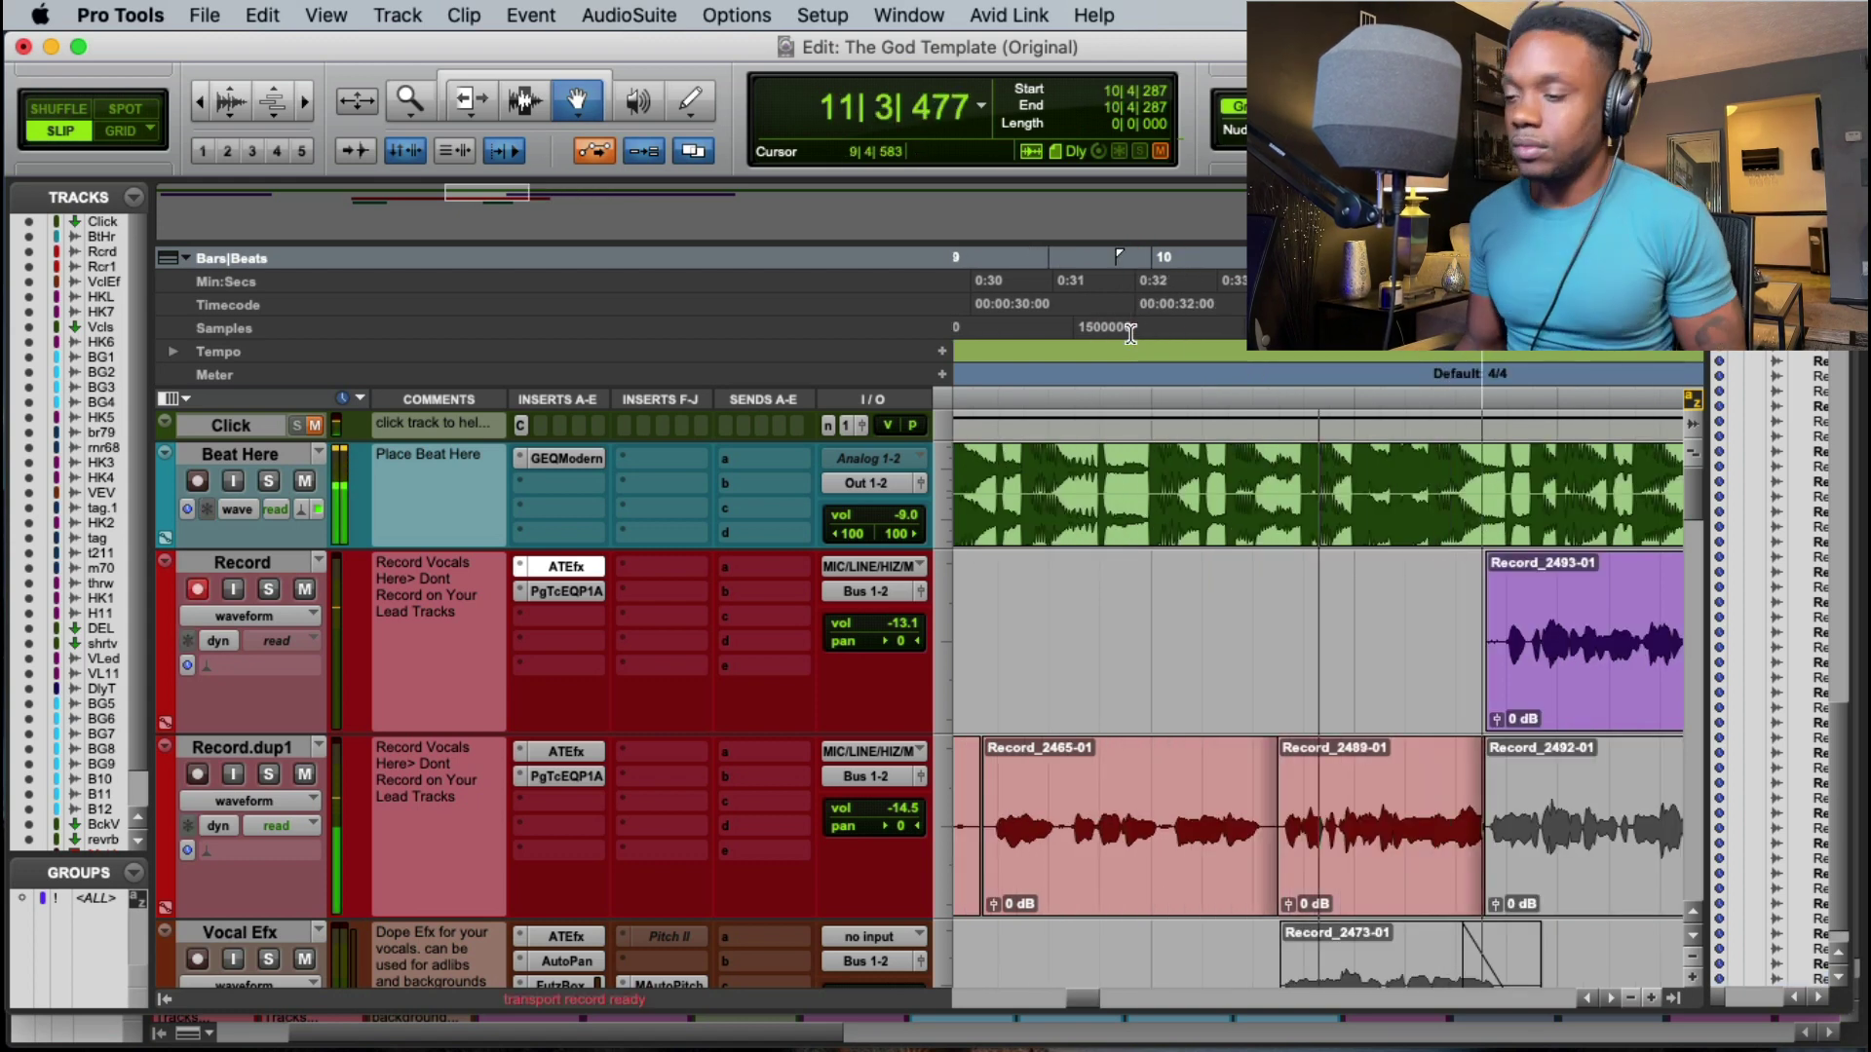
key(super+space)
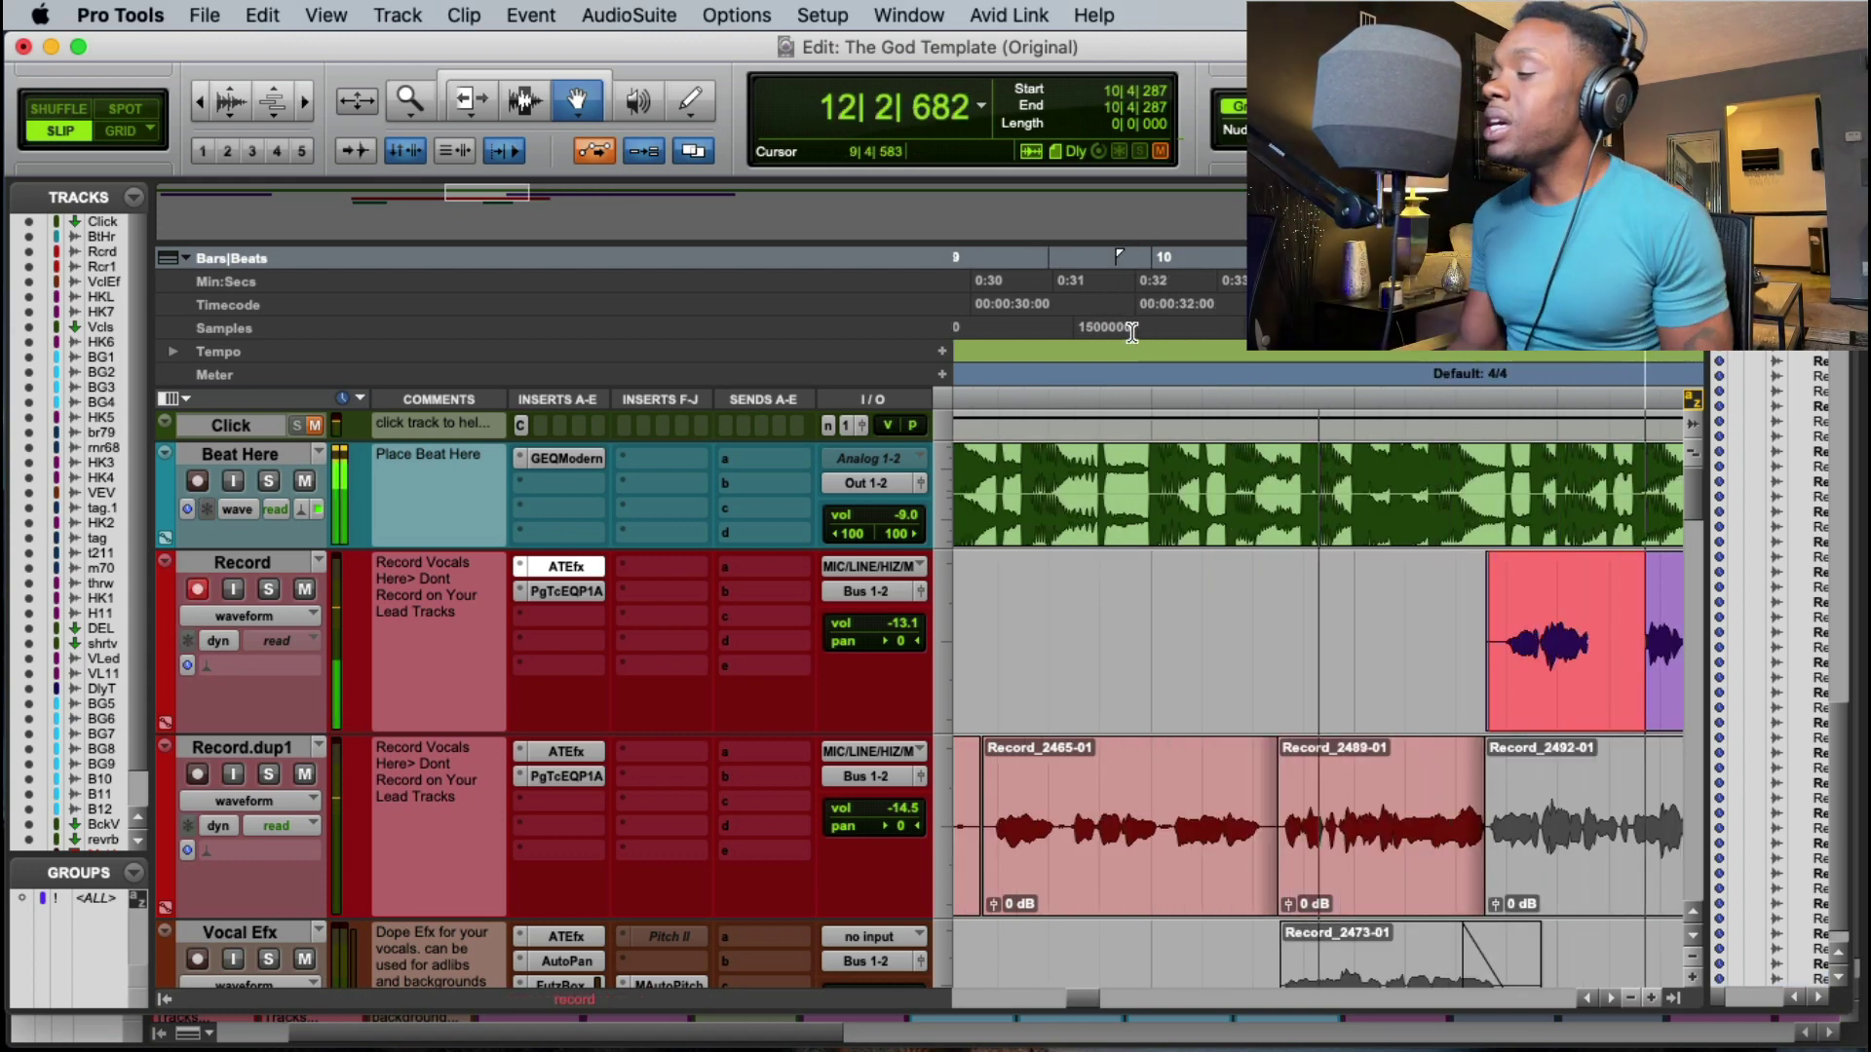
key(space)
click(1329, 377)
key(space)
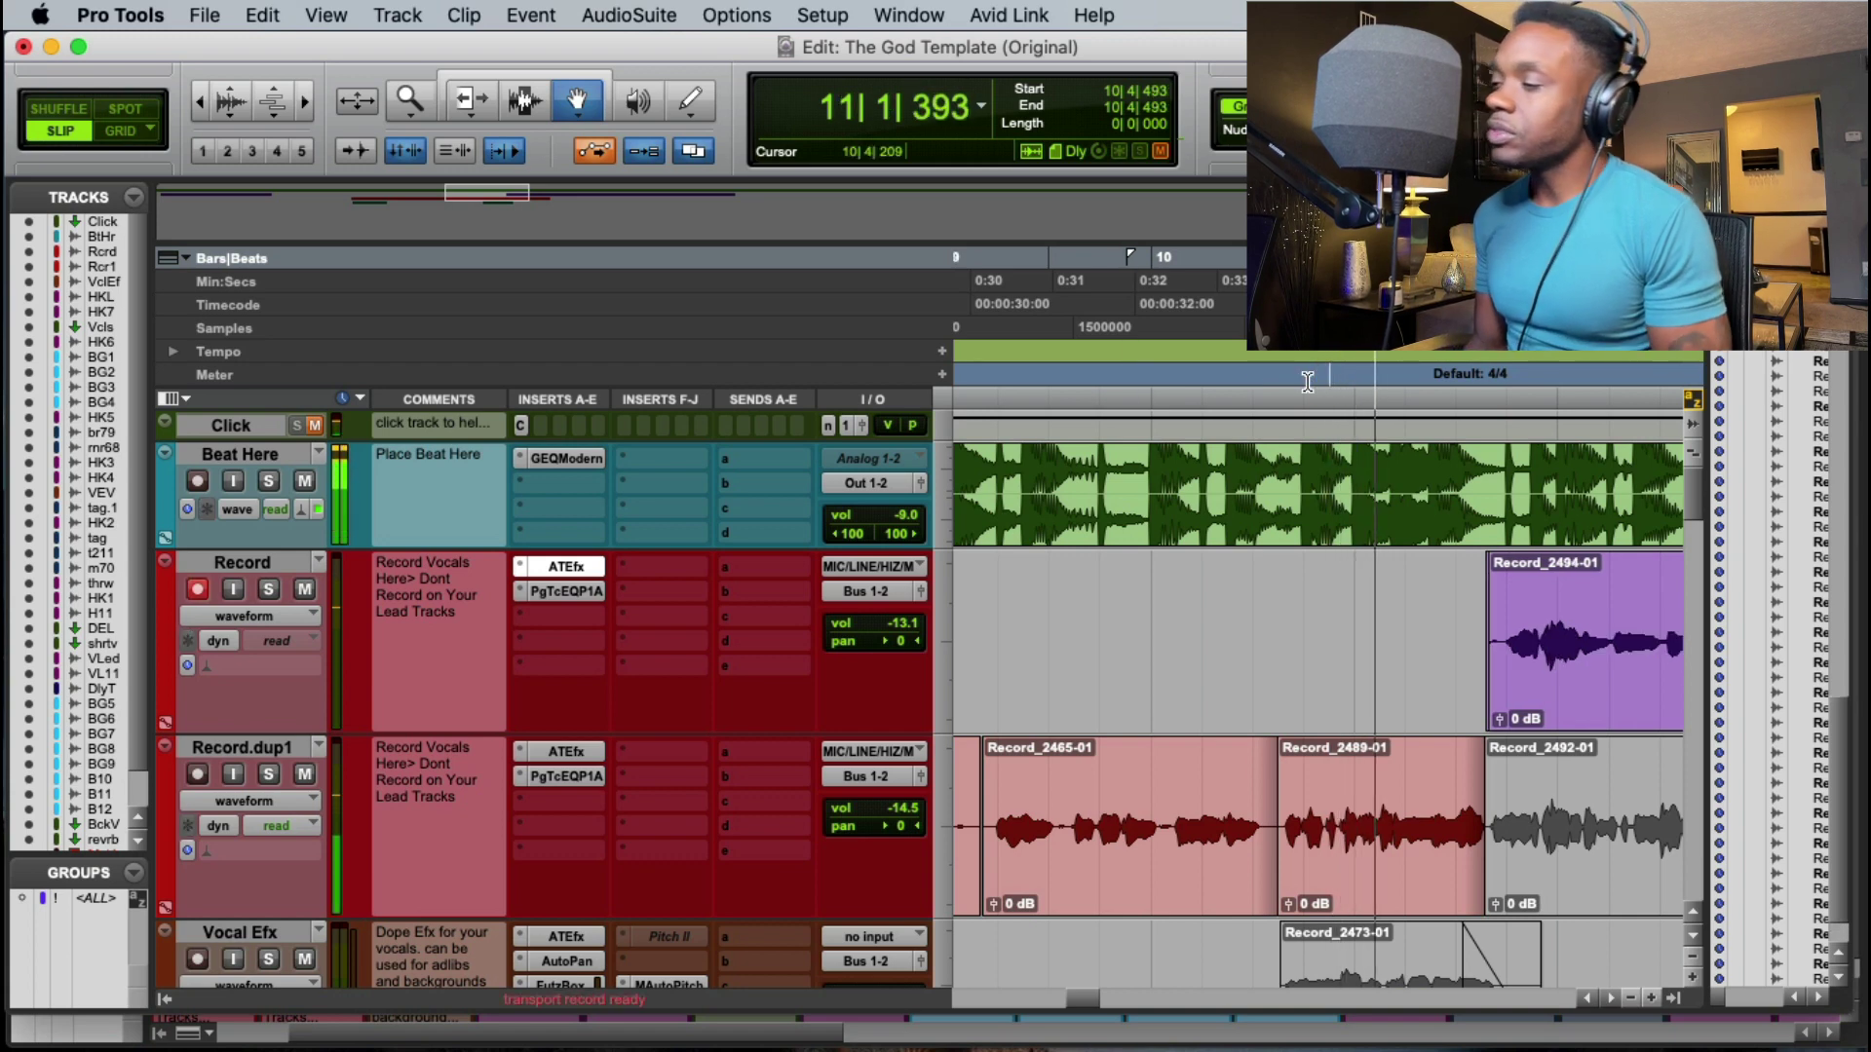
key(super+space)
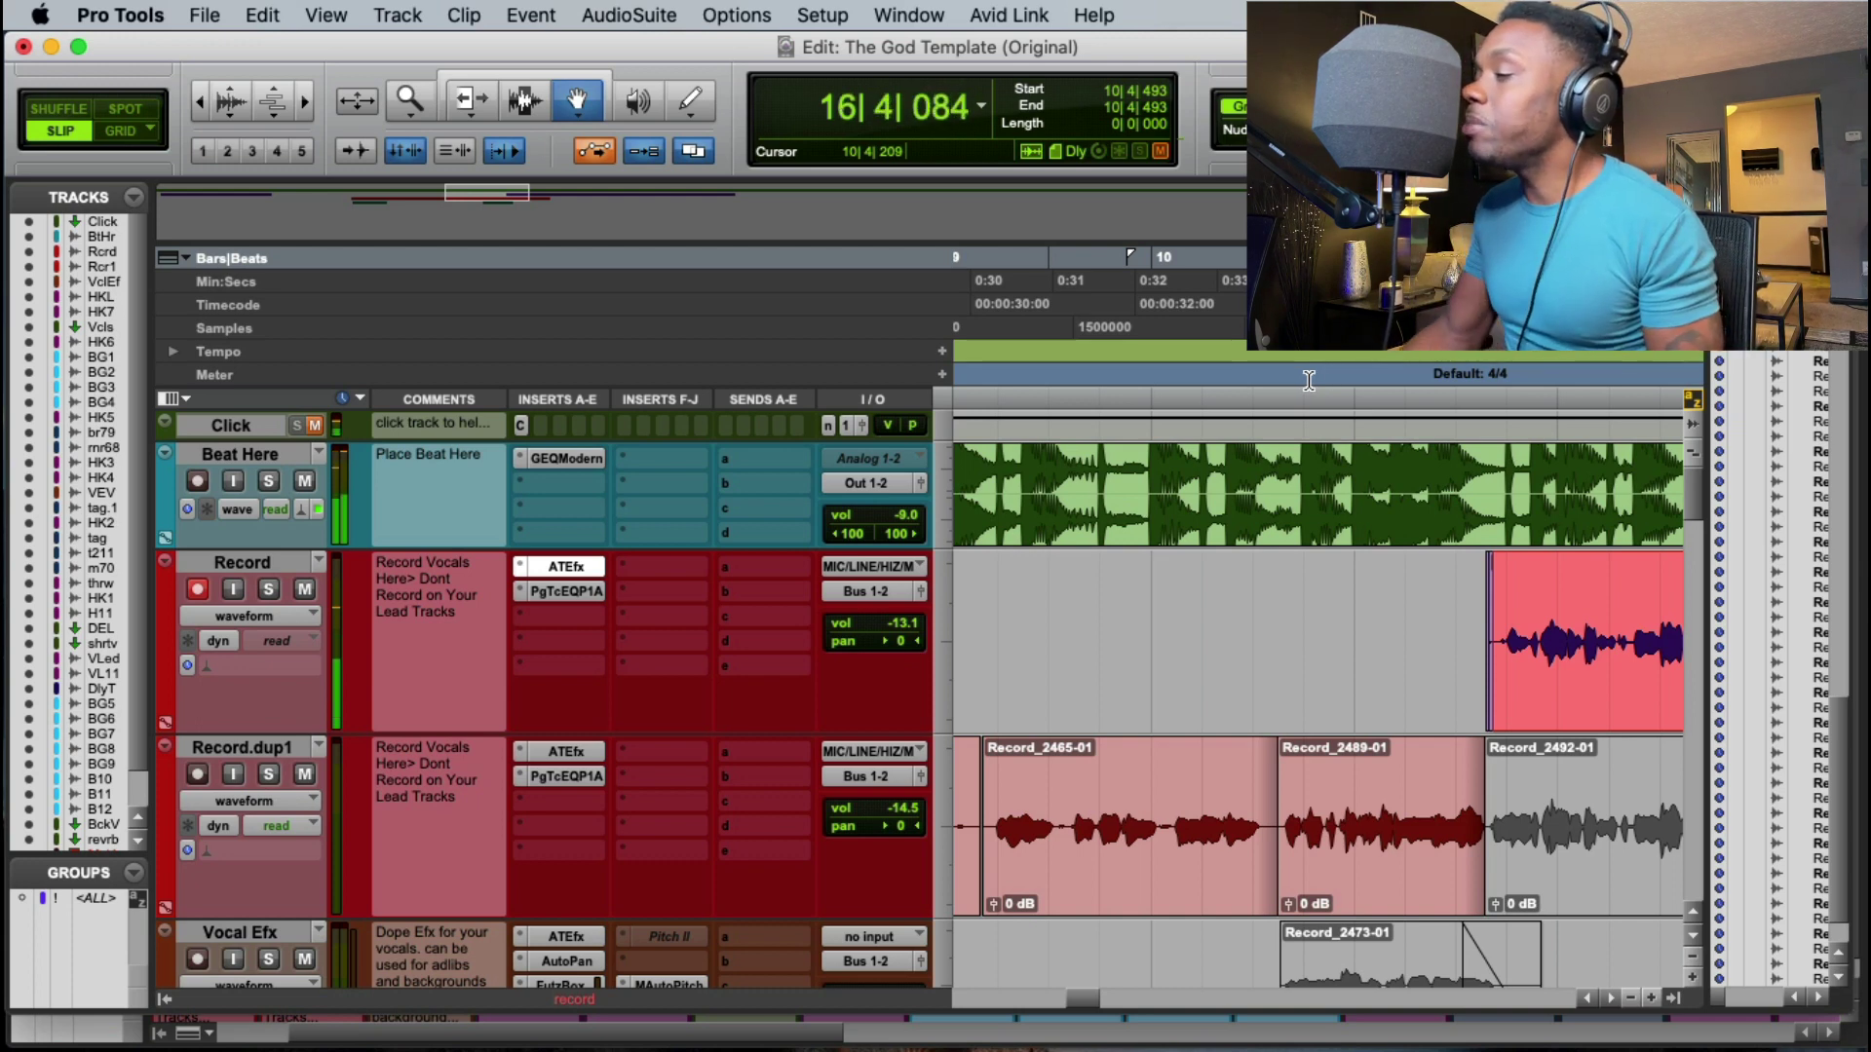
key(space)
Step: Record the last phrase over the earlier takes twice more, playing in from 11|1|491 and 11|1|051
click(1380, 381)
key(space)
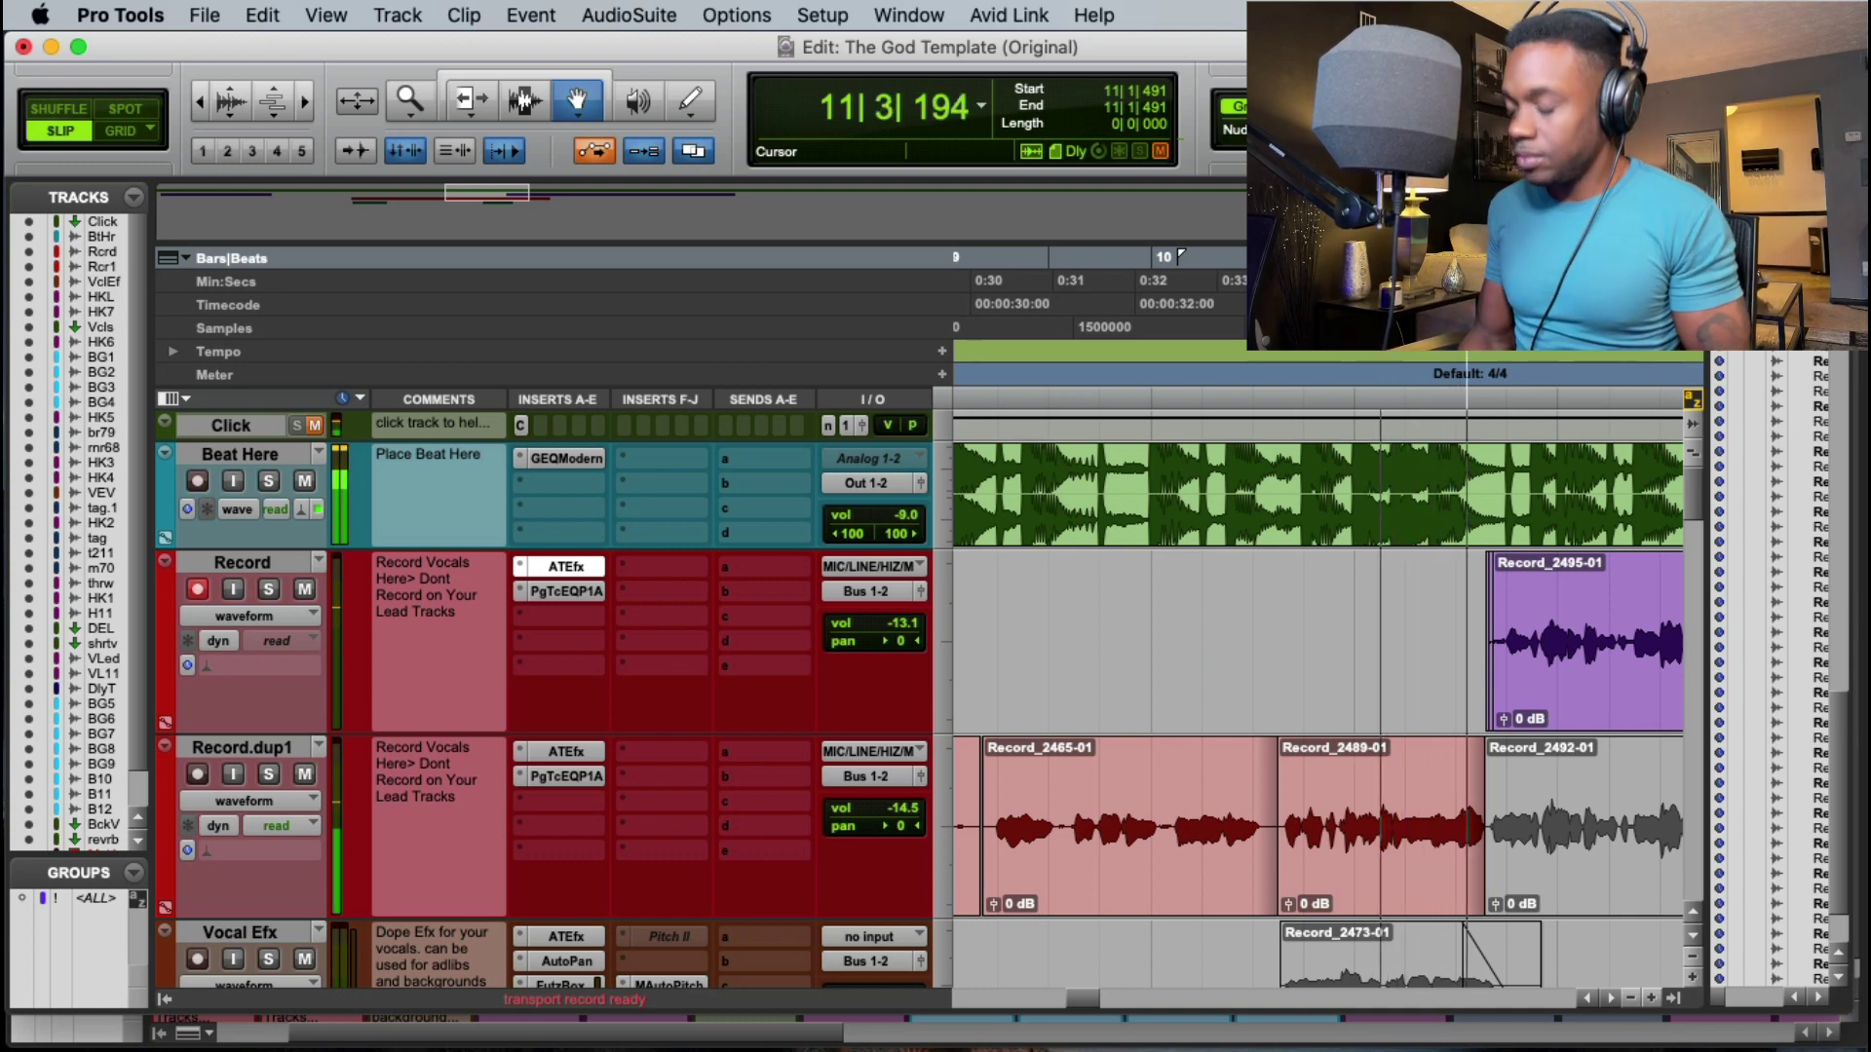
key(super+space)
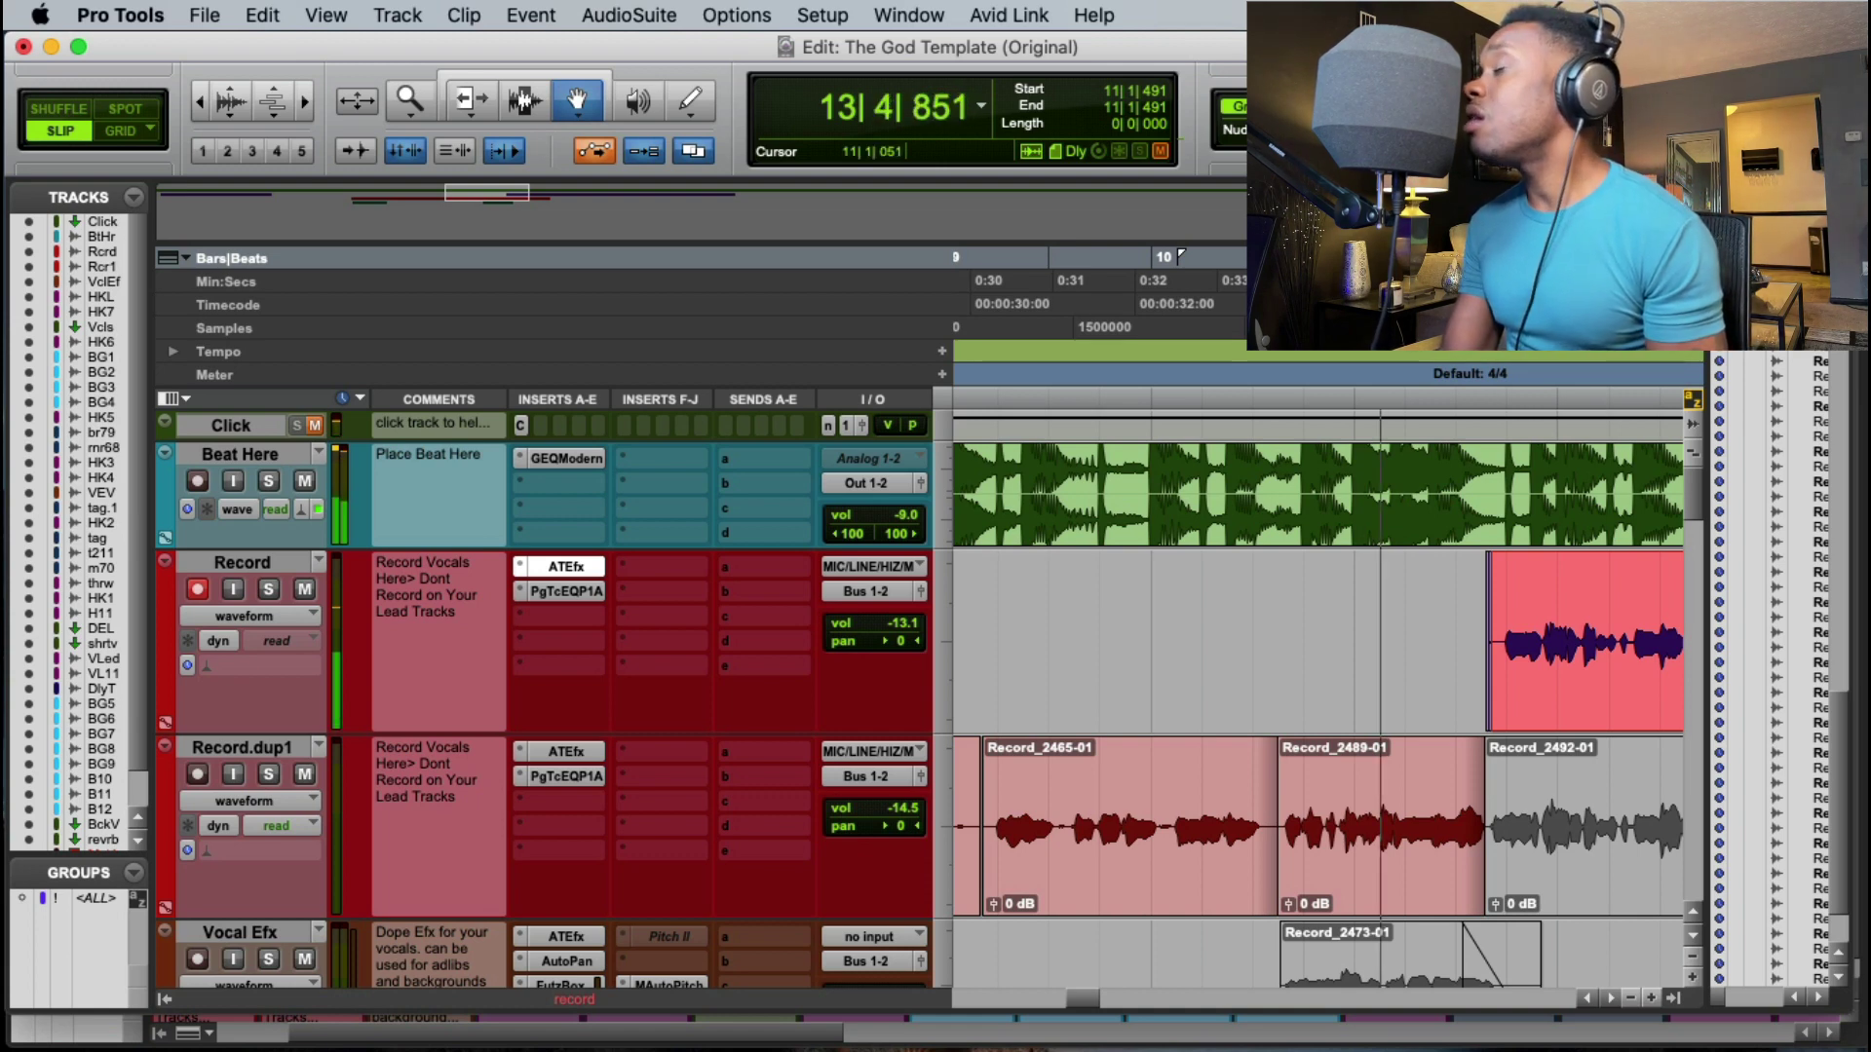
key(space)
key(space)
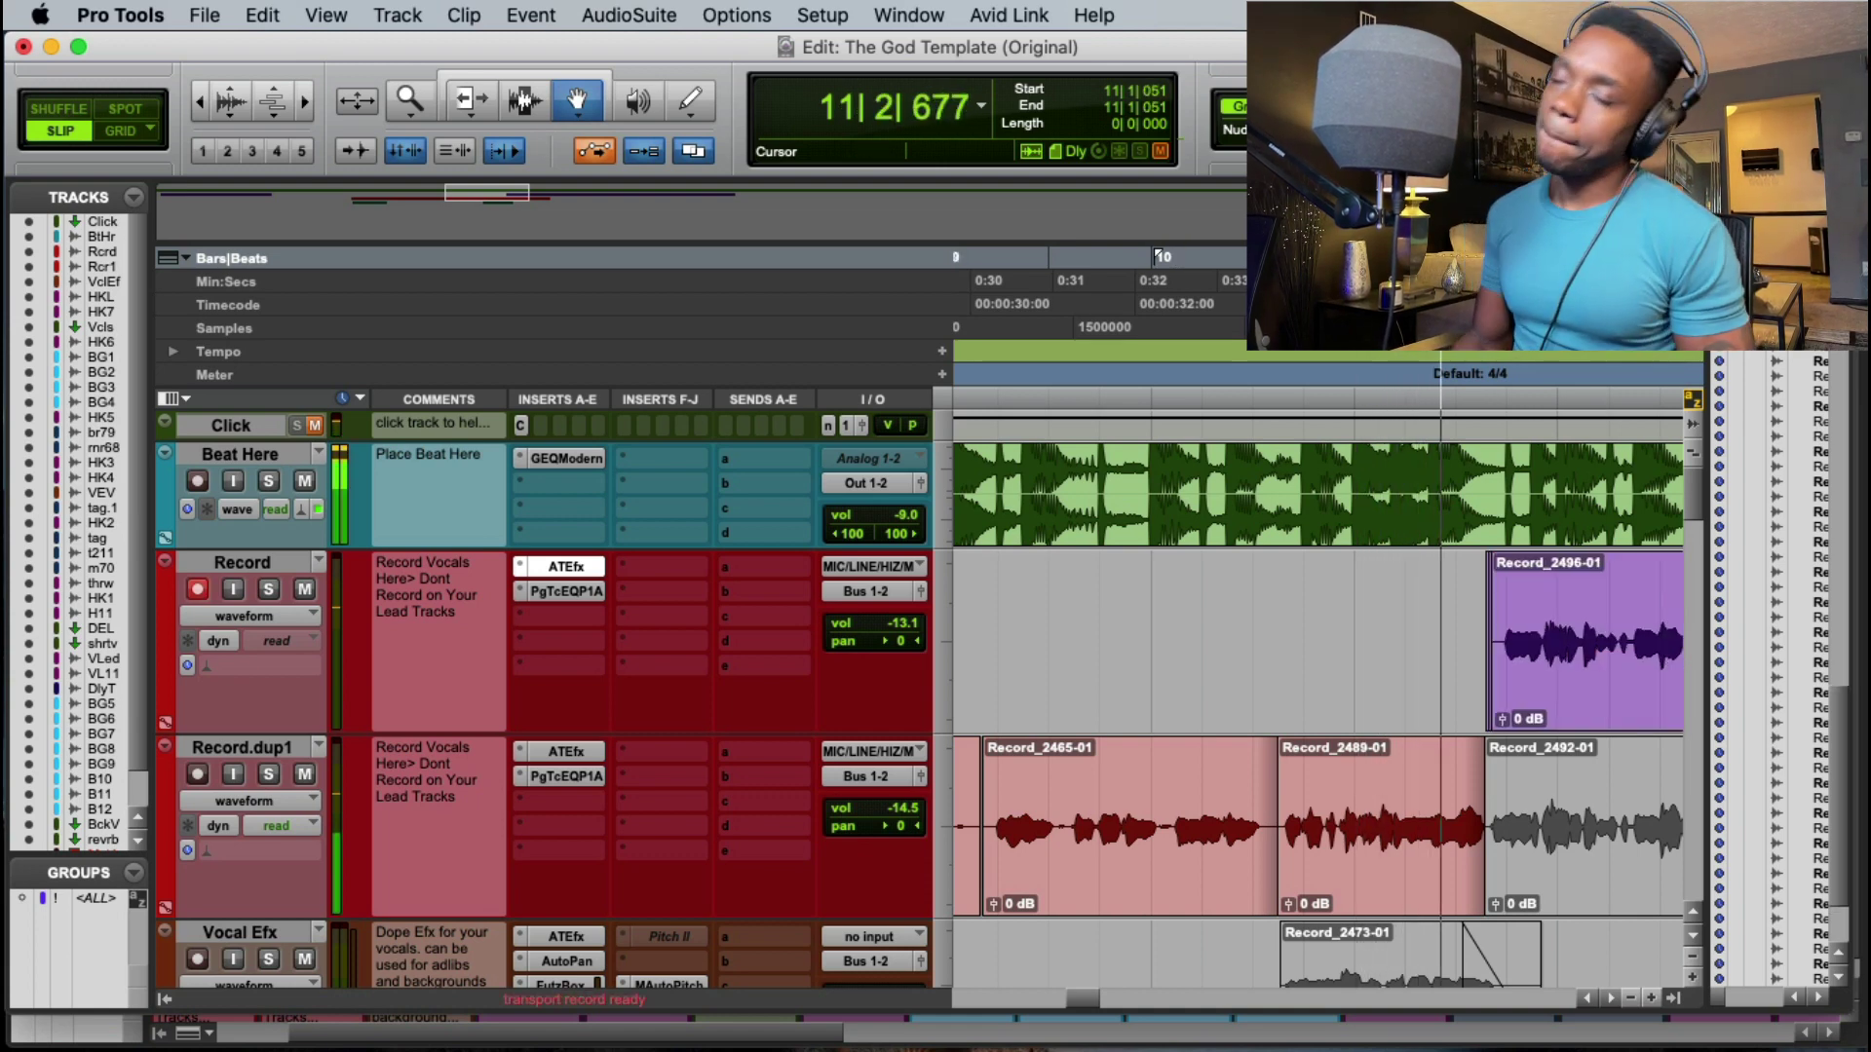
key(super+space)
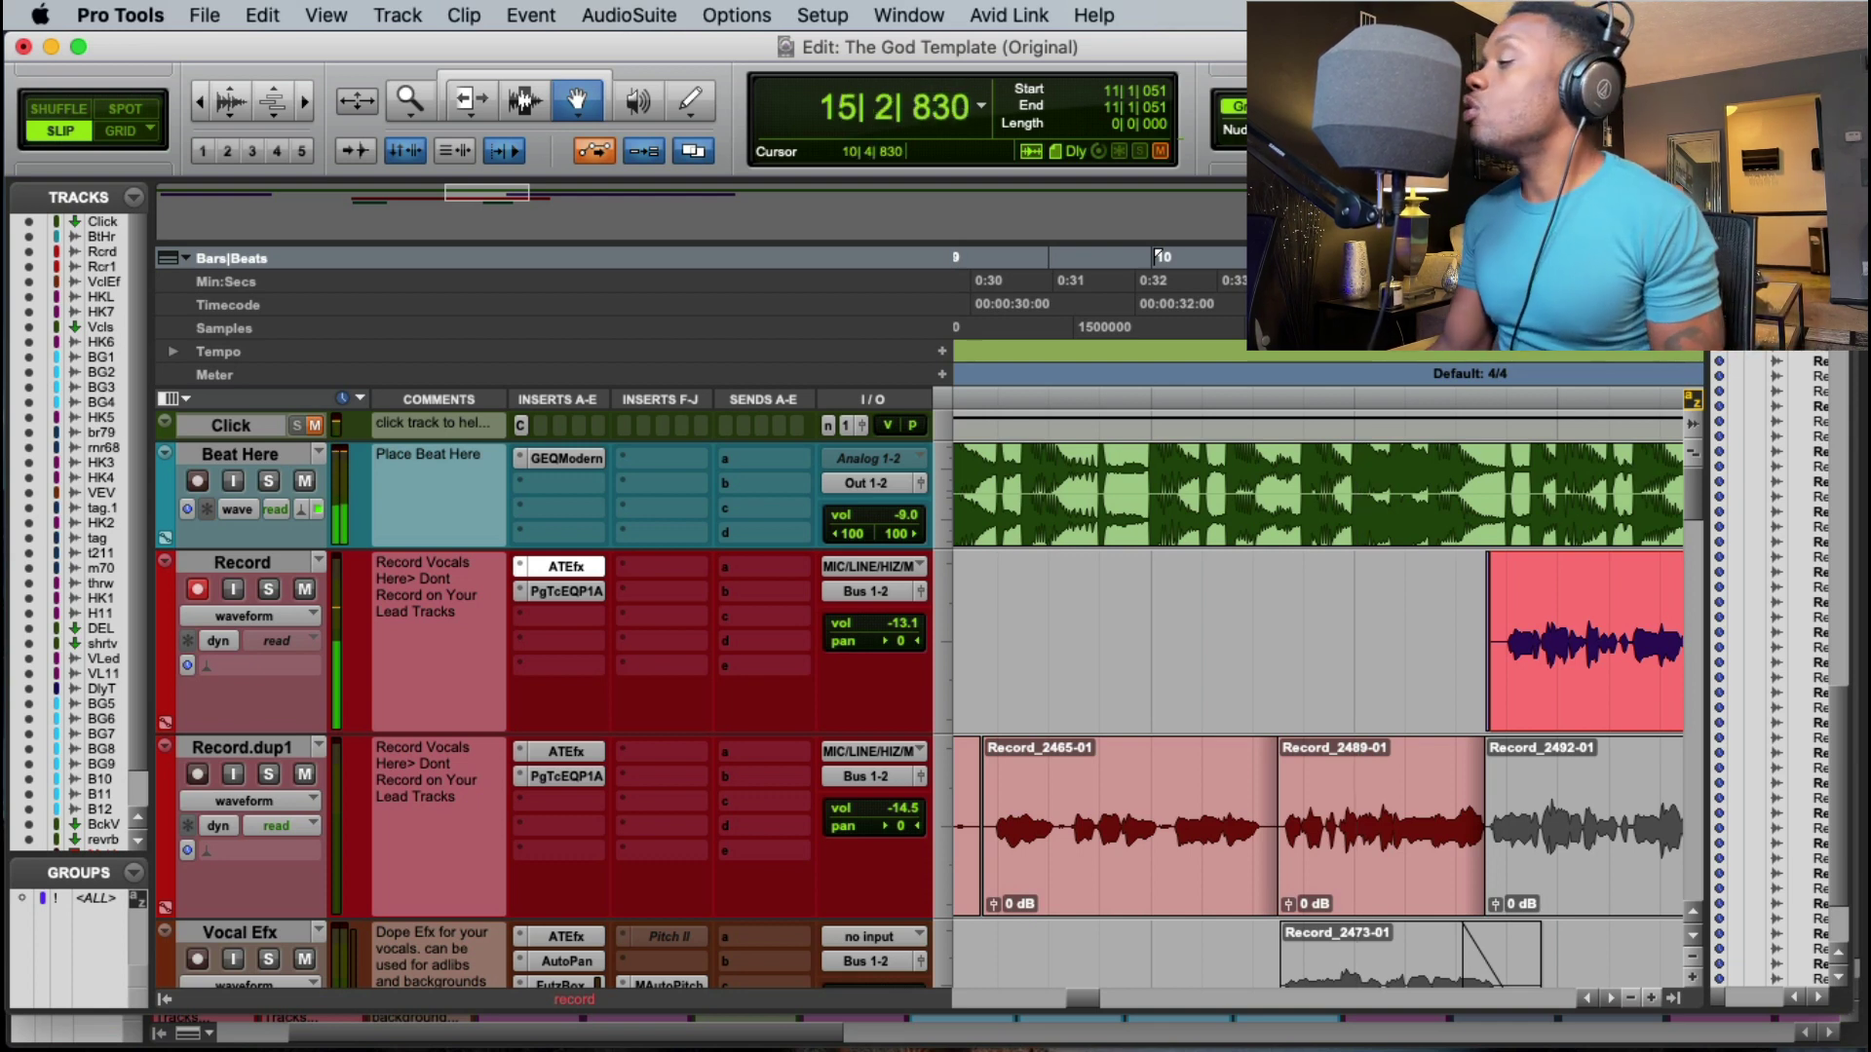
key(space)
Step: Record the last phrase again on the Record track in two takes, playing in from 10|4|830 and 10|4|856
key(super+space)
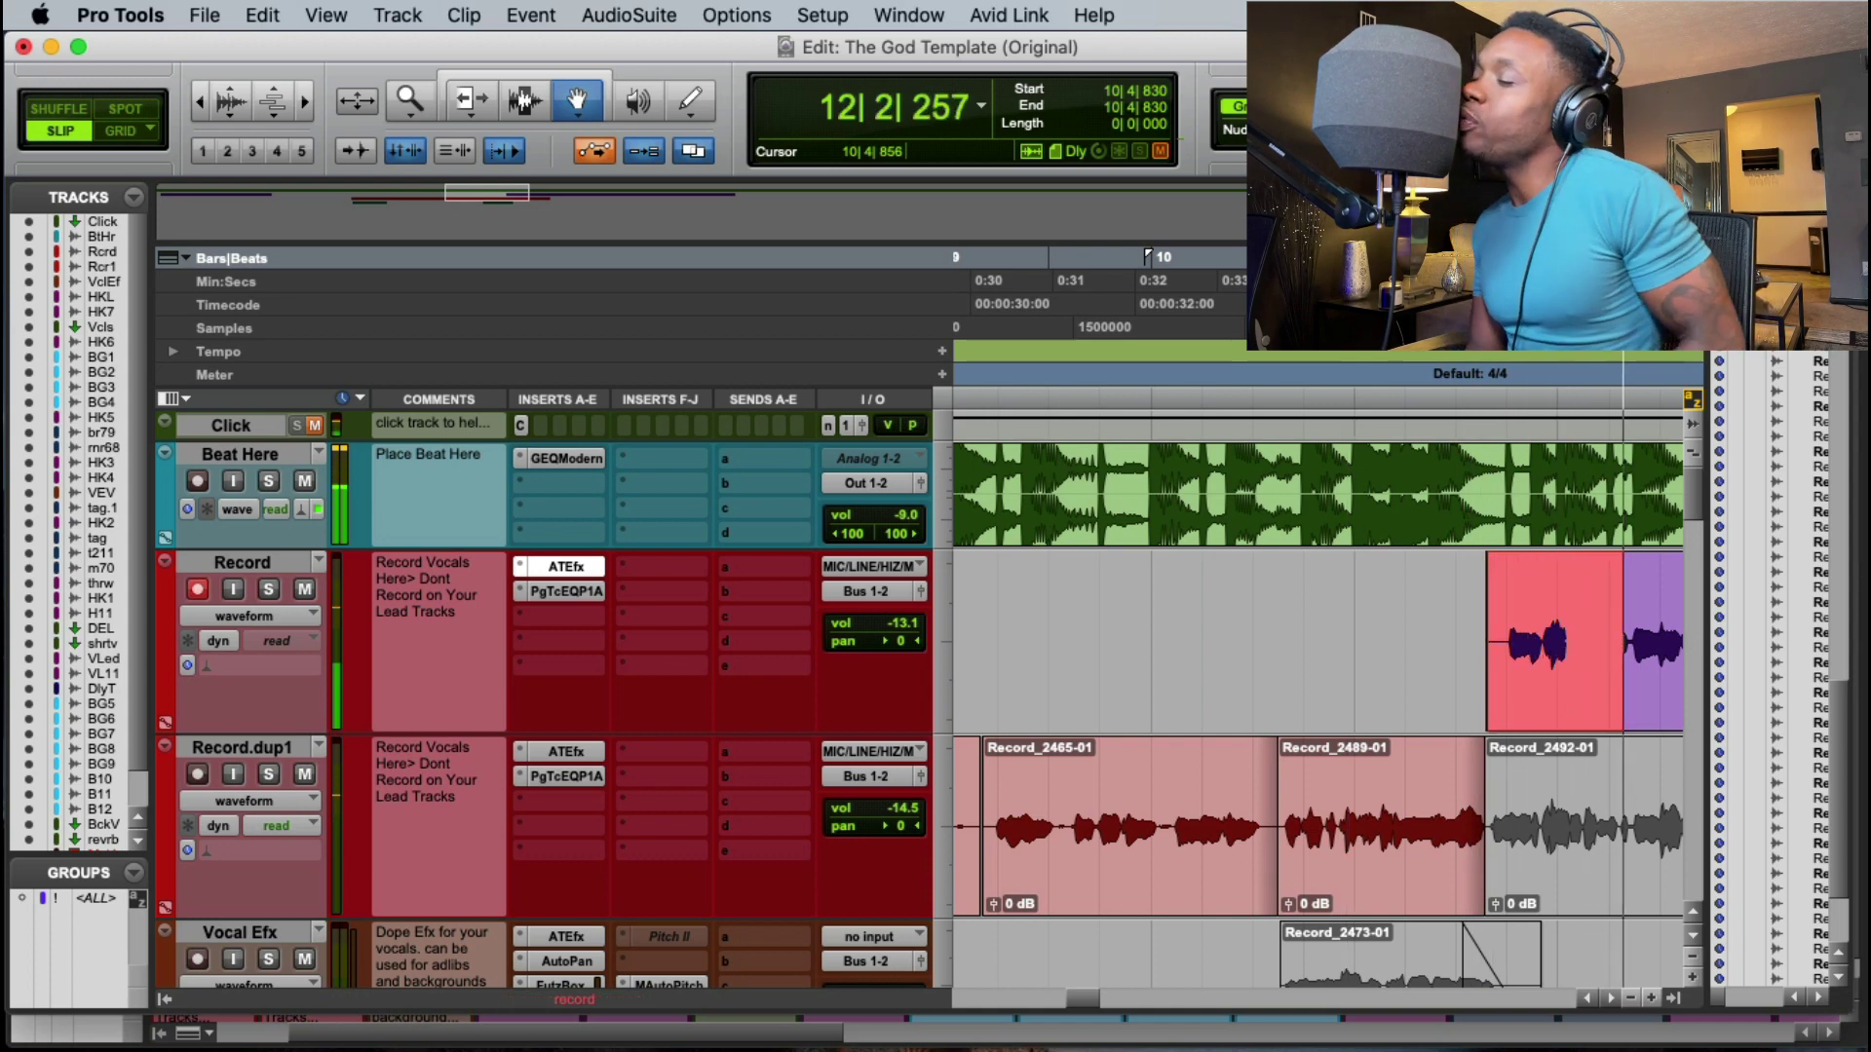
key(space)
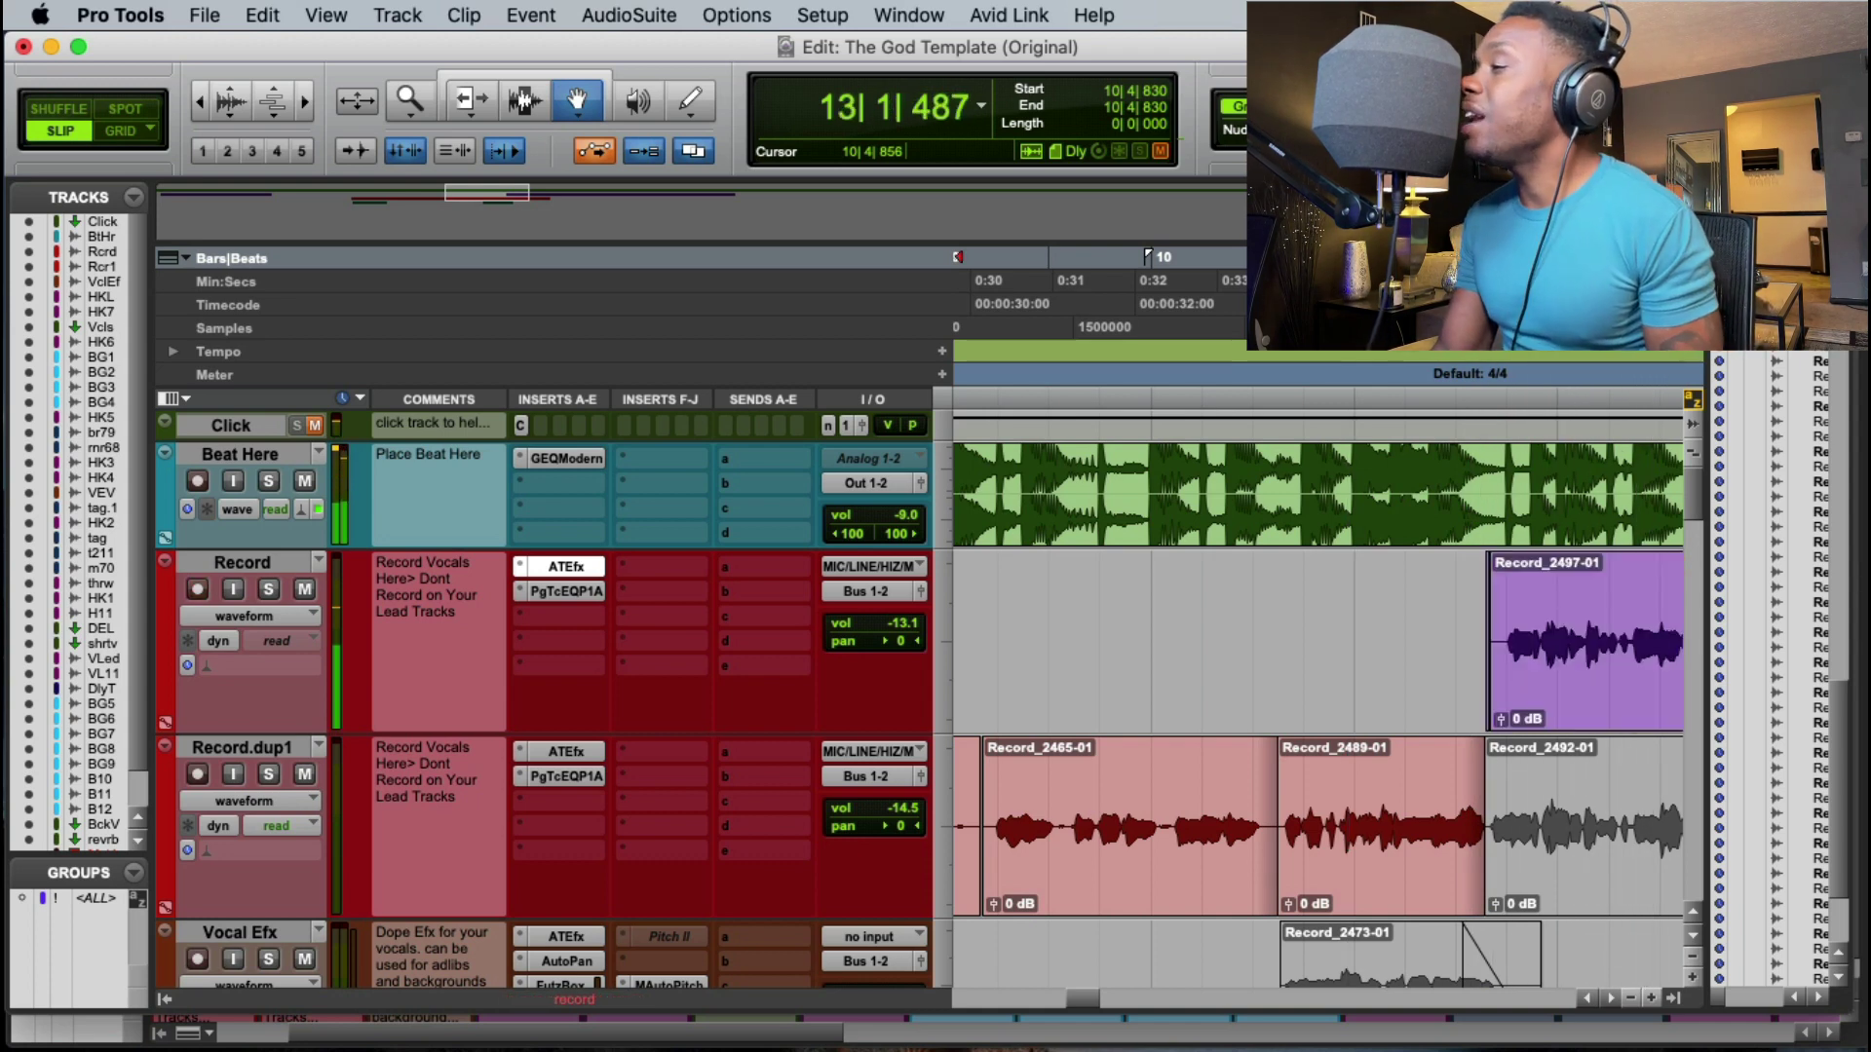
key(super+space)
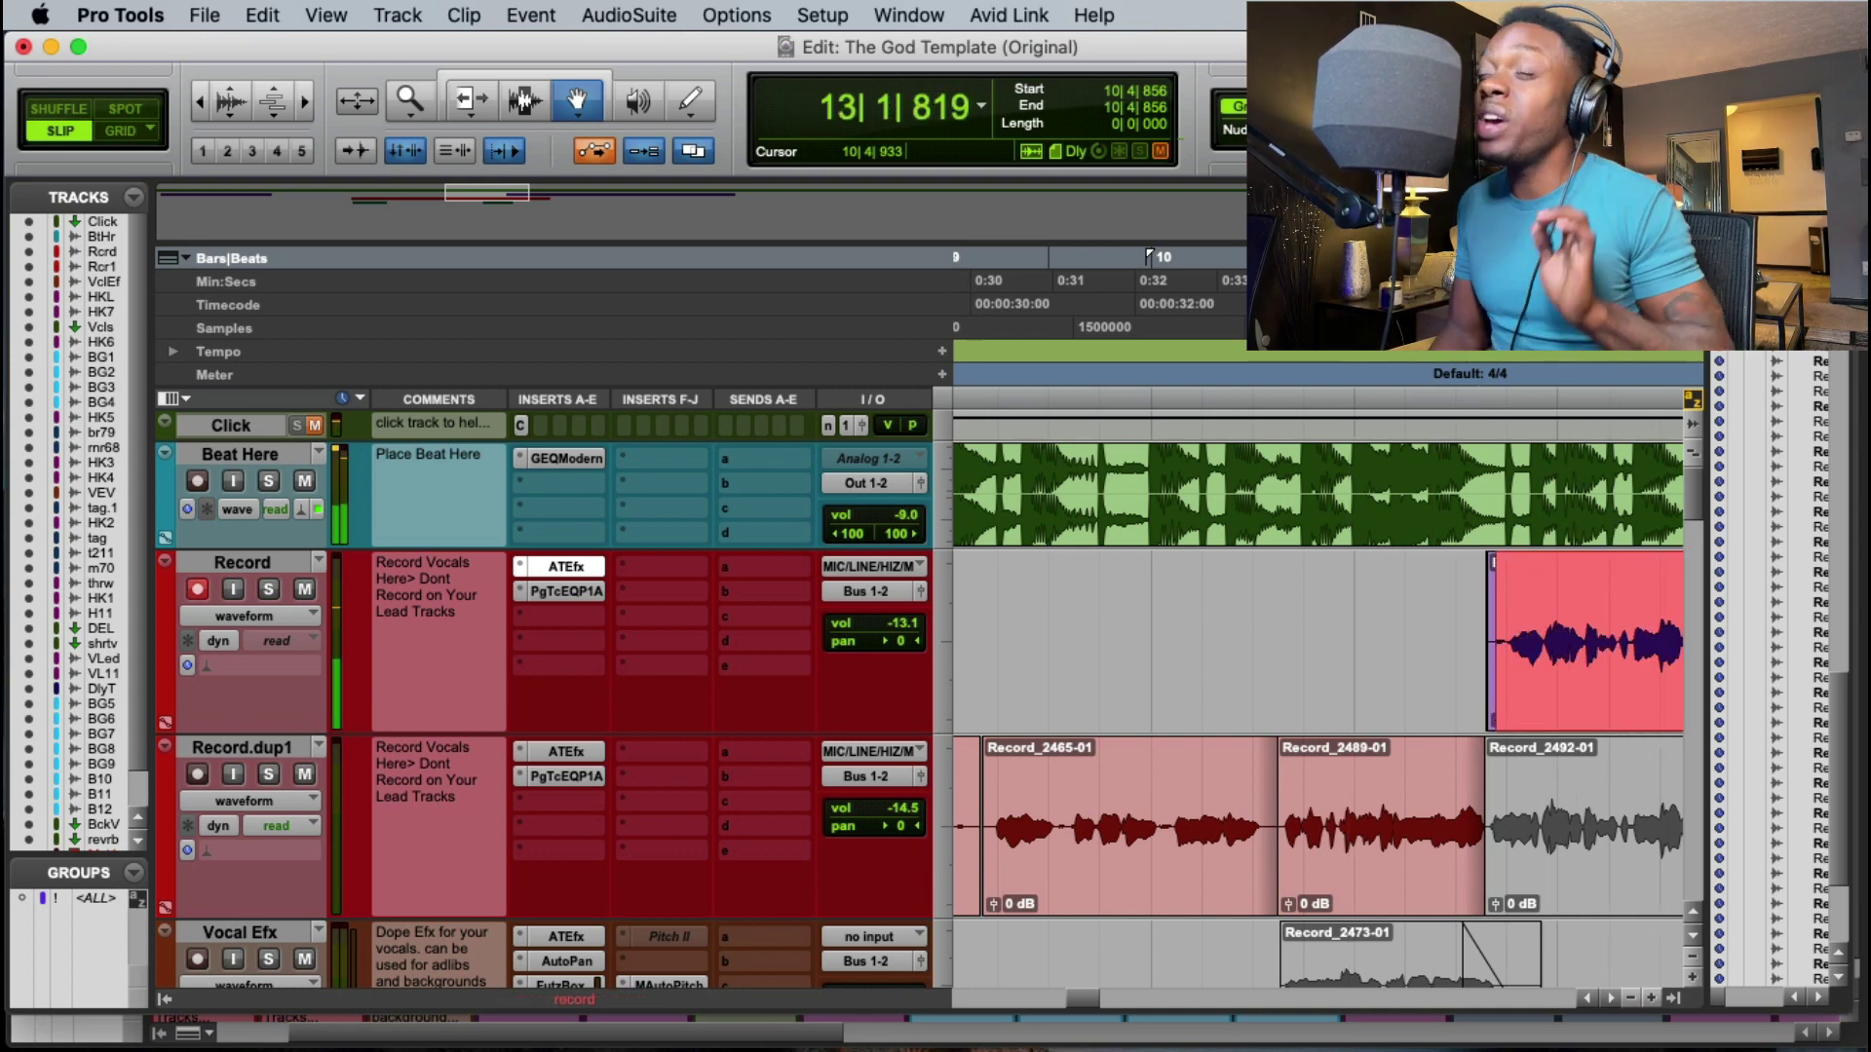
key(space)
Step: Try placing take Record_2499-01 at 11|3|744 on Record.dup1 over muted Record_2492-01, then undo the move
drag(1570, 717, 1573, 820)
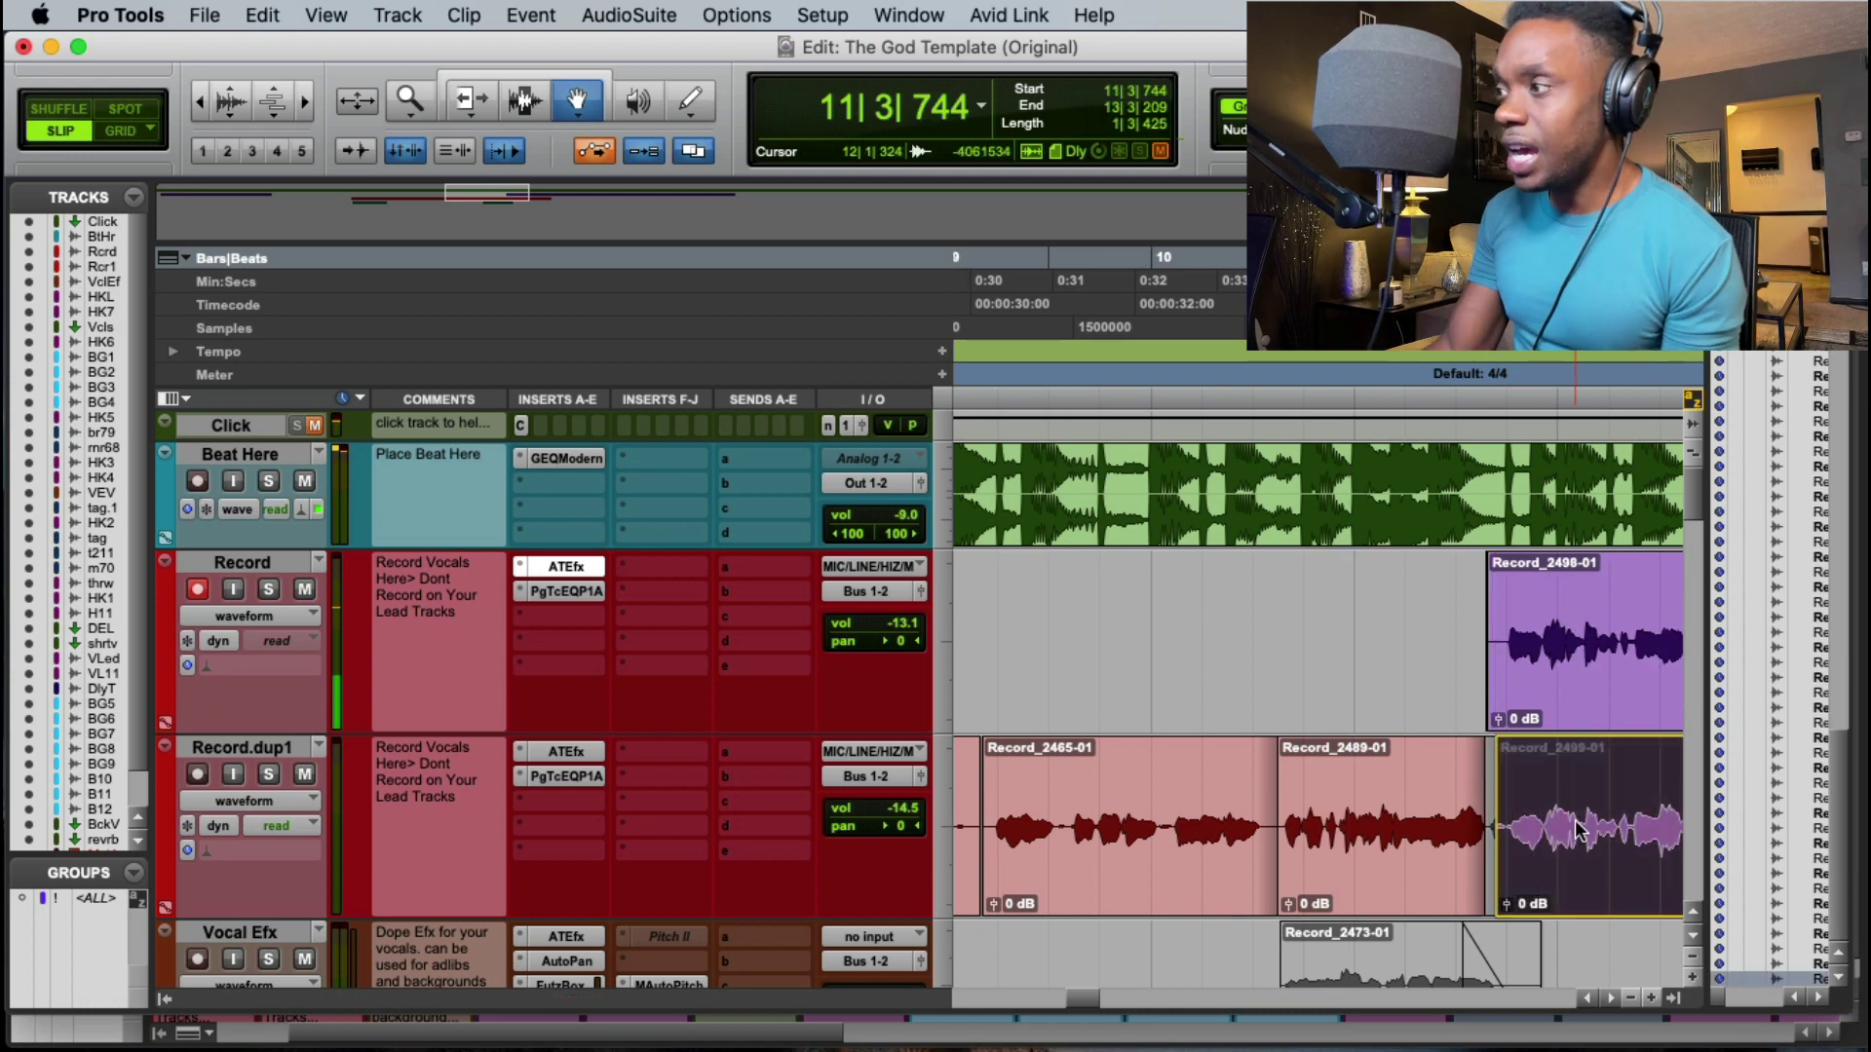
key(space)
key(super+z)
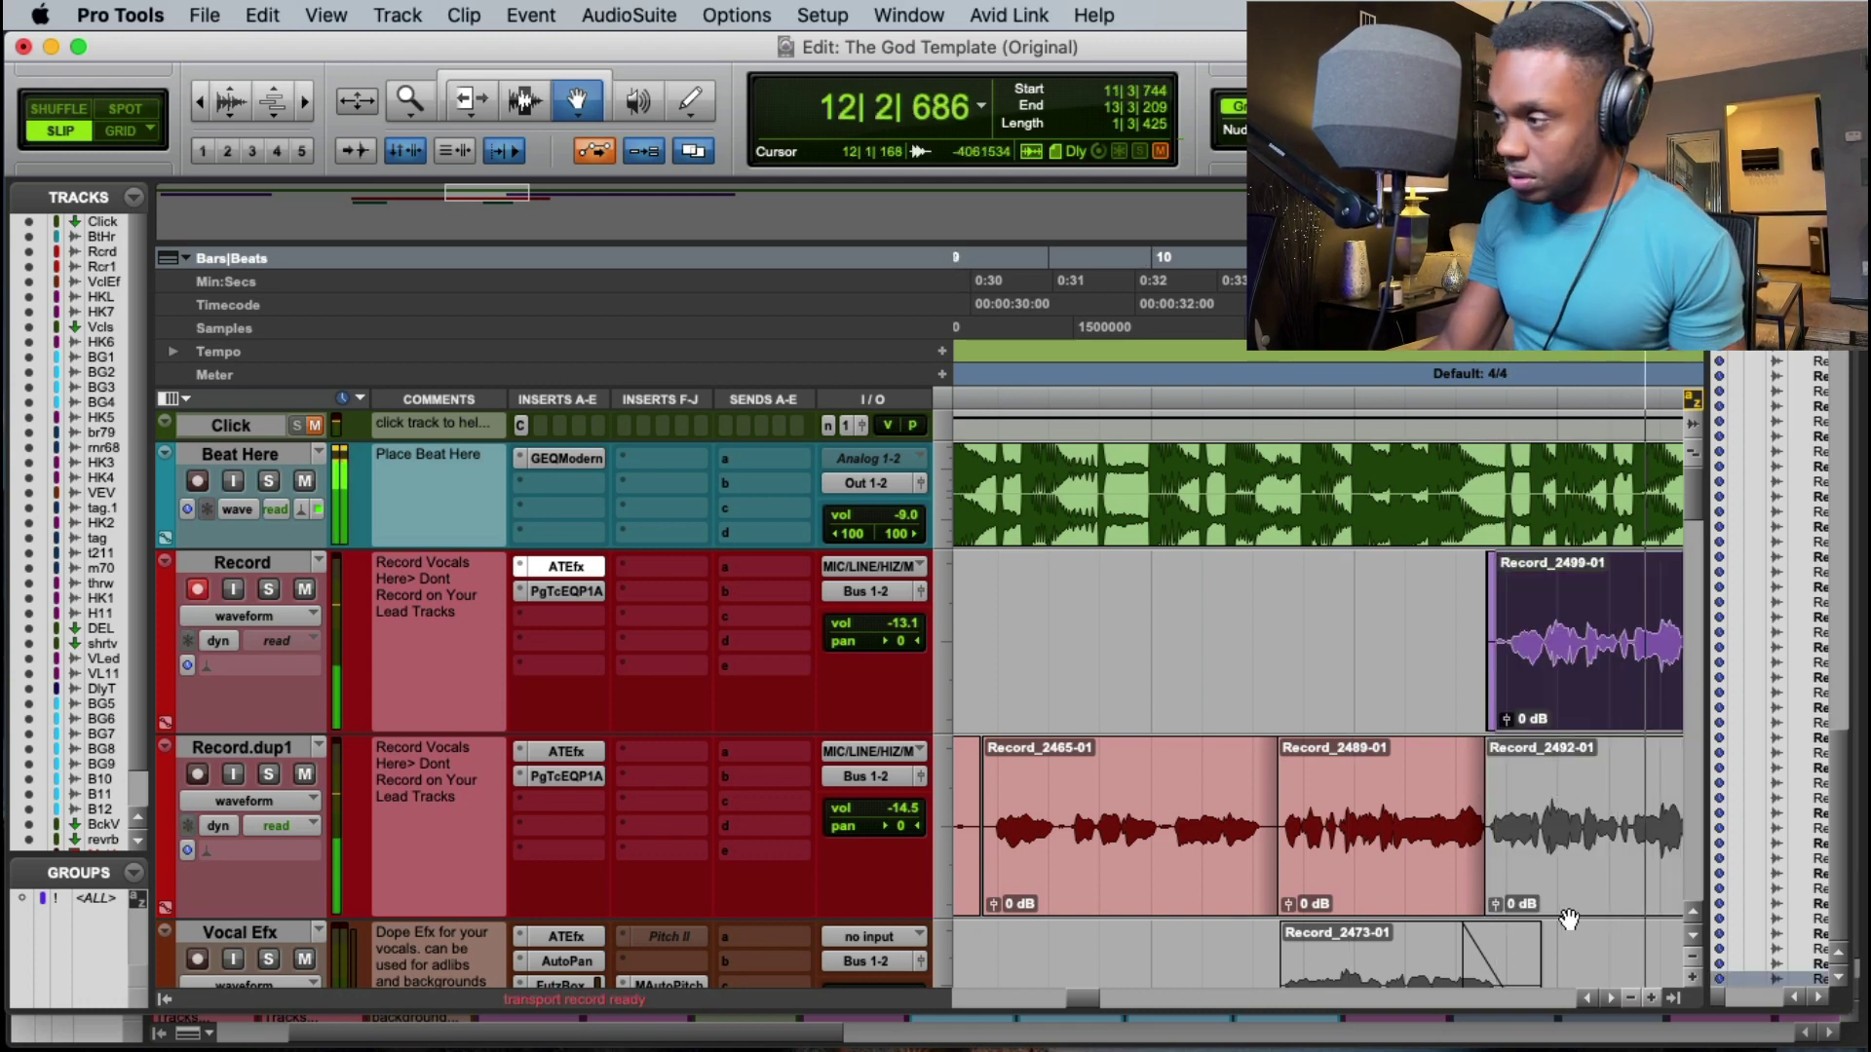
Step: Redo placing take Record_2499-01 on Record.dup1 and delete the leftover takes Record_2497-01 and Record_2493-03 from the Record track
key(shift+super+z)
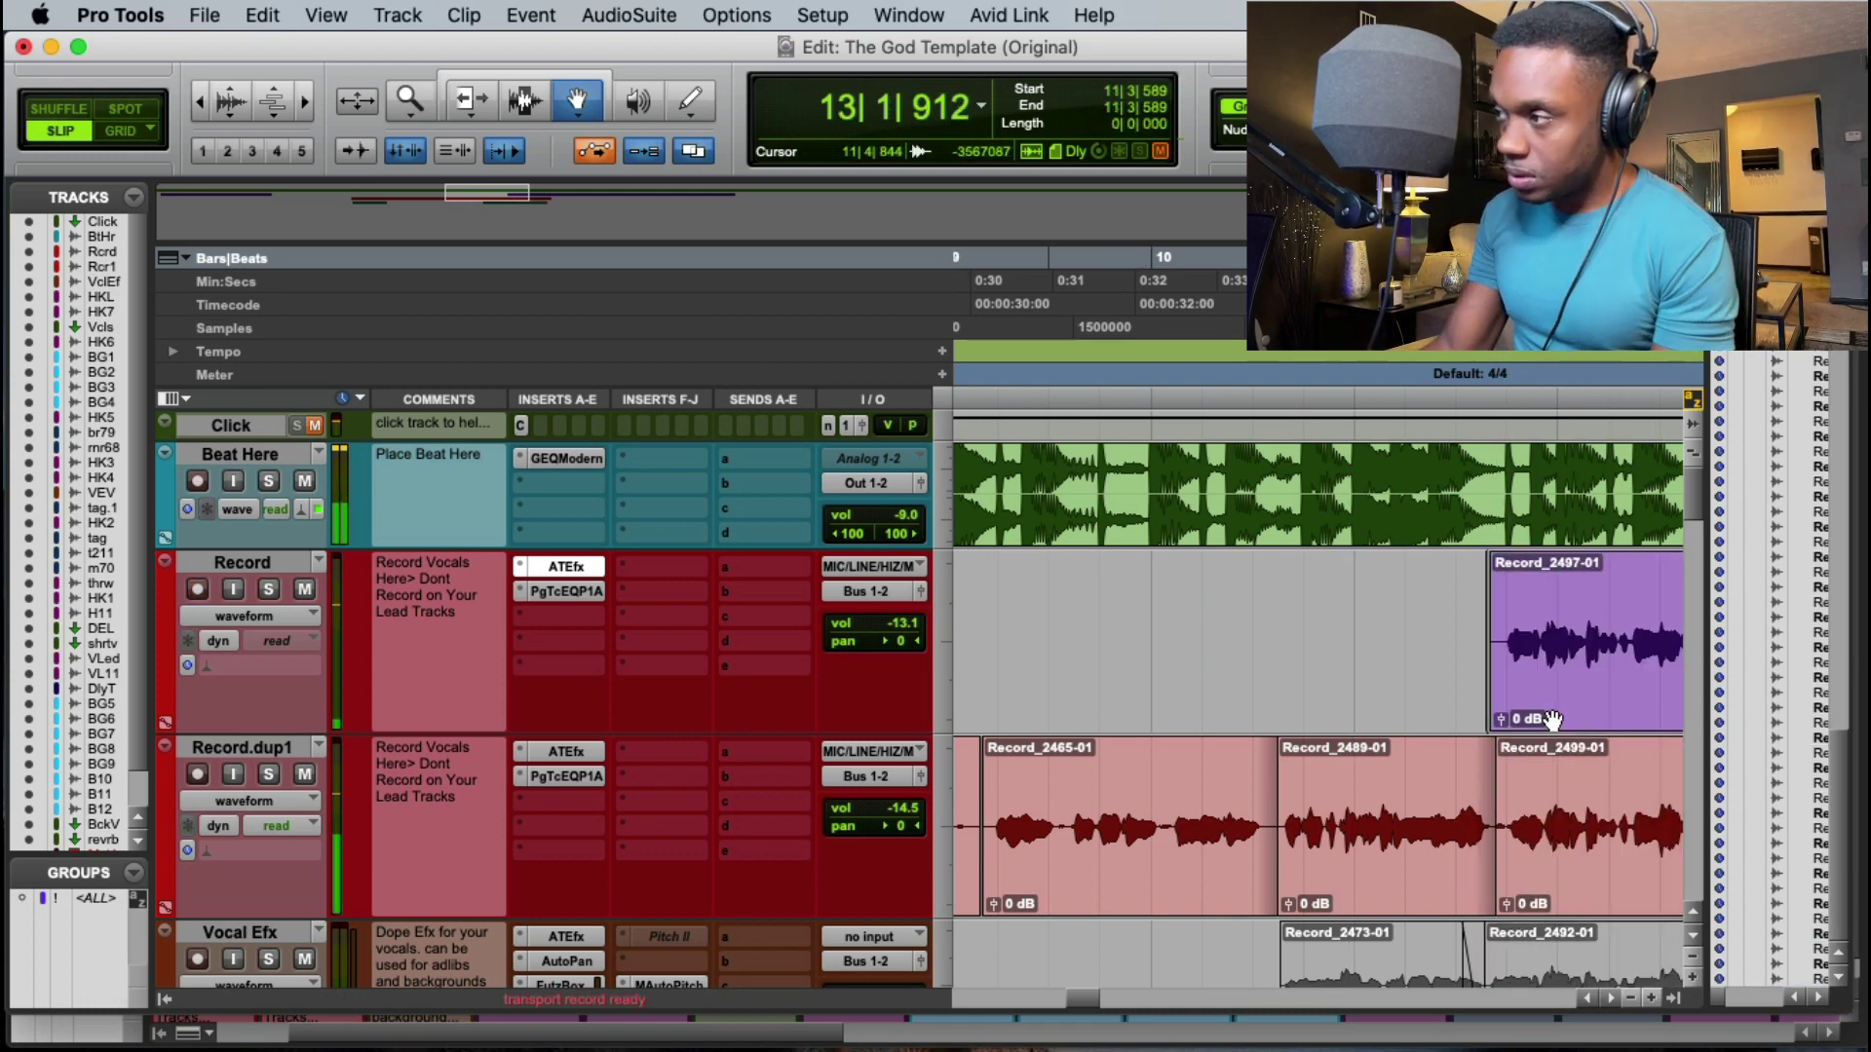
key(space)
click(1544, 625)
key(Delete)
click(1544, 625)
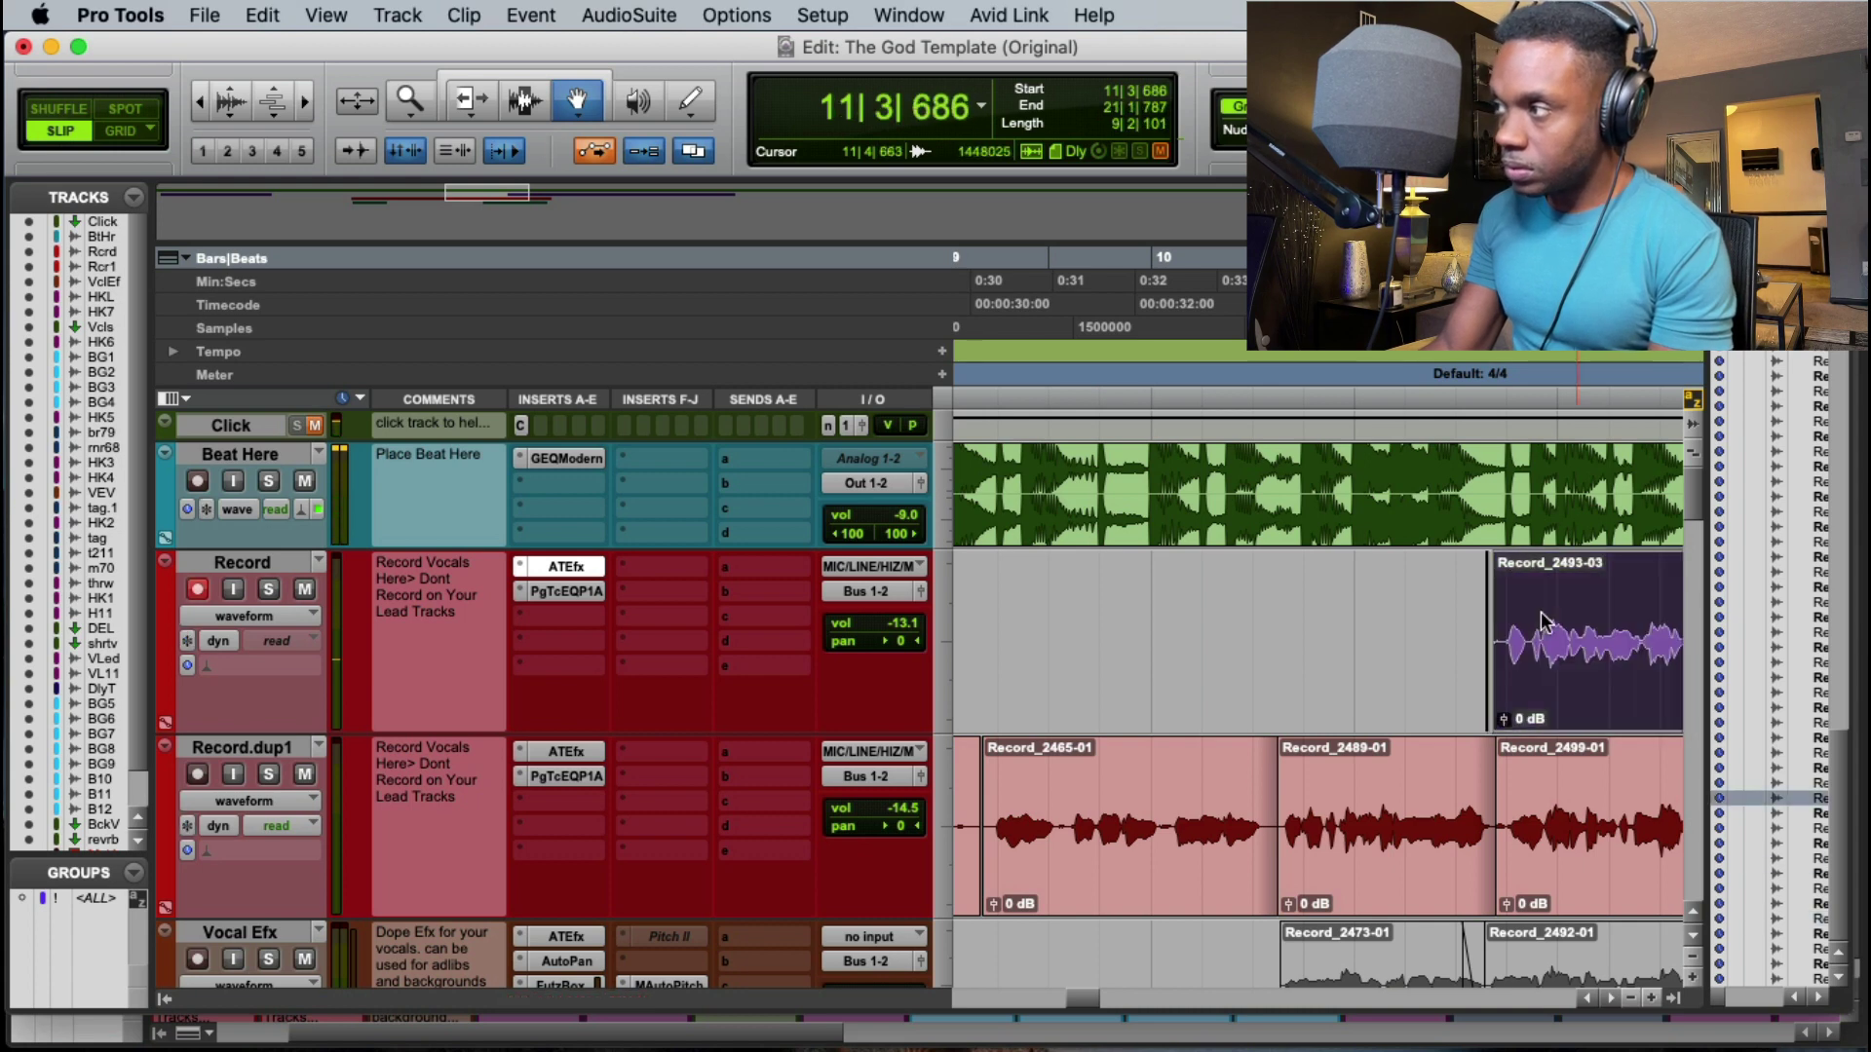
key(Delete)
Step: Play back the join from 11|1|697 and clear the remaining clip sliver from the Record track
click(1391, 363)
key(space)
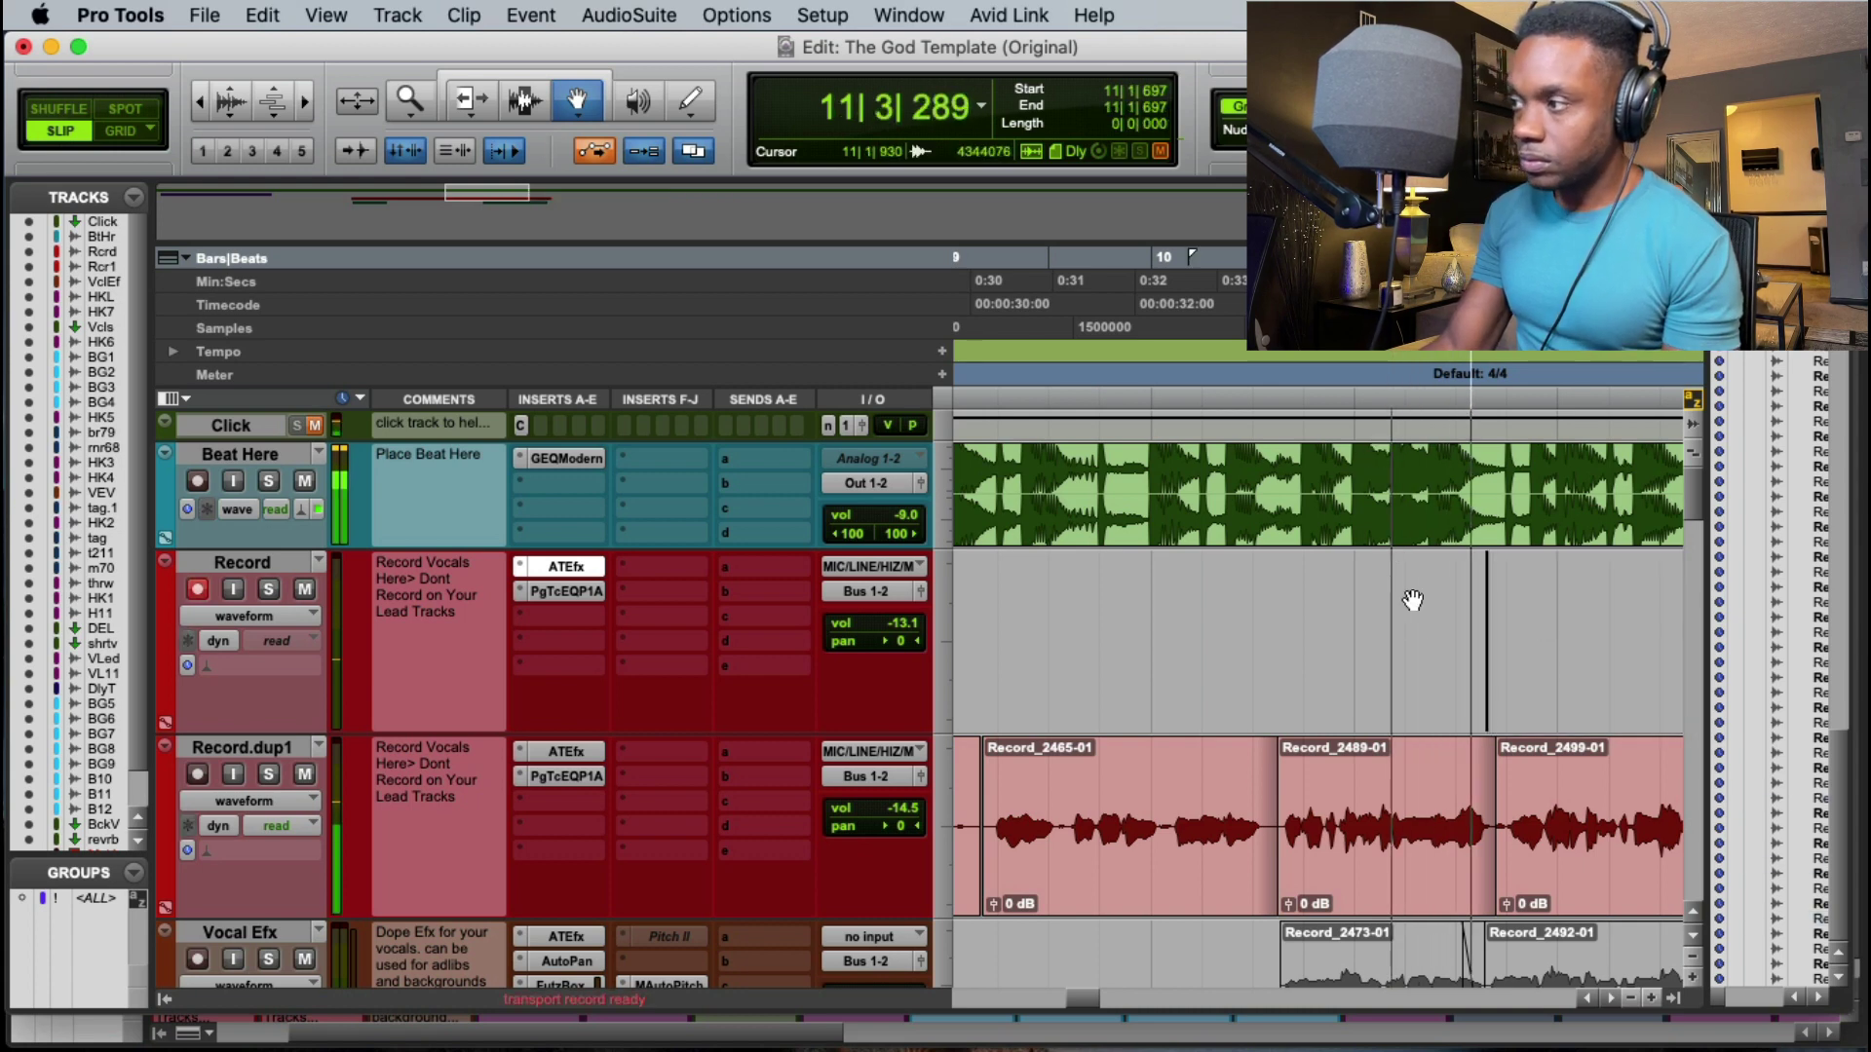
key(Escape)
key(Escape)
key(Escape)
key(Escape)
key(Escape)
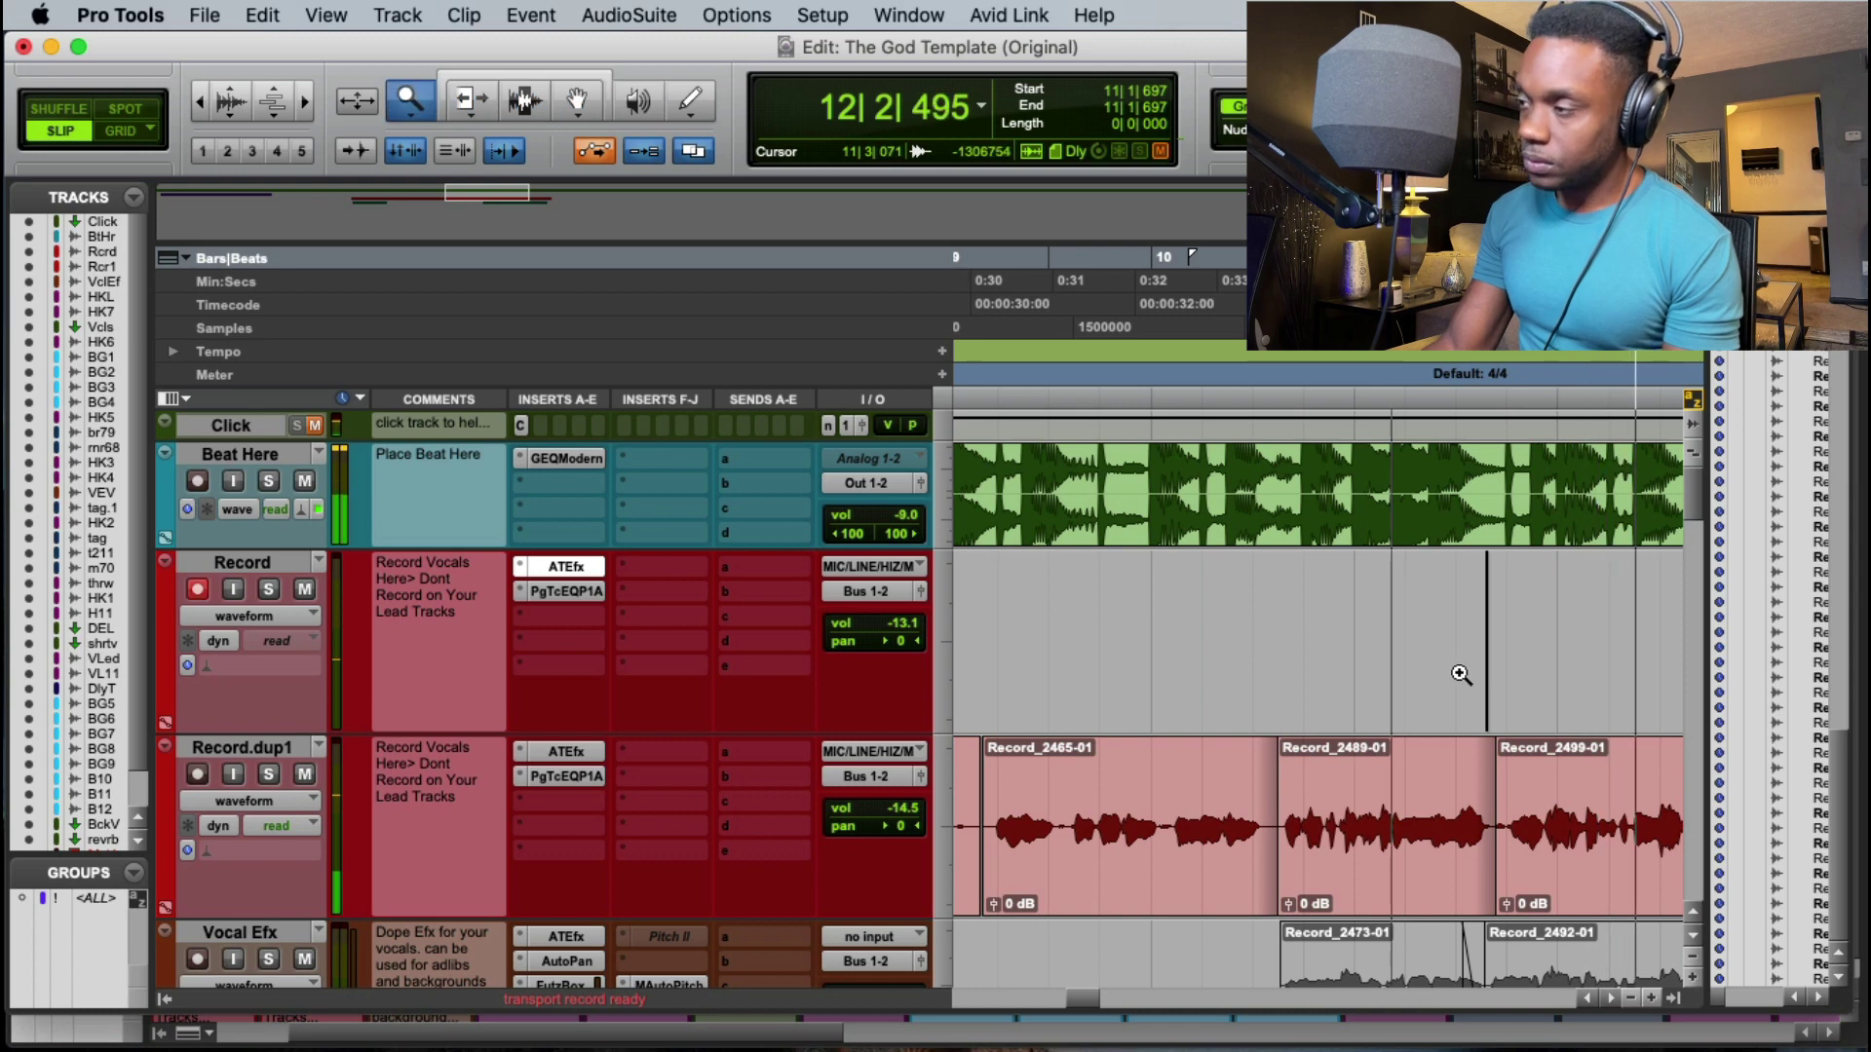
drag(1473, 683, 1688, 692)
Step: Mute take Record_2499-01 on Record.dup1
click(1619, 766)
key(Escape)
click(1614, 796)
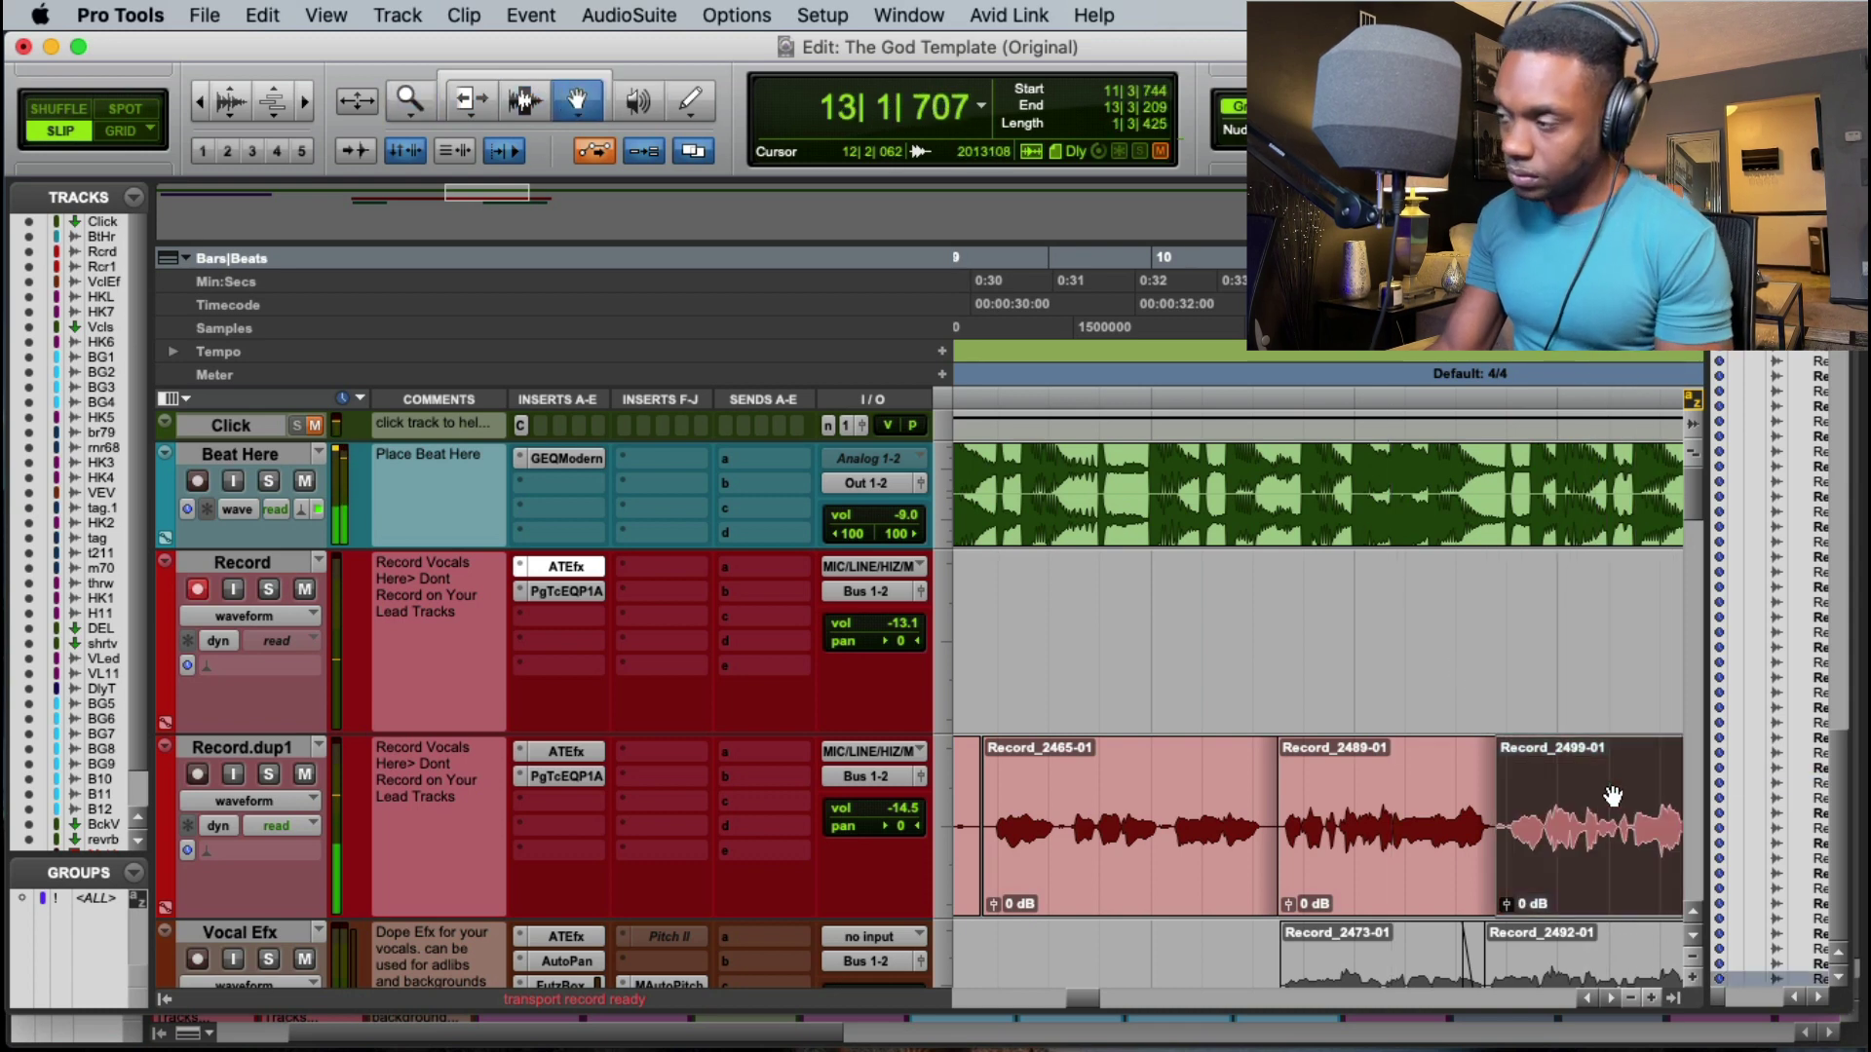
key(super+m)
Step: Play the beat from 13|3|846 and again from 5|2|041 to rehearse the phrase
click(1418, 554)
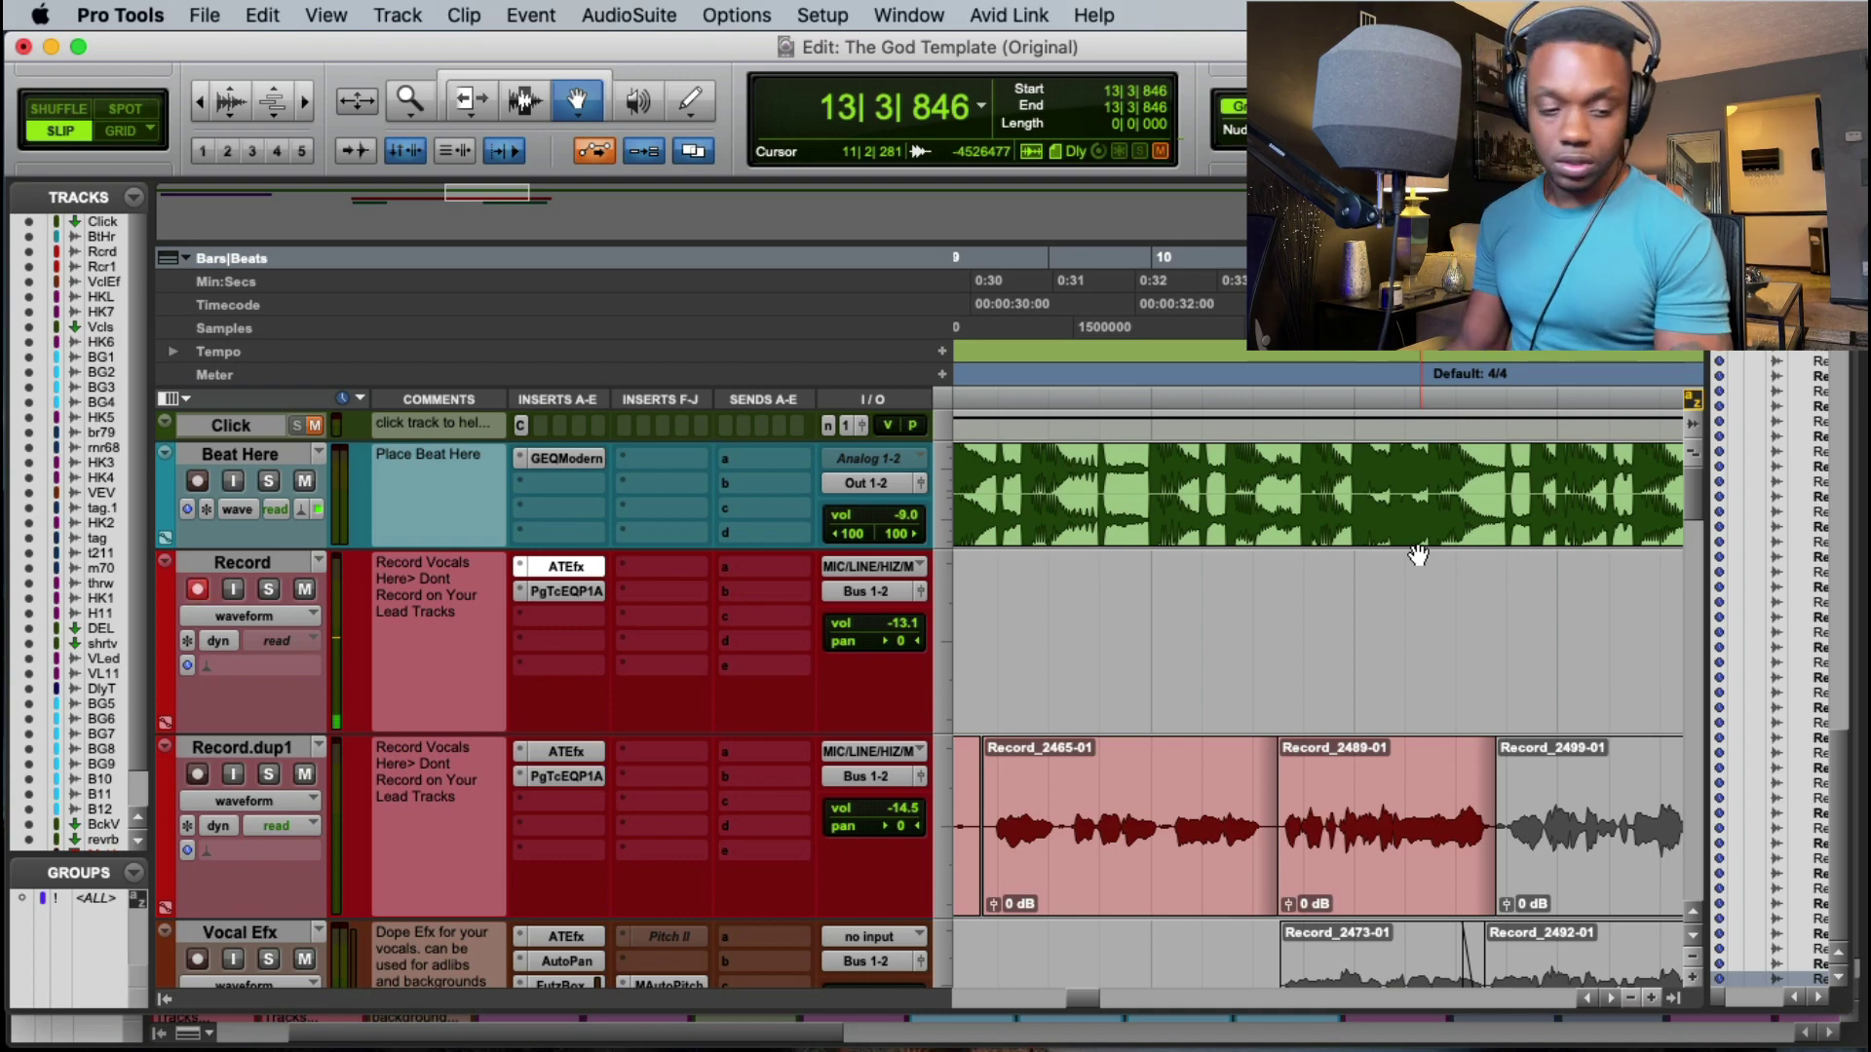
key(space)
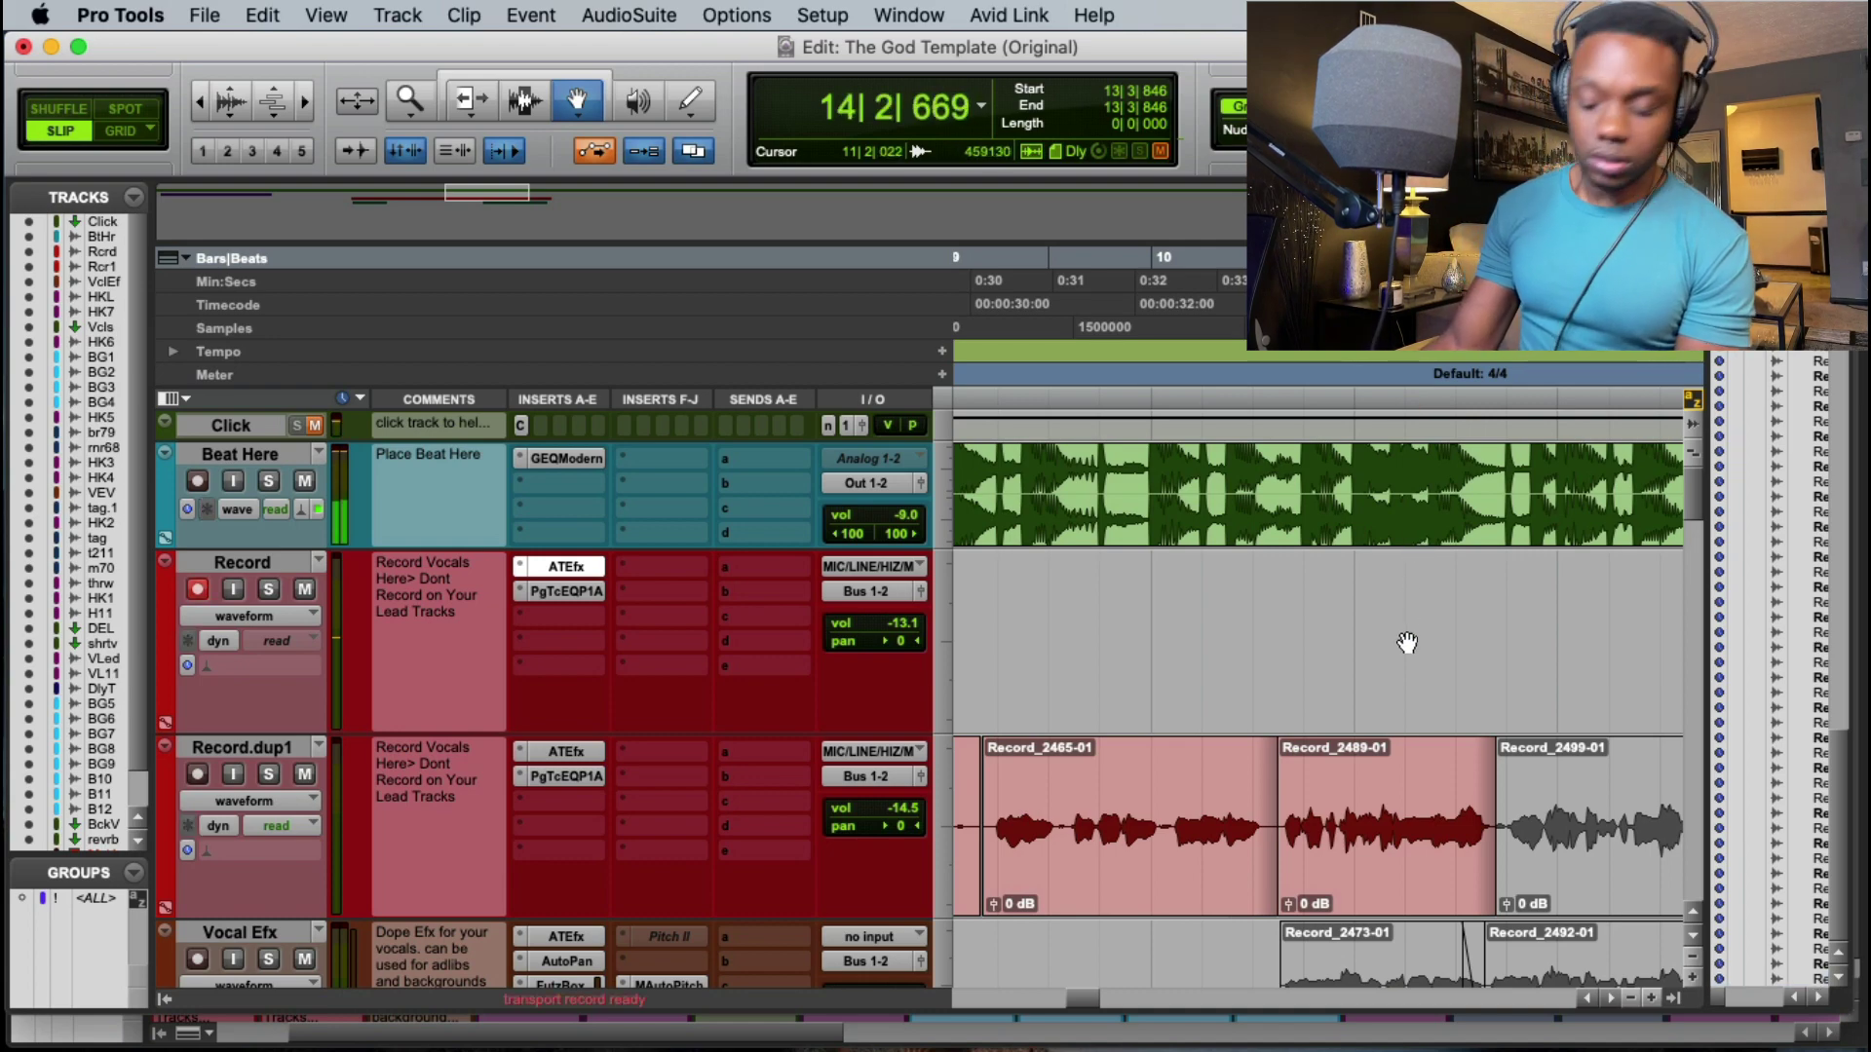
key(r)
key(r)
click(1035, 304)
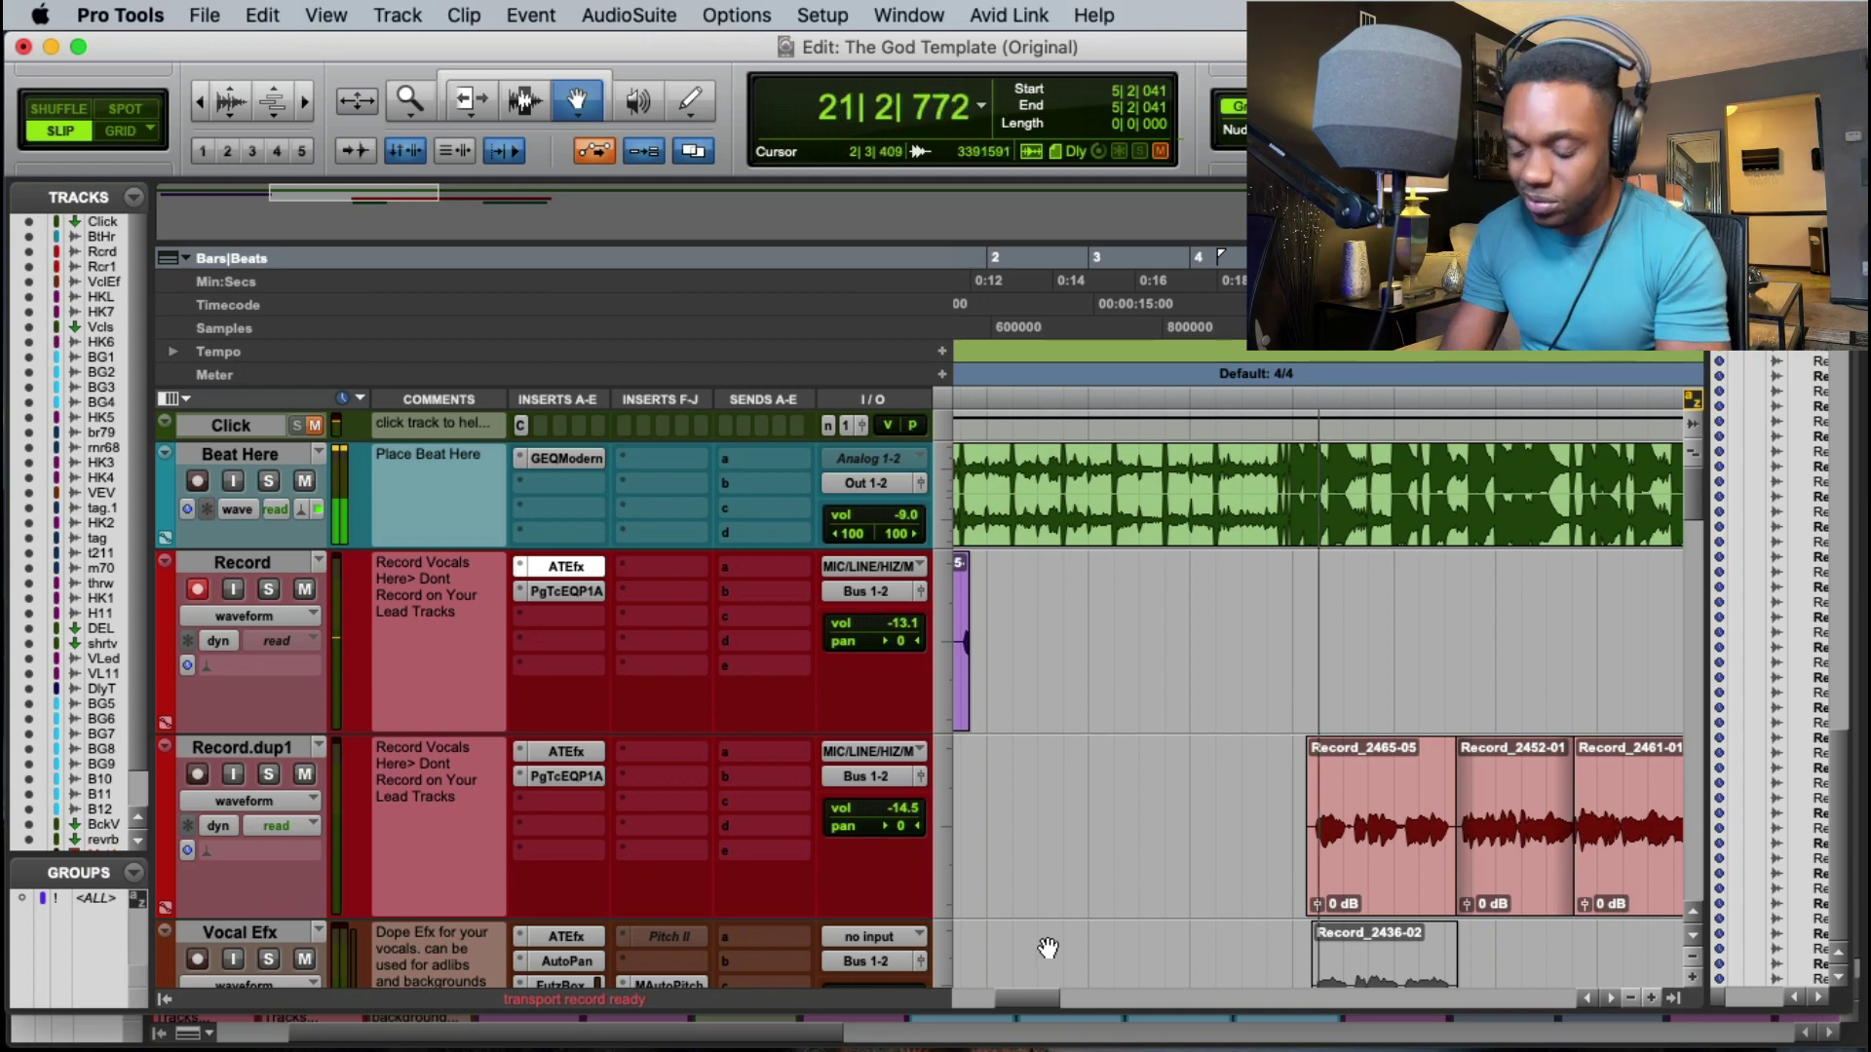
key(r)
key(r)
key(t)
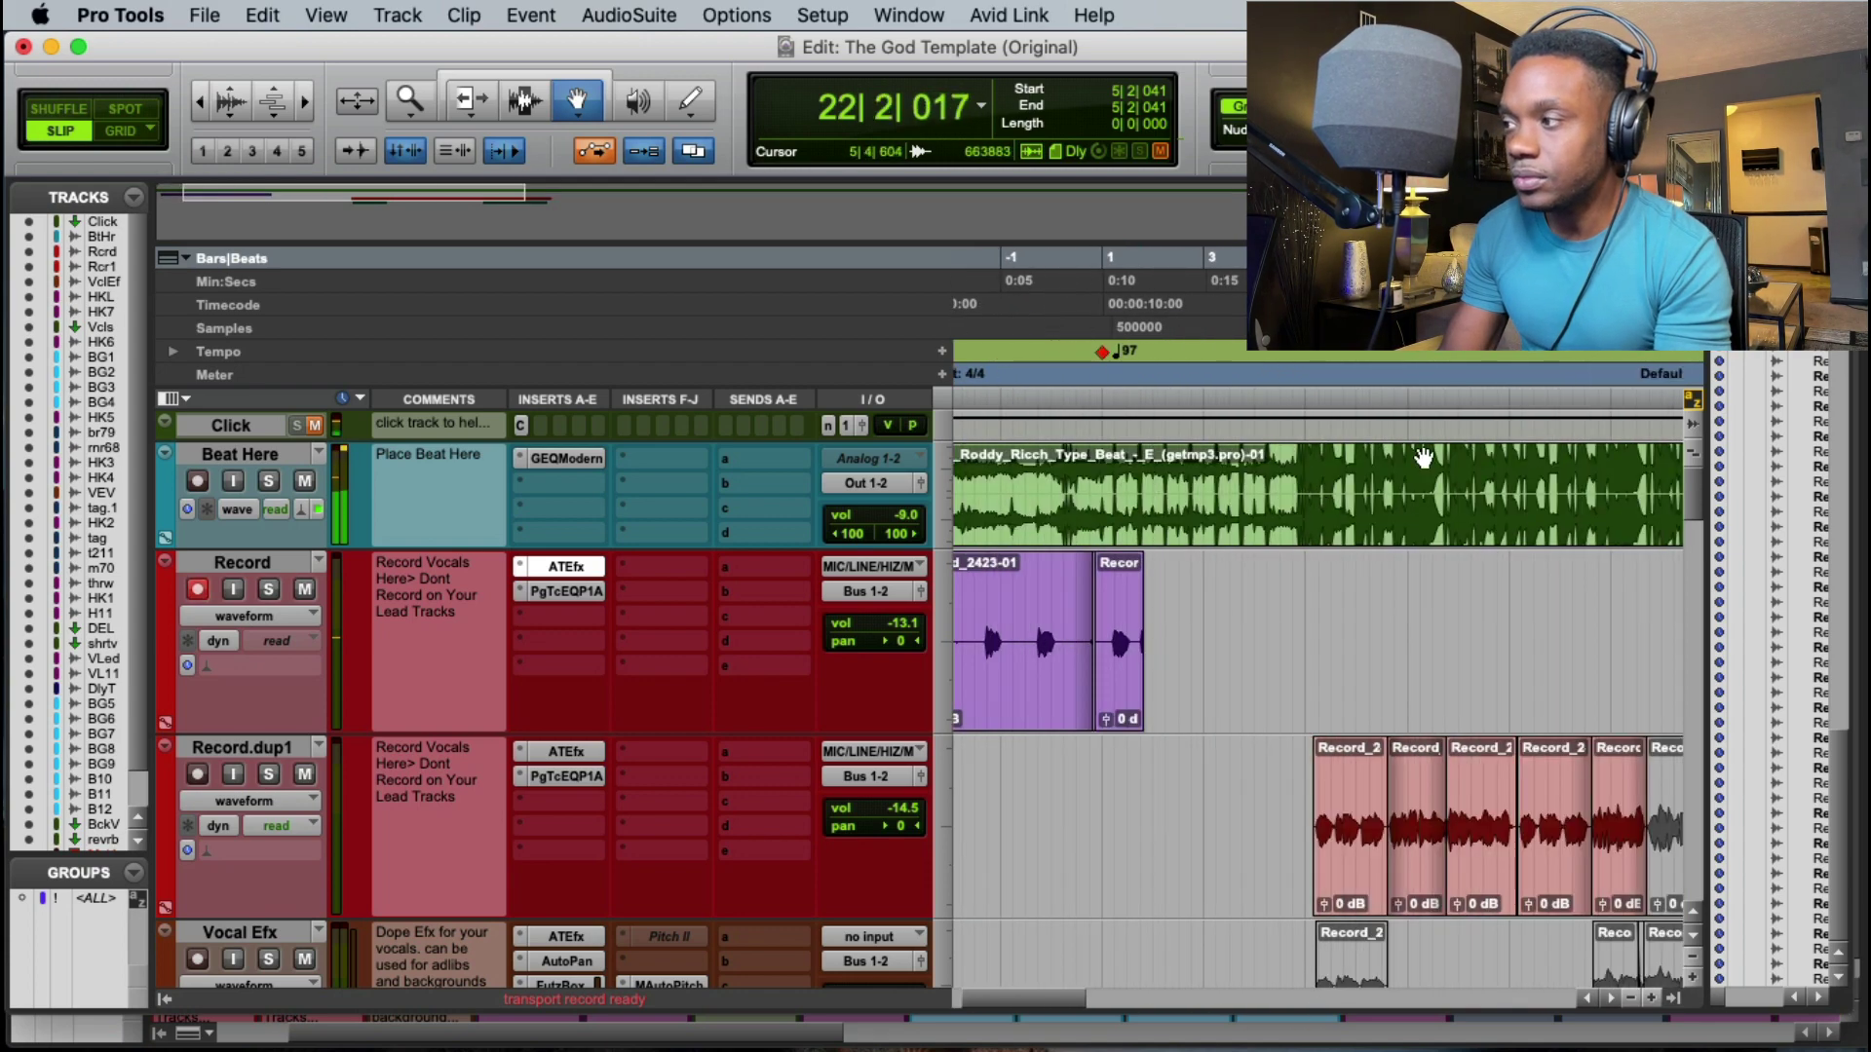
Step: Record the last phrase on the Record track in two takes, playing in from 9|3|896 and 11|1|568
click(1557, 369)
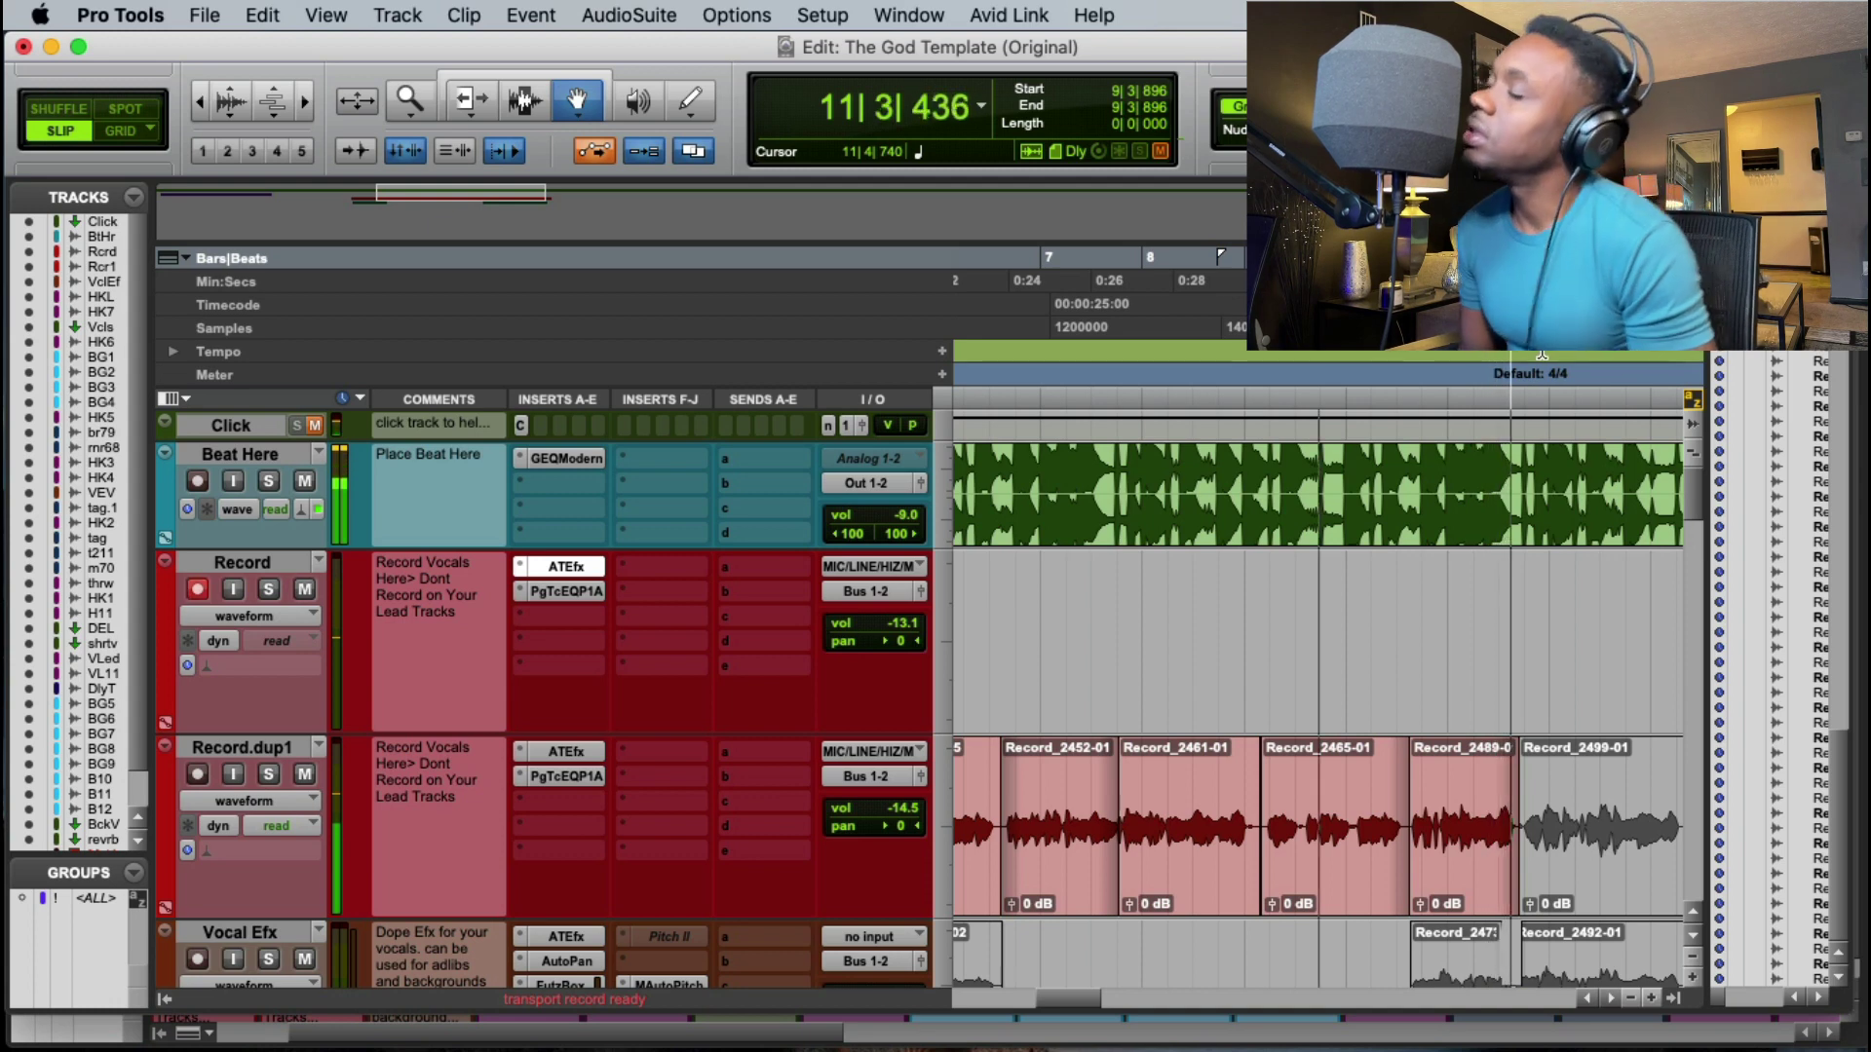
key(super+space)
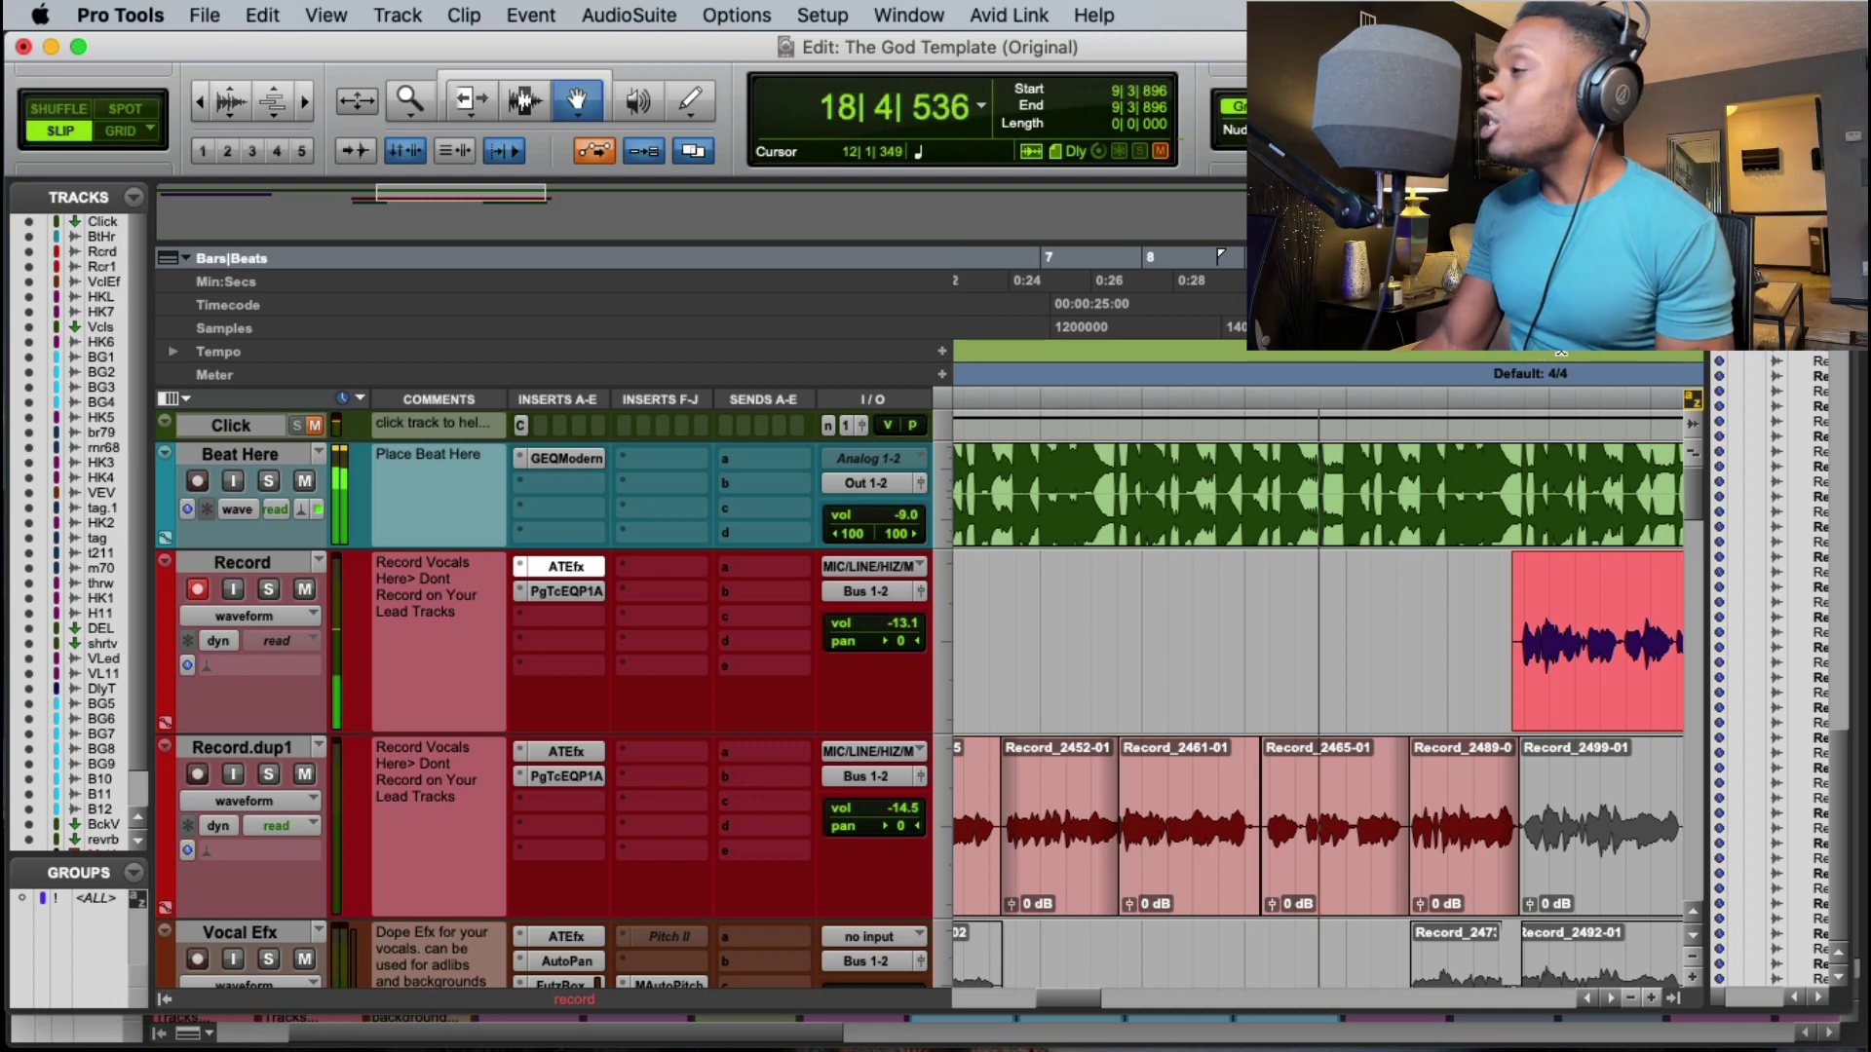
key(space)
click(1462, 634)
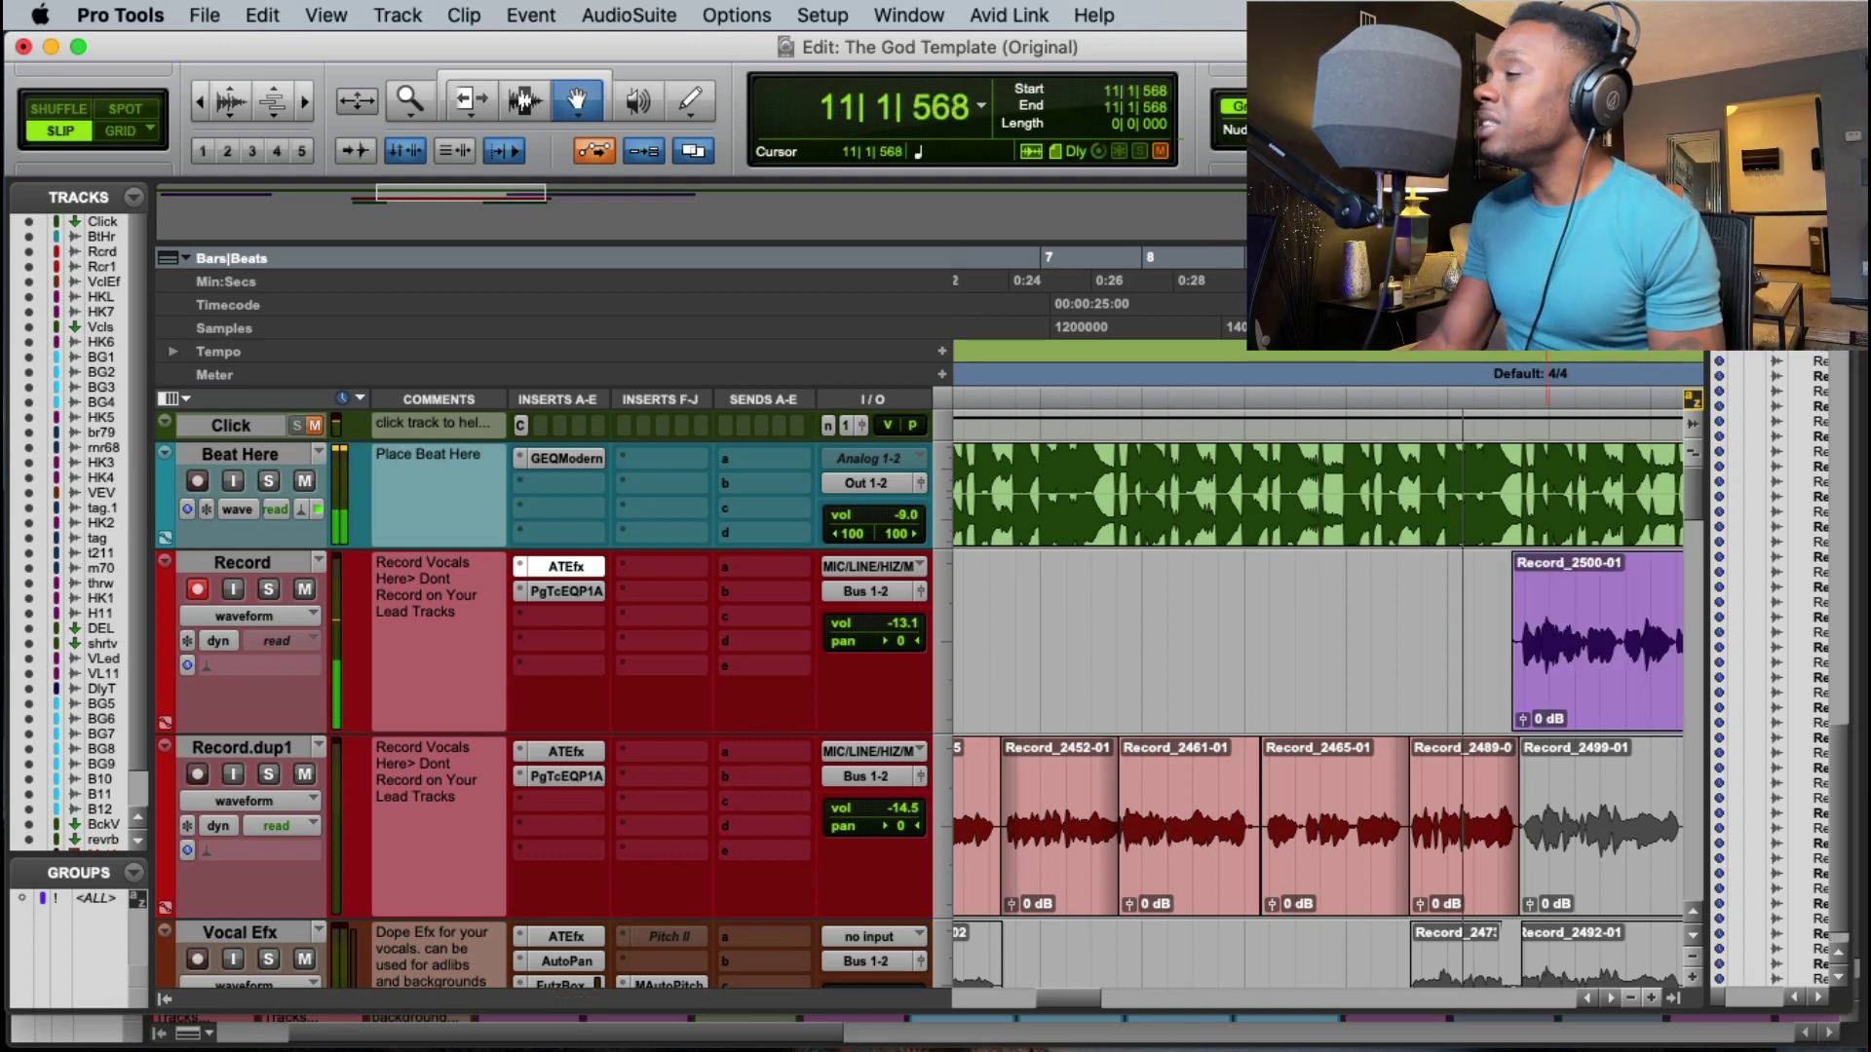
key(space)
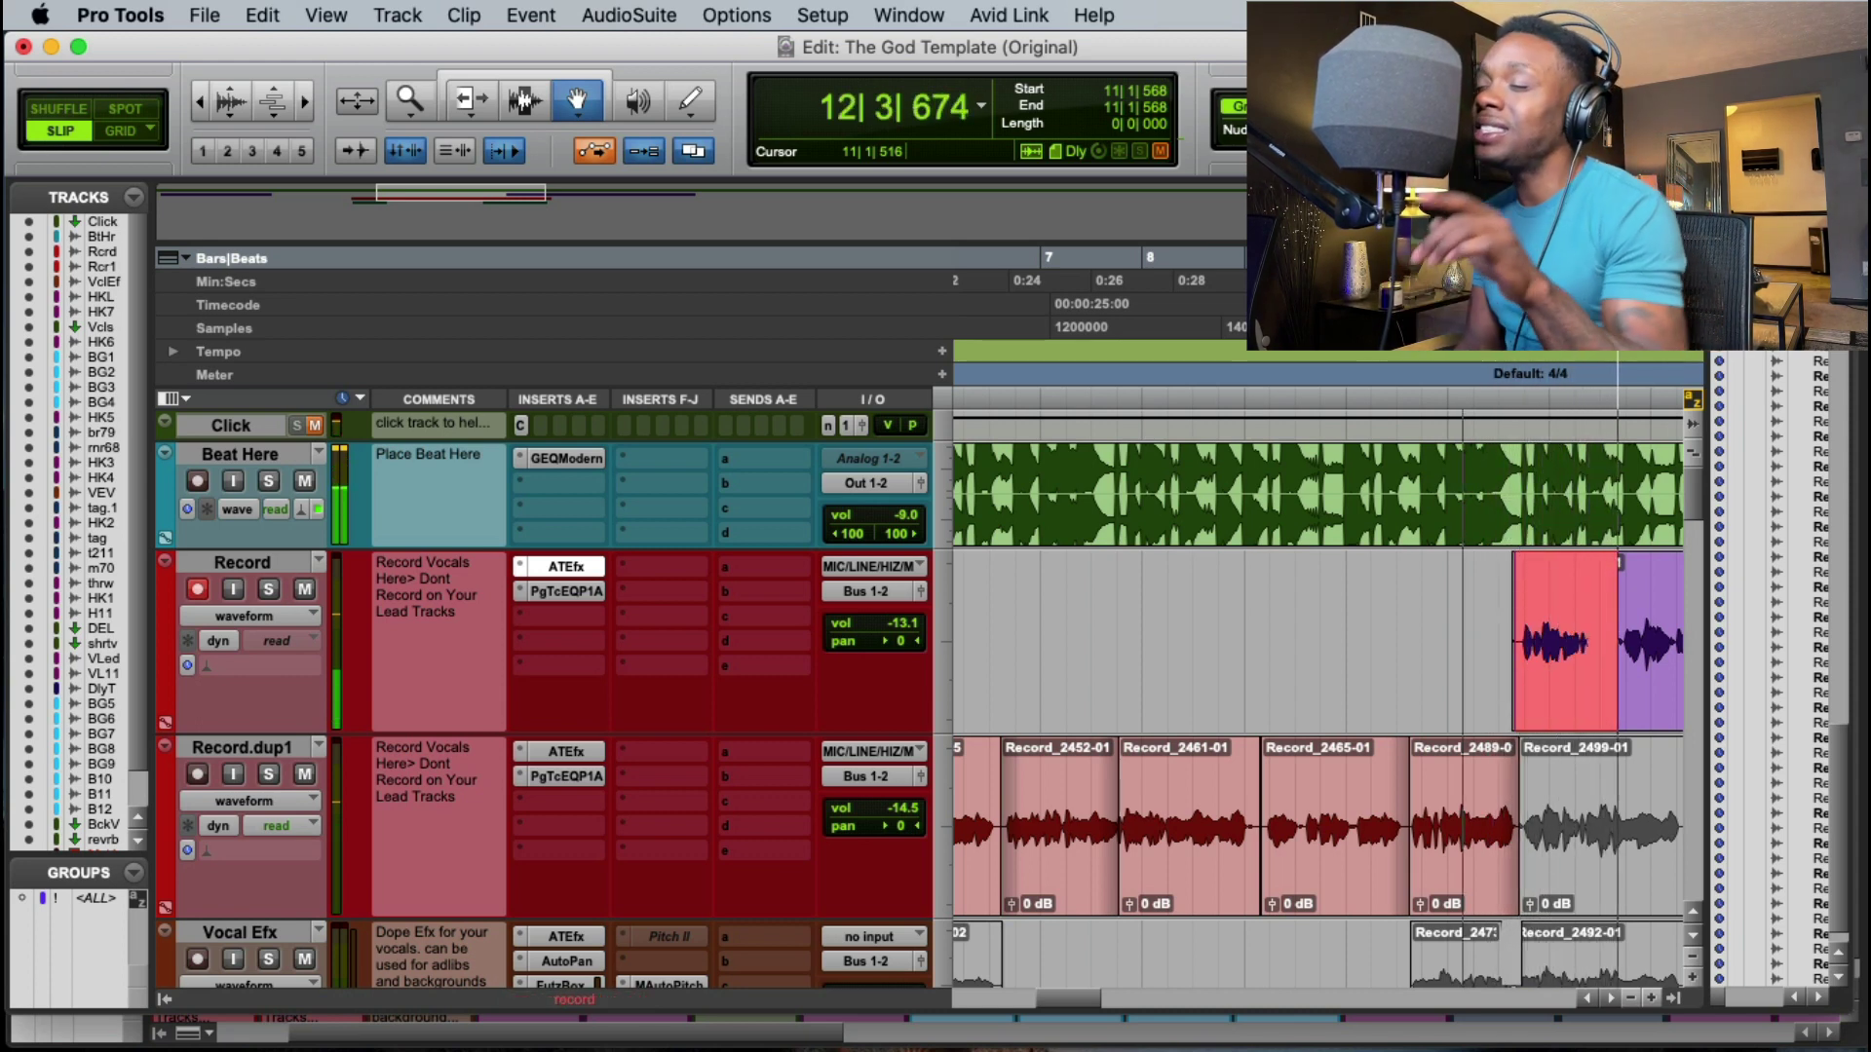
key(space)
Step: Record the last phrase over the earlier takes three more times, playing in from 11|1|465, 11|1|413 and 10|4|959
click(1459, 633)
key(space)
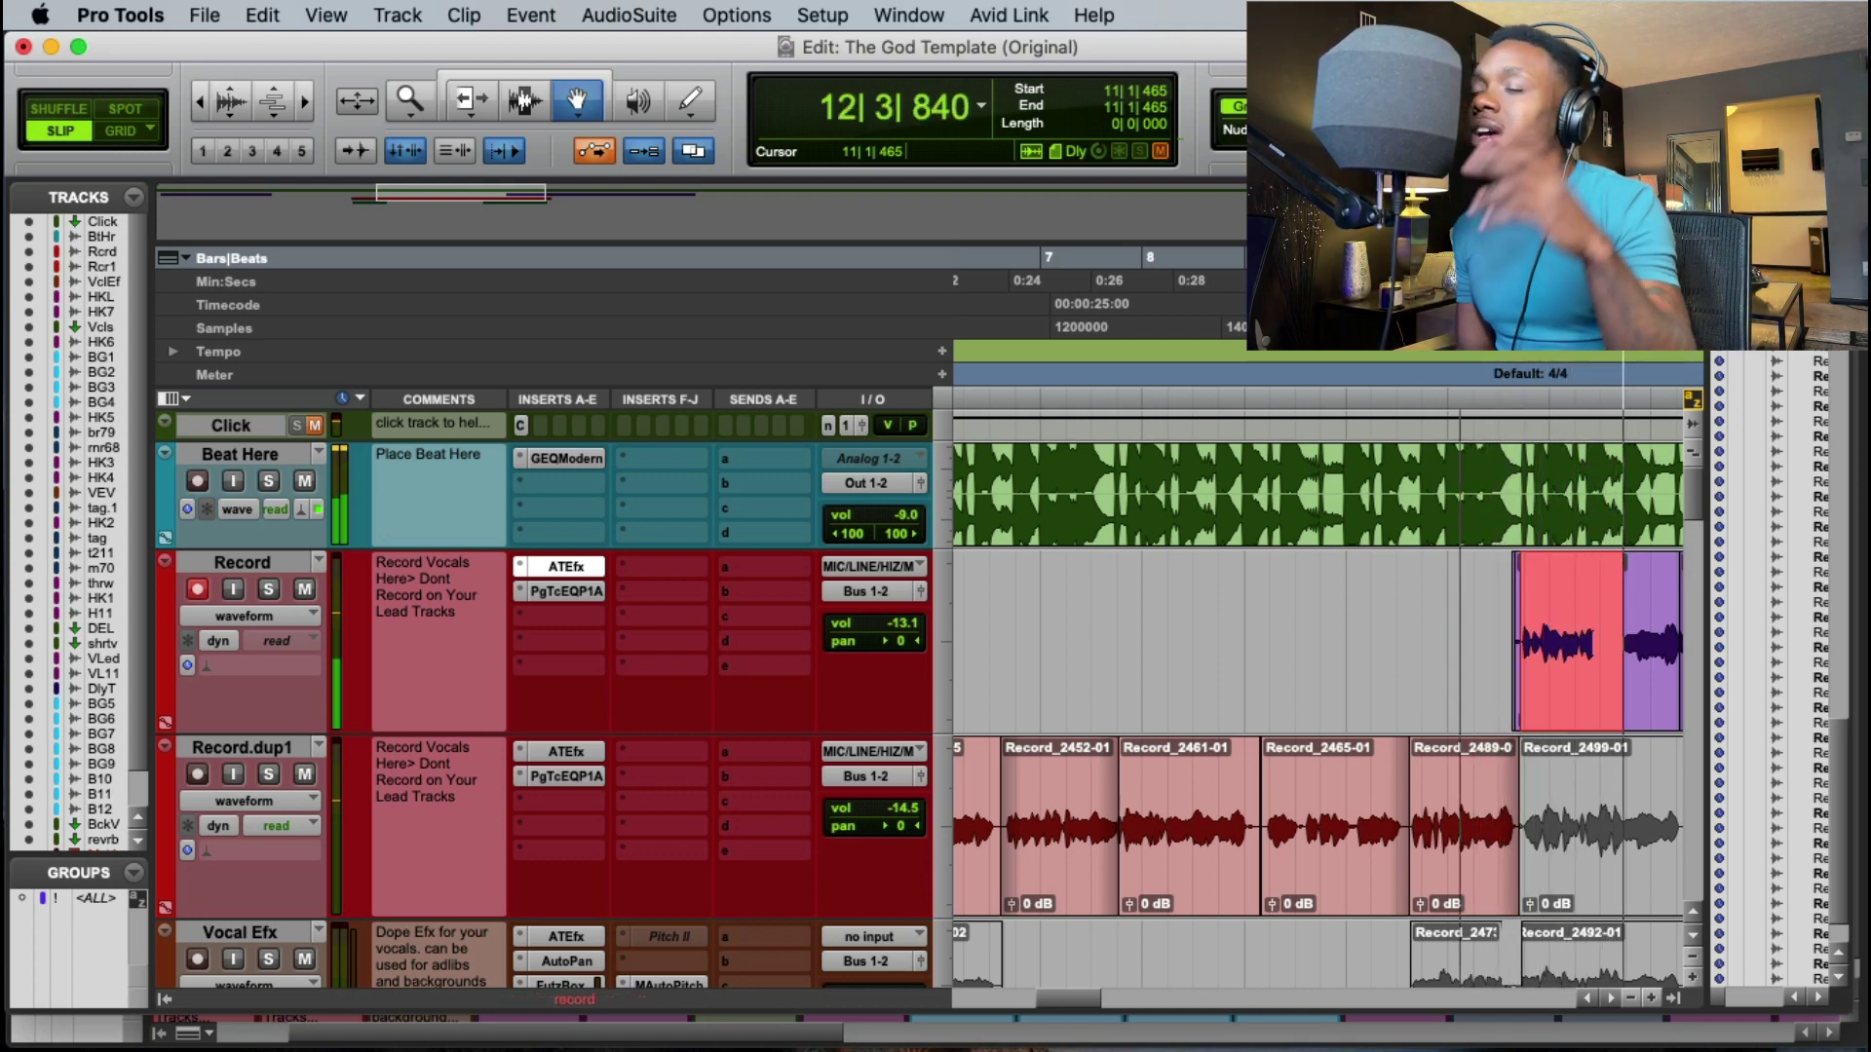
key(space)
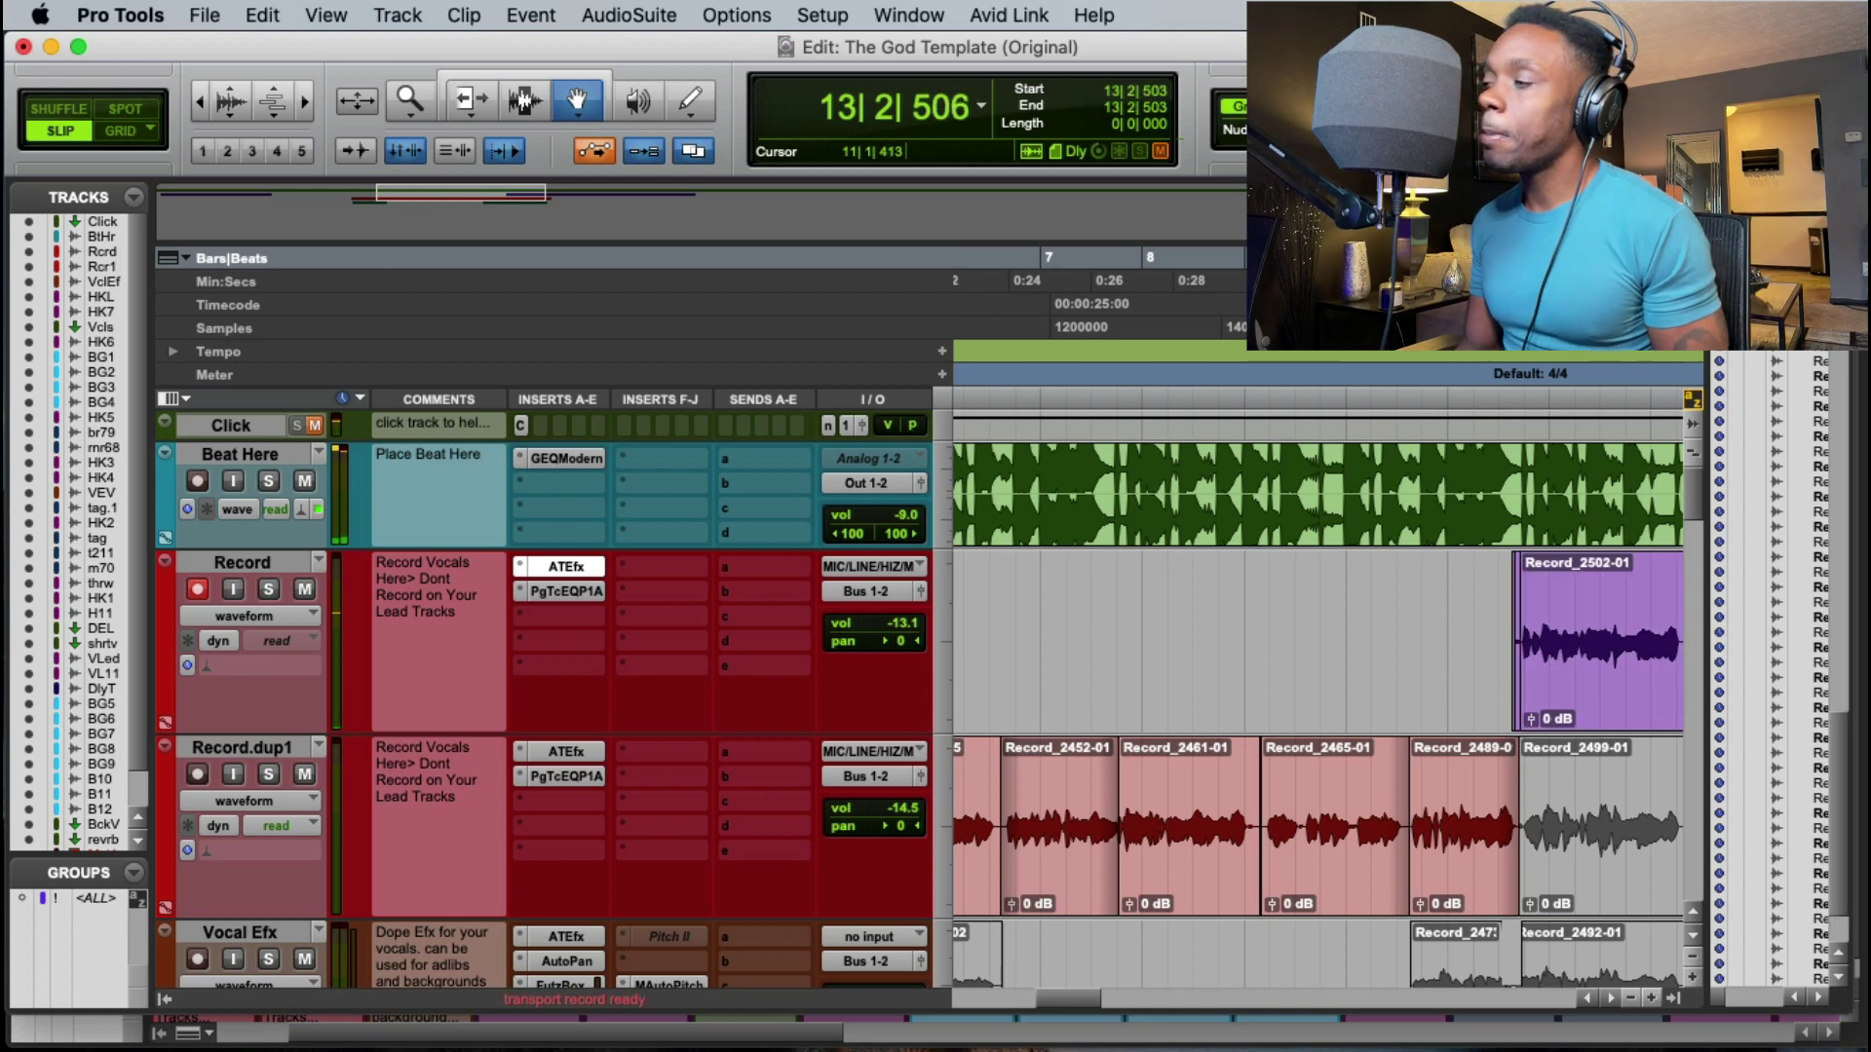
key(super+space)
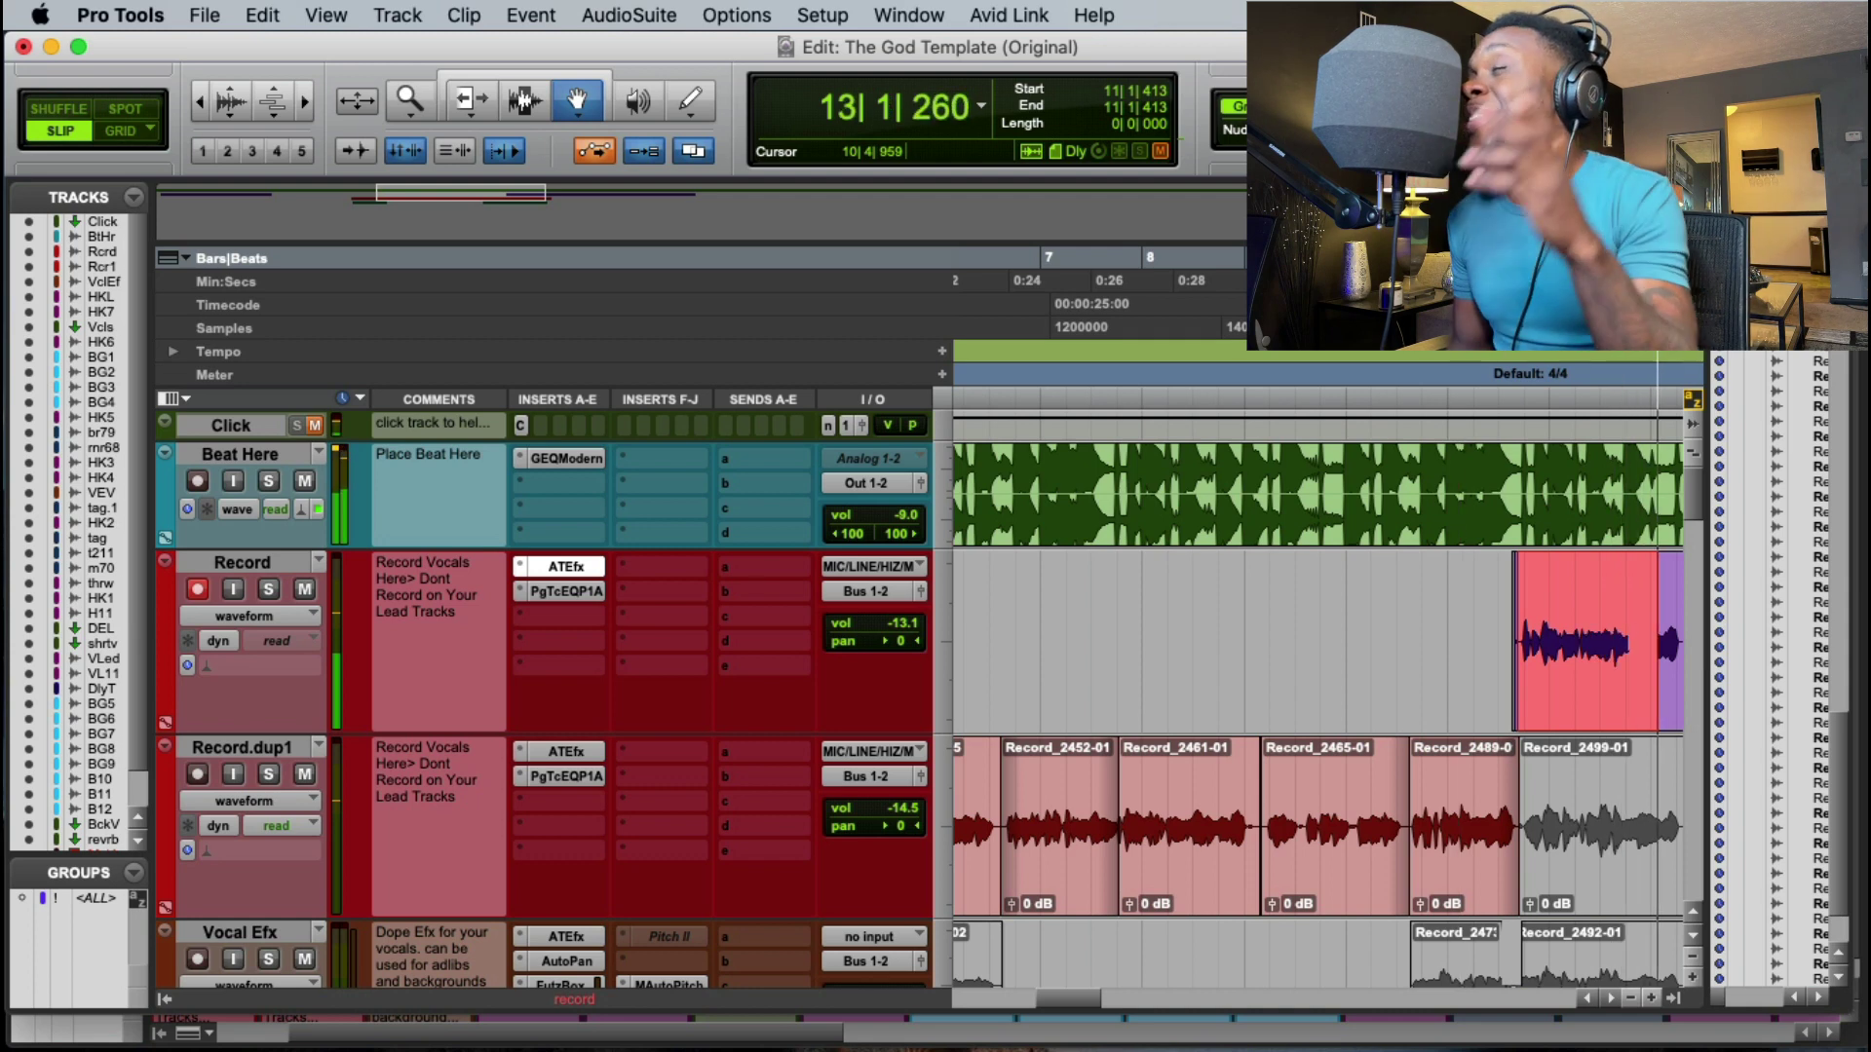
key(super+space)
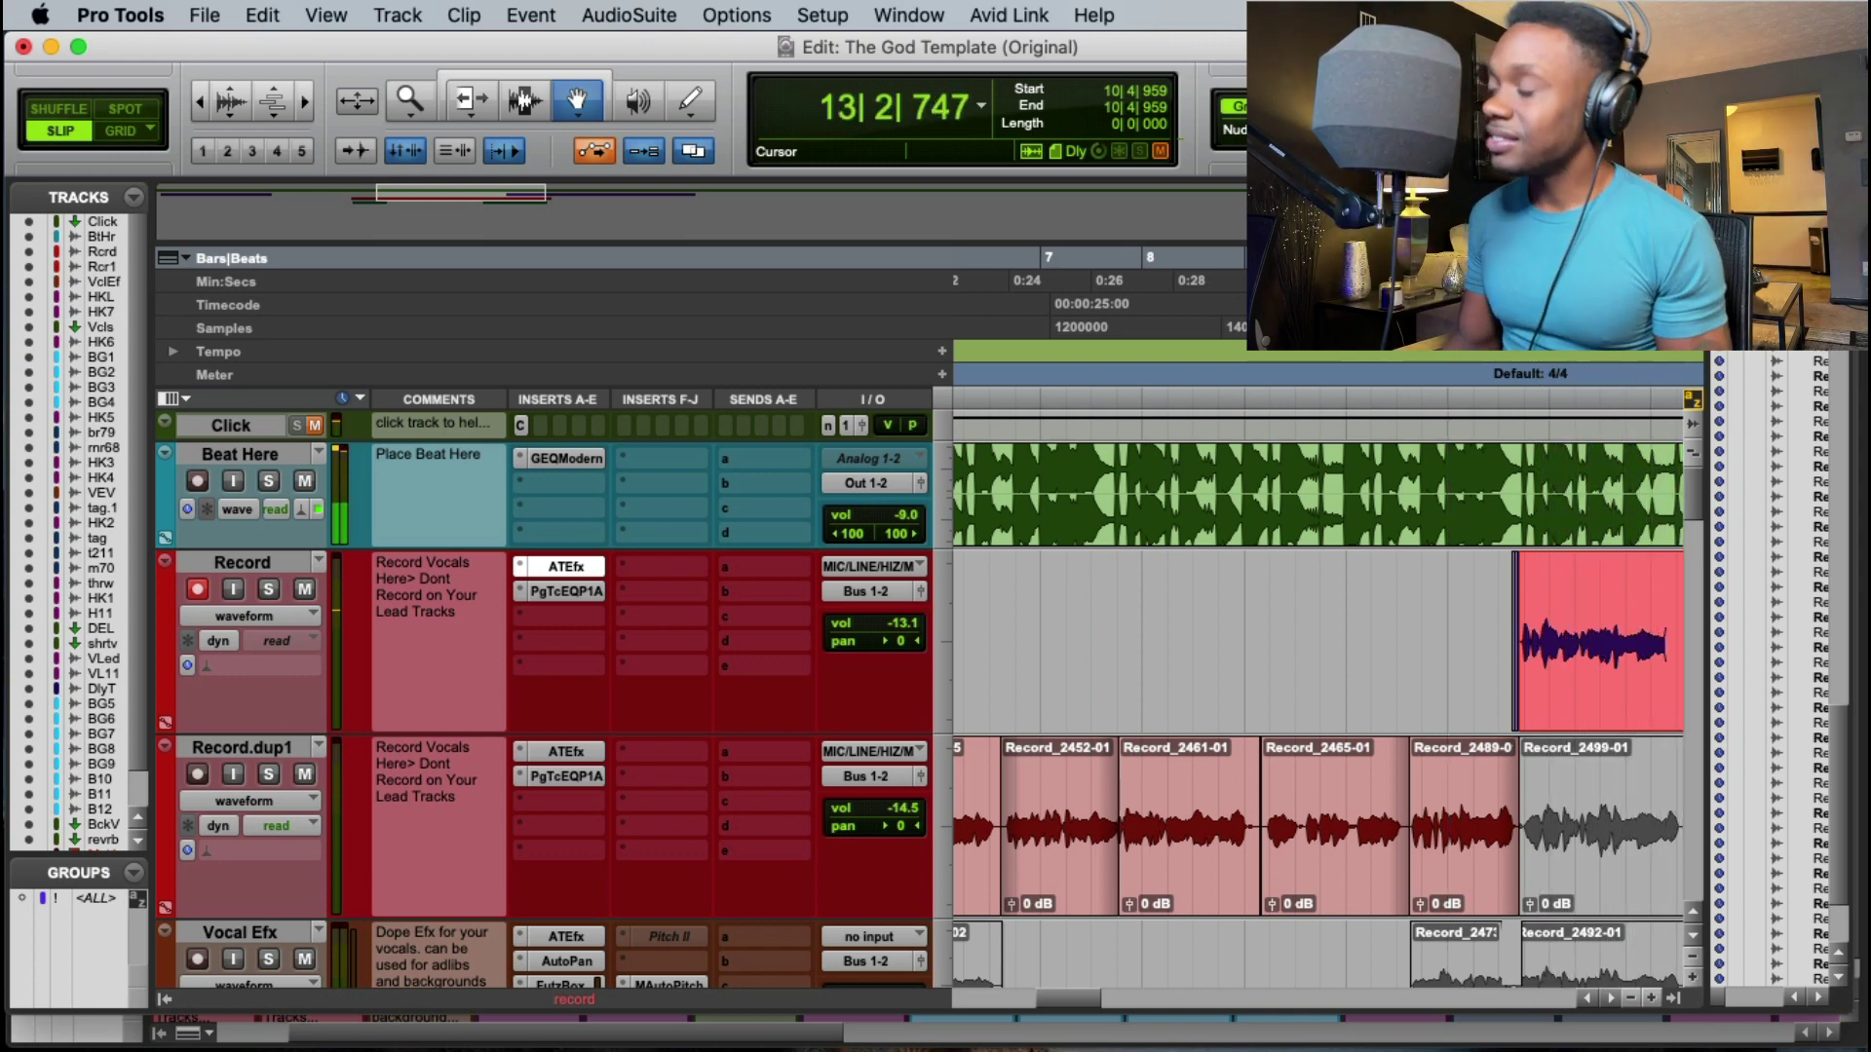
Step: Replace muted Record_2499-01 on Record.dup1 with take Record_2504-01 and delete the leftover takes from the Record track
key(BackSpace)
click(1561, 606)
key(BackSpace)
click(1518, 557)
key(BackSpace)
Step: Play back the placed take from 11|2|436 and mute Record_2504-01 on Record.dup1
click(1484, 322)
key(space)
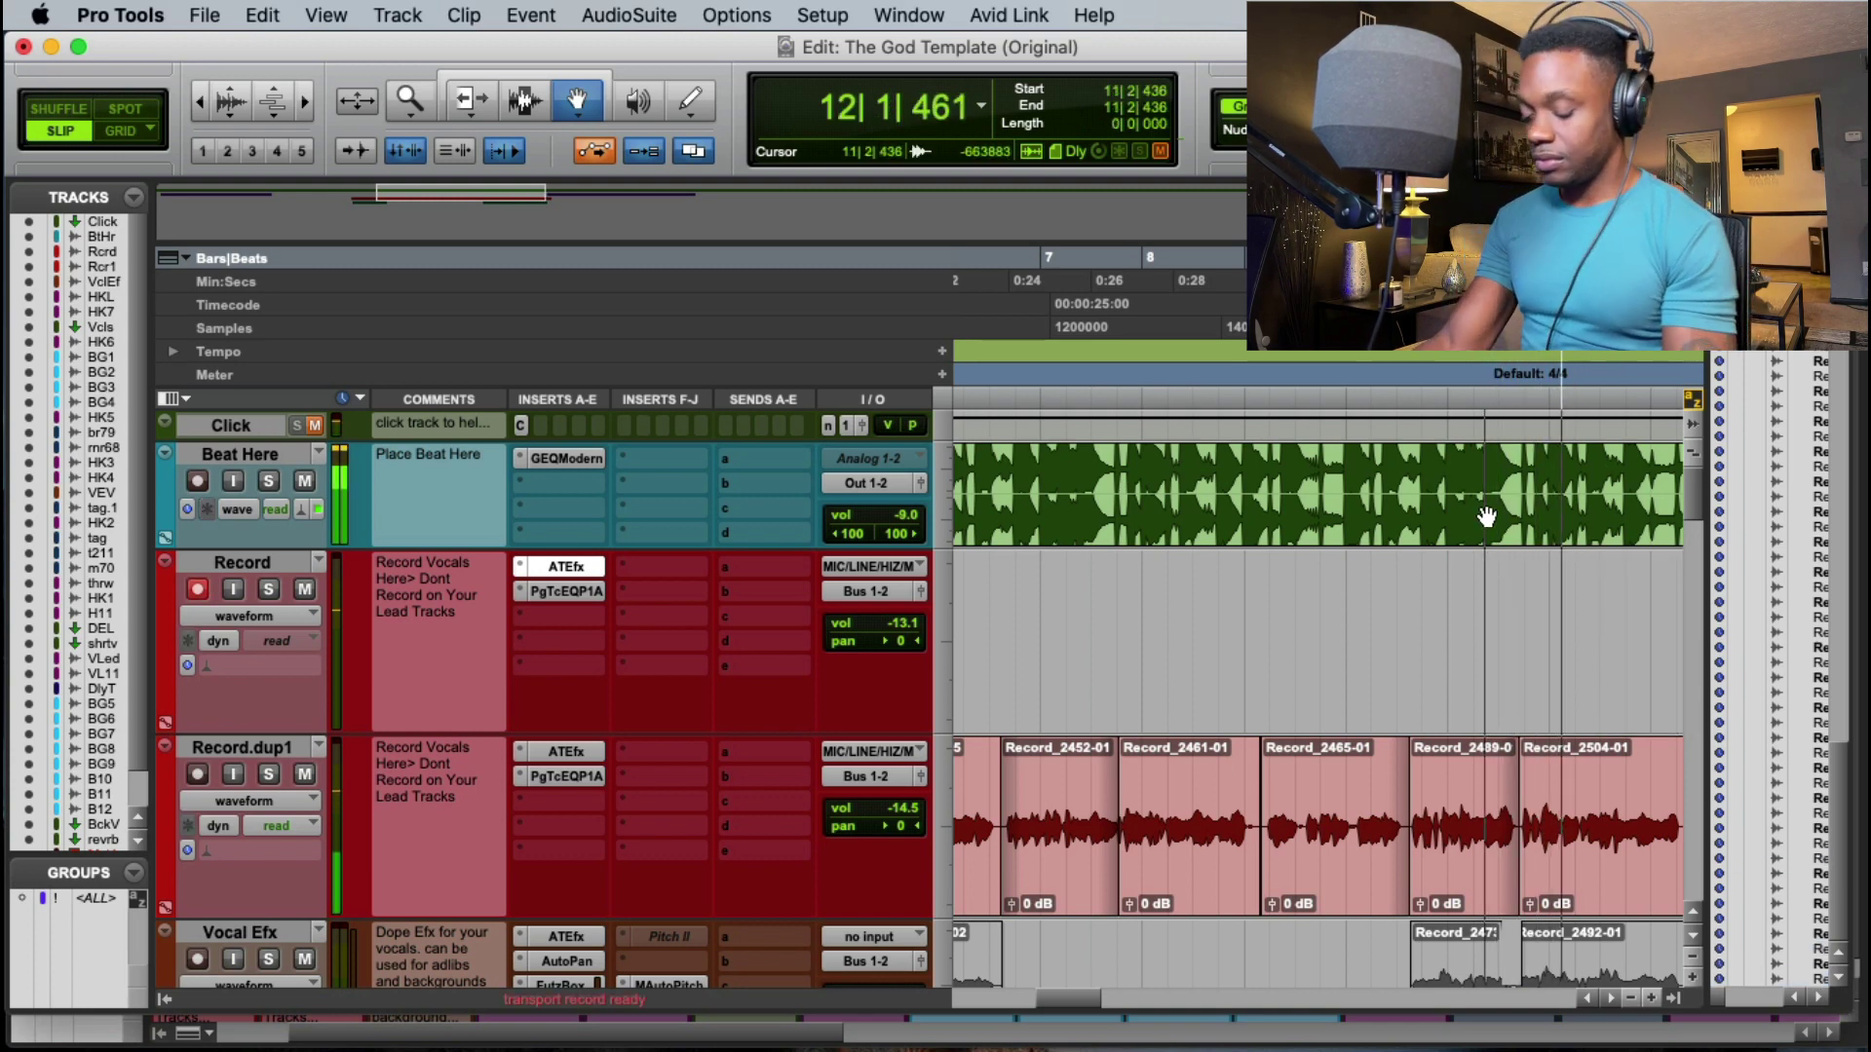
click(1531, 817)
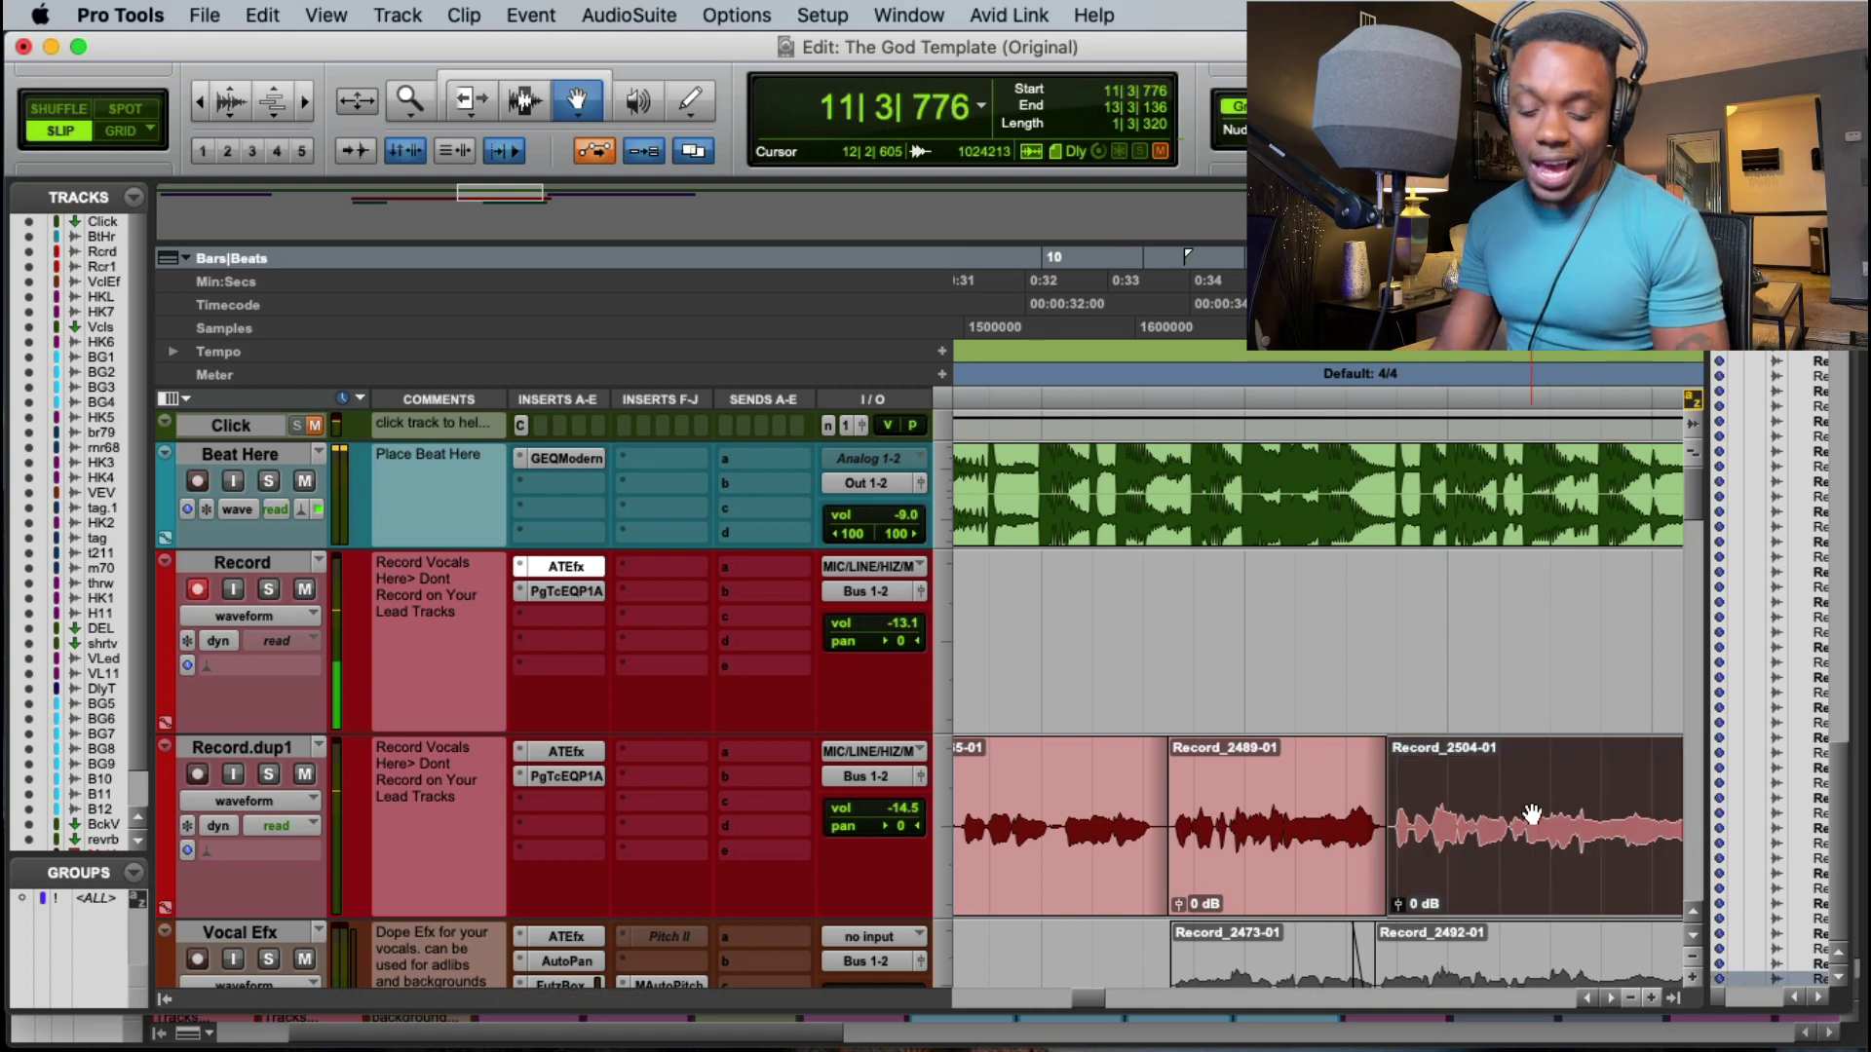
key(super+m)
Step: Record the last phrase again, playing in from 10|4|597, and move the take to Record.dup1 at 11|3|530 over muted Record_2504-01
click(1228, 345)
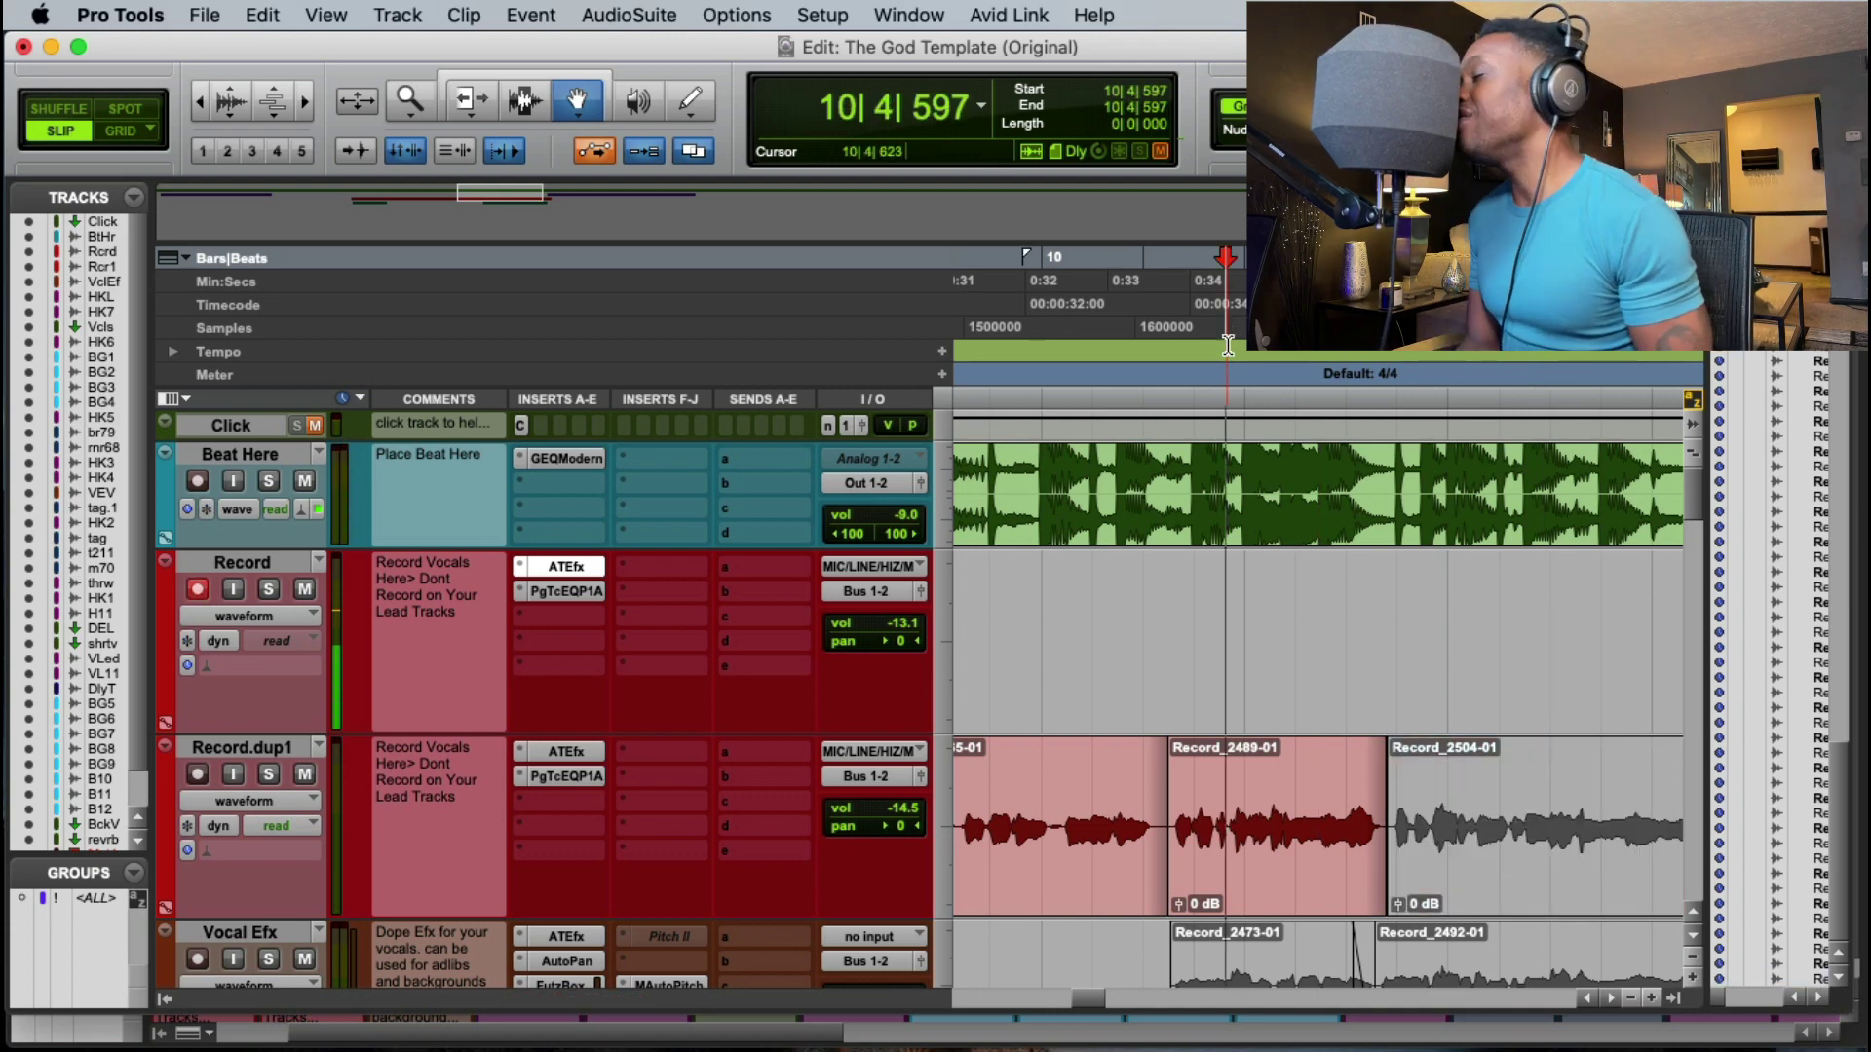
key(space)
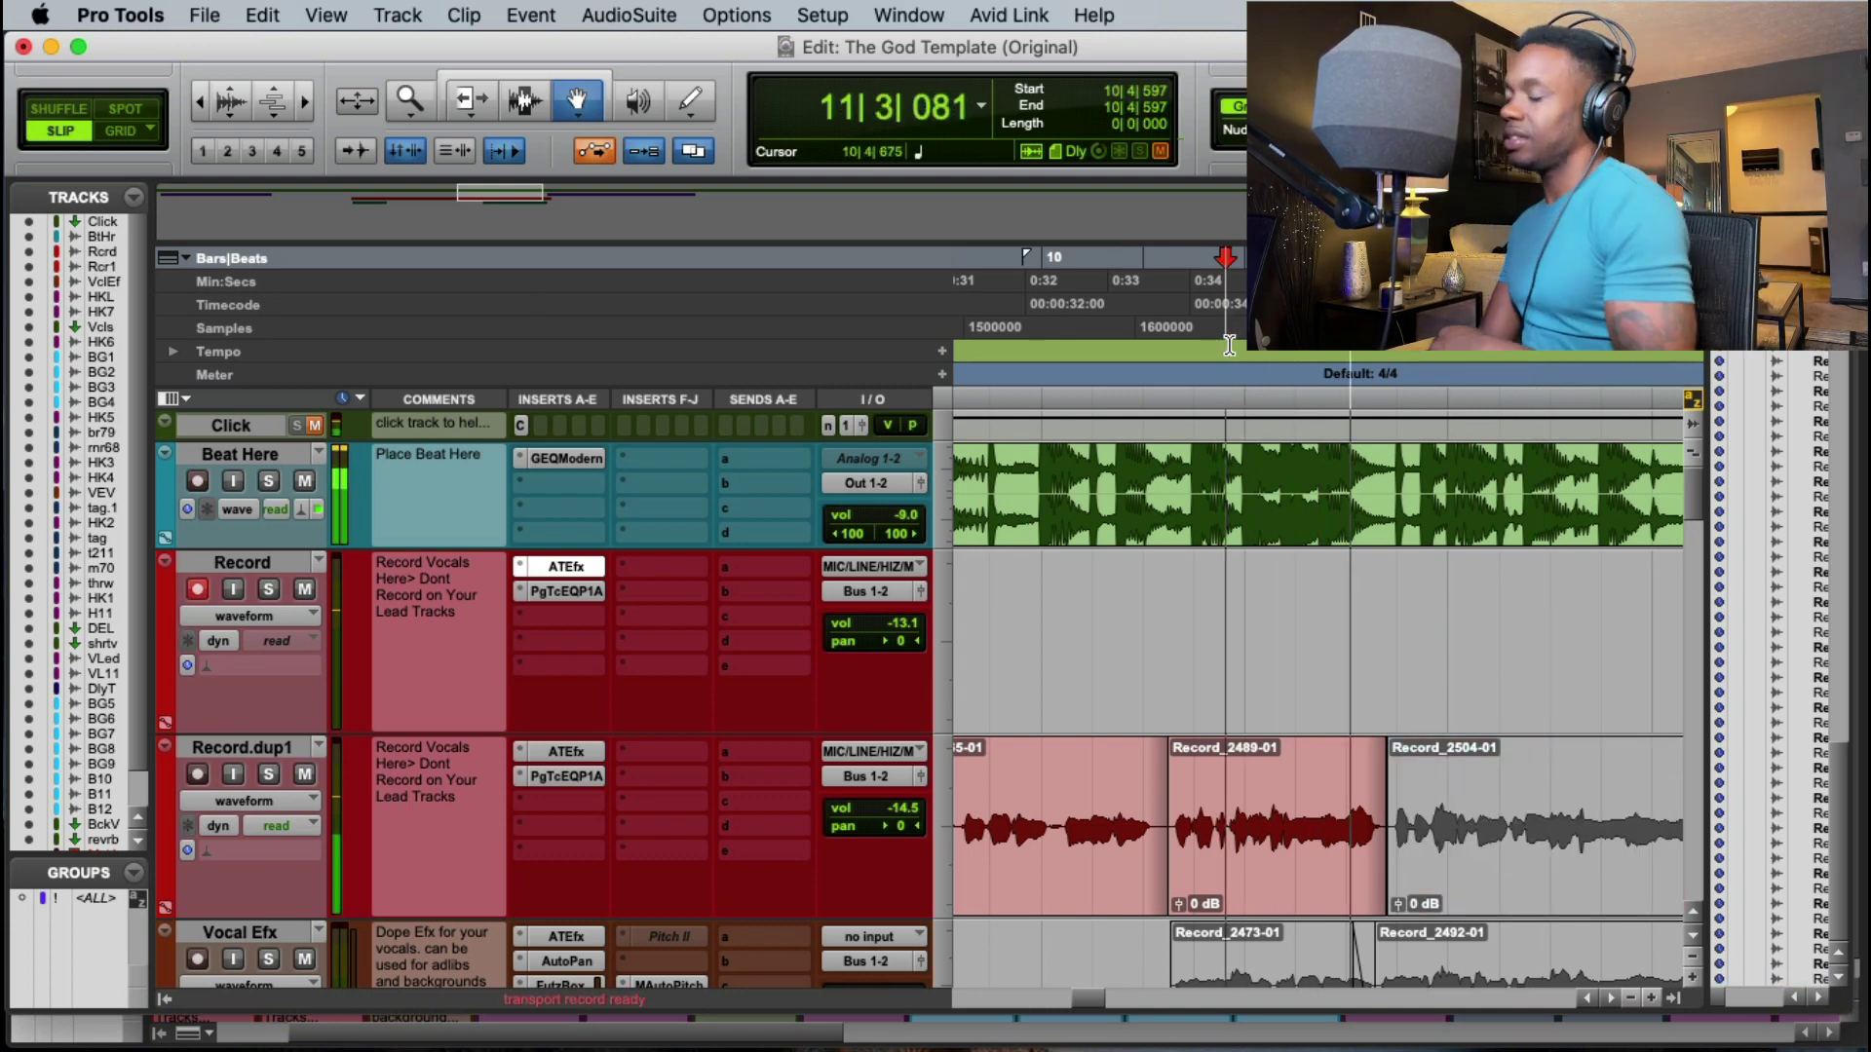
key(super+space)
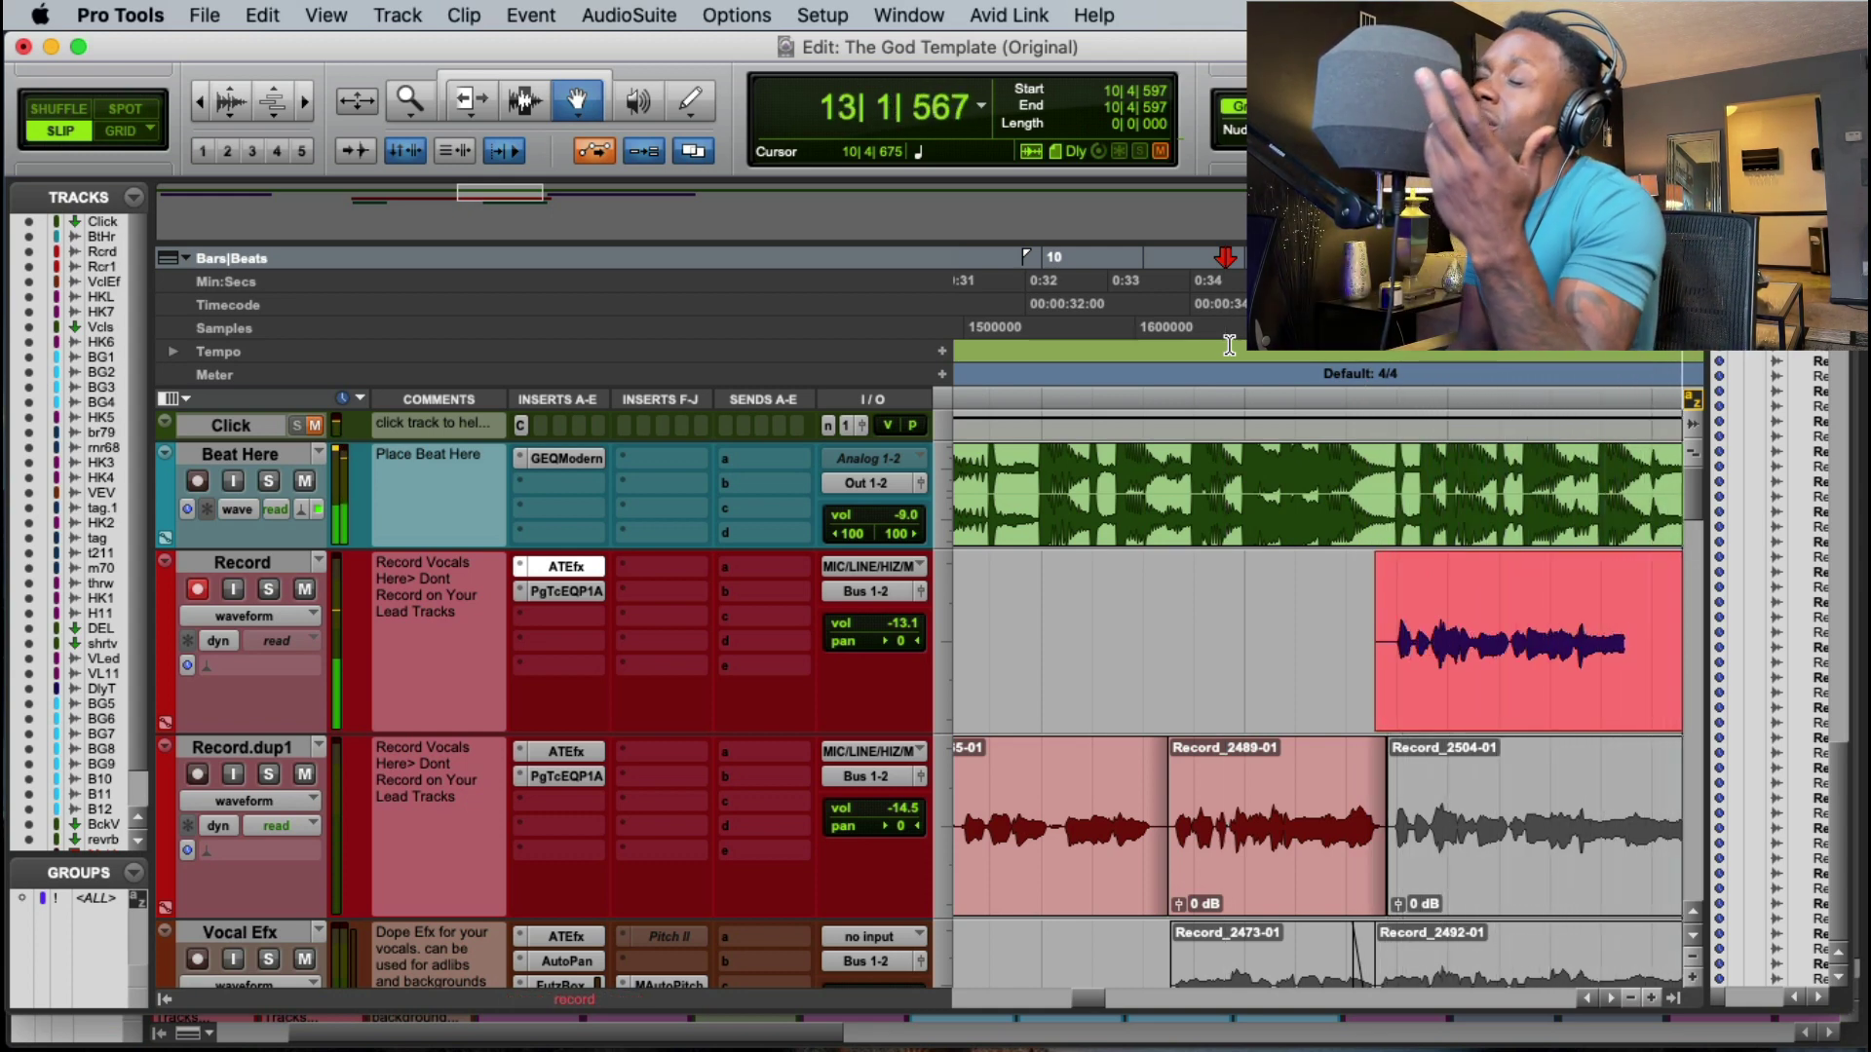
key(space)
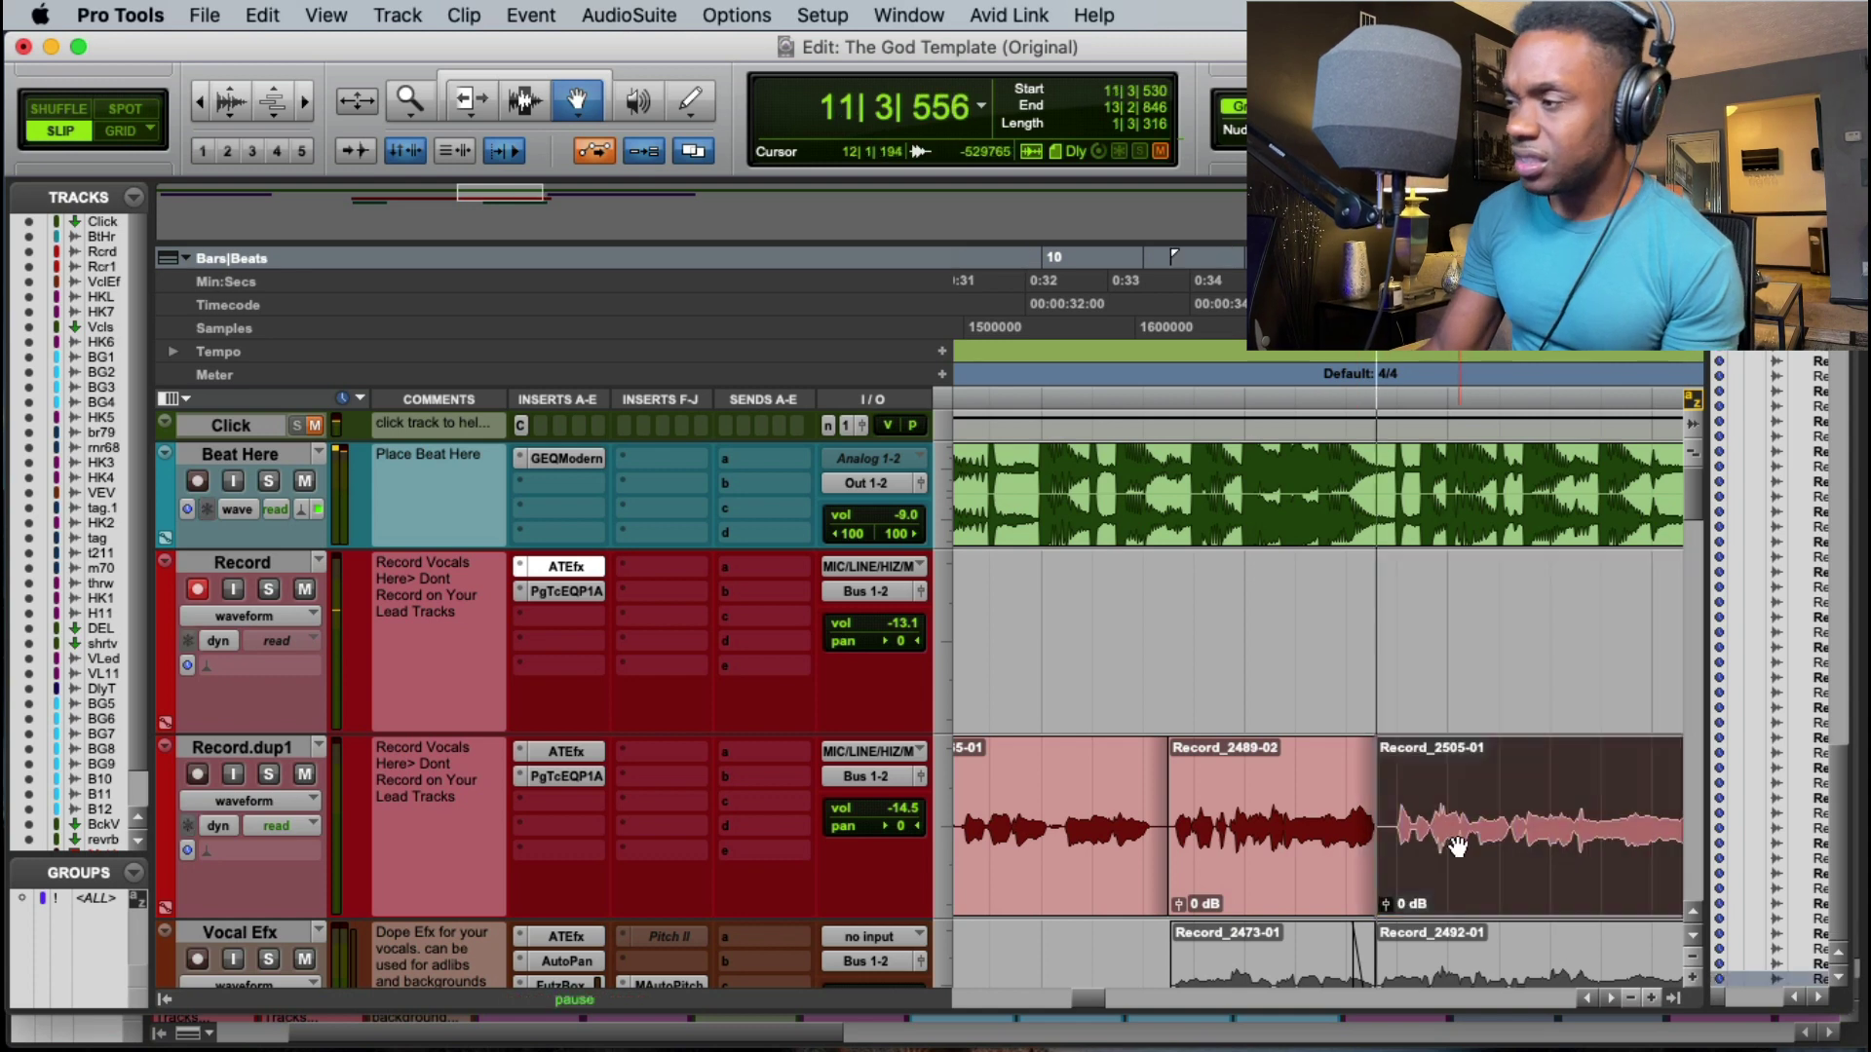
Step: Trim the start of Record_2505-01 on Record.dup1 to 11|3|873 and extend the end of Record_2489-02 to meet it
key(Escape)
key(Escape)
key(Escape)
key(Escape)
key(Escape)
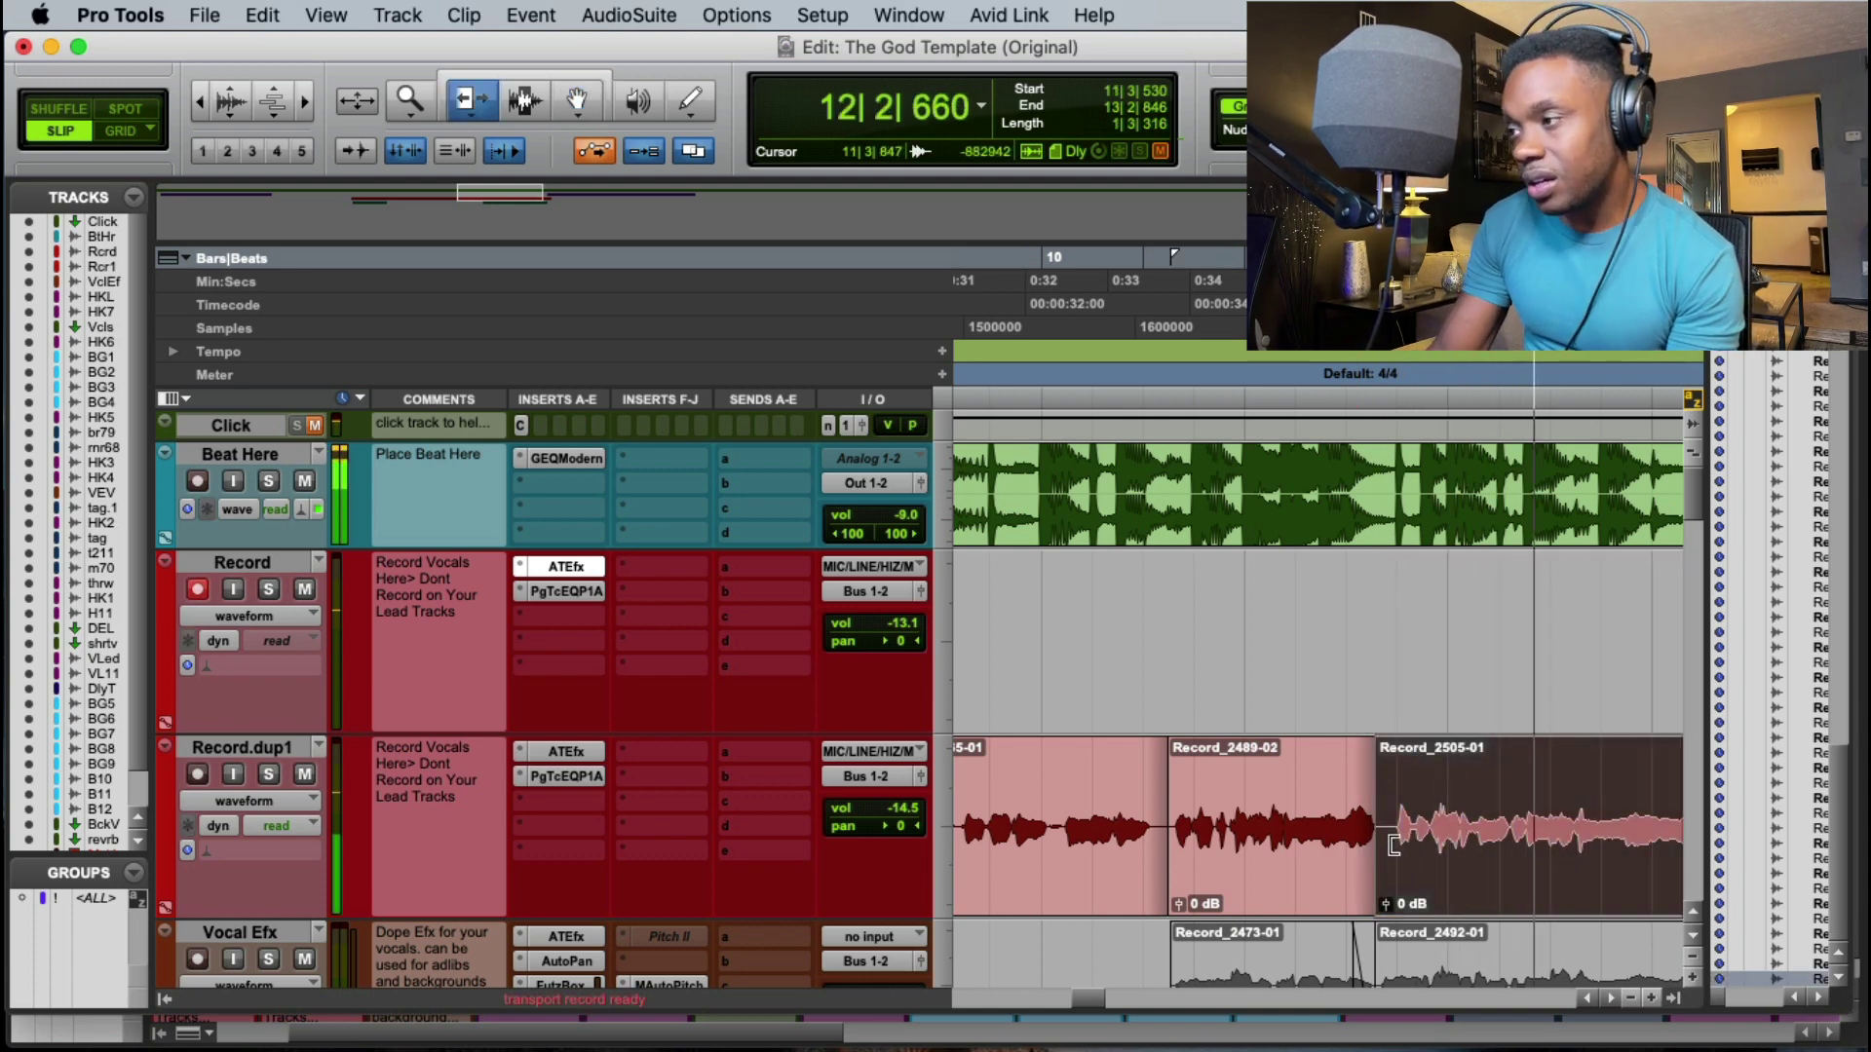
click(1394, 845)
drag(1361, 842, 1408, 841)
key(Escape)
Step: Stop playback and mute the trimmed take Record_2505-01 on Record.dup1
key(n)
click(1483, 836)
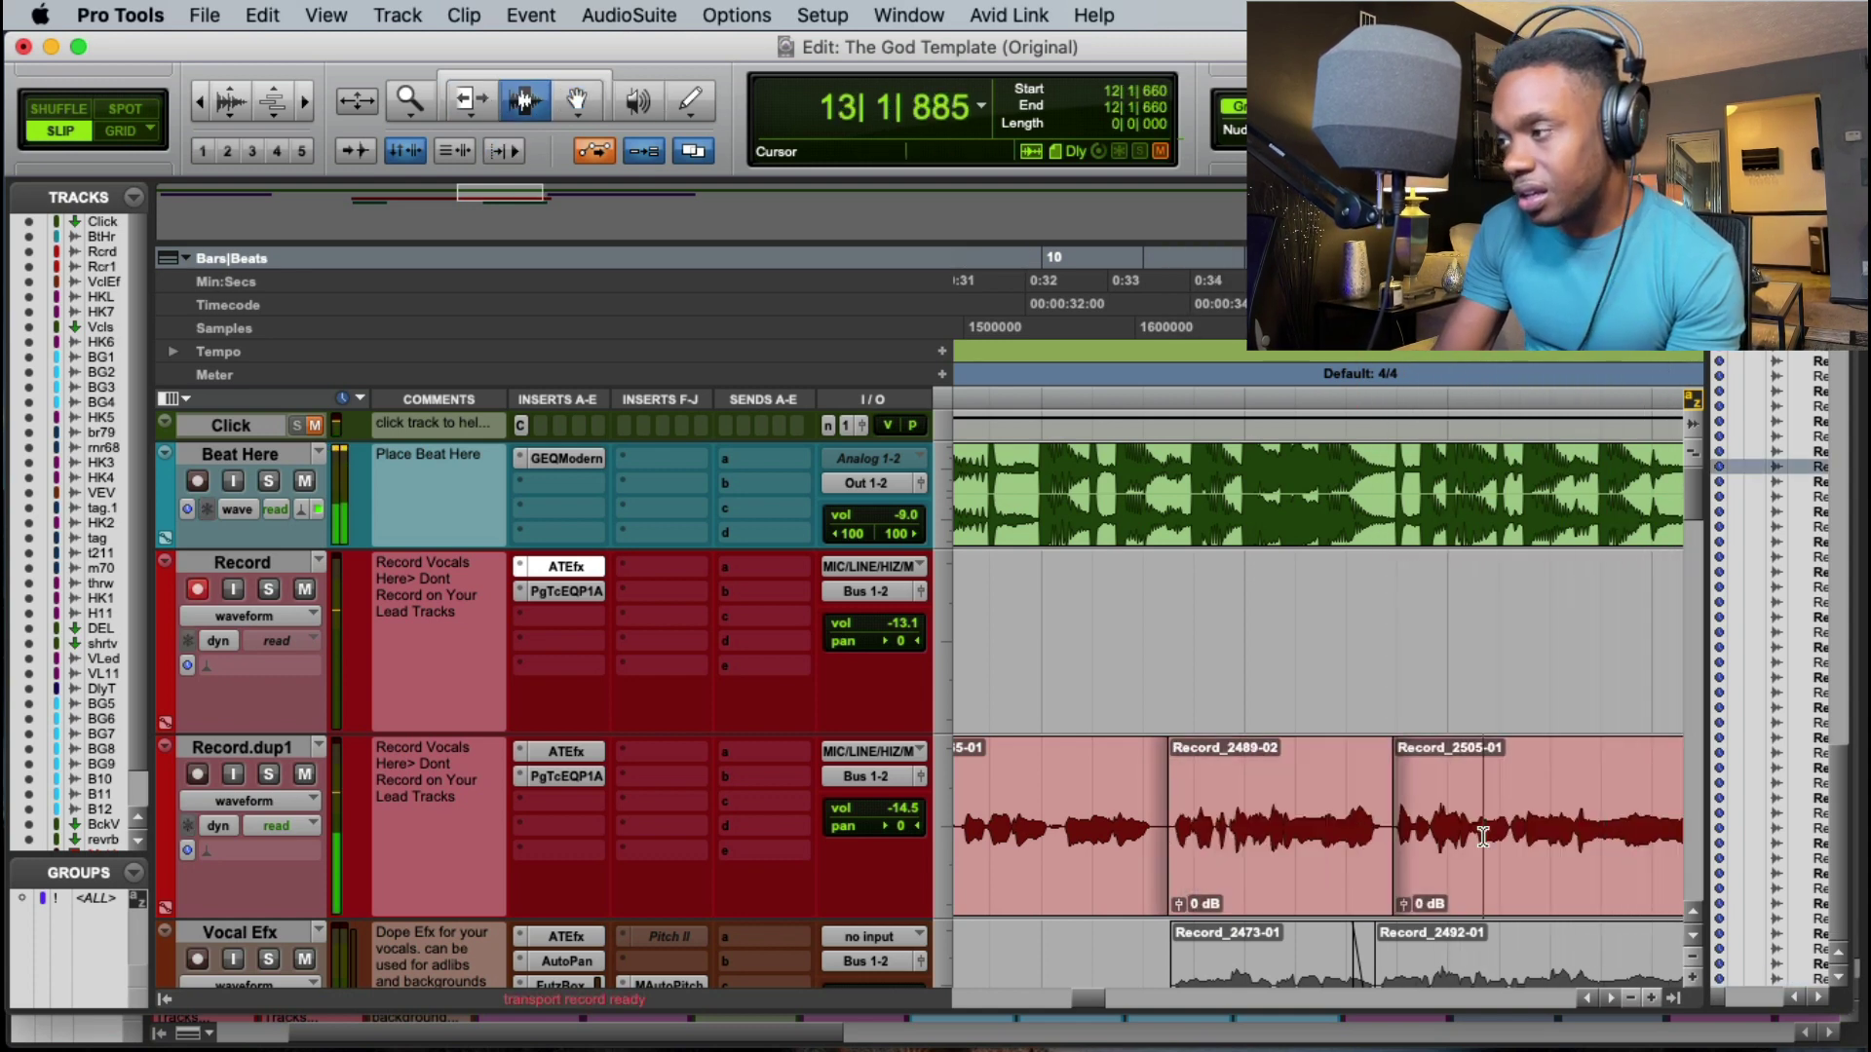
key(n)
double_click(1484, 837)
key(space)
double_click(1482, 837)
key(super+m)
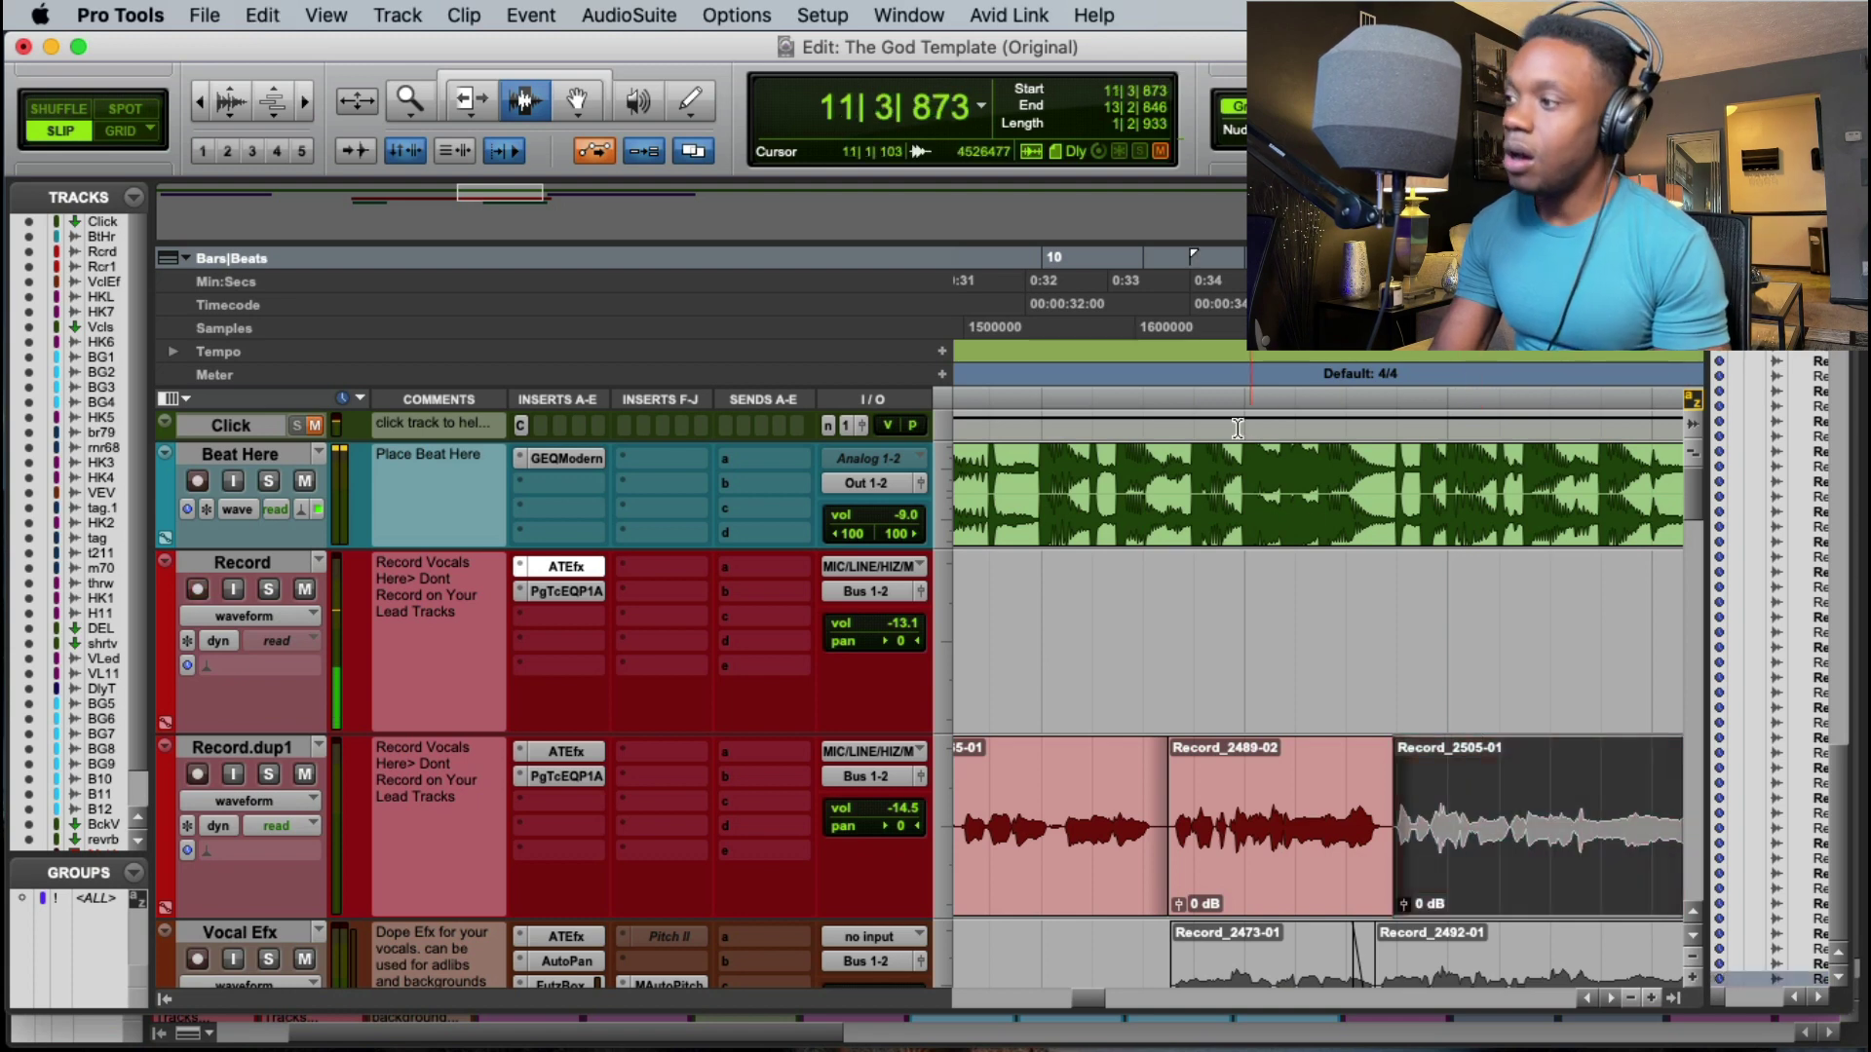
Step: Record the last phrase on the Record track in two more takes, playing in from 10|4|623 and 10|4|649
click(1228, 348)
key(space)
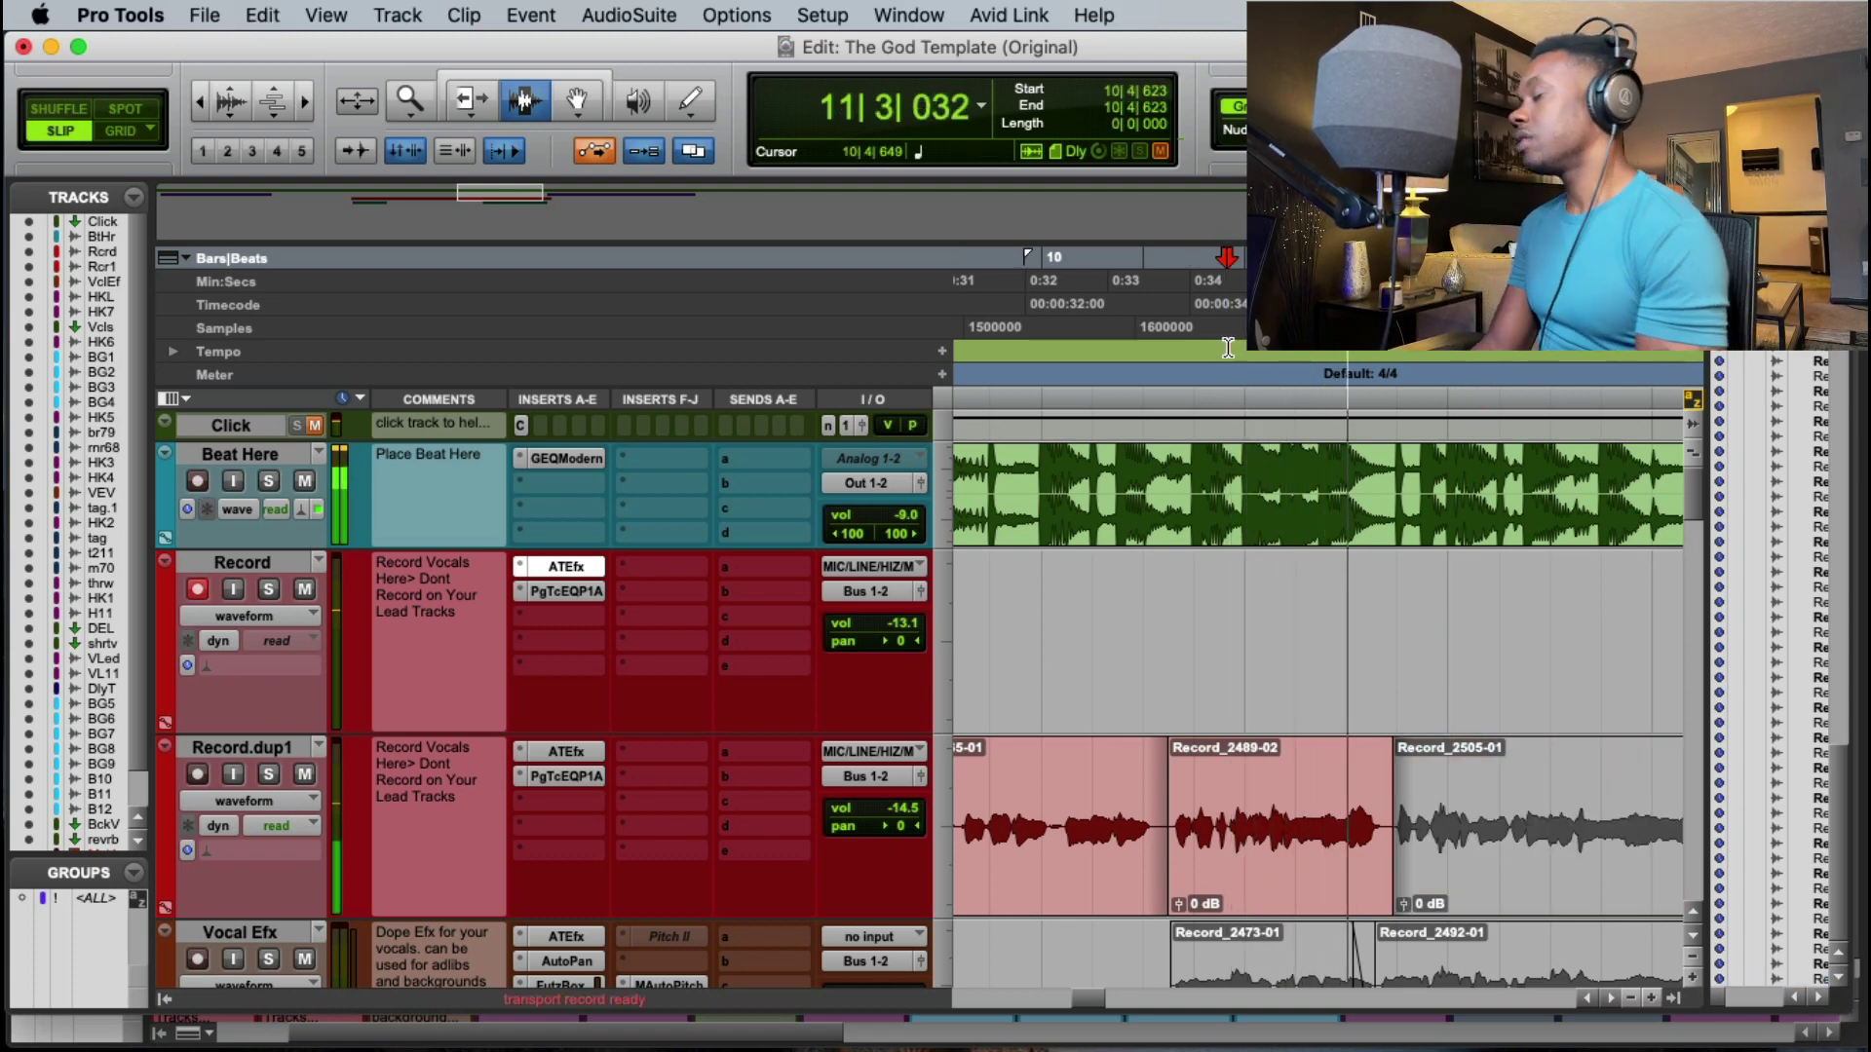
key(super+space)
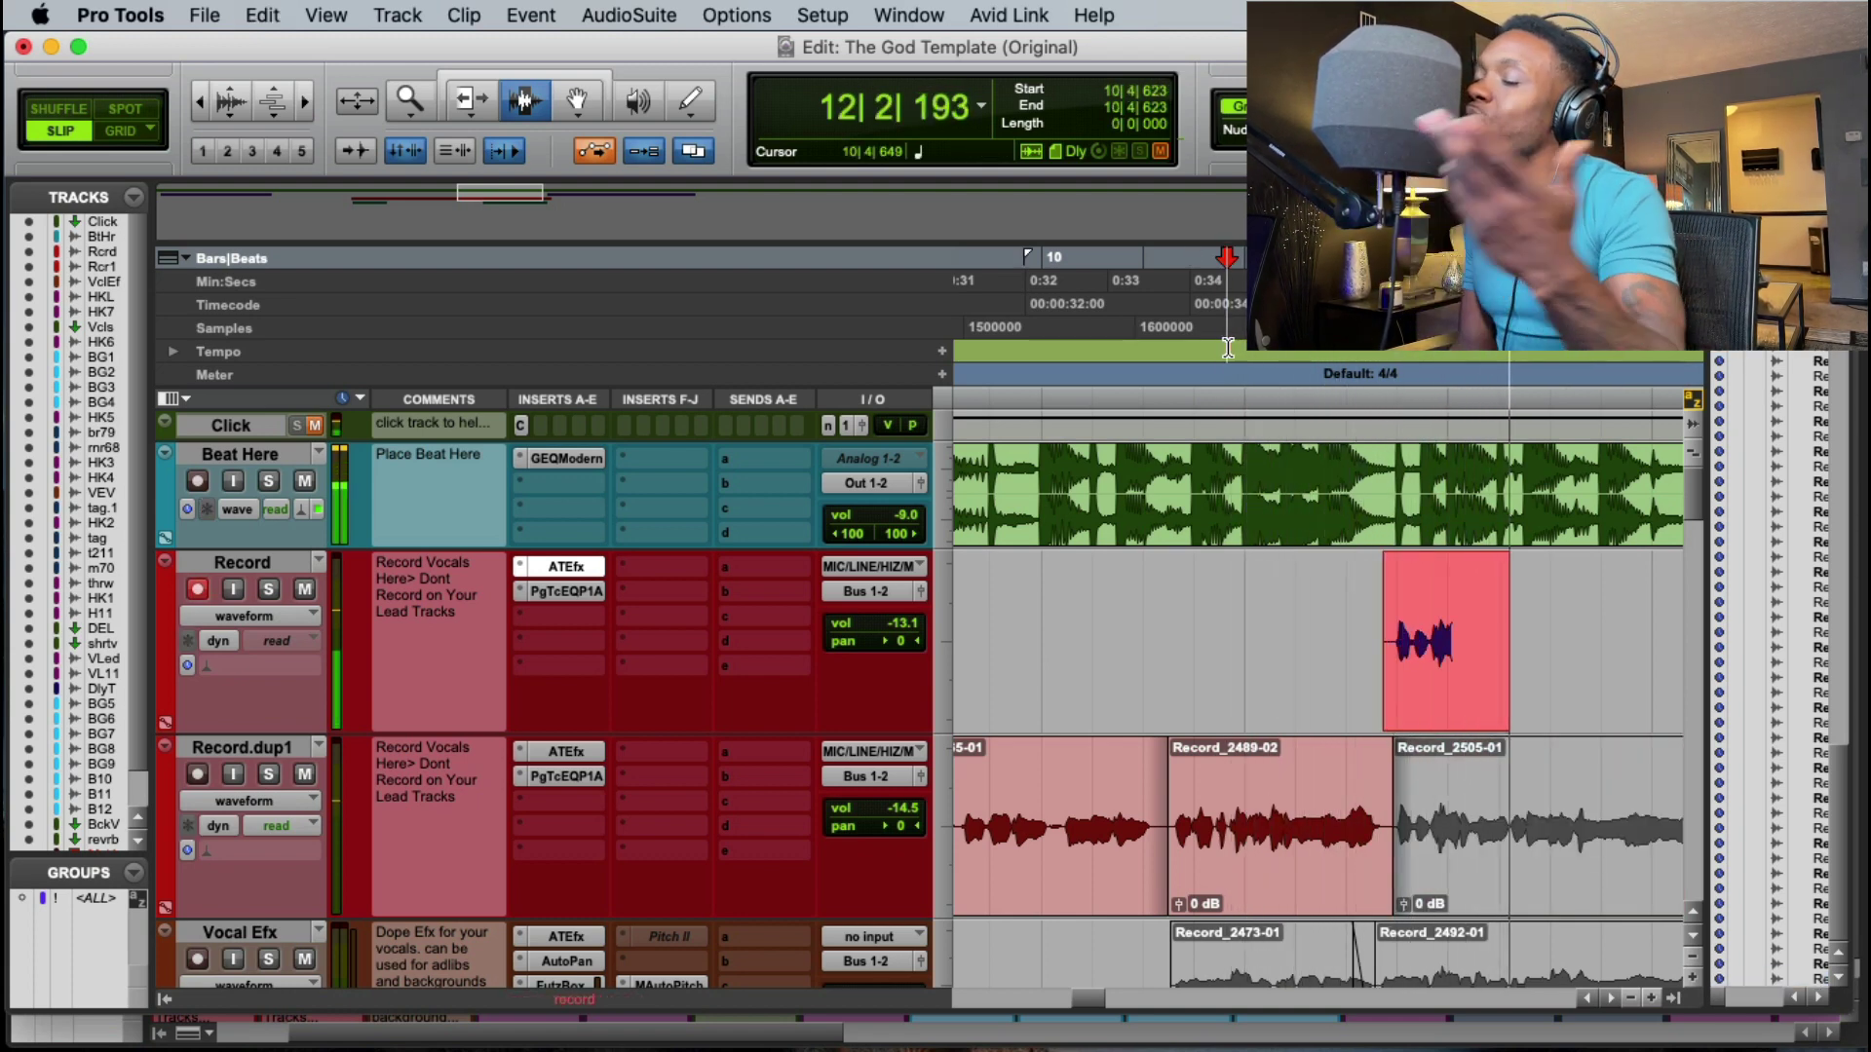
key(space)
key(space)
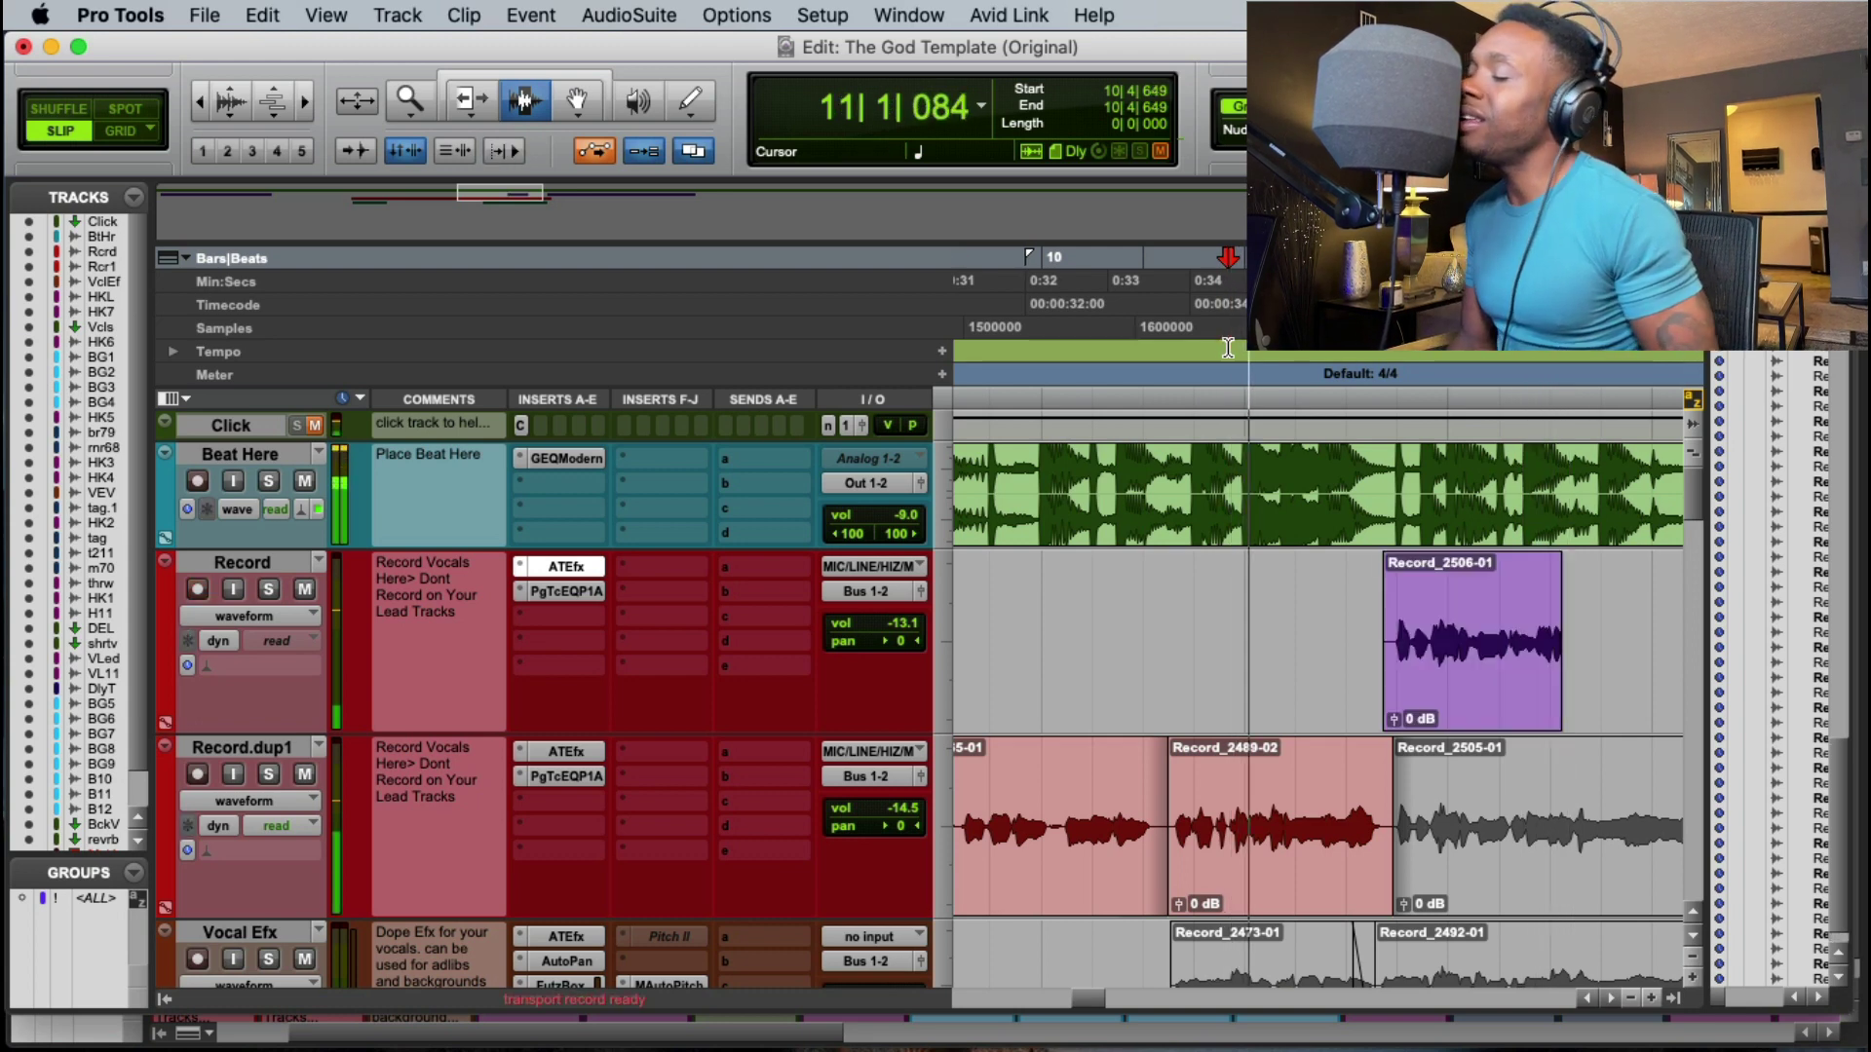
key(super+space)
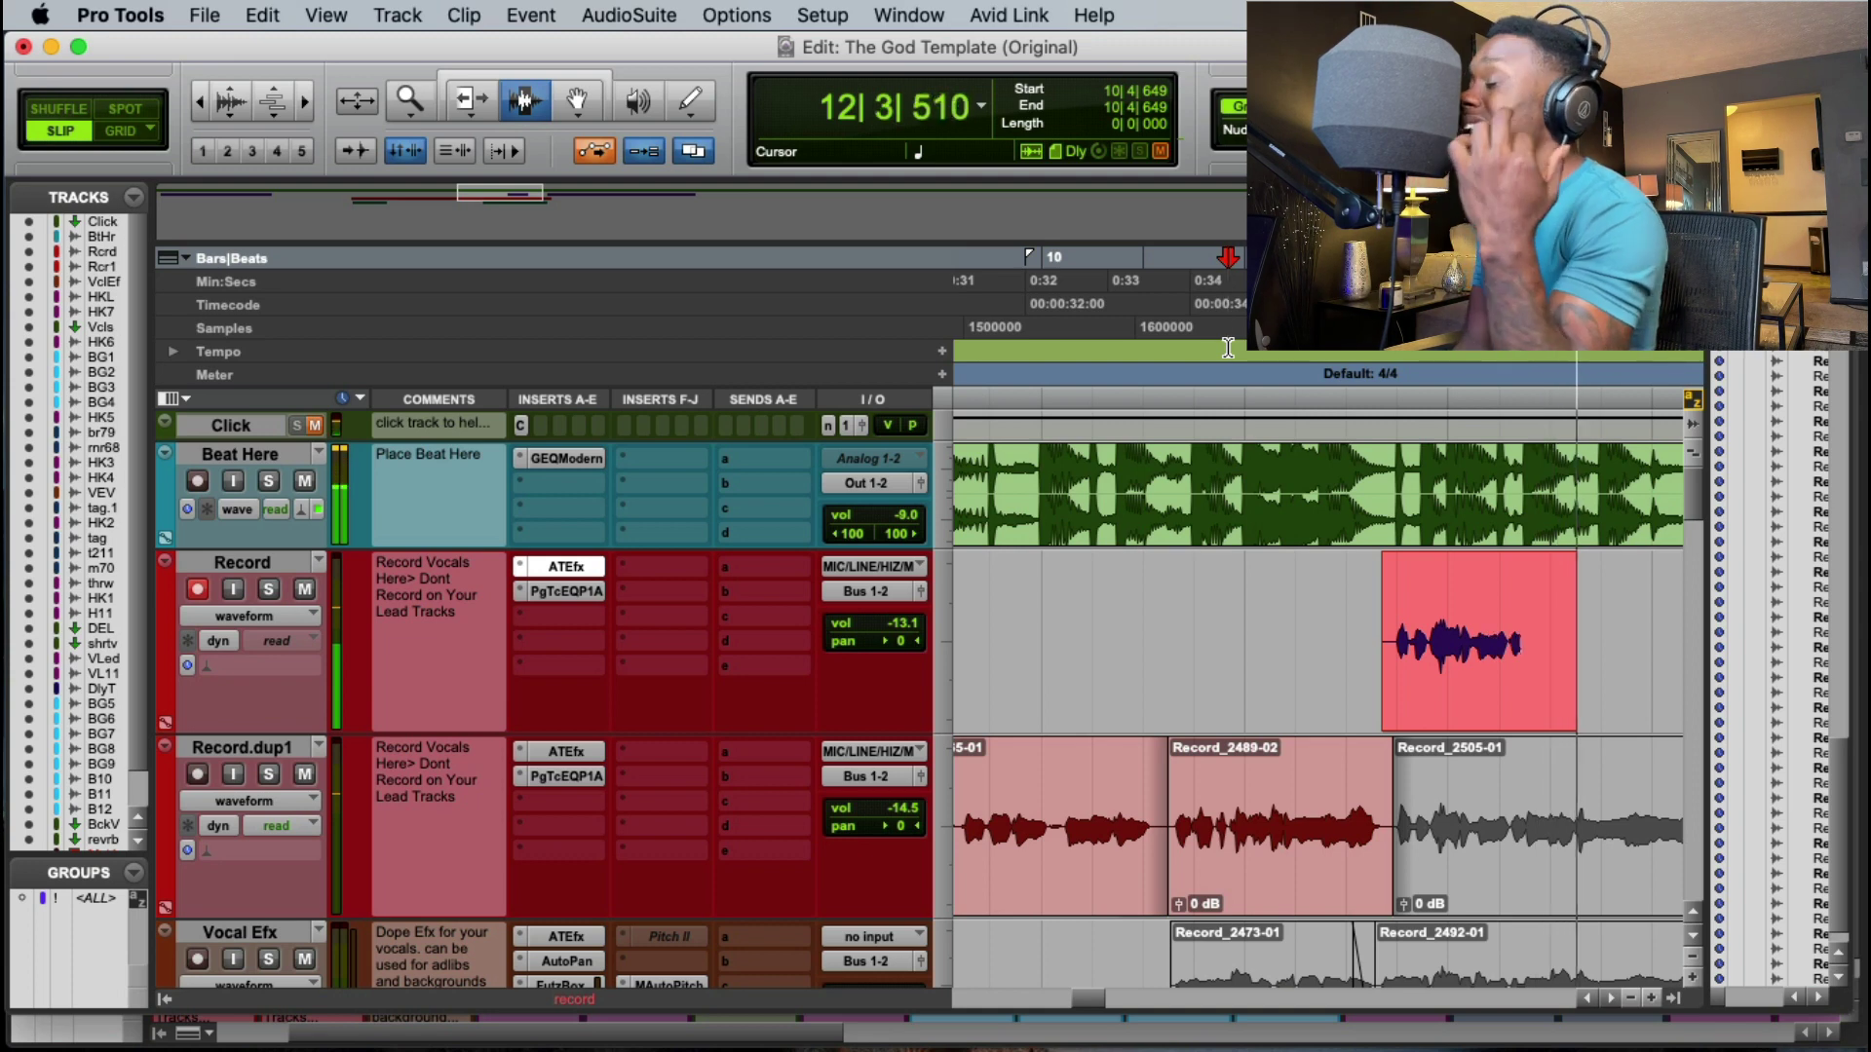
key(space)
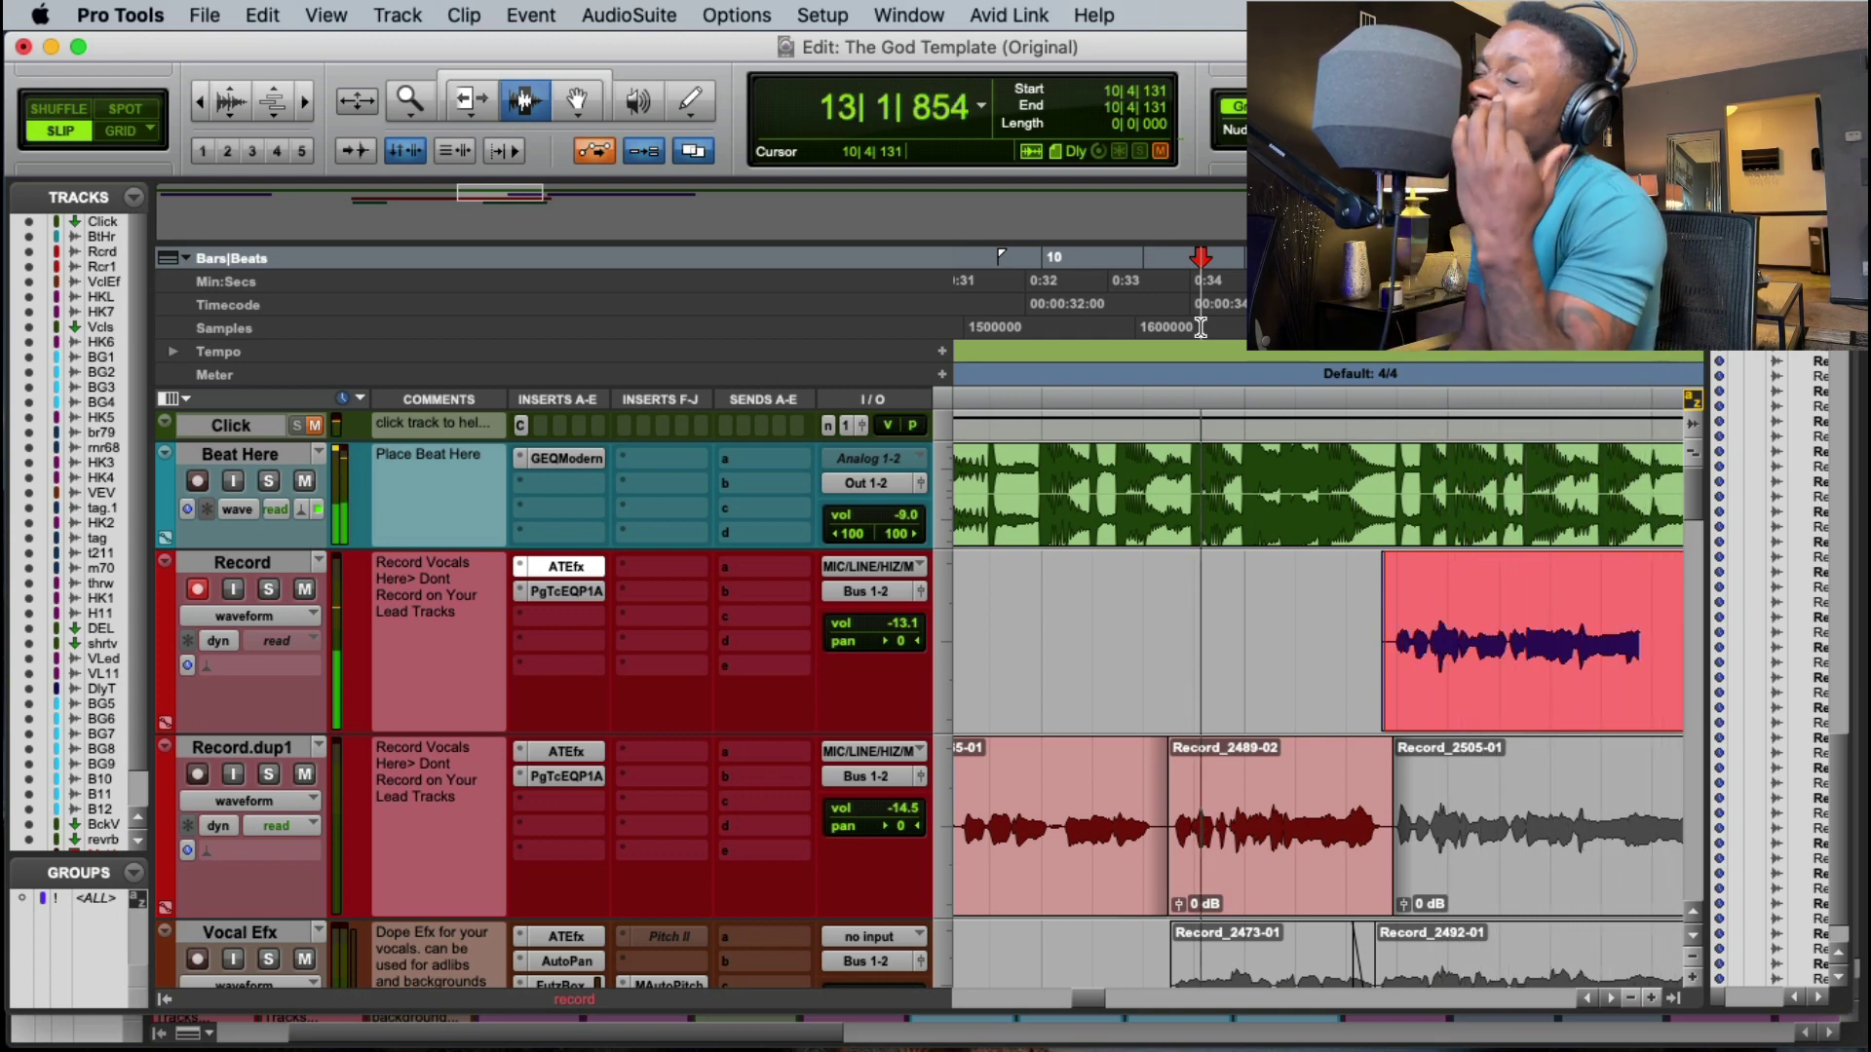
Step: Record the last phrase again on the Record track in further takes, playing in from 10|4|131
key(space)
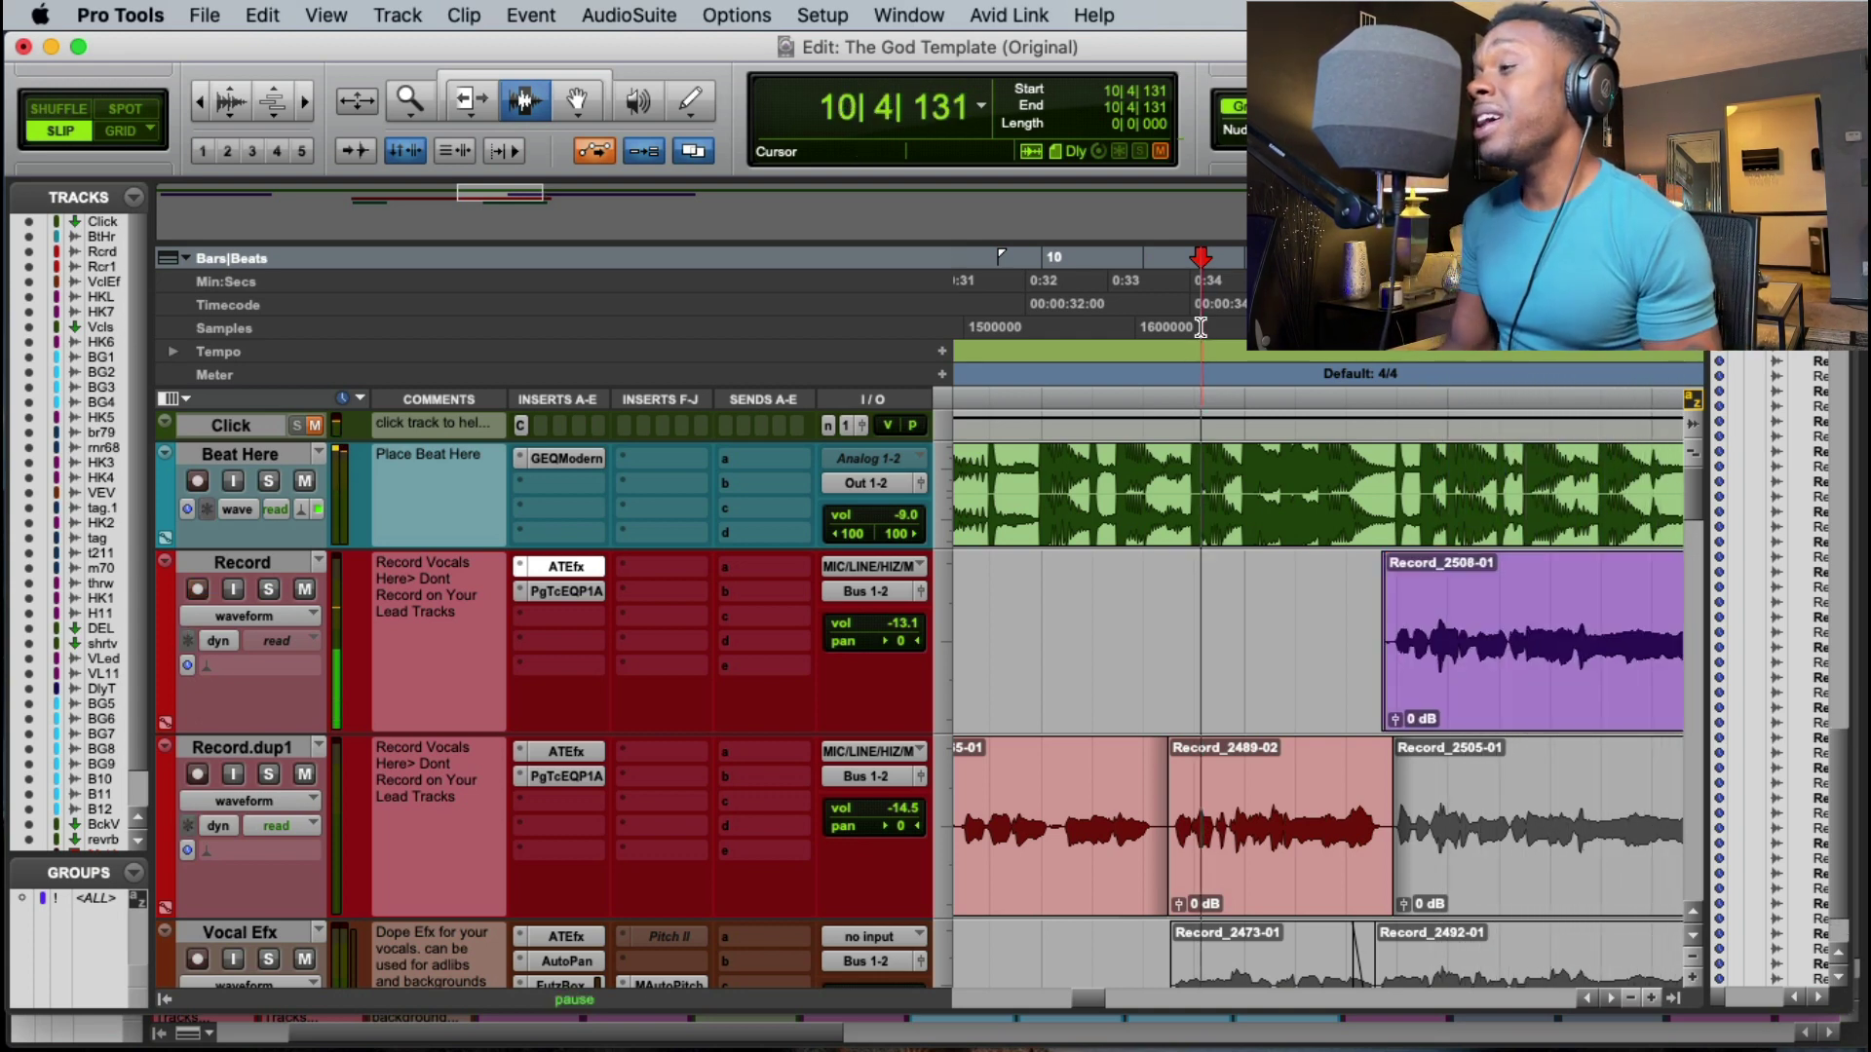
key(space)
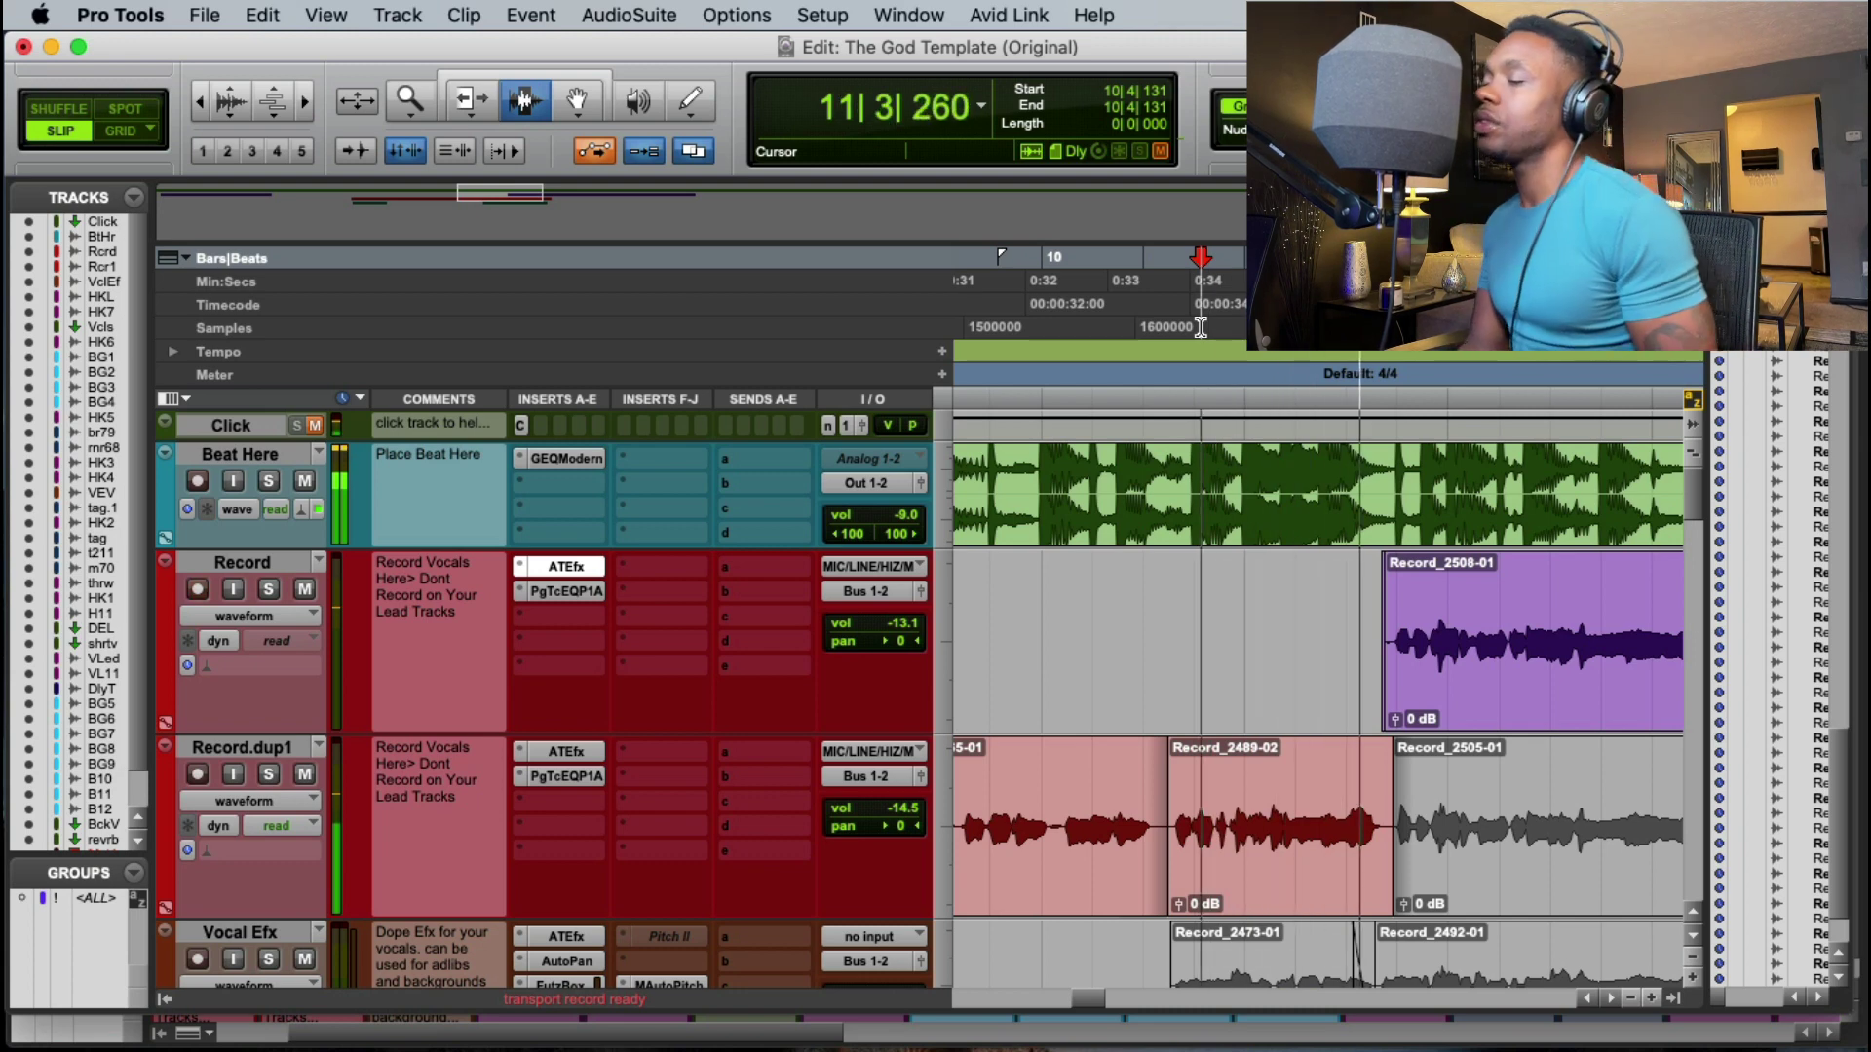
key(F12)
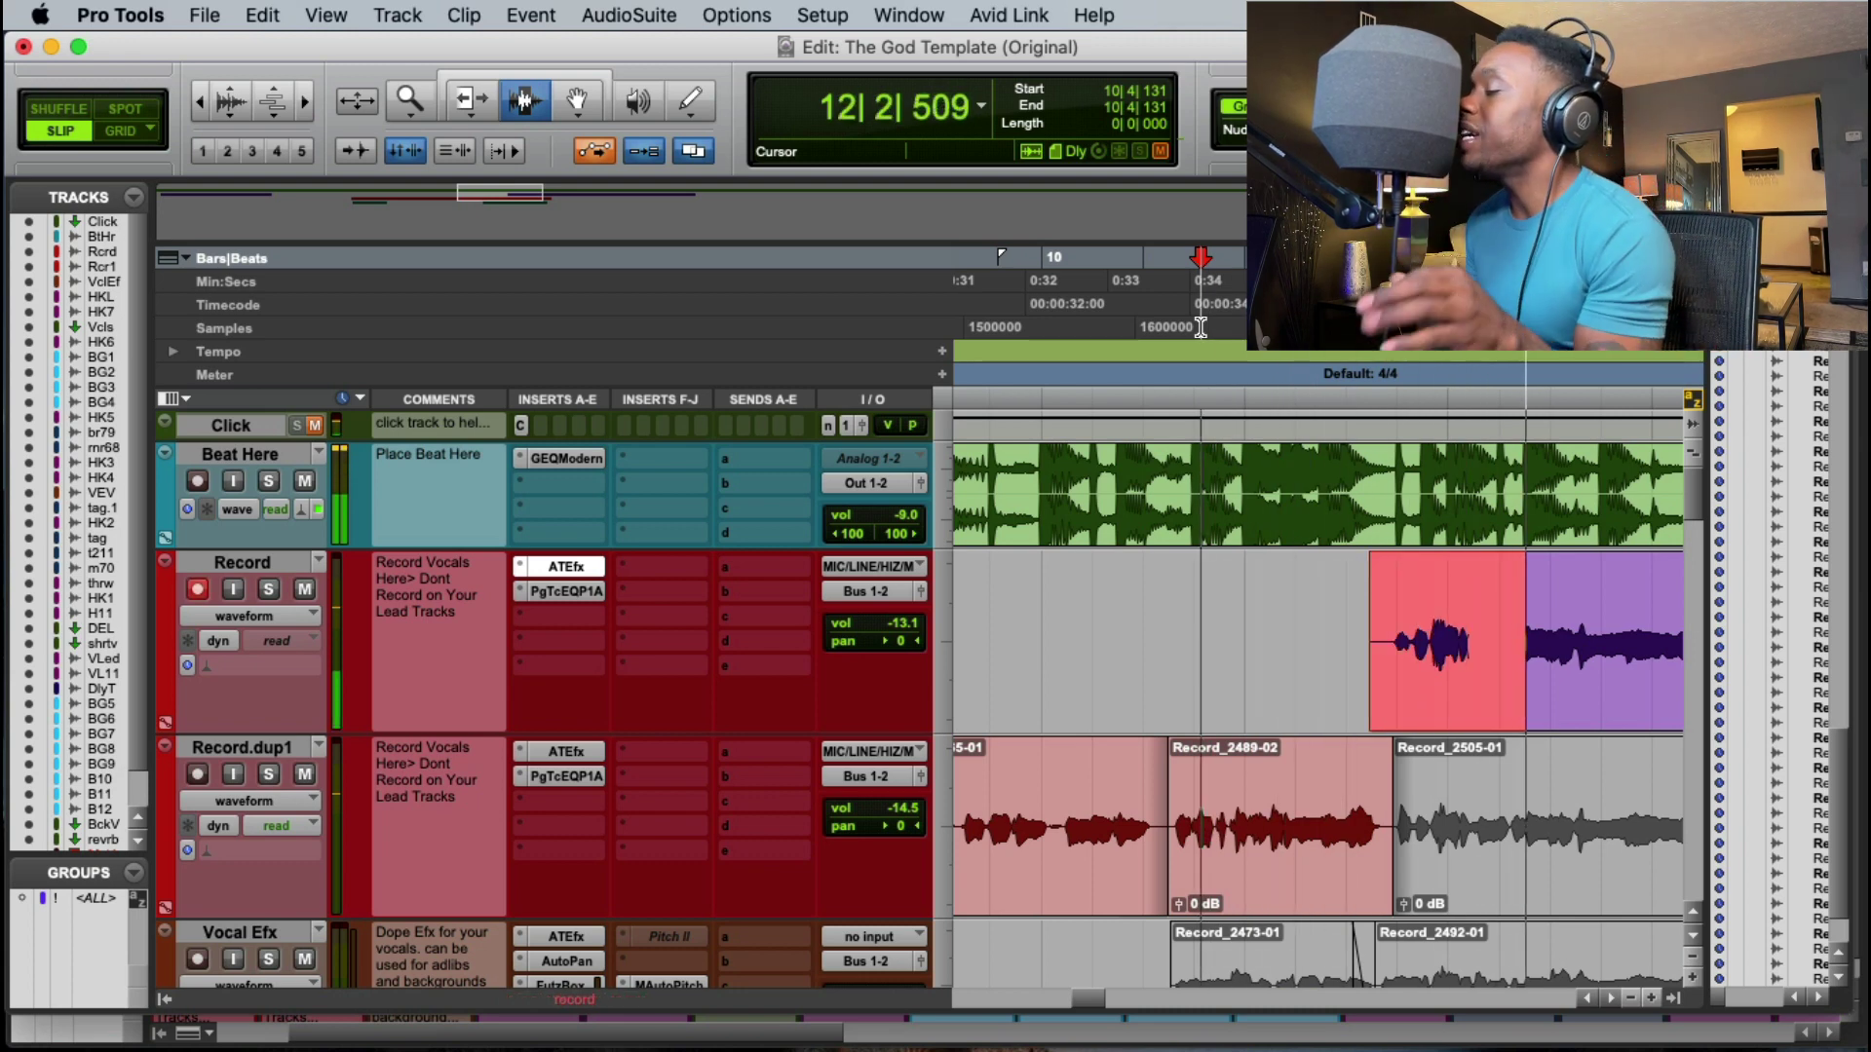
key(space)
key(space)
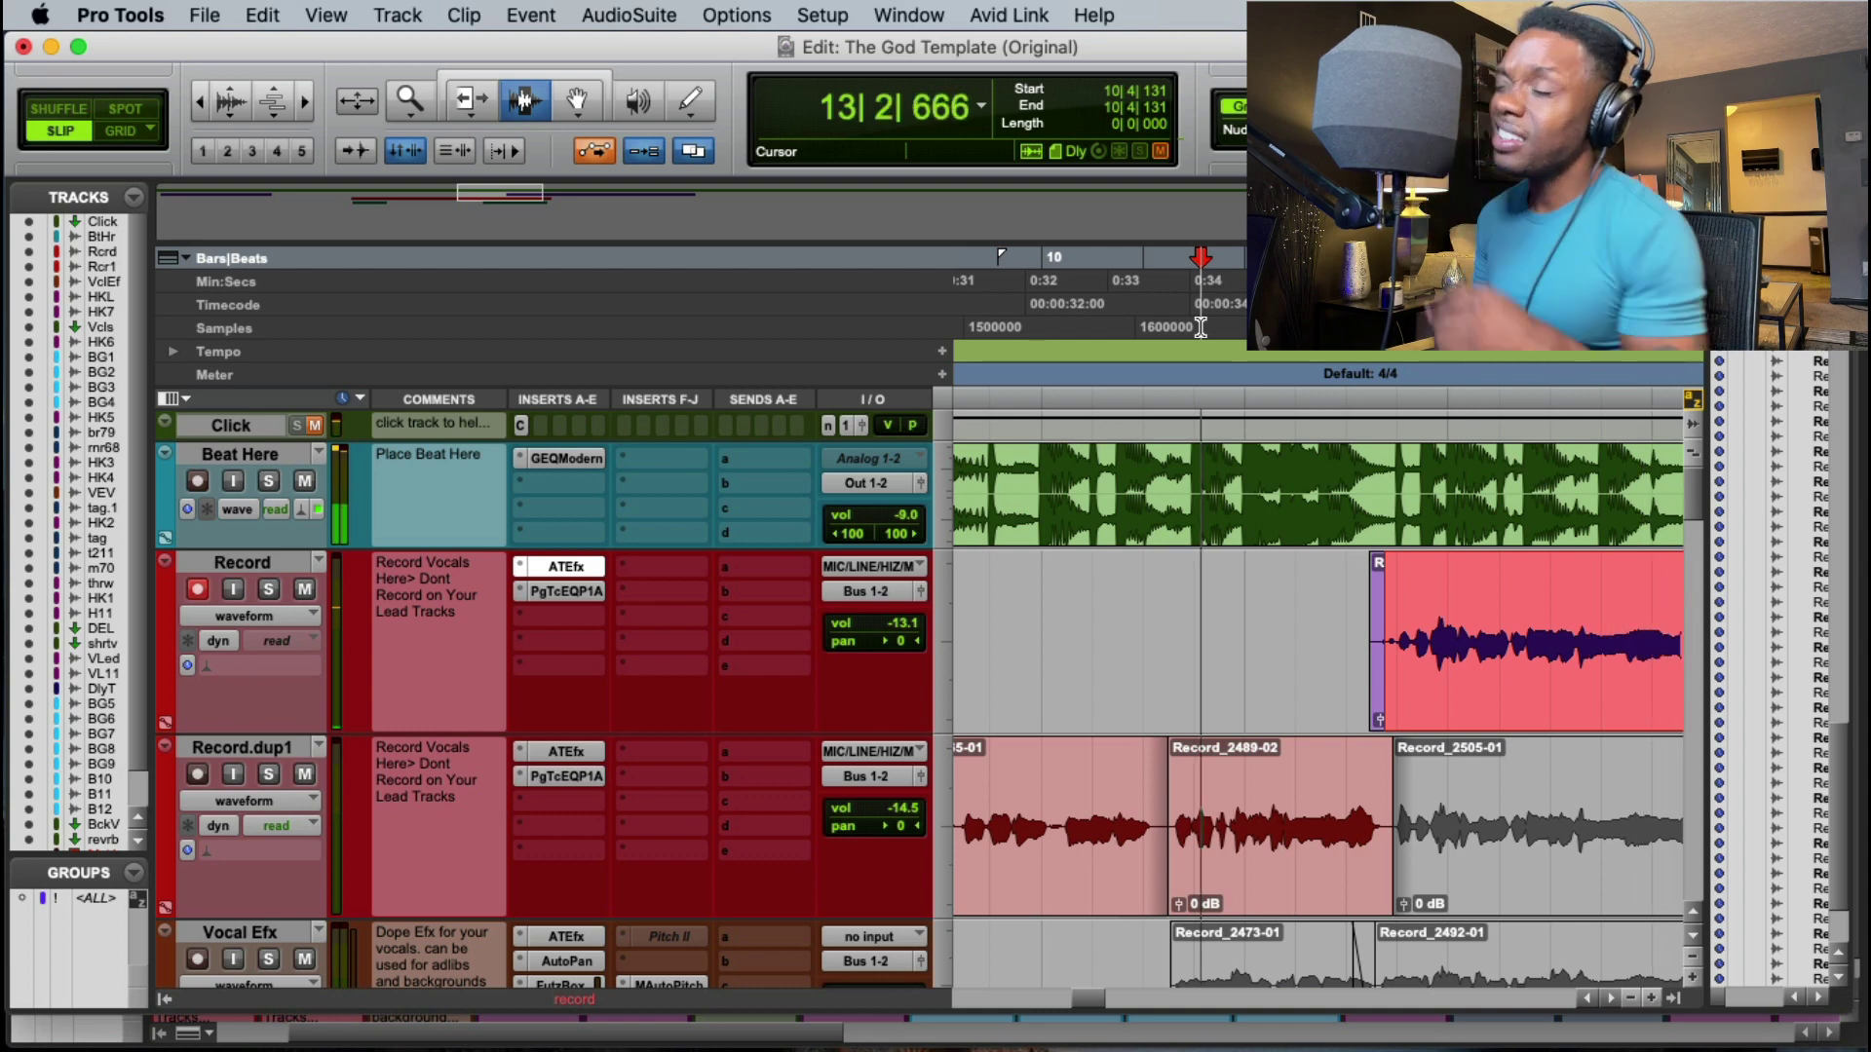
Step: Move take Record_2510-01 to Record.dup1 at 11|3|719 over muted Record_2505-01 and delete the leftover takes on the Record track
key(space)
drag(1470, 662, 1491, 826)
key(F8)
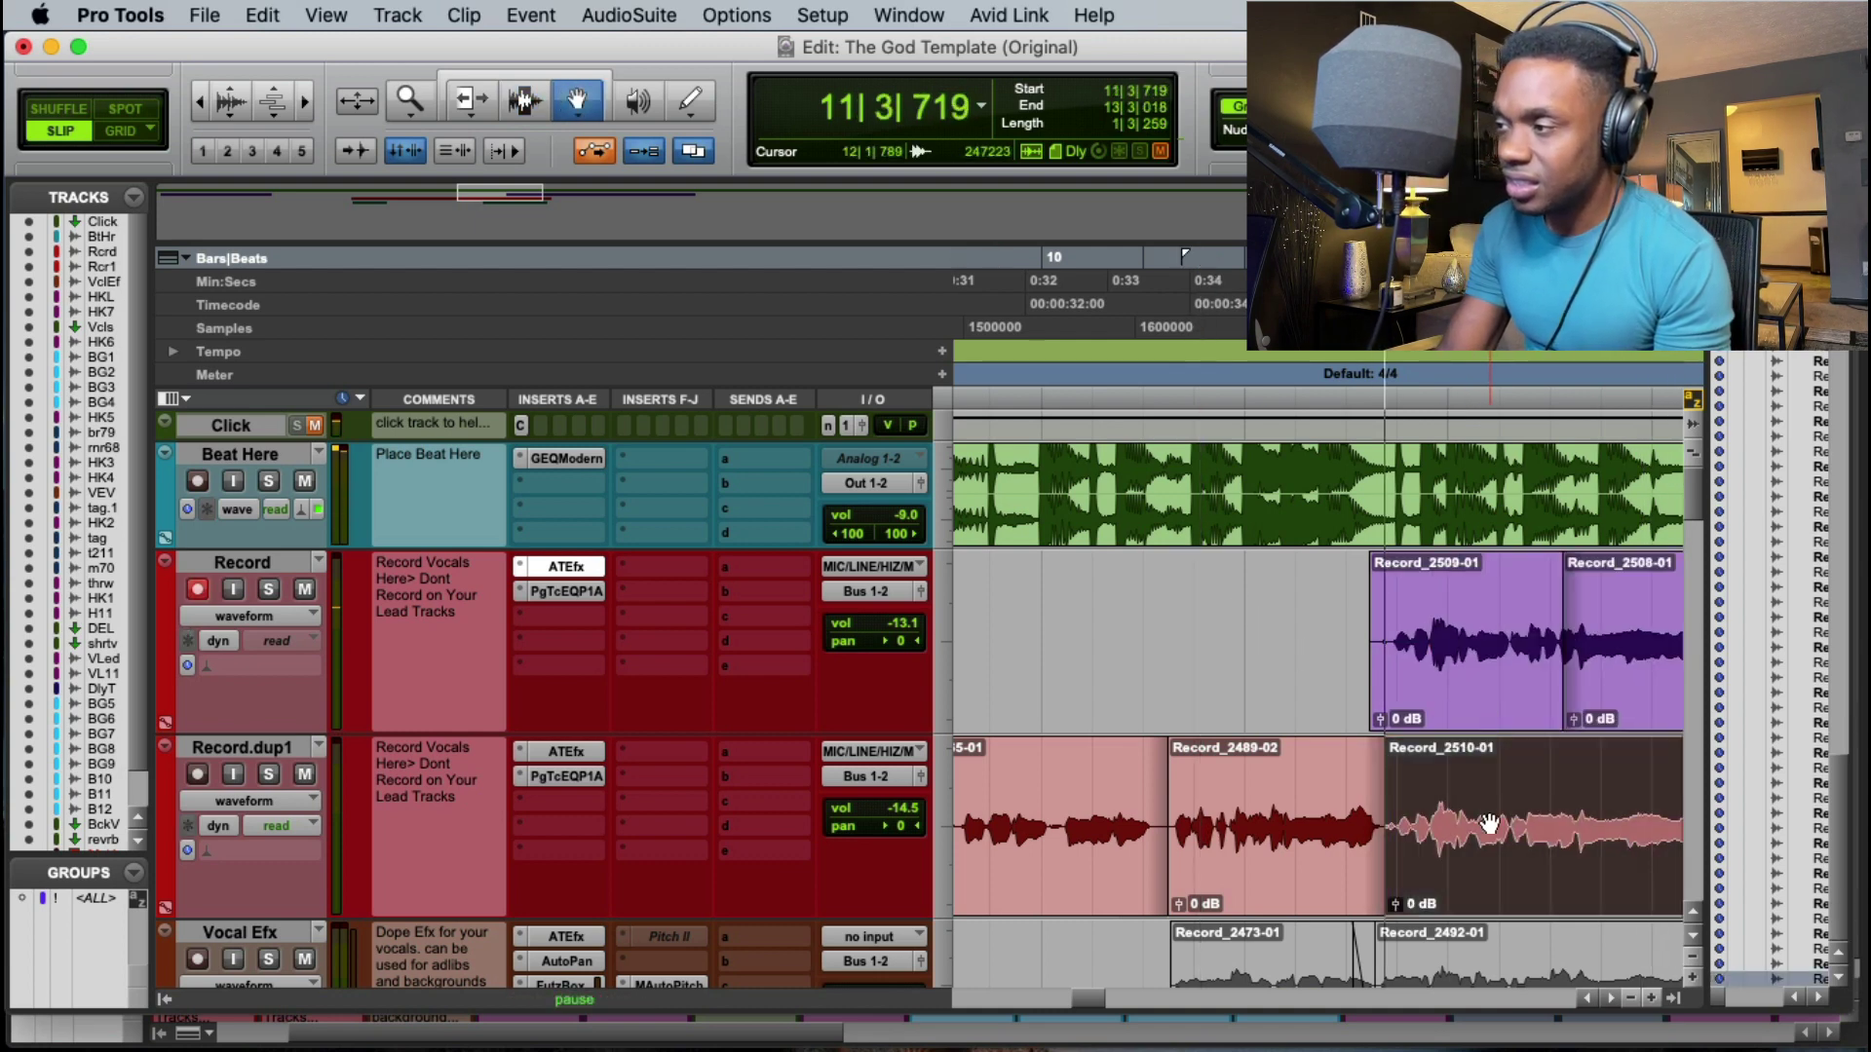
key(space)
click(1461, 706)
key(Delete)
click(1525, 692)
key(Delete)
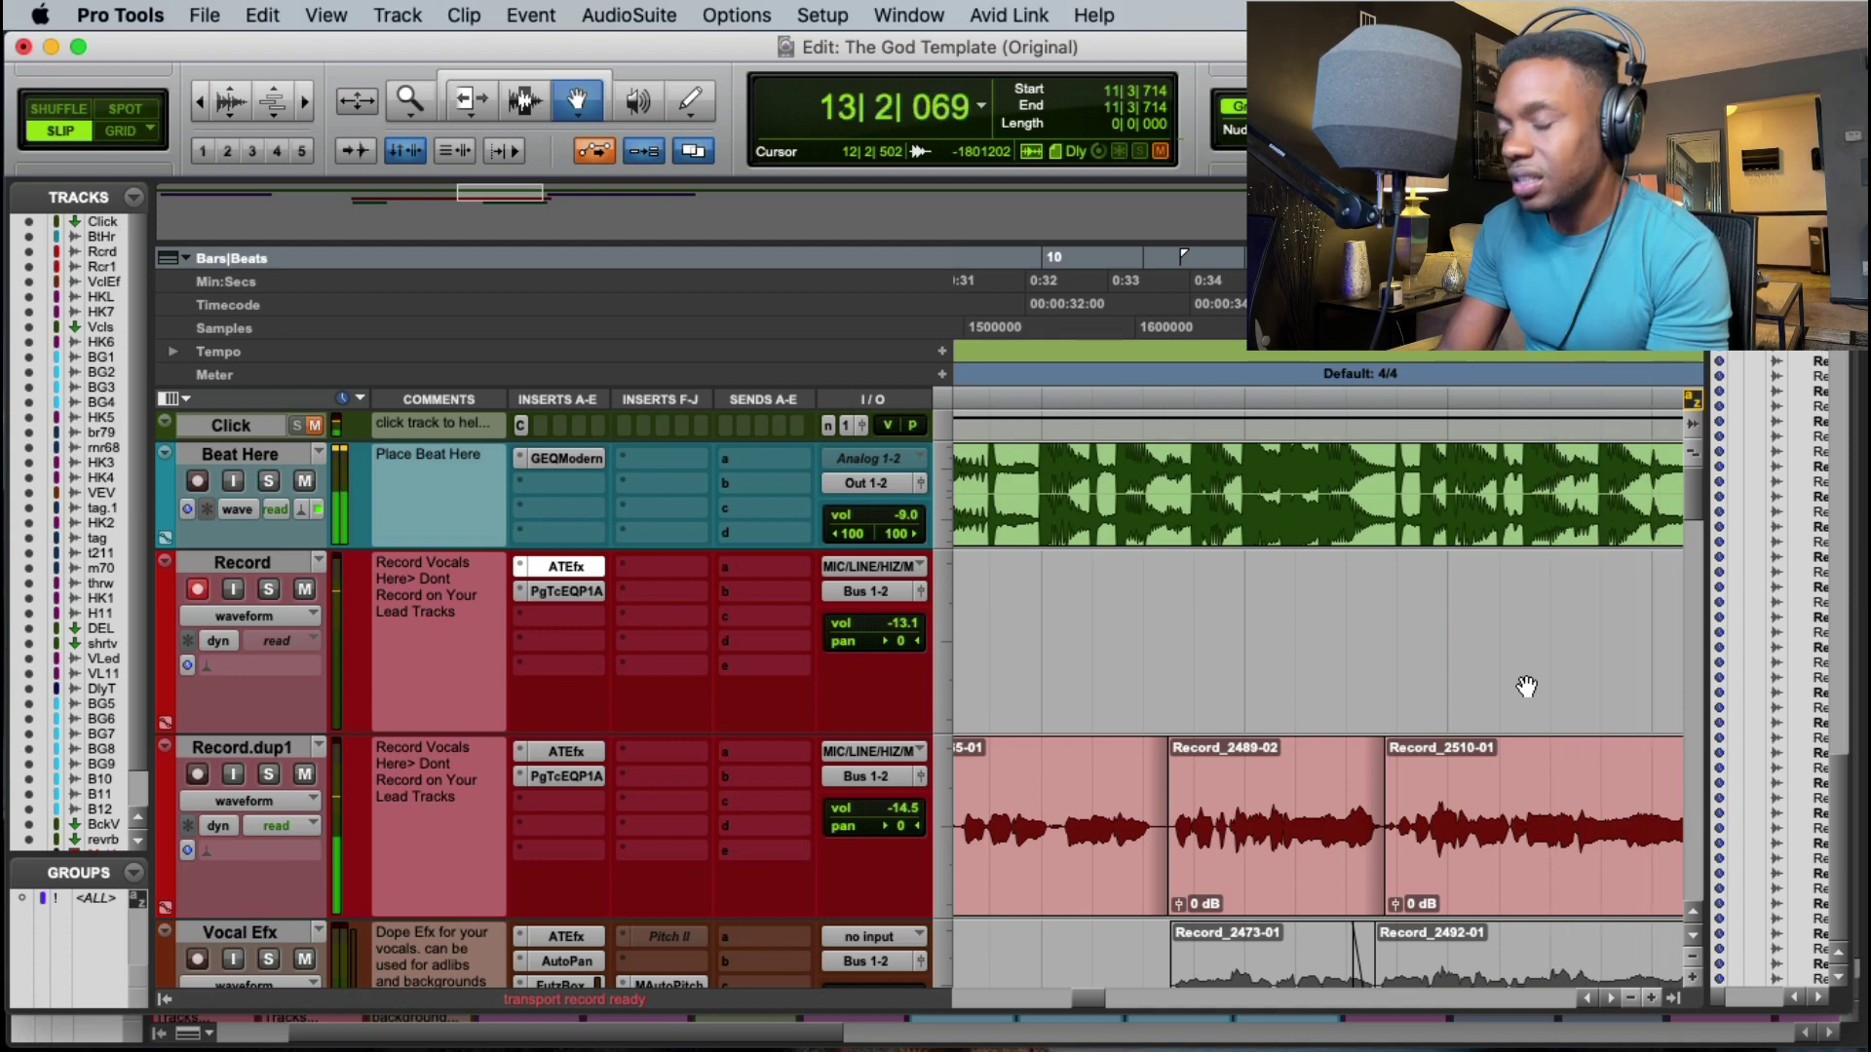
Step: Play back the new last phrase on Record.dup1, and play the whole vocal from bar 5
key(space)
key(space)
key(super+z)
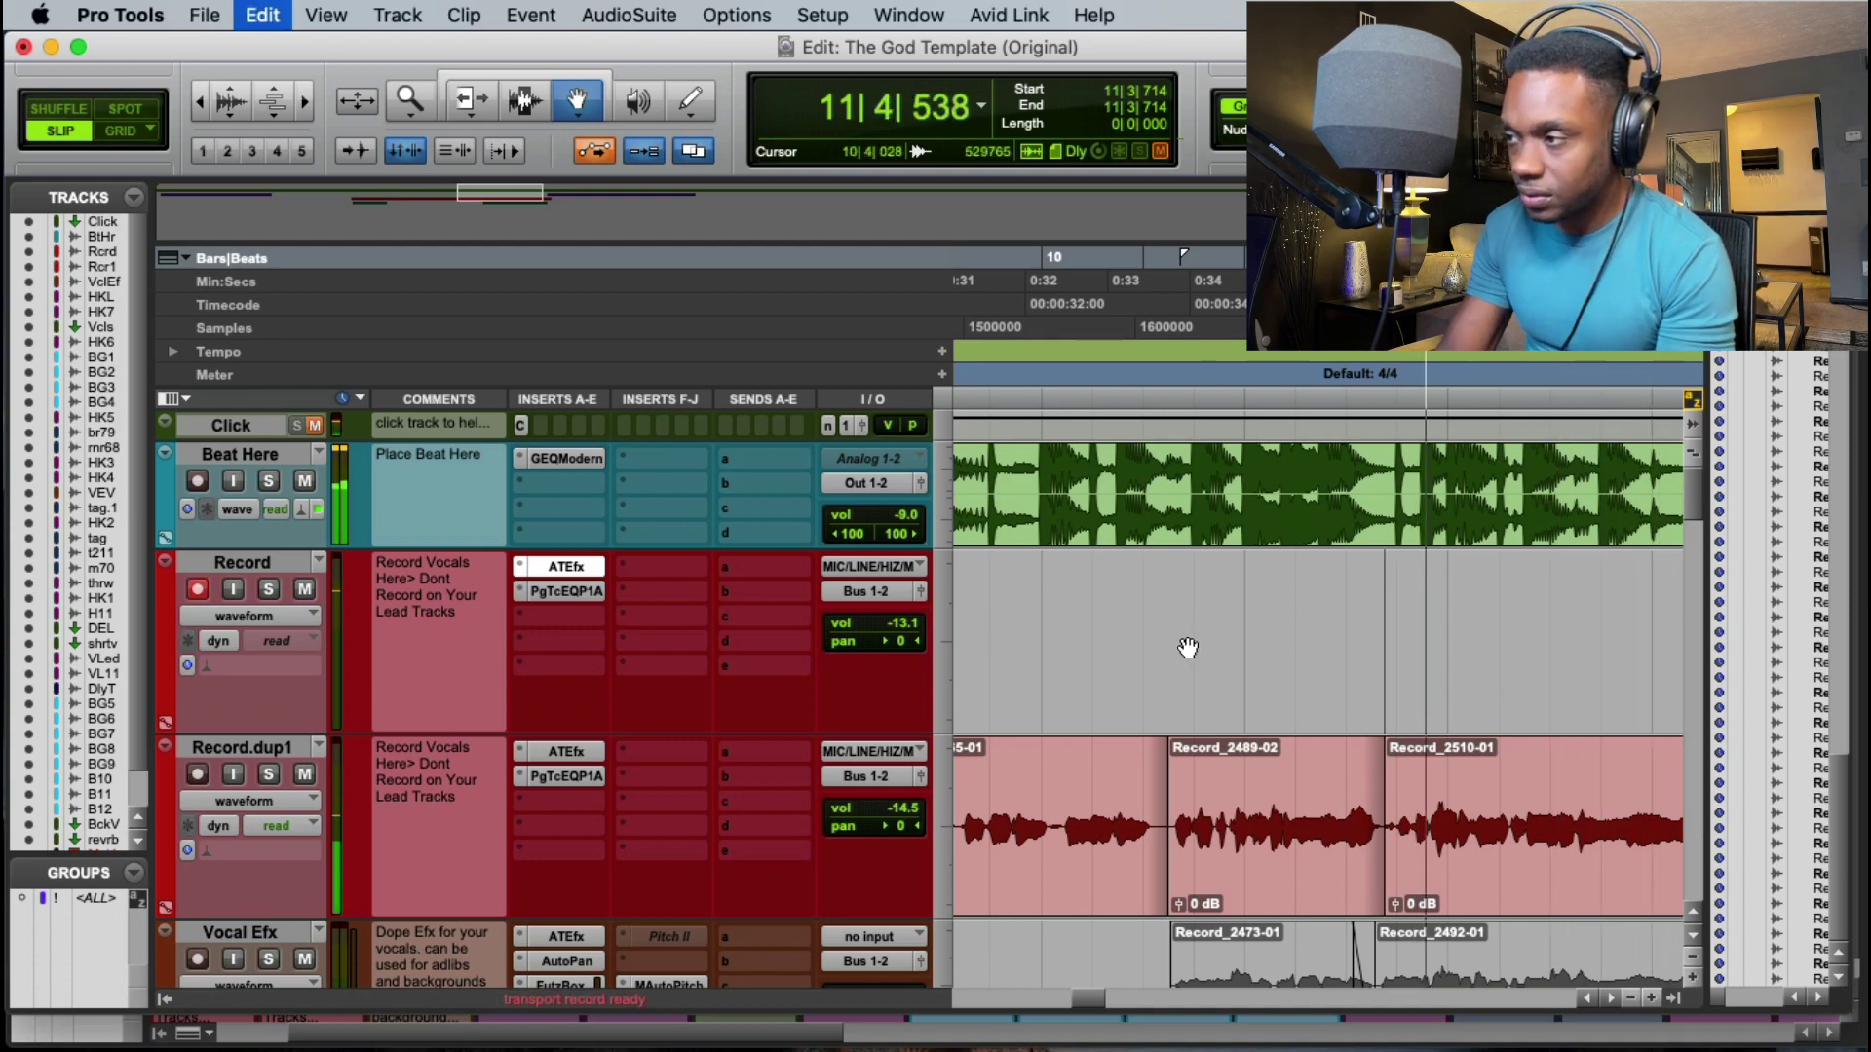
key(space)
key(space)
key(r)
key(r)
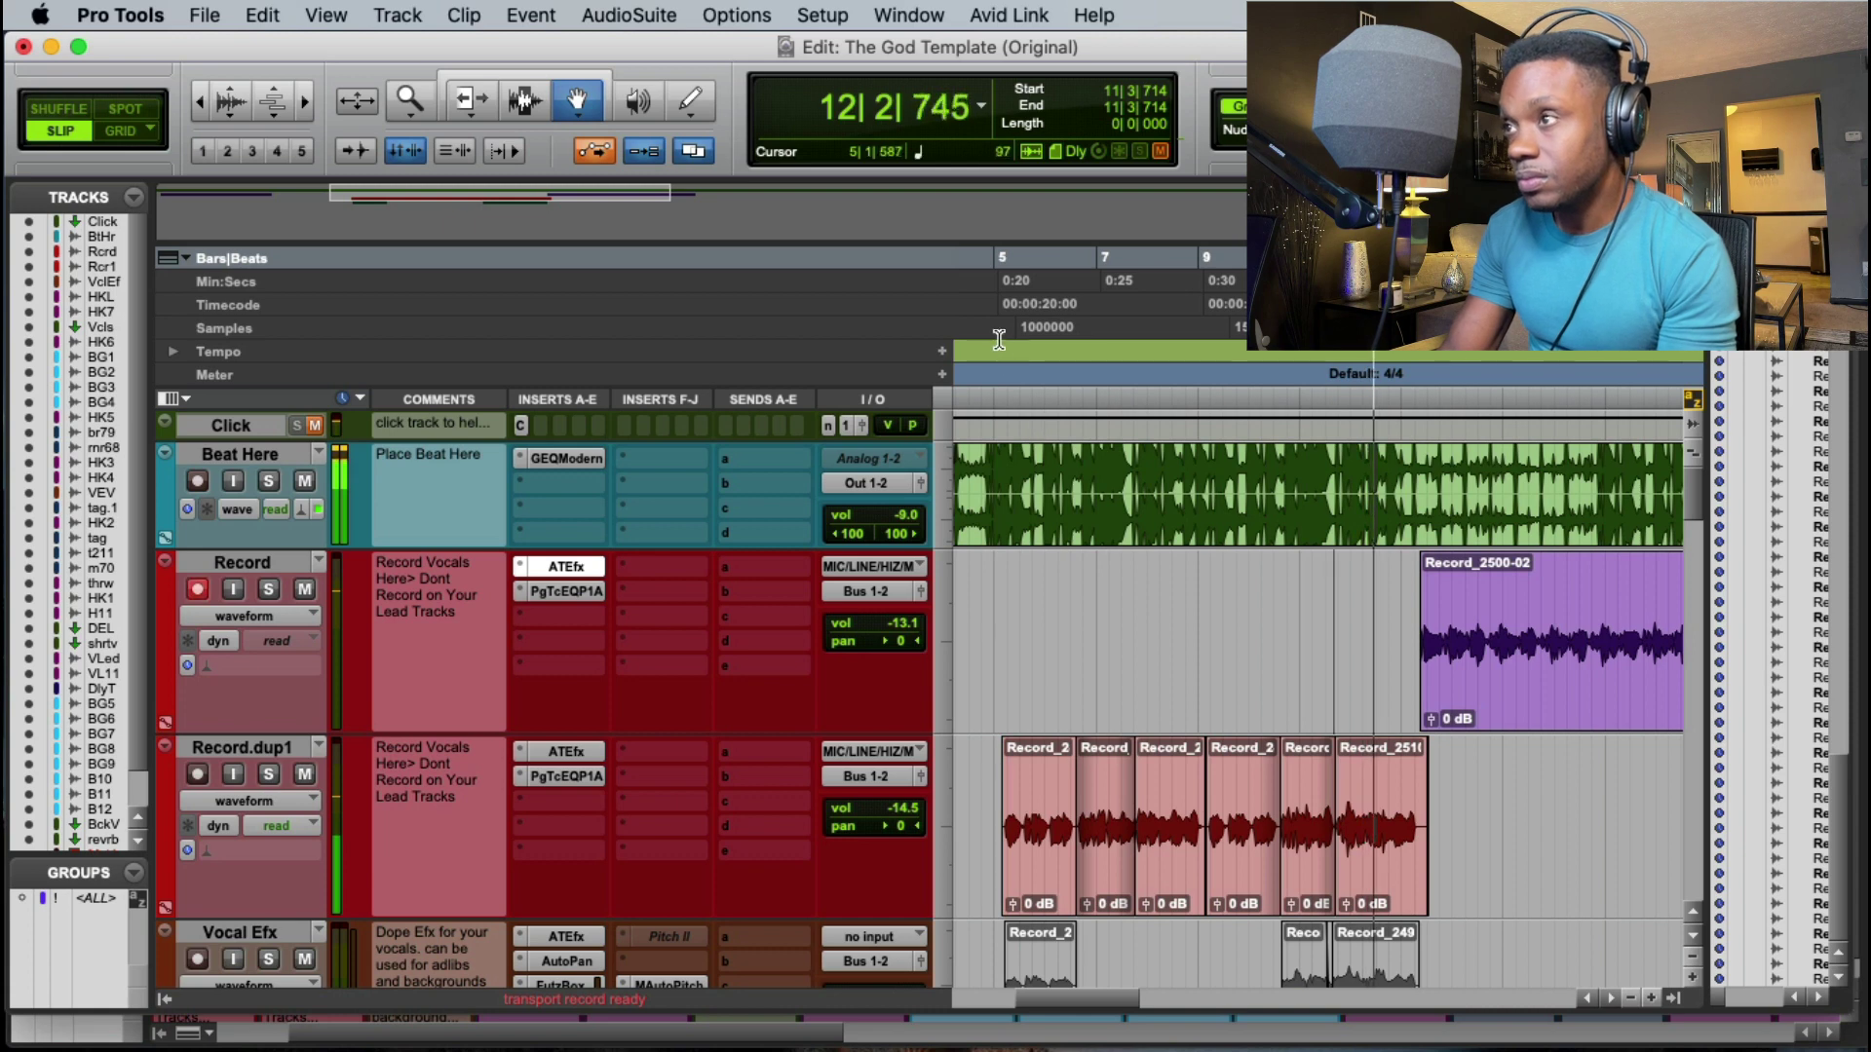
click(996, 261)
key(space)
key(space)
Step: Try to replace the muted Record_2465-01 on Record.dup1 with a new take, playing in from 8|2|005, and undo the attempt
click(1245, 785)
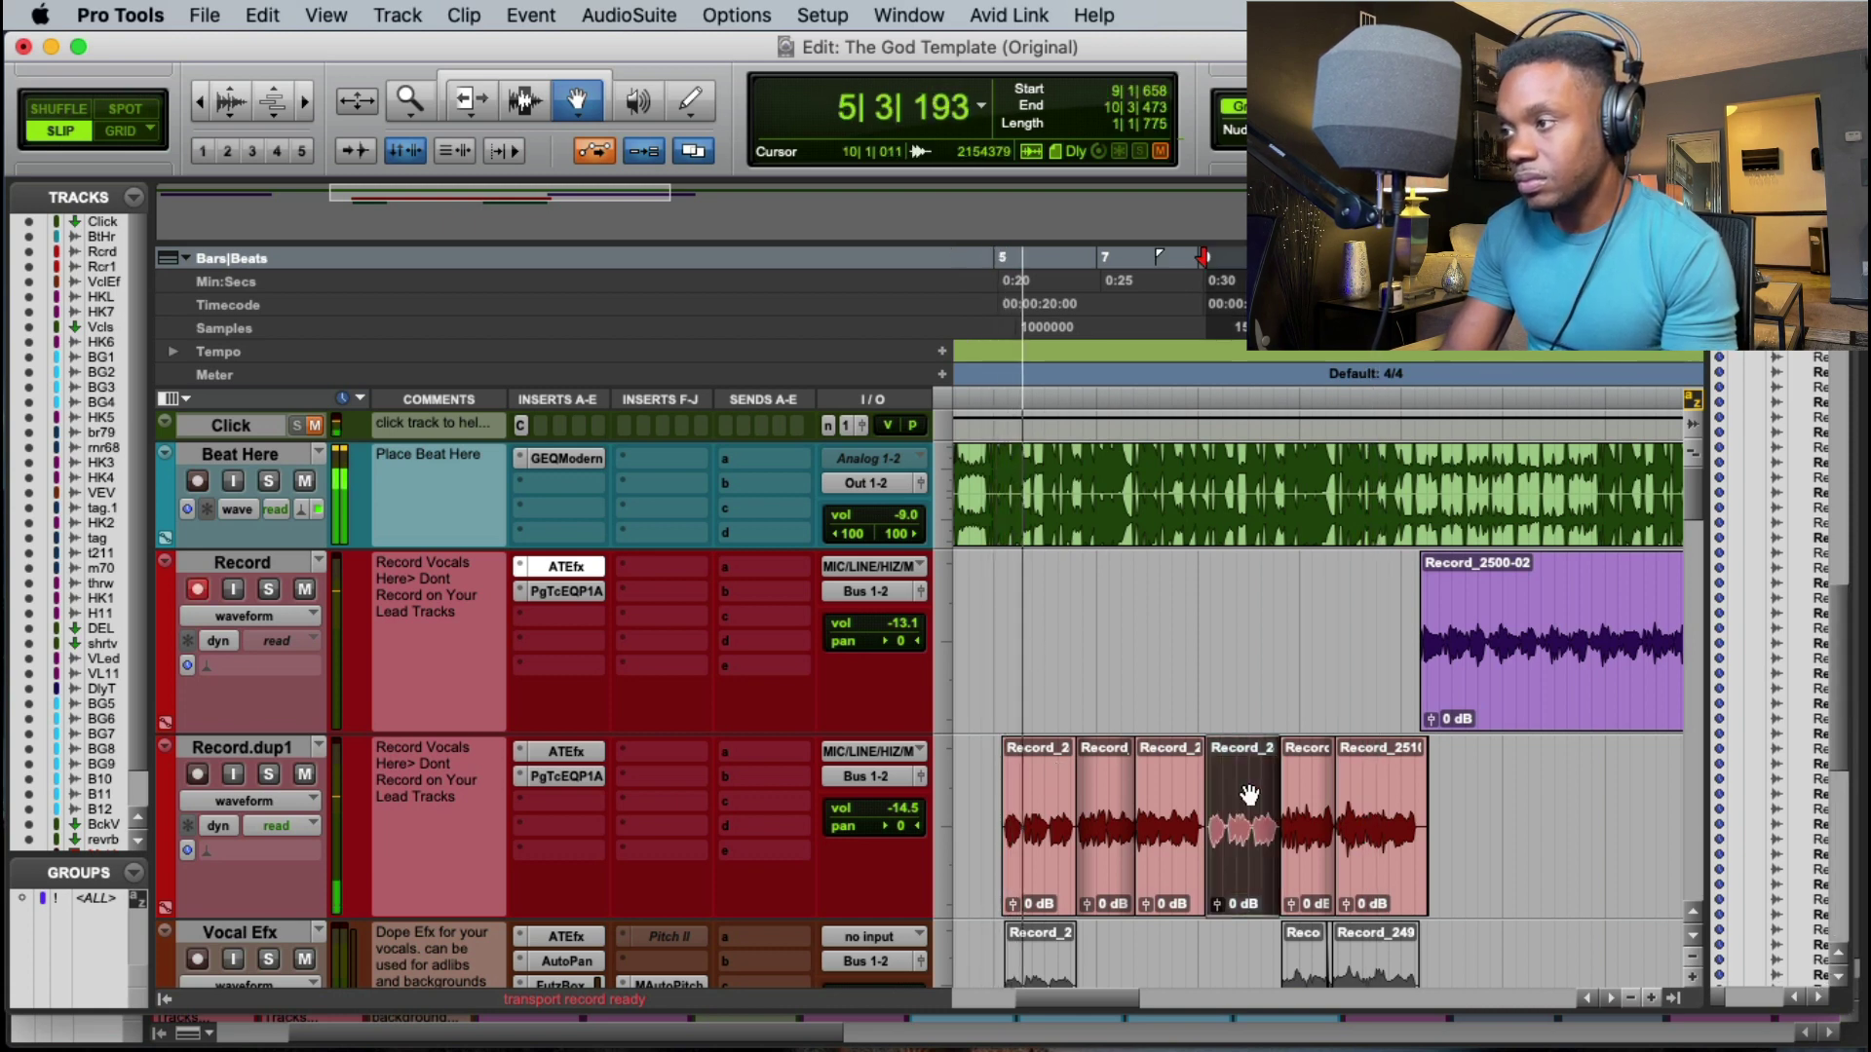
key(space)
click(1144, 319)
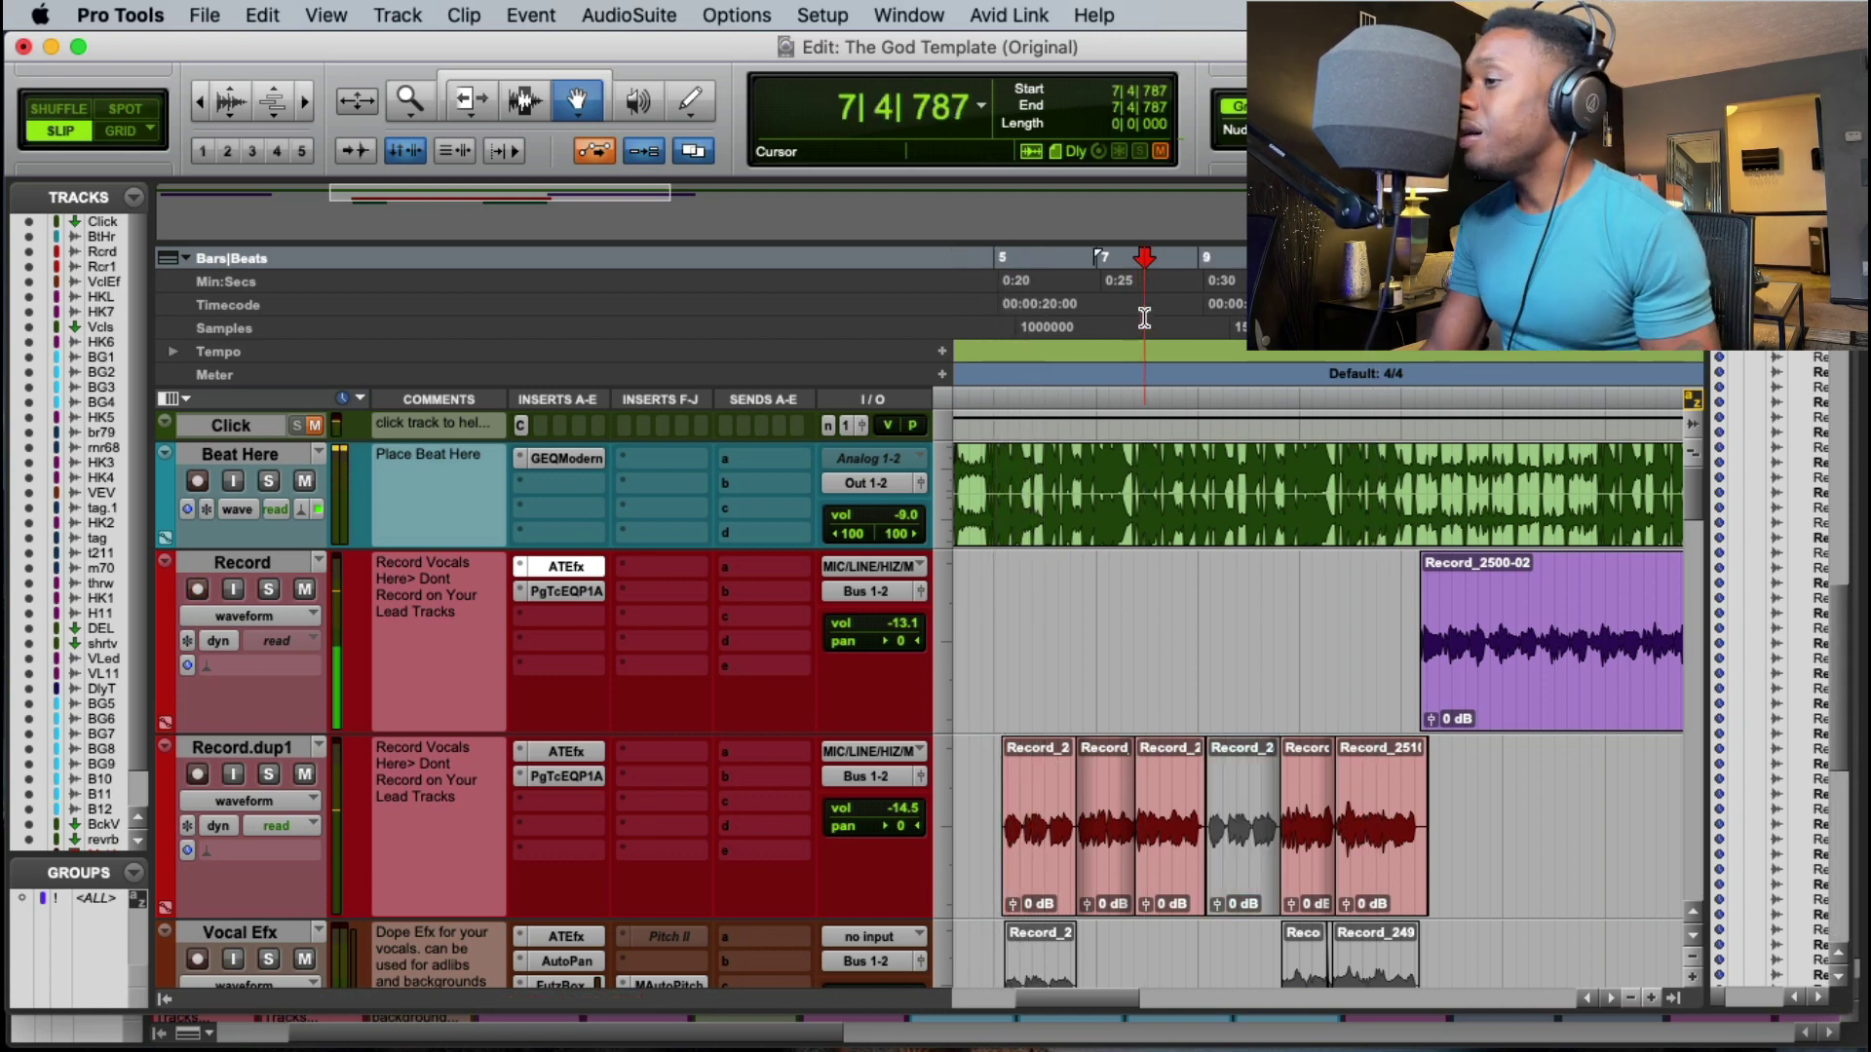
key(space)
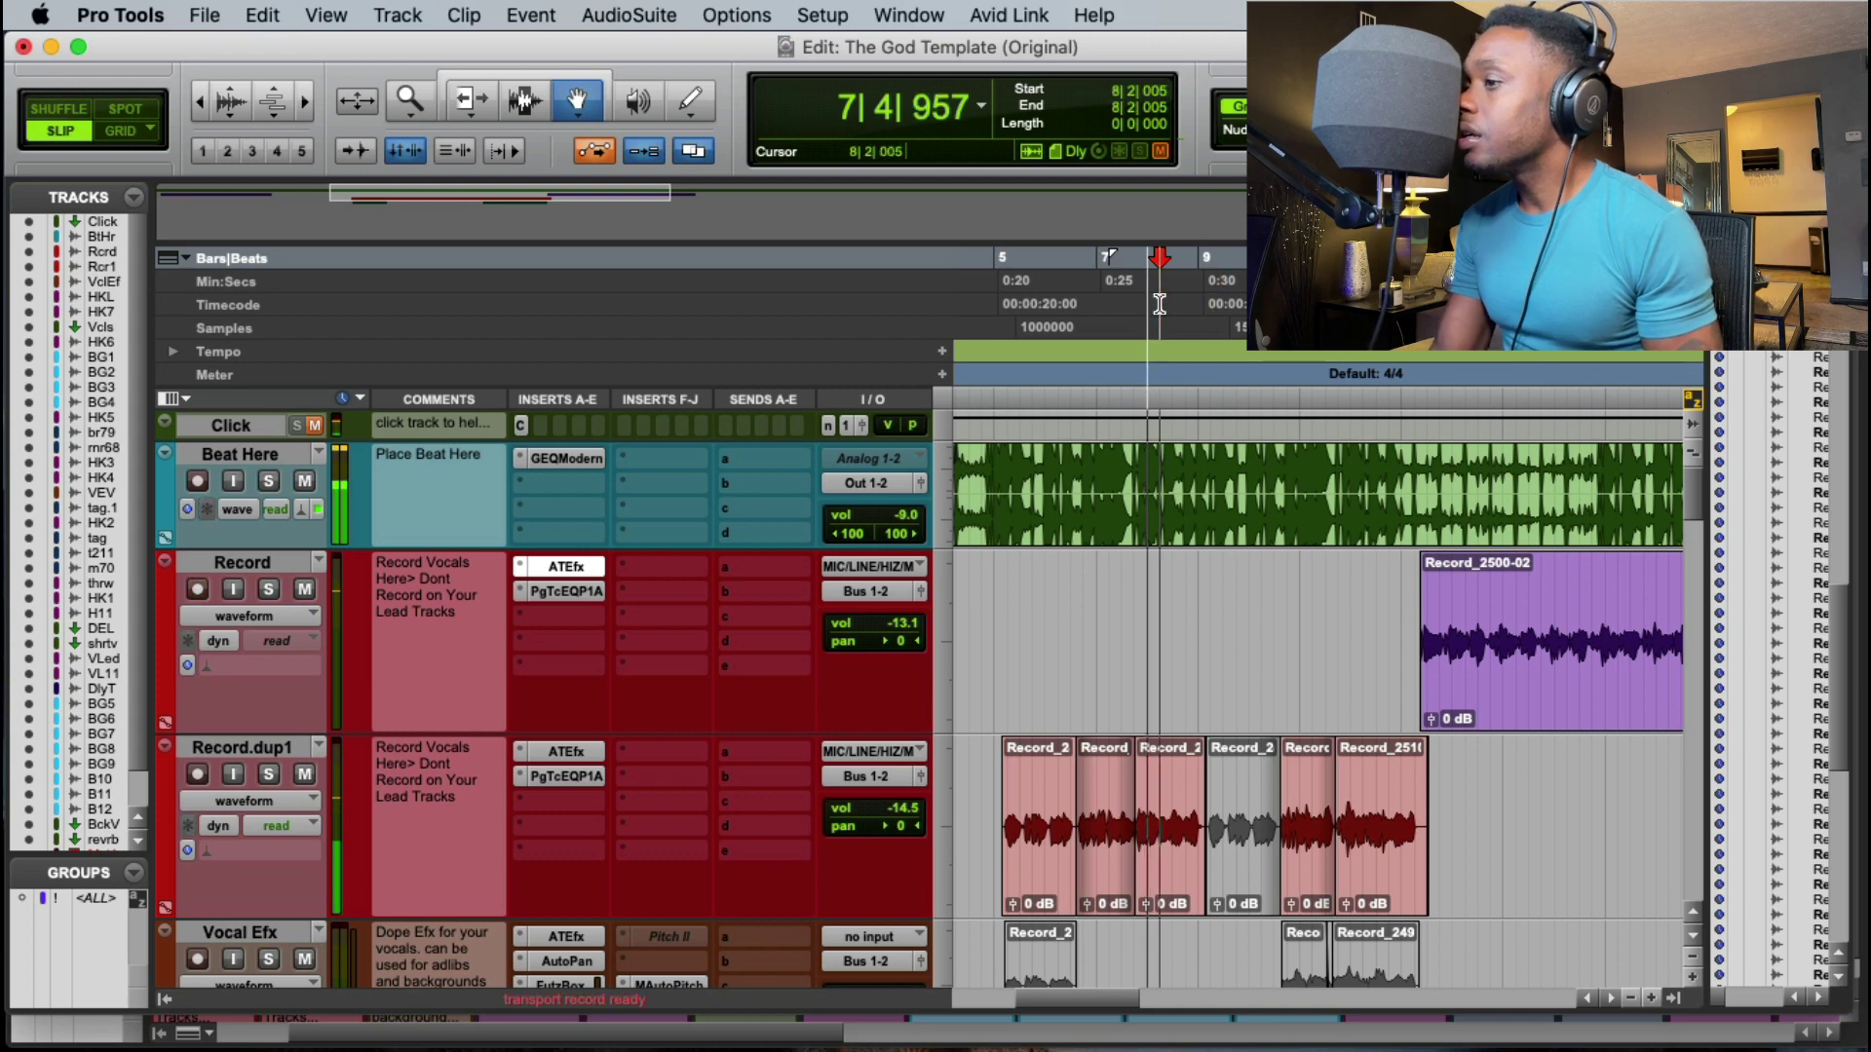
key(super+bracketright)
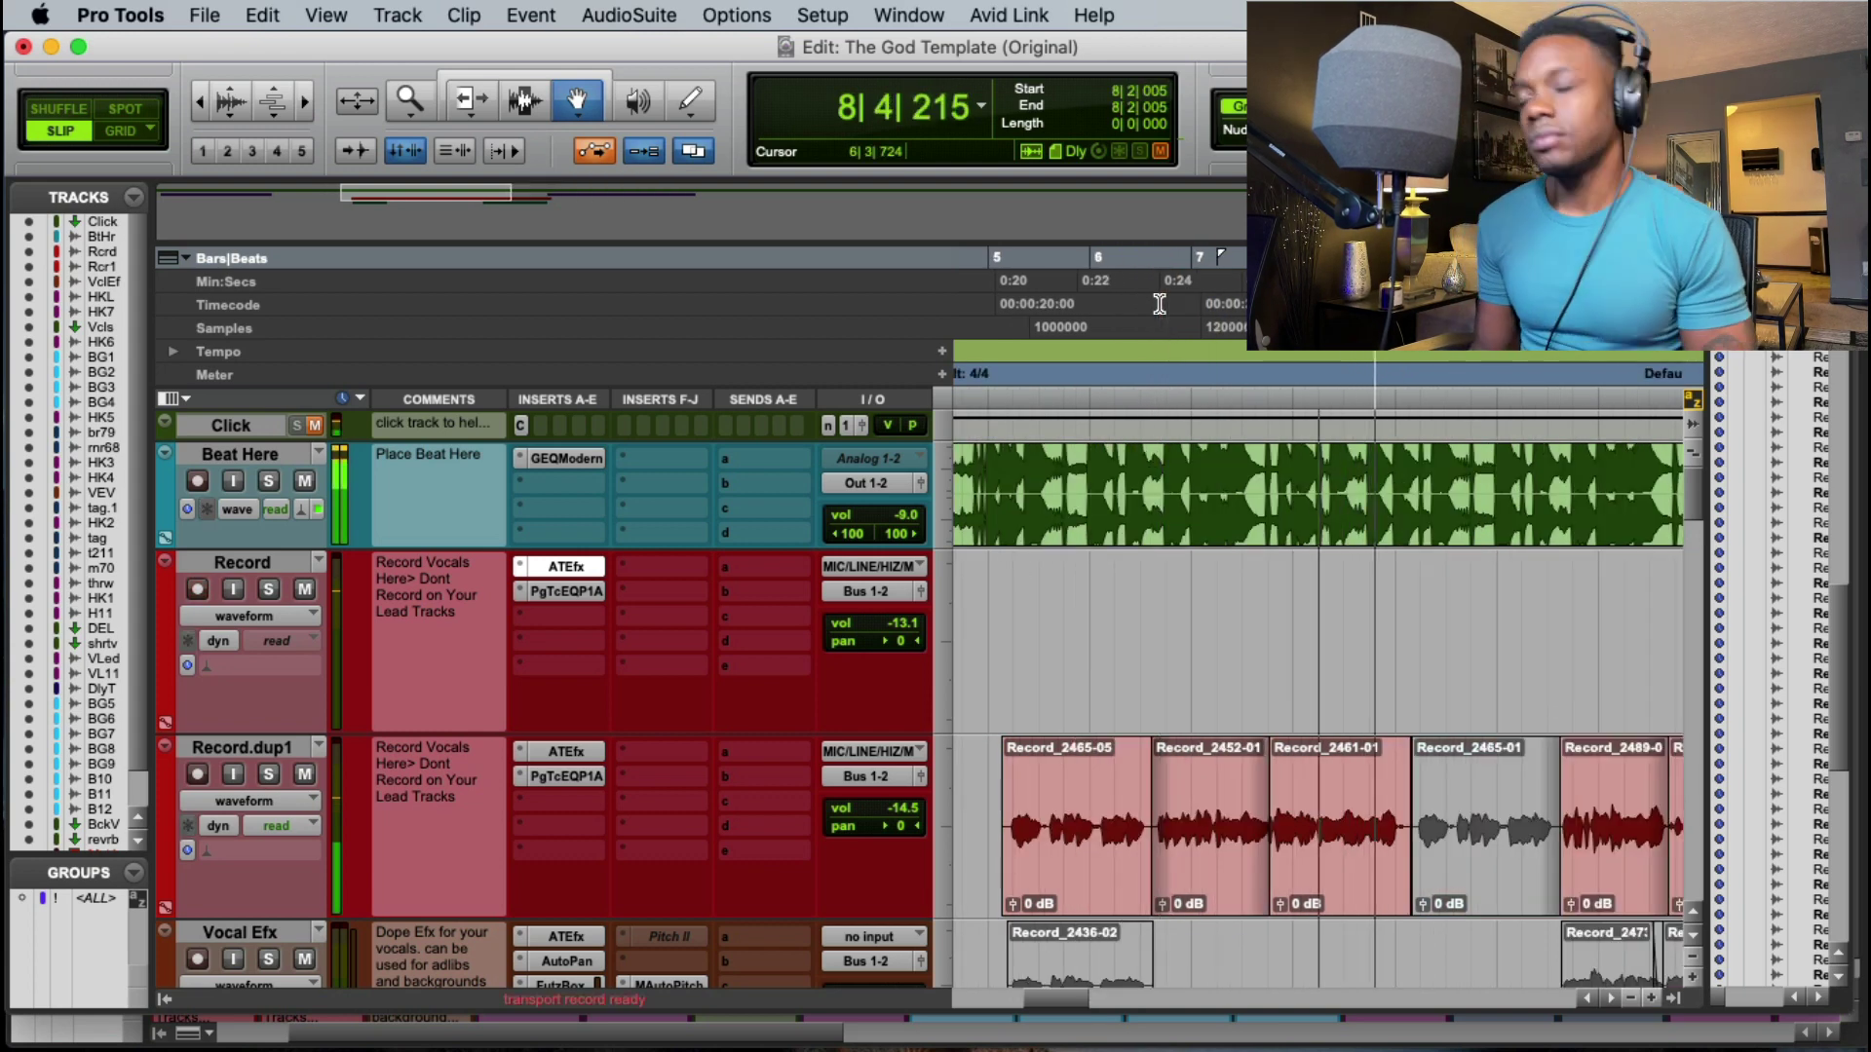
key(super+space)
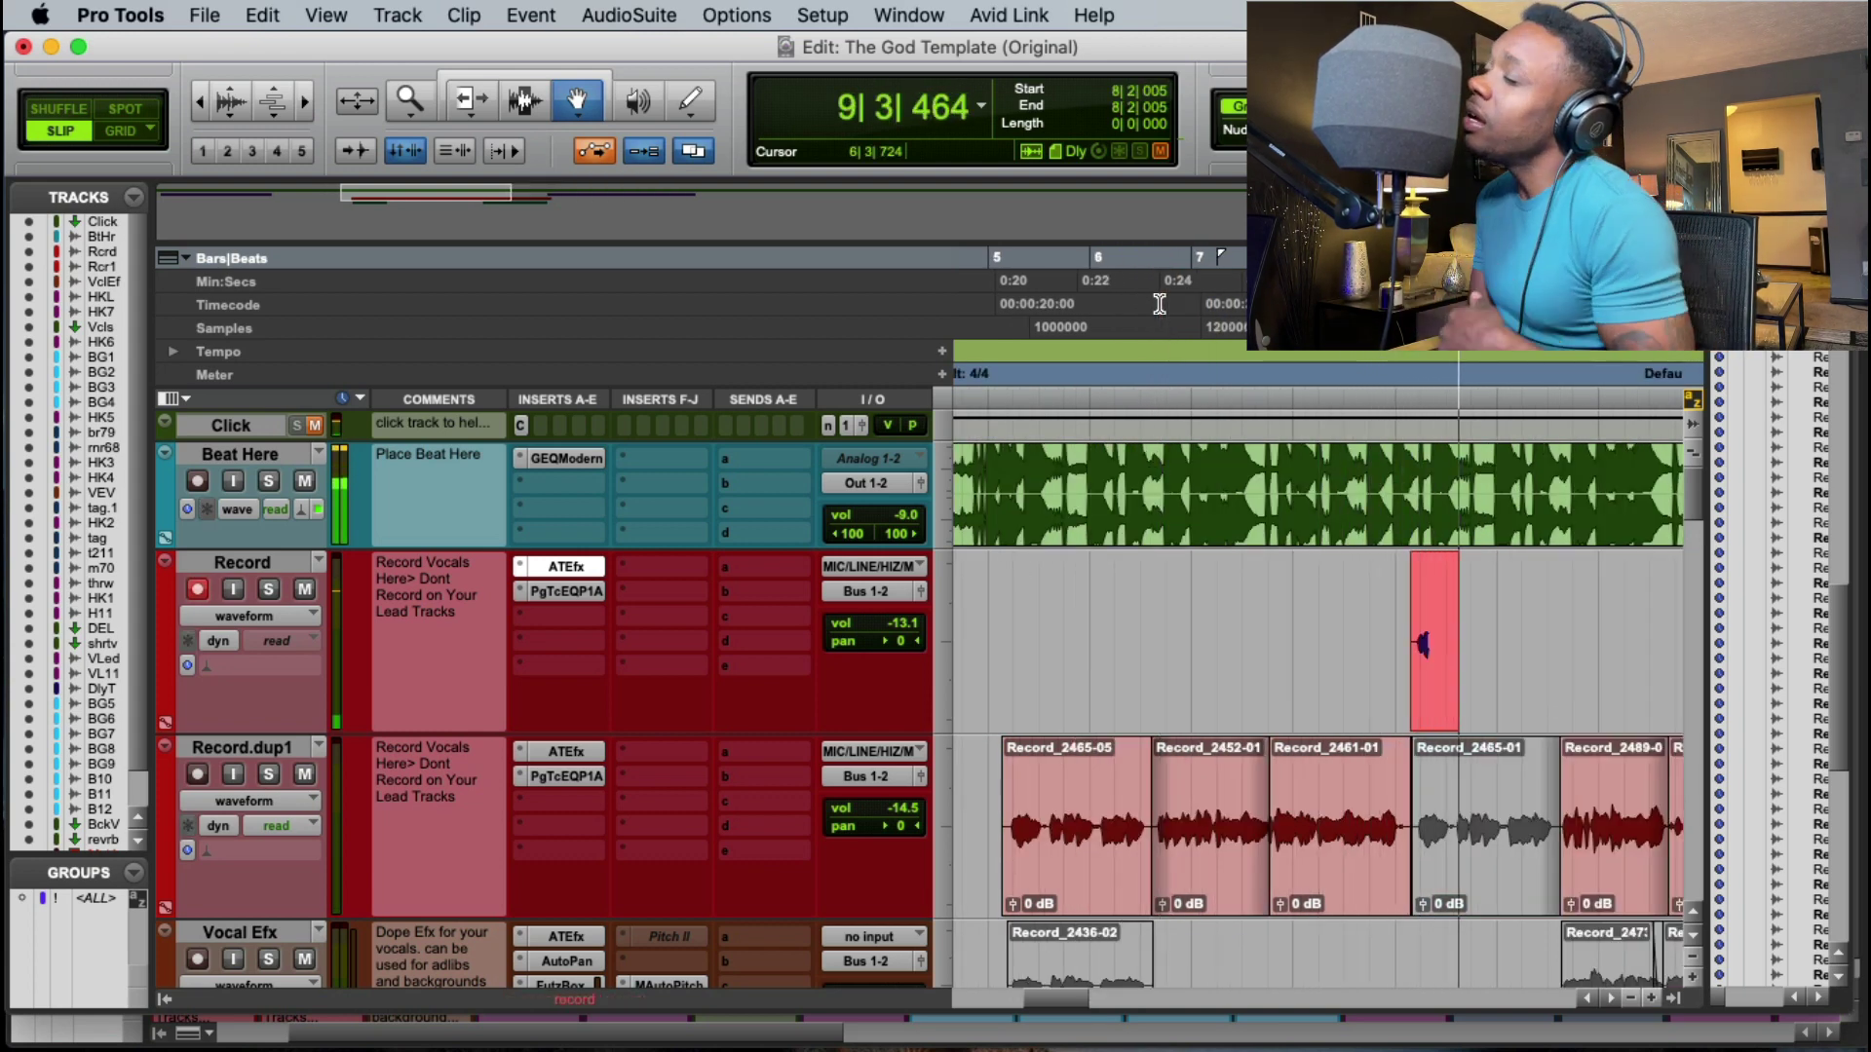
key(space)
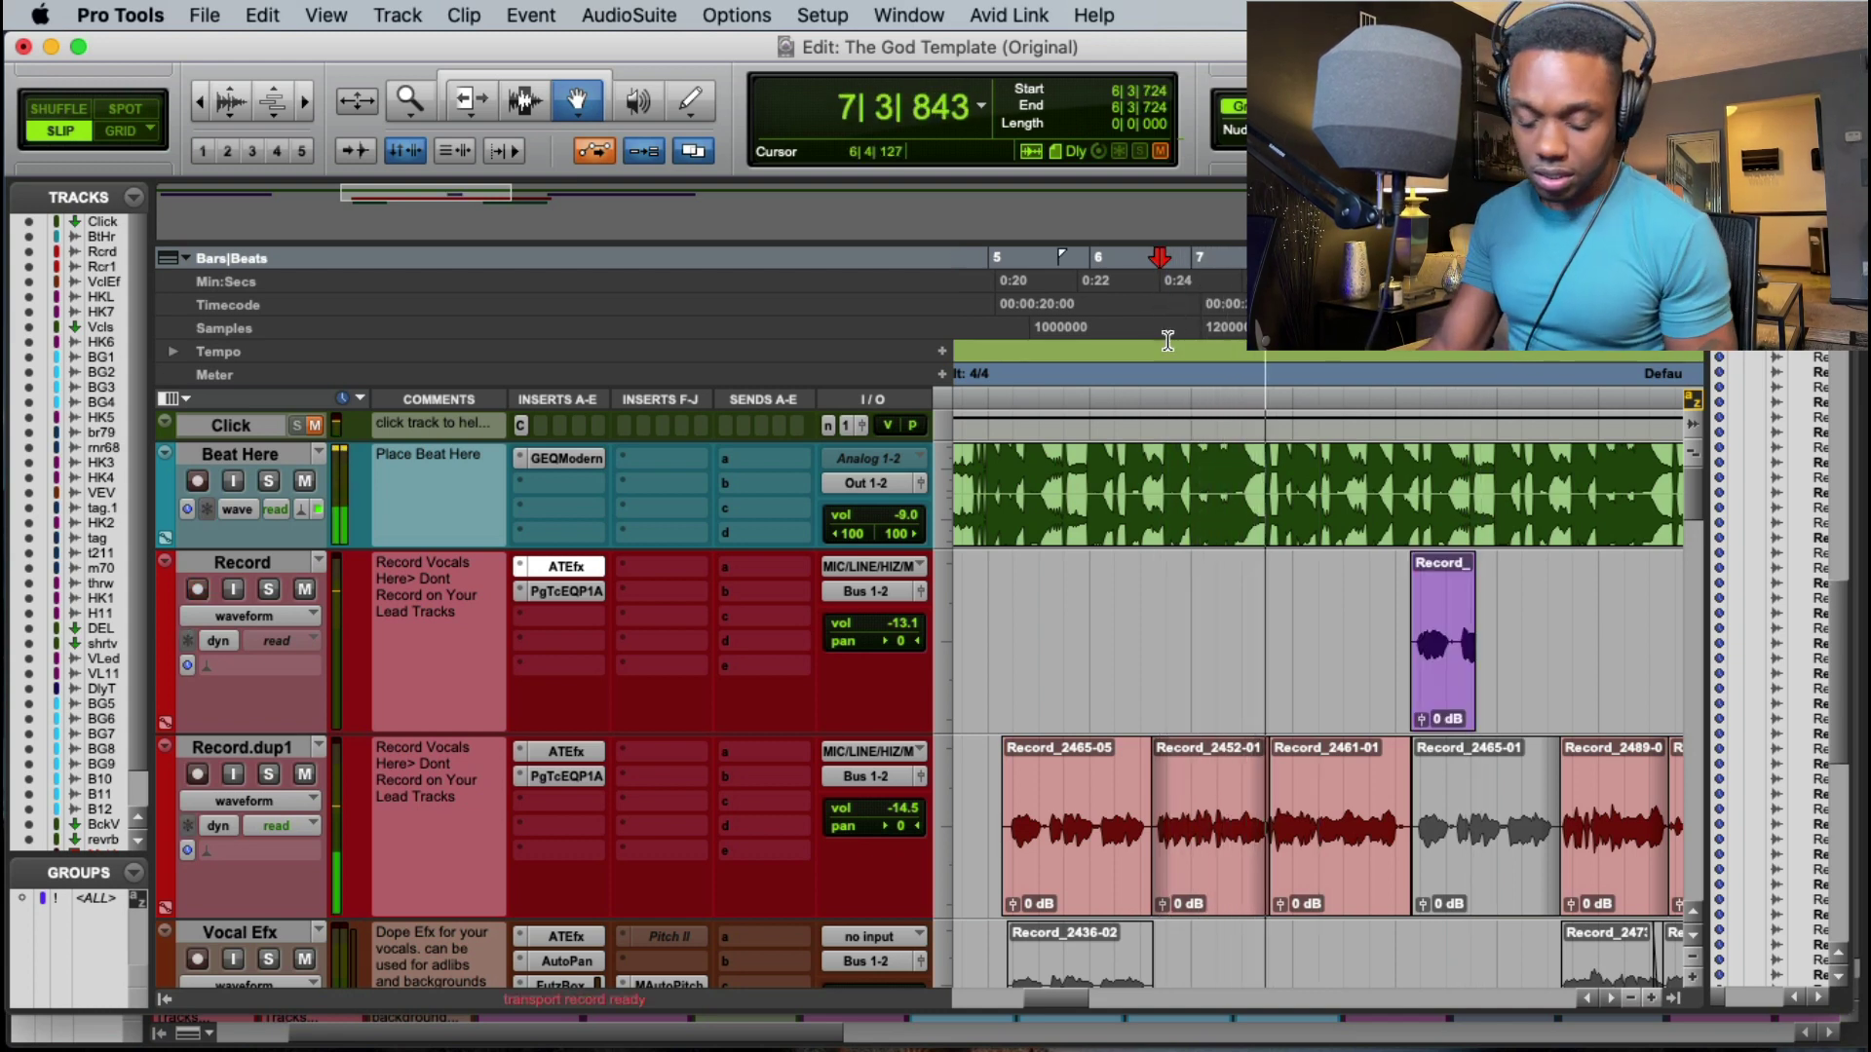
key(super+z)
Step: Mute Record_2452-01 on Record.dup1 and record replacement takes on the Record track, playing in from 5|4|552
click(1172, 816)
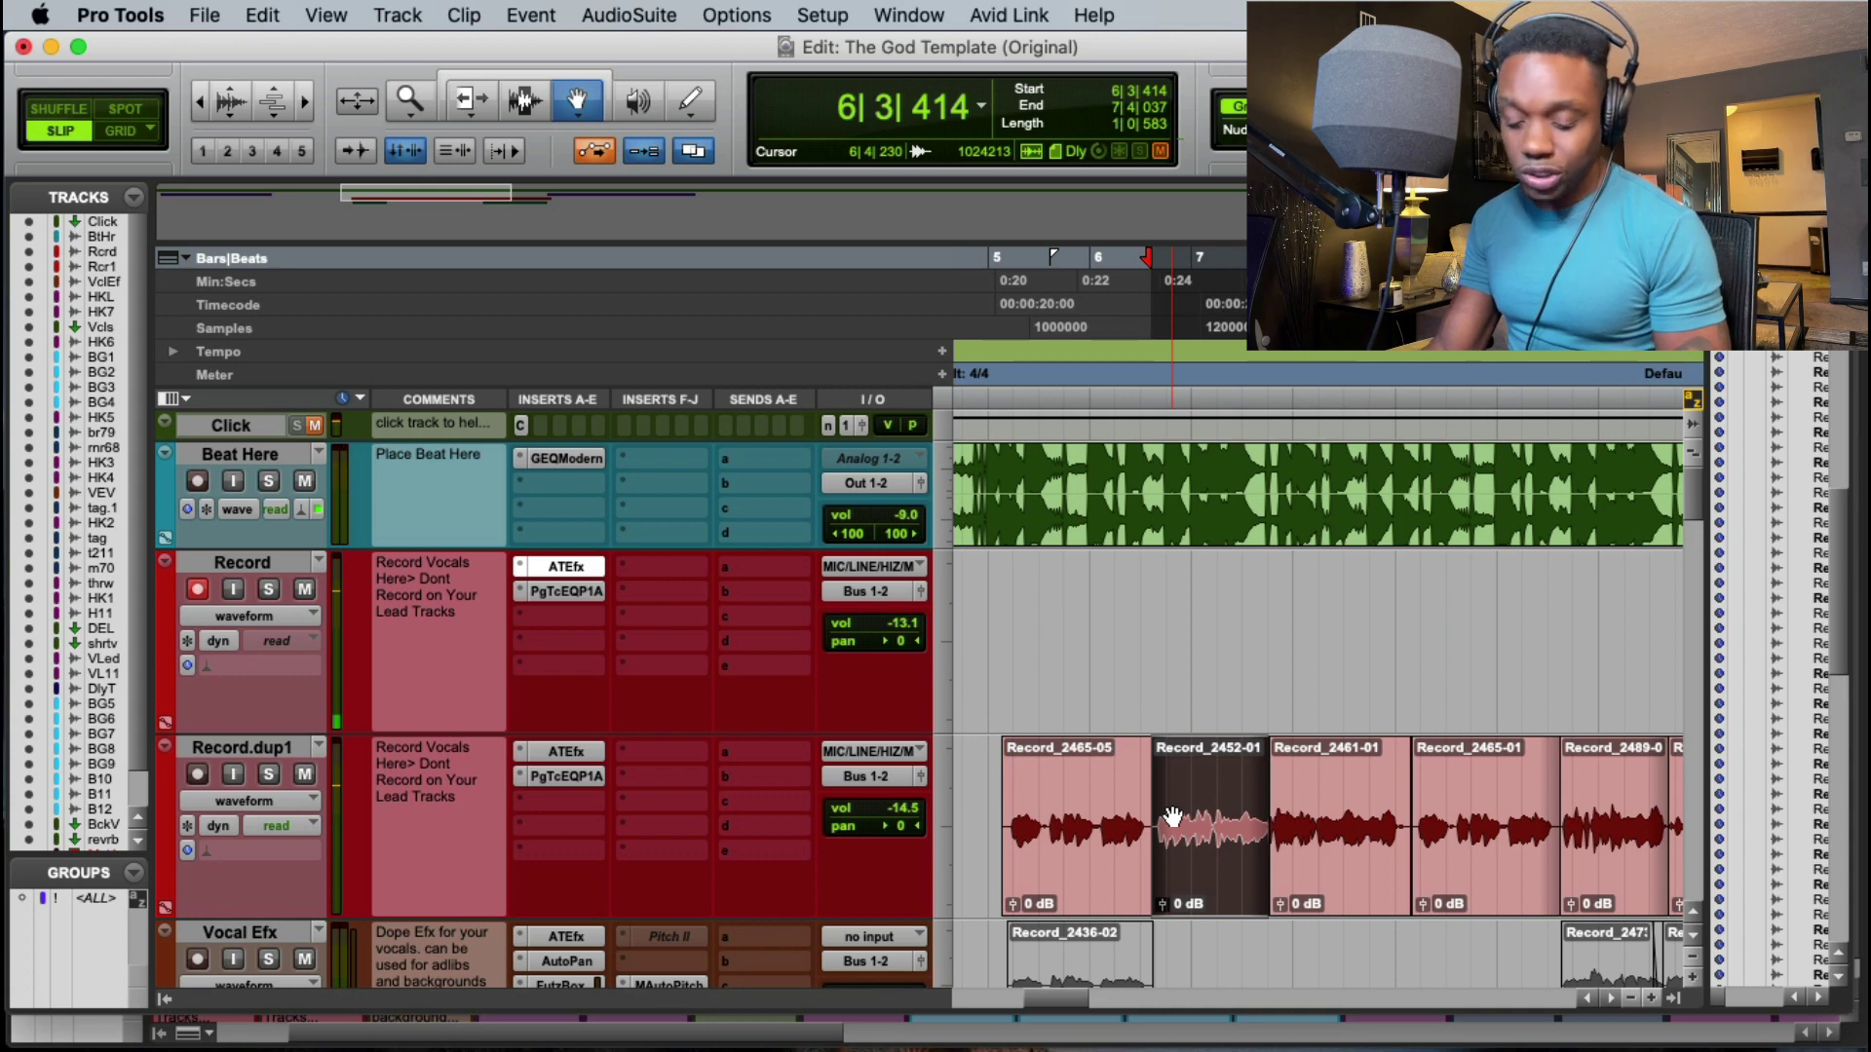
key(super+m)
click(1079, 321)
key(space)
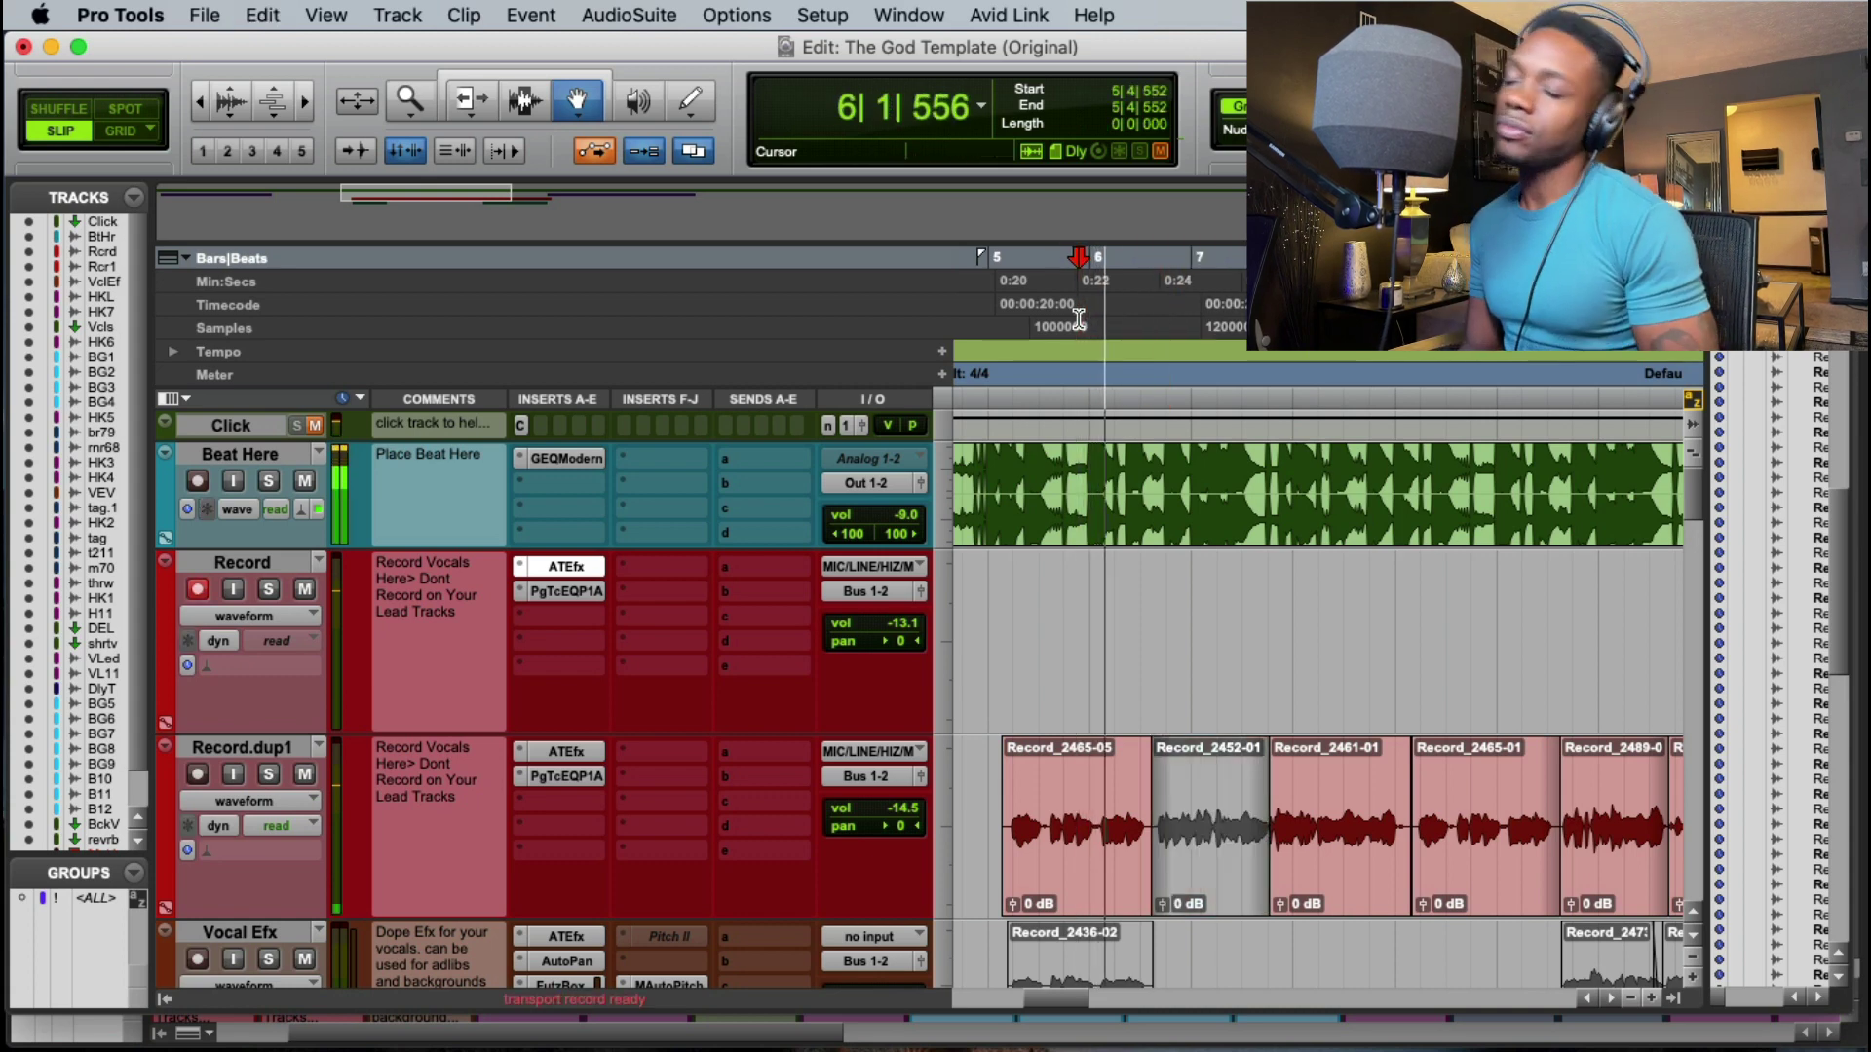
key(super+space)
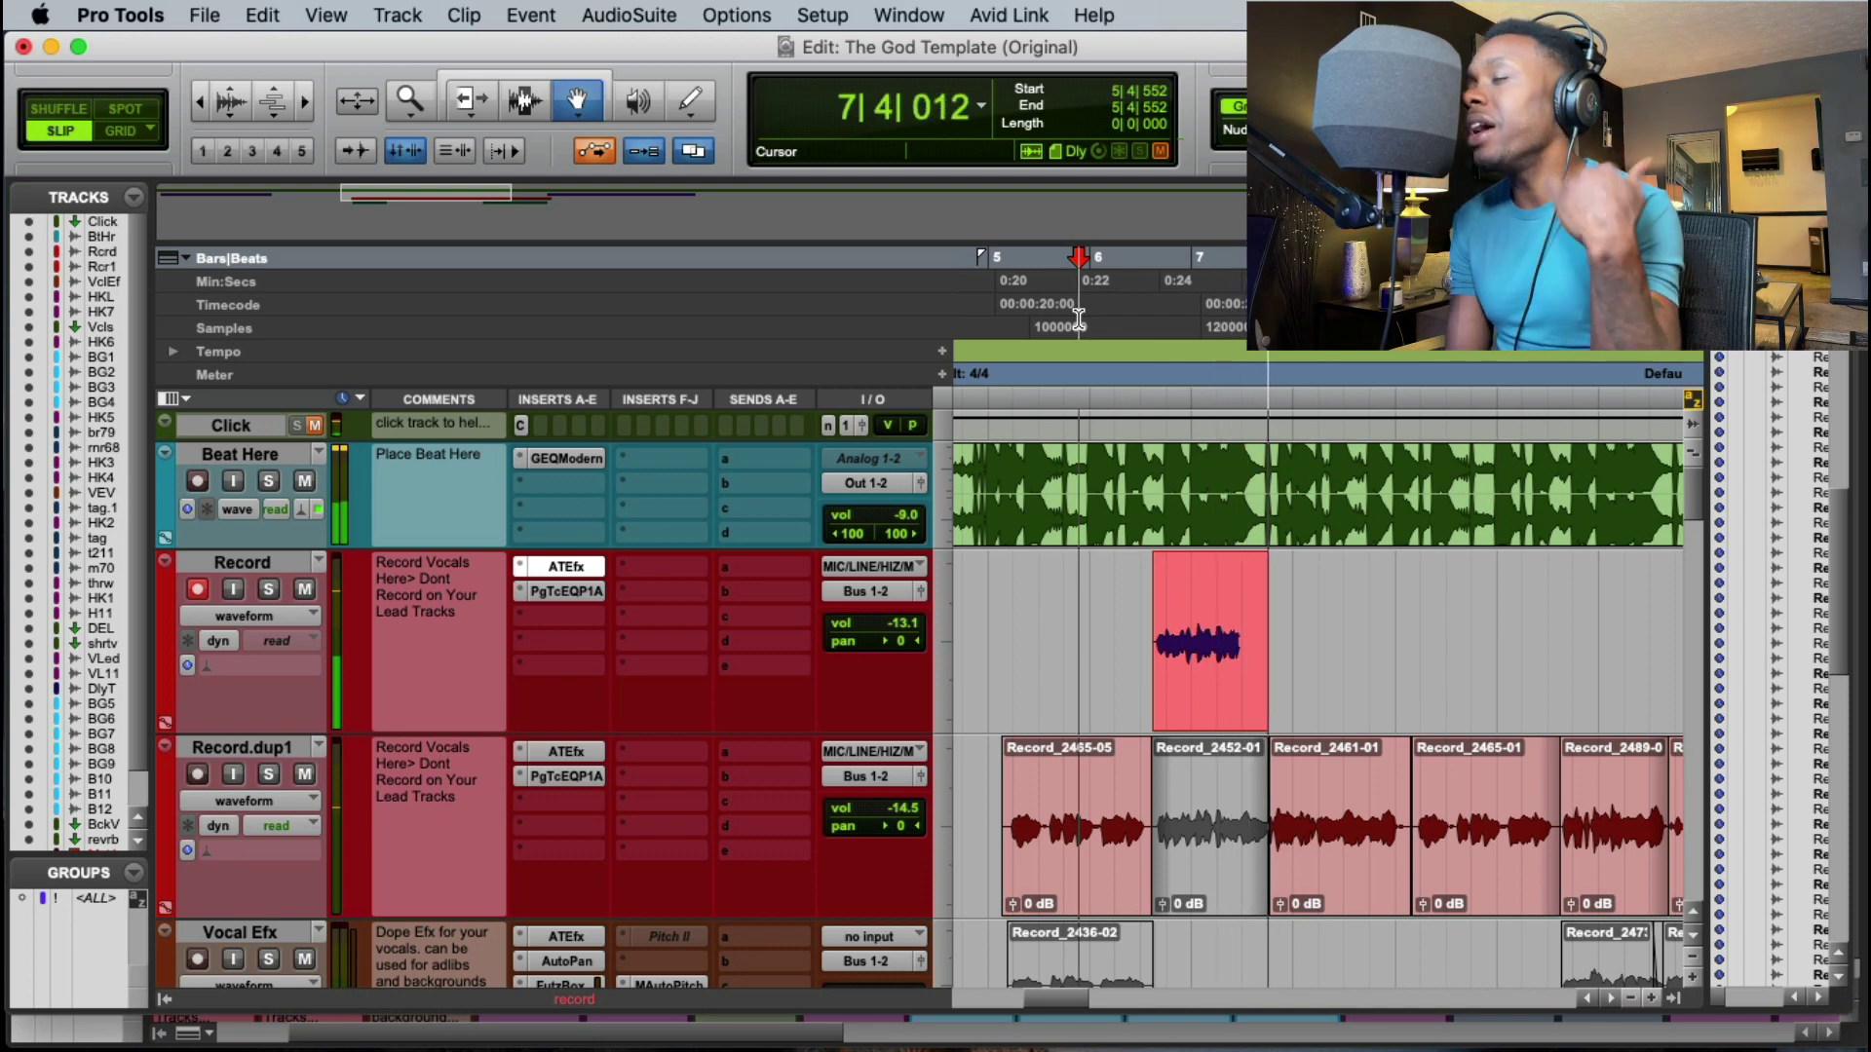
key(space)
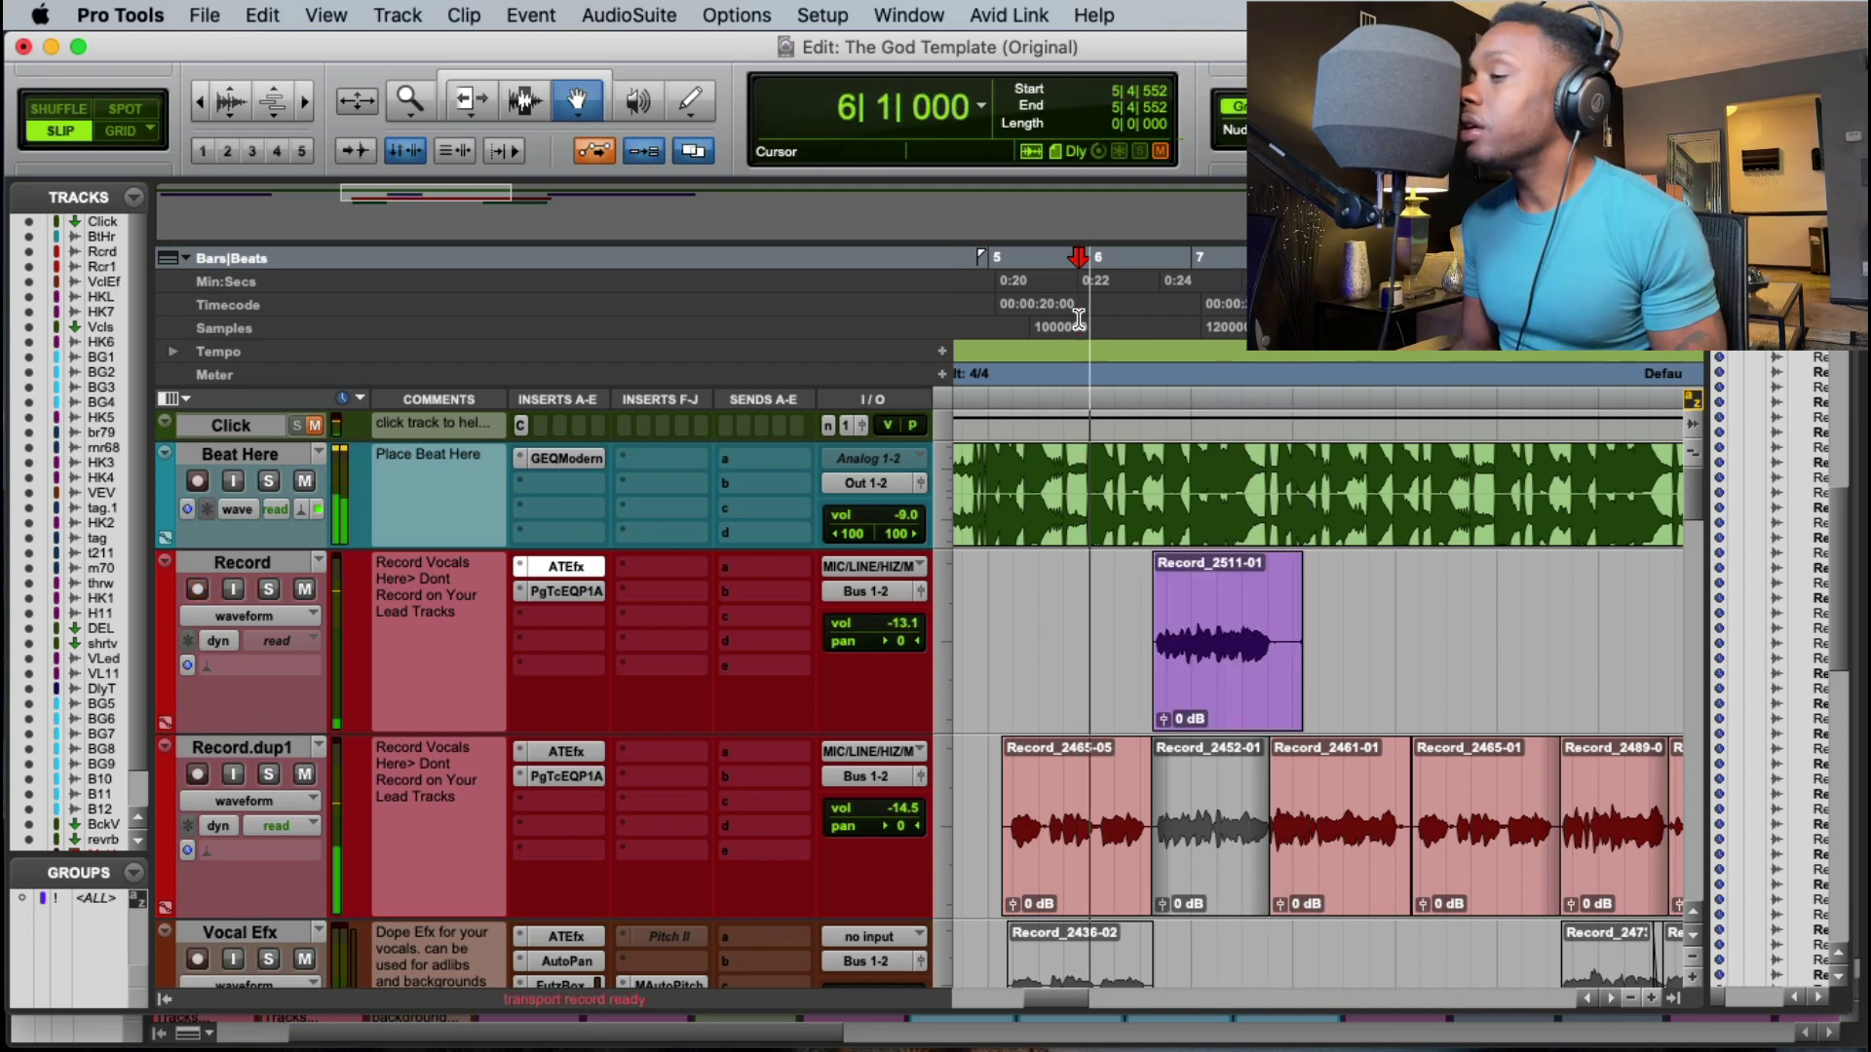
key(space)
key(super+space)
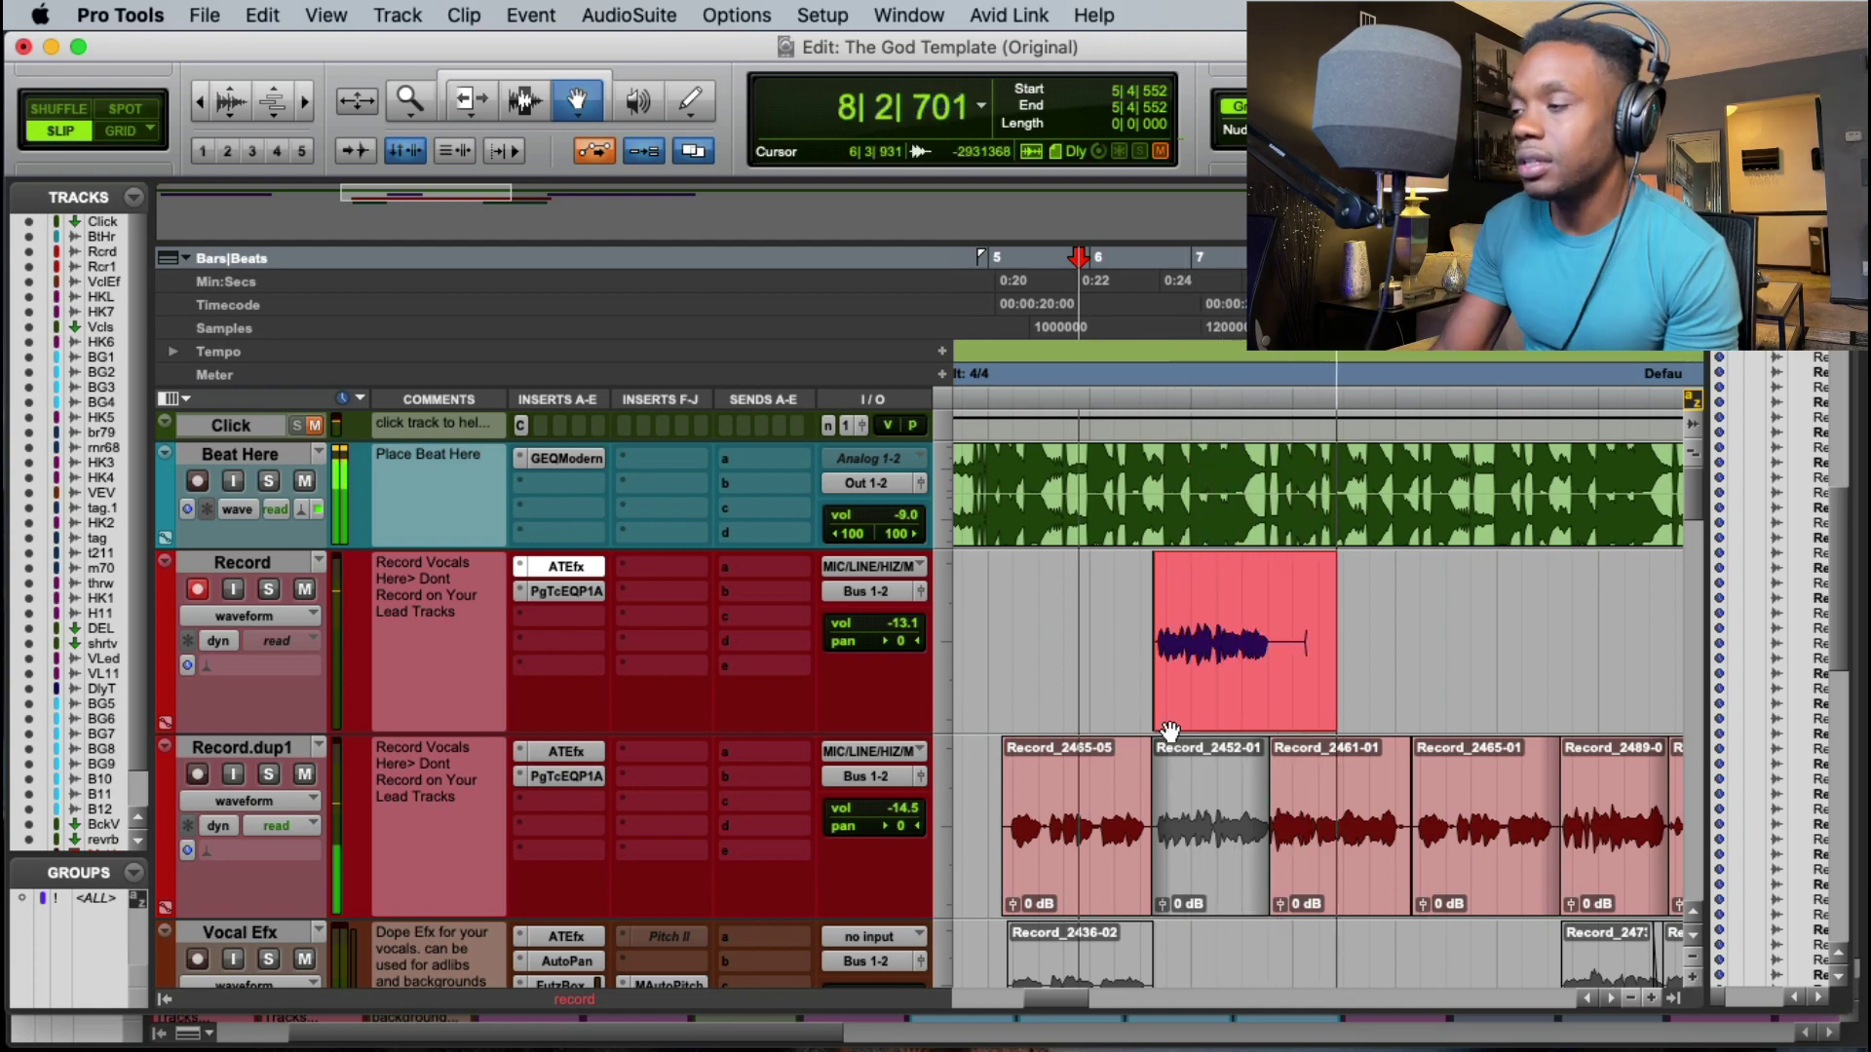
Step: Move the muted Record_2452 clip from Record.dup1 down to the Vocal Efx track at the same time position
scroll(1172, 736, down, 3)
drag(1201, 733, 1233, 862)
key(space)
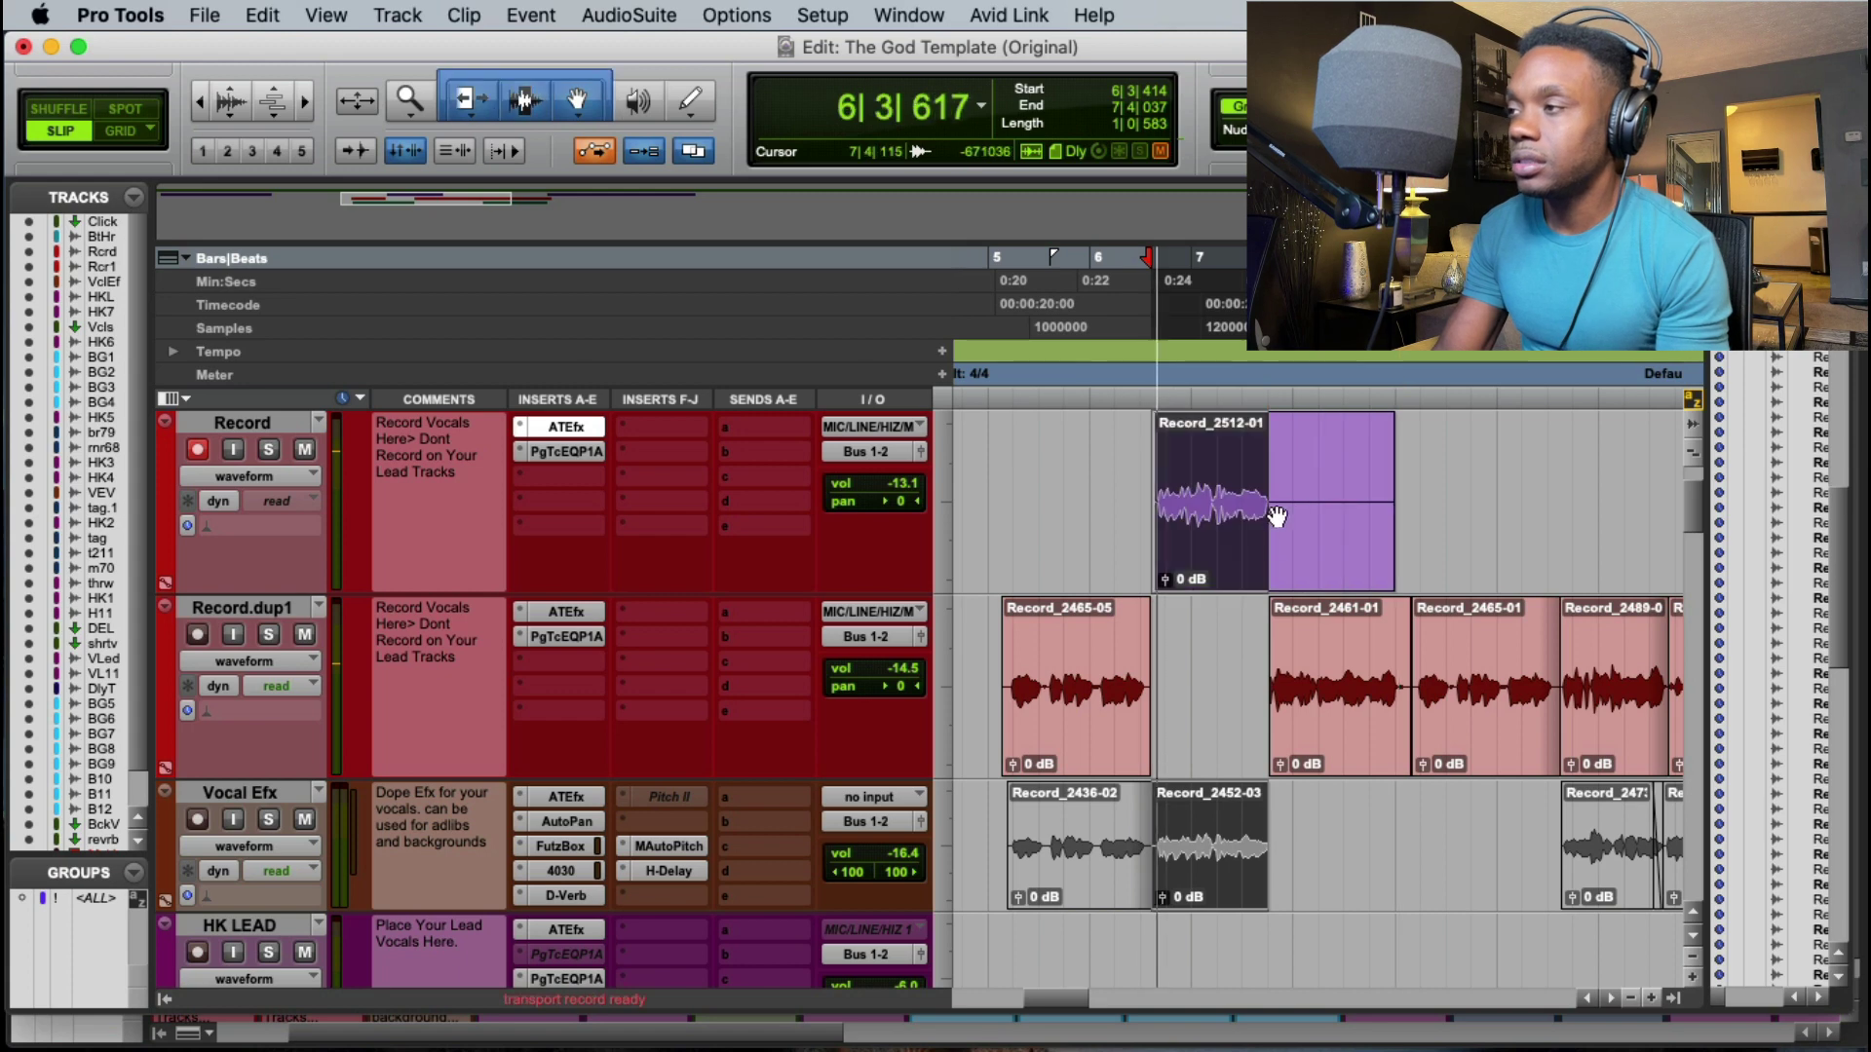
Step: Delete the silent tail of take Record_2512-01 on the Record track from 7|4|063 onward
key(Escape)
key(Escape)
key(Escape)
key(Escape)
drag(1271, 518, 1433, 542)
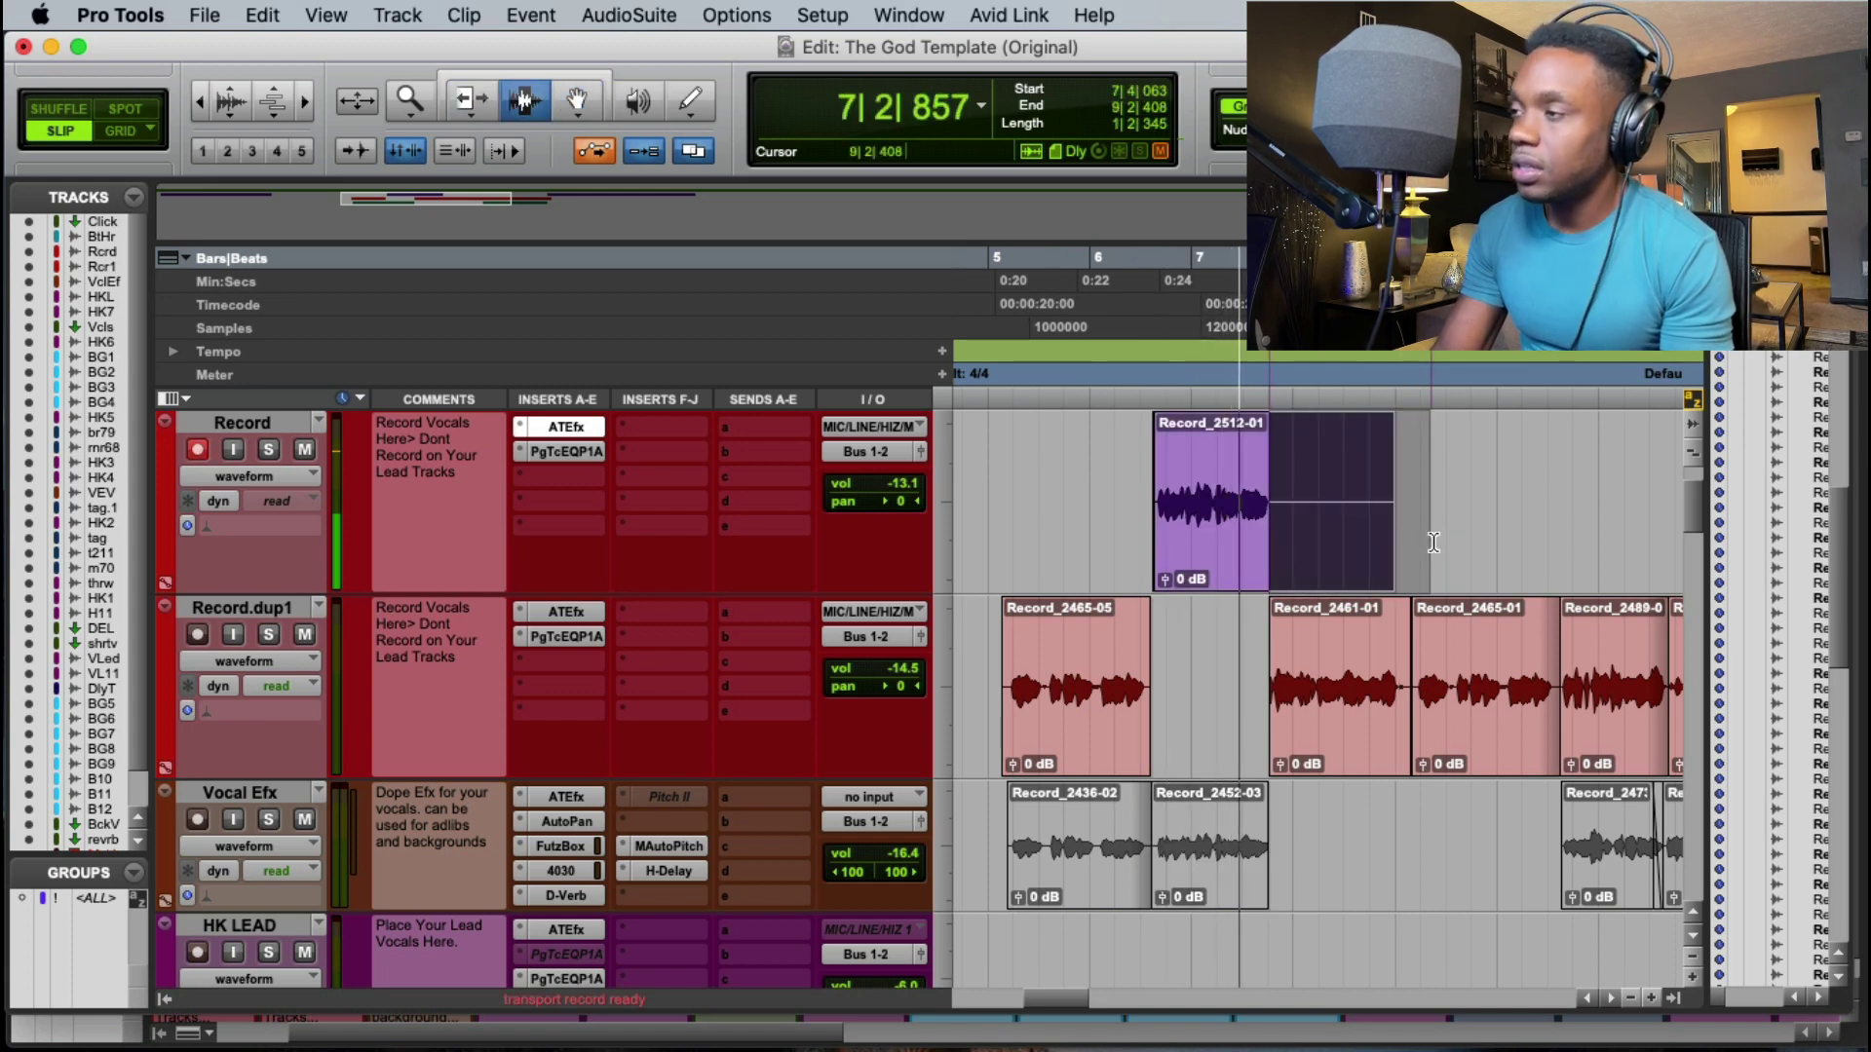
key(Delete)
Step: Record the phrase again on the Record track in two takes, playing in from 6|1|265 and 6|1|213
click(1096, 303)
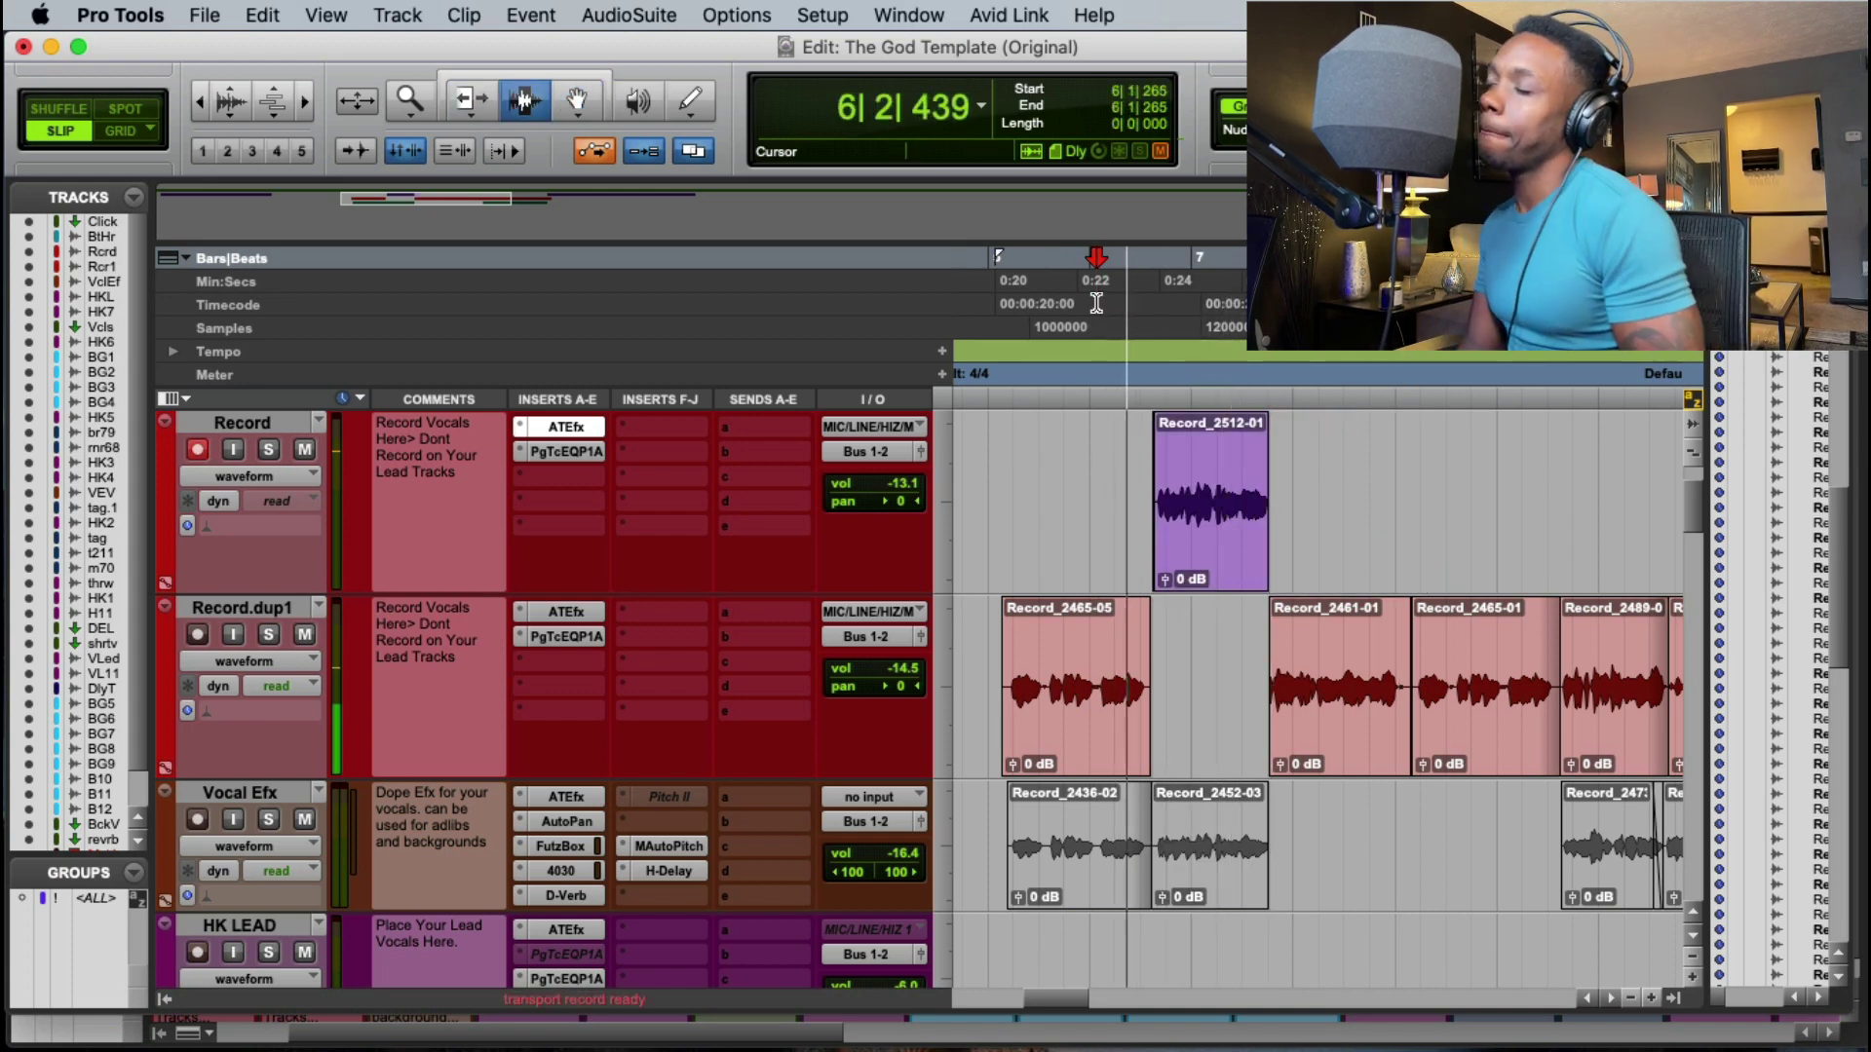
key(super+space)
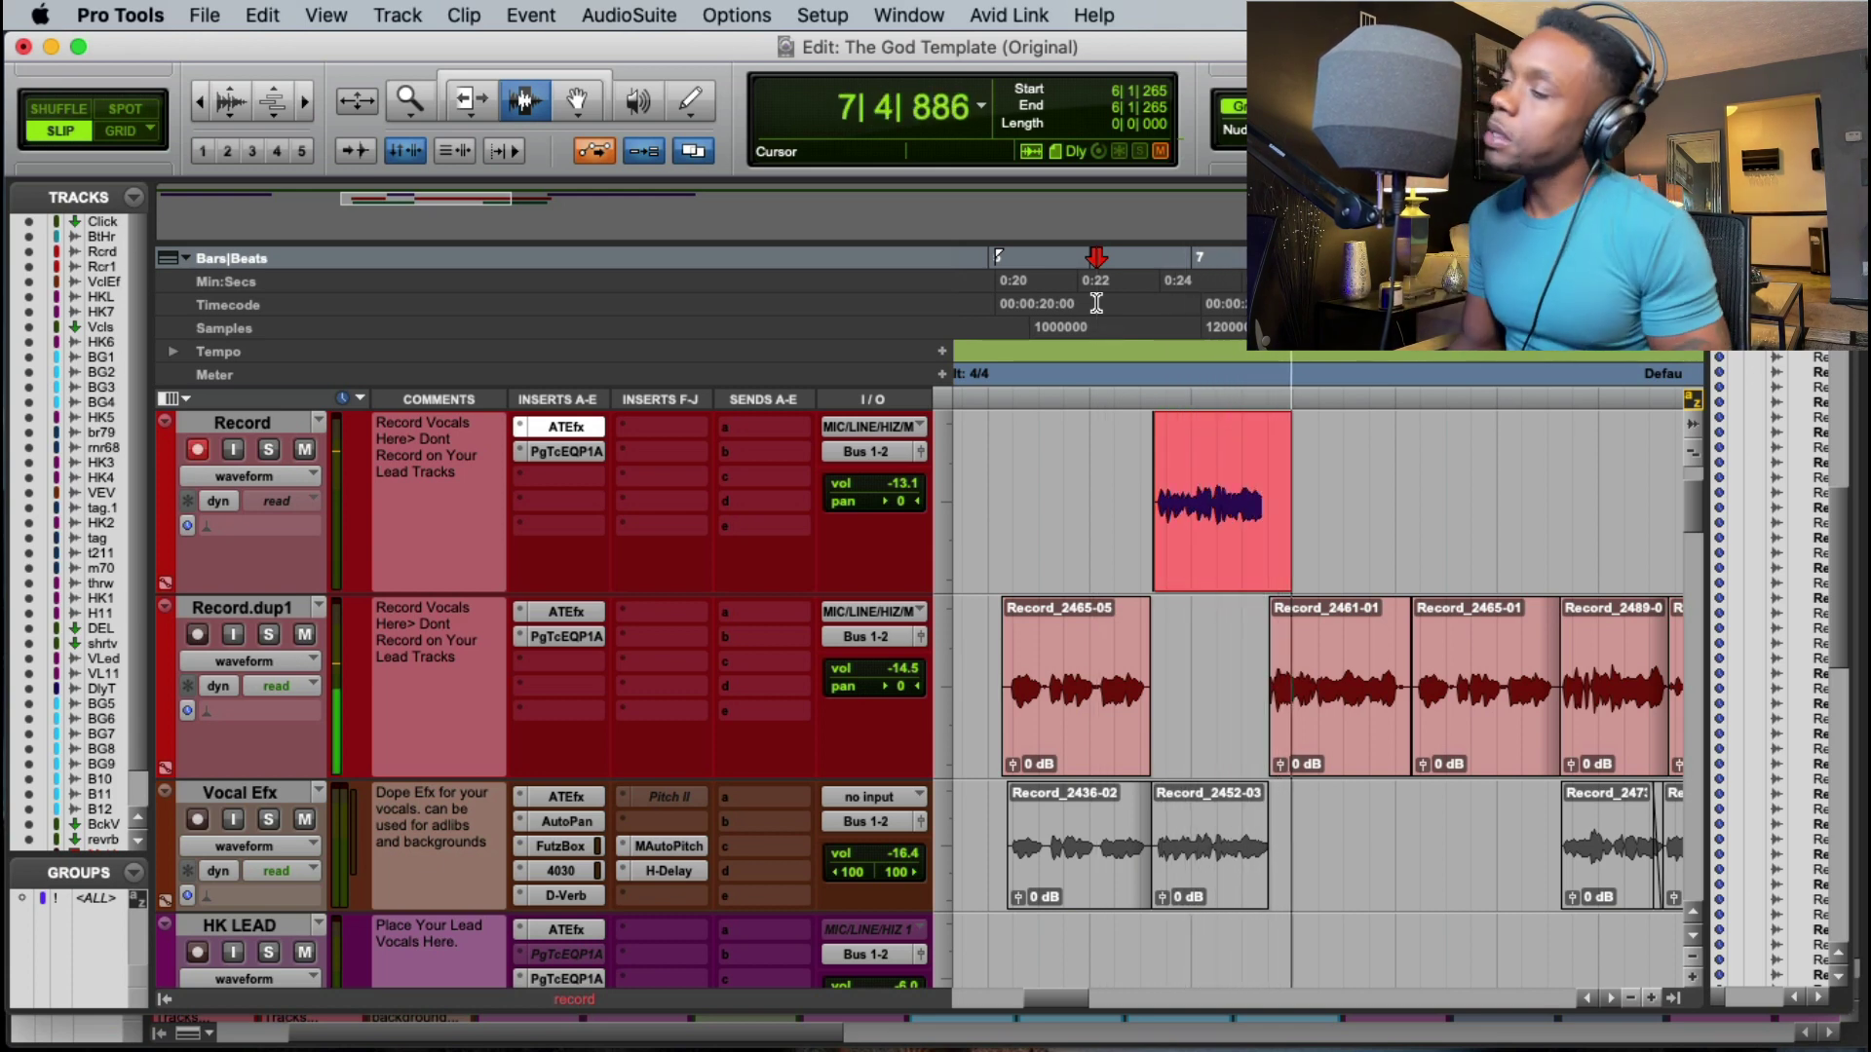
key(space)
key(space)
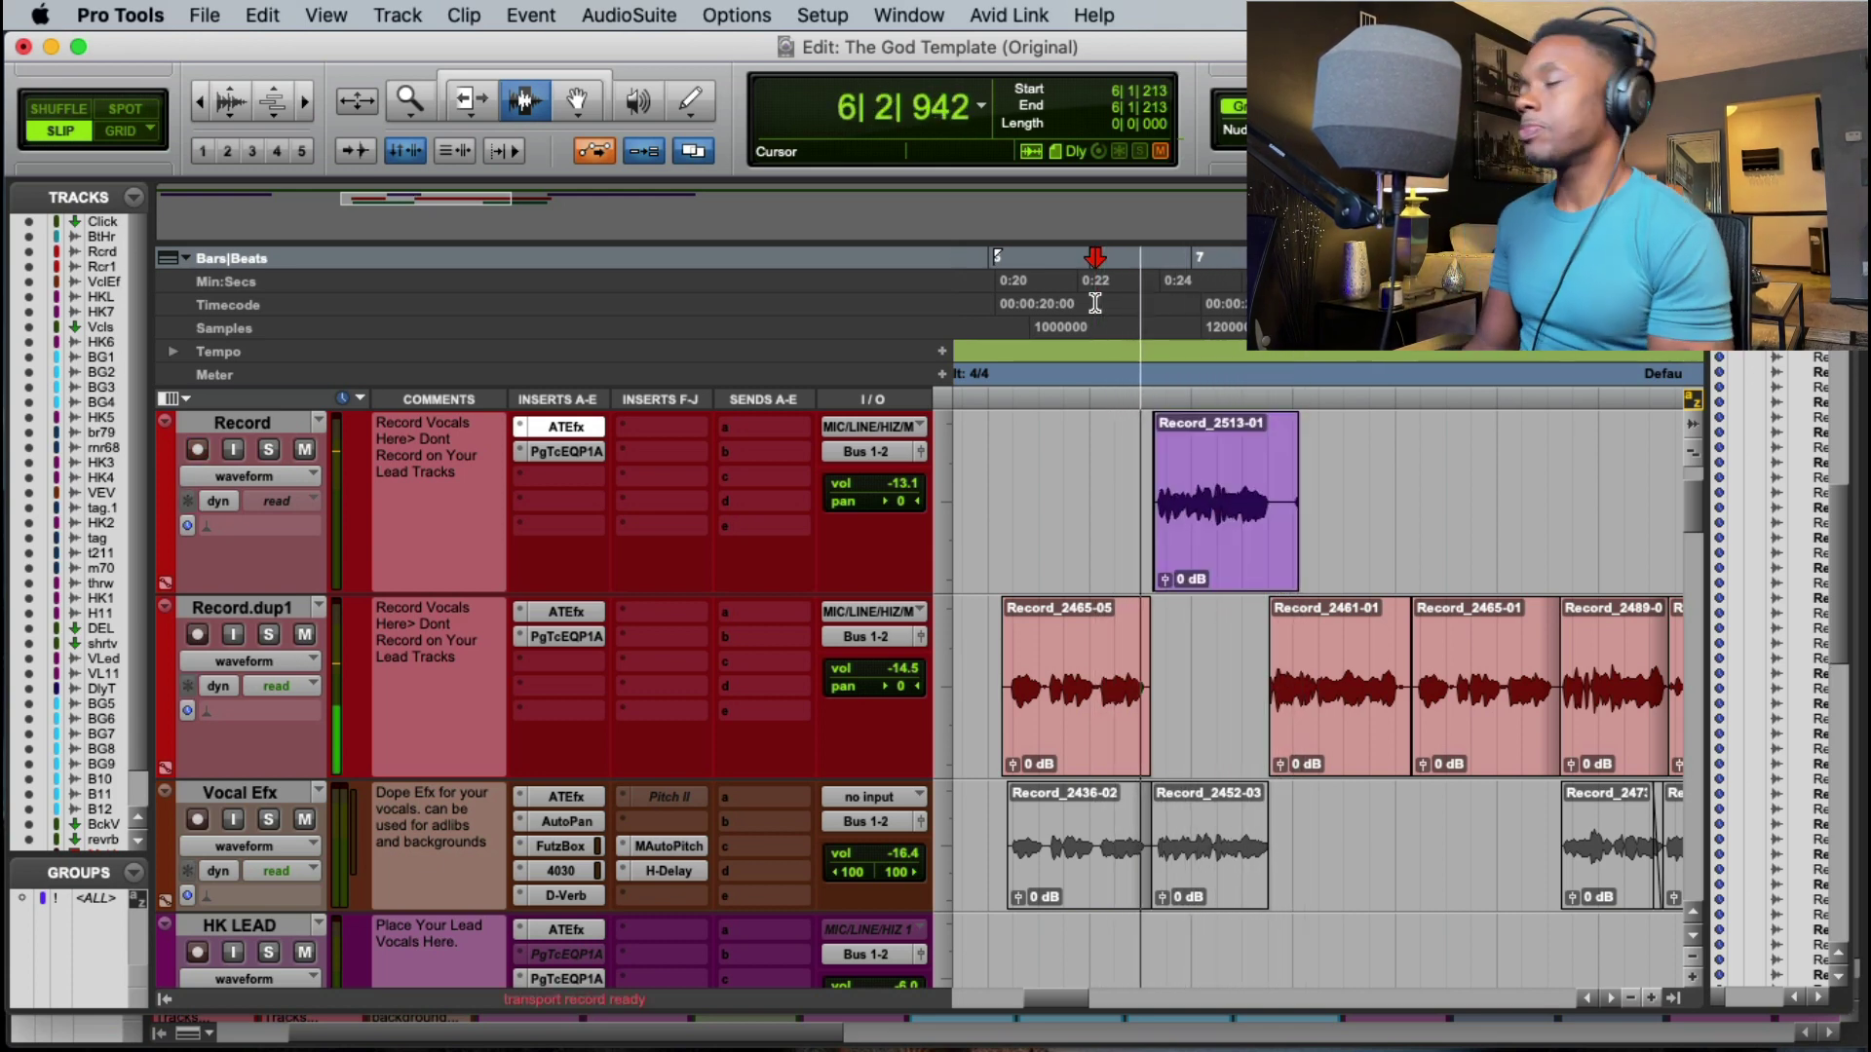
key(super+space)
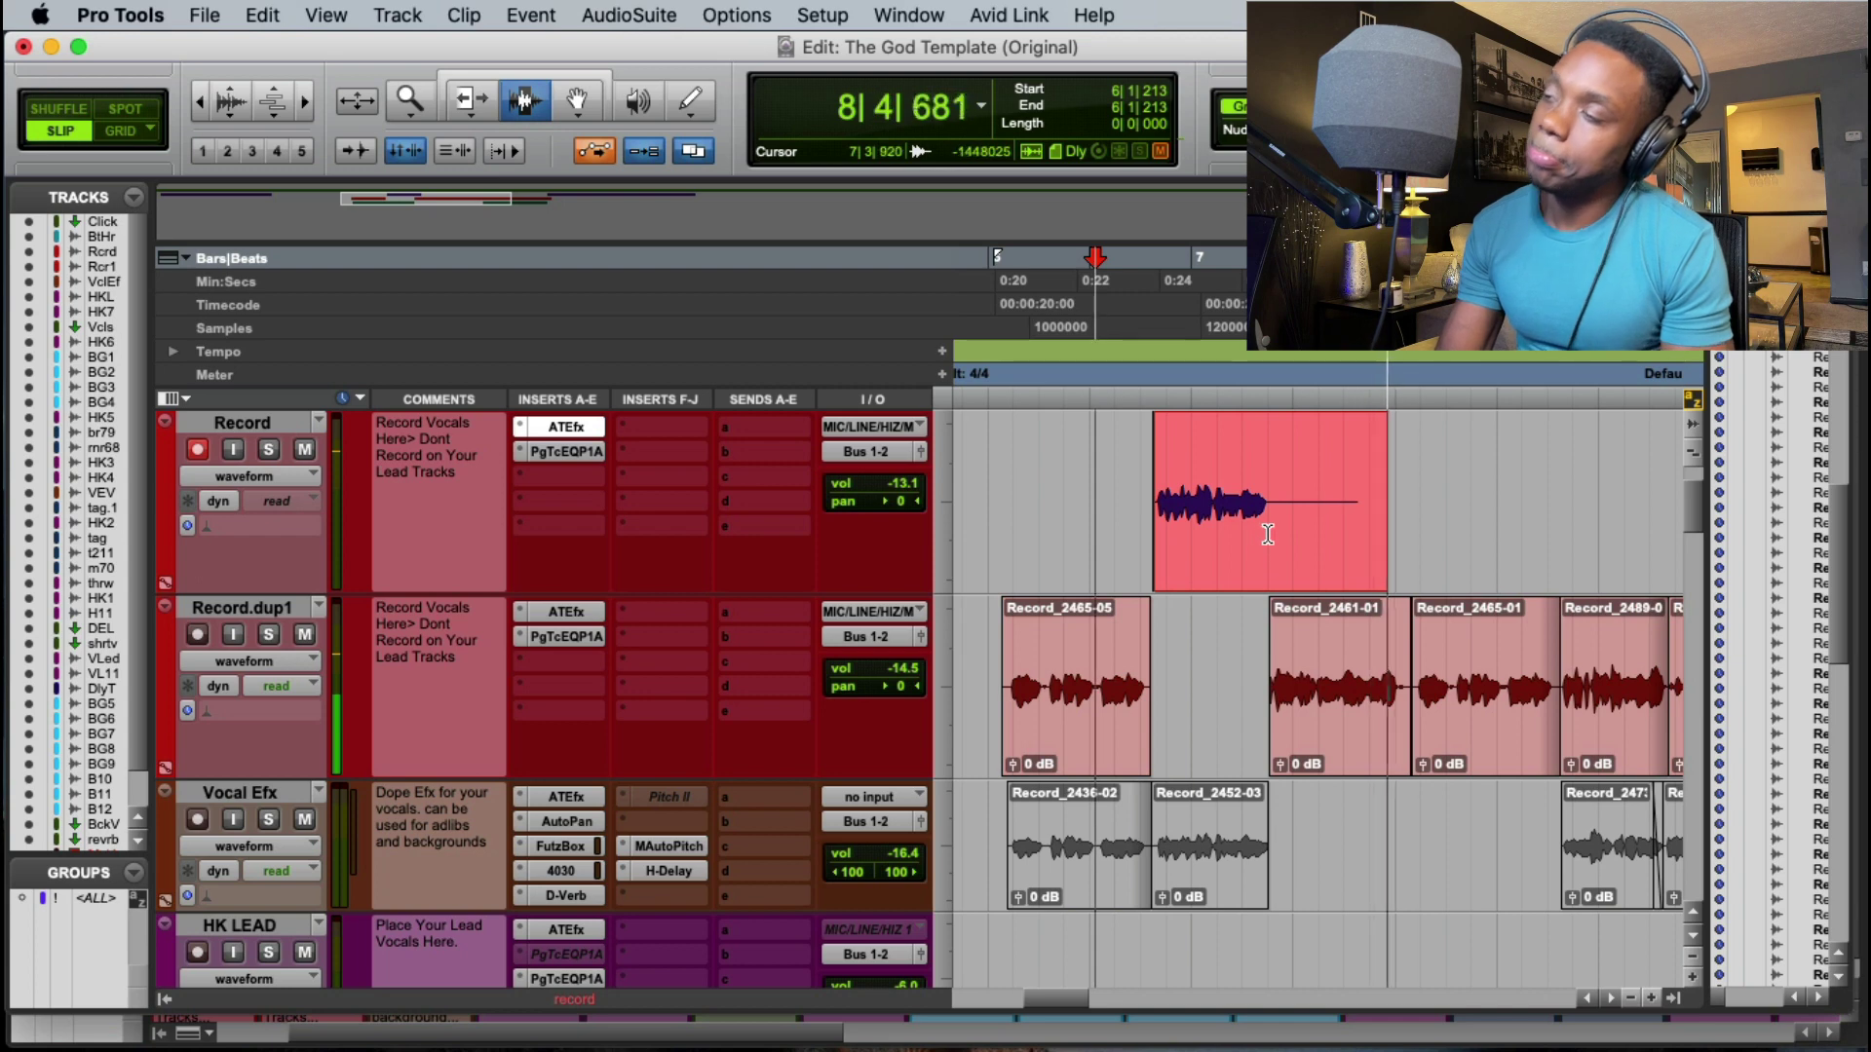
key(space)
Step: Delete the silent tail of take Record_2514-01 on the Record track from 7|4|011 onward
key(space)
drag(1268, 532, 1464, 540)
key(Delete)
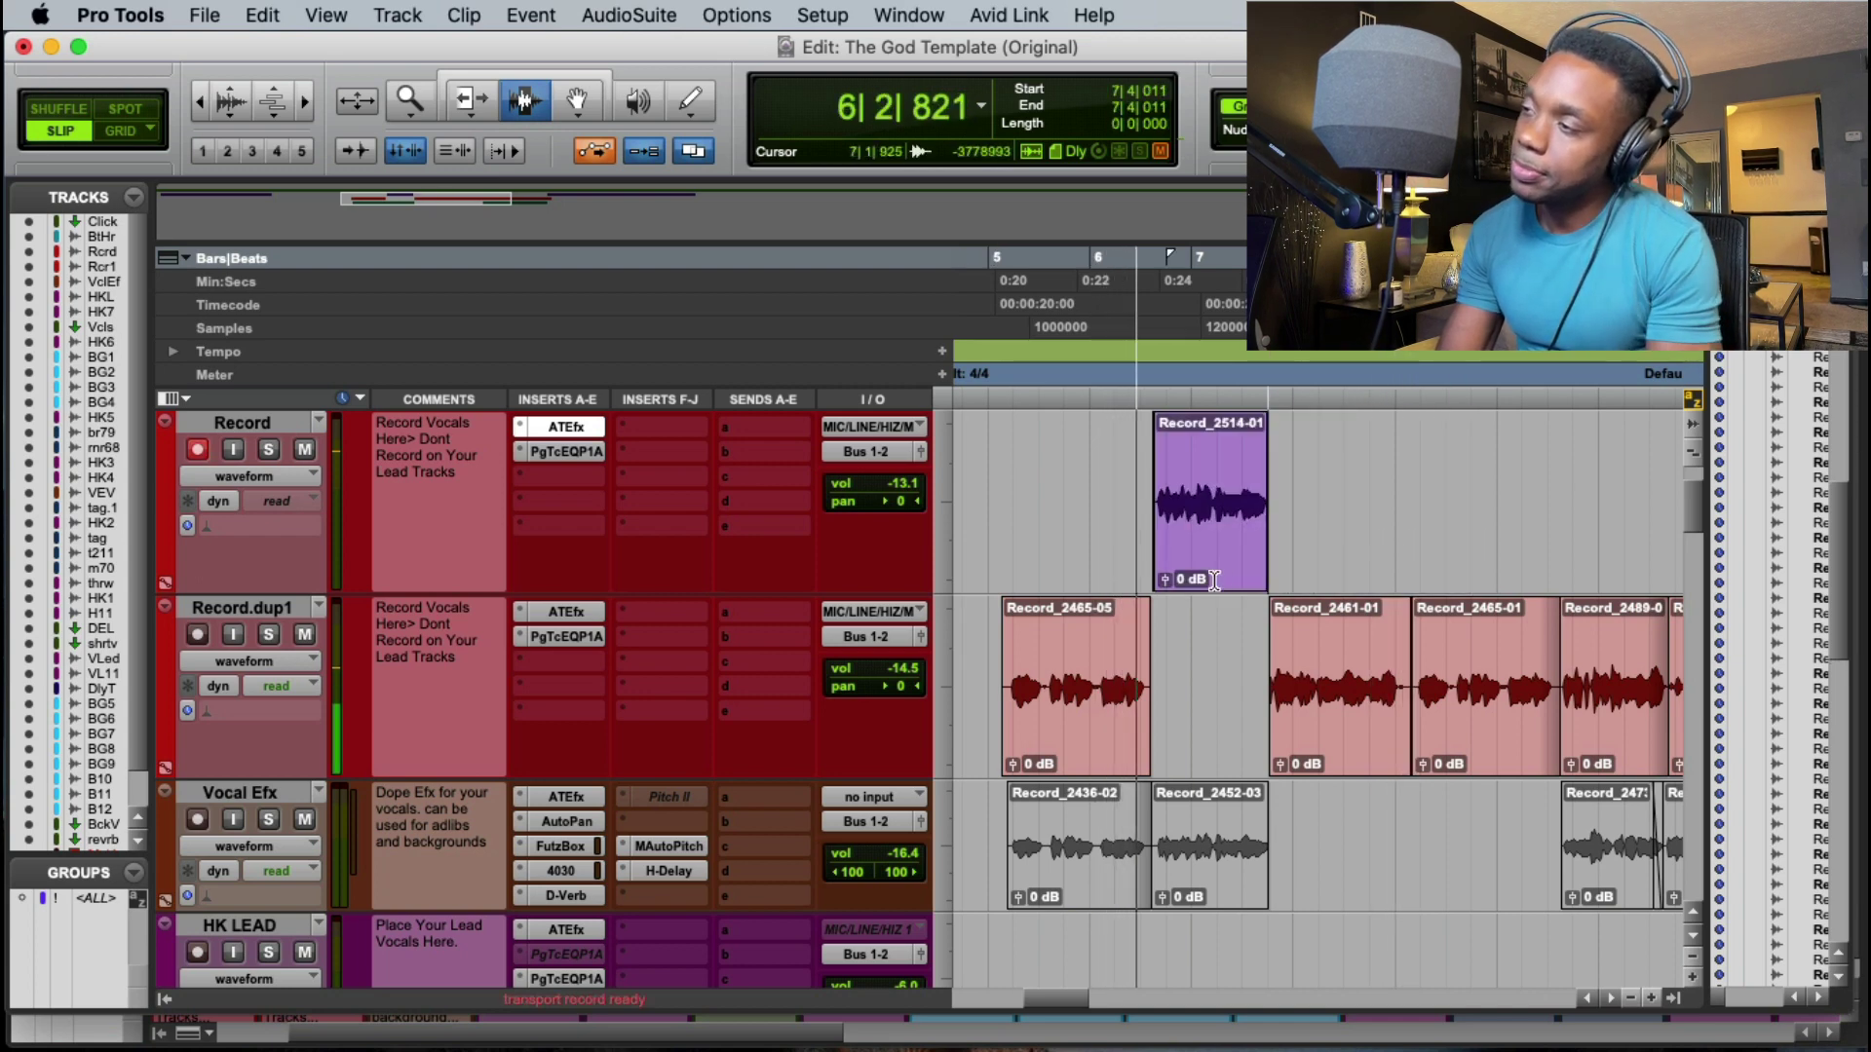
Step: Move take Record_2514-01 into the gap before Record_2461-01 on Record.dup1 and delete the leftover take on the Record track
key(F8)
drag(1215, 536, 1215, 647)
click(1217, 540)
key(Delete)
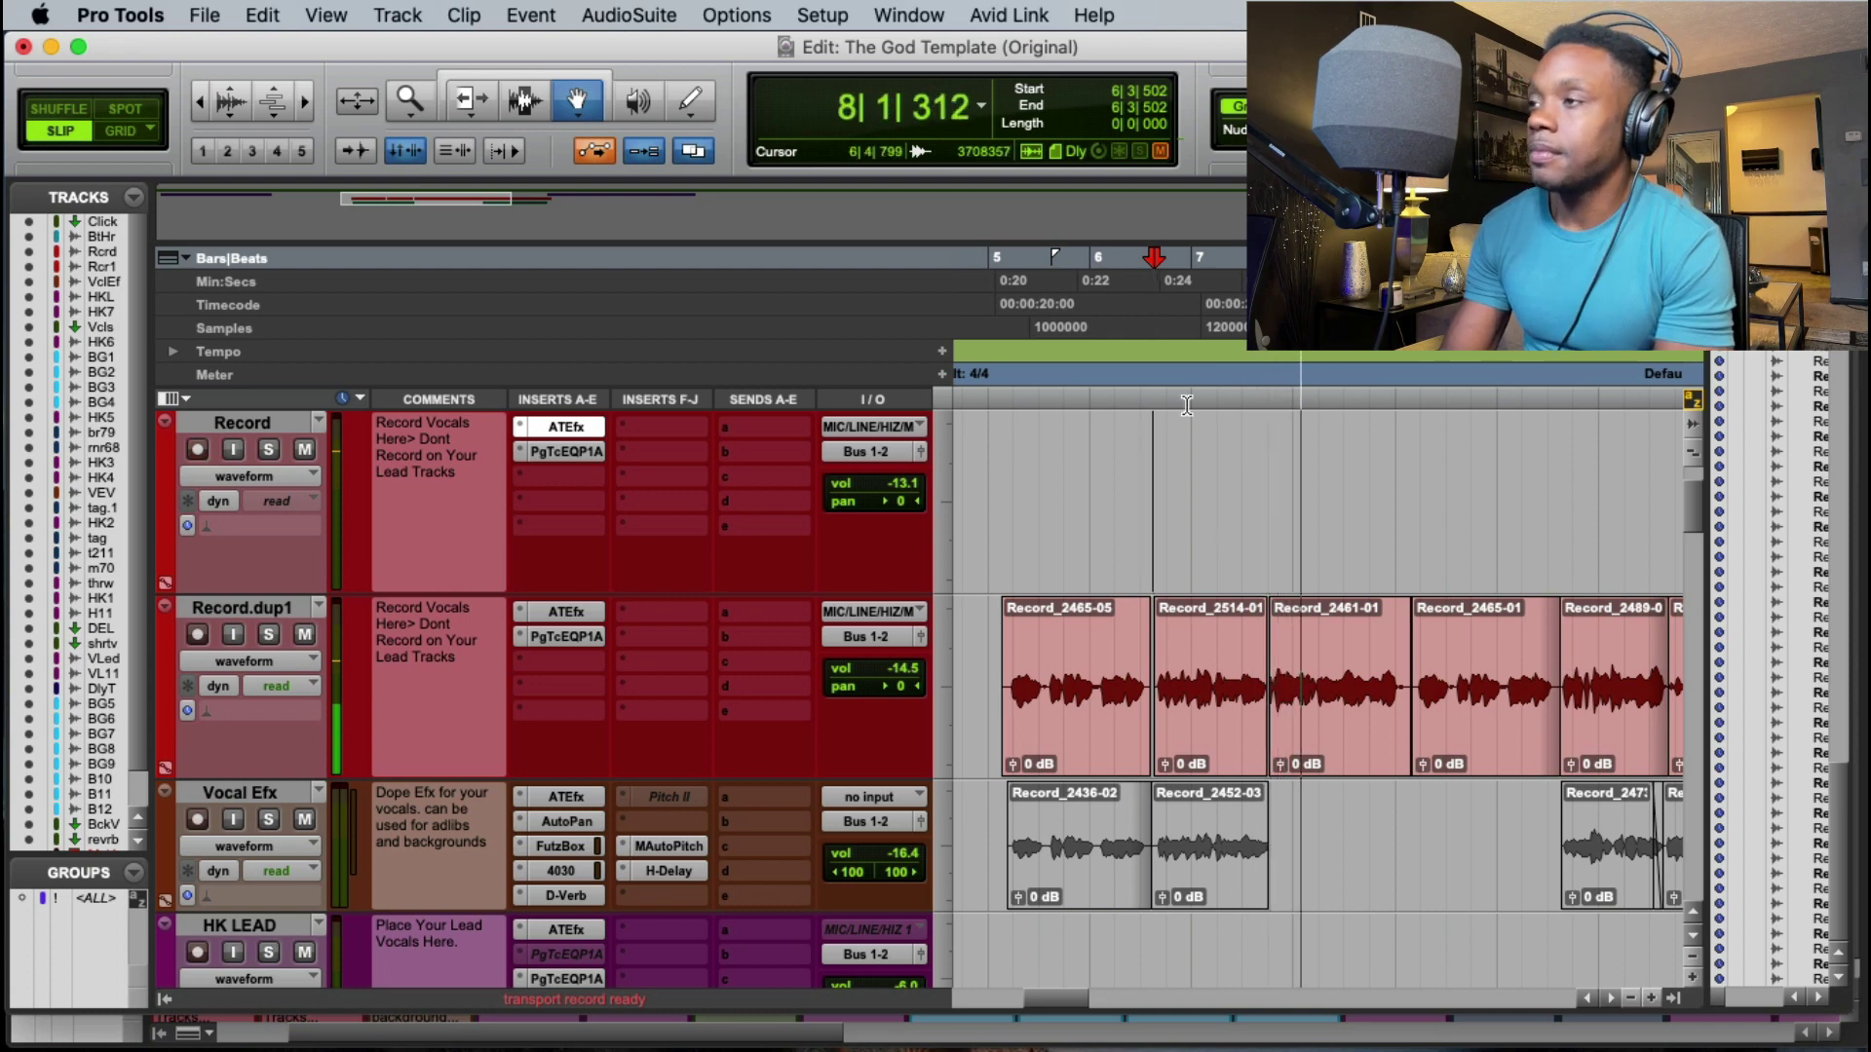
Step: Raise the clip gain of Record_2514-01 on Record.dup1 to +0.9 dB and mute the clip
click(1157, 284)
drag(1165, 765, 1164, 754)
click(1214, 737)
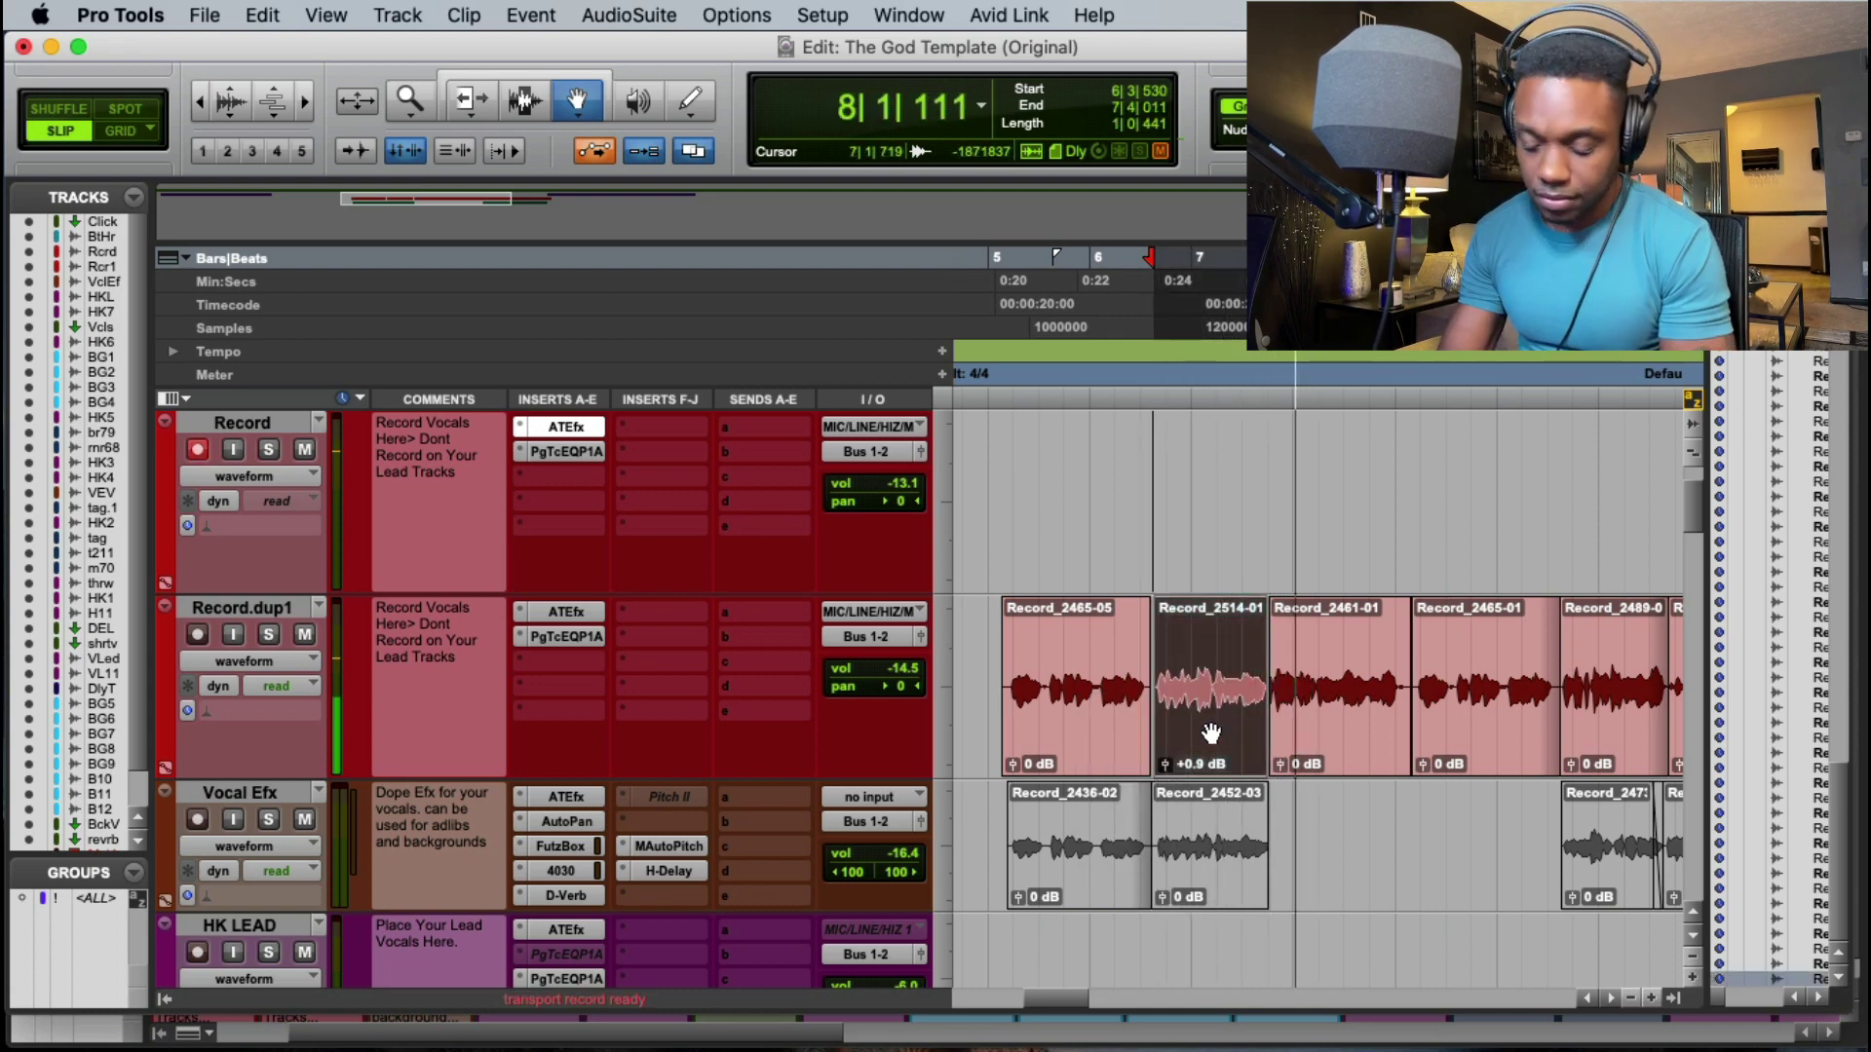
Step: Record replacement takes for Record_2514-01 on the Record track, playing in from 6|1|058, 6|1|109 and 5|4|759
click(1093, 331)
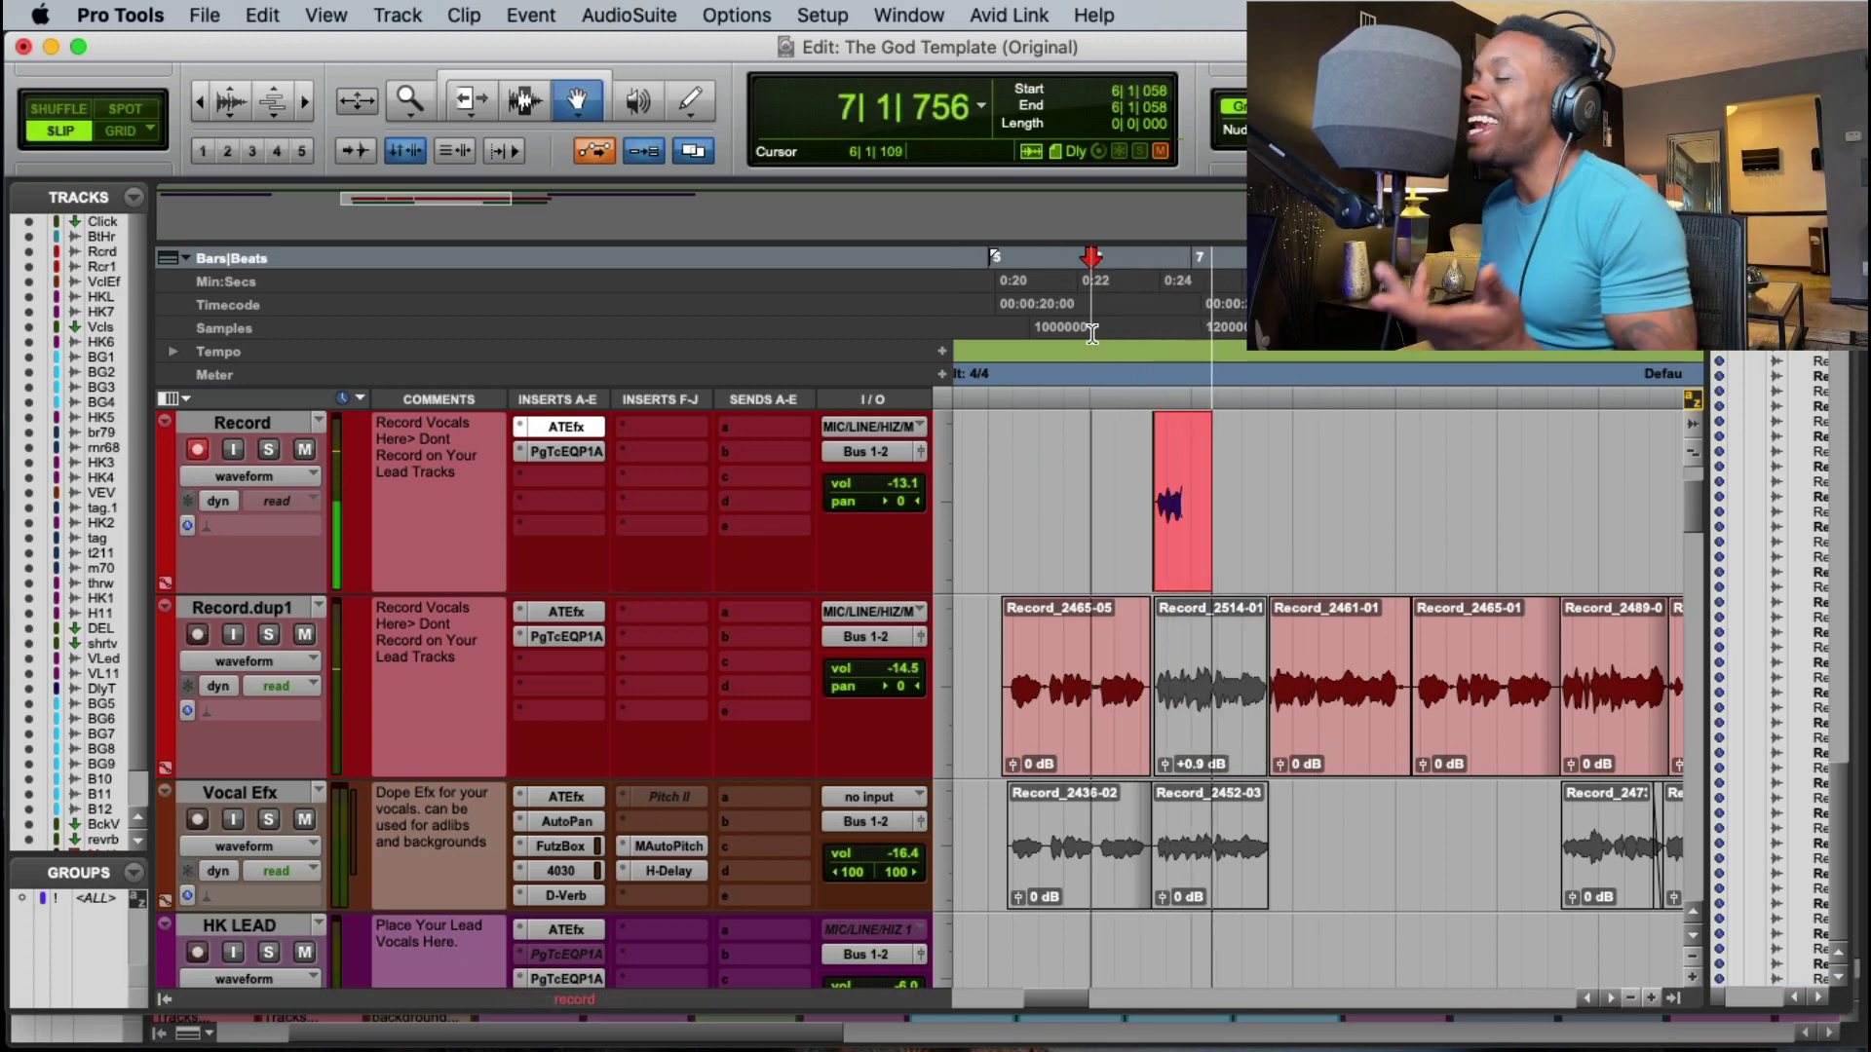
key(space)
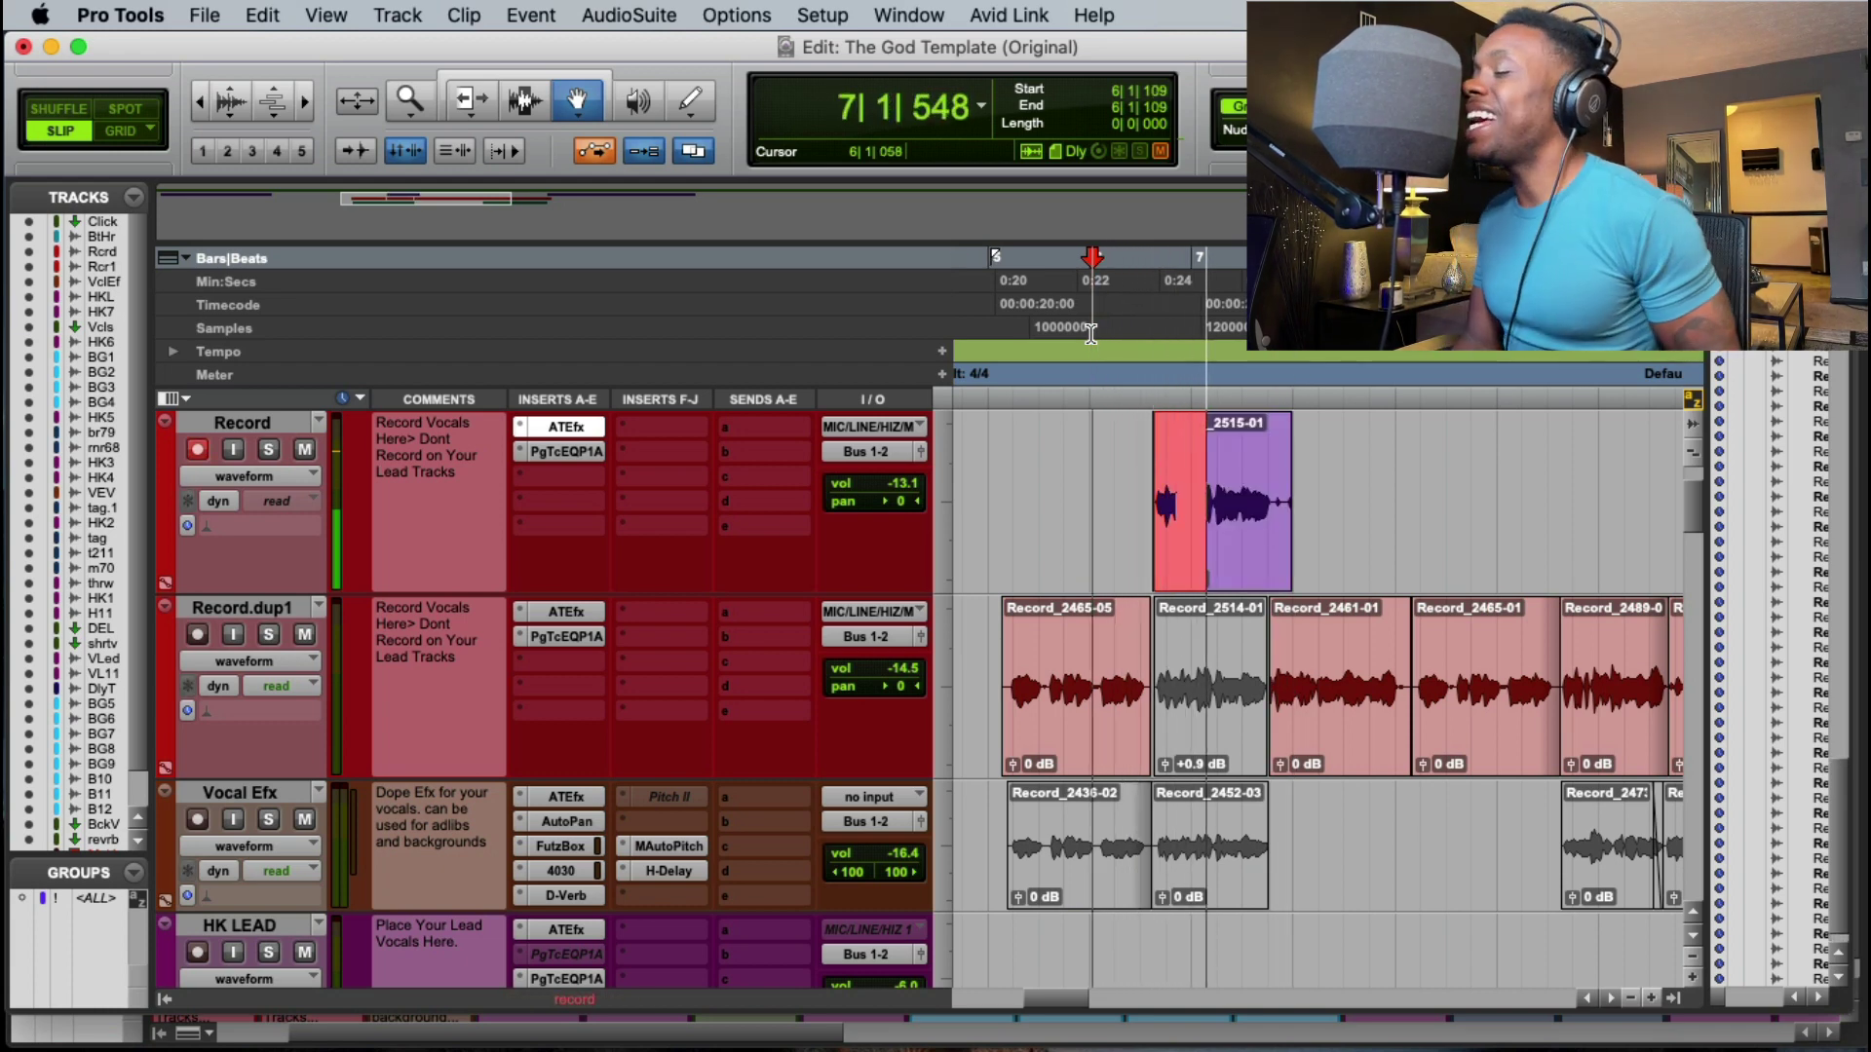
key(space)
key(super+space)
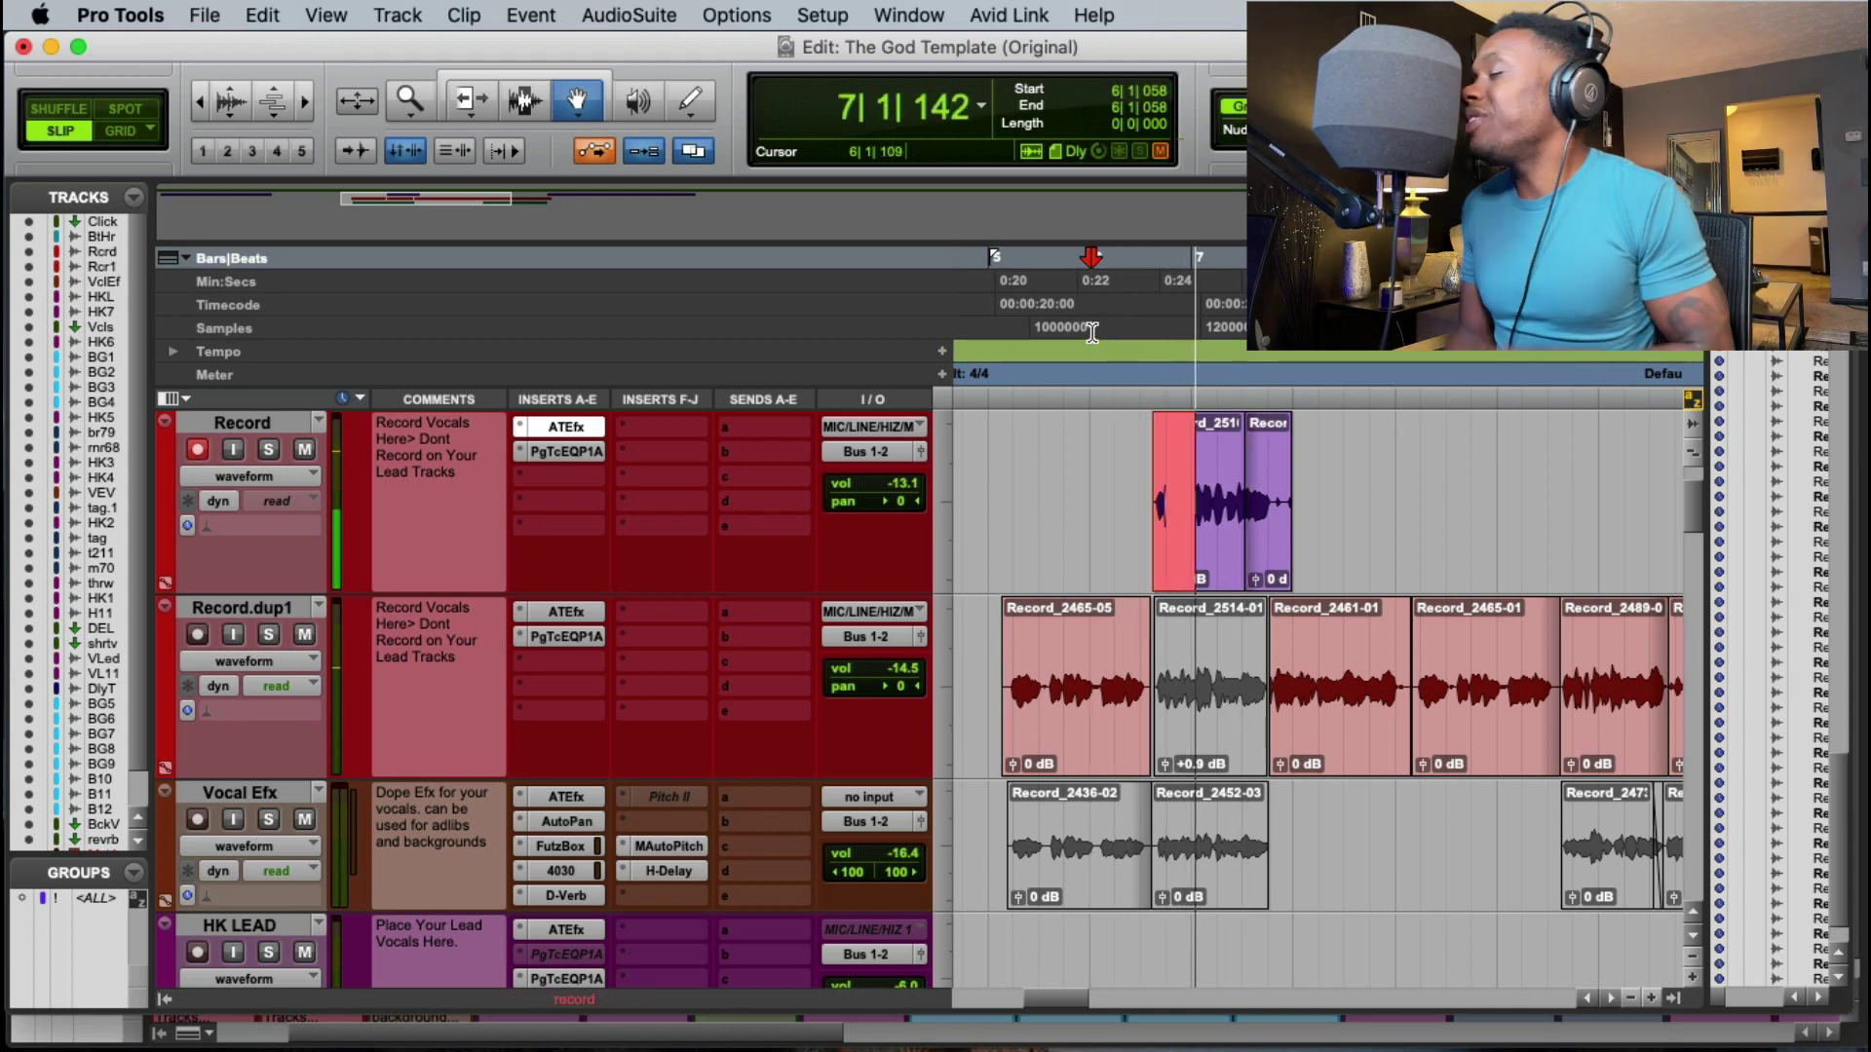
key(space)
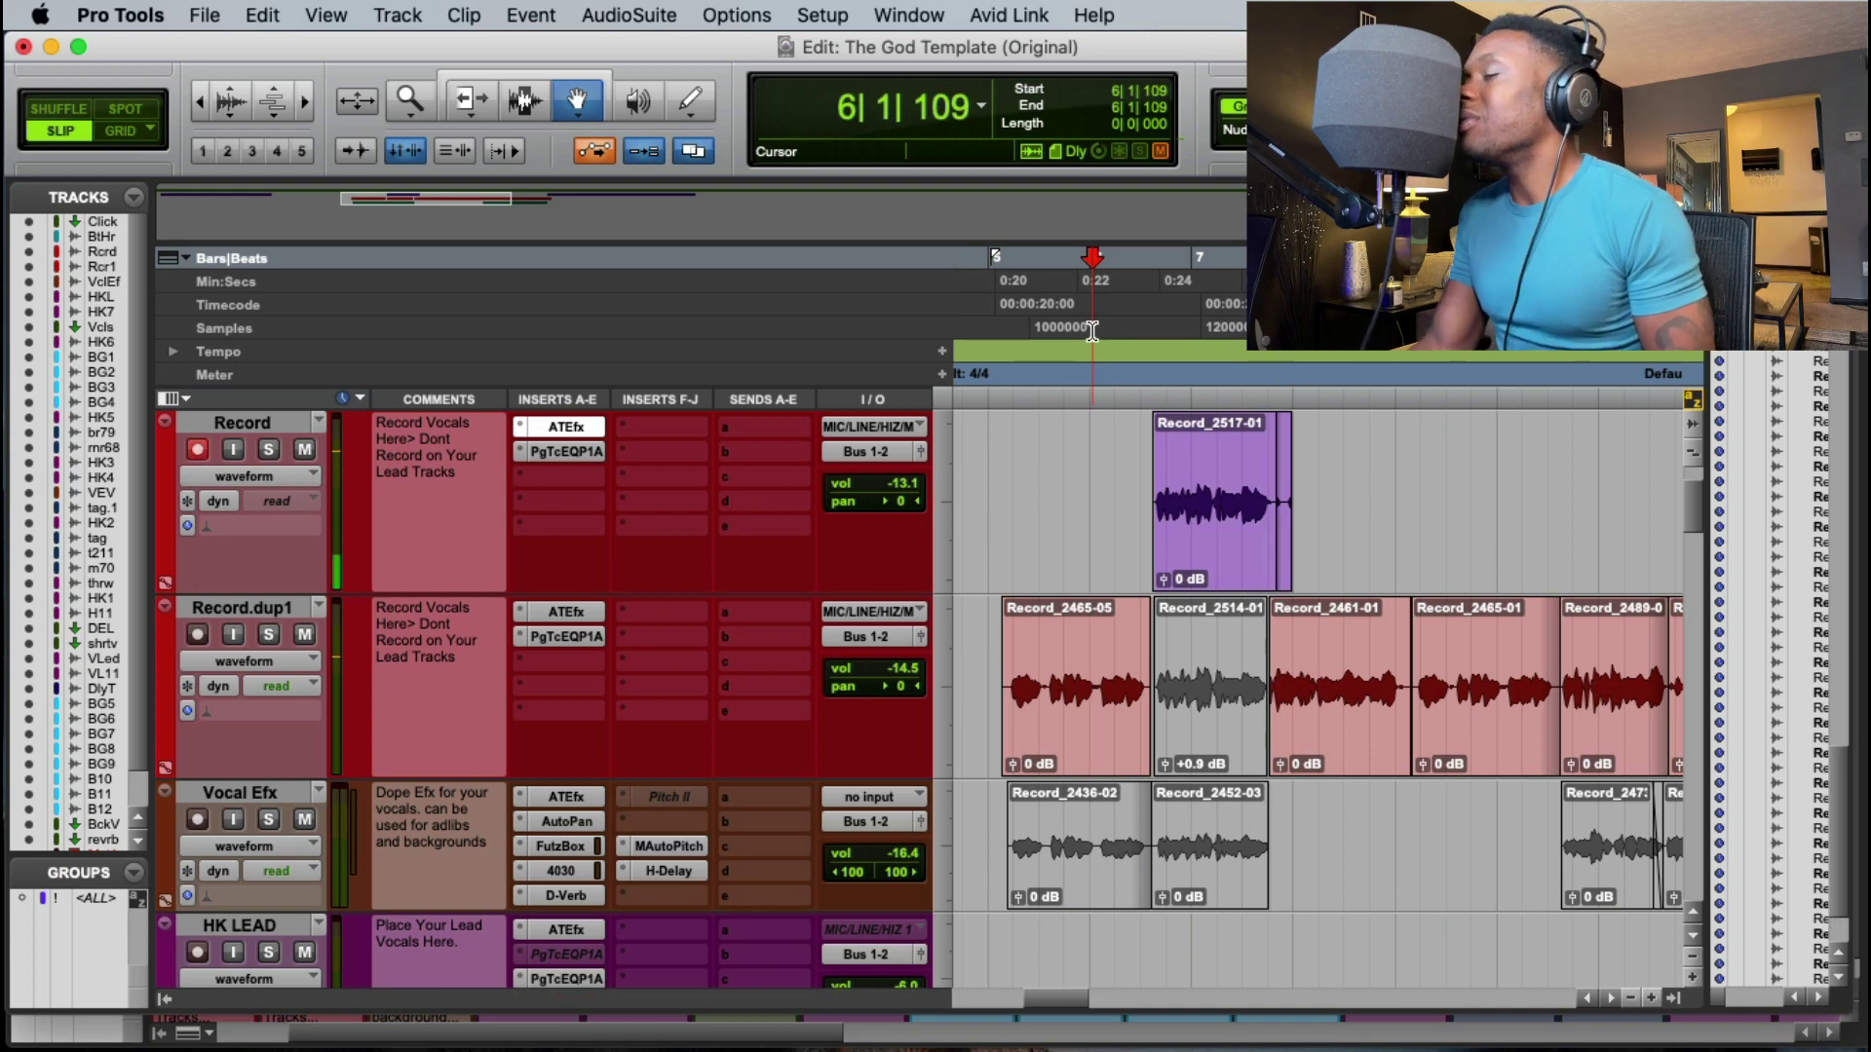
key(super+space)
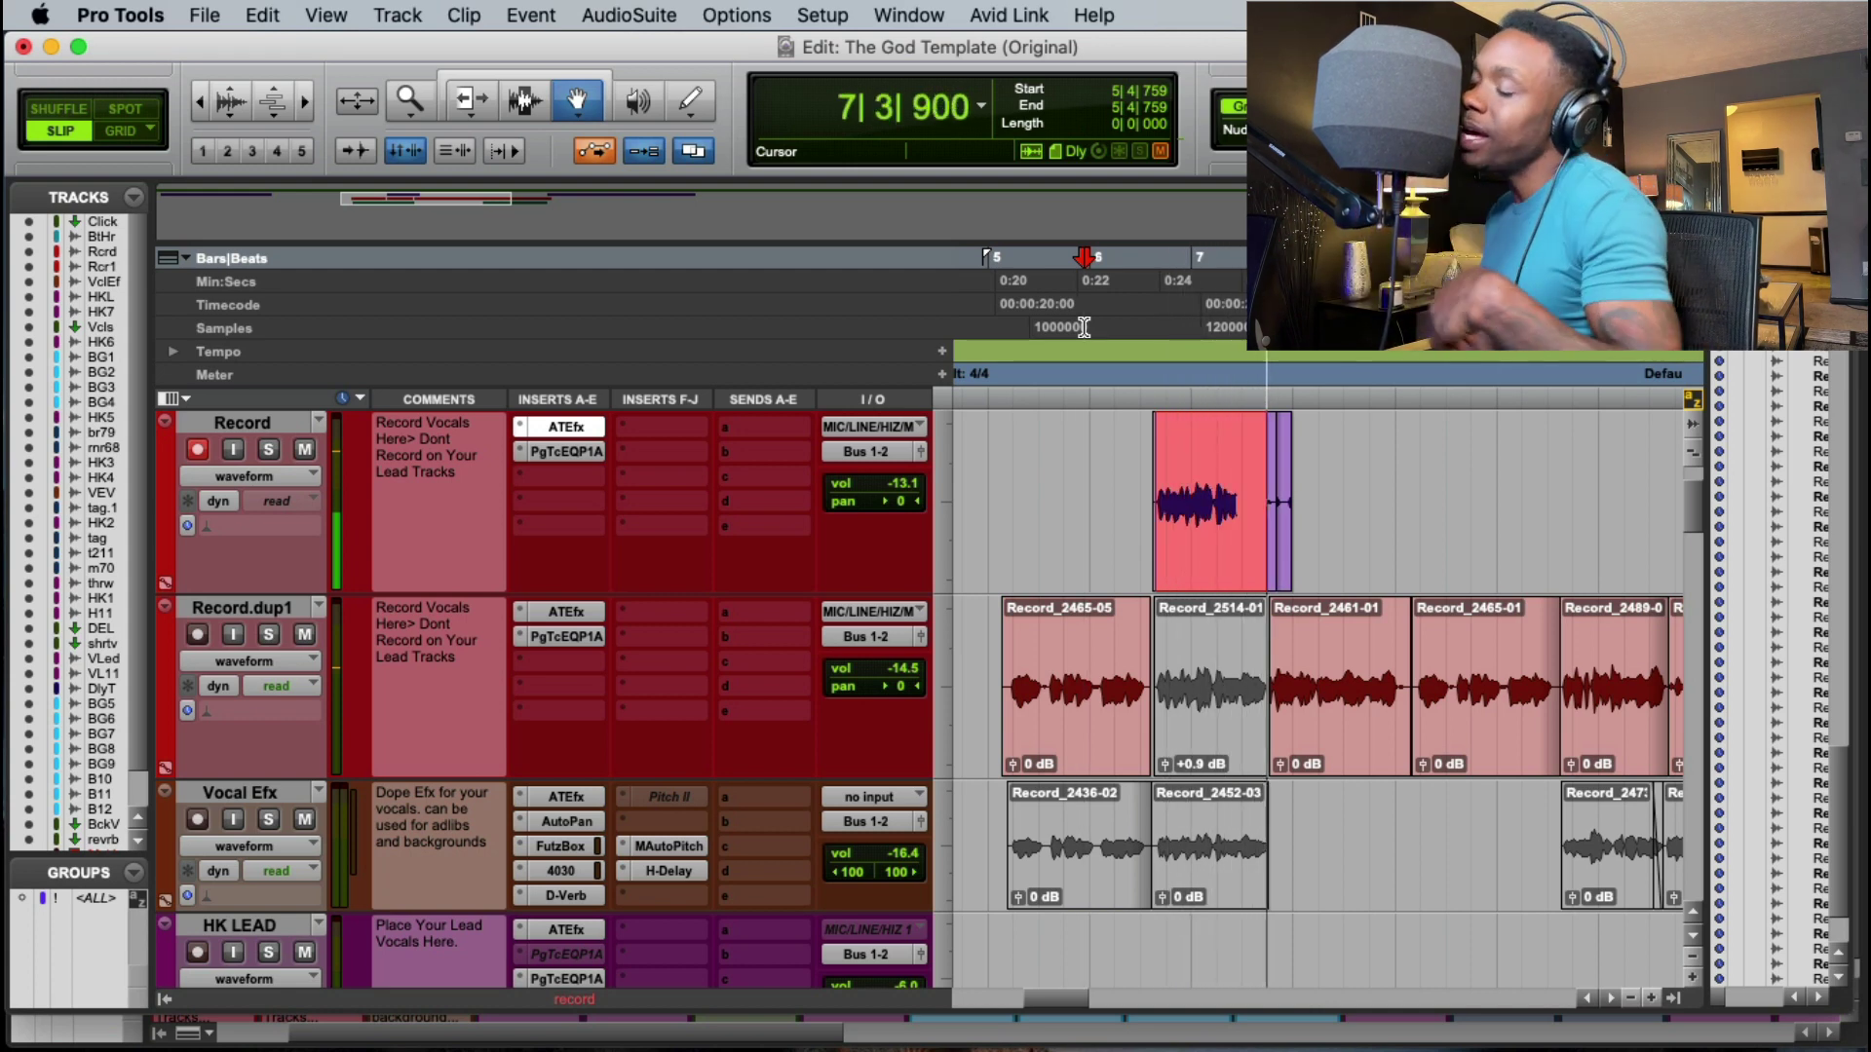
Step: Stop recording, replace muted Record_2514-01 on Record.dup1 with take Record_2518-01, and delete leftover take Record_2517-01 from the Record track
key(space)
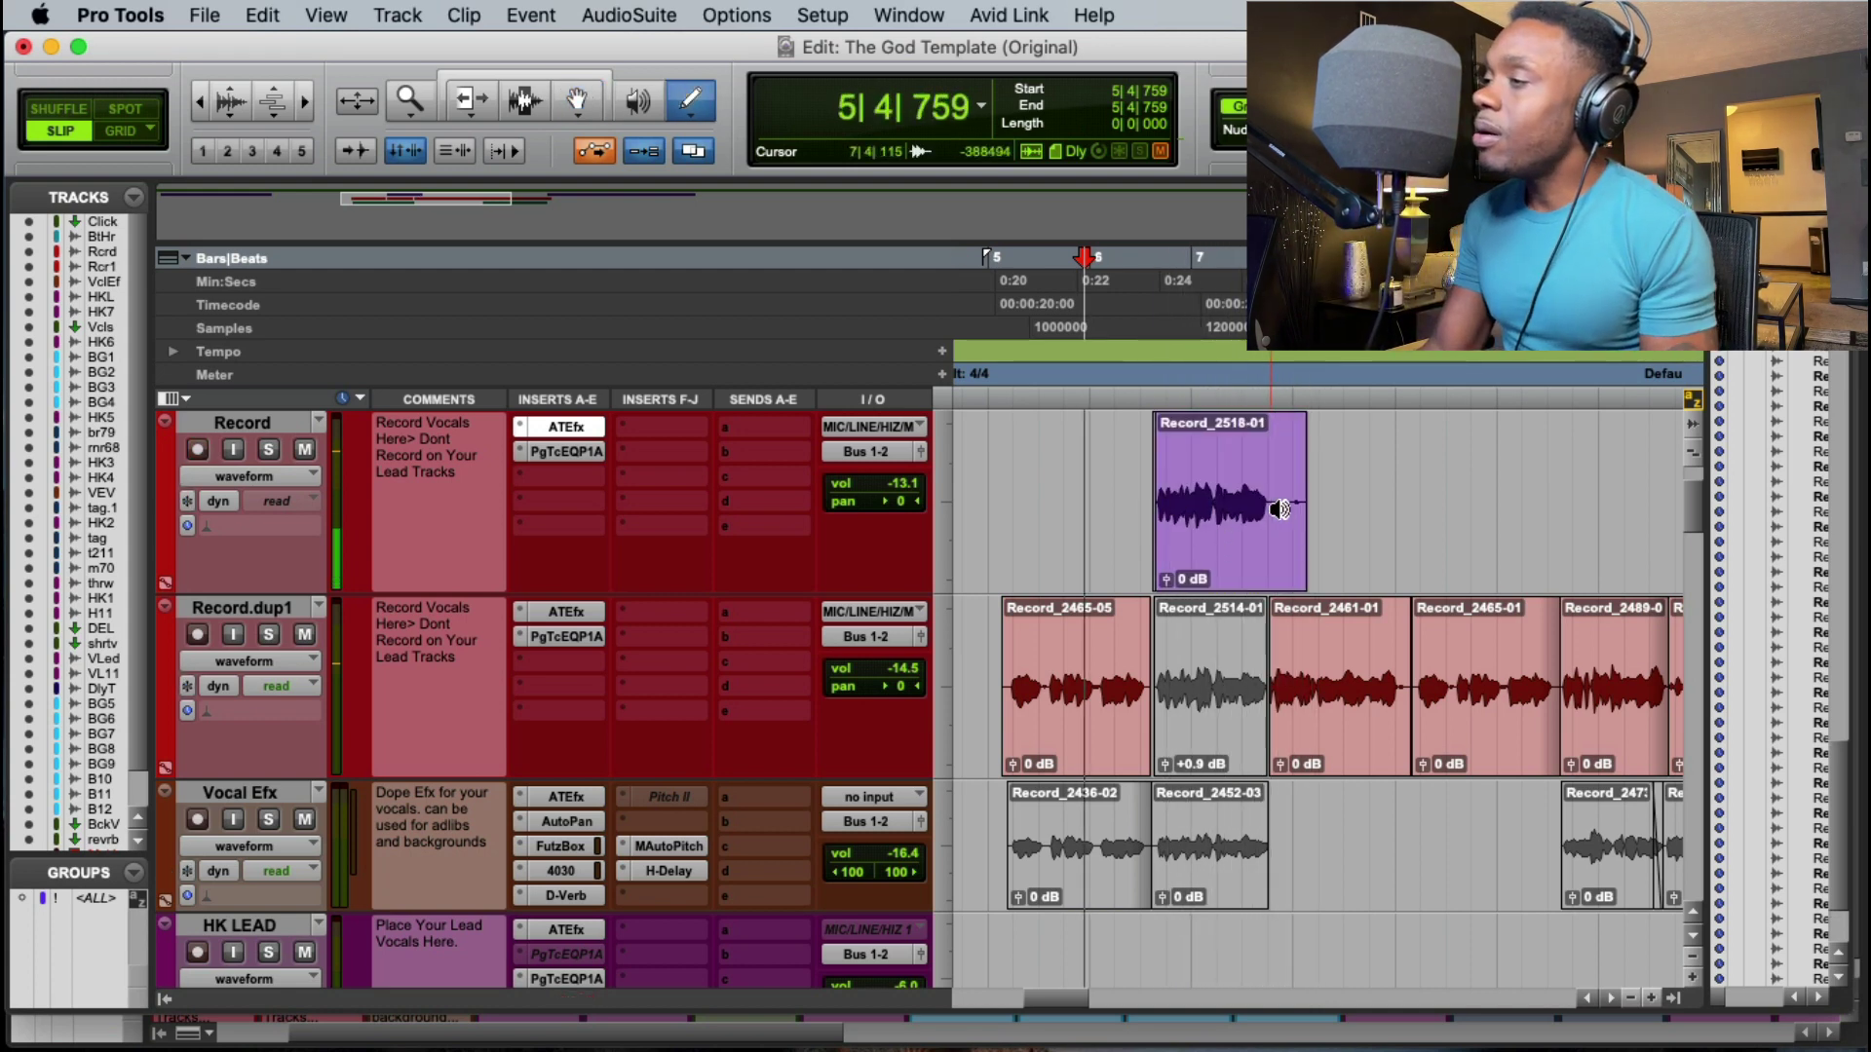
drag(1229, 543, 1211, 664)
click(1195, 578)
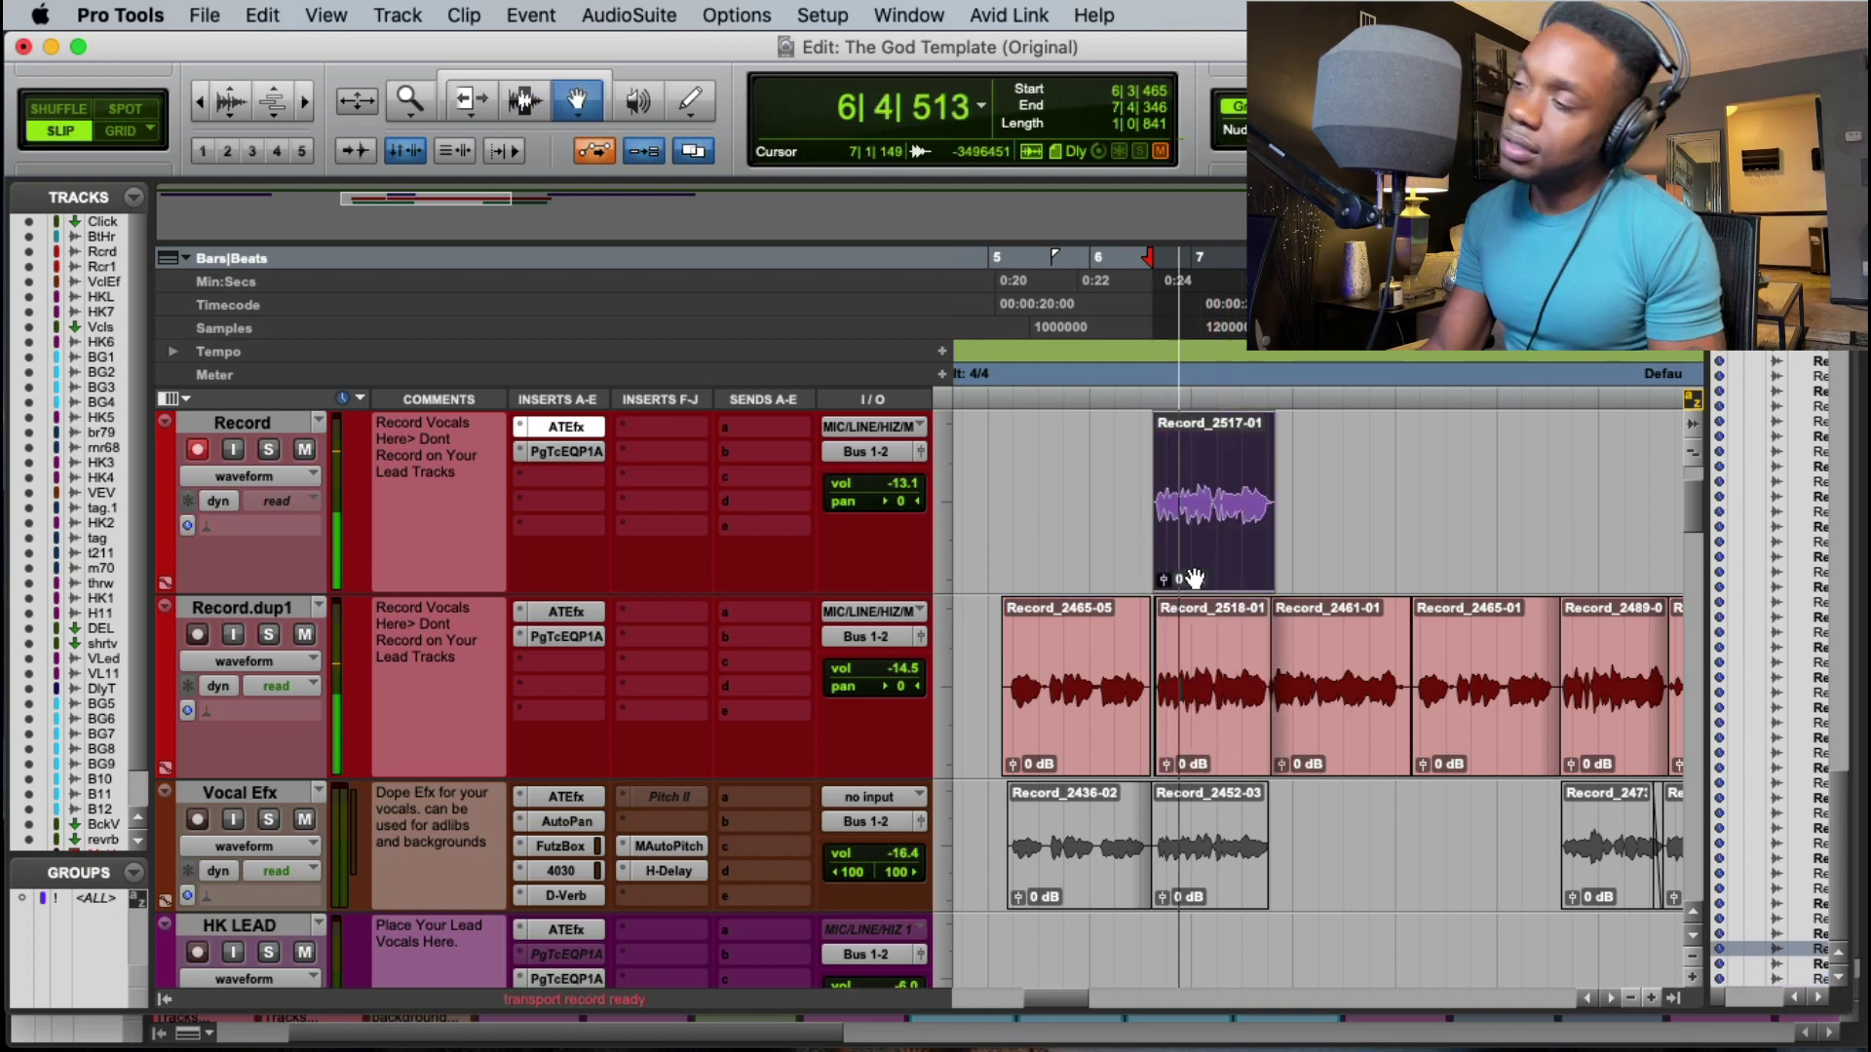
key(Delete)
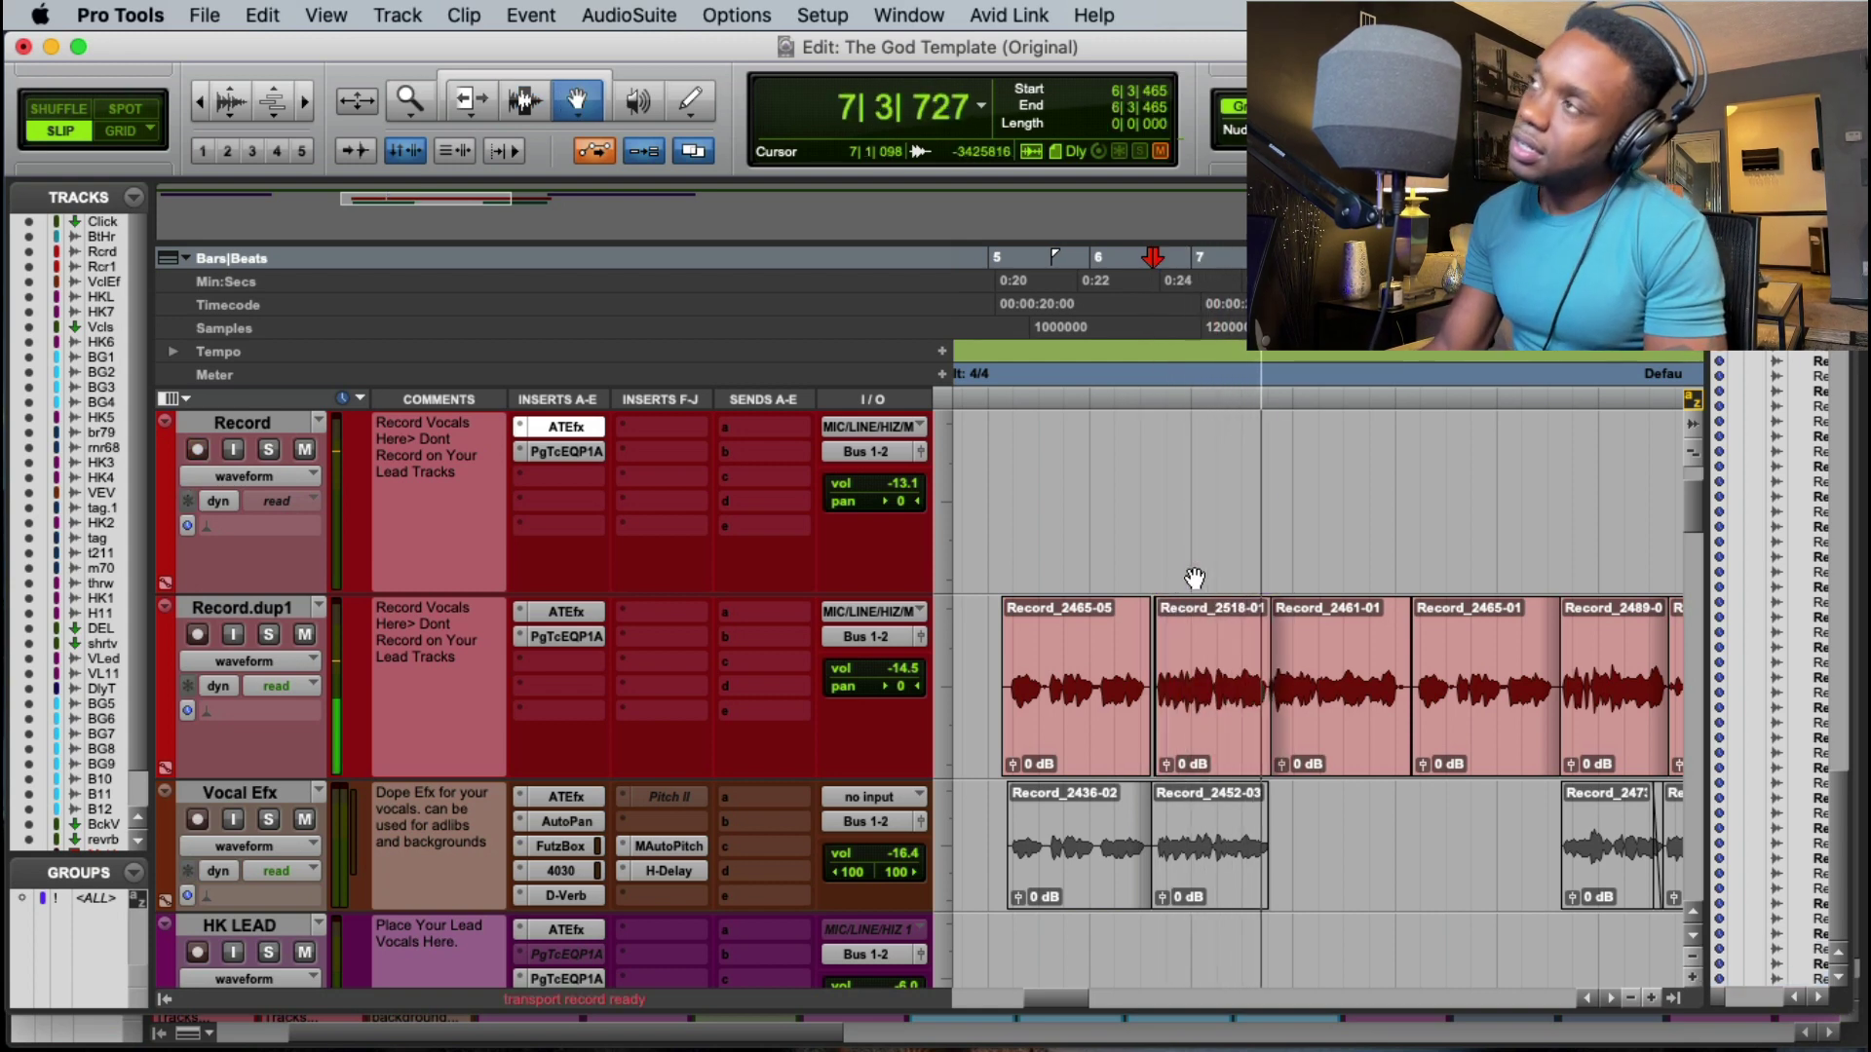
Step: Replace Record_2518-01 on Record.dup1 with Record_2452-03 from Vocal Efx, unmute it, and audition its transition into Record_2461-01
key(space)
click(1183, 690)
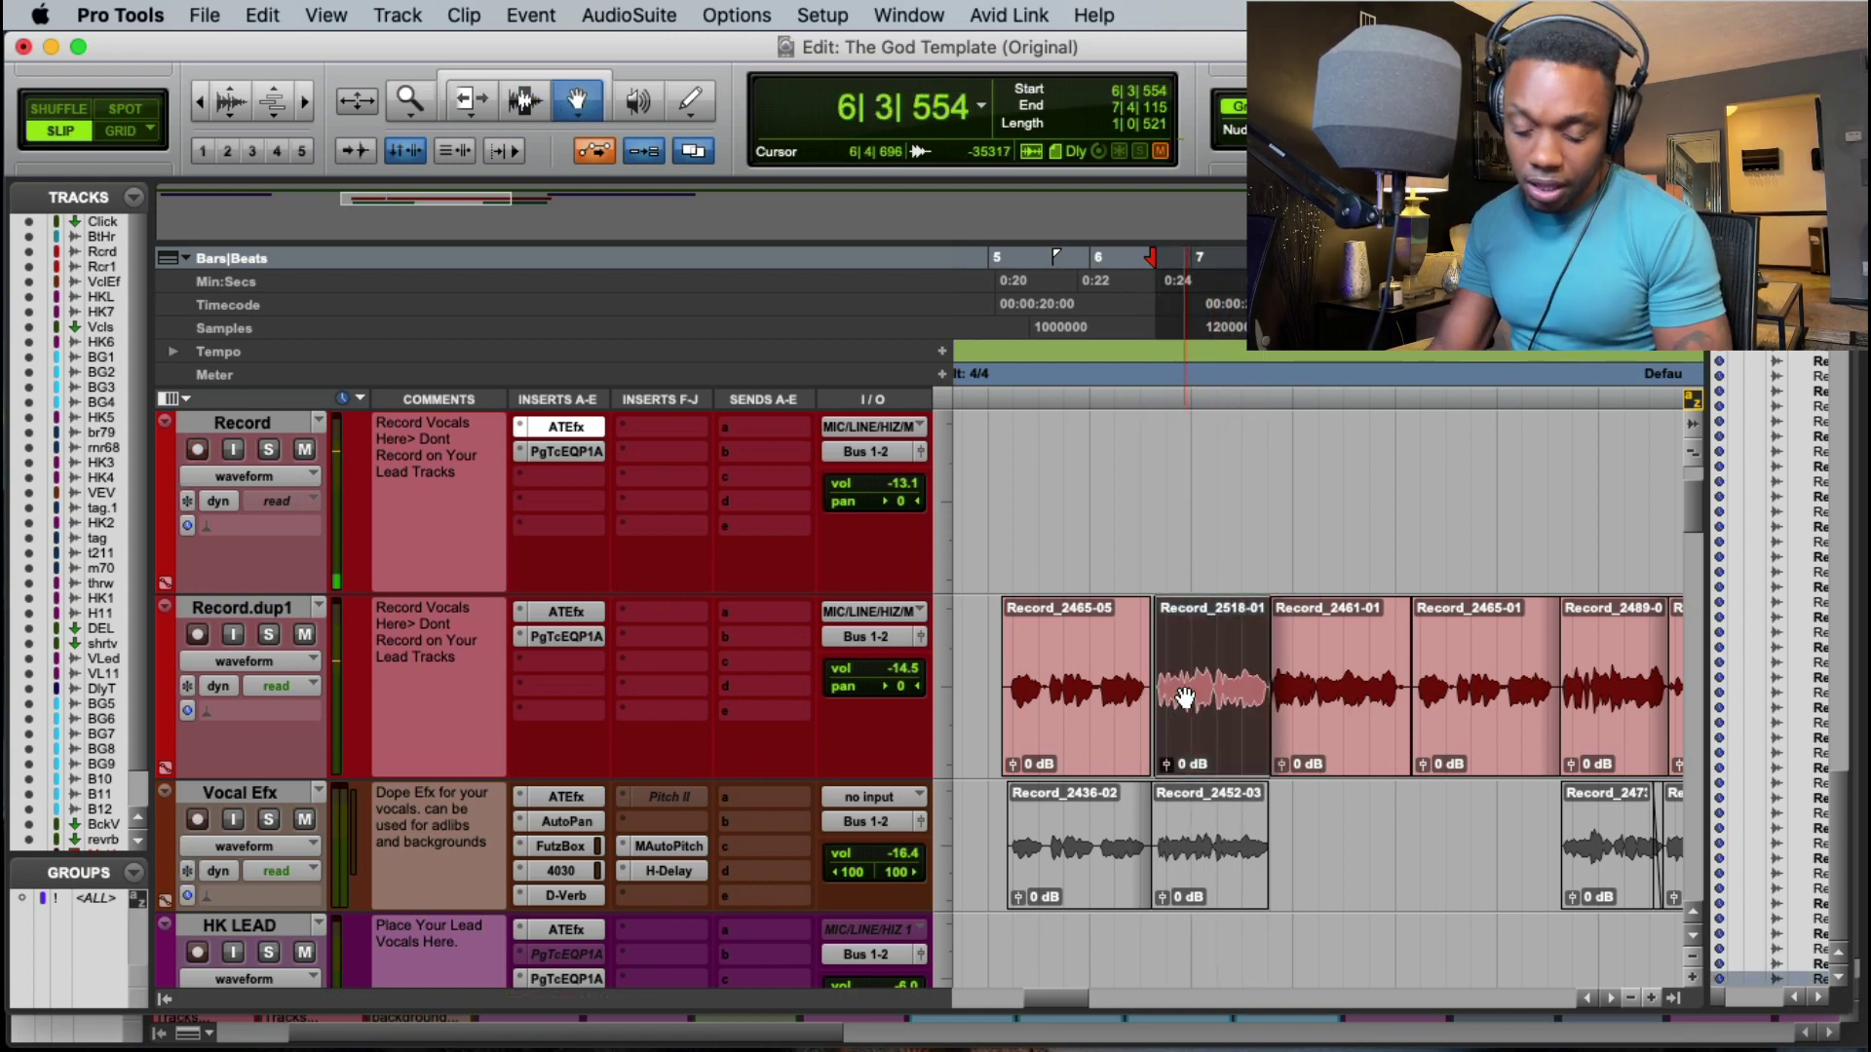
drag(1216, 897, 1199, 714)
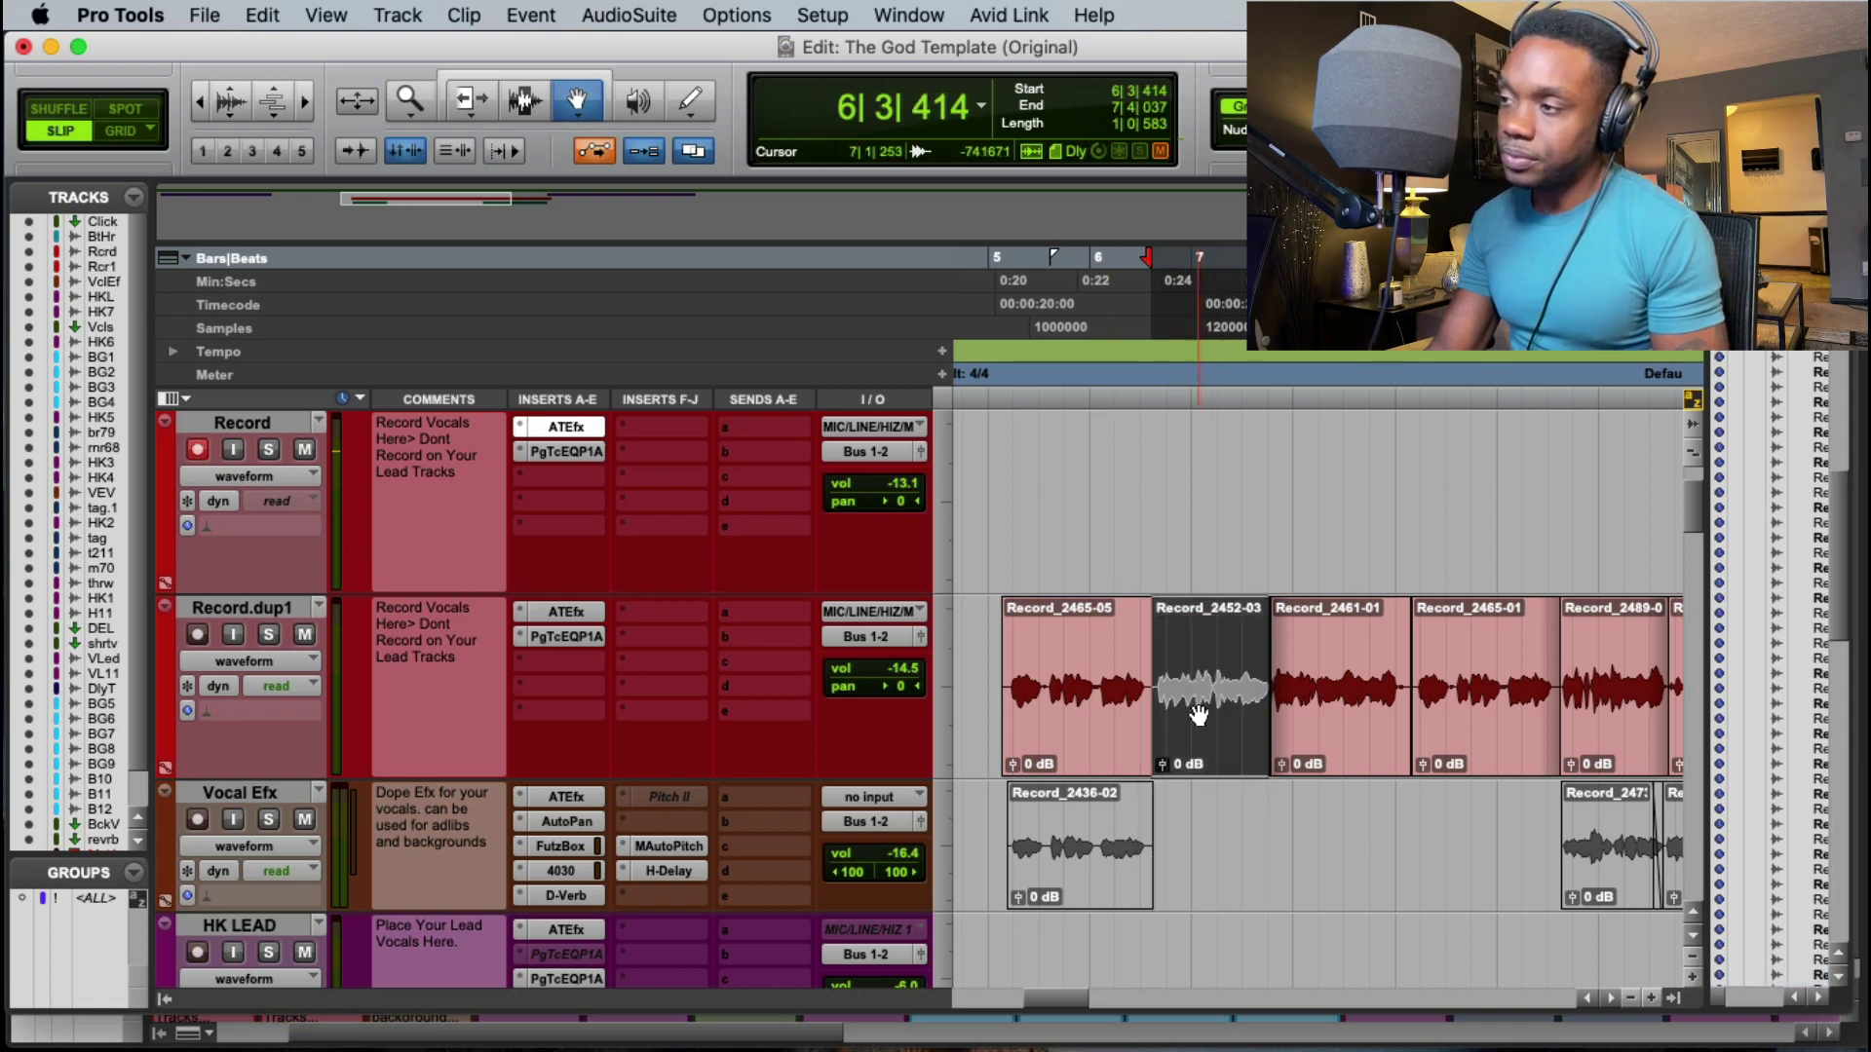
key(space)
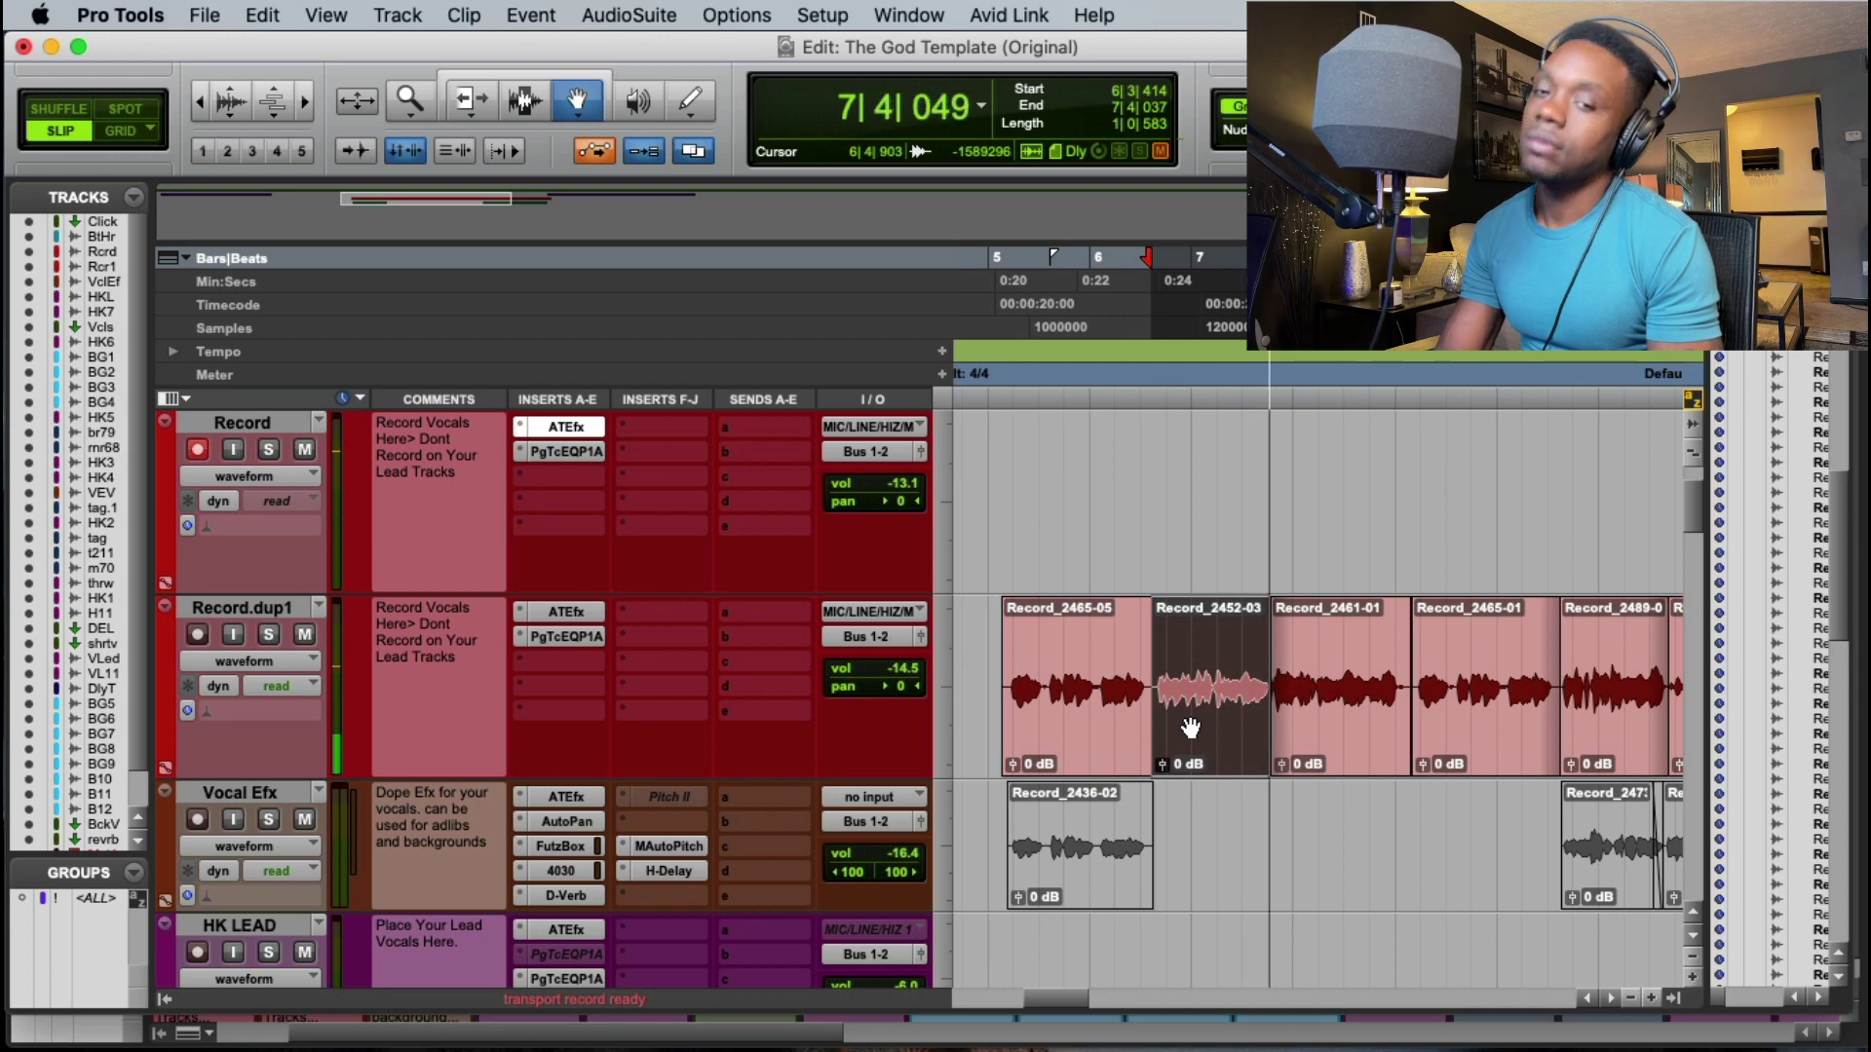
click(1254, 564)
key(space)
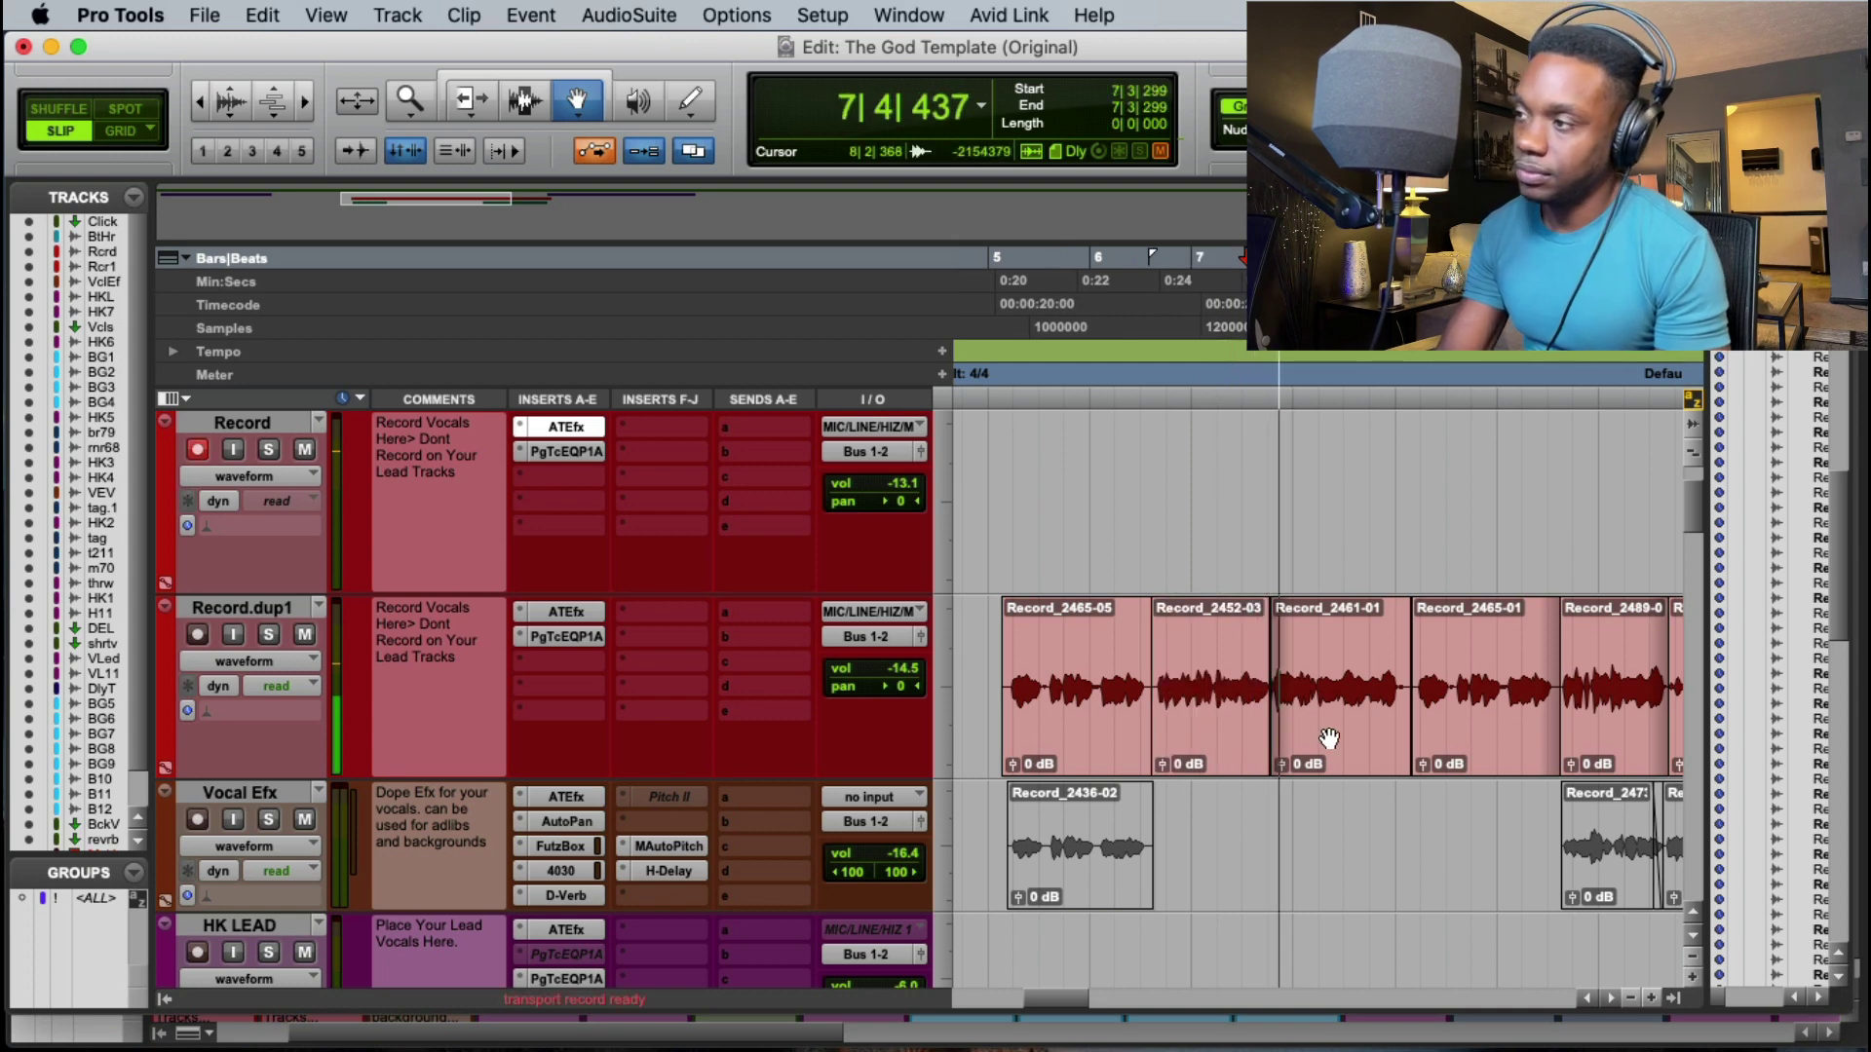
Step: Extend the start of clip Record_2461-01 on Record.dup1 back to 7|4|024, closing the gap after Record_2452-03
key(t)
key(t)
key(Escape)
key(Escape)
key(Escape)
key(Escape)
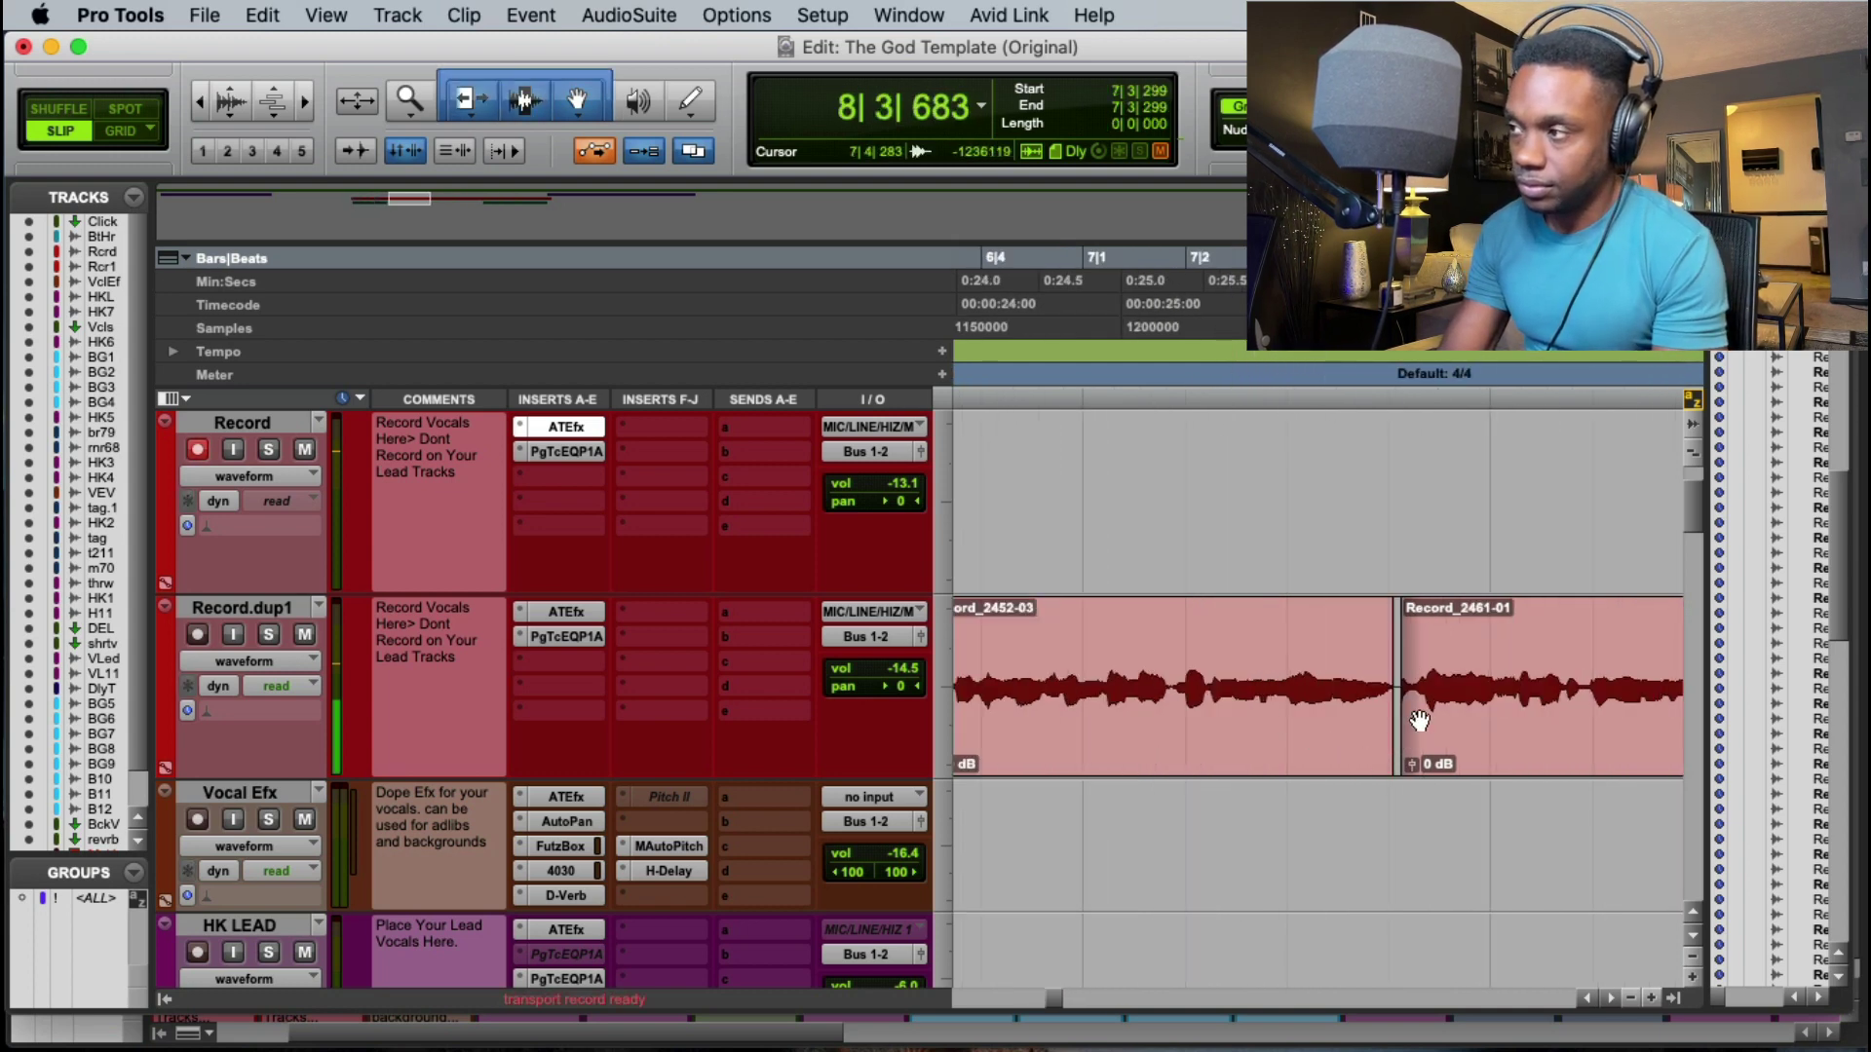
drag(1407, 738, 1398, 738)
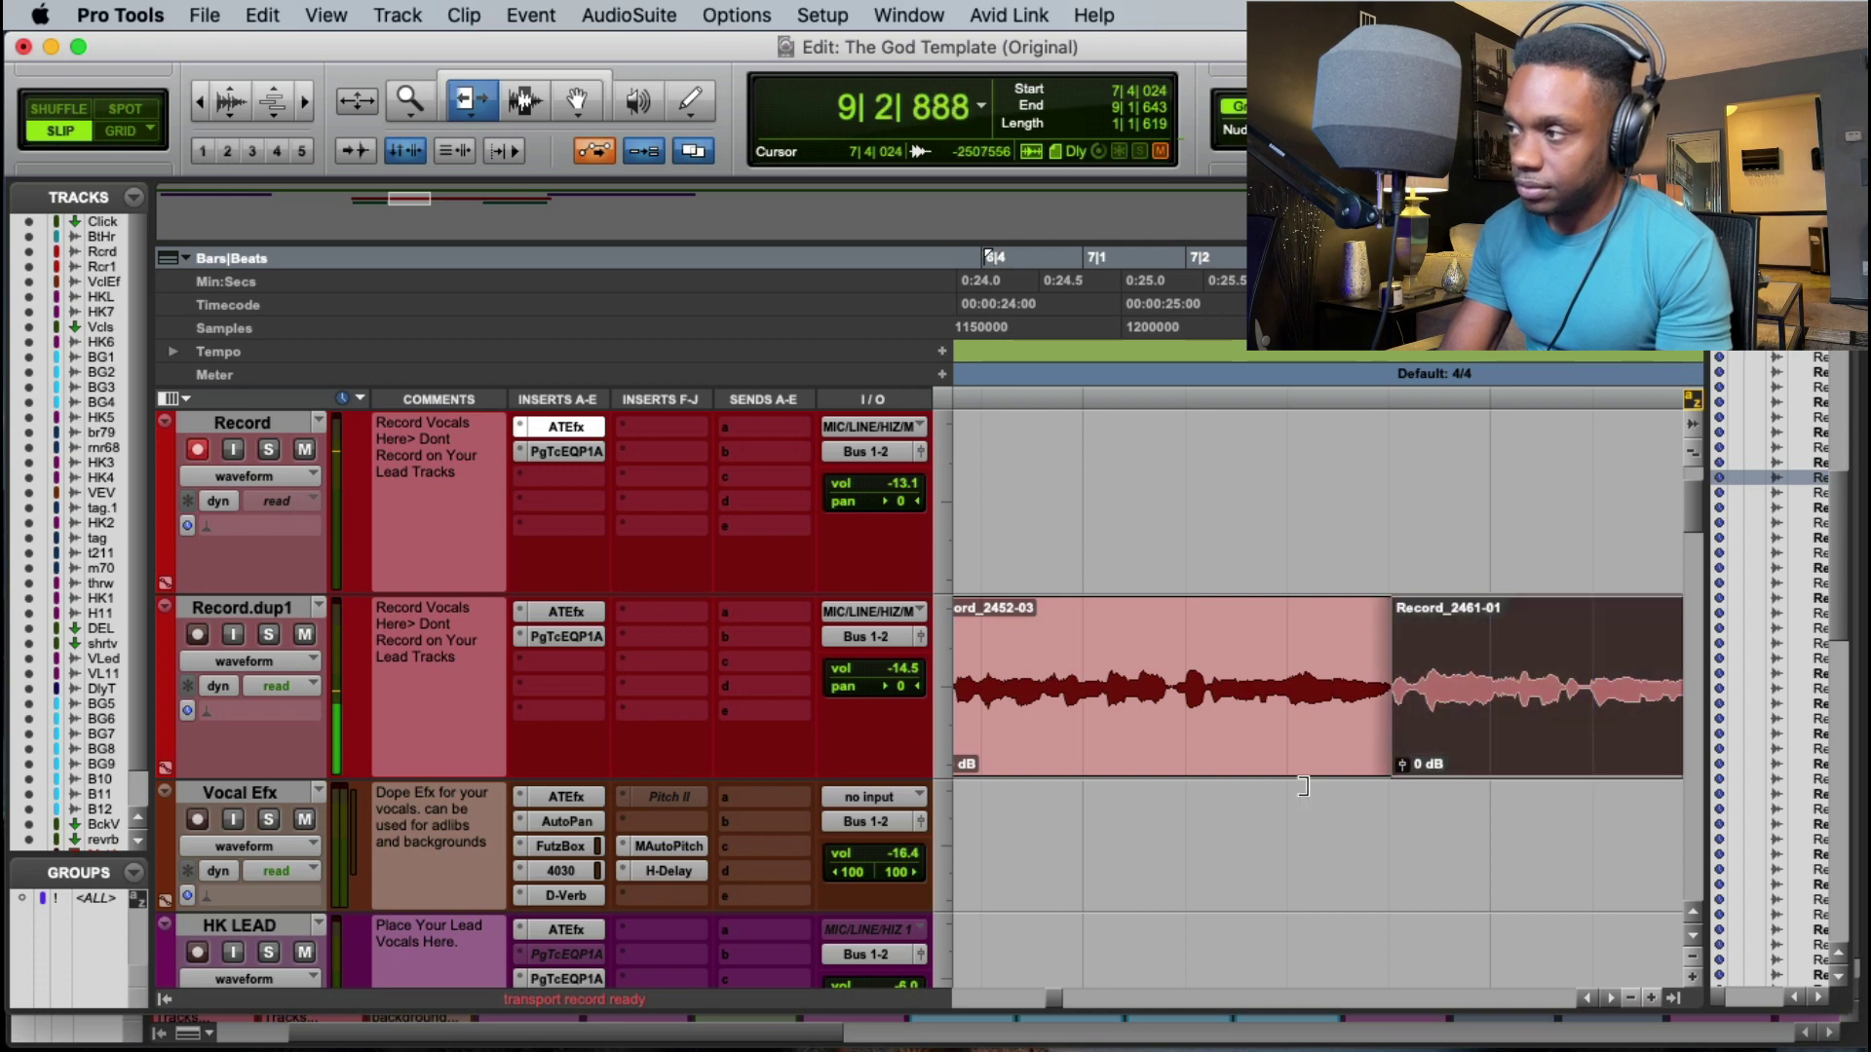
key(r)
key(r)
key(r)
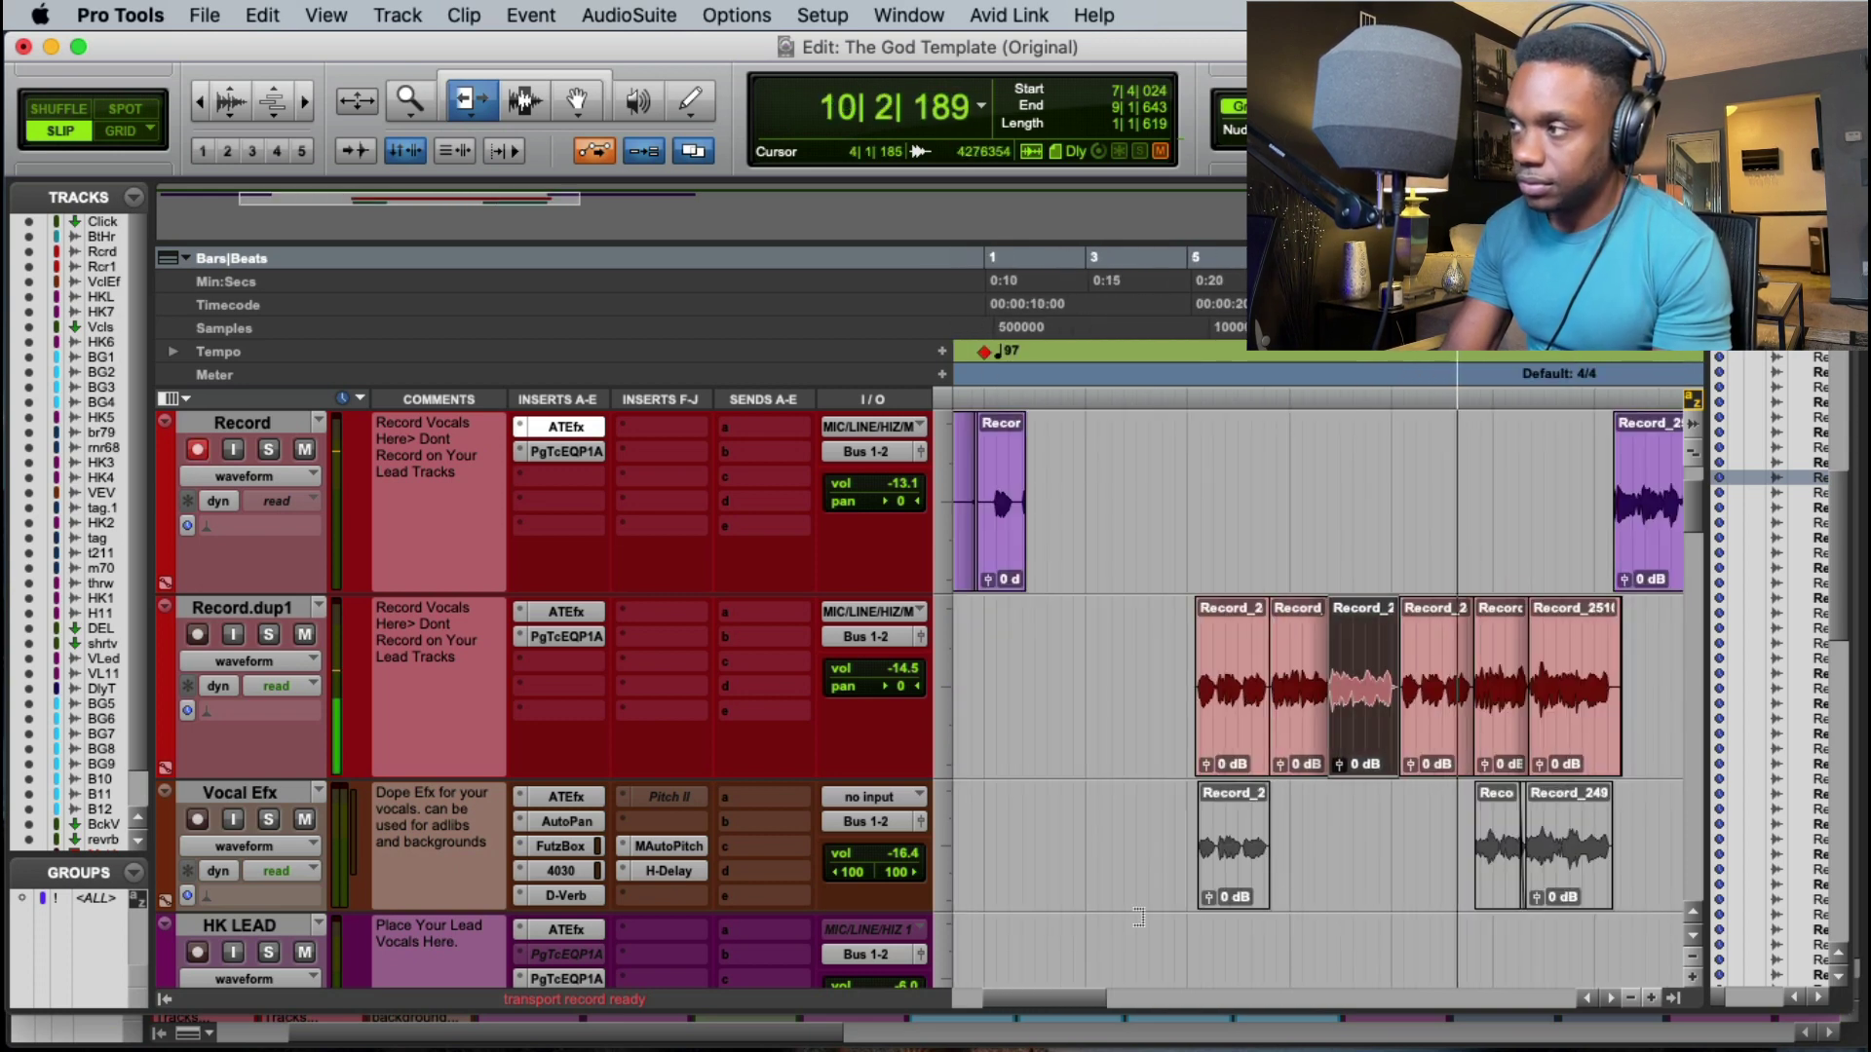
Step: Review the assembled phrases on Record.dup1 by playing from 5|1|483, and select the Record track take starting at 13|2|503
key(Escape)
key(Escape)
click(1437, 721)
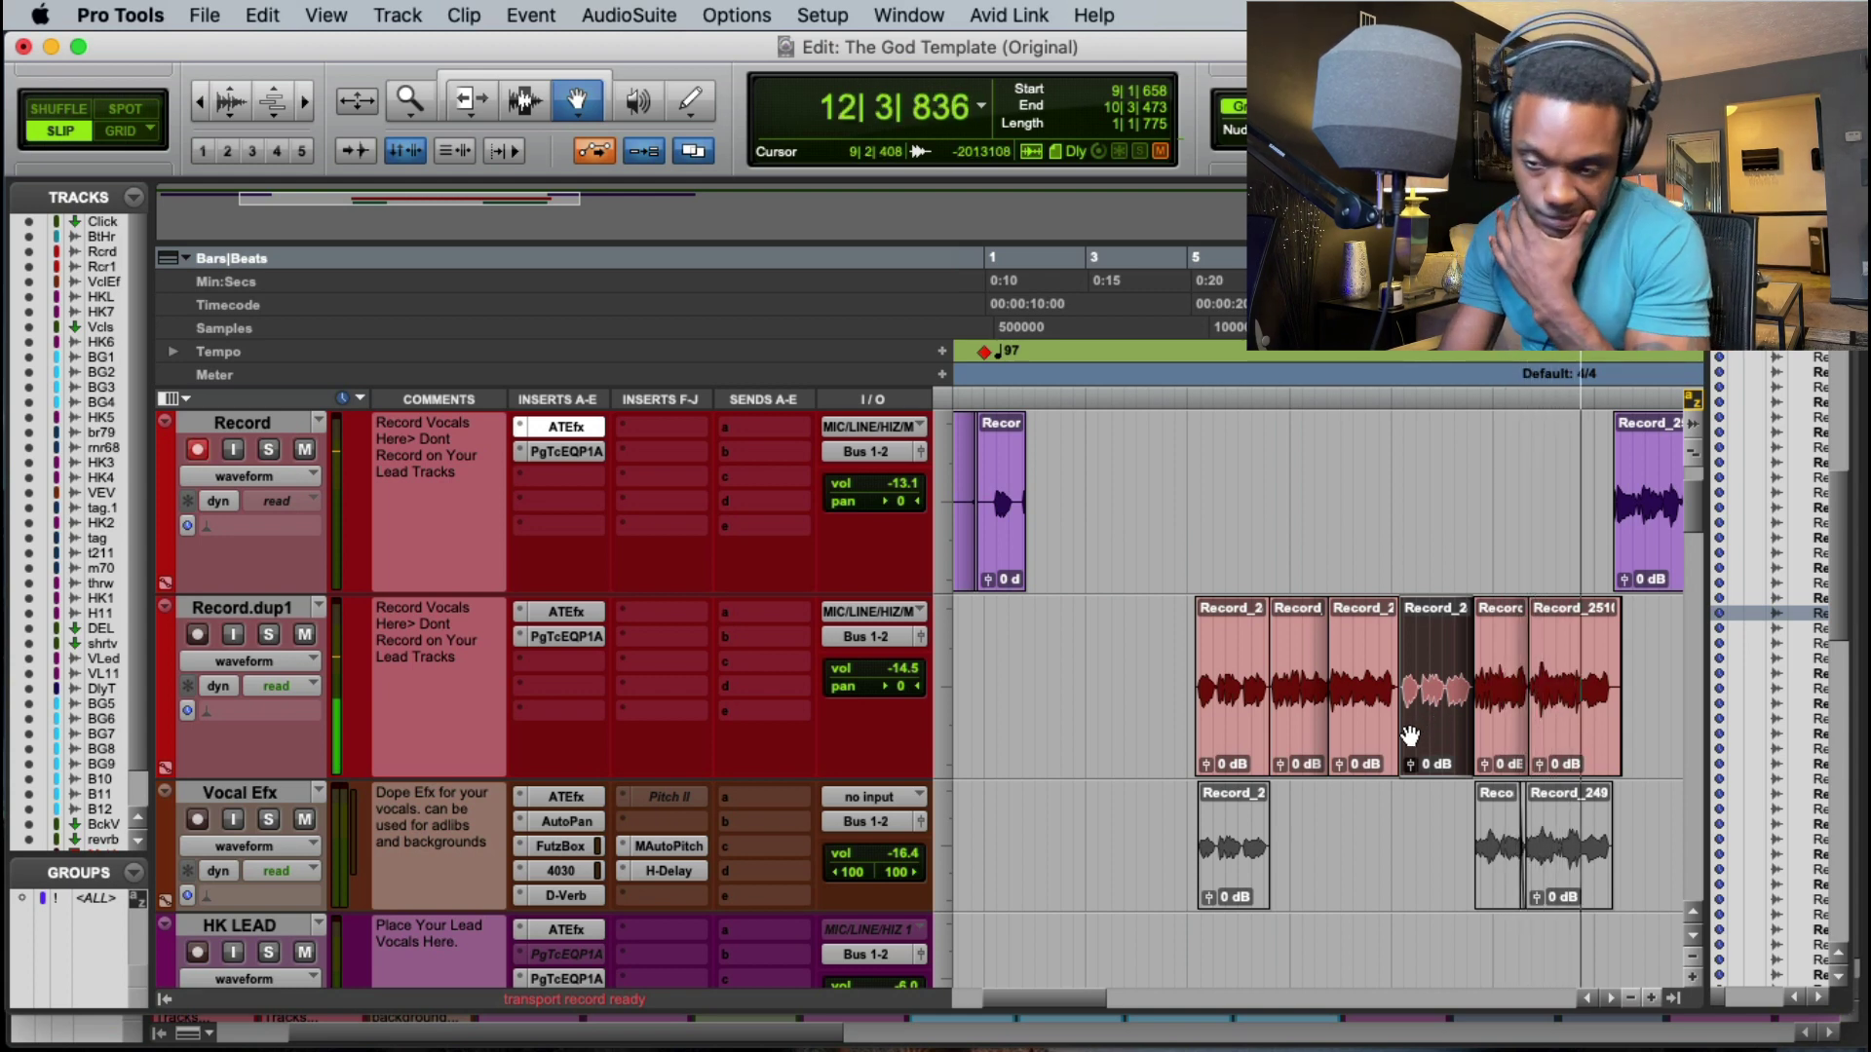
click(1506, 746)
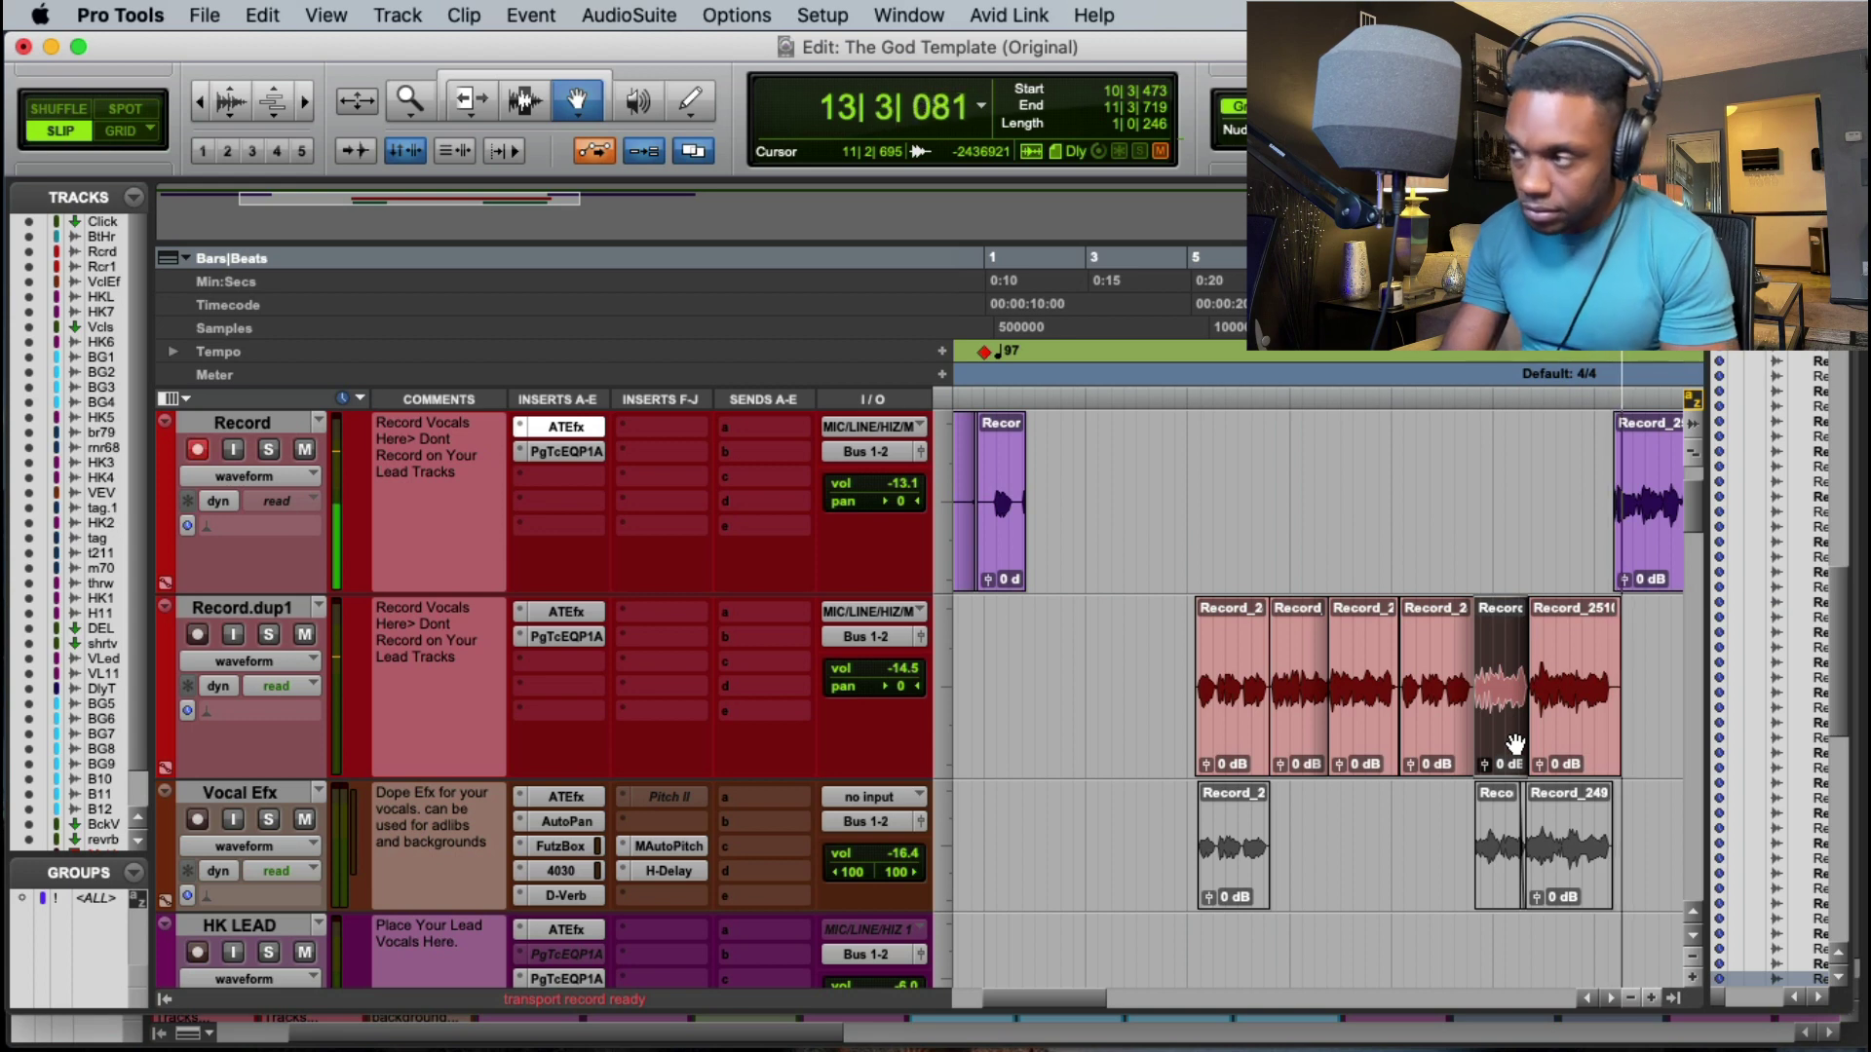
click(1197, 284)
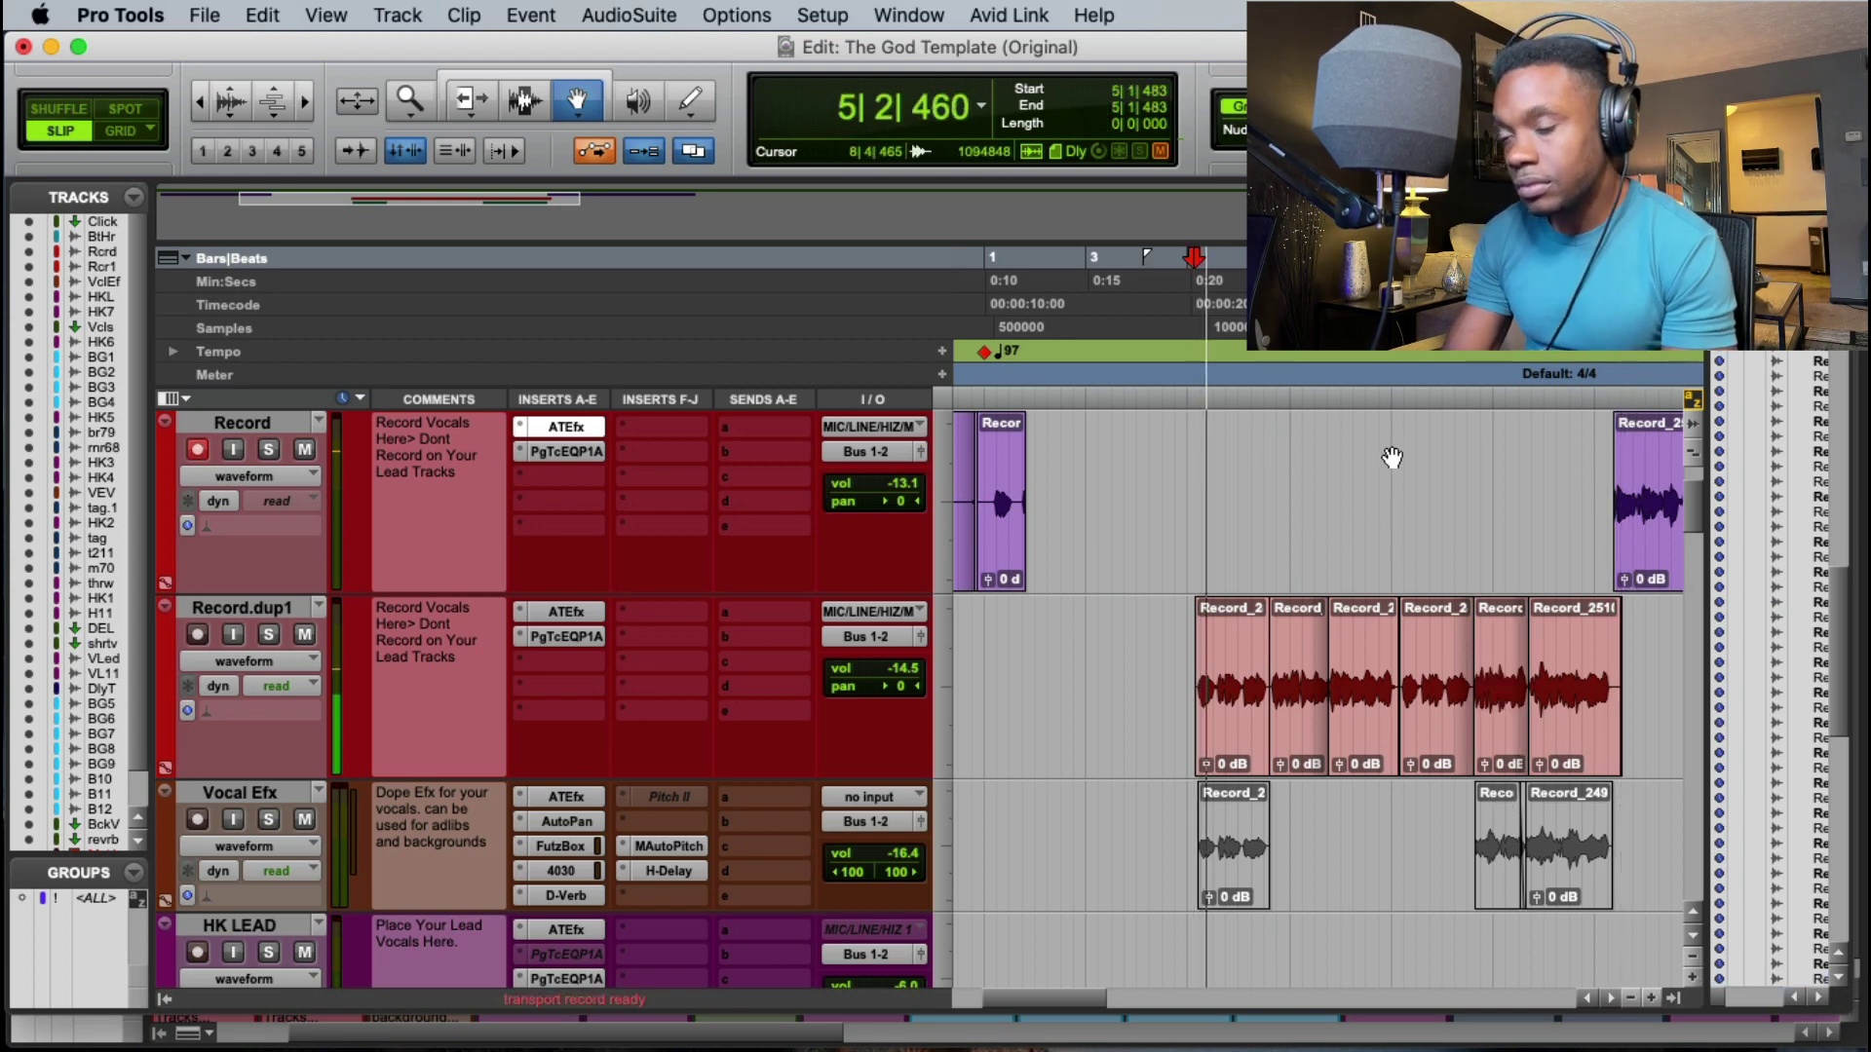
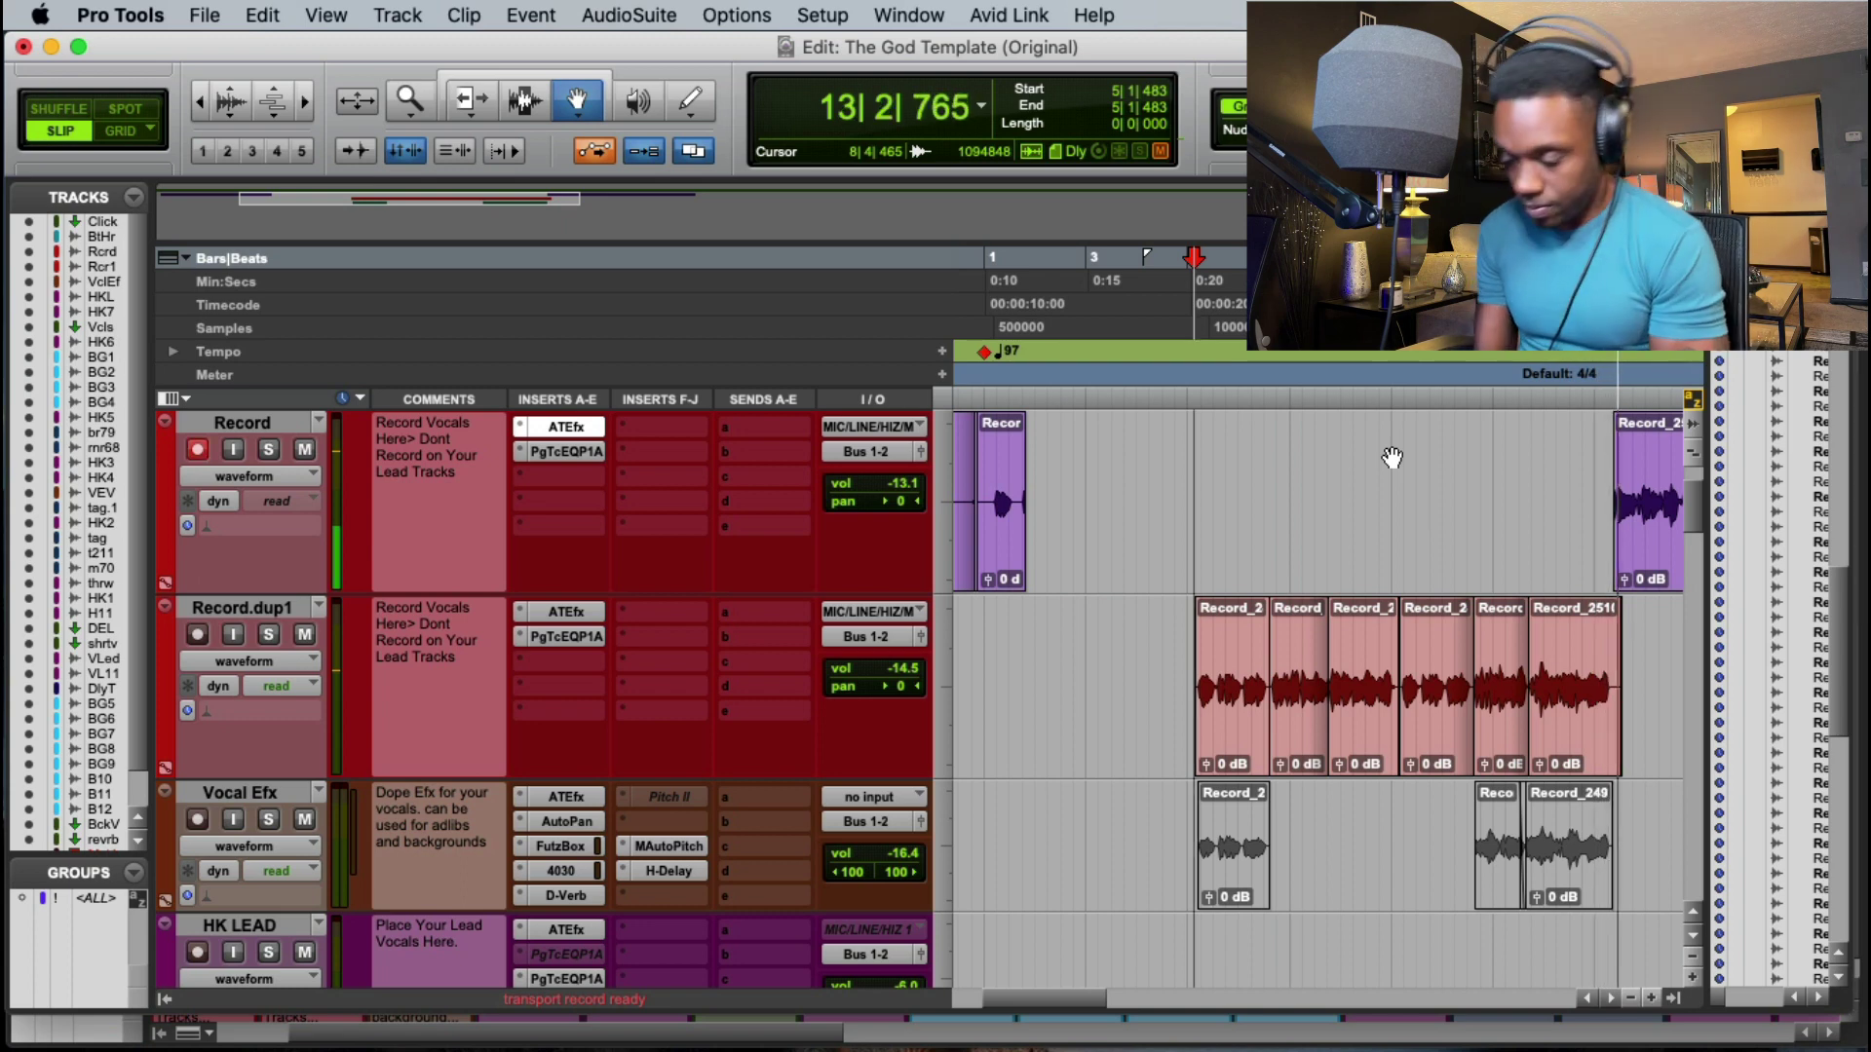
click(1632, 512)
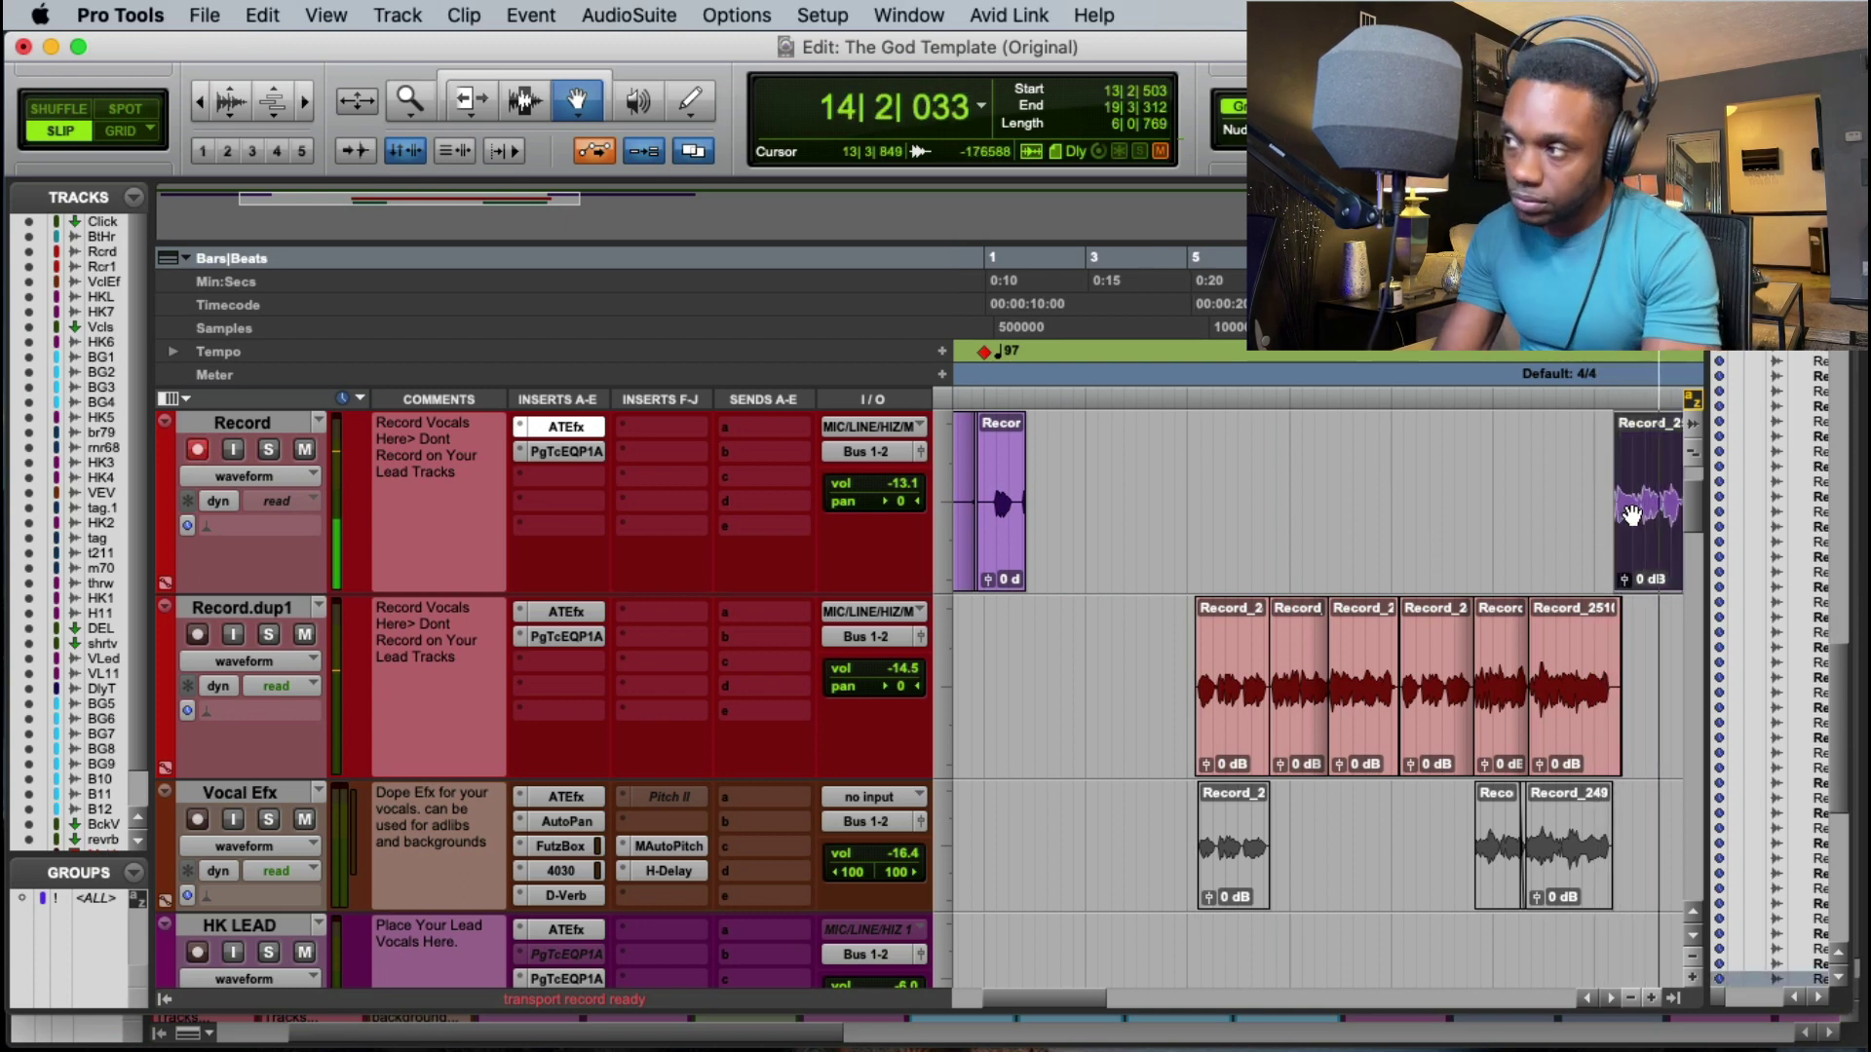
Step: Delete the selected clip near bar 13 on the Record track and trim the end of the last Record.dup1 clip
key(Delete)
key(Escape)
key(Escape)
key(Escape)
key(Escape)
key(Escape)
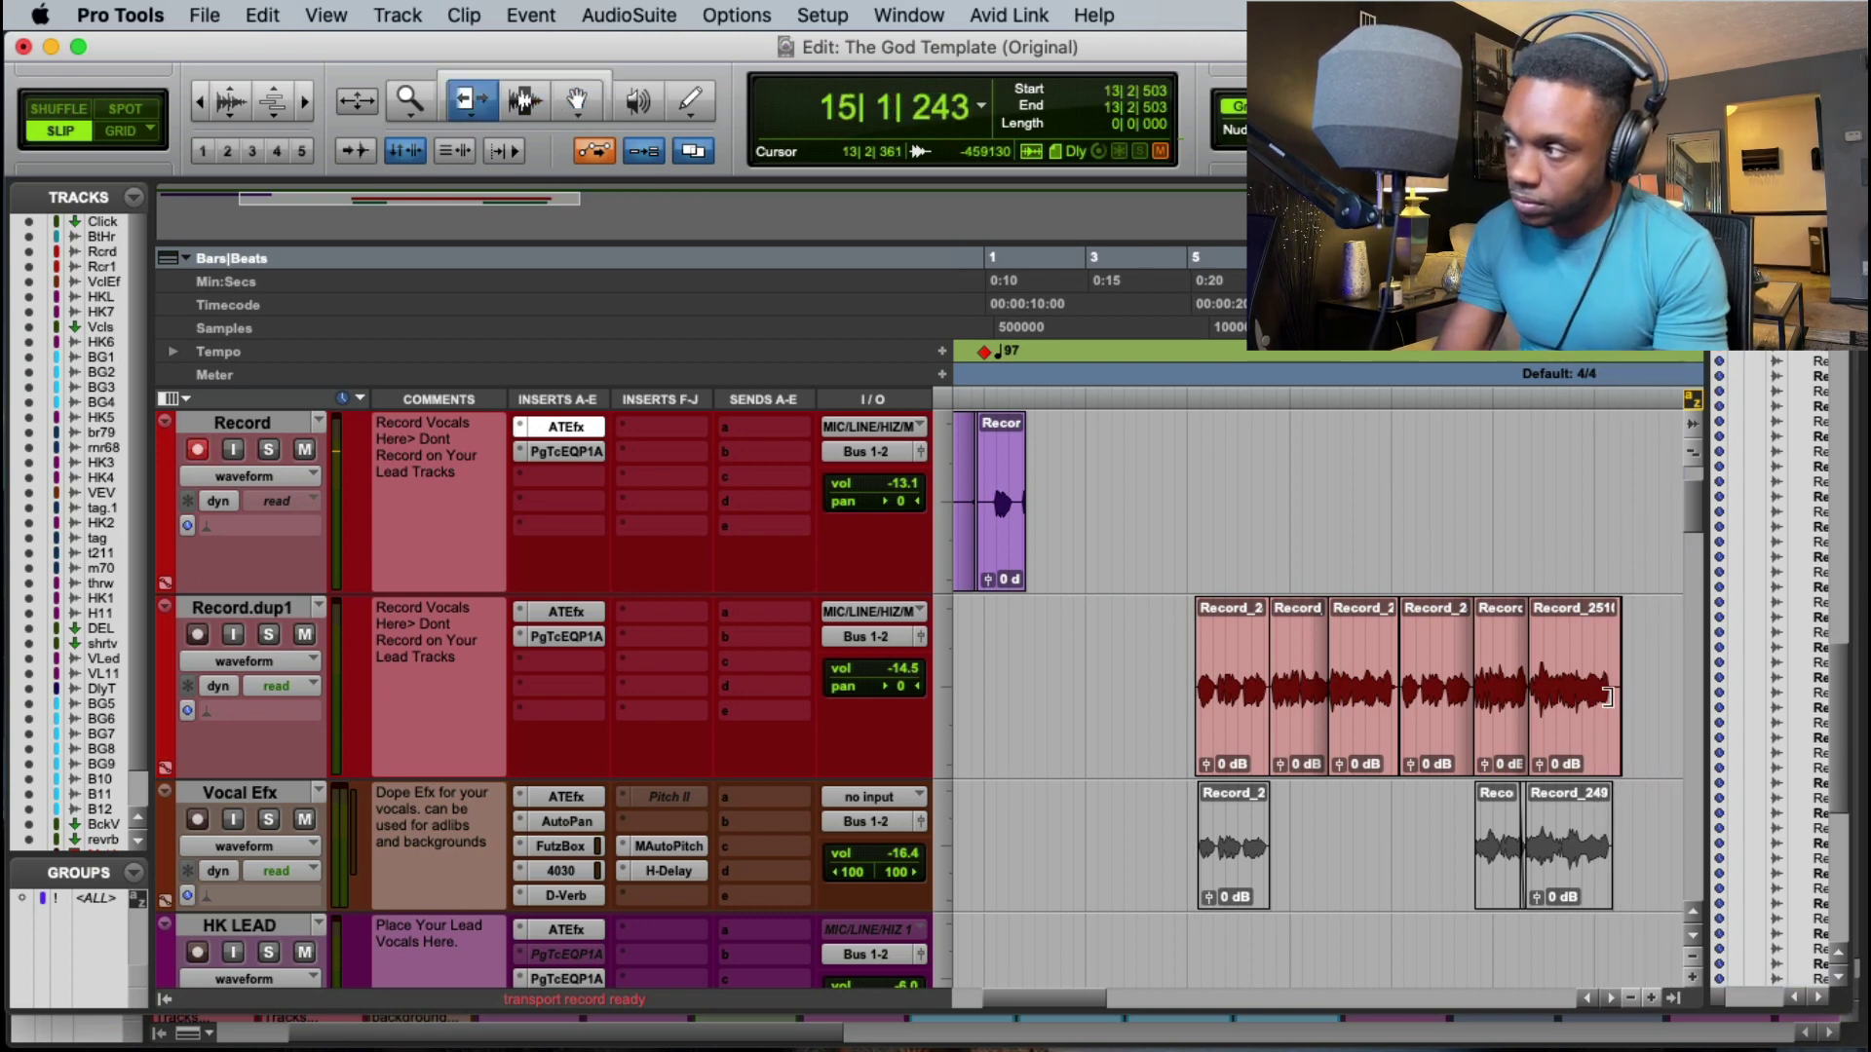
drag(1620, 704, 1611, 705)
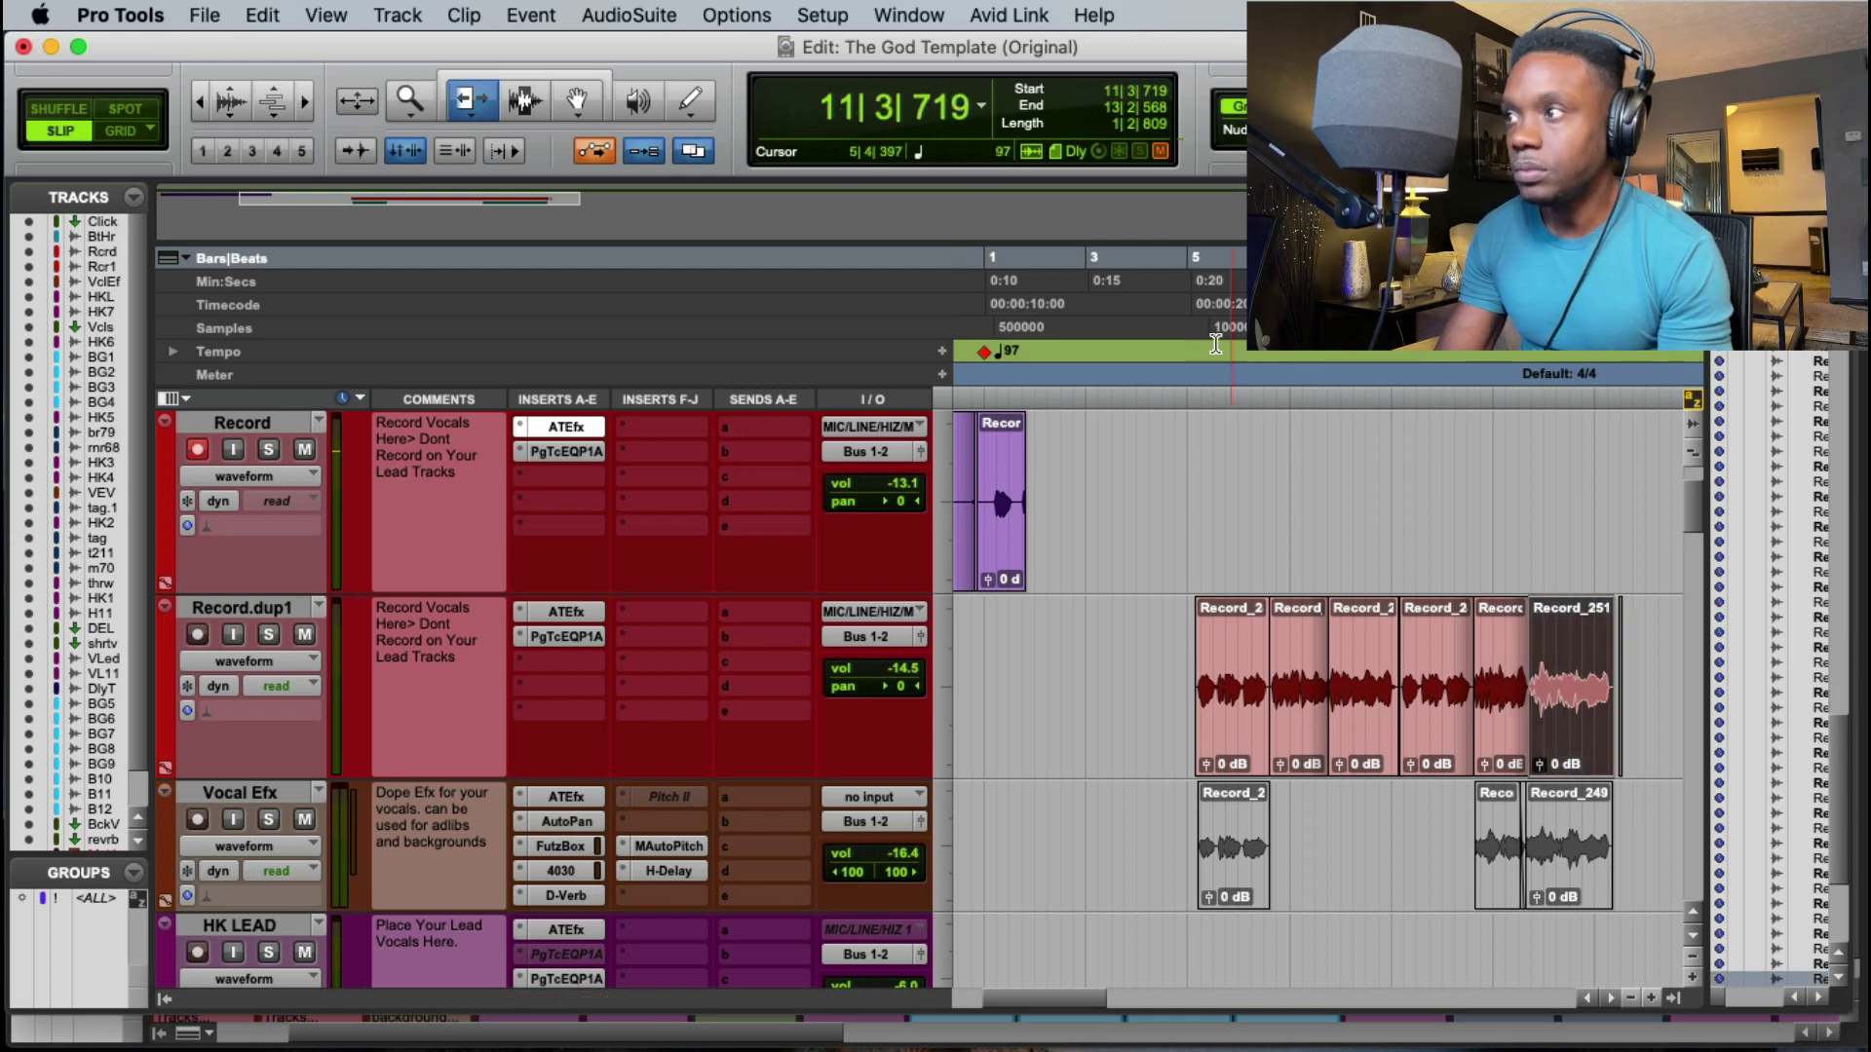
Step: Play back the Record.dup1 vocals from 5|1|276 to review the comped lines
click(1191, 340)
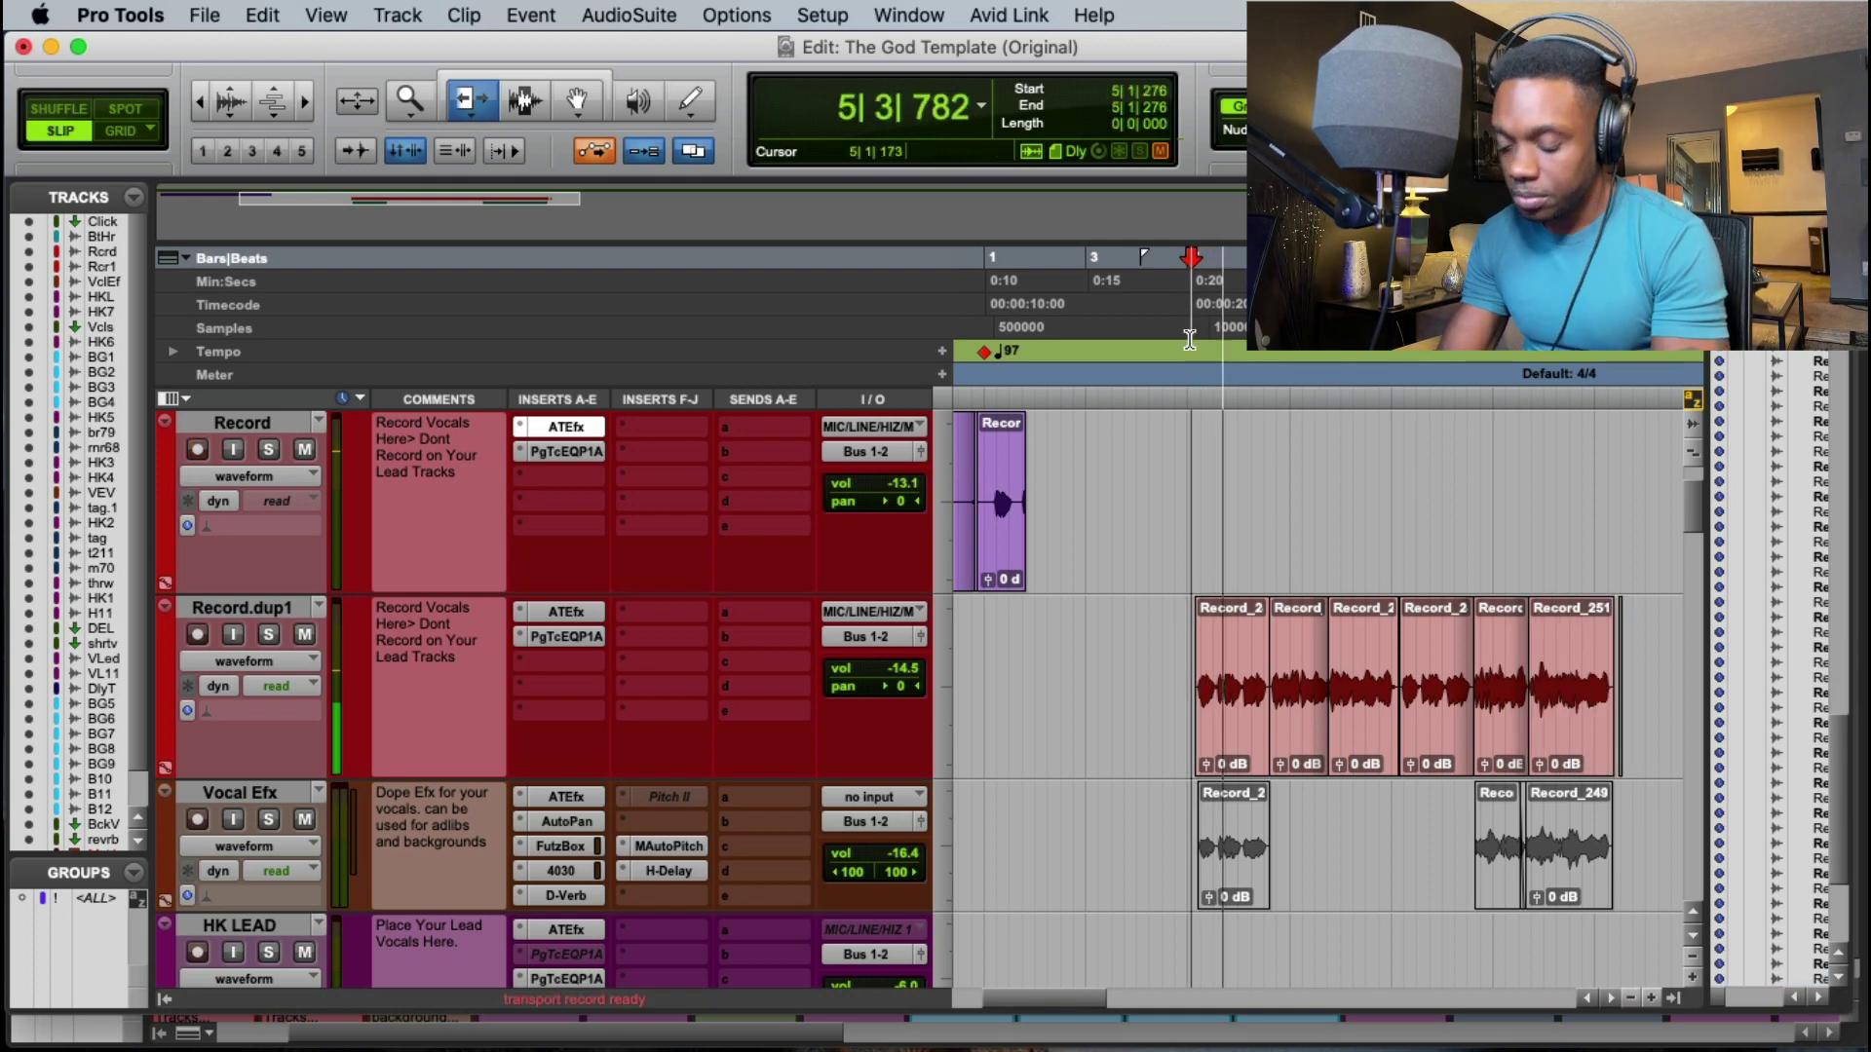
key(t)
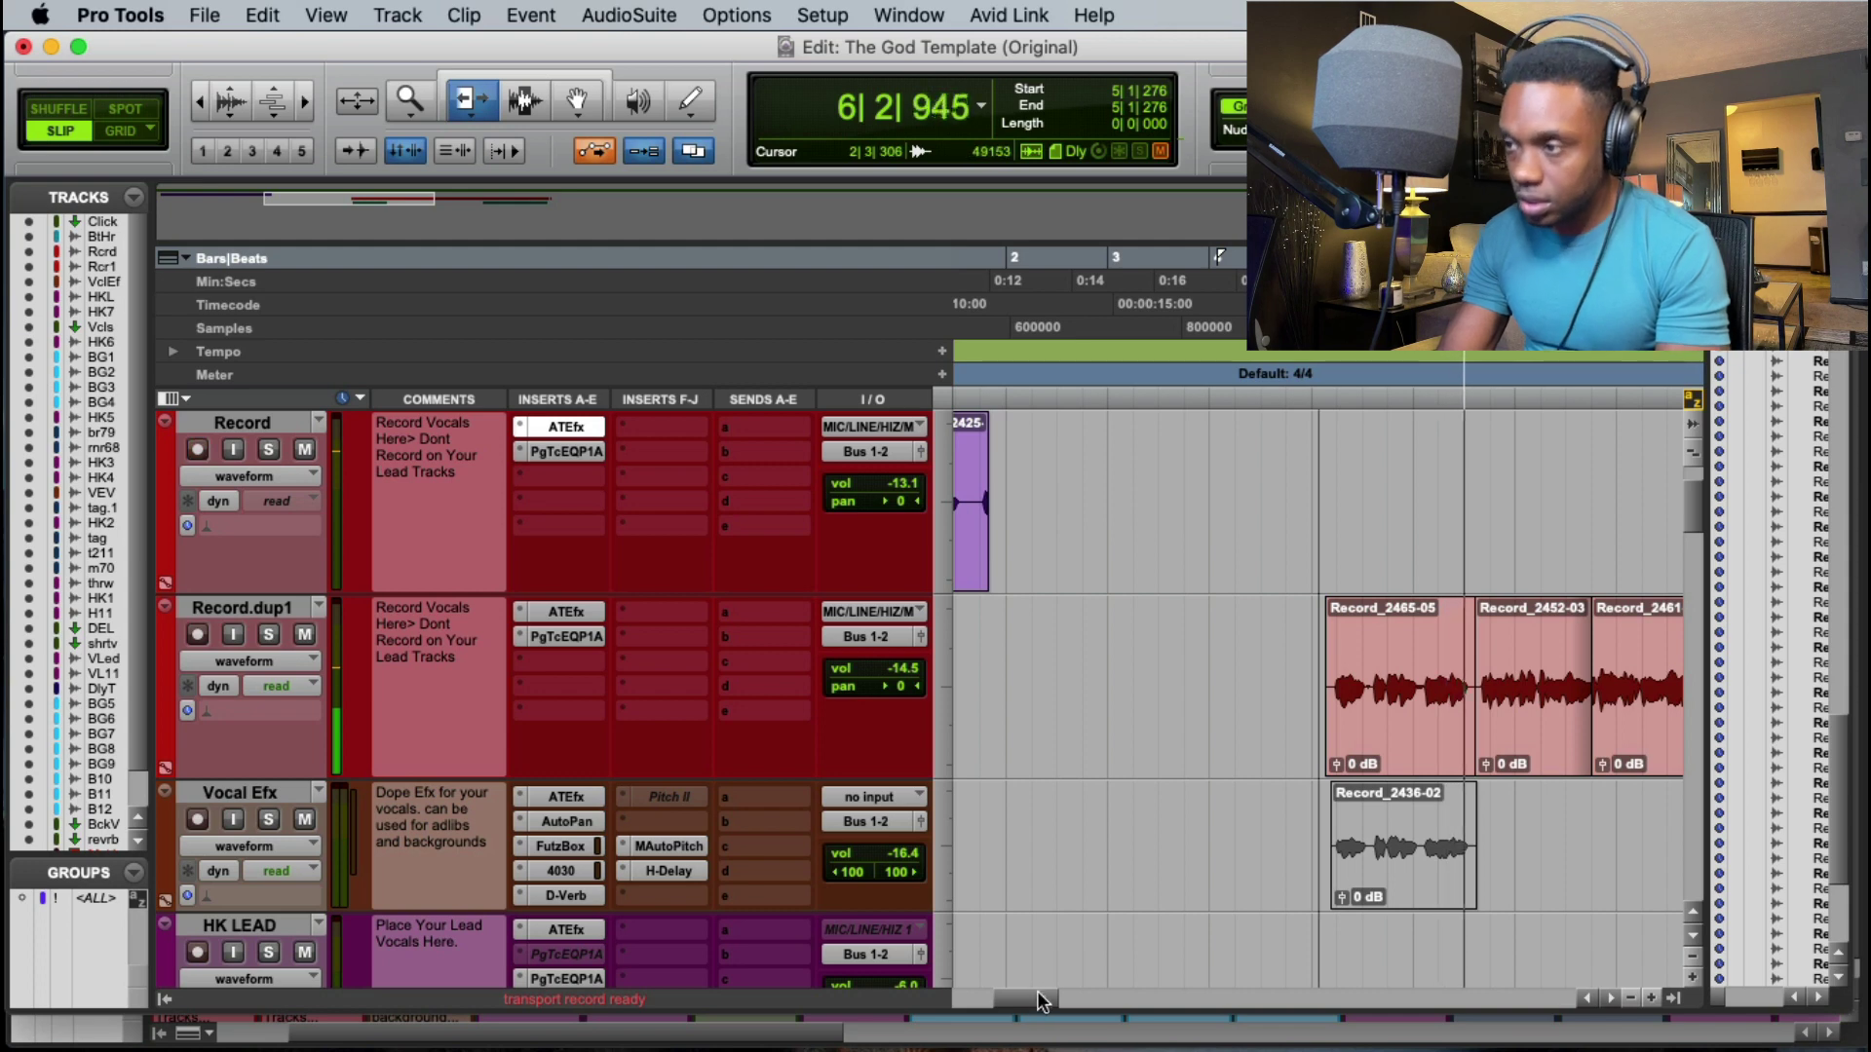
drag(1041, 1002, 1078, 1001)
key(space)
Step: Mute the Record_2465-01 clip on Record.dup1 and record a replacement take on the Record track from bar 8
double_click(1334, 700)
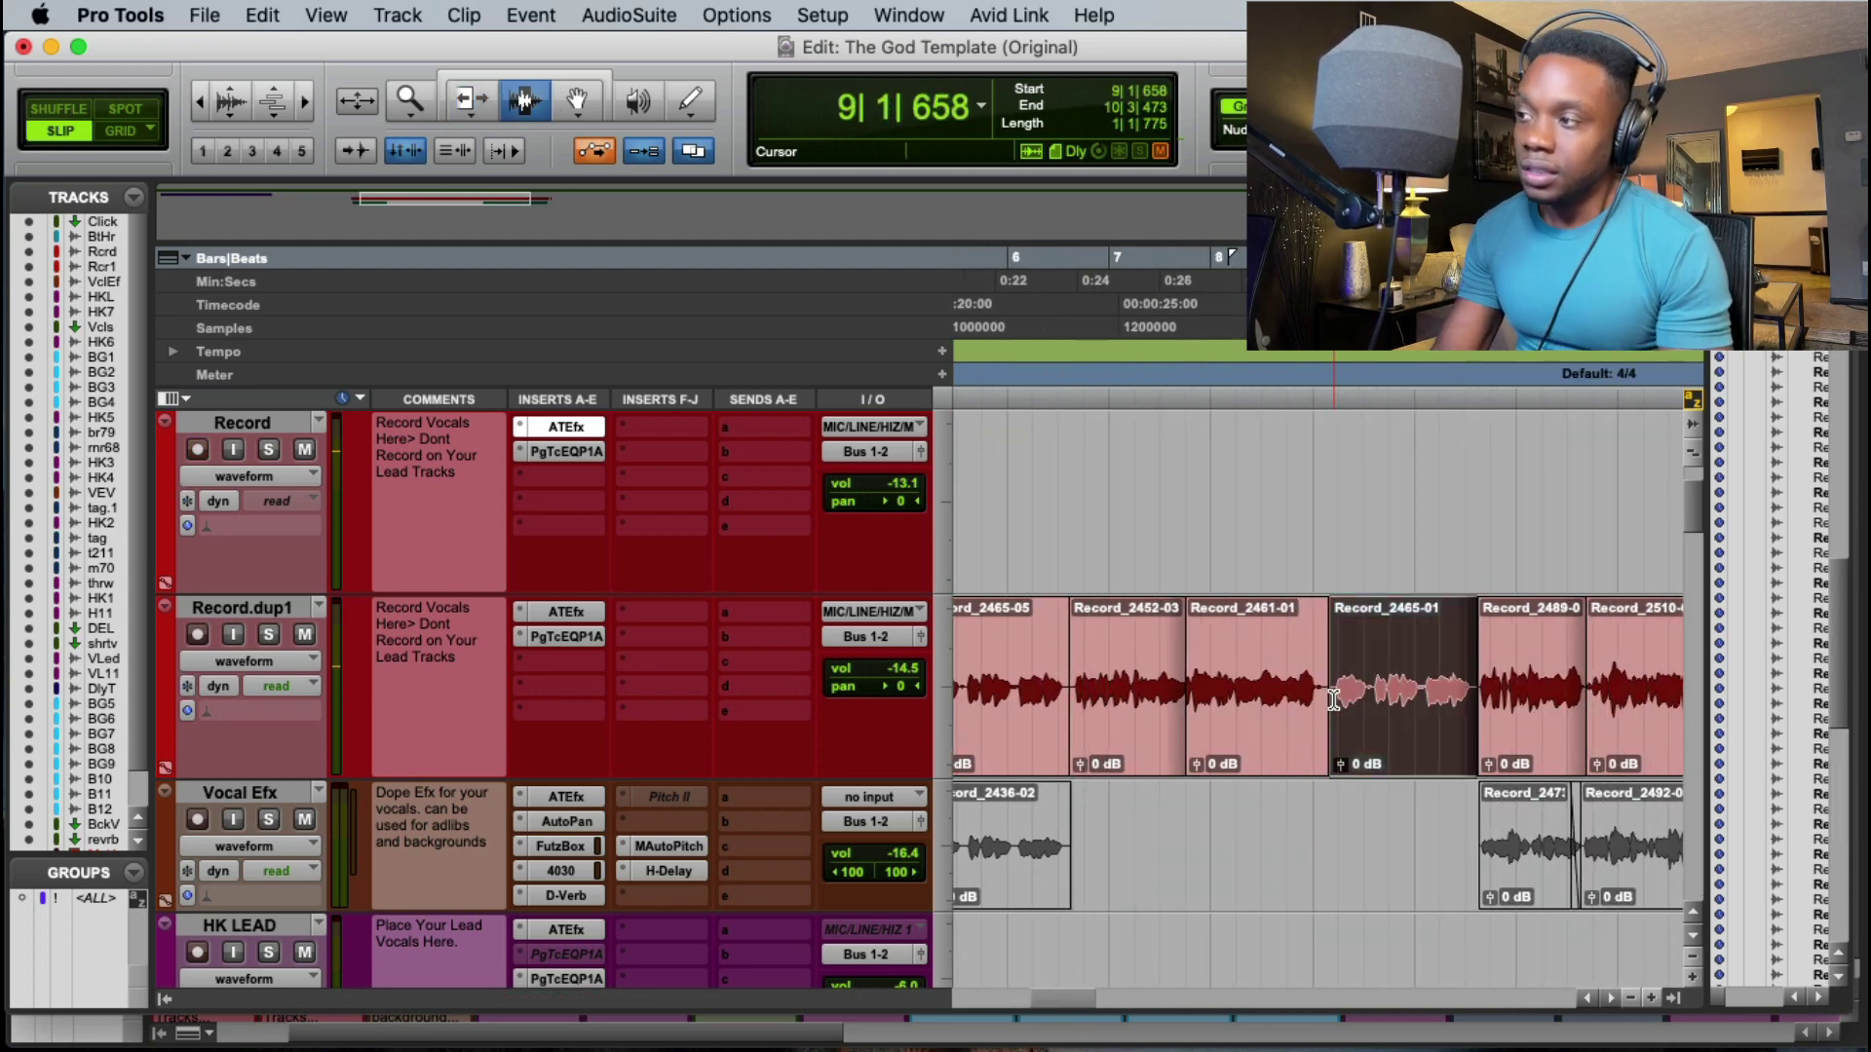
click(1251, 363)
key(space)
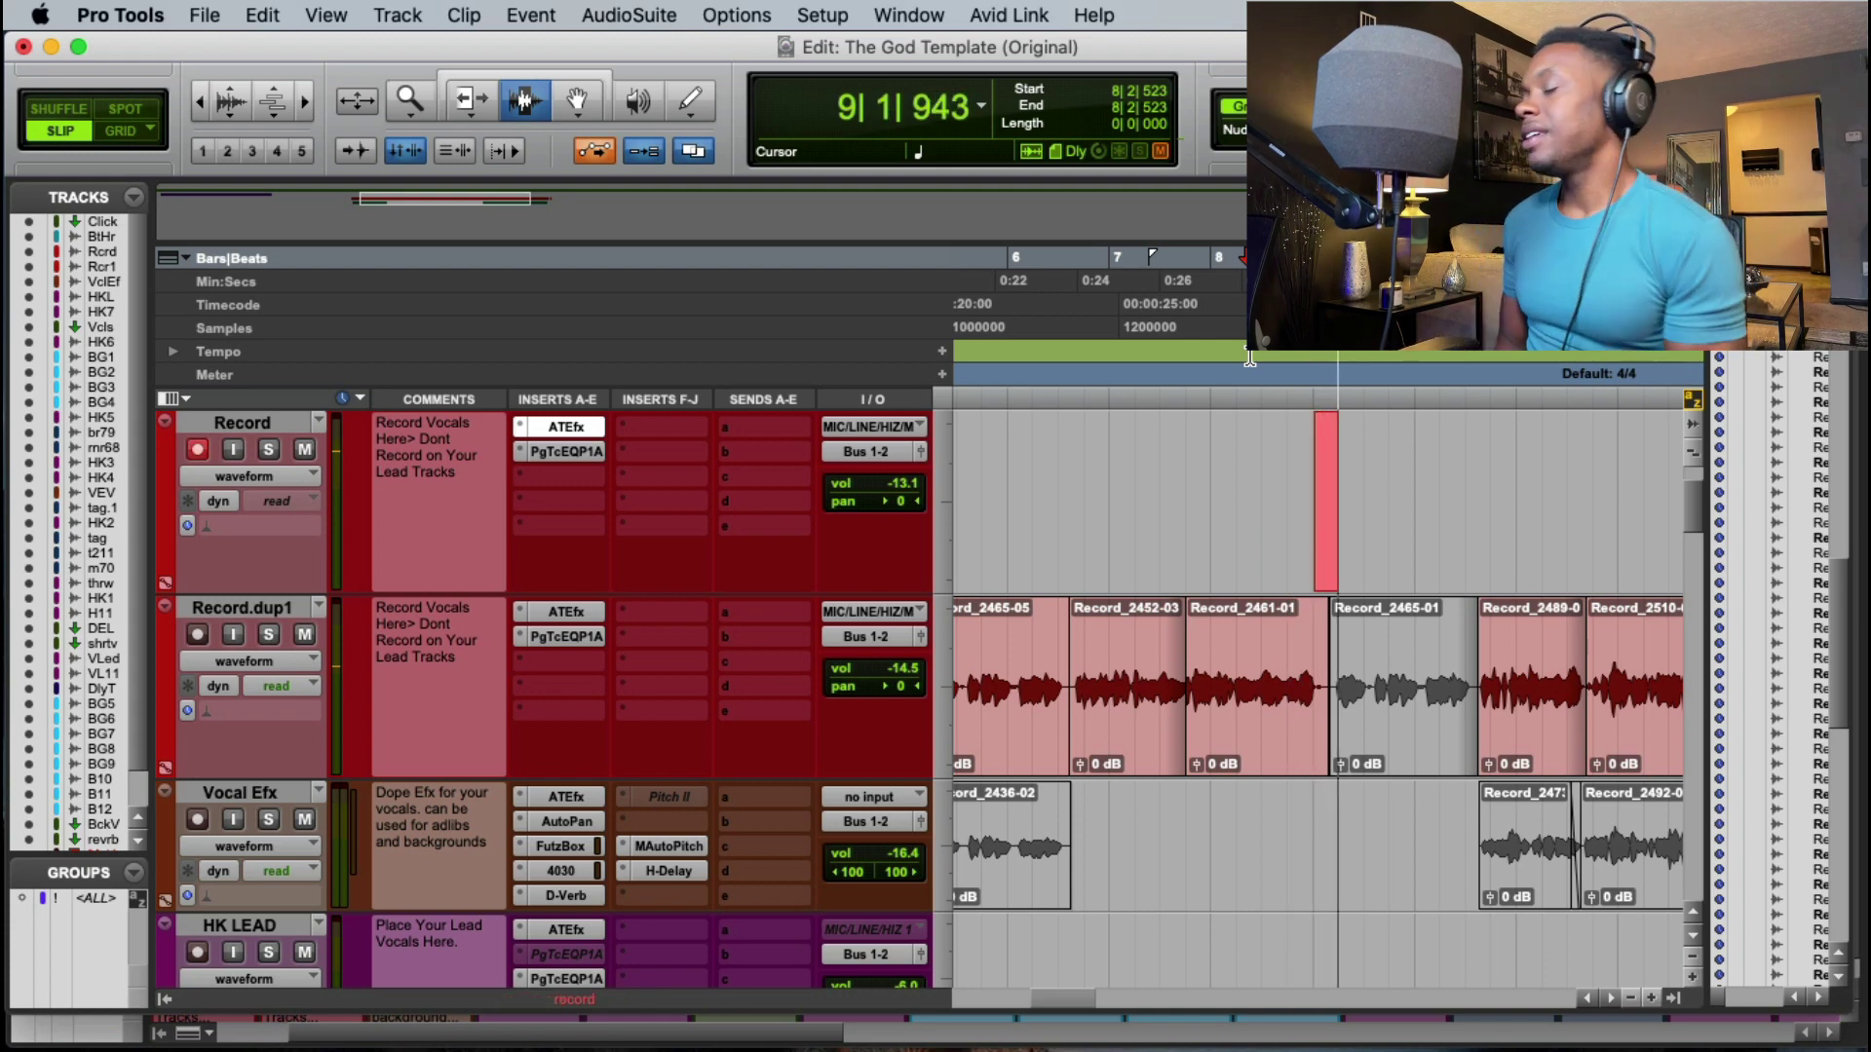
key(space)
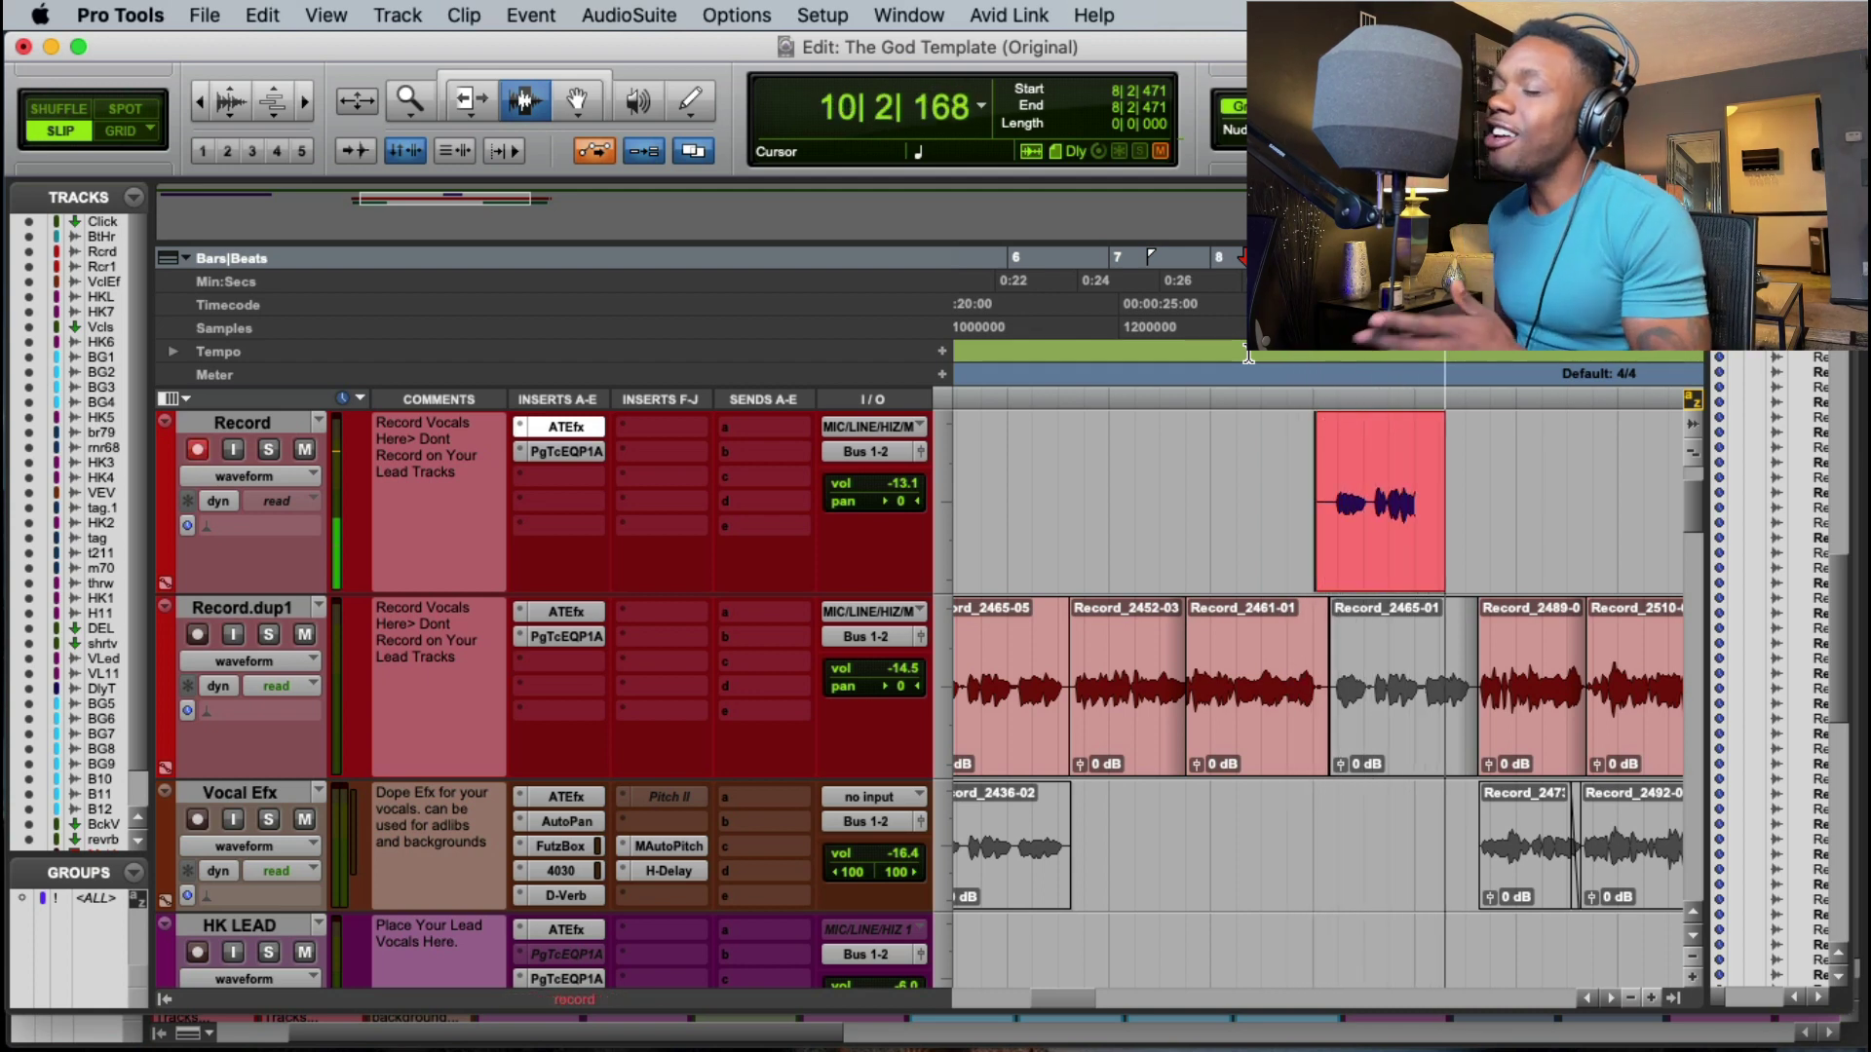
key(space)
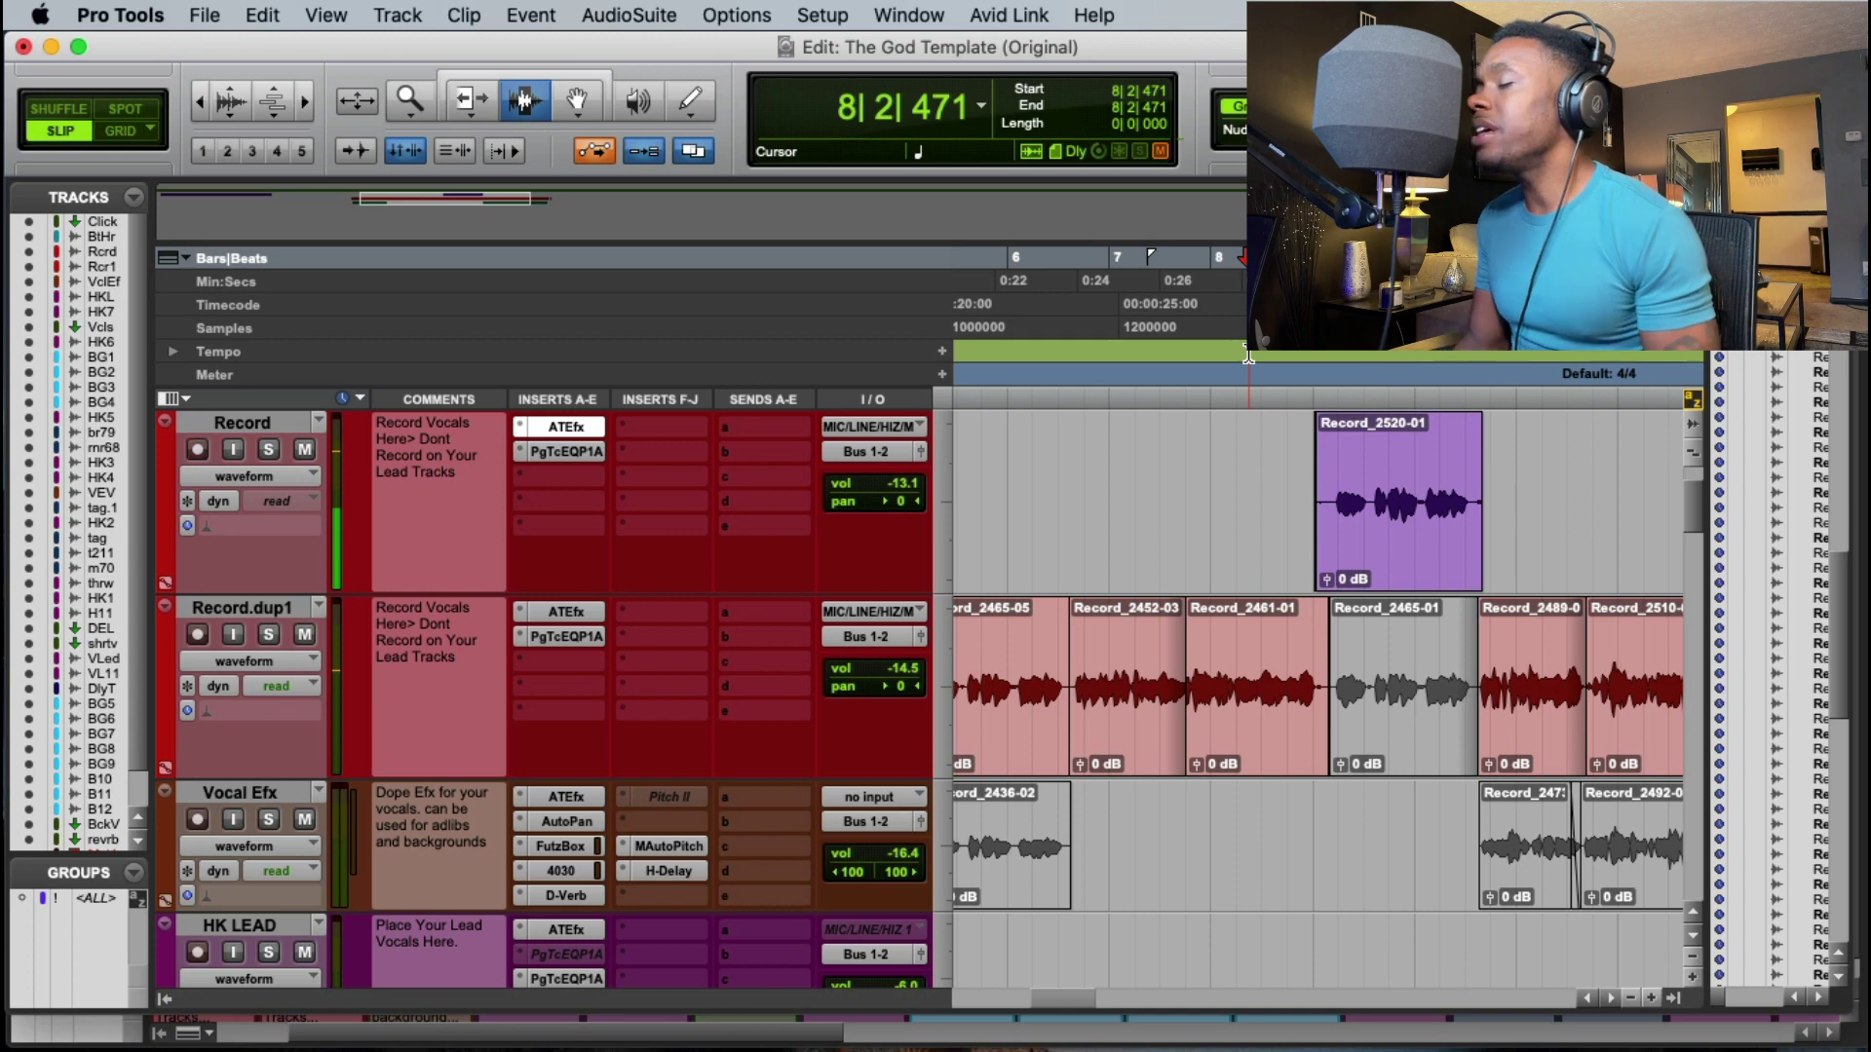
Step: Re-record the replacement line on the Record track, starting each attempt from 8|2|471
key(space)
key(super+space)
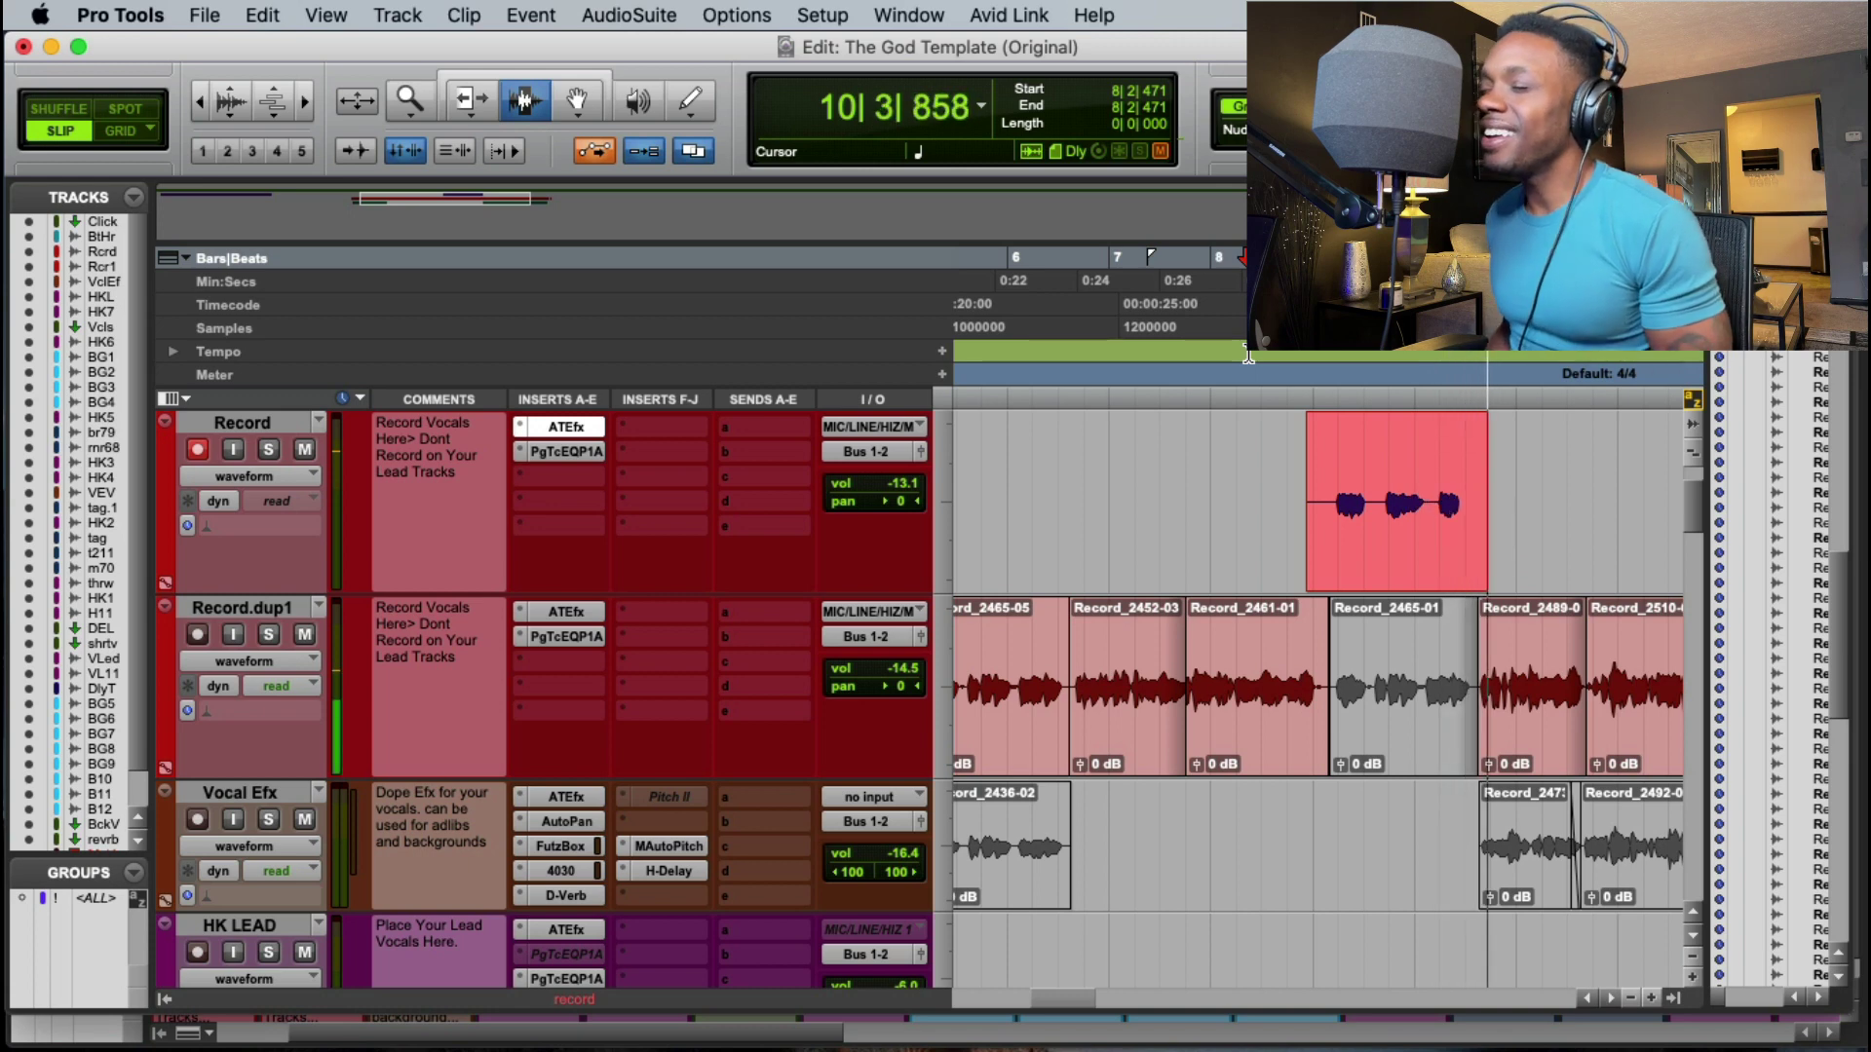
key(space)
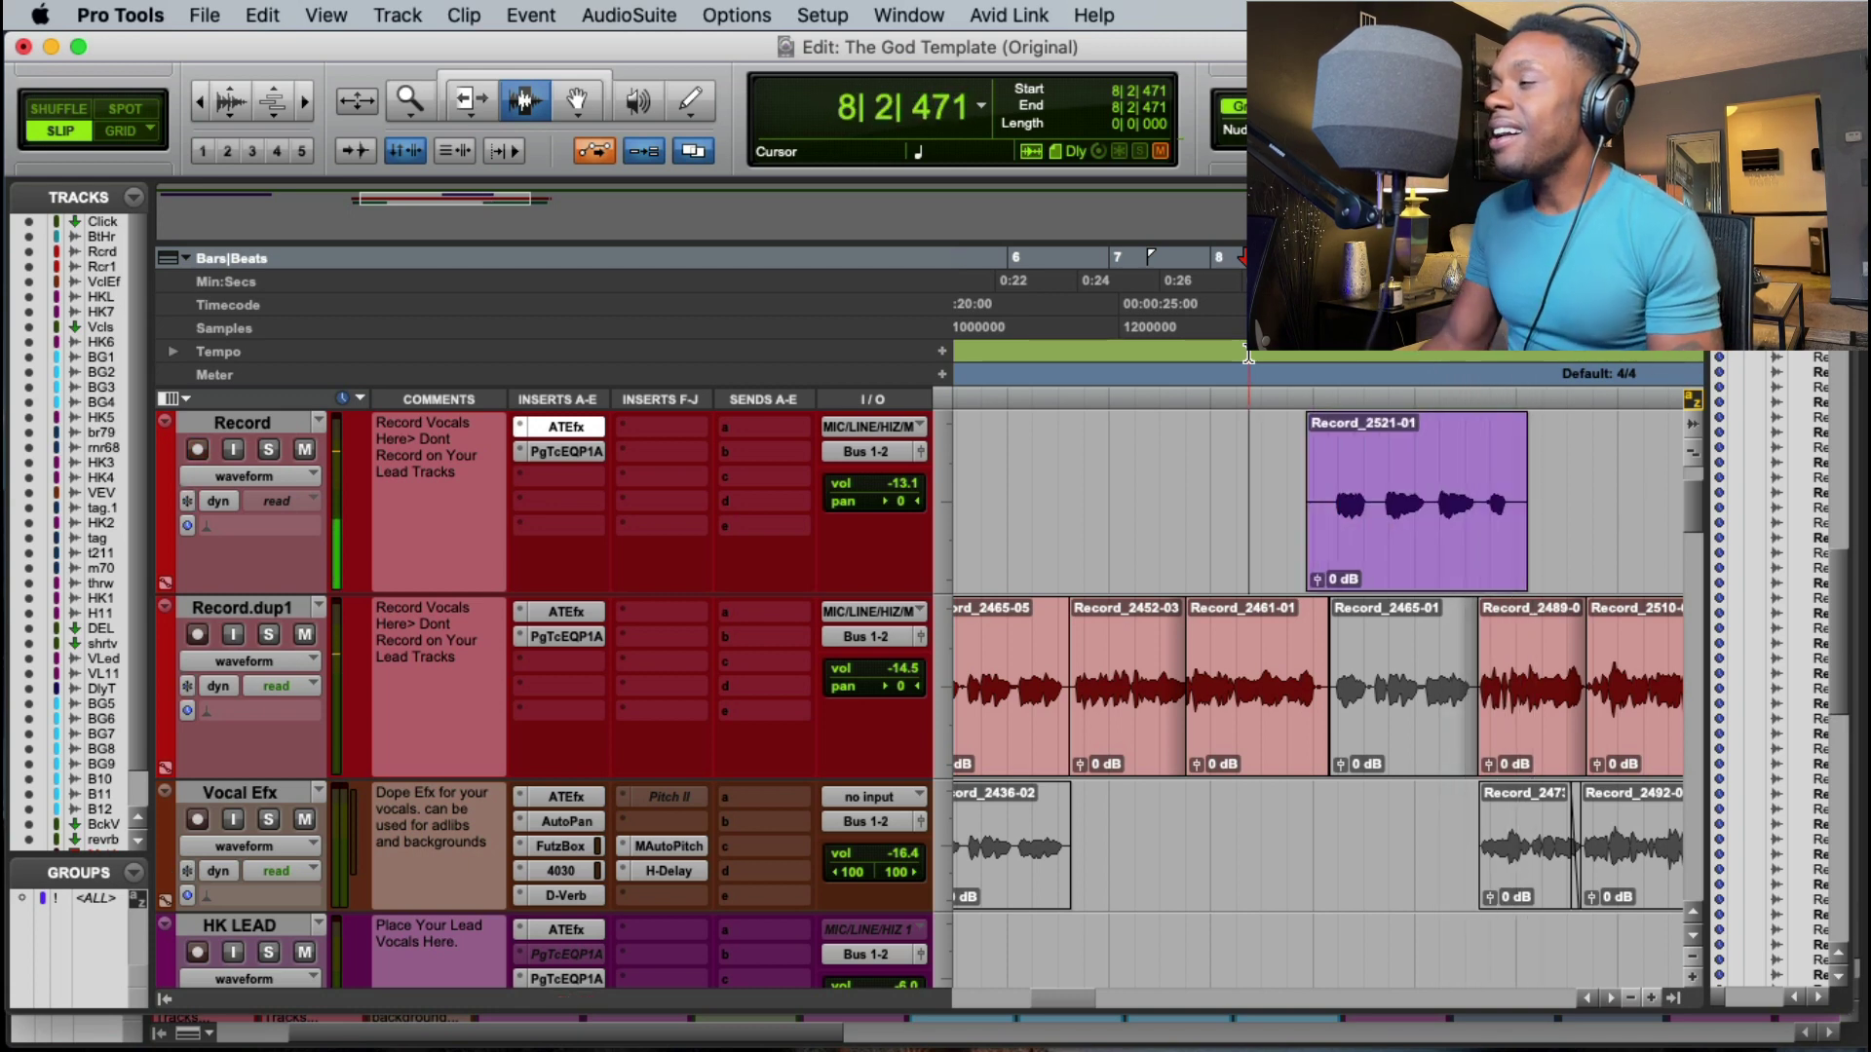
key(space)
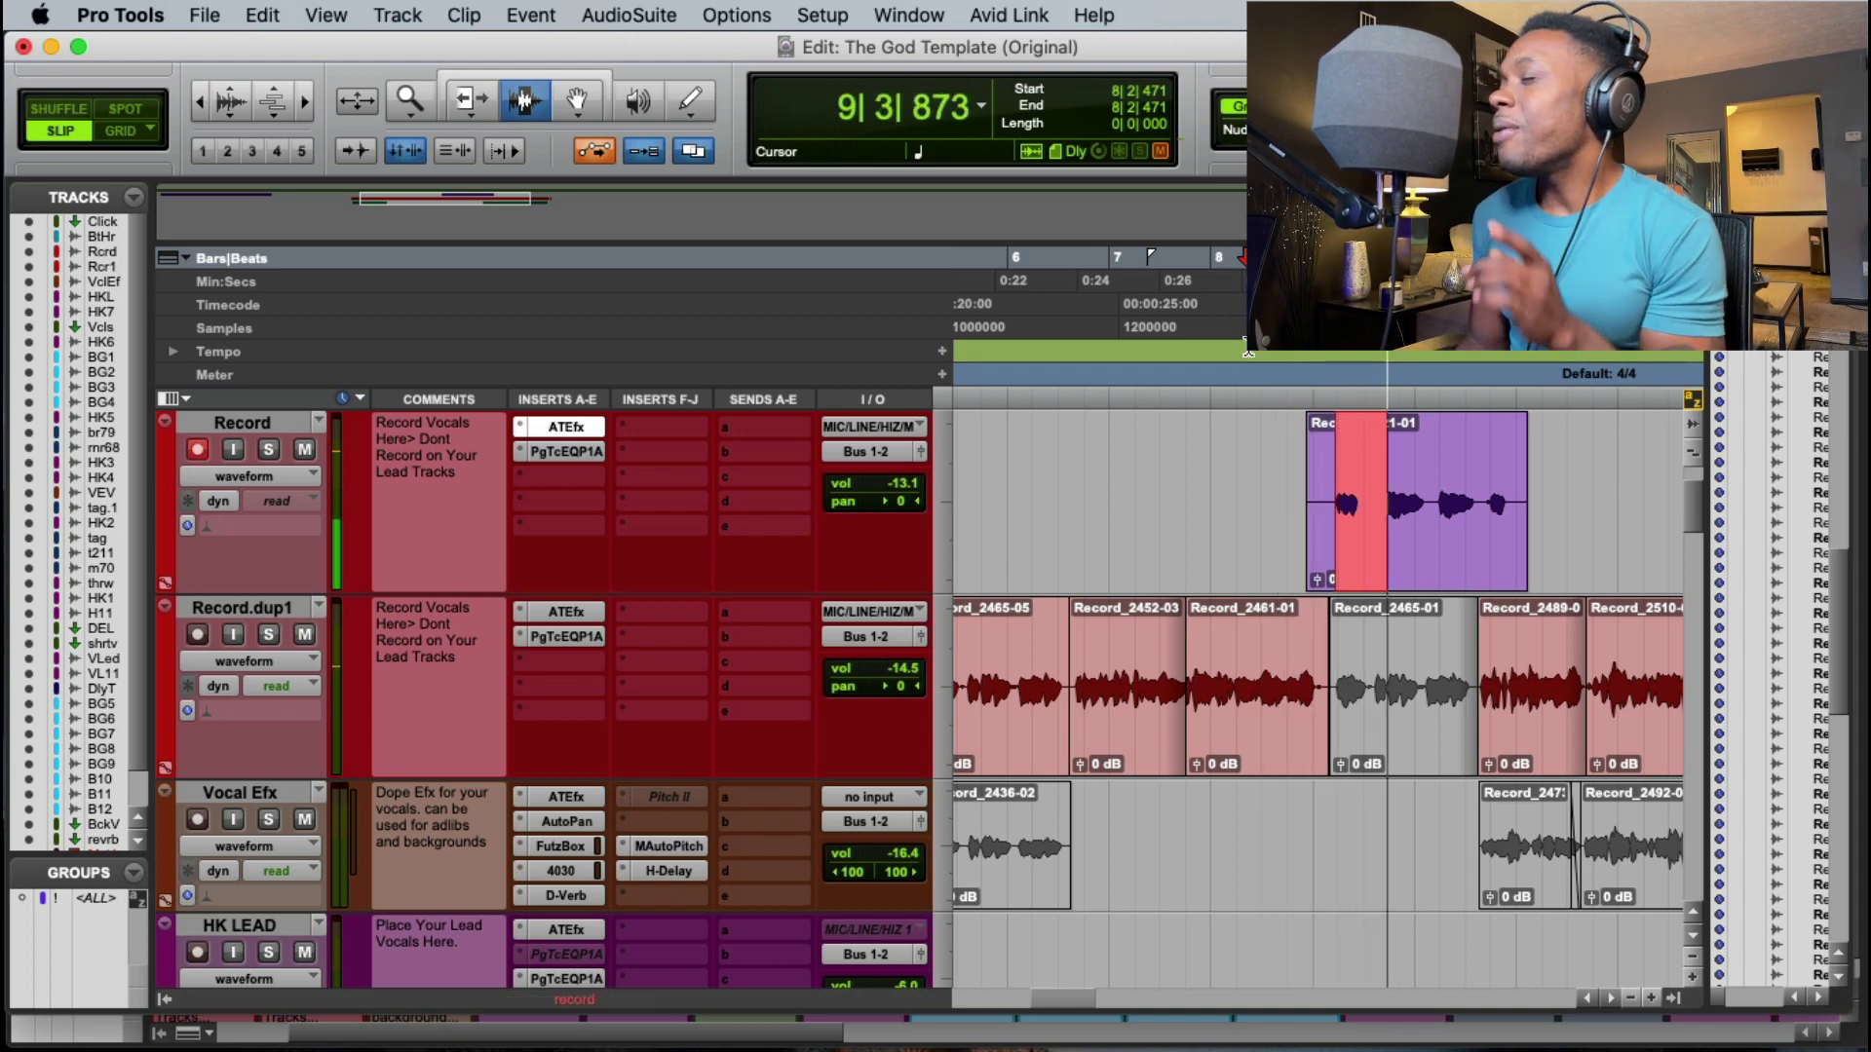
key(space)
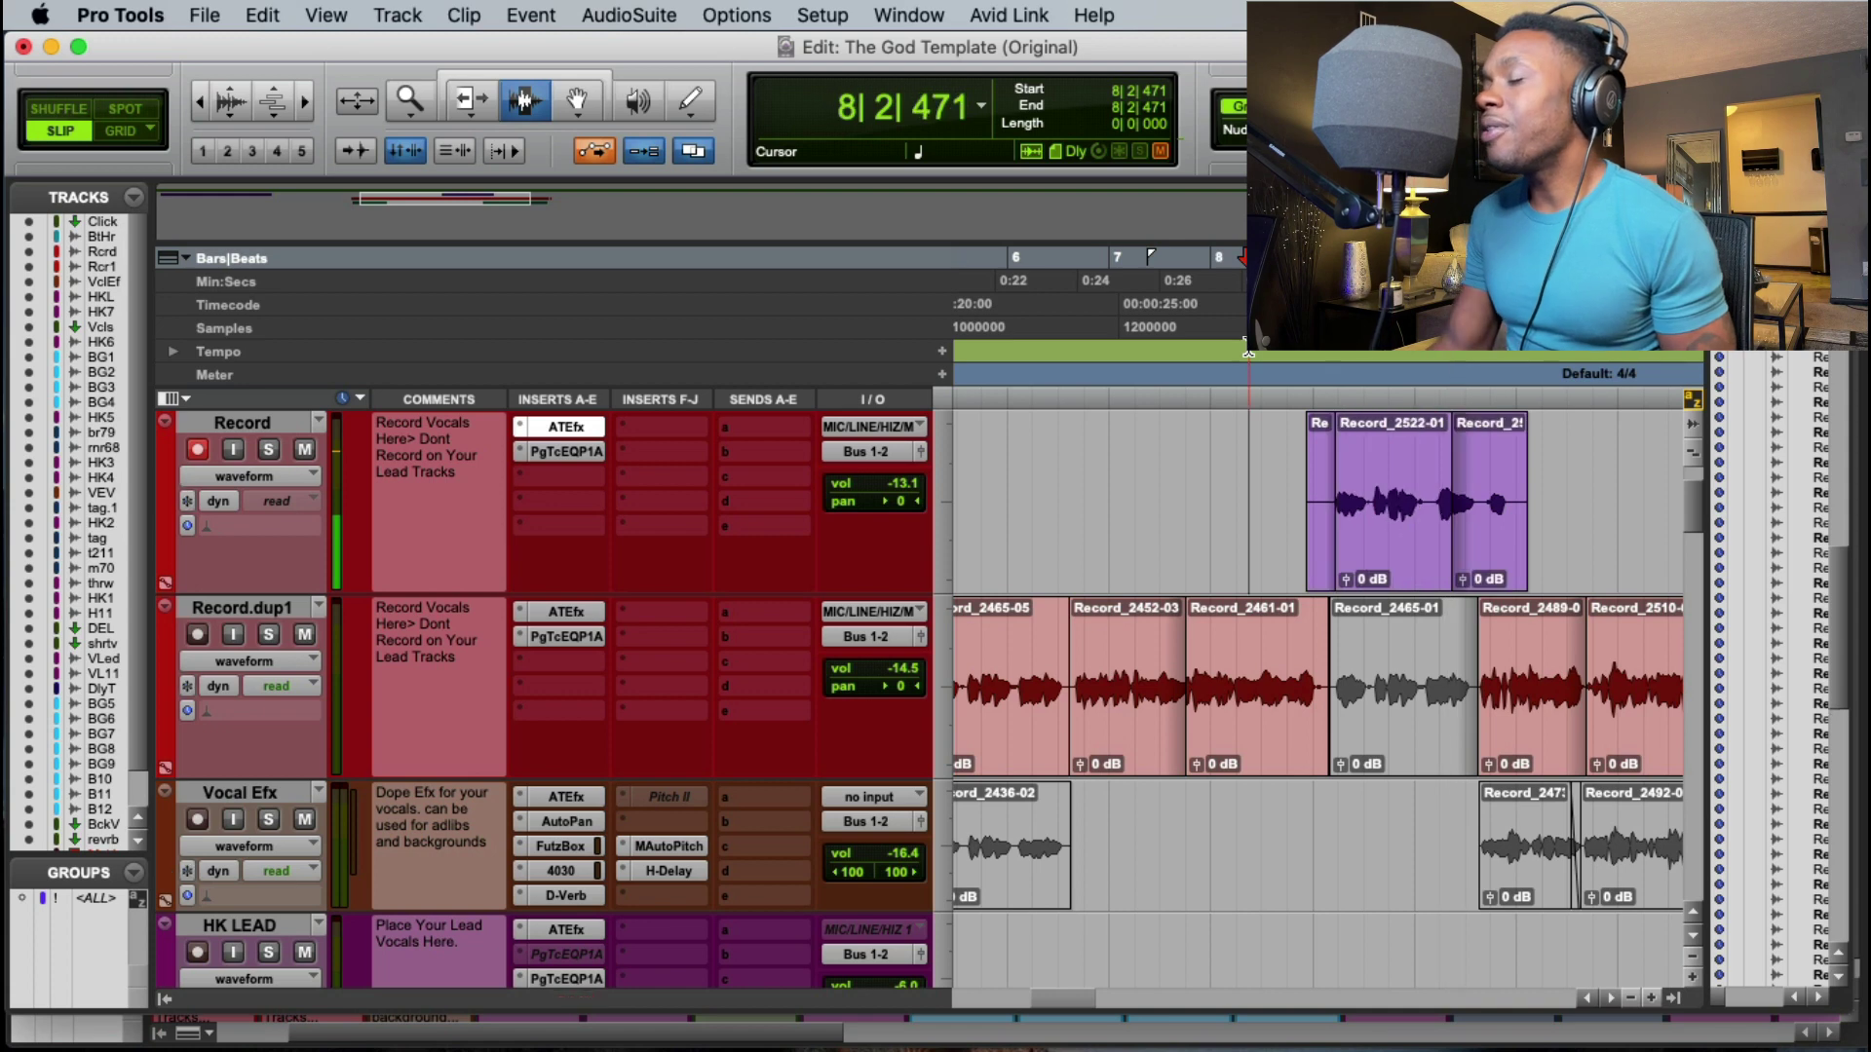
Step: Record further attempts at the same line over the earlier takes, starting from 8|2|419
key(space)
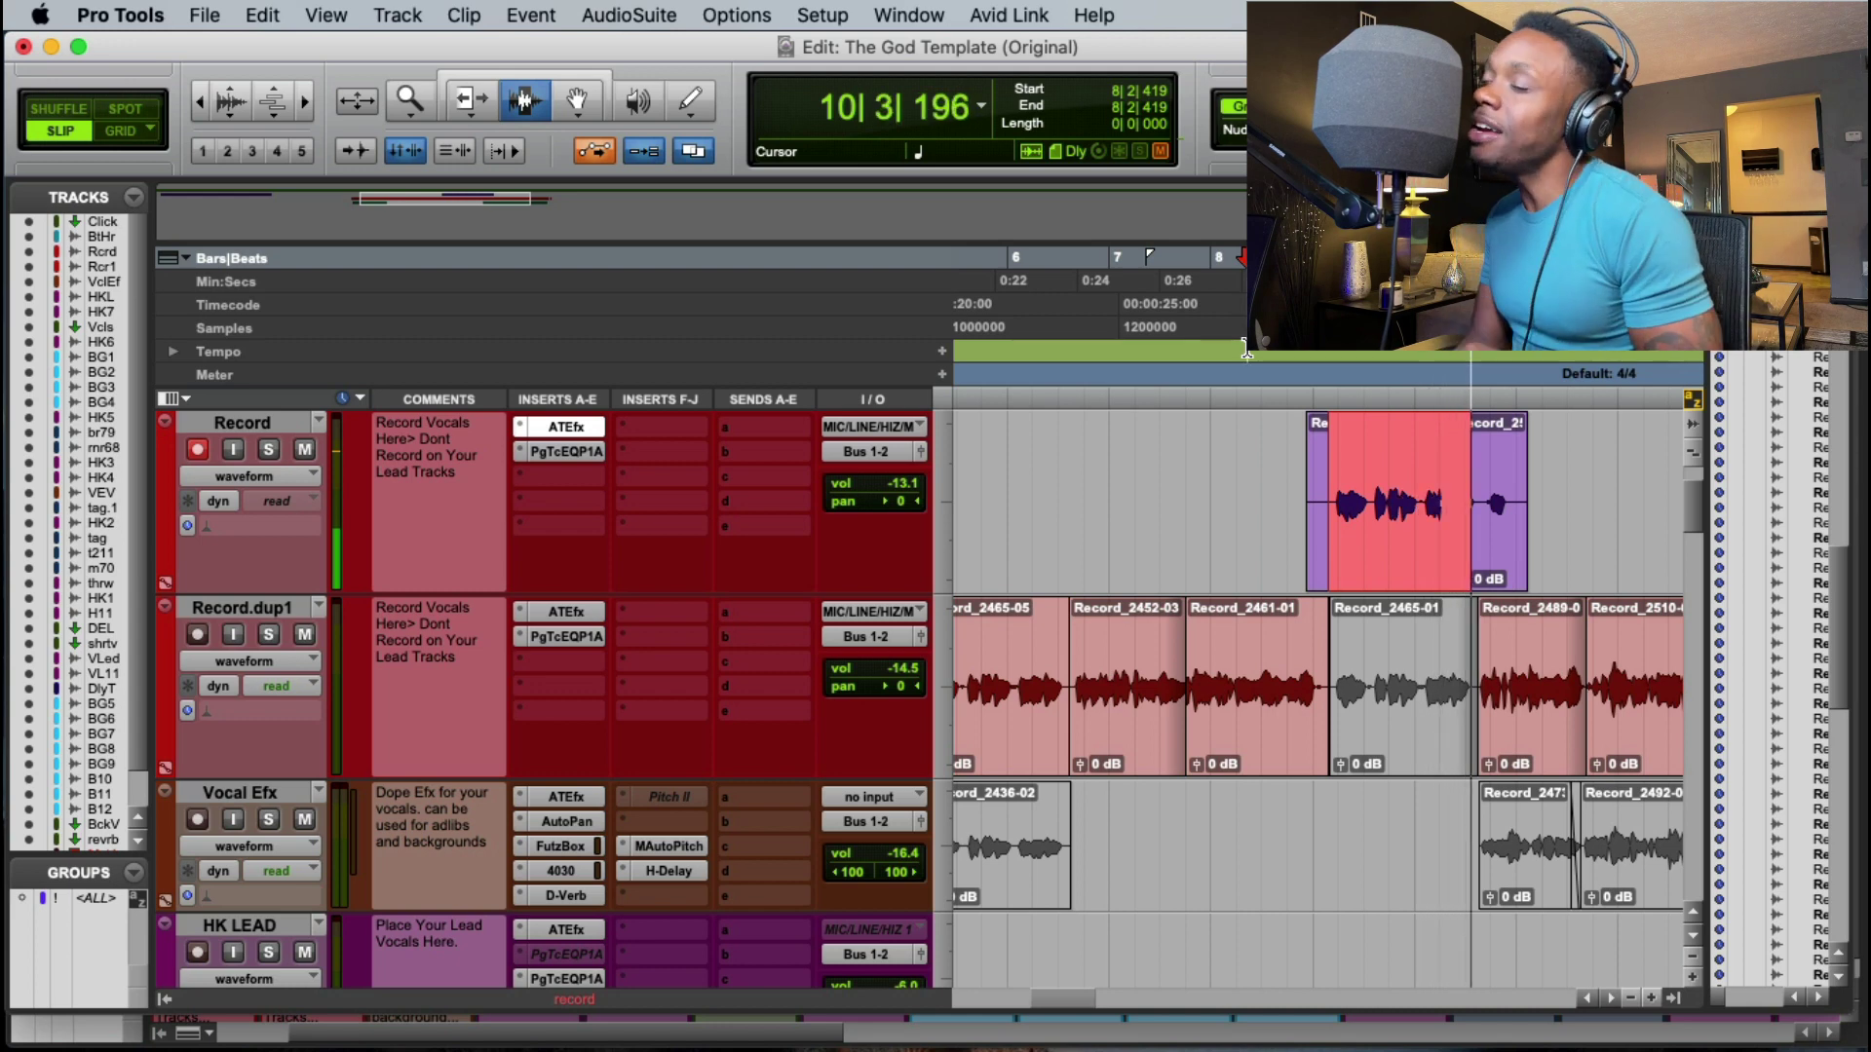
key(space)
key(space)
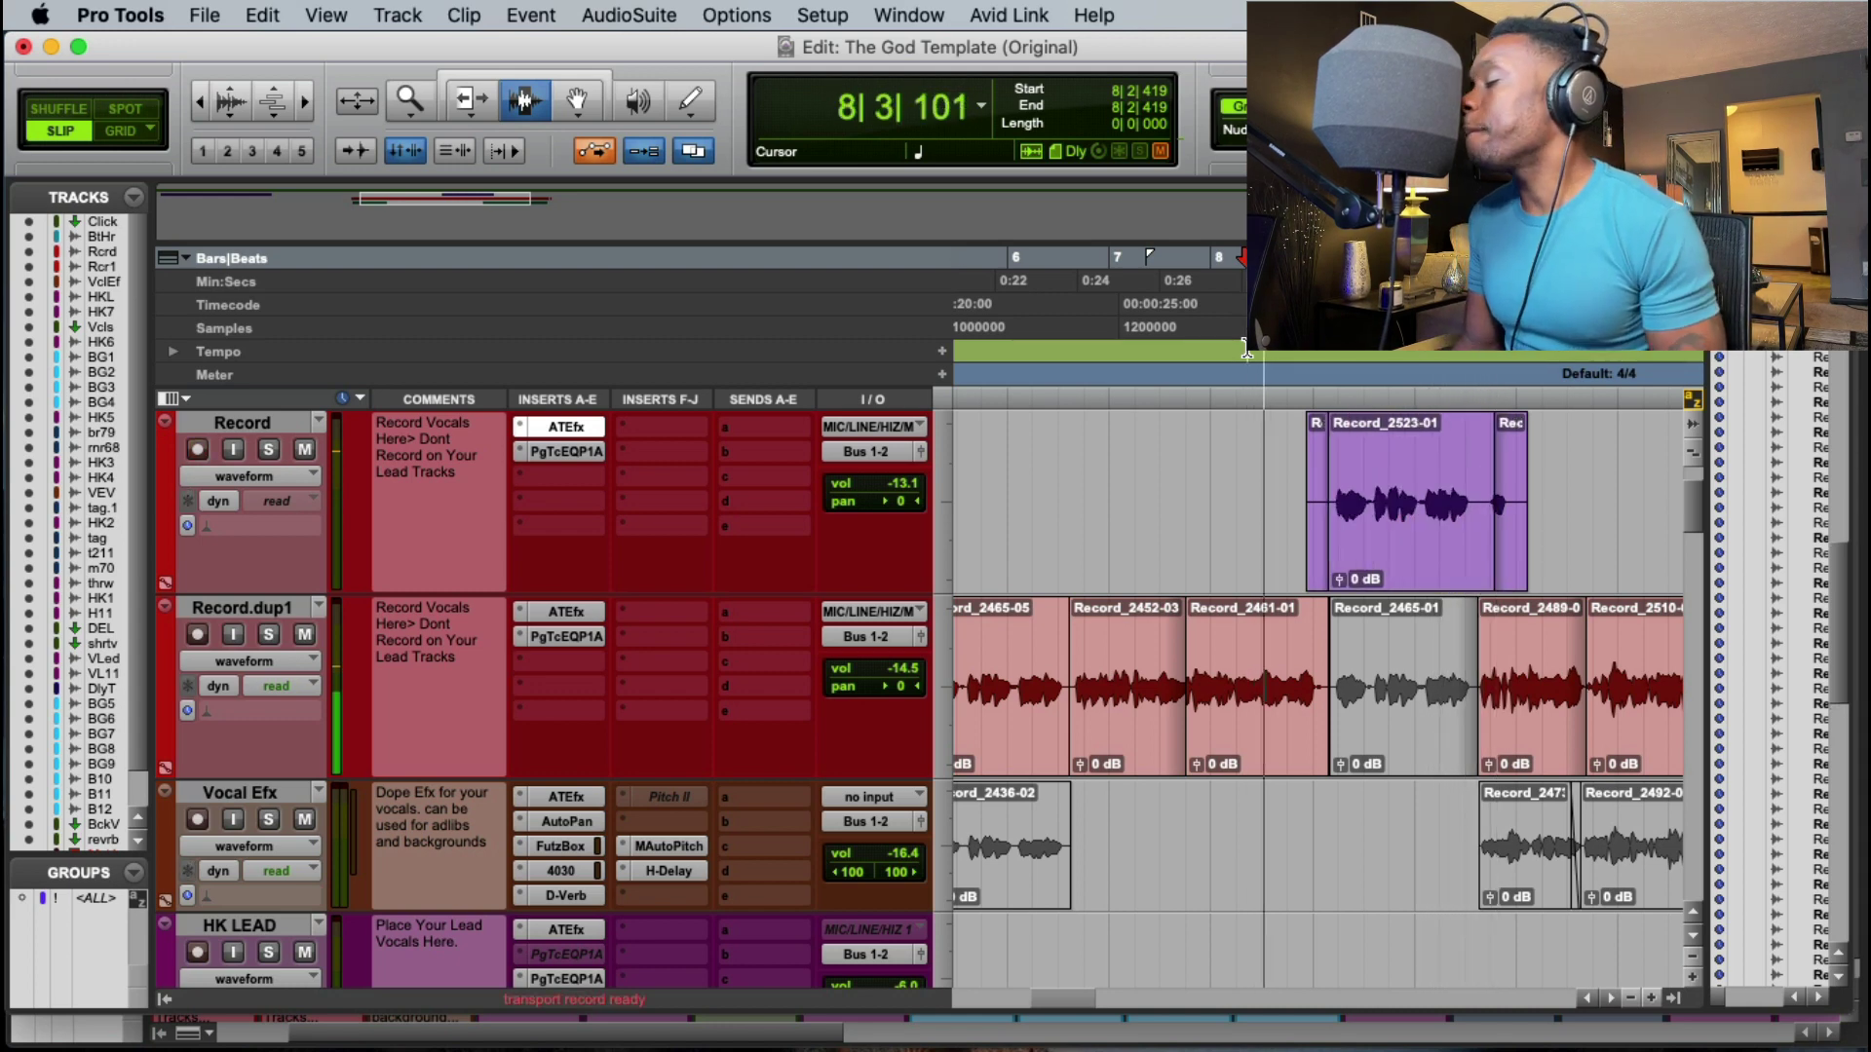
key(super+space)
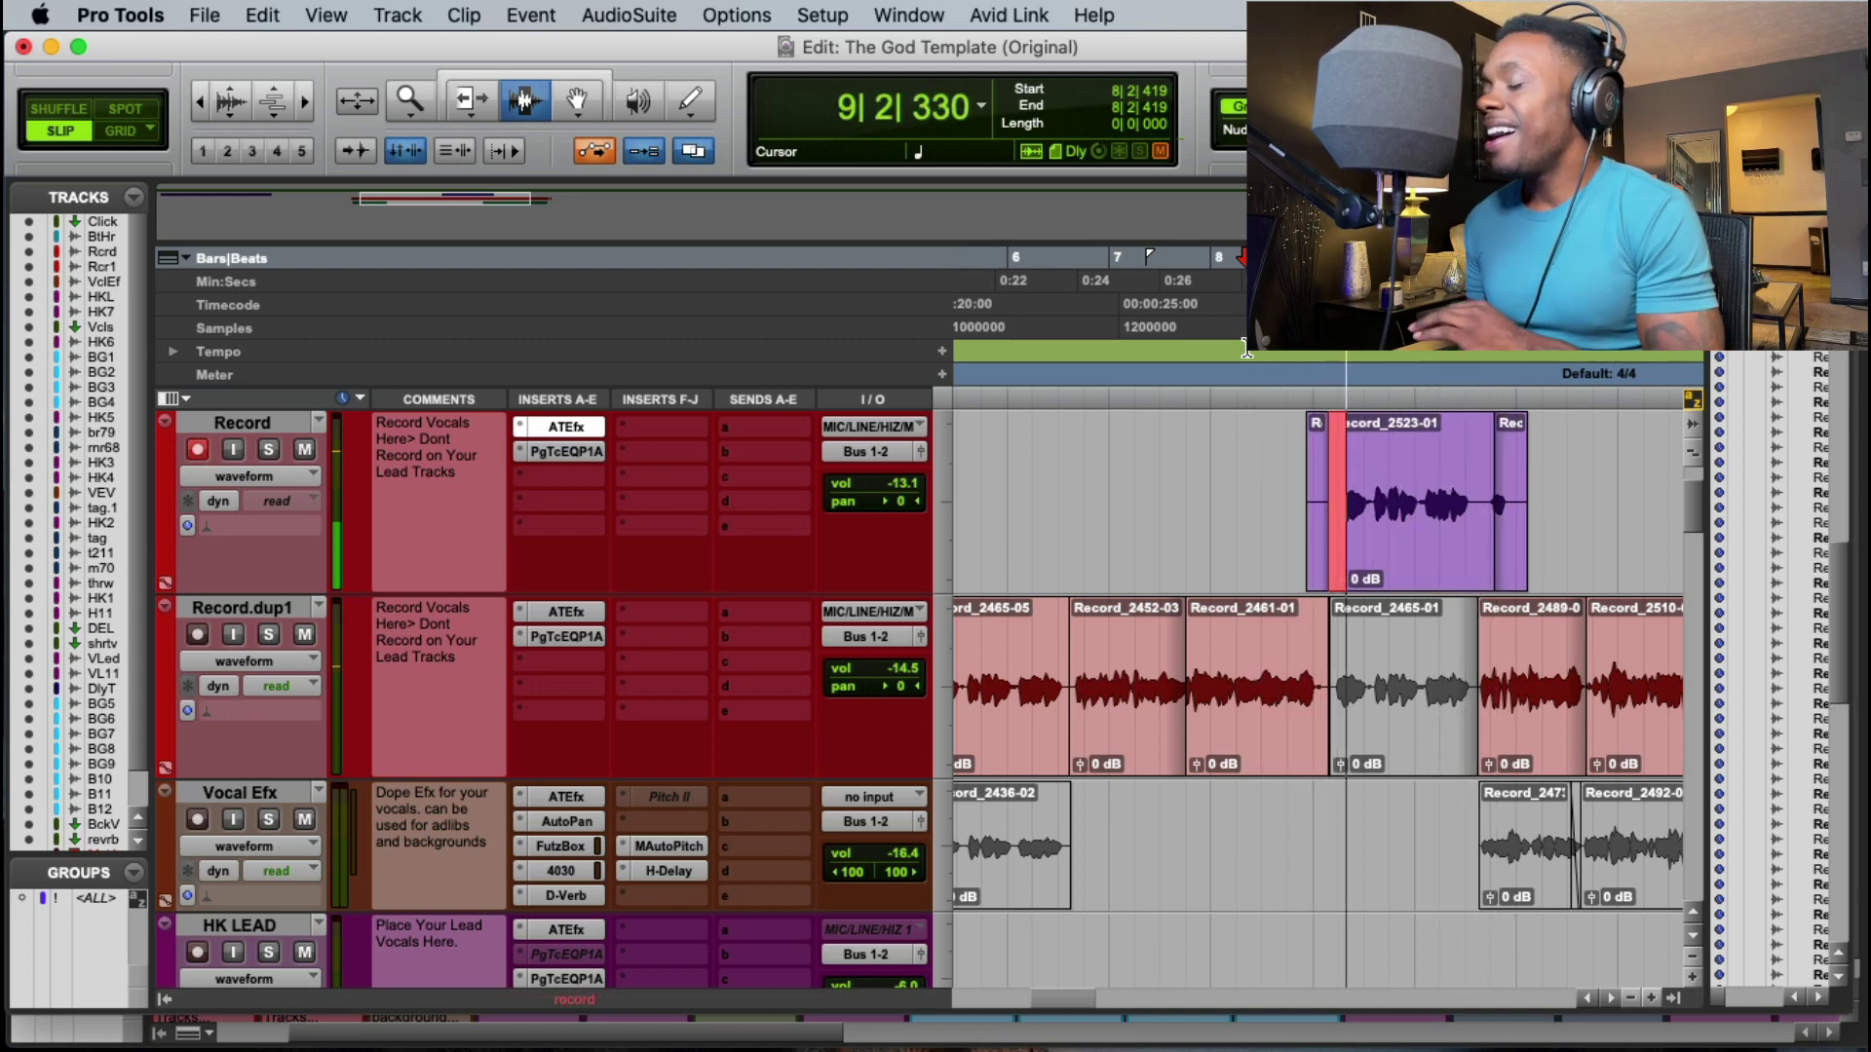
key(space)
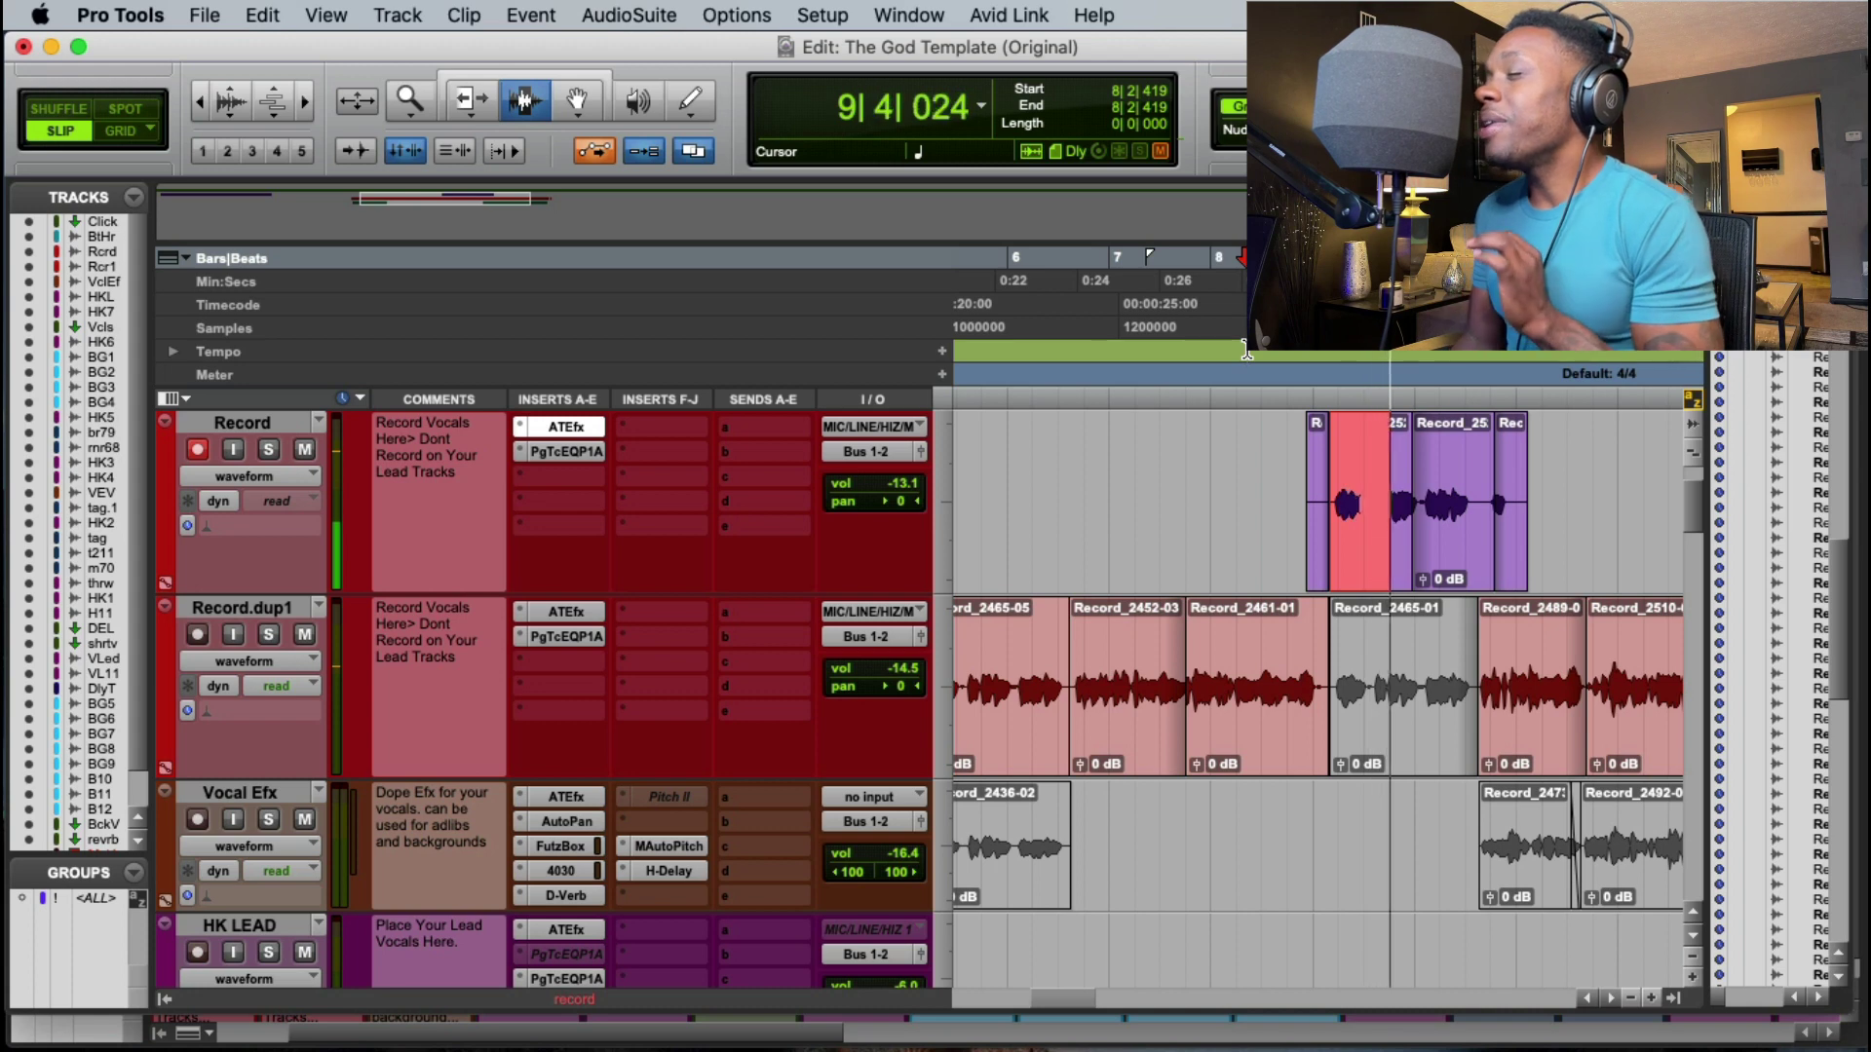
key(space)
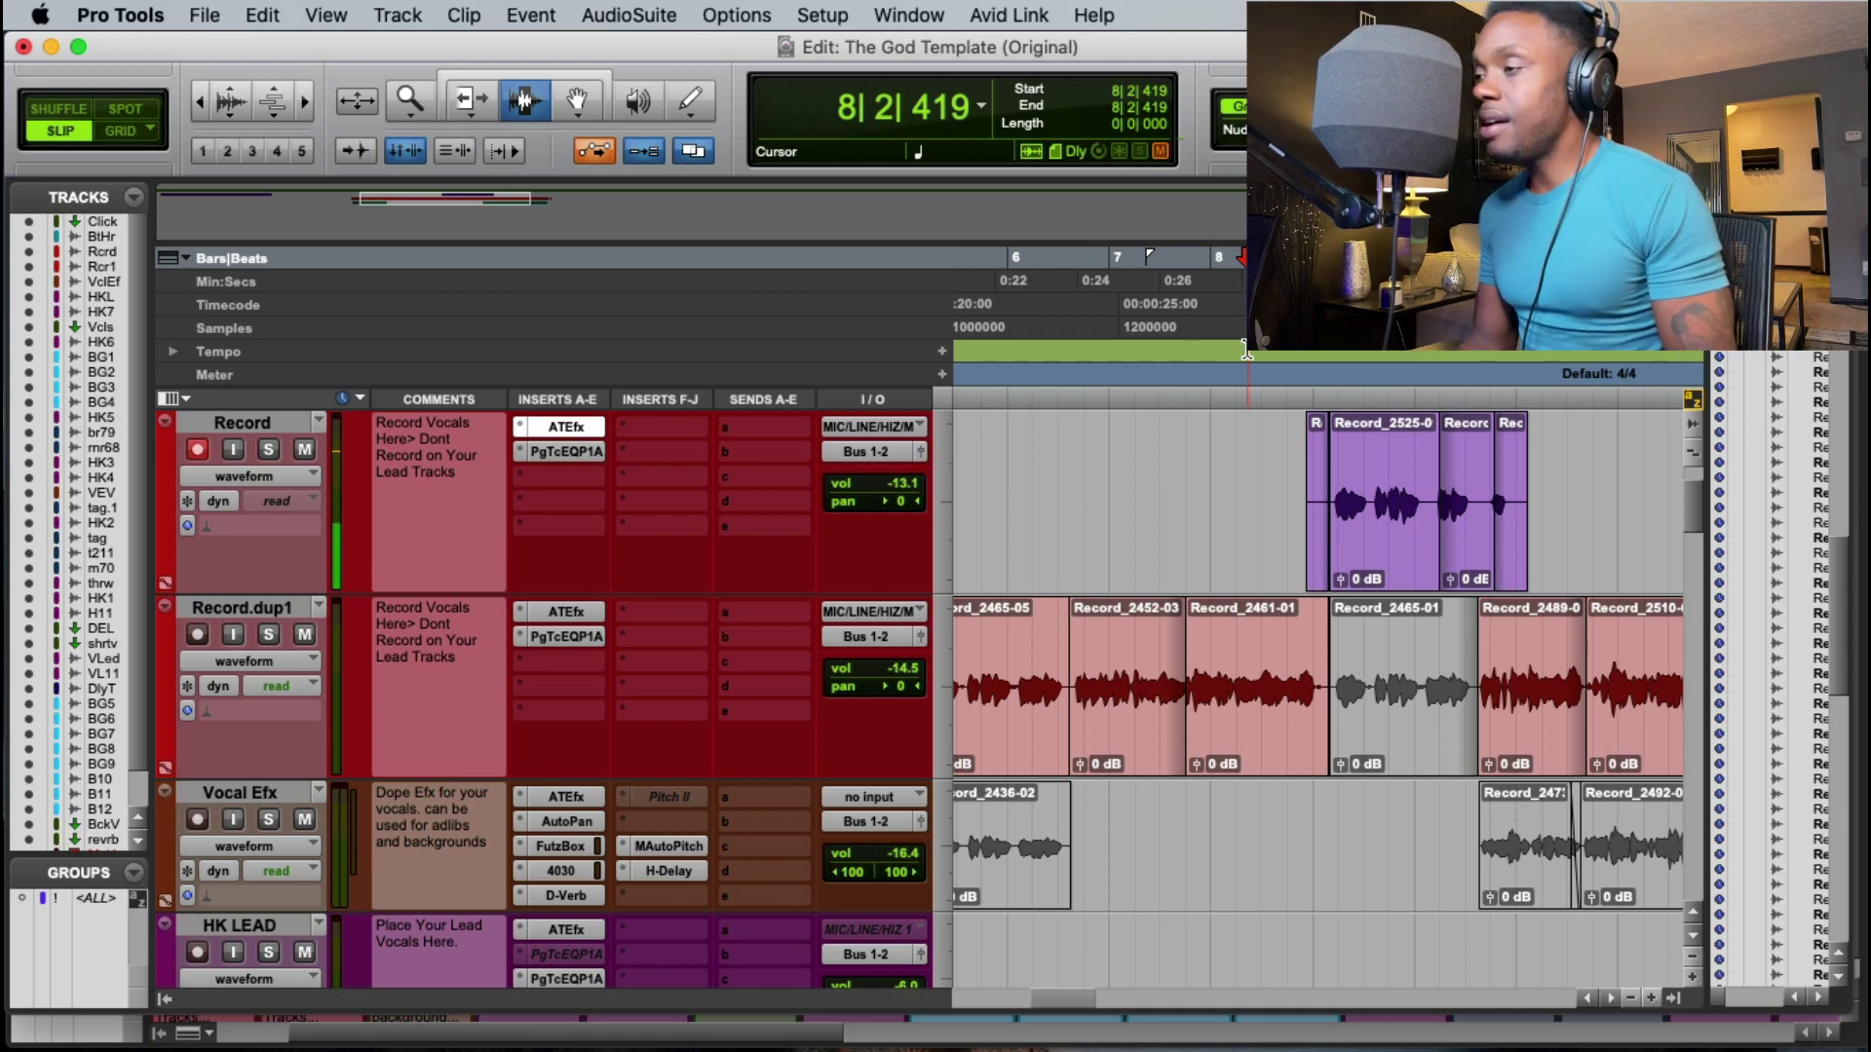
key(space)
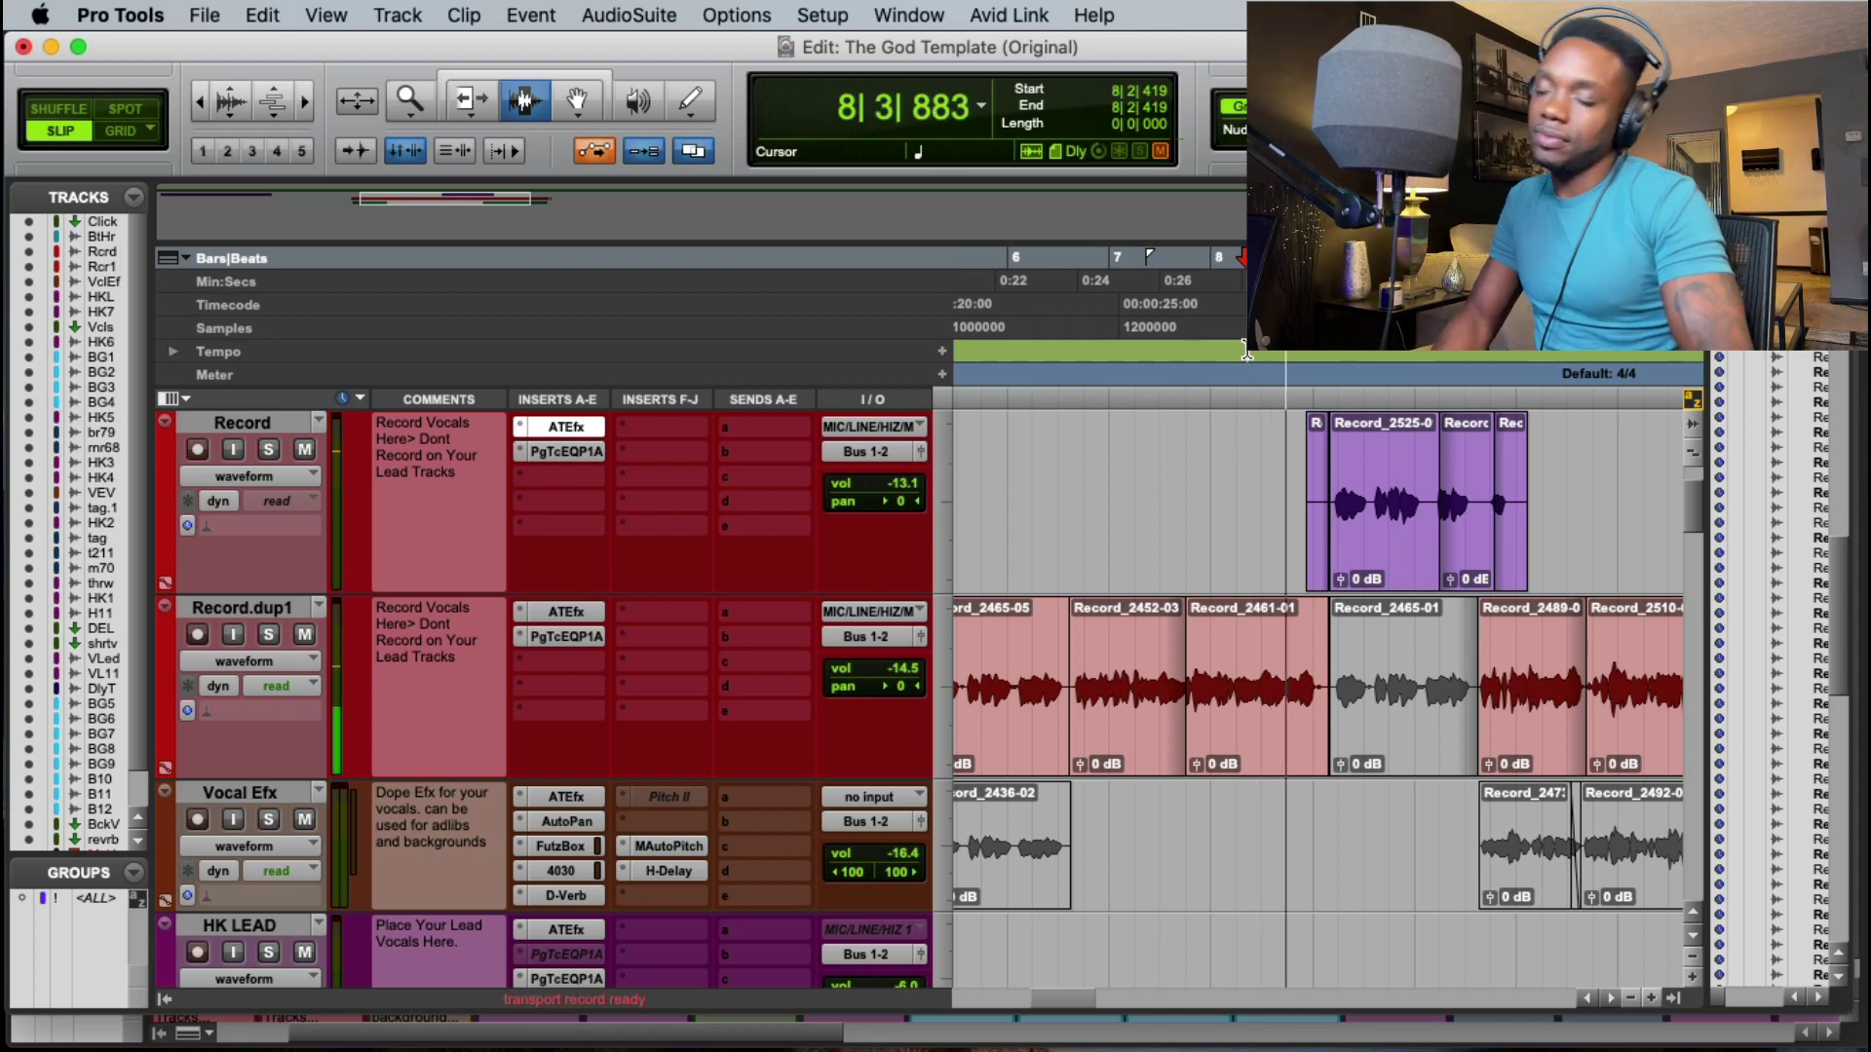
key(super+space)
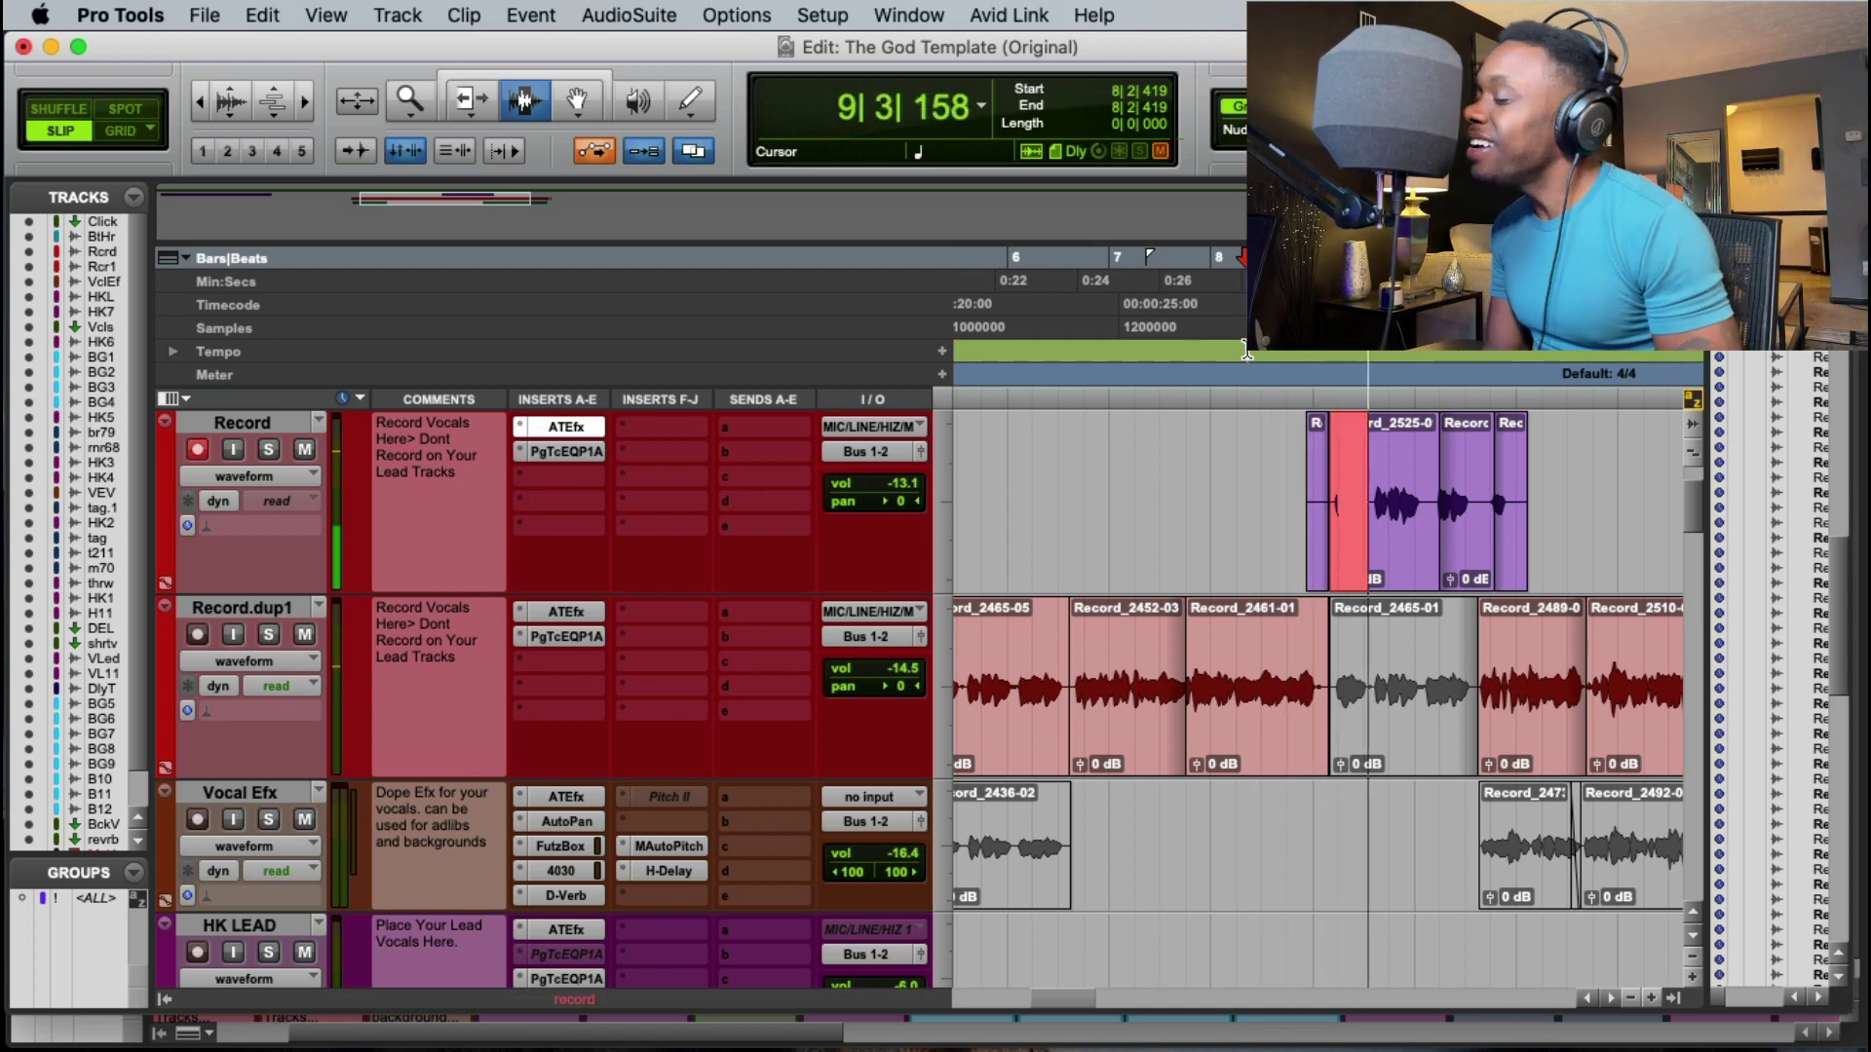
key(space)
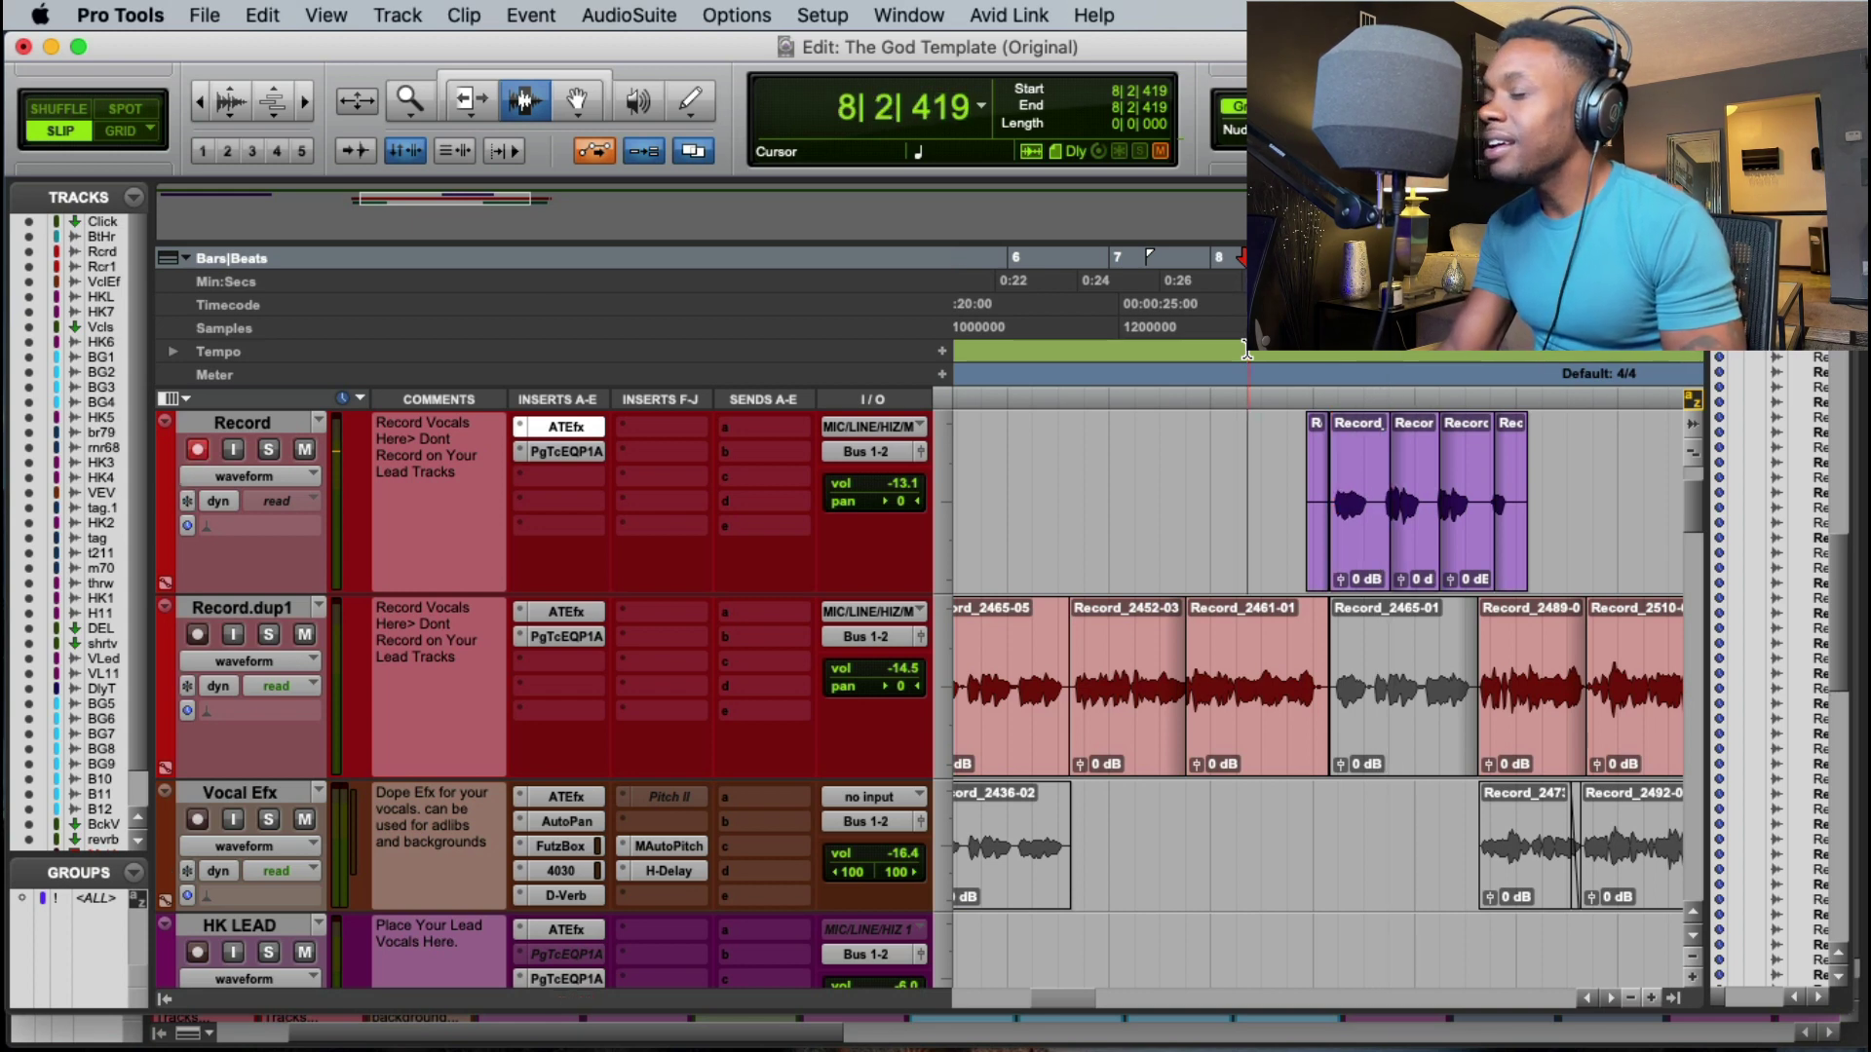
key(space)
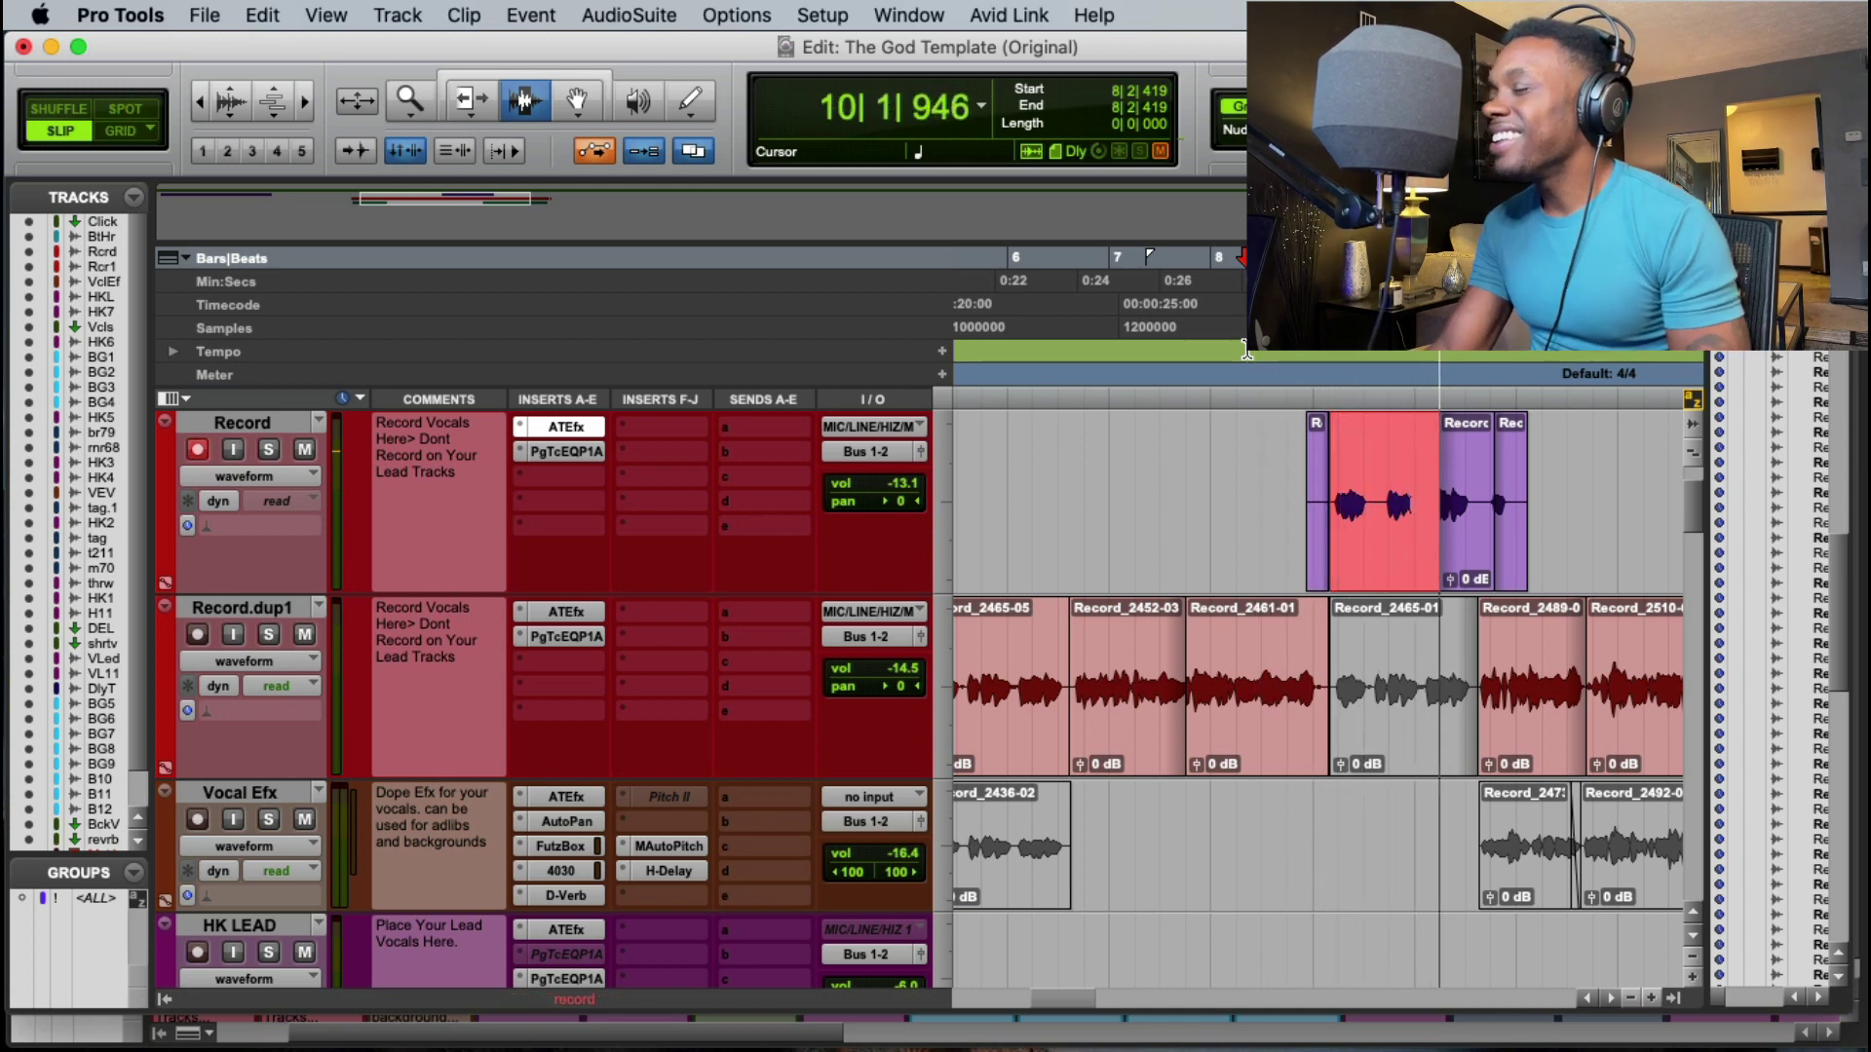
key(space)
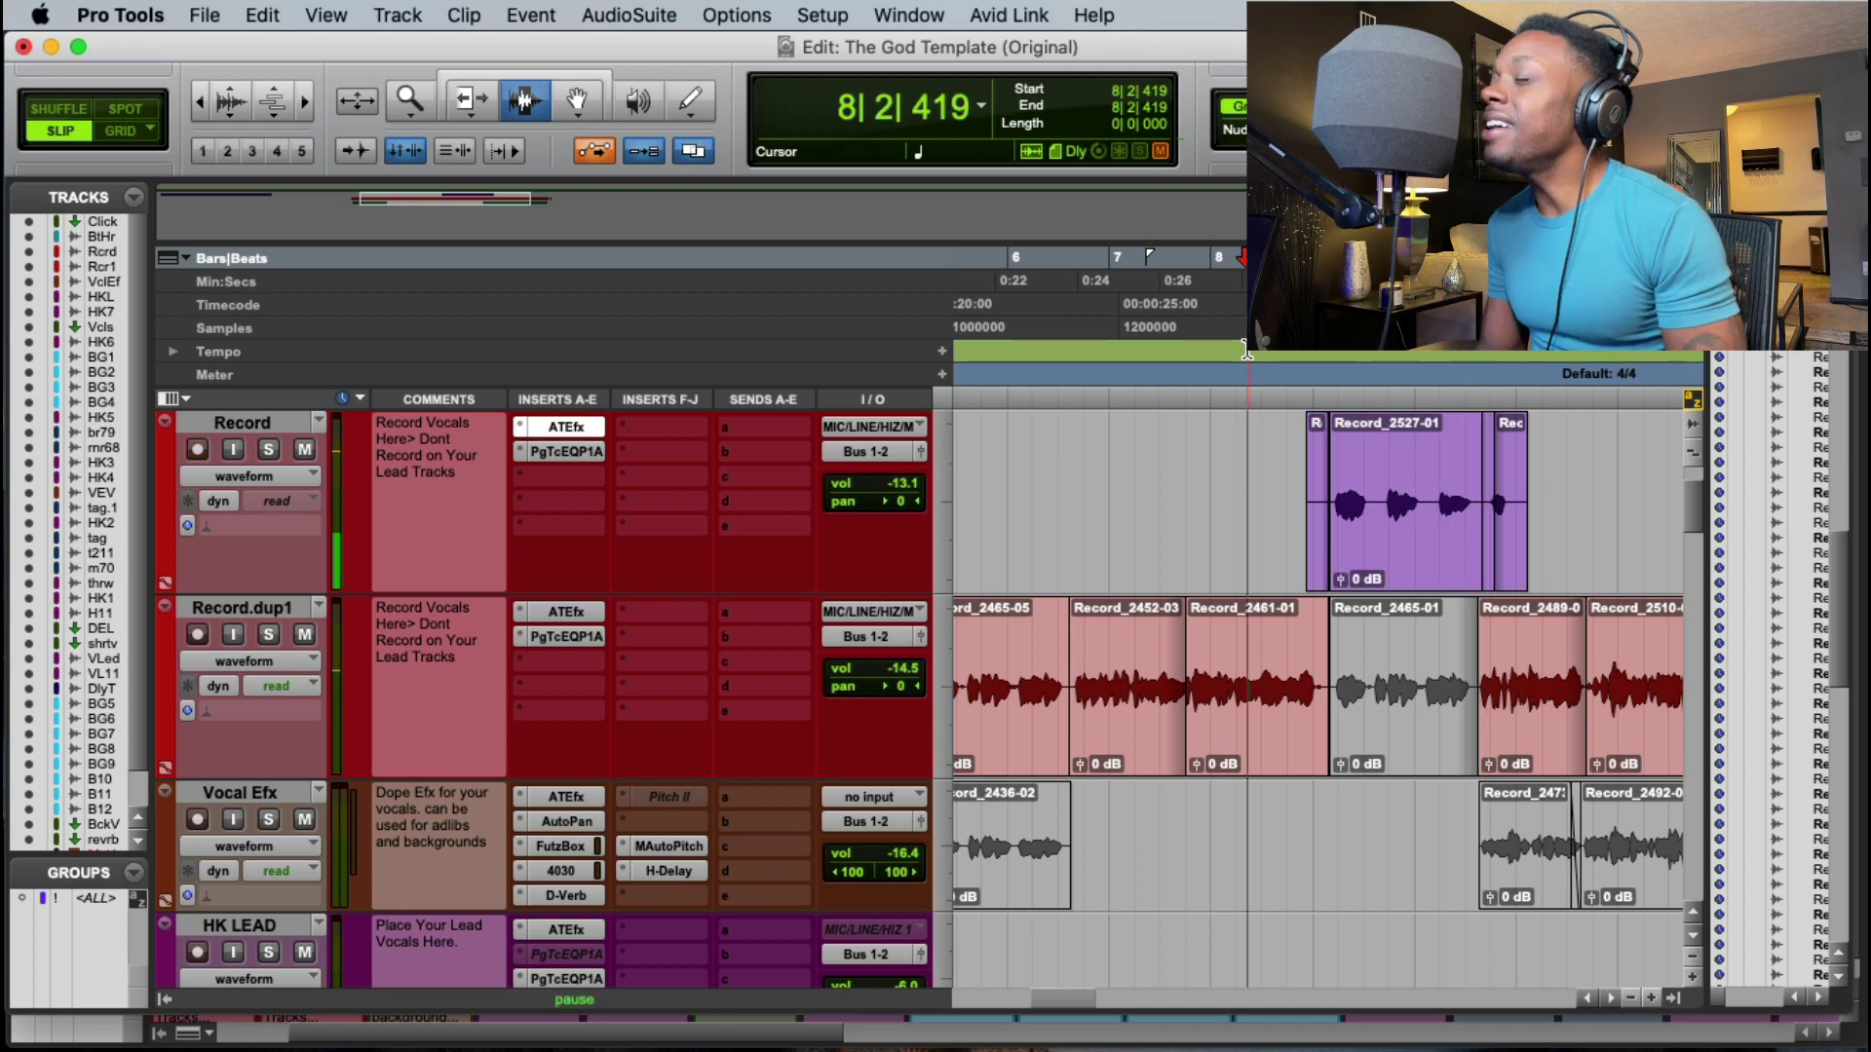
key(space)
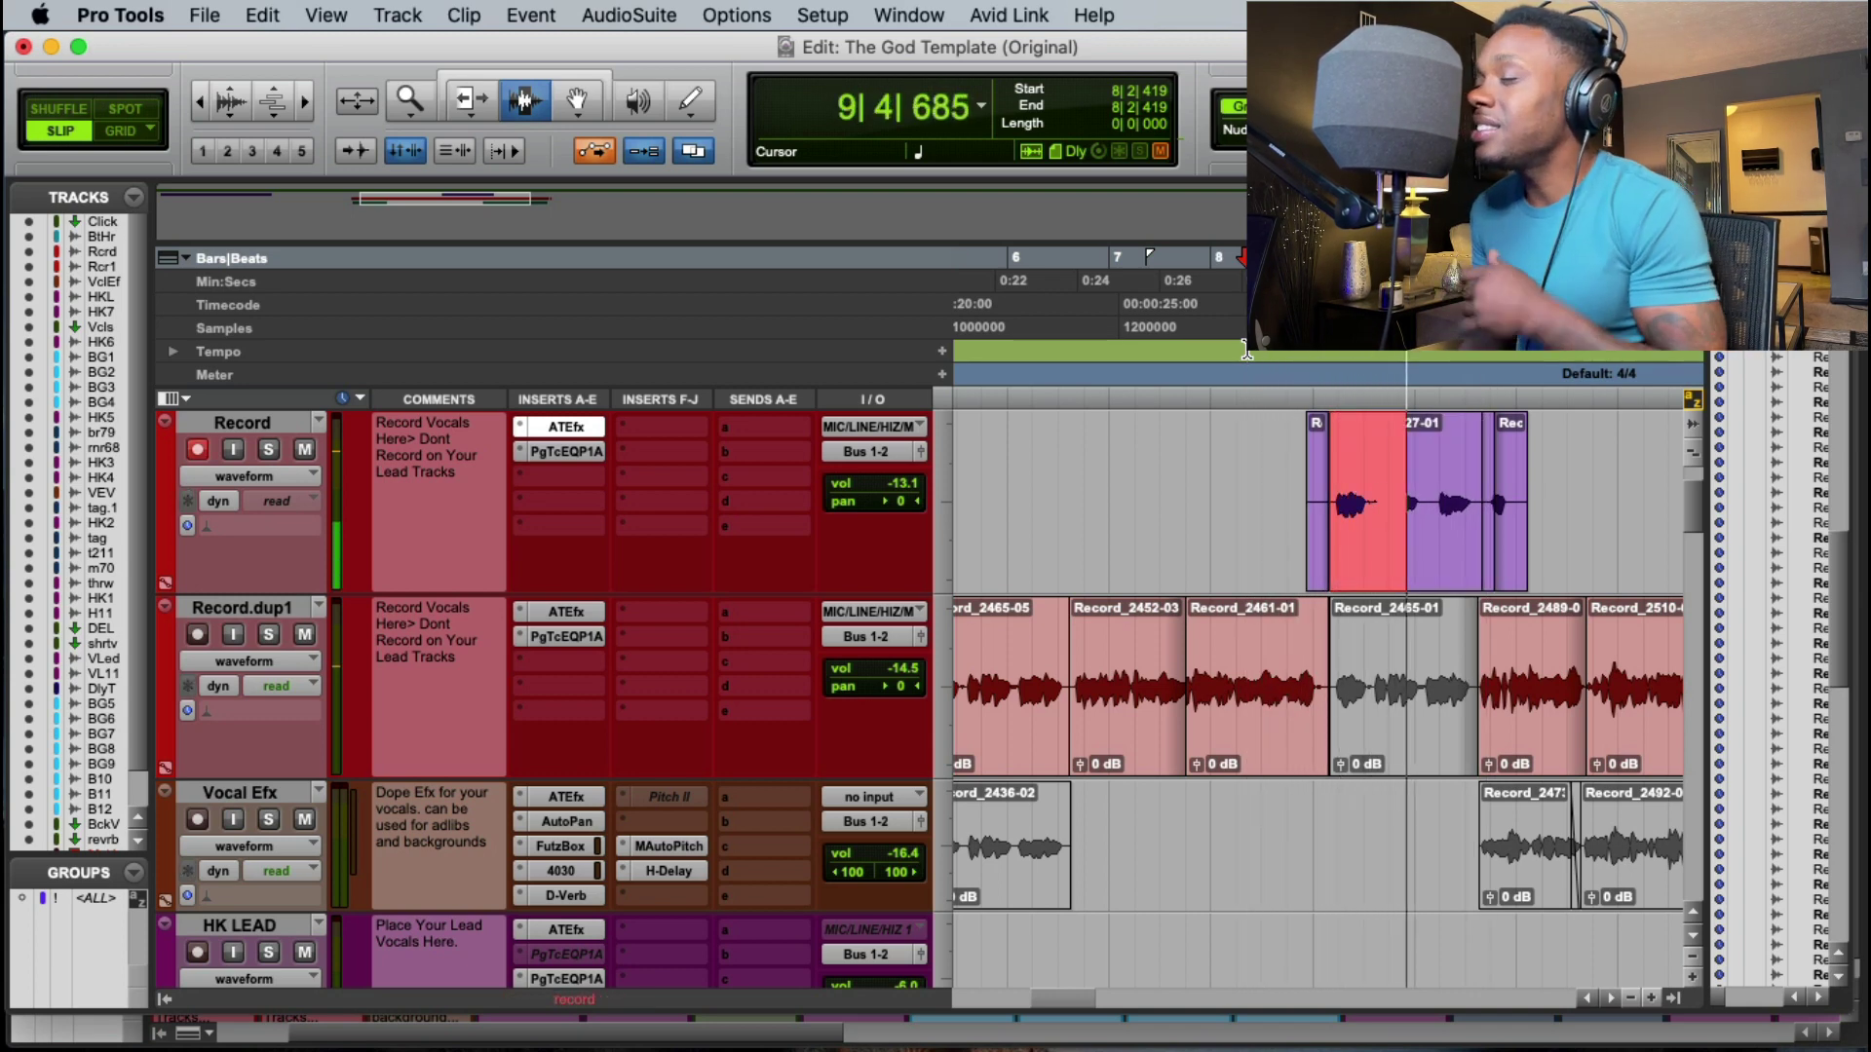
key(space)
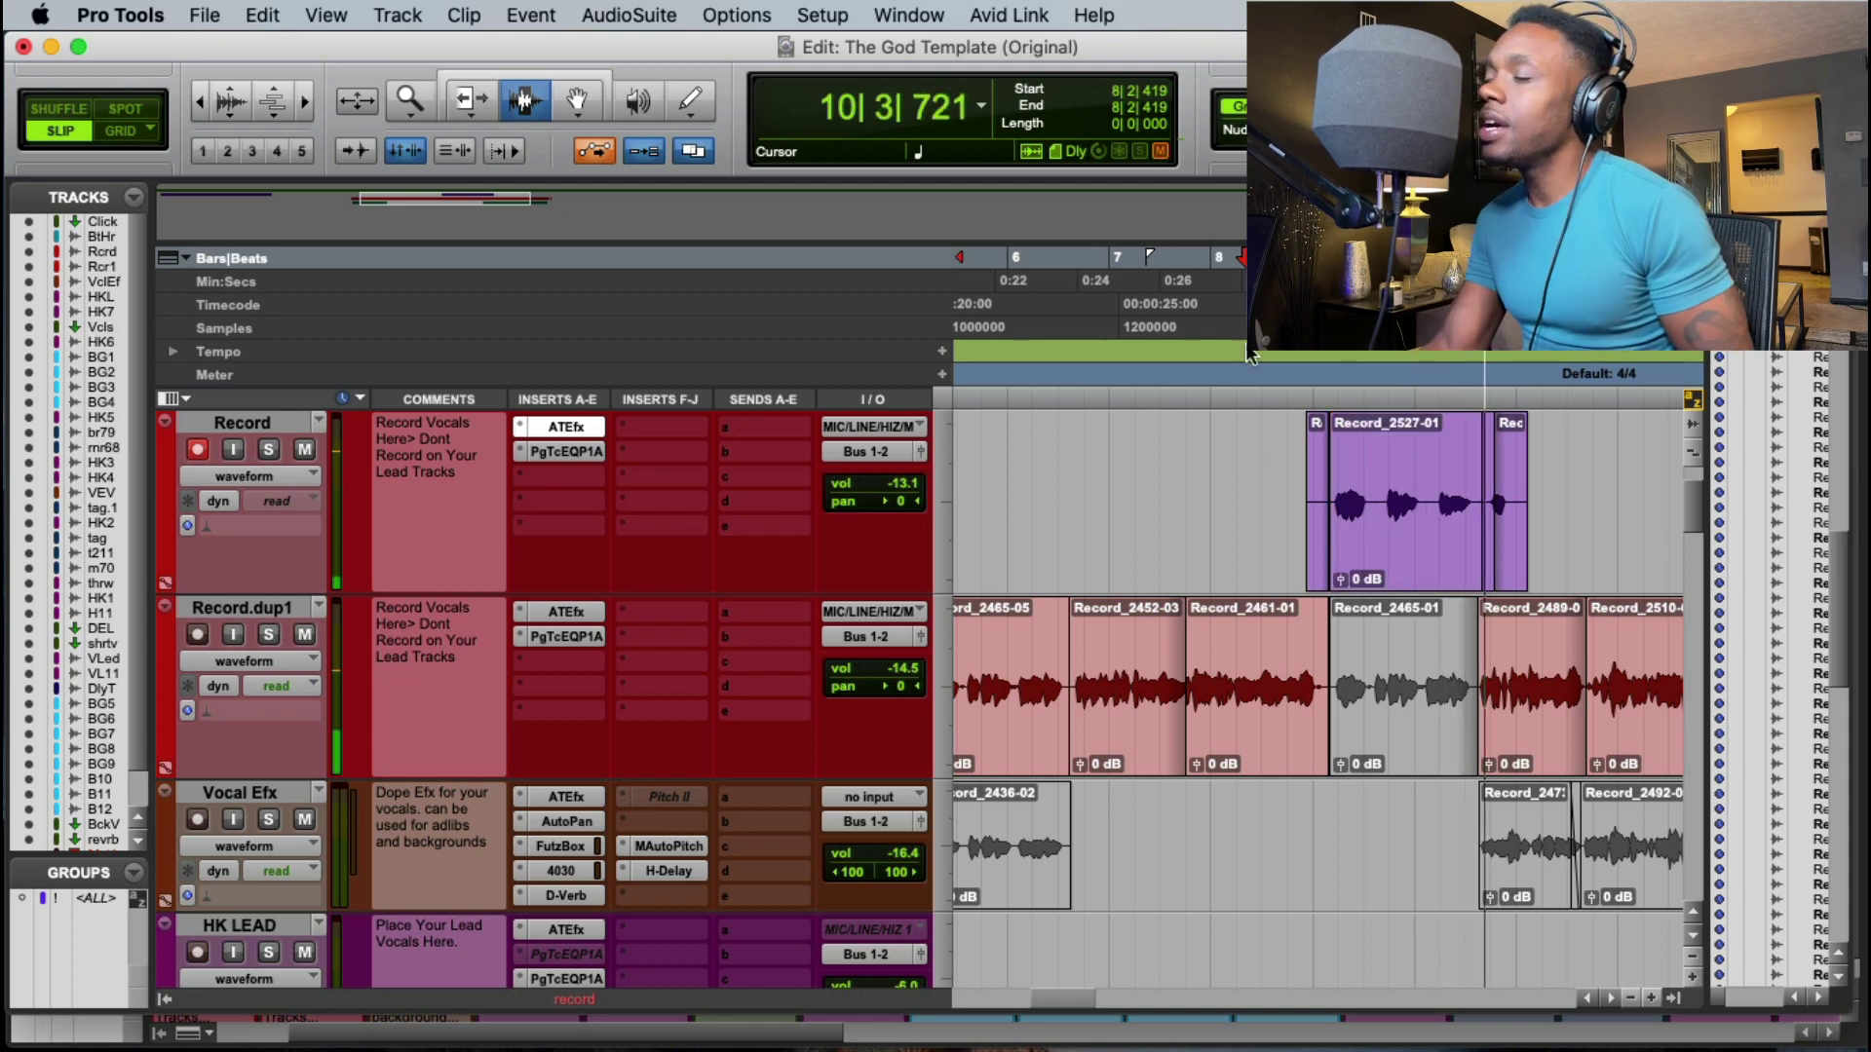
key(space)
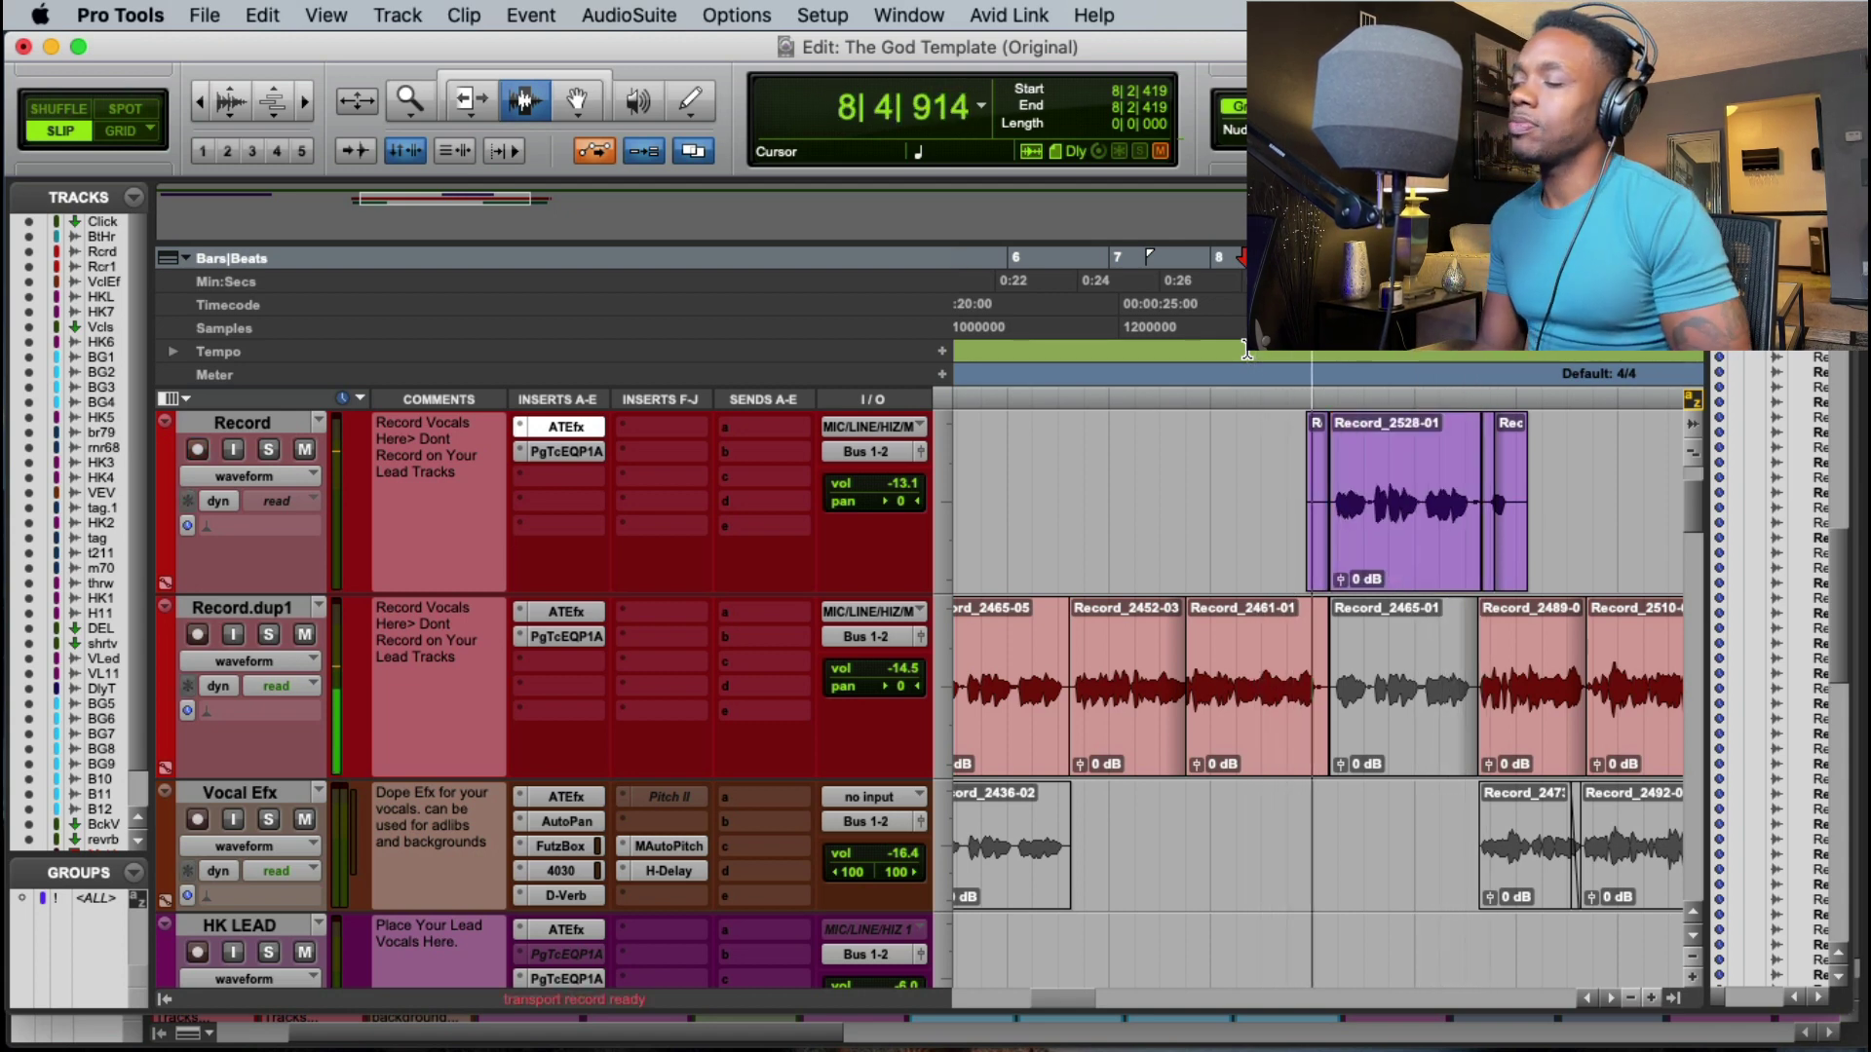
Step: Record one more take of the line on the Record track from 8|2|419 and stop after bar 11
key(super+space)
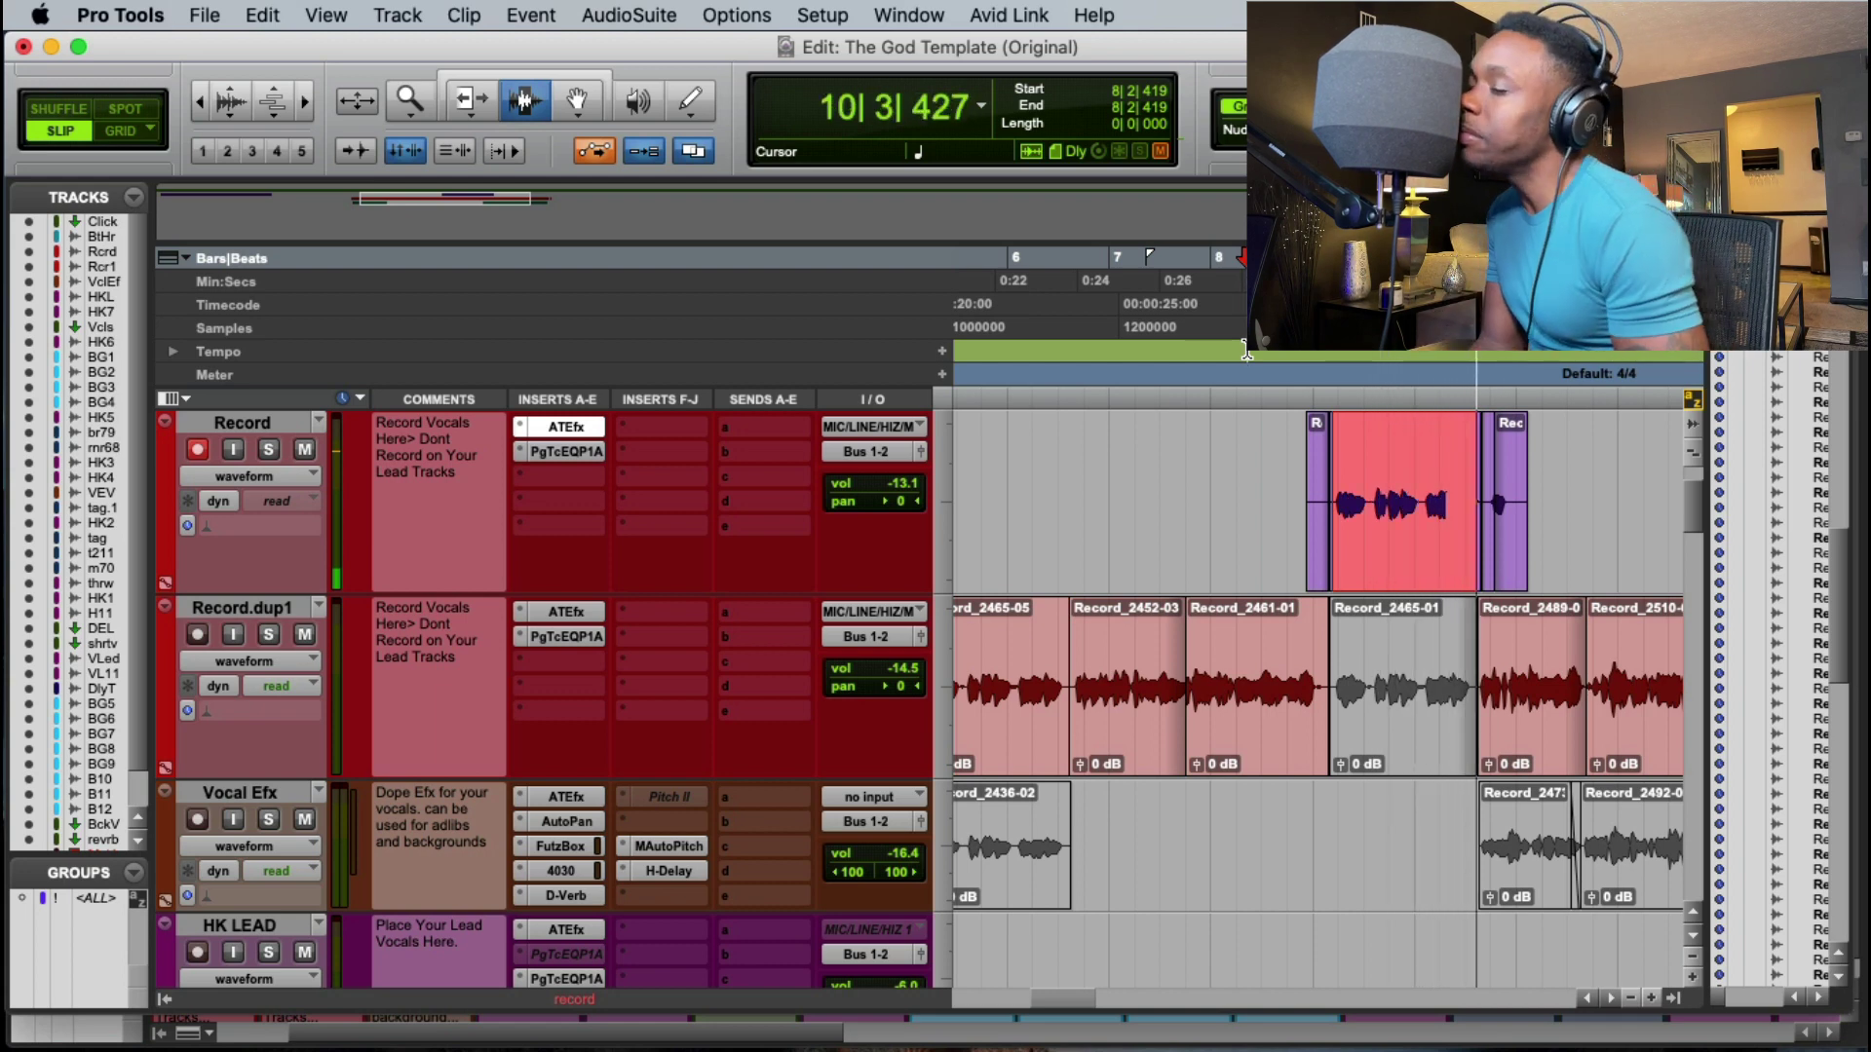
key(super+space)
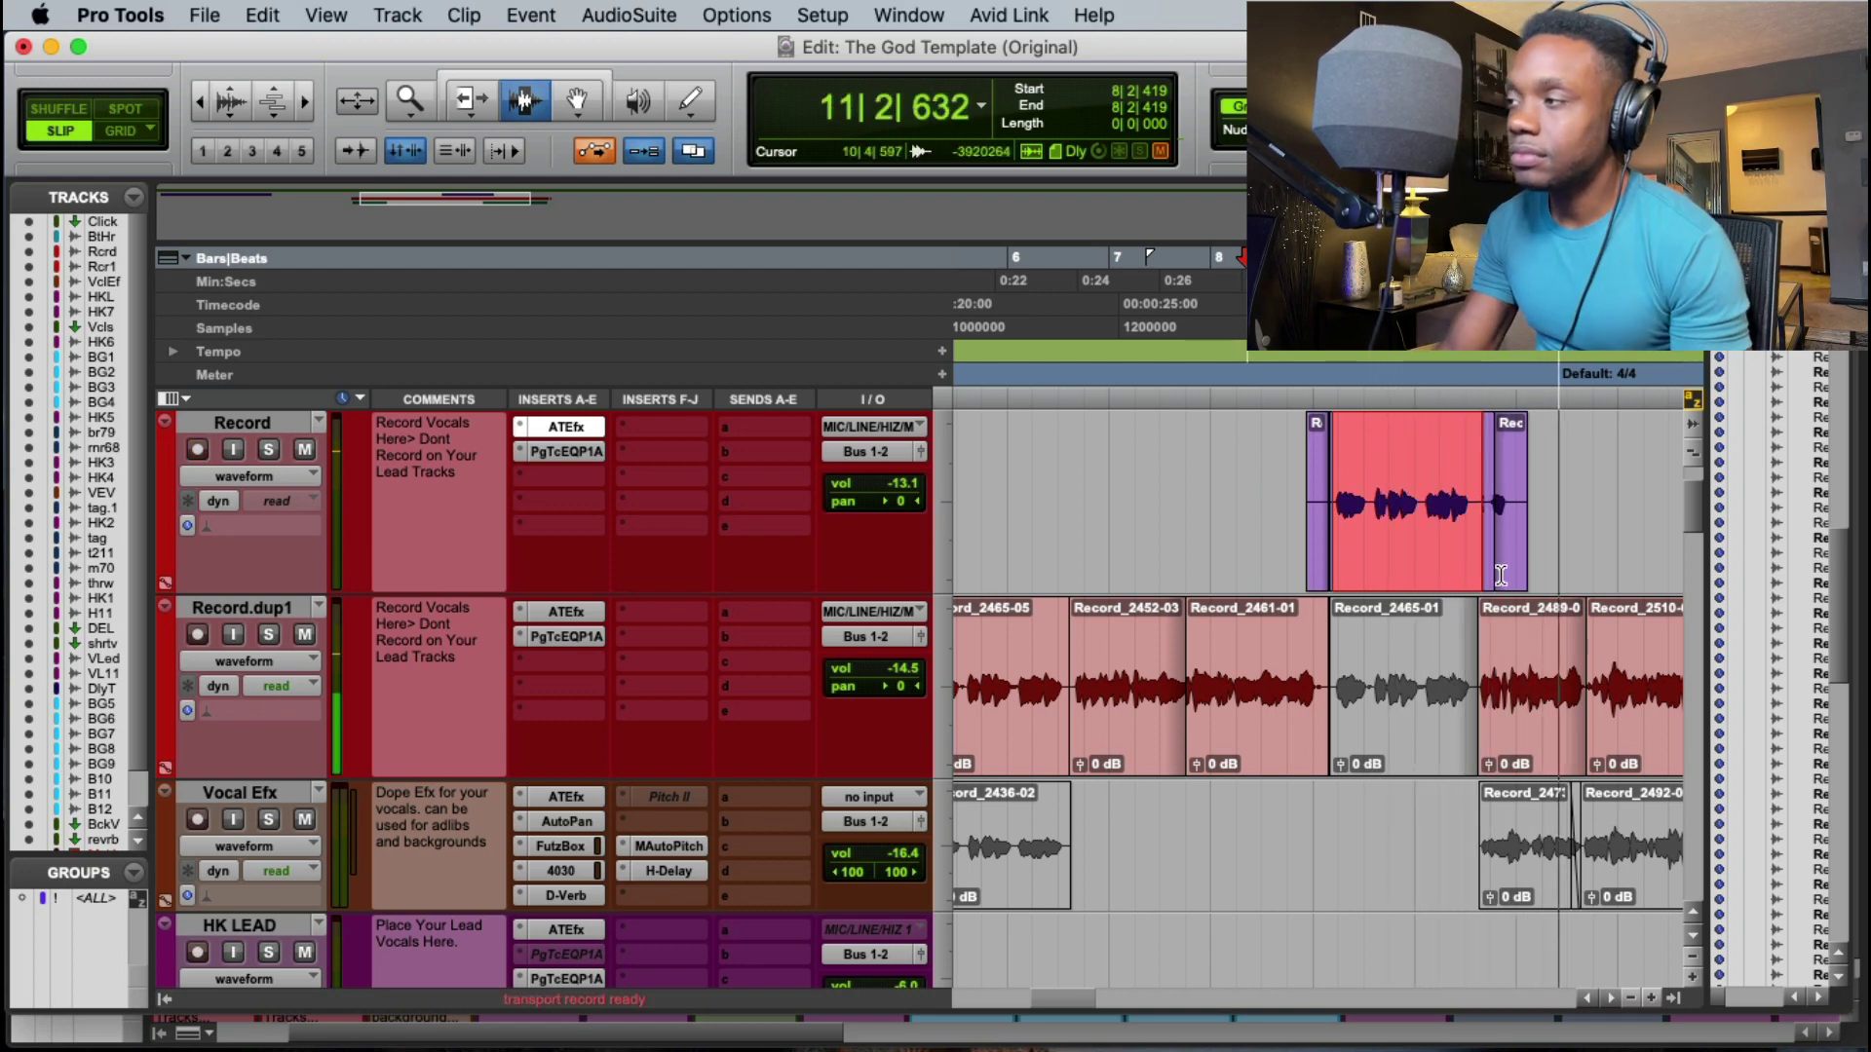
key(space)
key(space)
Step: Delete the fragments after the newest take and move that take down to Record.dup1 over the muted clip
drag(1471, 531, 1622, 557)
key(BackSpace)
key(F8)
drag(1380, 516, 1381, 682)
Step: Delete the leftover older takes around bars 9 and 10 on the Record track
click(1381, 585)
key(BackSpace)
click(1380, 585)
key(BackSpace)
click(1379, 585)
key(BackSpace)
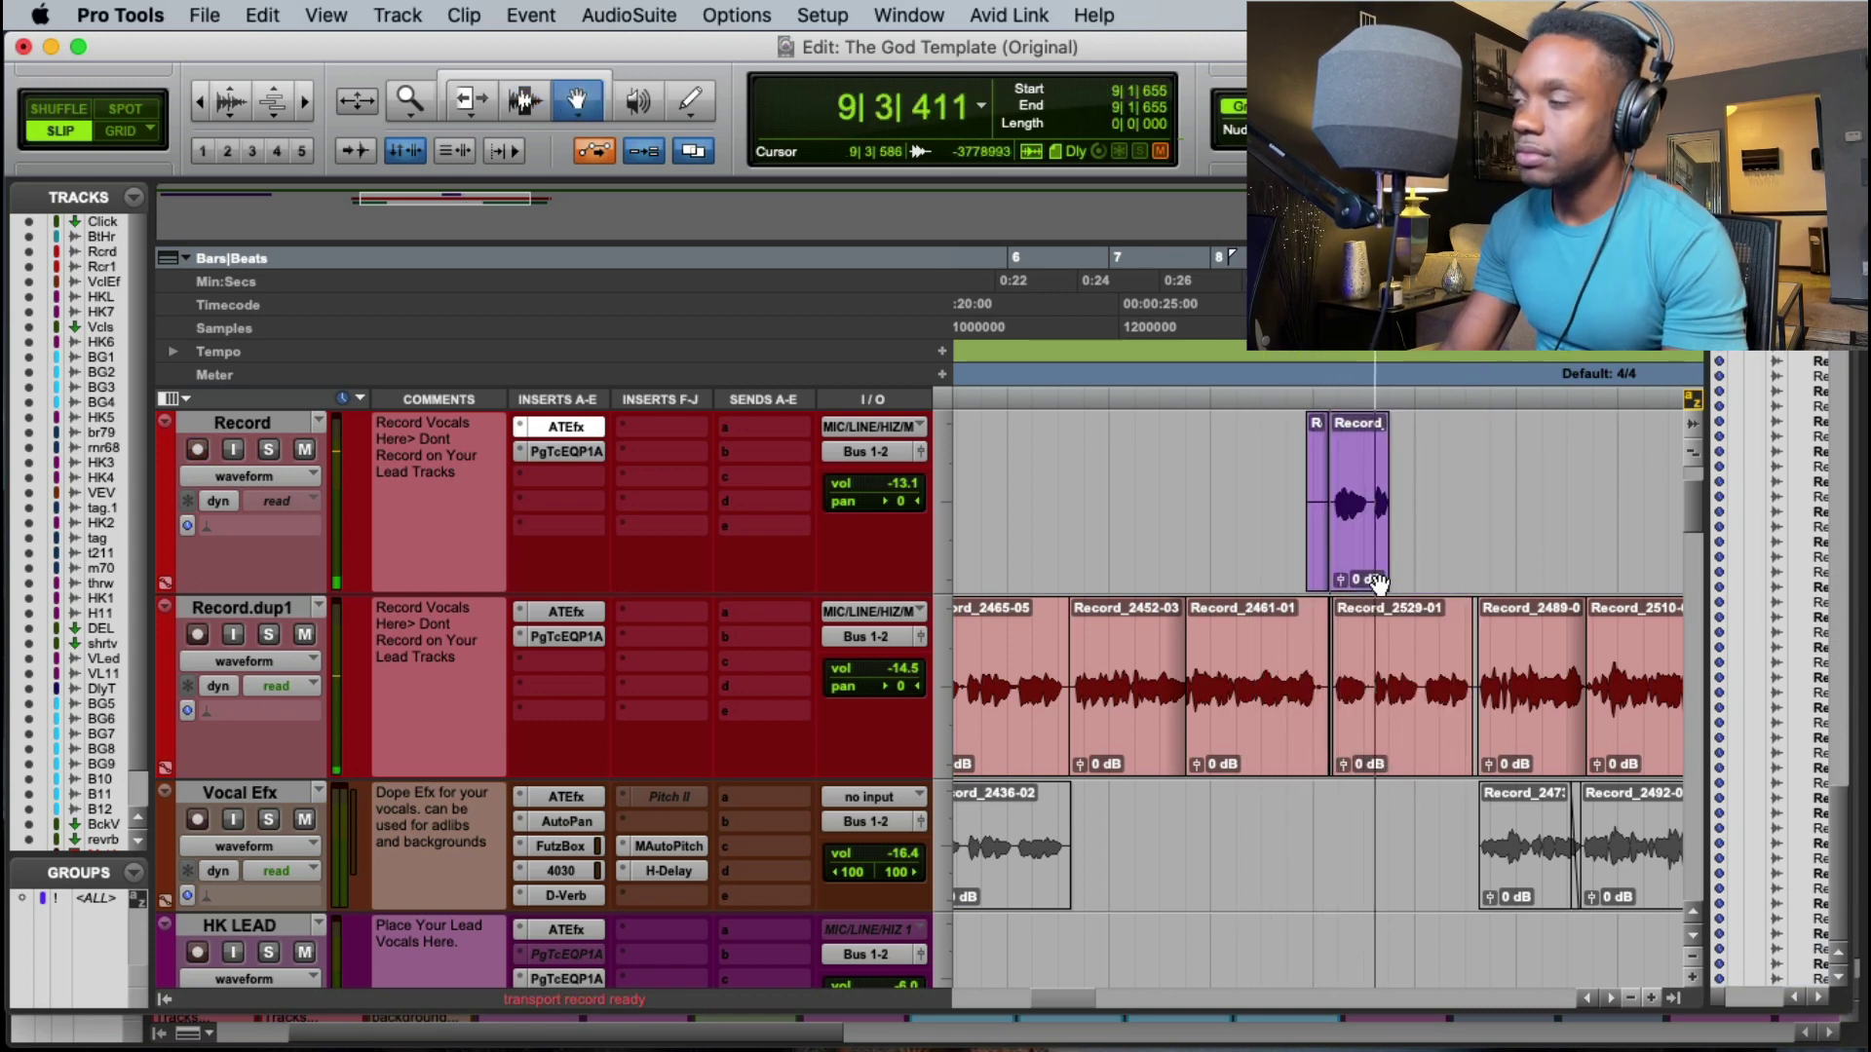
click(1379, 585)
key(BackSpace)
click(1379, 584)
key(BackSpace)
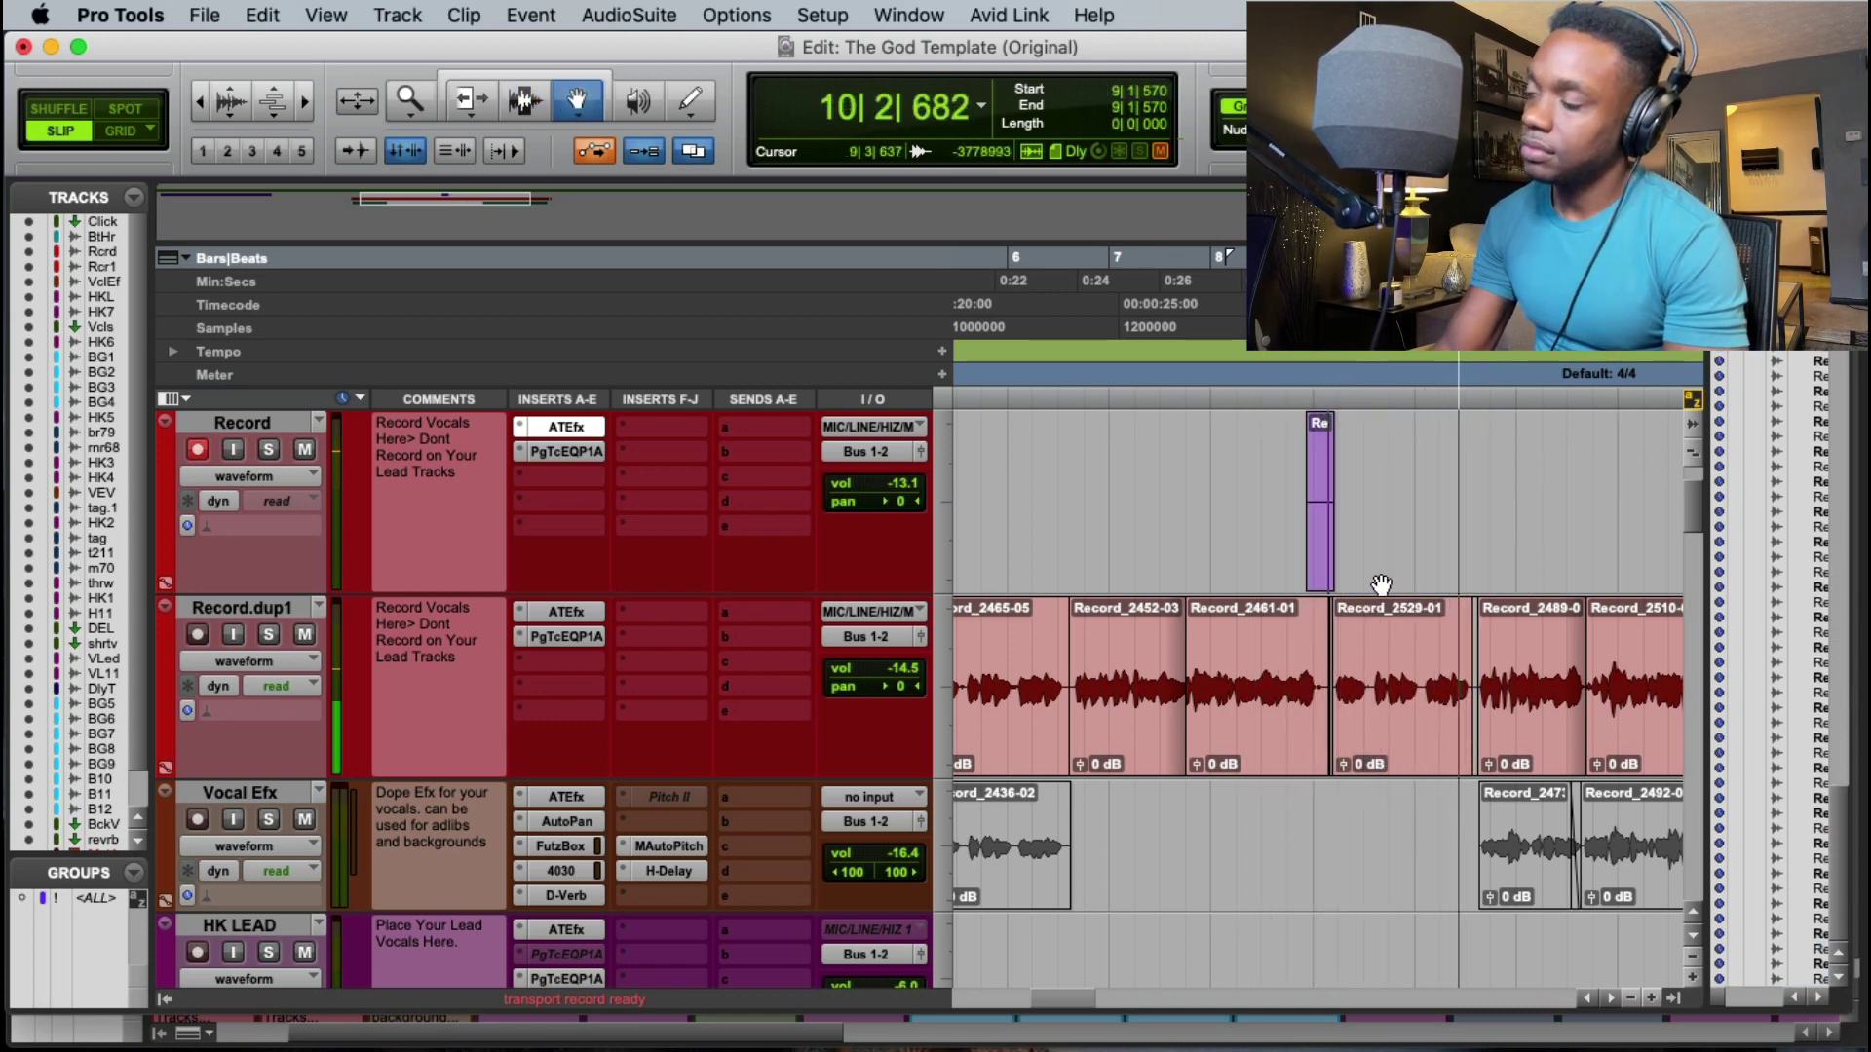
Step: Select and delete the last short clip fragment before bar 9 on the Record track
click(1404, 670)
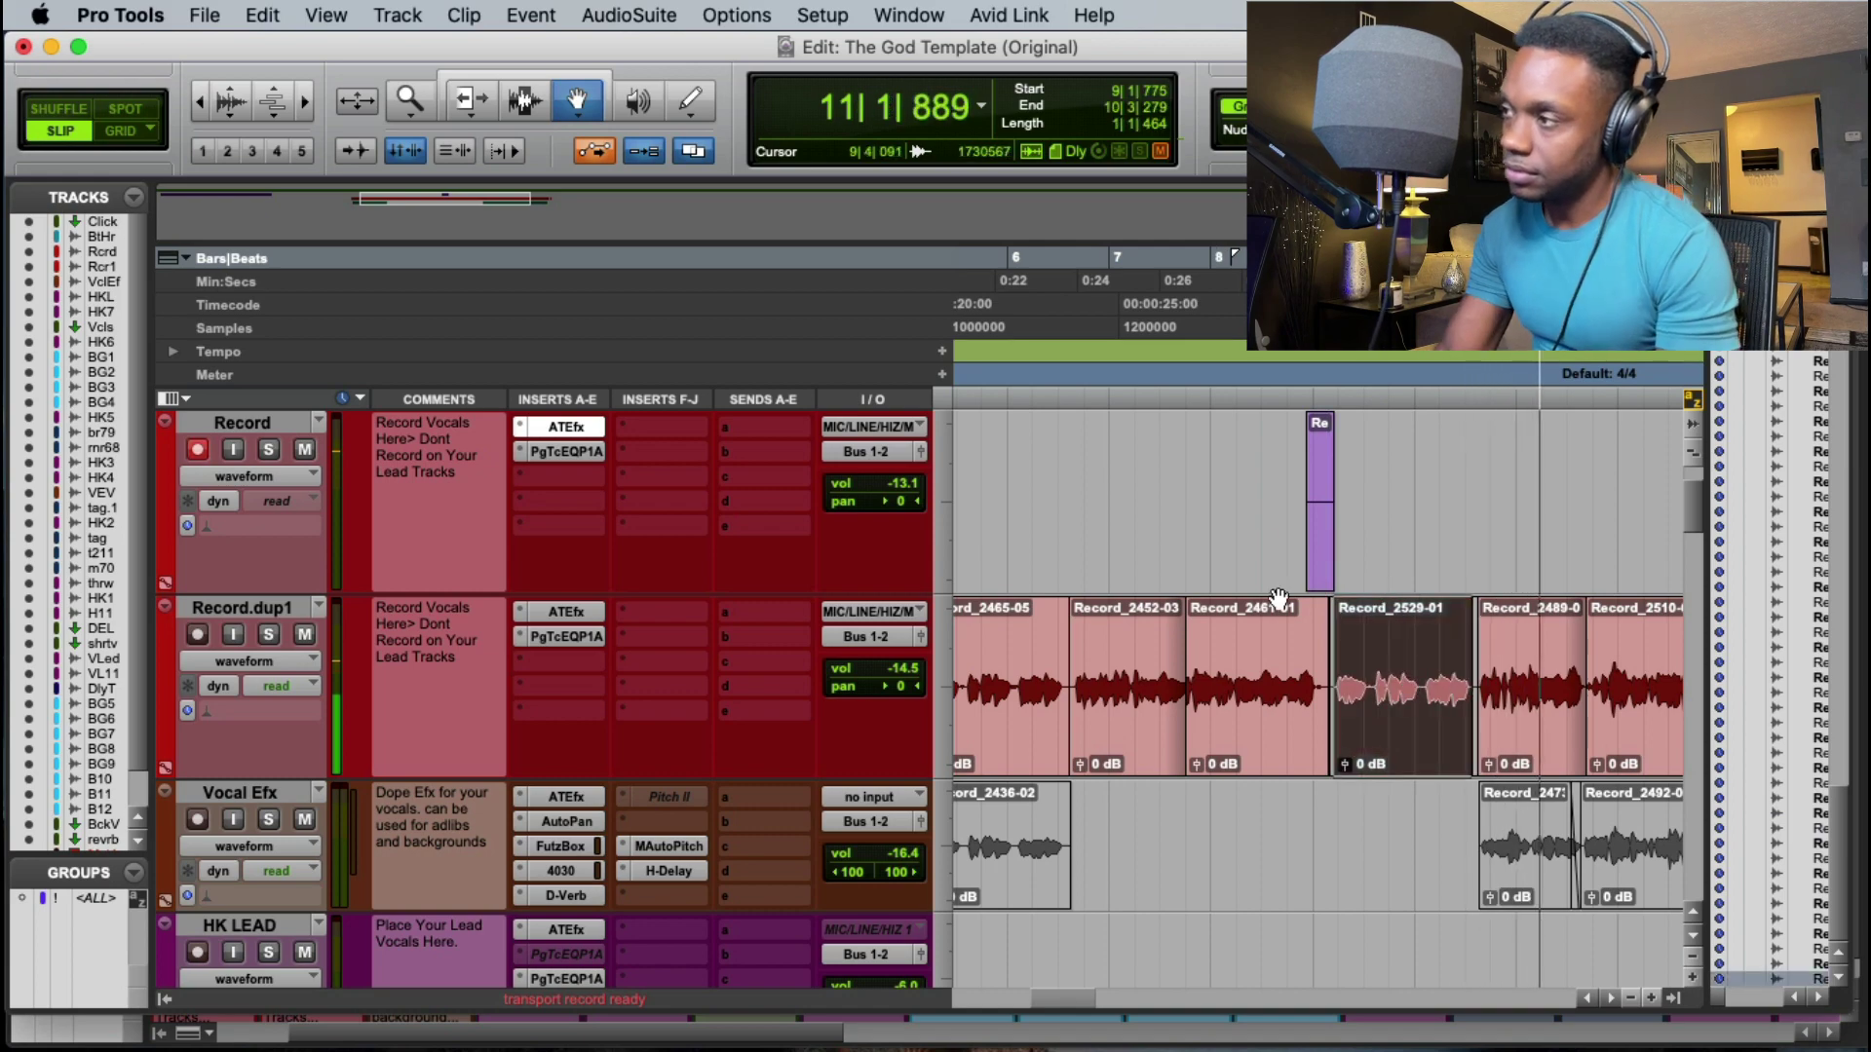
key(F9)
key(Escape)
key(Escape)
key(Escape)
drag(1263, 514, 1474, 531)
key(BackSpace)
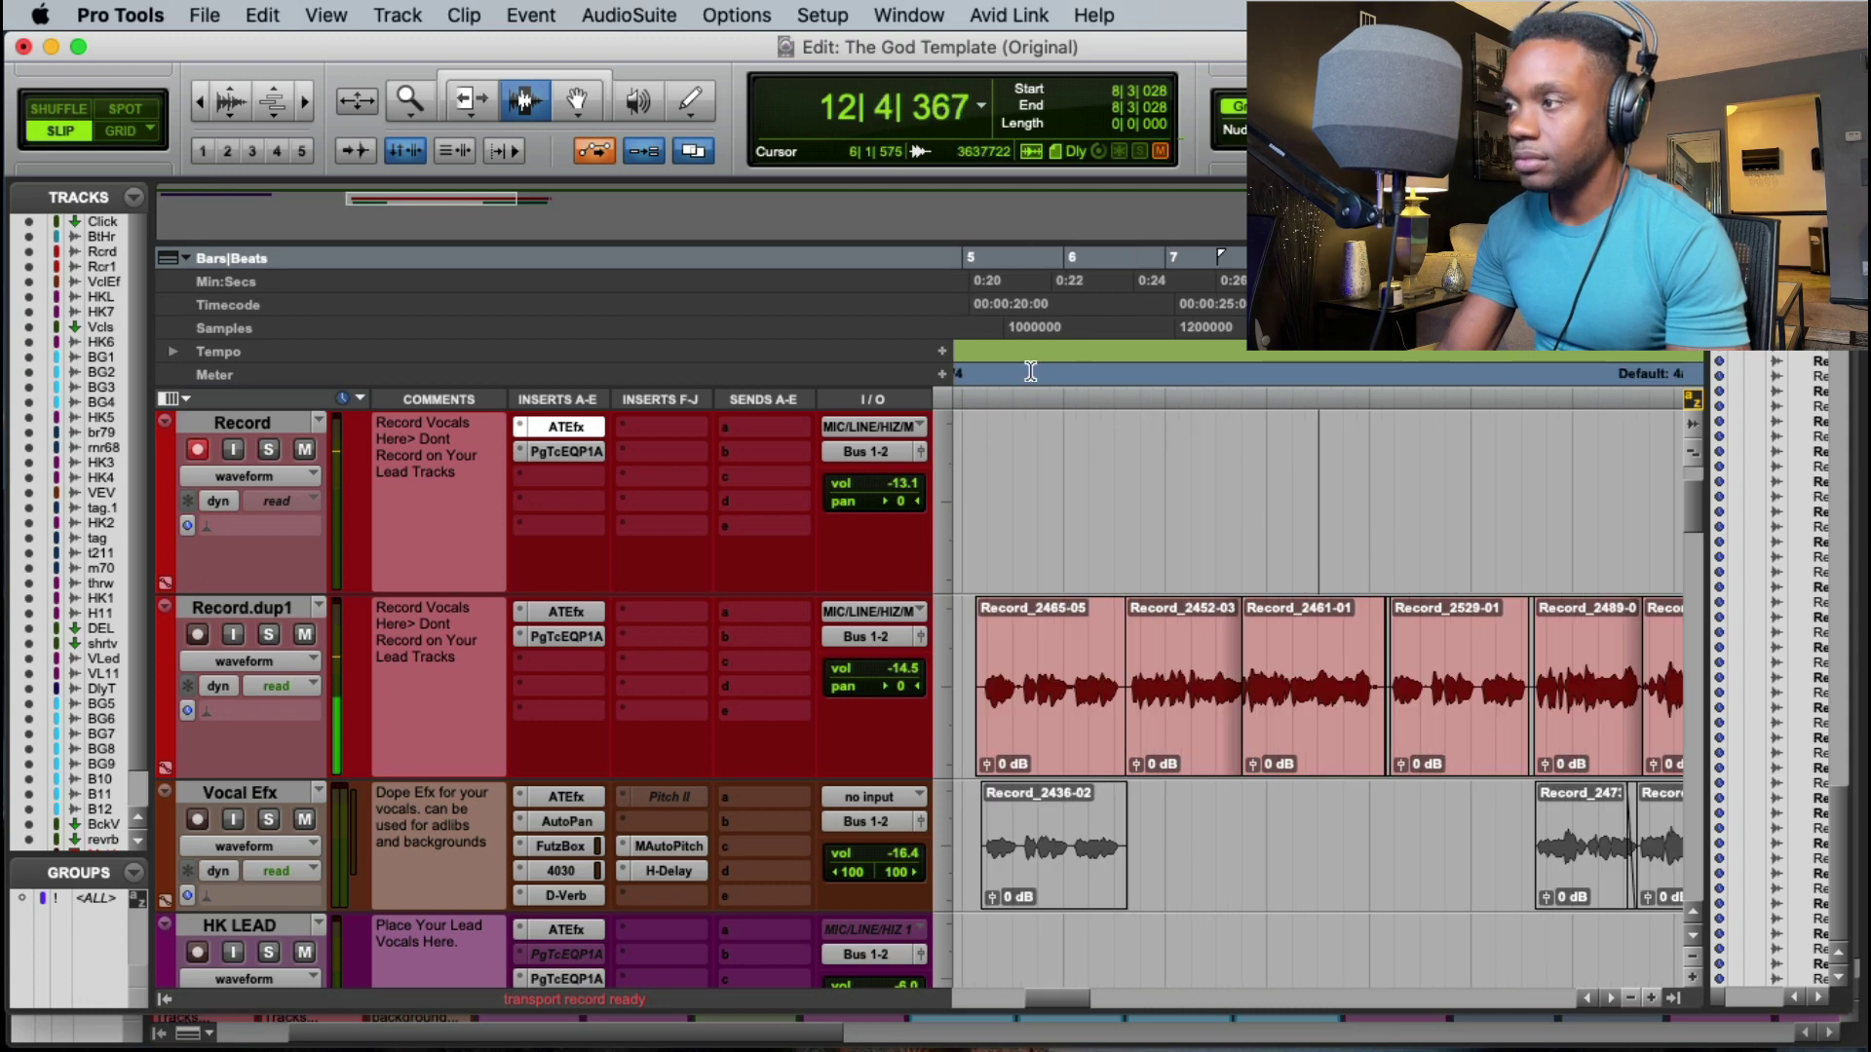
Step: Record a new vocal pass on the Record track from 5|1|432, then retake its opening from about 4|4|797
click(973, 321)
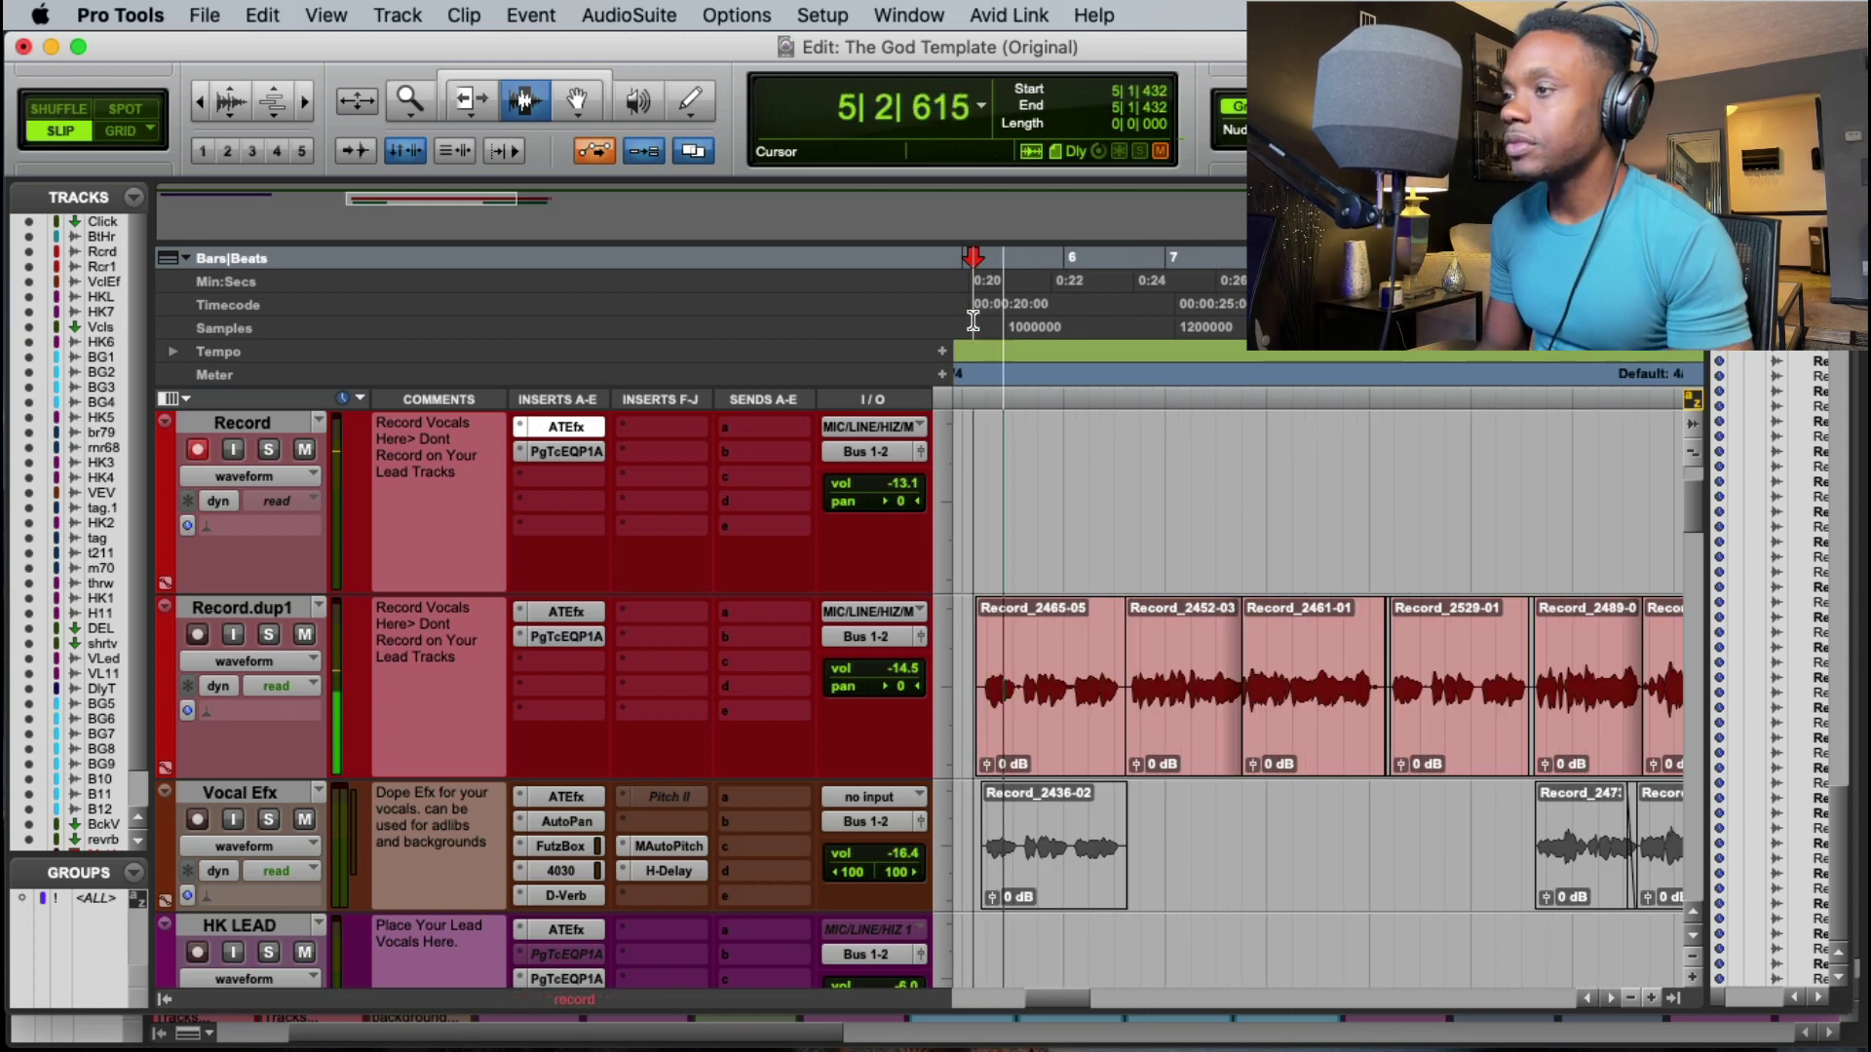
key(super+space)
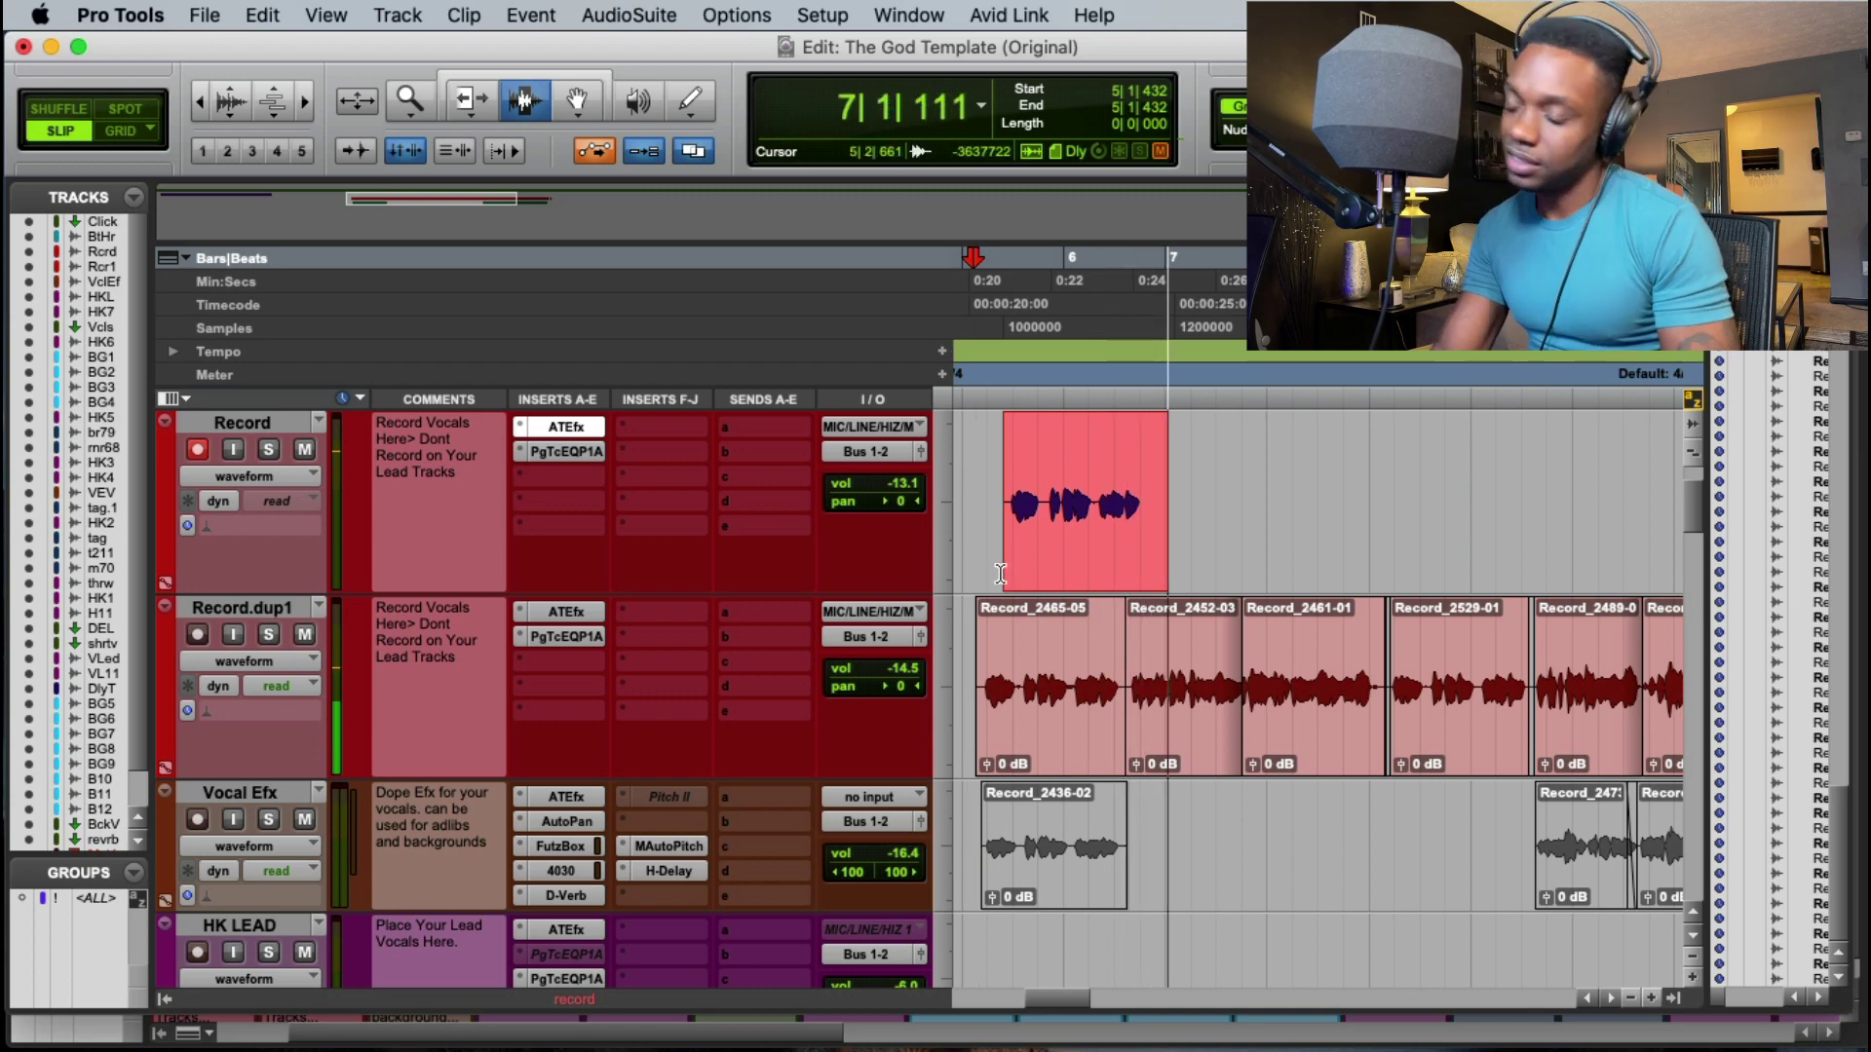
key(t)
key(space)
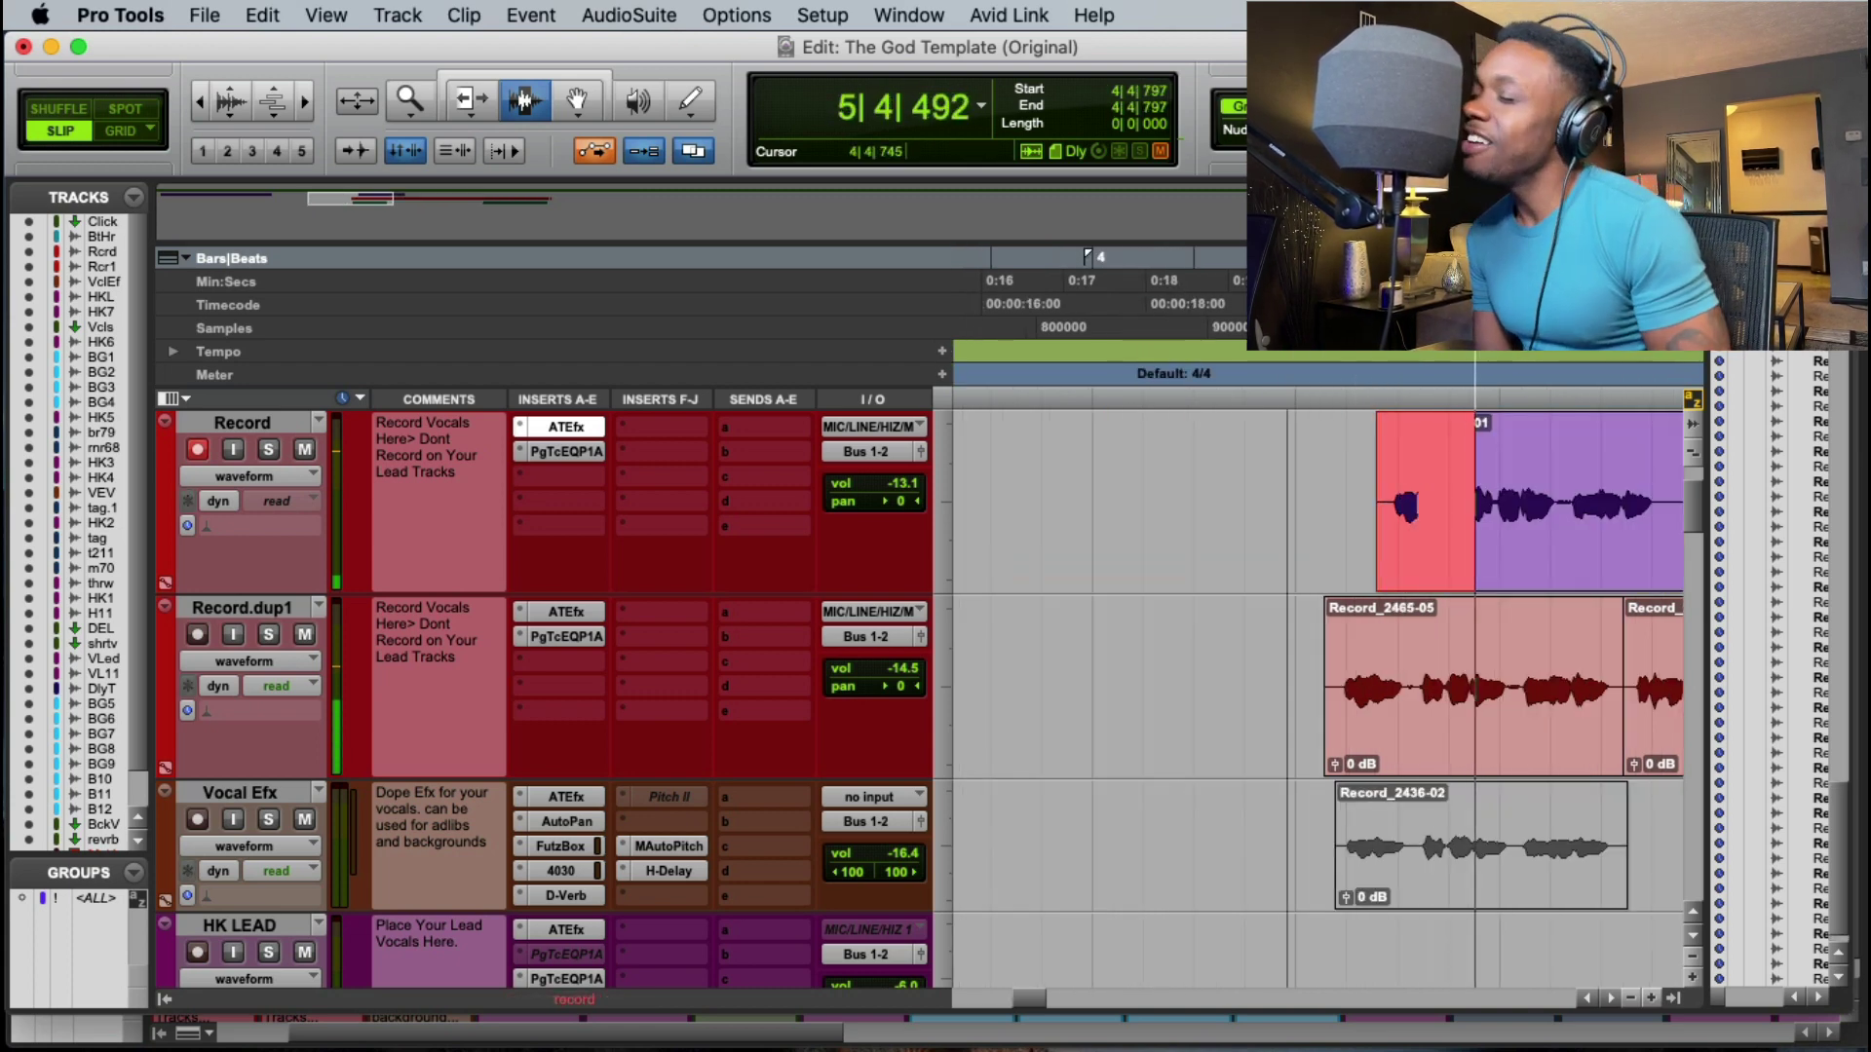
key(space)
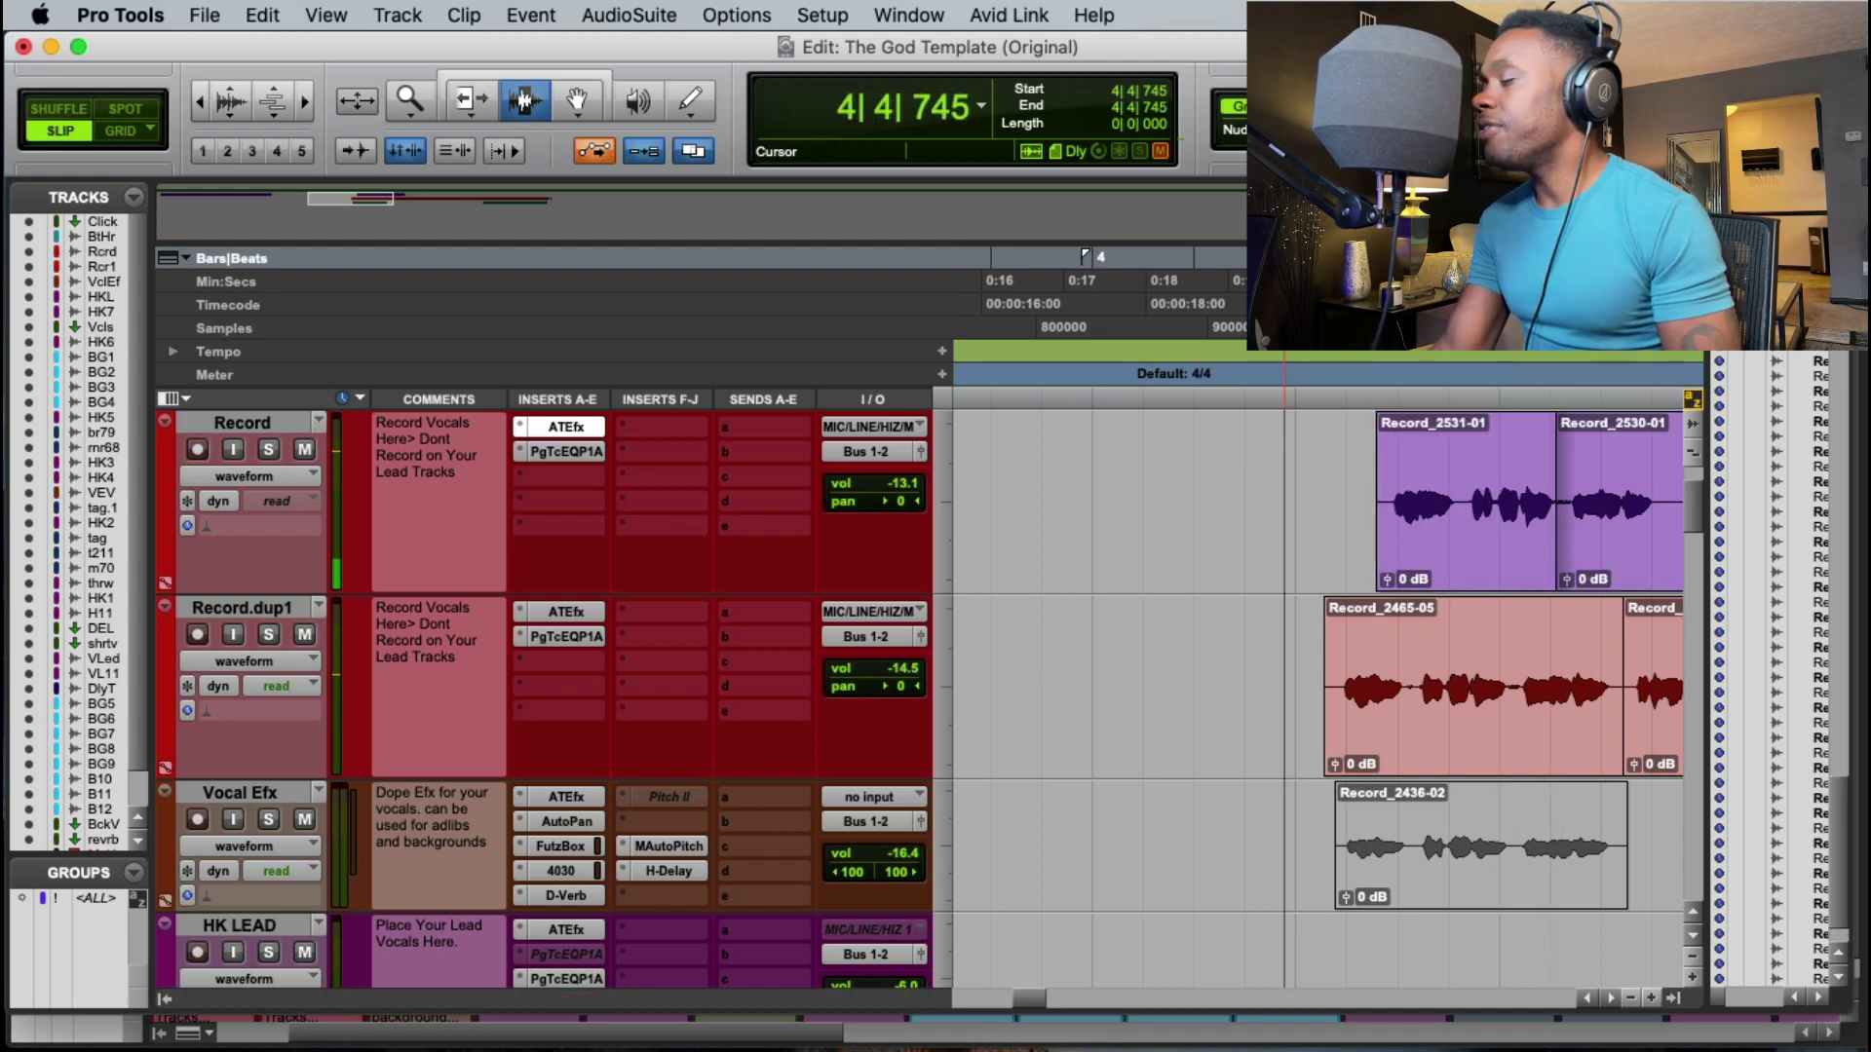
Step: Retake the vocal line on the Record track from 4|4|745 and again from 4|4|719
key(super+space)
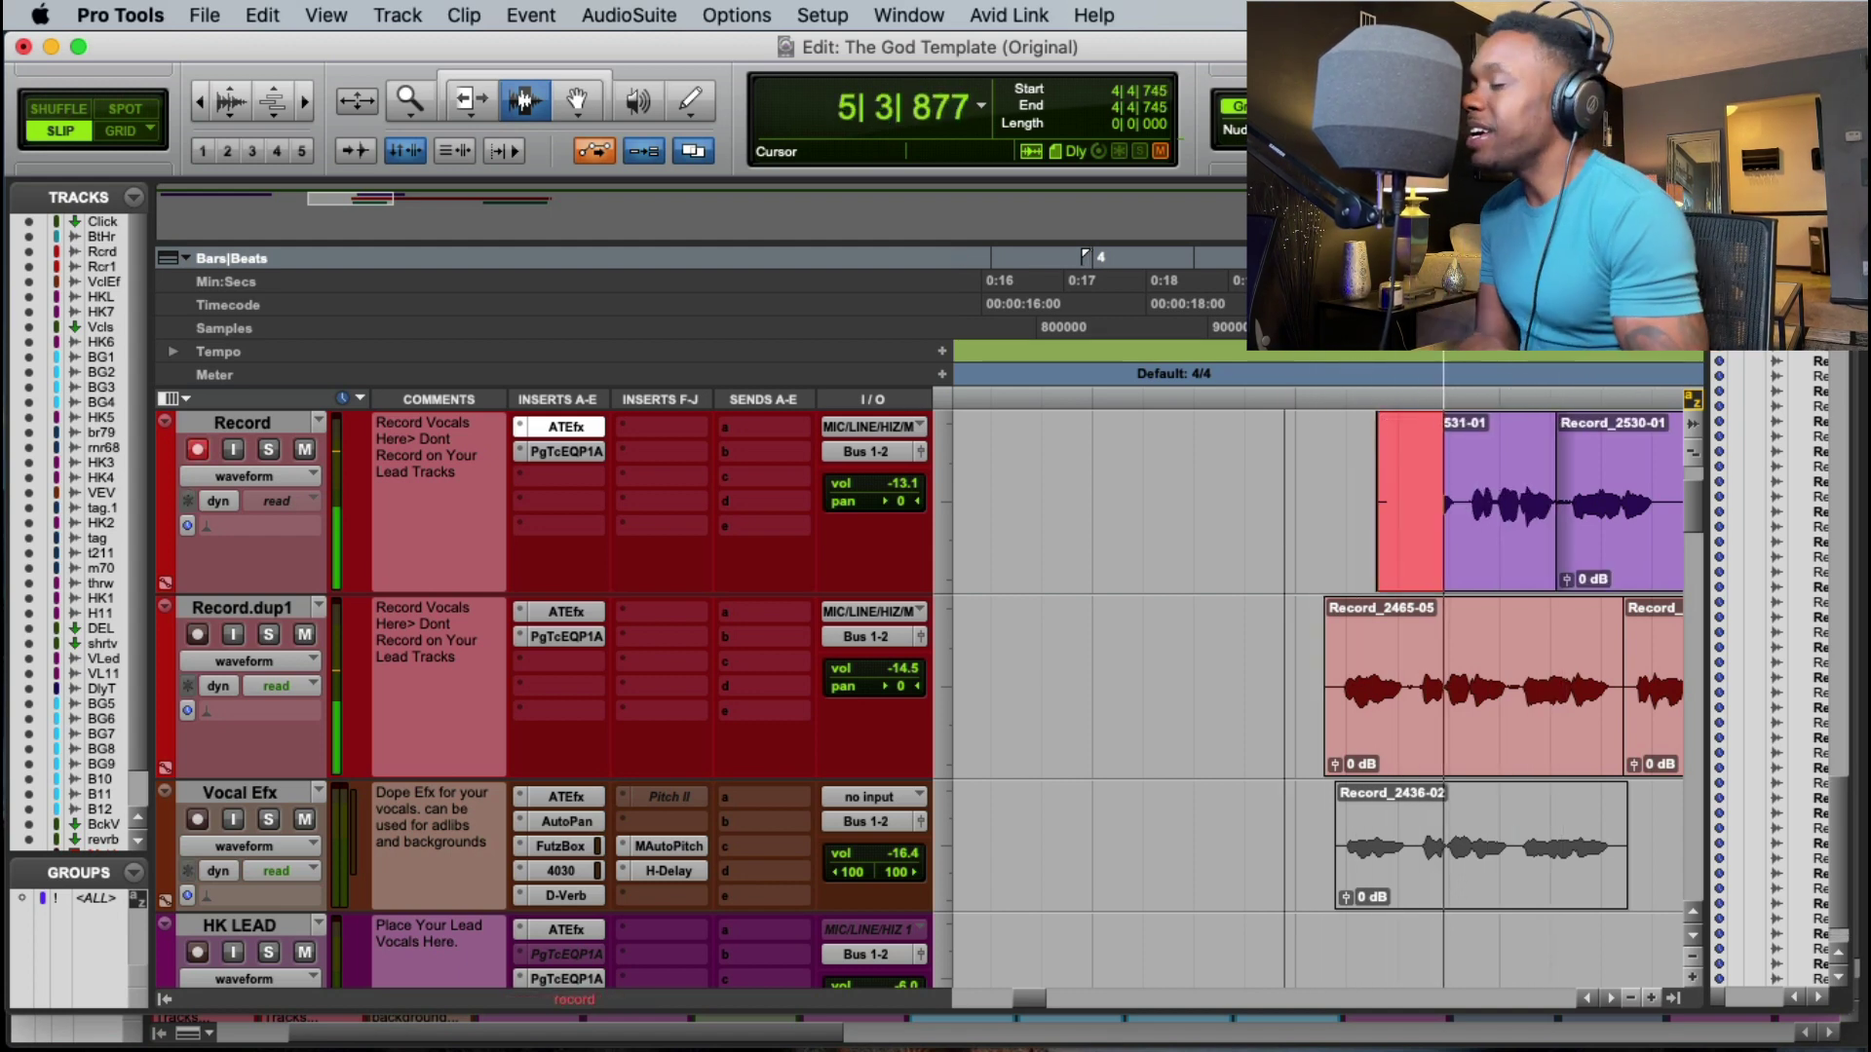
key(space)
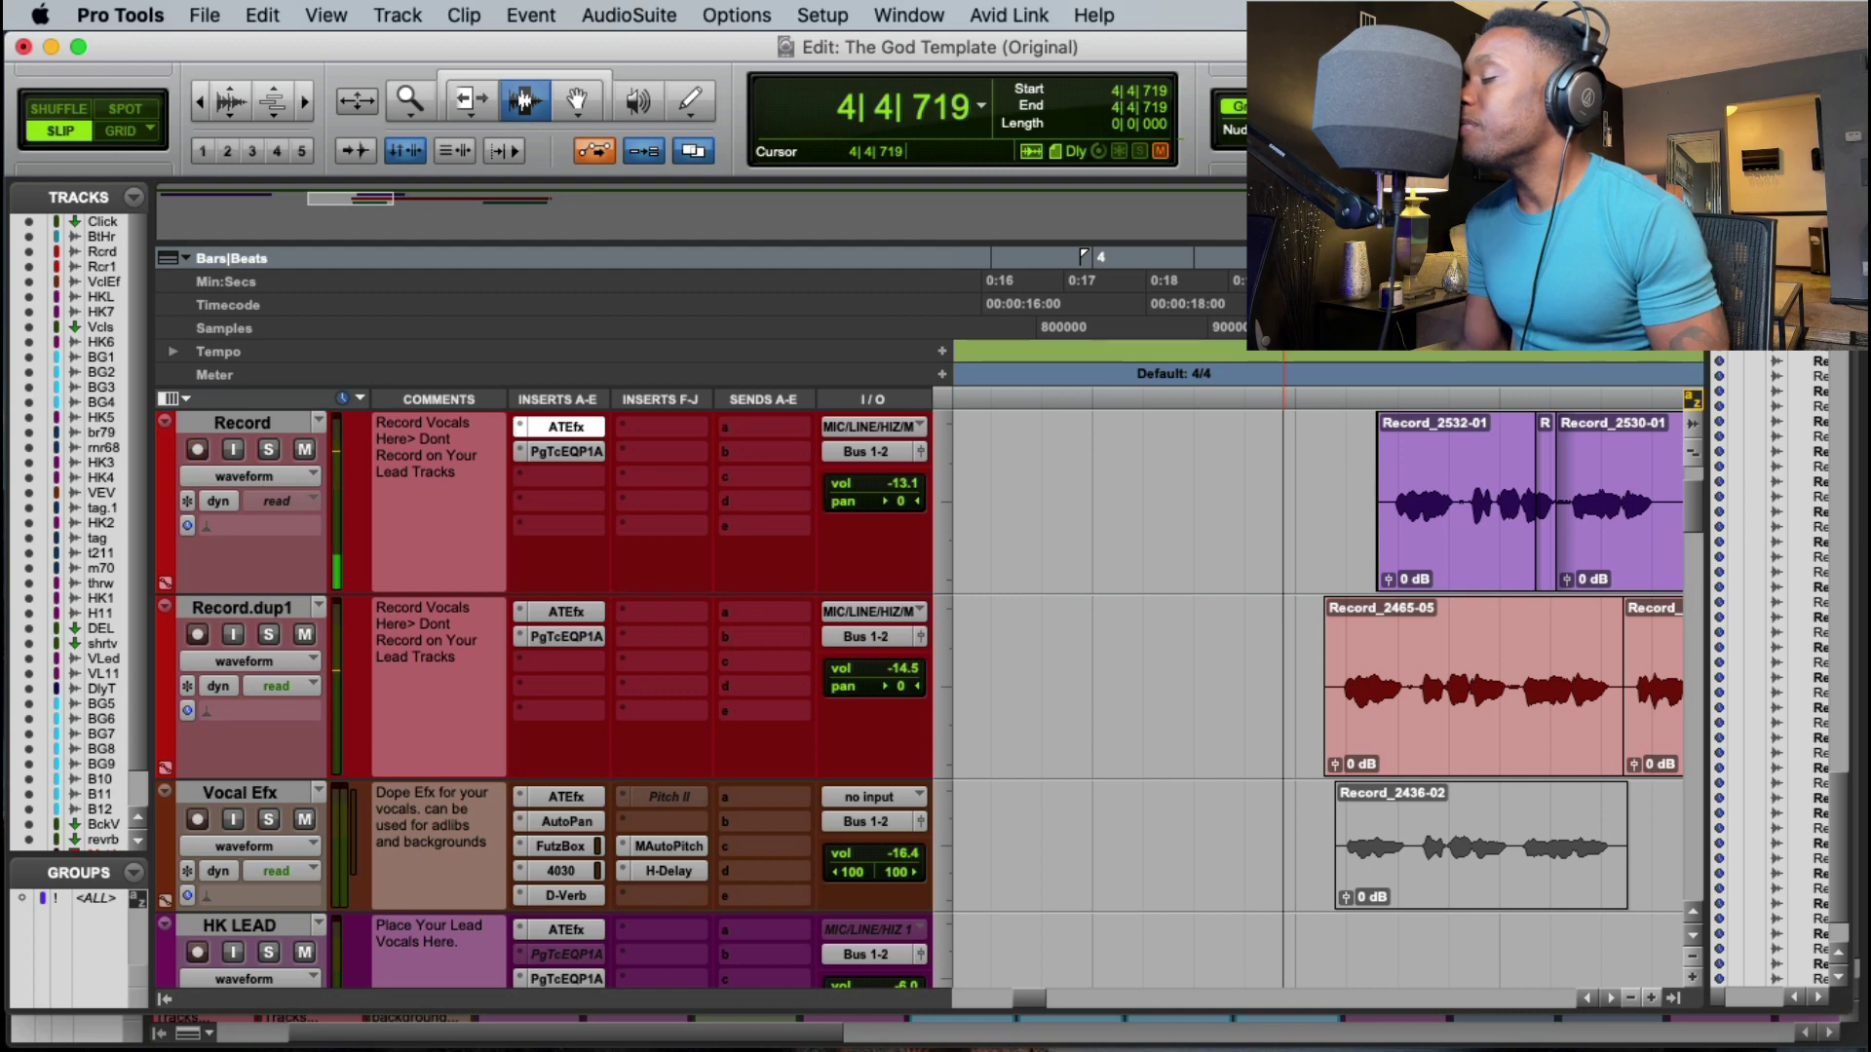
key(super+space)
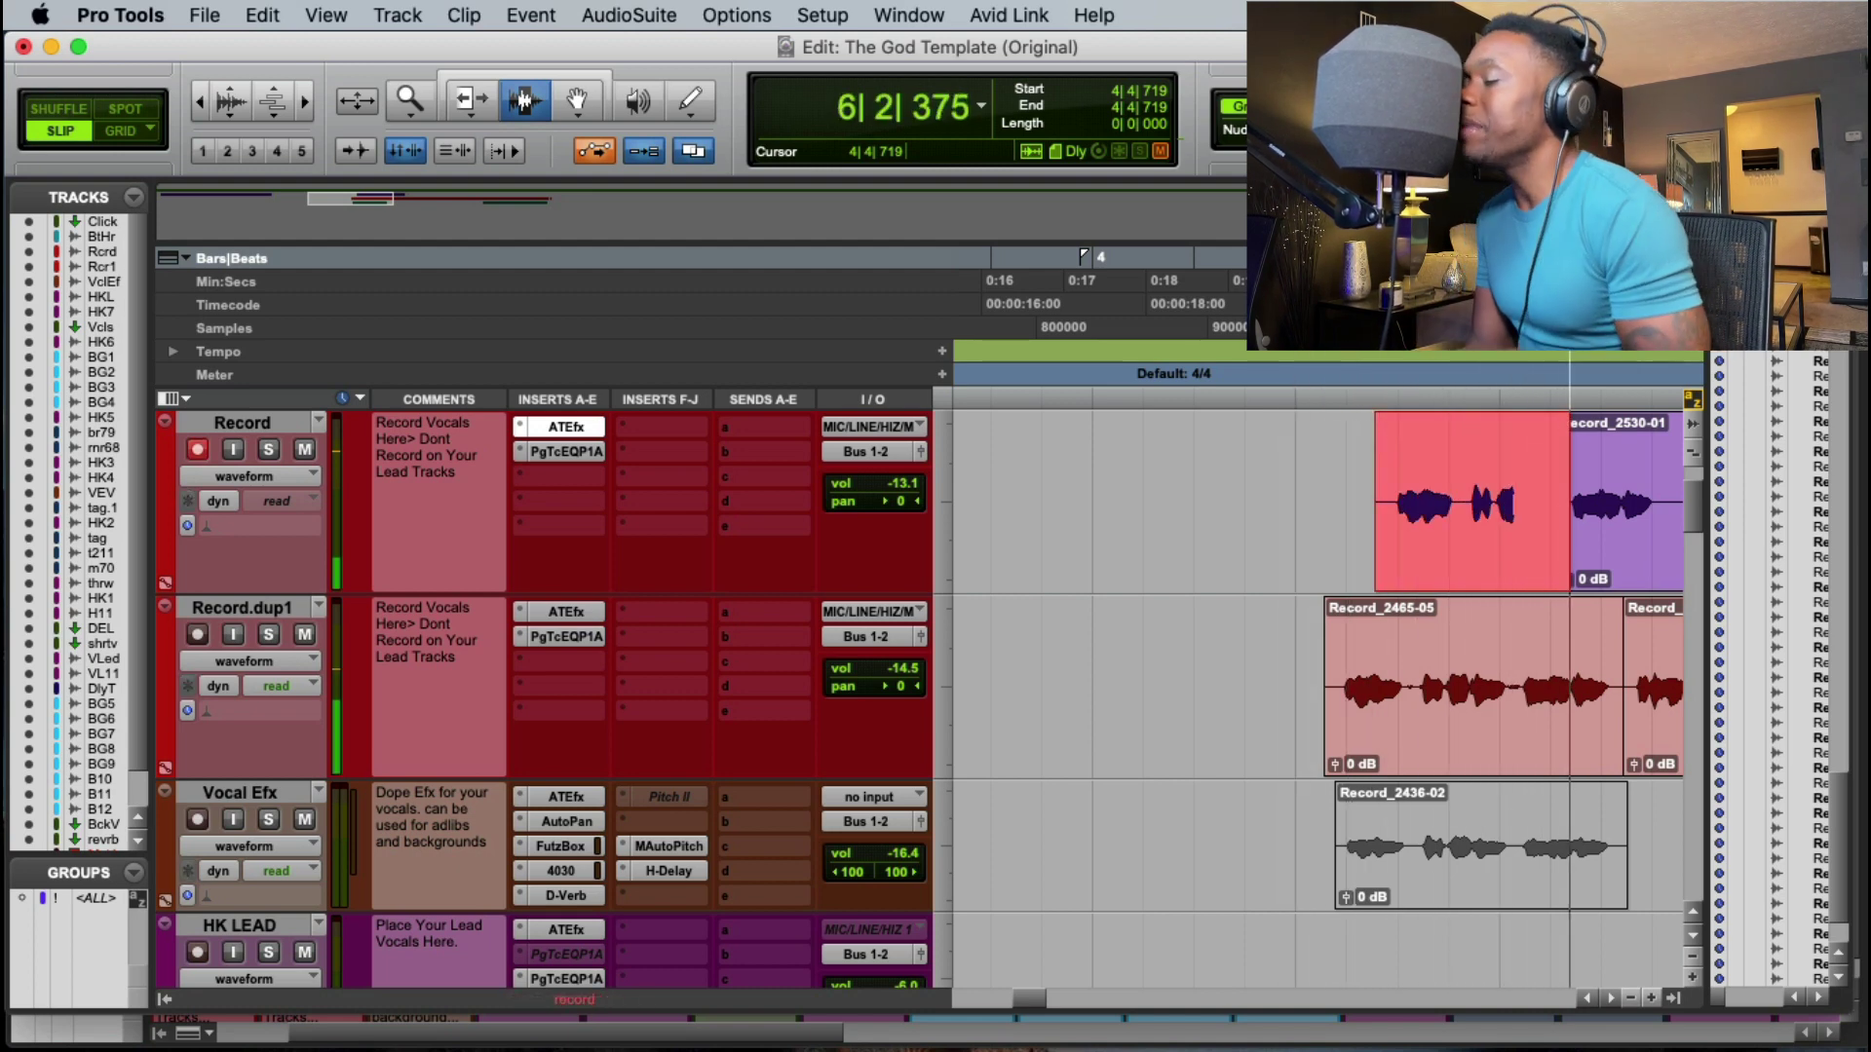
key(space)
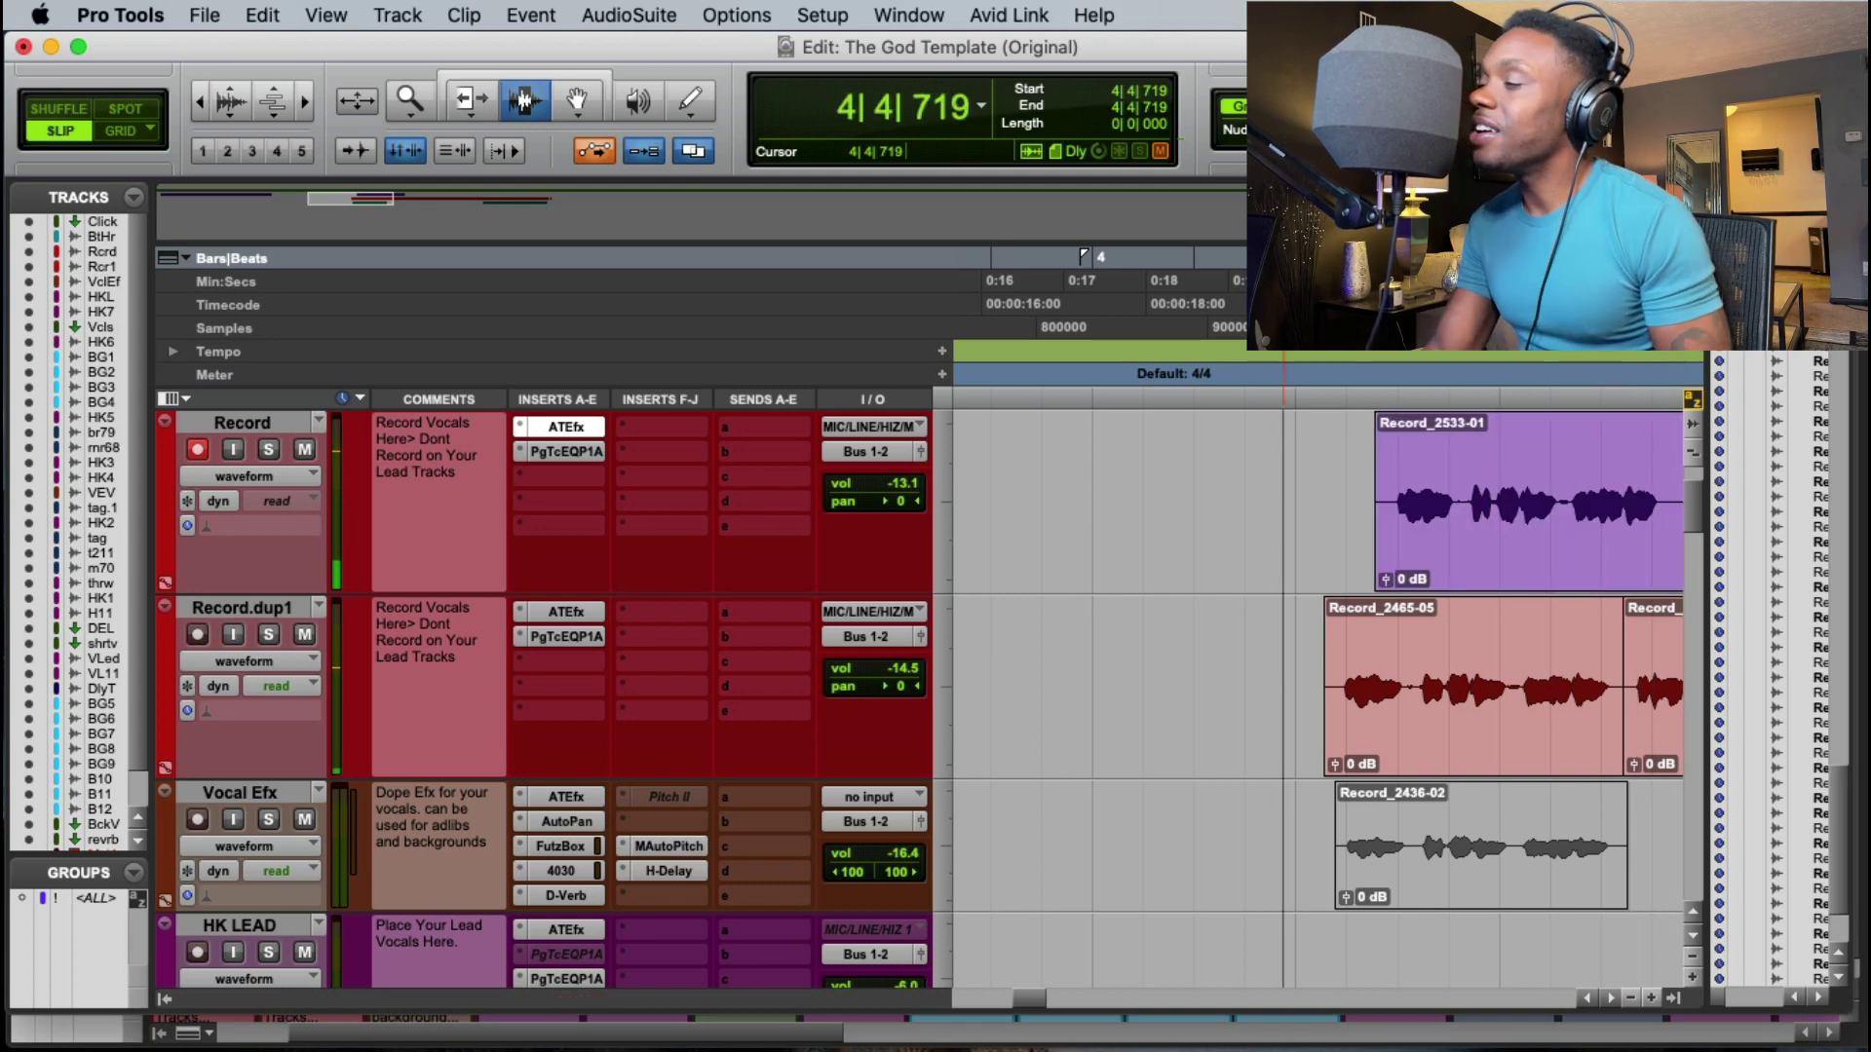
Step: Record another vocal pass over the existing take on the Record track from 5|1|044
click(1298, 507)
key(space)
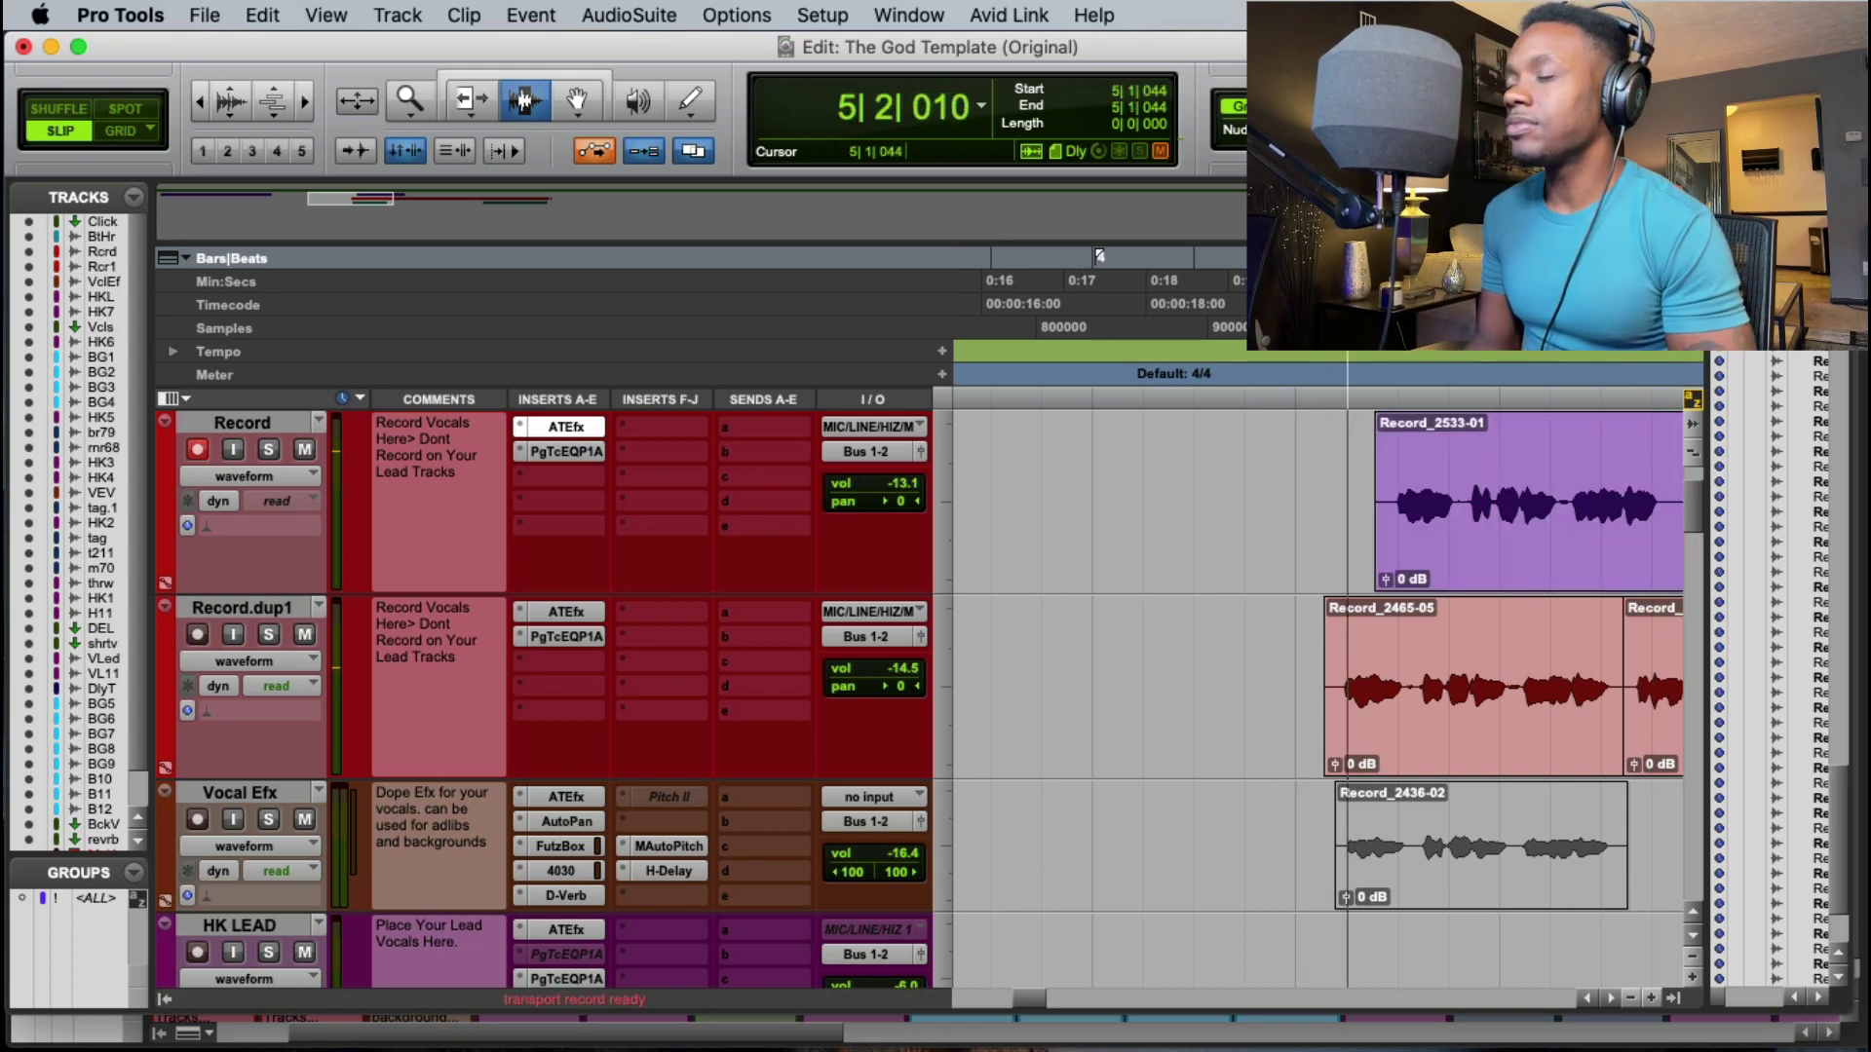
key(super+space)
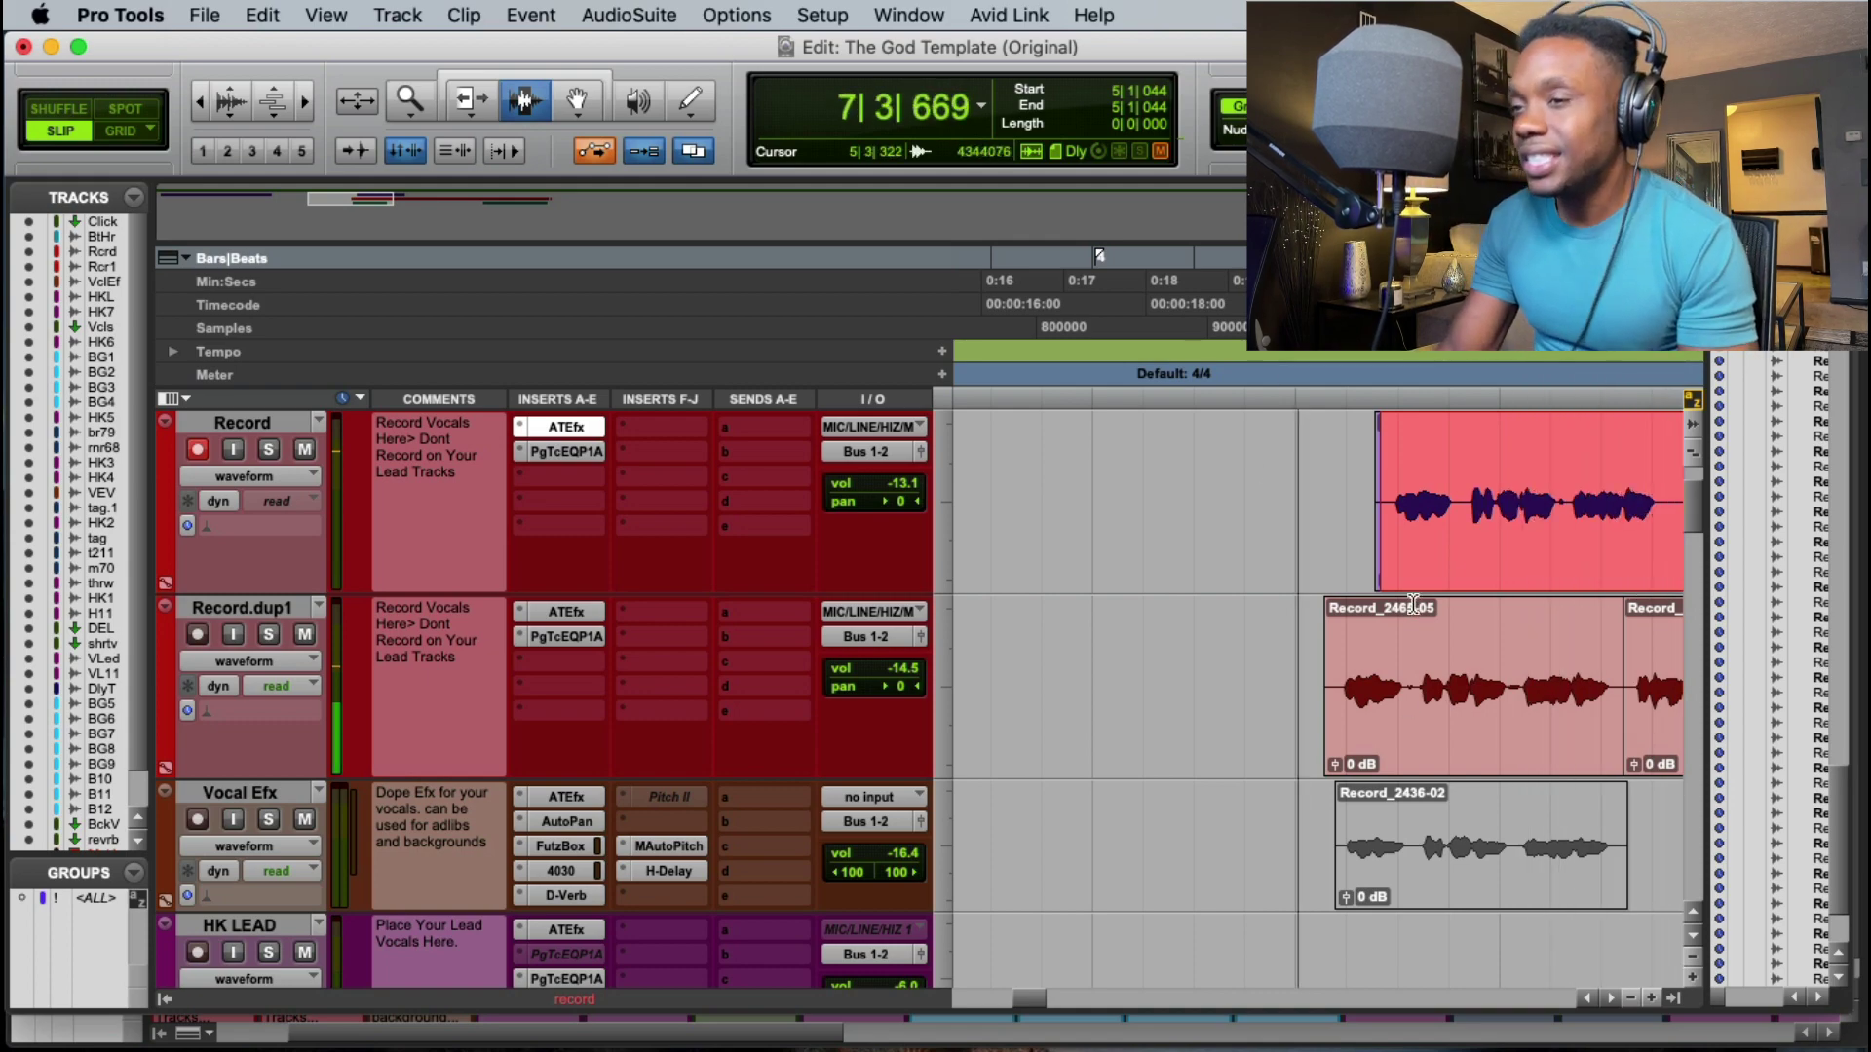
key(space)
key(space)
Step: Move the BG VOX1 and BG VOX 2 tracks up directly below the Record track
scroll(1413, 604, down, 4)
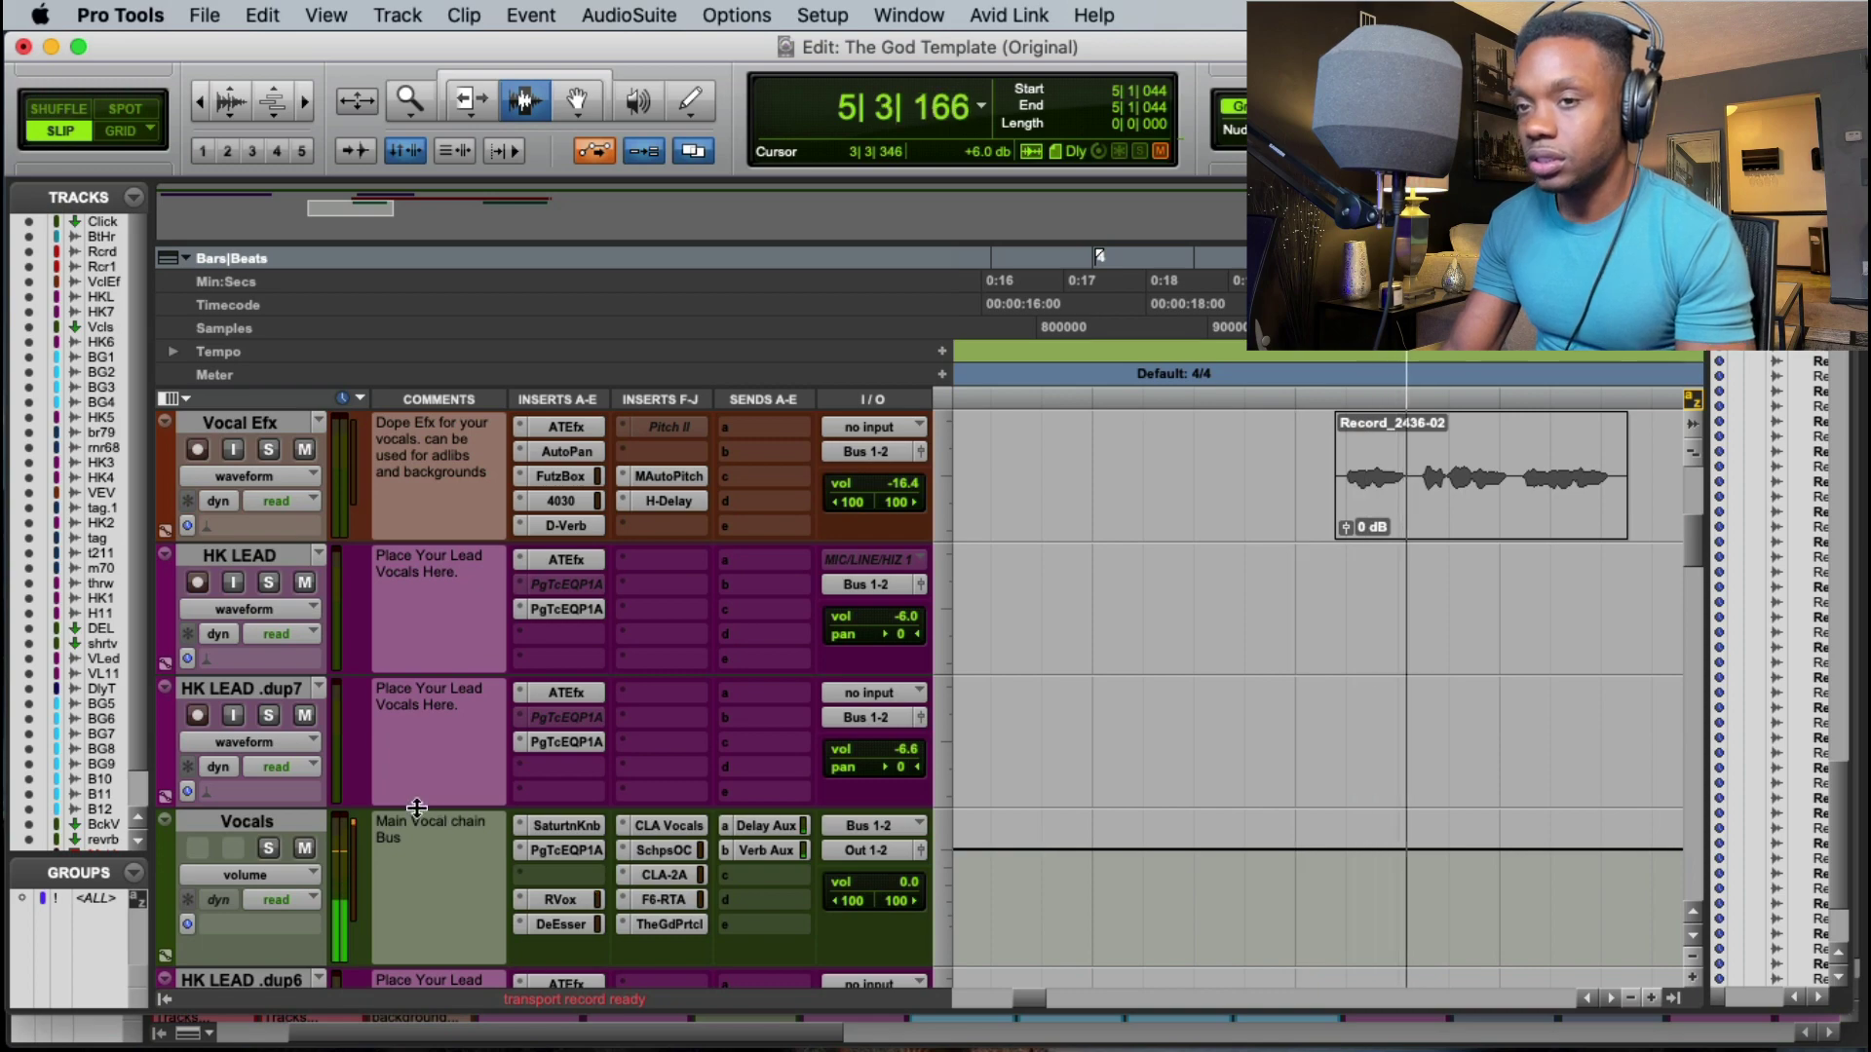
scroll(416, 808, down, 5)
click(242, 714)
shift+click(283, 801)
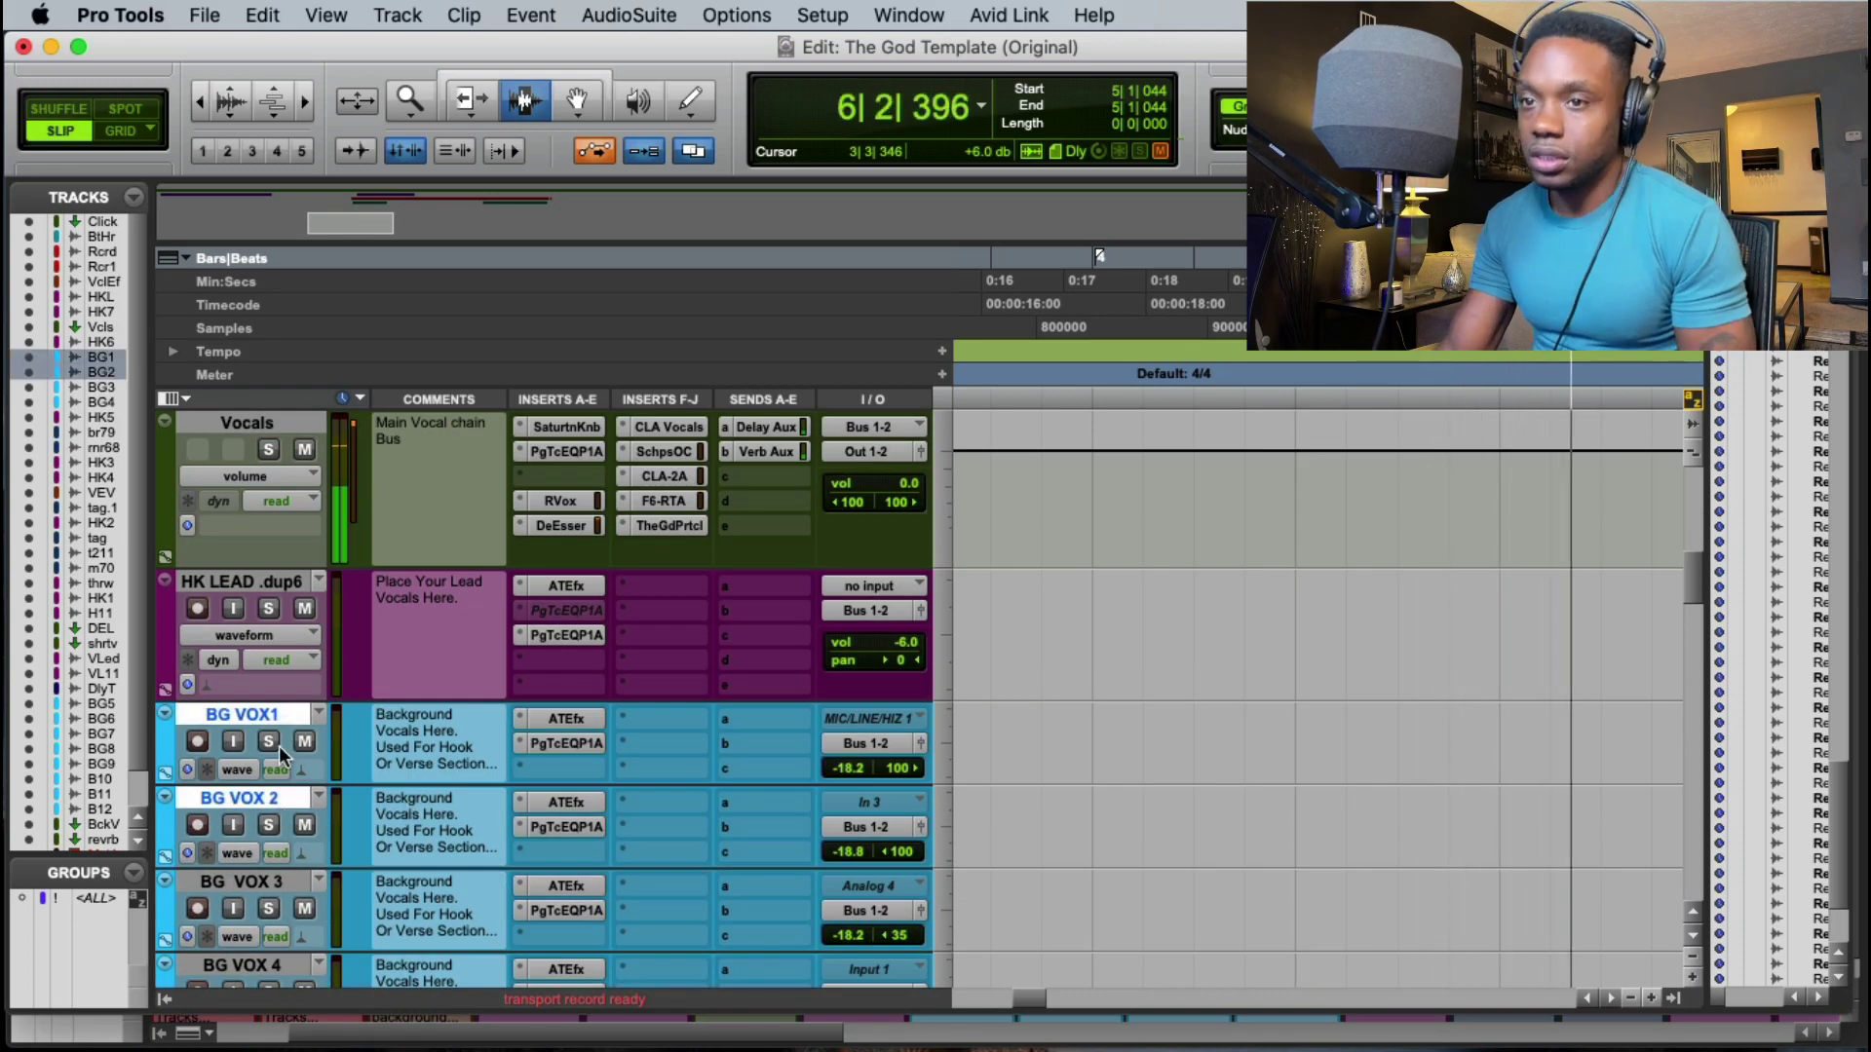
drag(261, 717, 686, 668)
Step: Move the newest take from the Record track down to BG VOX1 and mute the clip
drag(1482, 712, 1475, 789)
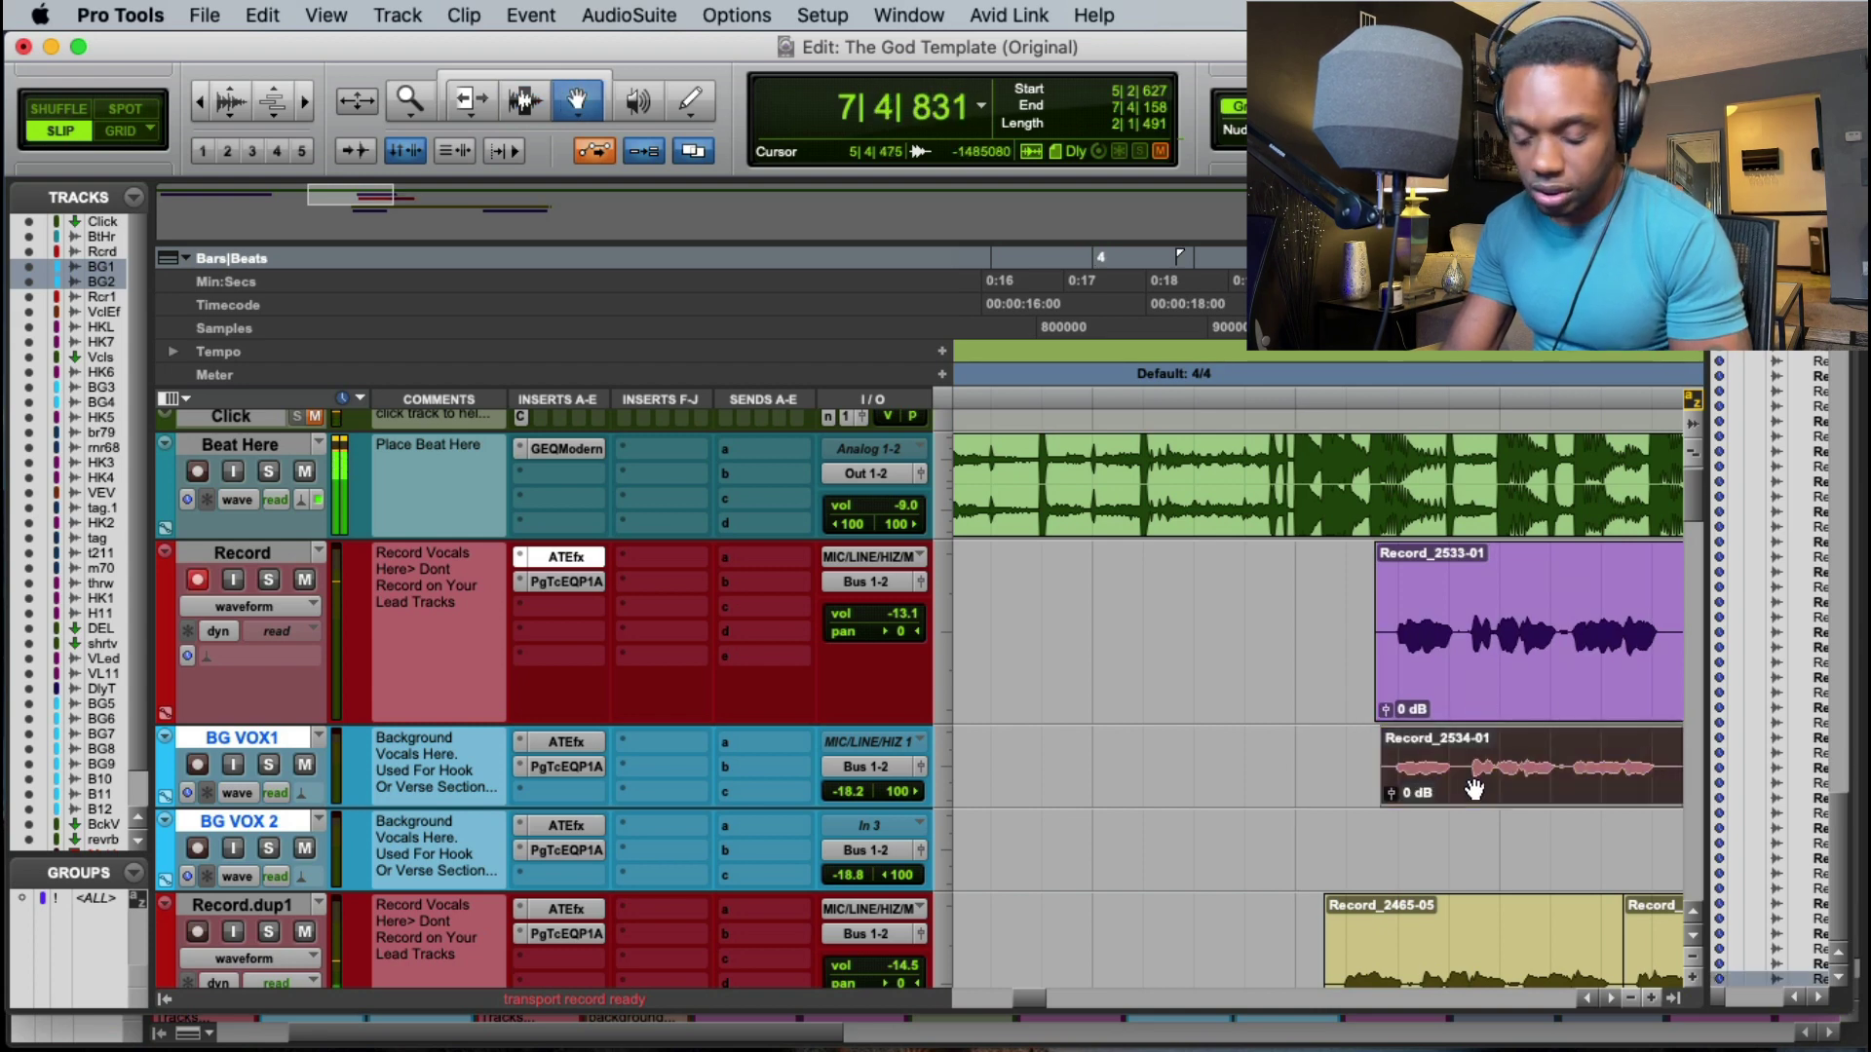
key(super+m)
key(space)
Step: Record one more vocal pass on the Record track from 4|4|564
click(1273, 326)
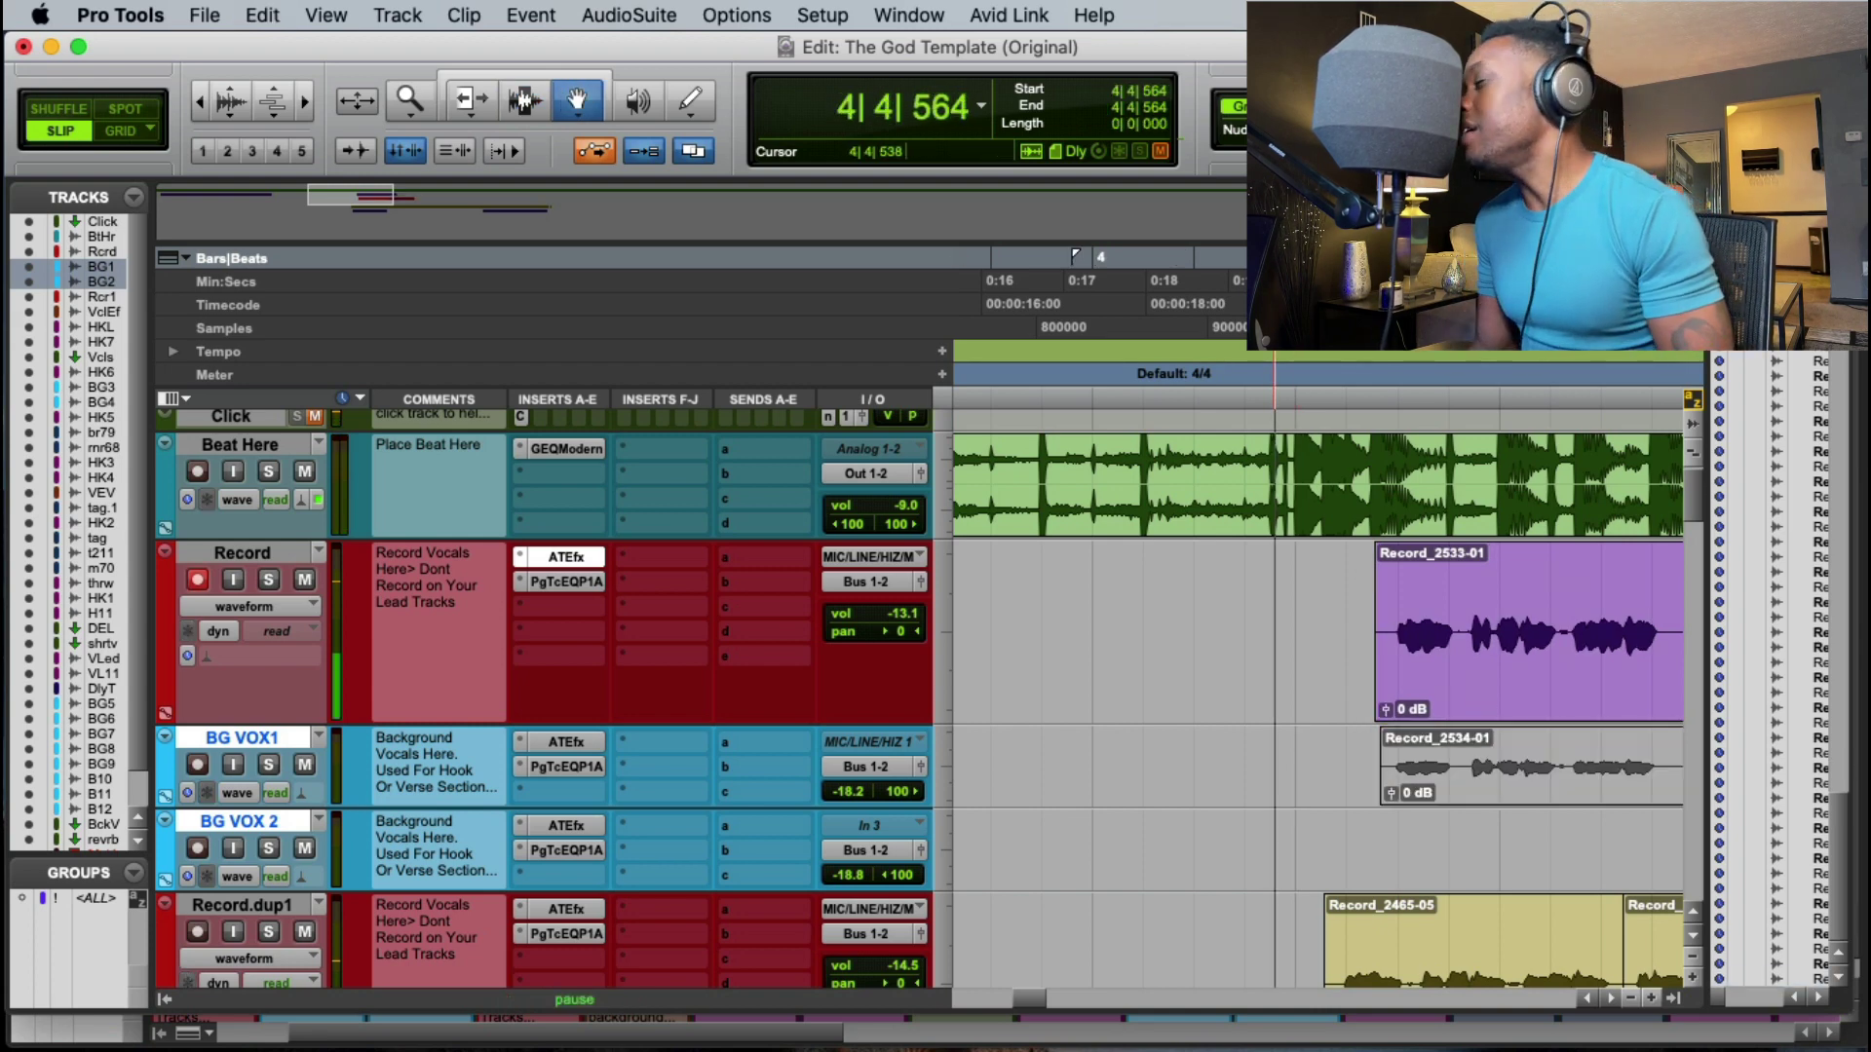
key(space)
key(super+space)
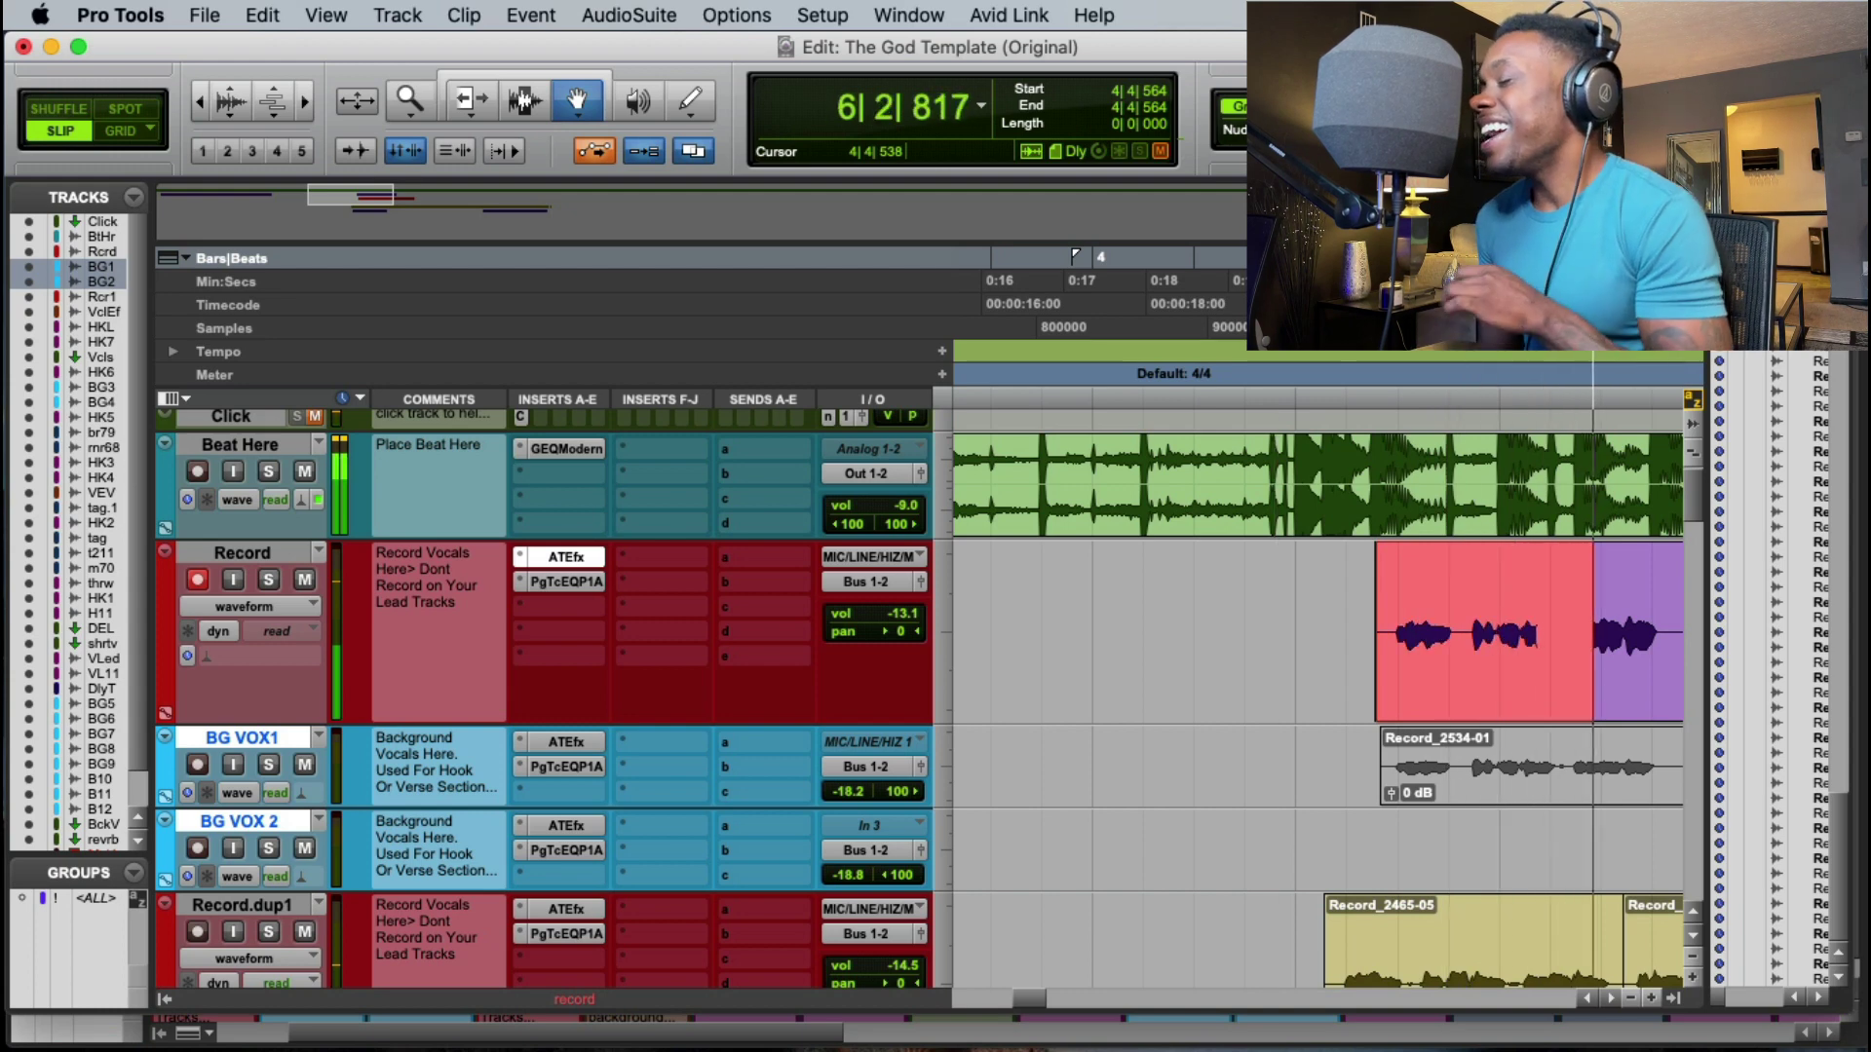
key(space)
Step: Place the newest take muted on BG VOX 2 and delete the older take left on the Record track
key(space)
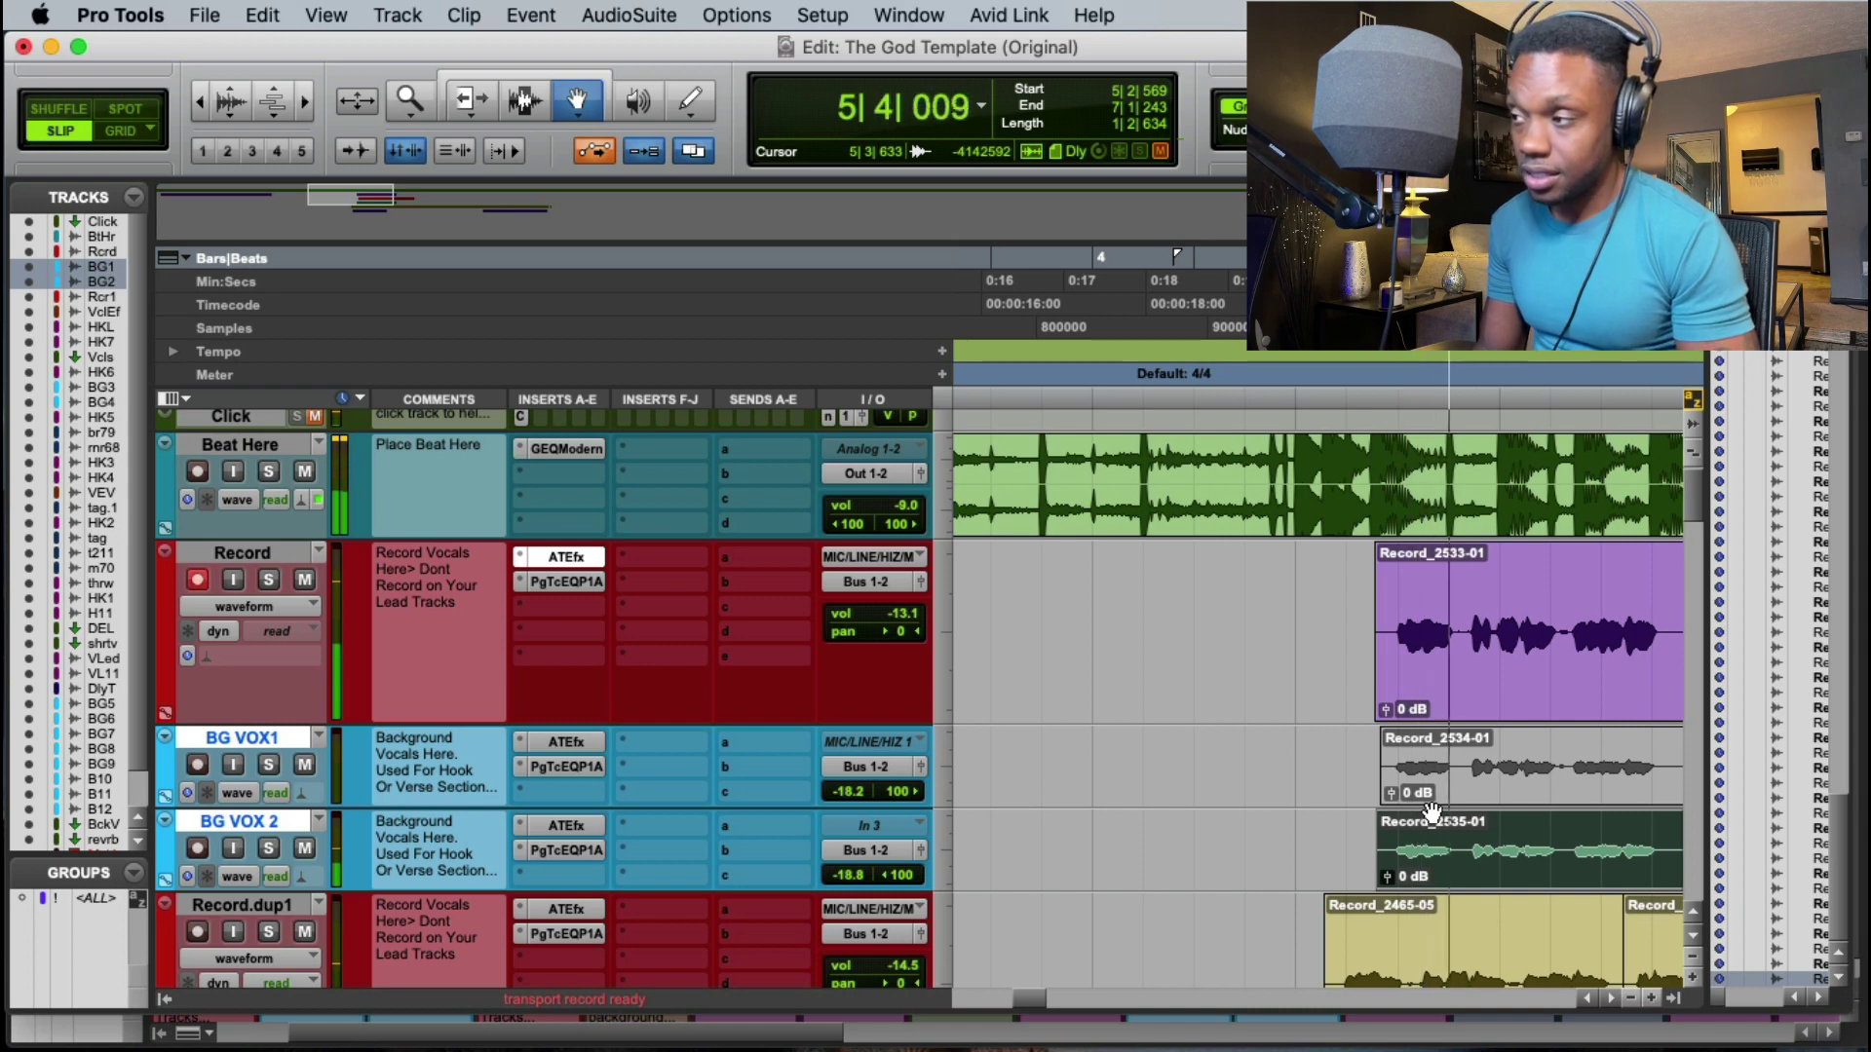
click(1469, 680)
key(Delete)
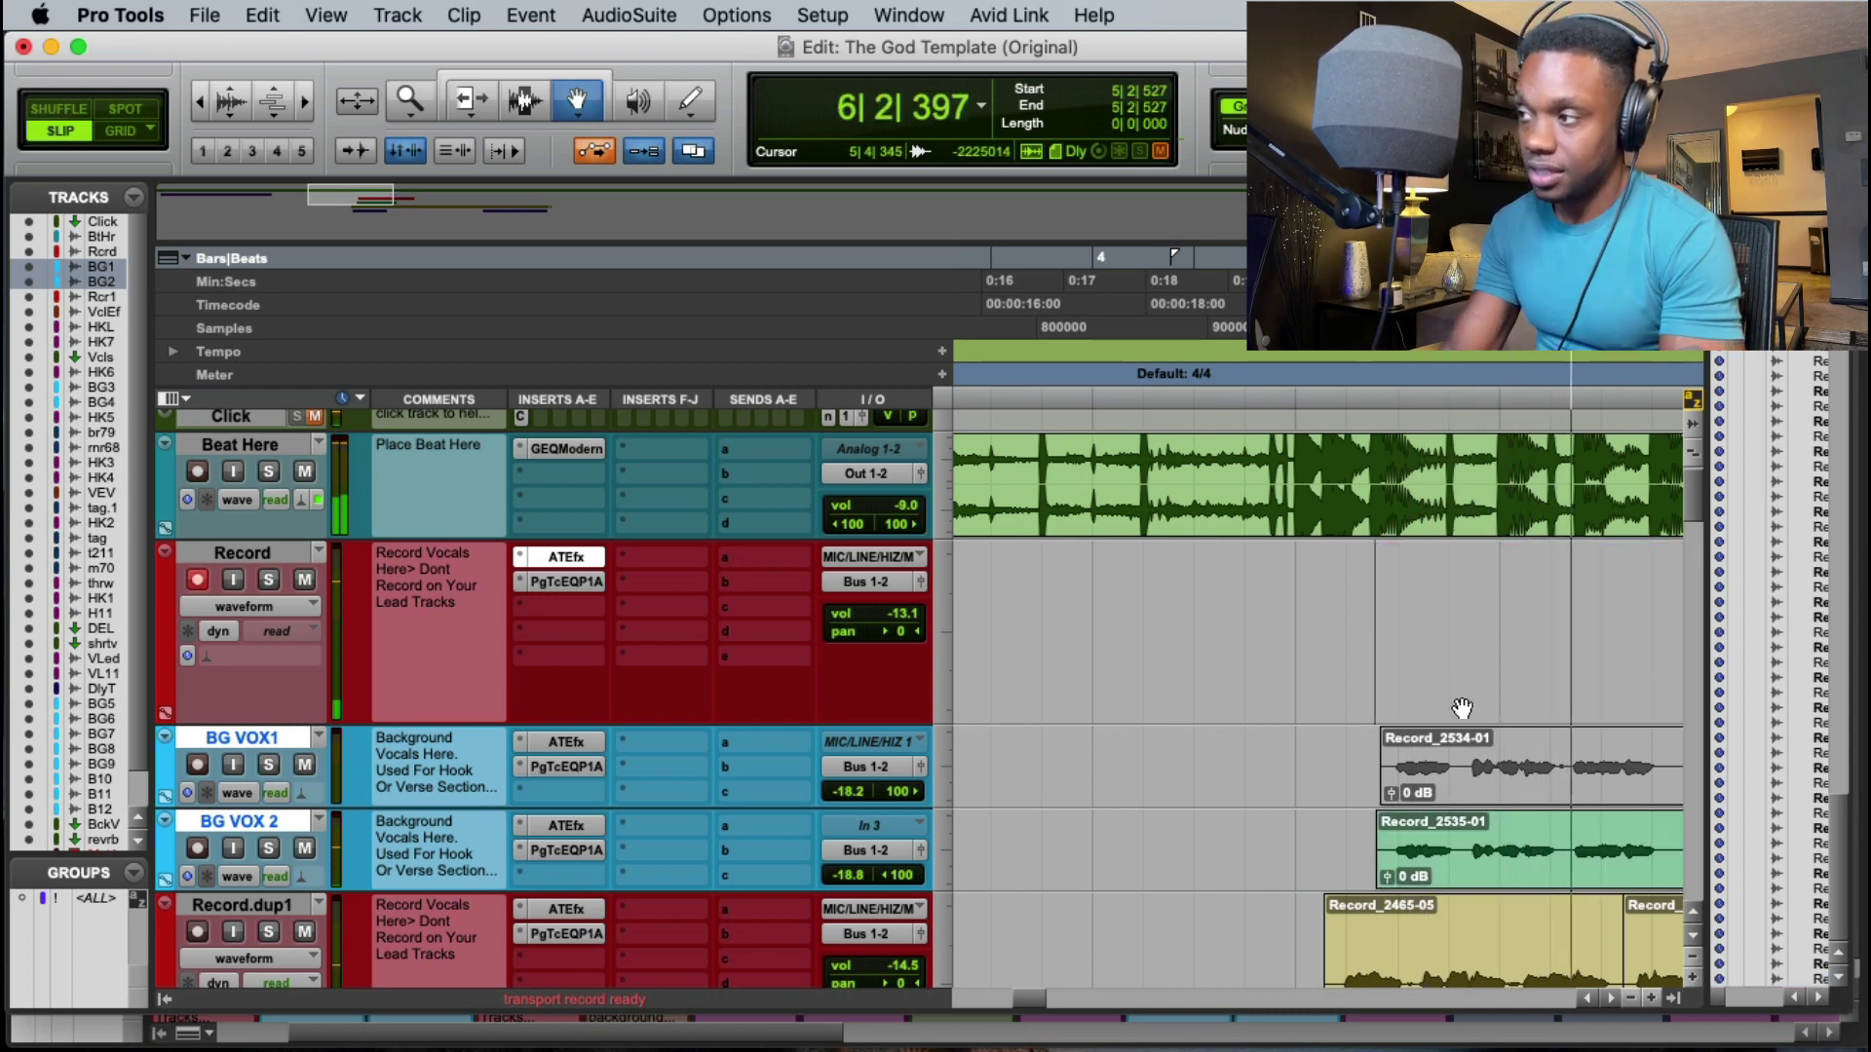
click(1469, 857)
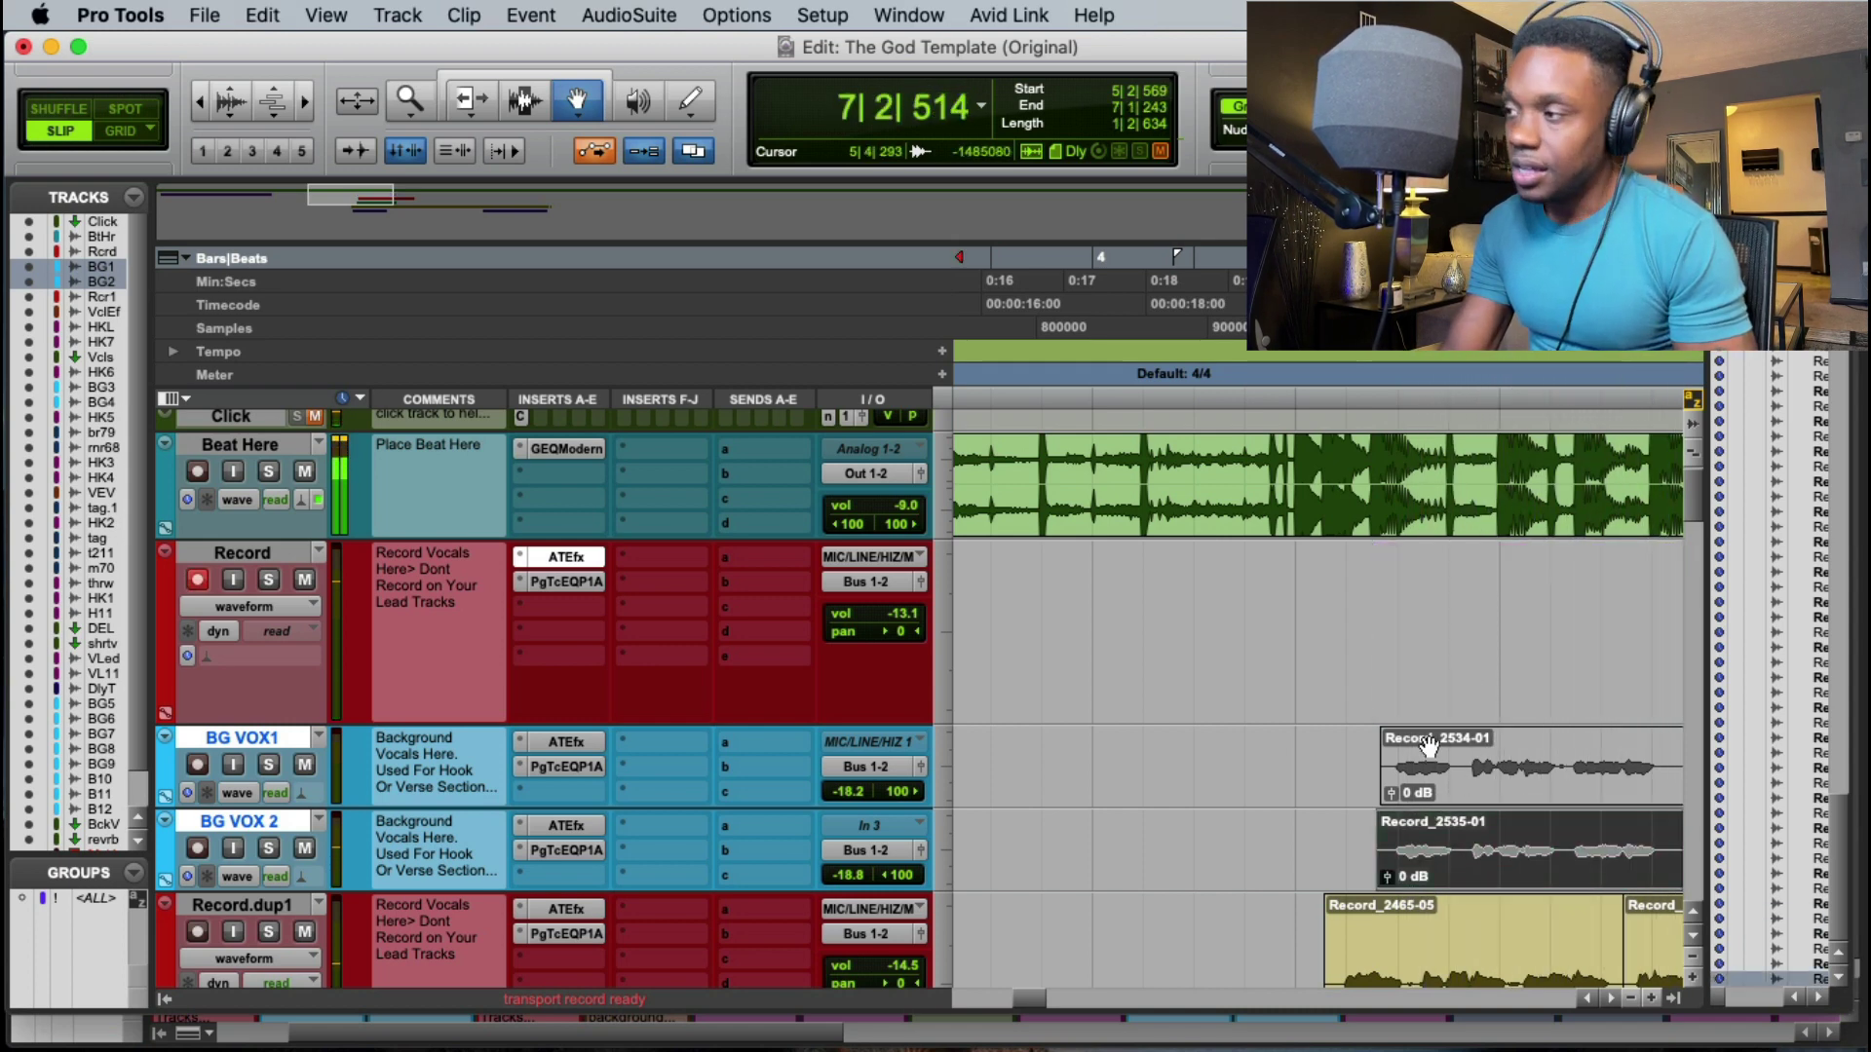
Step: Record fresh passes of the same line on the emptied Record track from 5|1|251 and repeatedly from 5|1|199
key(space)
click(1308, 283)
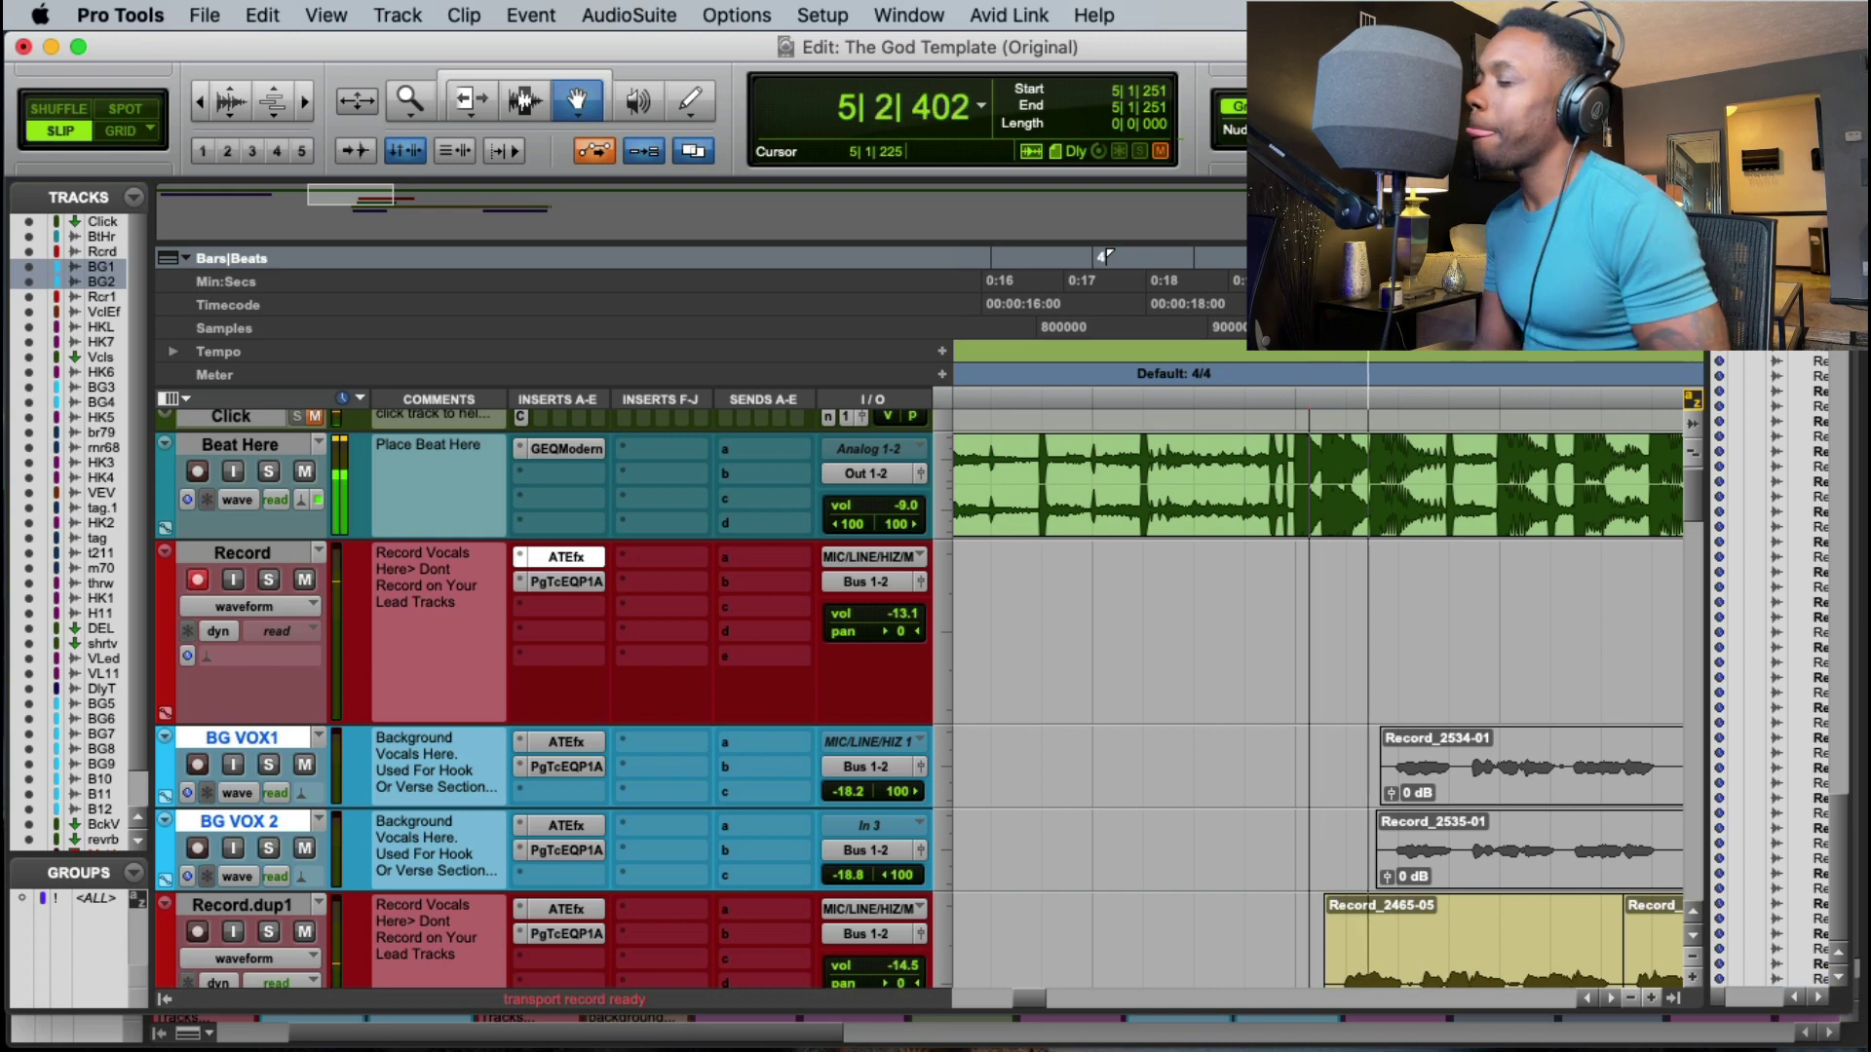
key(super+space)
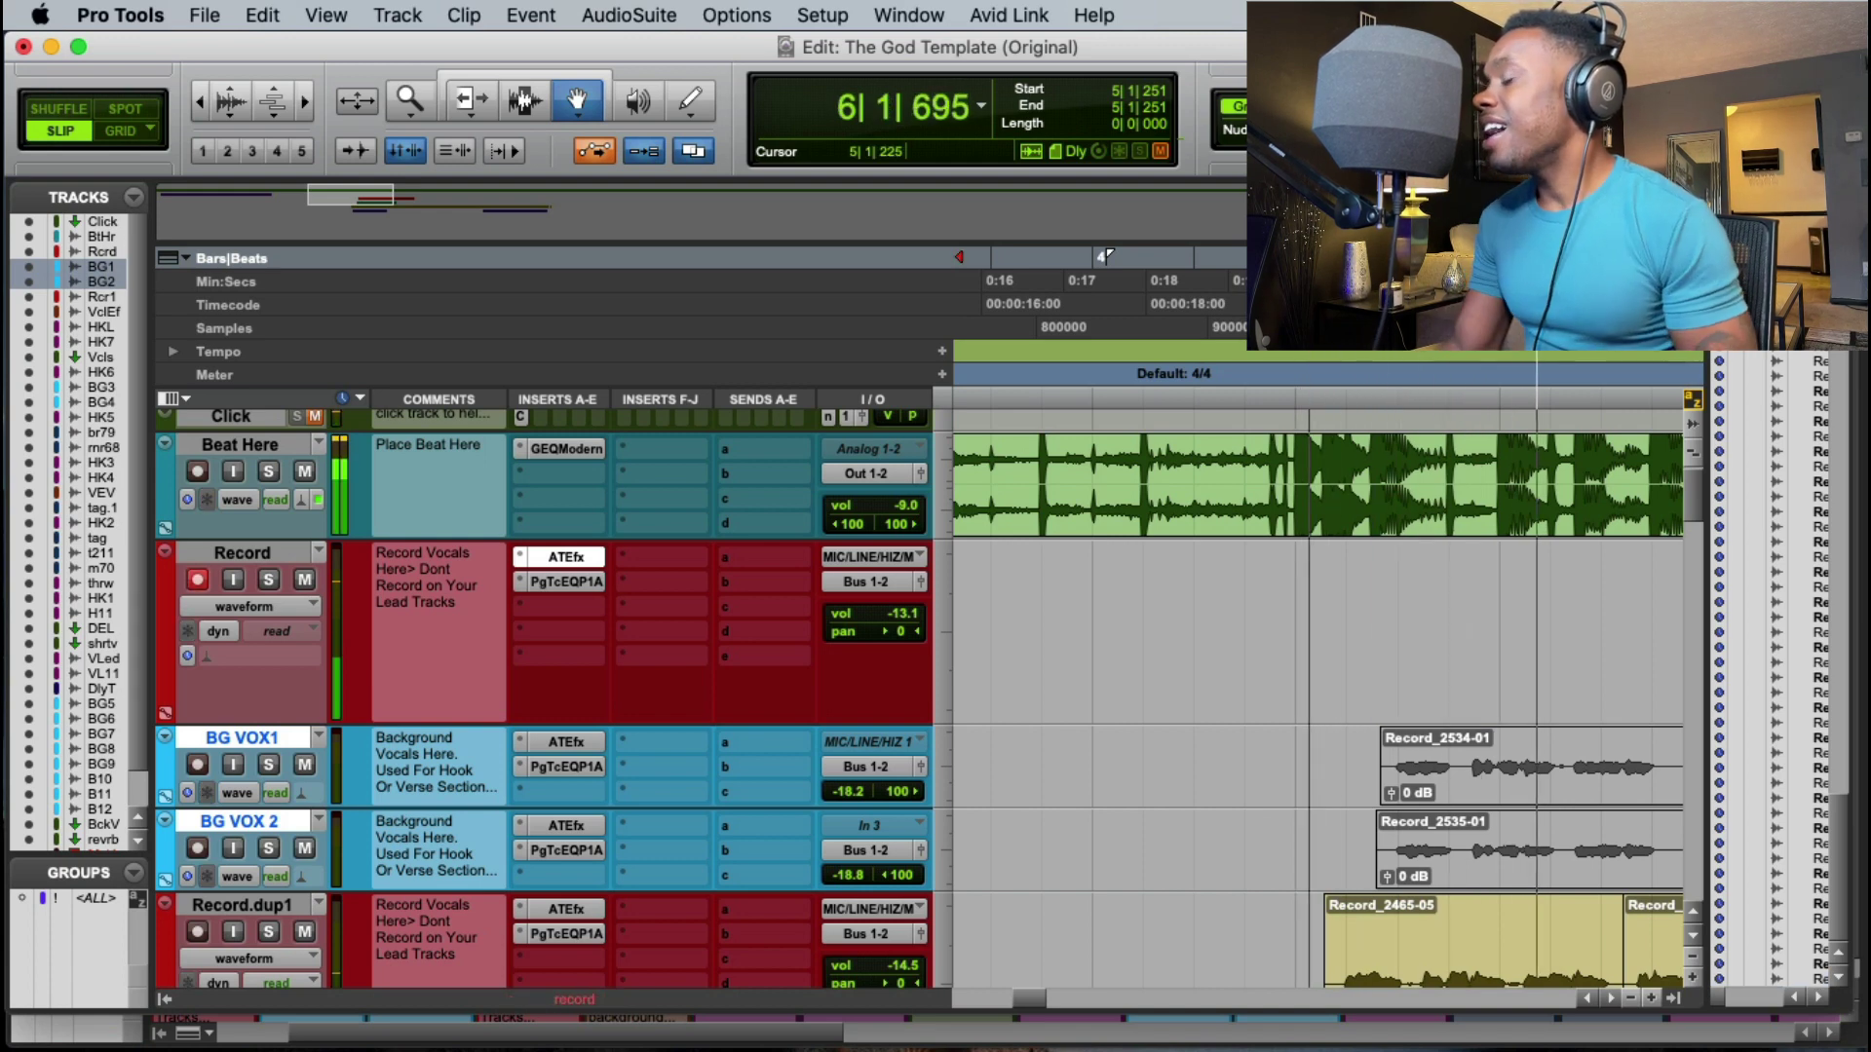
key(space)
key(super+space)
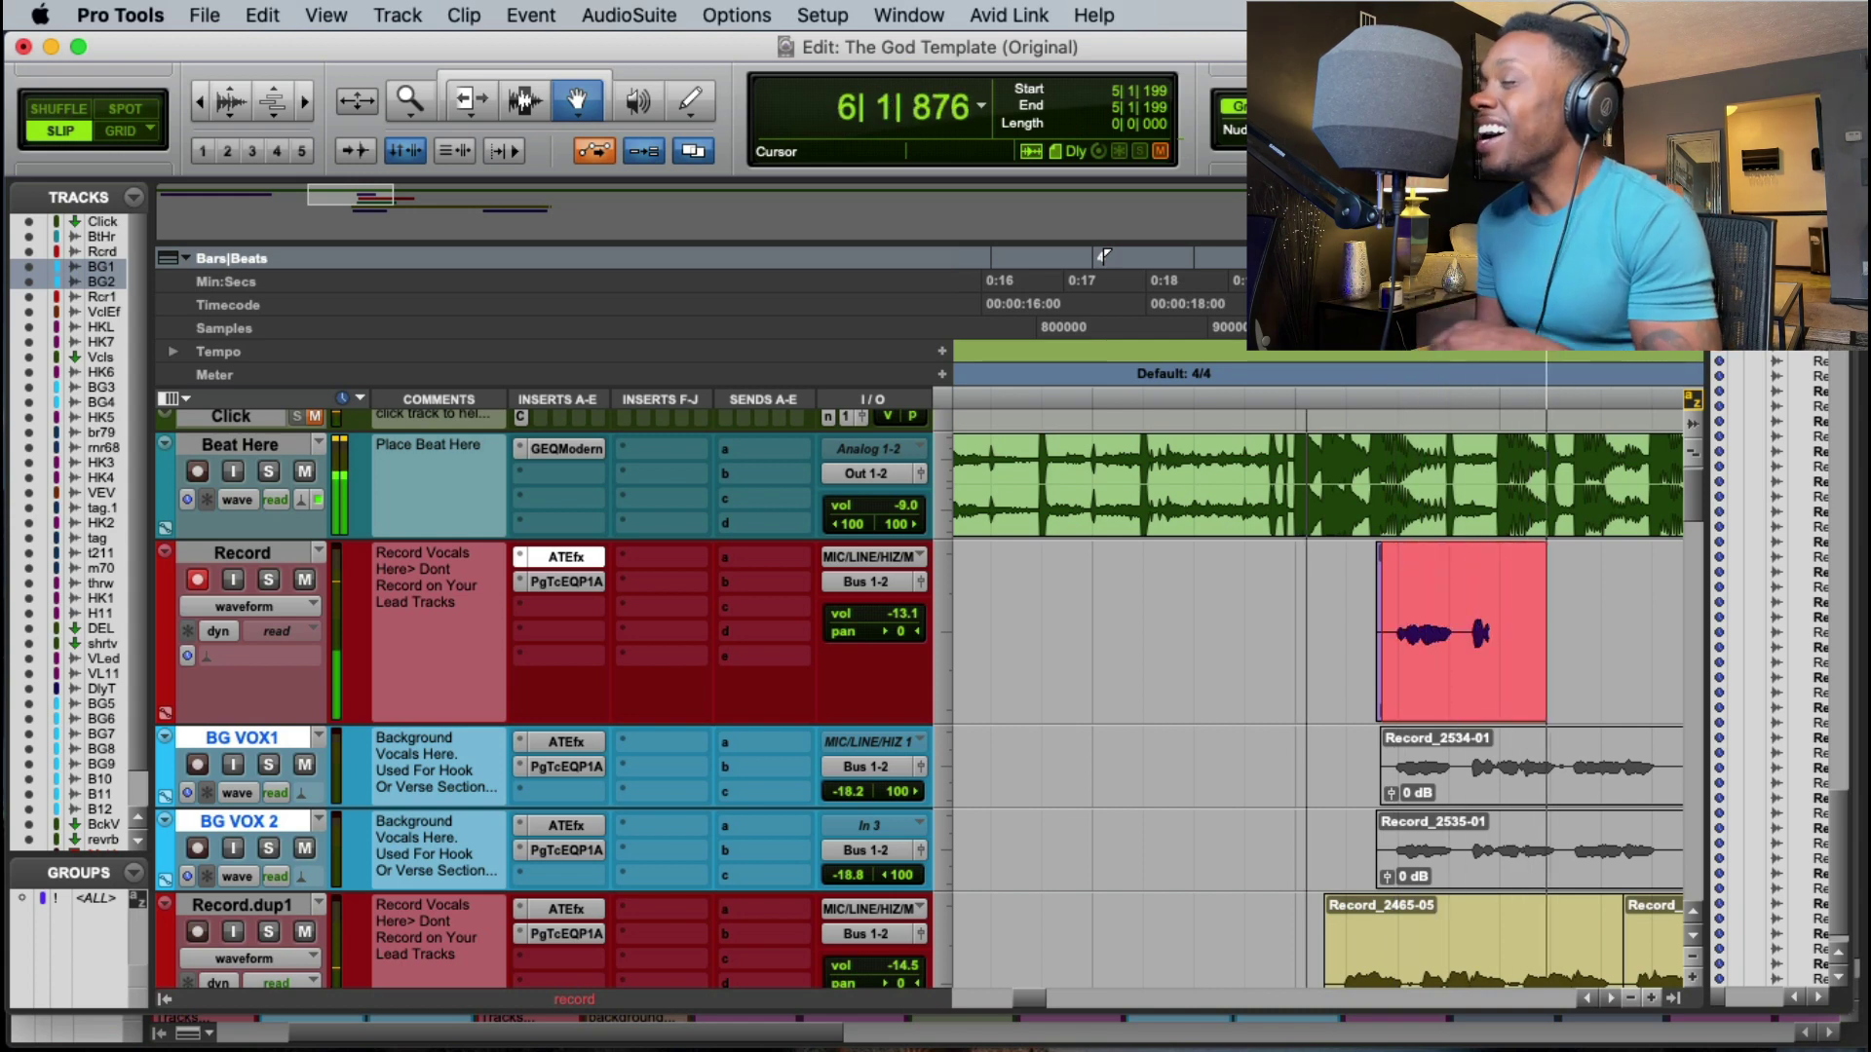
key(space)
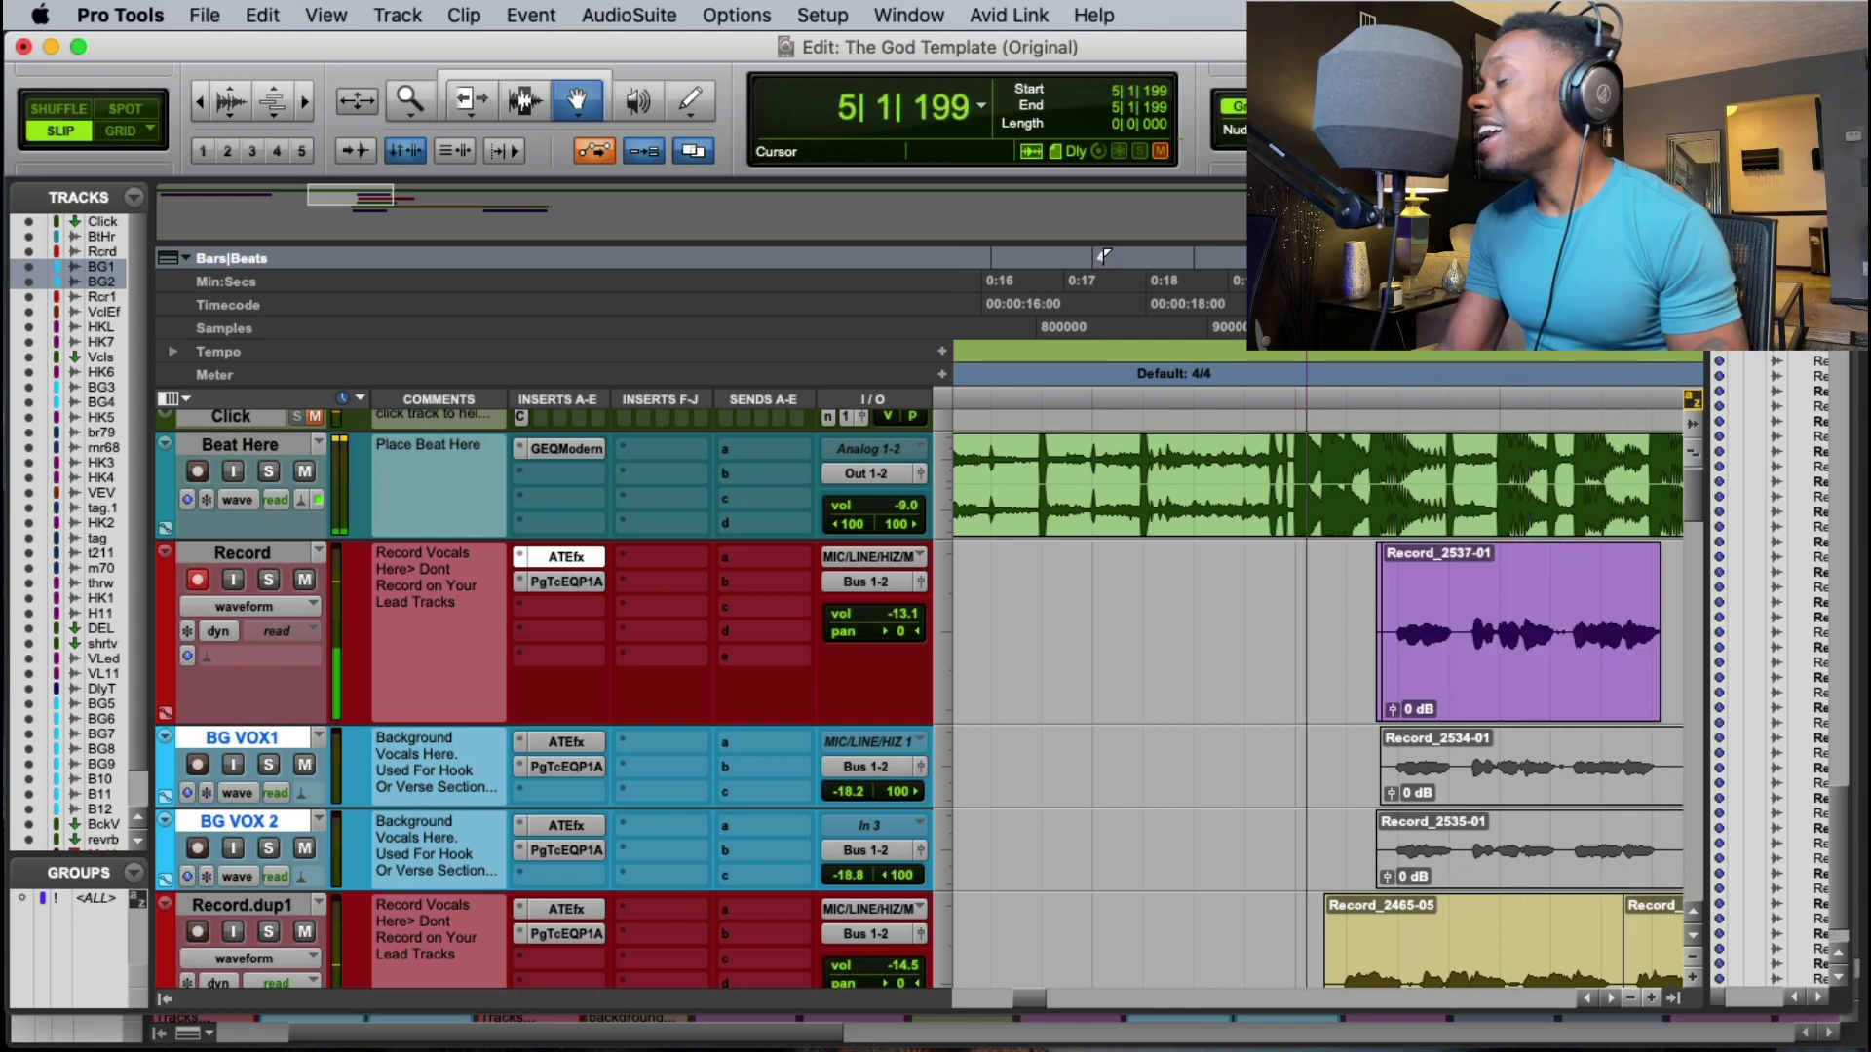
key(super+space)
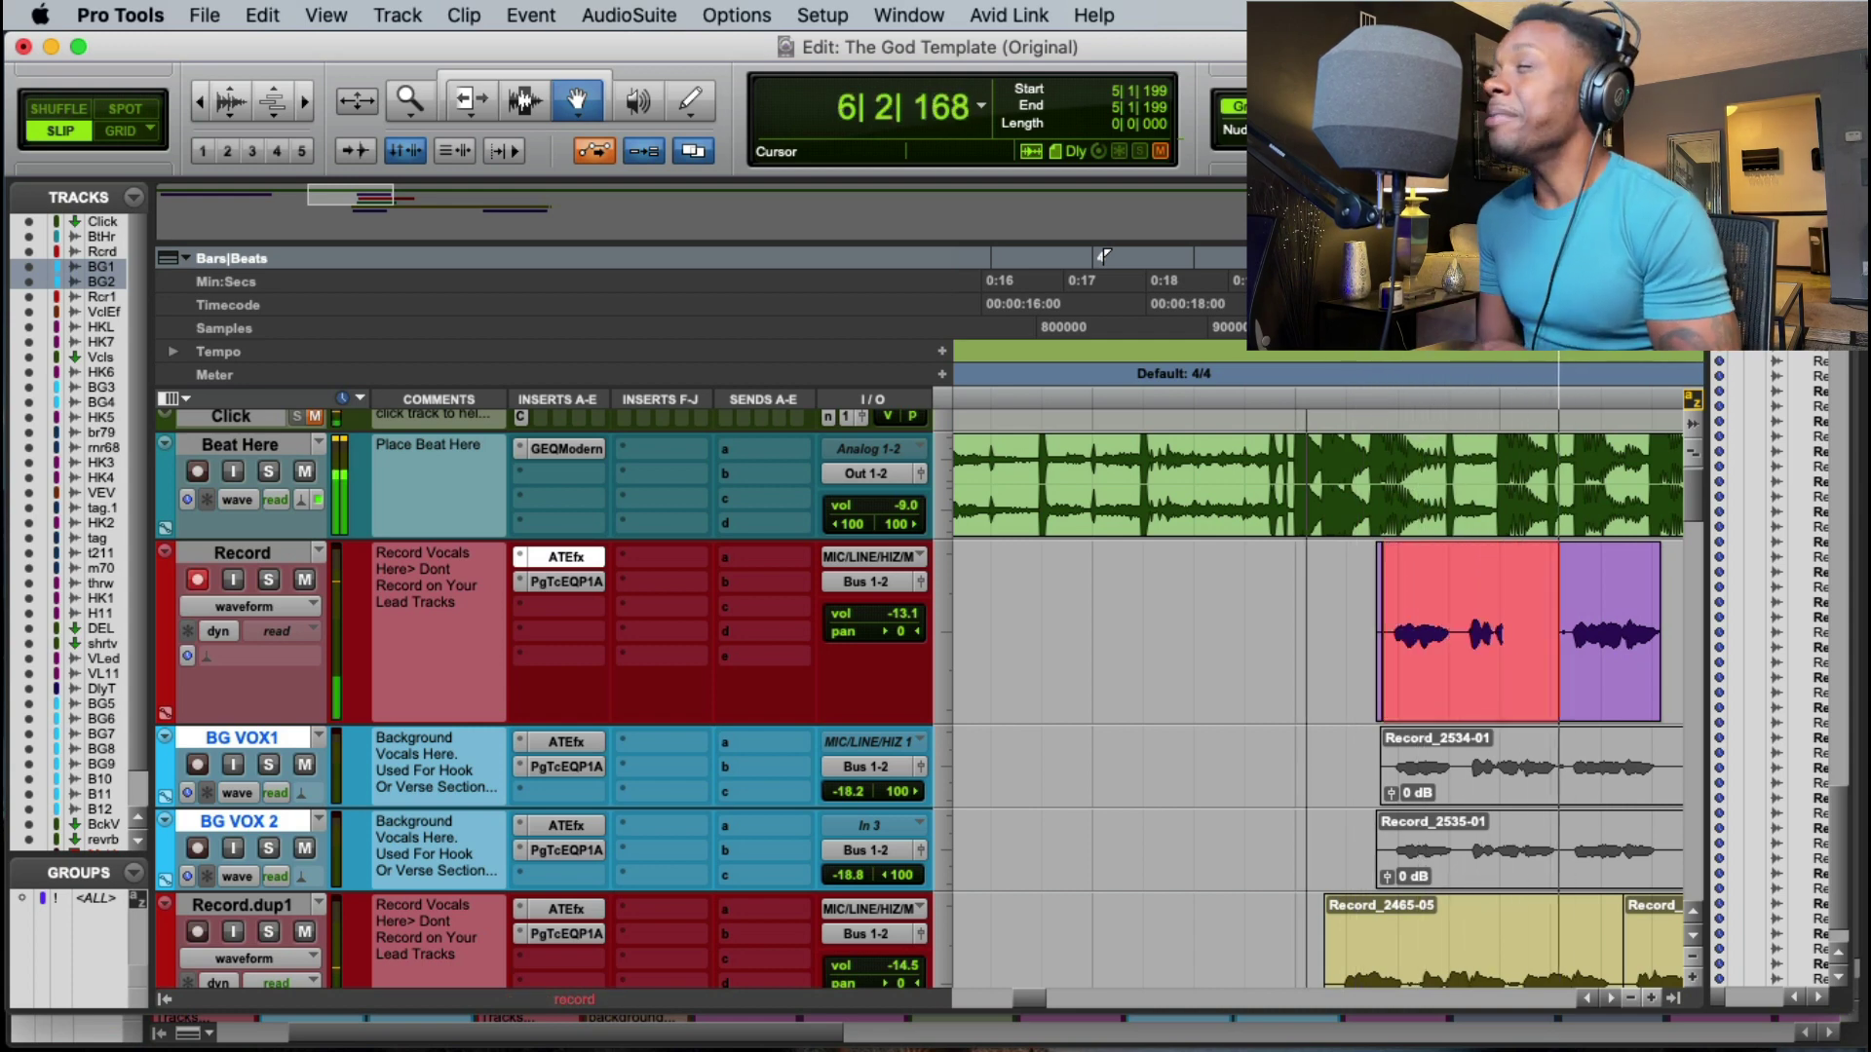
key(space)
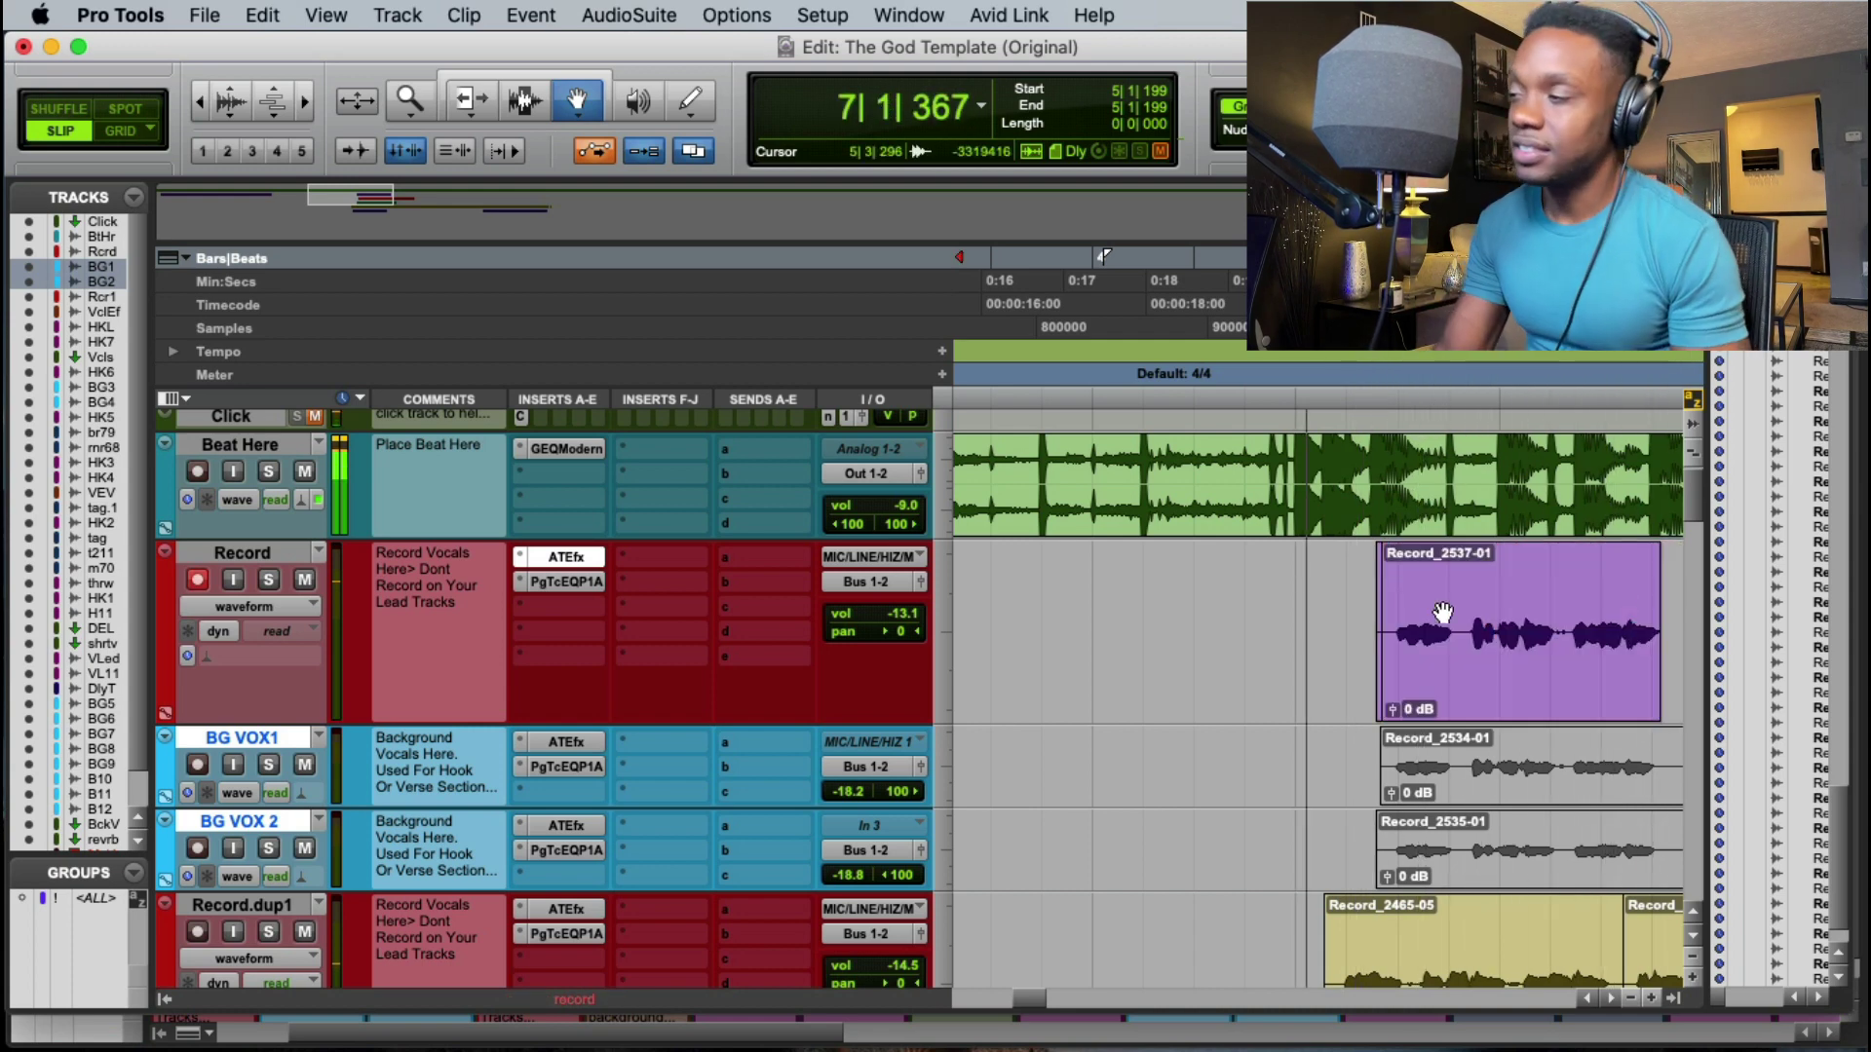
key(space)
Step: Move the newest take down to BG VOX 2 over the muted clip and delete the older takes on the Record track
drag(1469, 639, 1474, 836)
click(1453, 709)
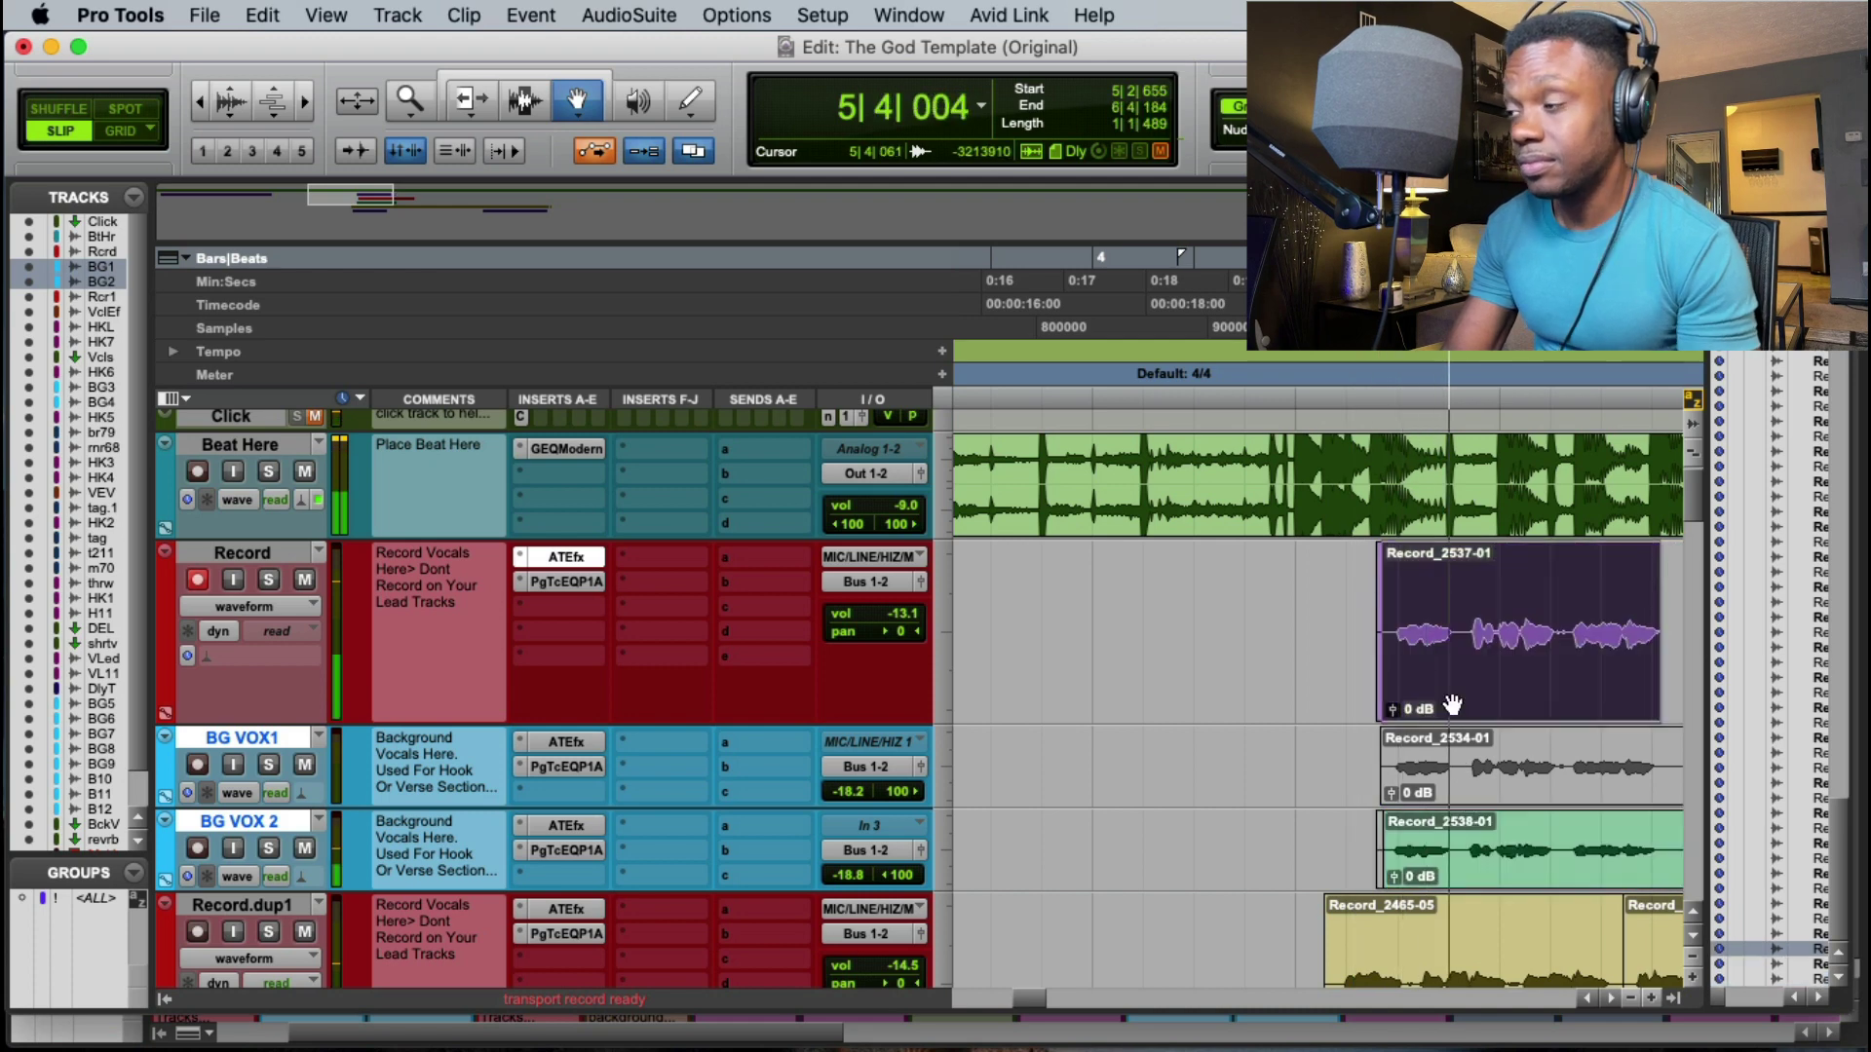
key(Delete)
click(1475, 791)
click(1467, 709)
key(Delete)
Step: Unmute the BG VOX1 take and play it back from bar 5 together with the BG VOX 2 take
click(1467, 774)
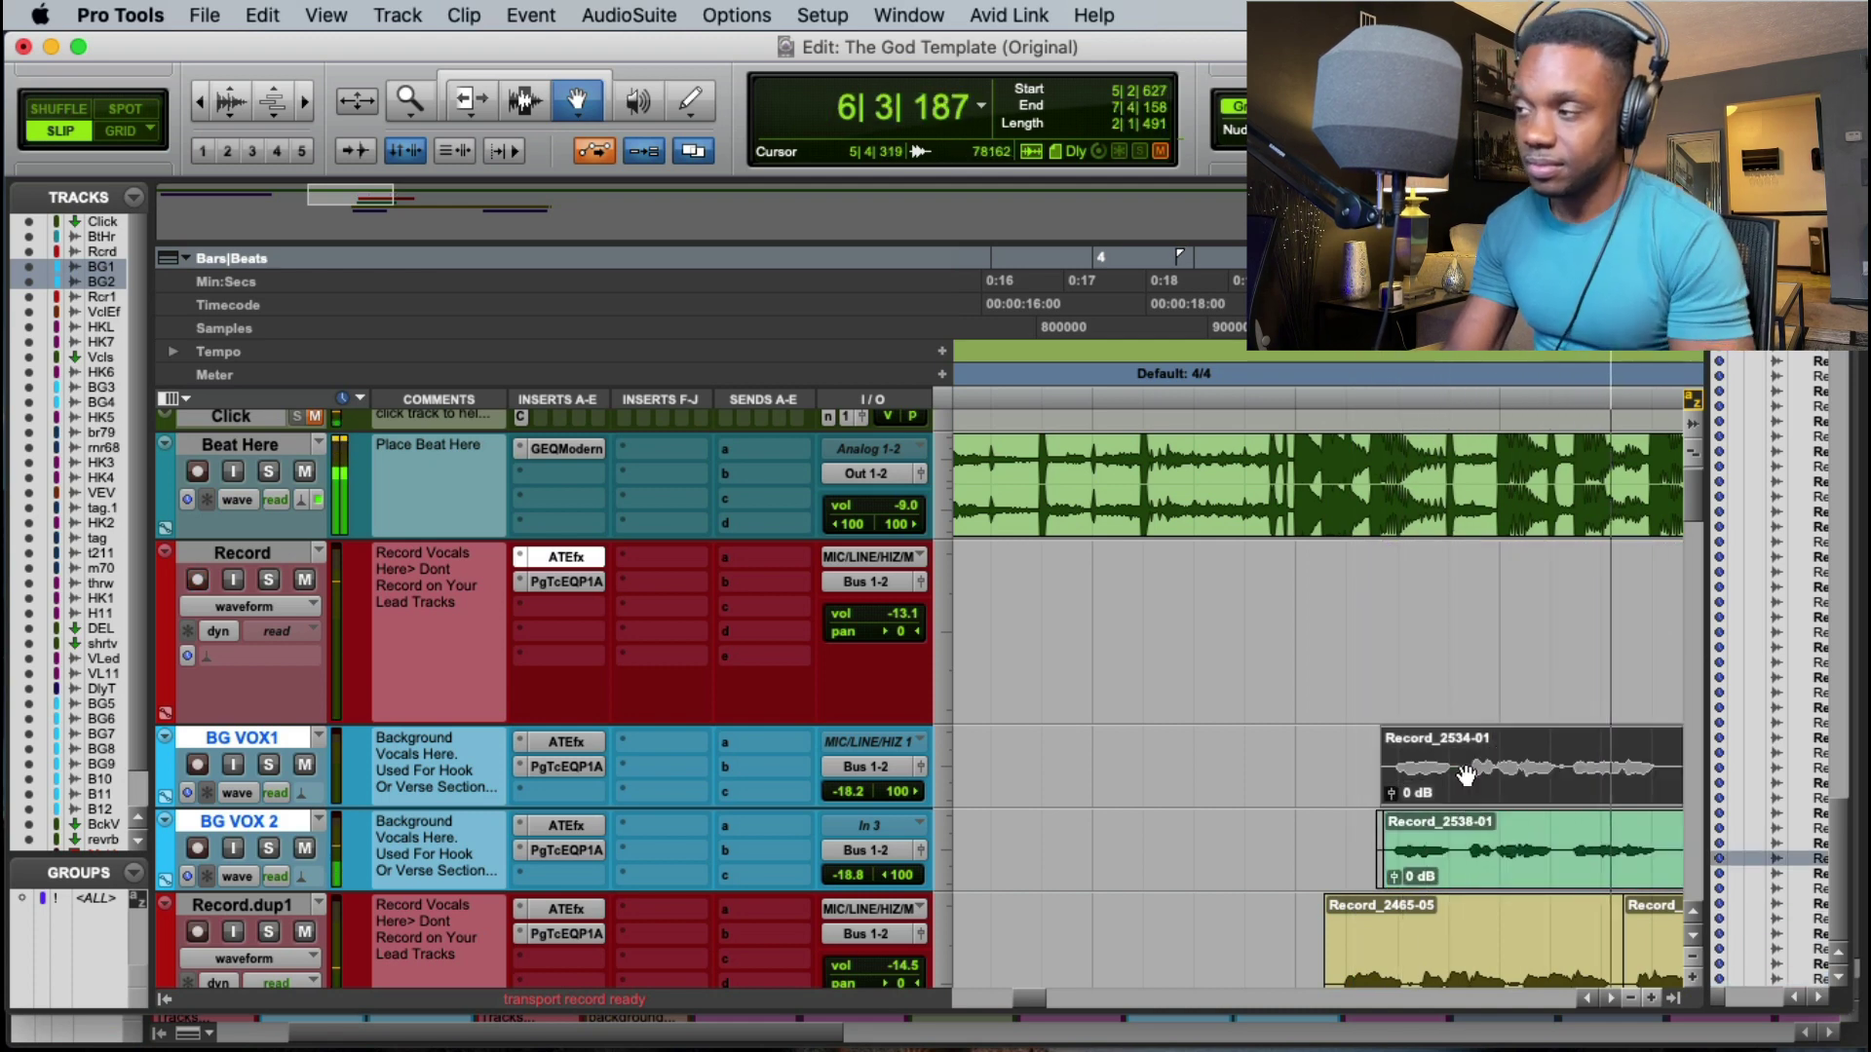
click(1372, 292)
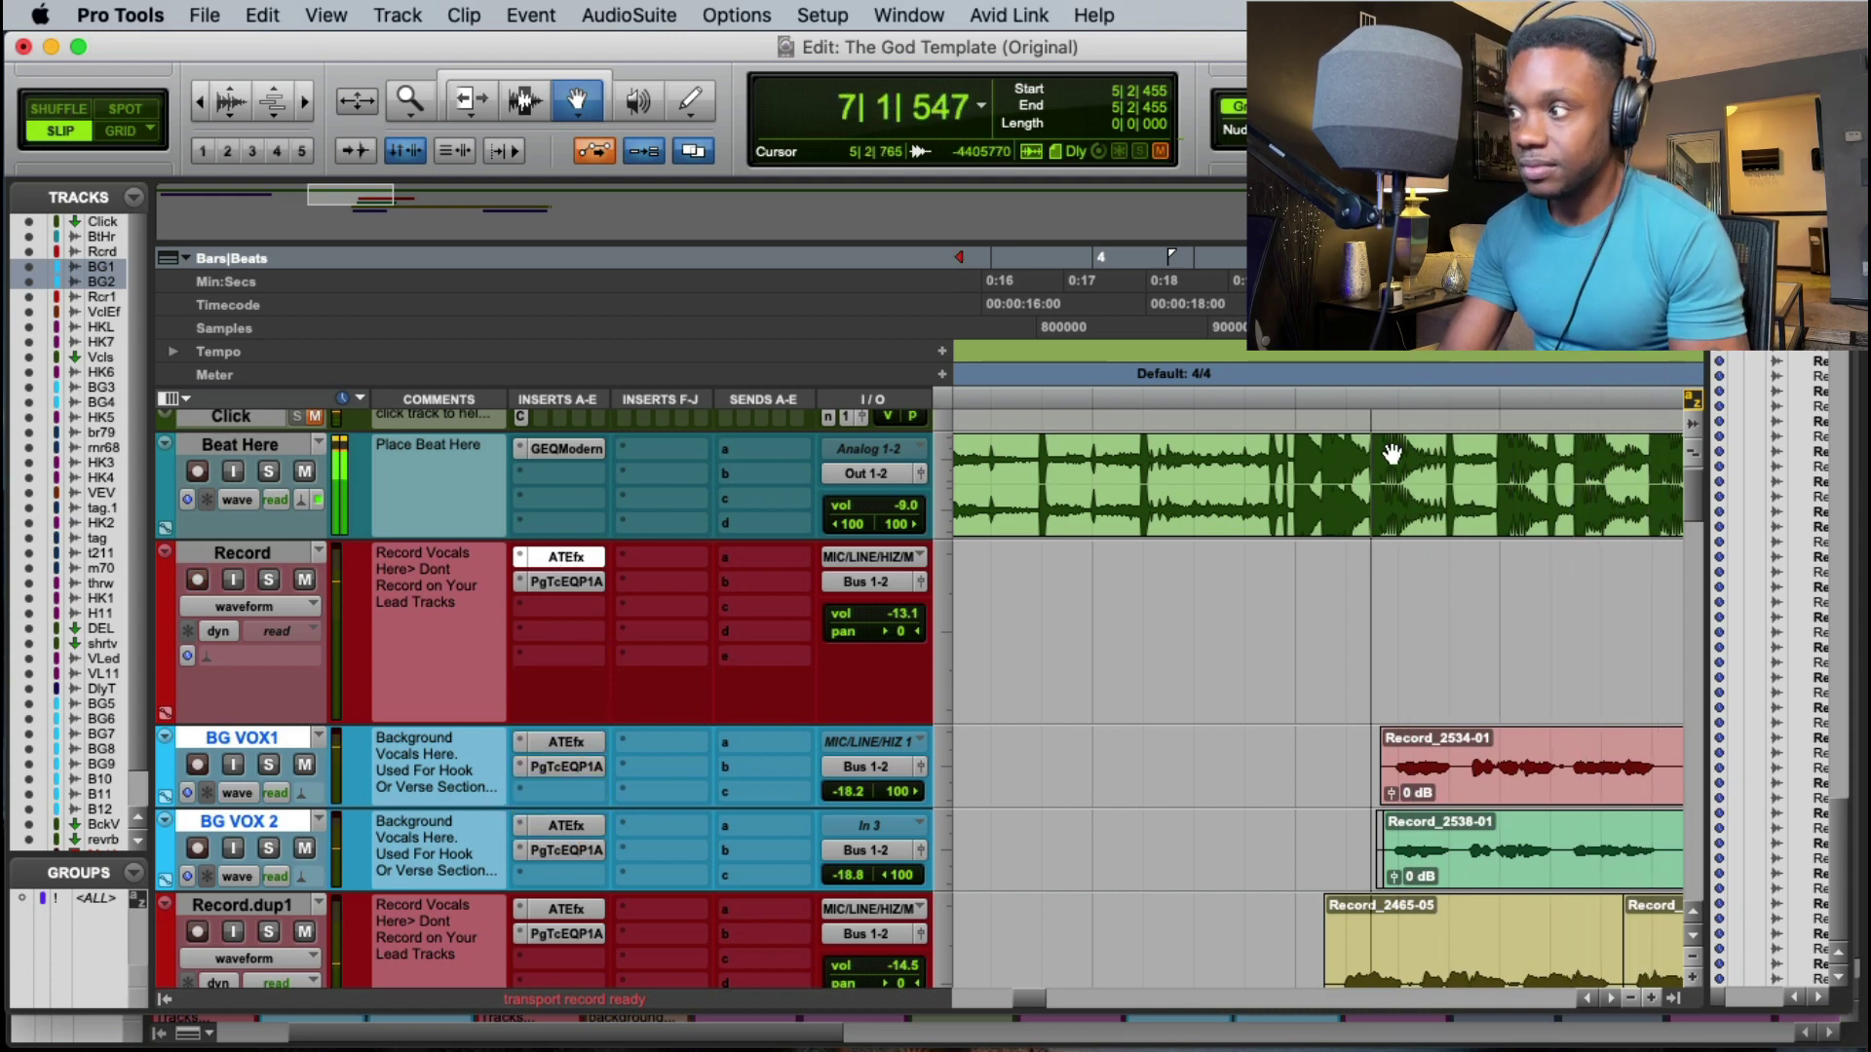
click(1346, 482)
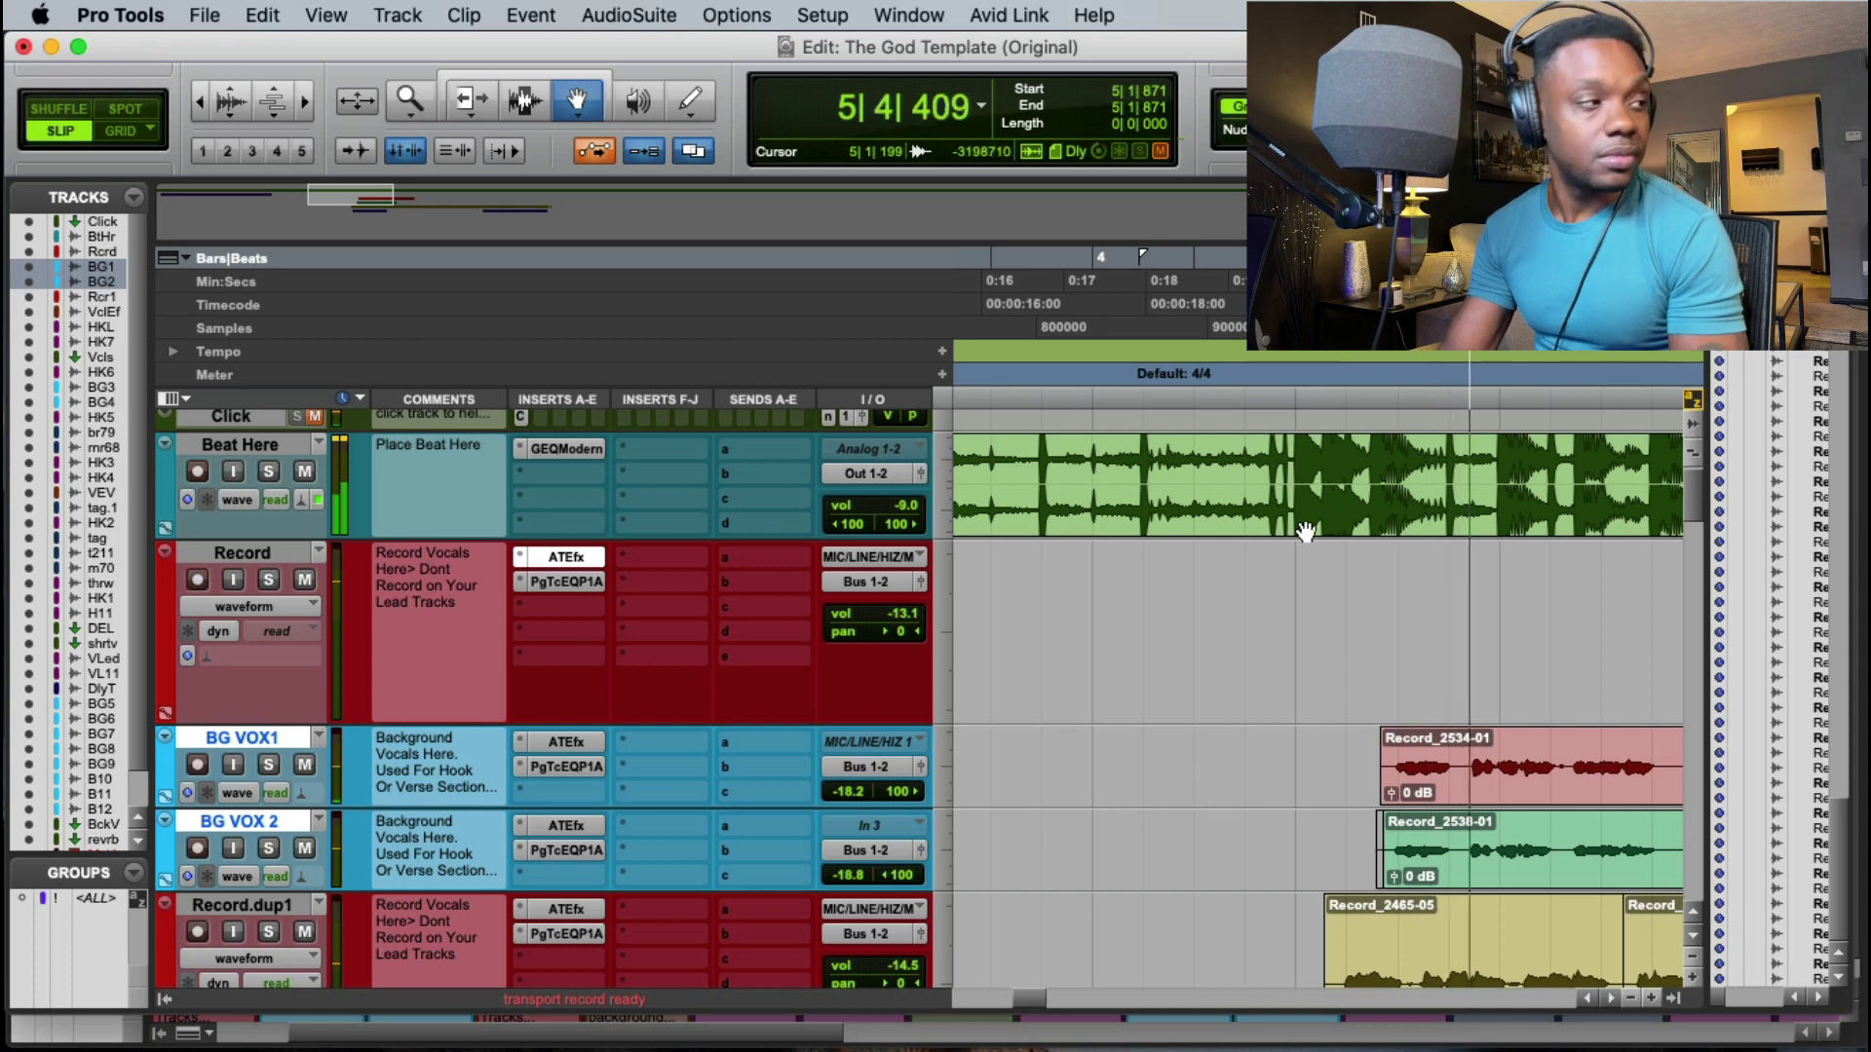
Step: Delete the vocal takes on both BG VOX1 and BG VOX 2
click(1605, 790)
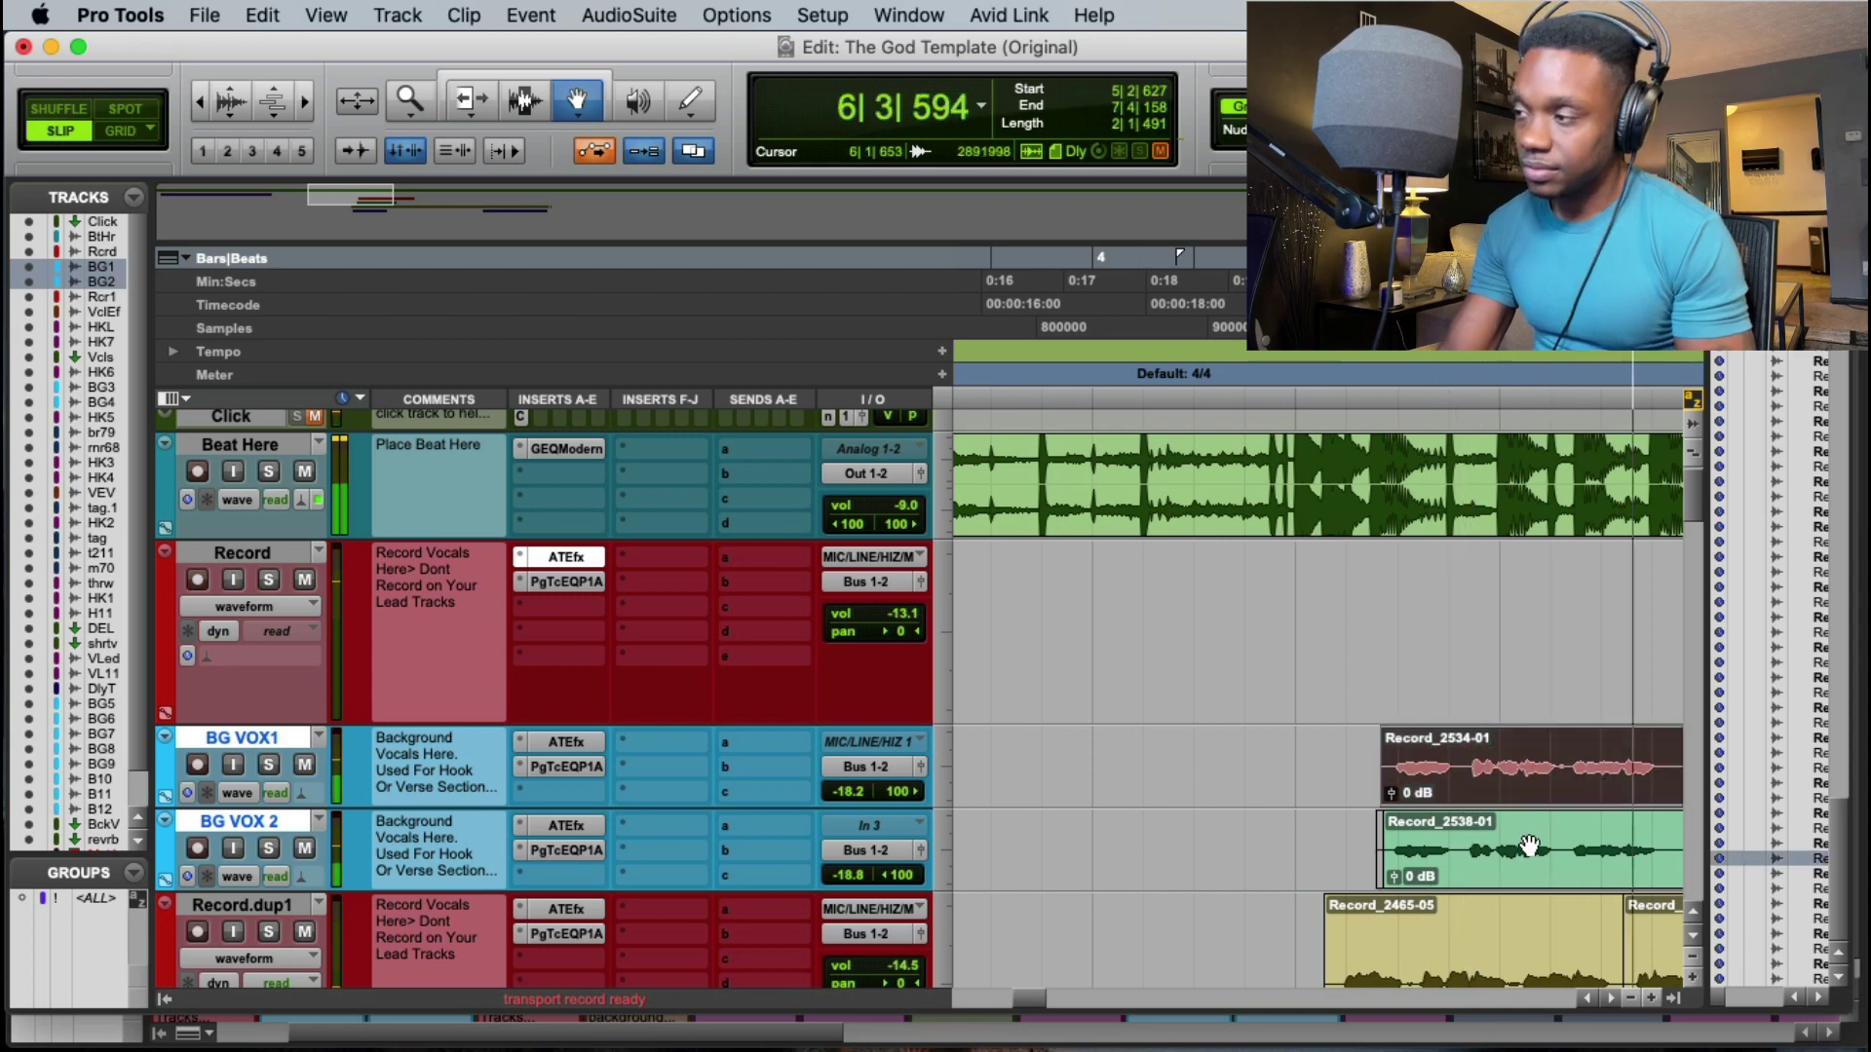
shift+click(1526, 840)
key(Delete)
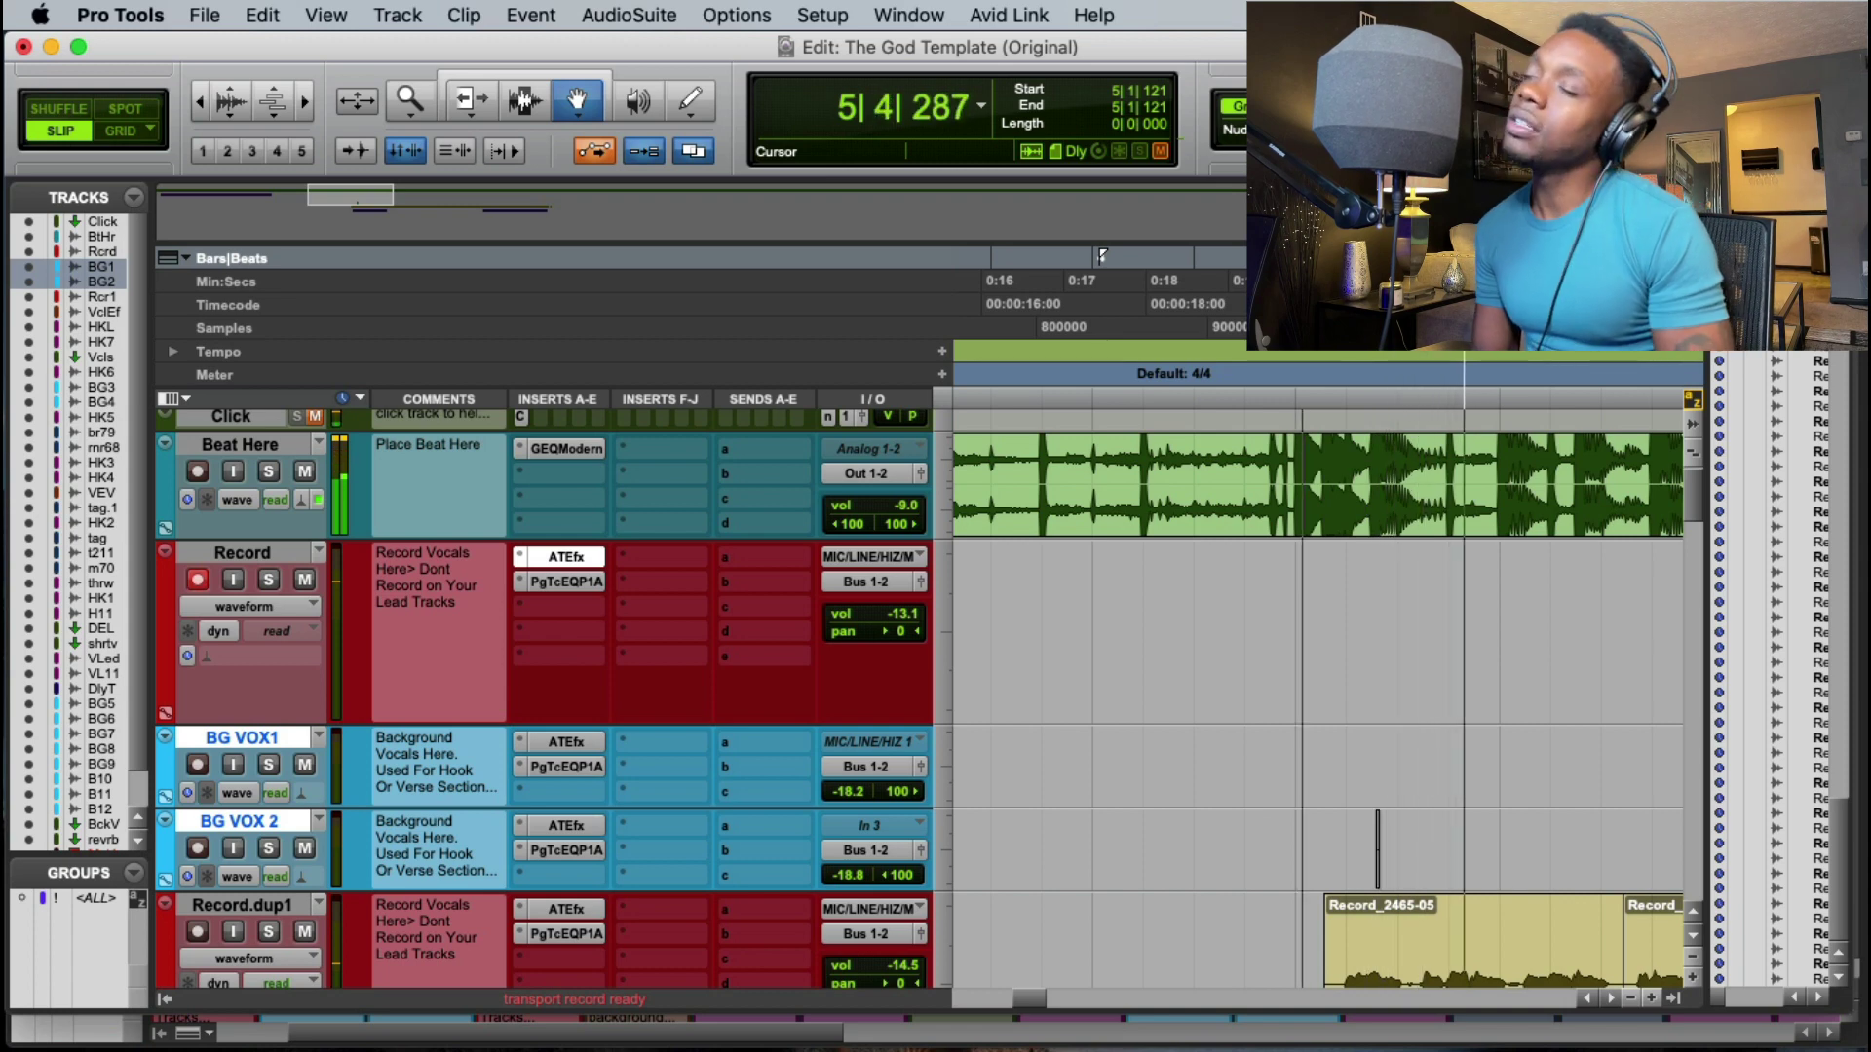
key(space)
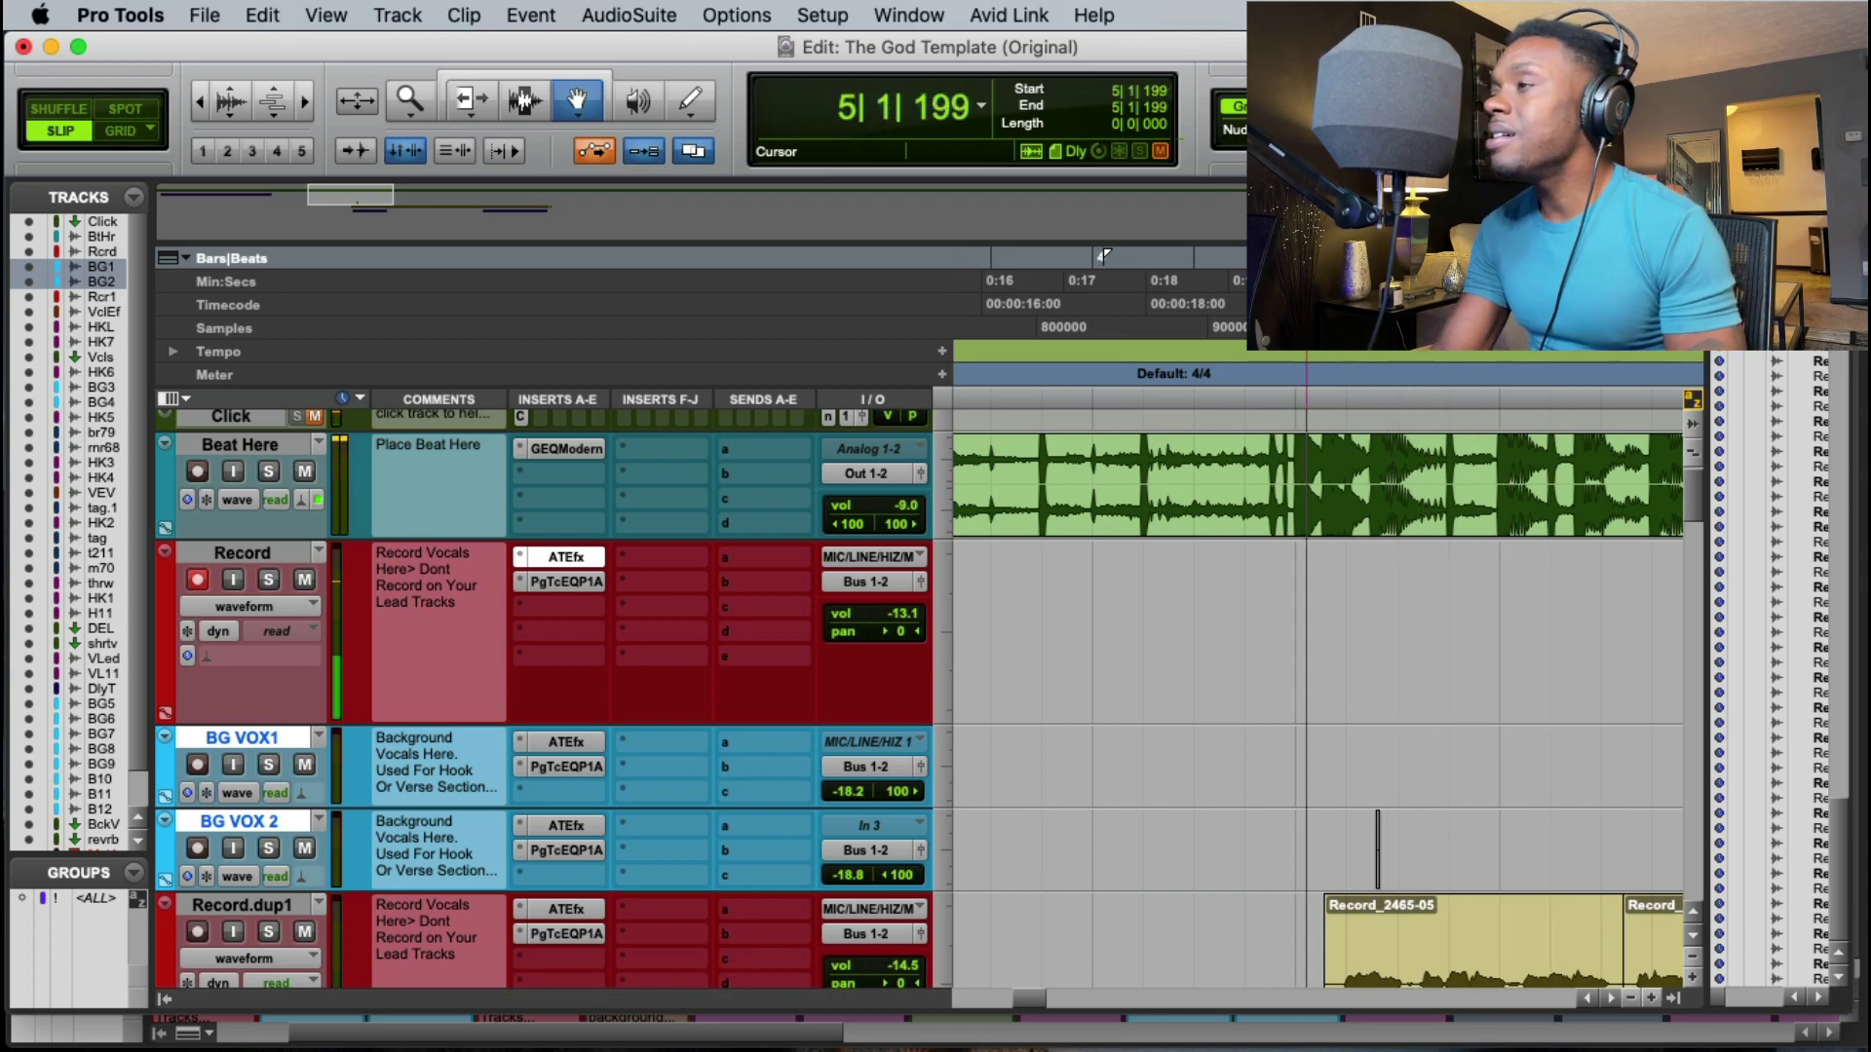
Step: Mute the Record.dup1 track and record a new vocal pass on the Record track with playback starting at 4|2|932
click(310, 924)
click(1190, 290)
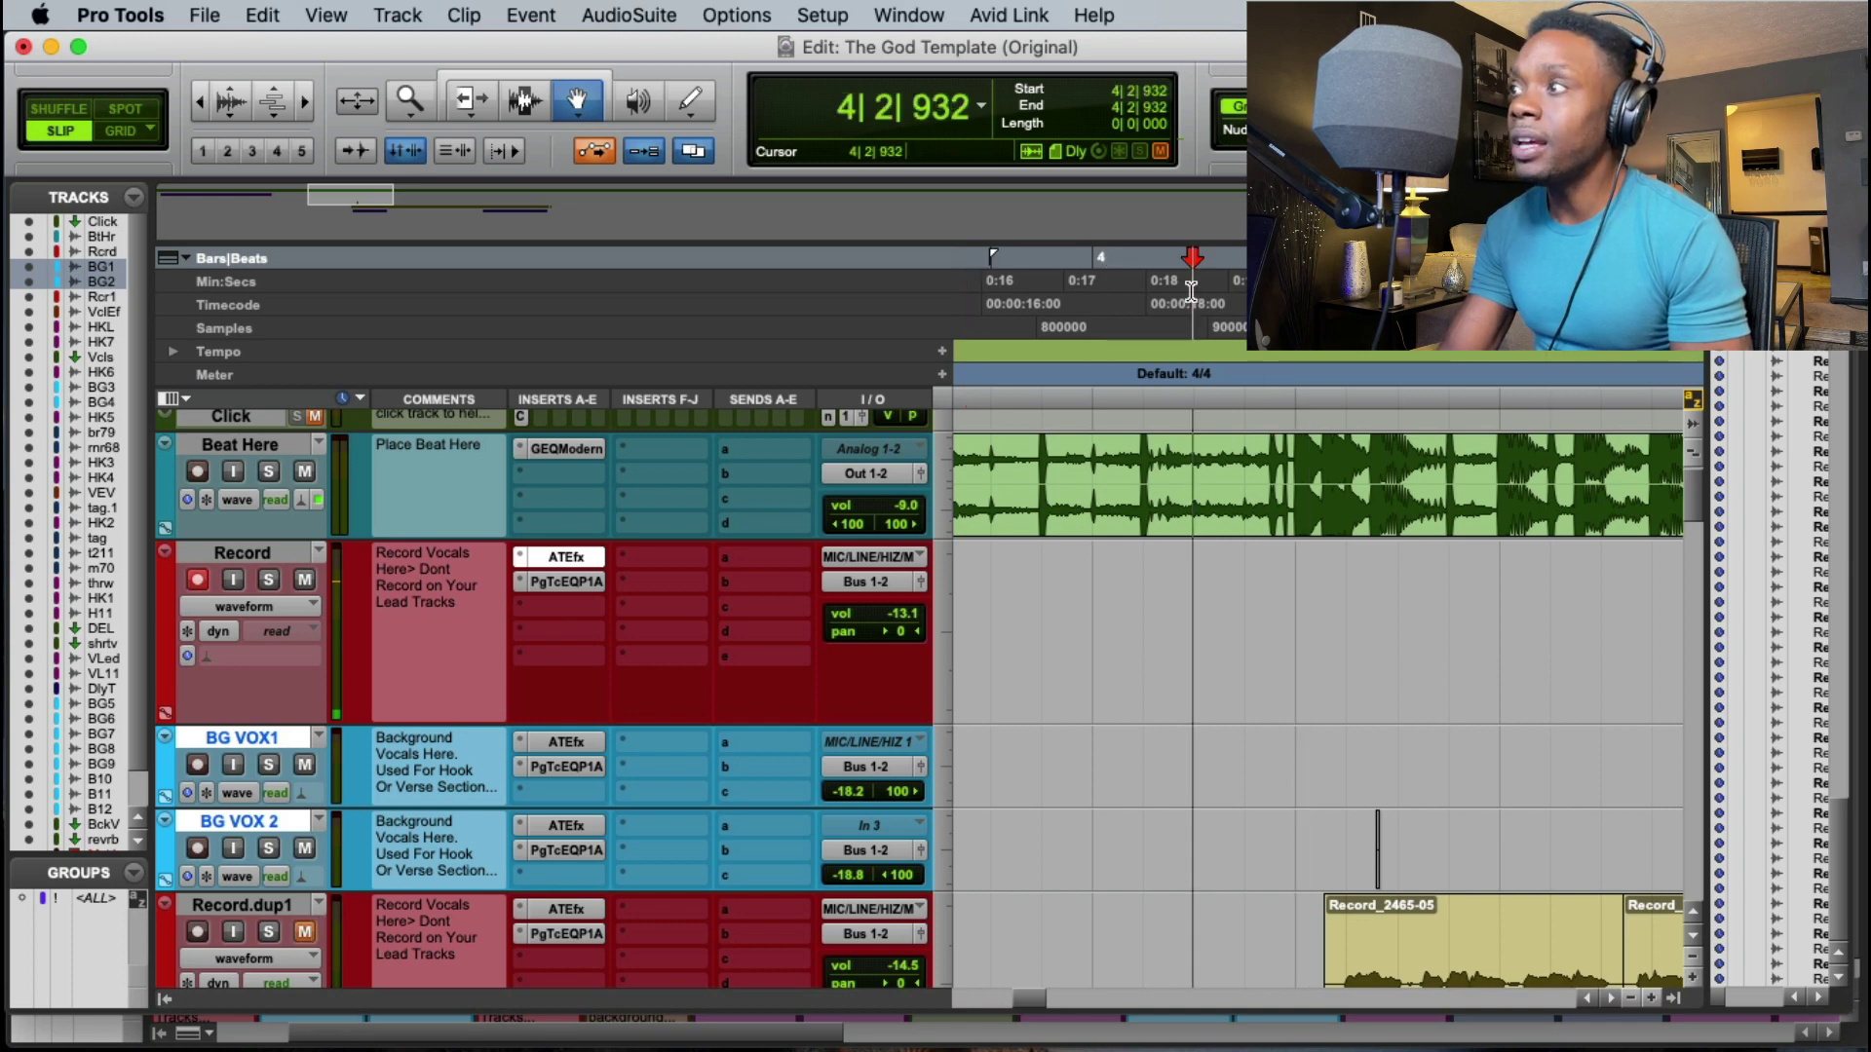
key(space)
key(super+space)
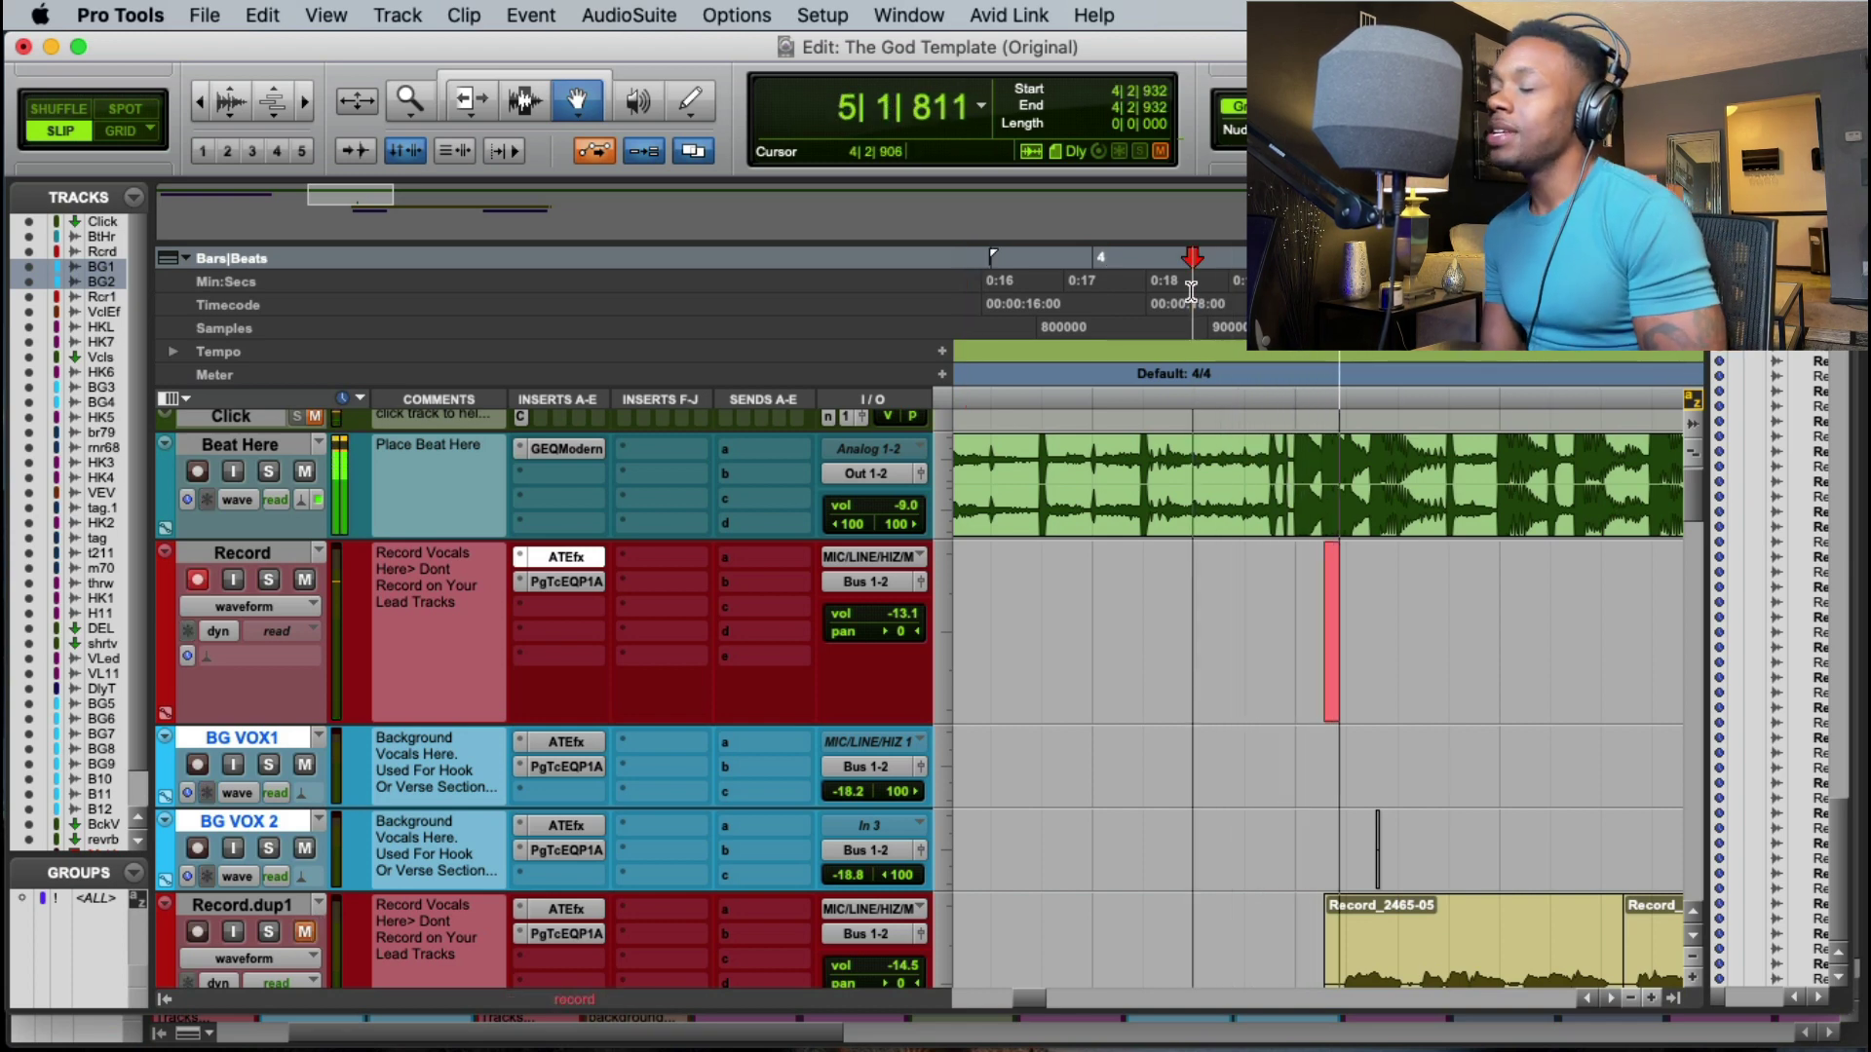
key(space)
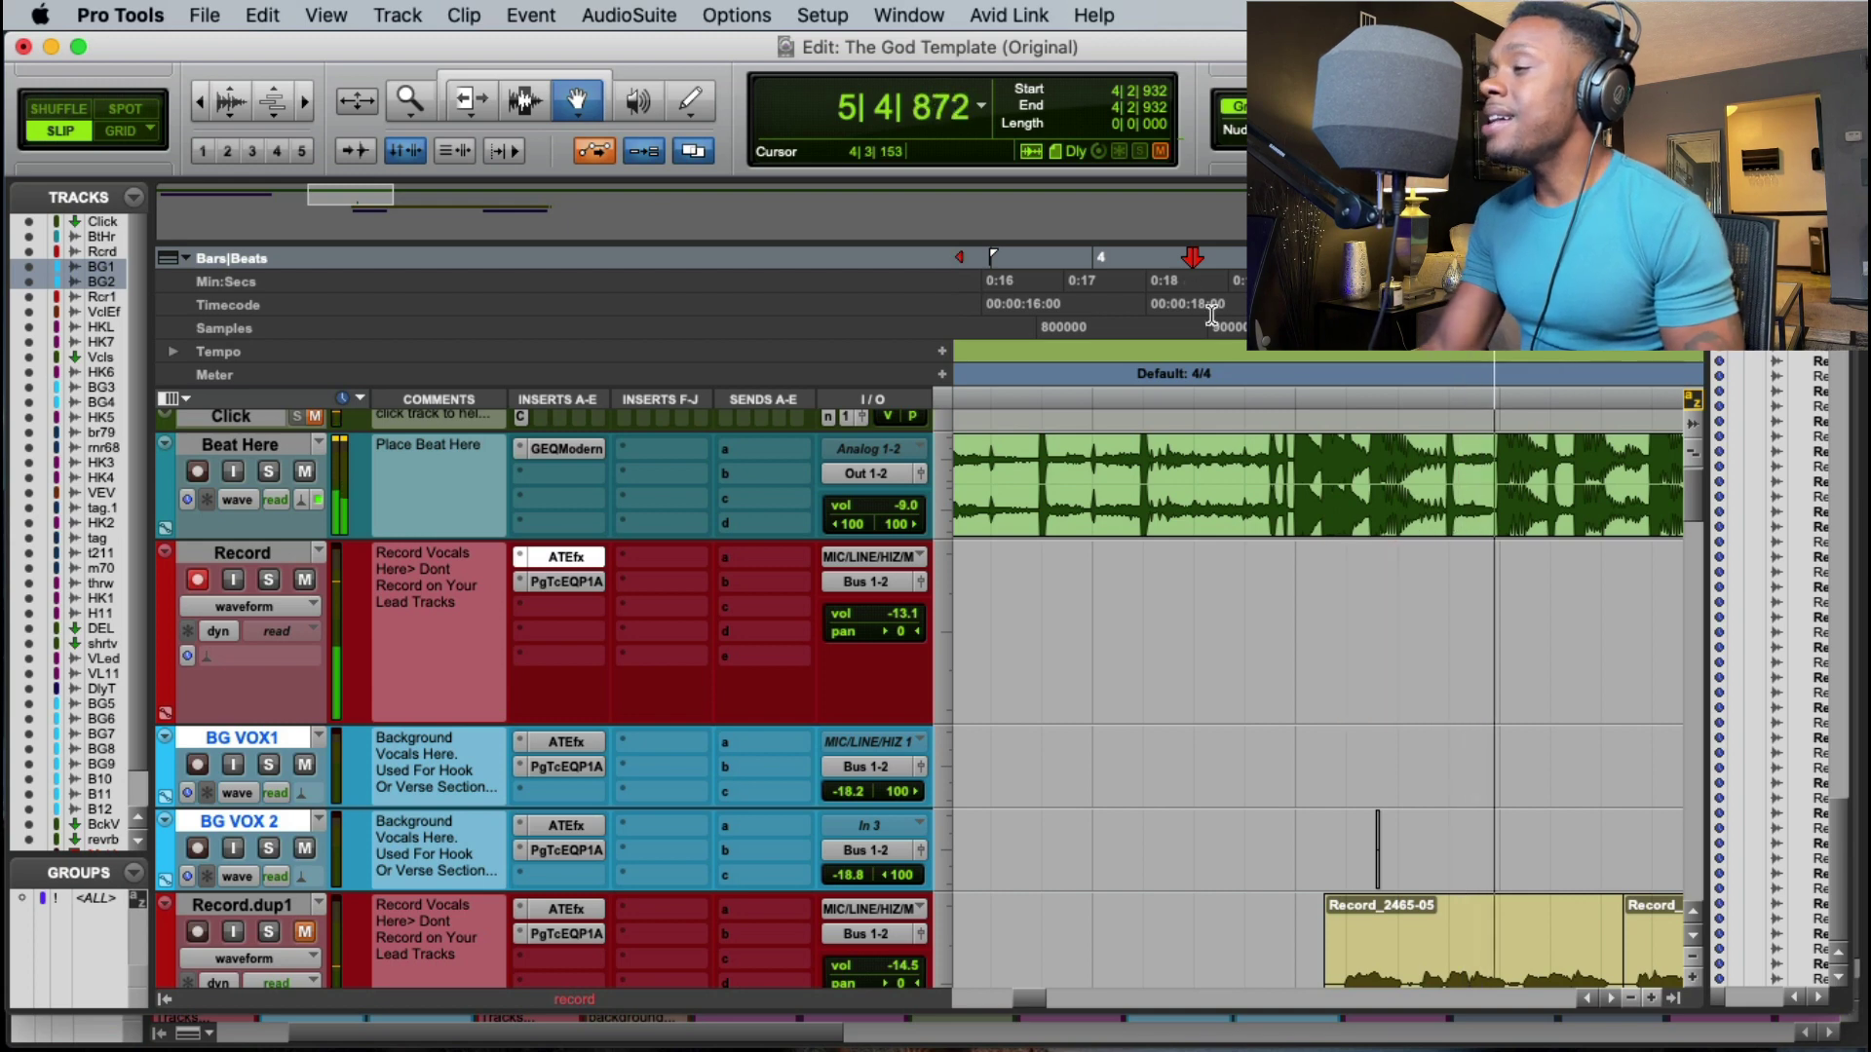
key(space)
Step: Record another vocal pass from 4|4|460 and move that take down to BG VOX1, muted
key(super+space)
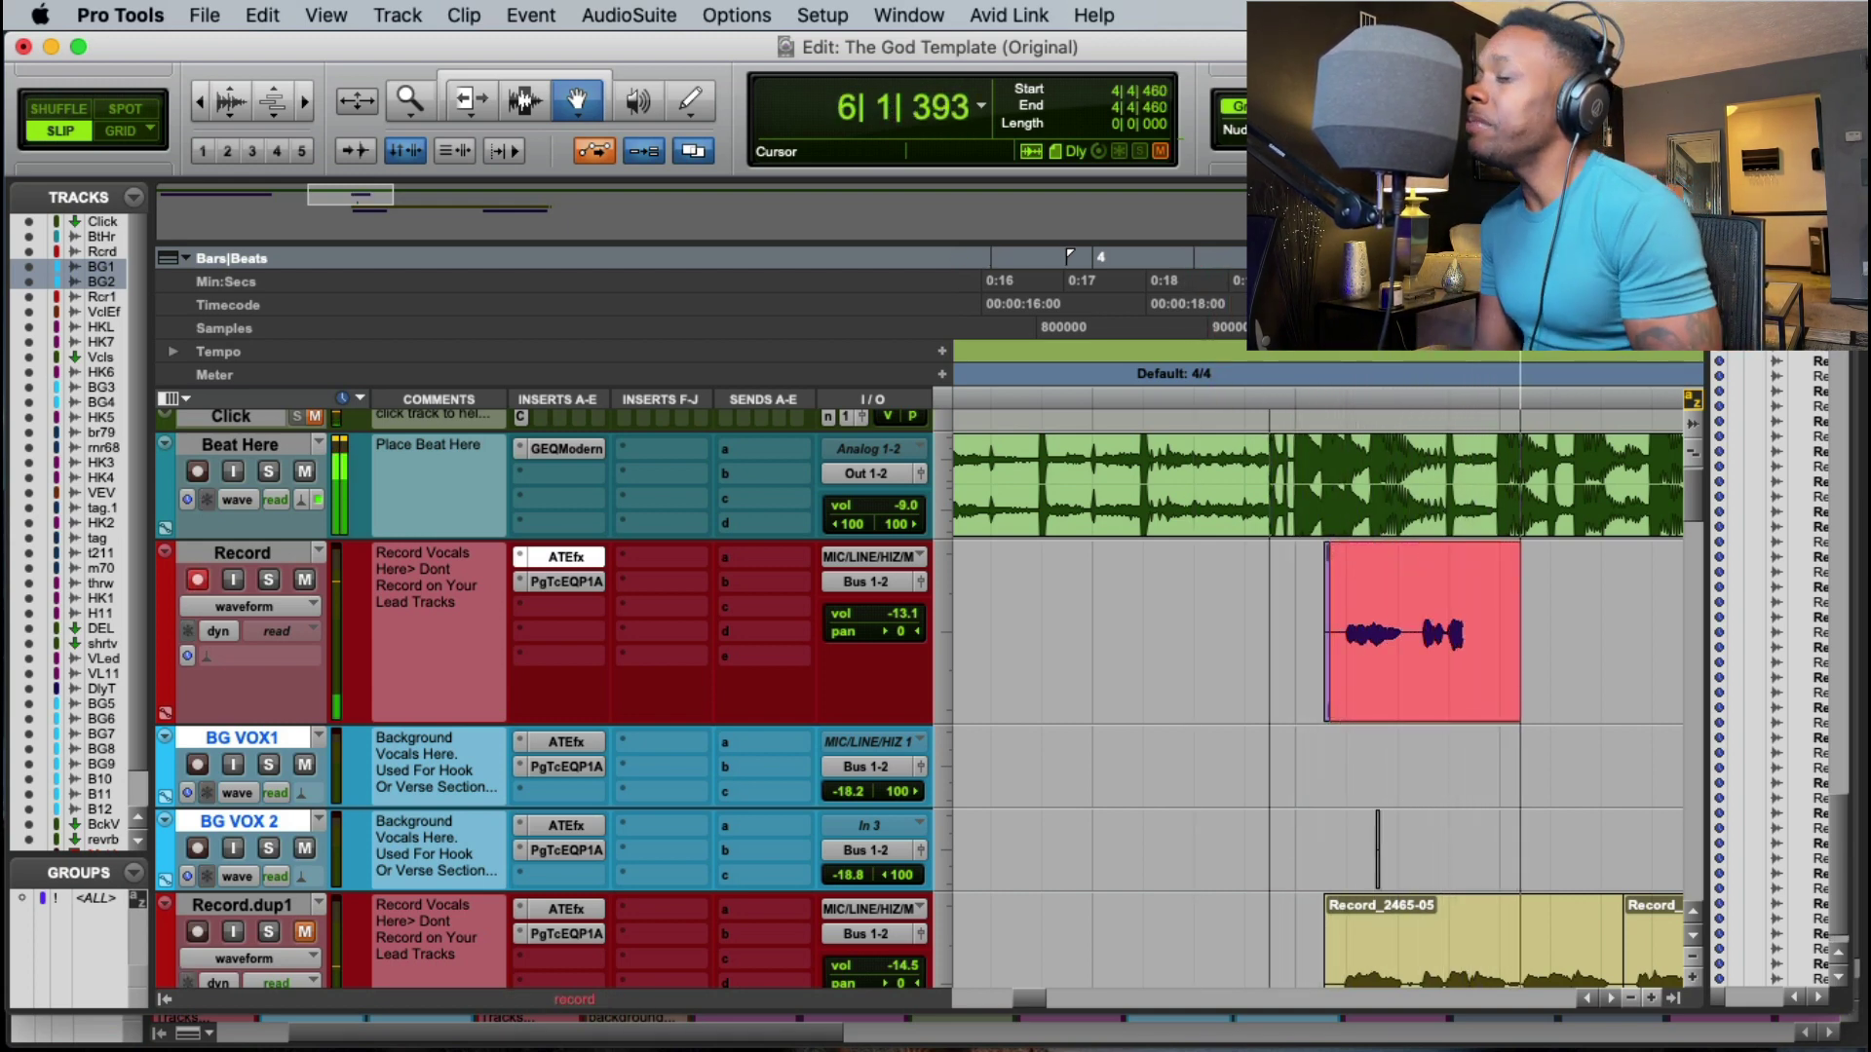
key(space)
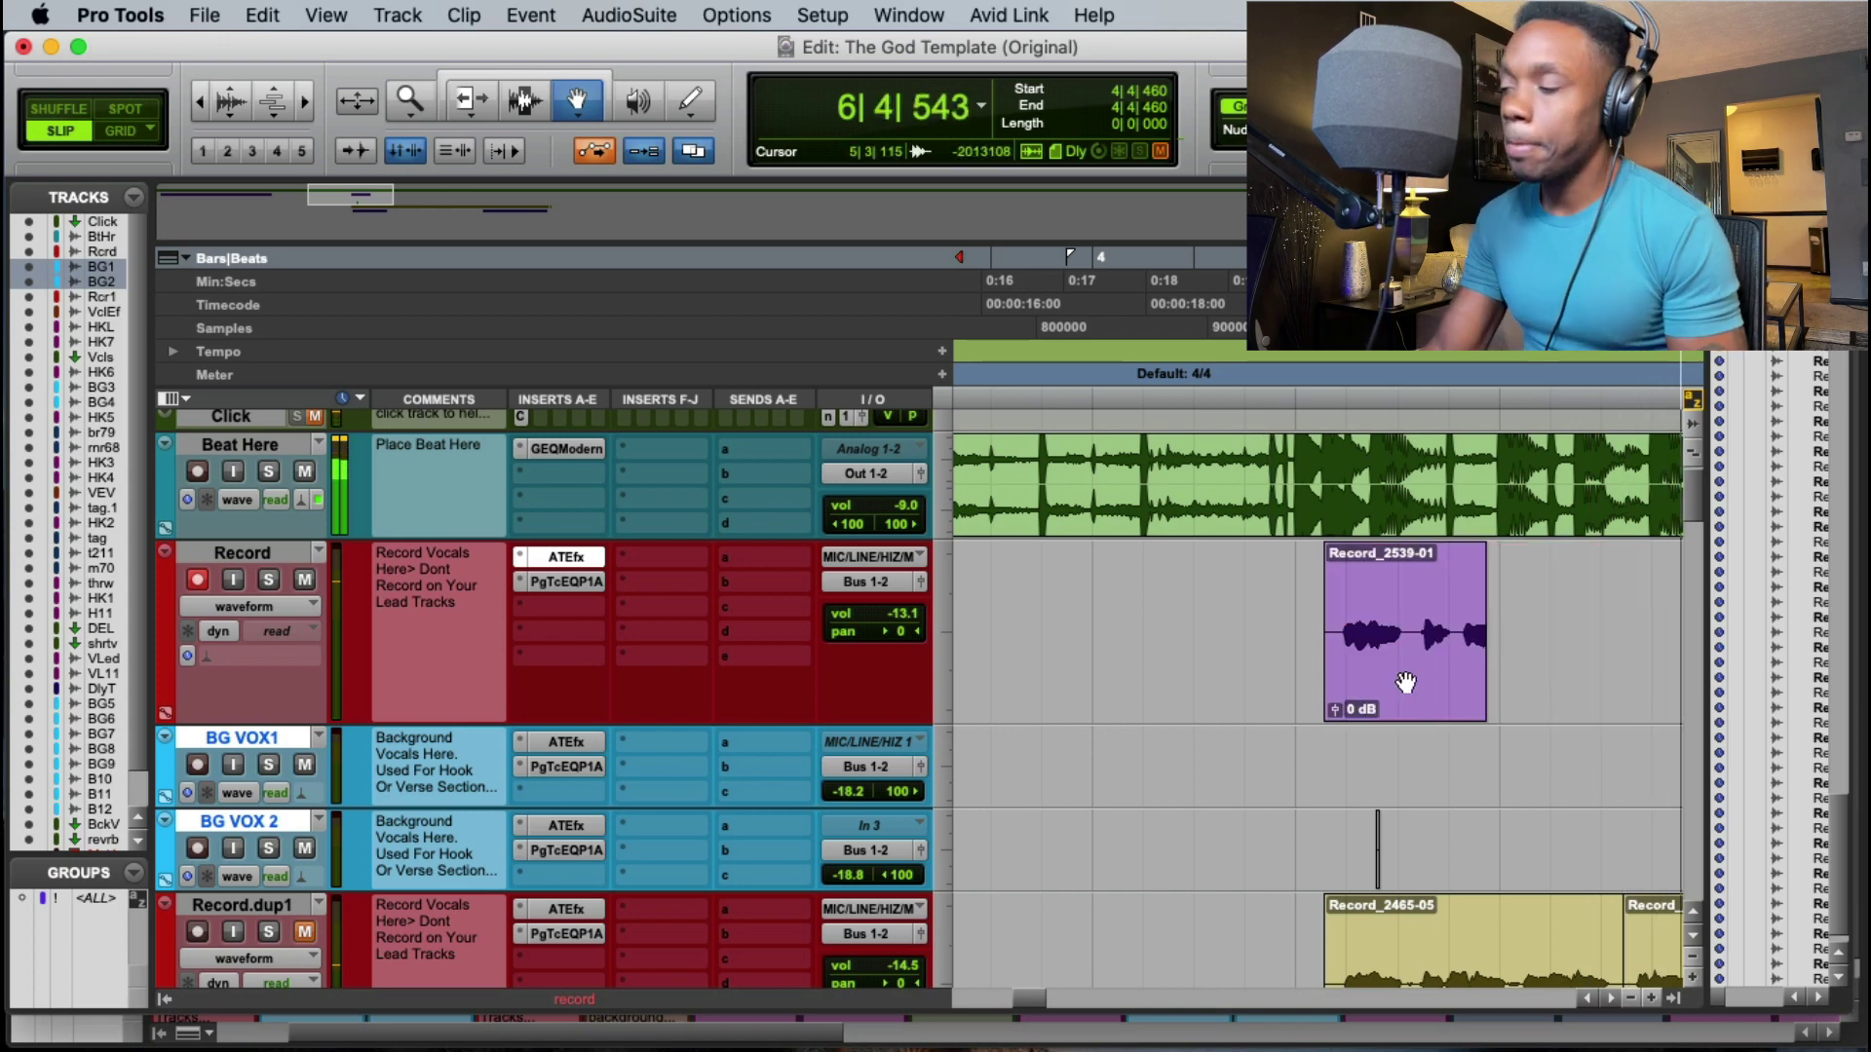
drag(1409, 572, 1415, 755)
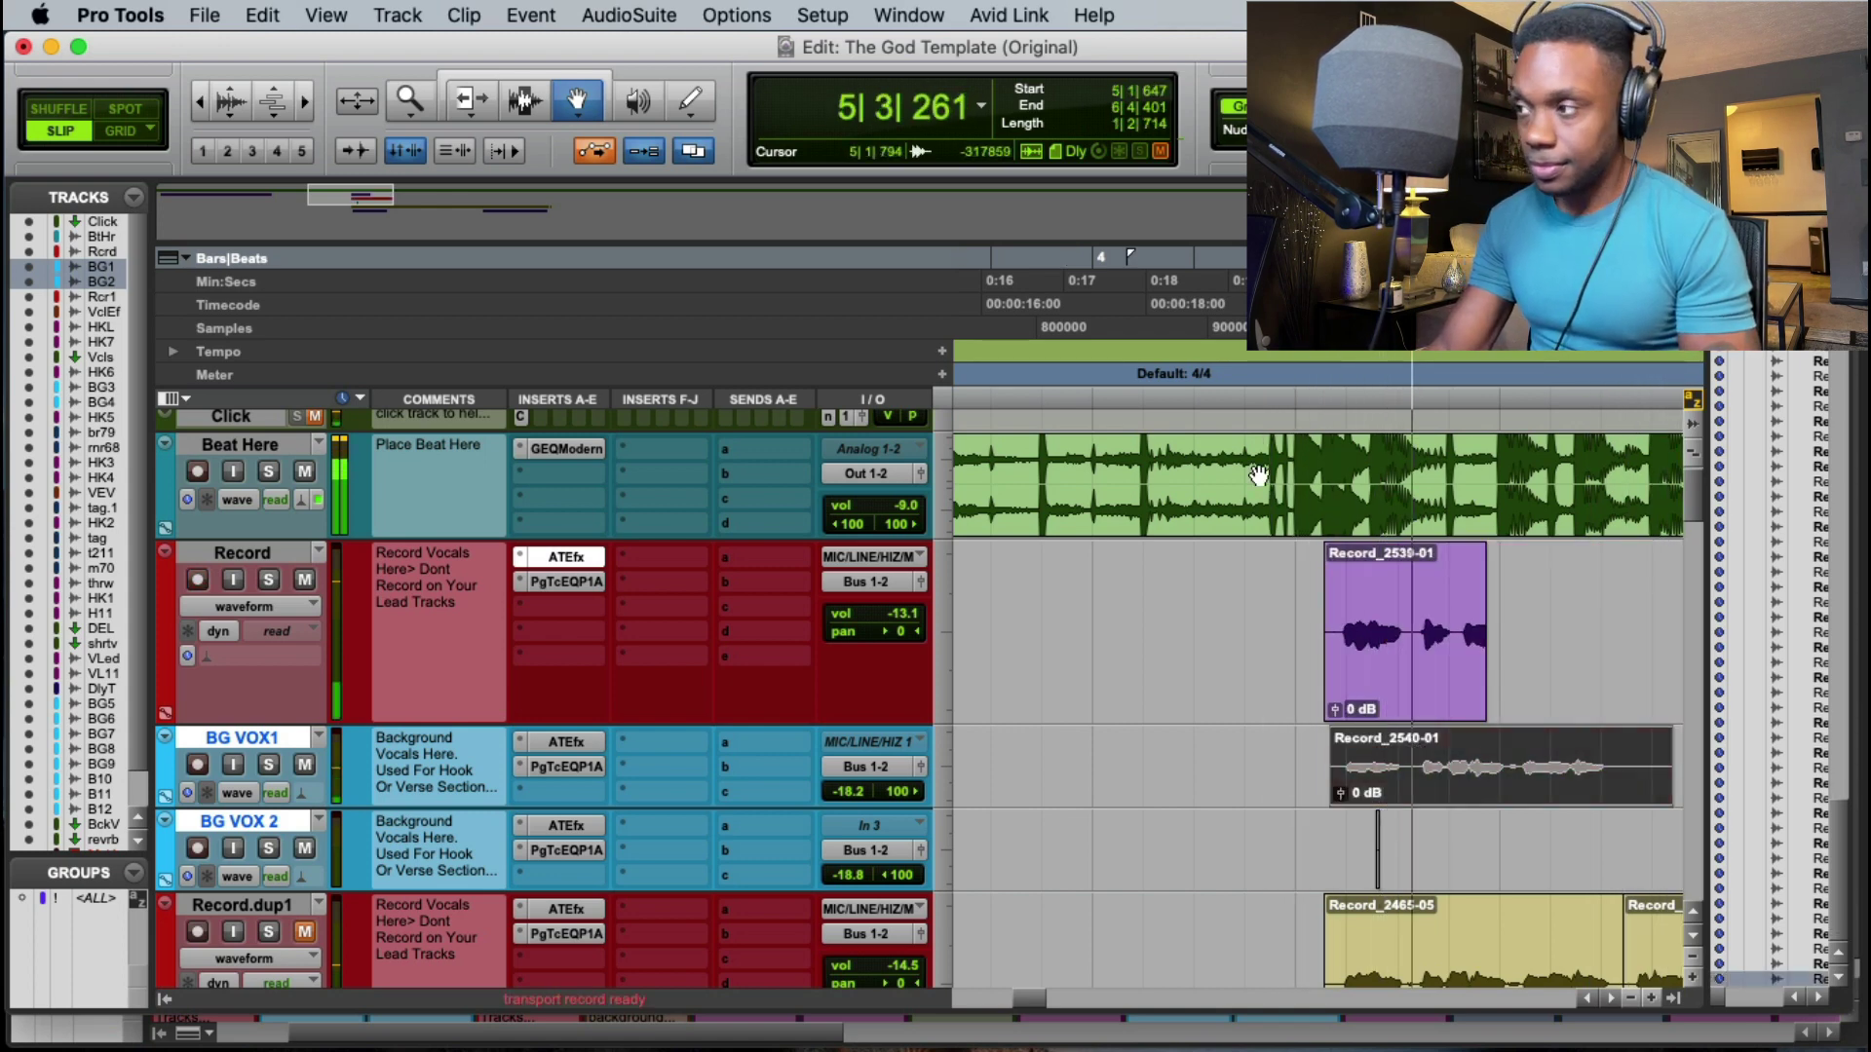
Step: Record further vocal passes on the Record track with playback from 4|4|098 and move the last take down to BG VOX 2
click(1208, 302)
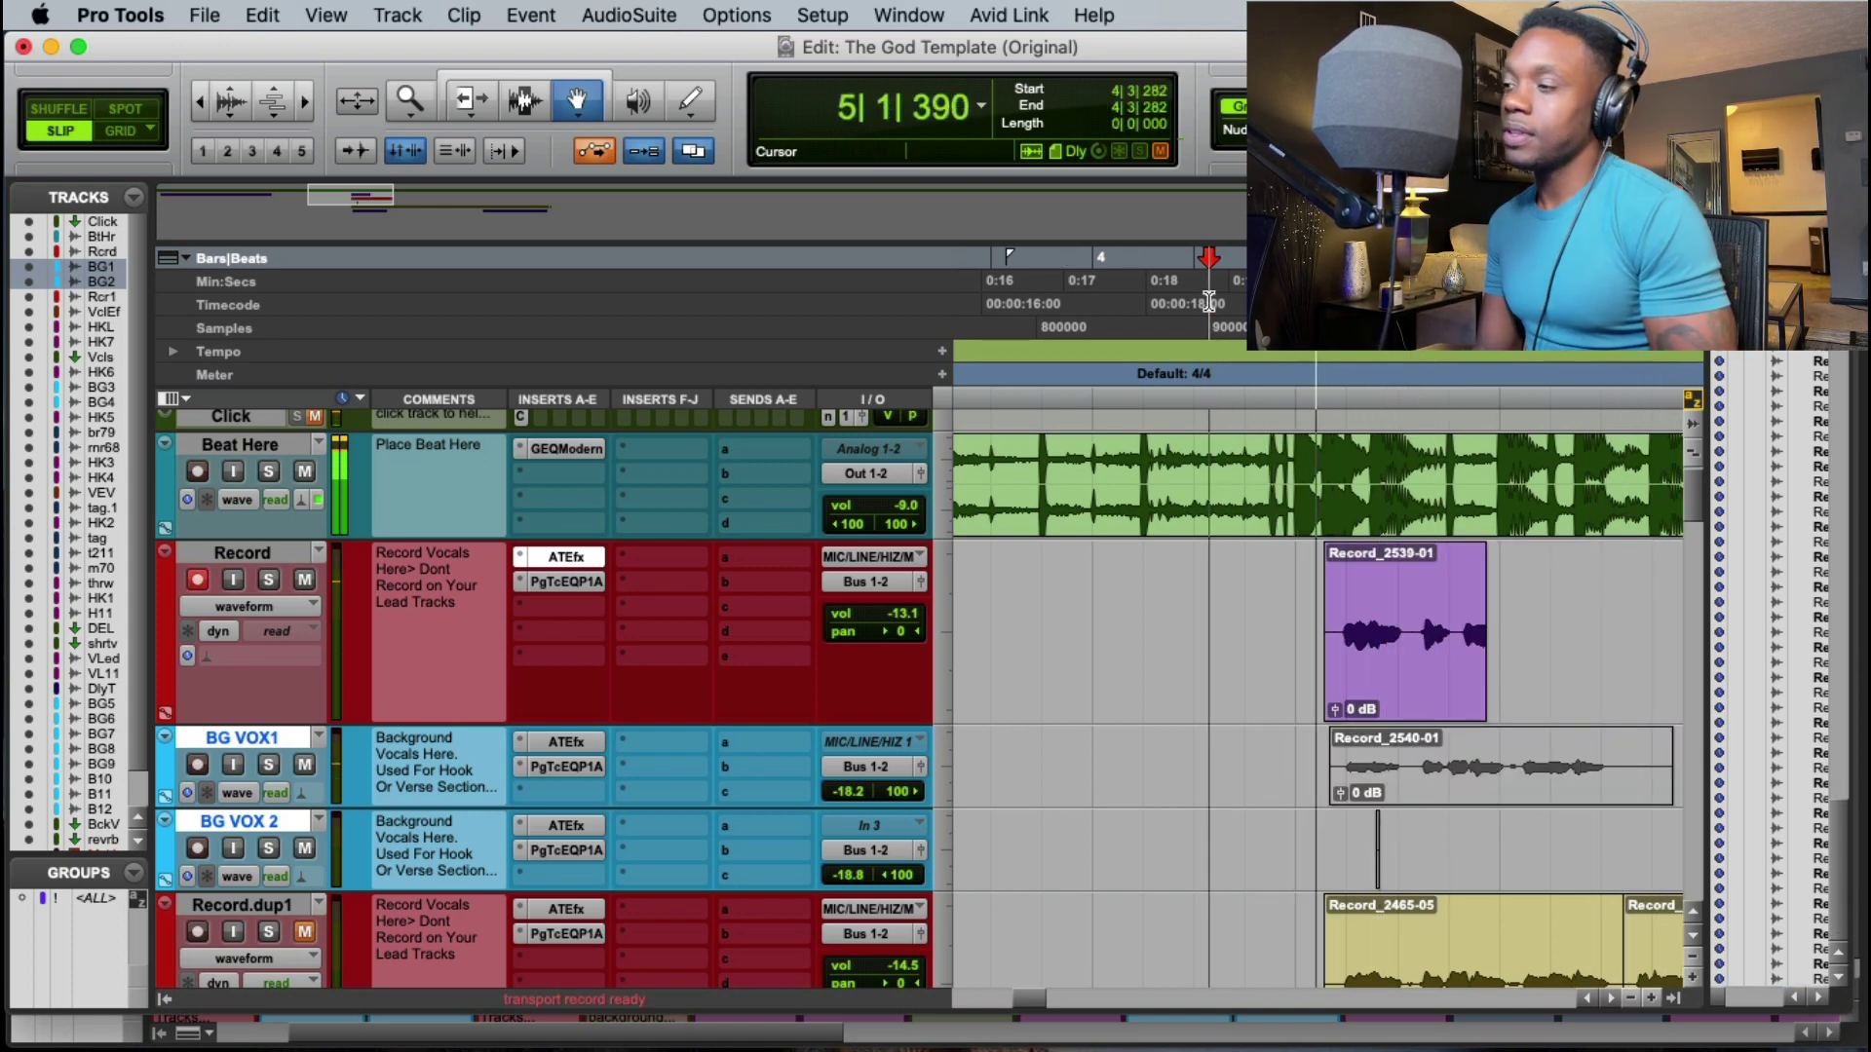
key(super+space)
key(space)
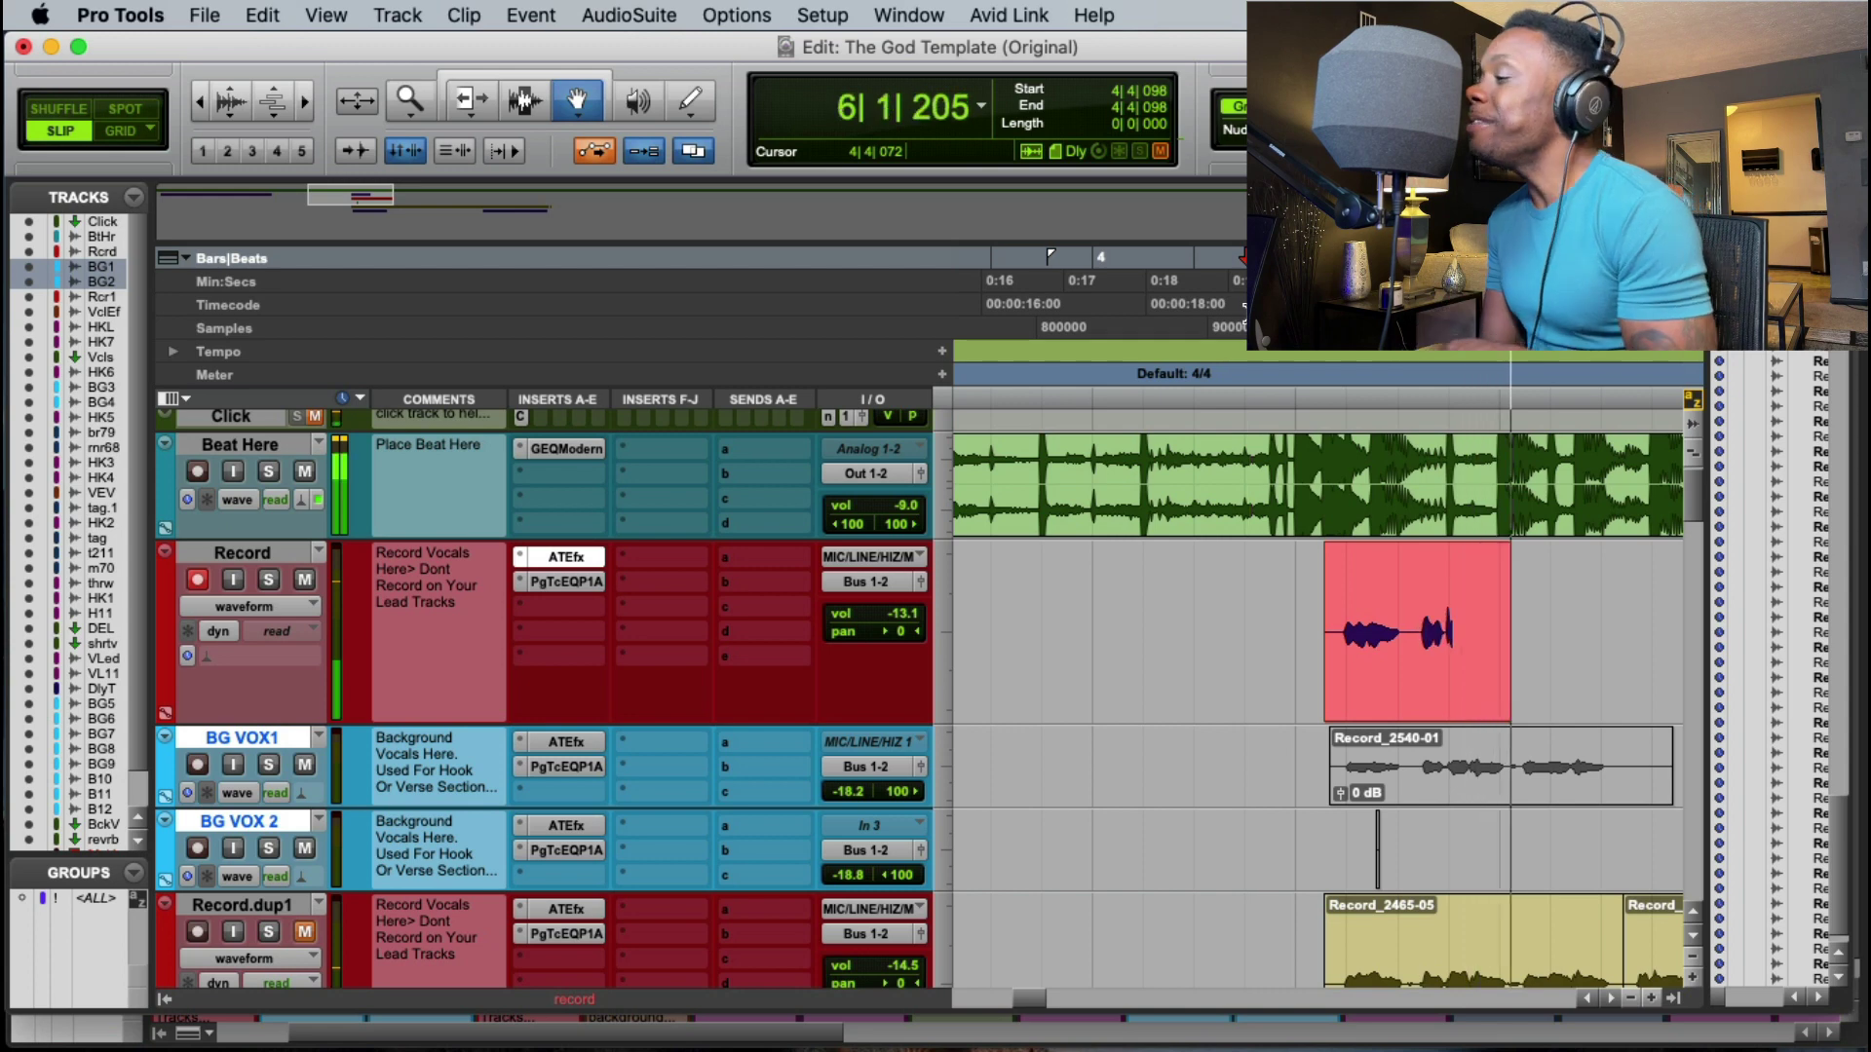
key(space)
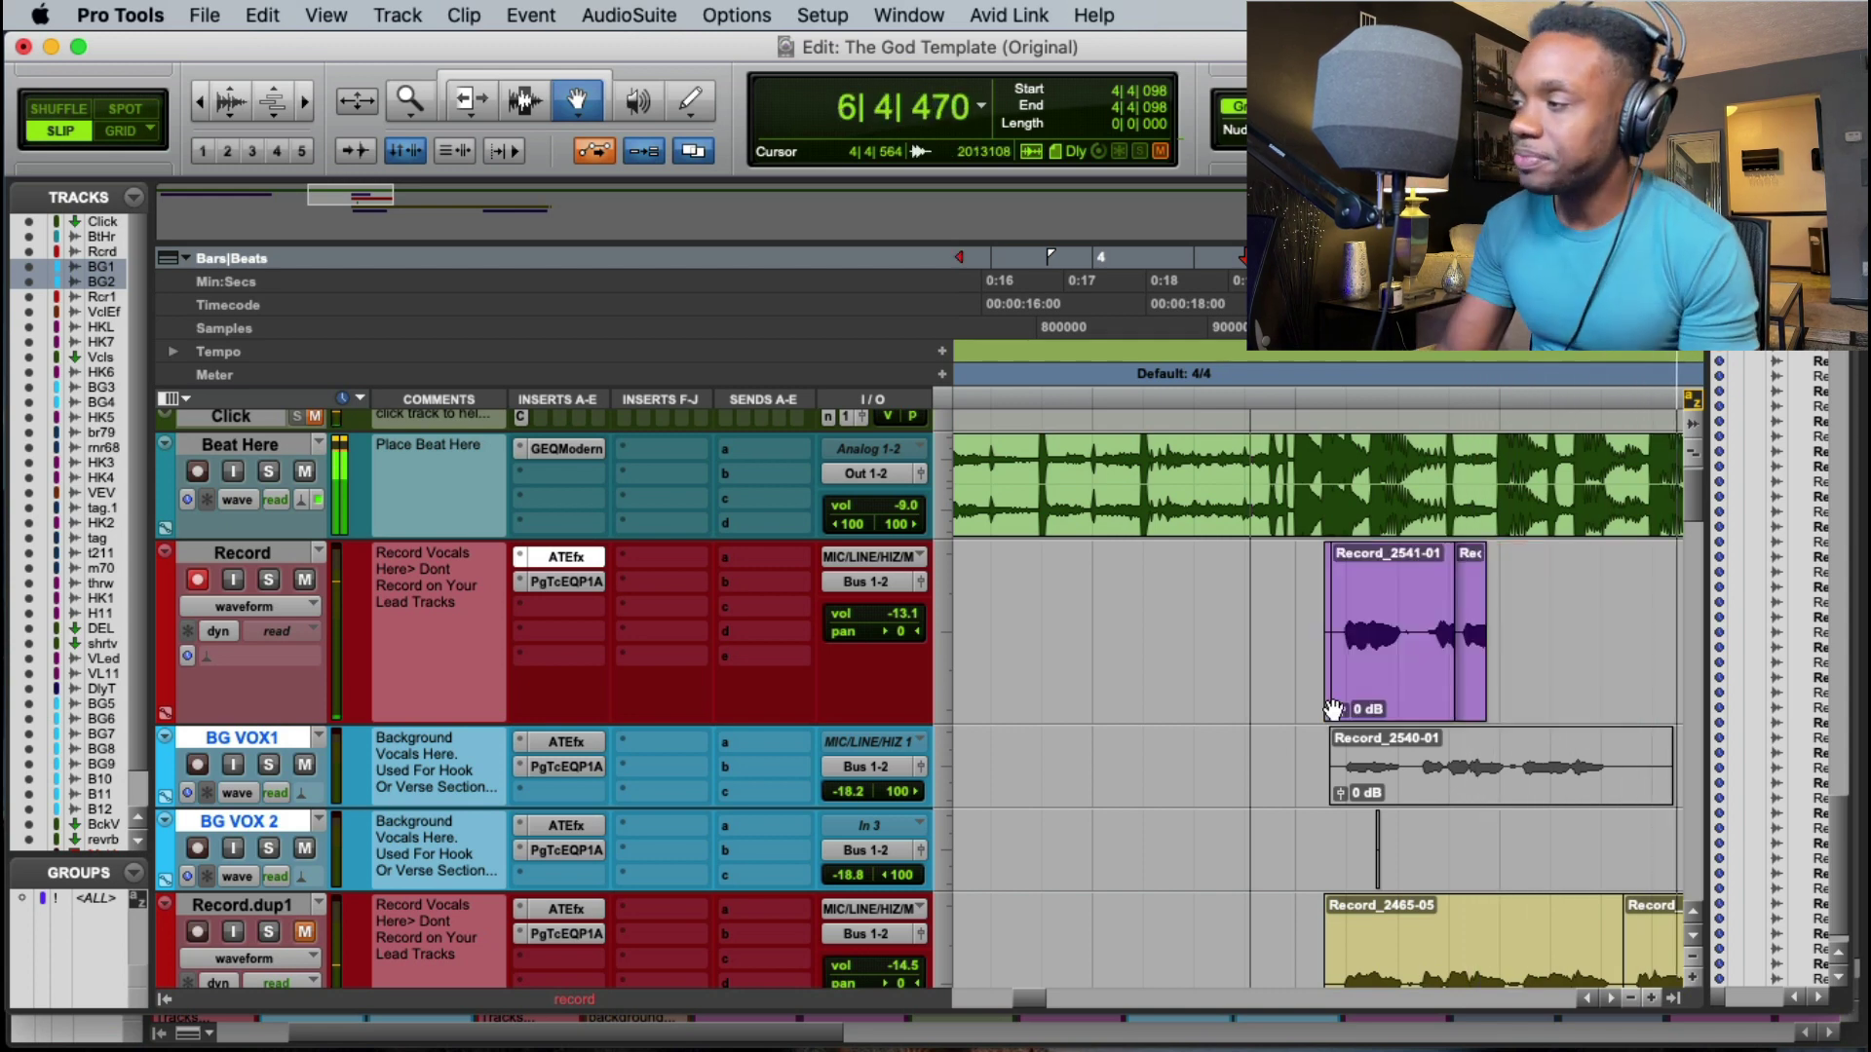
key(space)
drag(1392, 674, 1393, 822)
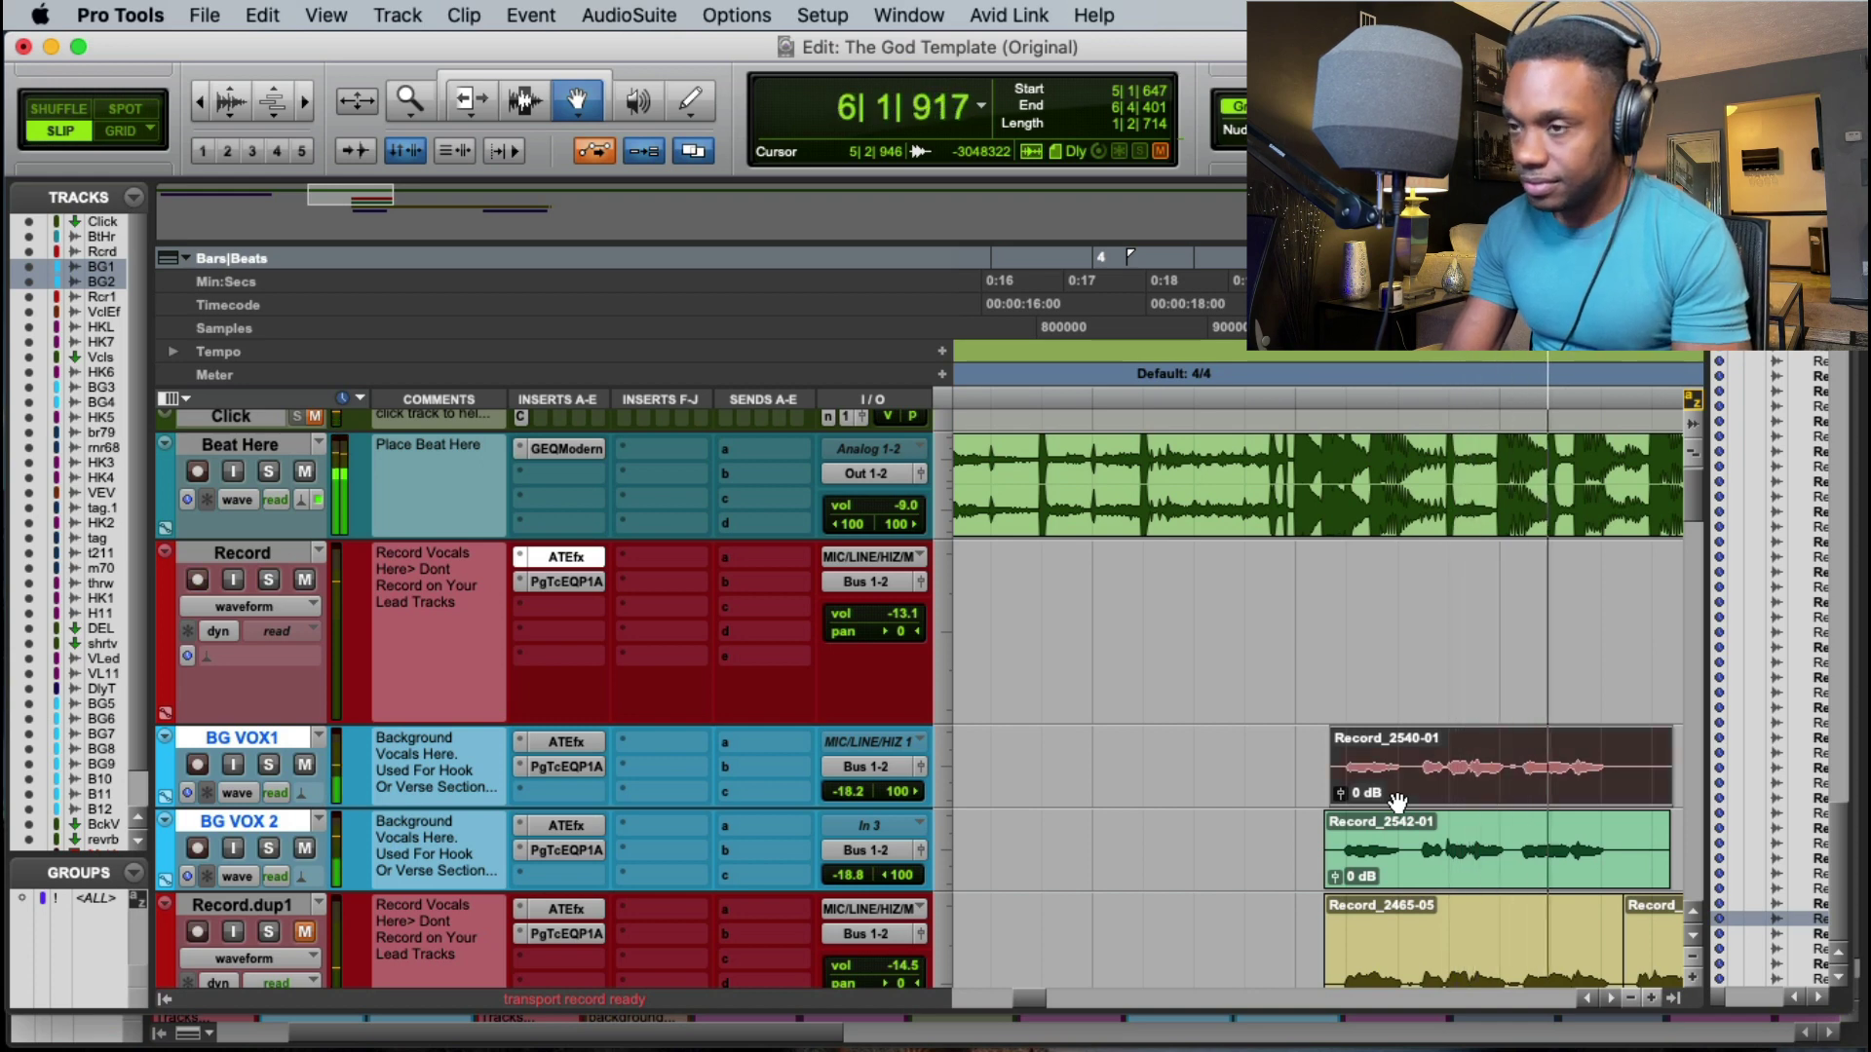
Step: Unmute the BG VOX1 take and trim the empty starts of both takes on BG VOX1 and BG VOX 2
key(Escape)
key(Escape)
key(Escape)
key(Escape)
key(Escape)
key(Escape)
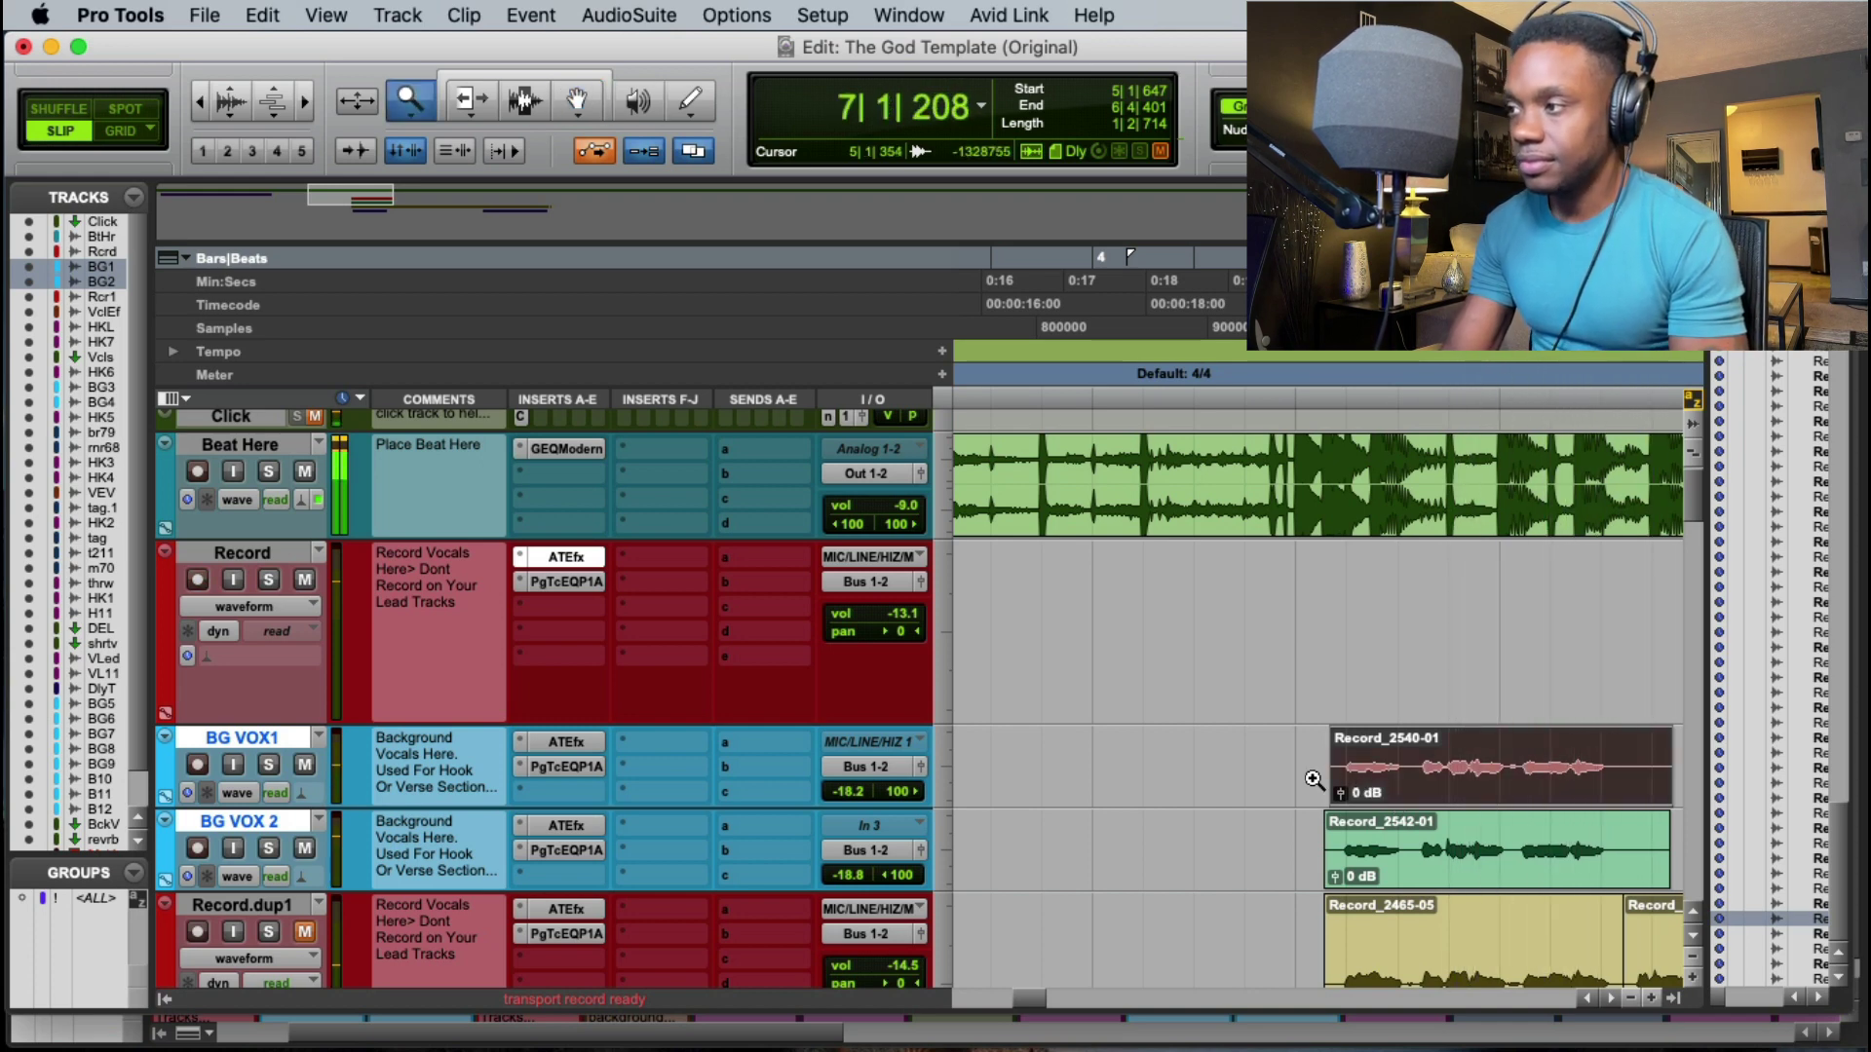
drag(1297, 777, 1328, 828)
key(Delete)
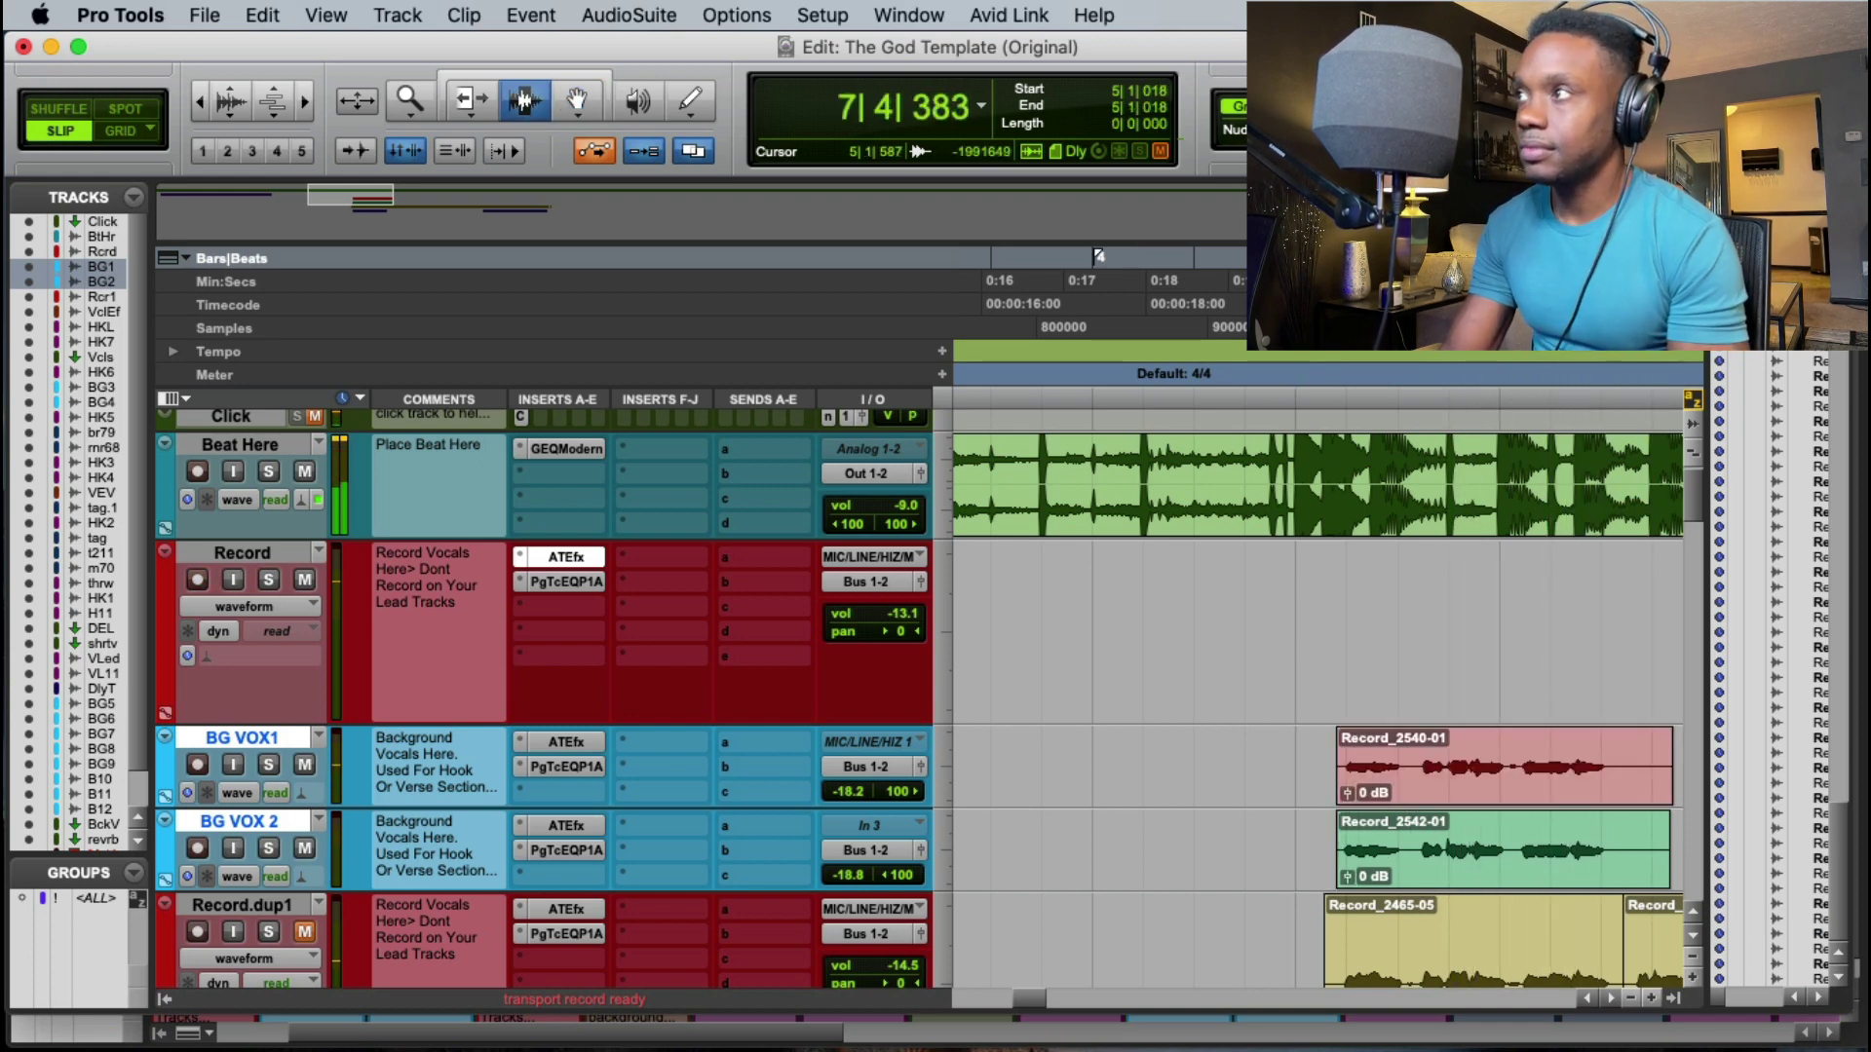
Step: Switch to Grid mode and trim the starts of the BG VOX1 and BG VOX 2 takes to 5|2|000
click(1371, 107)
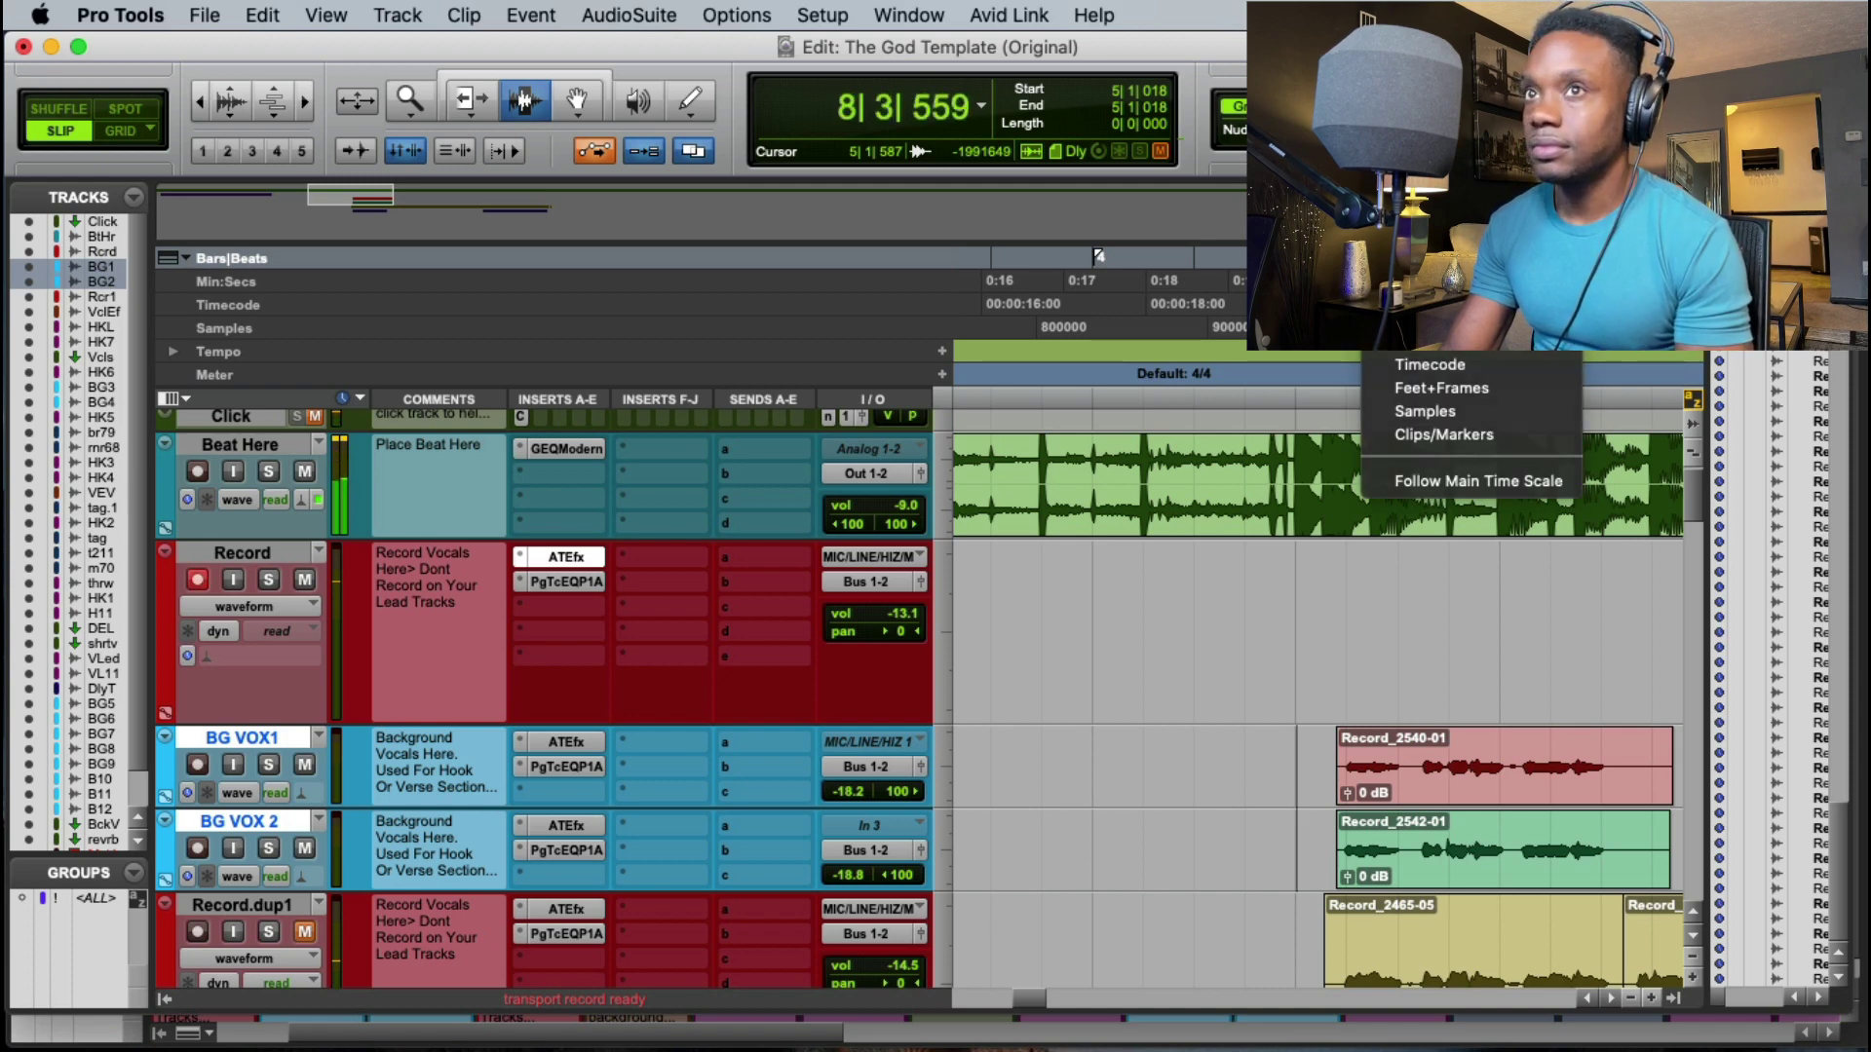
click(1413, 107)
key(F4)
key(Escape)
key(Escape)
key(Escape)
key(Escape)
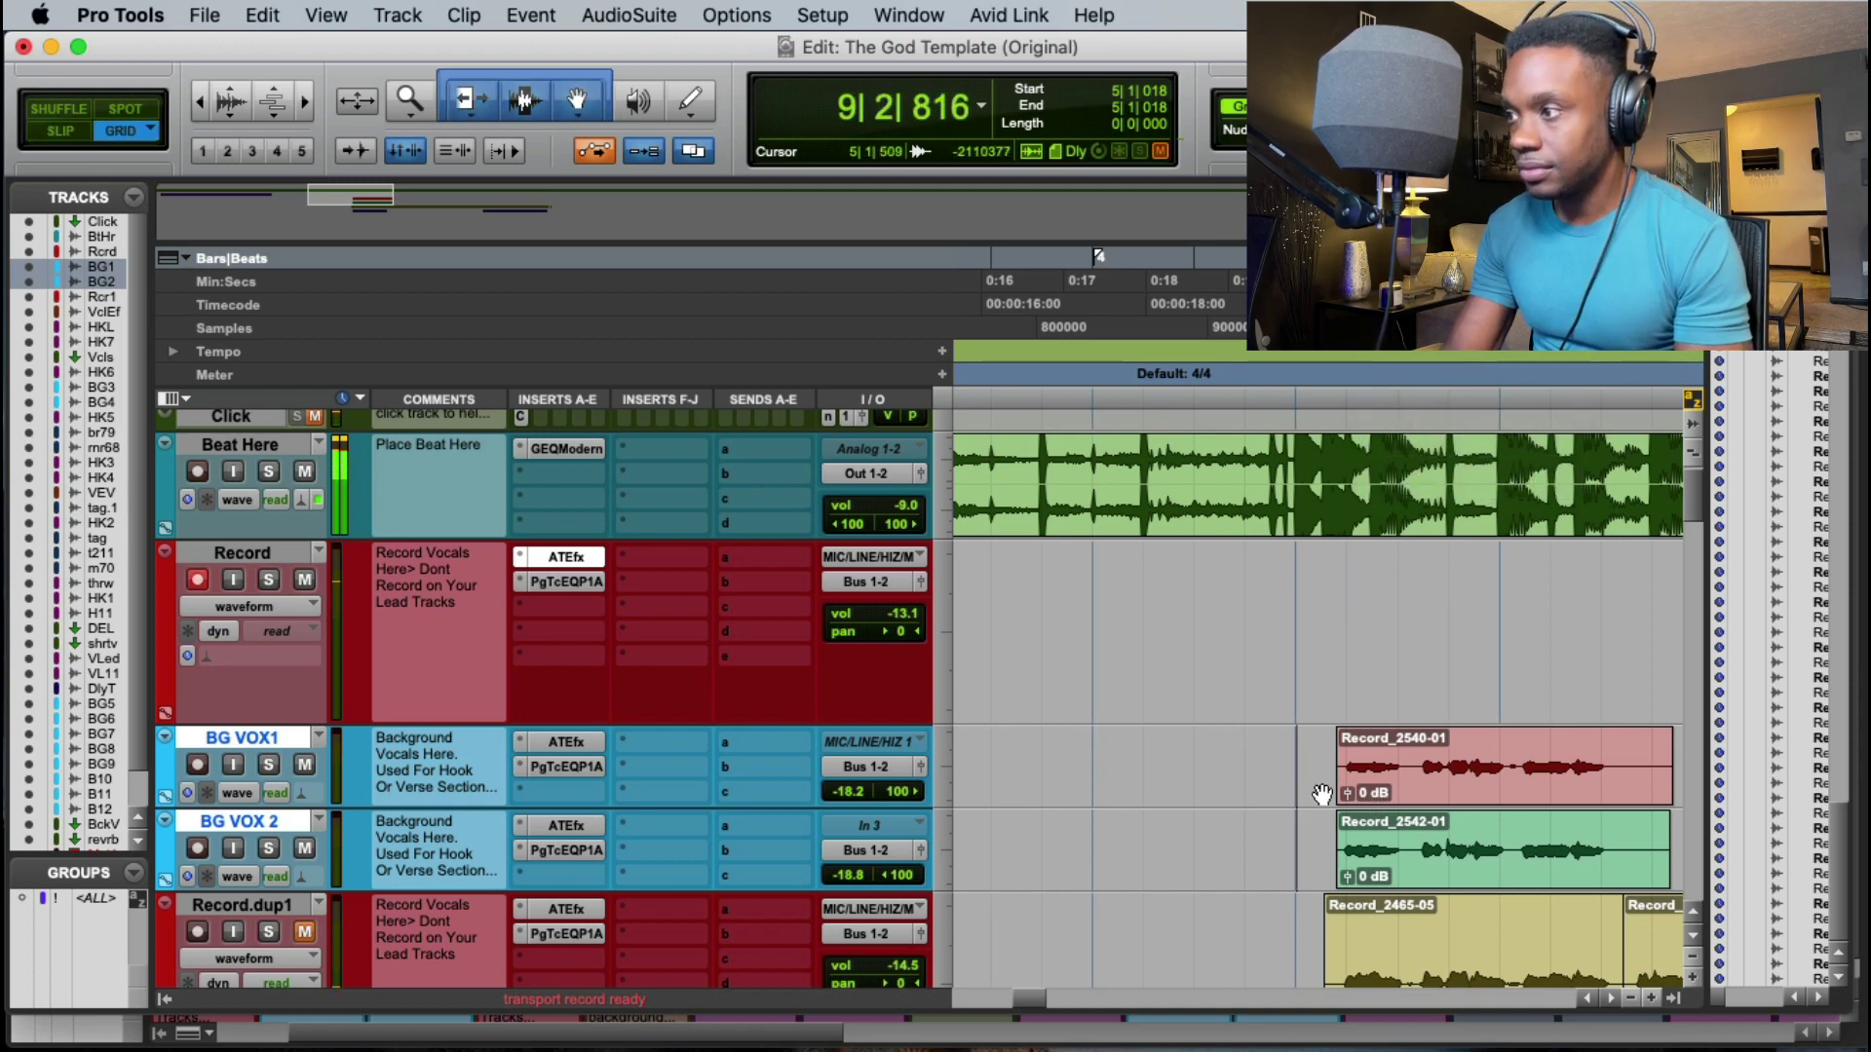
click(1349, 785)
click(1348, 827)
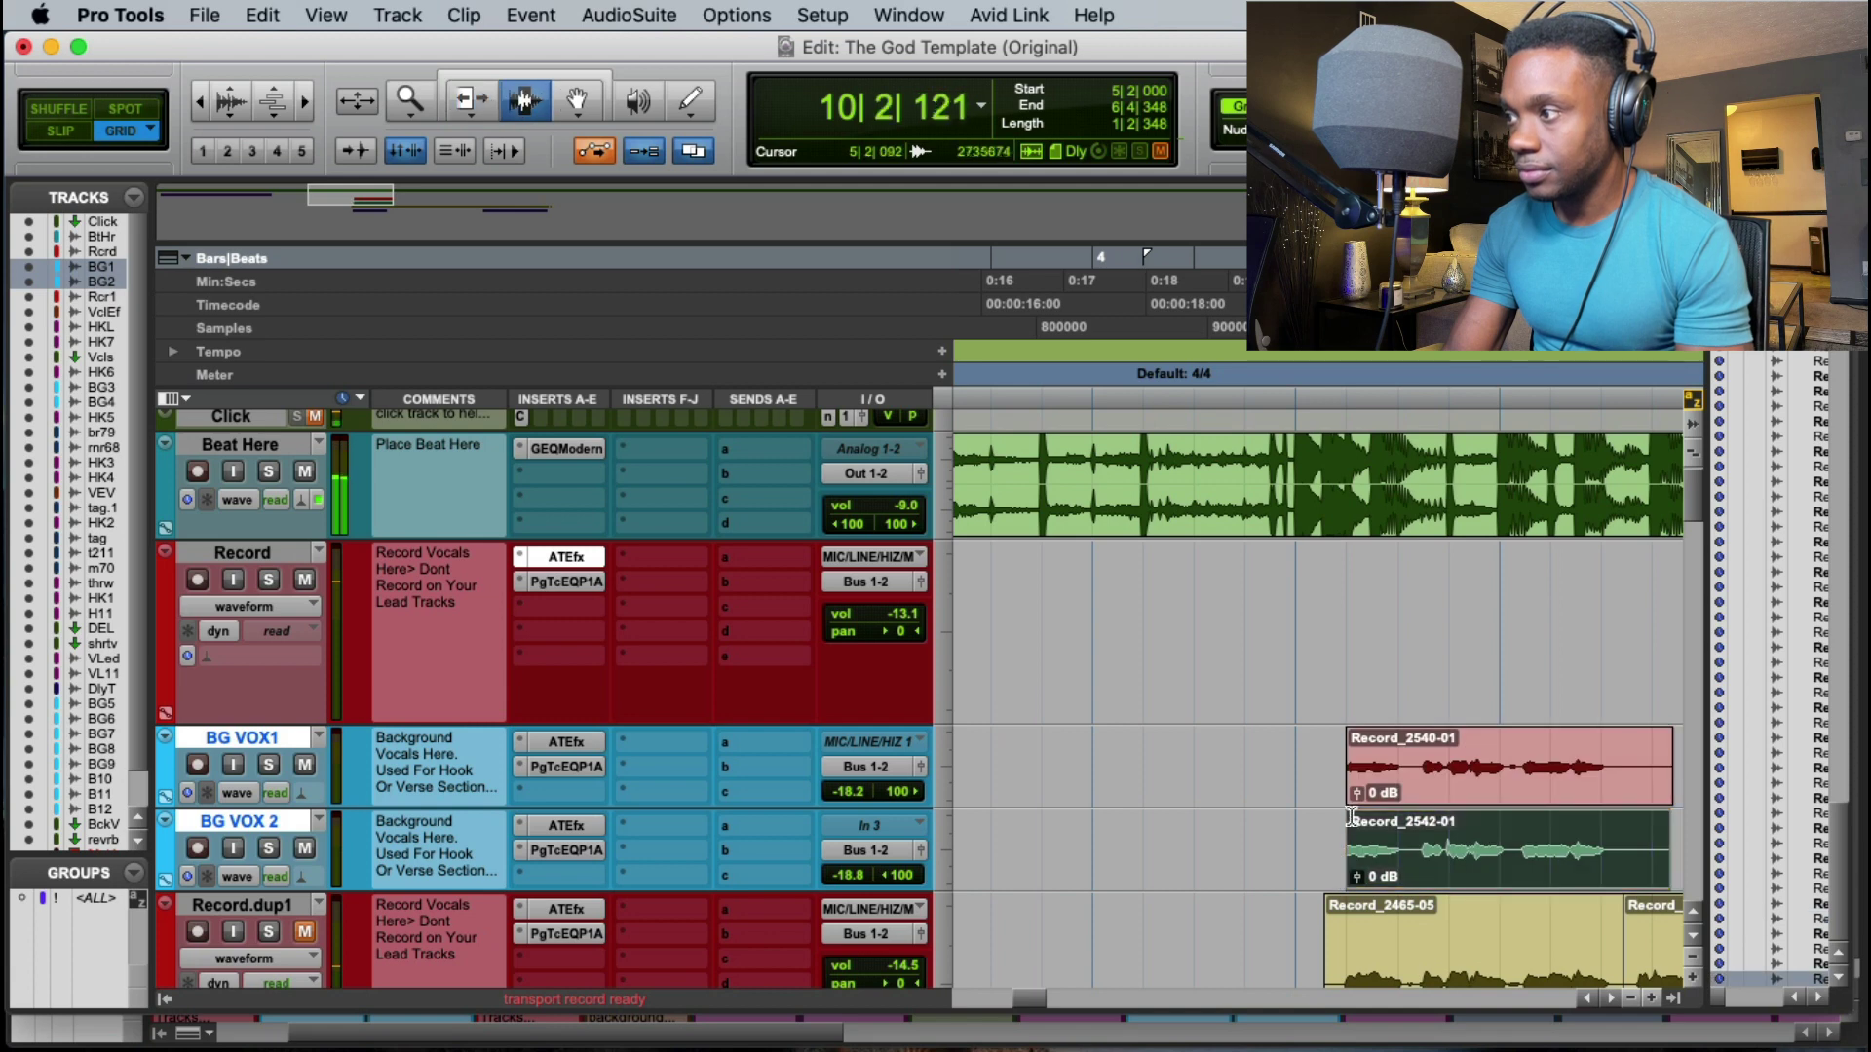
Step: Shift the takes on BG VOX1 and BG VOX 2 together one beat later, then play back from 5|1|000
key(Escape)
shift+click(1387, 860)
shift+click(1393, 845)
shift+click(1390, 794)
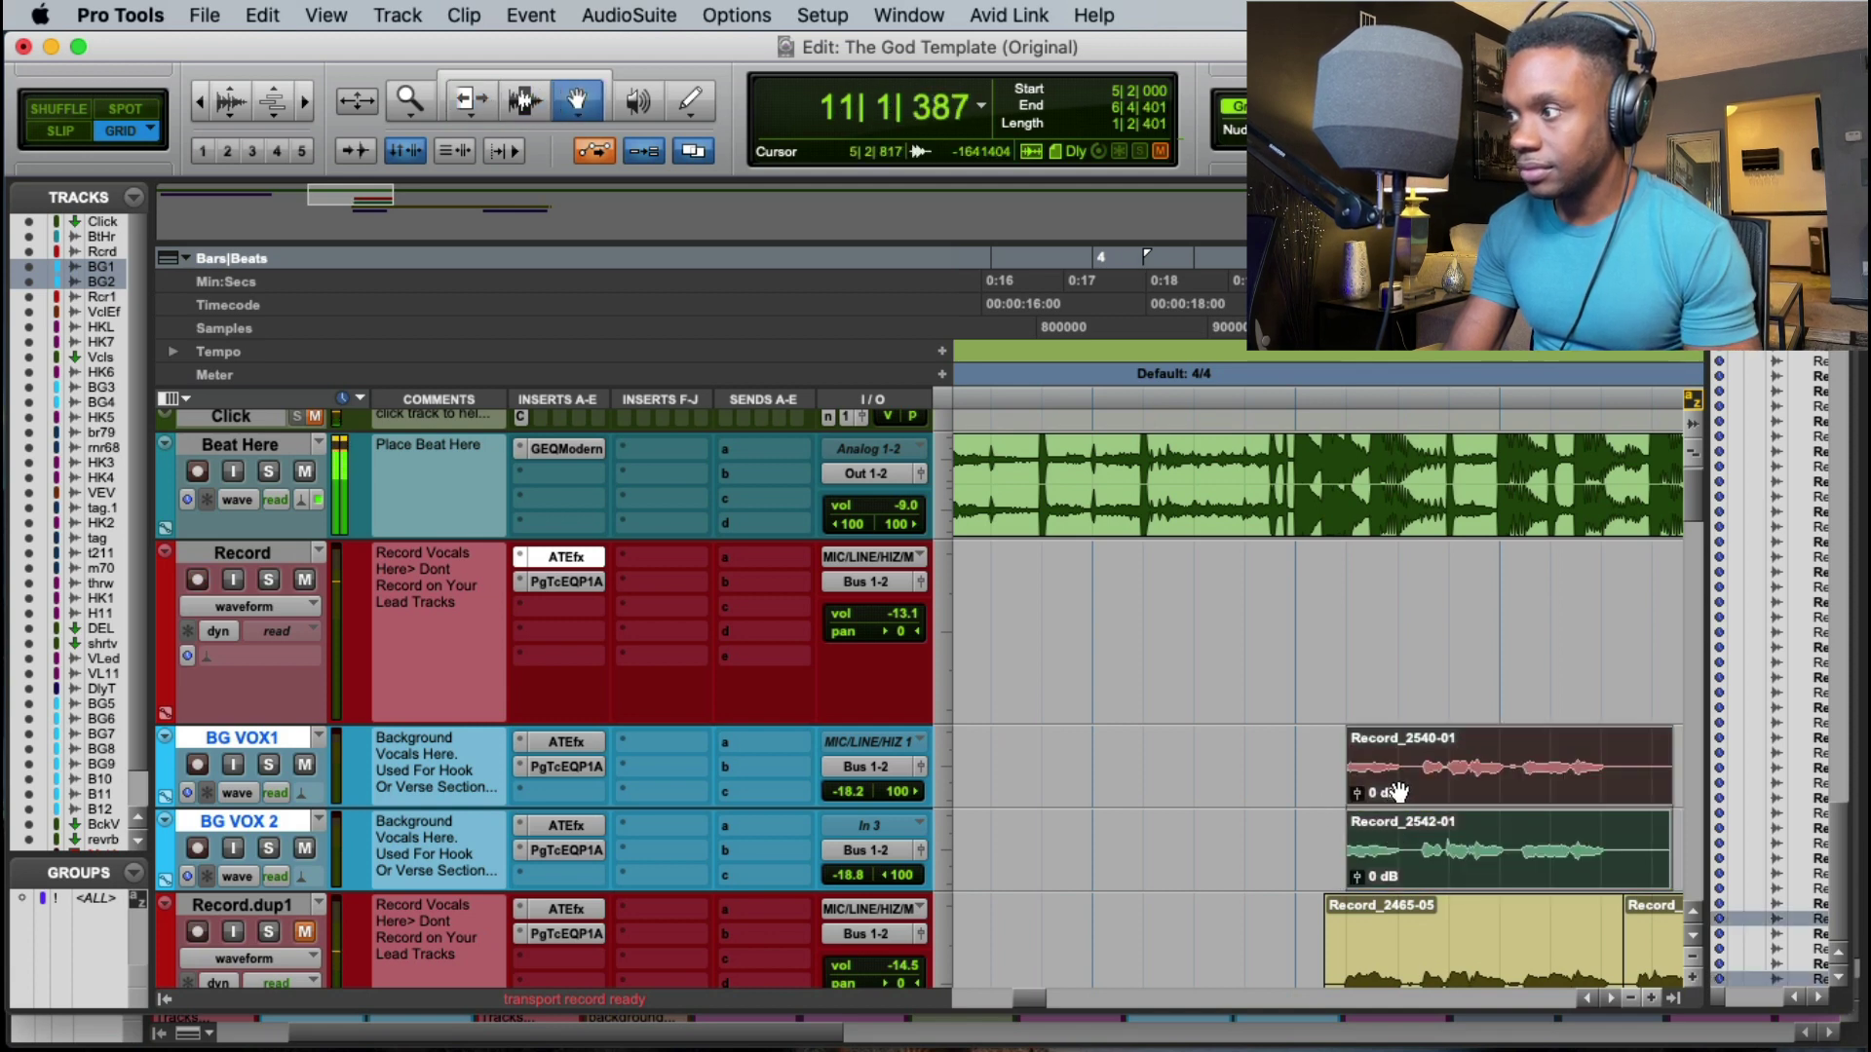
drag(1394, 794, 1426, 785)
click(1304, 786)
key(space)
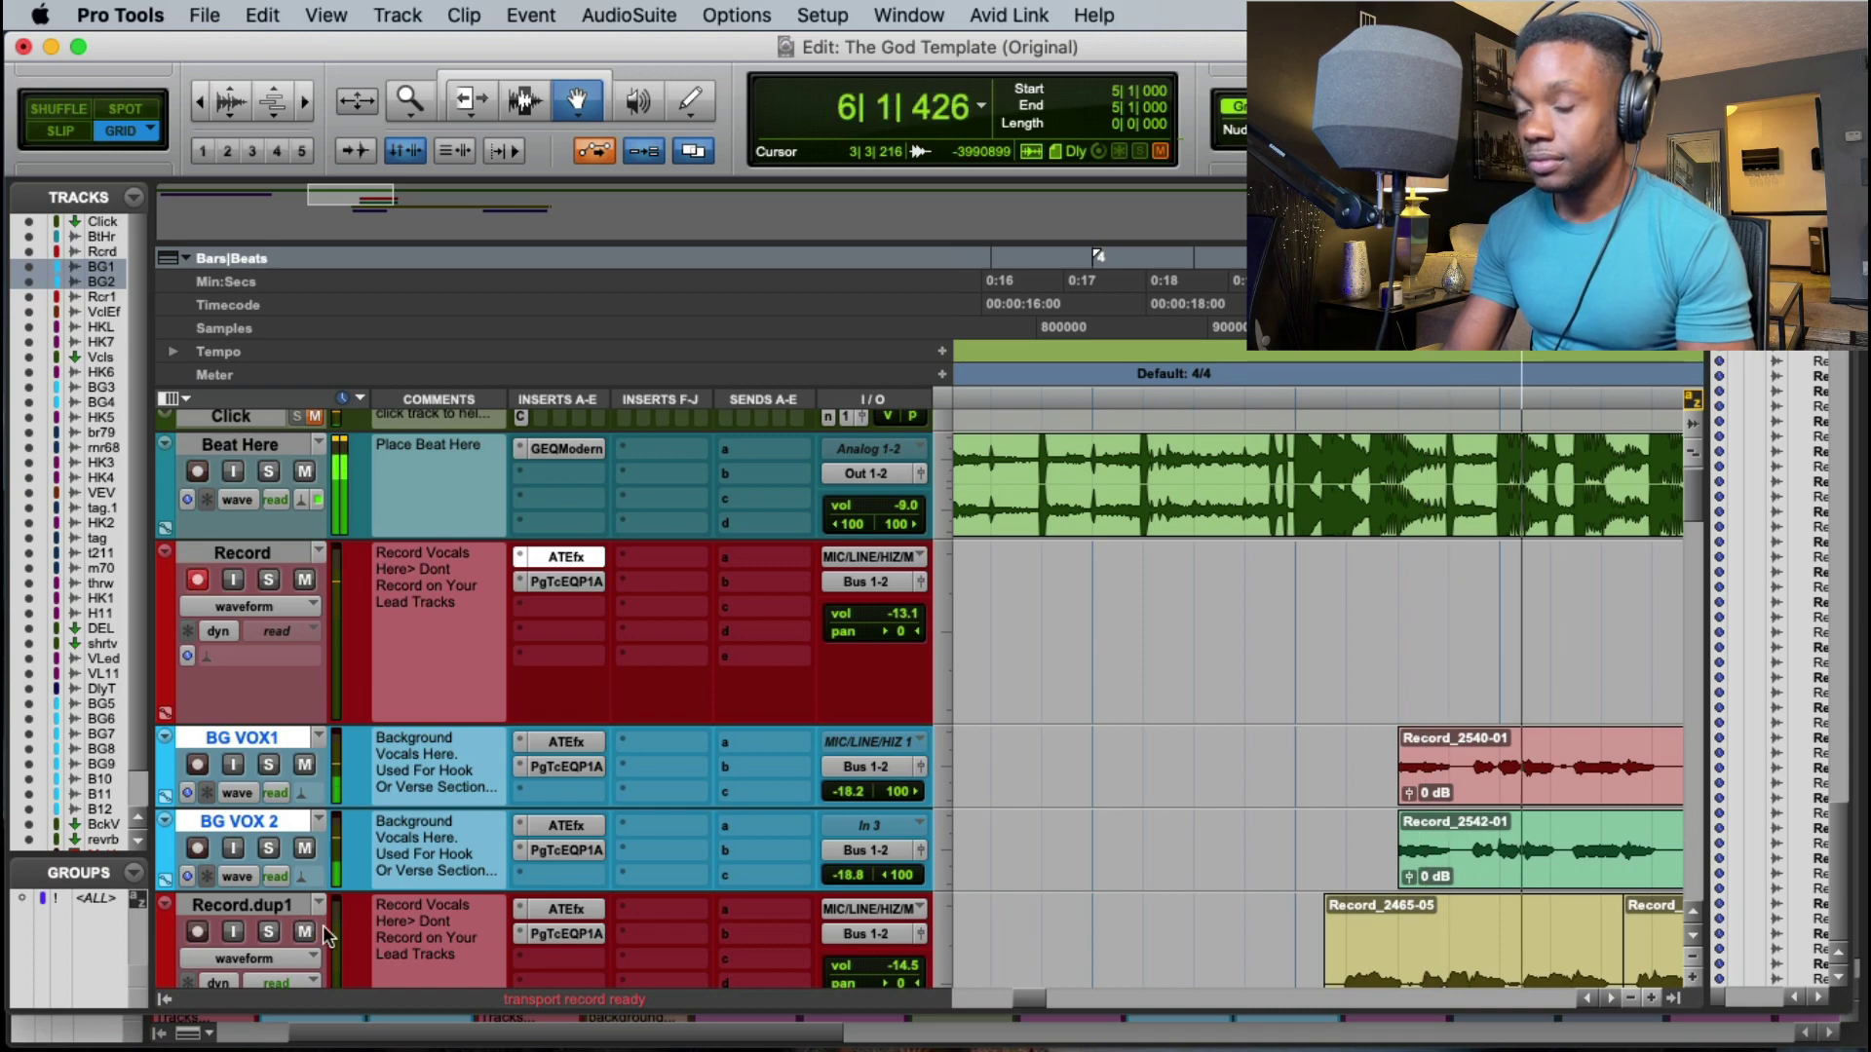
Step: Punch in a vocal phrase on the Record track from about 7|3, after the parked BG VOX takes
scroll(1130, 835, down, 5)
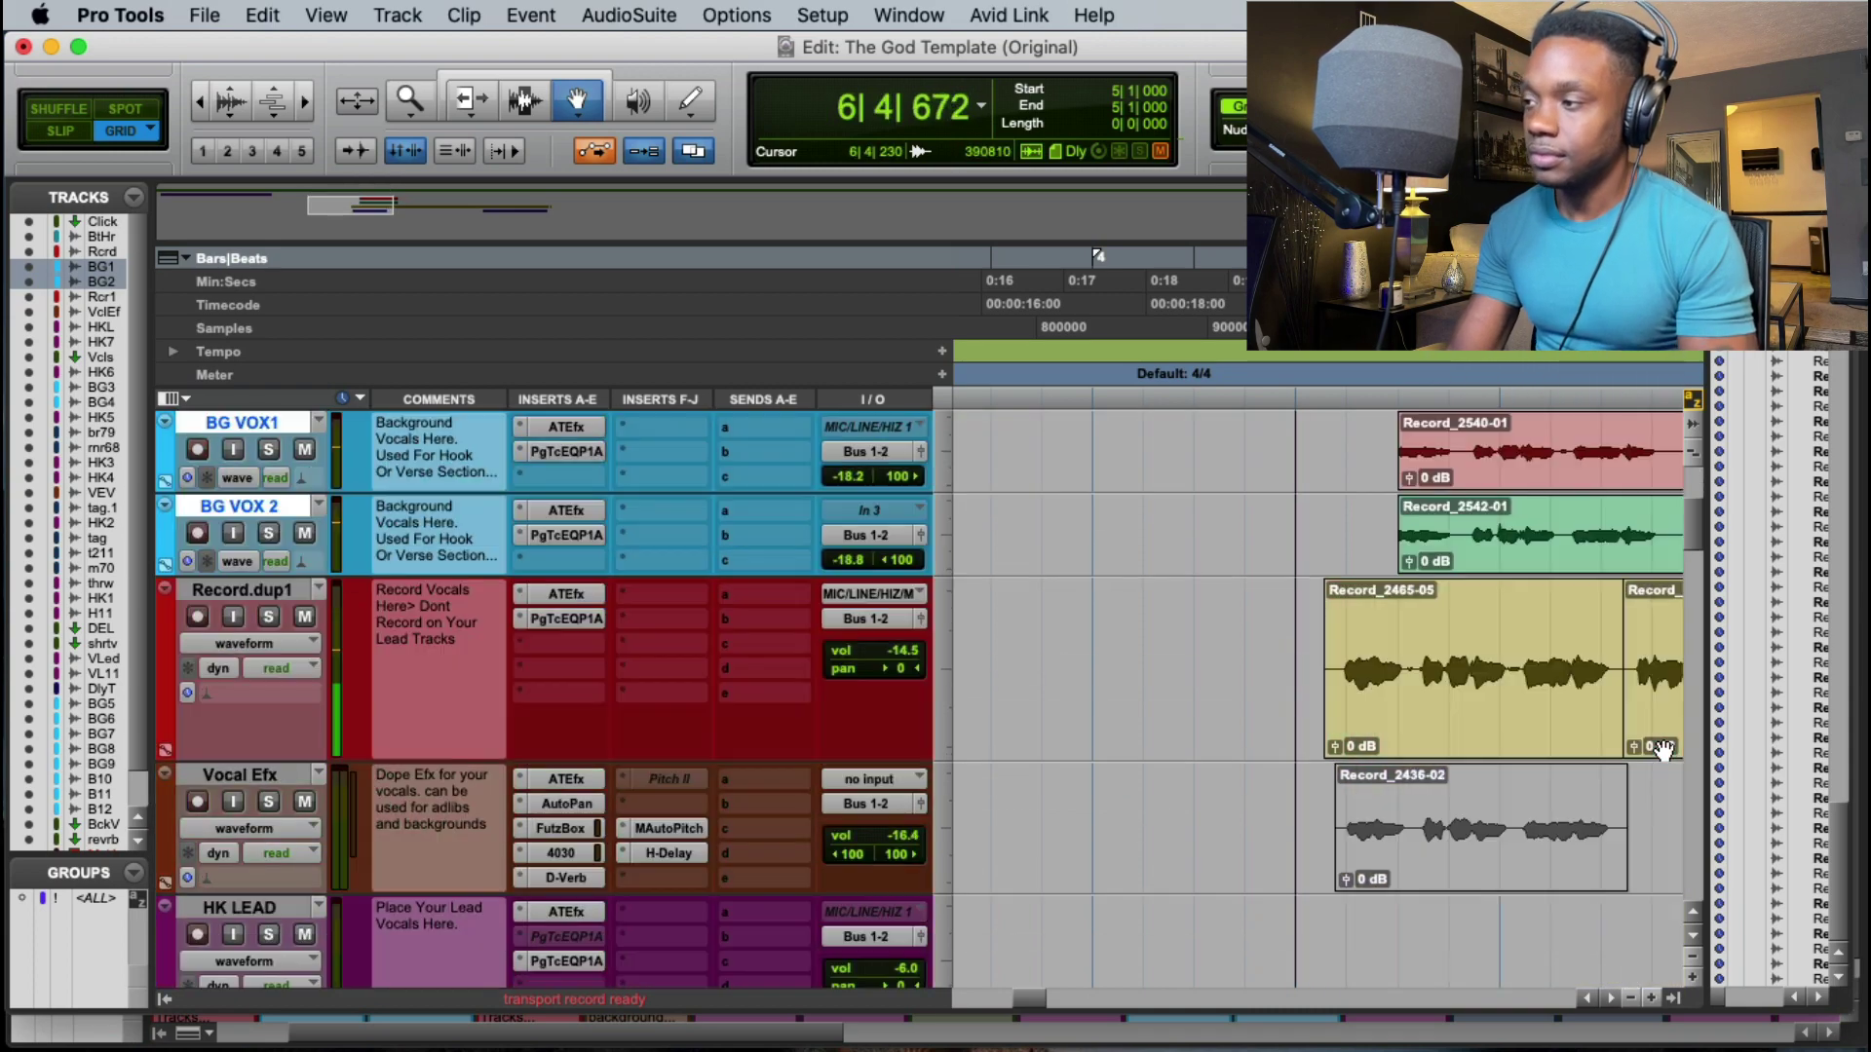
scroll(1630, 764, up, 5)
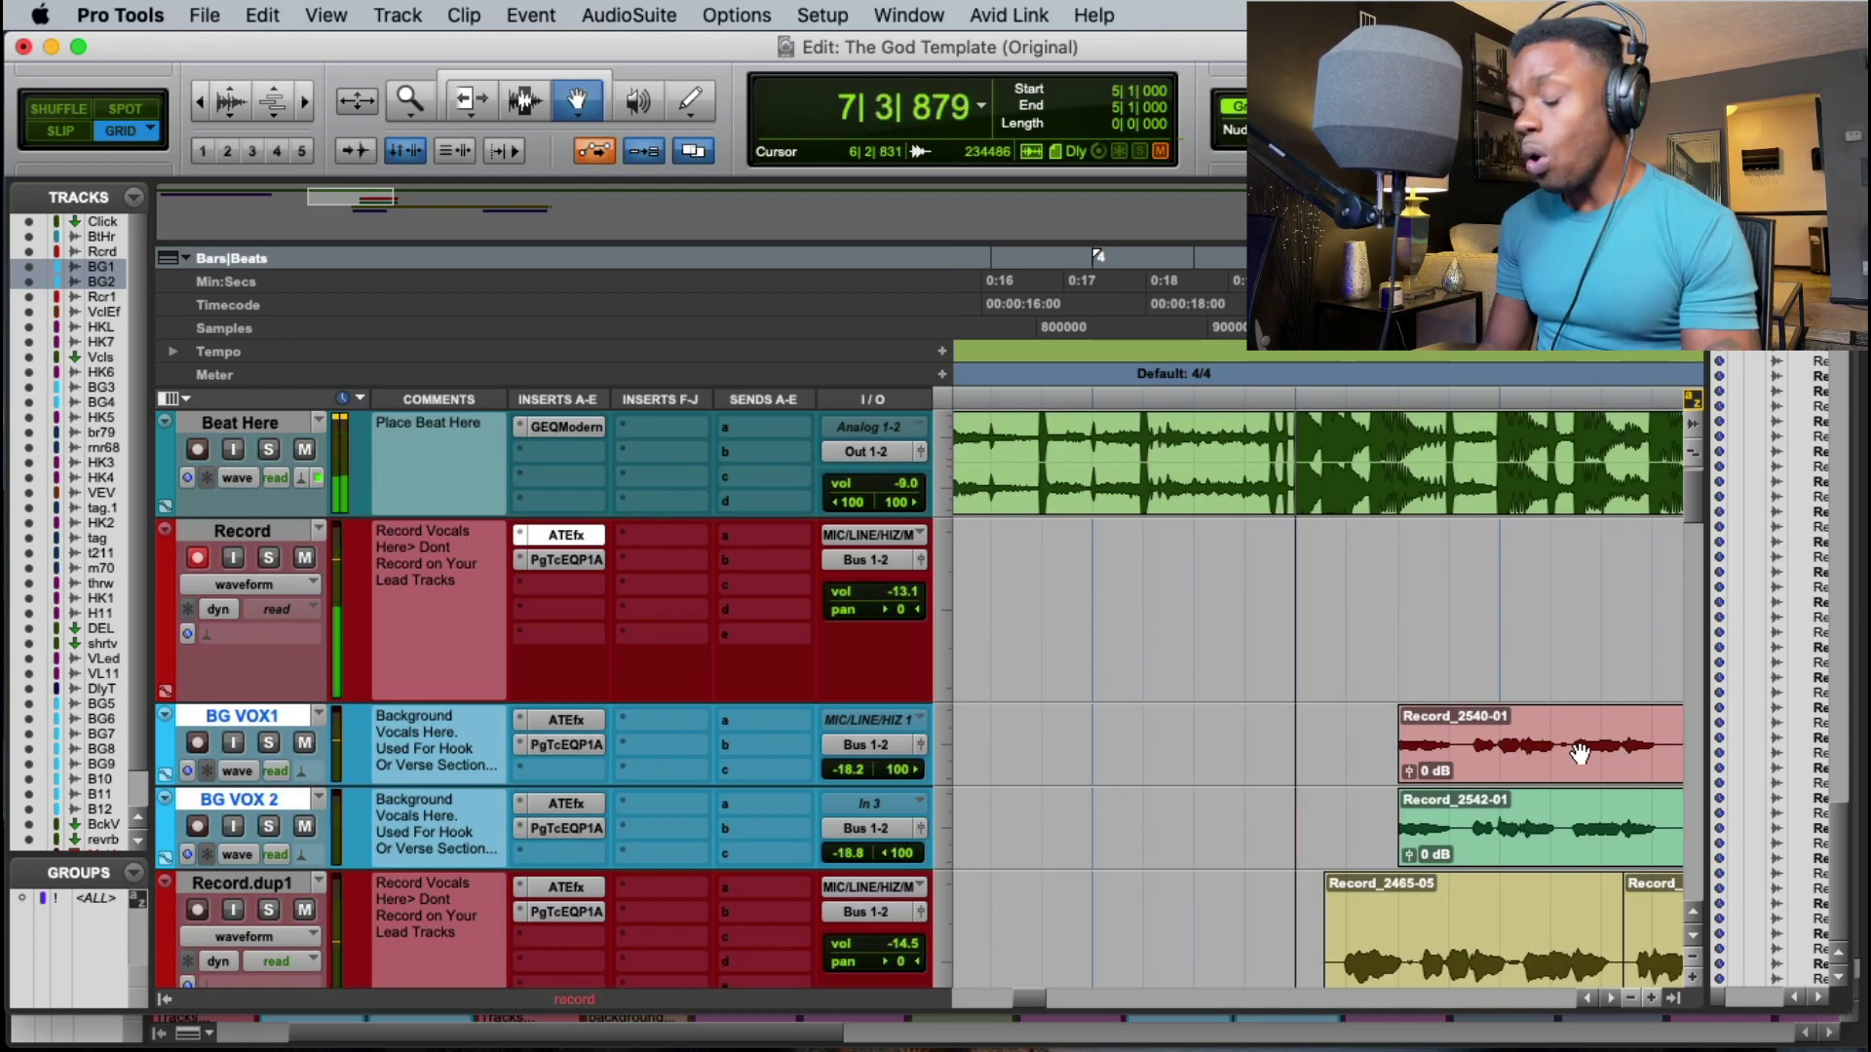
key(r)
key(r)
key(t)
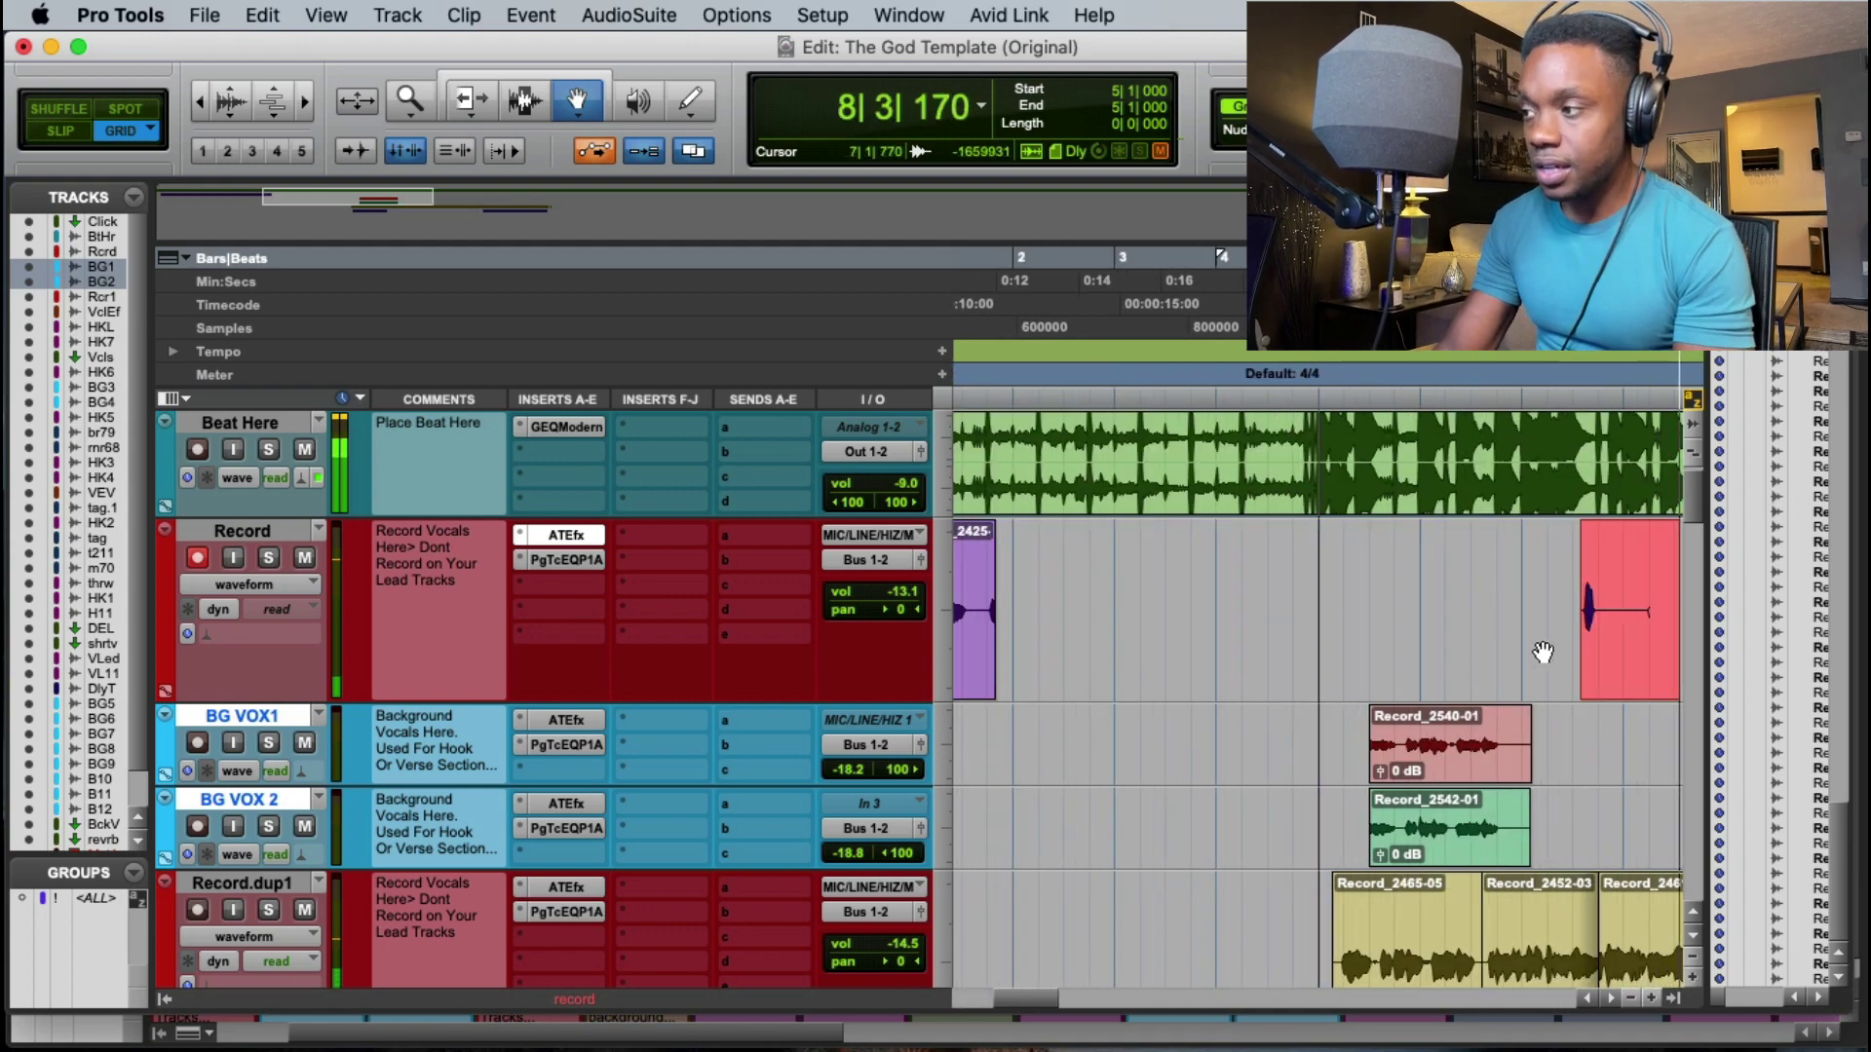
key(space)
Step: Record repeated short vocal passes on the Record track with playback from 7|1|000 and move the last take down to BG VOX1
click(1534, 606)
key(space)
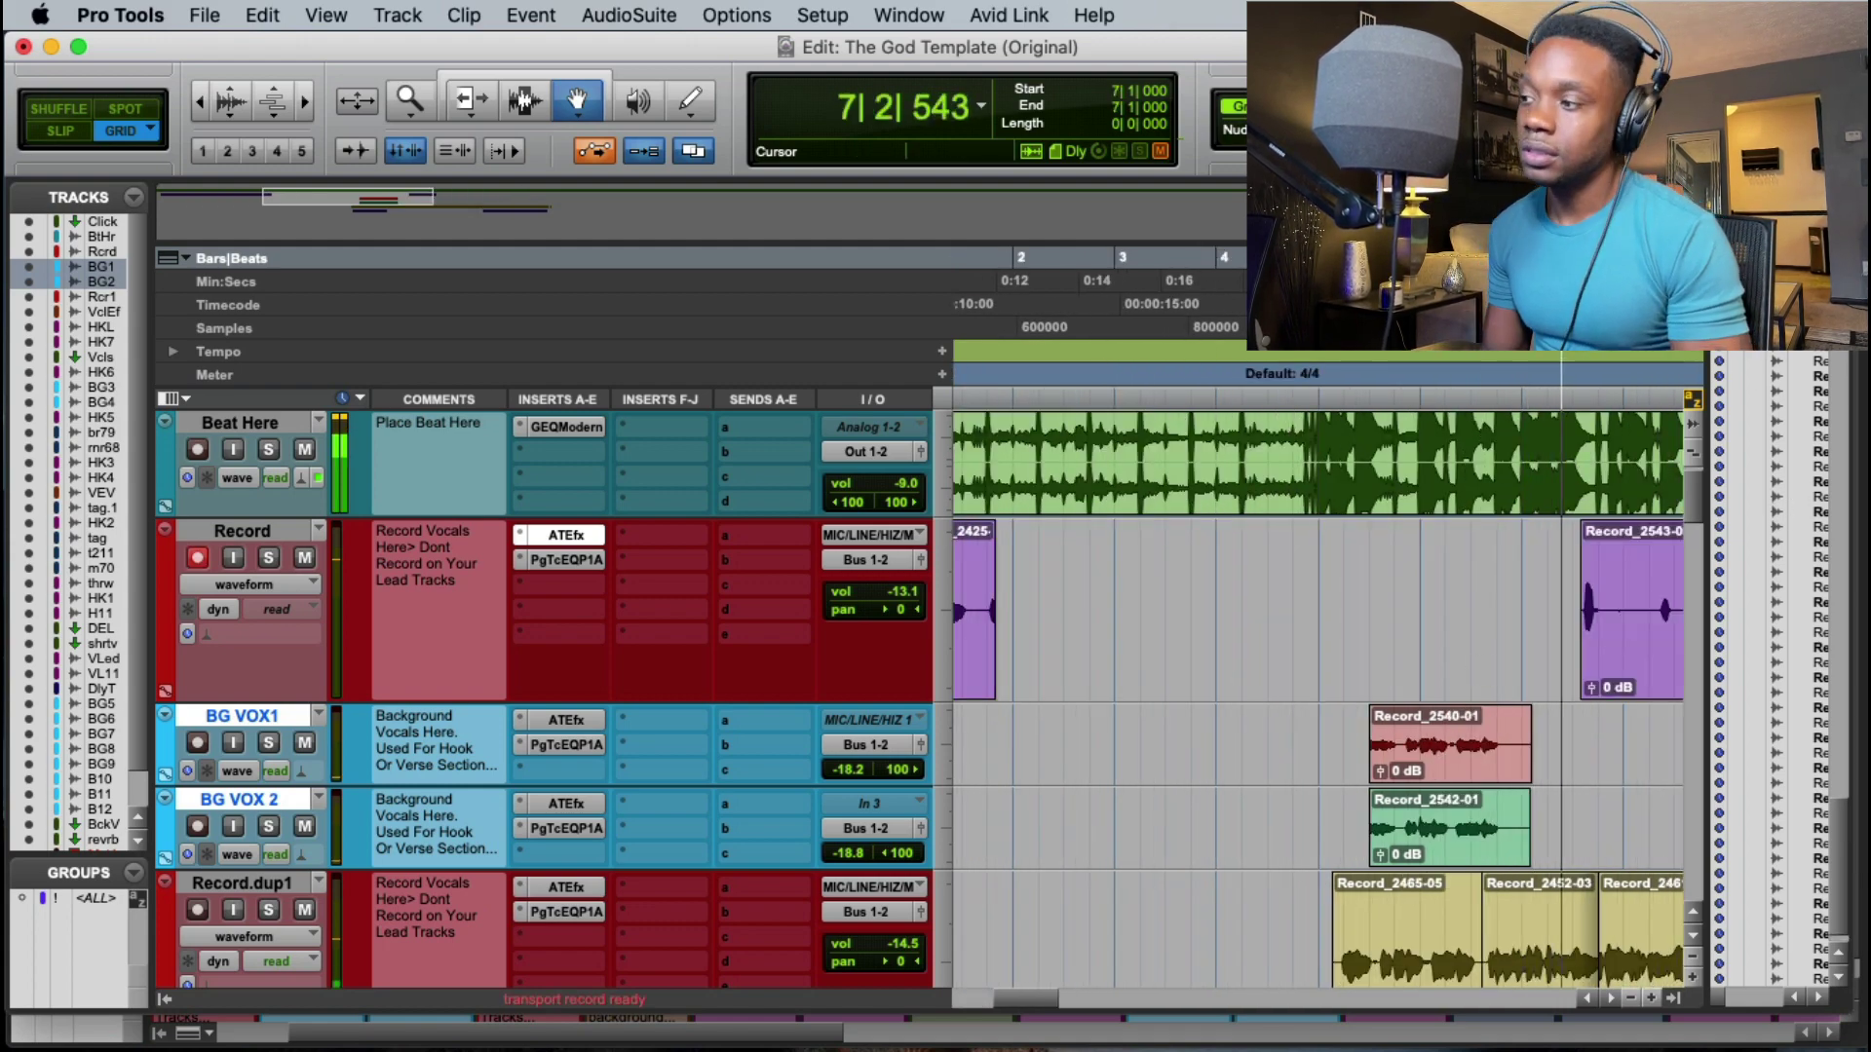
key(space)
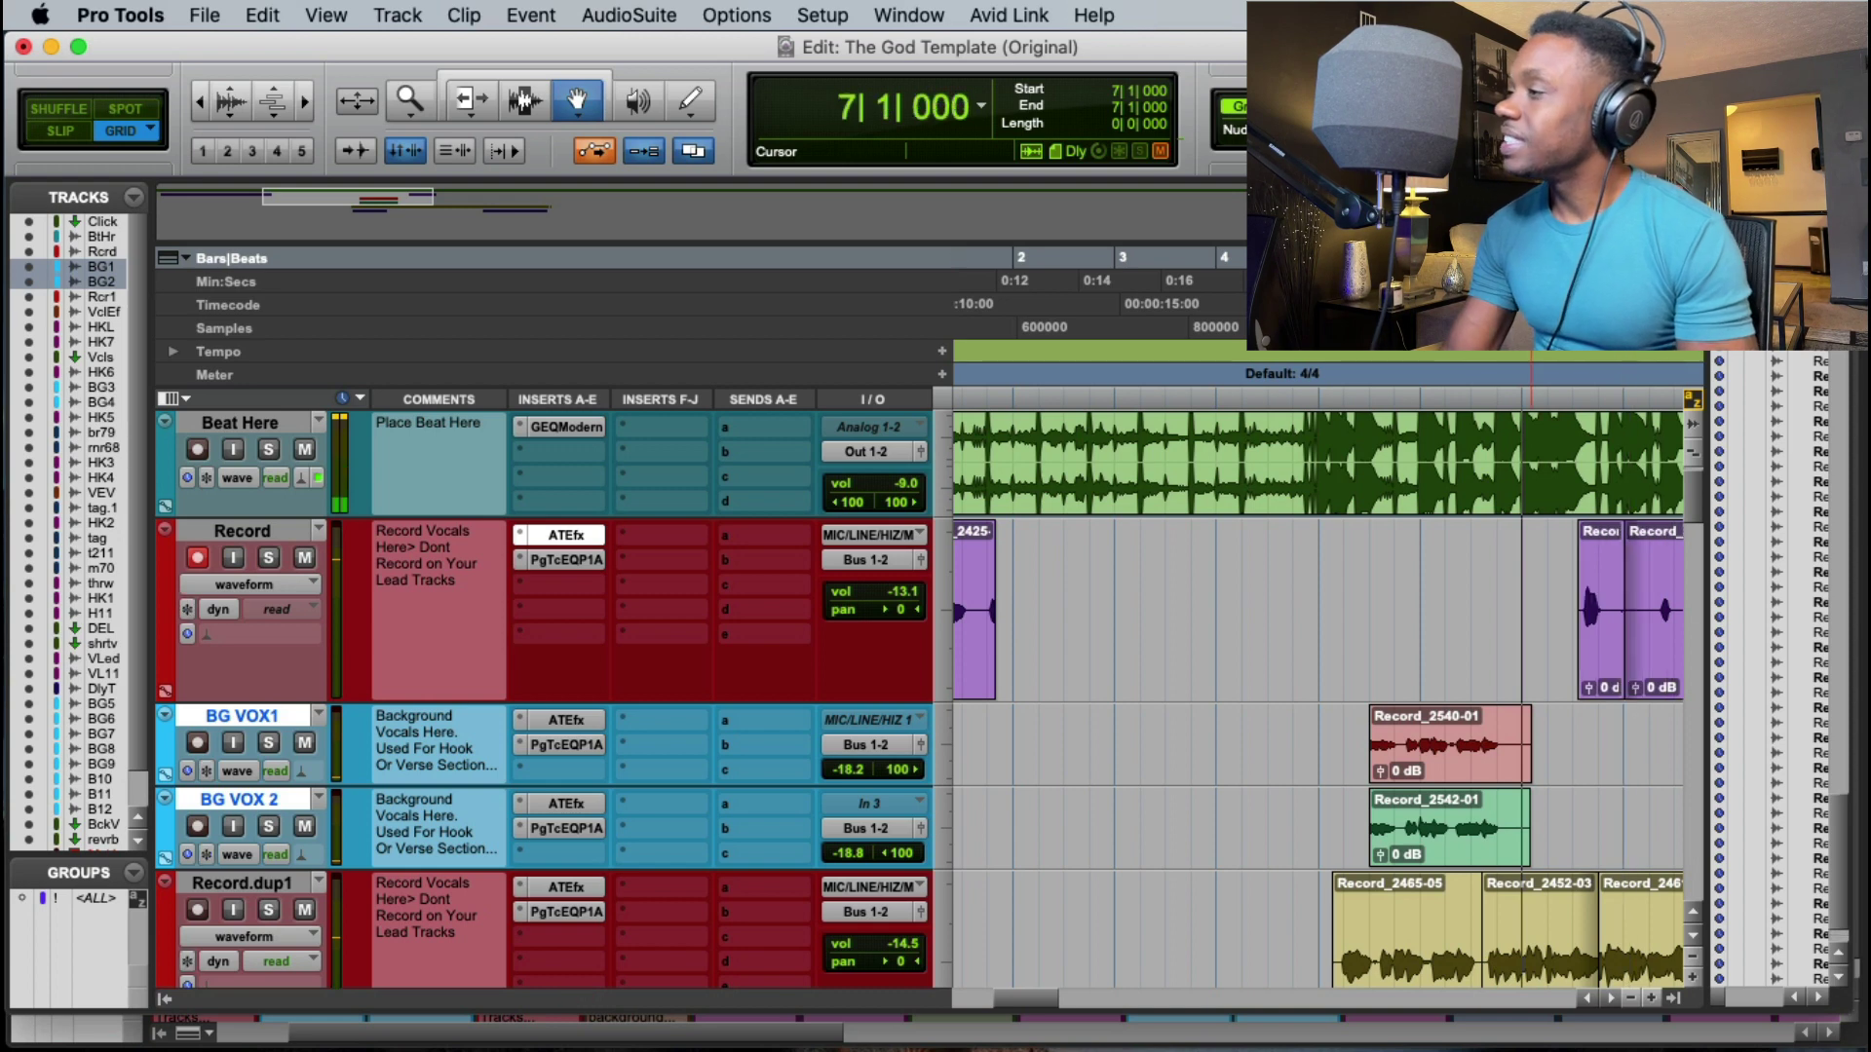
key(space)
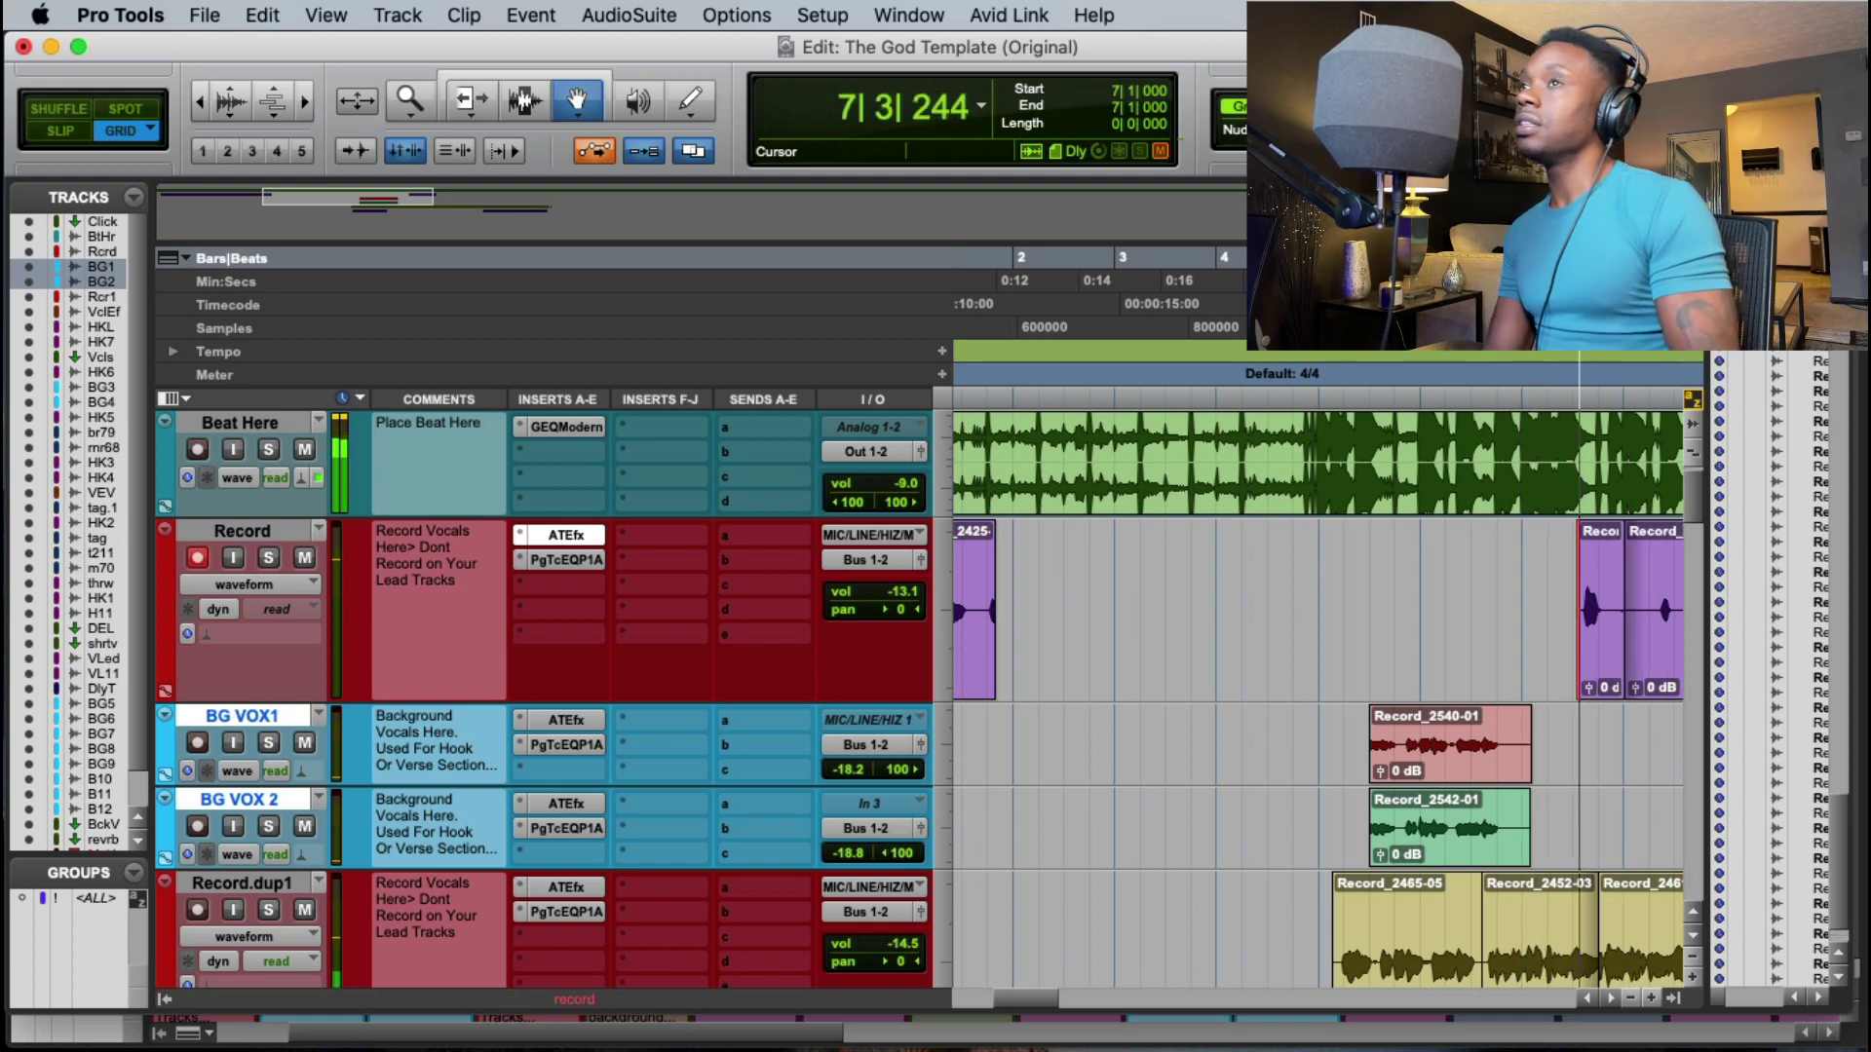
key(space)
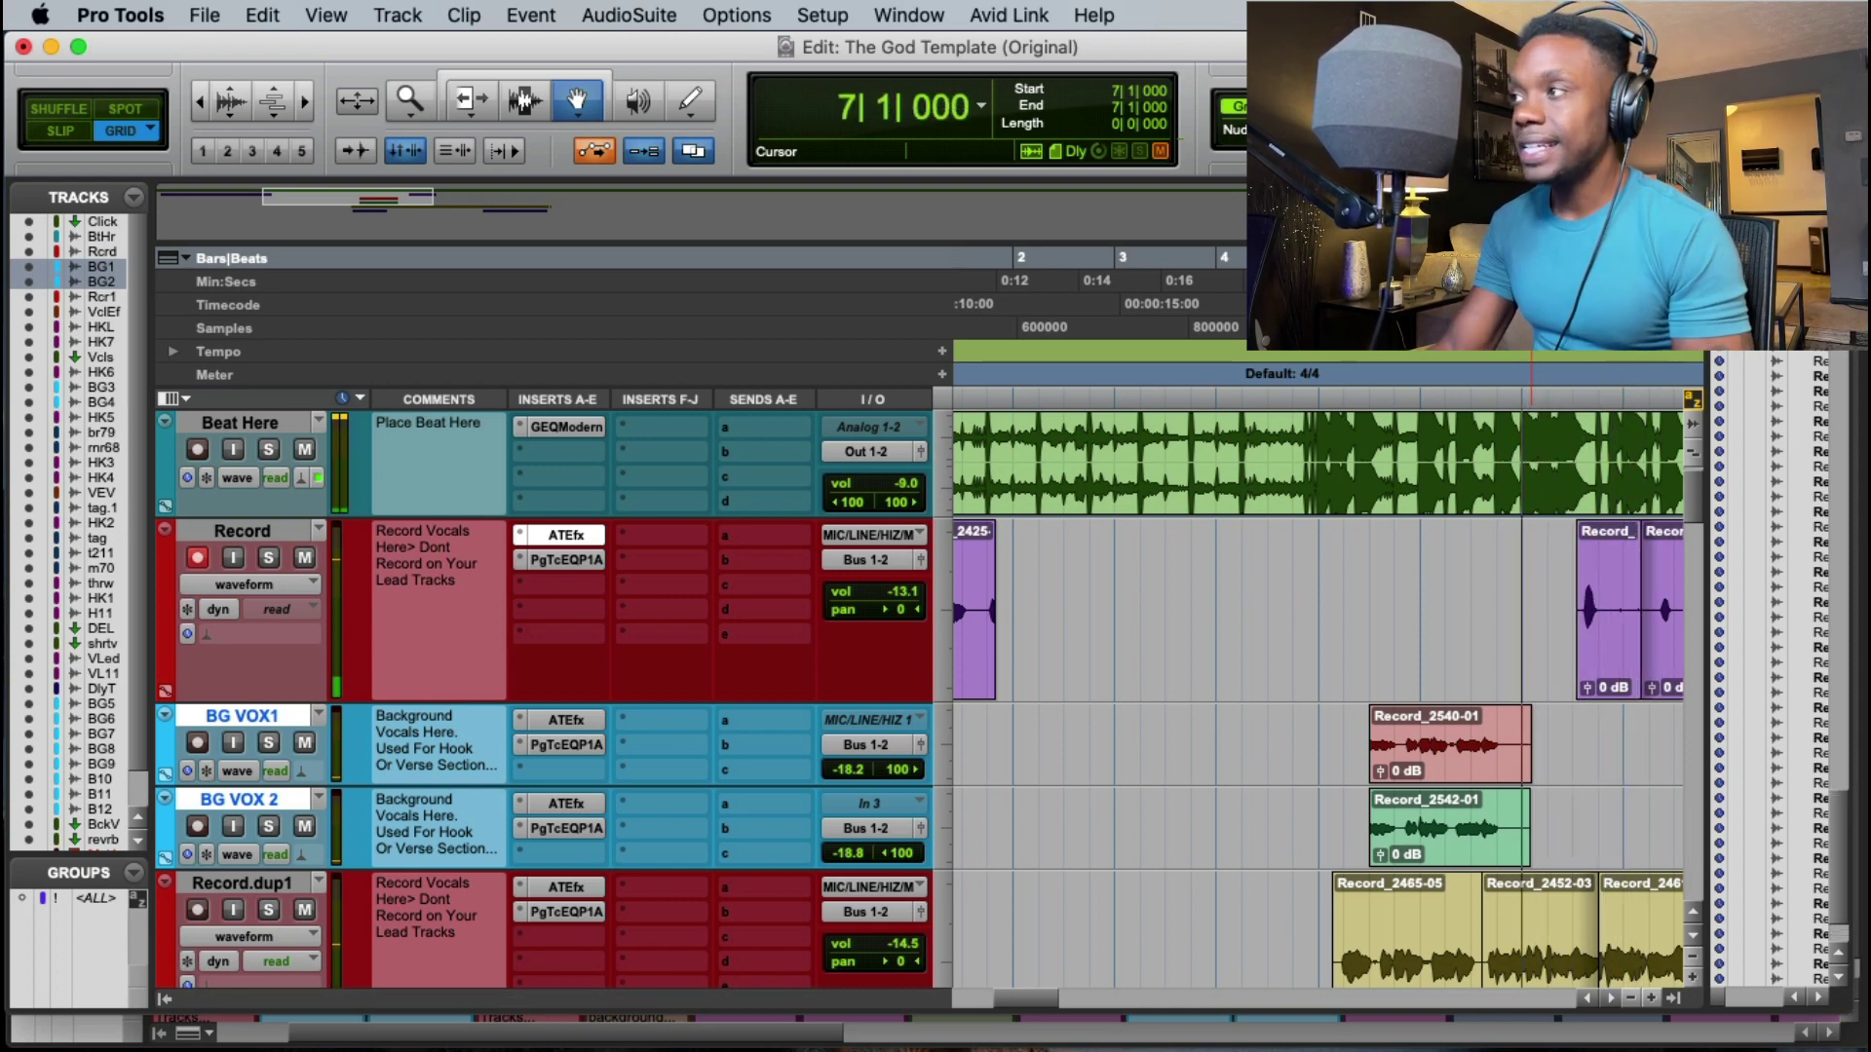
key(space)
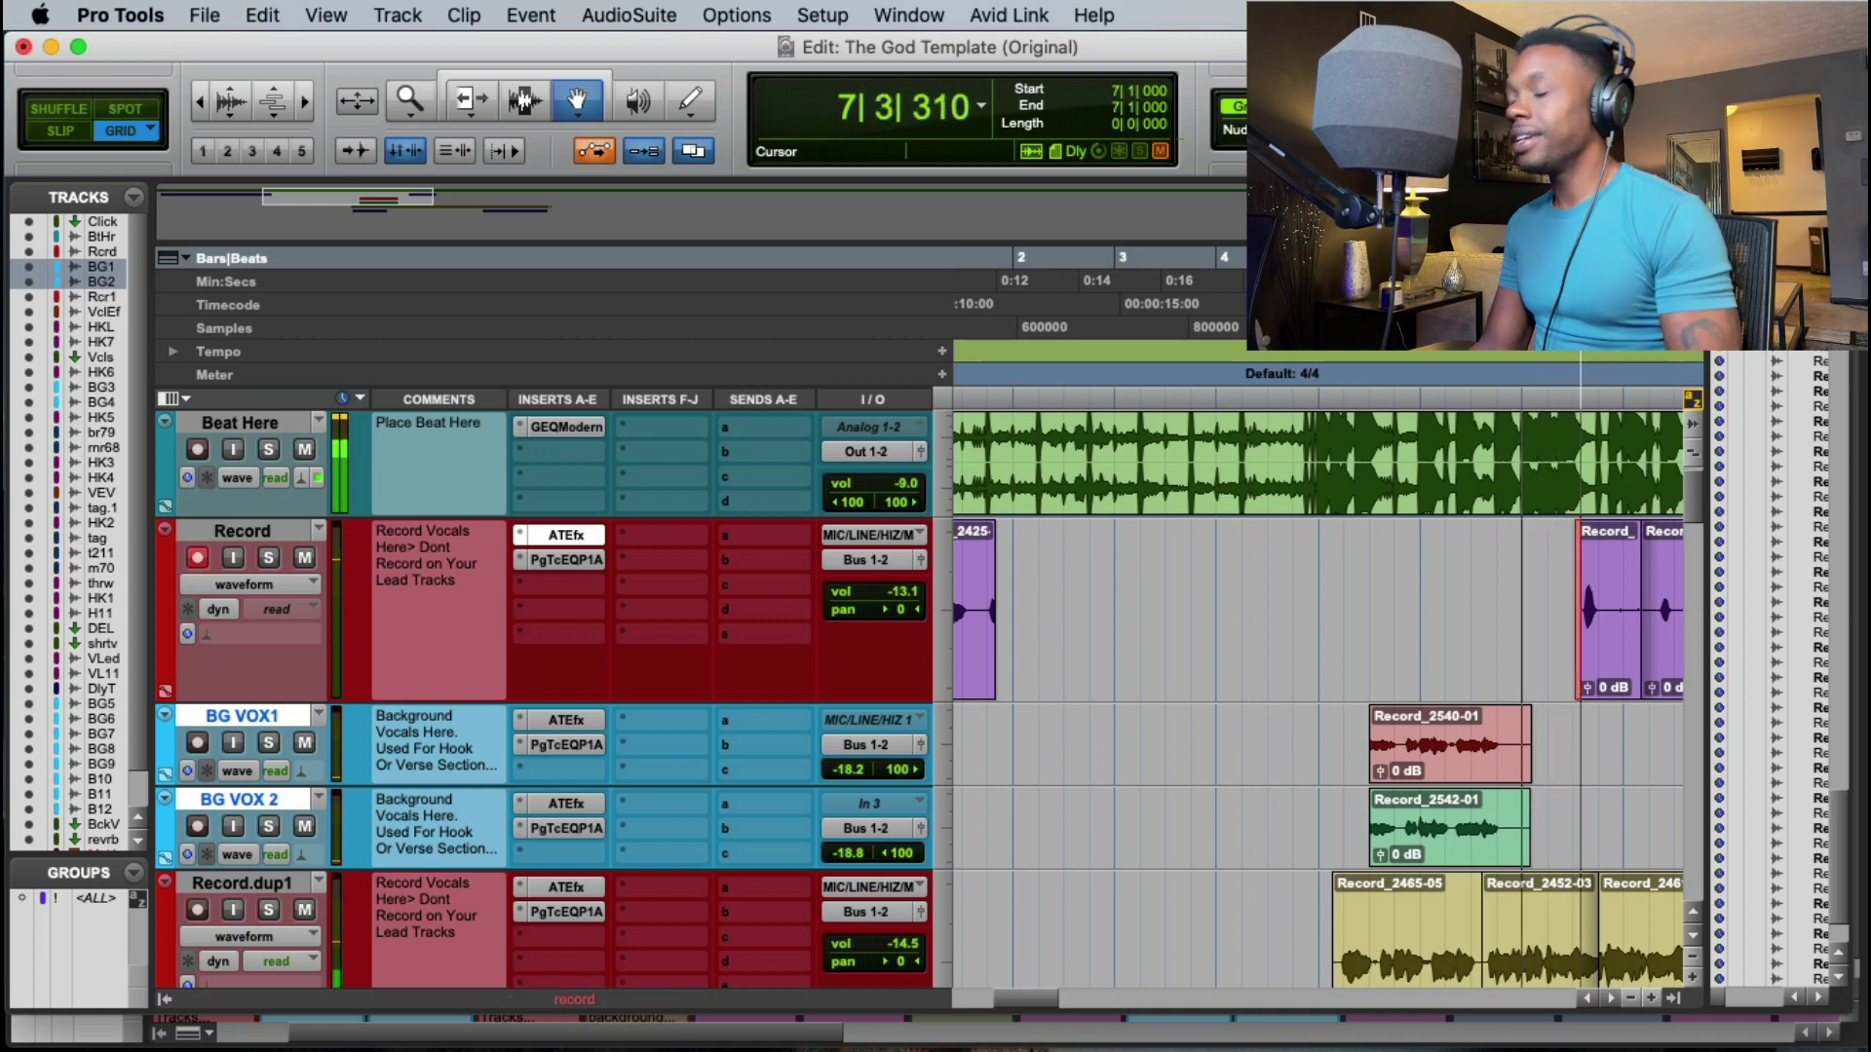
key(space)
drag(1604, 668, 1590, 742)
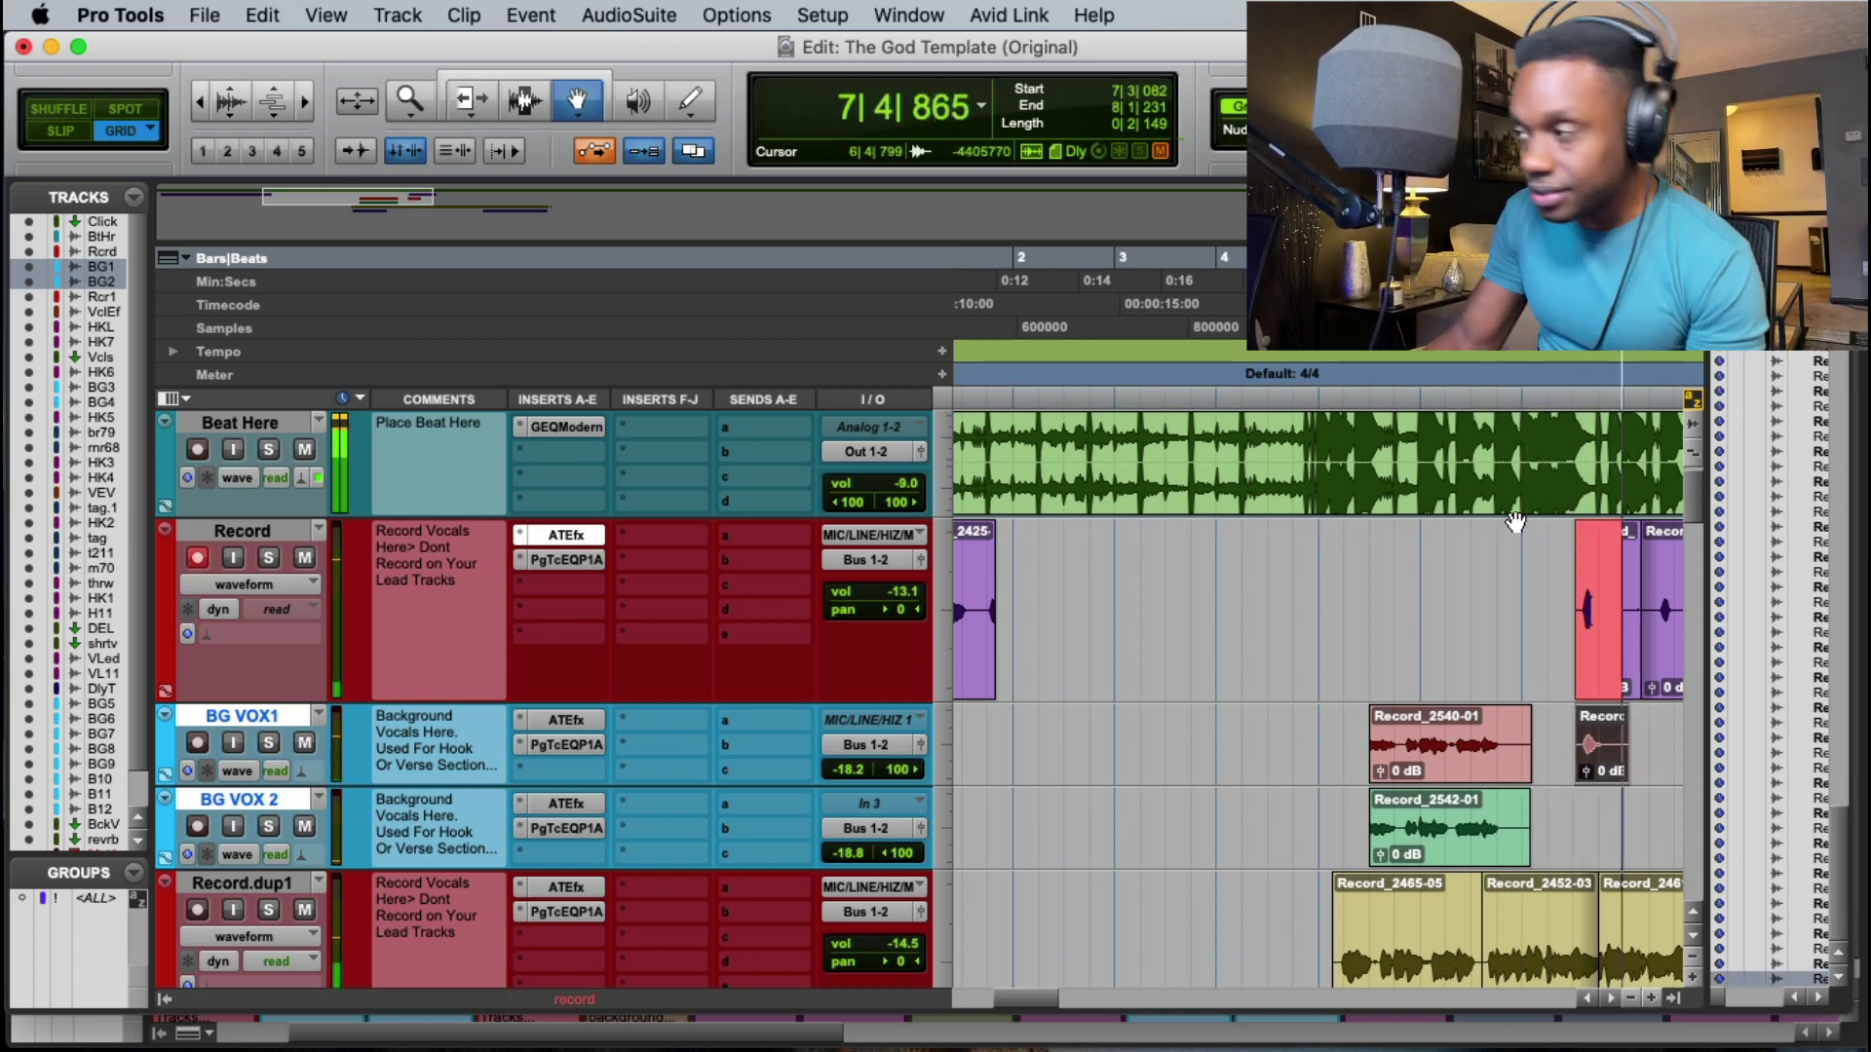
Step: Record a second short take, move it down to BG VOX 2, and delete the clip left on the Record track
key(space)
drag(1610, 643, 1611, 821)
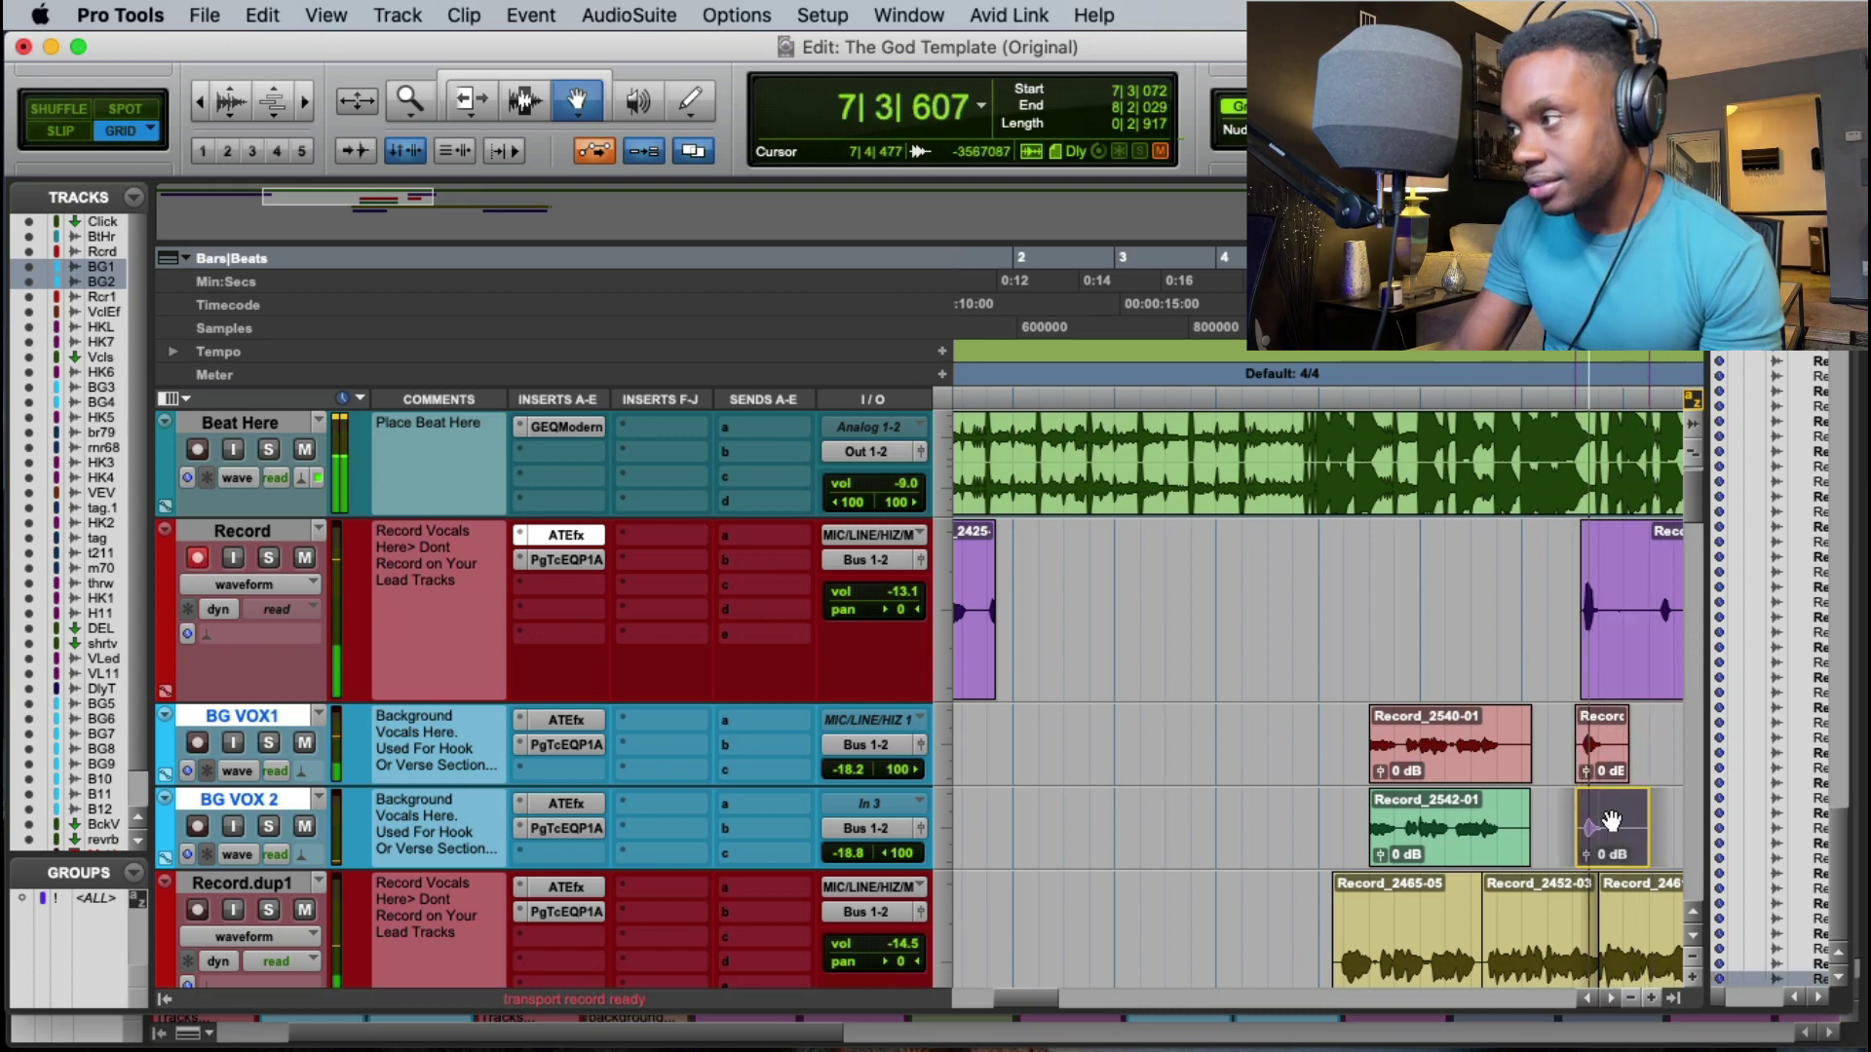
click(1592, 649)
key(Delete)
Step: Play back the BG VOX1 and BG VOX 2 takes from 5|3|000
key(space)
key(space)
click(1364, 277)
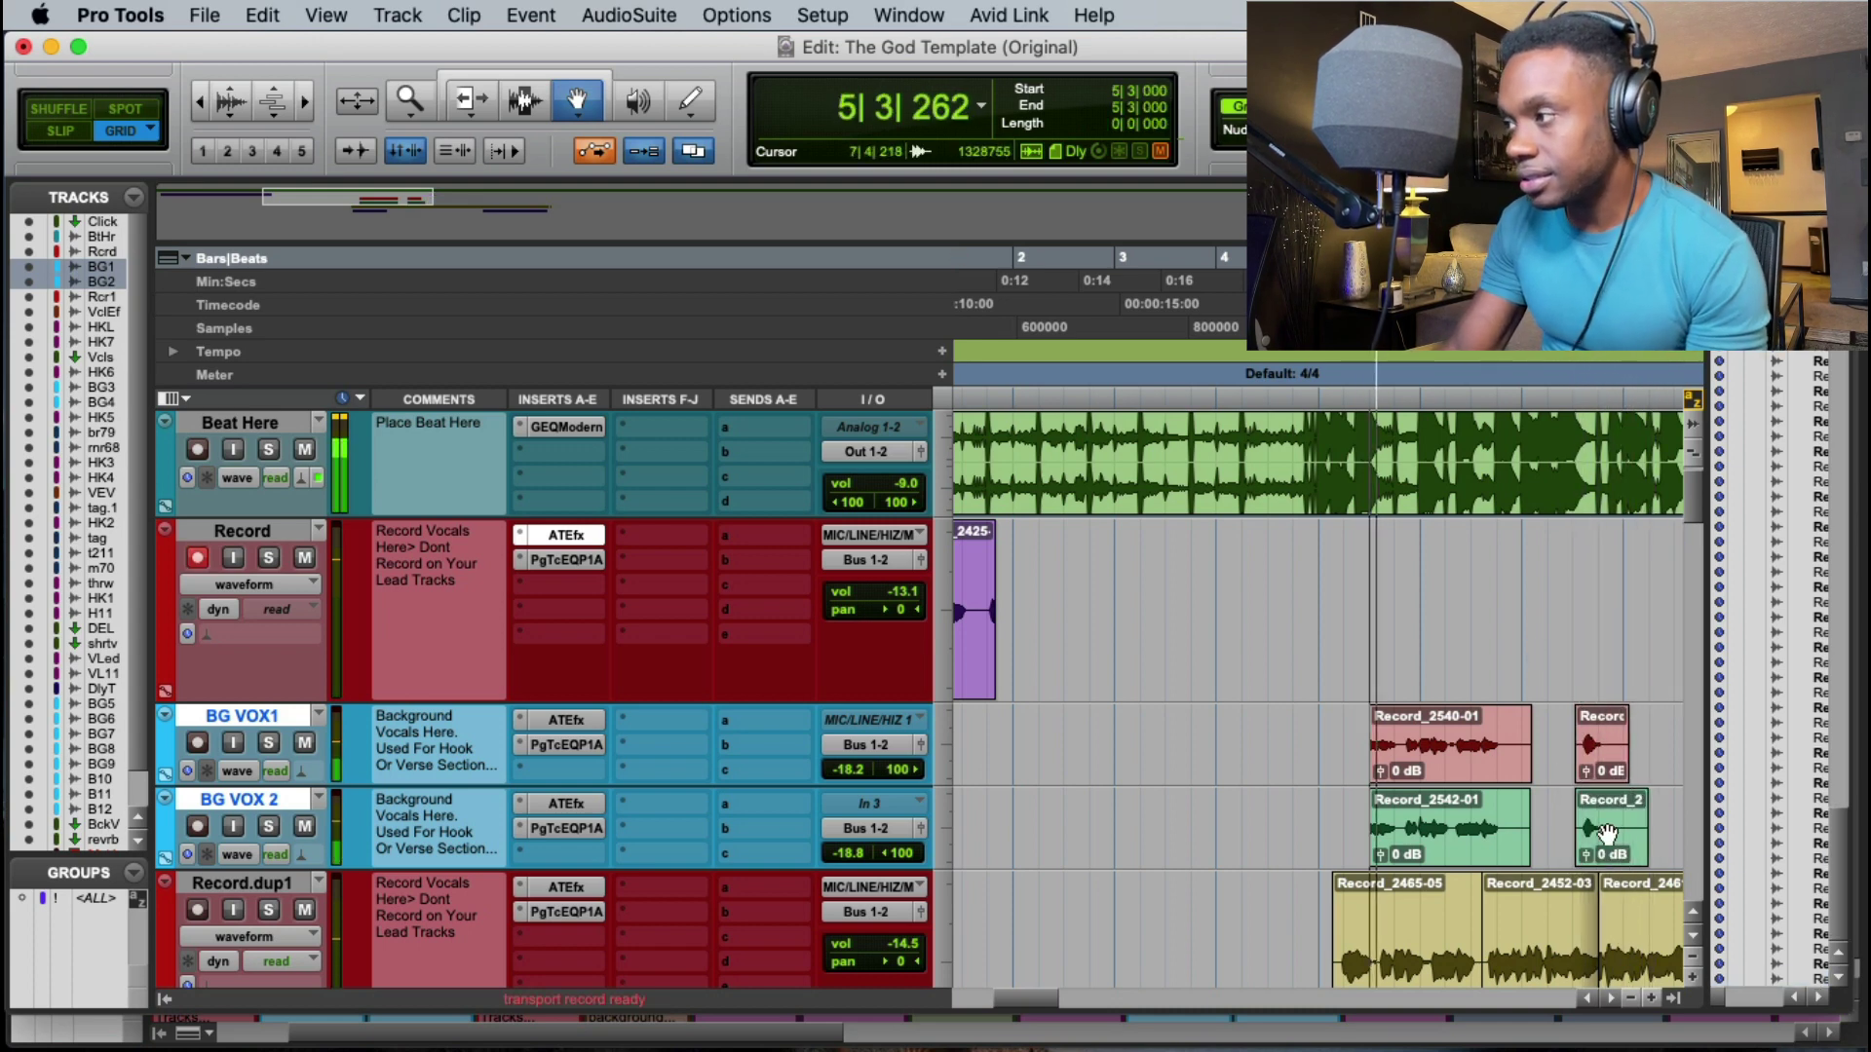
Step: Trim the short BG VOX1 and BG VOX 2 takes to end at 8|1|000 and the longer earlier pair to end at 7|1|000
key(Escape)
key(Escape)
key(Escape)
key(Escape)
drag(1625, 743, 1664, 846)
key(Escape)
key(Delete)
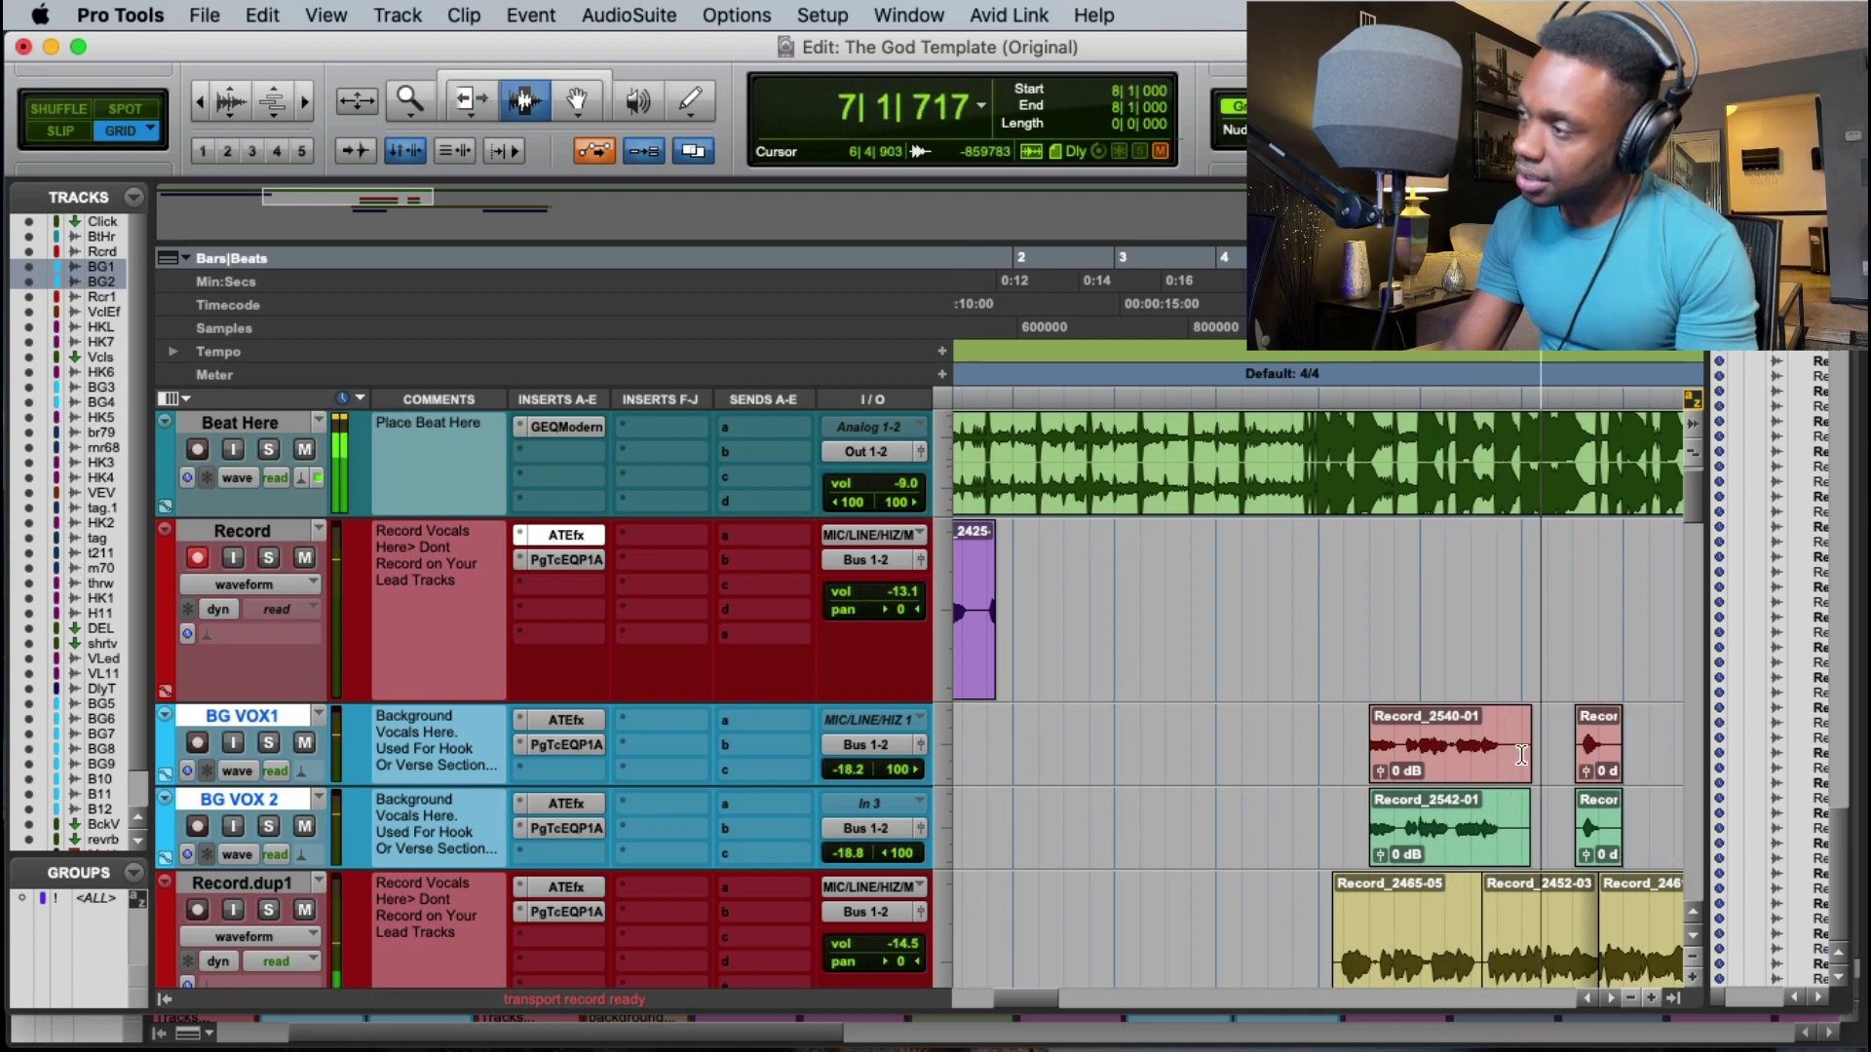
drag(1521, 755, 1547, 831)
key(Delete)
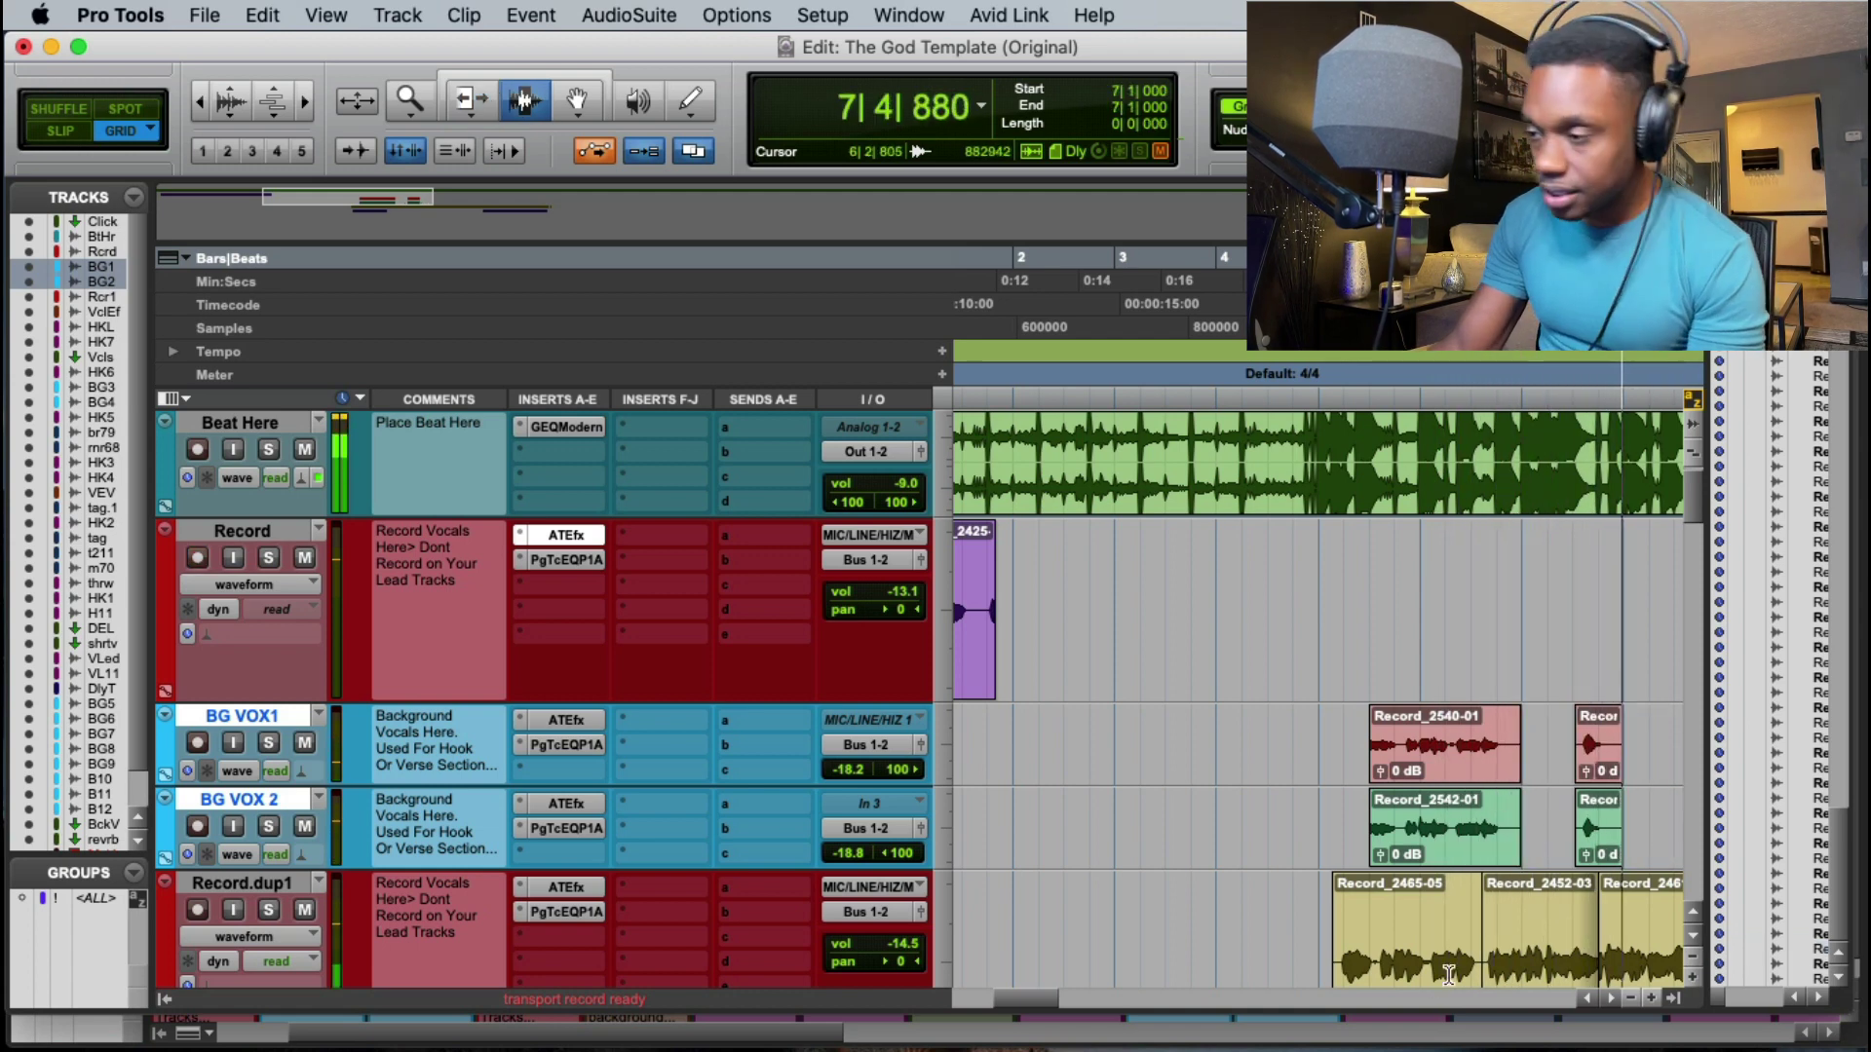
Step: Record repeated vocal passes for the next phrase on the Record track with playback starting at 8|3|000
drag(1045, 999, 1069, 1001)
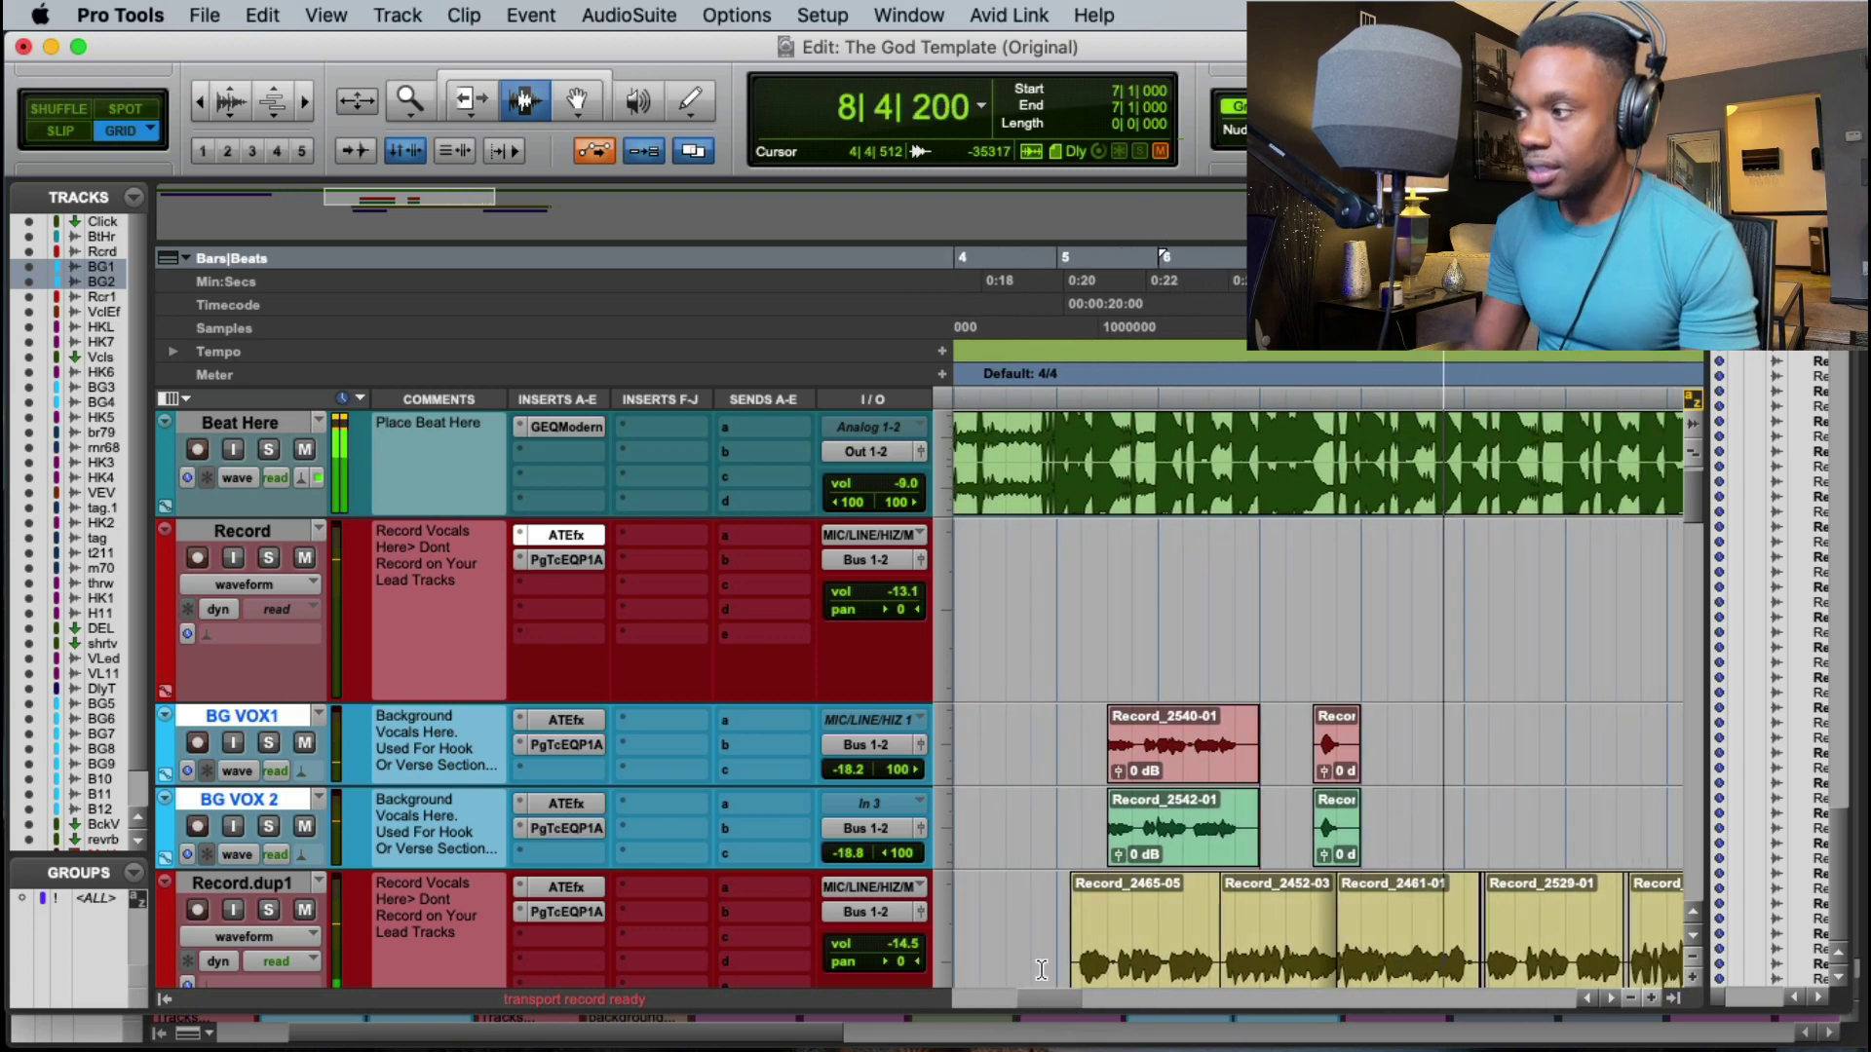
click(1415, 381)
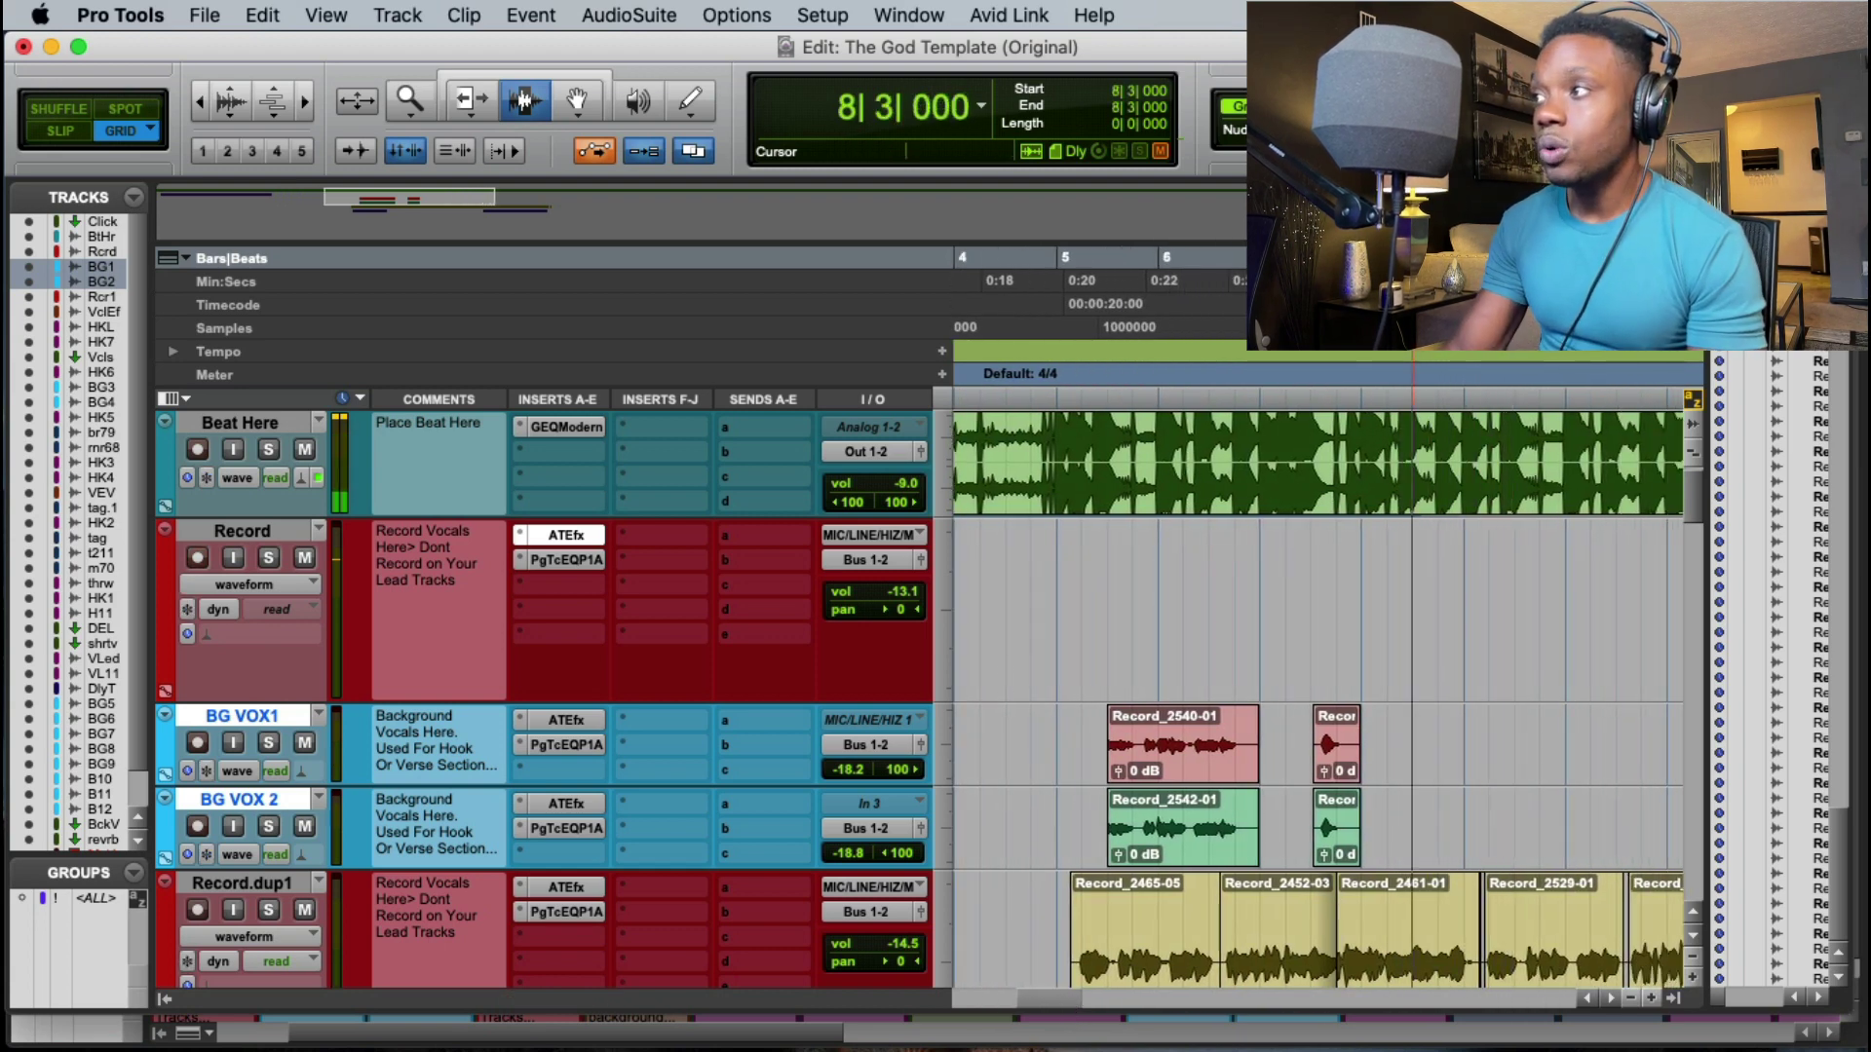
key(super+space)
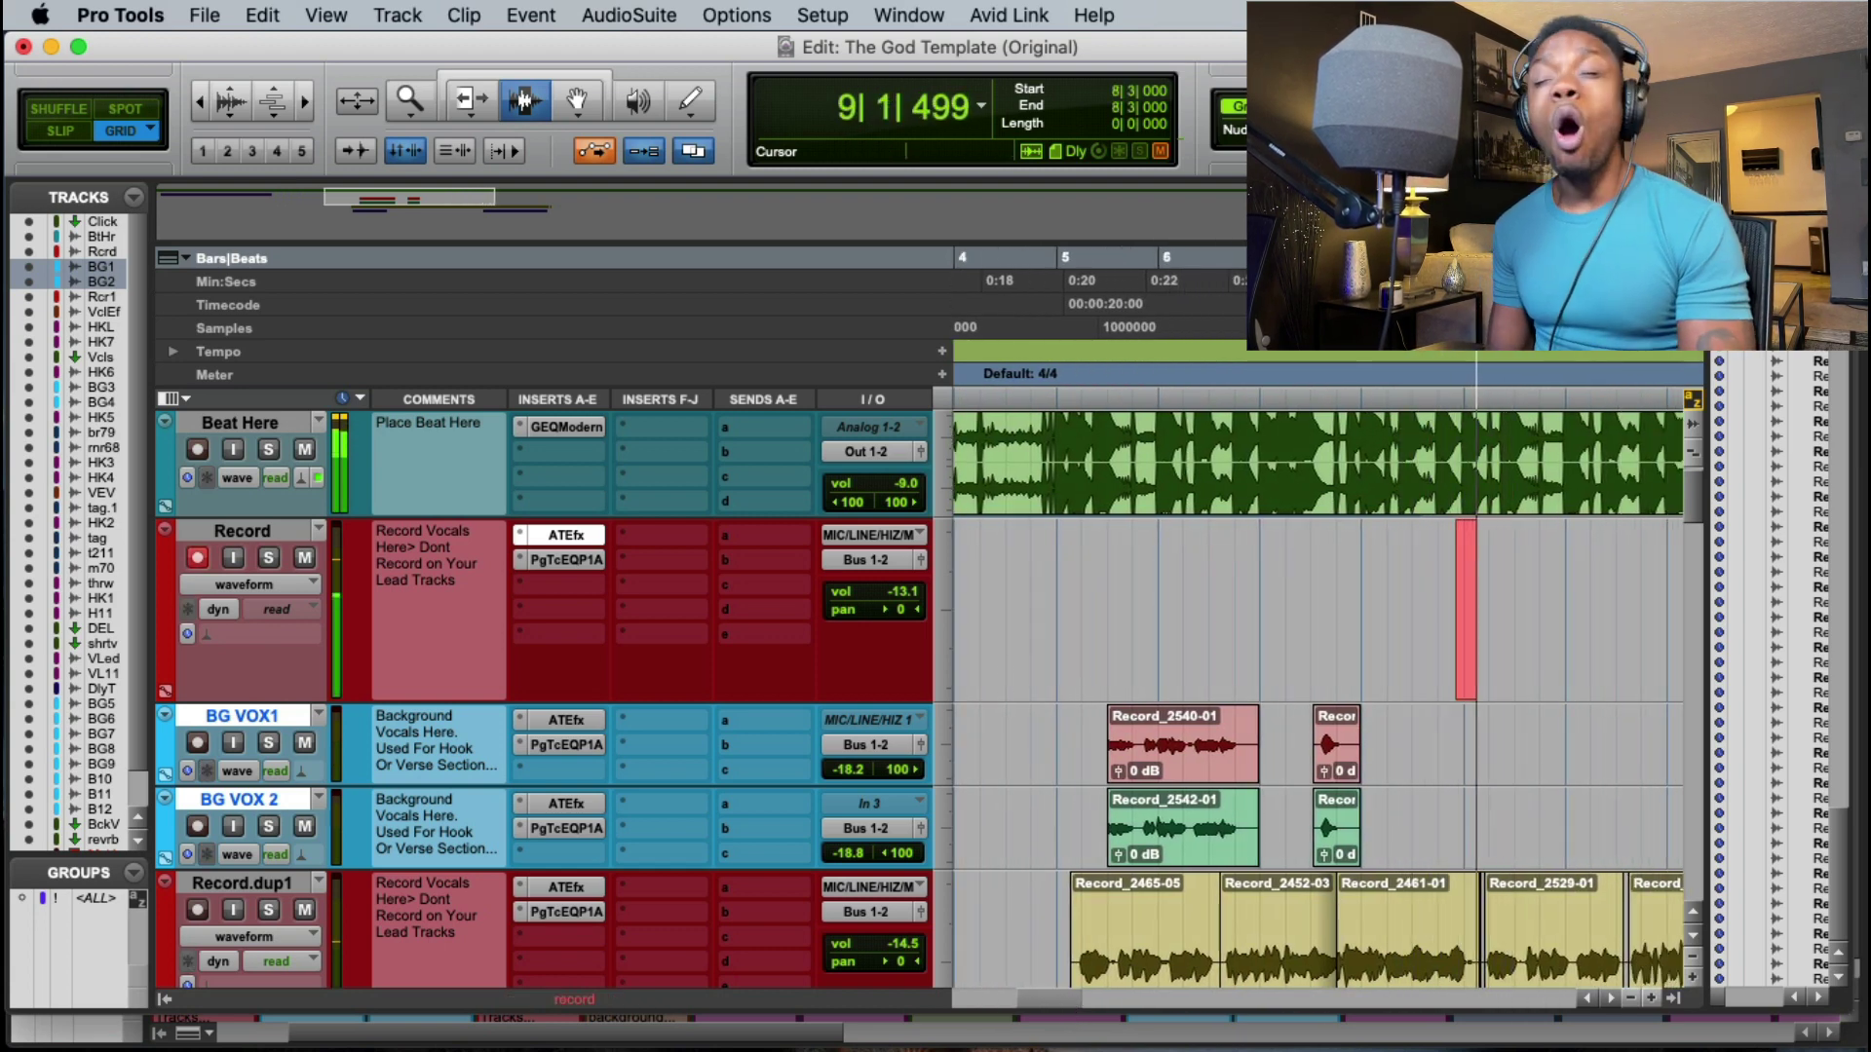
key(space)
key(space)
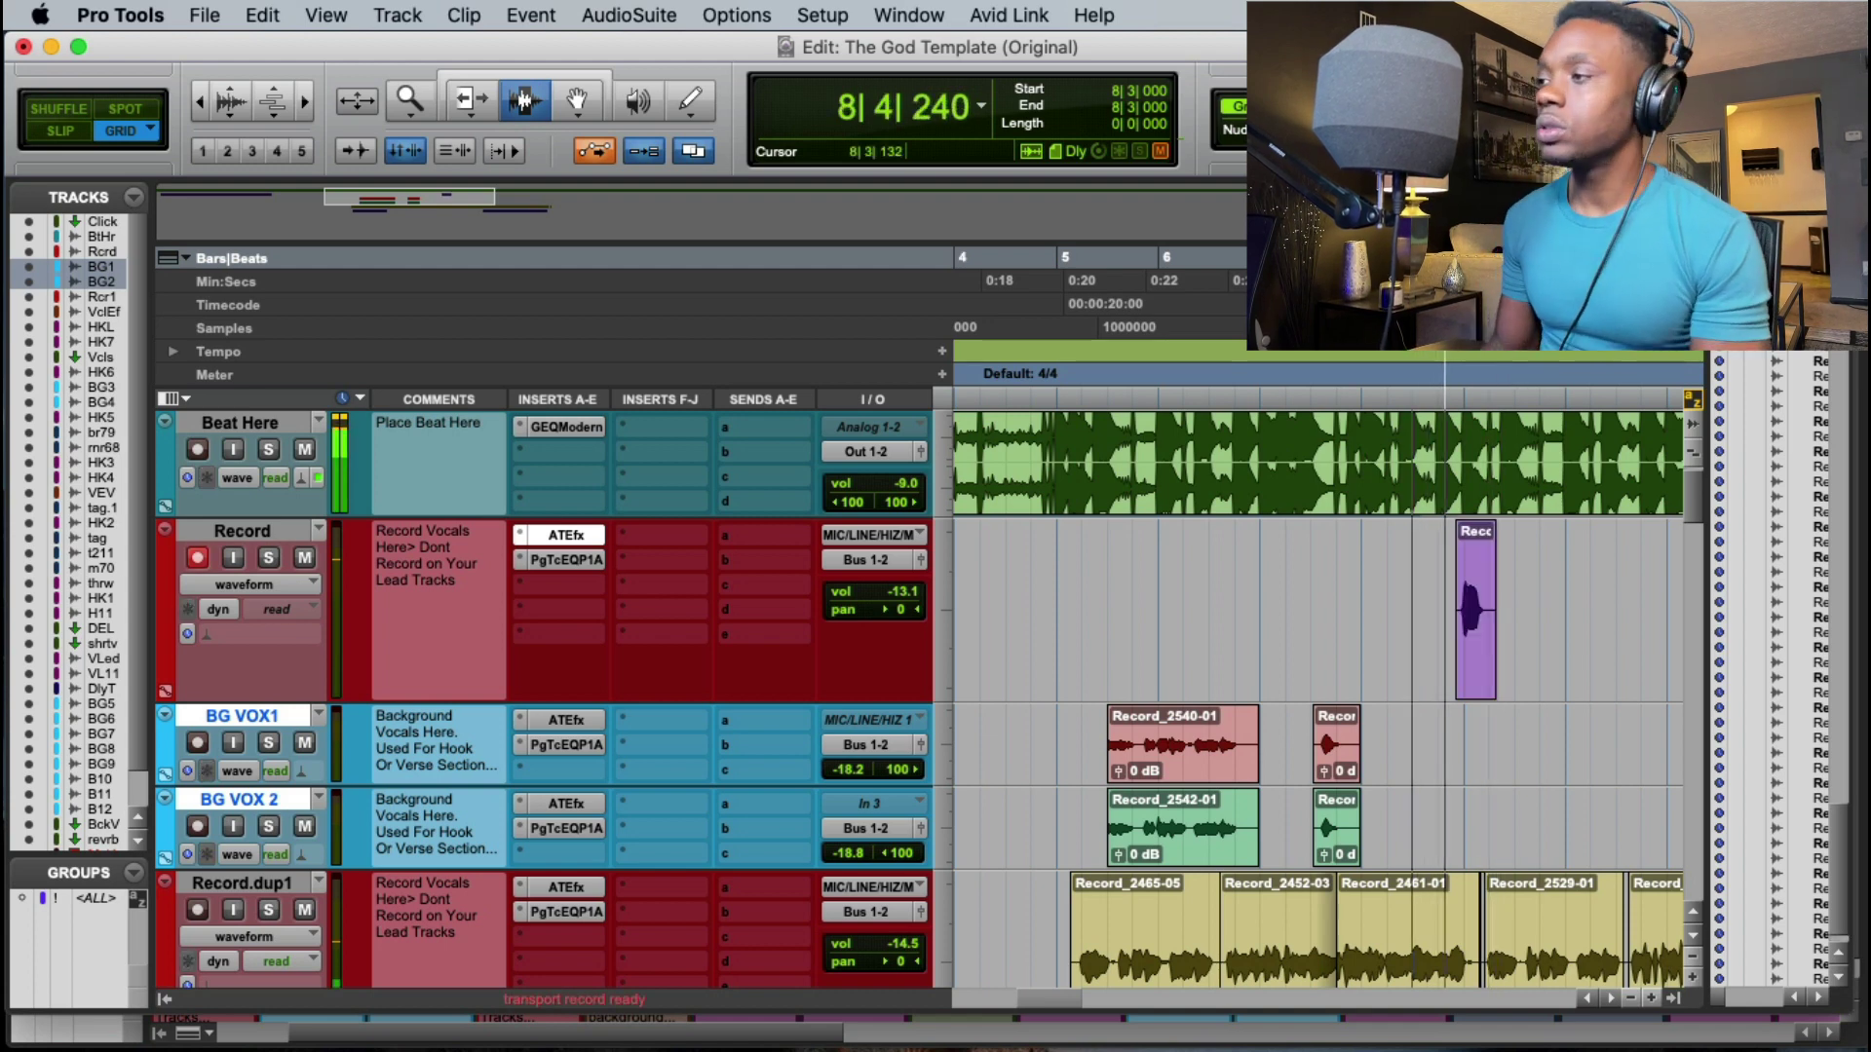
key(super+space)
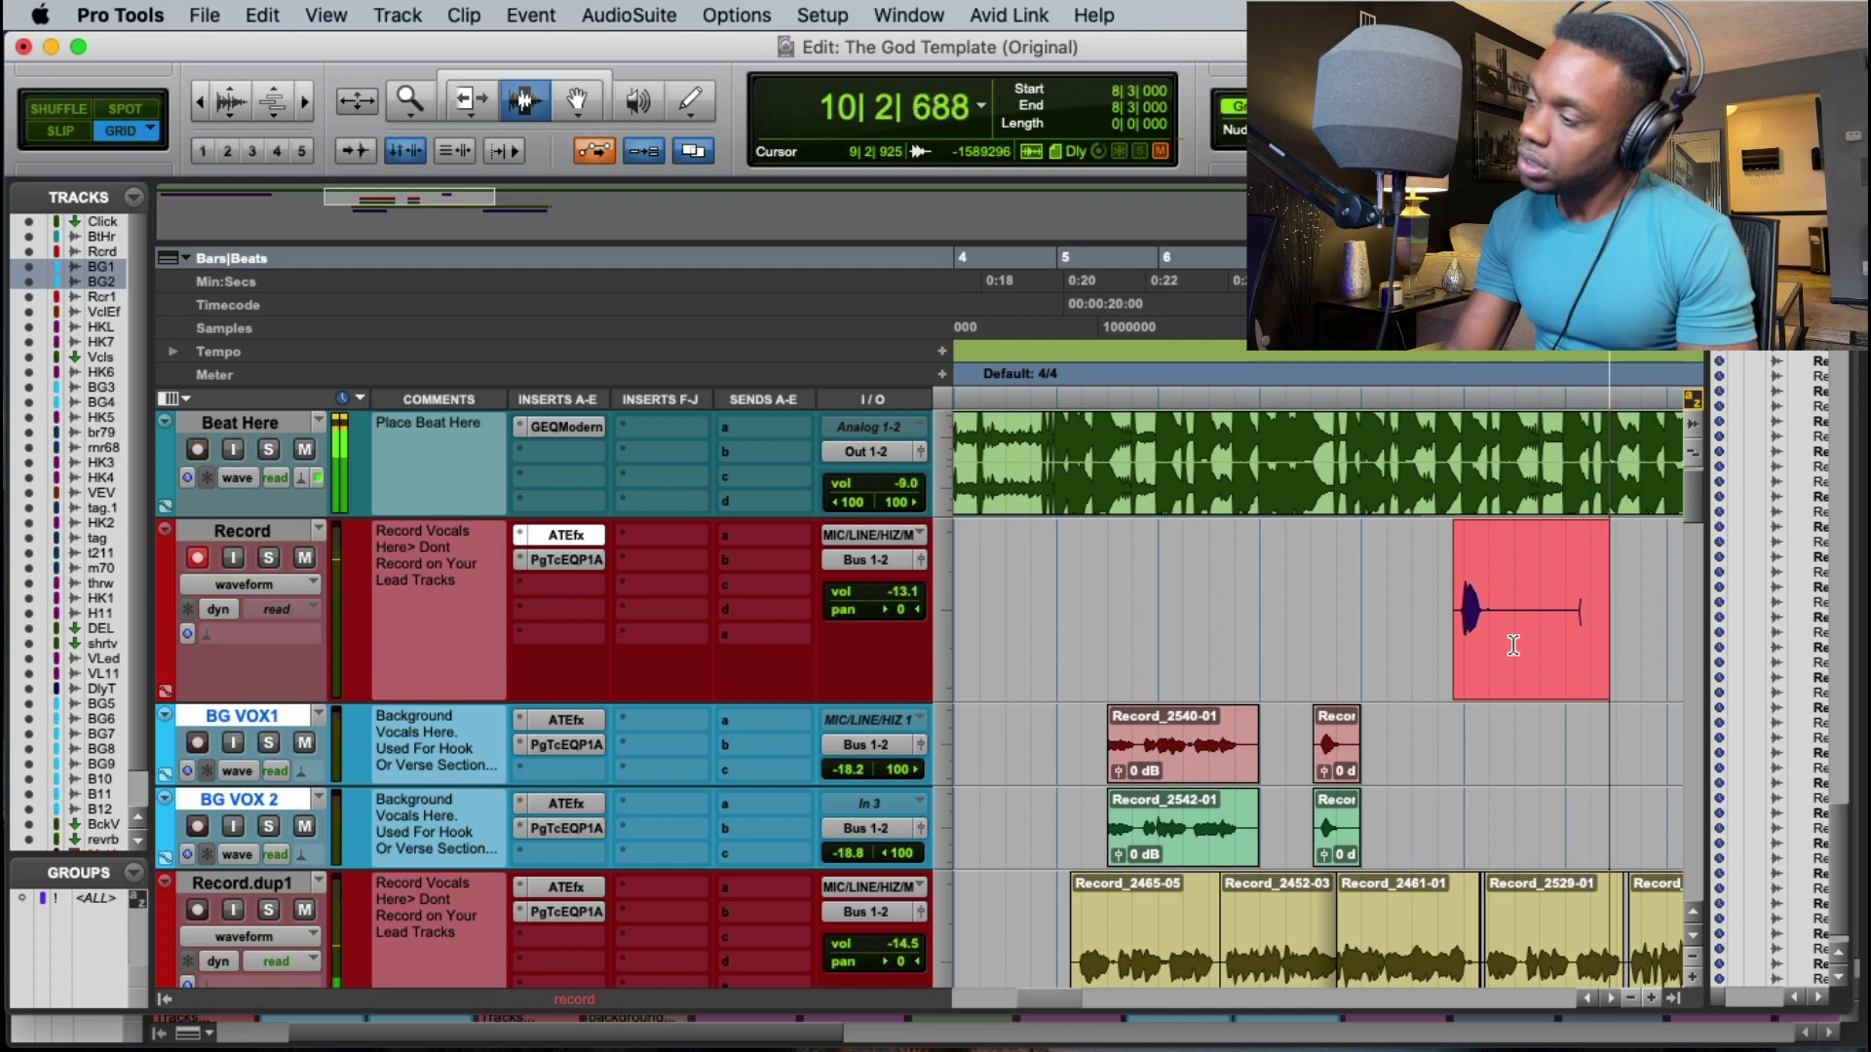
key(space)
Step: Record a short vocal pass with playback from 10|1|000 and move that take down to BG VOX1, muted
click(1566, 643)
key(space)
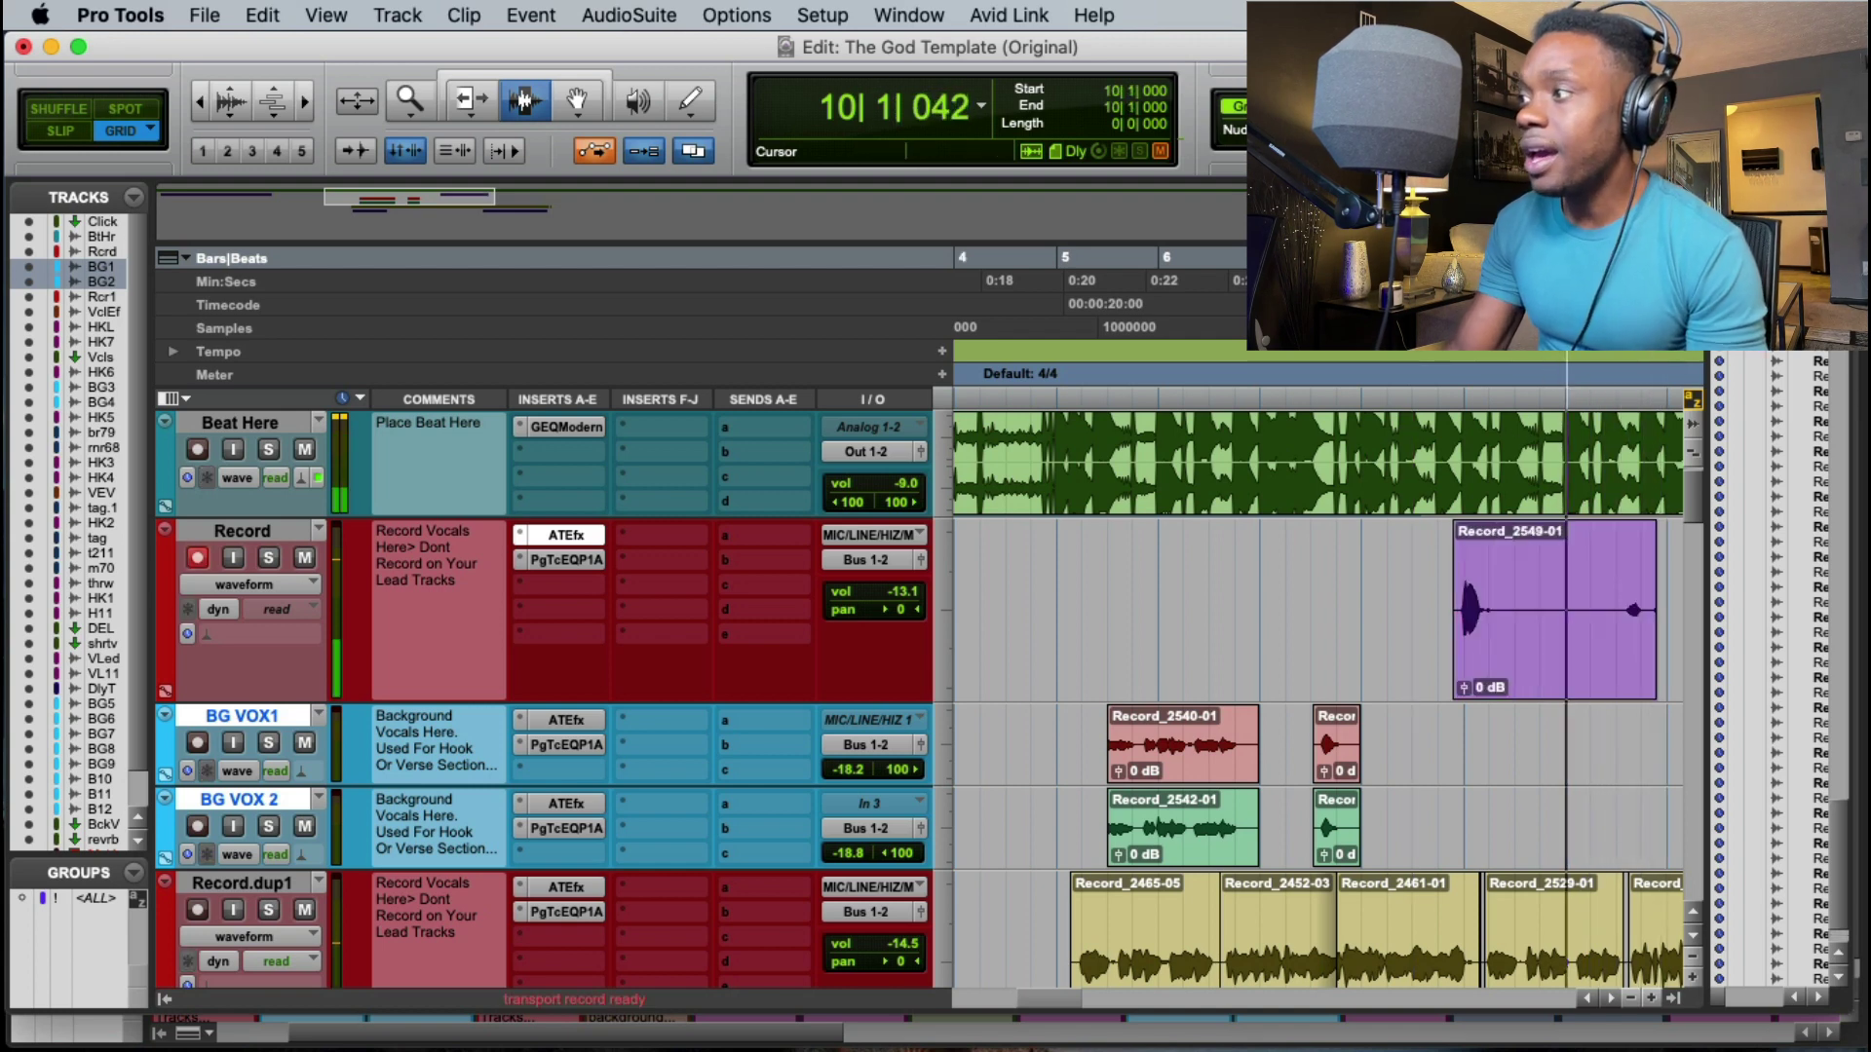
key(super+space)
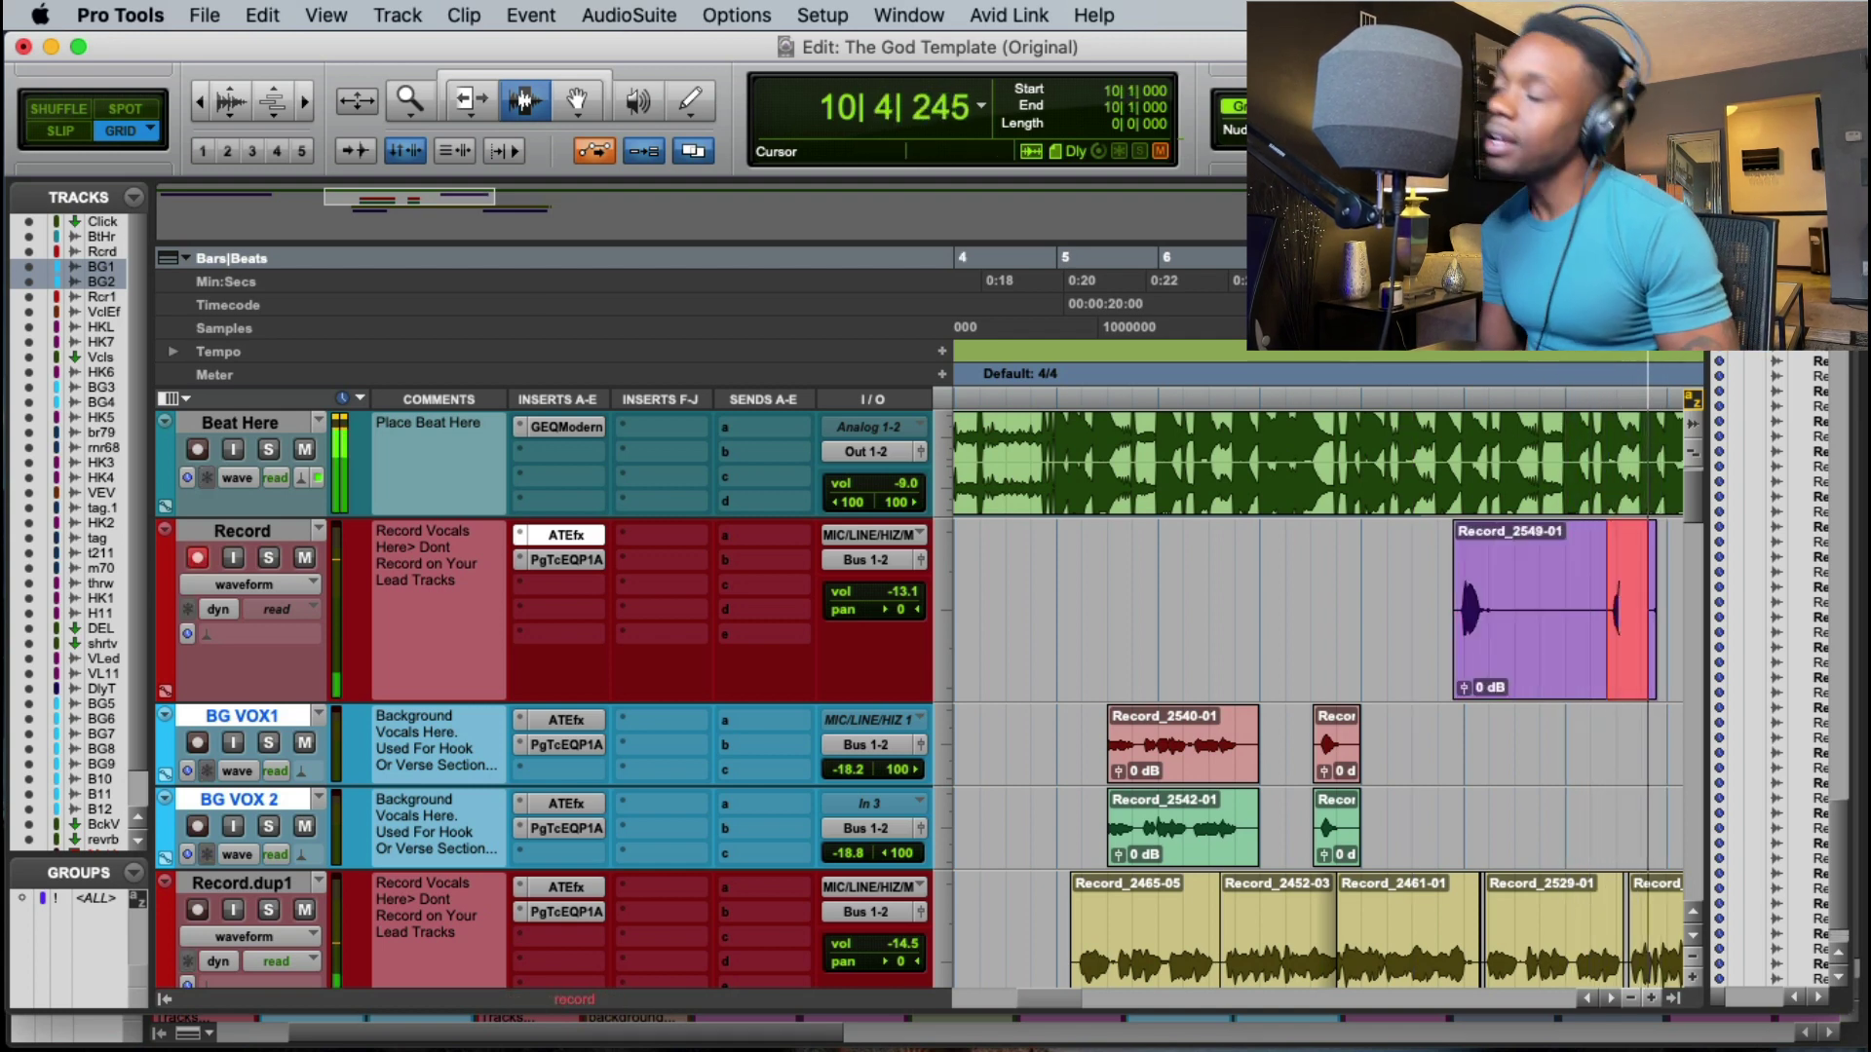
key(space)
key(space)
key(F8)
drag(1641, 659, 1628, 724)
Step: Record another pass of the same phrase with playback from 9|4|000 and move that take down to BG VOX 2
key(super+space)
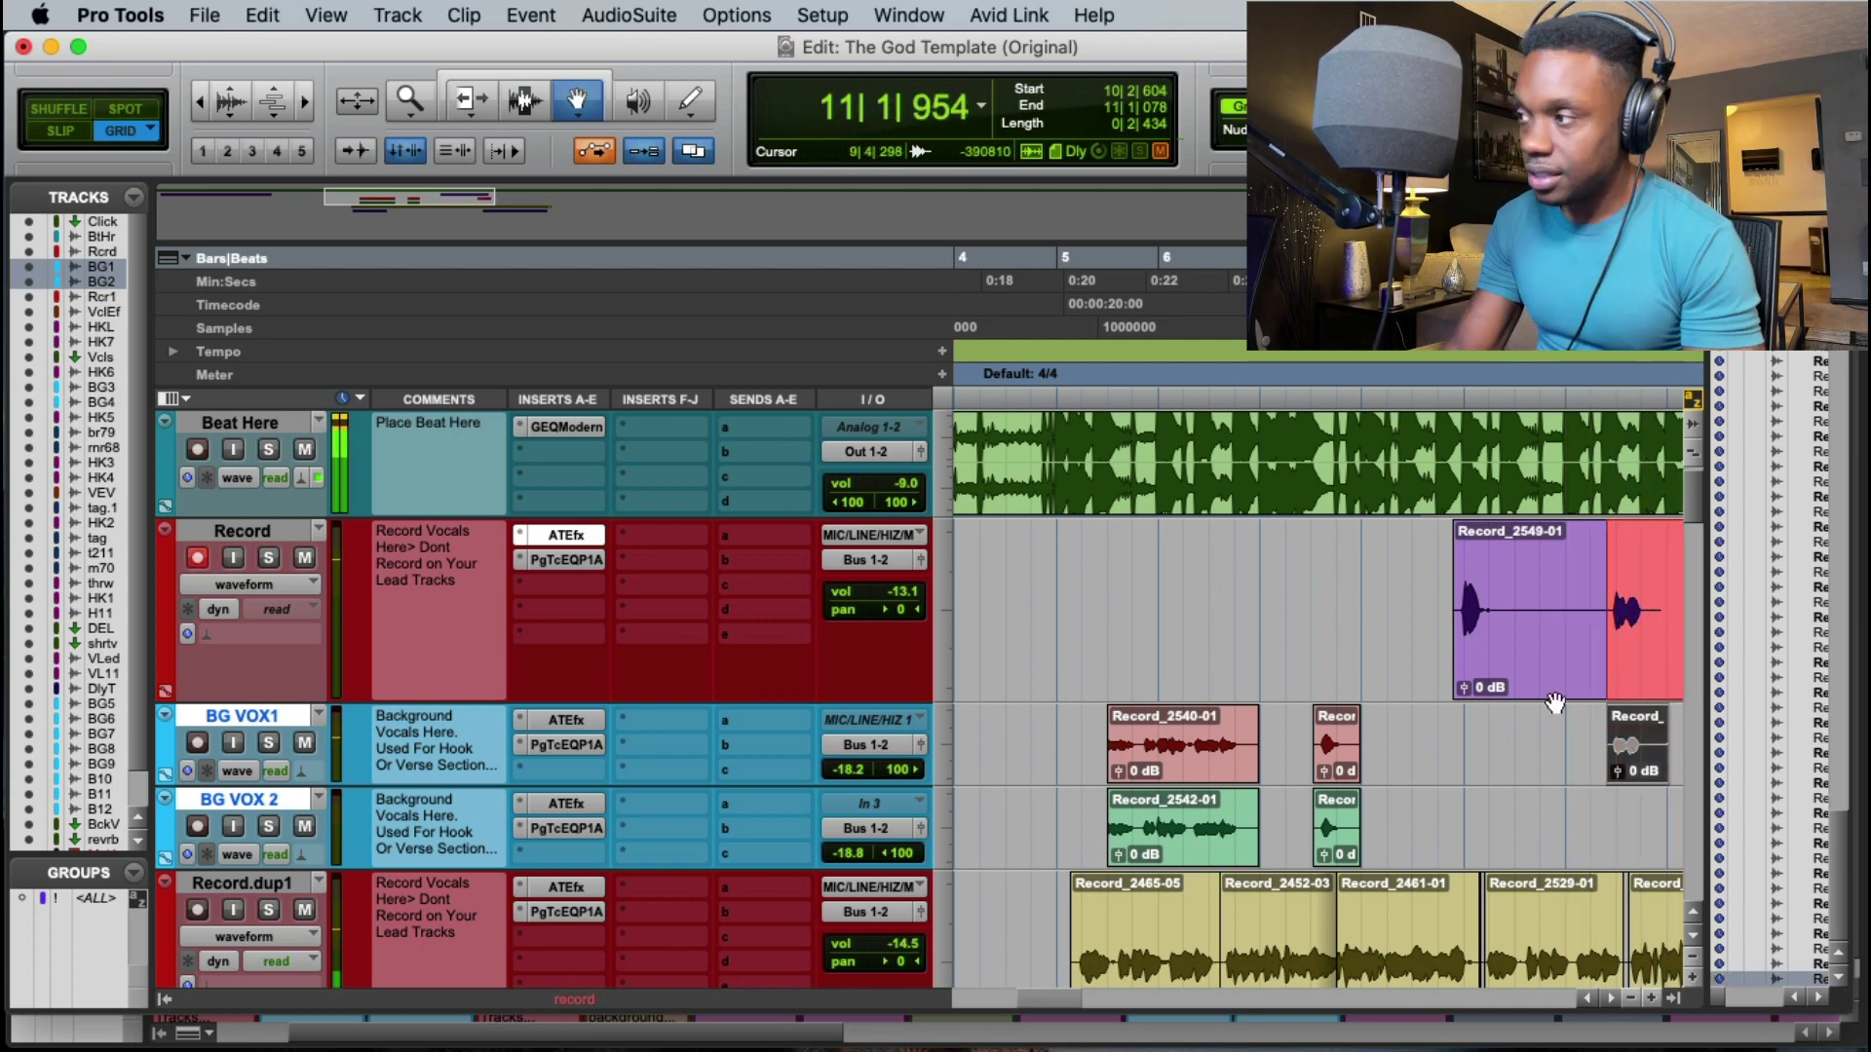
key(space)
key(space)
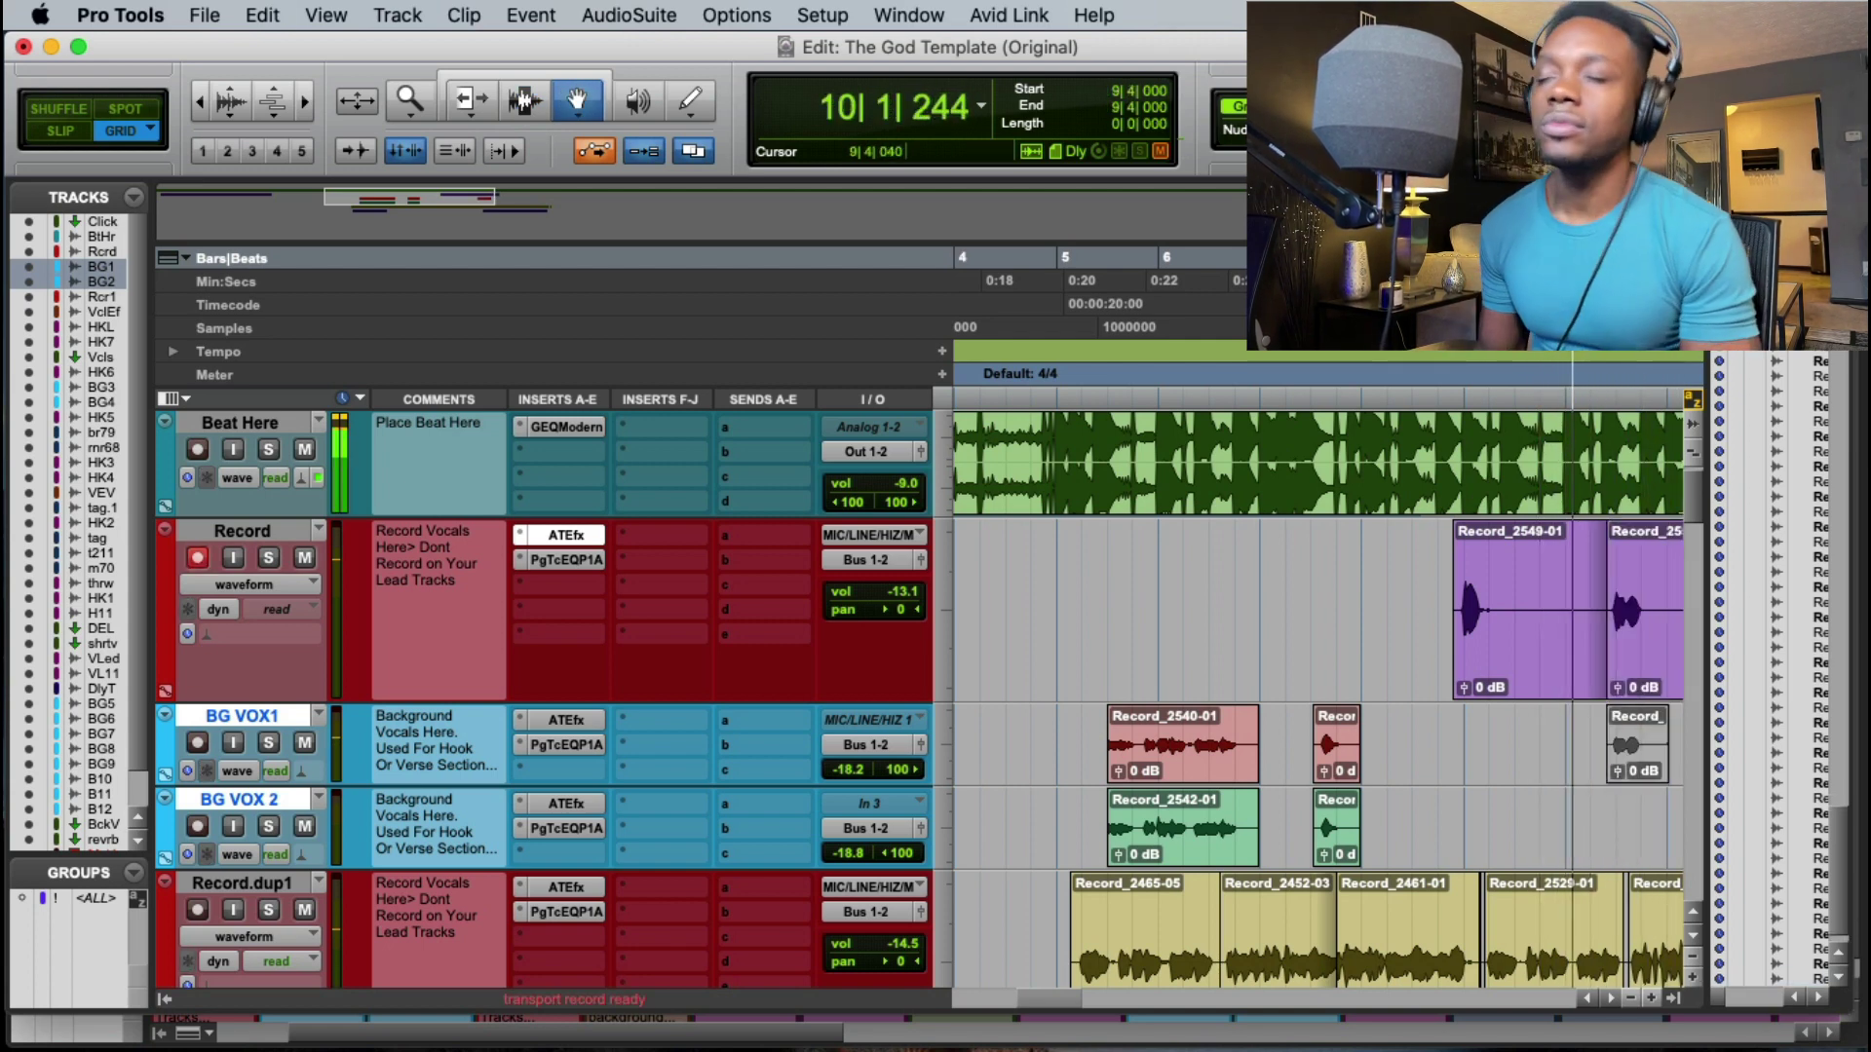
key(super+space)
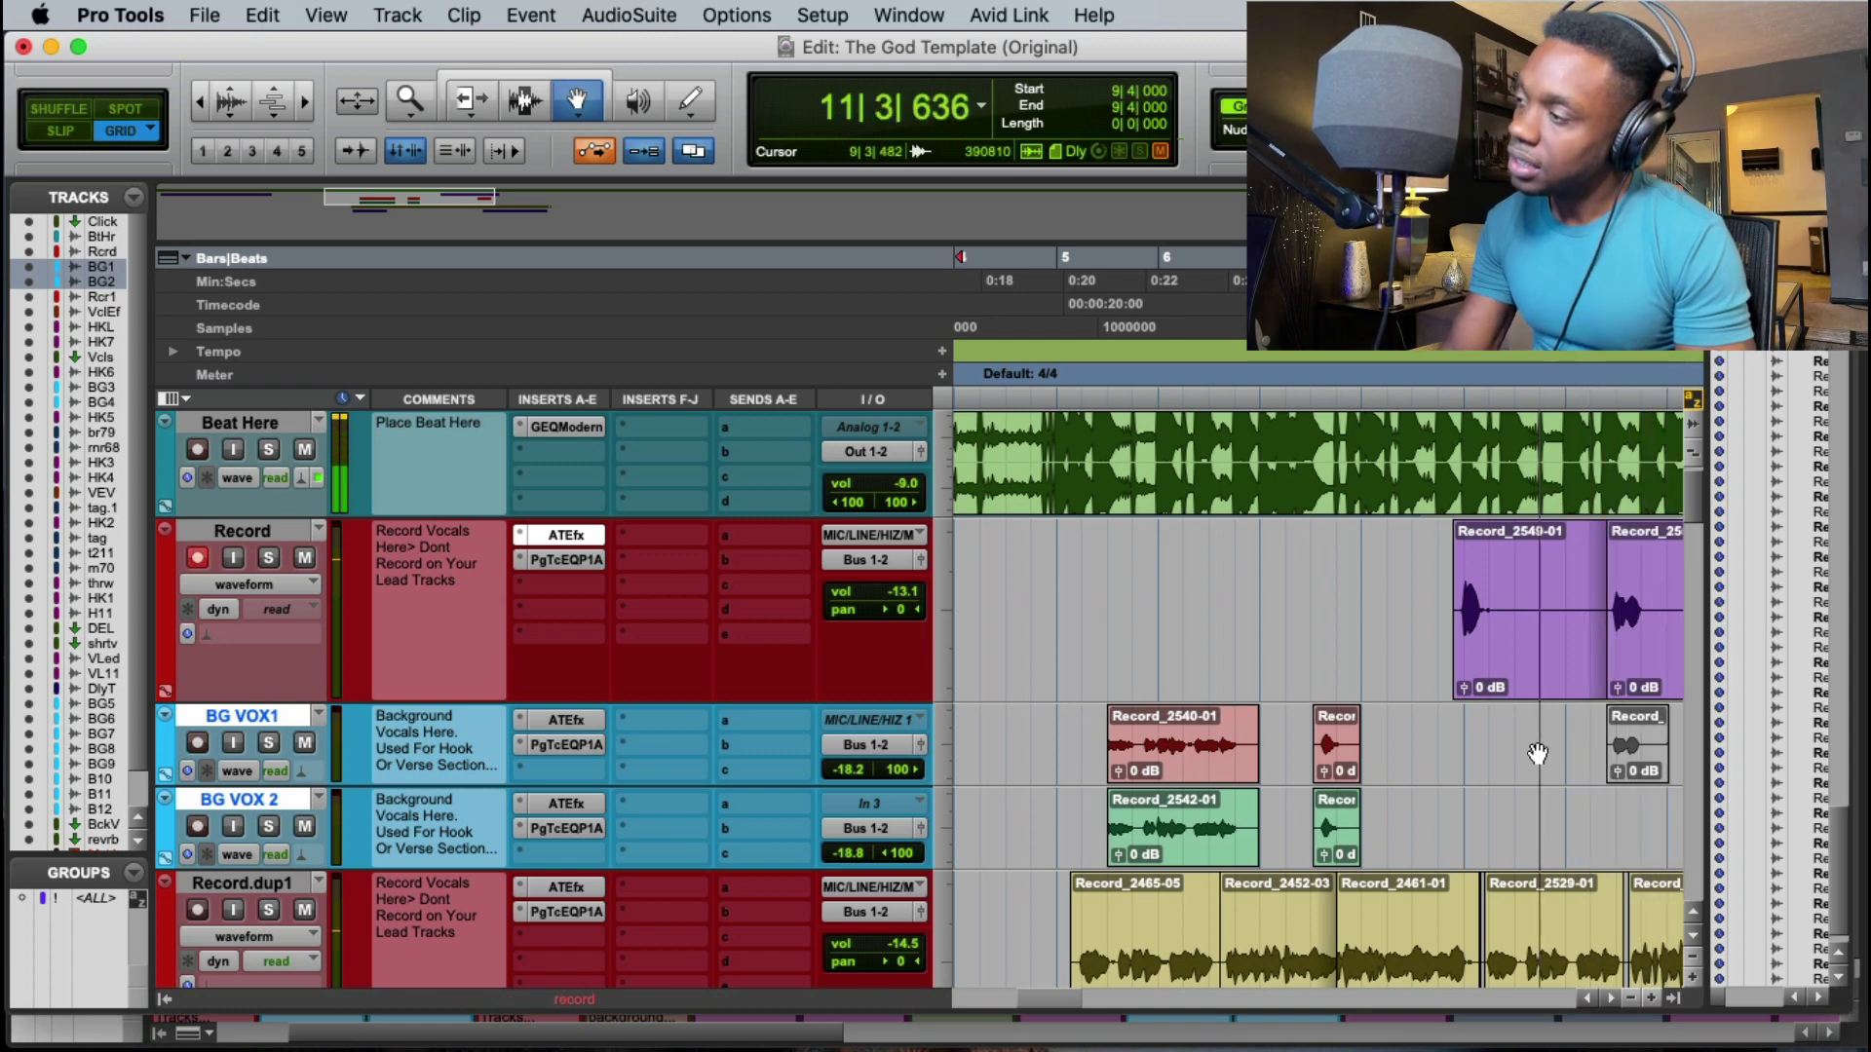
key(space)
drag(1653, 647, 1641, 823)
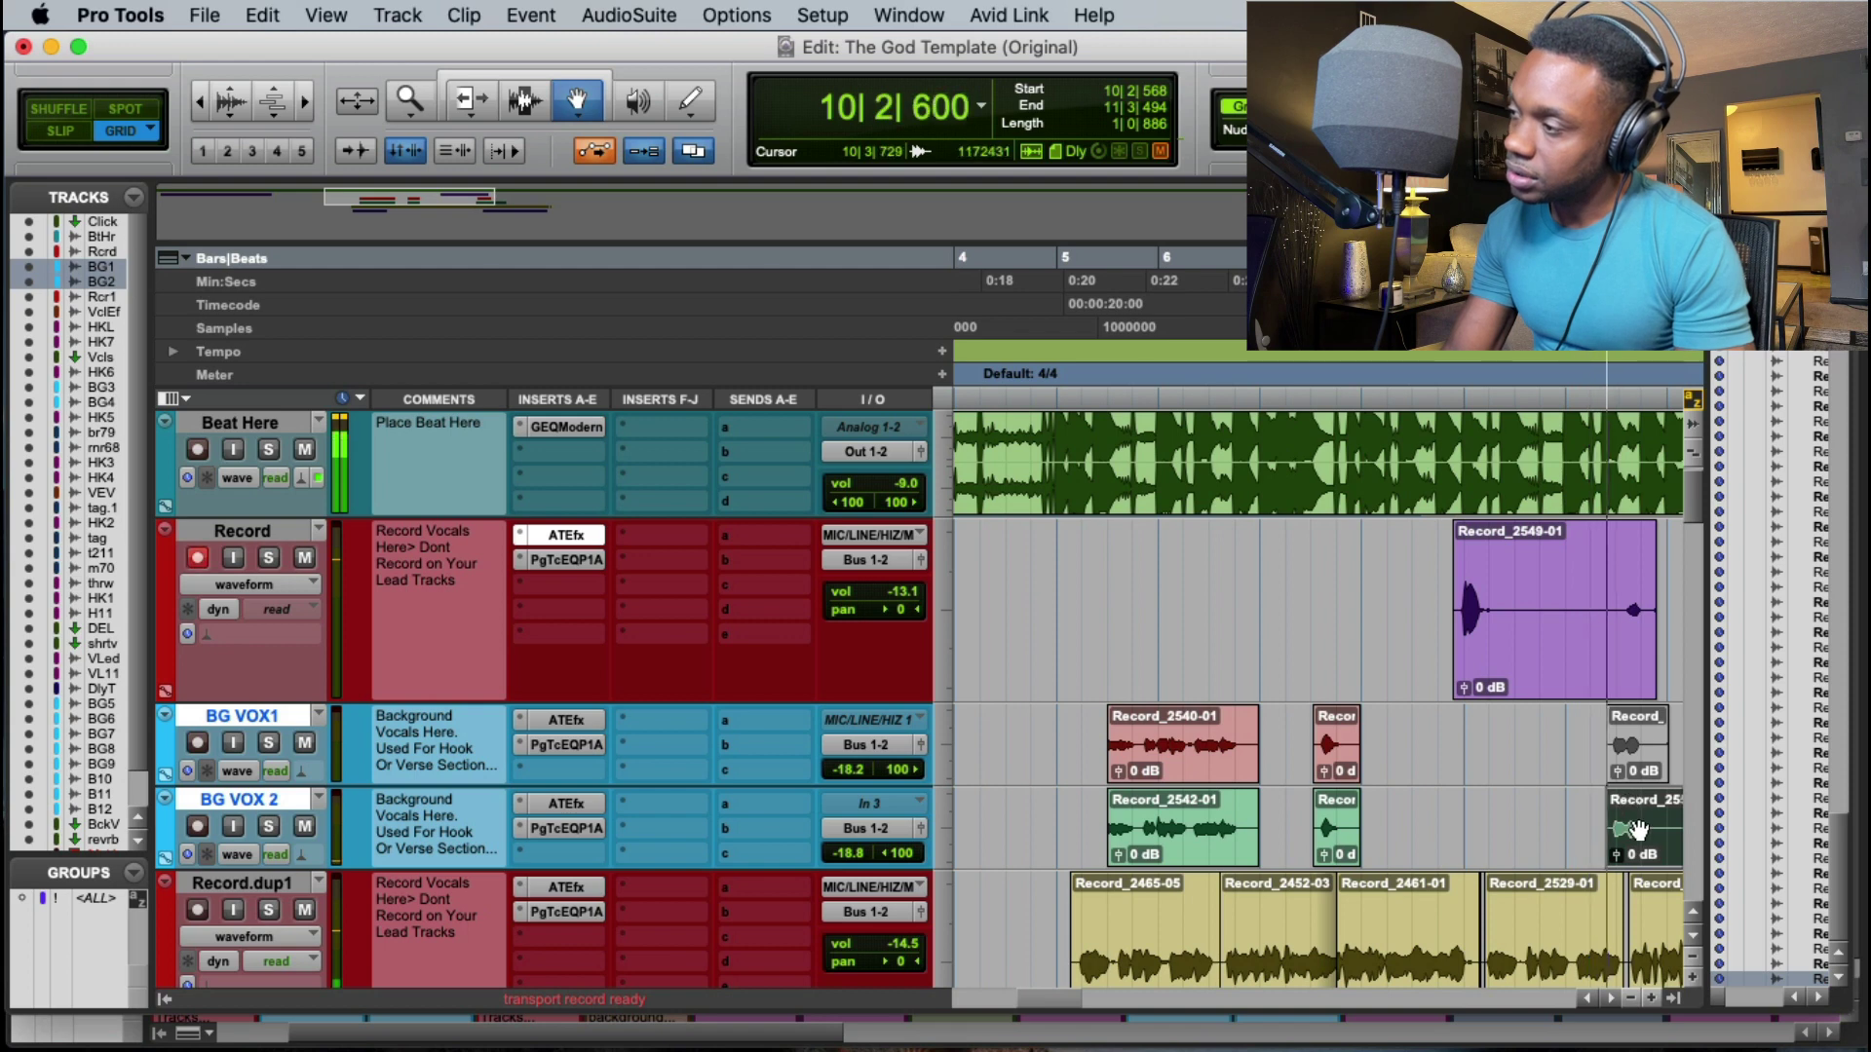
Step: Unmute the BG VOX1 take to play the new pair from 10|2|000, and mute that take again
click(1643, 775)
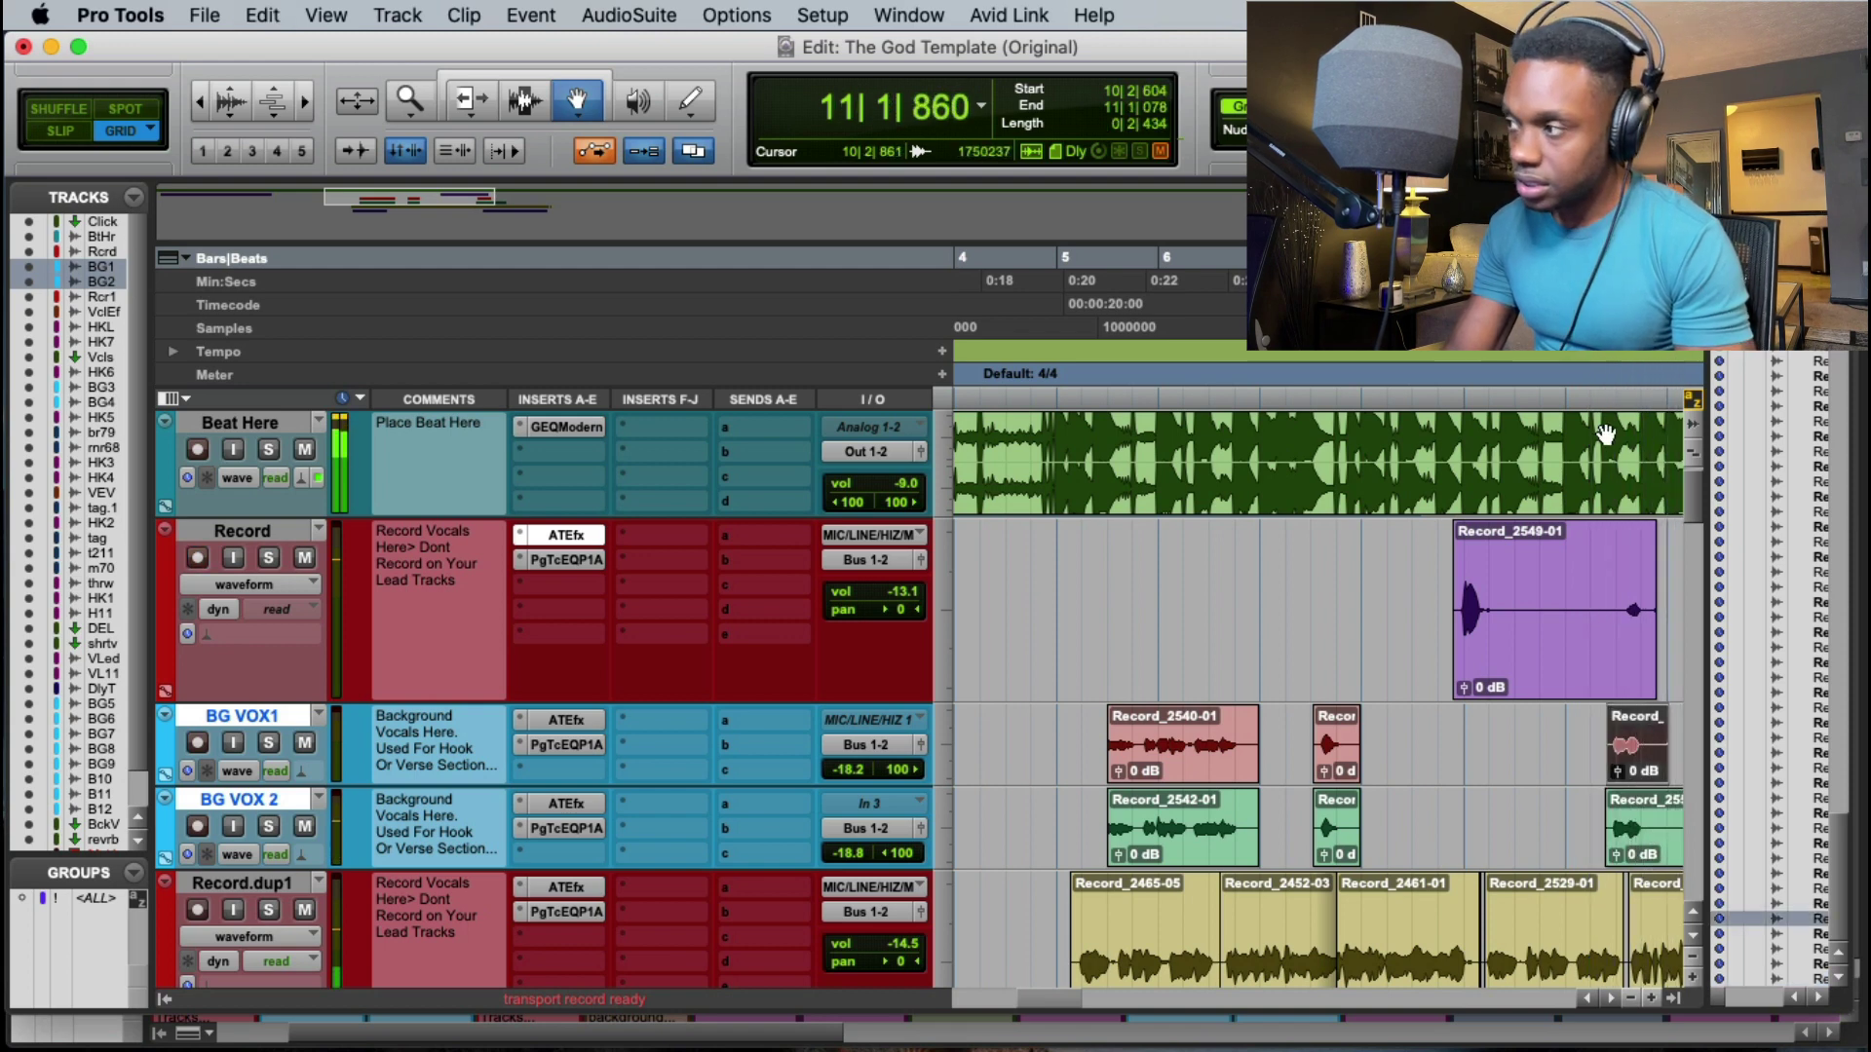
click(1609, 546)
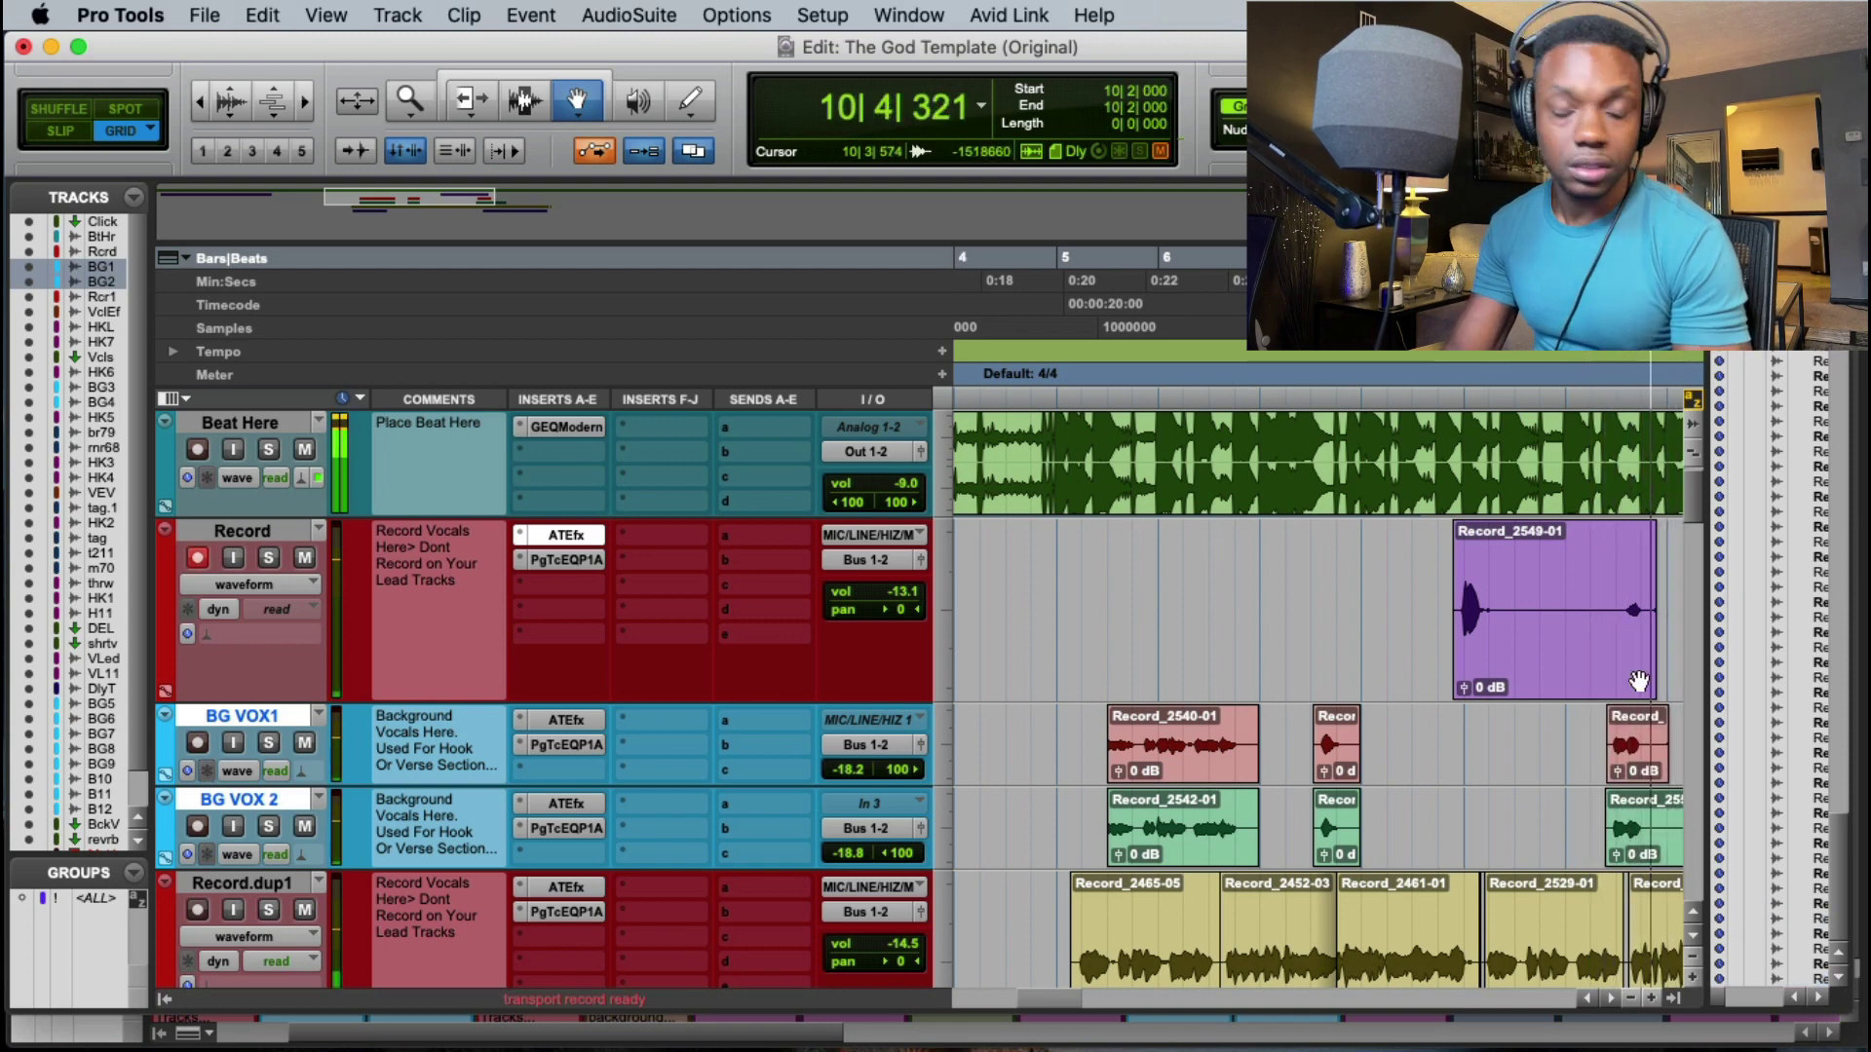
click(1657, 750)
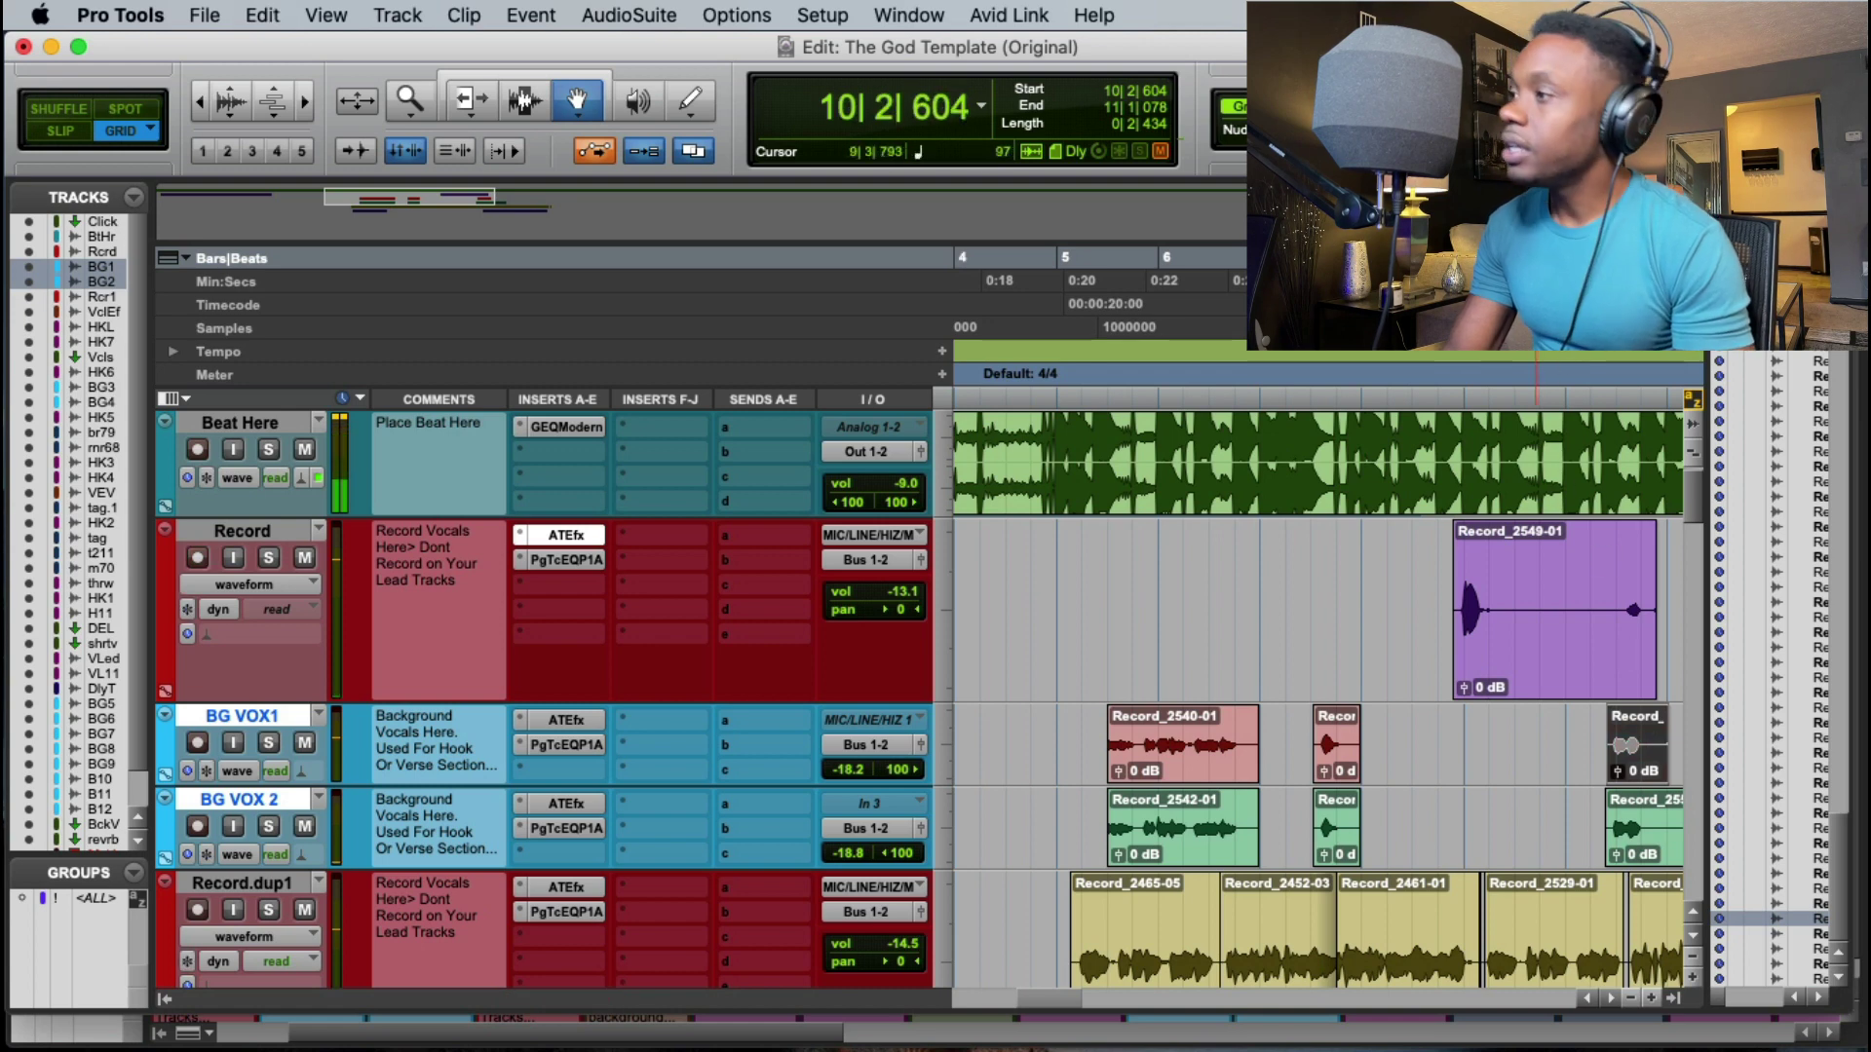
Step: Record repeated vocal passes on the Record track with playback from 9|4|000, muting the BG VOX 2 take between passes
click(1535, 327)
key(super+space)
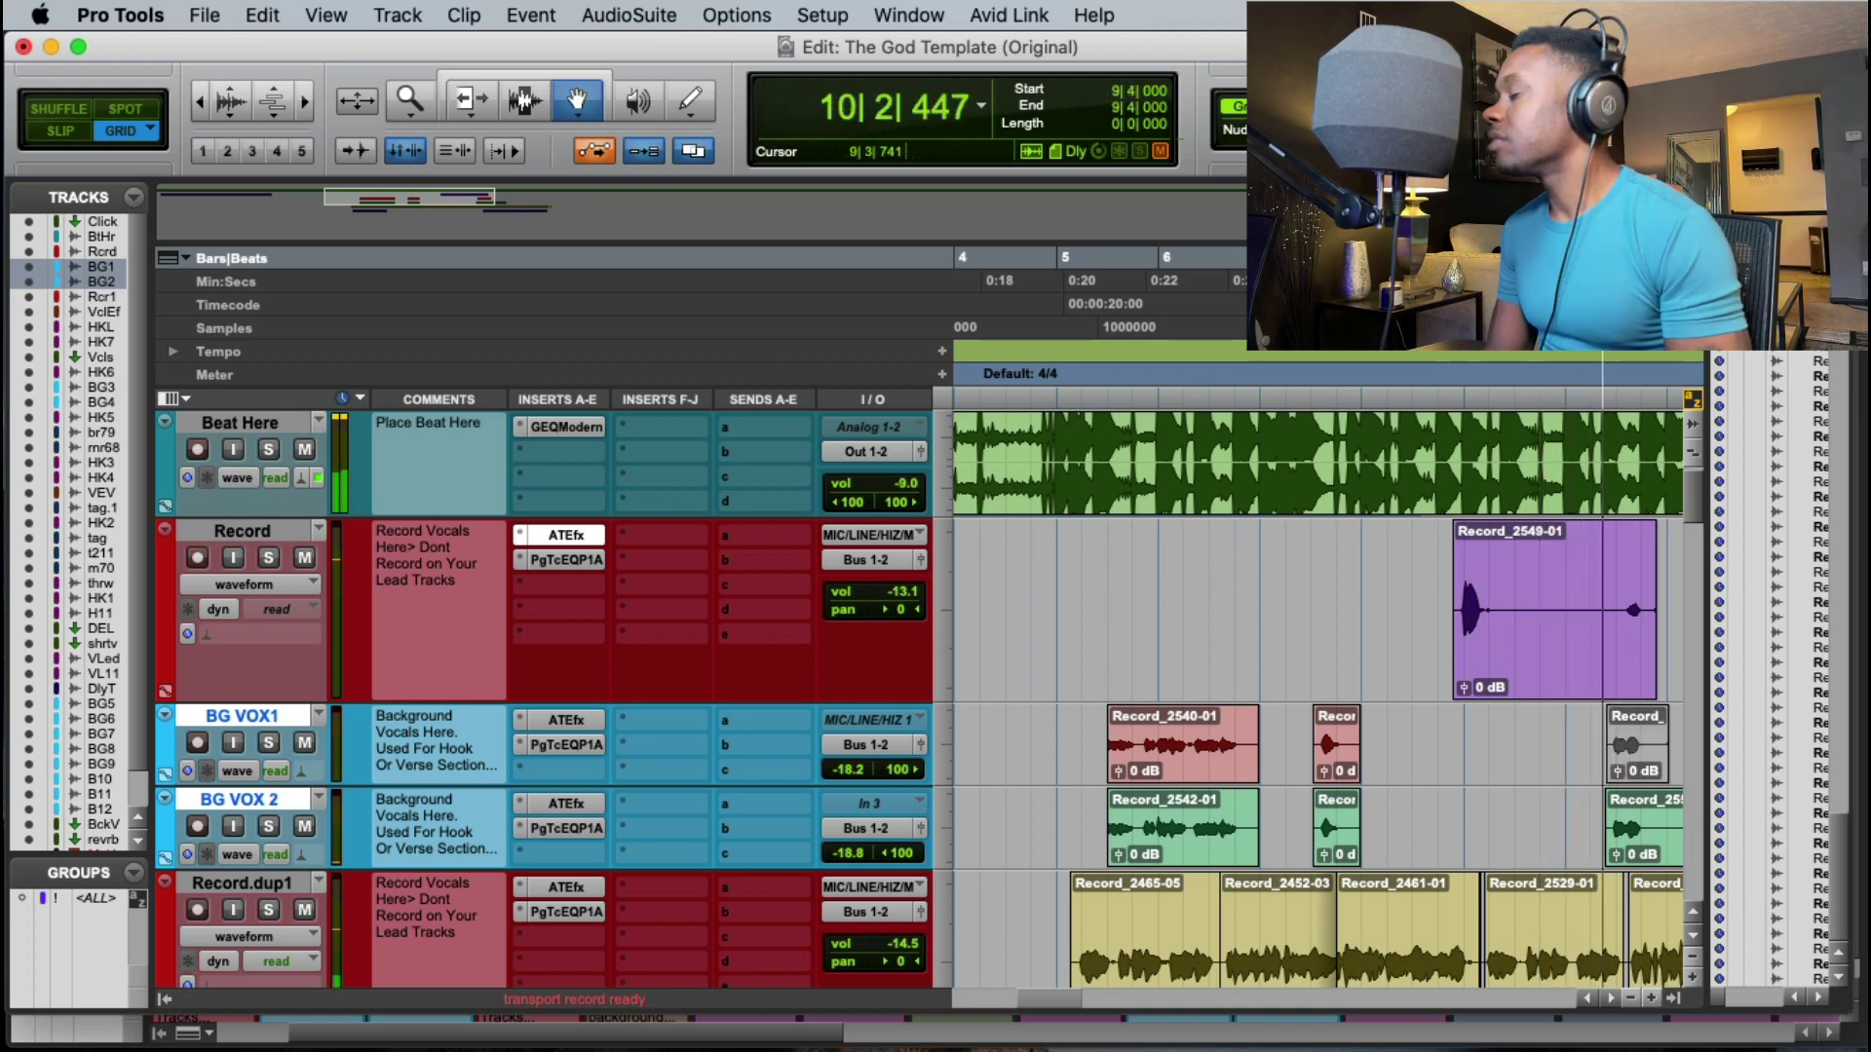
key(super+space)
key(space)
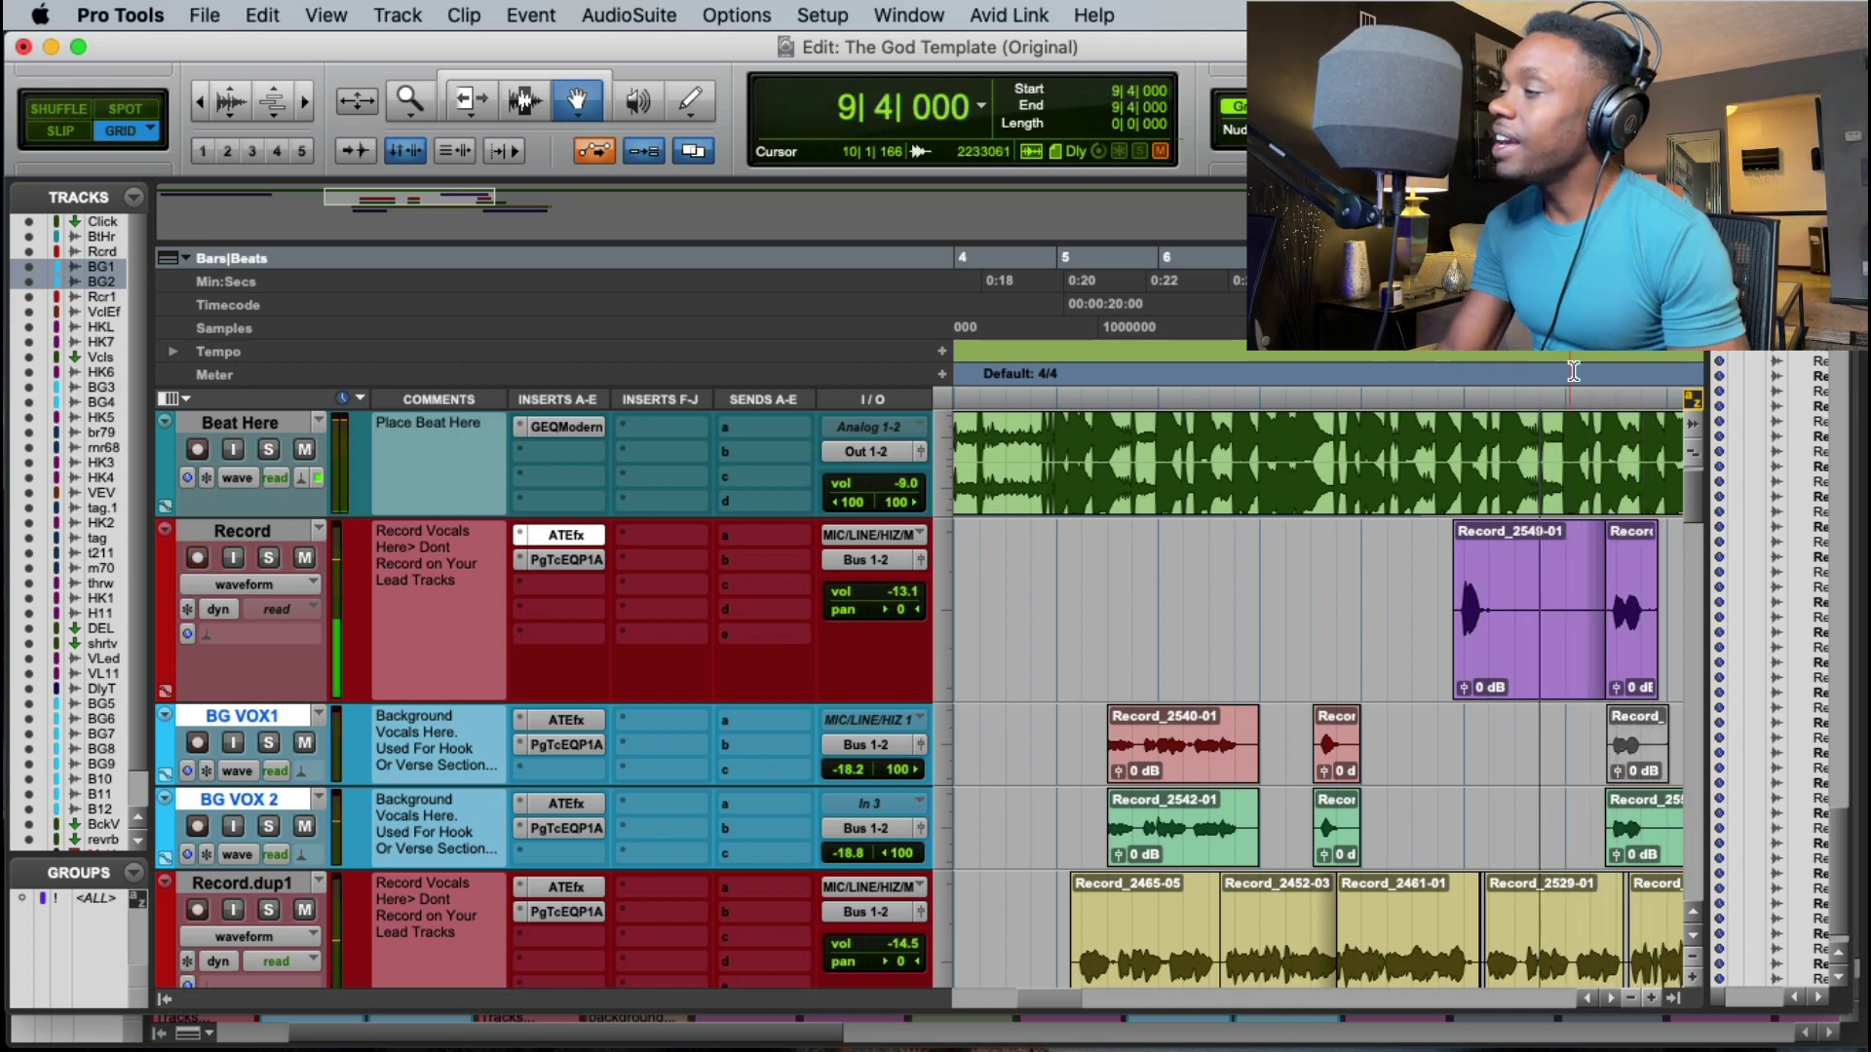
click(1629, 835)
click(1540, 259)
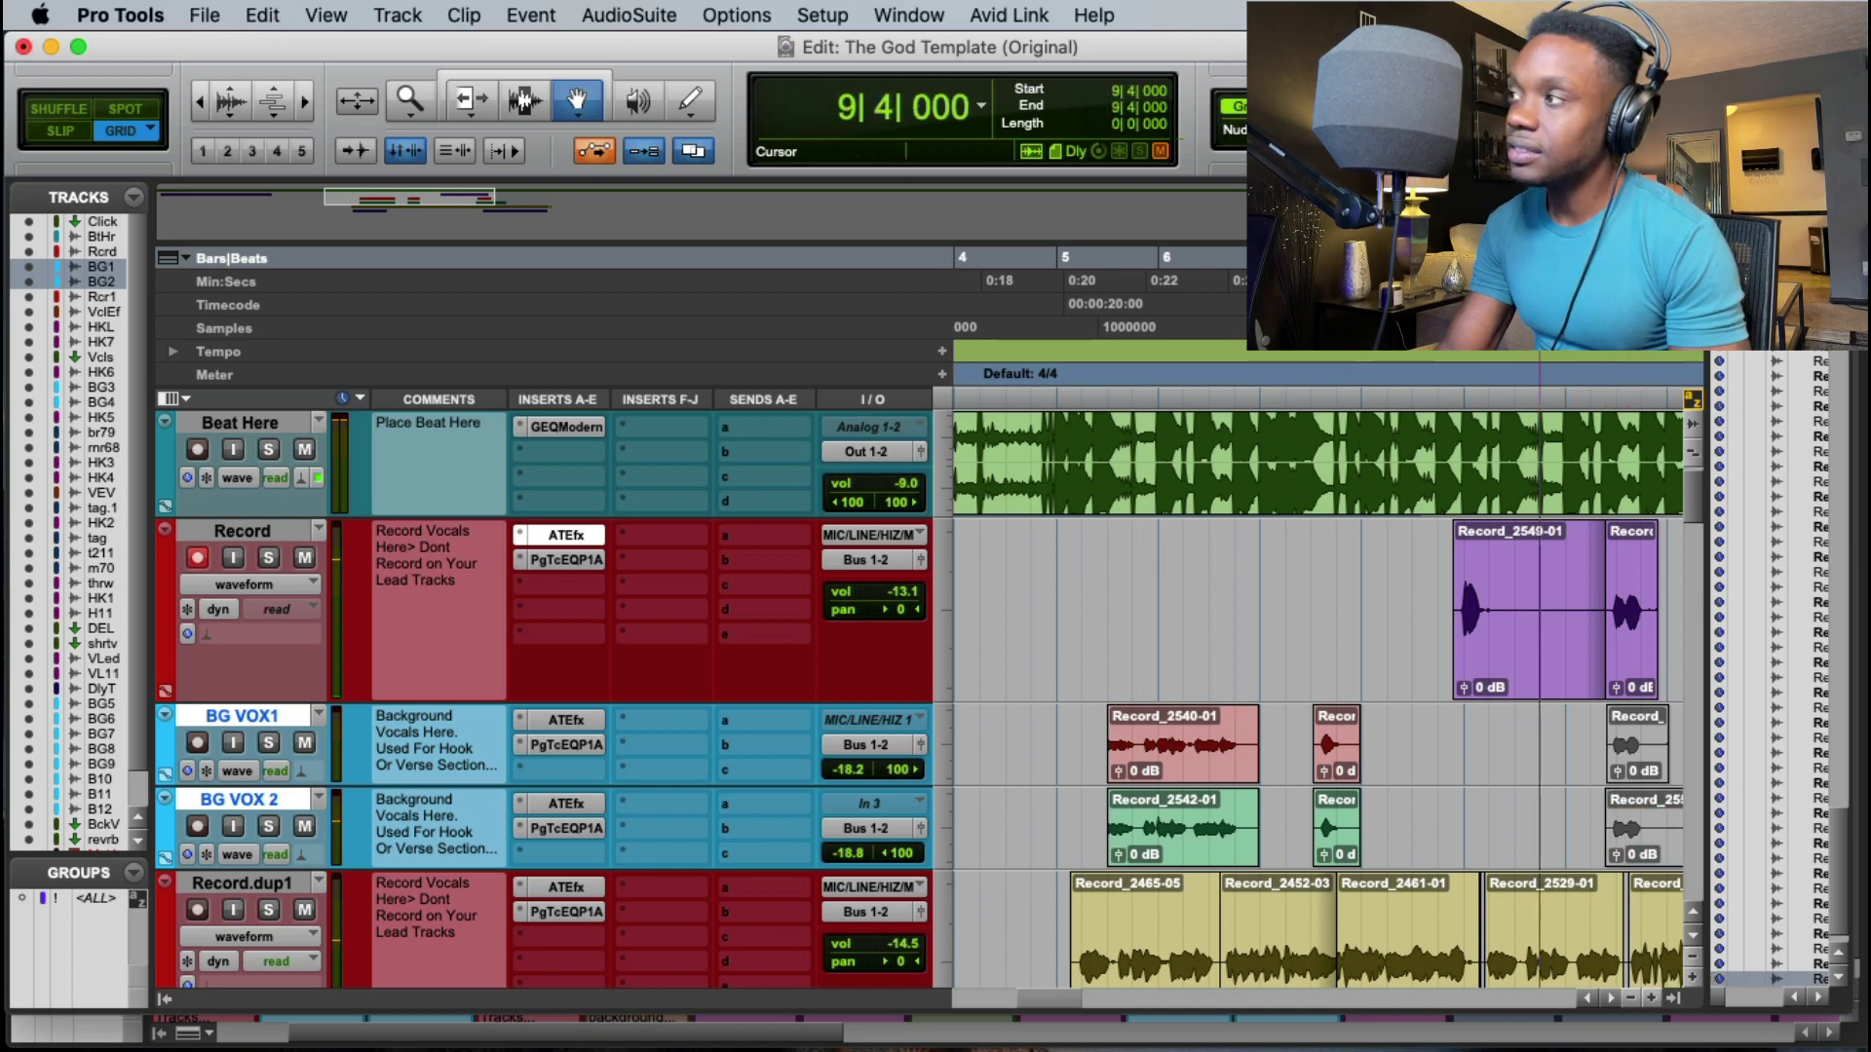
key(space)
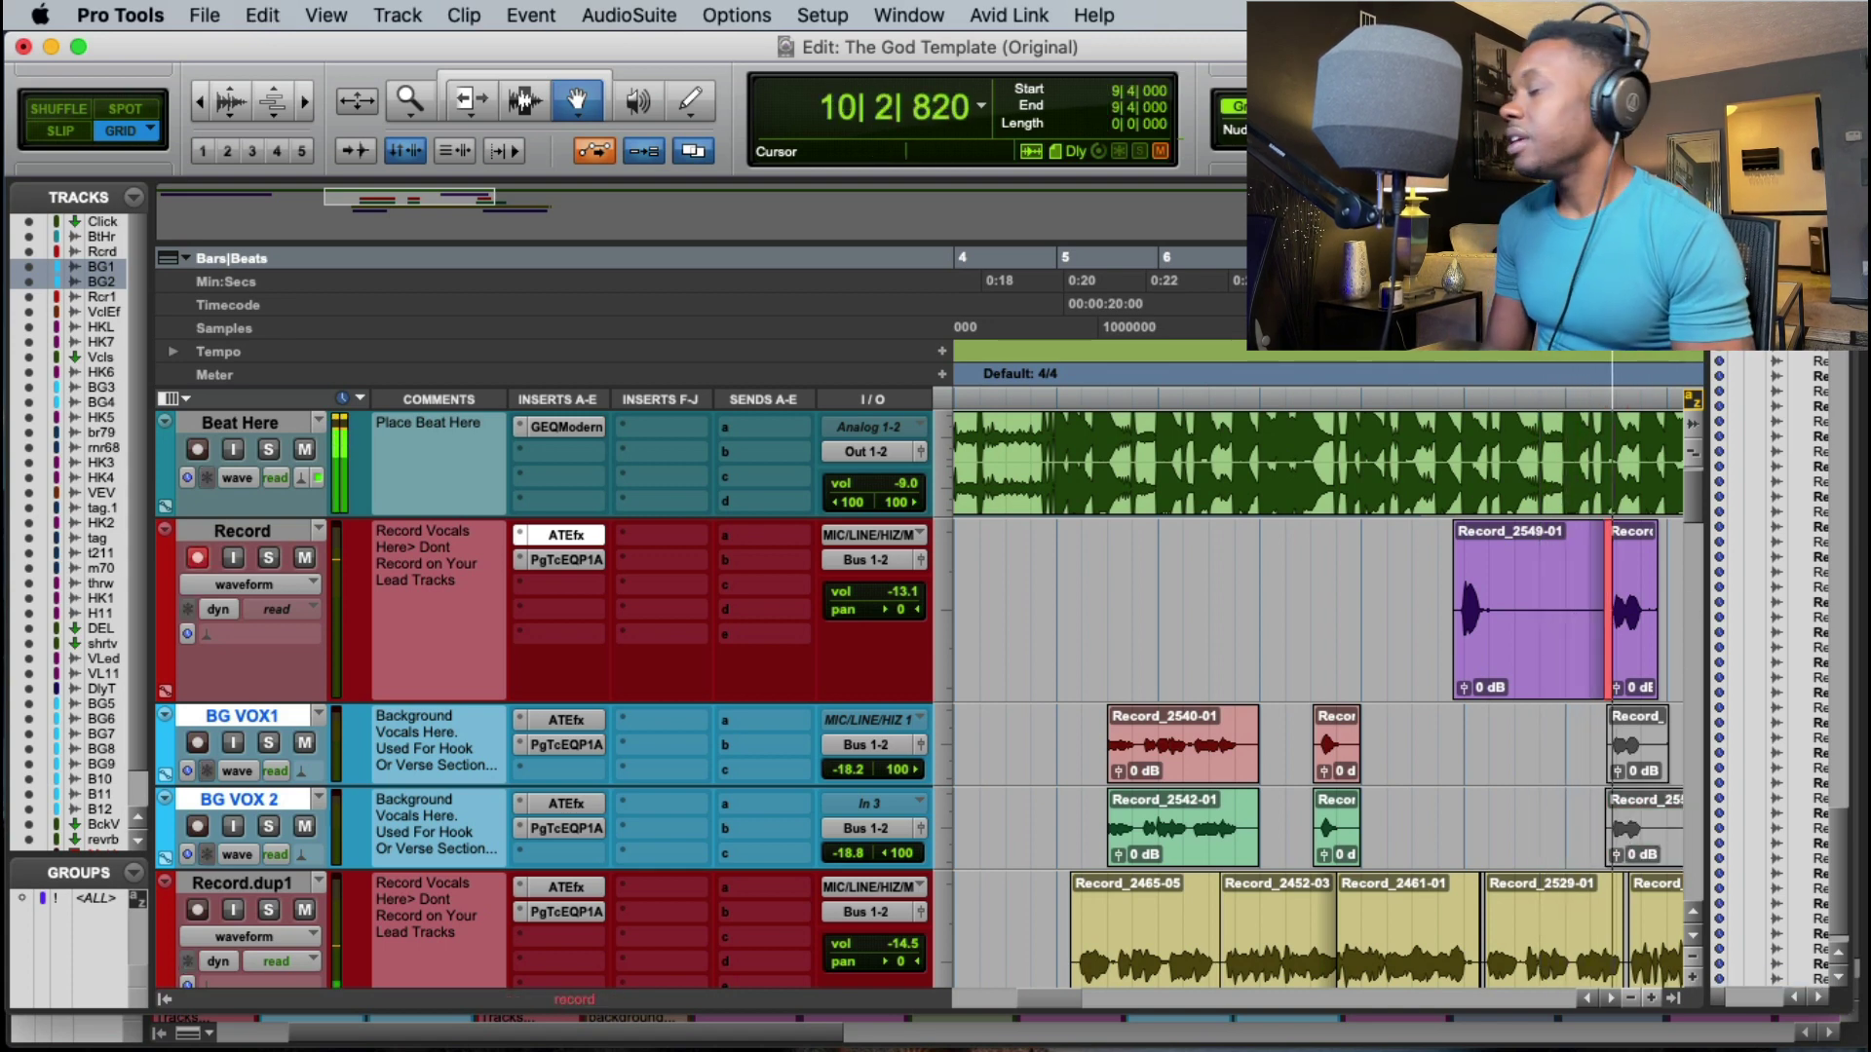
key(space)
key(space)
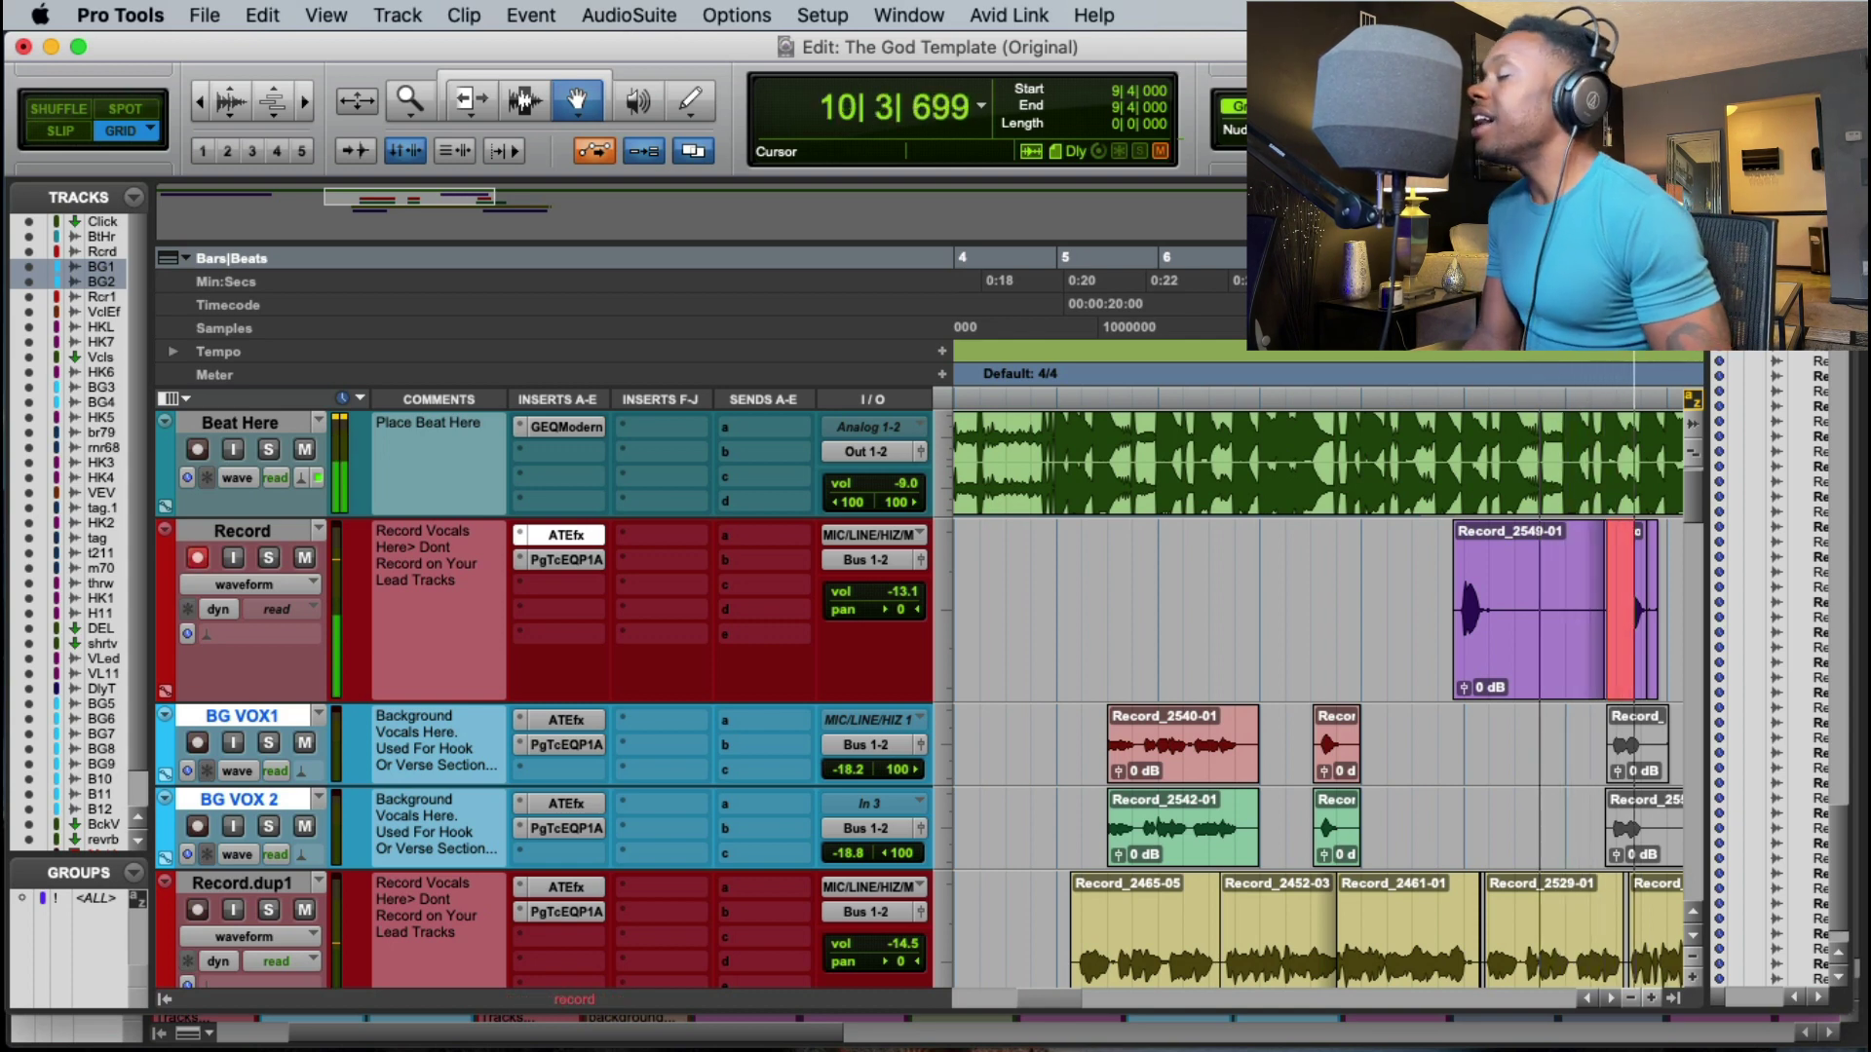
key(space)
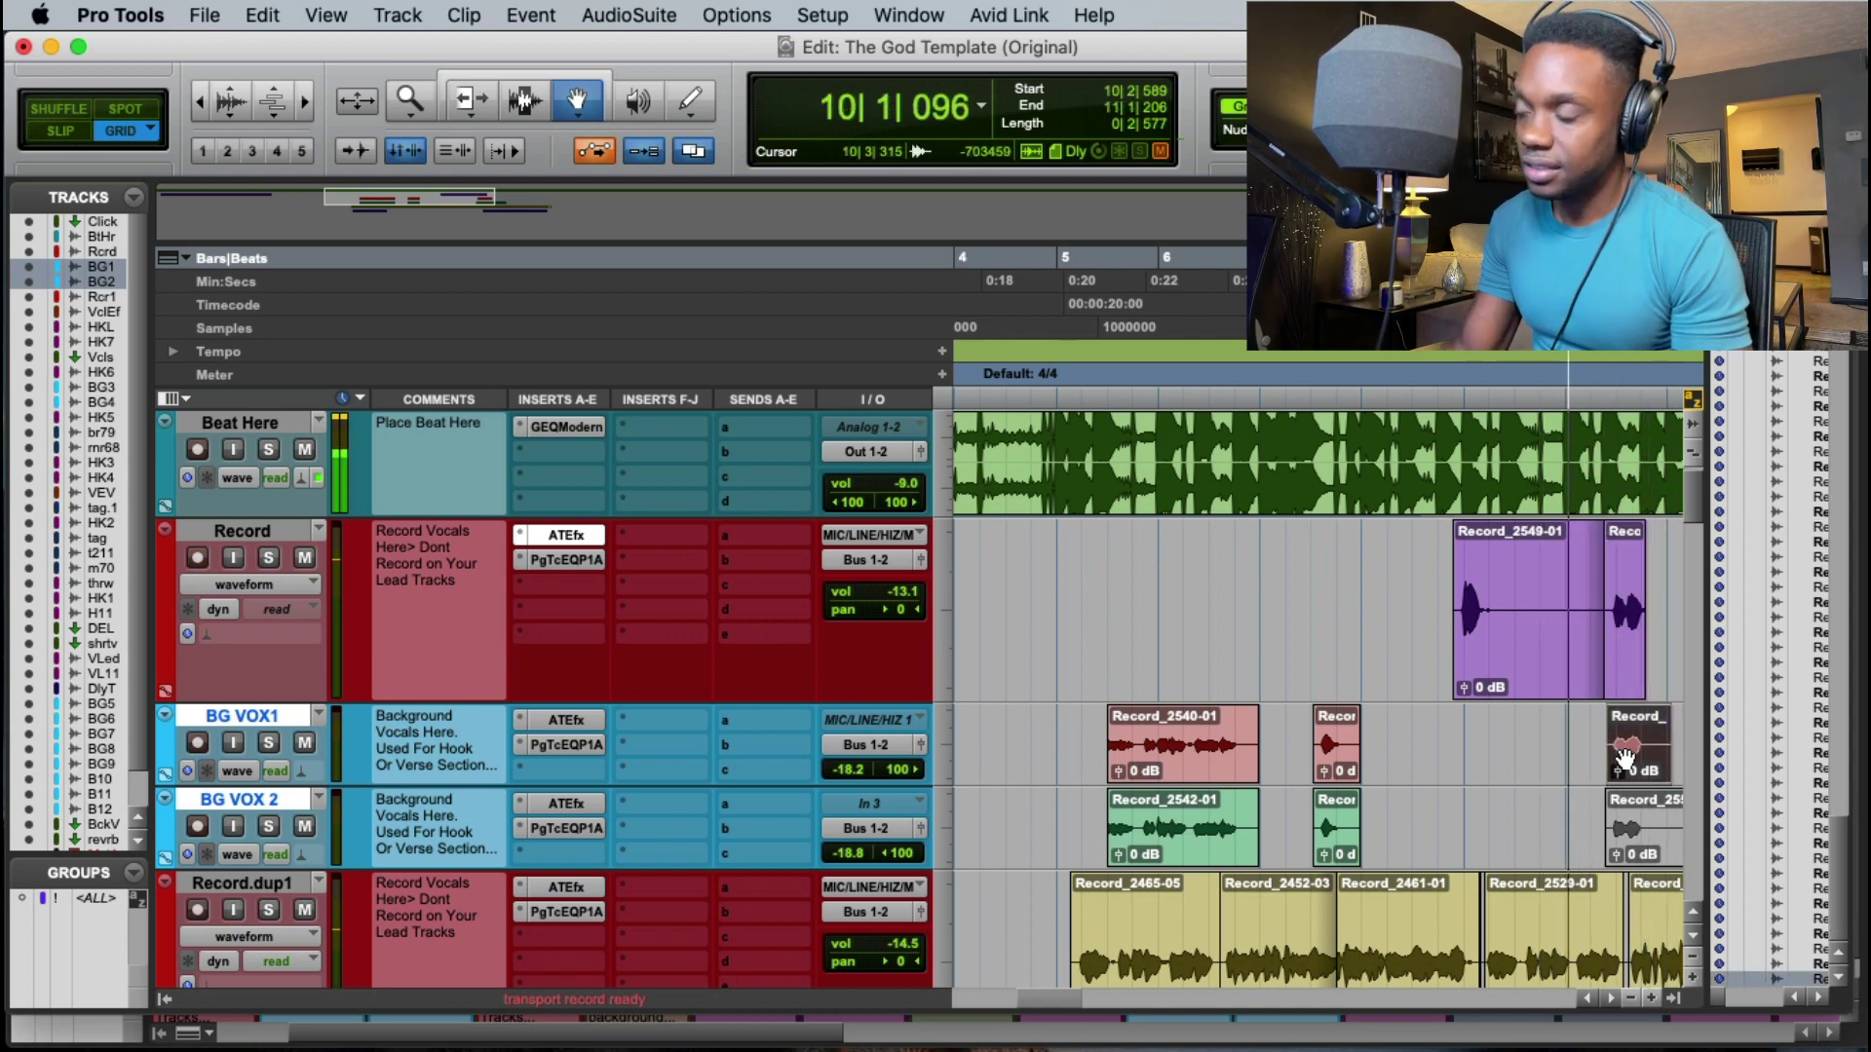
Step: Try another pass of the phrase on the Record track with playback from 10|1|000
key(super+3)
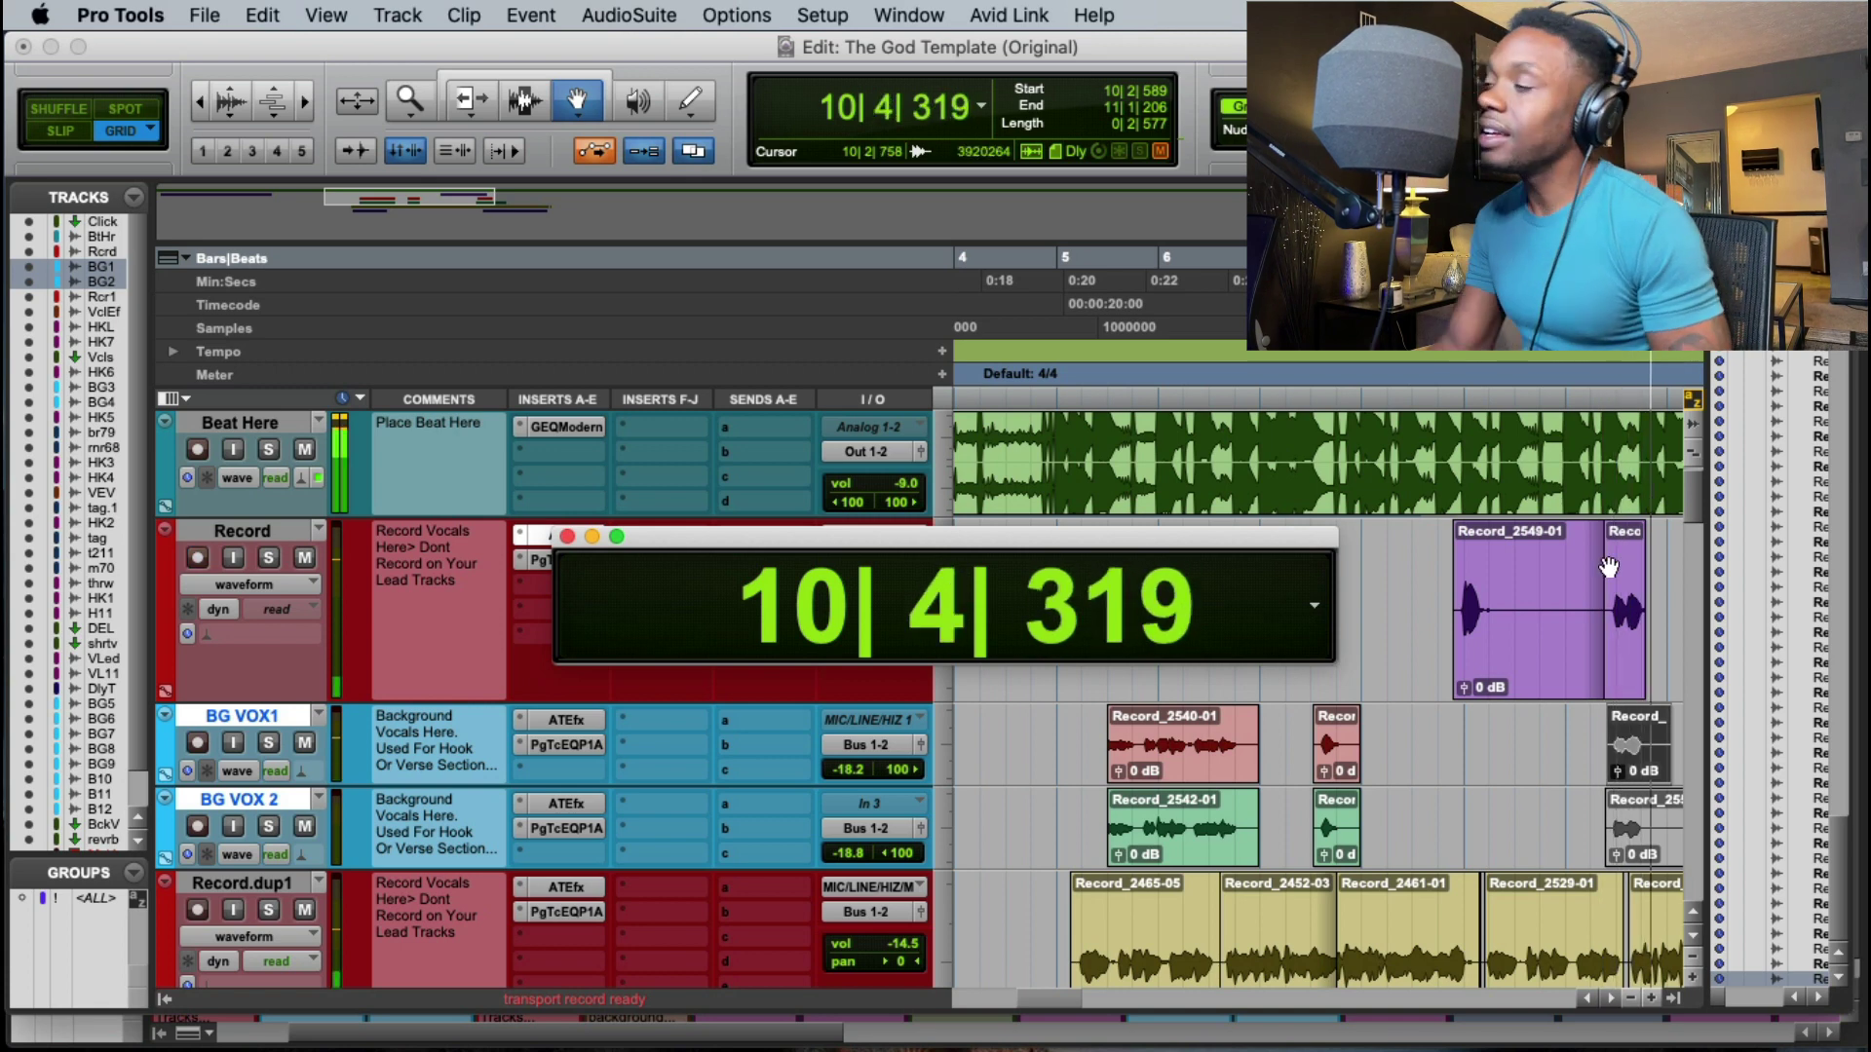
key(space)
click(1581, 368)
key(super+3)
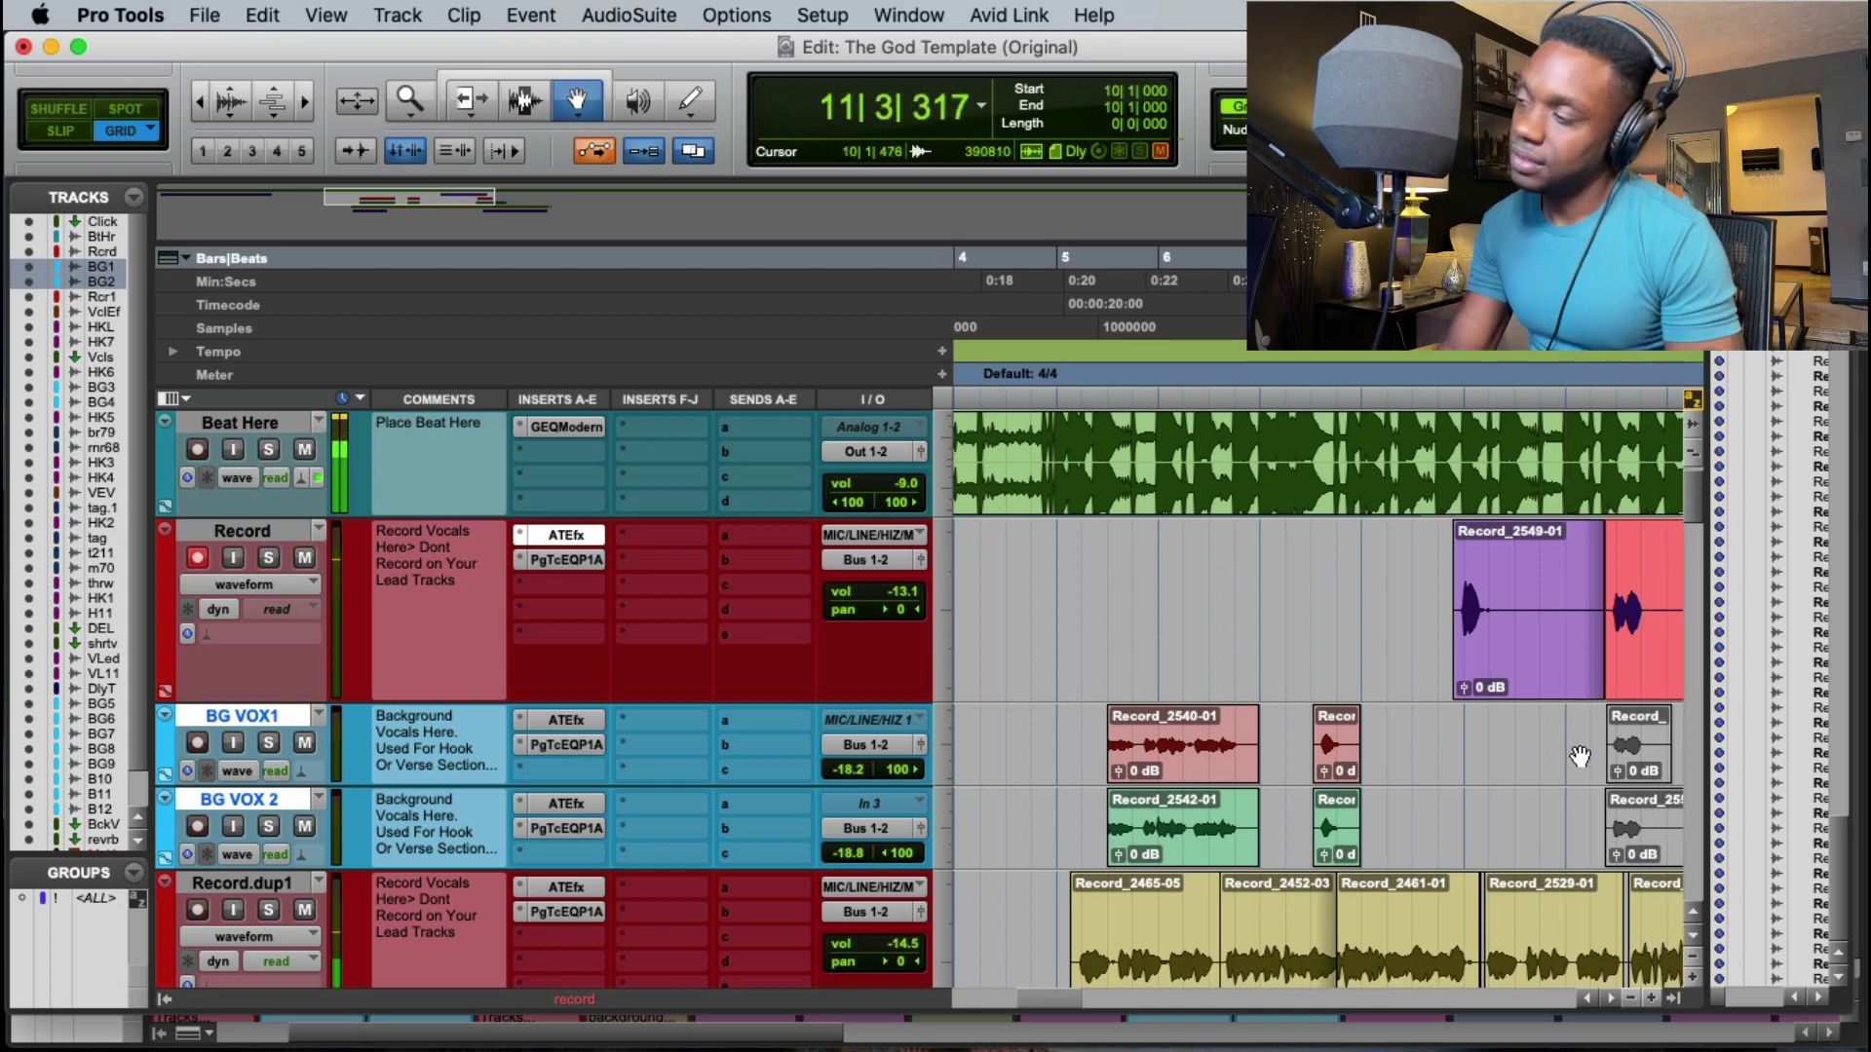
key(space)
Step: Delete the rejected takes from the Record track and play the unmuted BG VOX1 and BG VOX 2 pair from 10|1|000
click(1647, 761)
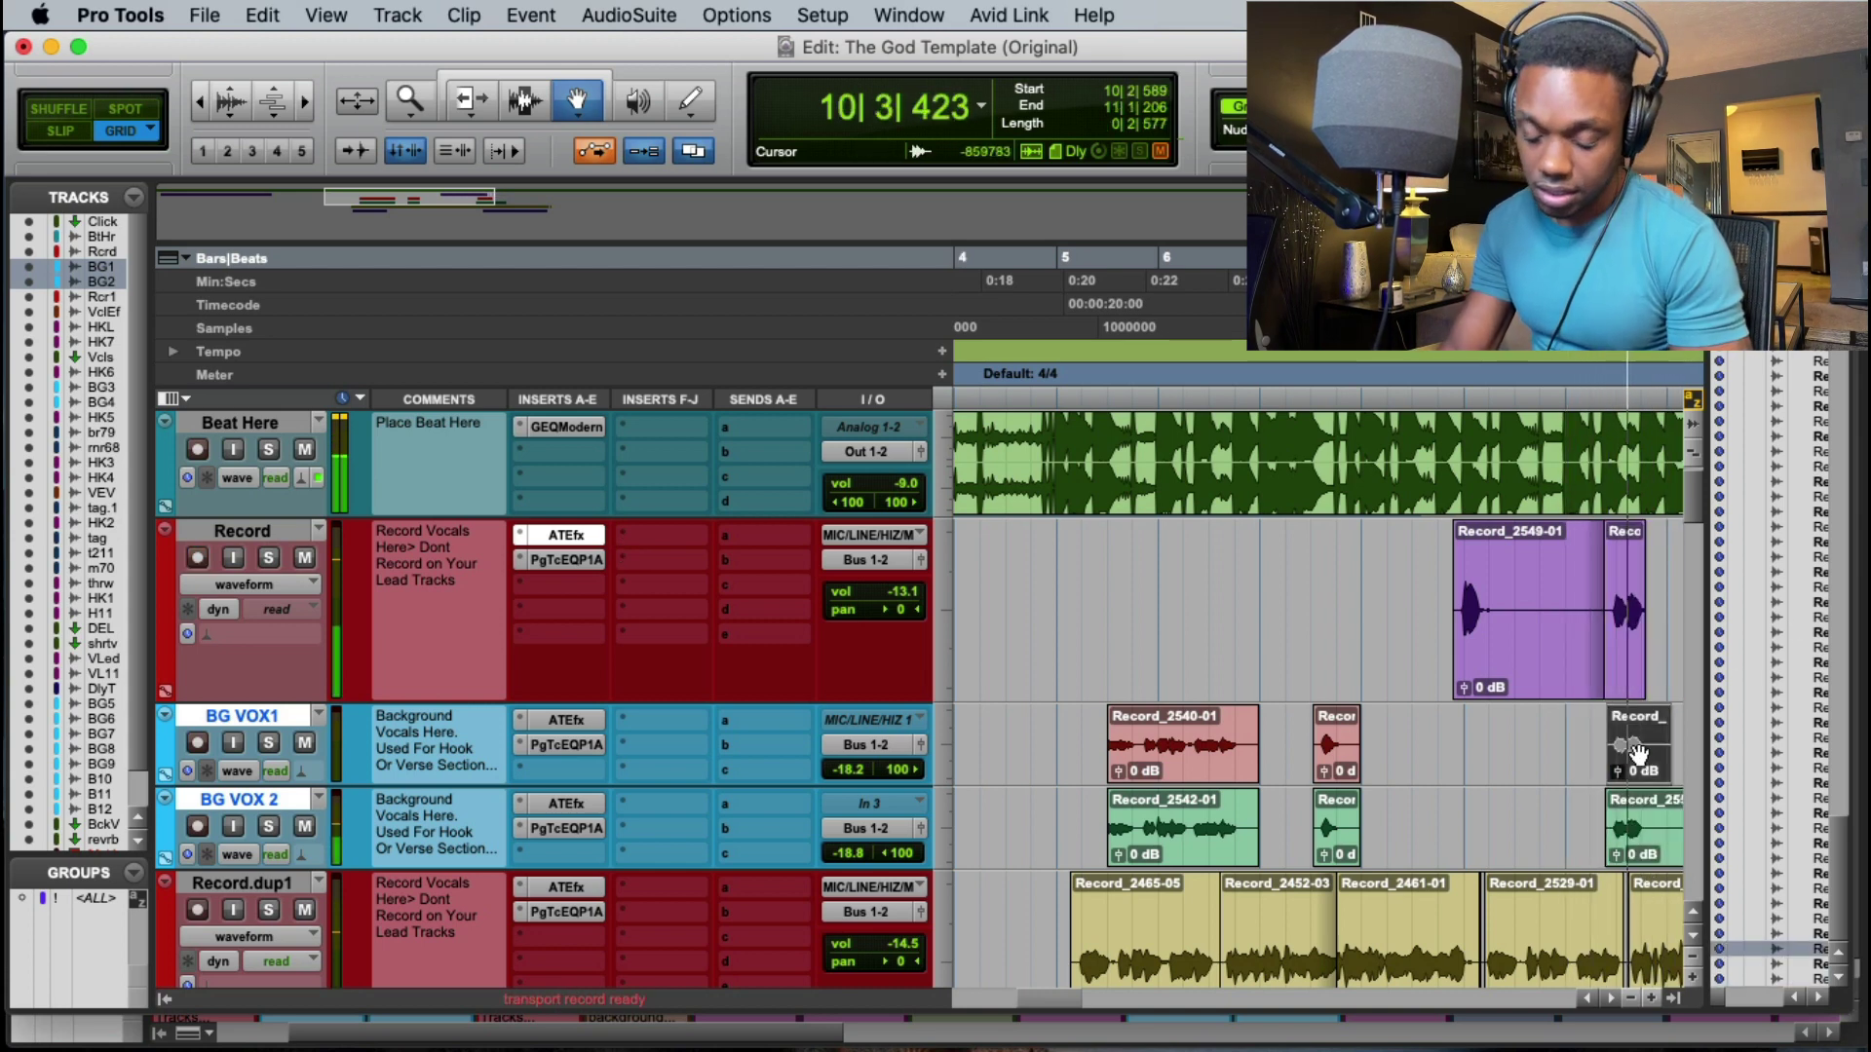
key(super+c)
key(space)
click(1627, 614)
key(space)
key(BackSpace)
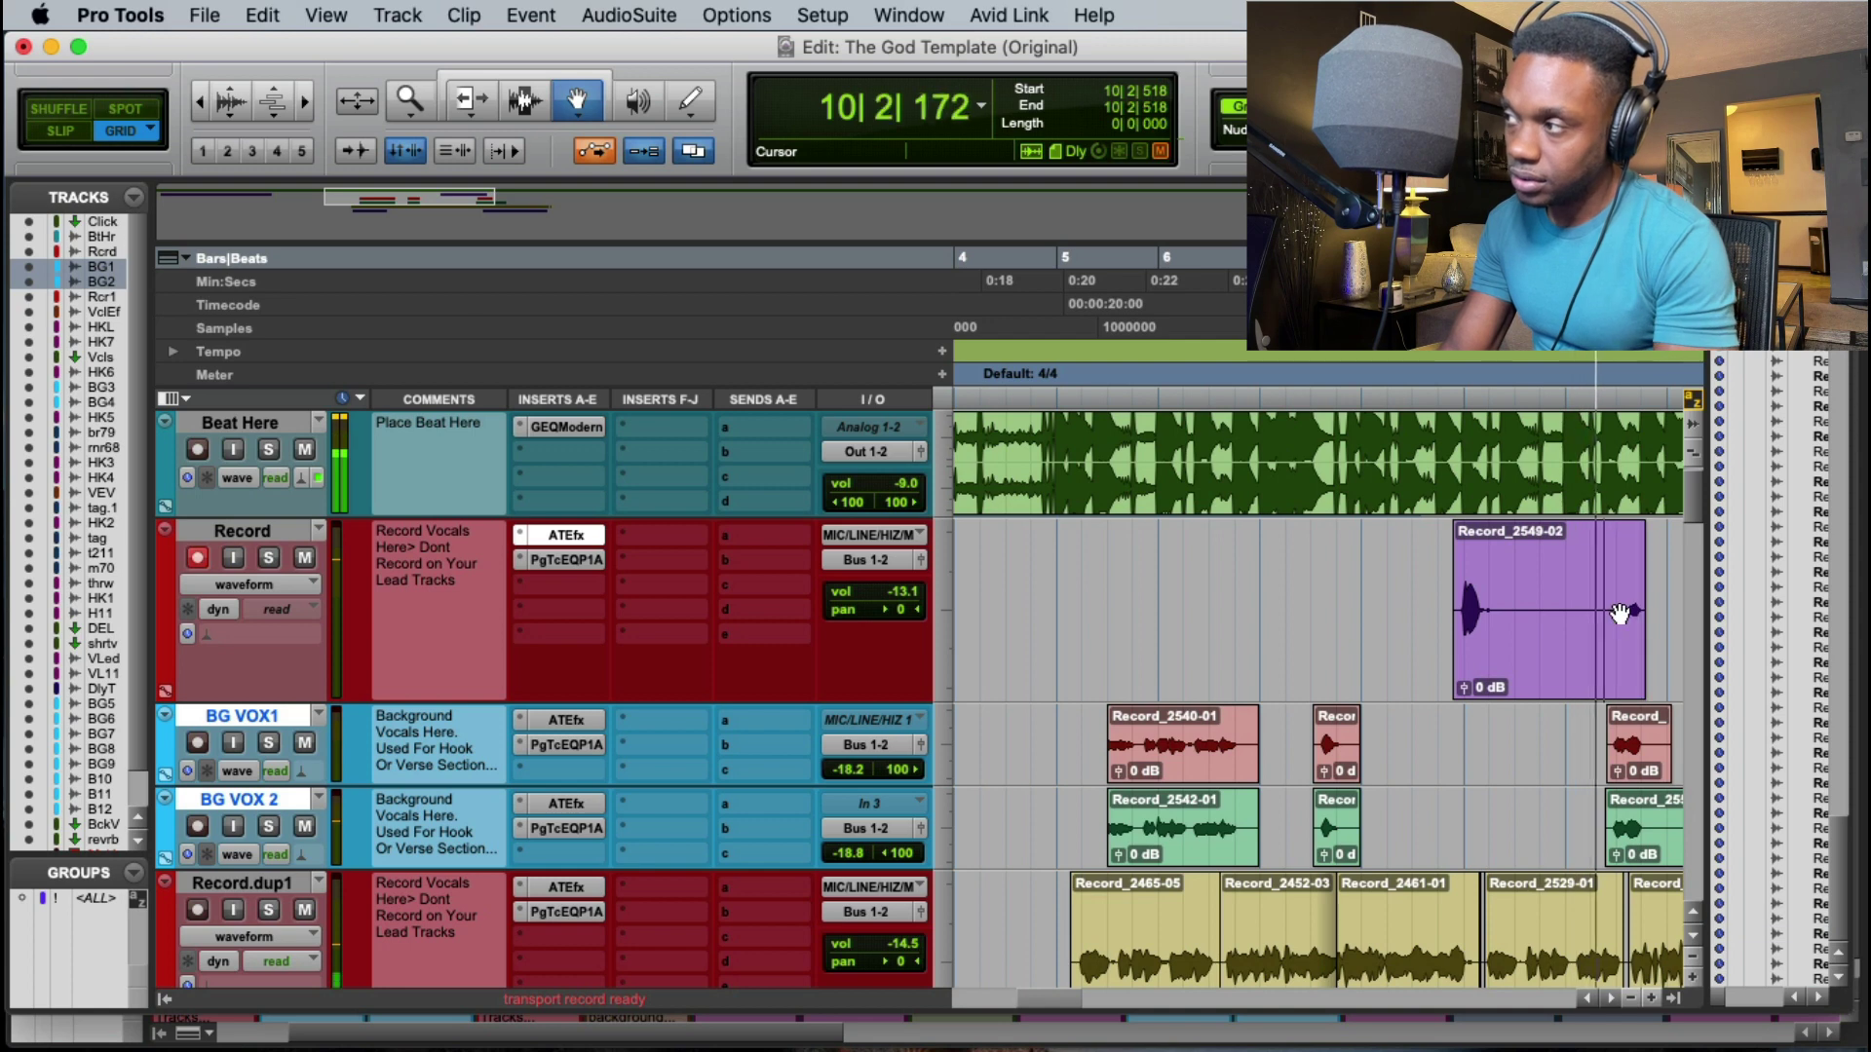
key(BackSpace)
click(1602, 365)
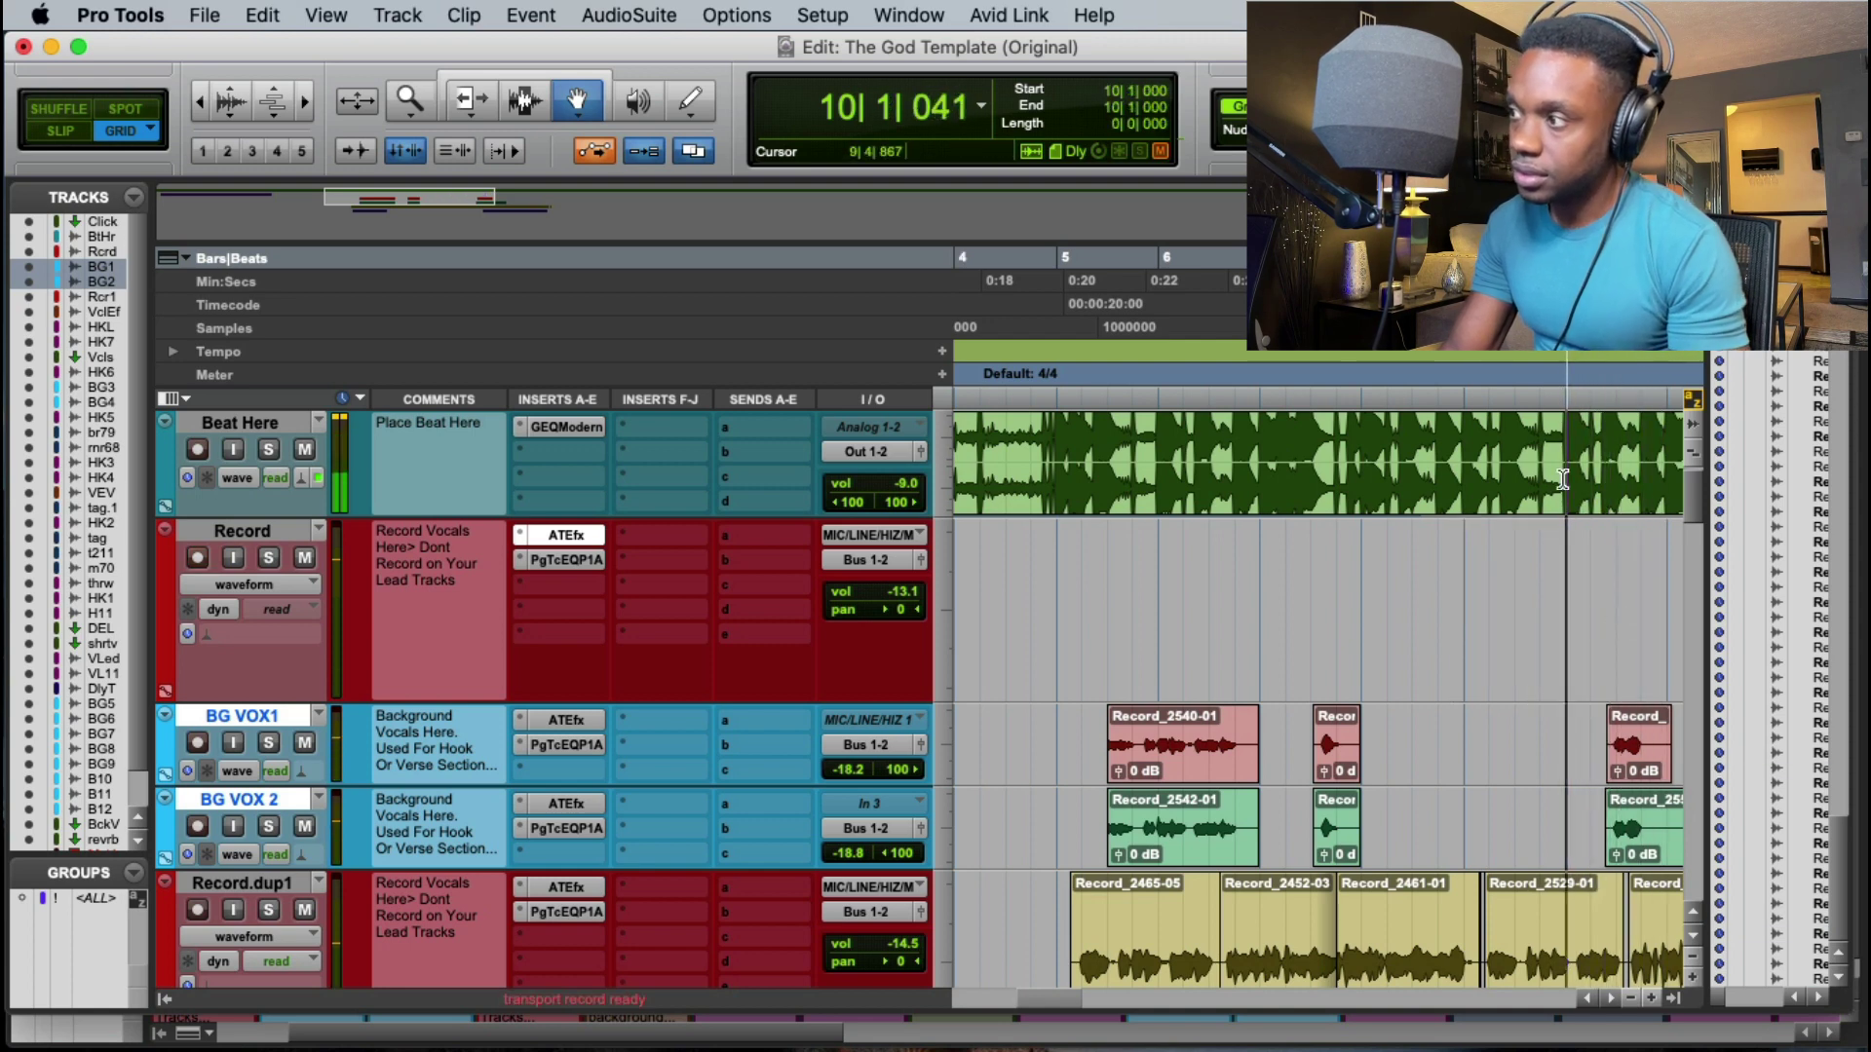
Step: Mute the latest BG VOX 2 take and delete the latest BG VOX1 take of the same phrase
click(1654, 810)
key(BackSpace)
click(1638, 769)
key(BackSpace)
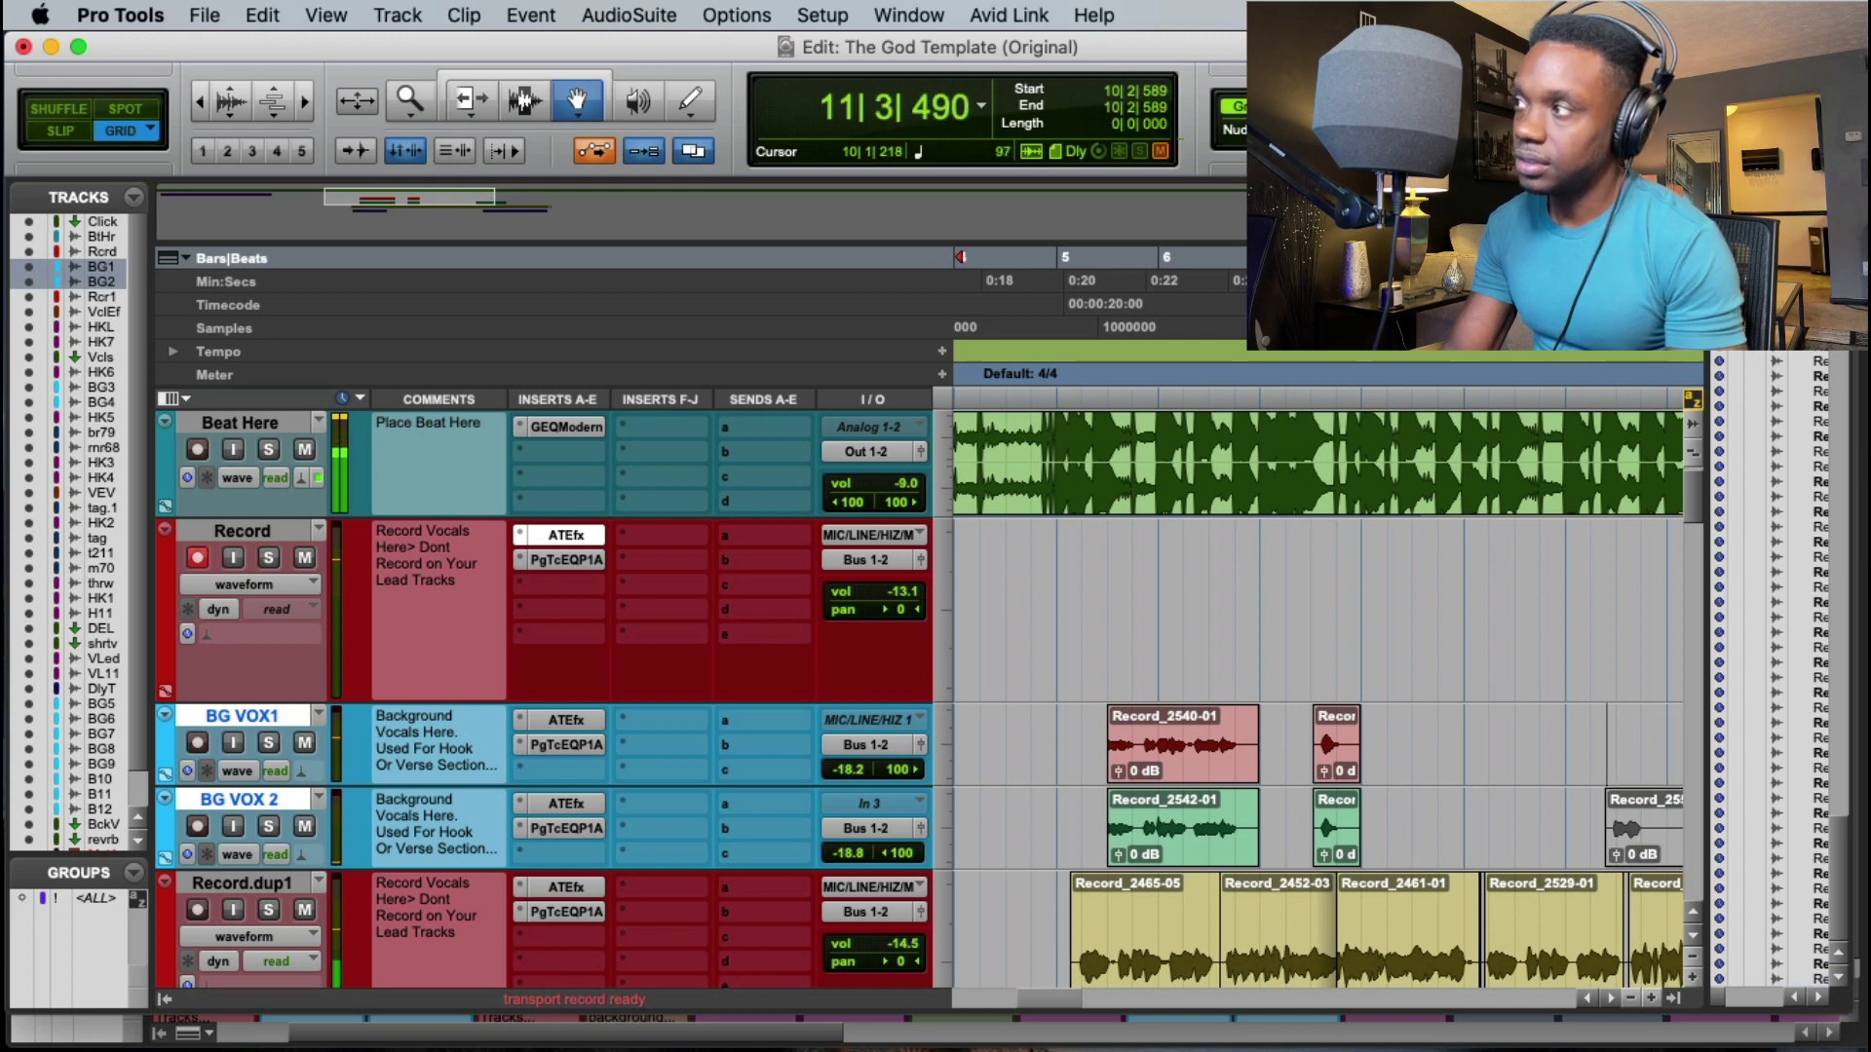
Step: Record a replacement pass with playback from 9|4|000 and move that take down to BG VOX1, muted
click(1538, 330)
key(space)
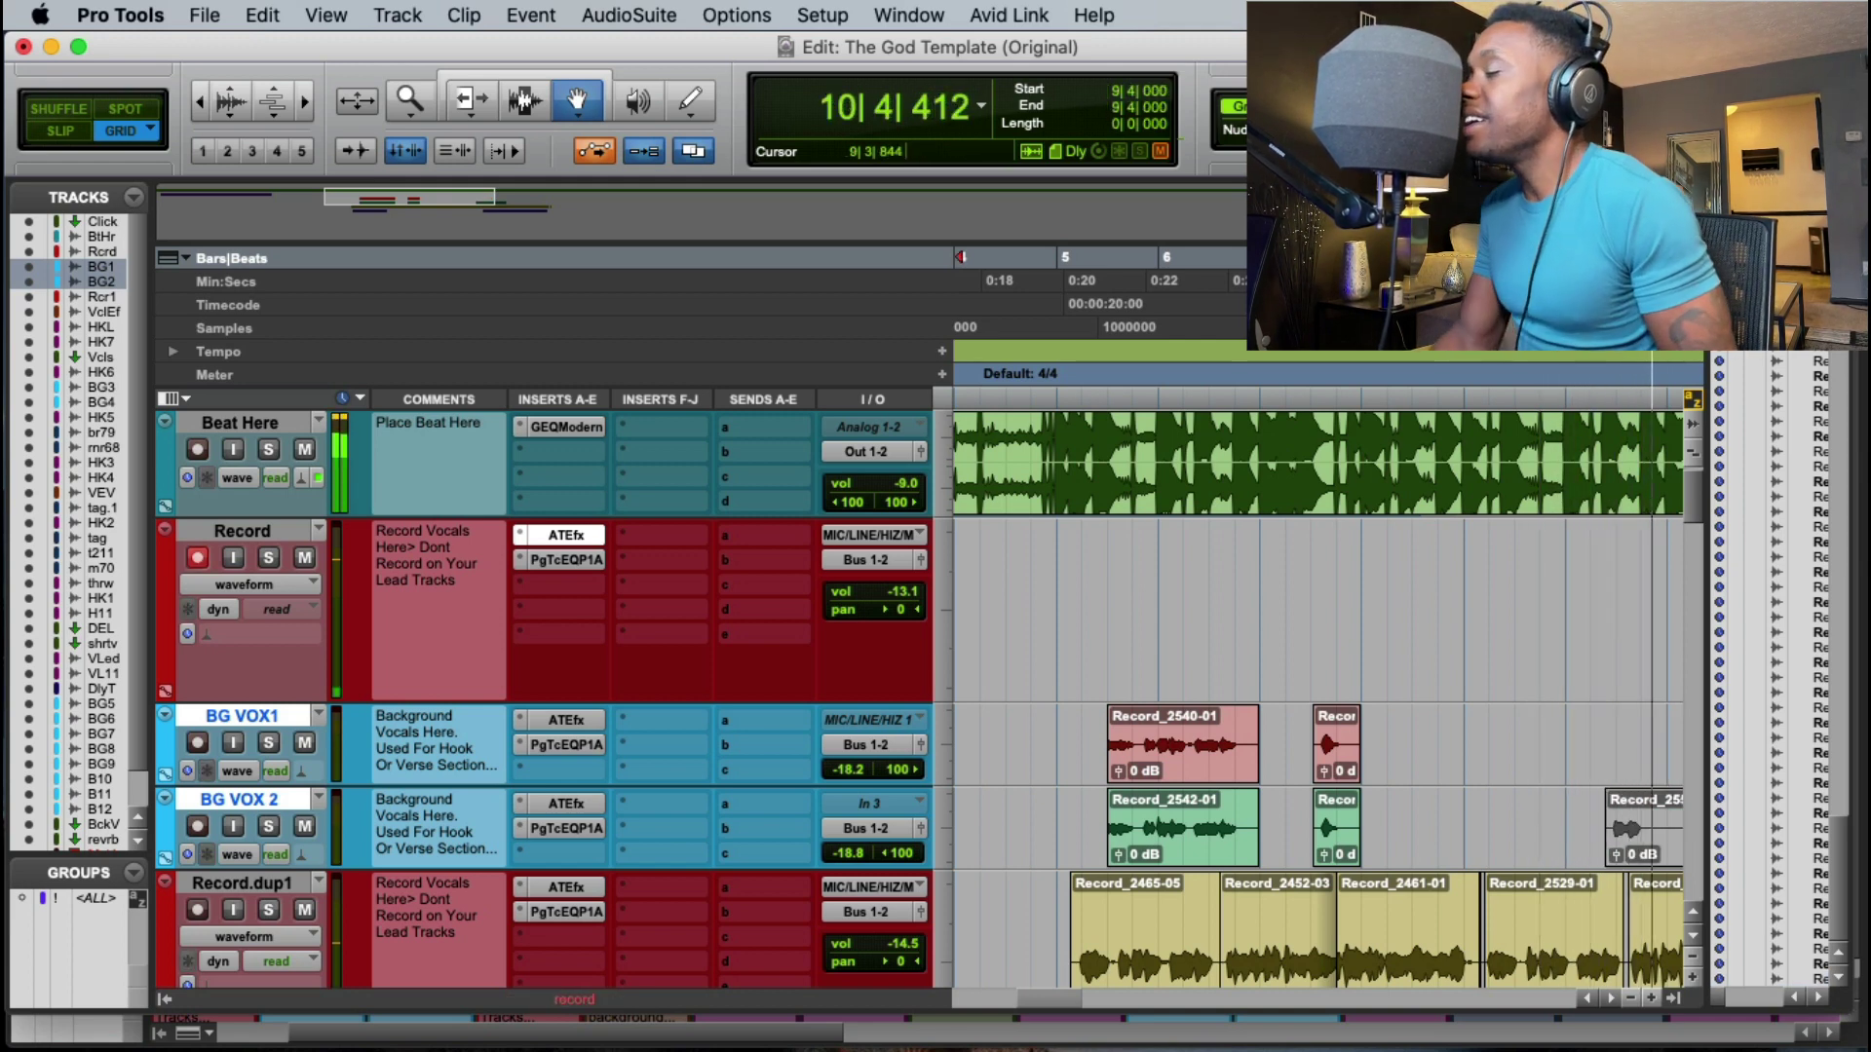
key(space)
key(space)
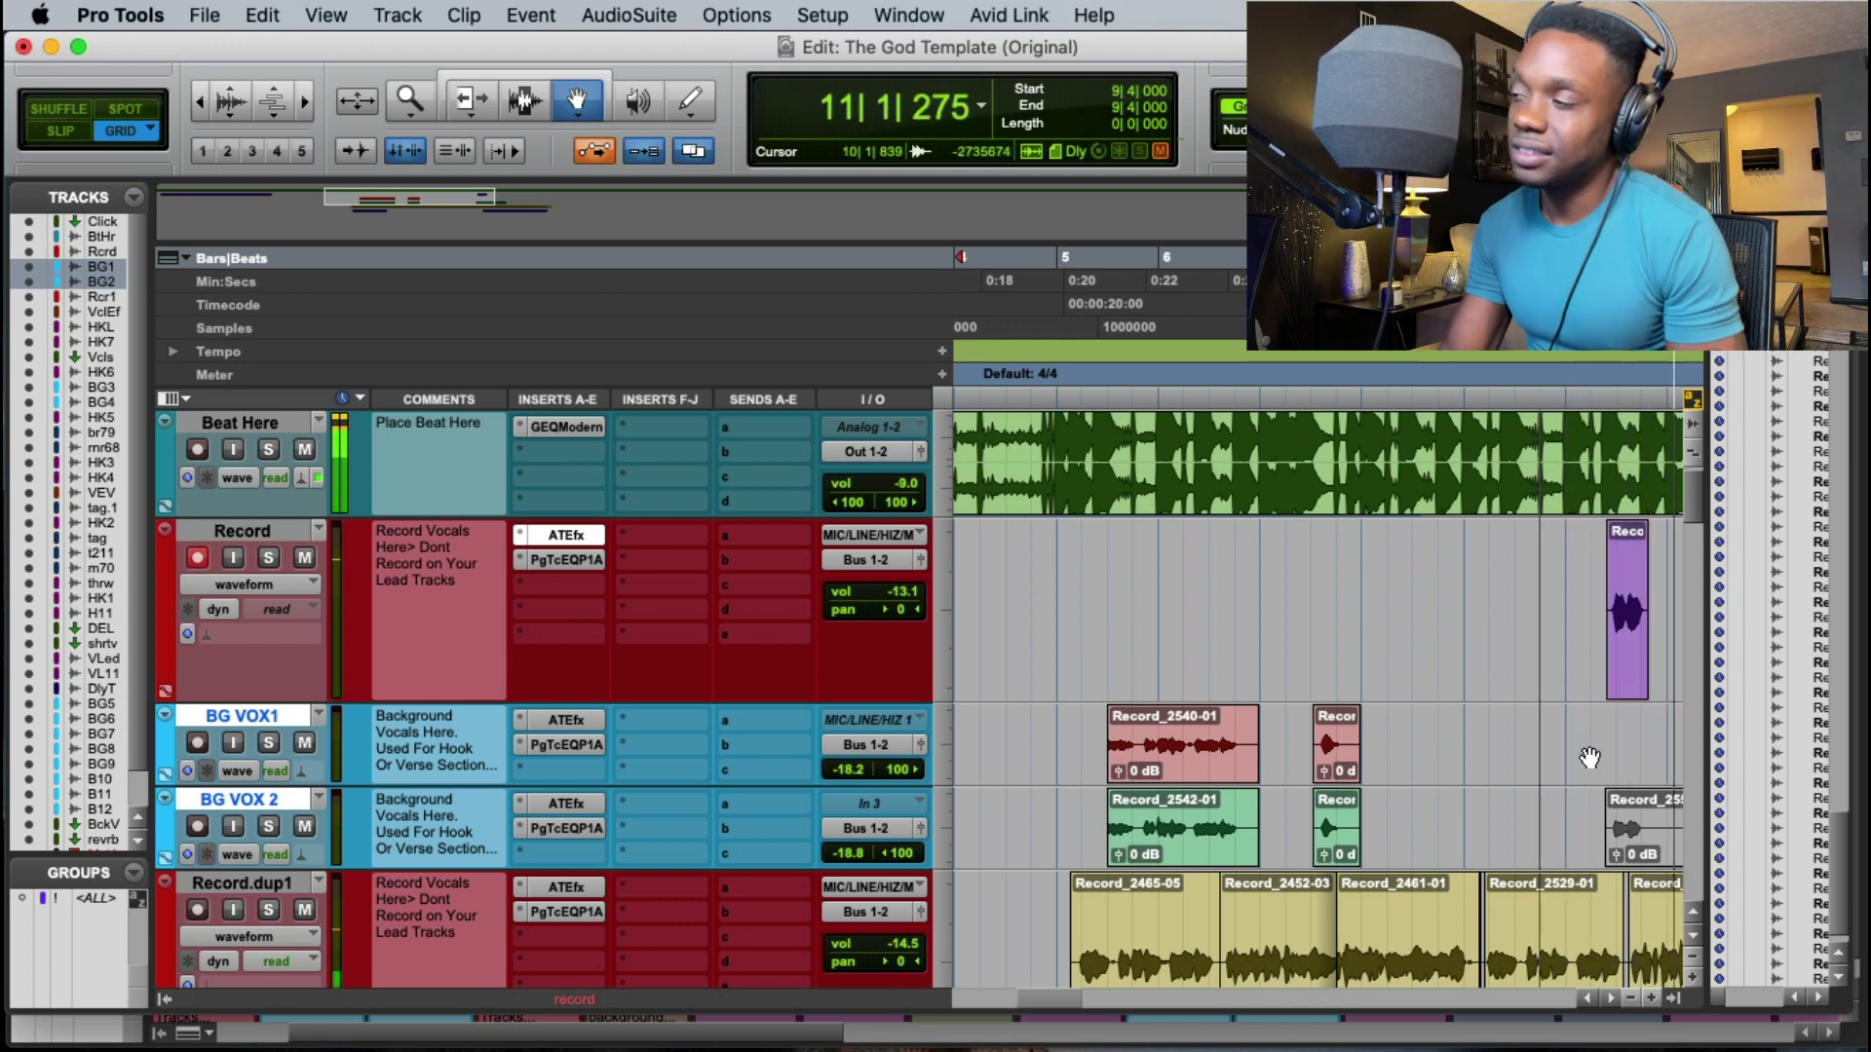
drag(1637, 599, 1637, 784)
key(super+m)
Step: Record a second replacement pass with playback from 9|4|000 and move that take down to BG VOX 2
click(1542, 328)
key(space)
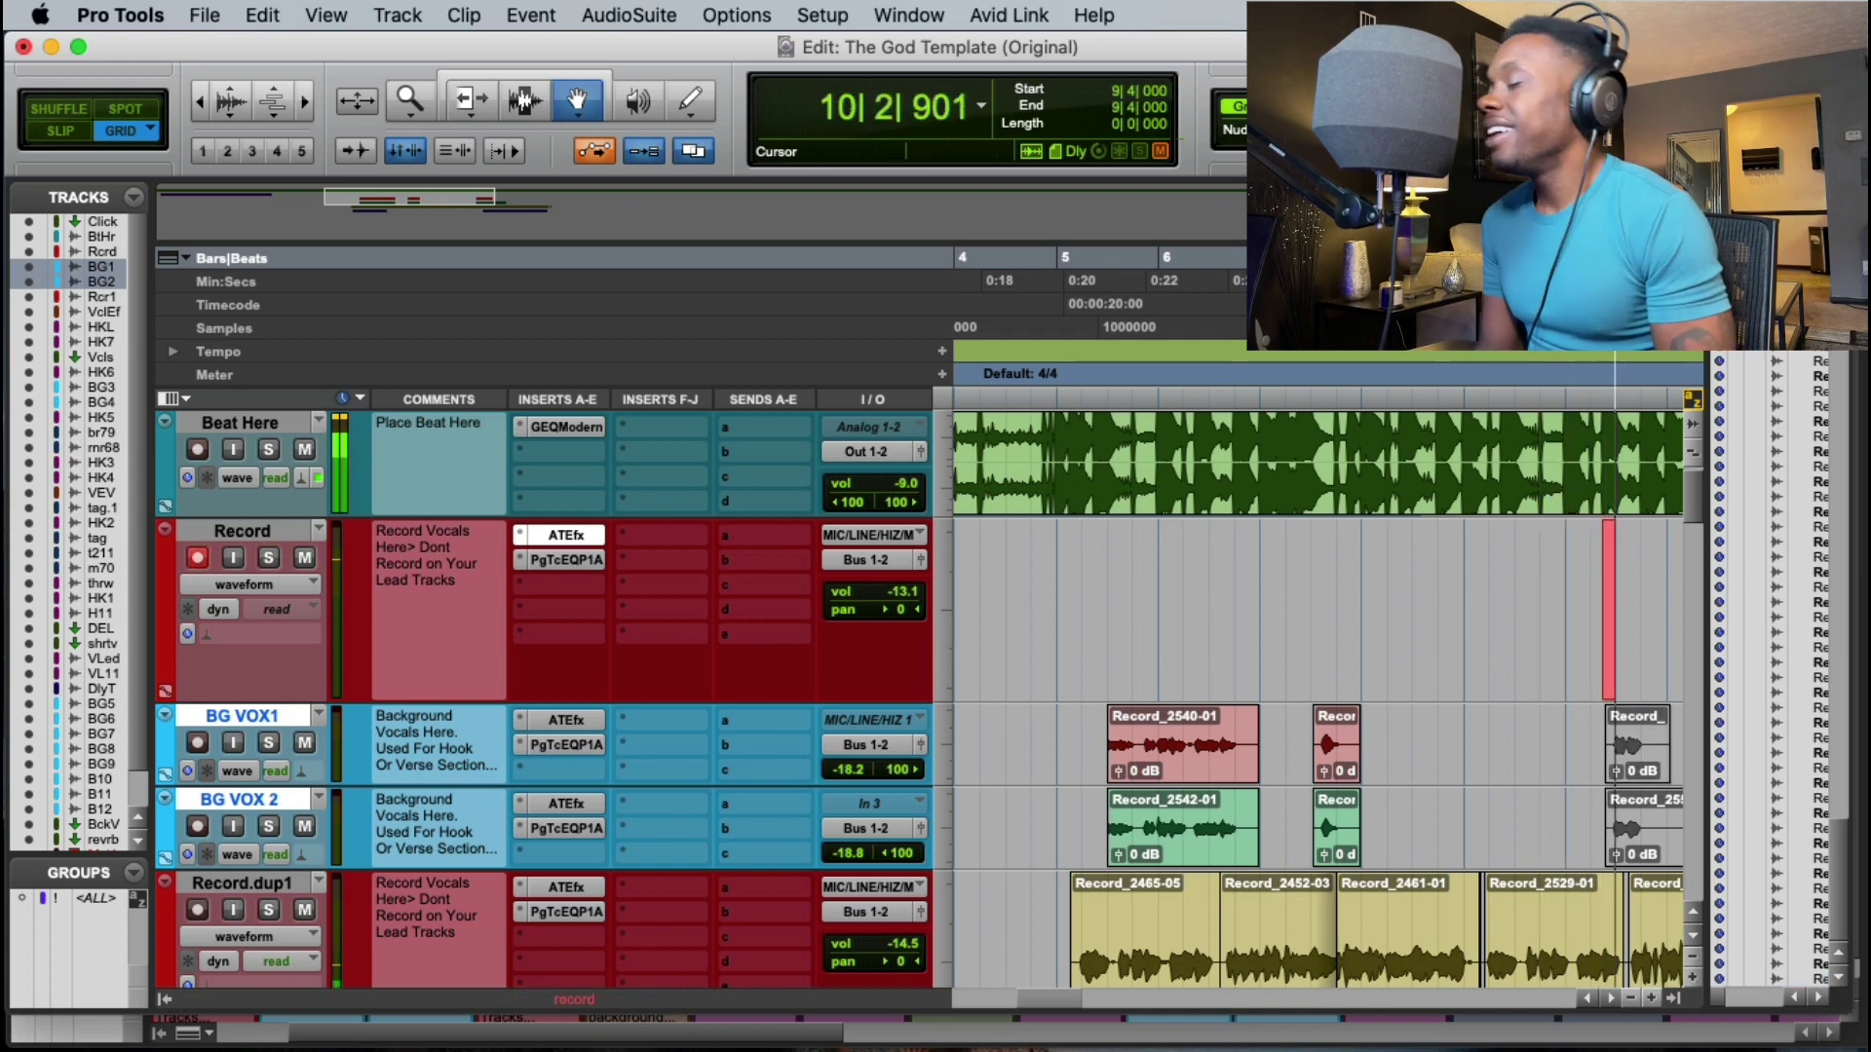
key(space)
key(space)
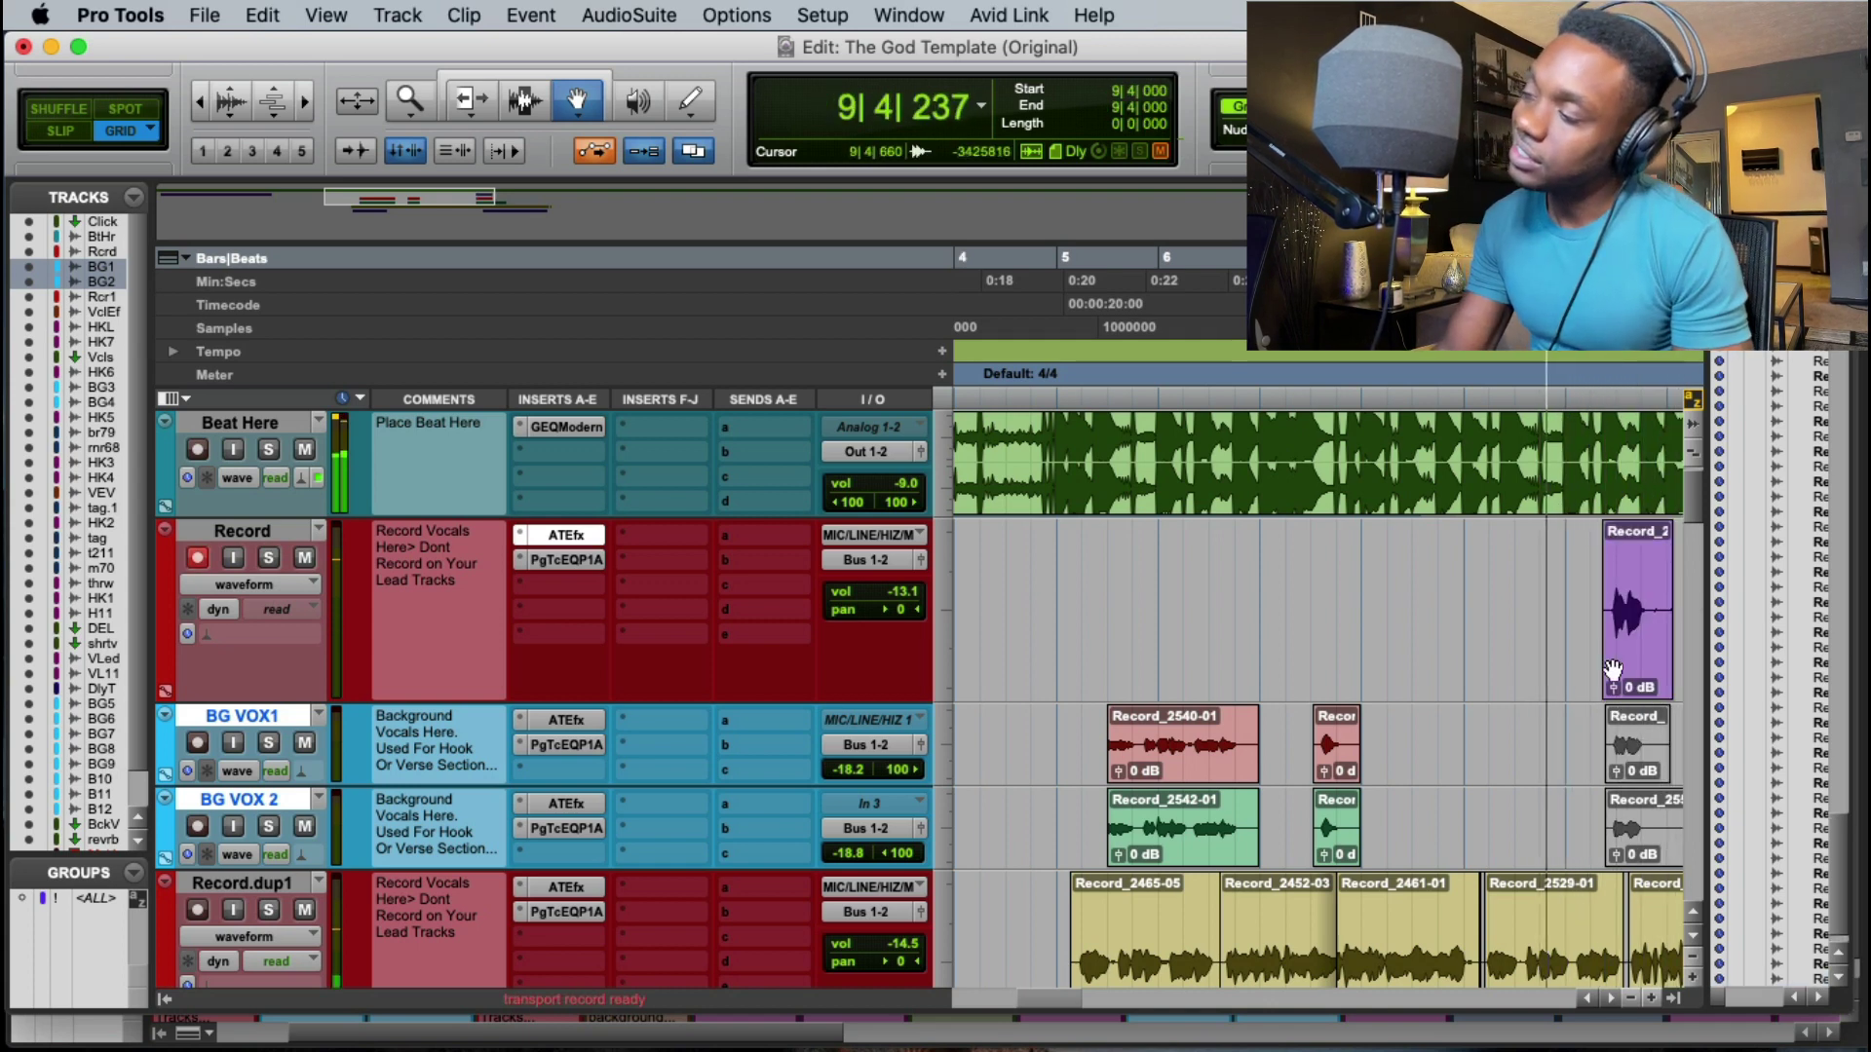
drag(1642, 609, 1647, 794)
Step: Unmute the new BG VOX1 take and trim the new BG VOX1 and BG VOX 2 pair to end at 11|1|000
click(1659, 742)
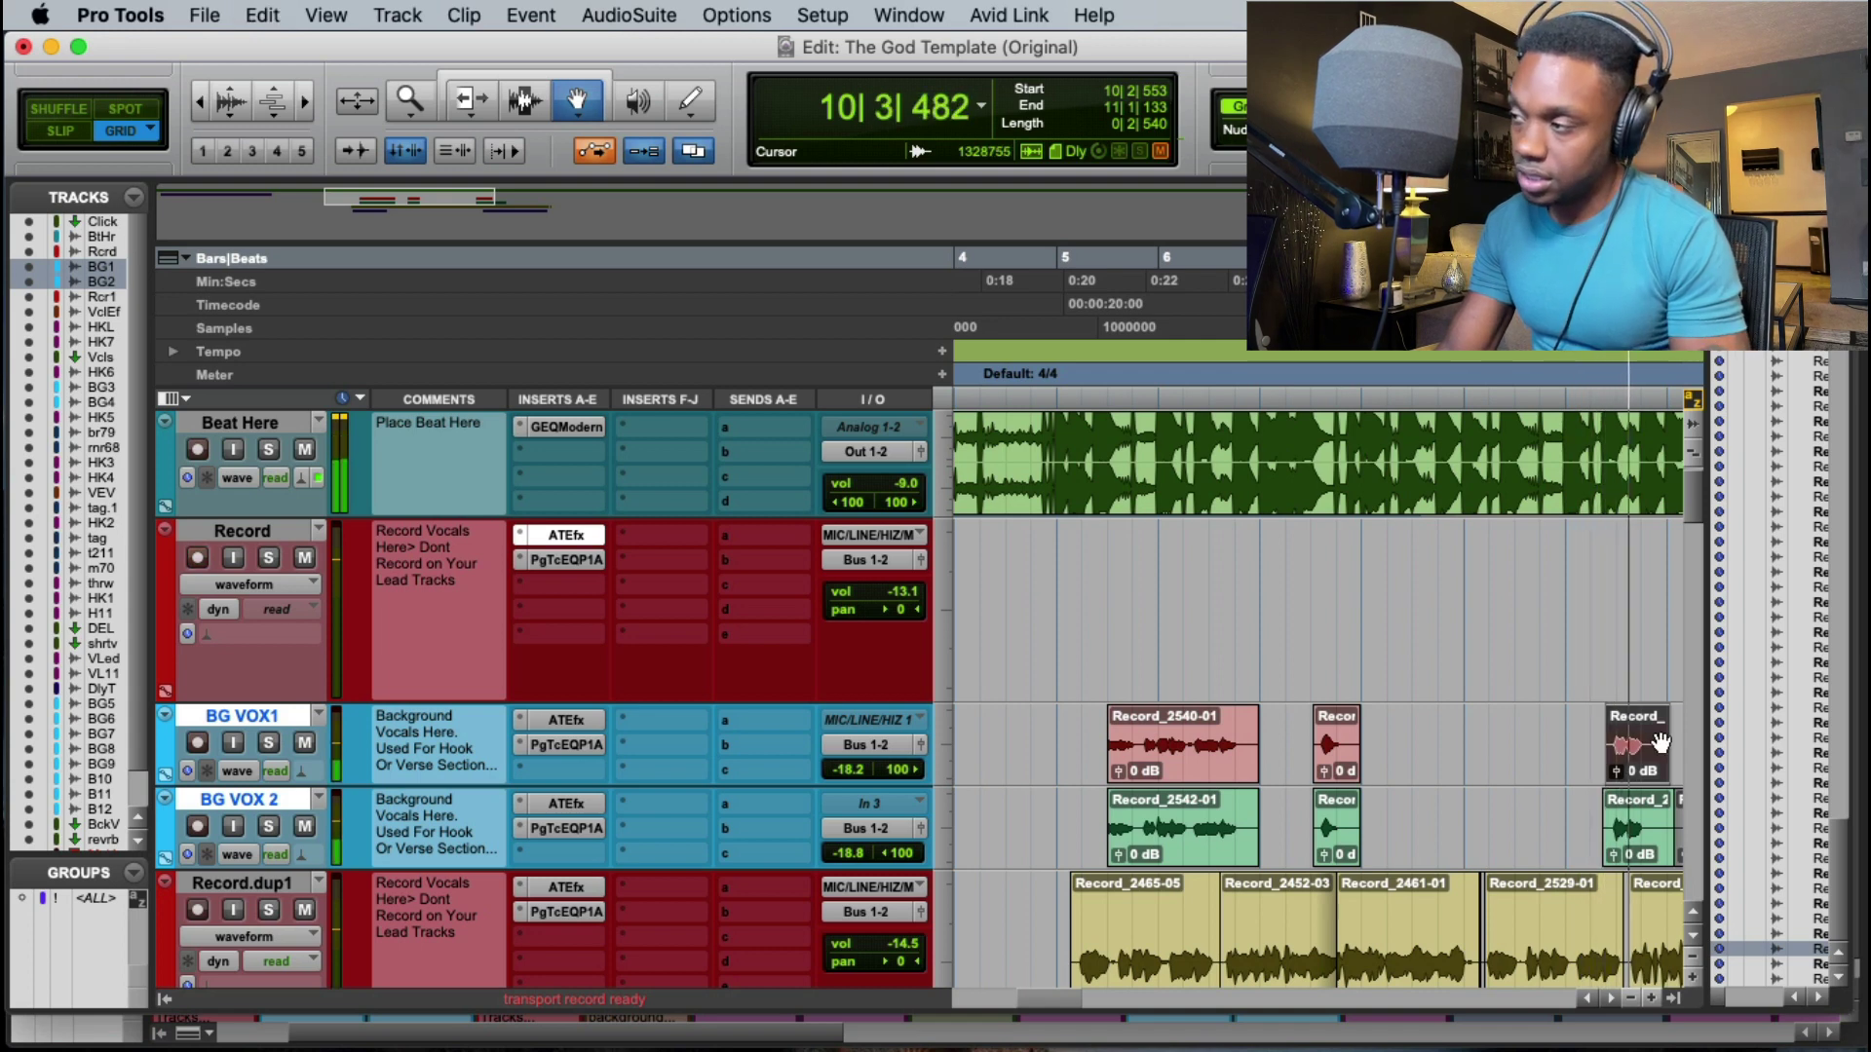
click(1594, 375)
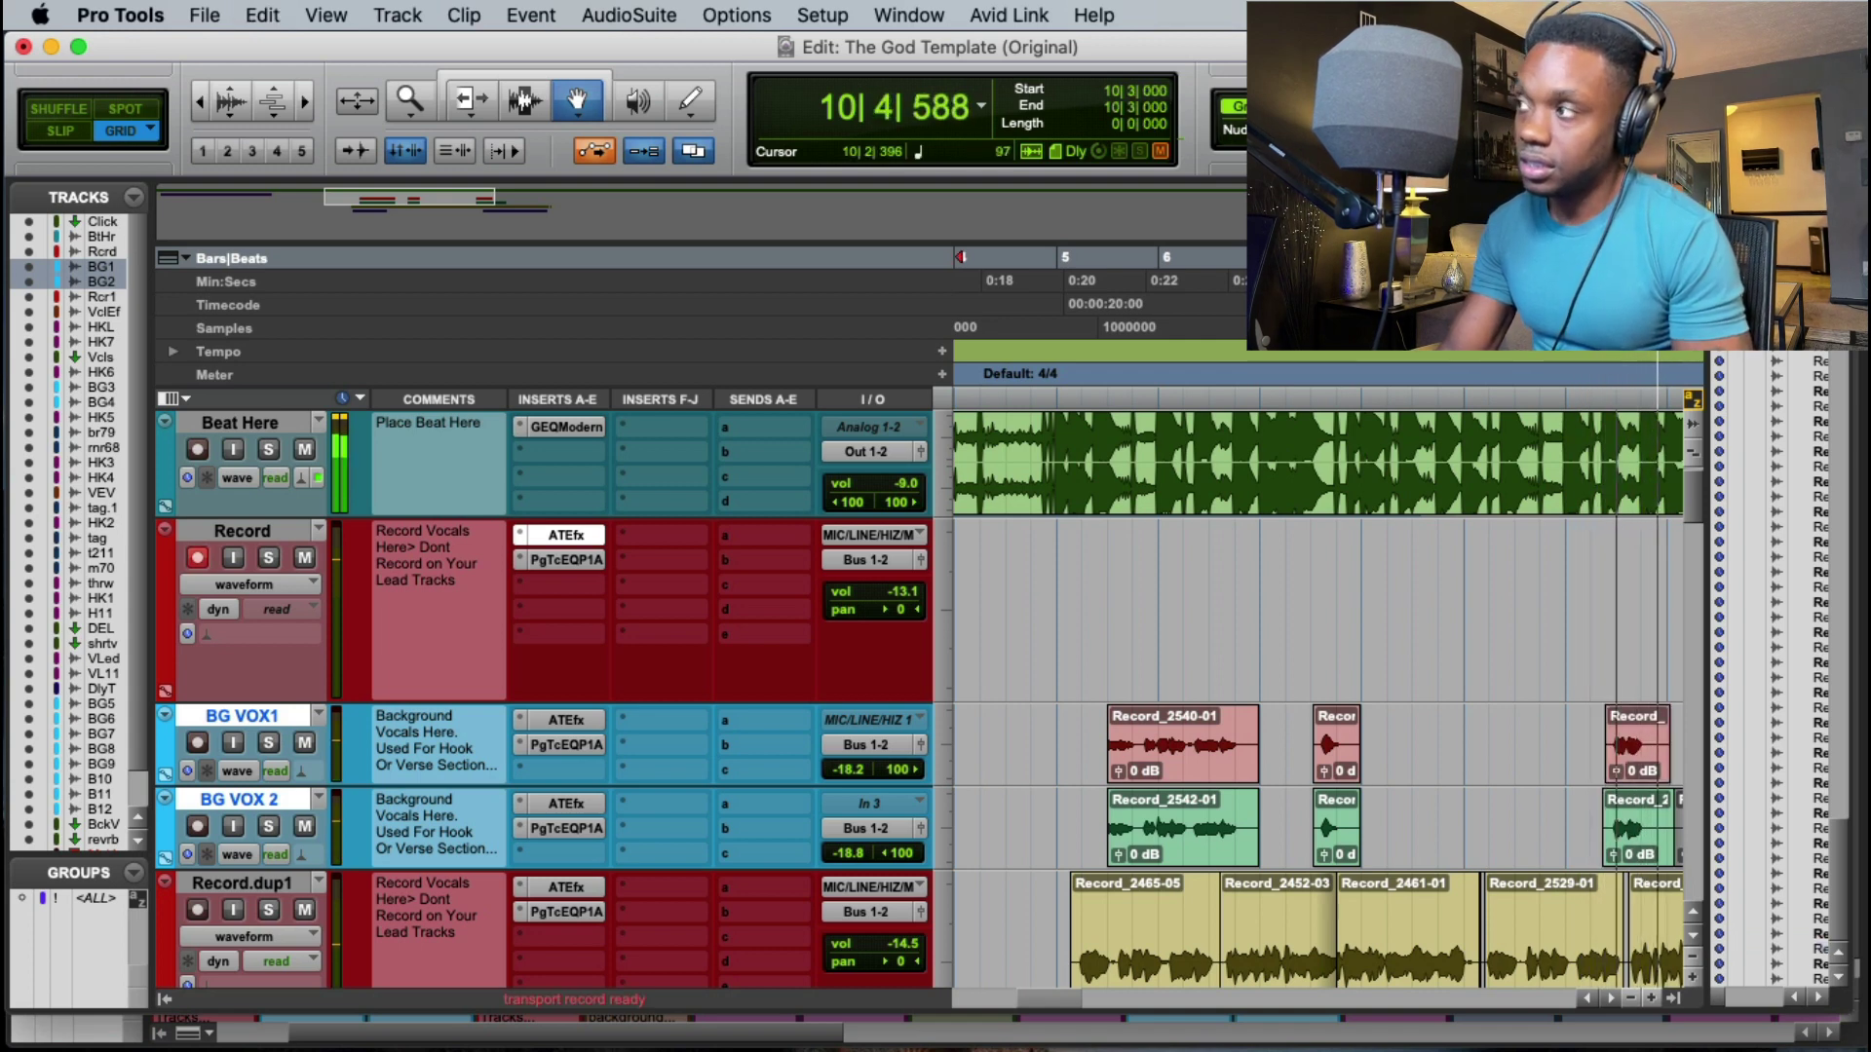
click(1604, 361)
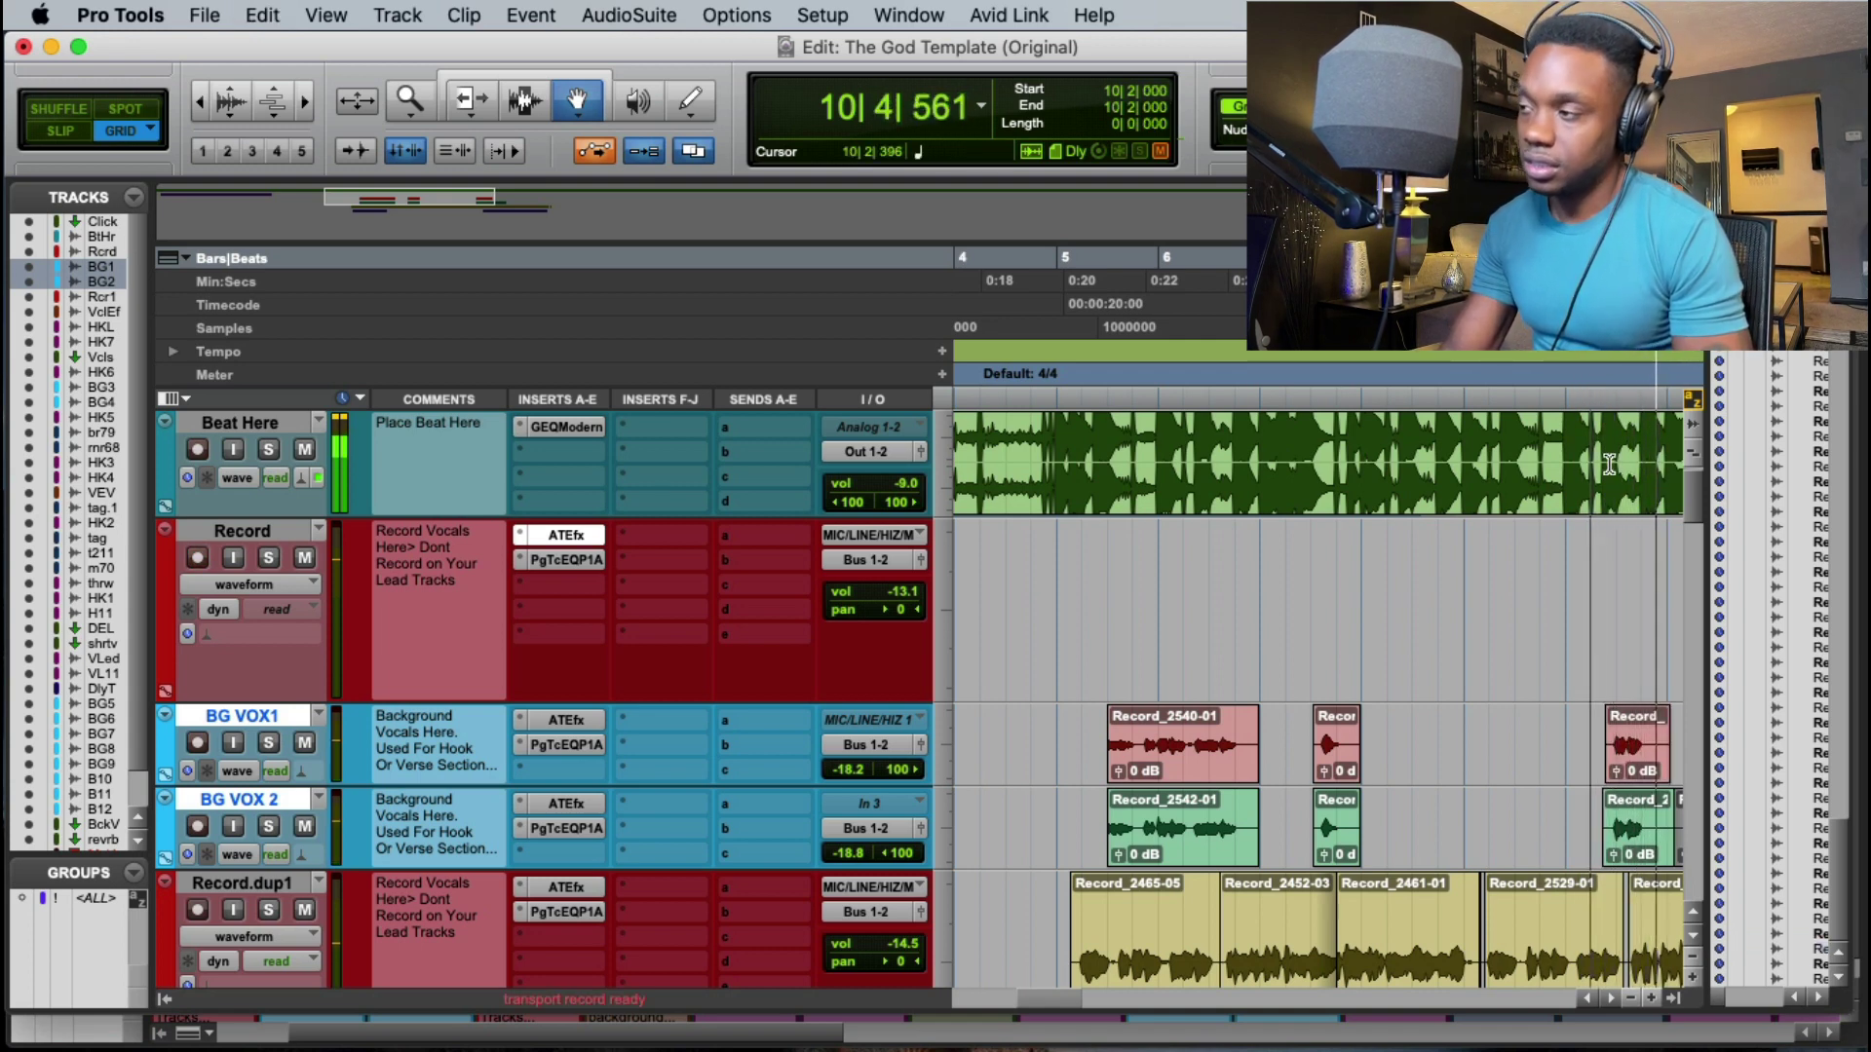
key(F10)
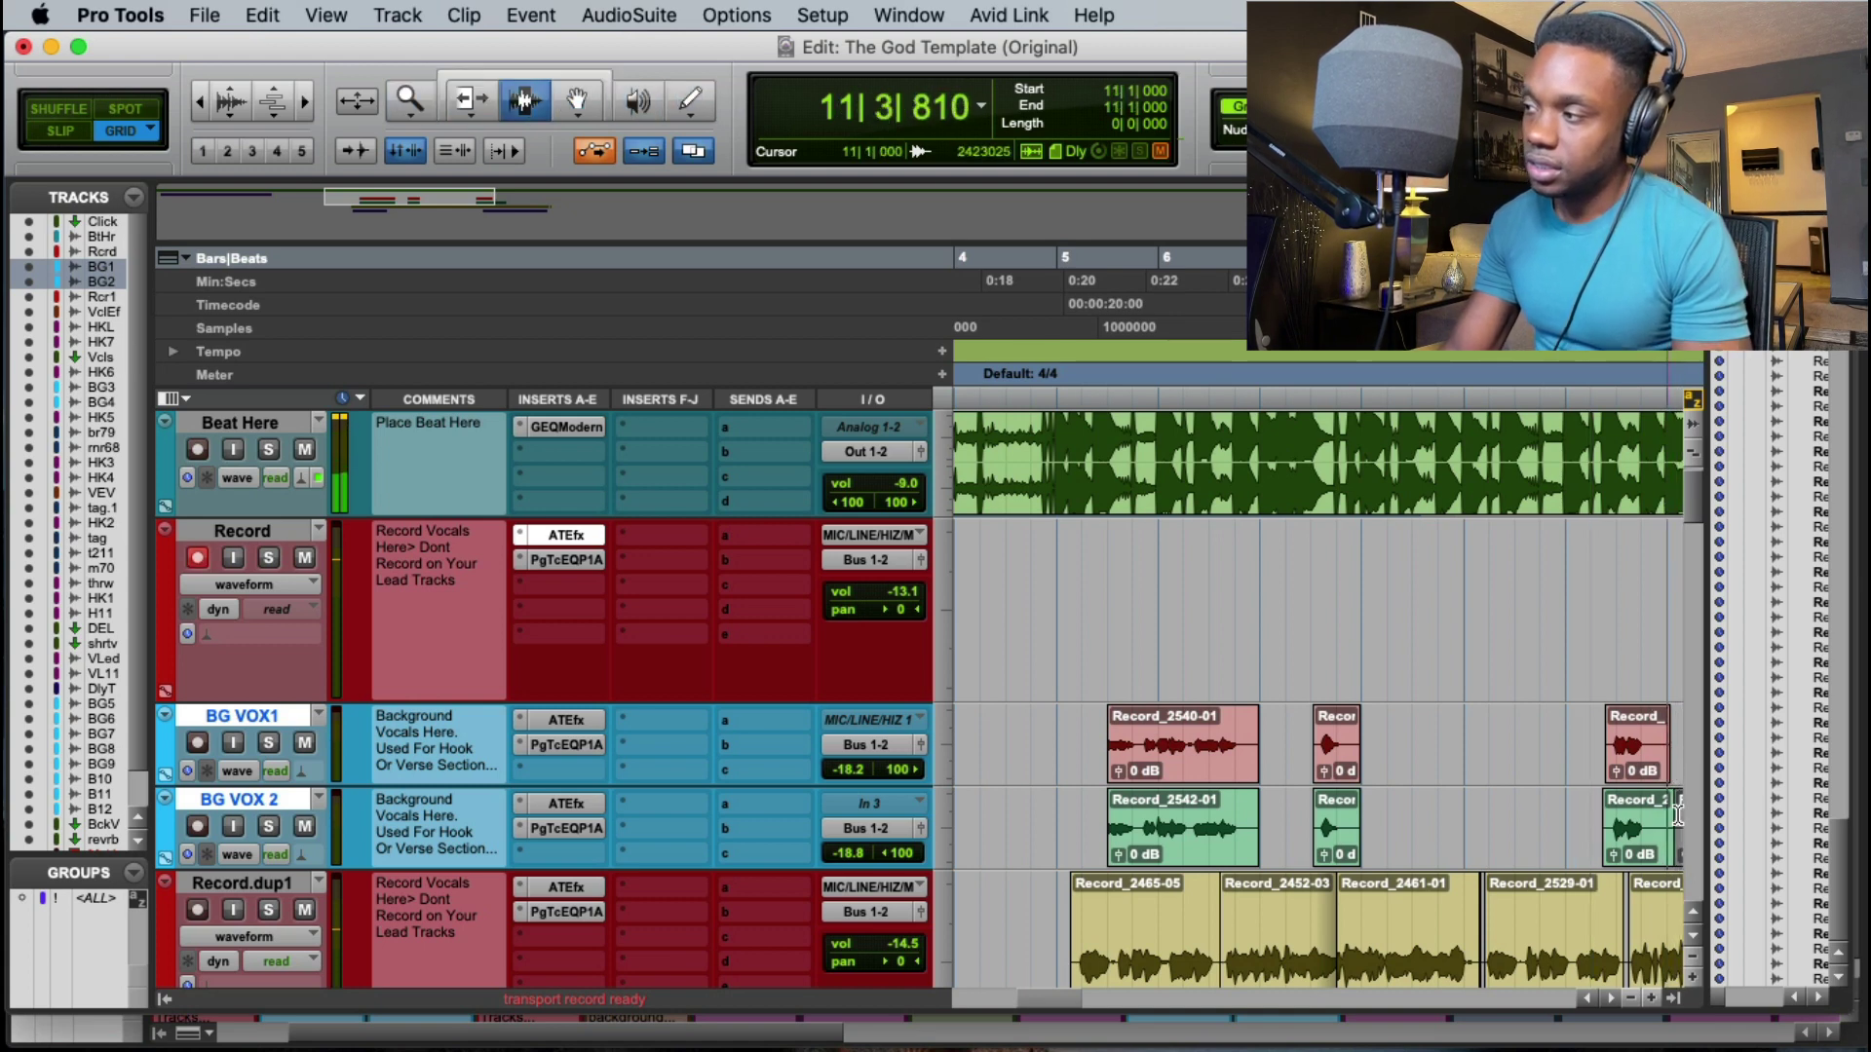
Step: Copy the short BG VOX1 and BG VOX 2 pair from 7|3|000 to 11|3|000 on the same tracks and play it from 11|1|000
drag(1191, 753, 1245, 830)
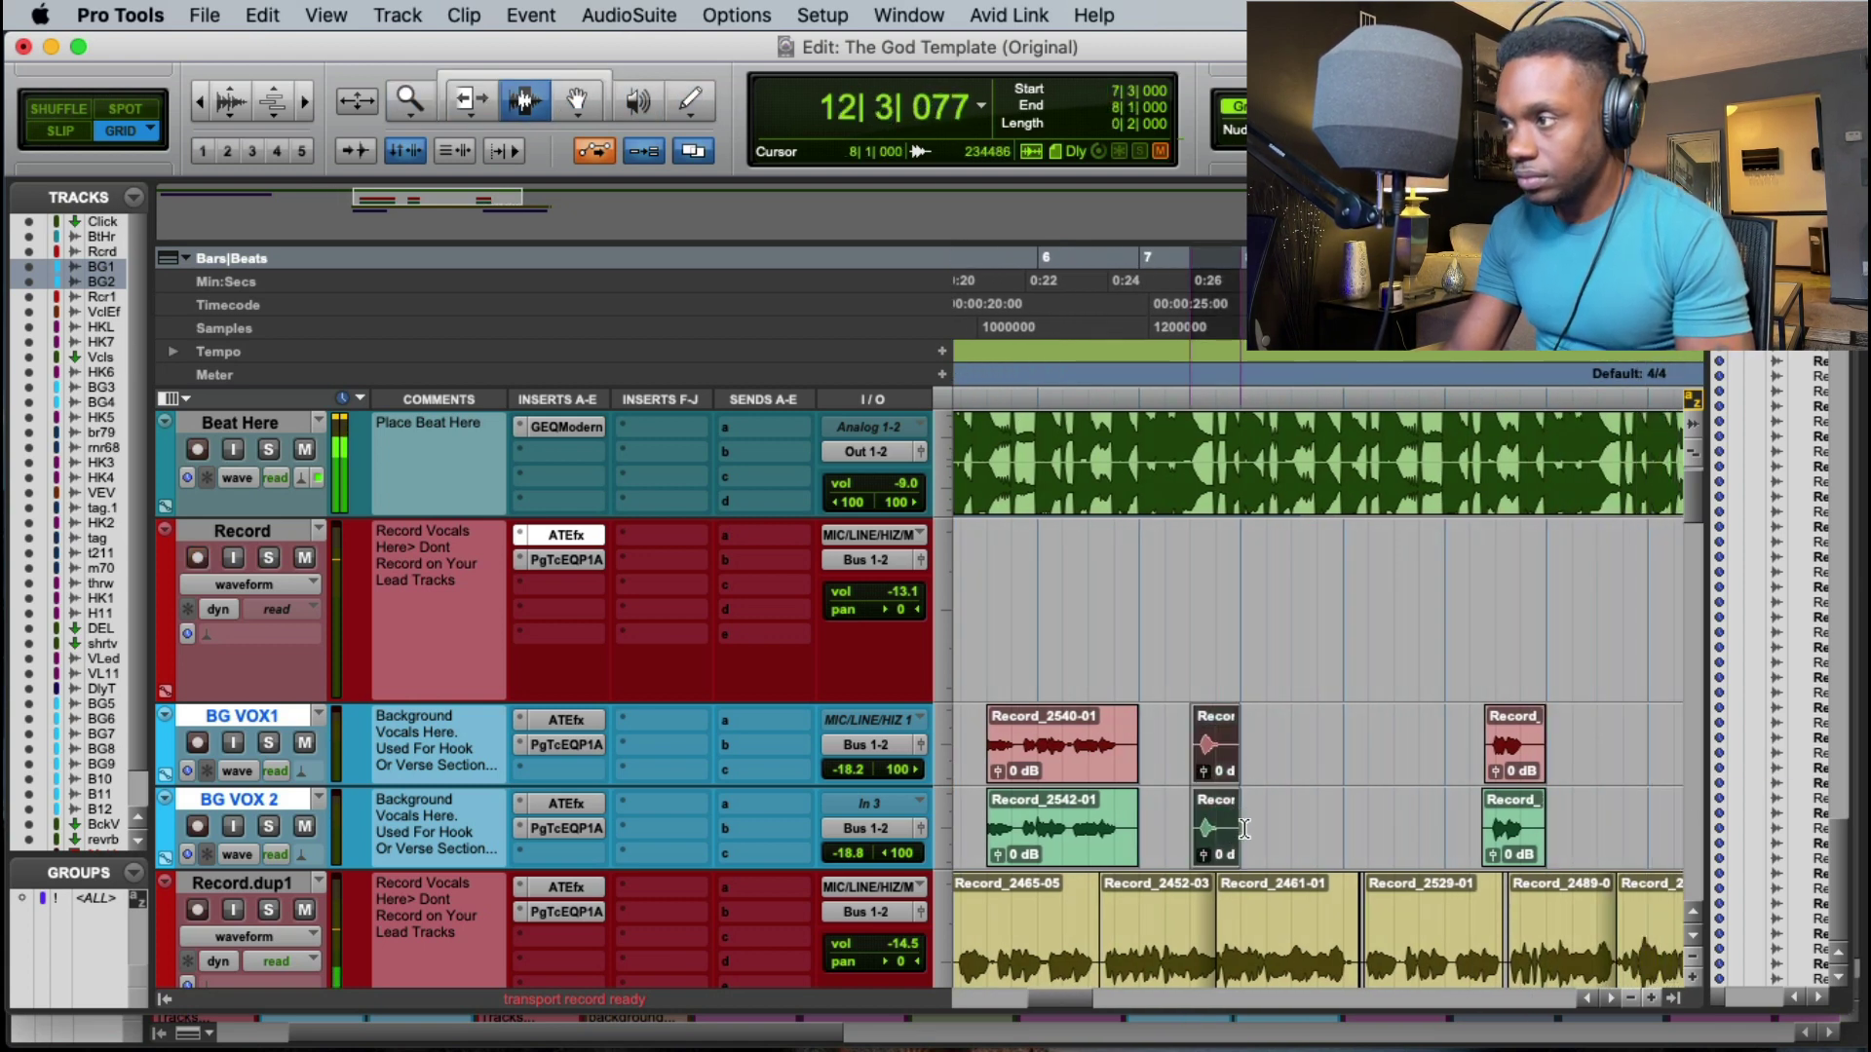
click(1577, 373)
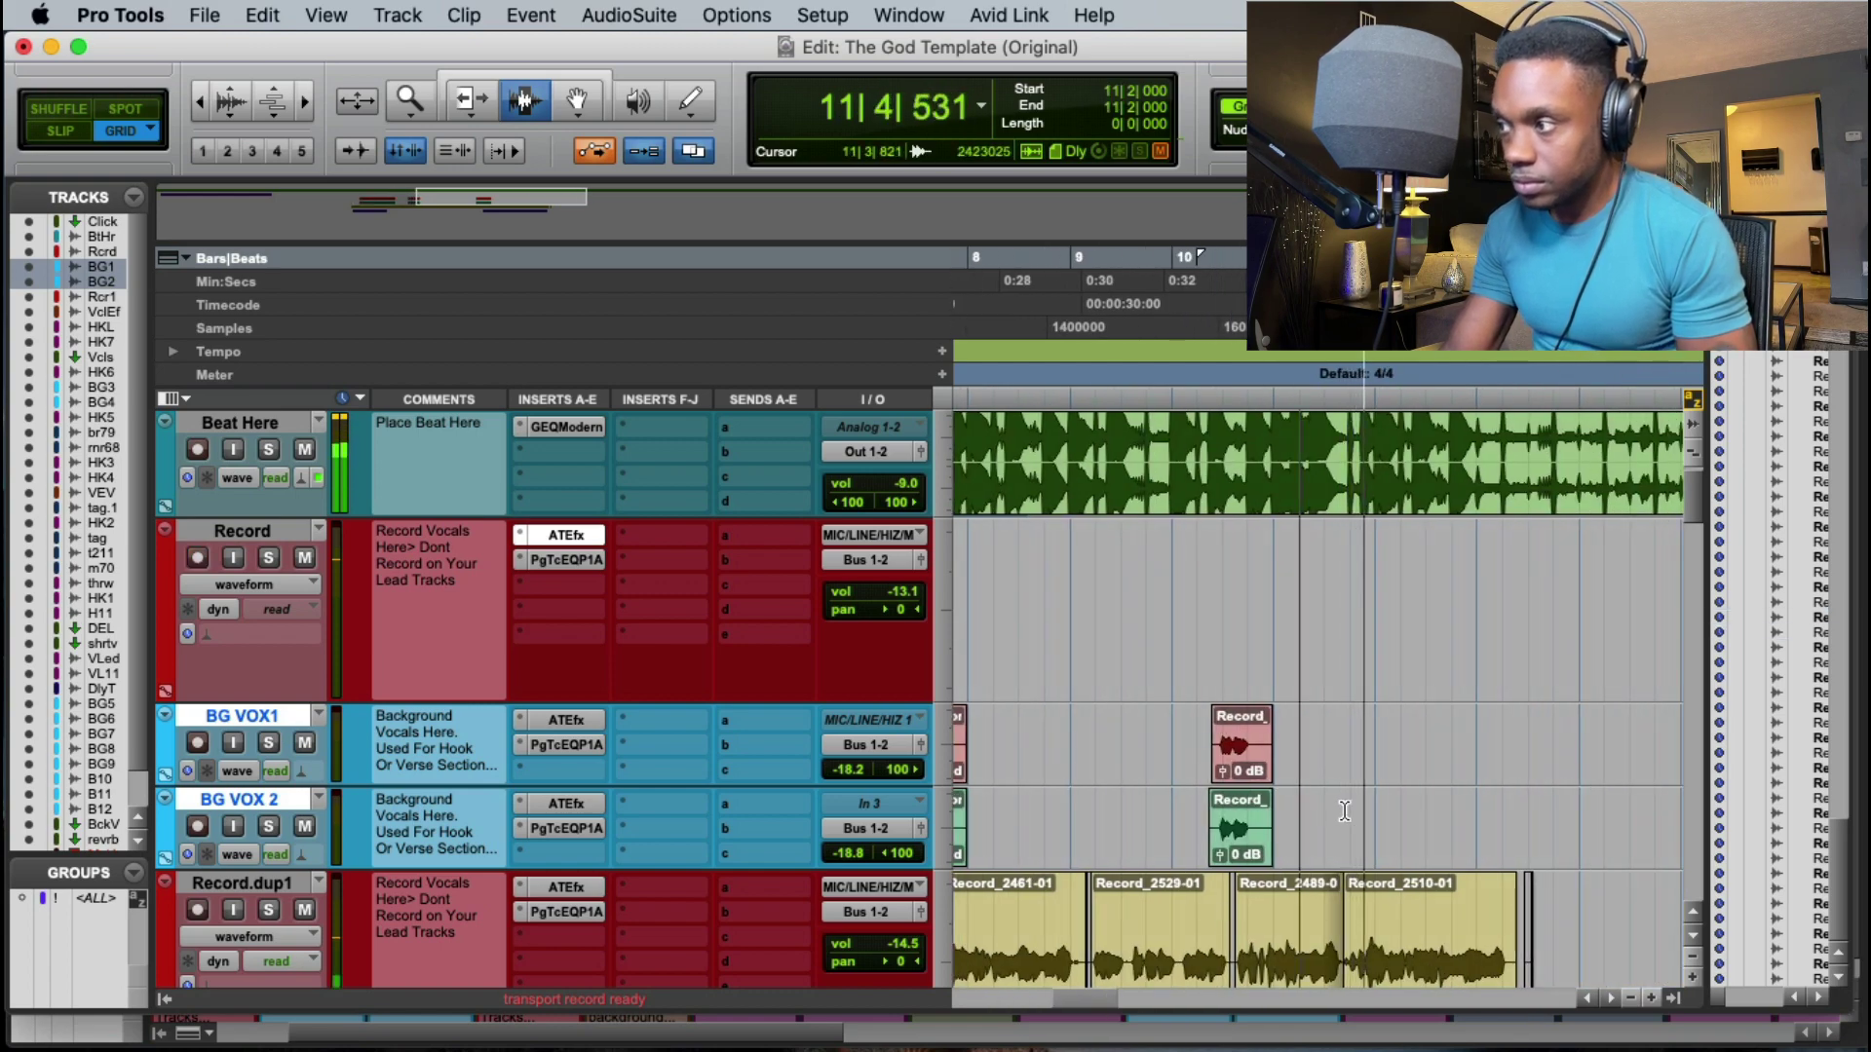
key(space)
key(space)
drag(1327, 638, 1363, 854)
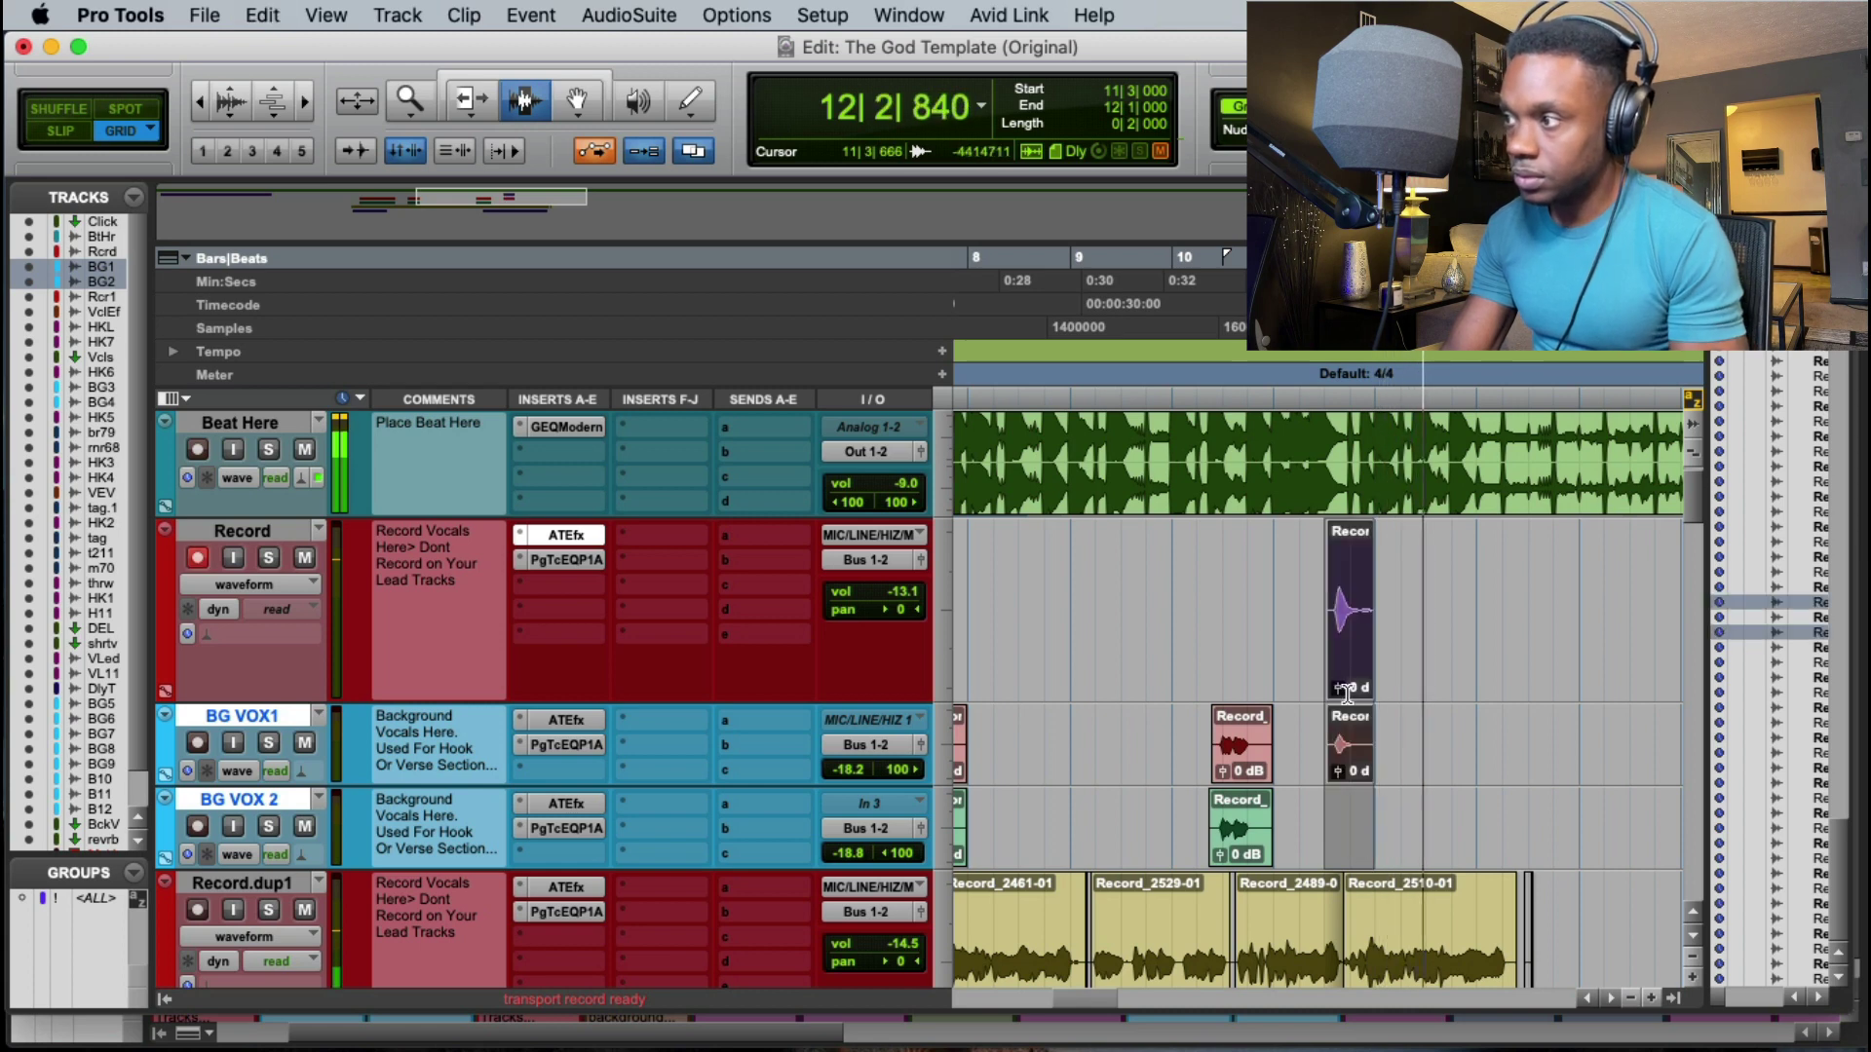
key(F8)
drag(1347, 688, 1349, 732)
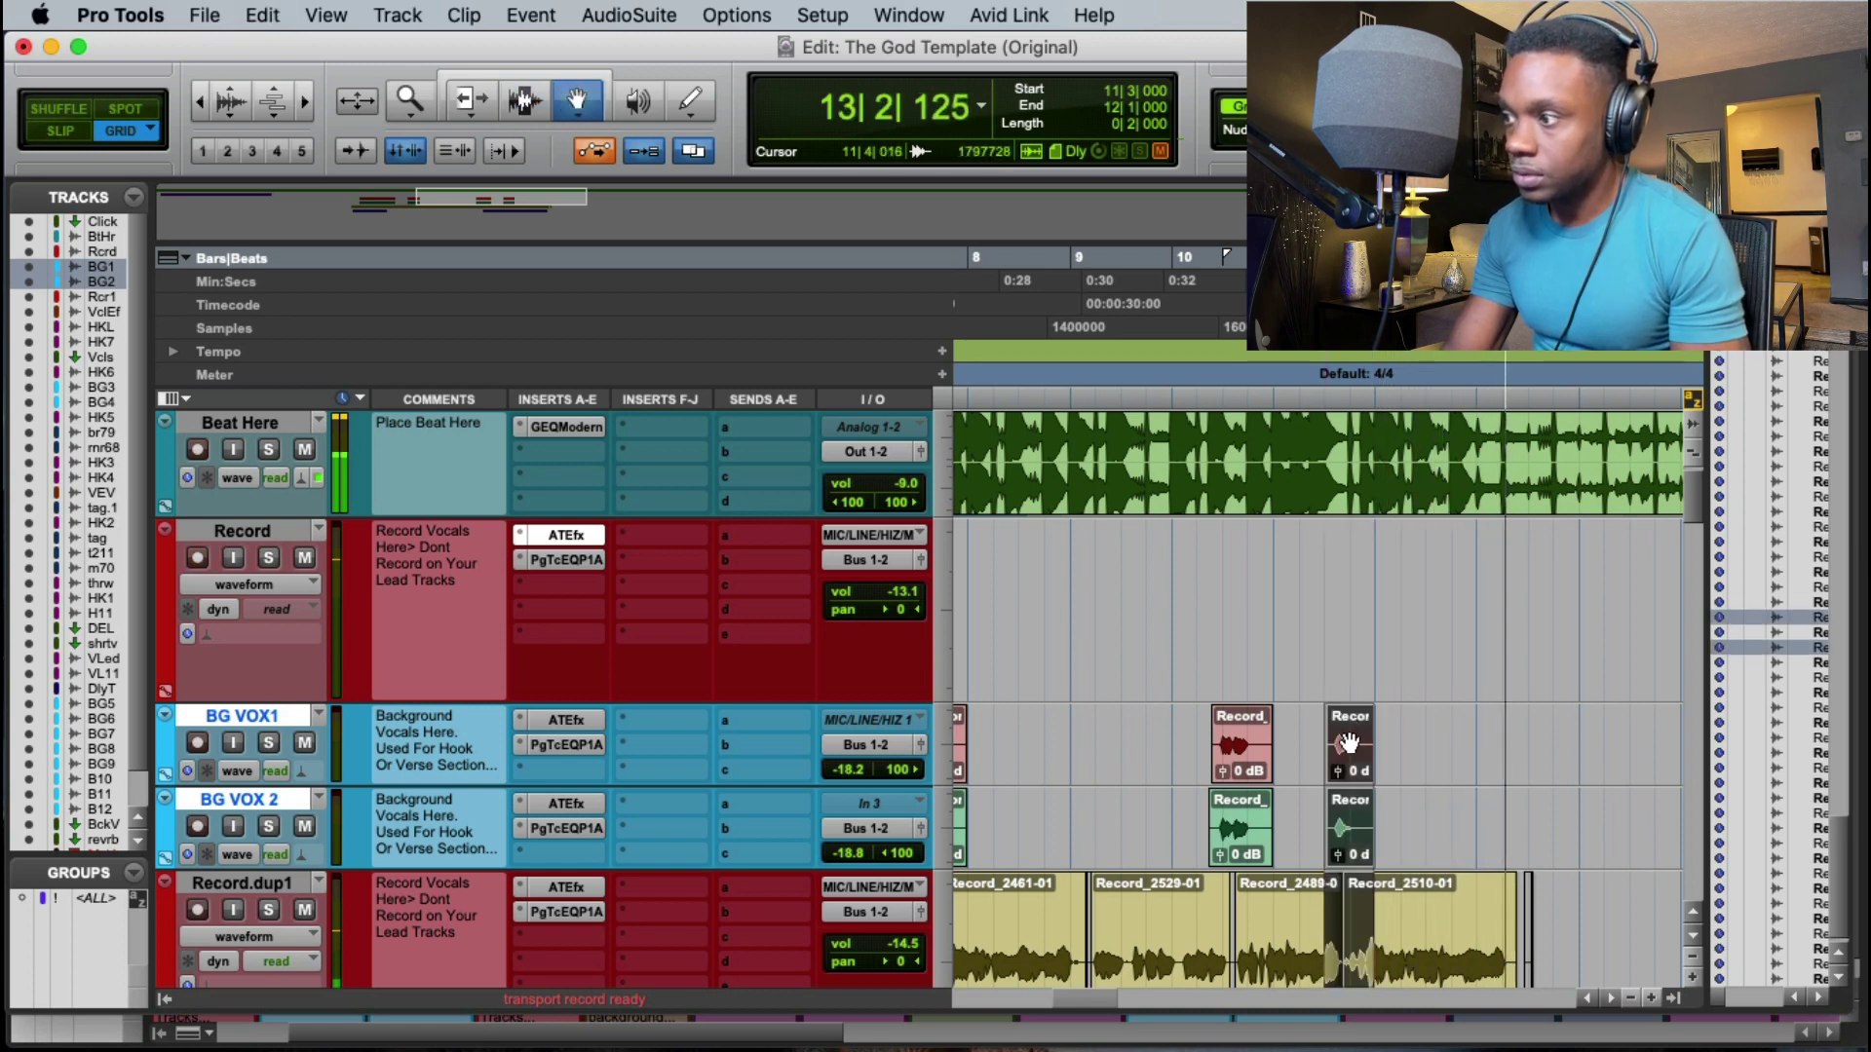
click(1466, 711)
click(1279, 353)
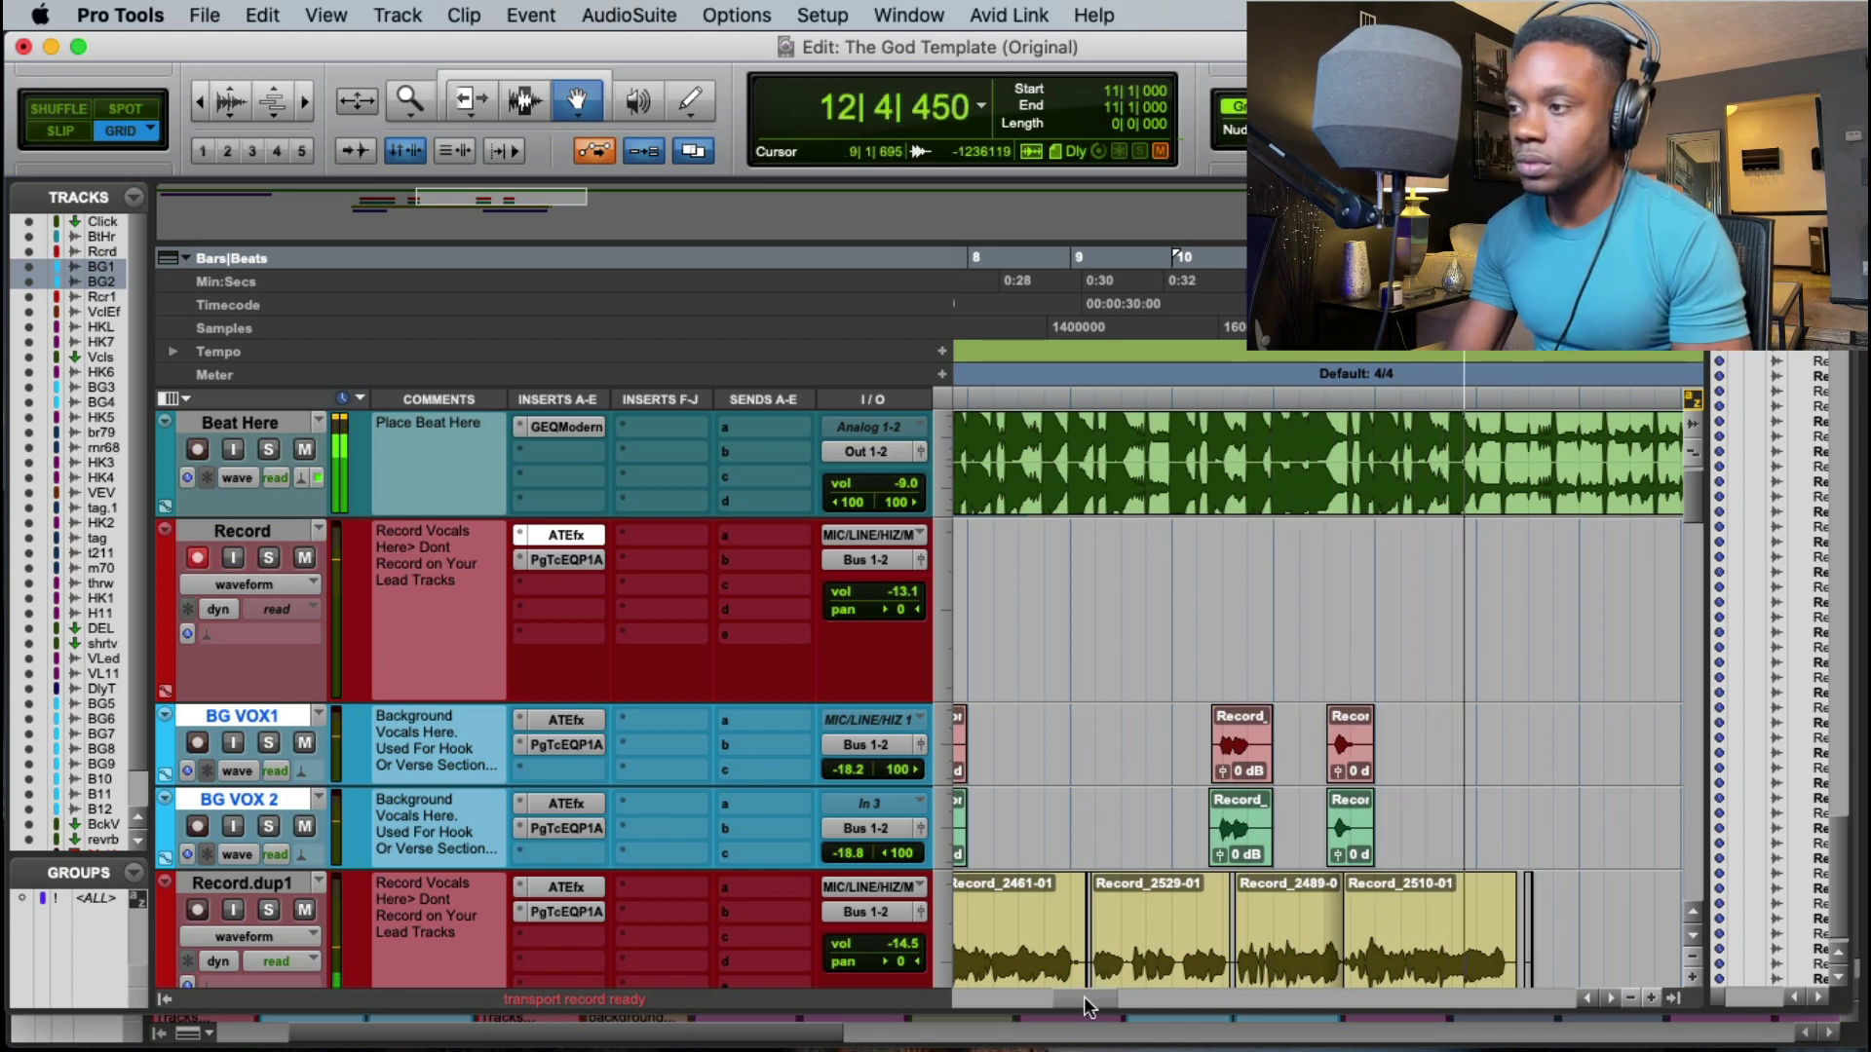
Step: Record vocal passes for the gap between the existing pairs on the Record track with playback from 8|3|000
drag(1086, 999, 1060, 999)
click(1285, 348)
key(space)
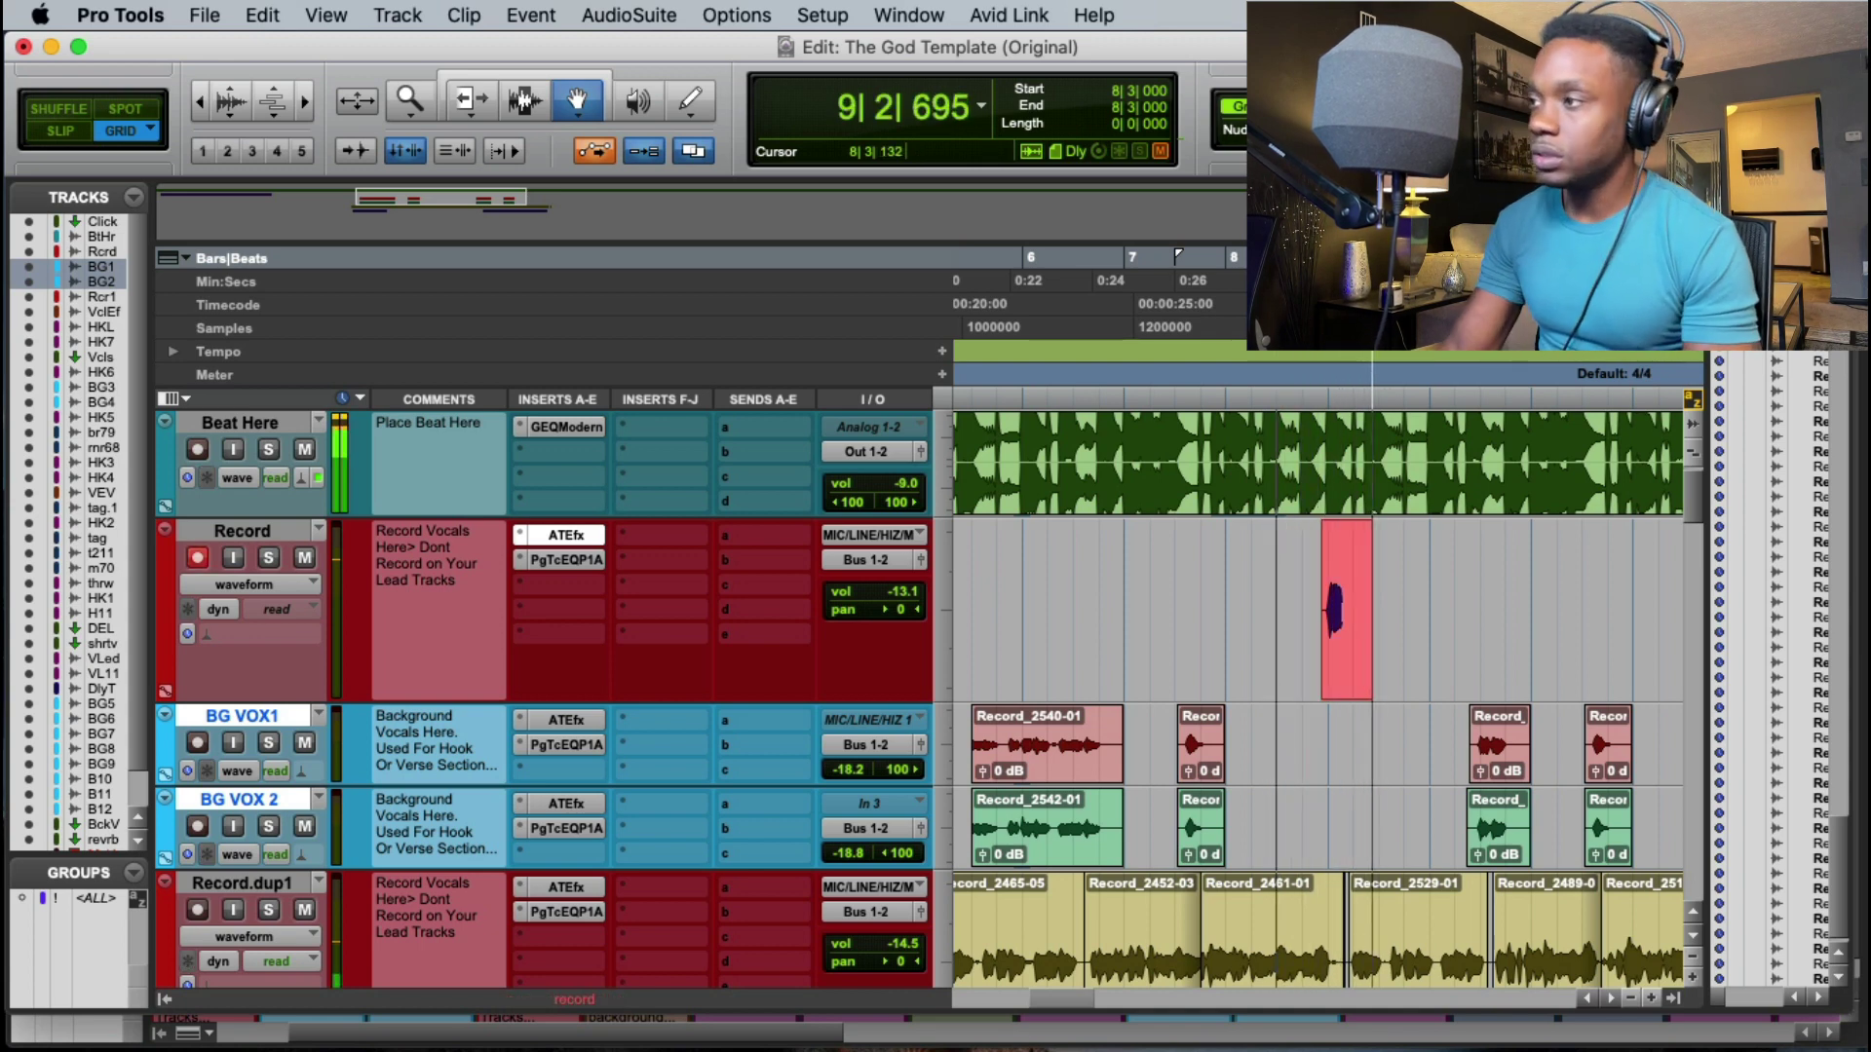
key(space)
key(space)
key(super+space)
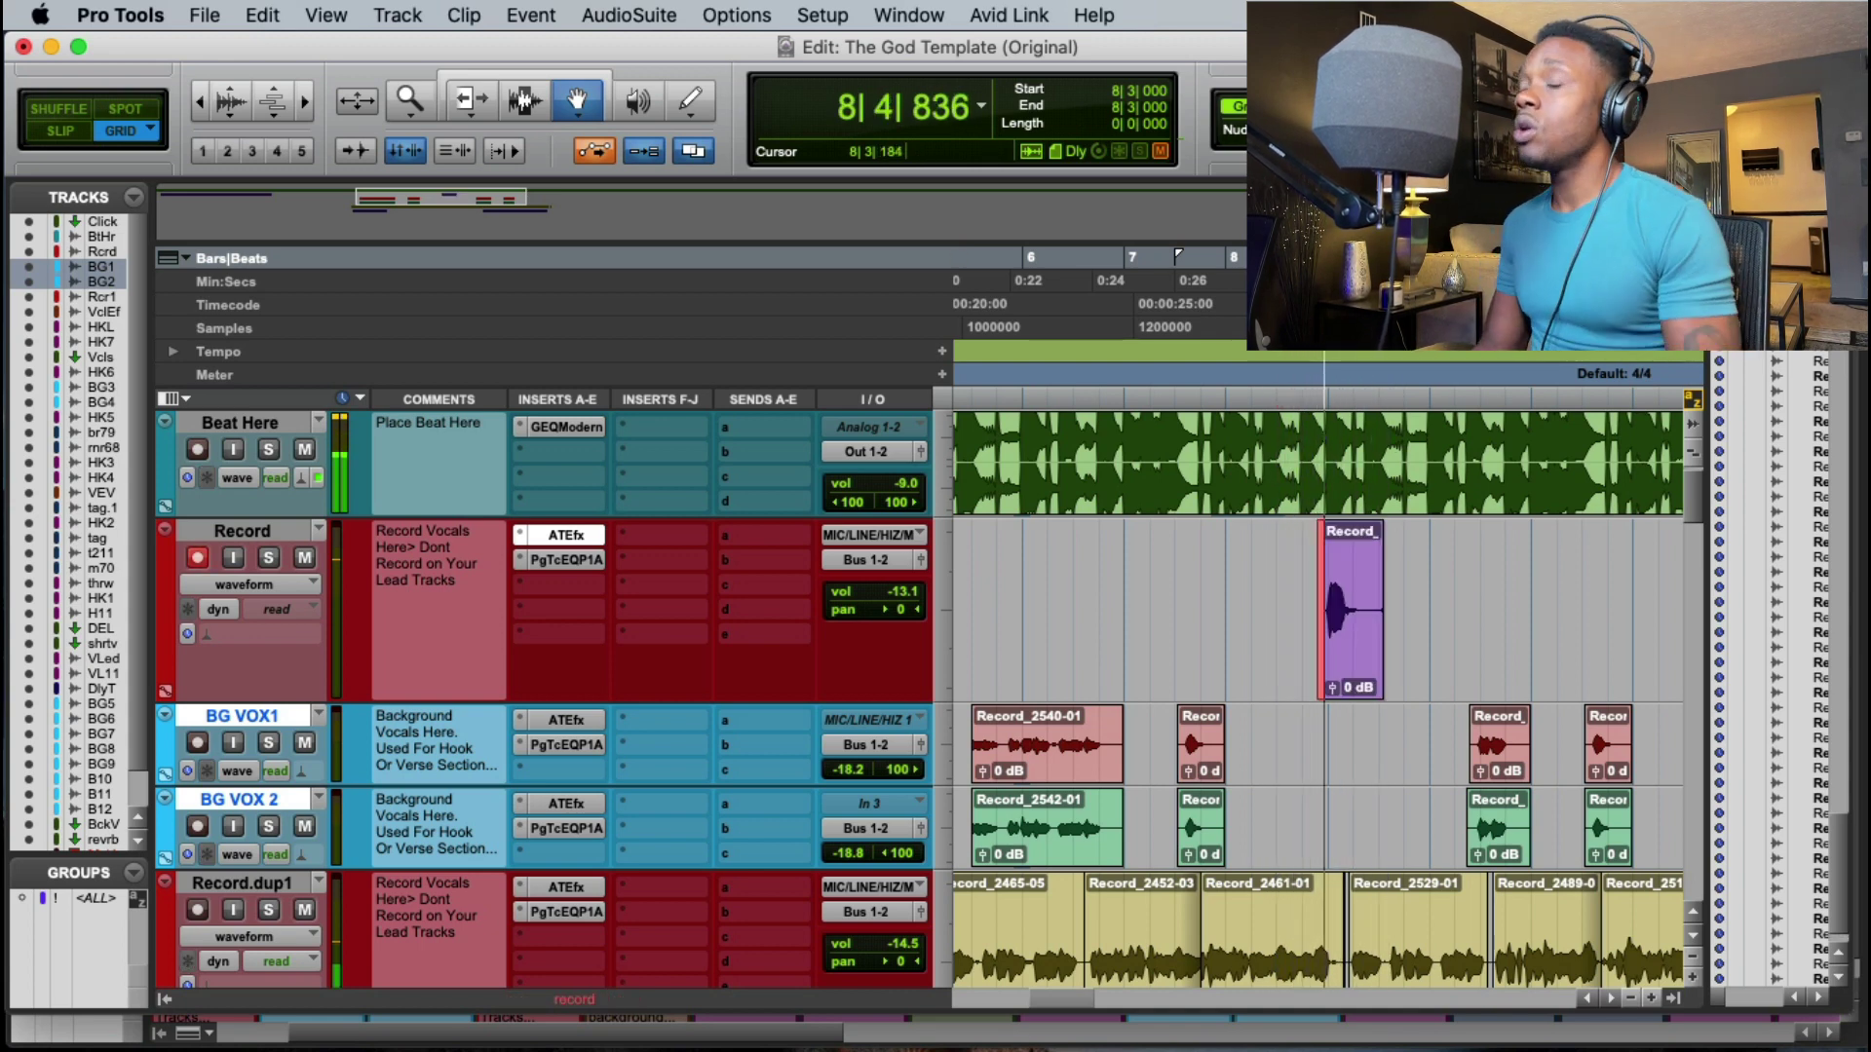
key(super+space)
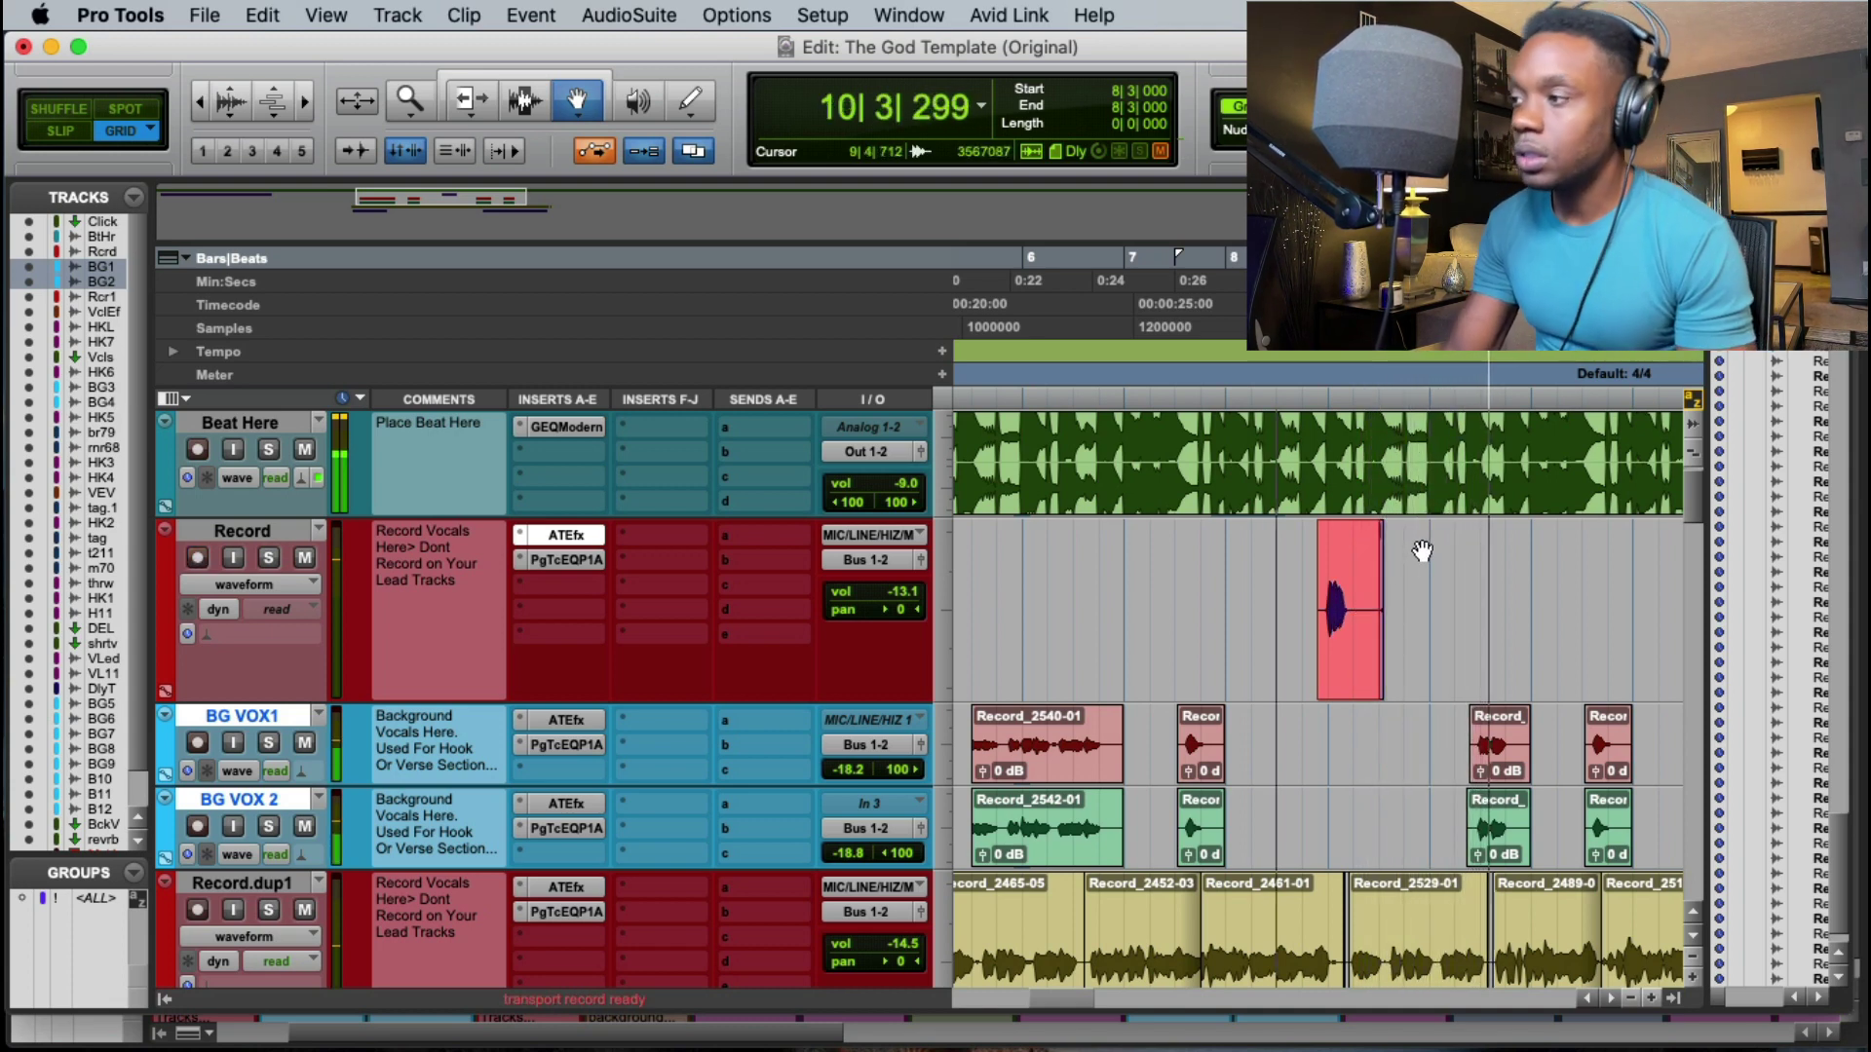
Step: Switch to Slip mode with the Trim tool and shorten the new Record take to end at 9|2|201
key(F9)
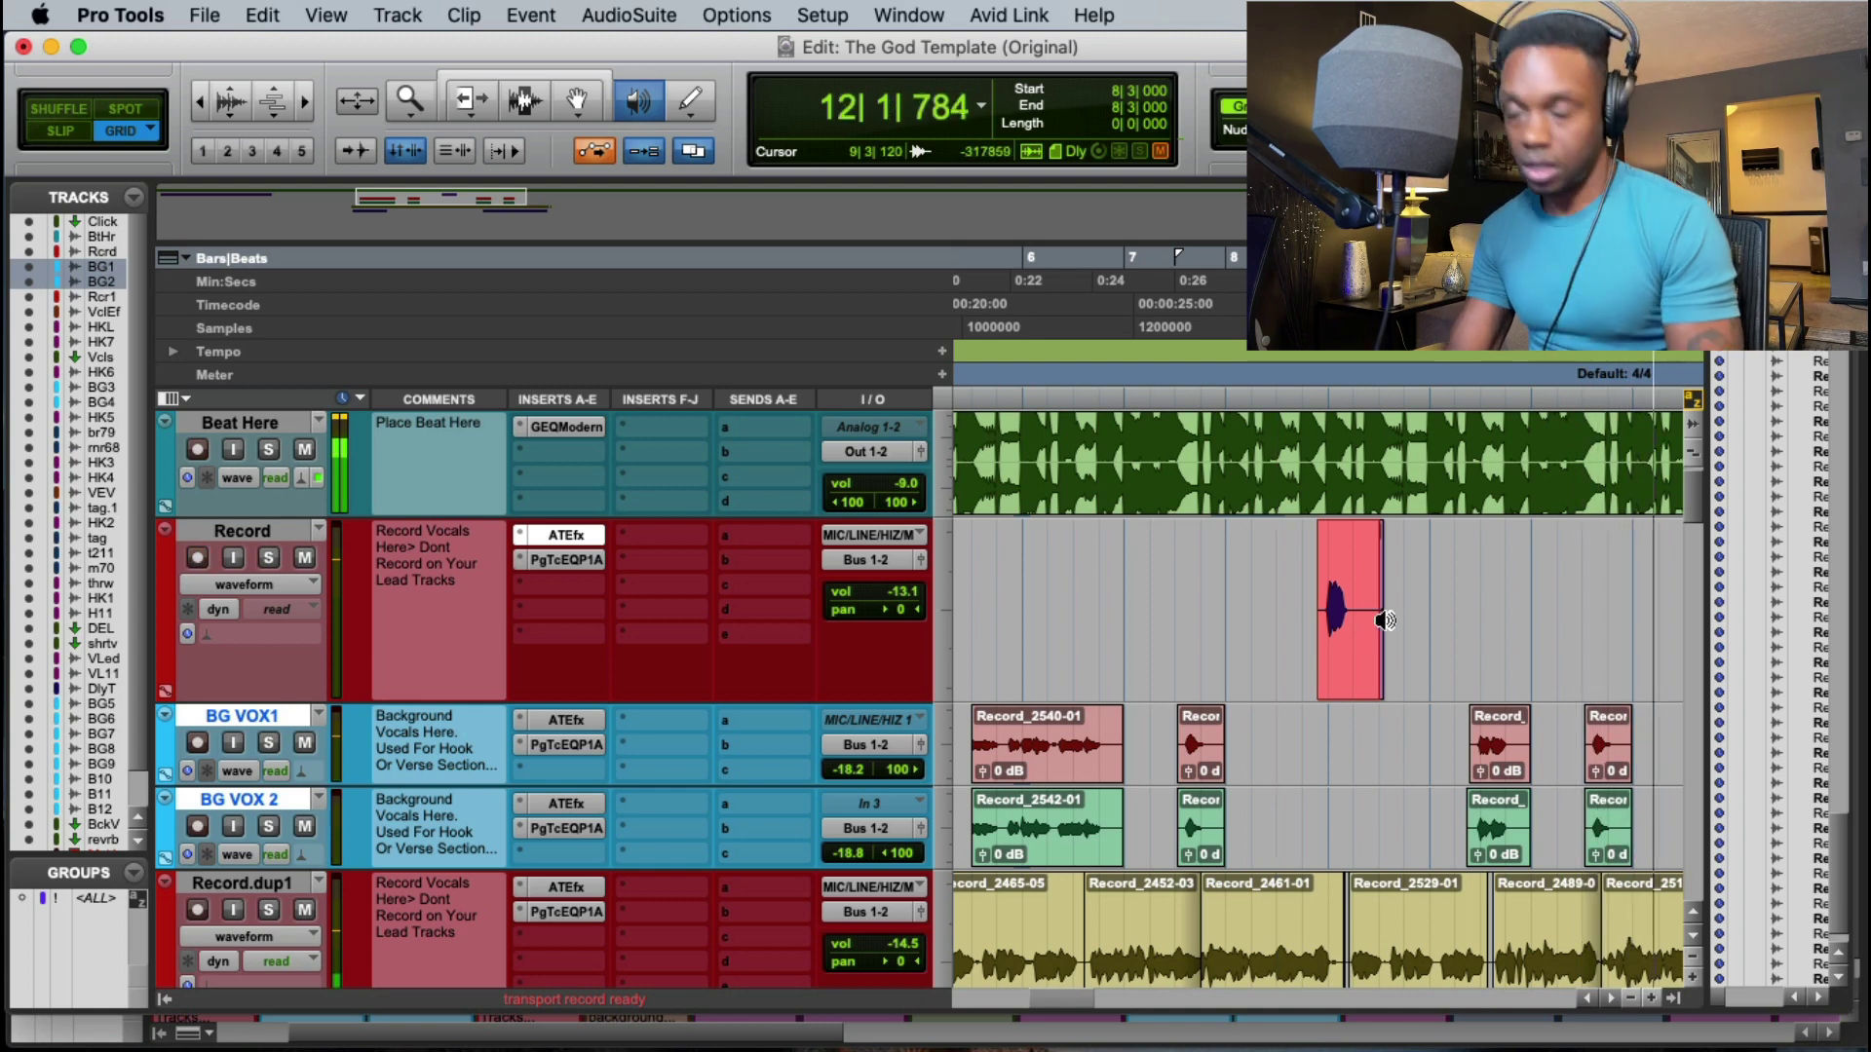
key(F2)
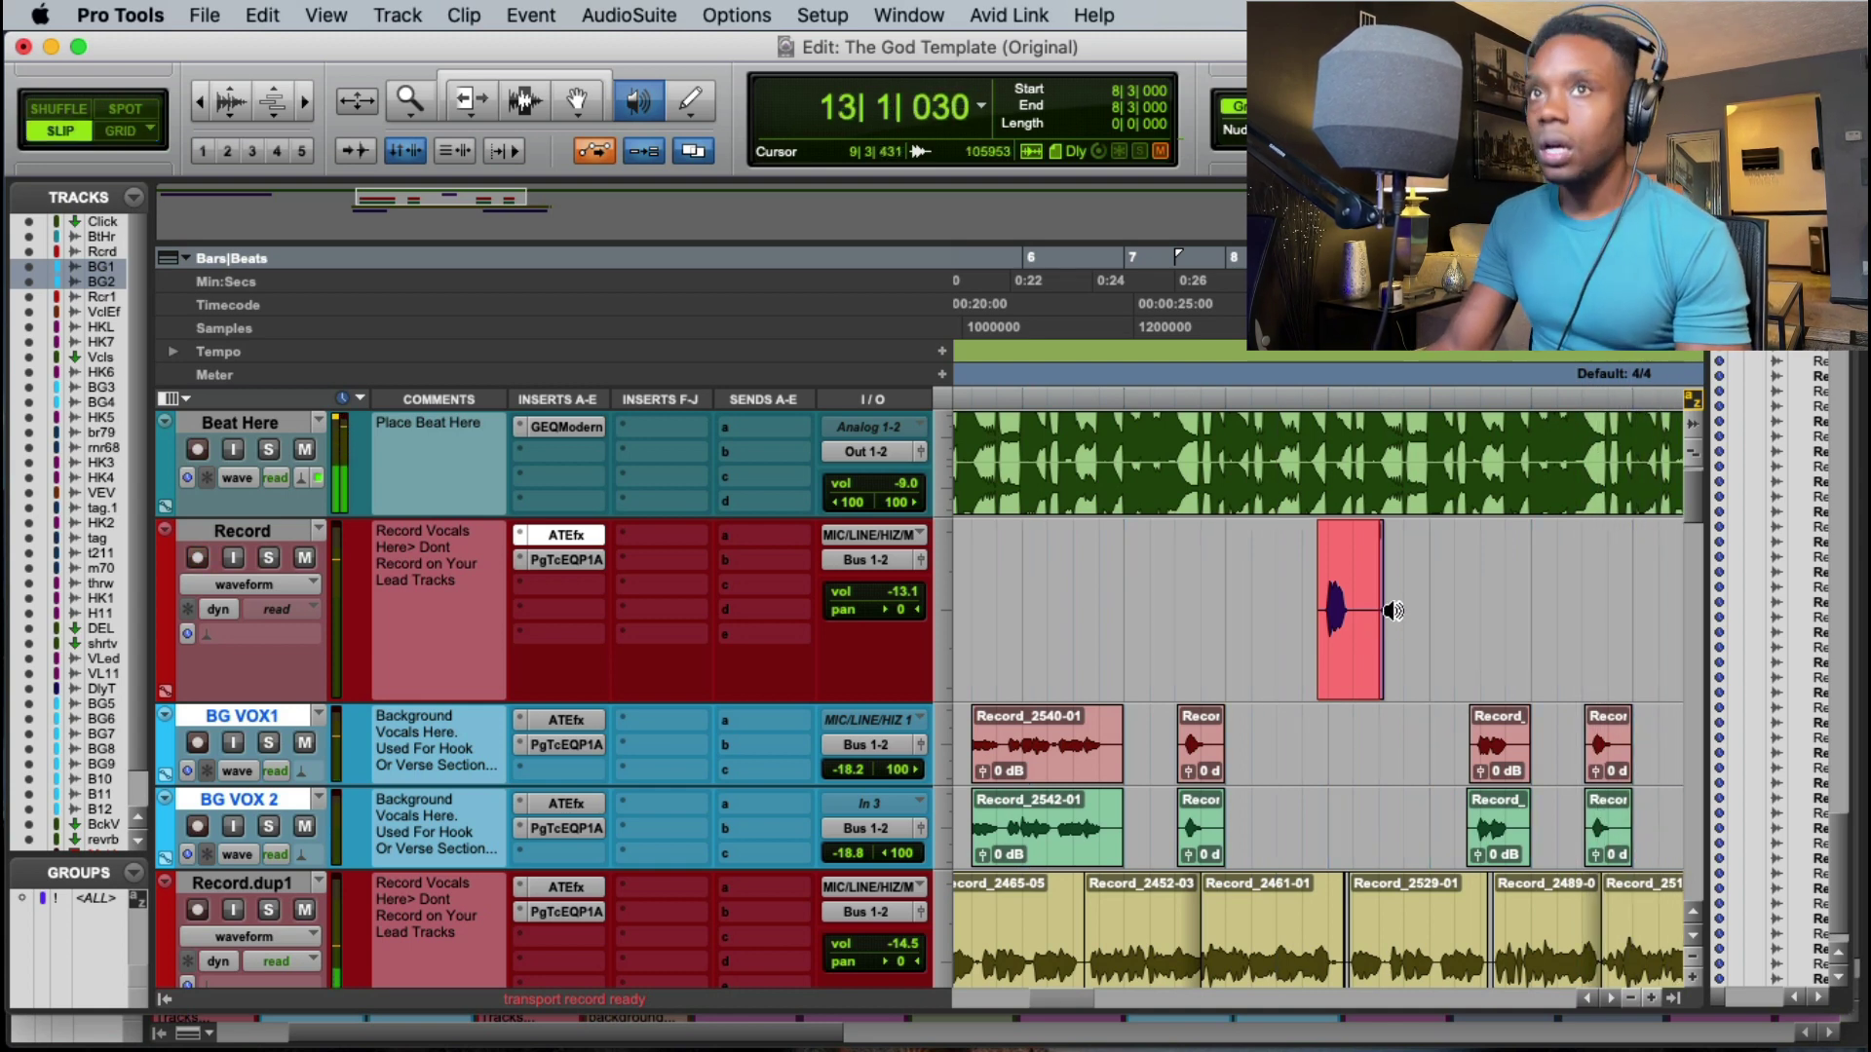
key(space)
key(space)
key(Escape)
key(Escape)
key(Escape)
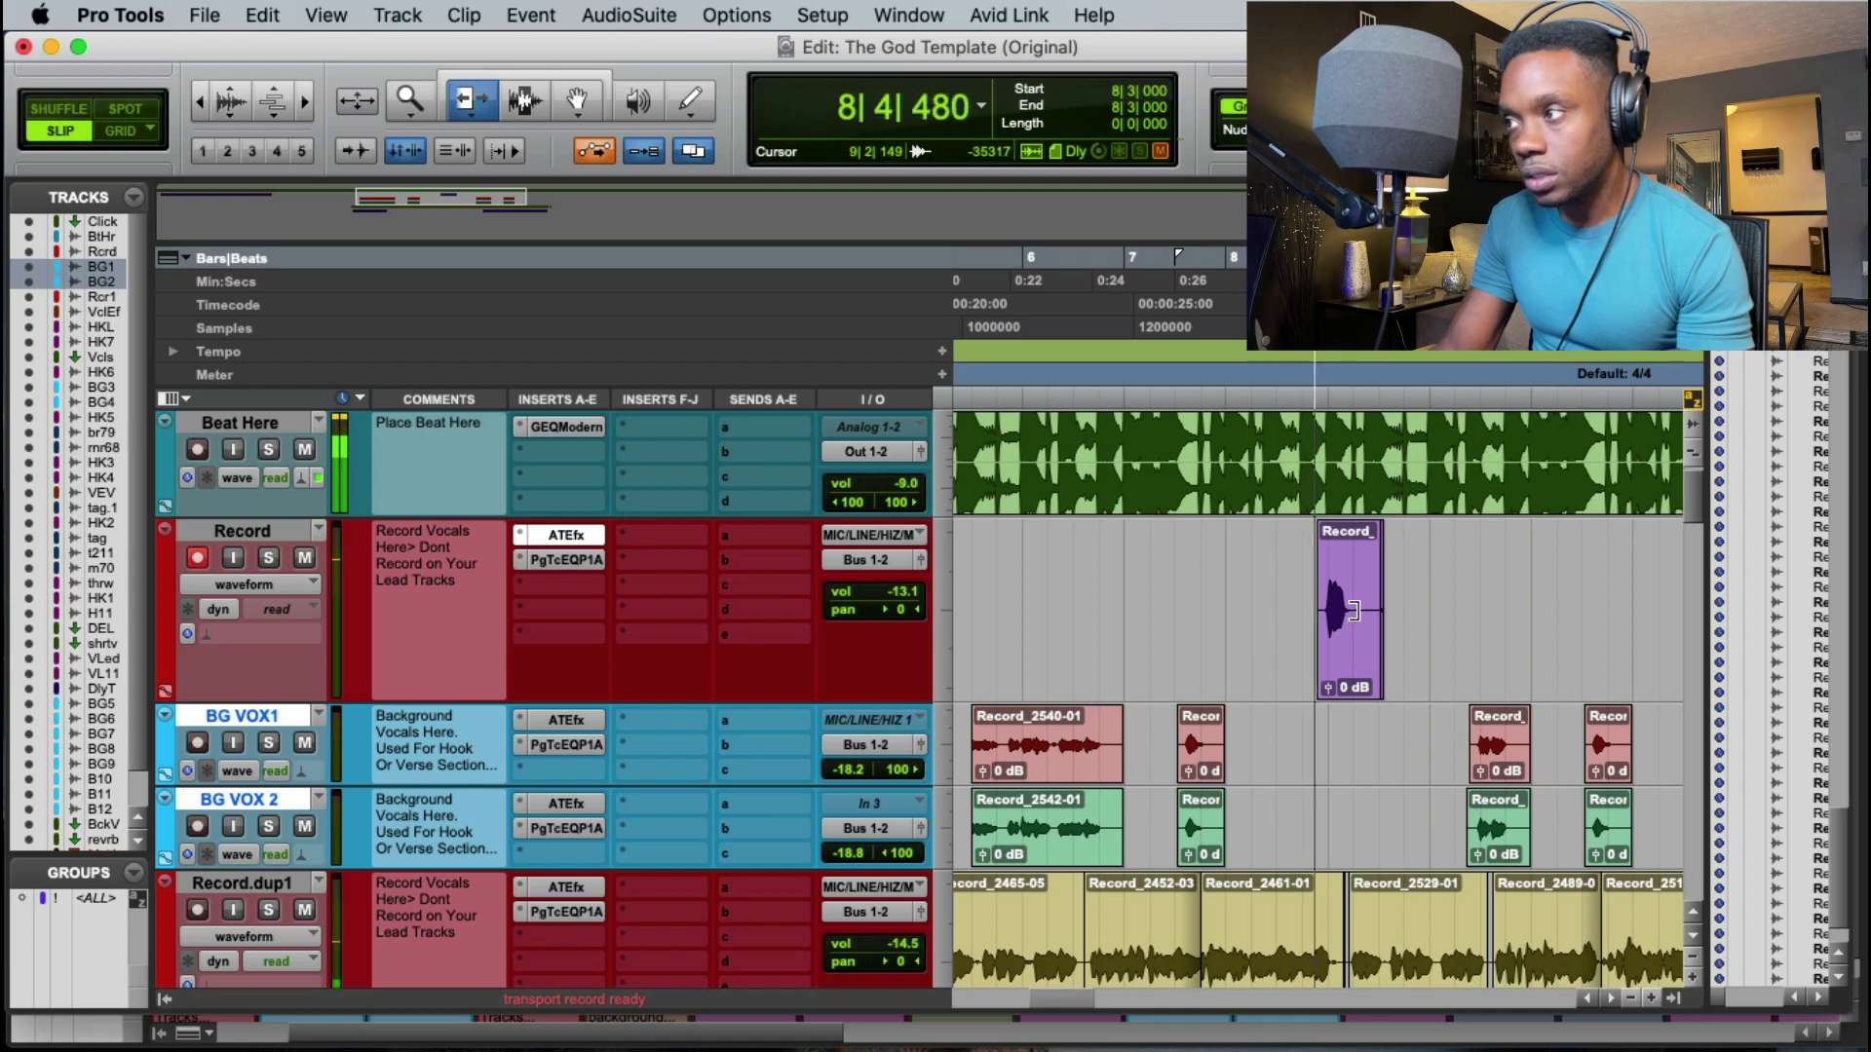
click(1361, 611)
scroll(561, 698, down, 8)
scroll(562, 698, up, 8)
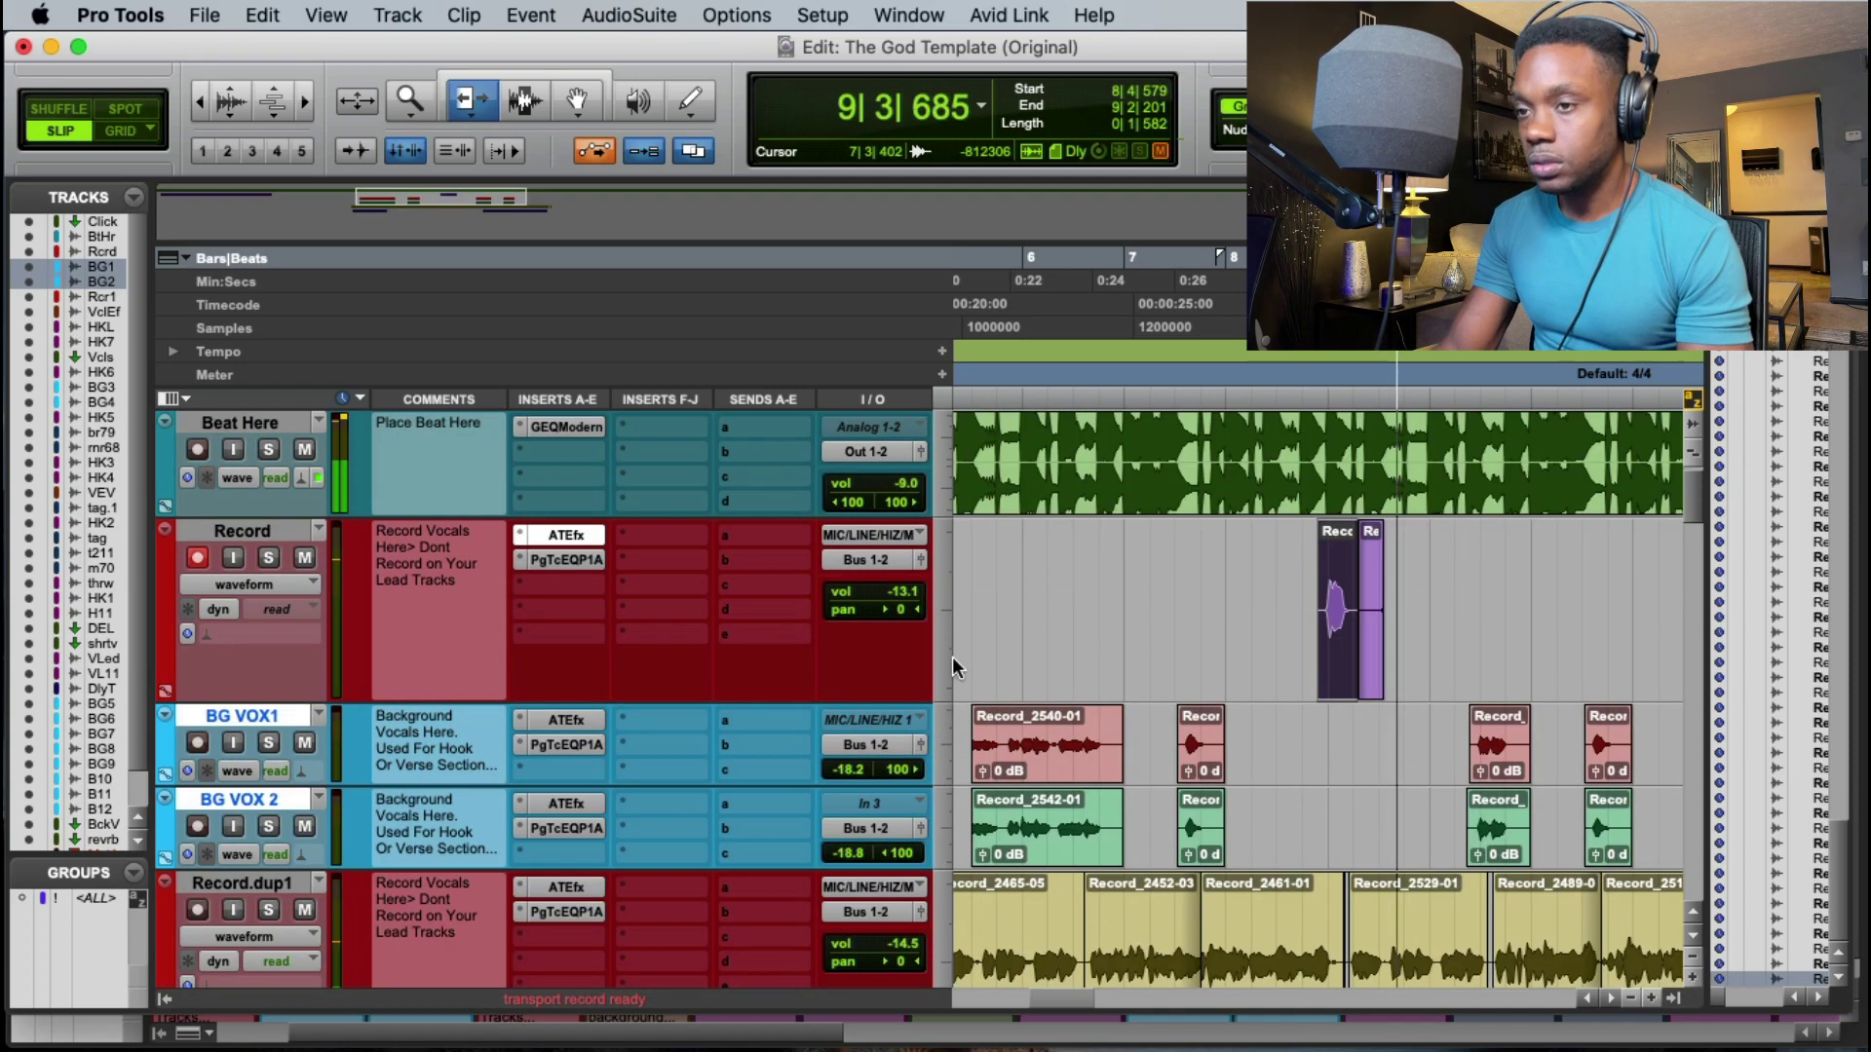
Step: Record new vocal passes on the Record track with playback from 8|2|005 and from 8|1|810, and play the last one back
key(space)
click(1251, 307)
key(super+space)
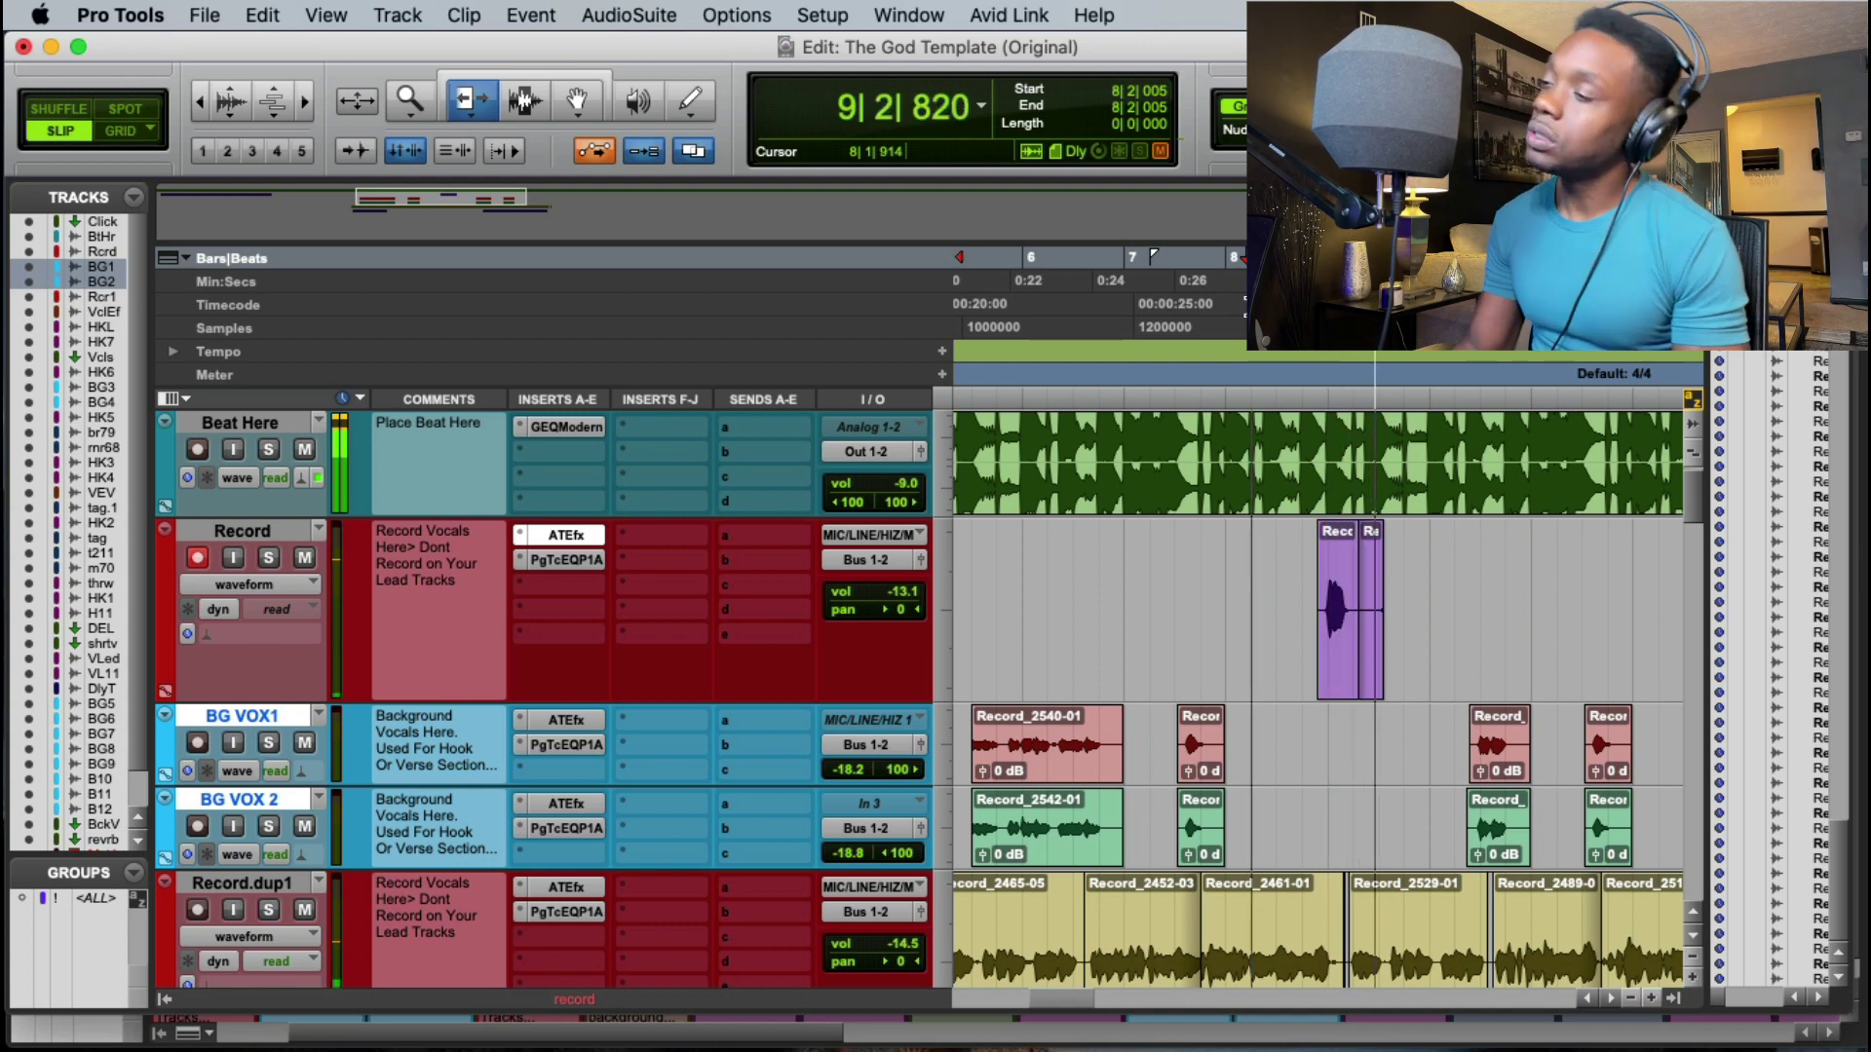
key(space)
click(1245, 309)
key(super+space)
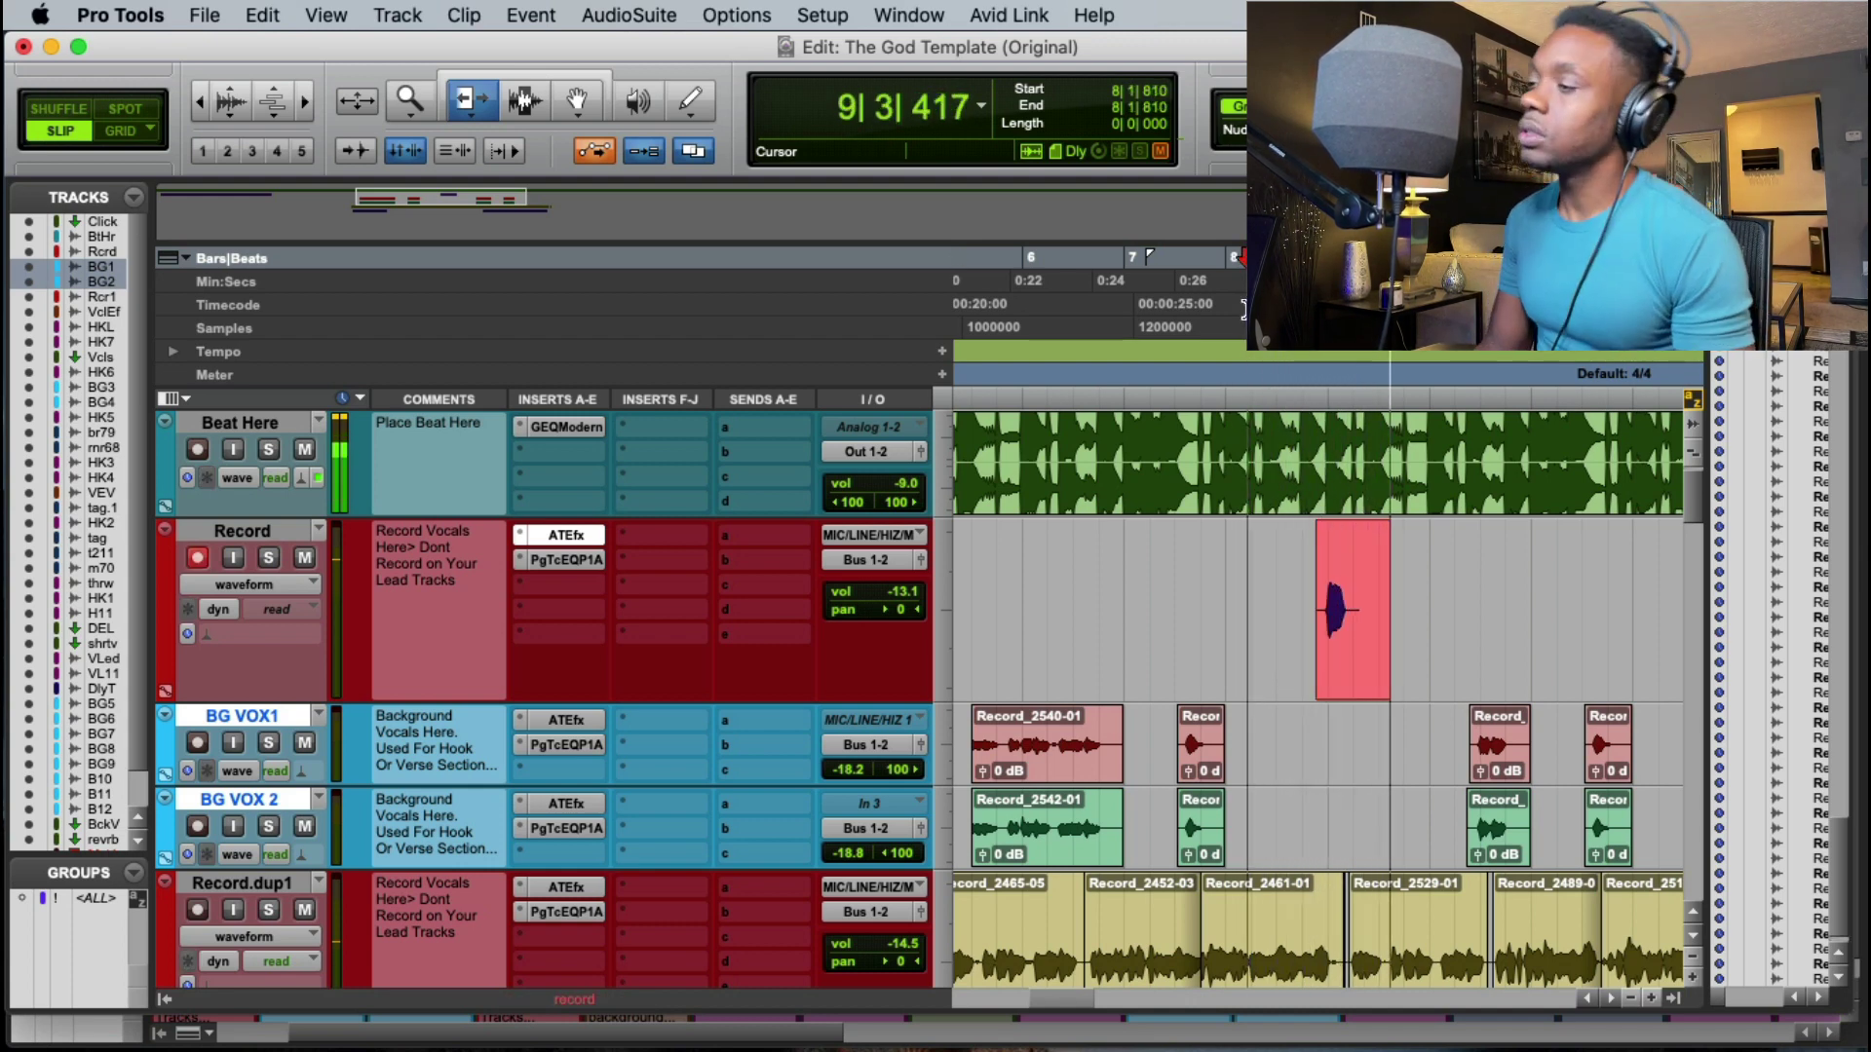
key(super+space)
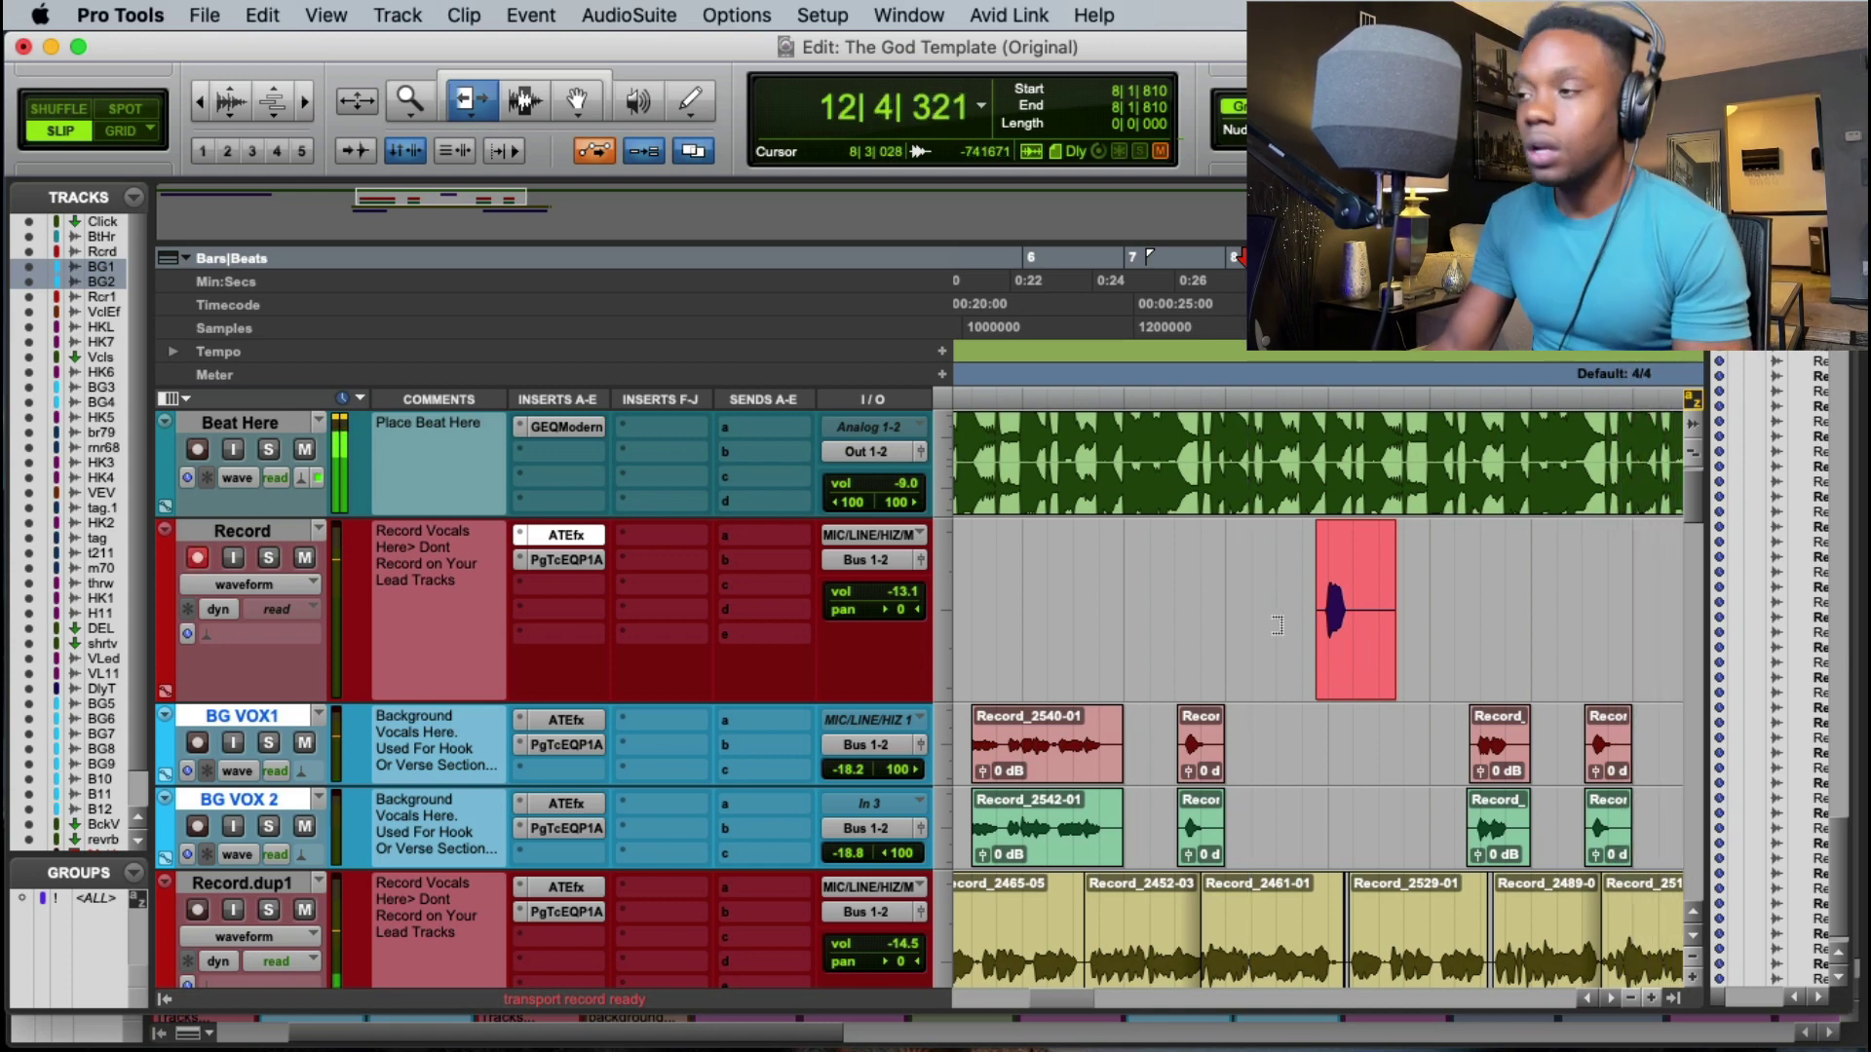
key(space)
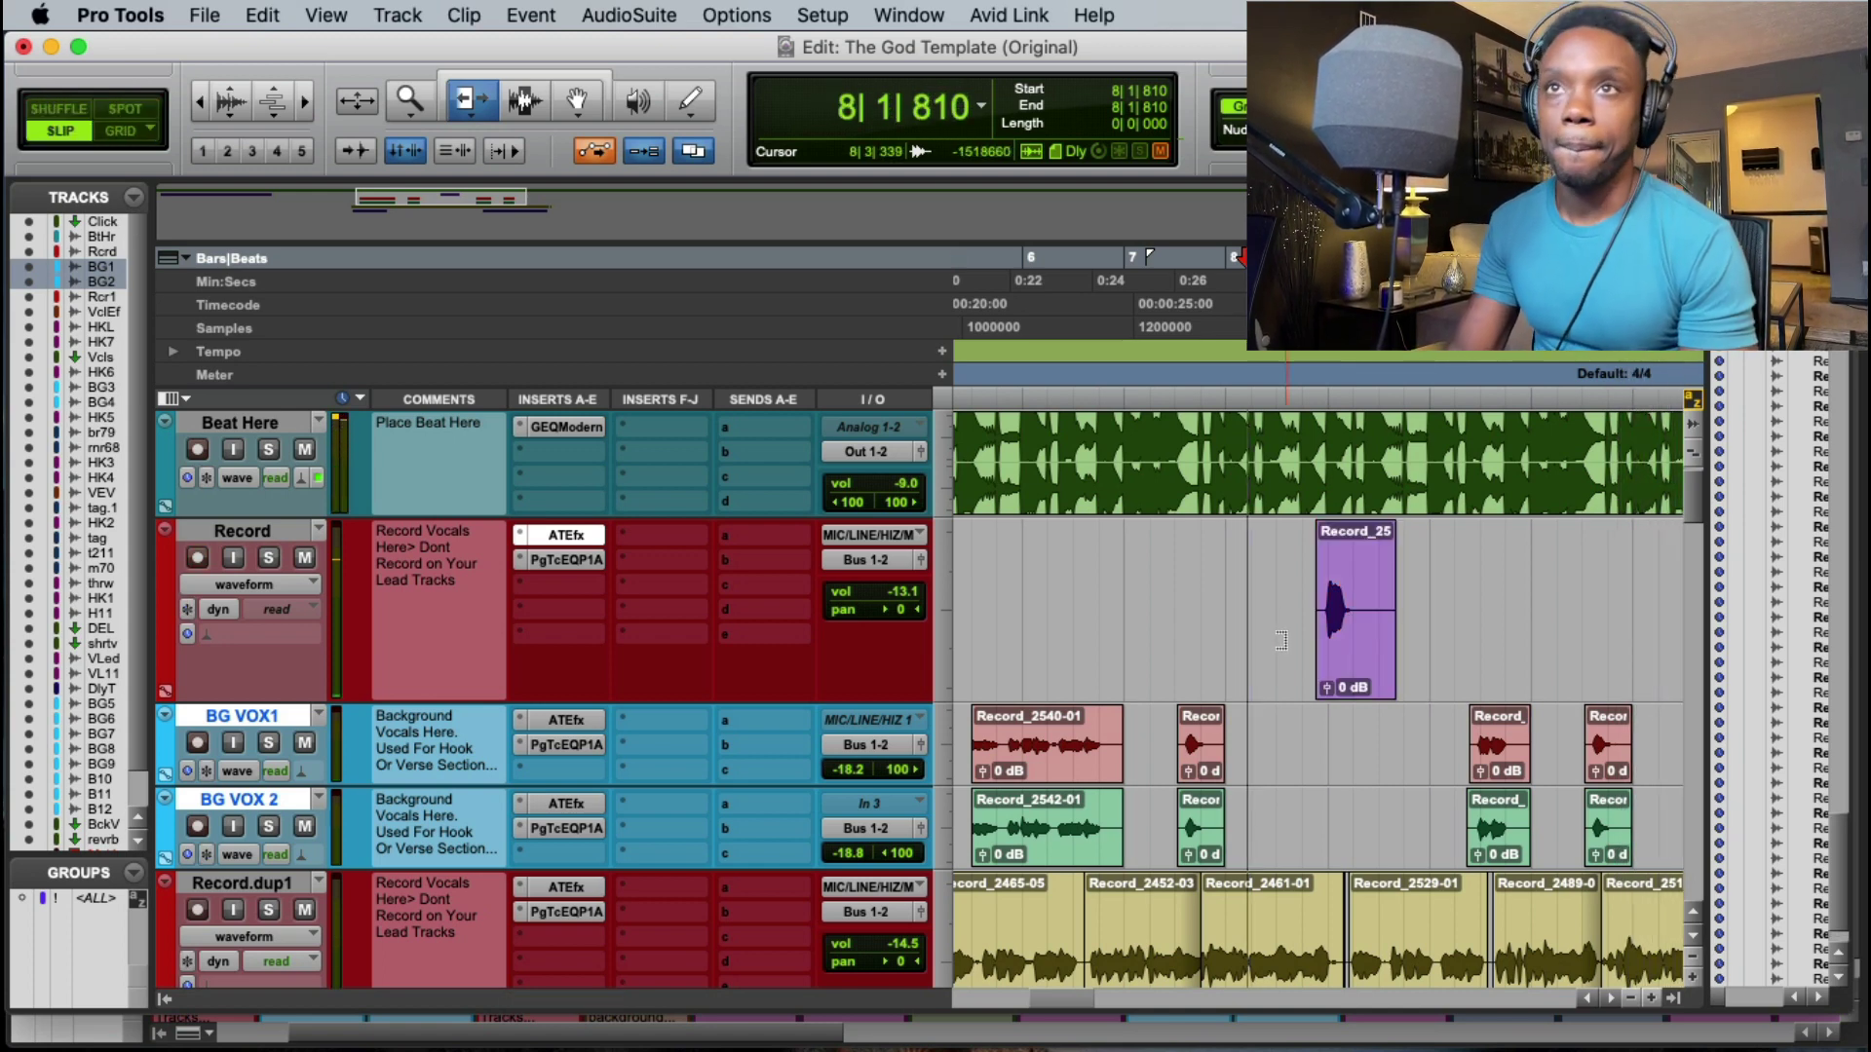
Step: Delete the silent tail of the new Record take with the Selector tool
key(space)
key(F7)
drag(1356, 633, 1419, 633)
key(Delete)
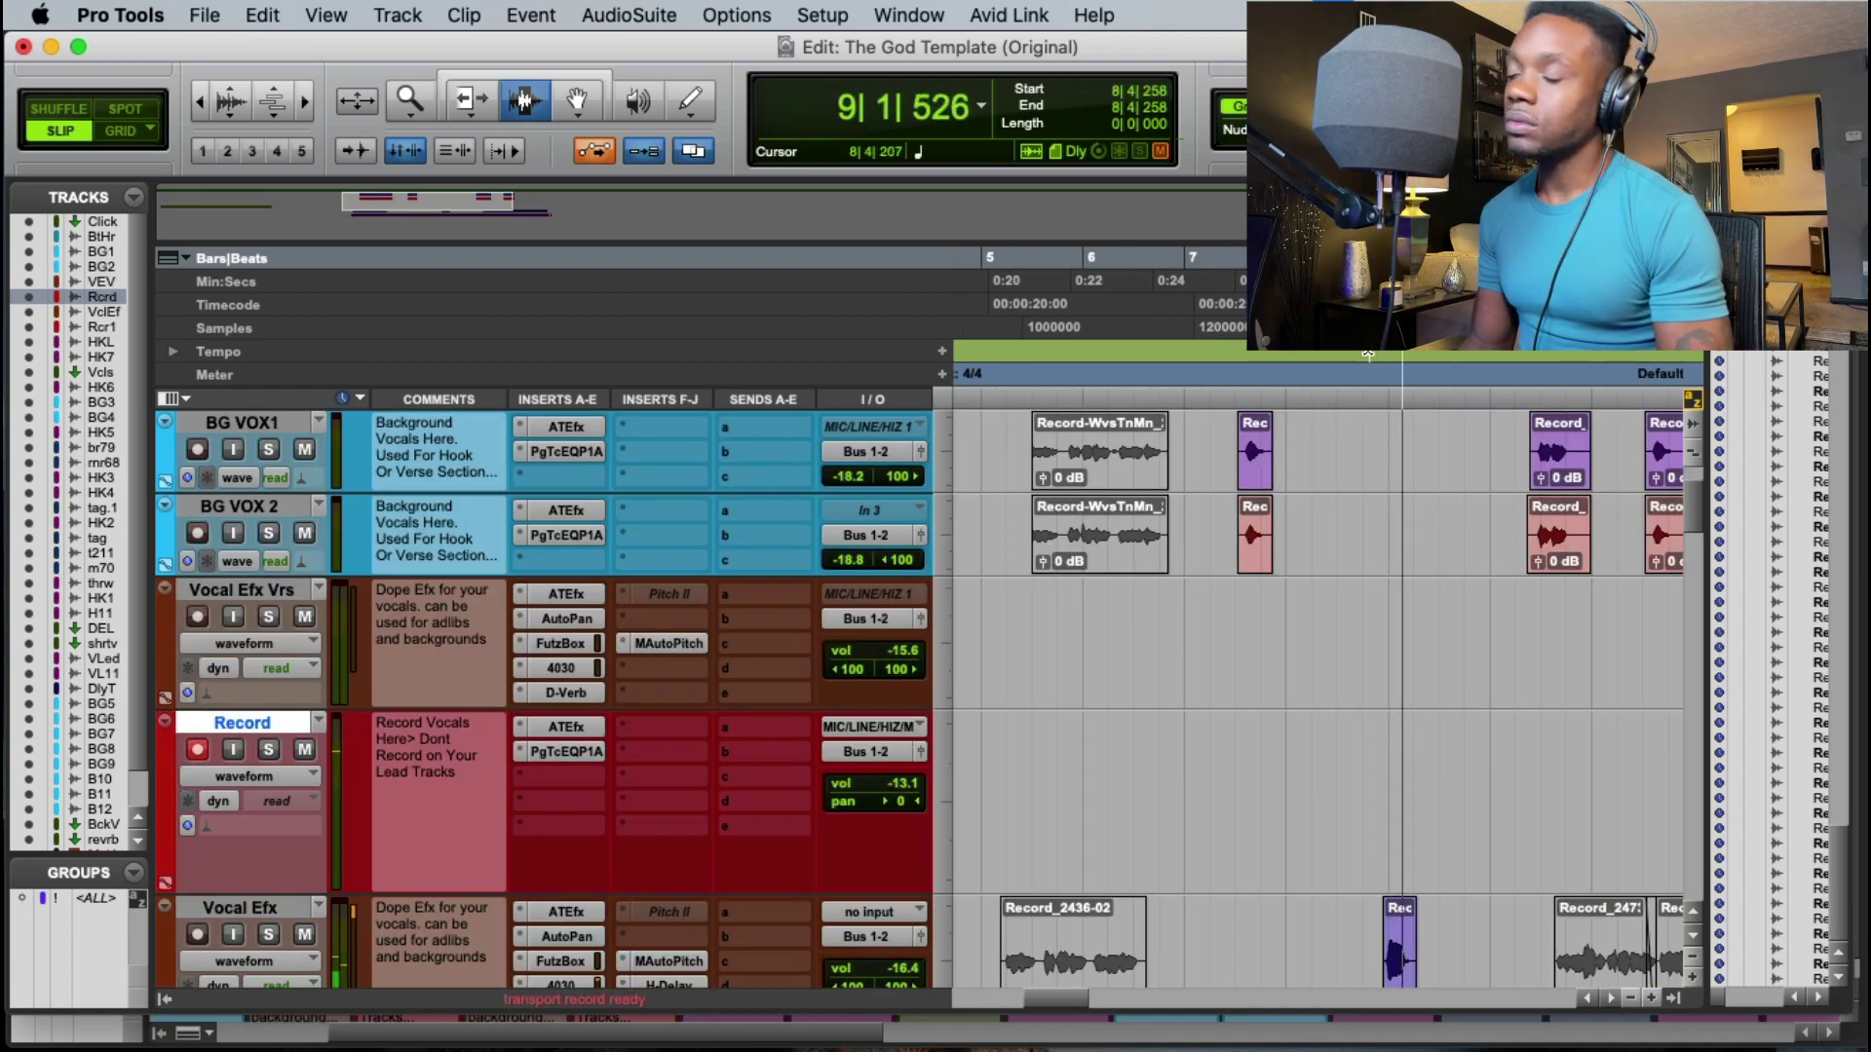
Step: Record the next phrase on the Record track with playback from 8|4|258 and trim the take's end to 10|2|603
key(super+space)
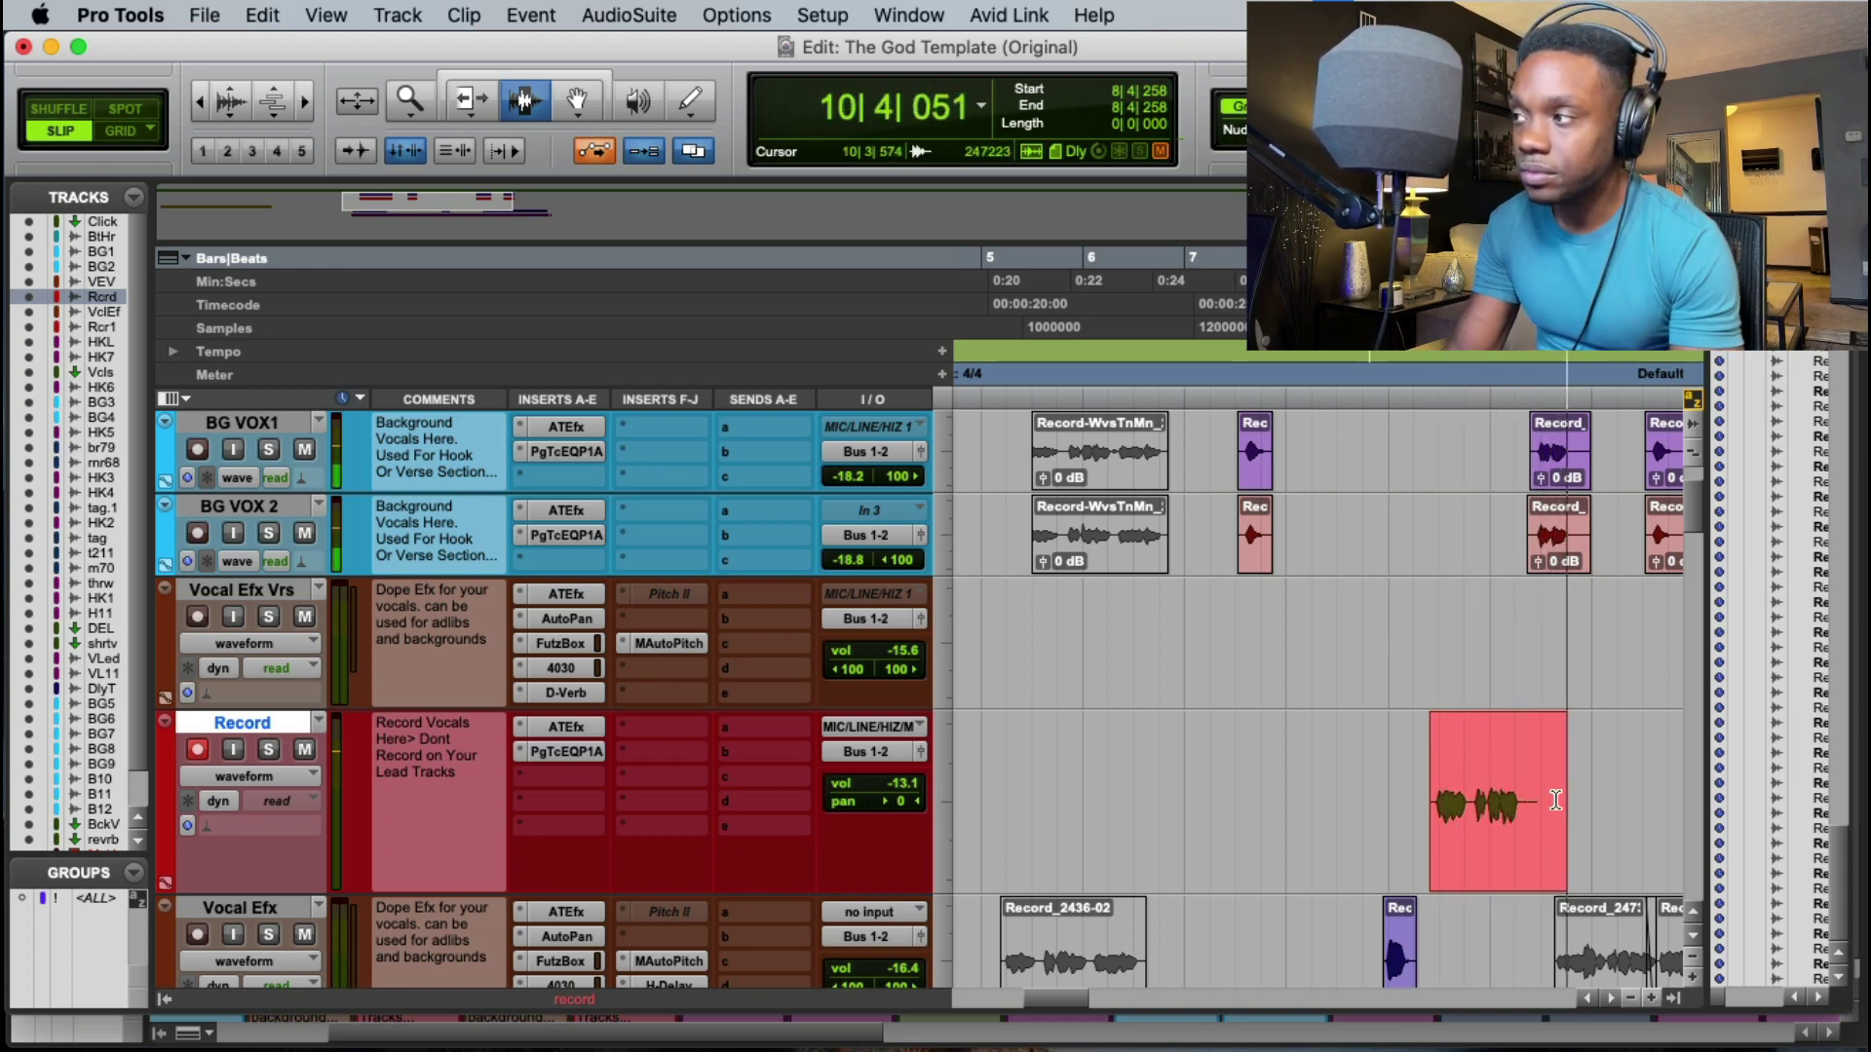
key(space)
click(1531, 809)
key(s)
Step: Move the trimmed Record take onto BG VOX1 at 9|2|611 and mute it
key(F8)
drag(1461, 805, 1459, 461)
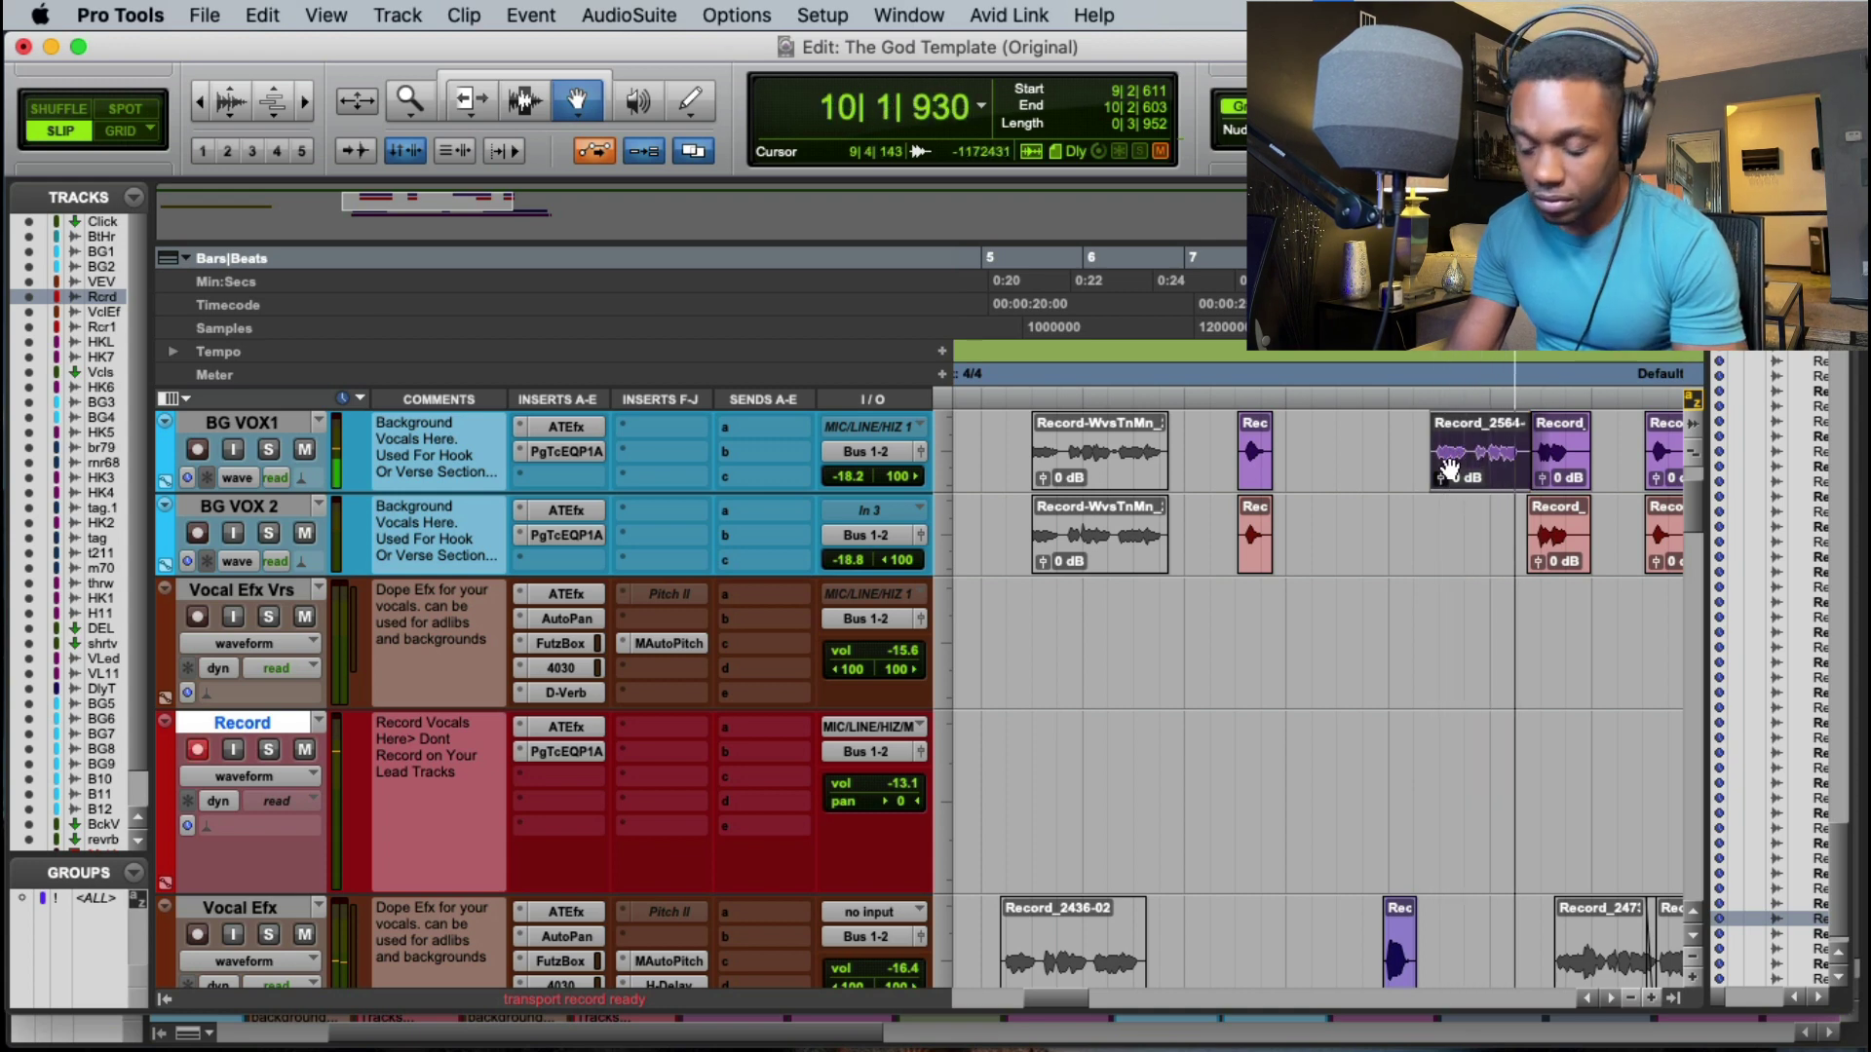
key(super+m)
Step: Record the matching double on the Record track with playback from 8|4|620 and move it onto BG VOX 2 at 9|2|670
key(super+space)
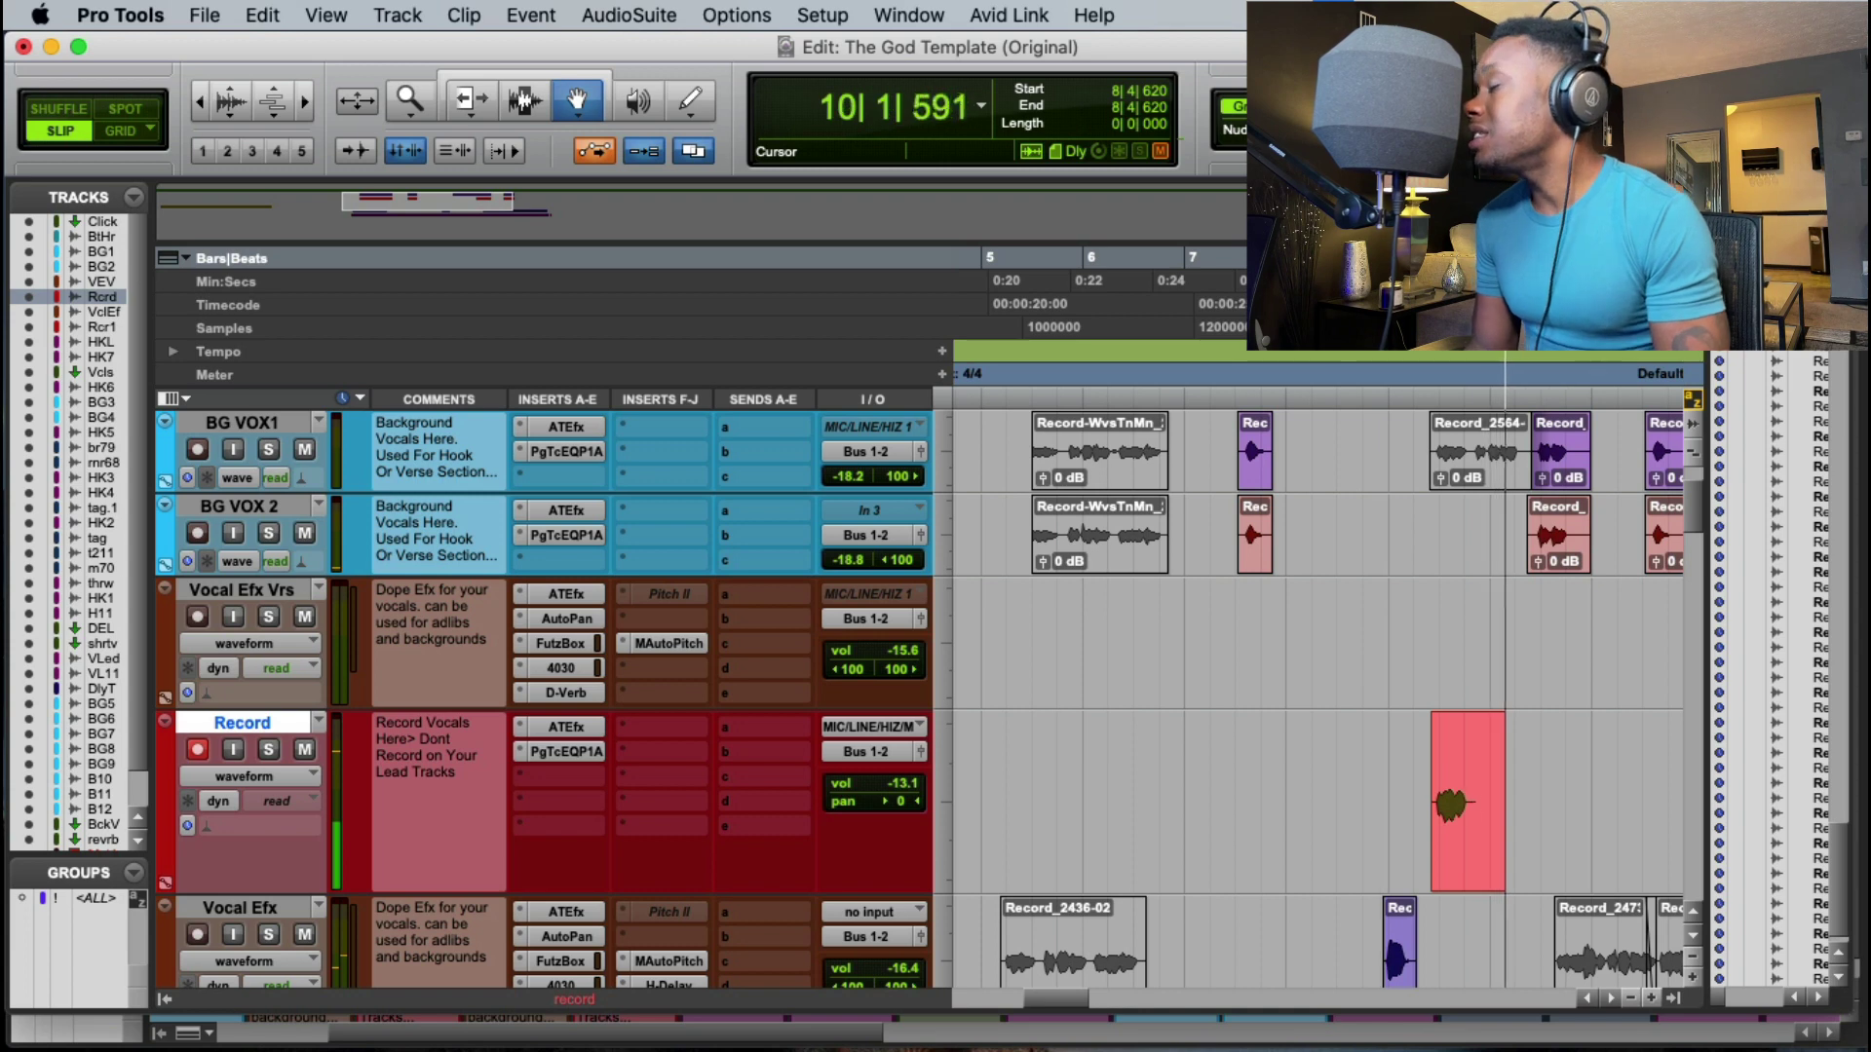
key(space)
key(space)
drag(1476, 779, 1491, 531)
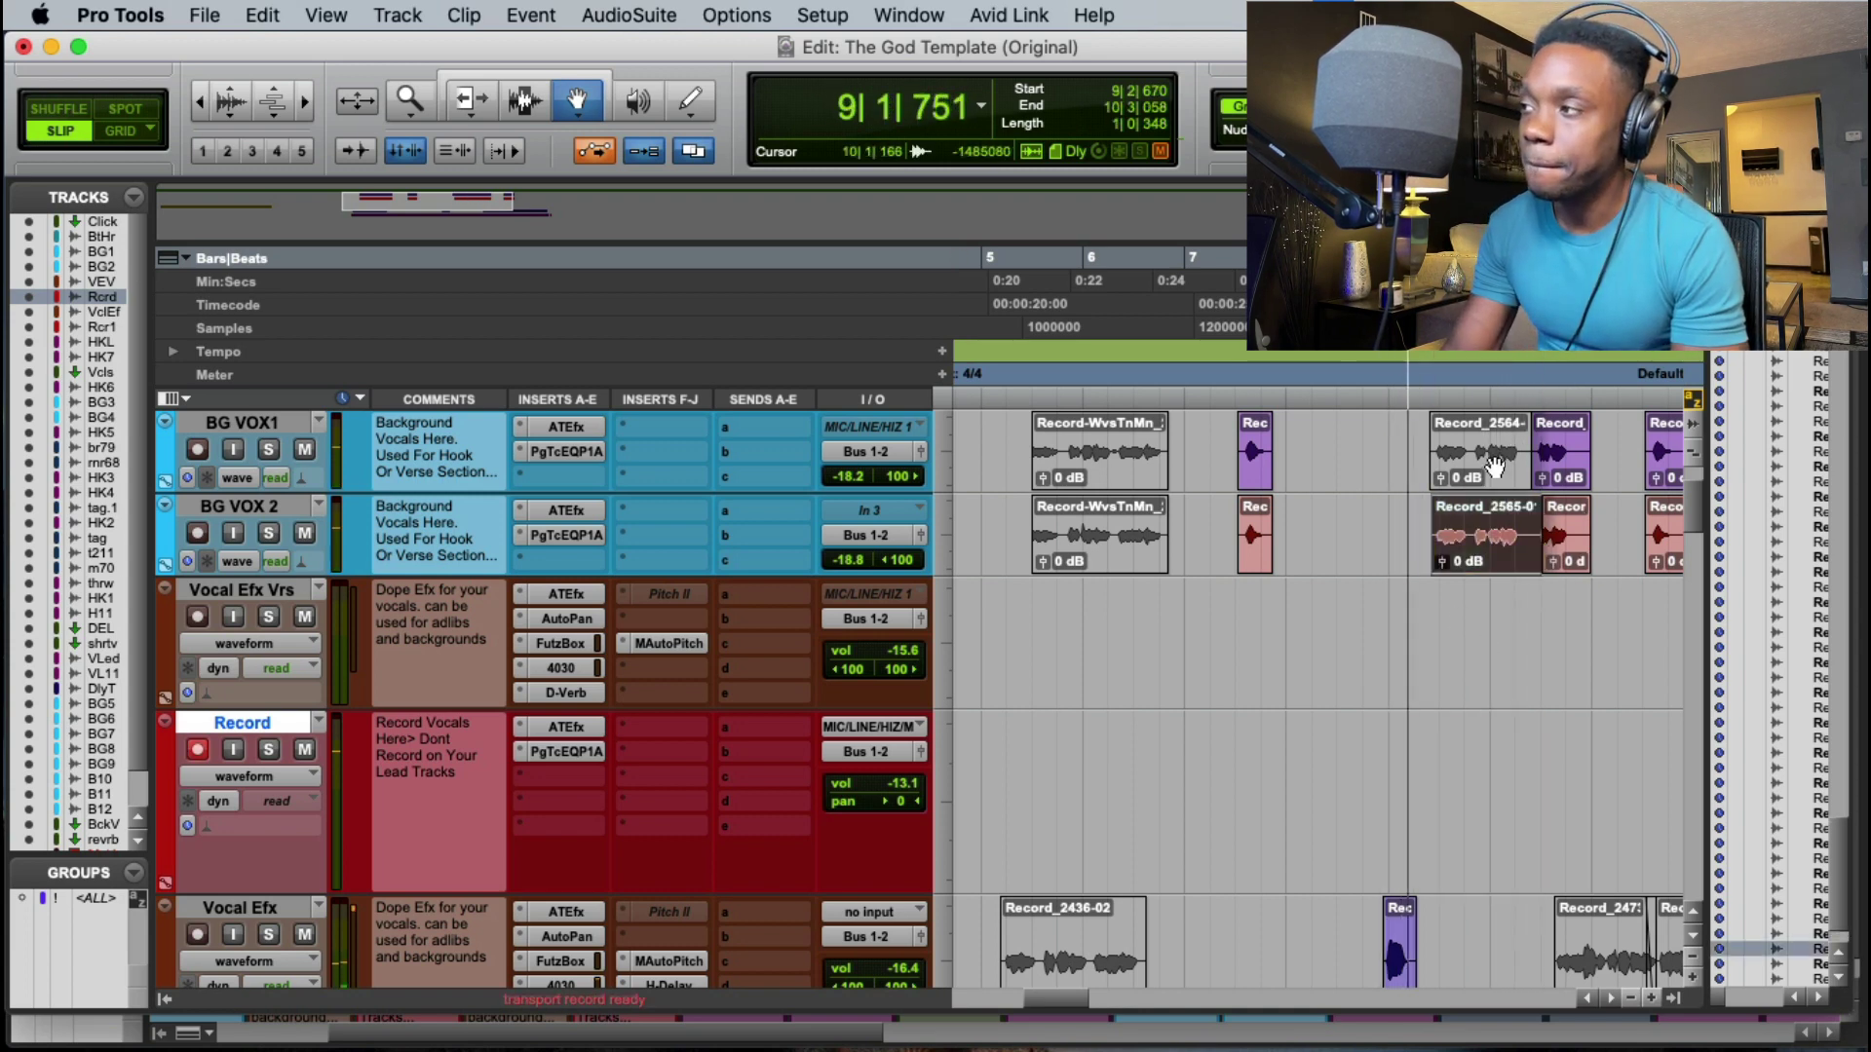
Step: Unmute the new BG VOX1 take and delete everything from 10|2|448 through the adjoining short pair on BG VOX1 and BG VOX 2
click(1494, 468)
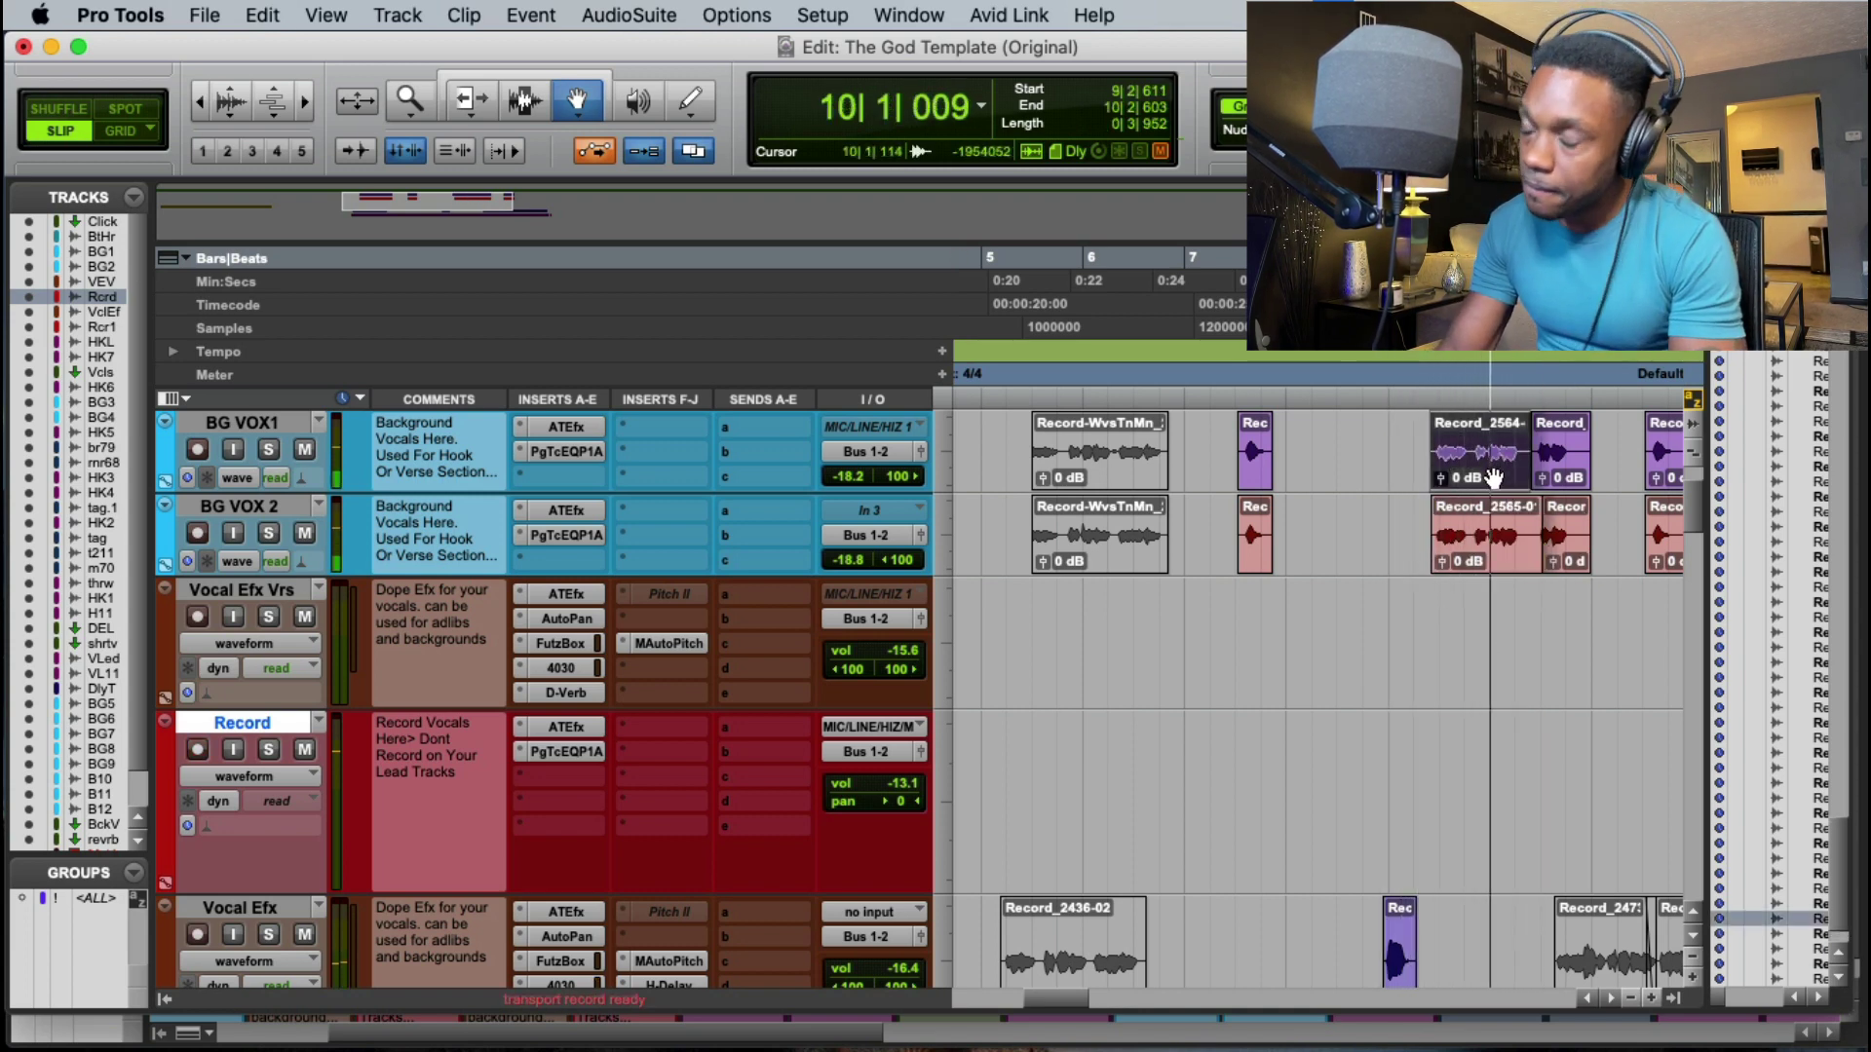
click(1433, 427)
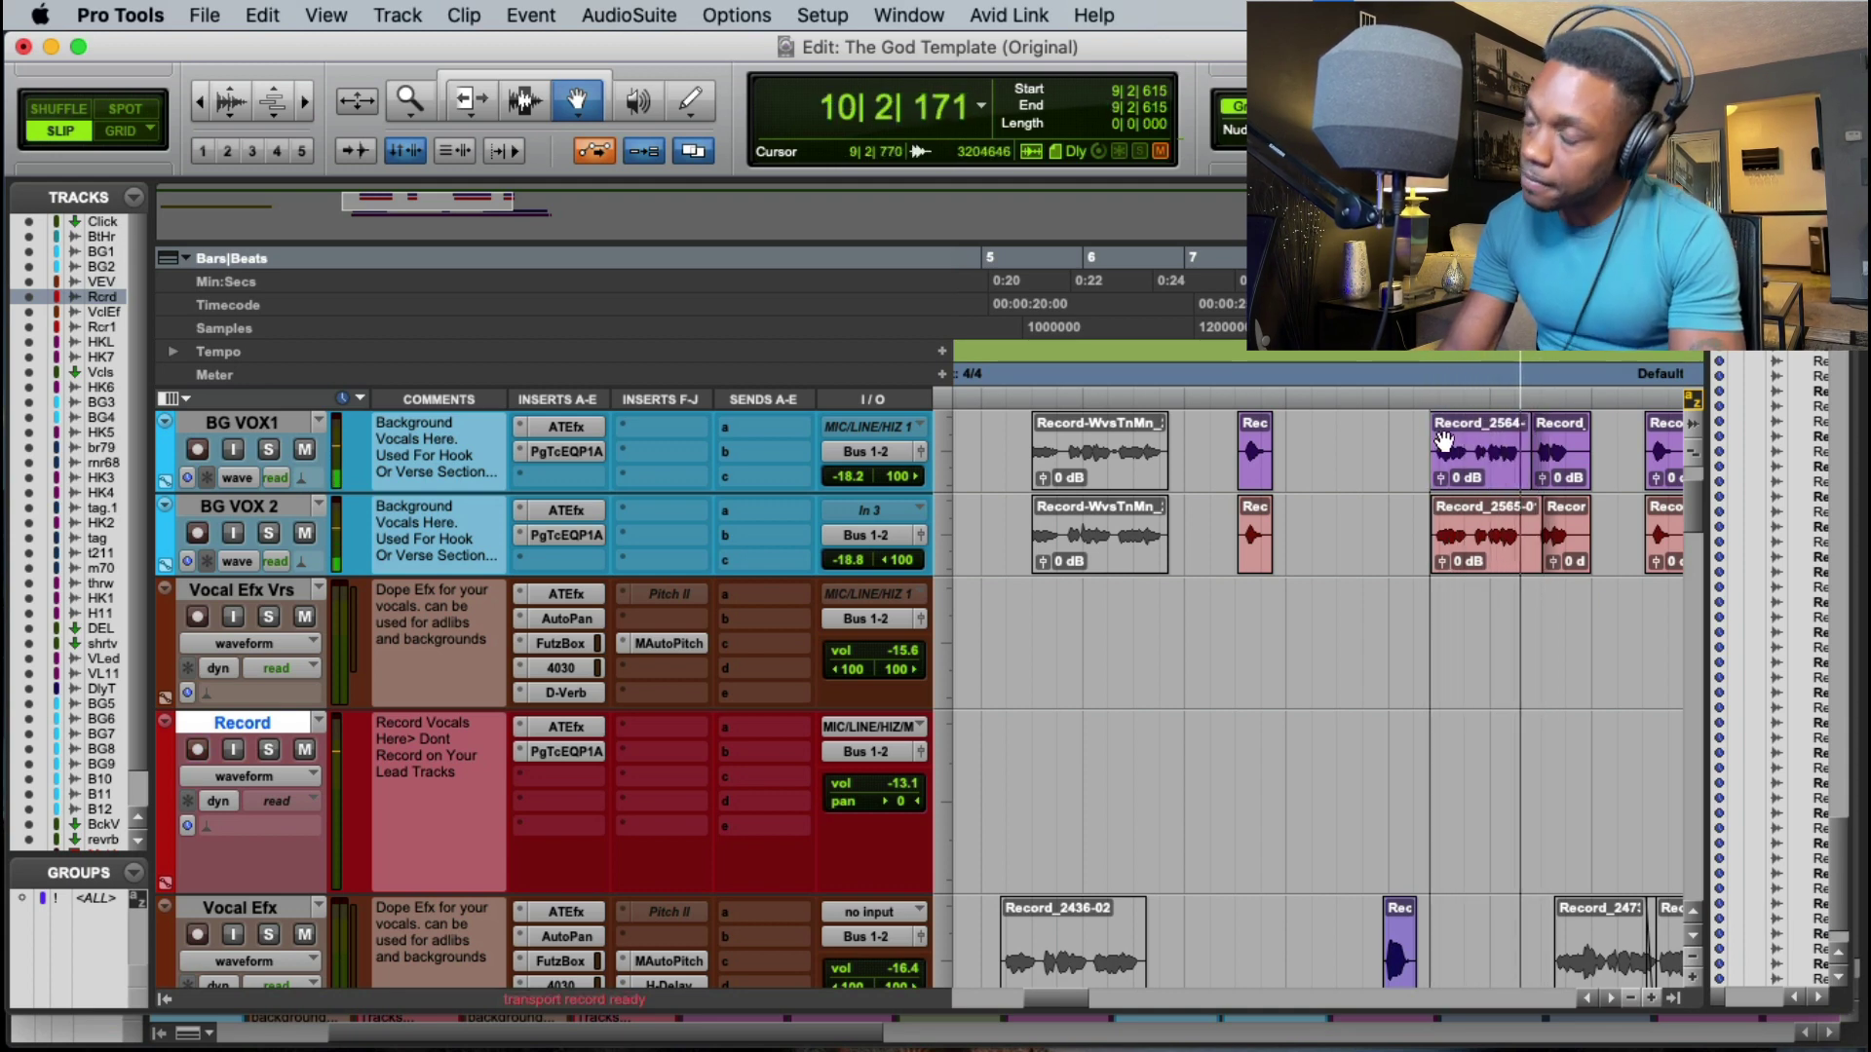
key(Escape)
key(Escape)
key(Escape)
key(Escape)
key(Escape)
key(Escape)
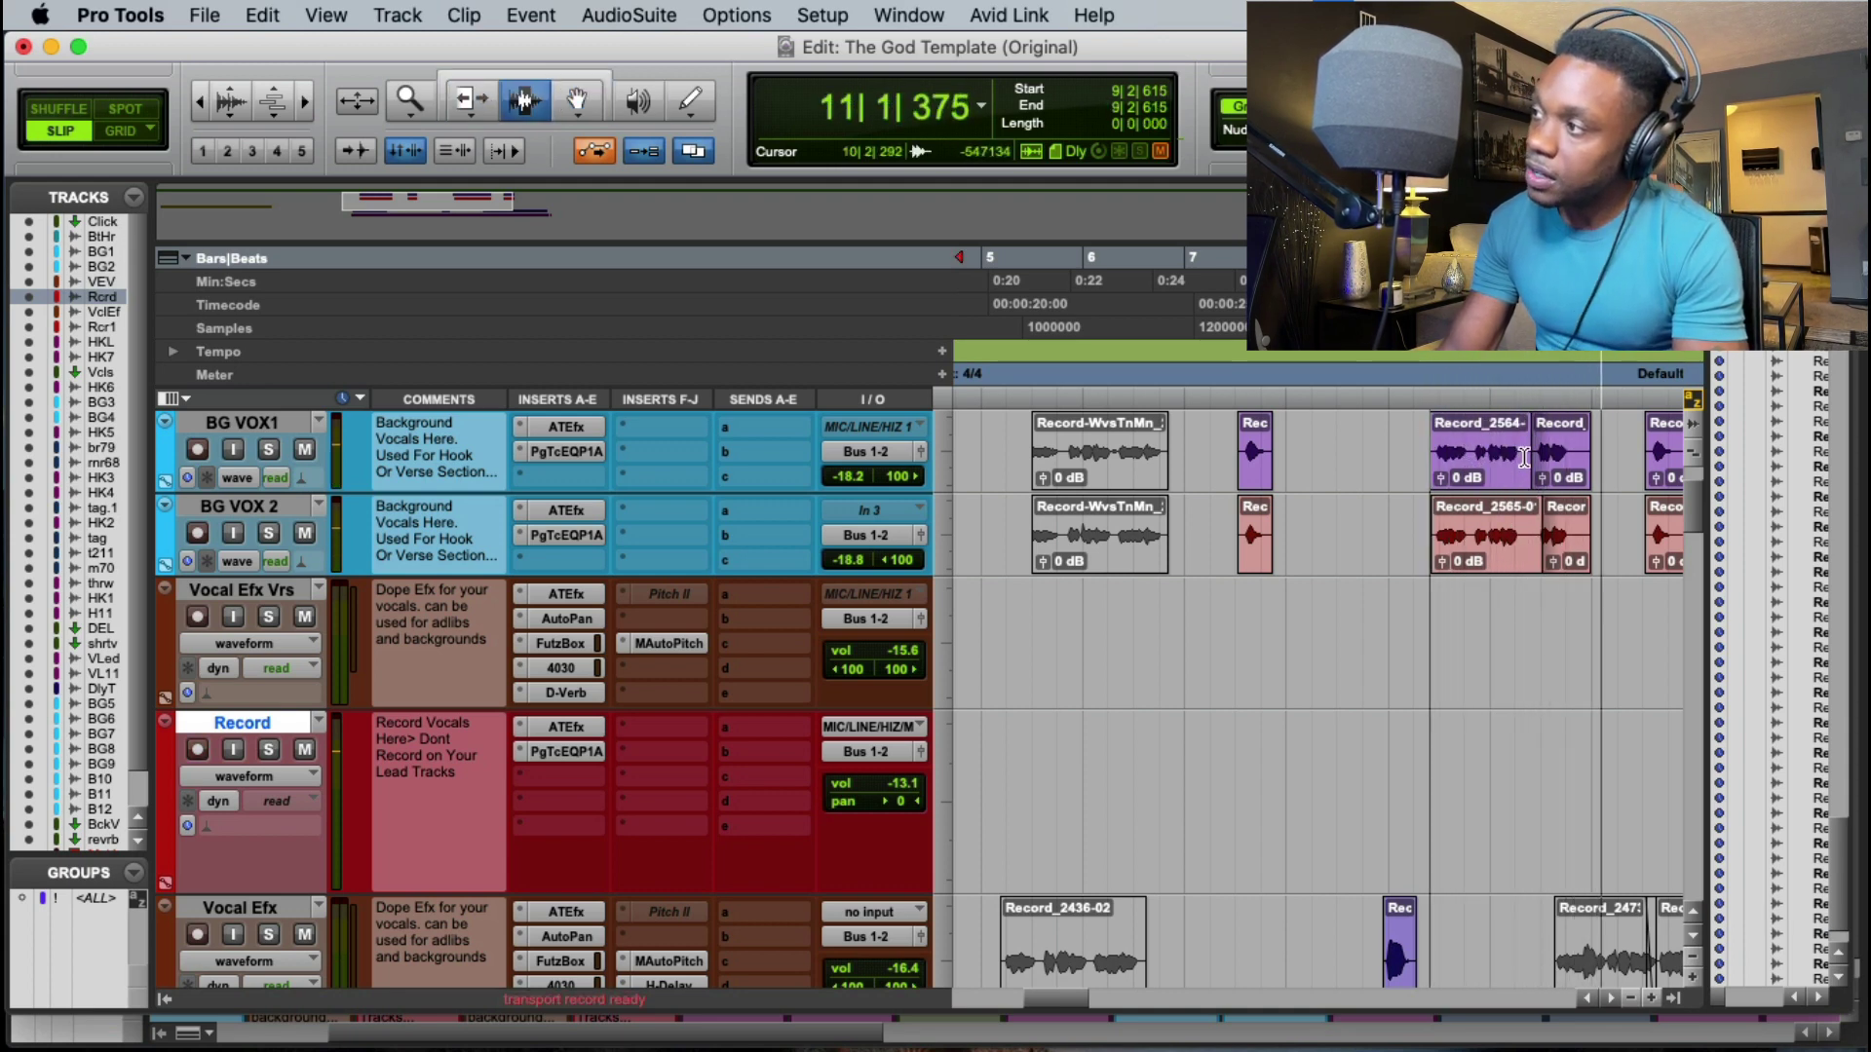
drag(1528, 458, 1595, 554)
key(Delete)
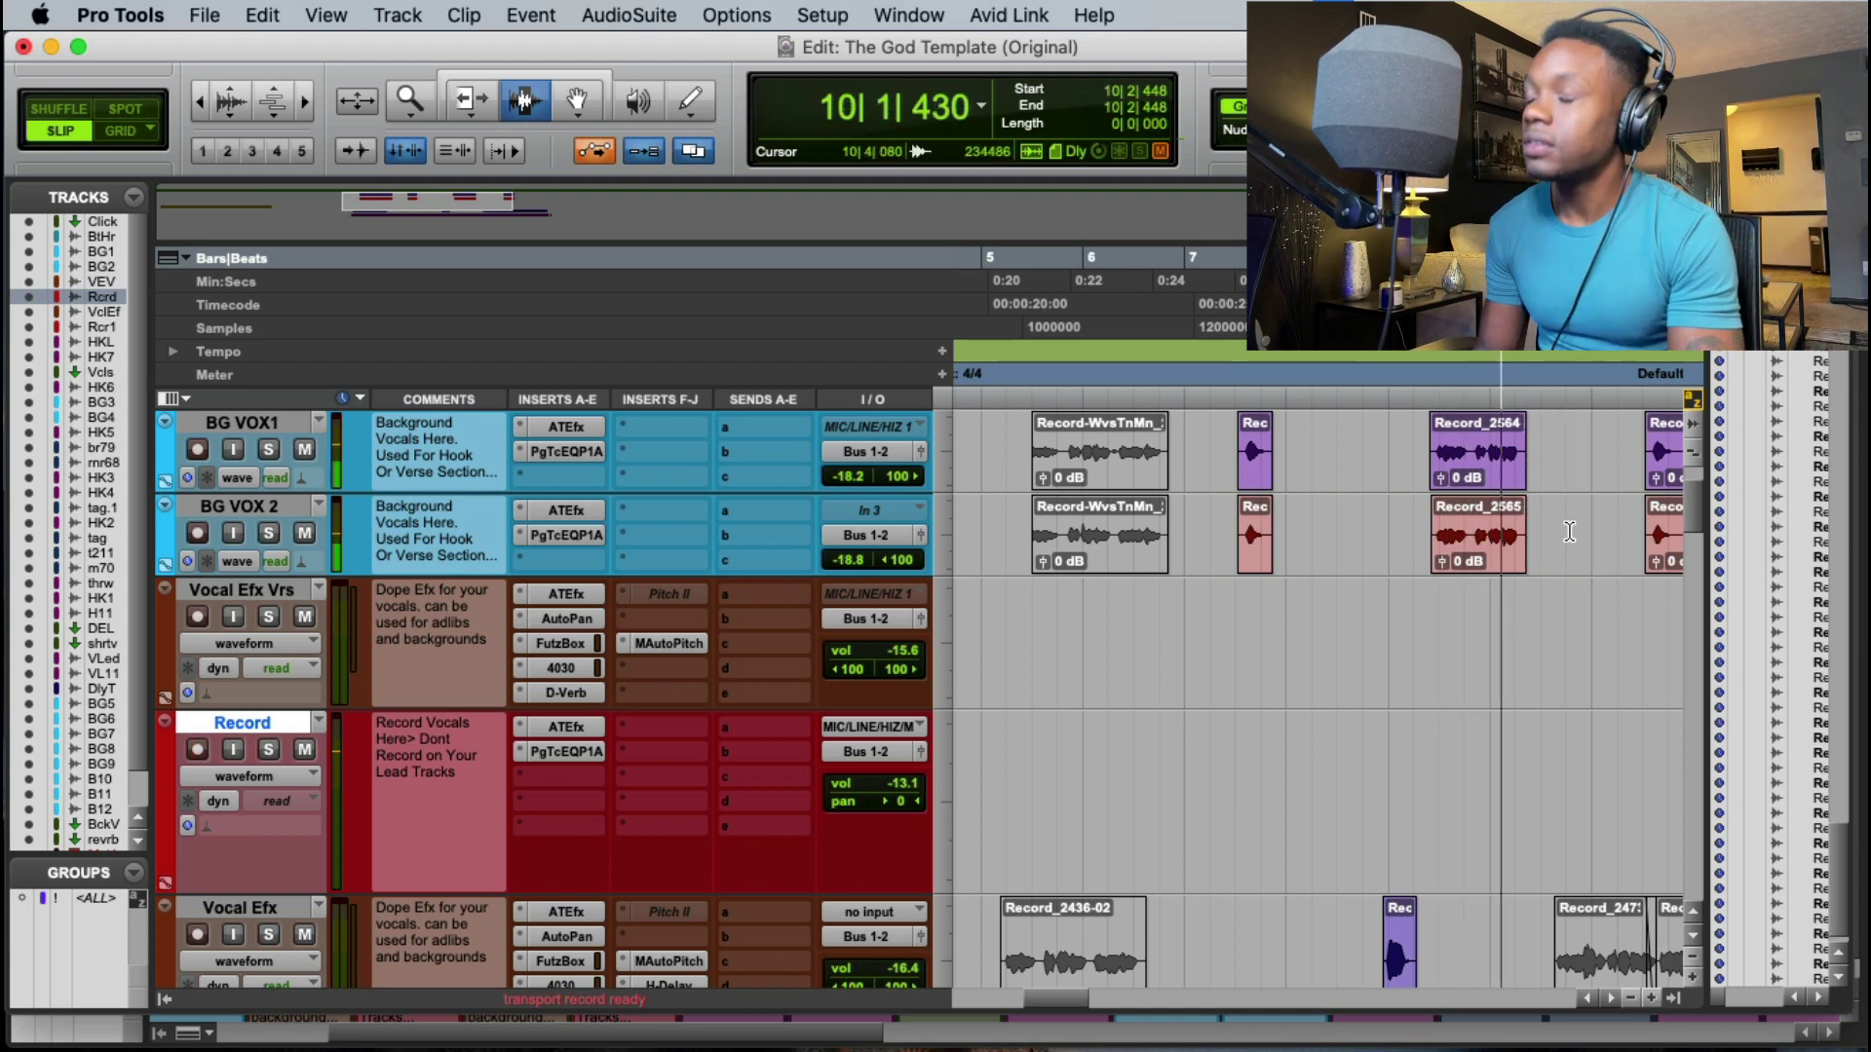
Step: Record passes of the following phrase on the Record track with playback from 9|4|247 and from 9|4|453
key(super+space)
key(space)
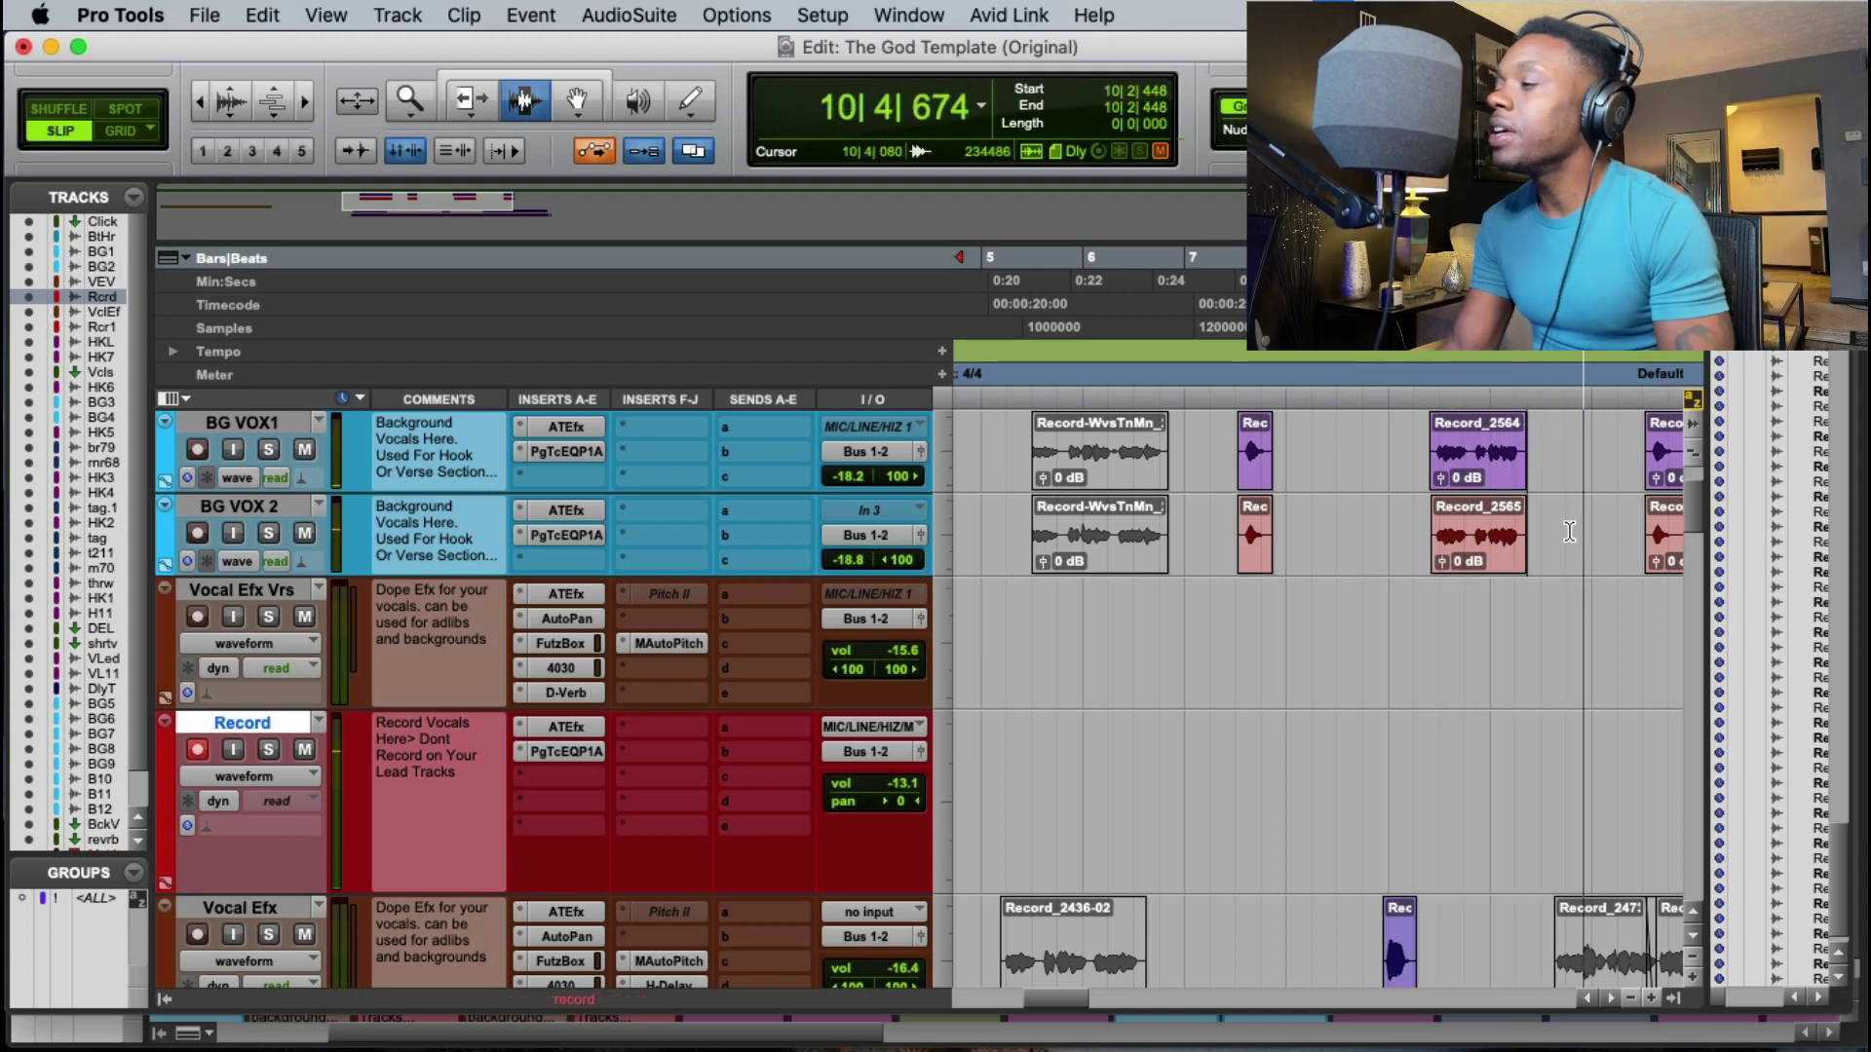
key(super+space)
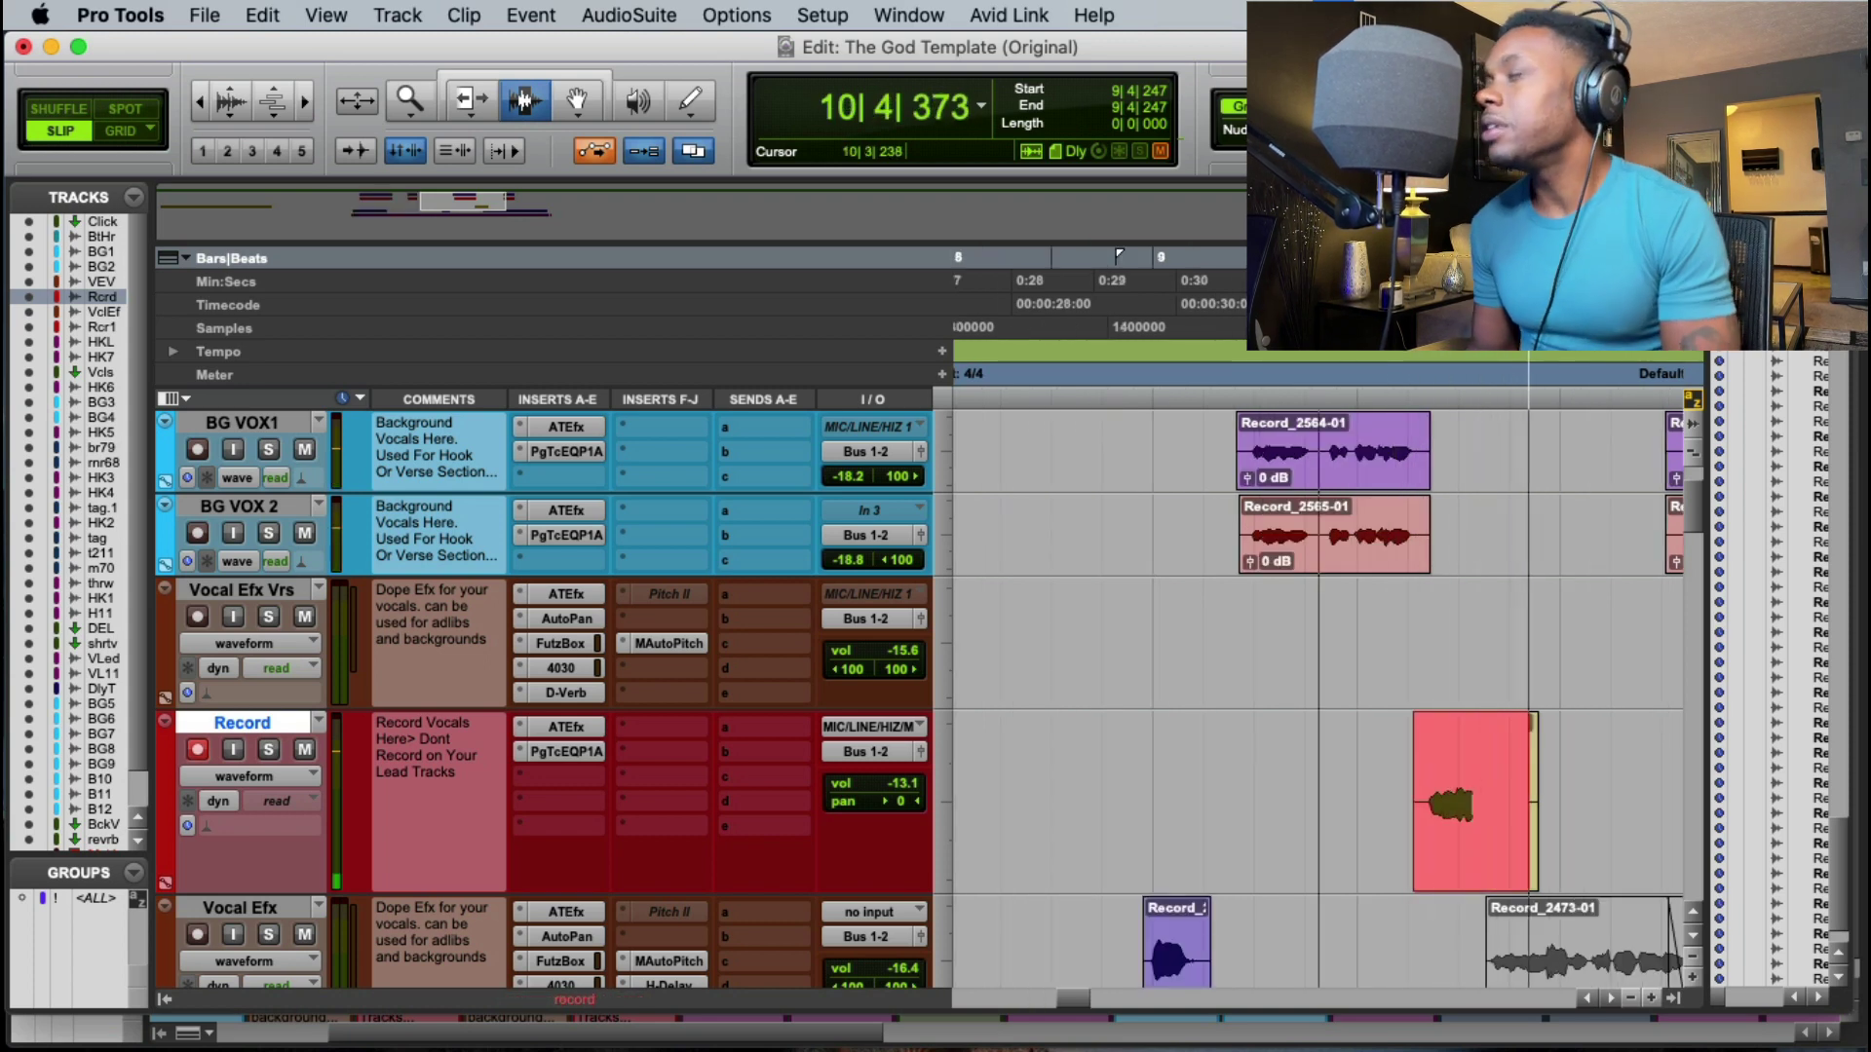
key(space)
key(space)
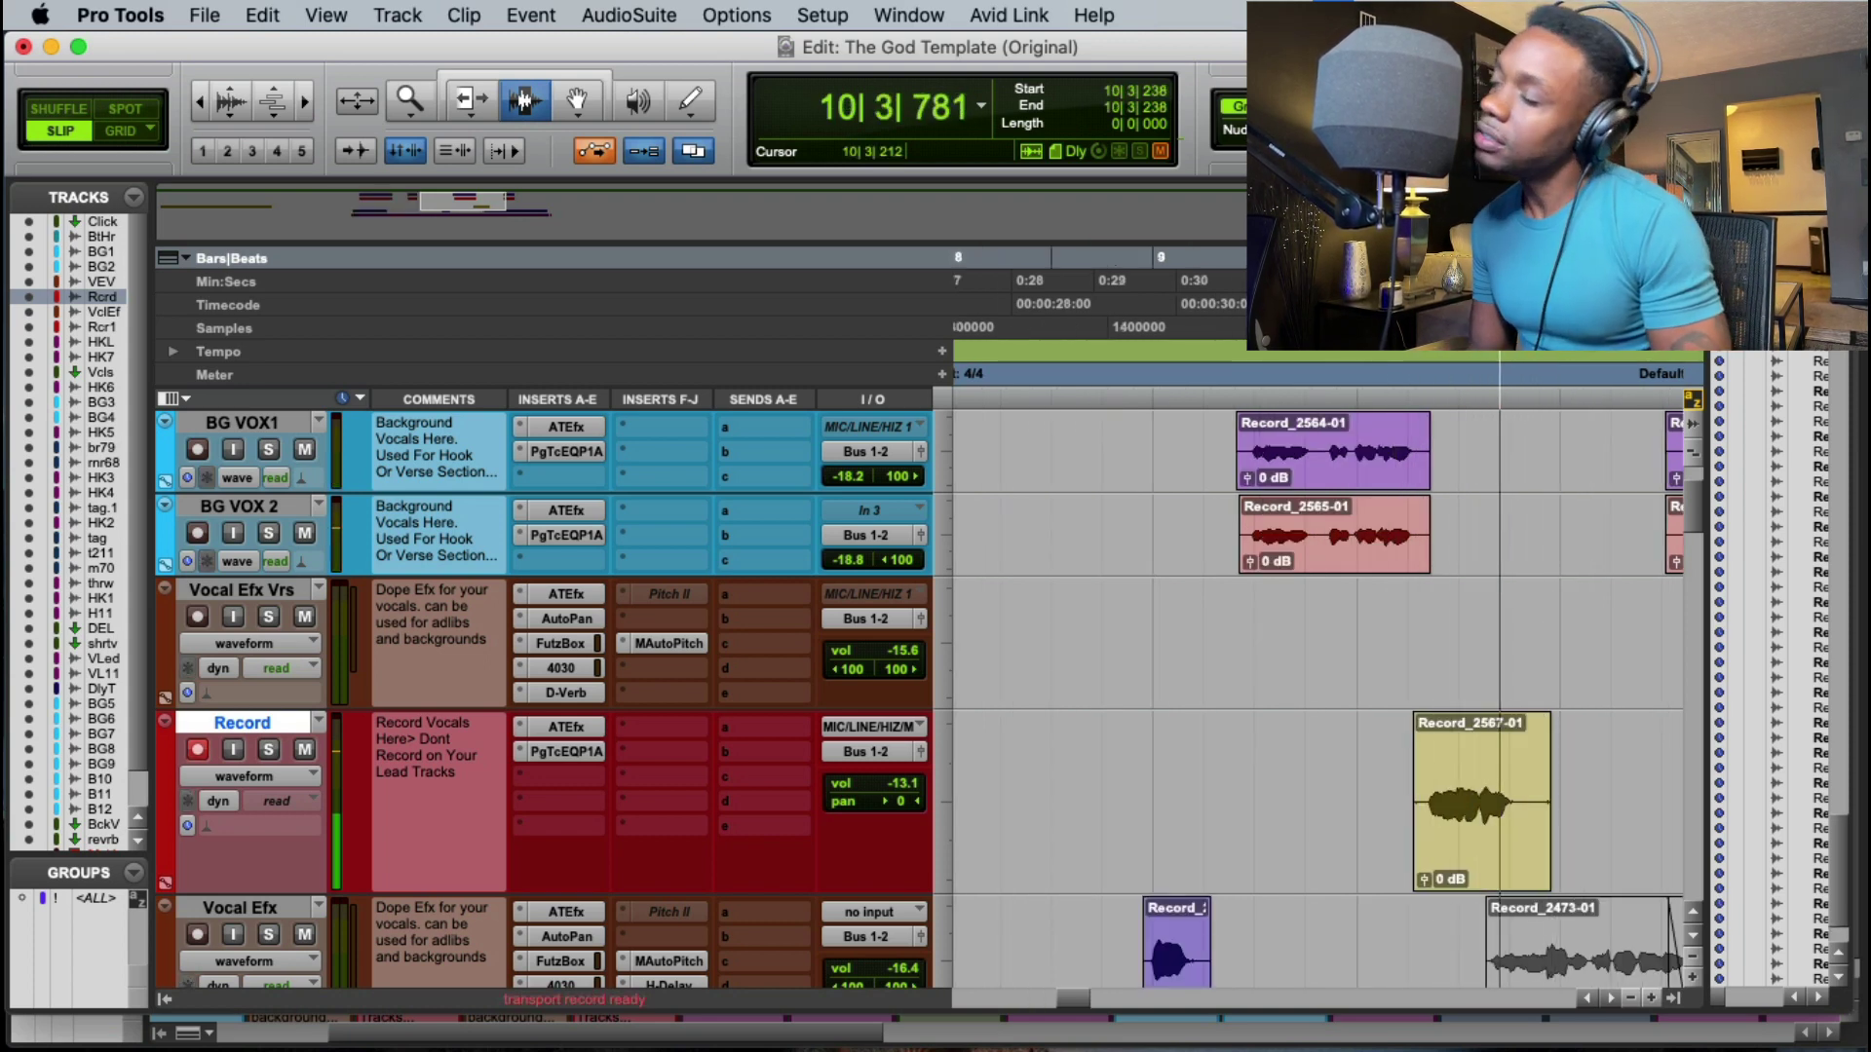
key(space)
click(1331, 802)
key(space)
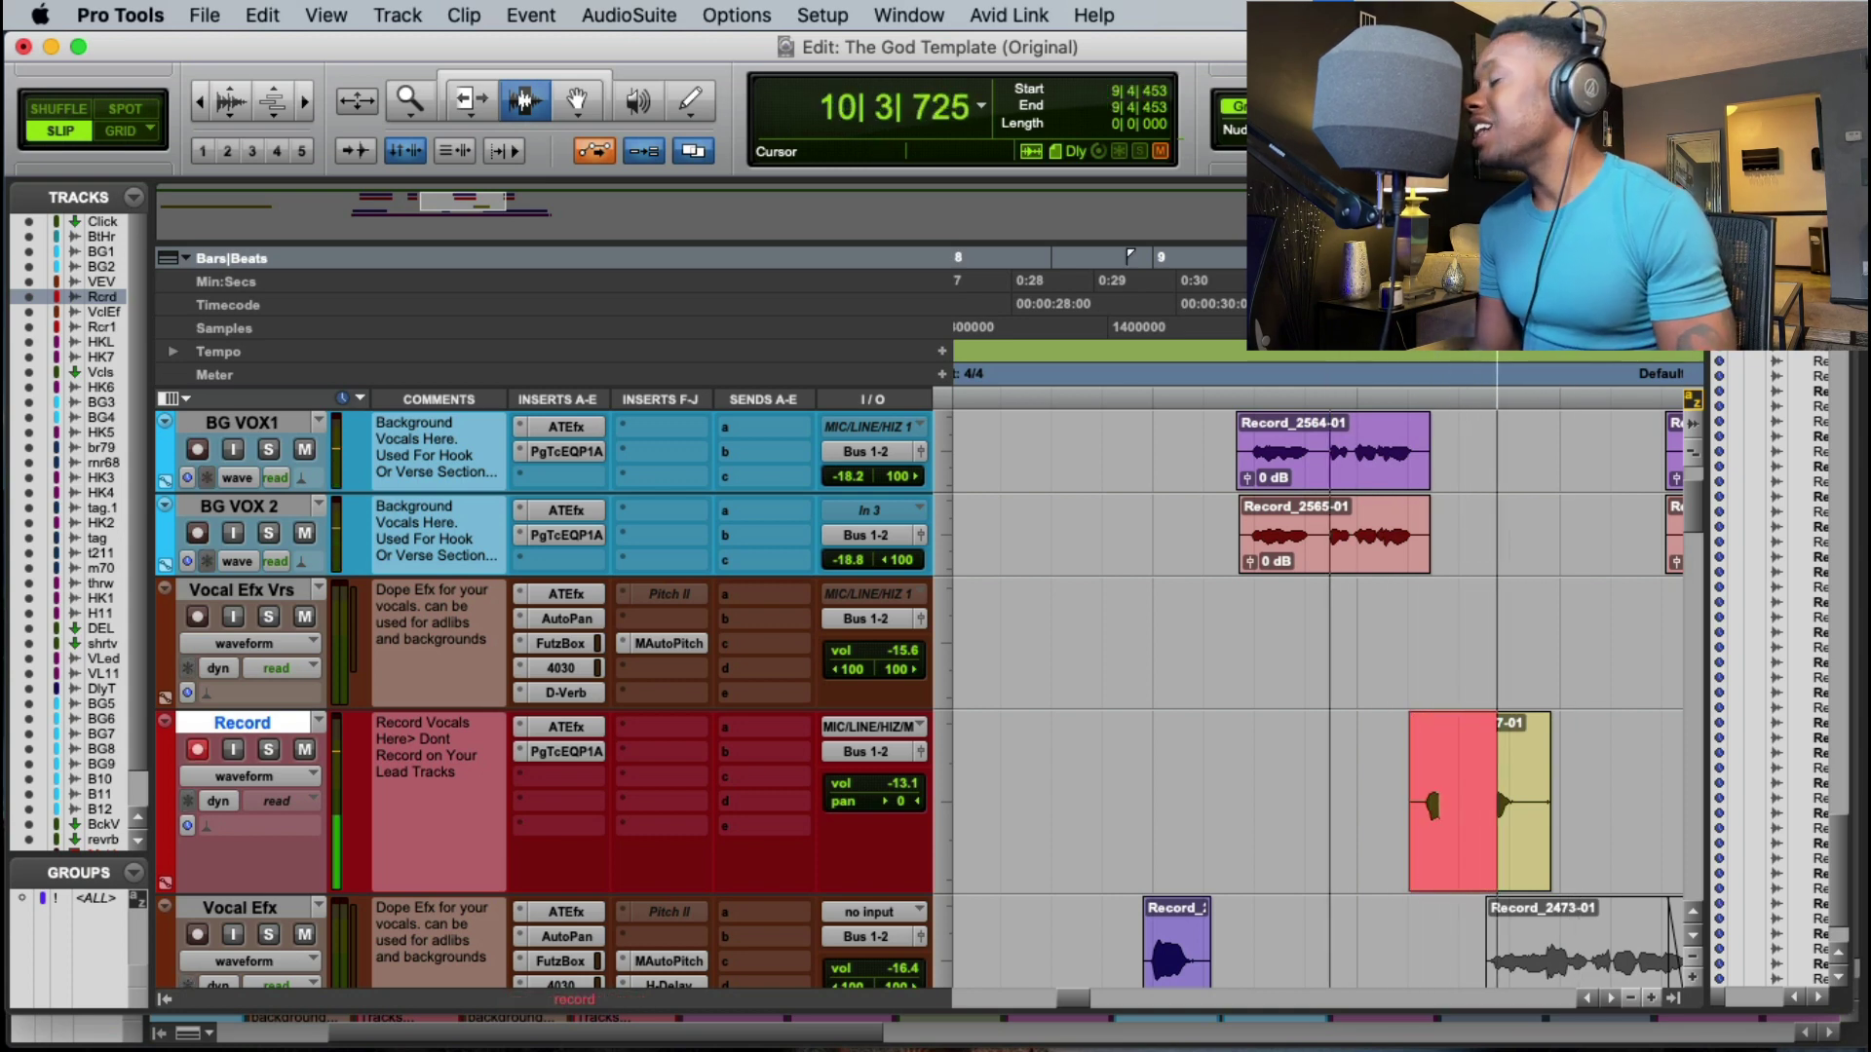
key(space)
Step: Move the new Record take onto BG VOX 2 at 10|2|039 and mute it
key(F8)
key(space)
drag(1486, 731, 1486, 513)
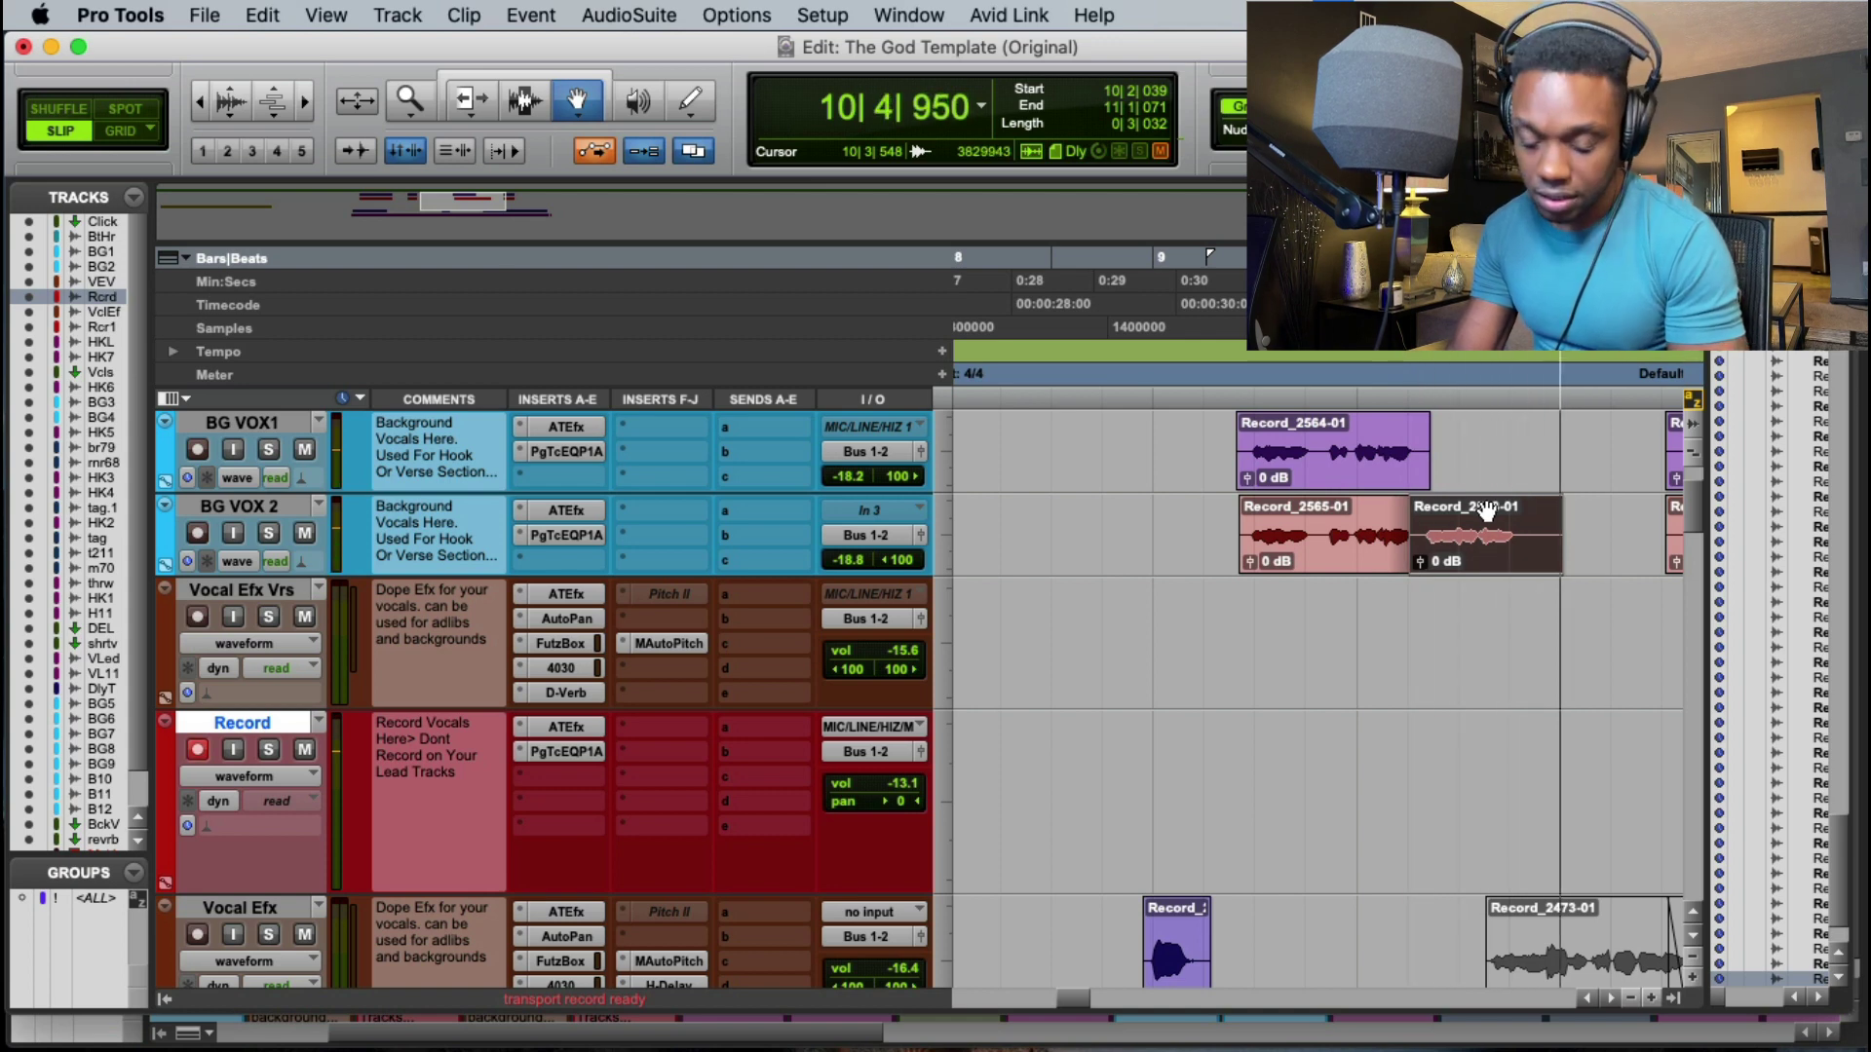
key(super+m)
Step: Record another take of the phrase on the Record track with playback from 9|4|479
key(space)
click(1331, 283)
key(space)
key(super+space)
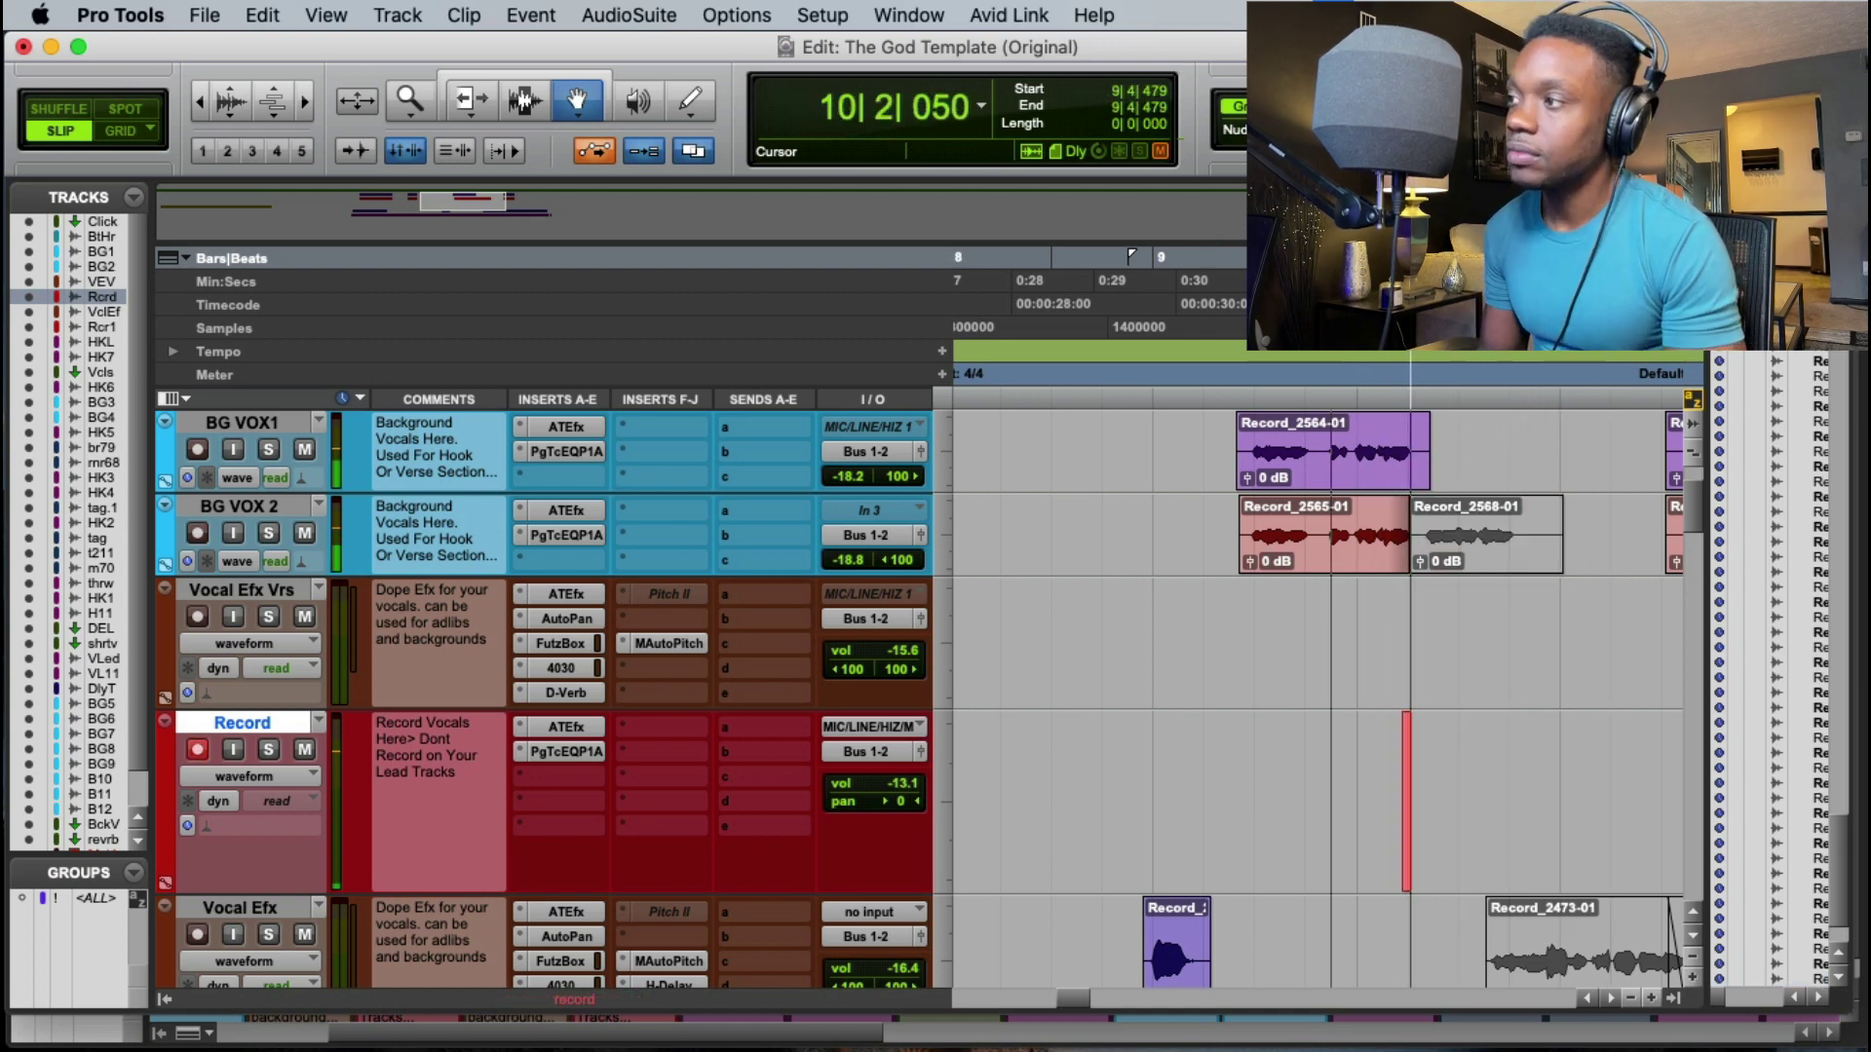
key(space)
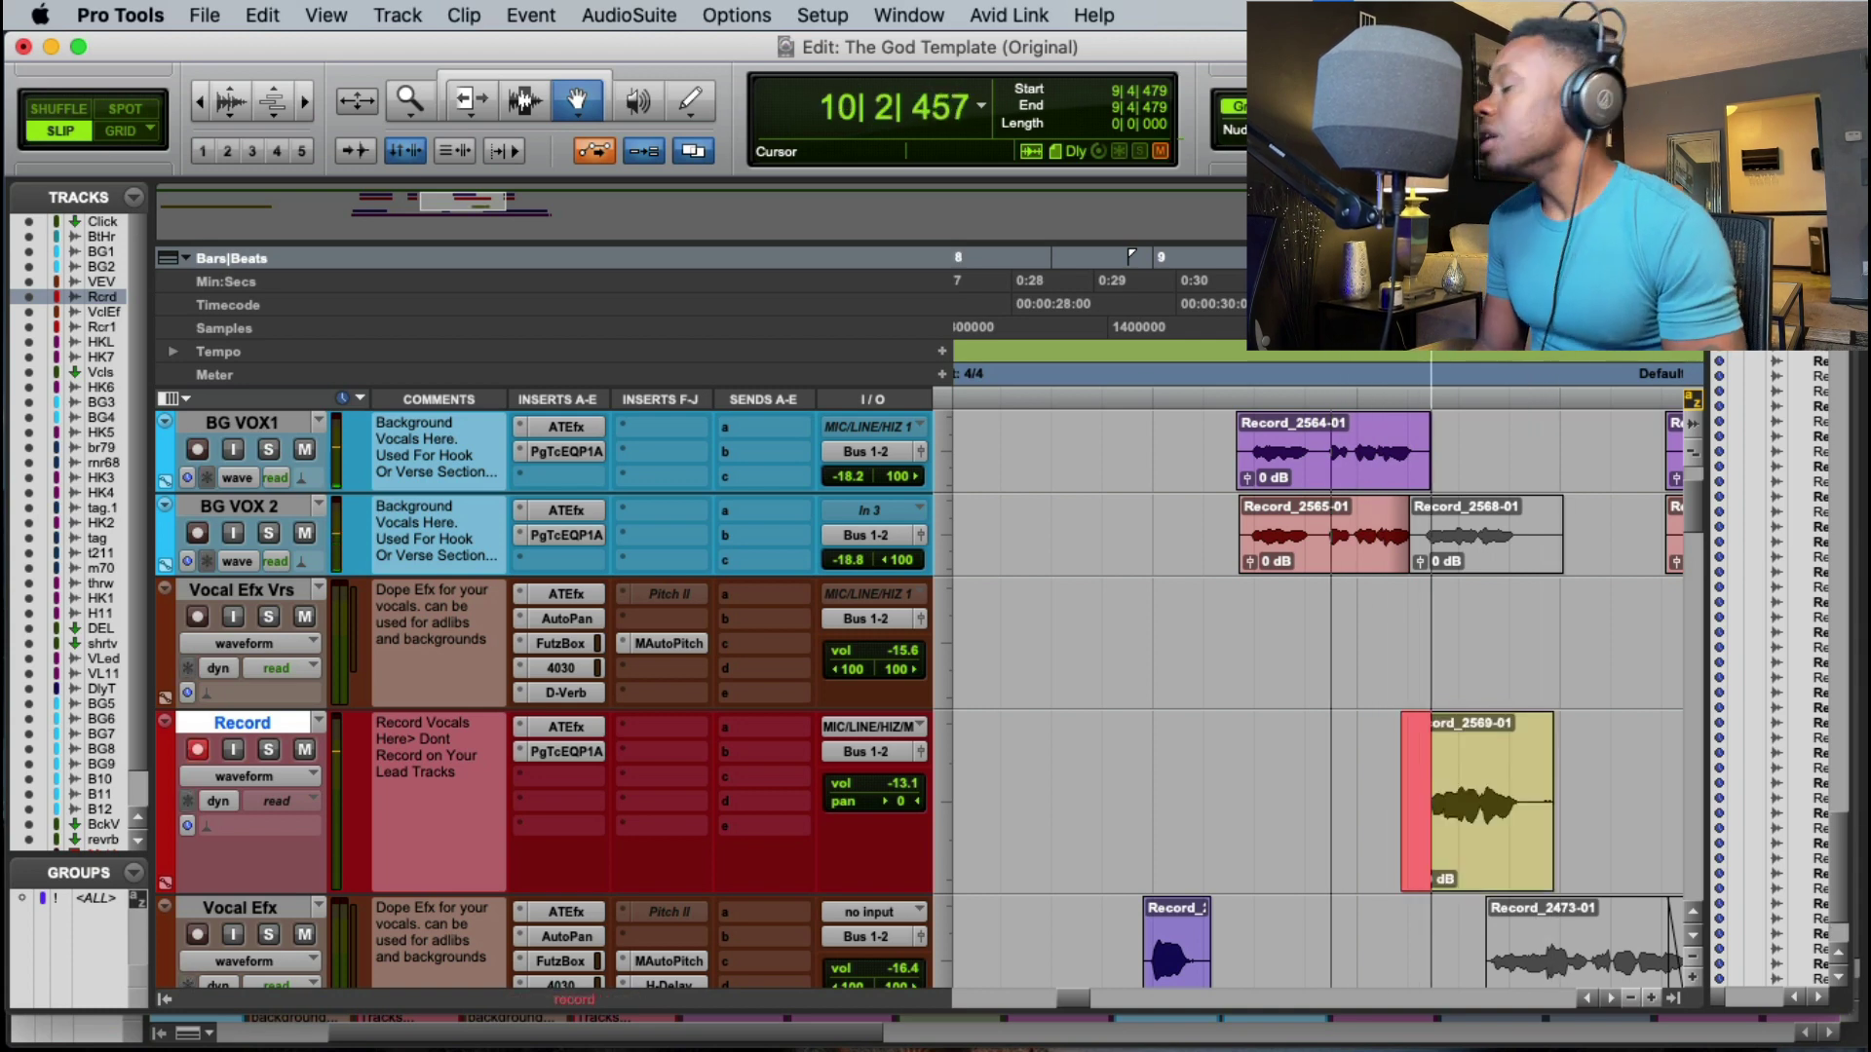
key(space)
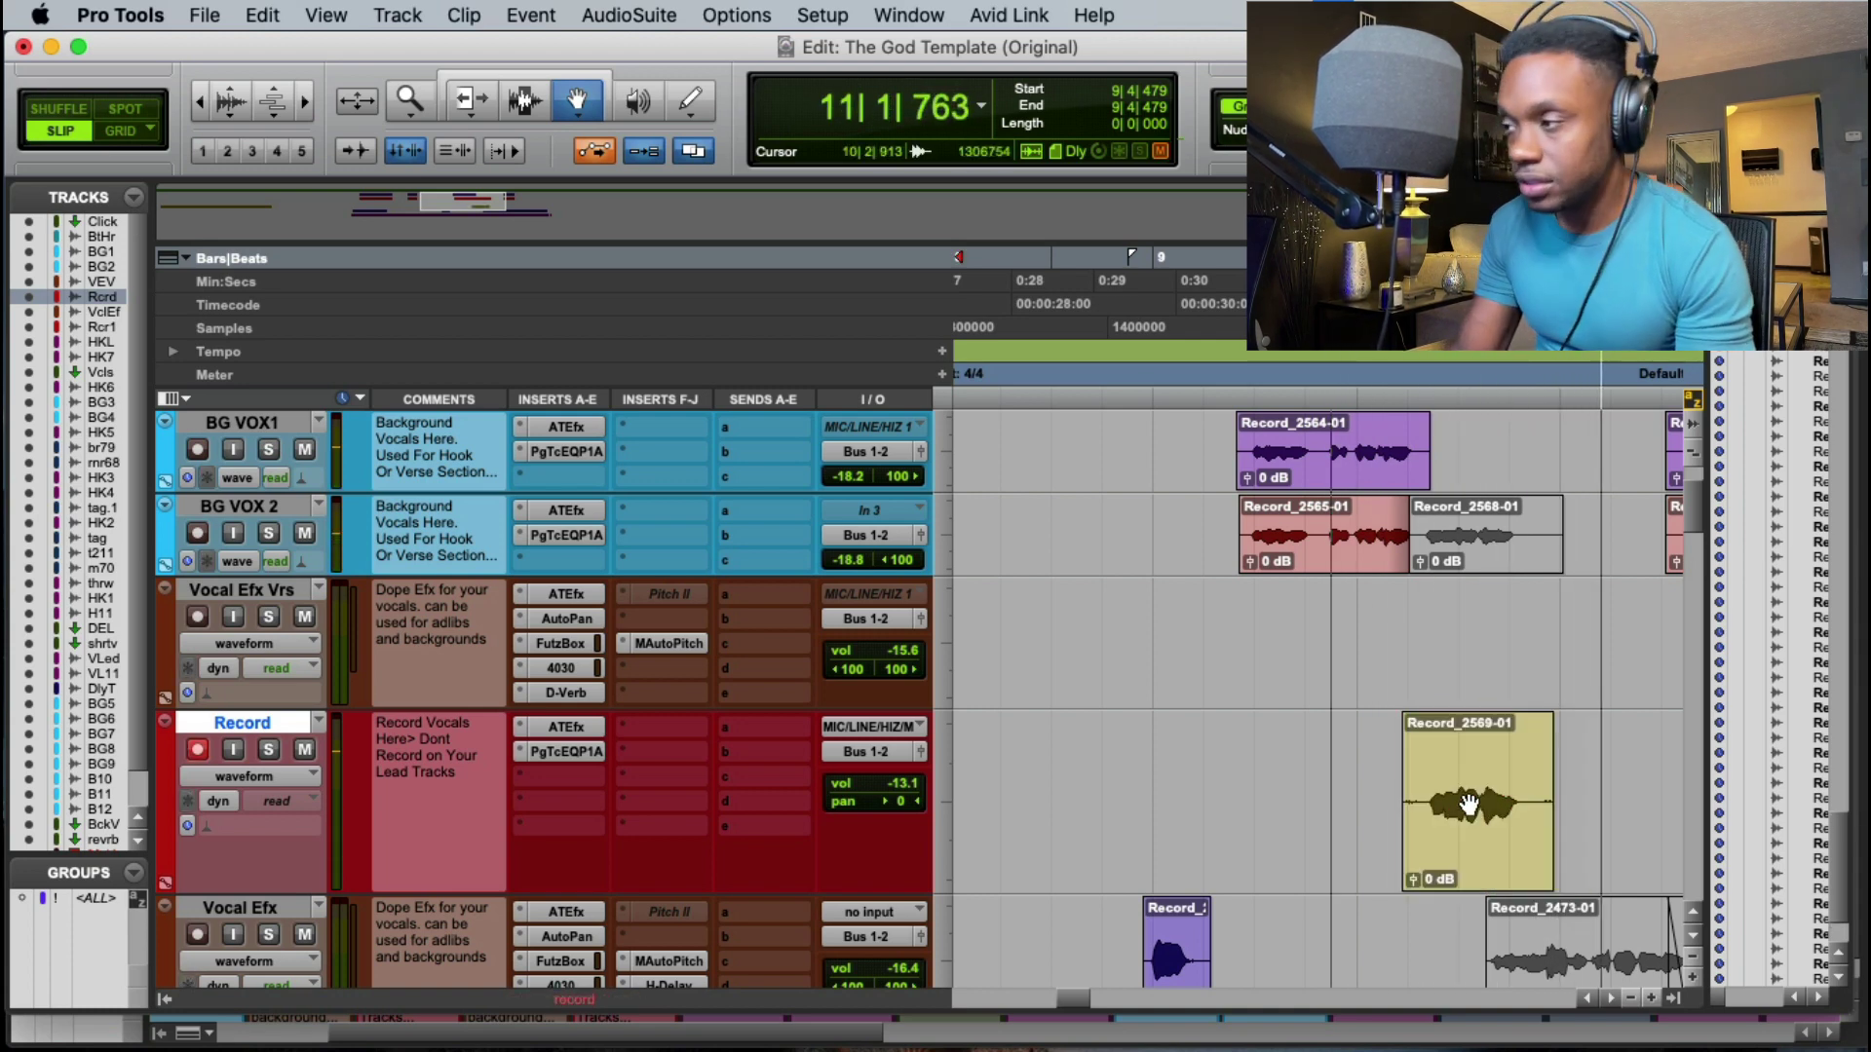
key(space)
Step: Move the new Record take onto BG VOX1 at 10|2|318, directly after the first phrase
key(Escape)
key(Escape)
key(Escape)
key(Escape)
key(Escape)
key(Escape)
key(Escape)
drag(1424, 788, 1448, 489)
Step: Play the phrase from 9|4|428 and mute the second BG VOX1 clip
click(1465, 544)
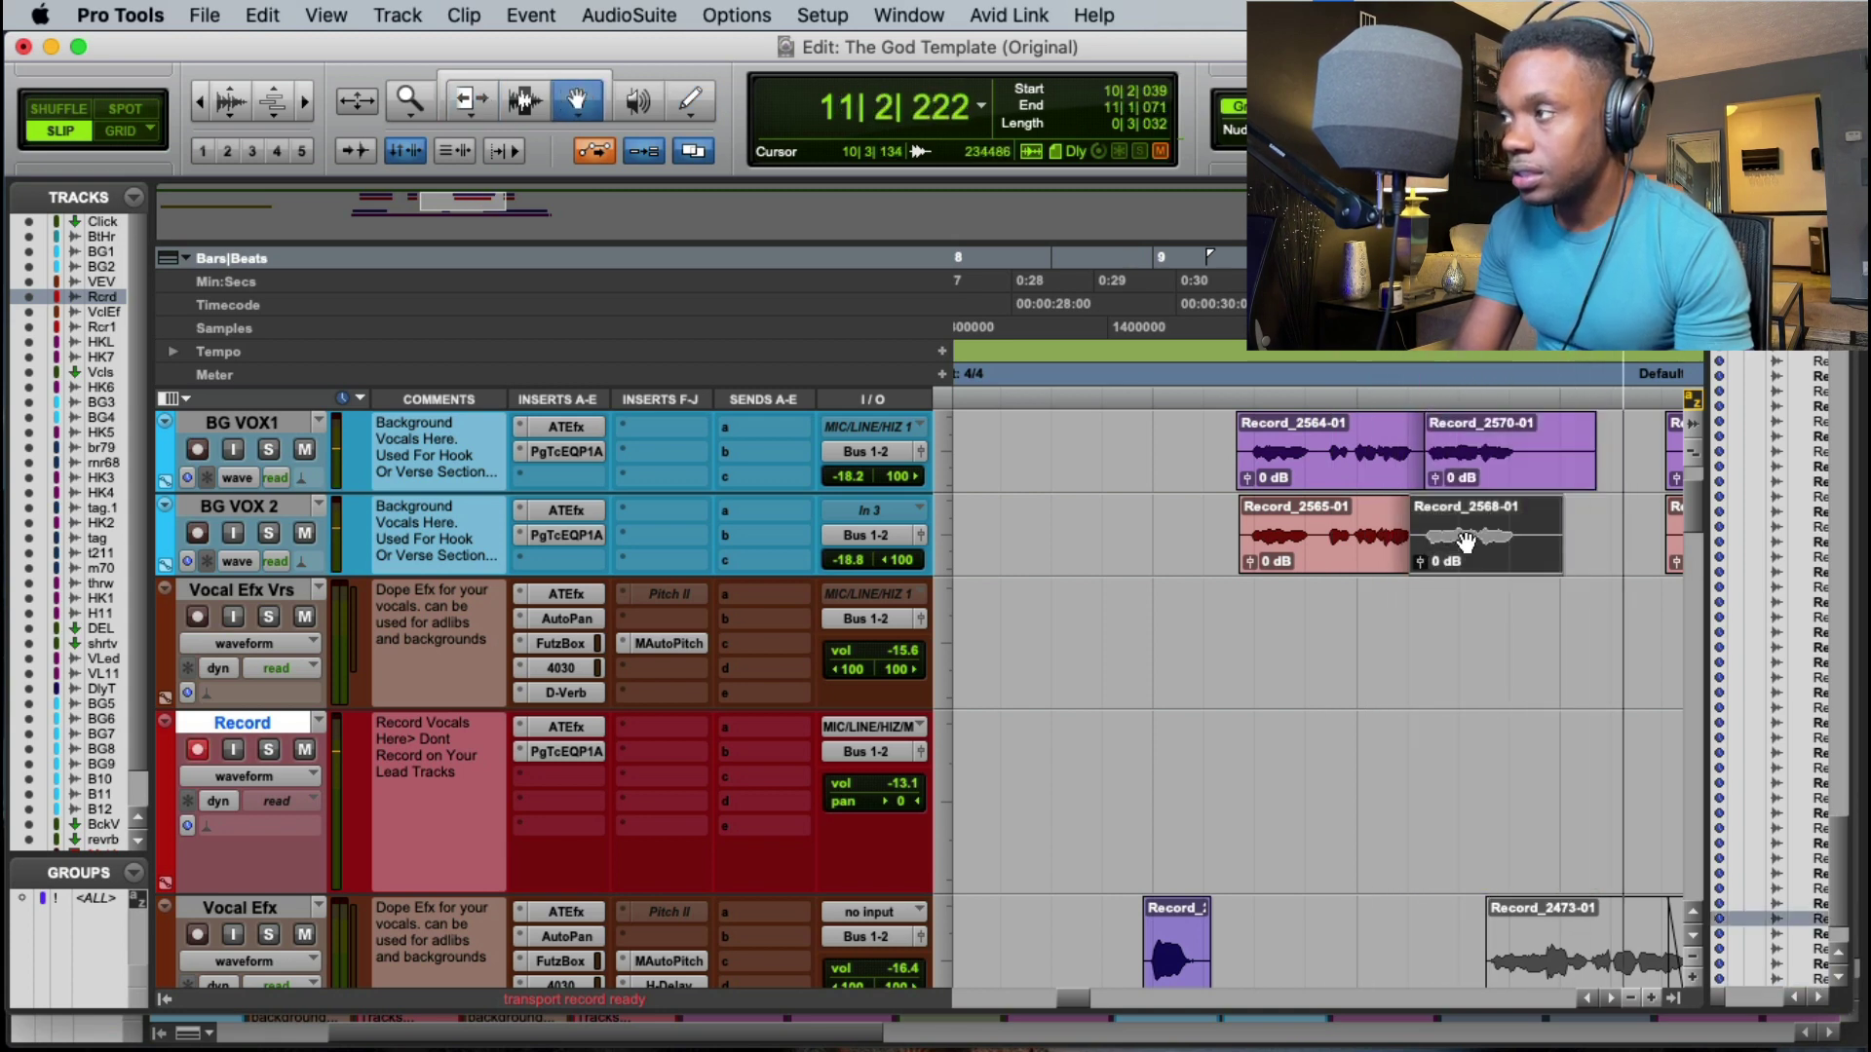
click(1328, 283)
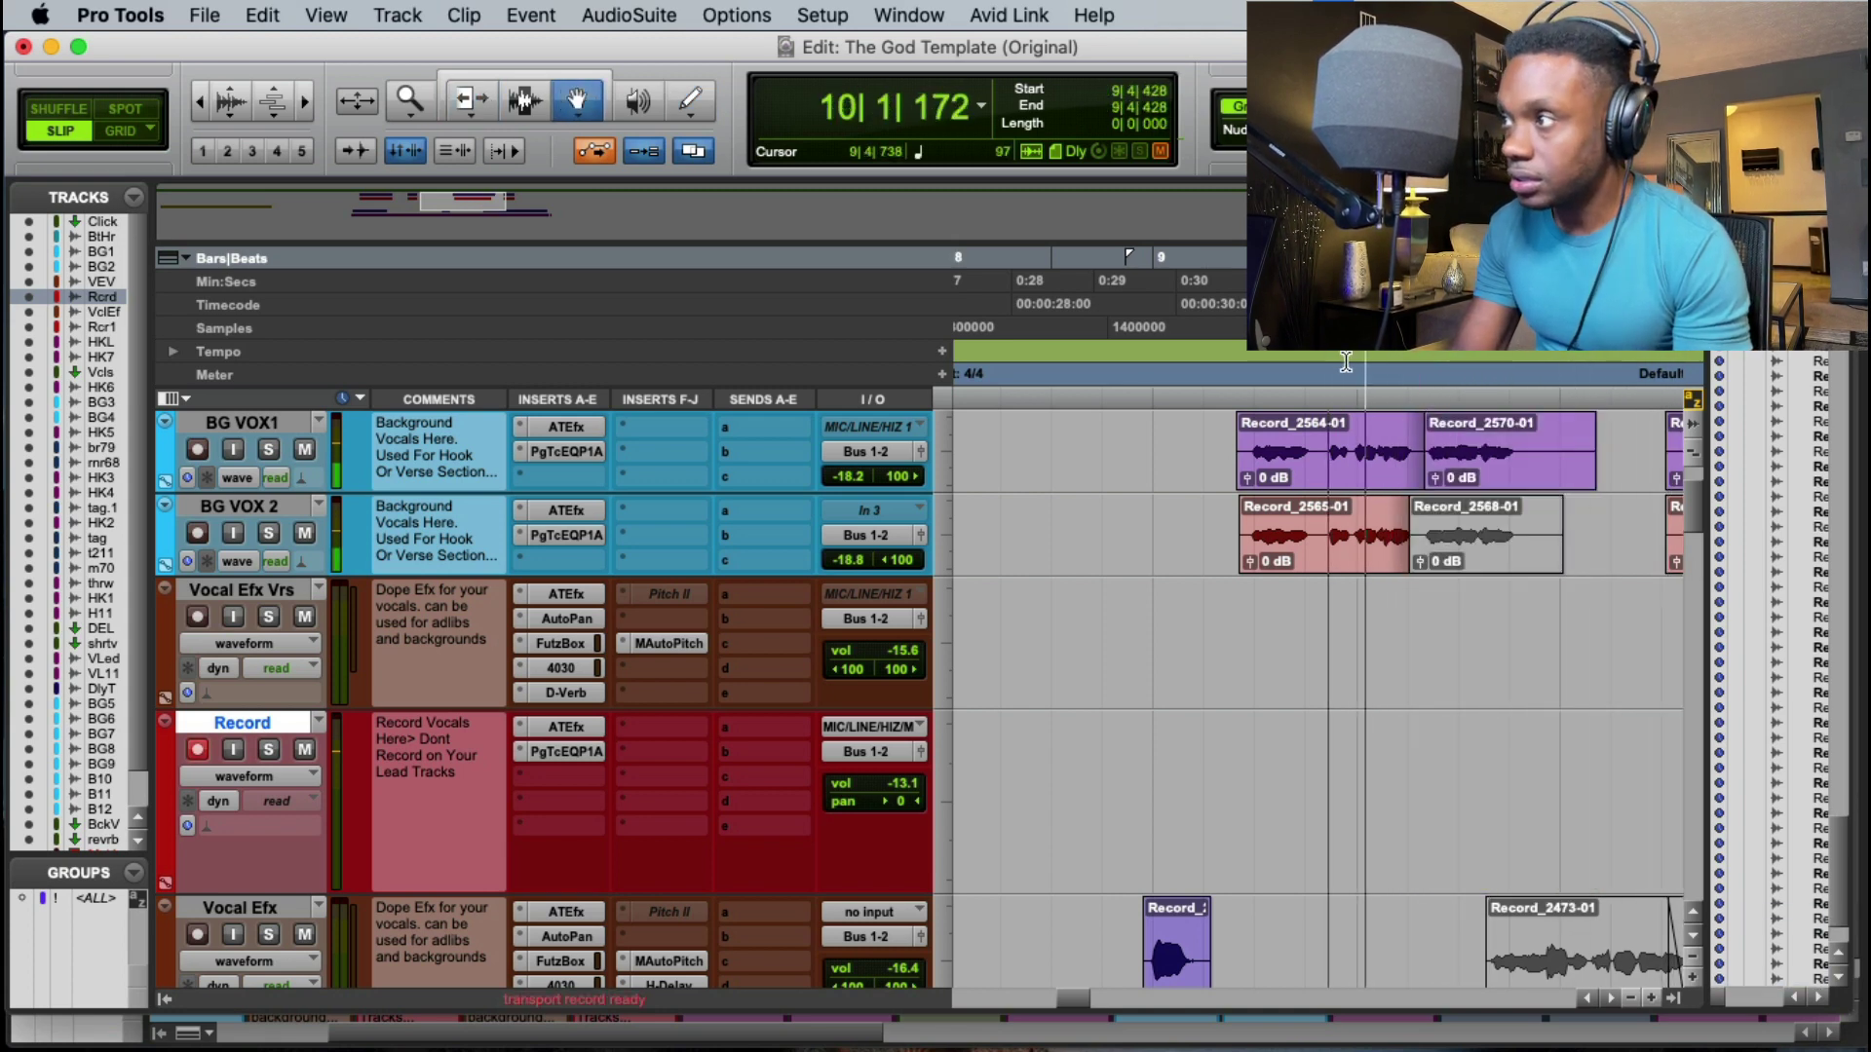
click(1456, 445)
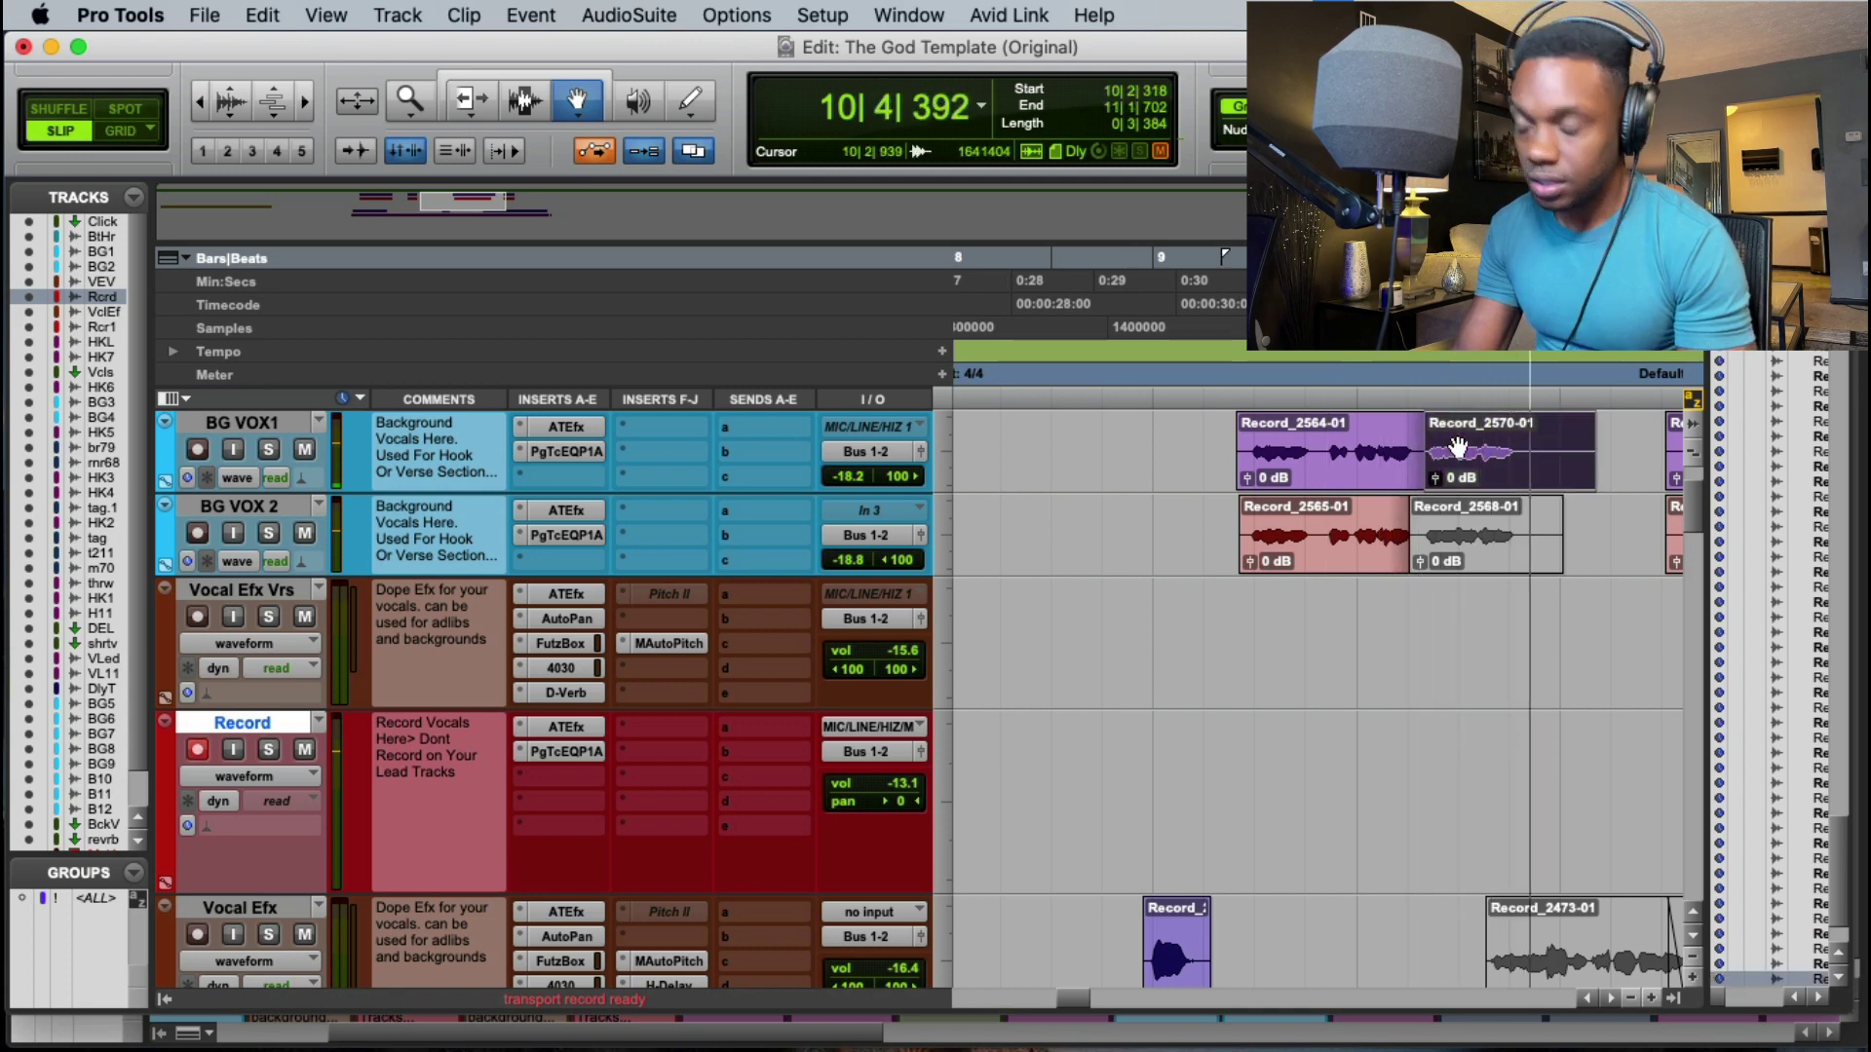
key(super+m)
Step: Record replacement doubles of the phrase on the Record track with playback from 9|4|117 and from 9|4|091
click(1312, 285)
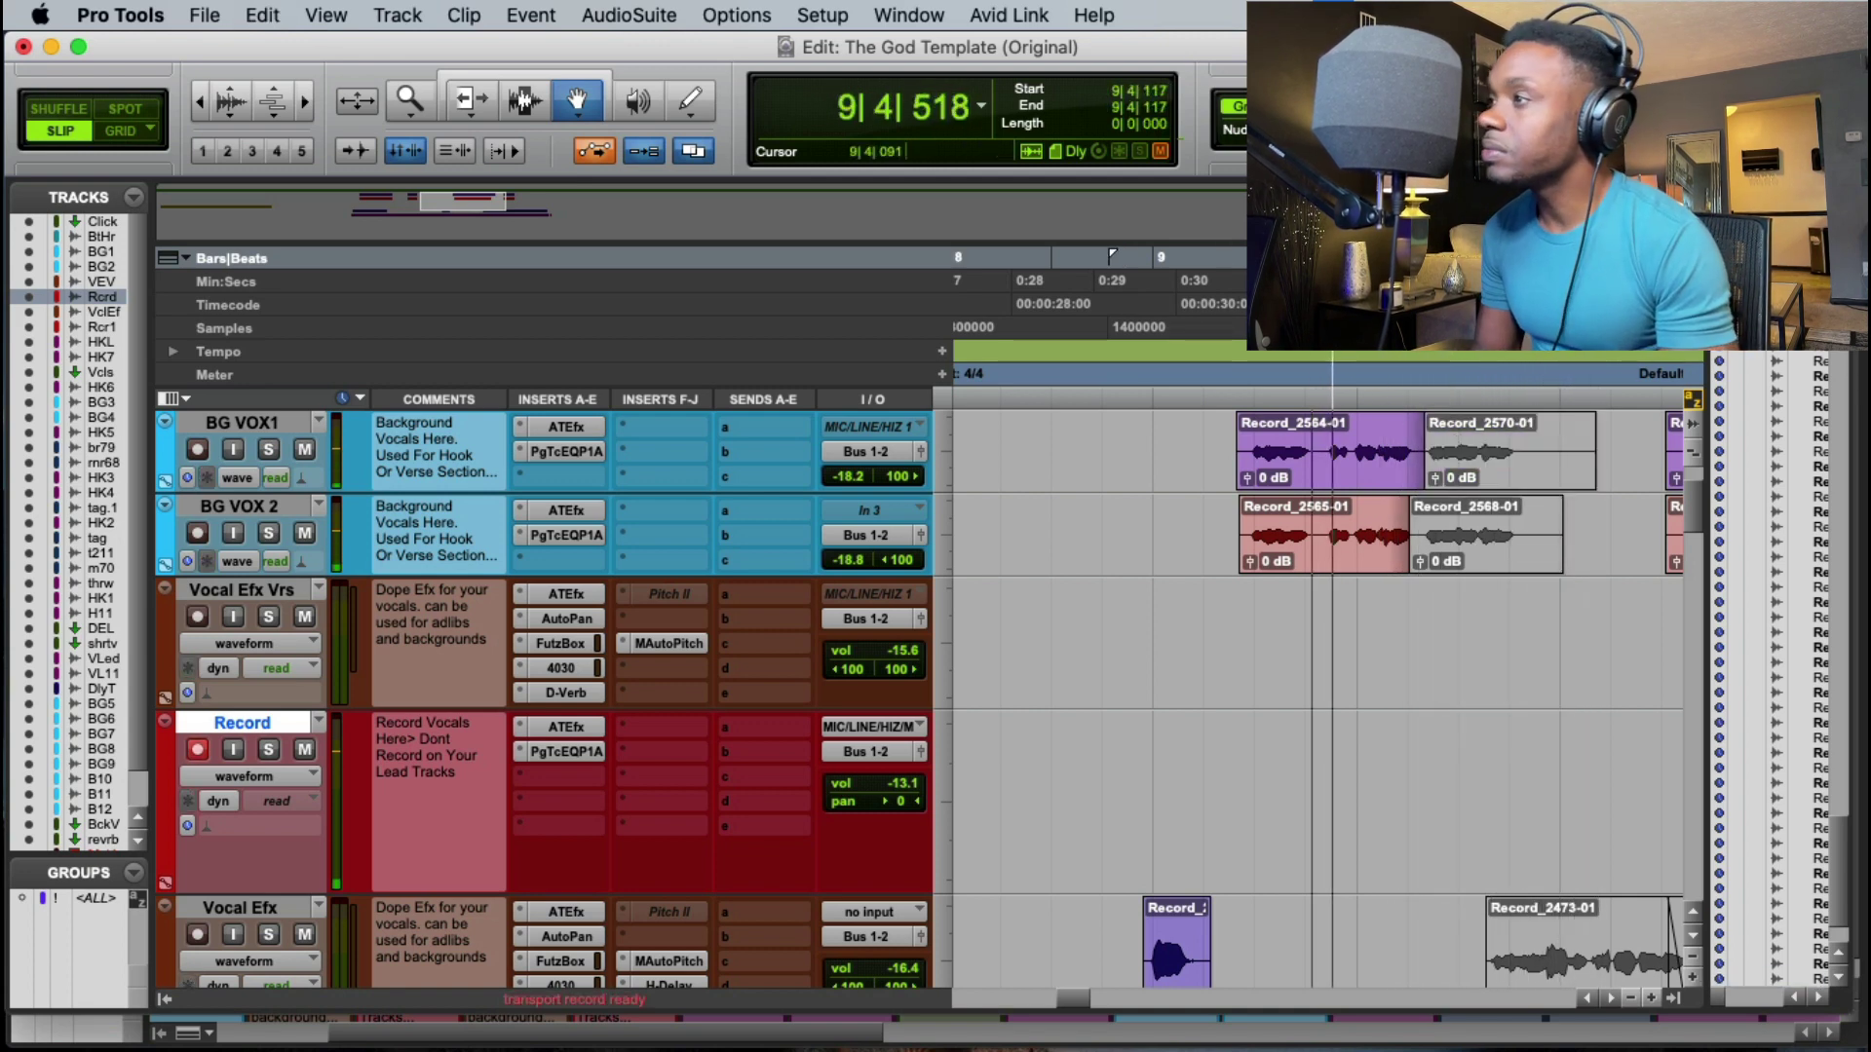
key(super+space)
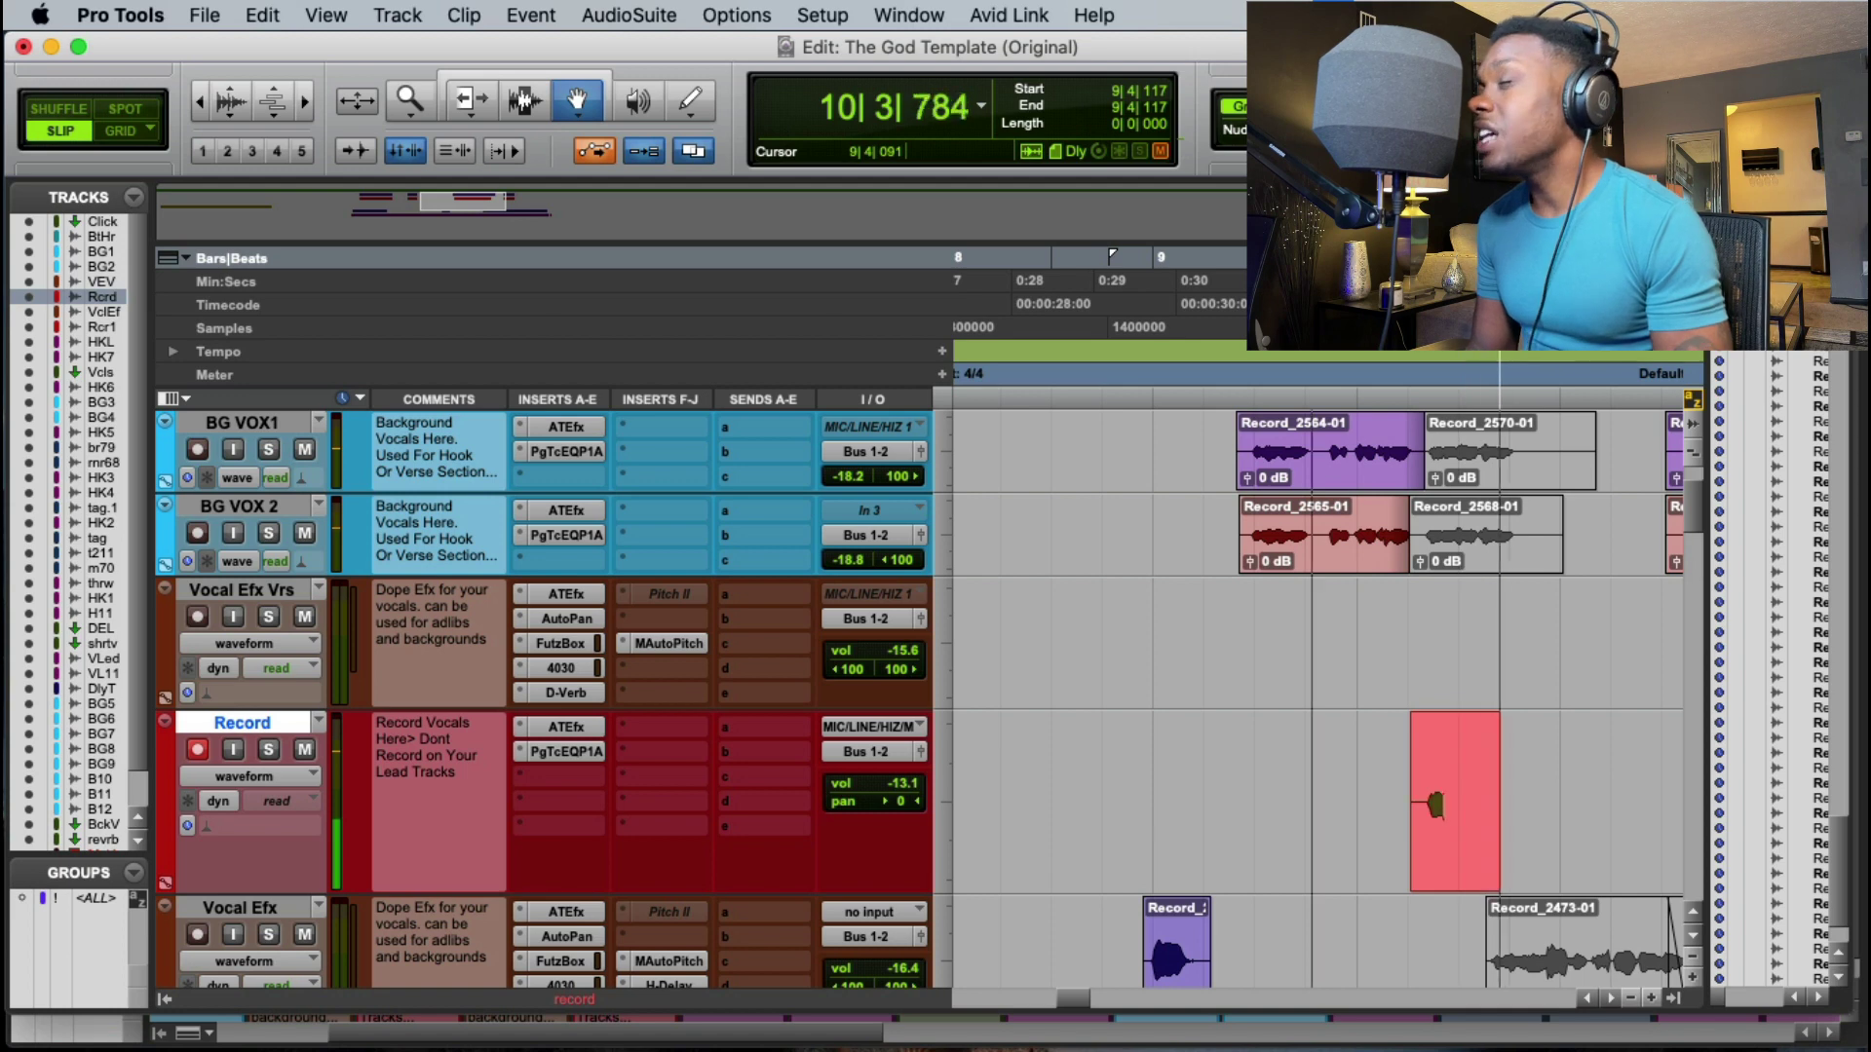
key(space)
key(super+space)
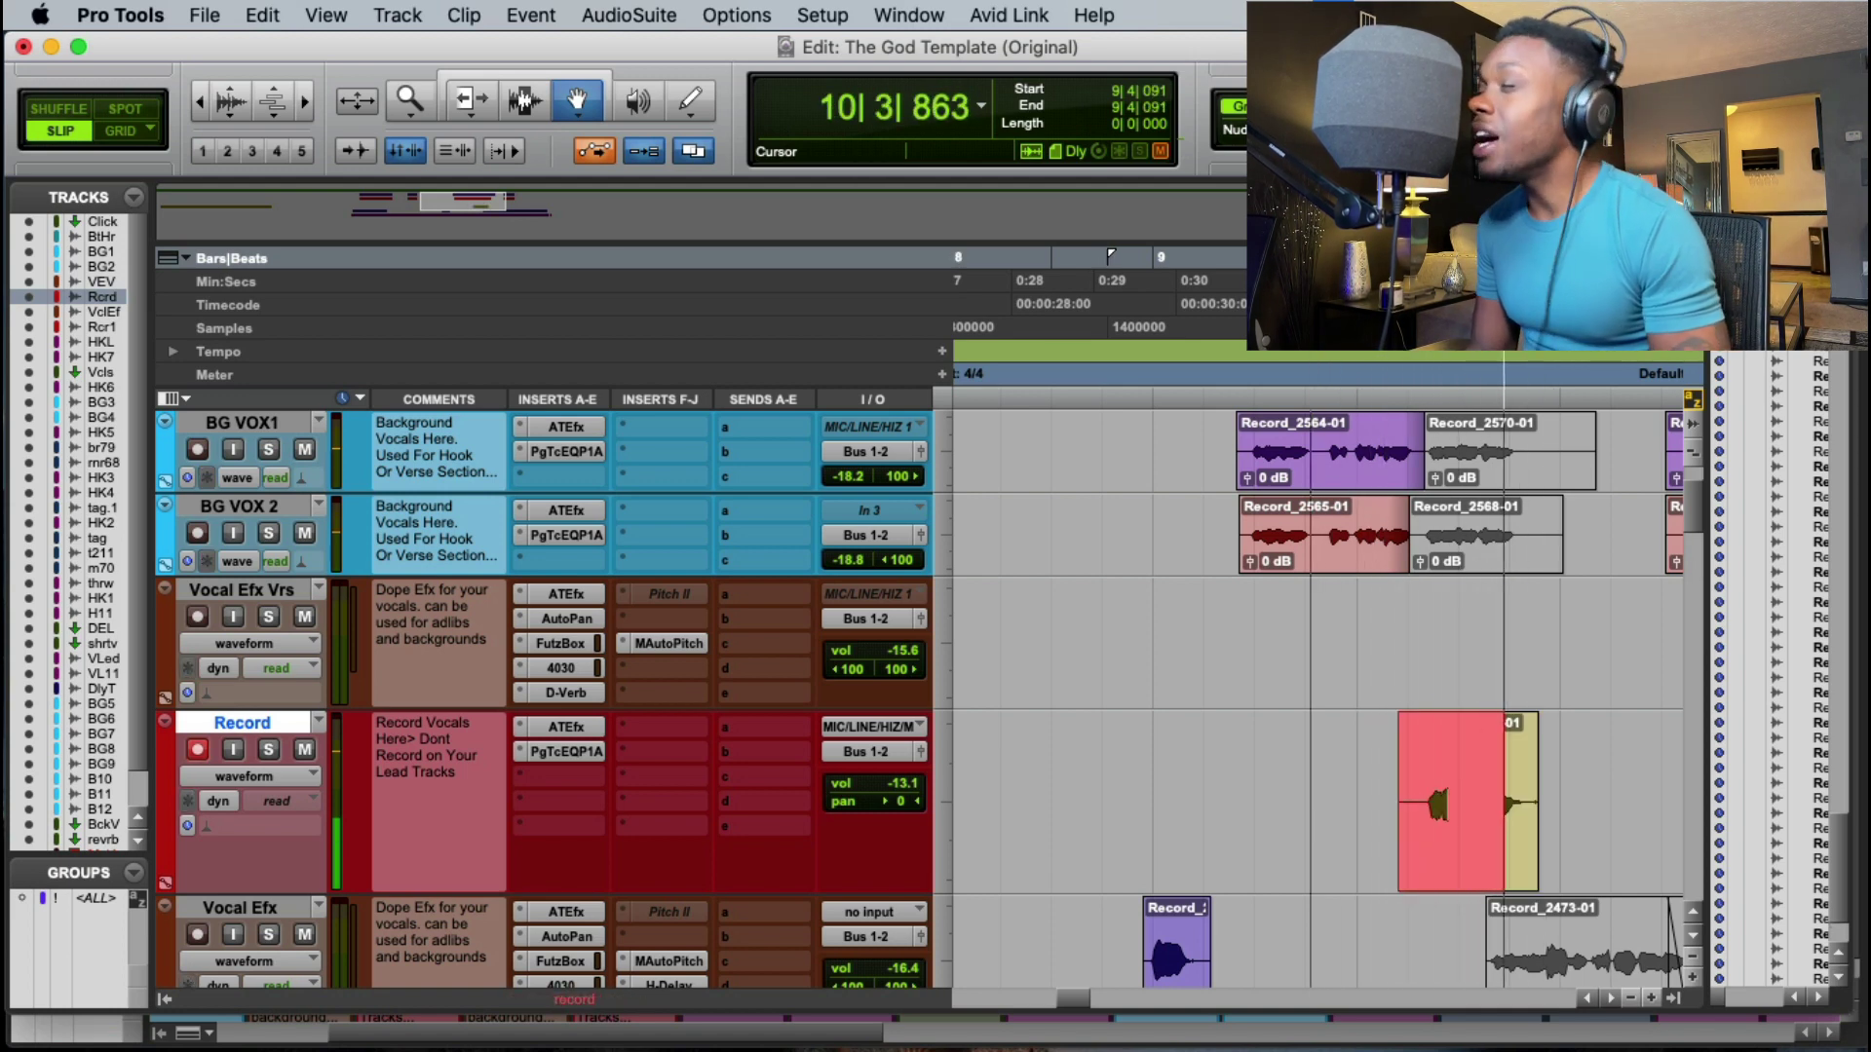
key(space)
key(space)
Step: Move the new Record take onto BG VOX 2 over the muted take and unmute the second BG VOX1 clip
drag(1467, 755, 1476, 522)
click(1461, 478)
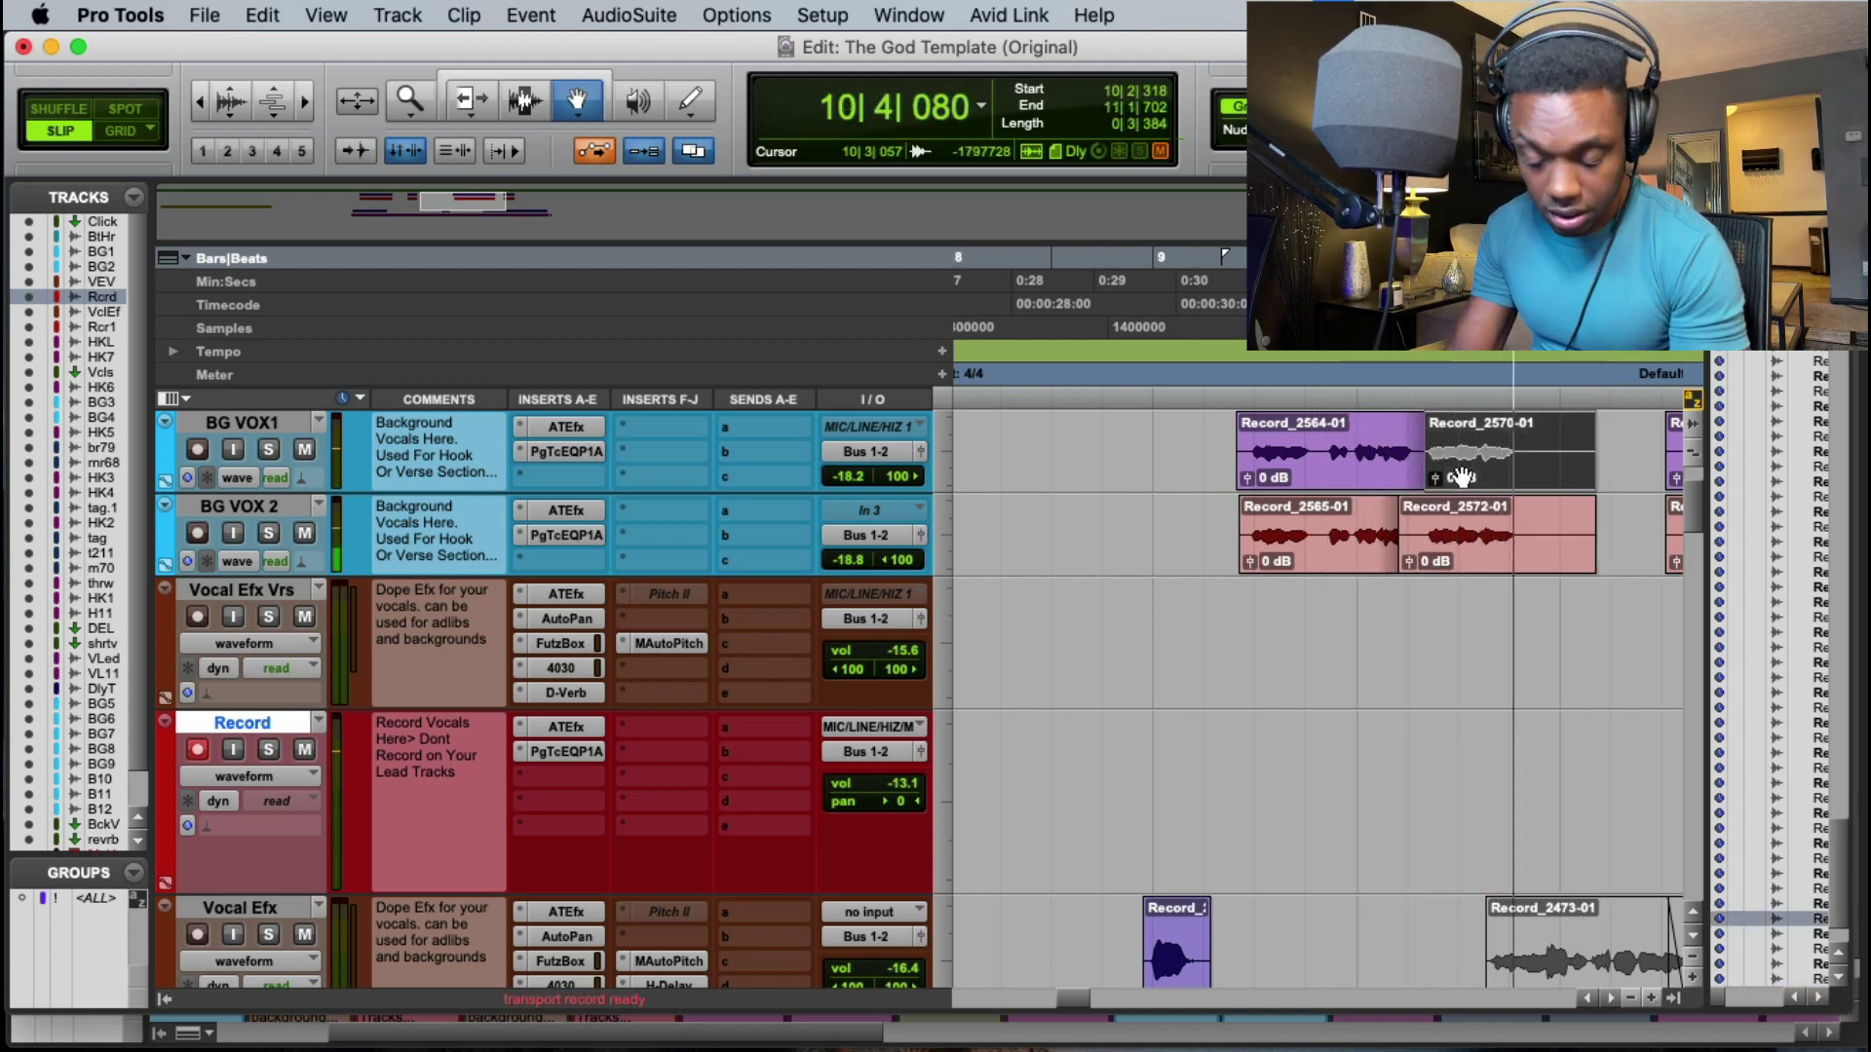
key(super+m)
Step: Trim the join between the two BG VOX 2 clips so it lines up with the clip boundary on BG VOX1
key(Escape)
key(Escape)
key(Escape)
key(Escape)
key(Escape)
drag(1391, 542, 1423, 546)
key(Escape)
Step: Delete the excess audio after 10|4|312 and before 9|2|796 on both BG VOX1 and BG VOX 2
drag(1525, 433, 1643, 575)
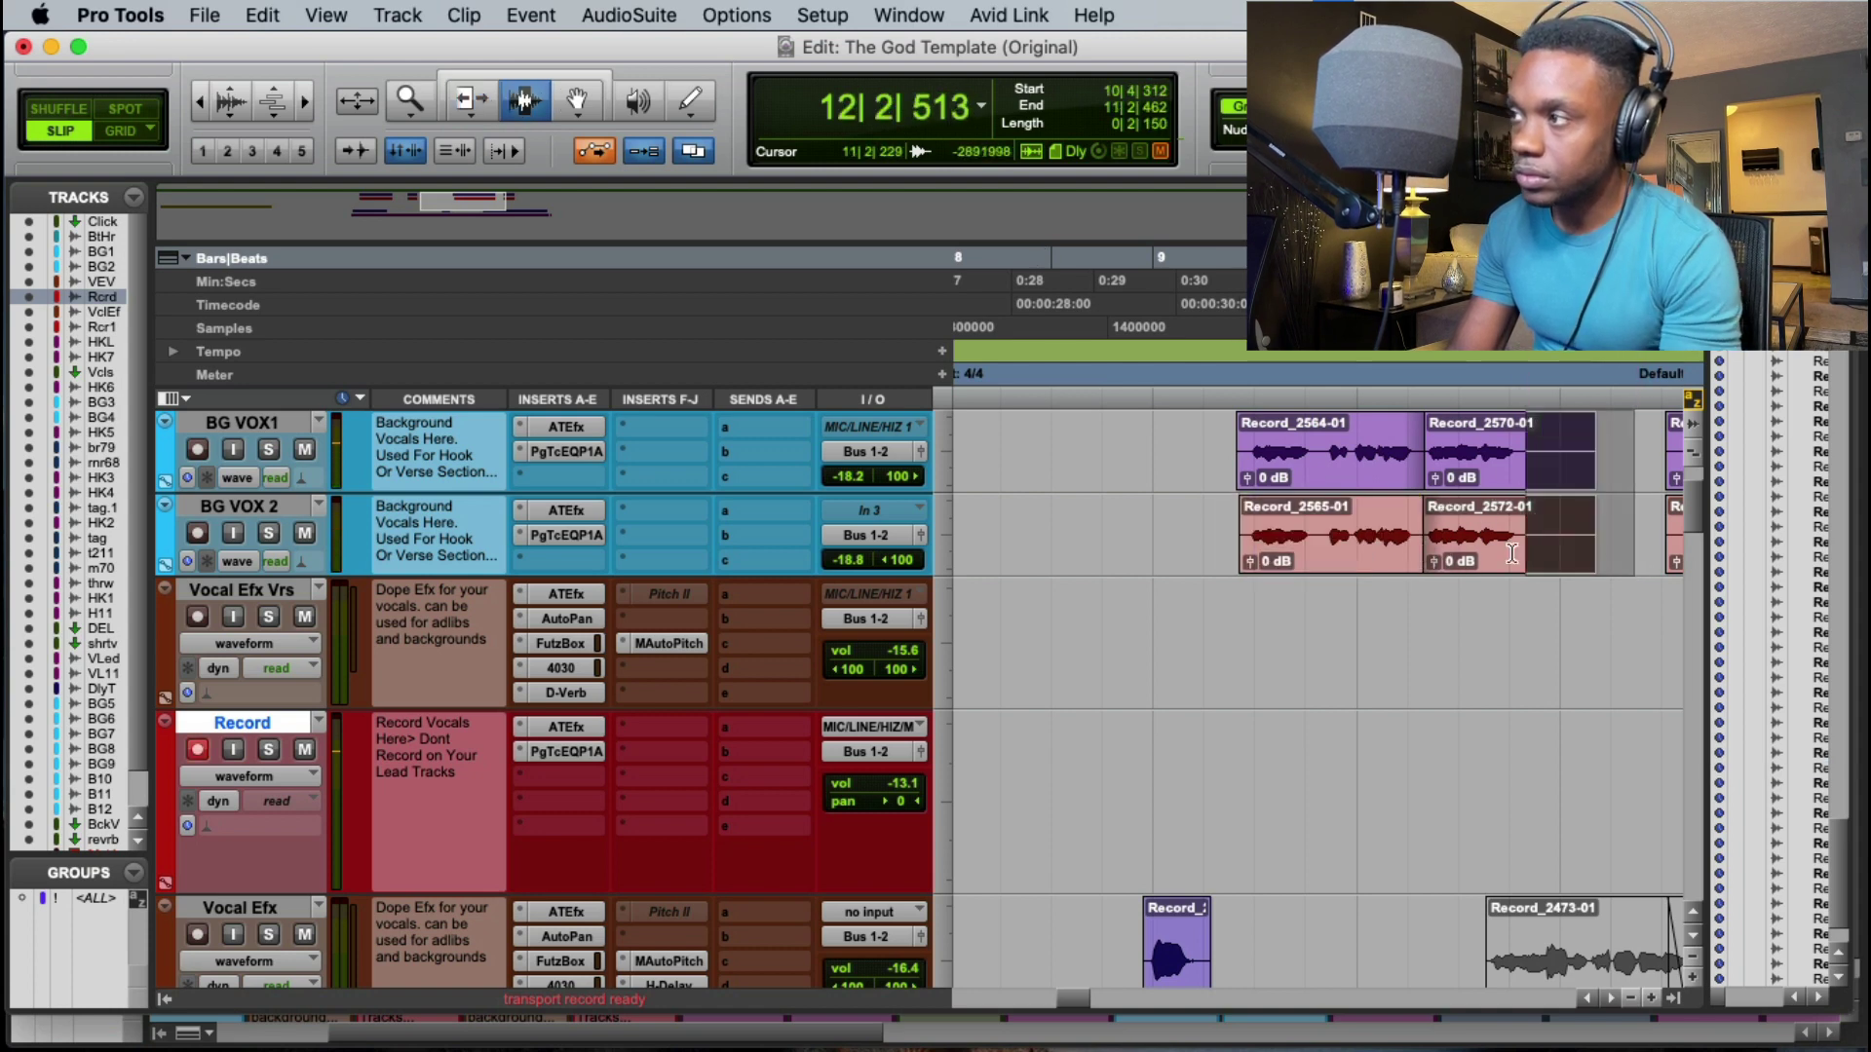
key(Delete)
drag(1203, 473, 1246, 530)
key(Delete)
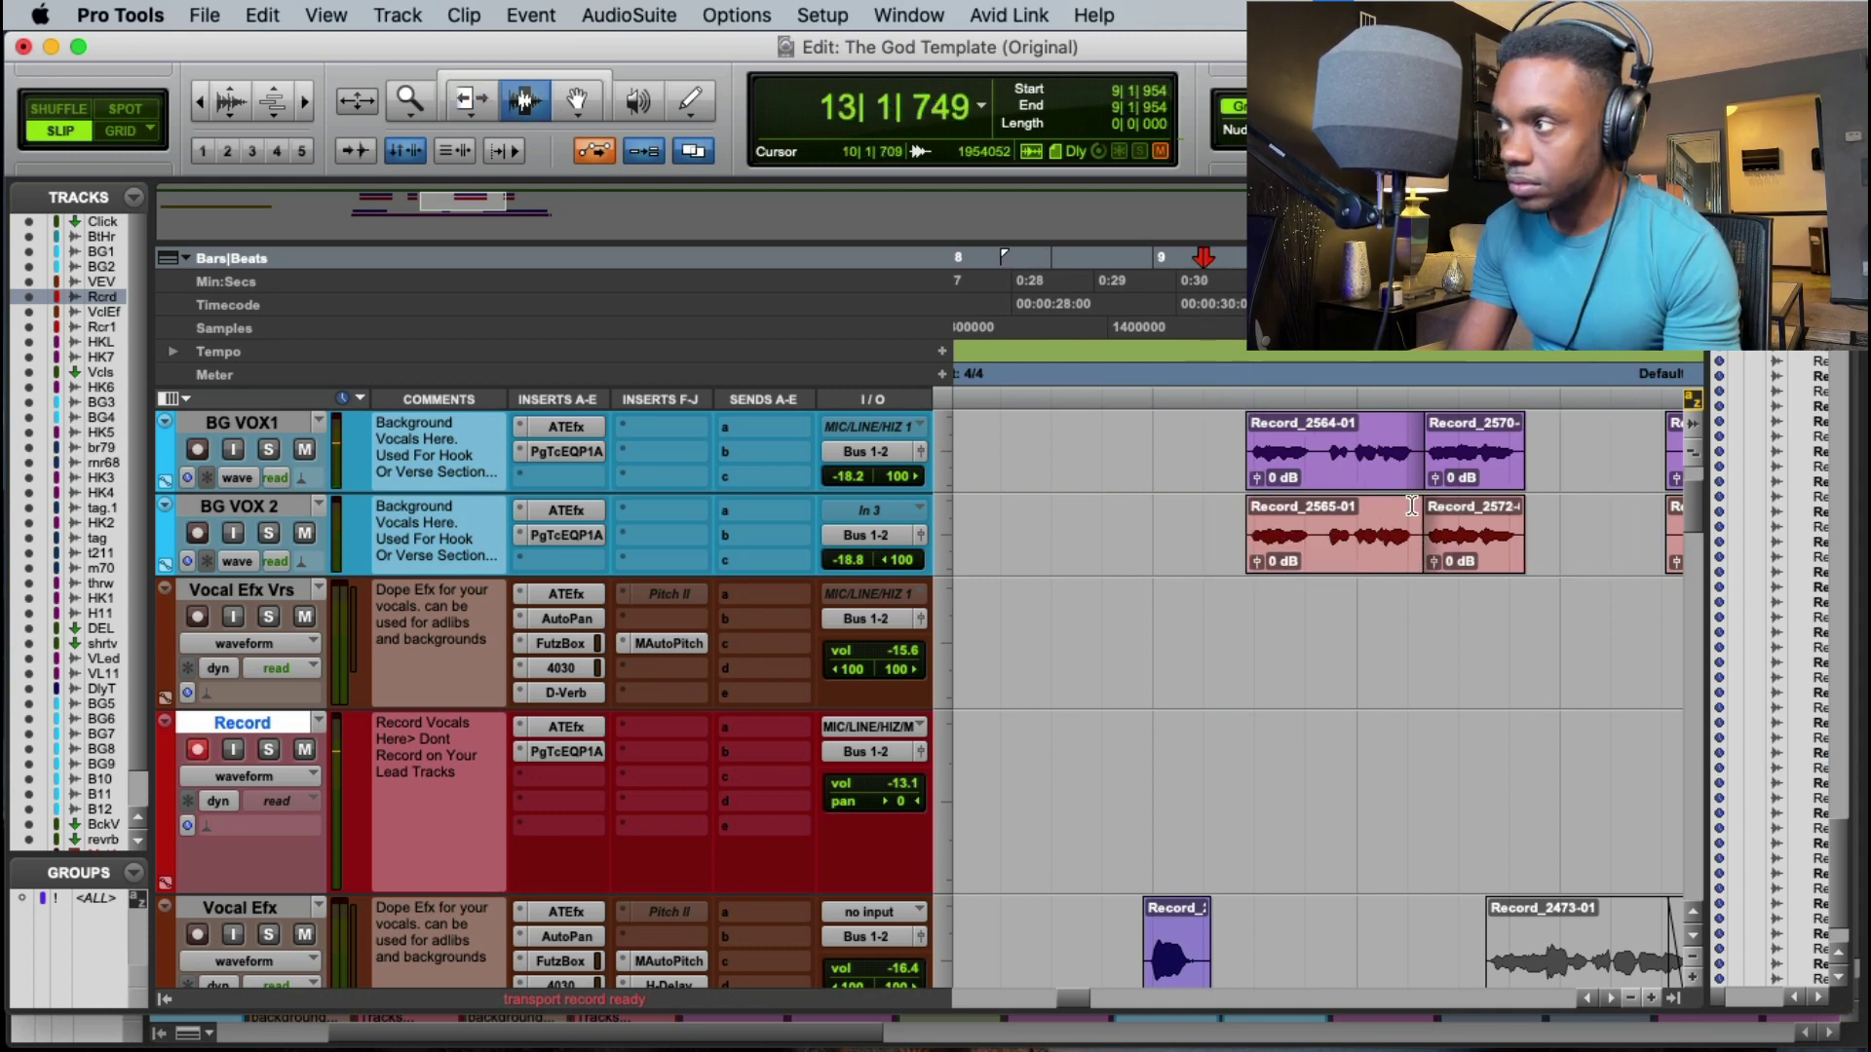
key(Escape)
key(Escape)
key(Escape)
key(Escape)
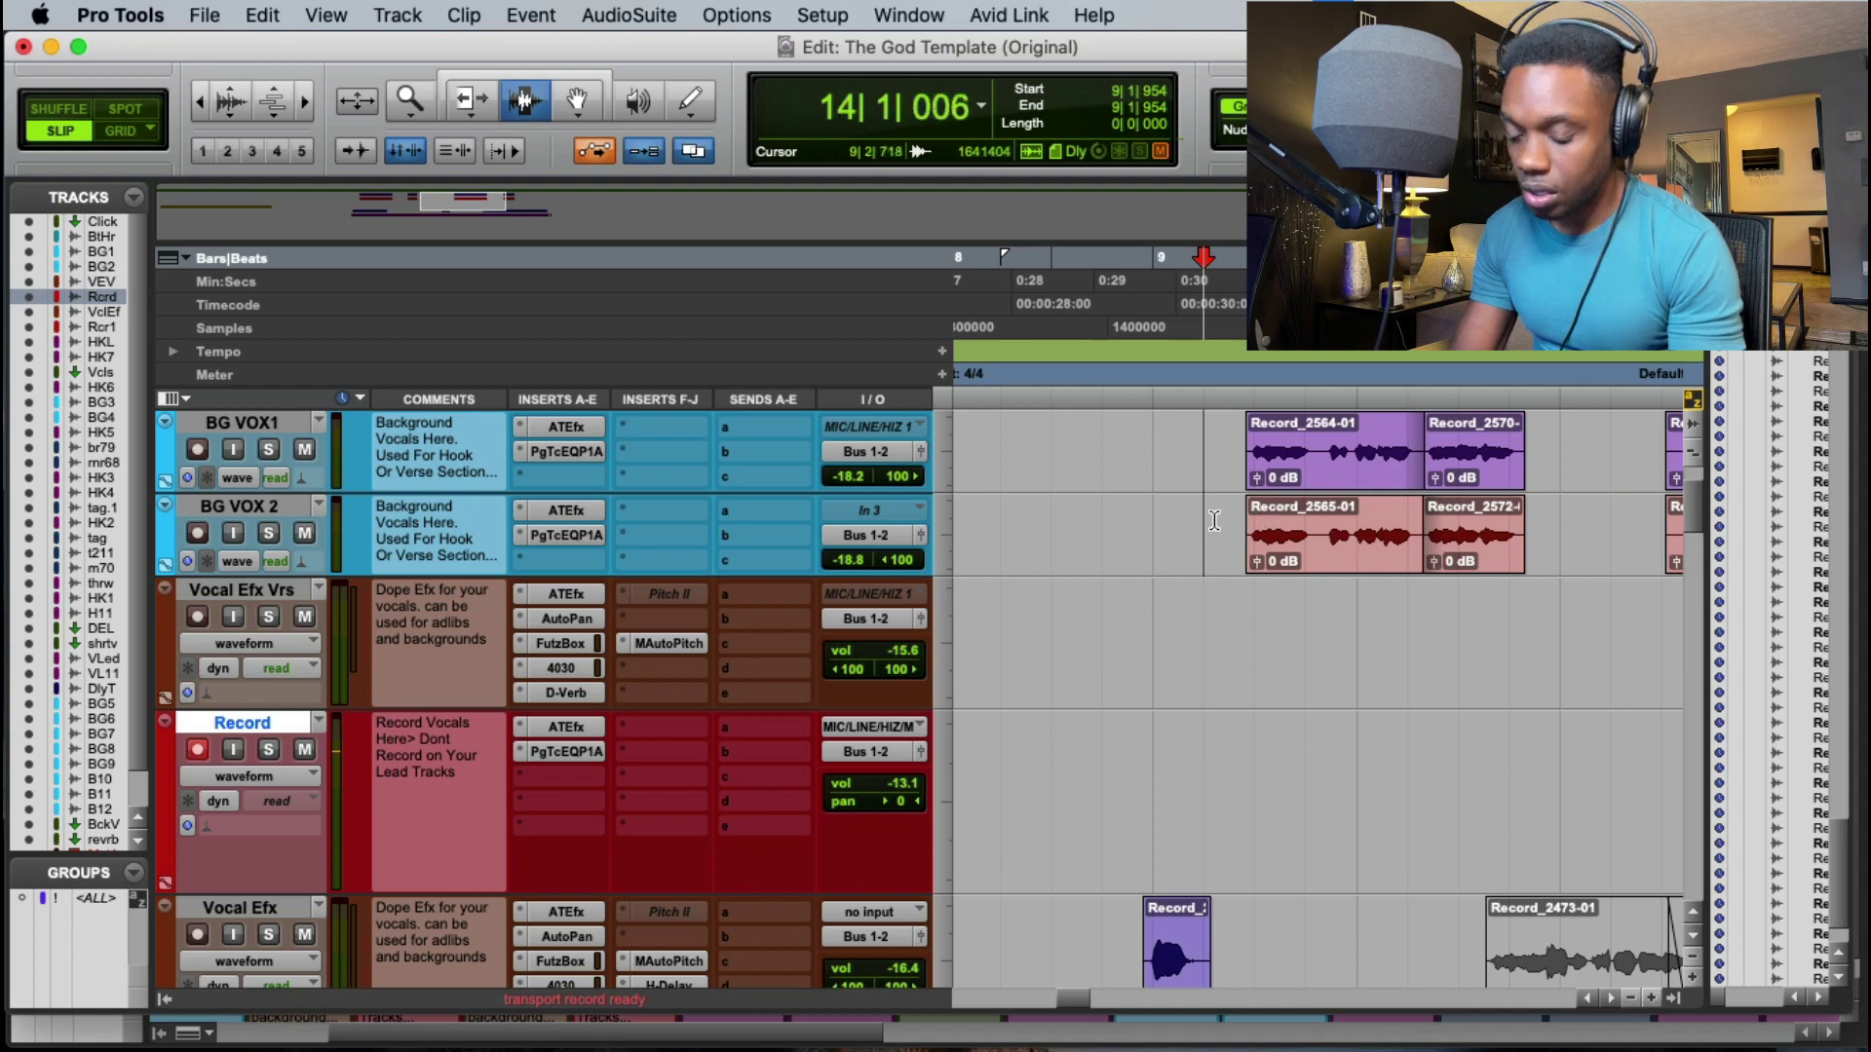
Step: Duplicate the BG VOX1 and BG VOX 2 tracks as an empty pair
scroll(252, 415, up, 3)
click(256, 524)
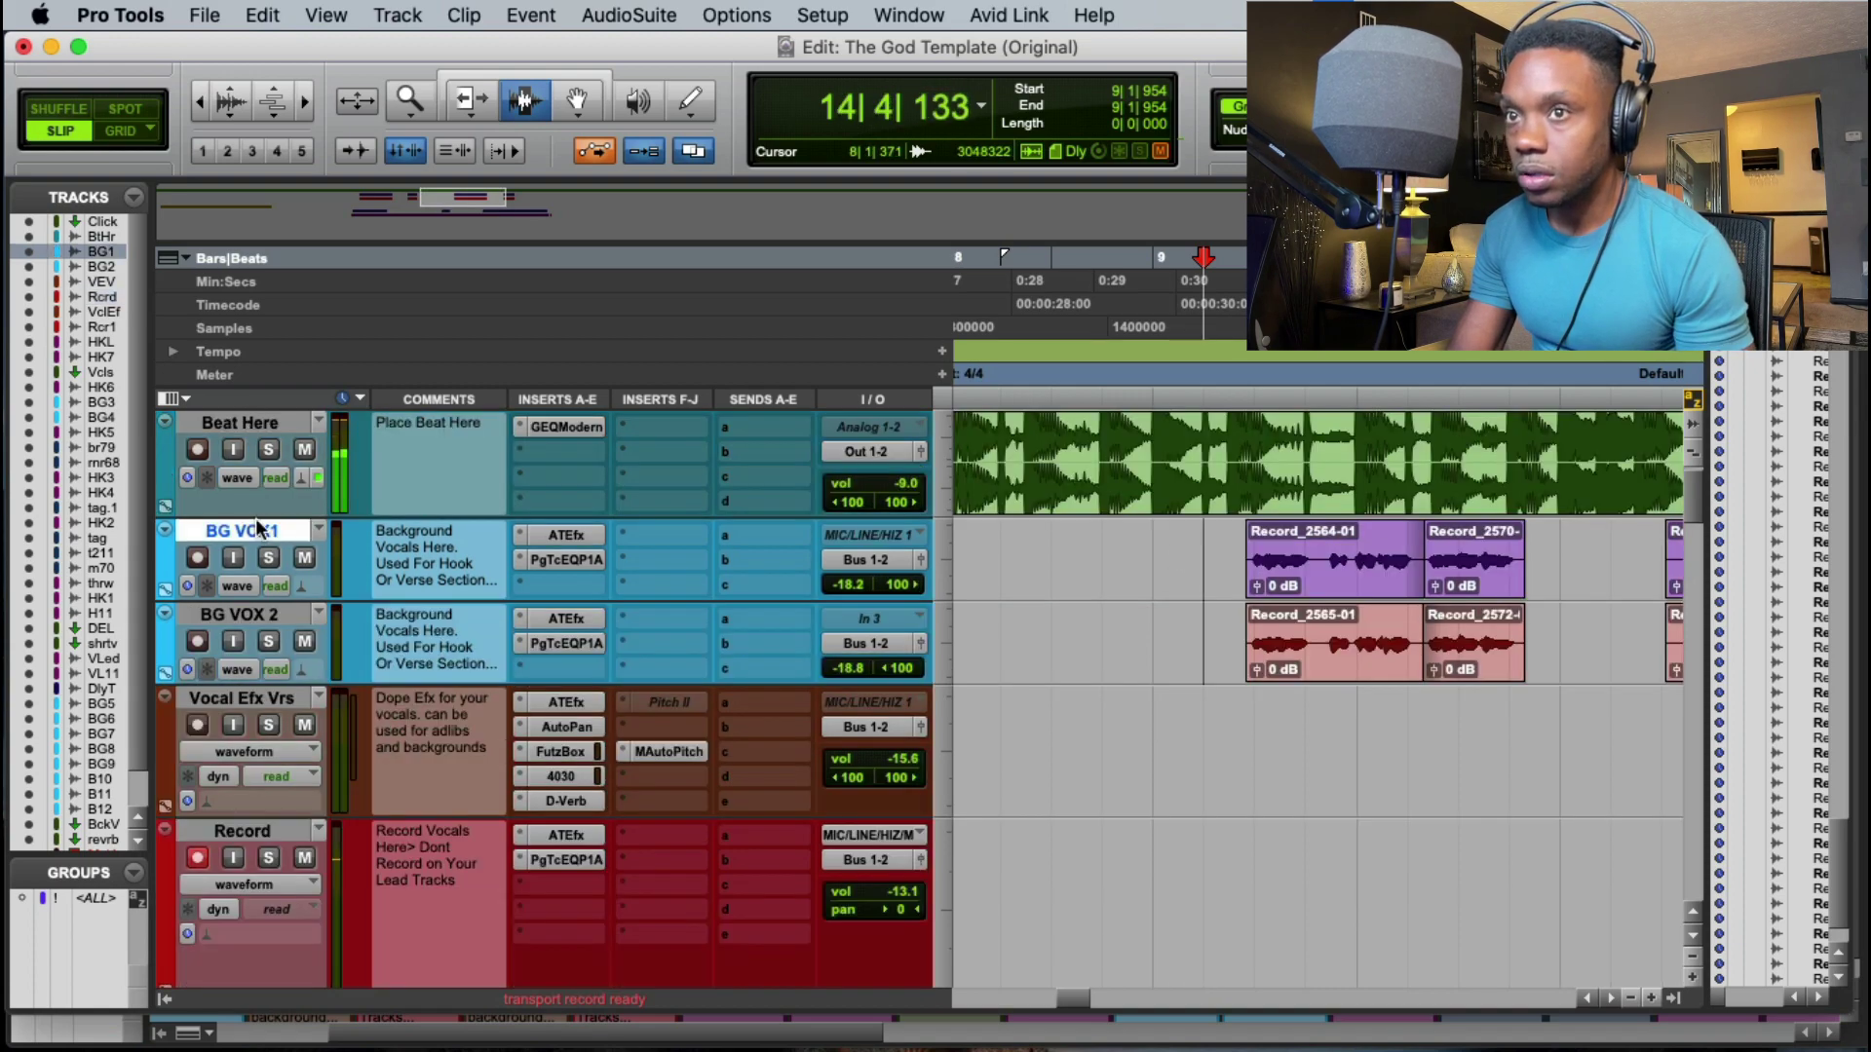
shift+click(242, 616)
right_click(242, 616)
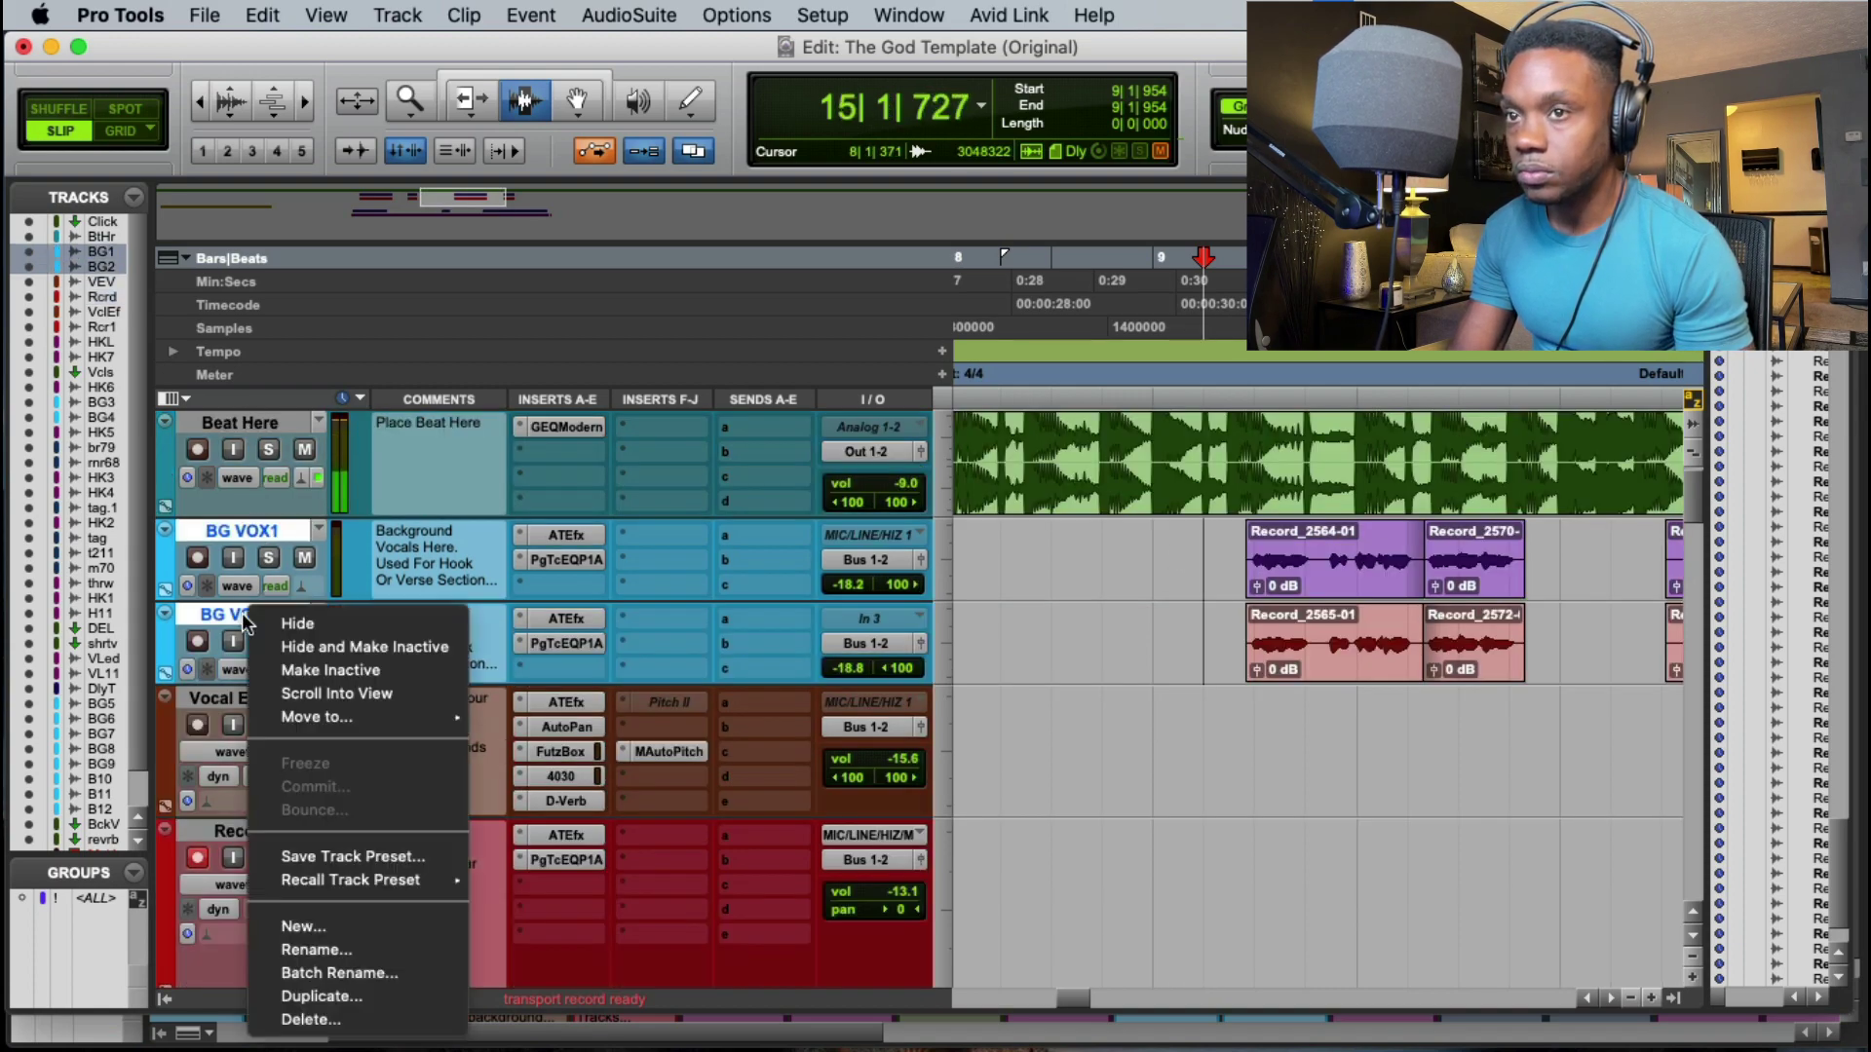
click(317, 996)
click(1013, 653)
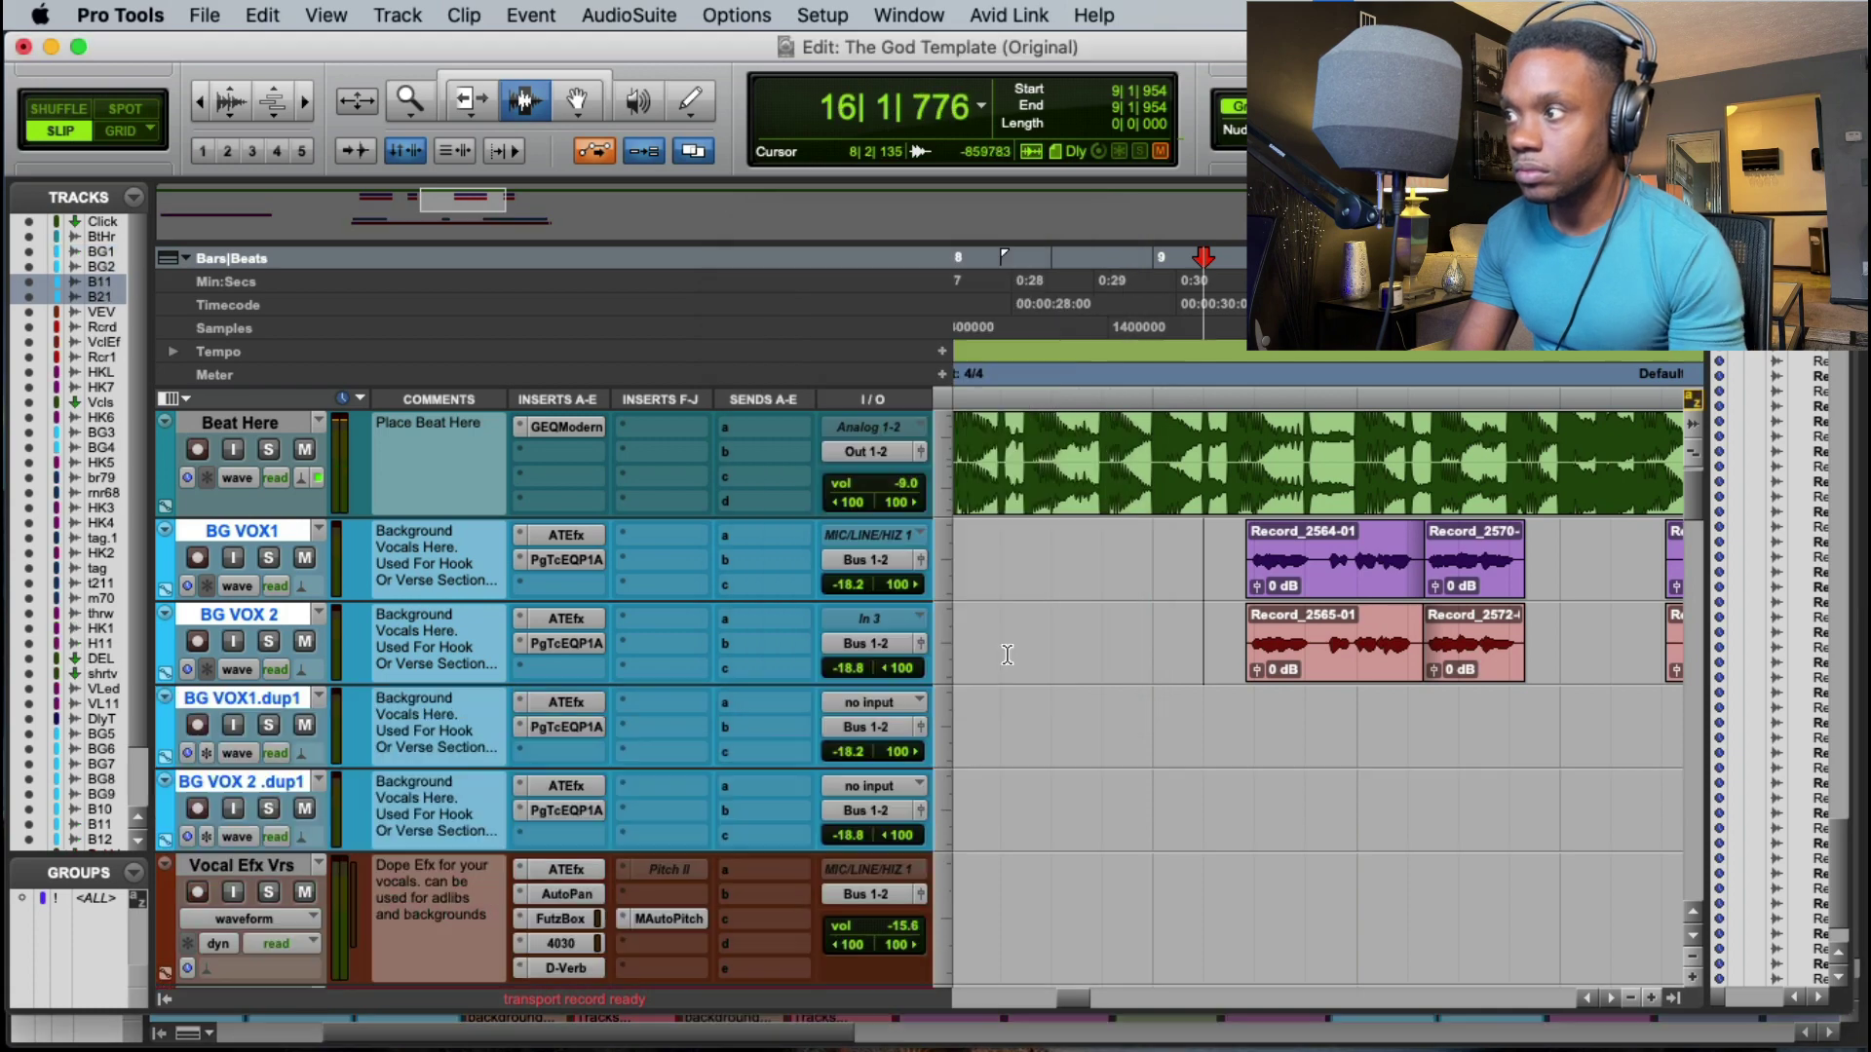
Step: Move the four BG VOX1 and BG VOX 2 clips at bar 9 onto the duplicate tracks and play from 8|4
key(F8)
click(1288, 668)
shift+click(1454, 563)
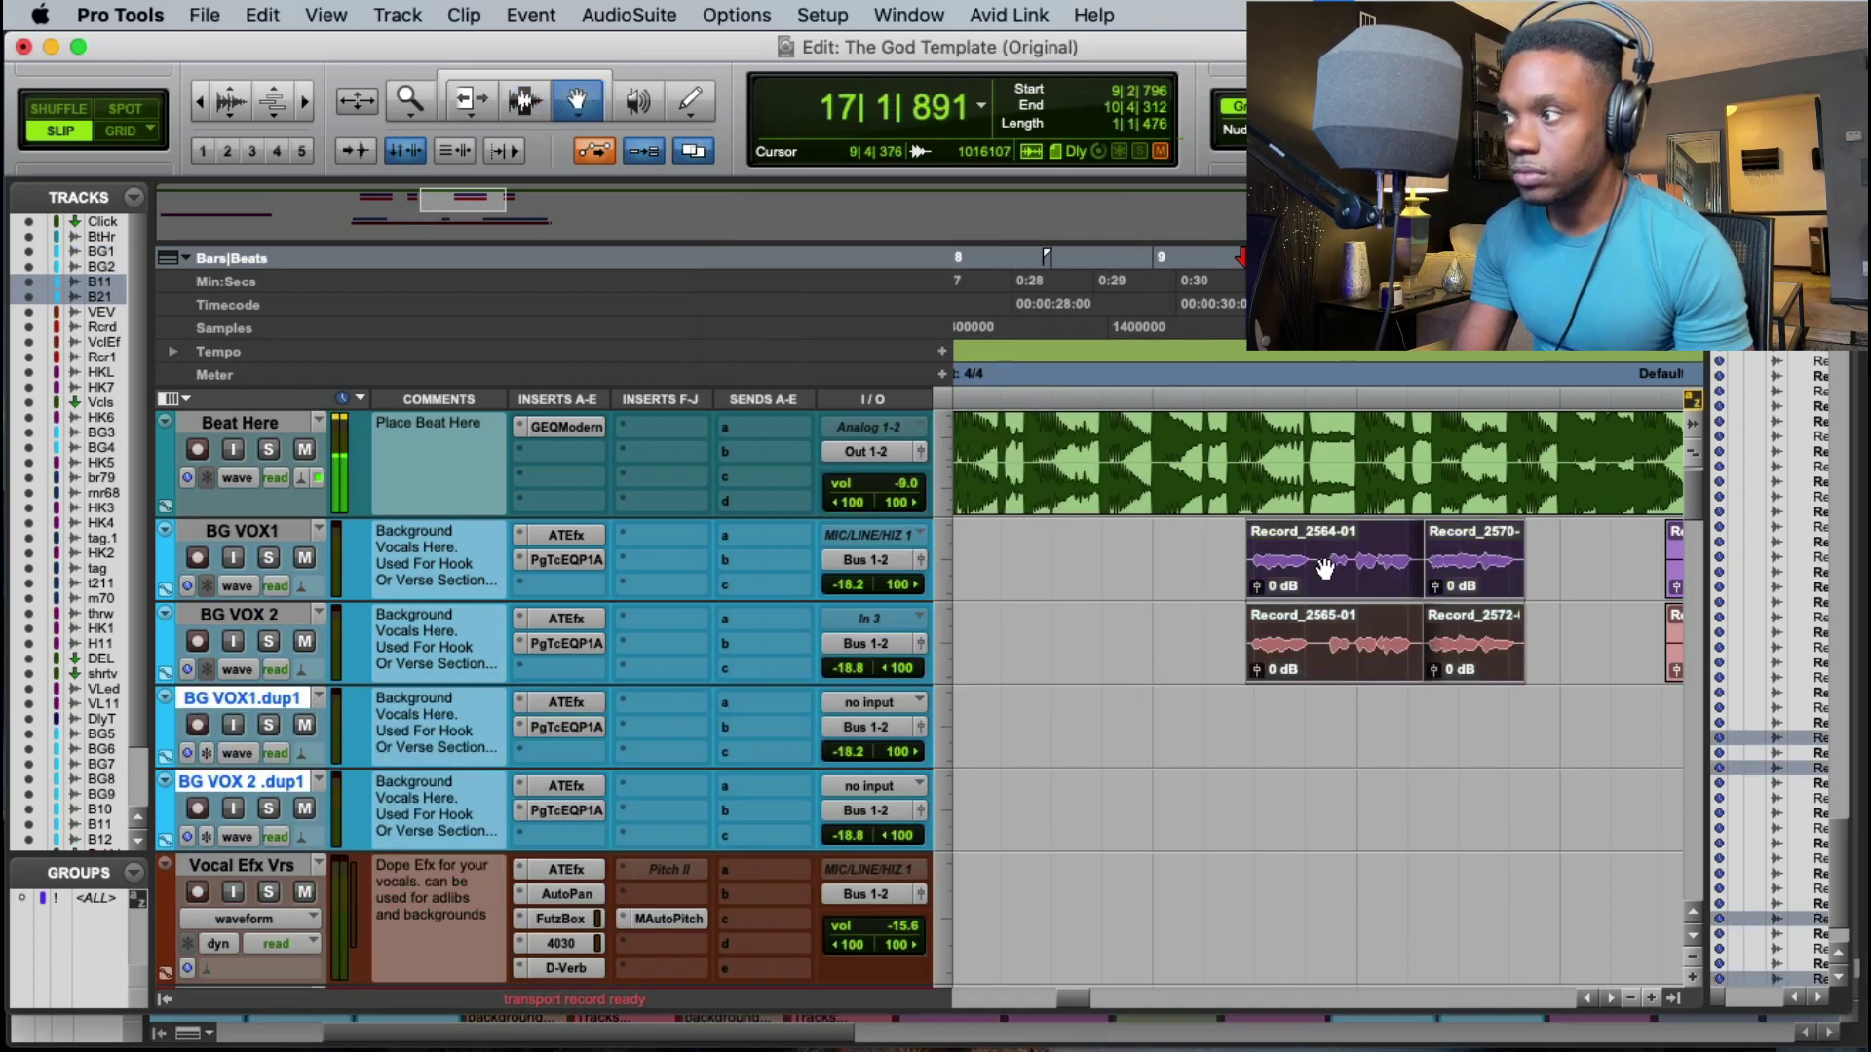
drag(1325, 568, 1341, 737)
click(1104, 283)
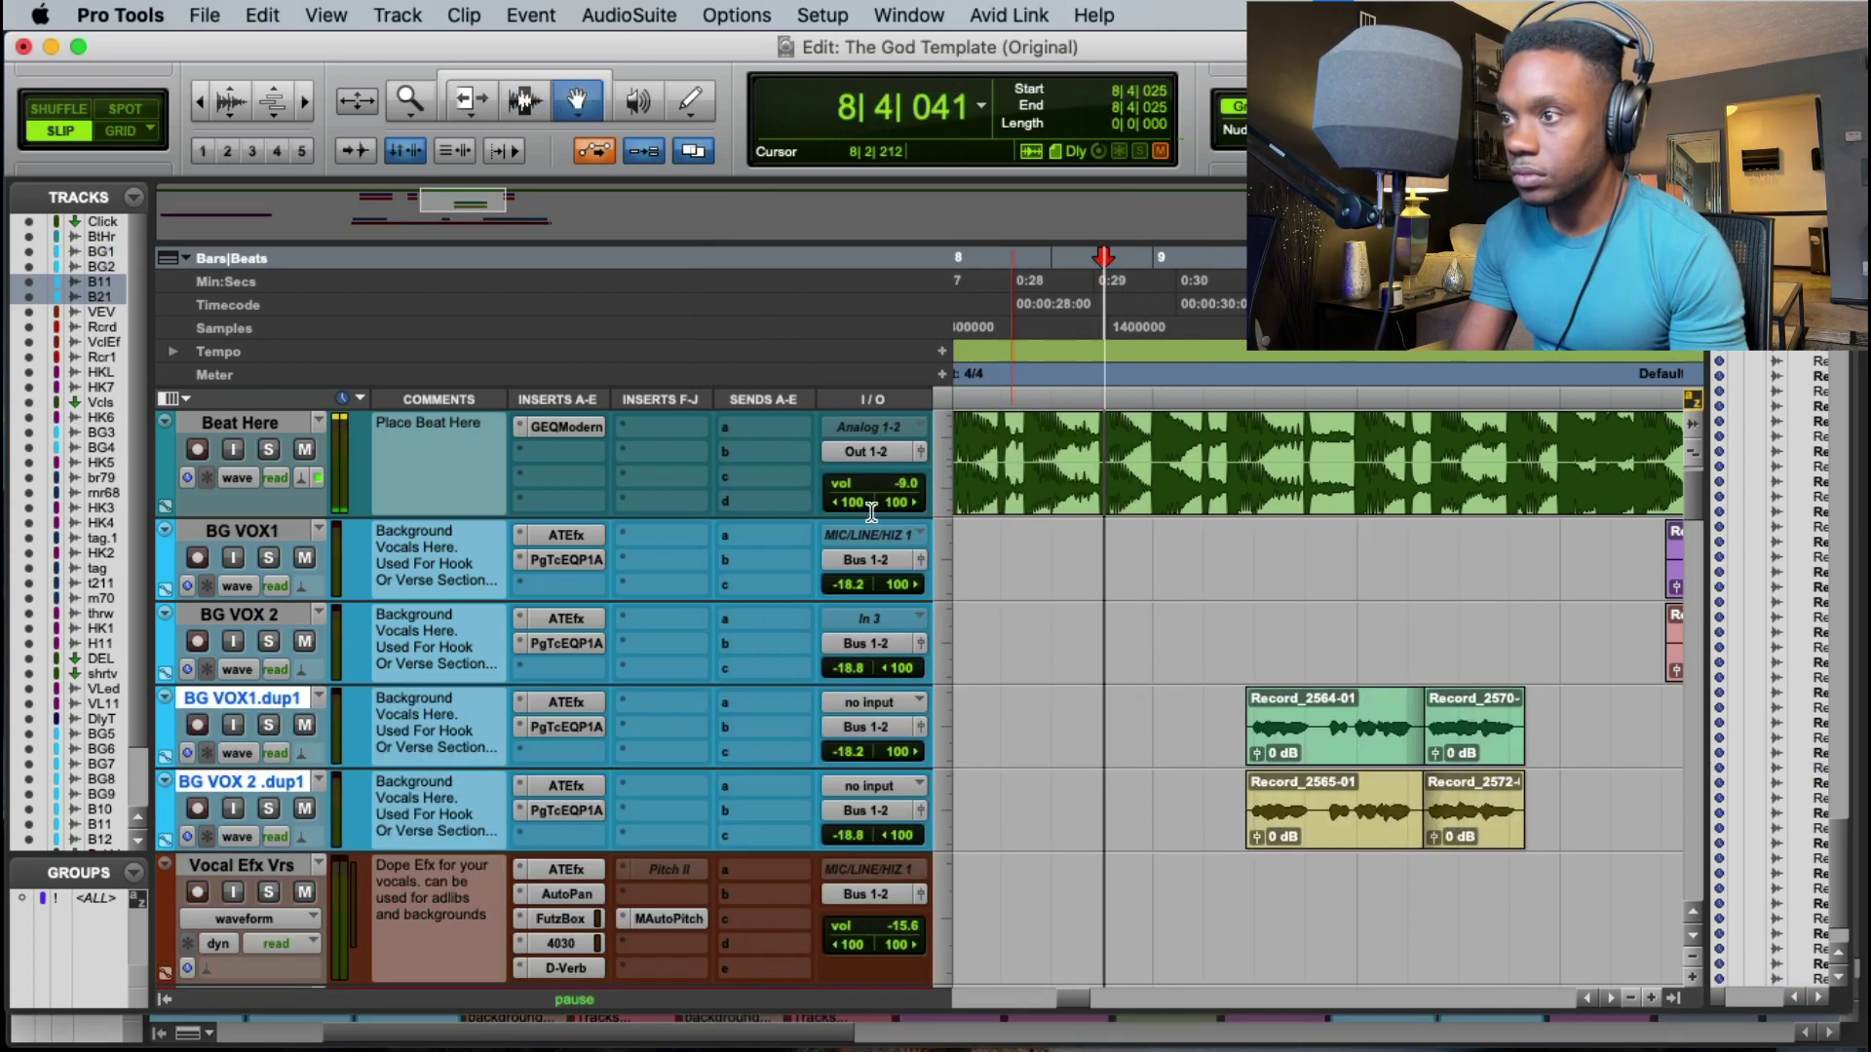
Step: Open the PgTcEQP1A insert on each BG VOX duplicate track and lower both track volumes to -19.5 dB
click(570, 727)
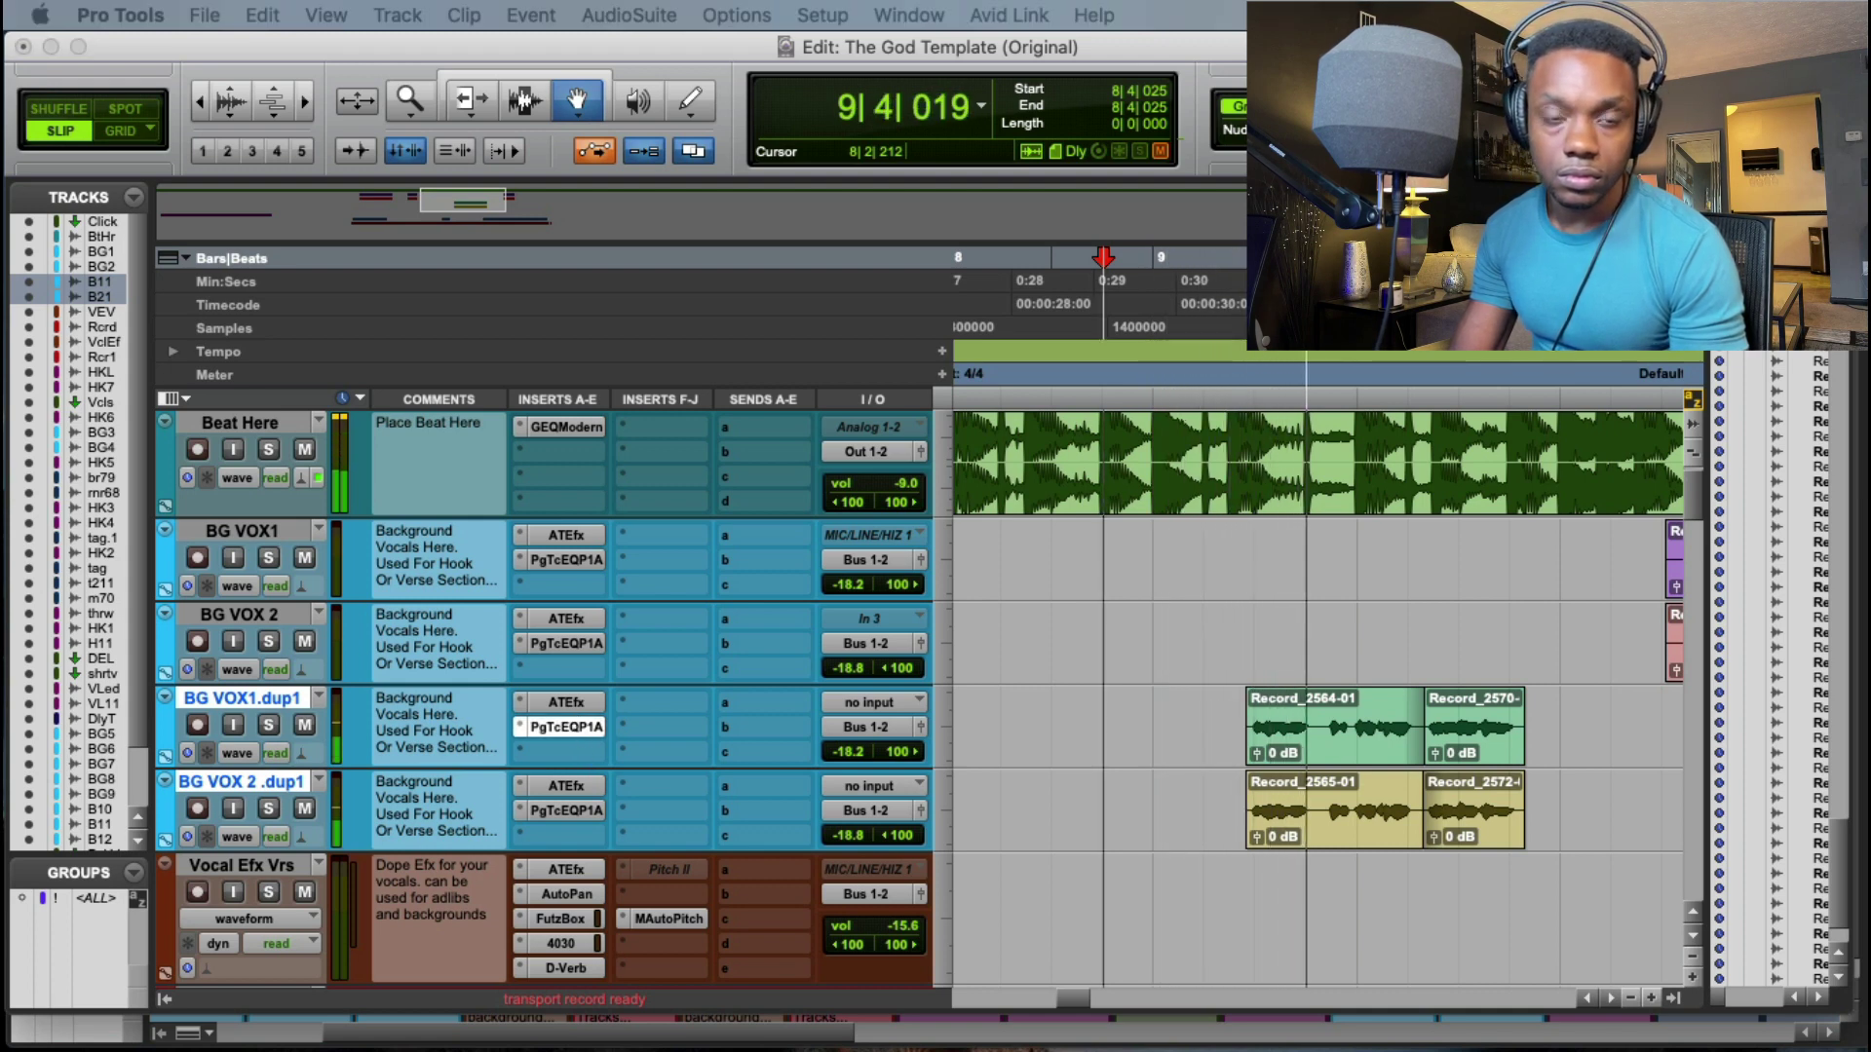
click(570, 811)
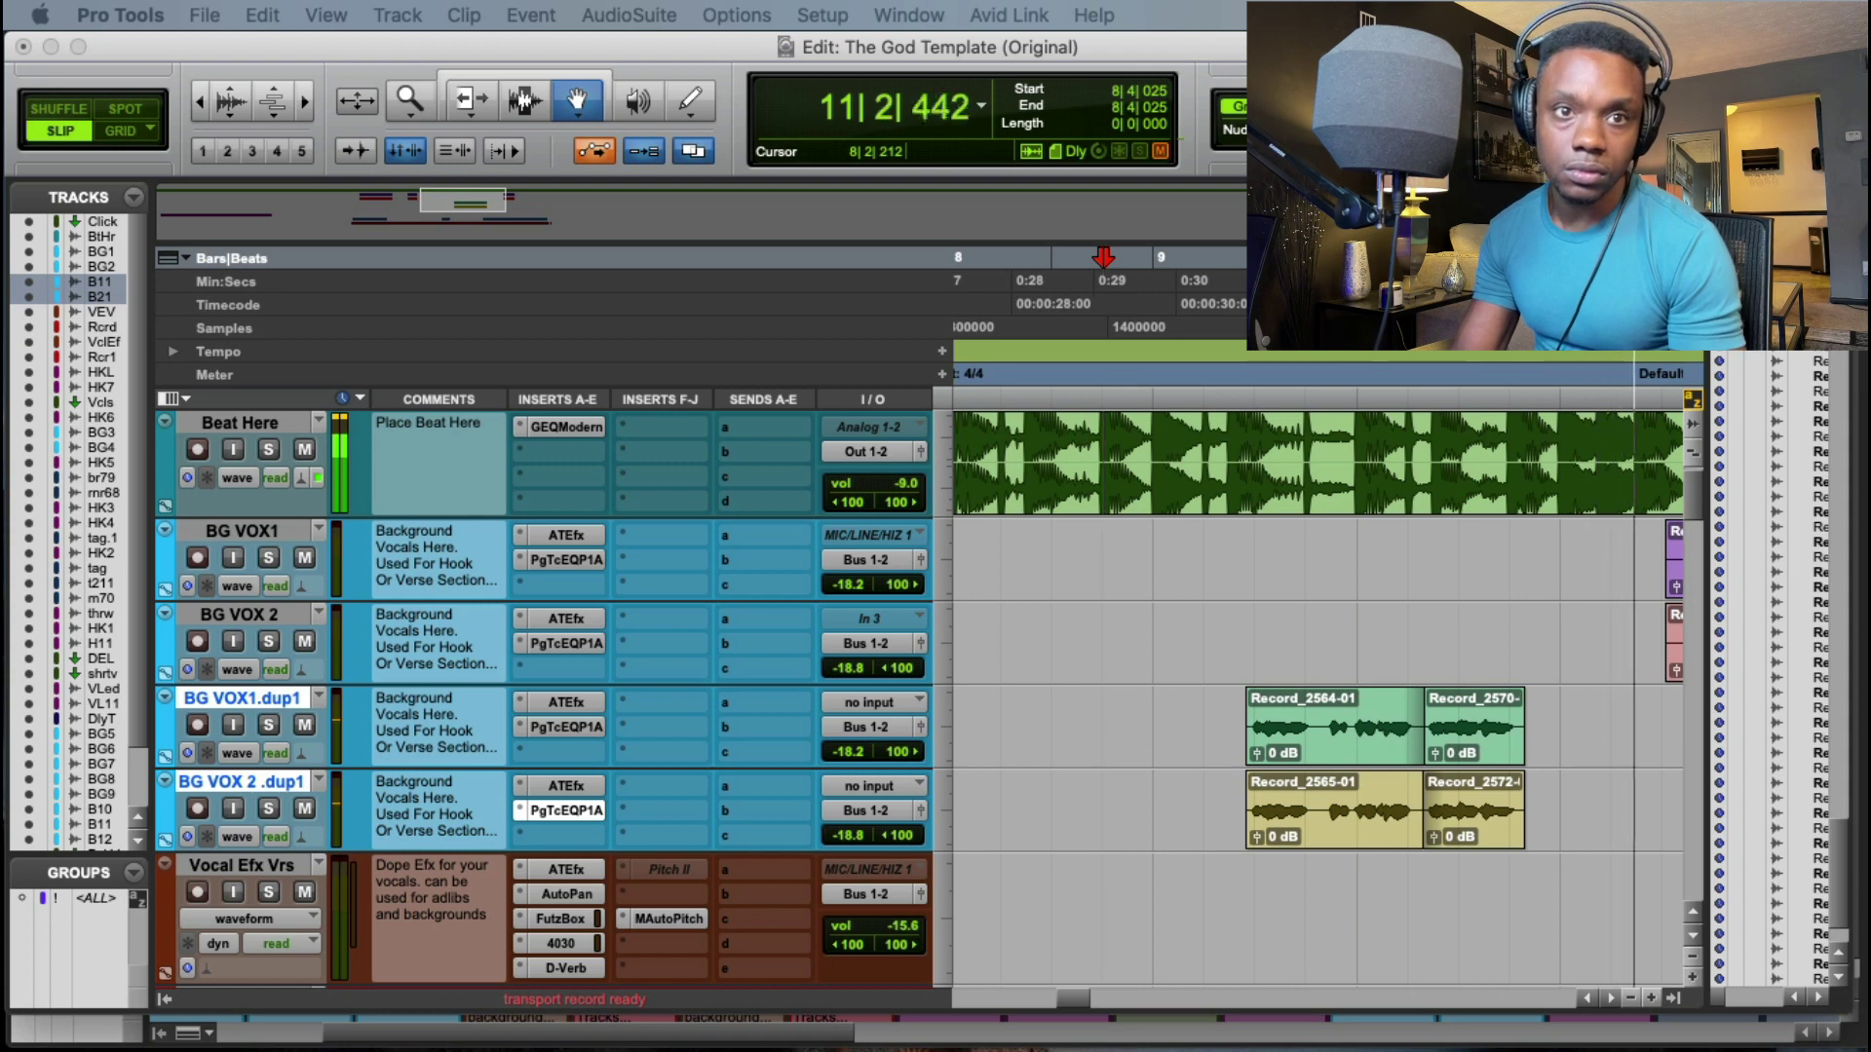
drag(845, 759, 850, 754)
drag(857, 836, 859, 838)
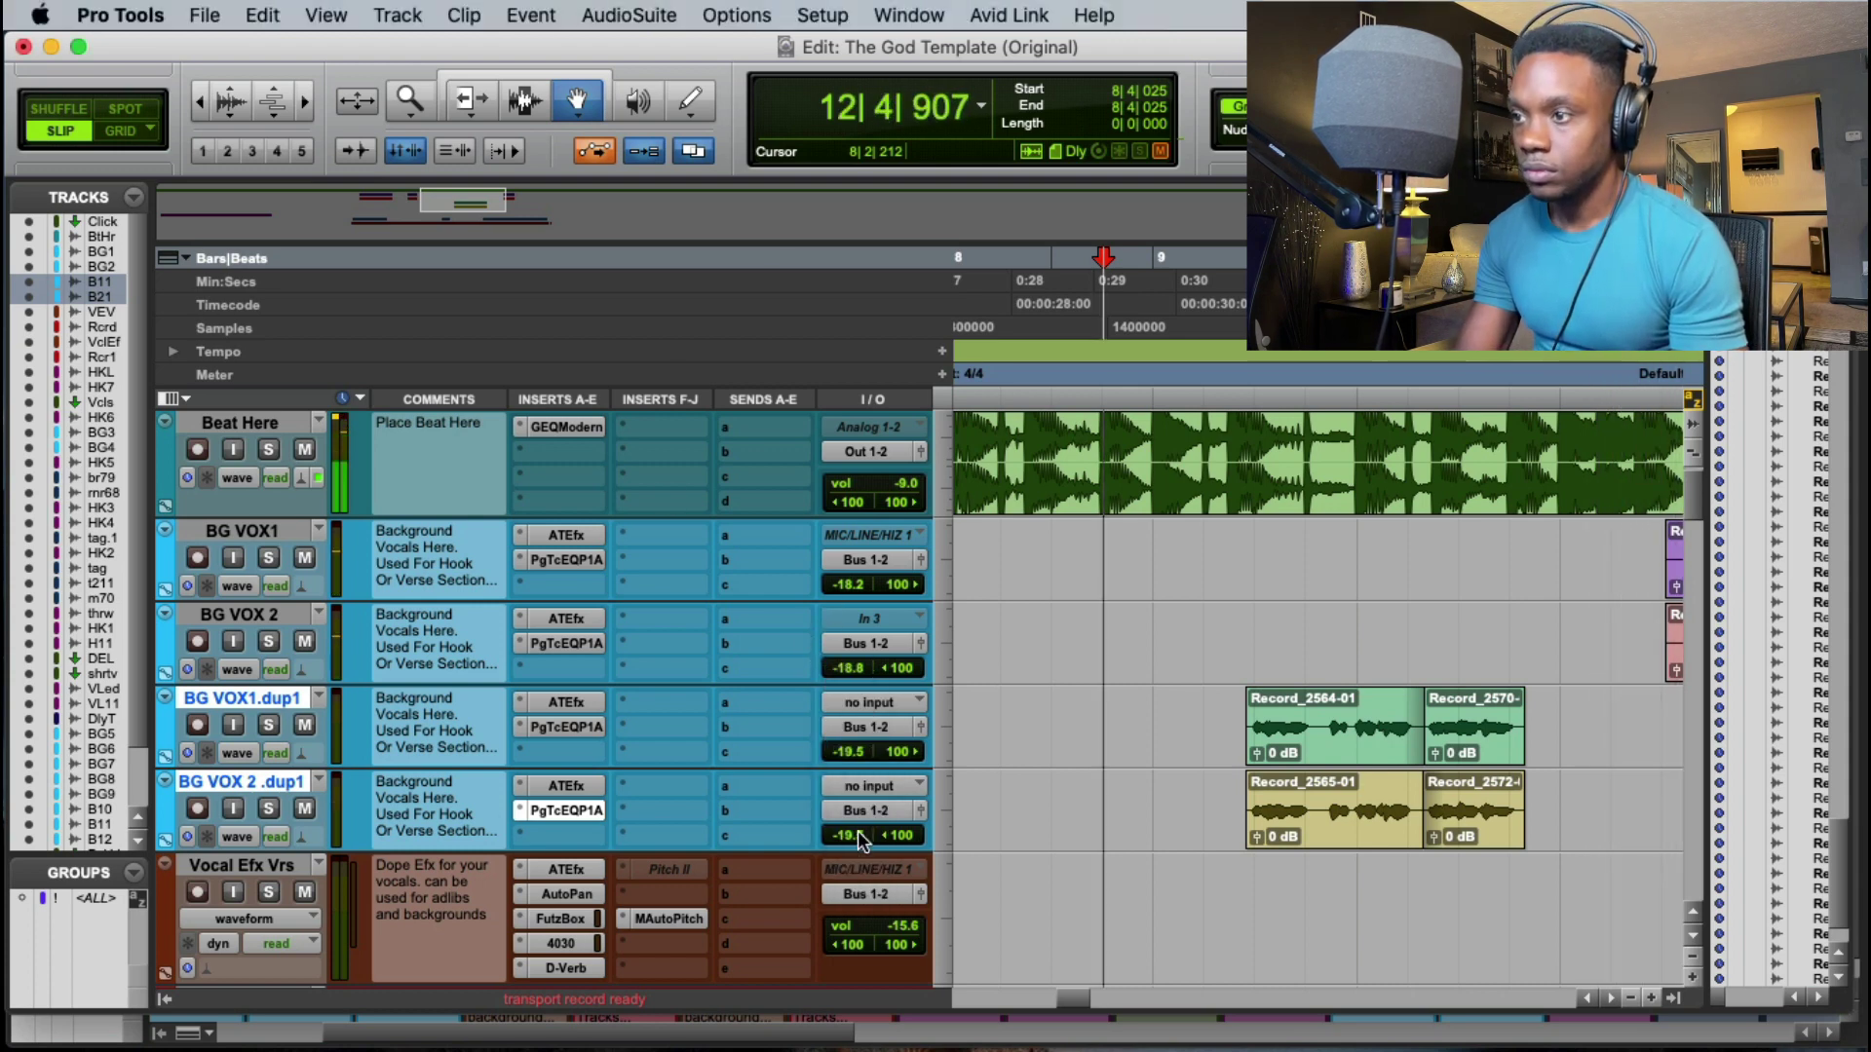
Step: Look through the lower tracks to find the Record.dup1 lead vocal and play the session from 4|3|541
key(r)
key(r)
key(r)
scroll(1028, 617, down, 4)
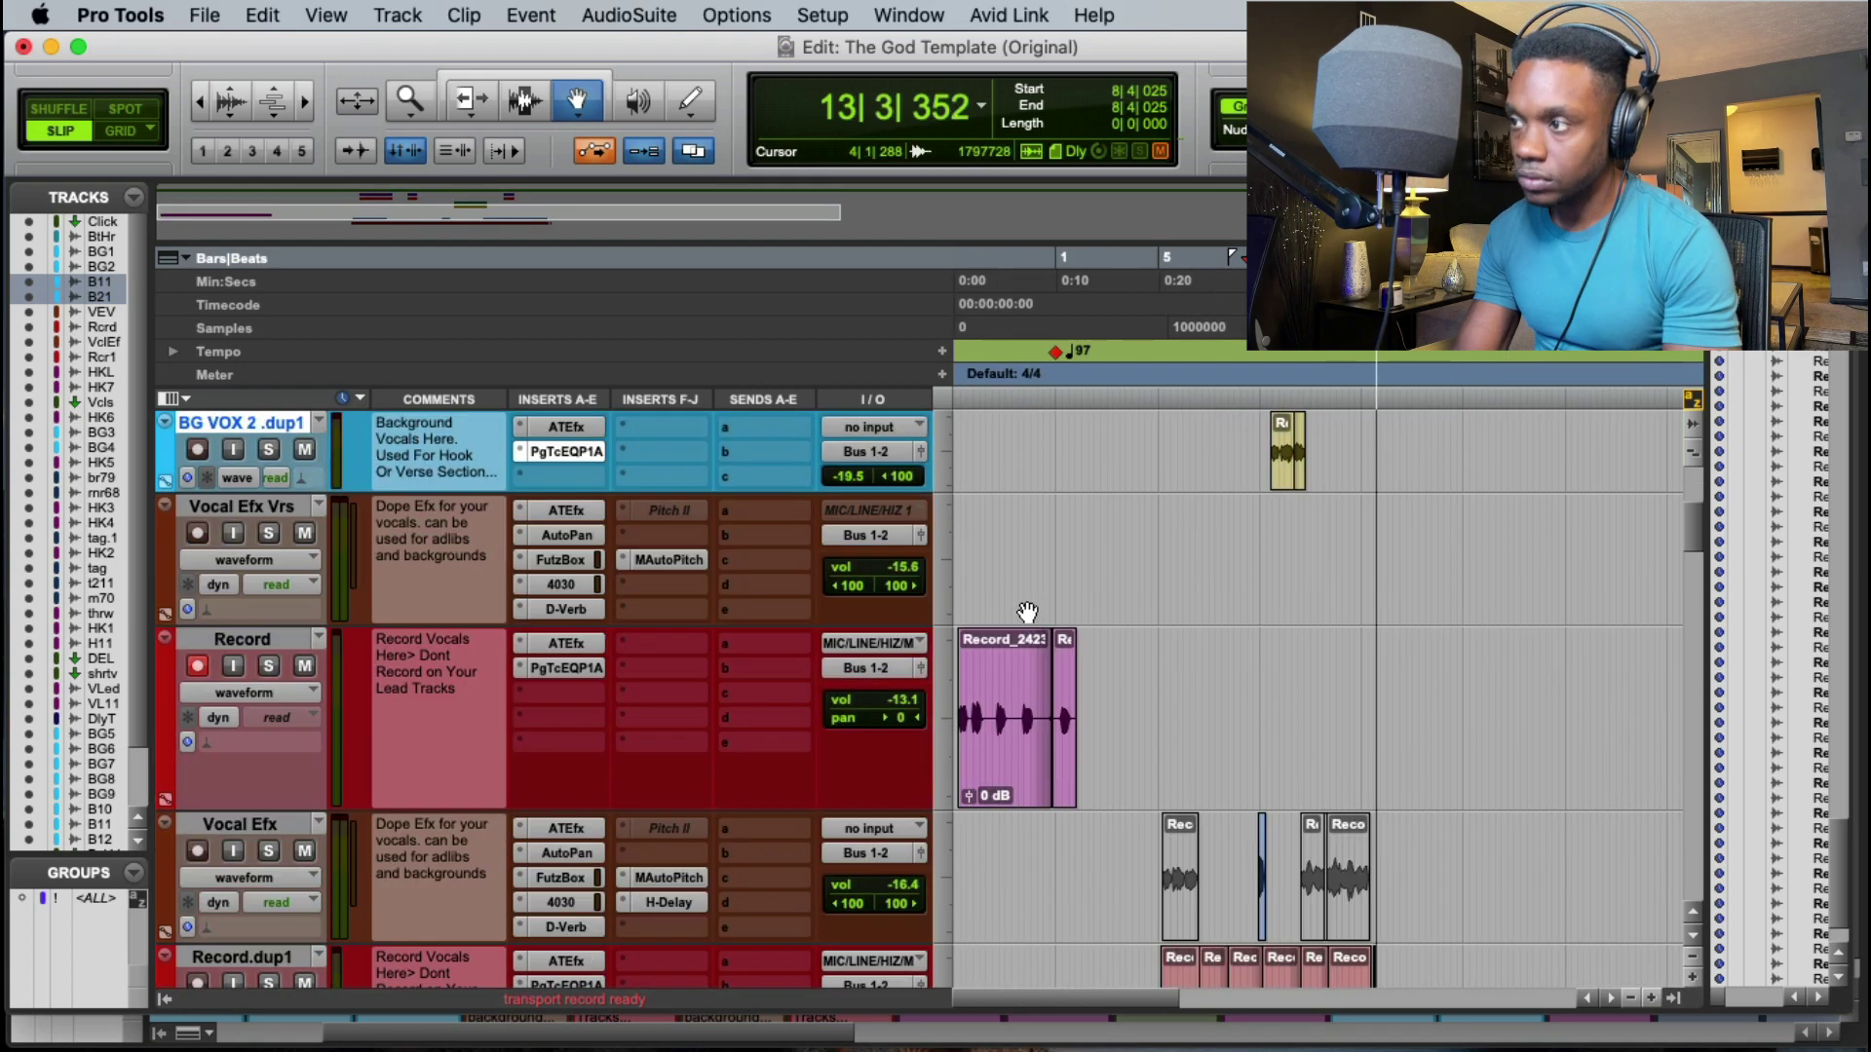
click(1147, 335)
scroll(1189, 748, down, 3)
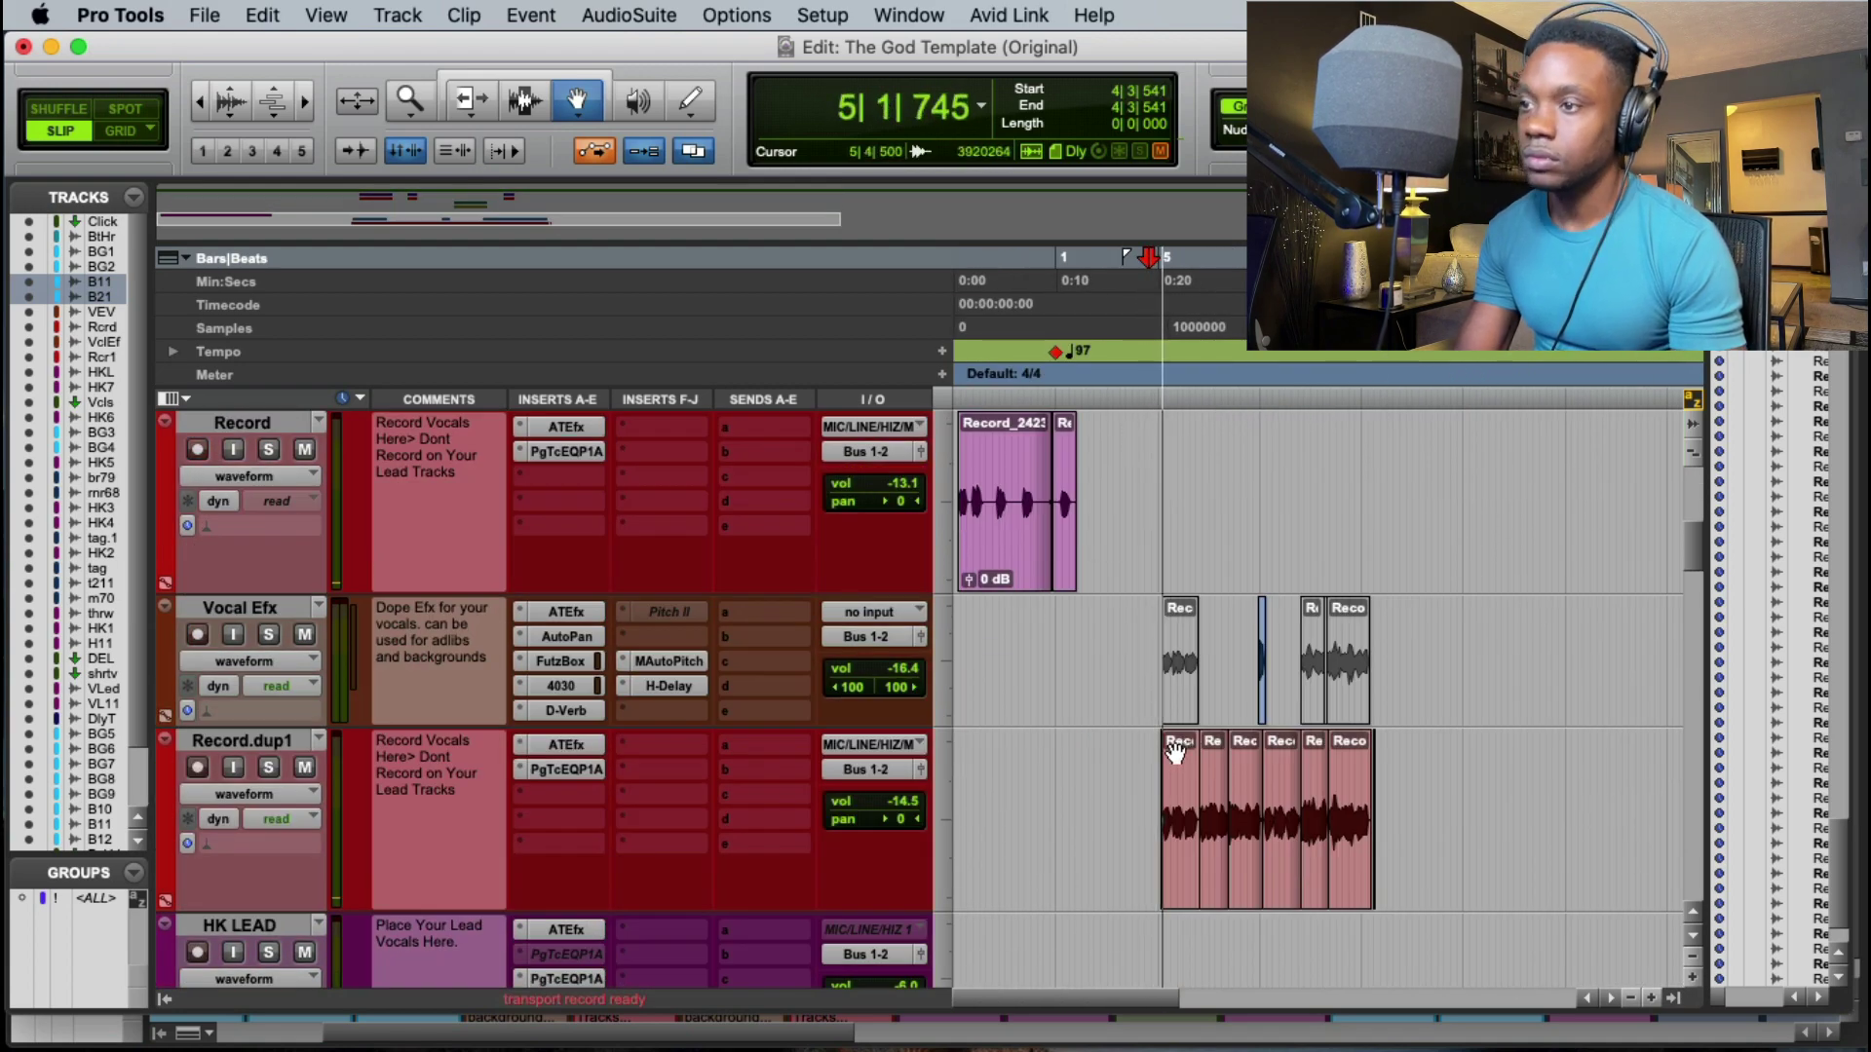
scroll(1173, 756, down, 6)
scroll(1175, 759, up, 5)
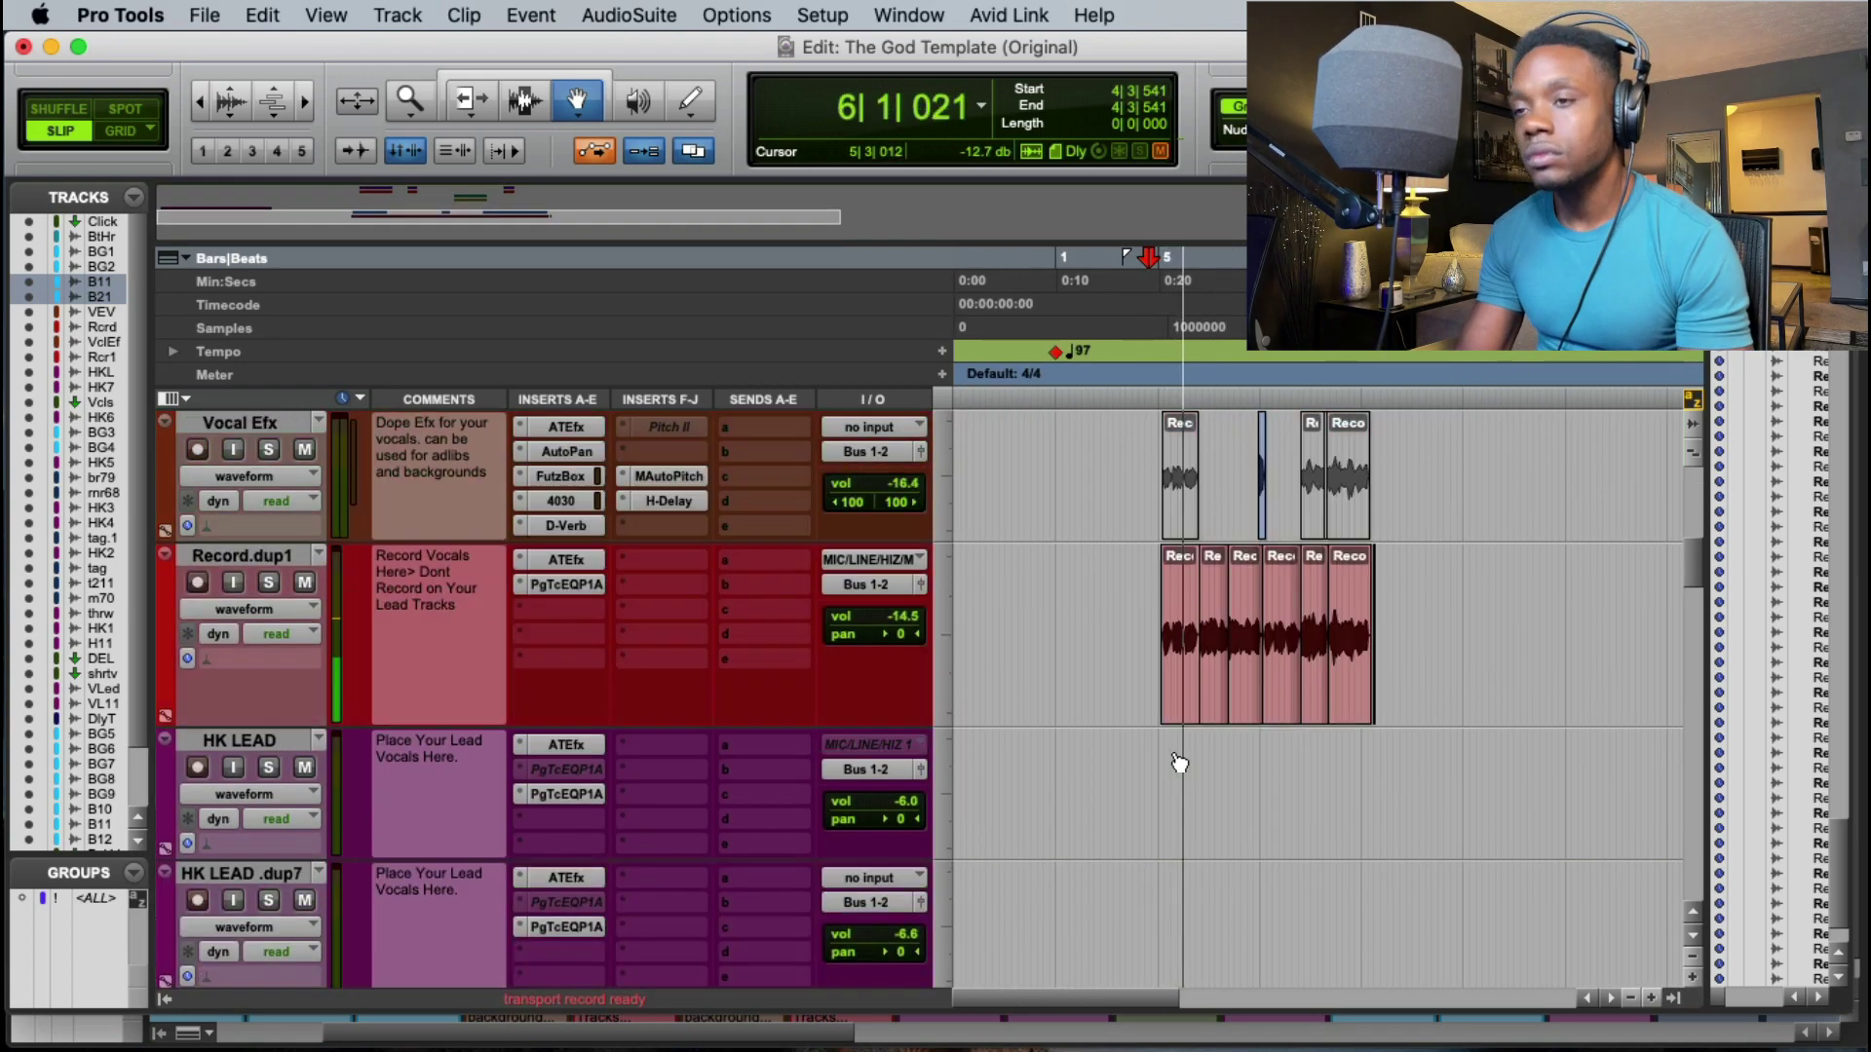
scroll(1182, 840, up, 2)
scroll(1182, 844, down, 4)
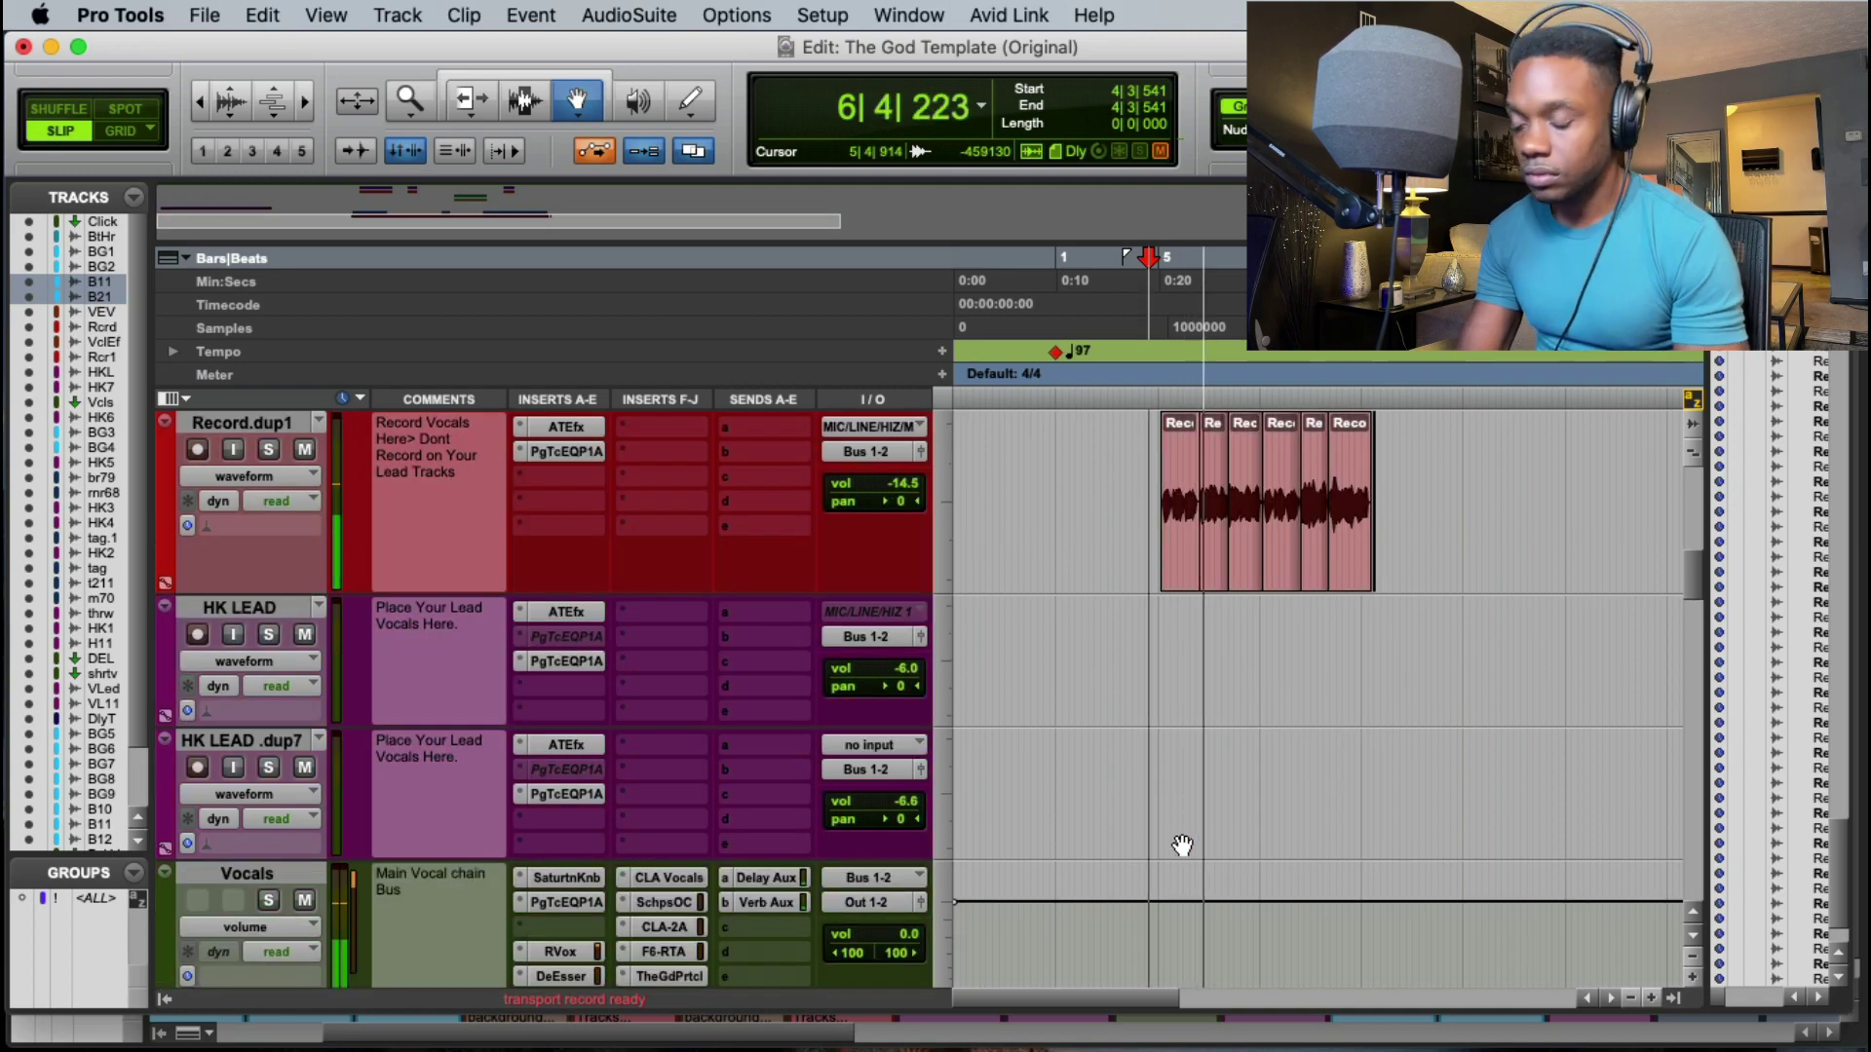
Step: Show the clip gain line on the clips
key(t)
key(t)
key(t)
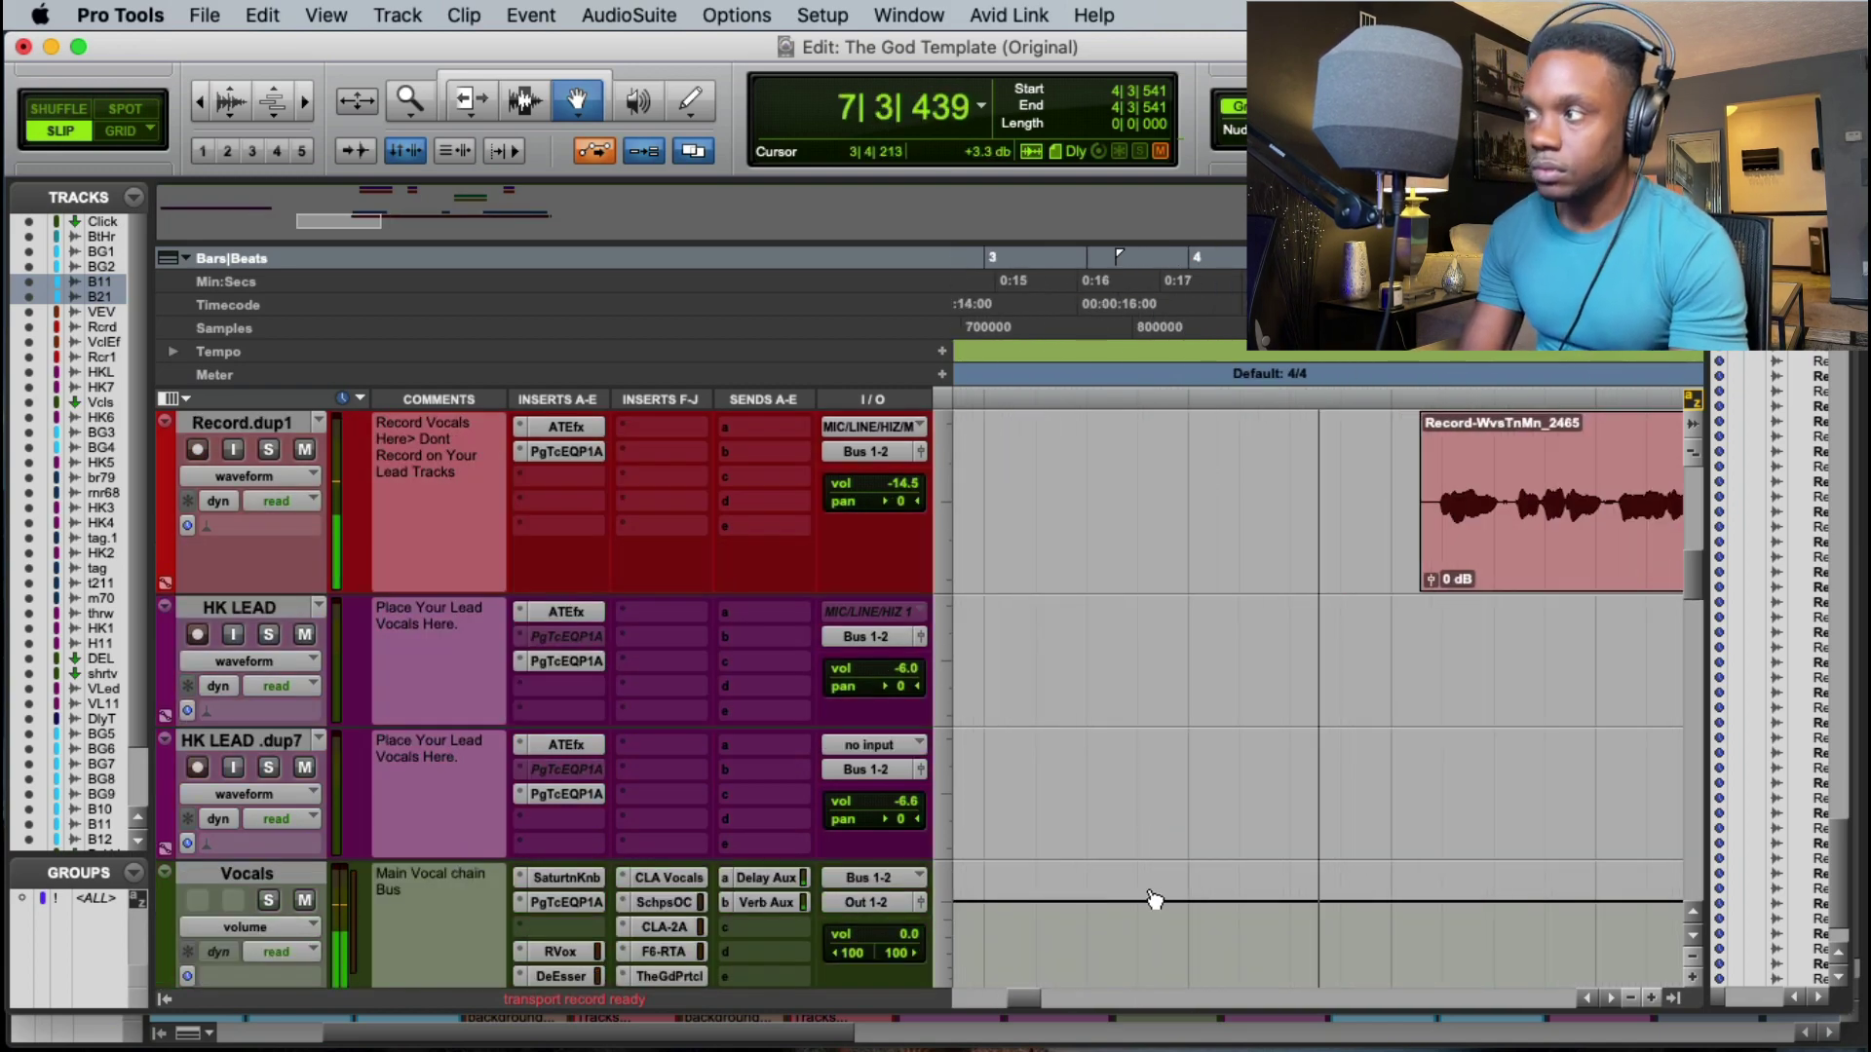
click(262, 15)
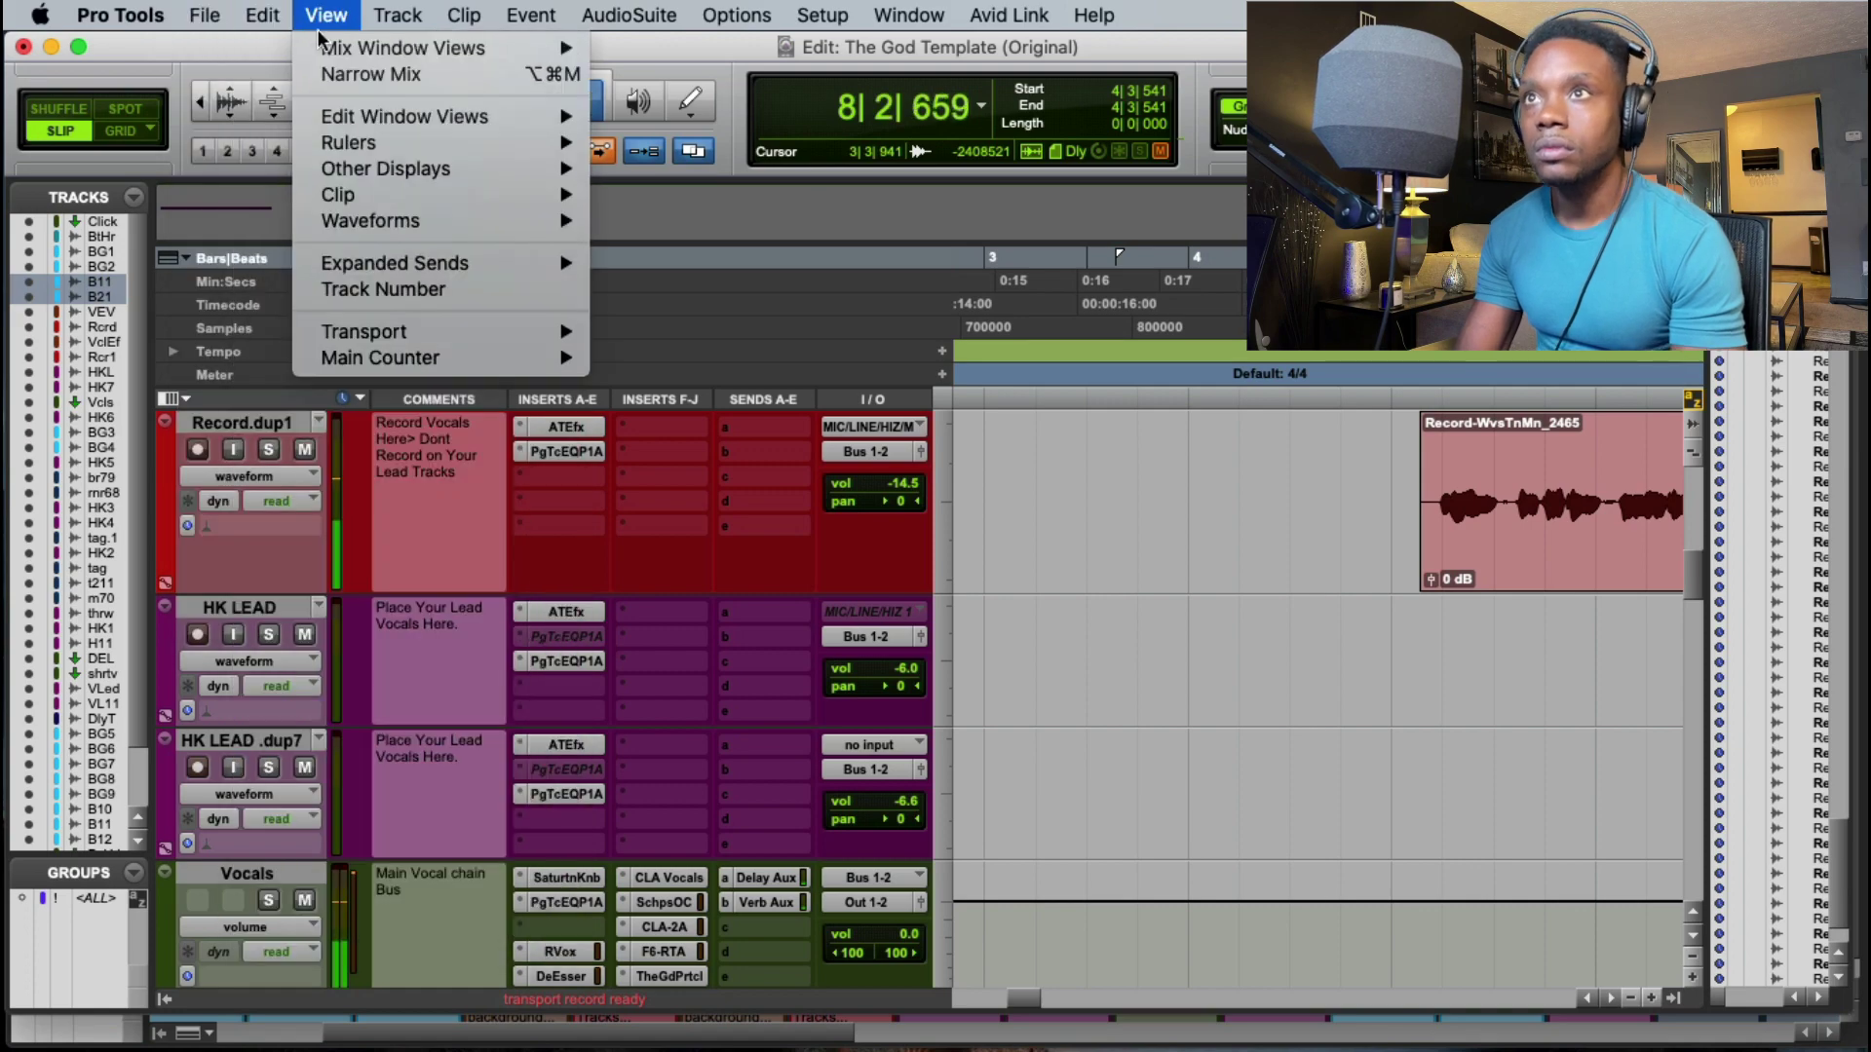
mouse_move(385, 195)
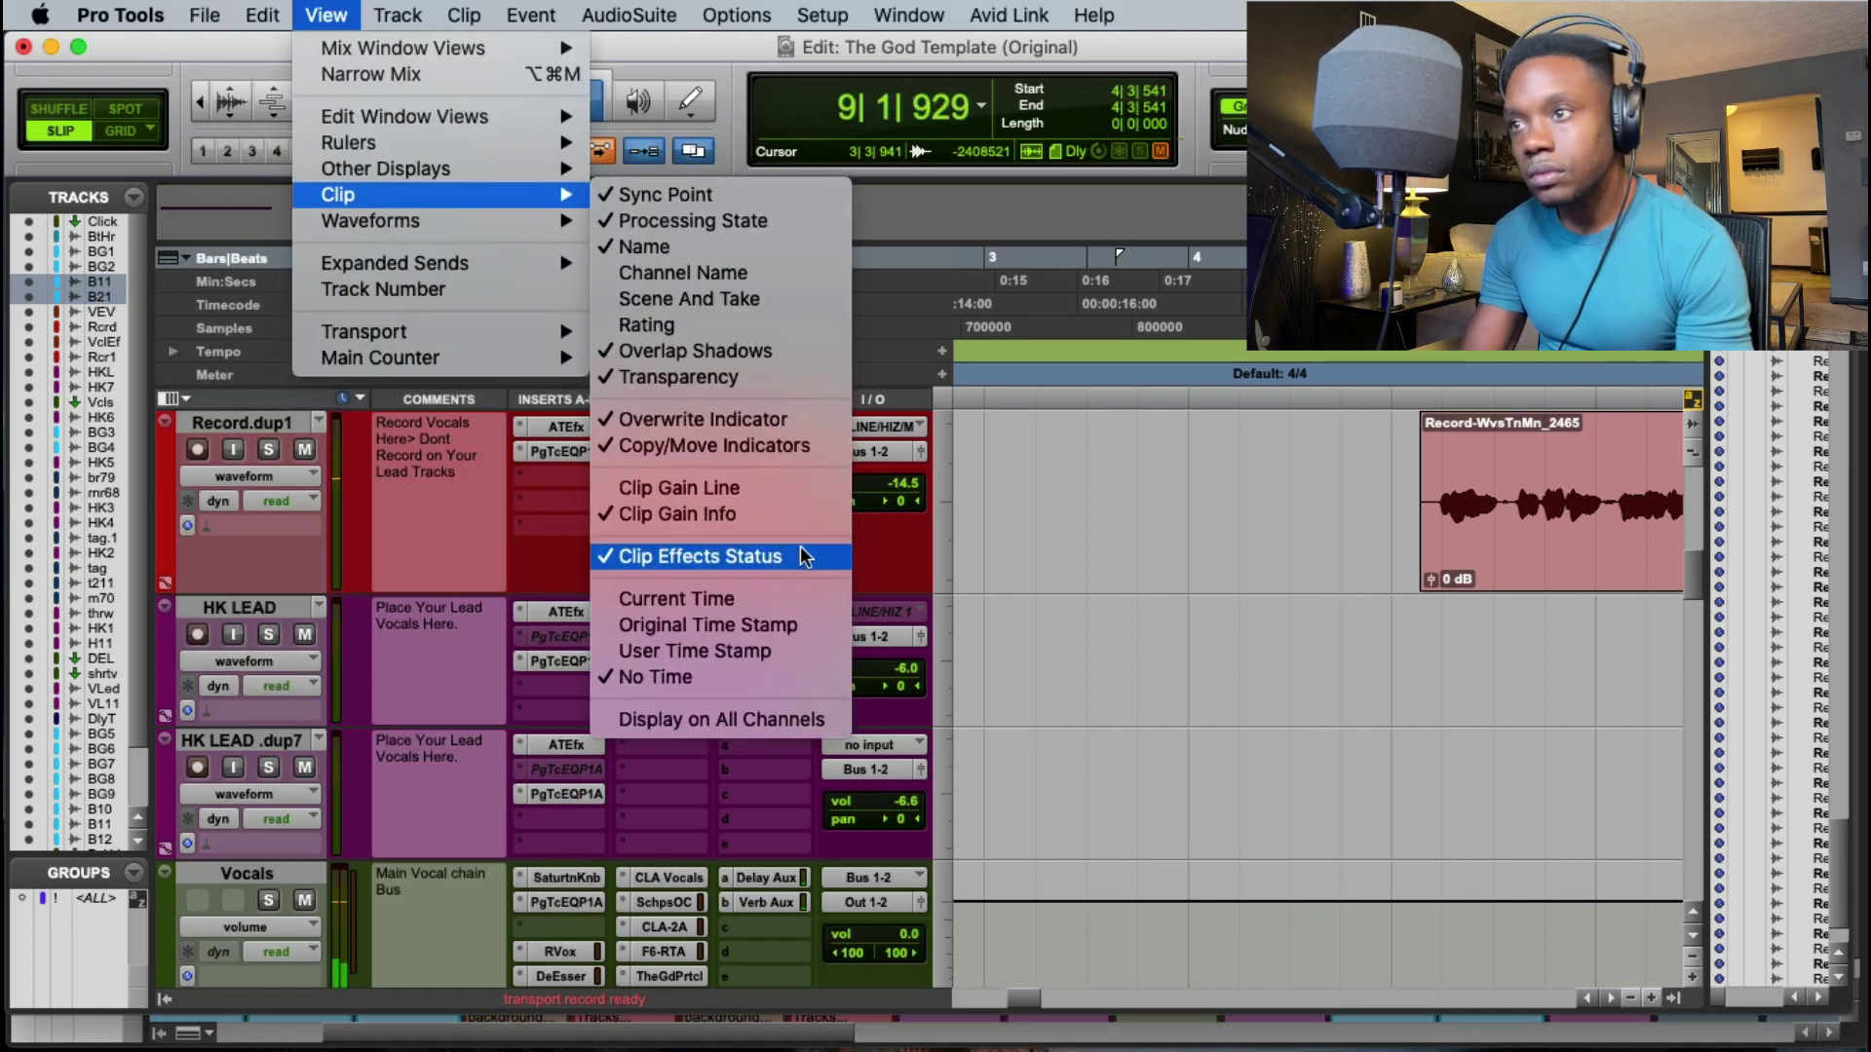
click(789, 490)
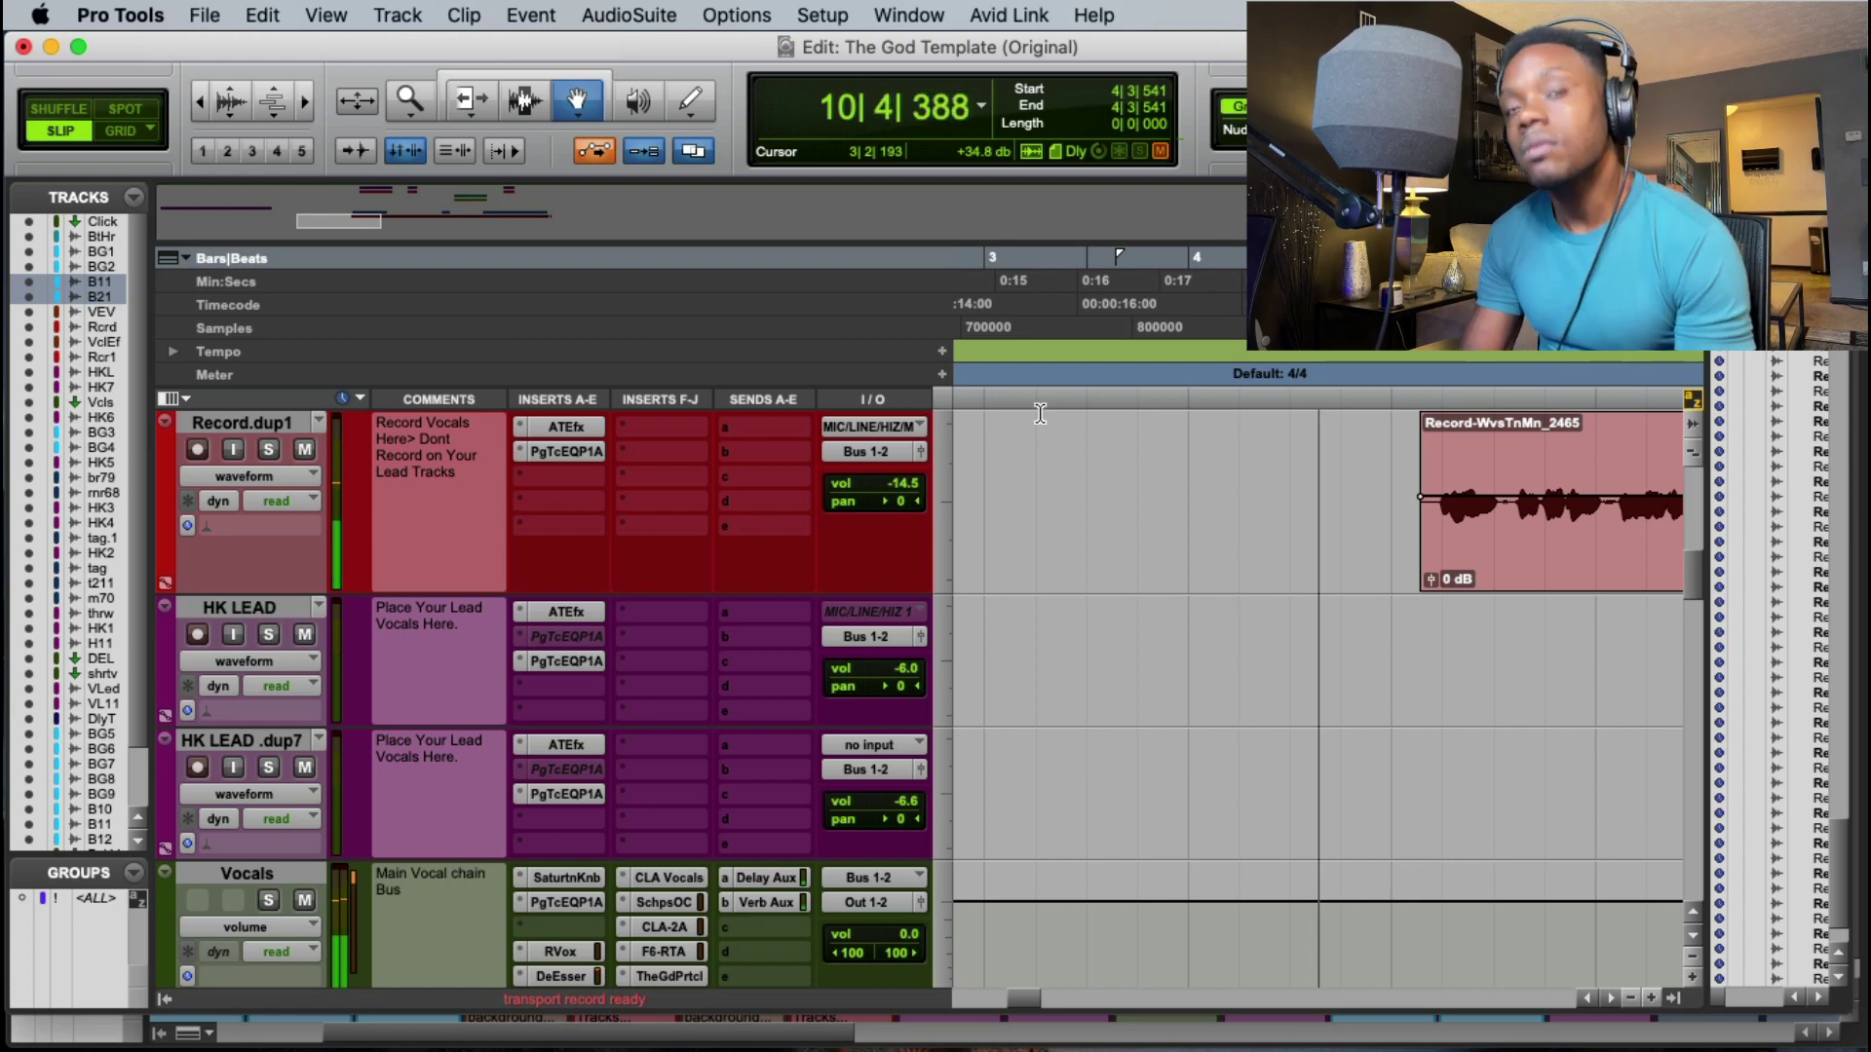
Step: Lower the clip gain in the gaps at 5|3|167–5|3|426 and 6|1|135–6|1|459 on Record.dup1, the second to -13.7 dB
key(F6)
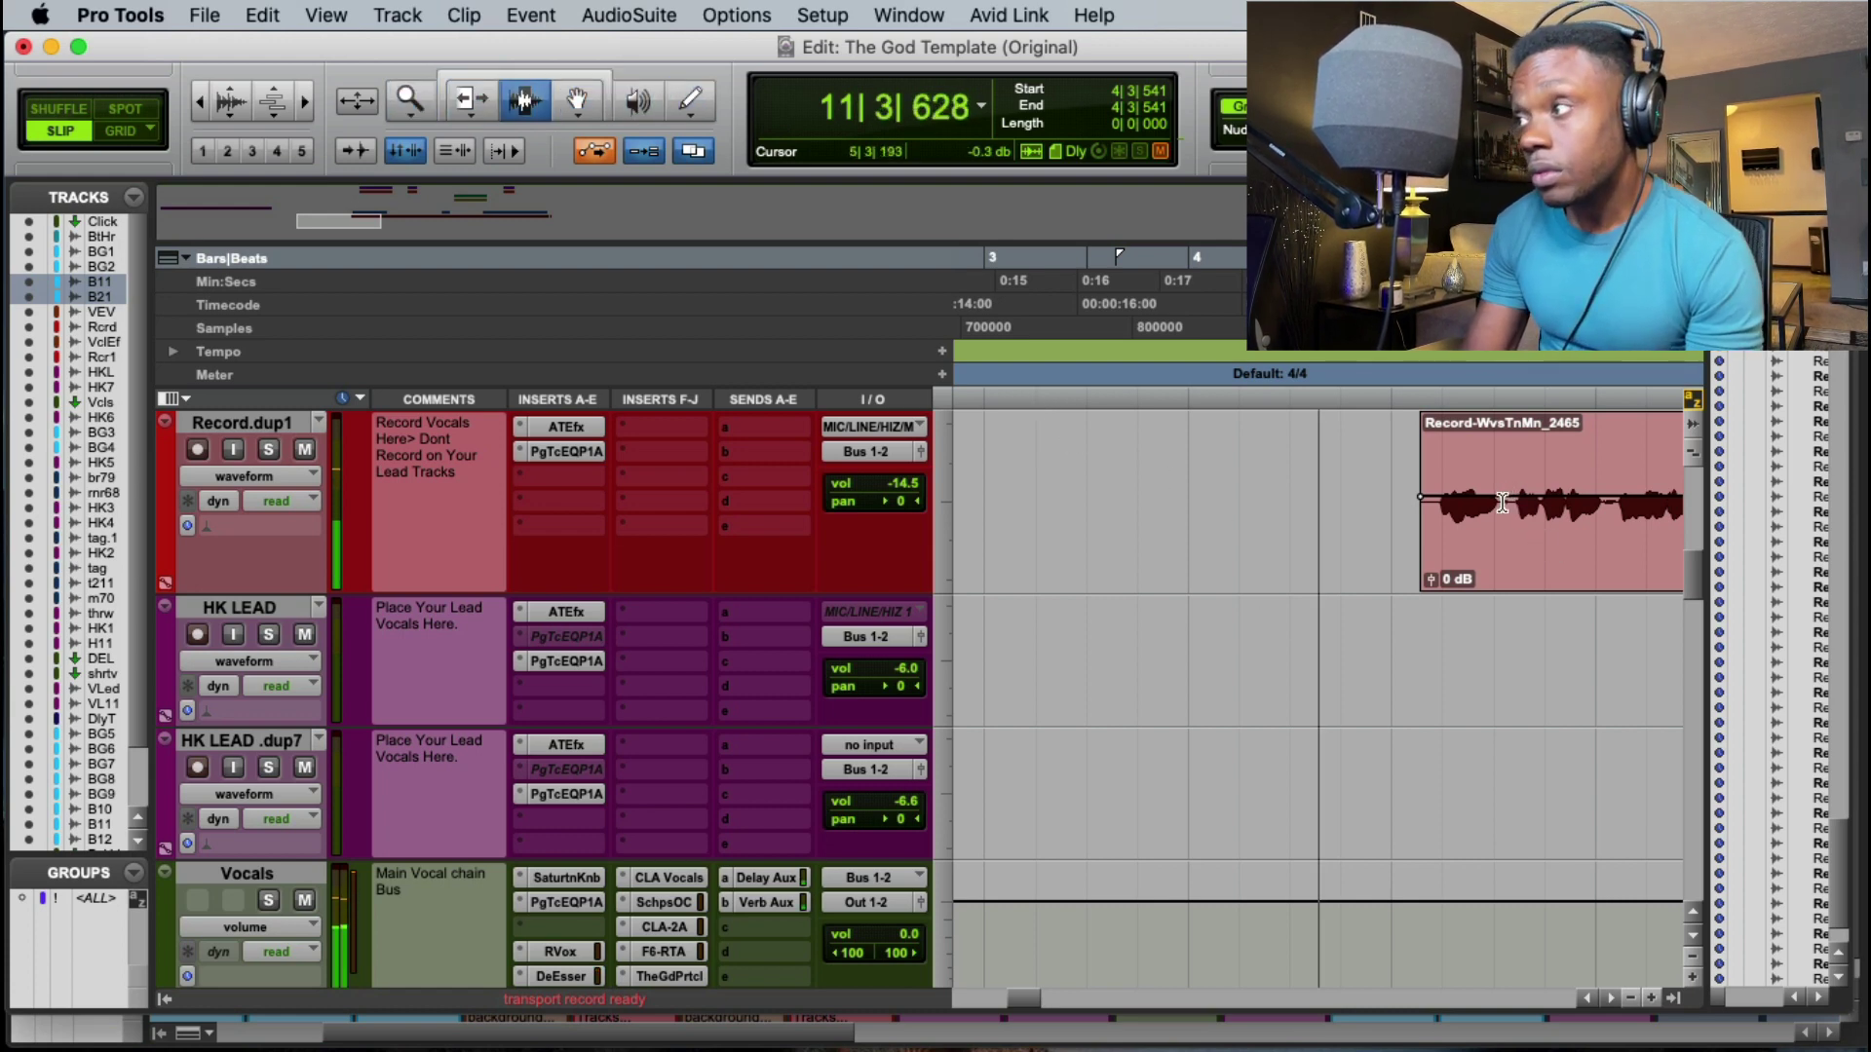
key(t)
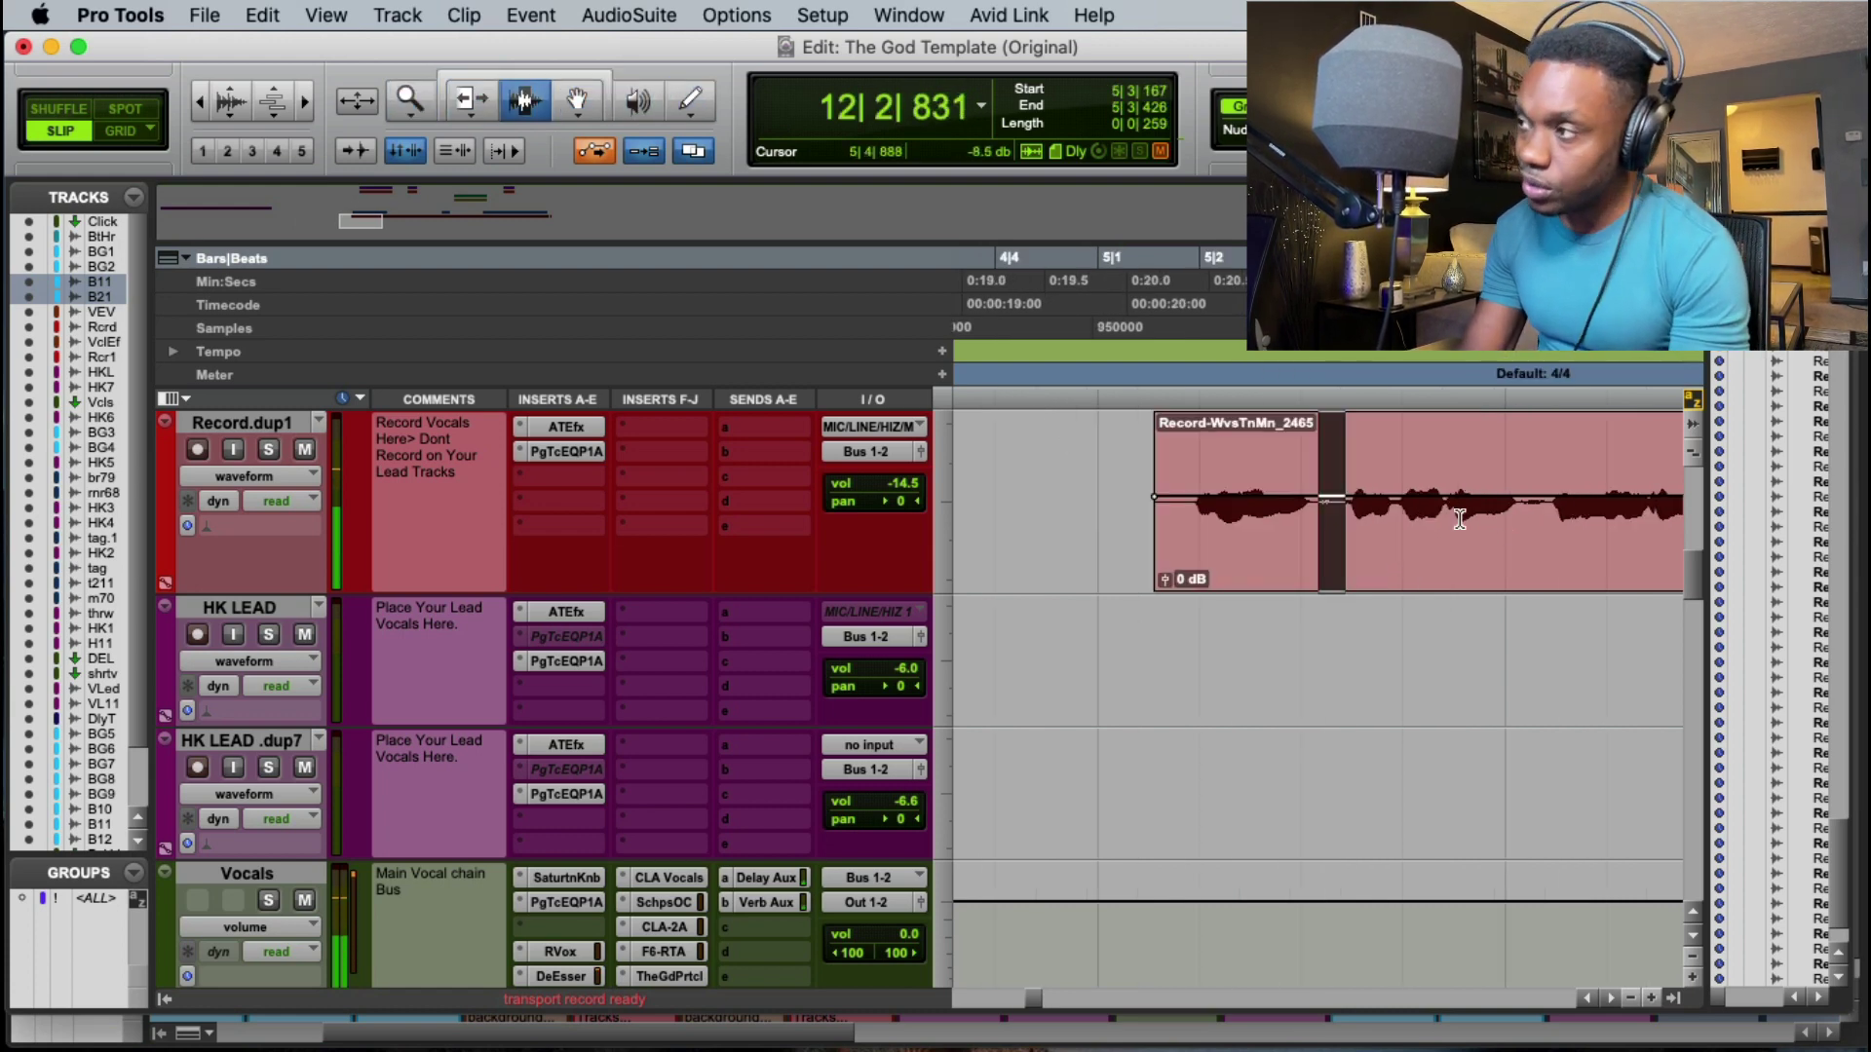
key(F10)
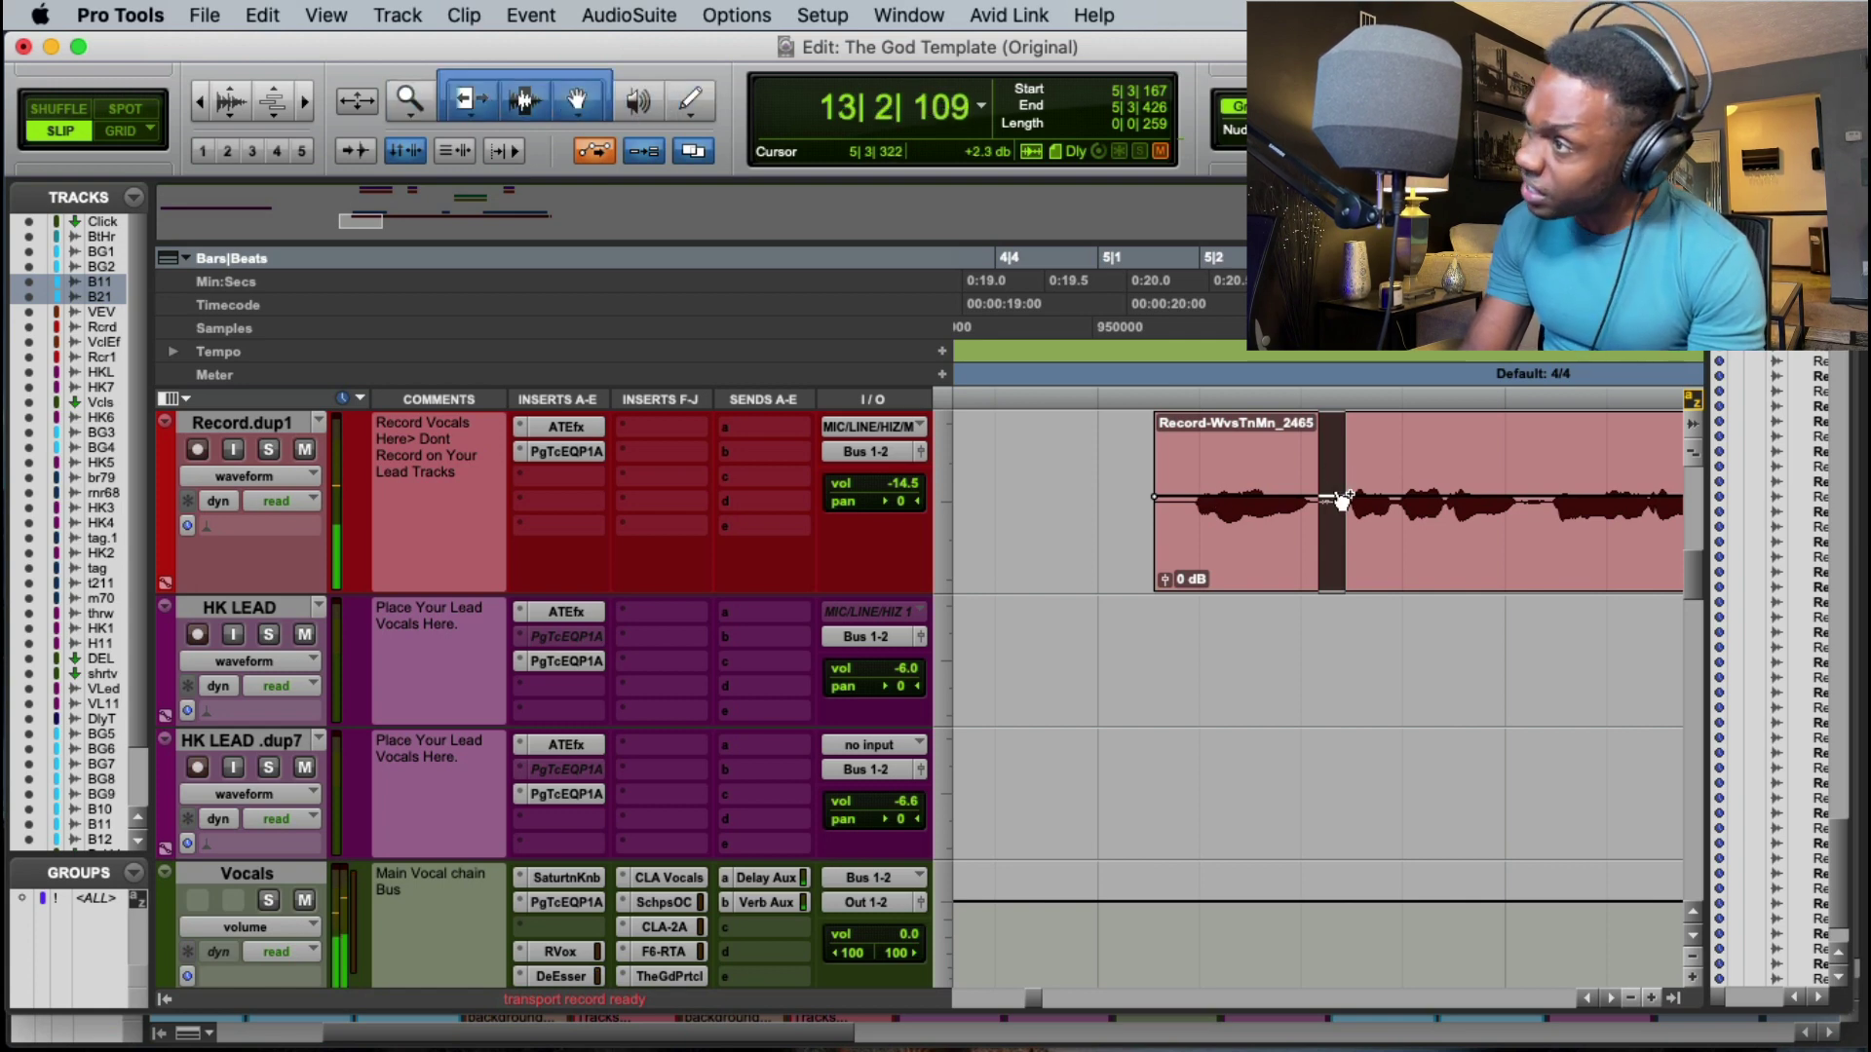
key(F5)
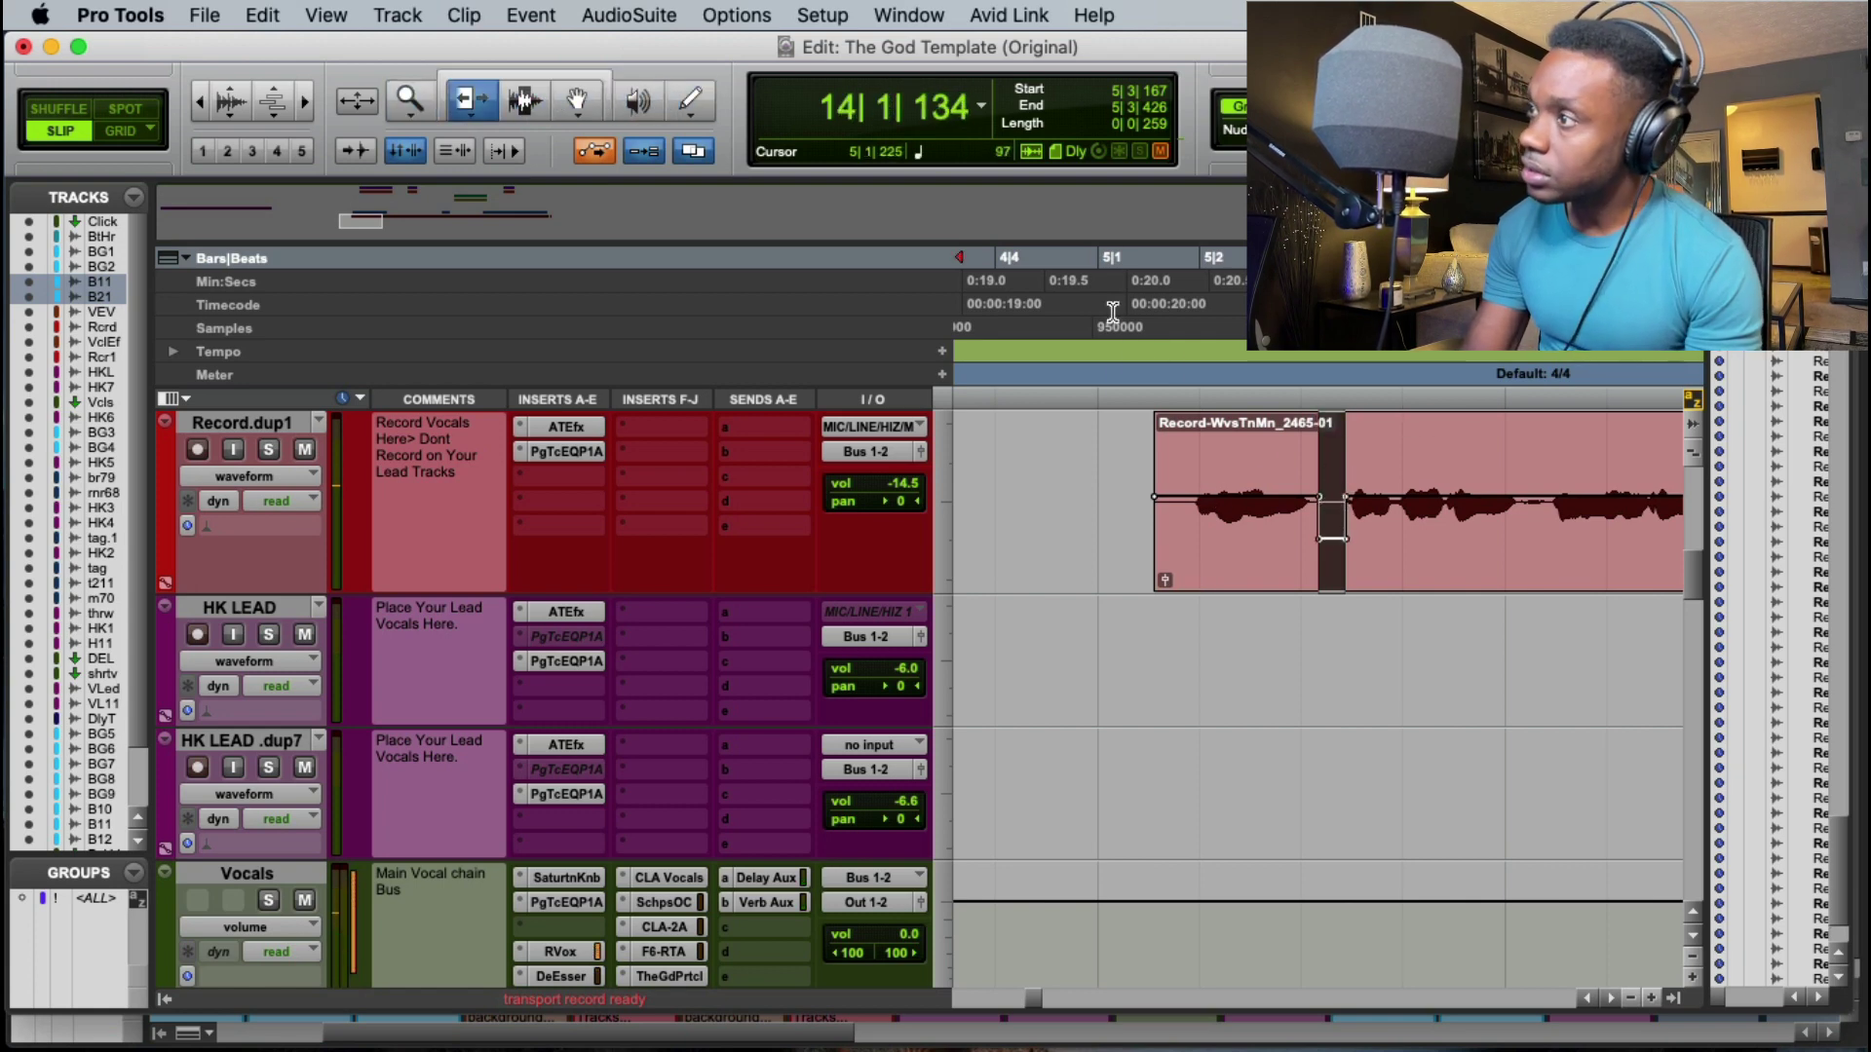
click(1113, 311)
key(F7)
drag(1518, 517, 1541, 518)
key(F6)
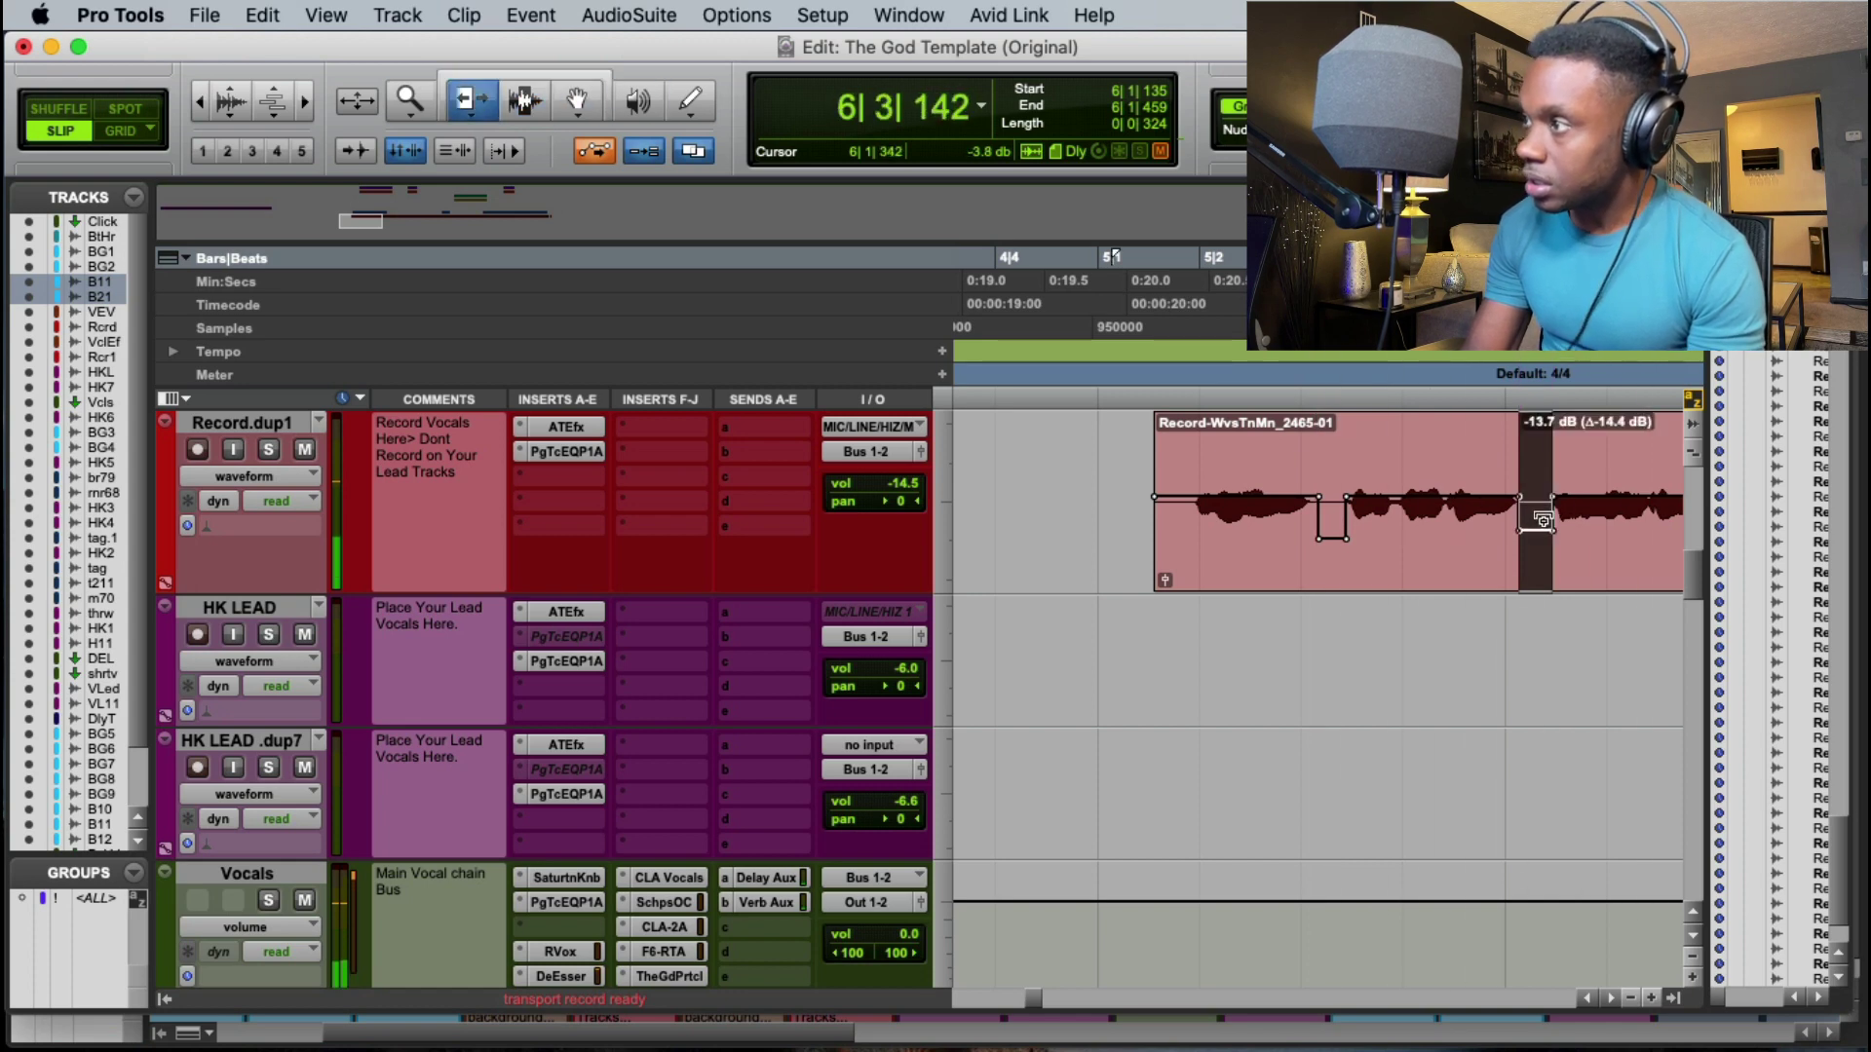
Step: Separate the Record.dup1 phrase from 5|3|387 to 6|1|252 into its own clip
key(F7)
drag(1342, 575, 1531, 578)
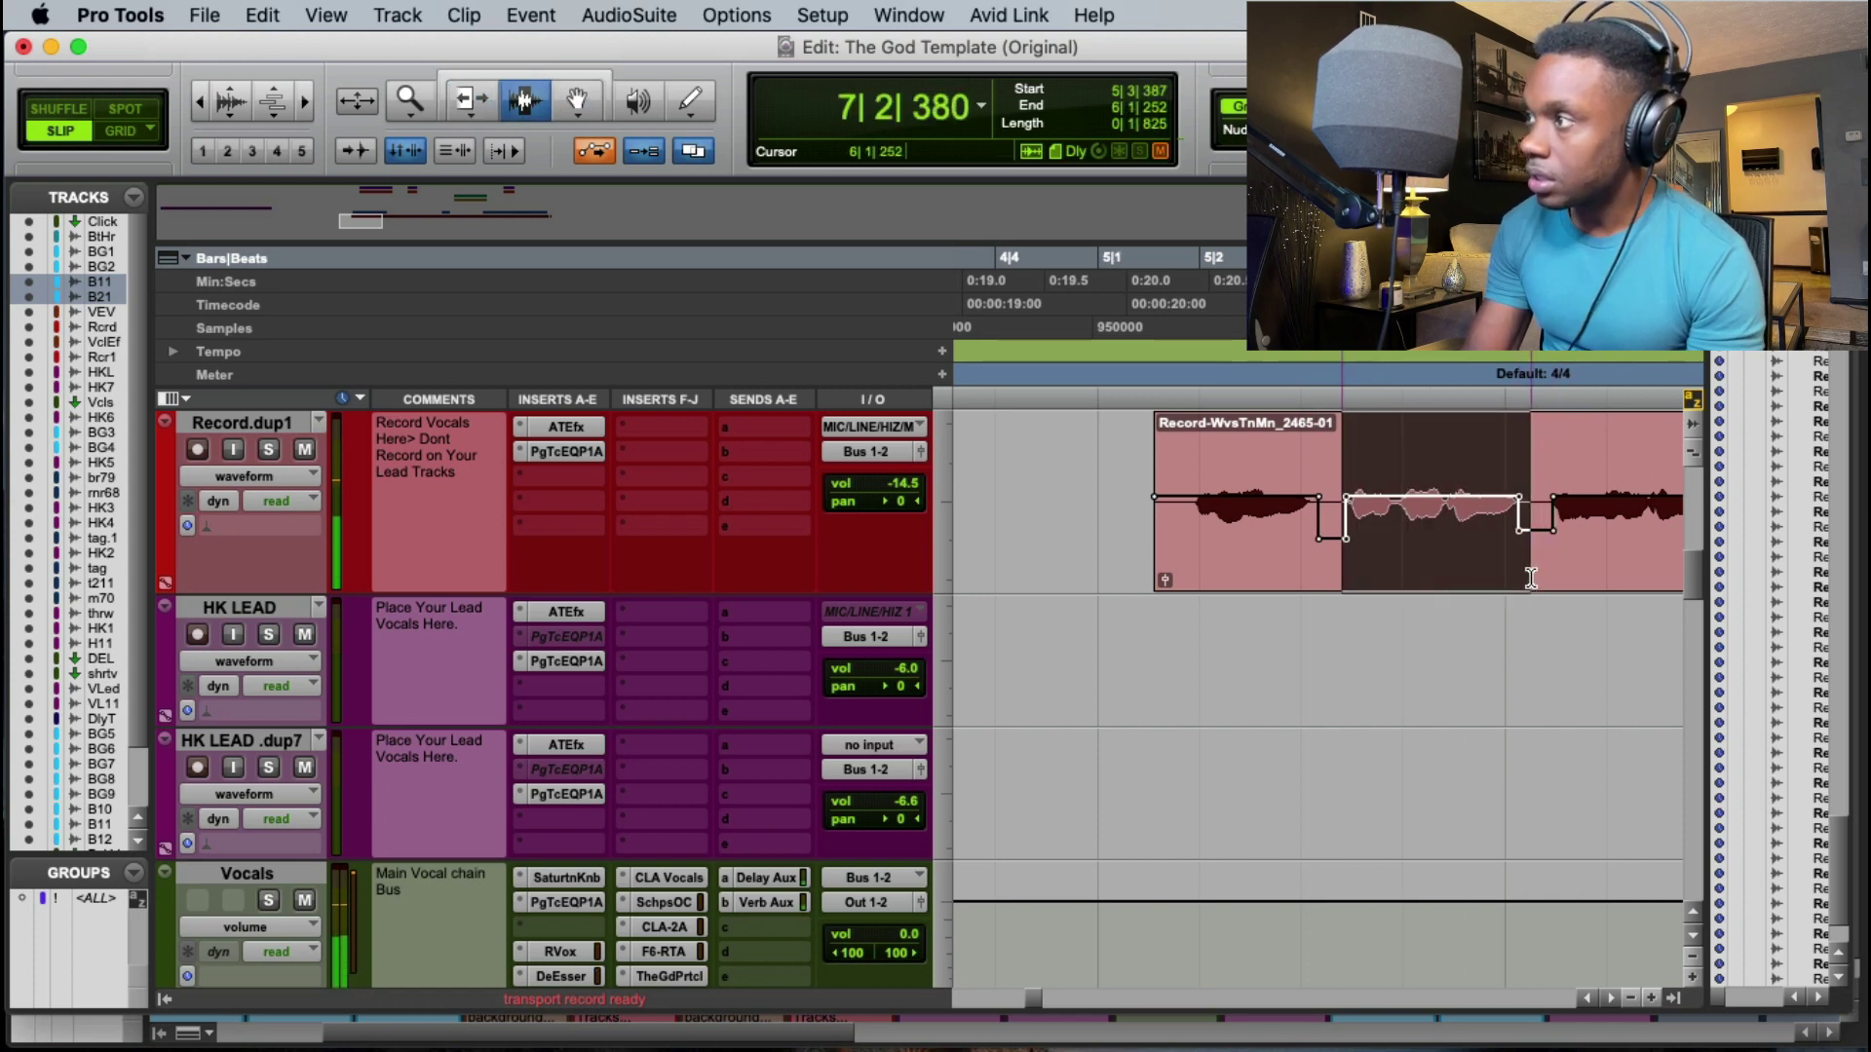
key(super+e)
key(F8)
Step: Nudge the middle, first and third phrase clips on Record.dup1 slightly later, with the third starting at 6|1|298
click(1424, 550)
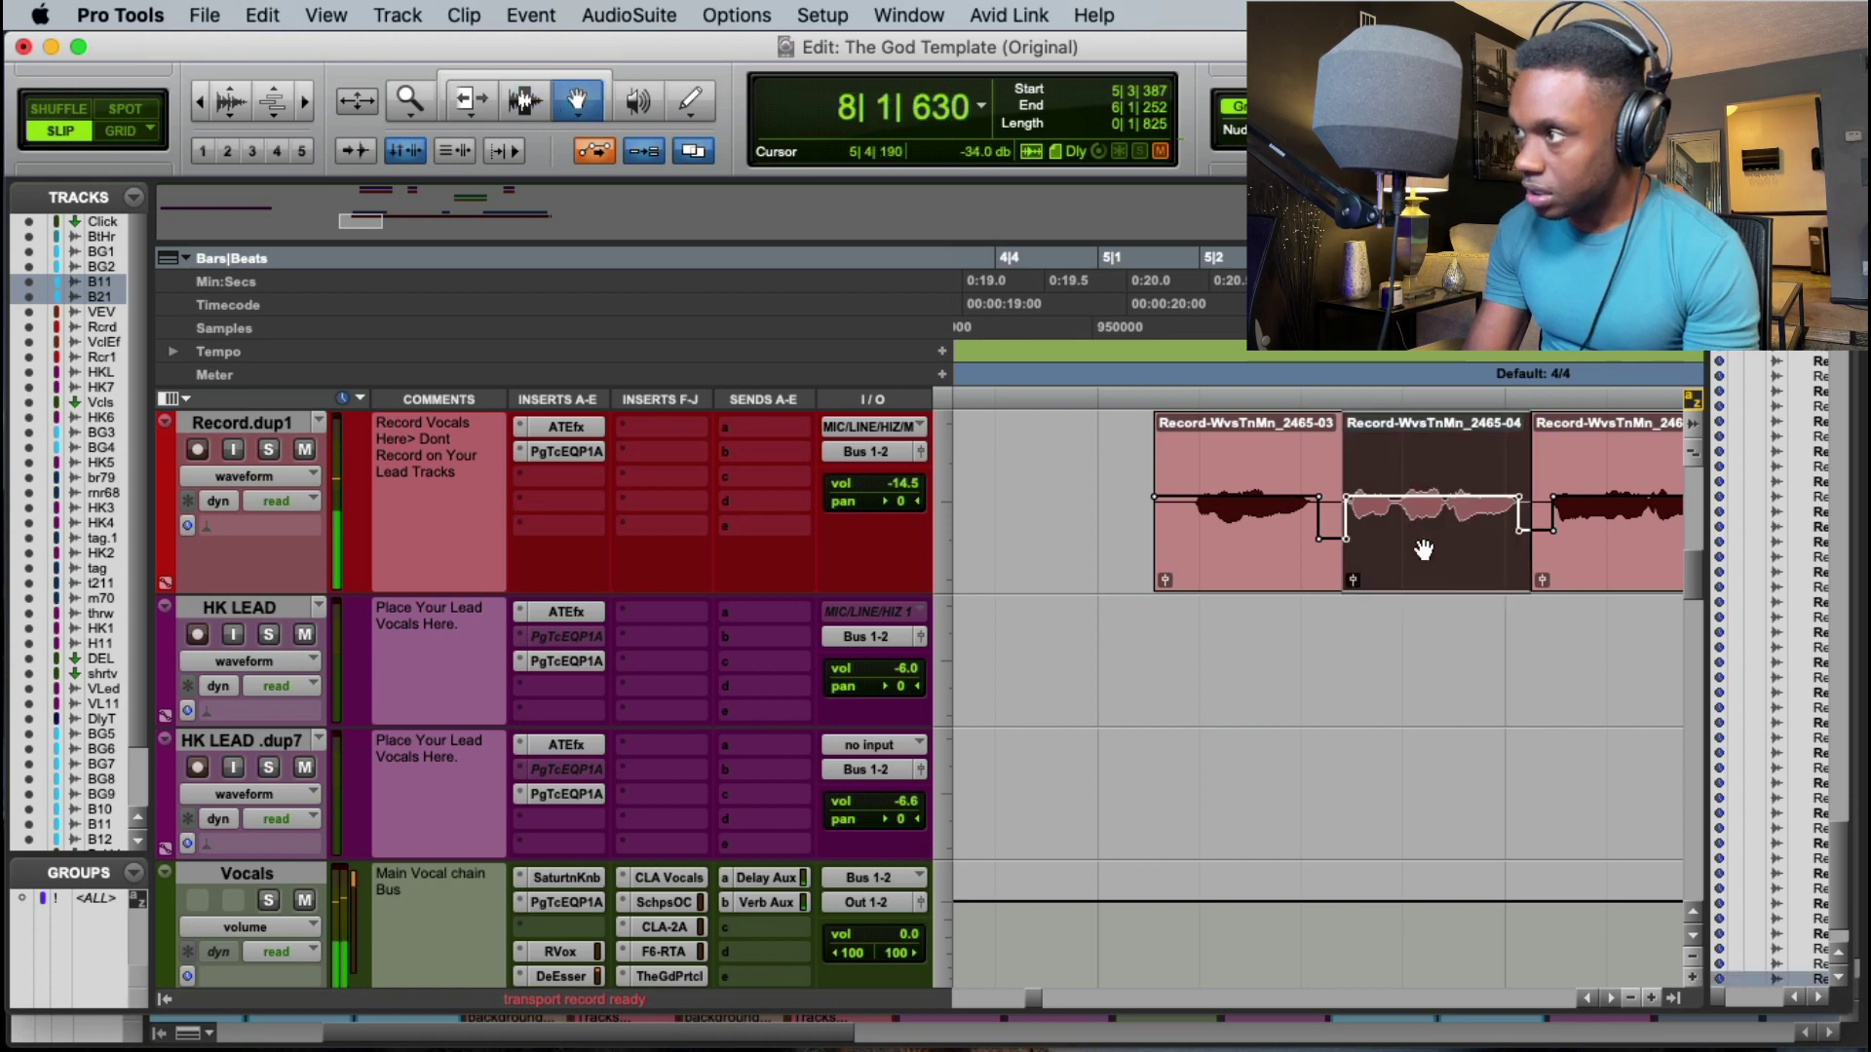
key(KP_Add)
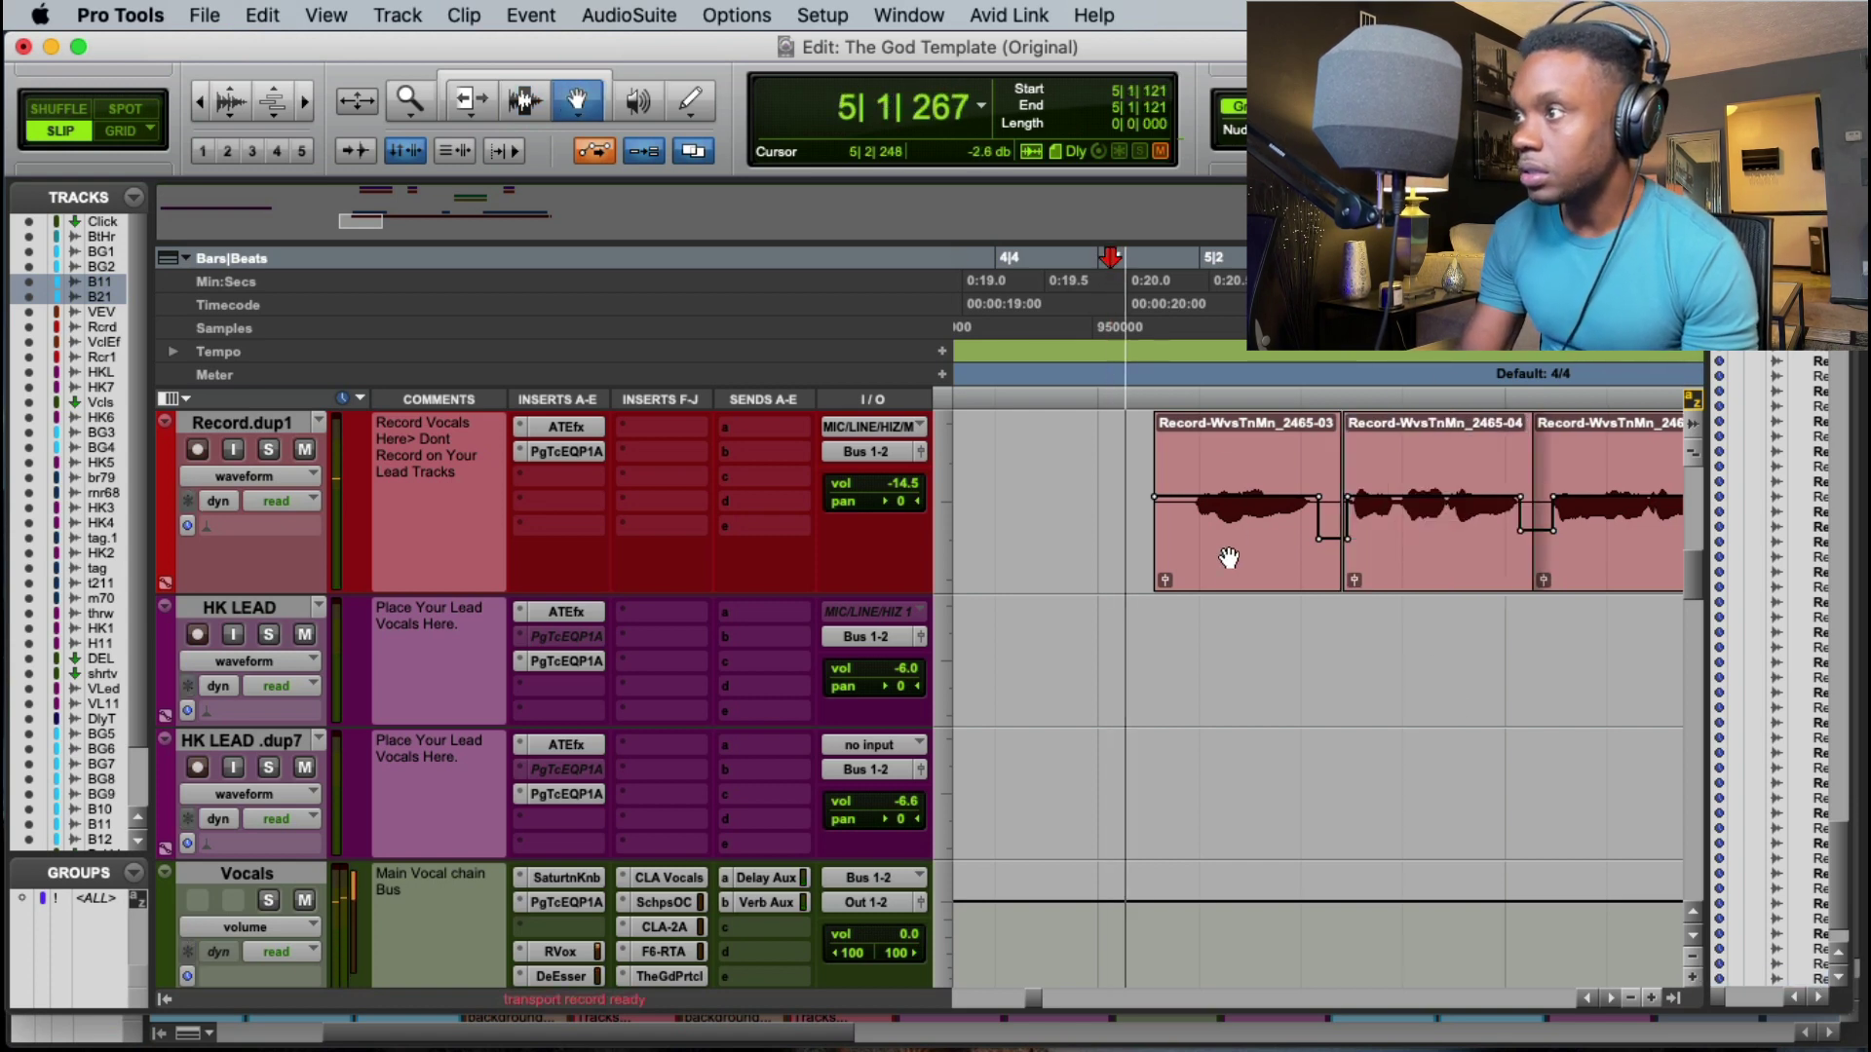
click(1228, 558)
key(KP_Add)
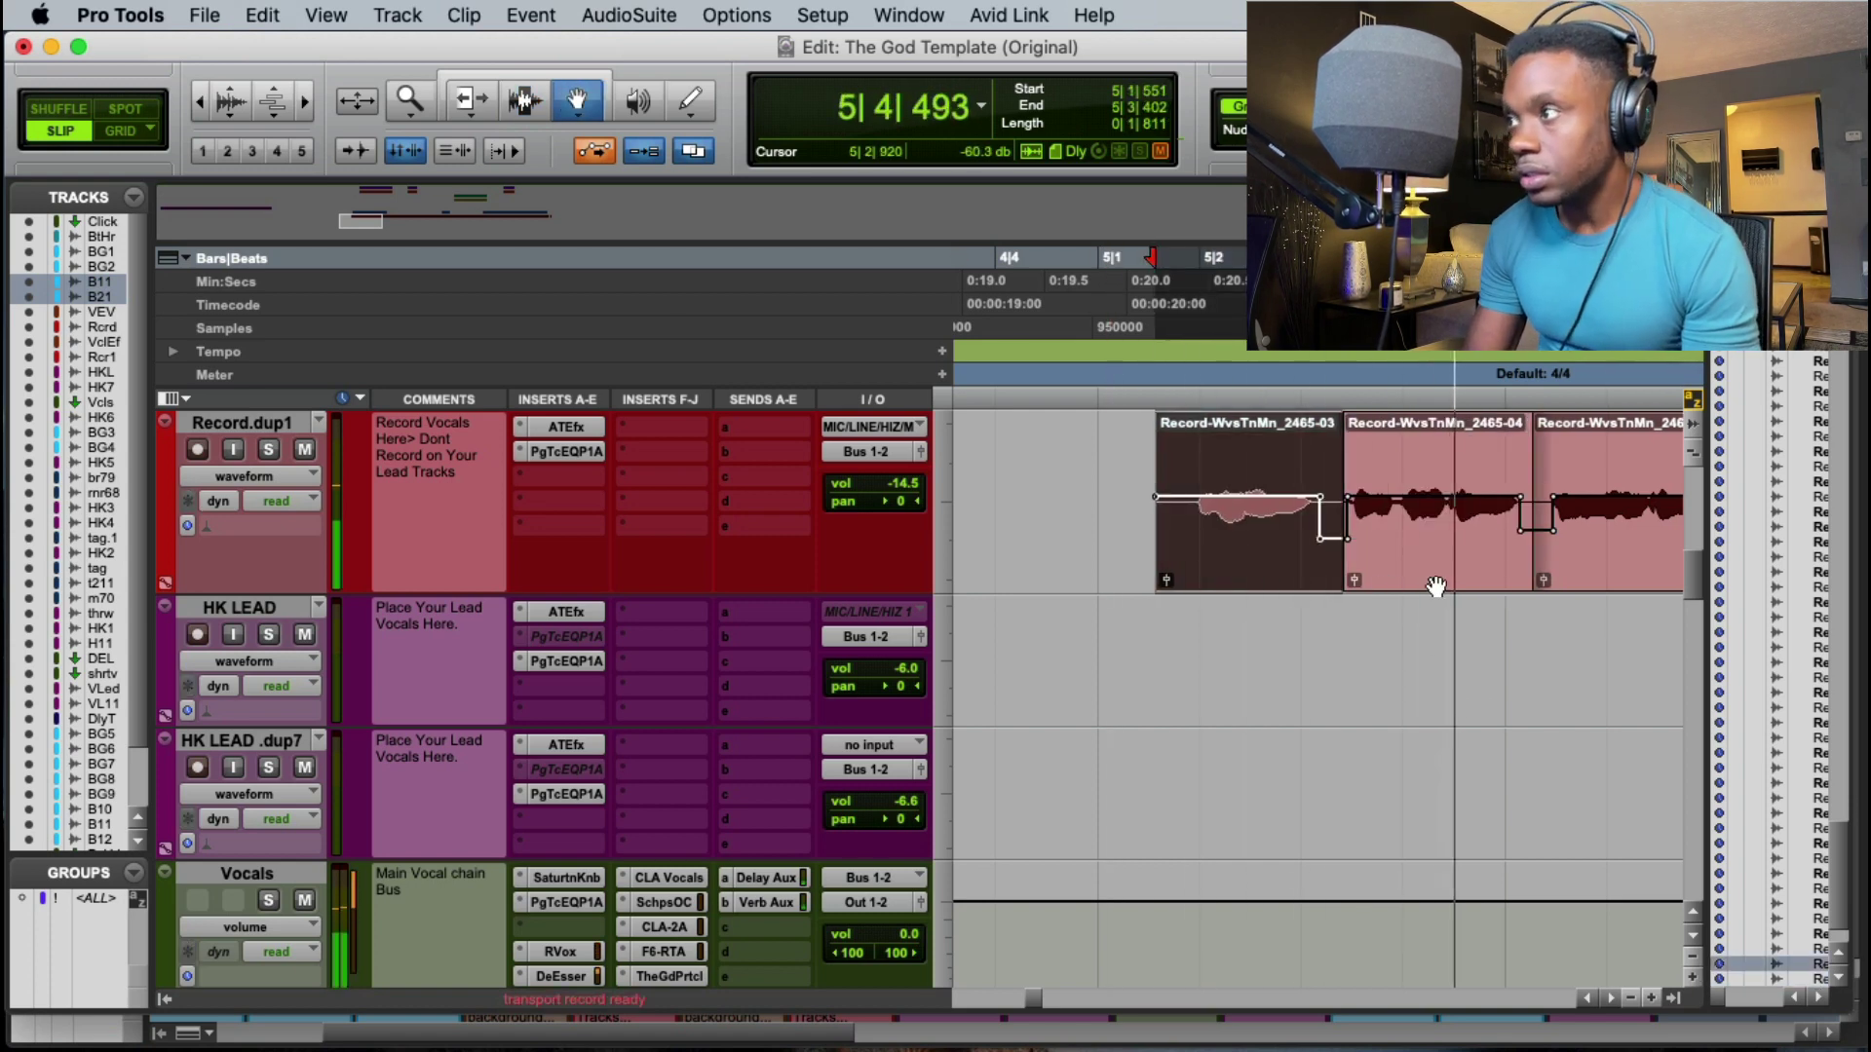
click(1595, 584)
key(KP_Add)
key(KP_Add)
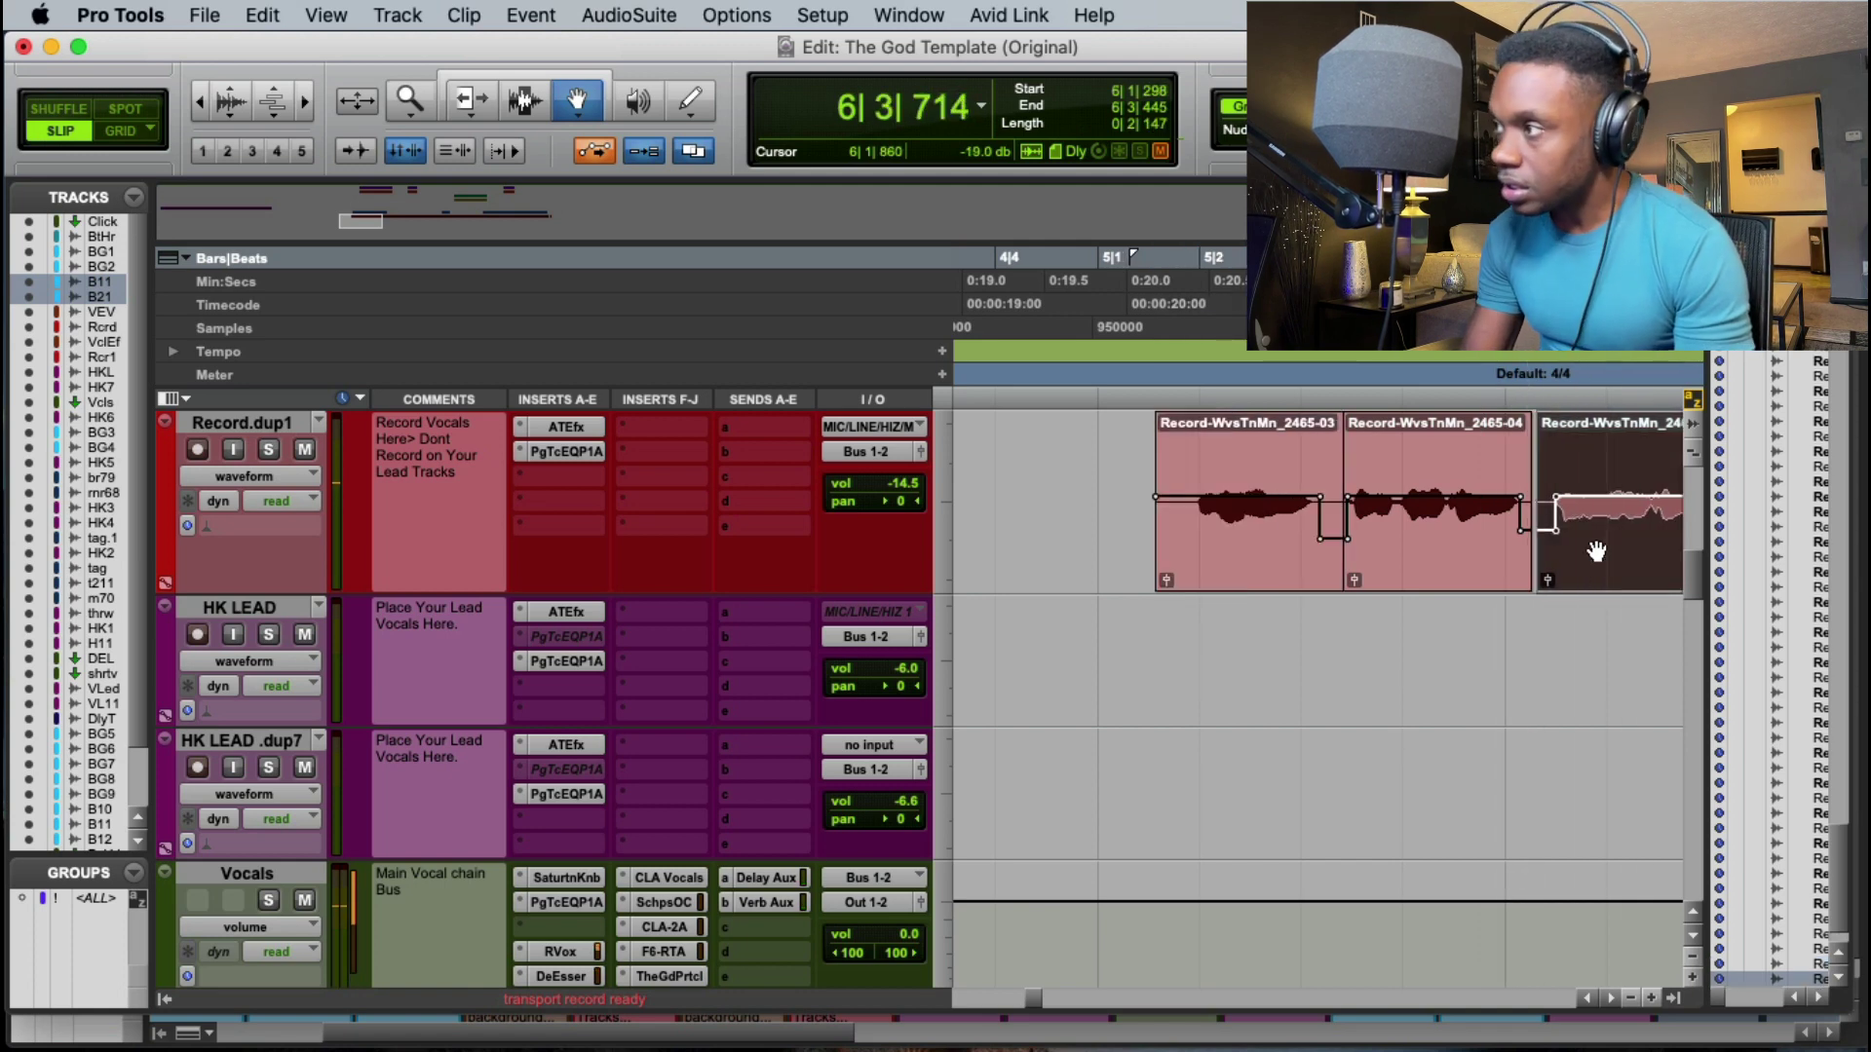
Step: Play the phrases from bar 5, nudge the third clip back to 6|1|283, and replay from 5|1|380
click(1120, 293)
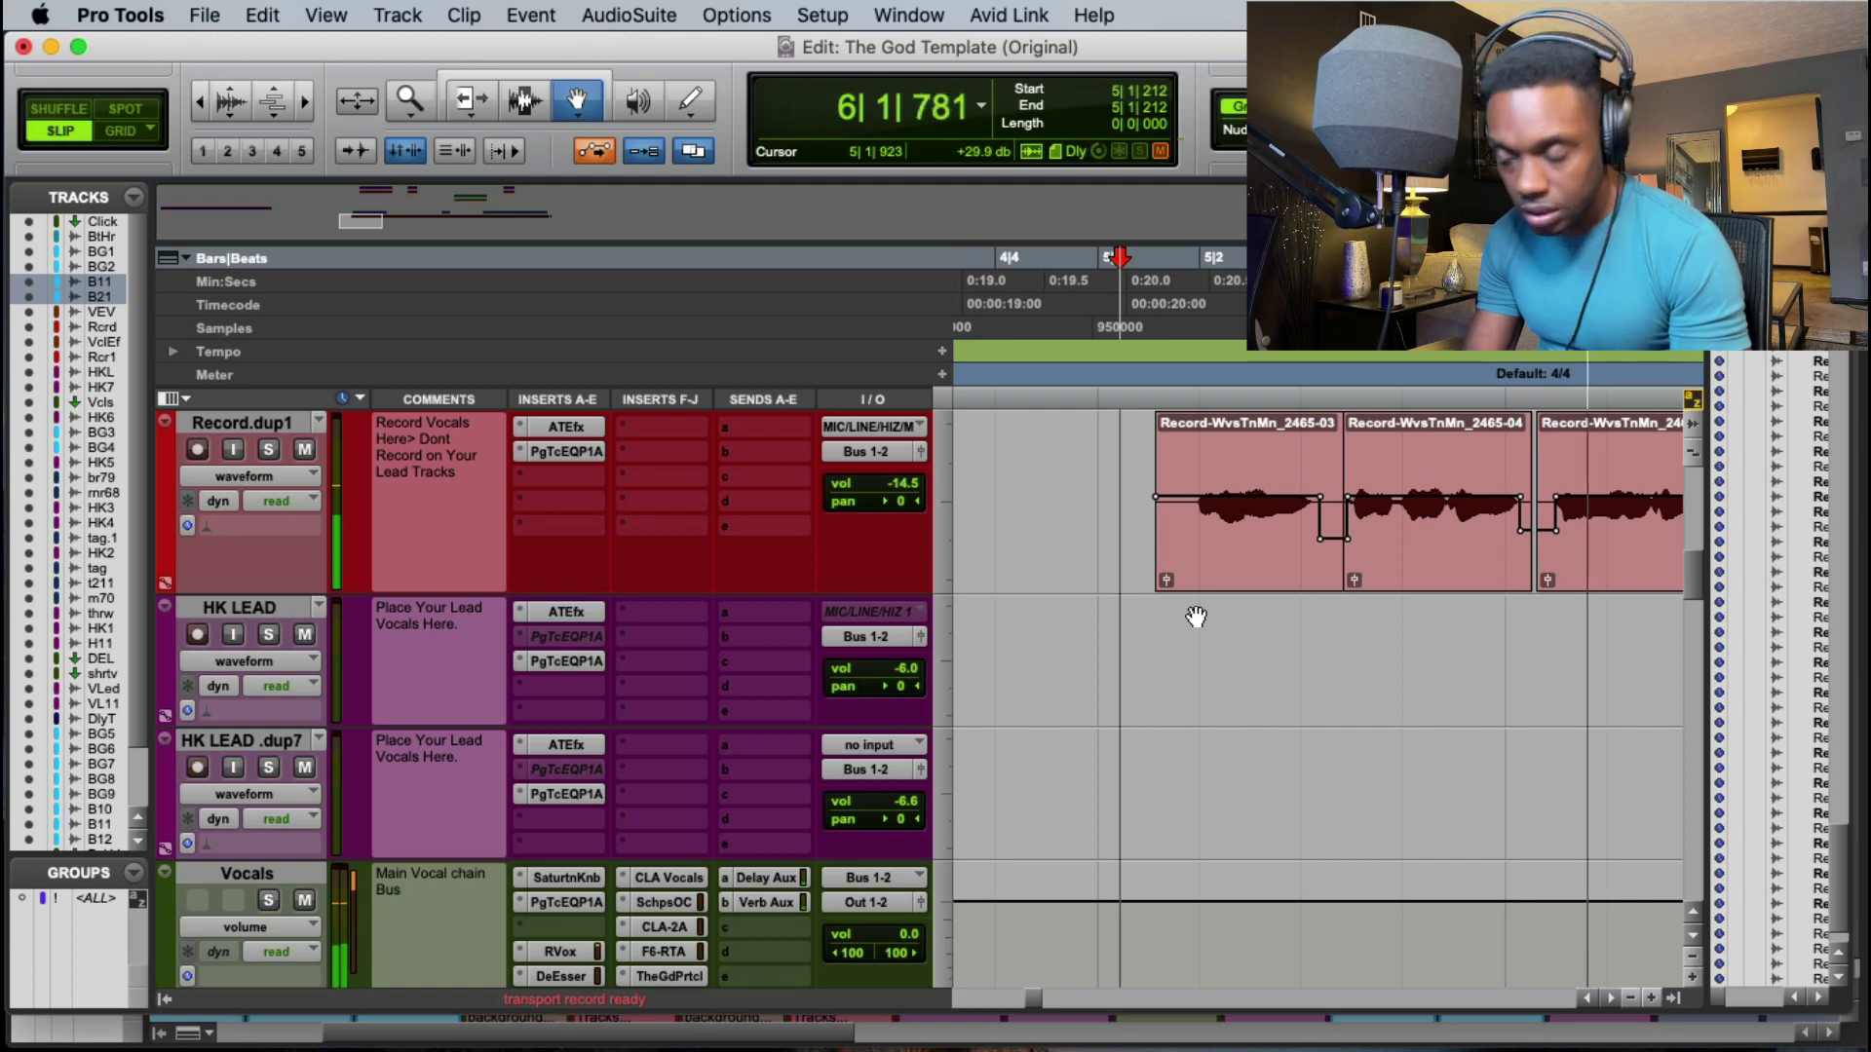
click(1585, 546)
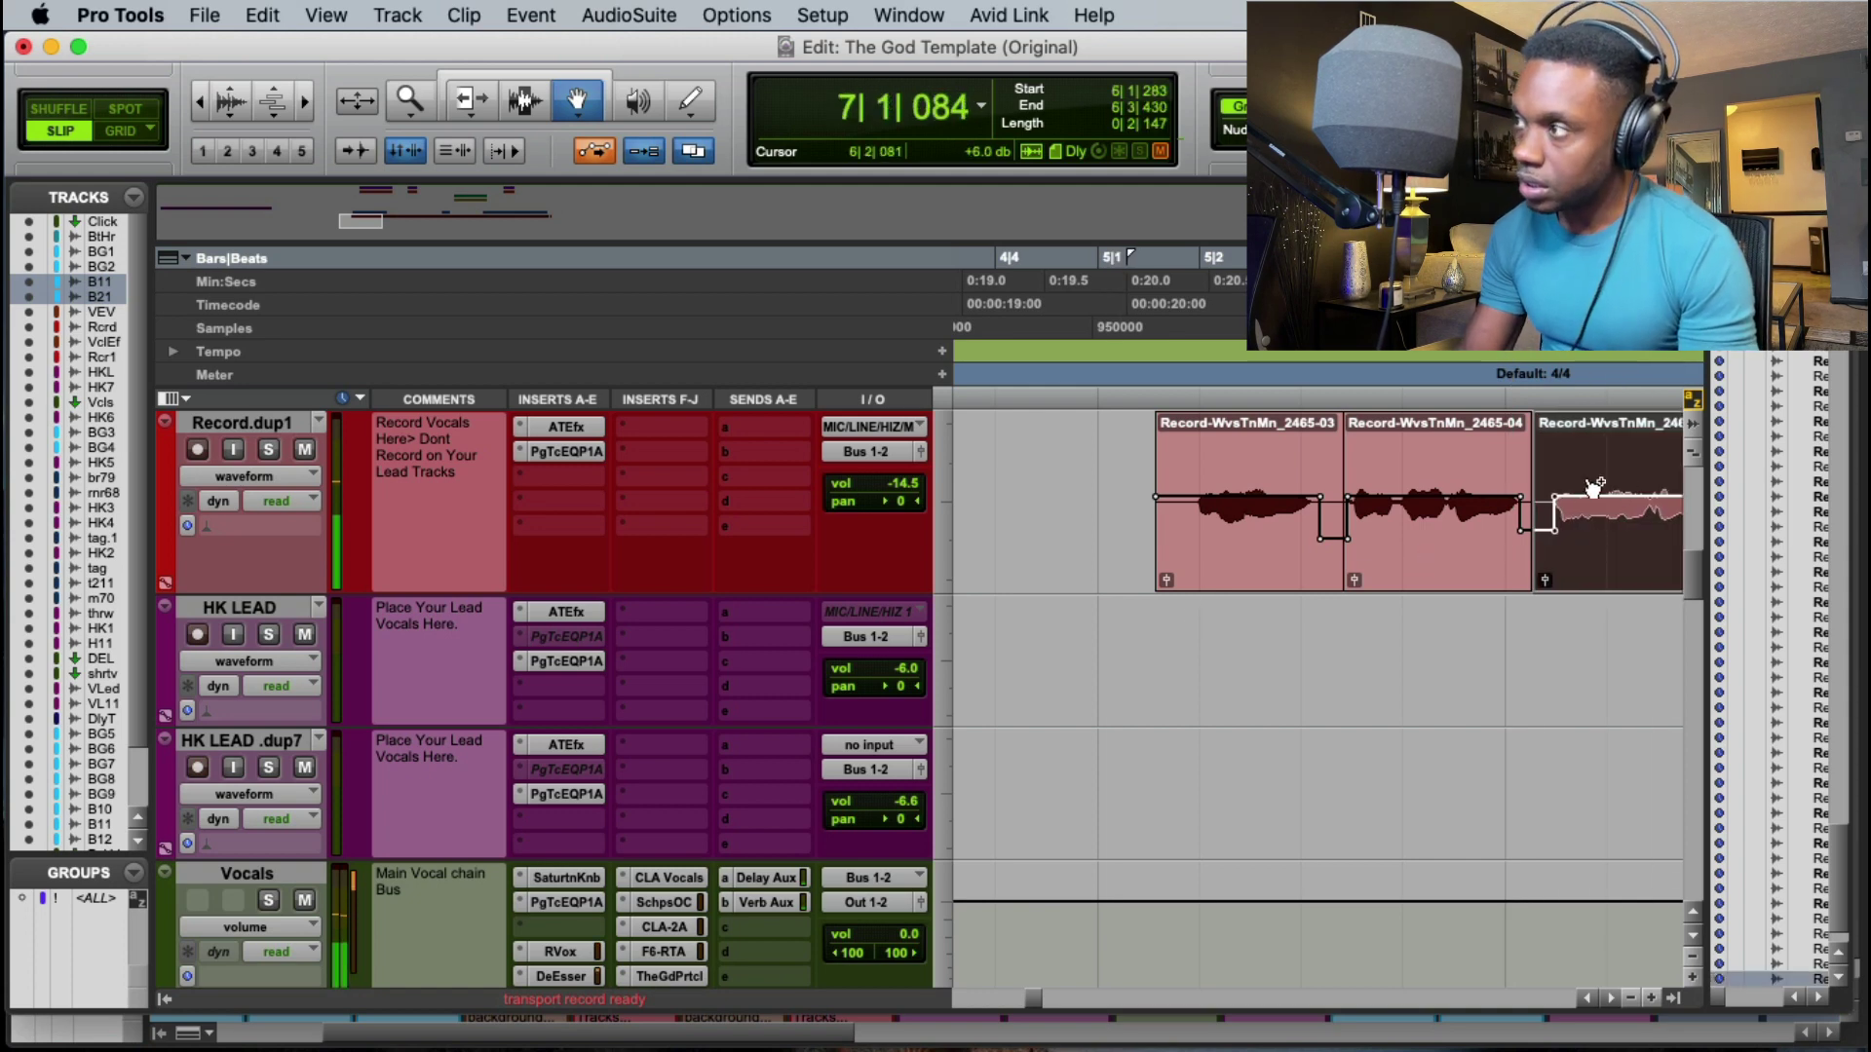
click(1137, 276)
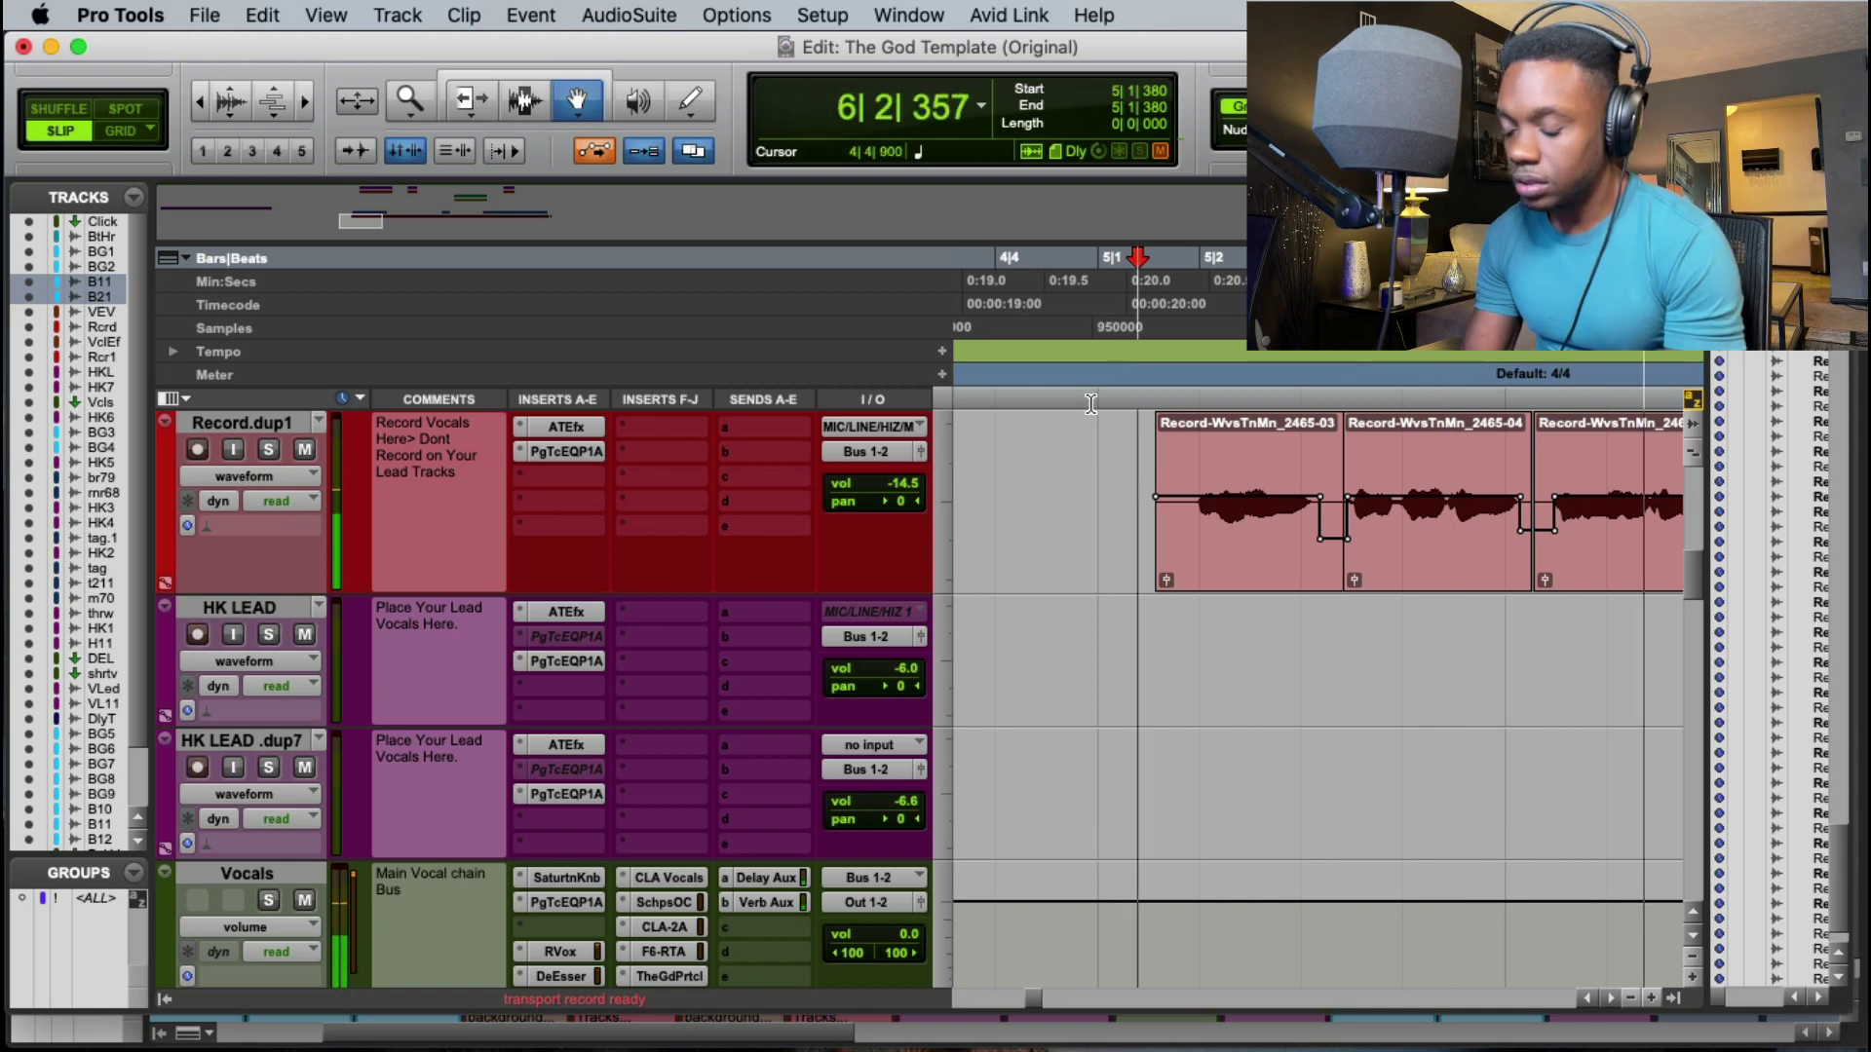
Step: Switch to Grid mode and choose a finer grid value for selecting the three edited phrase clips
key(r)
key(r)
key(r)
key(t)
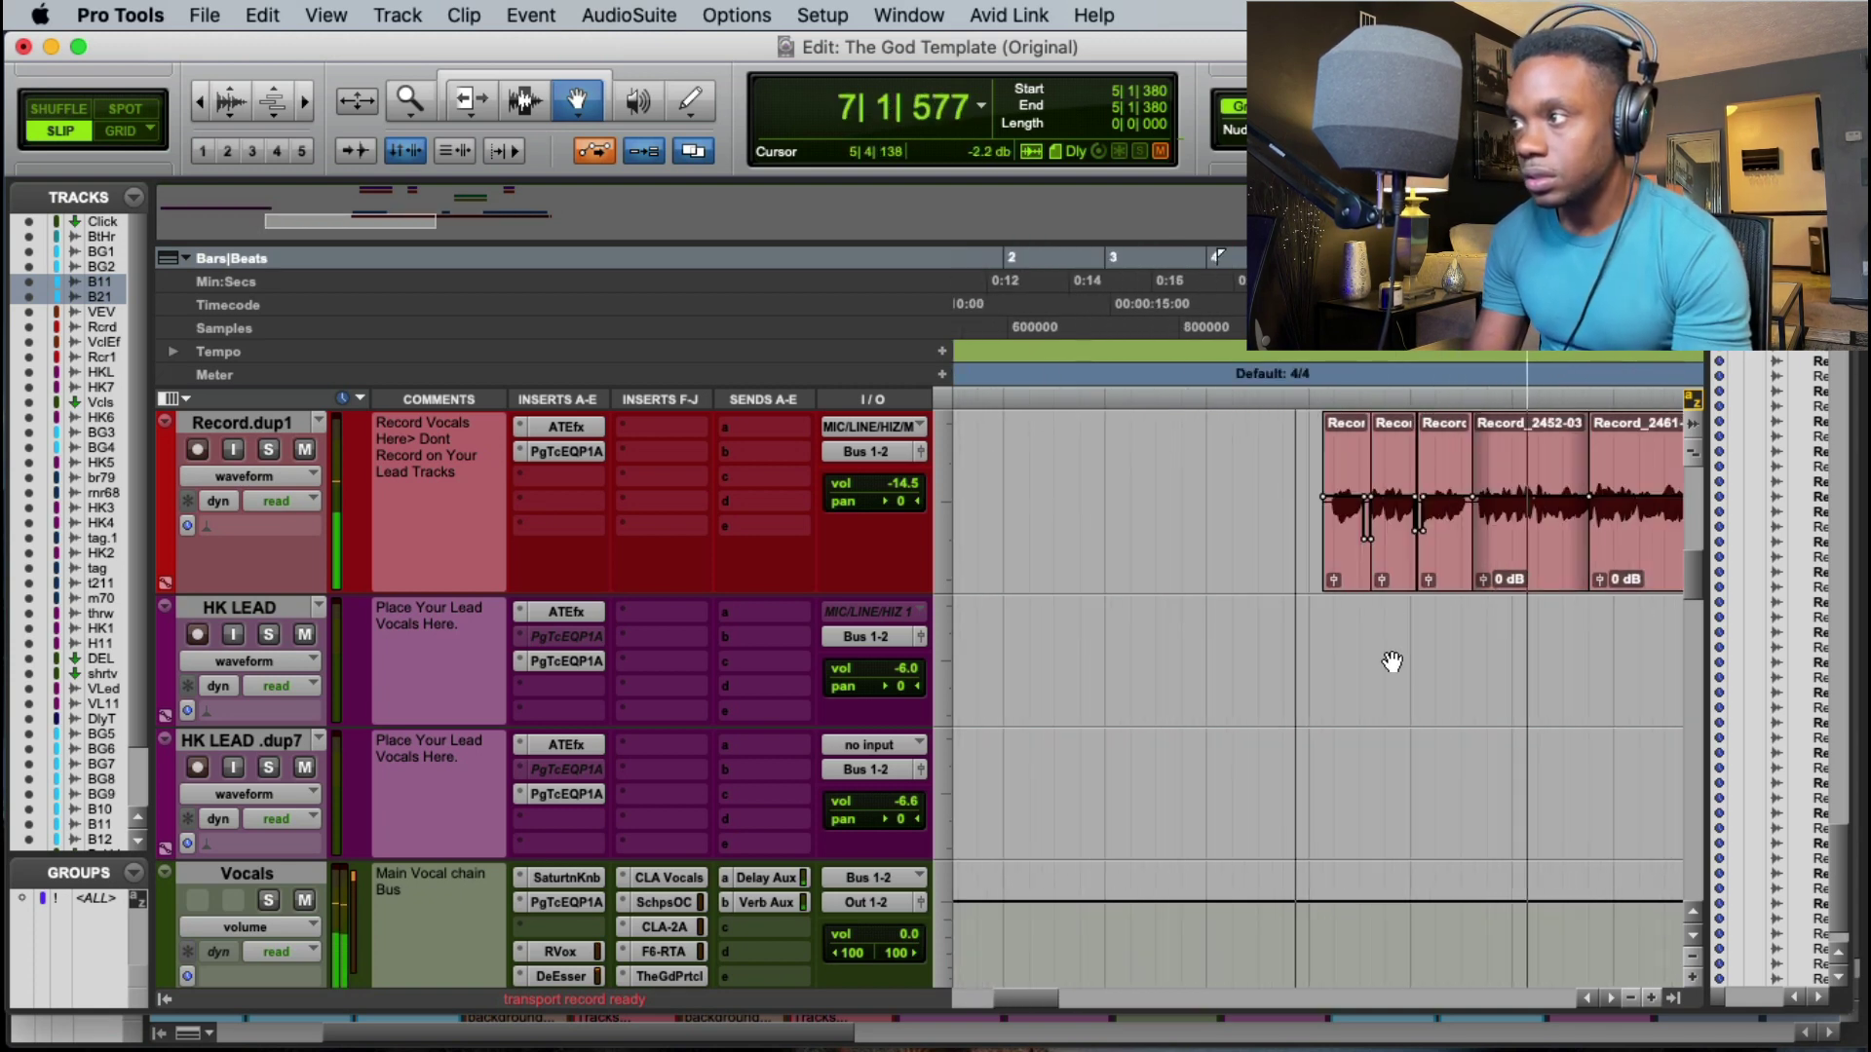
key(grave)
key(grave)
key(Escape)
key(Escape)
key(Escape)
key(Escape)
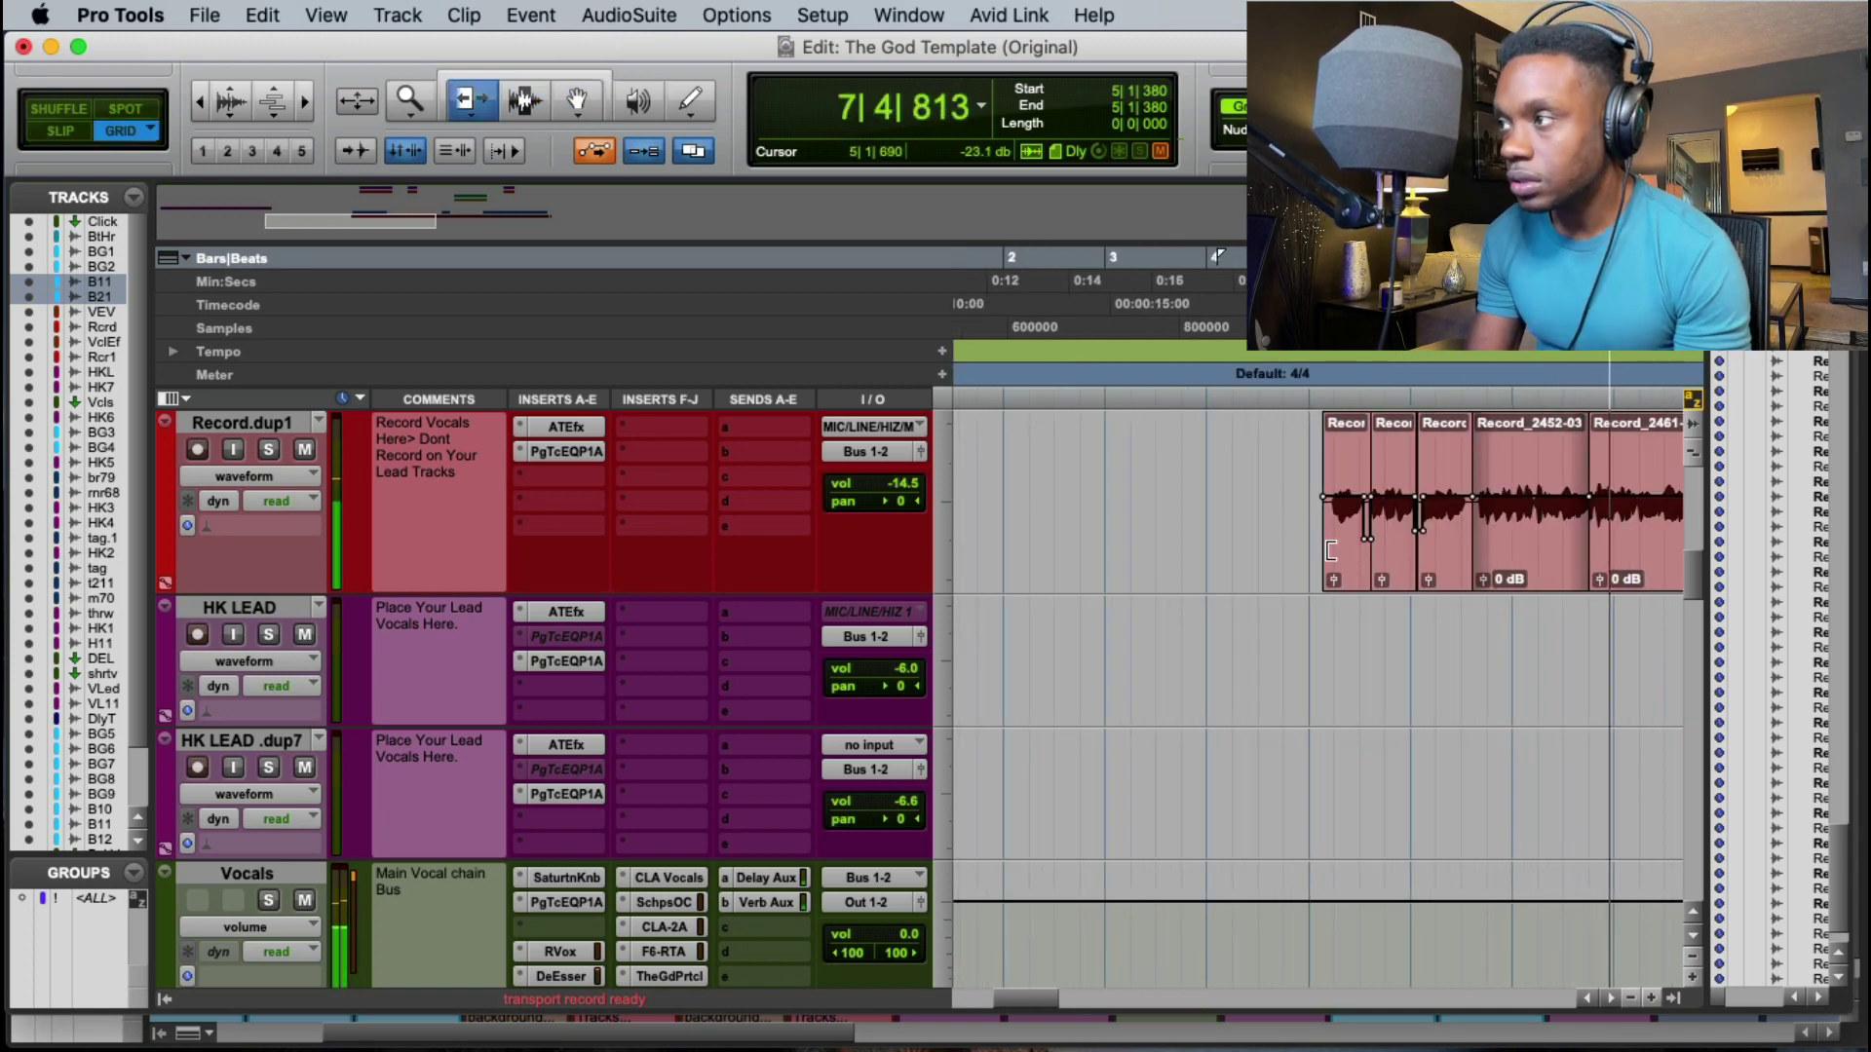
drag(1325, 541, 1470, 575)
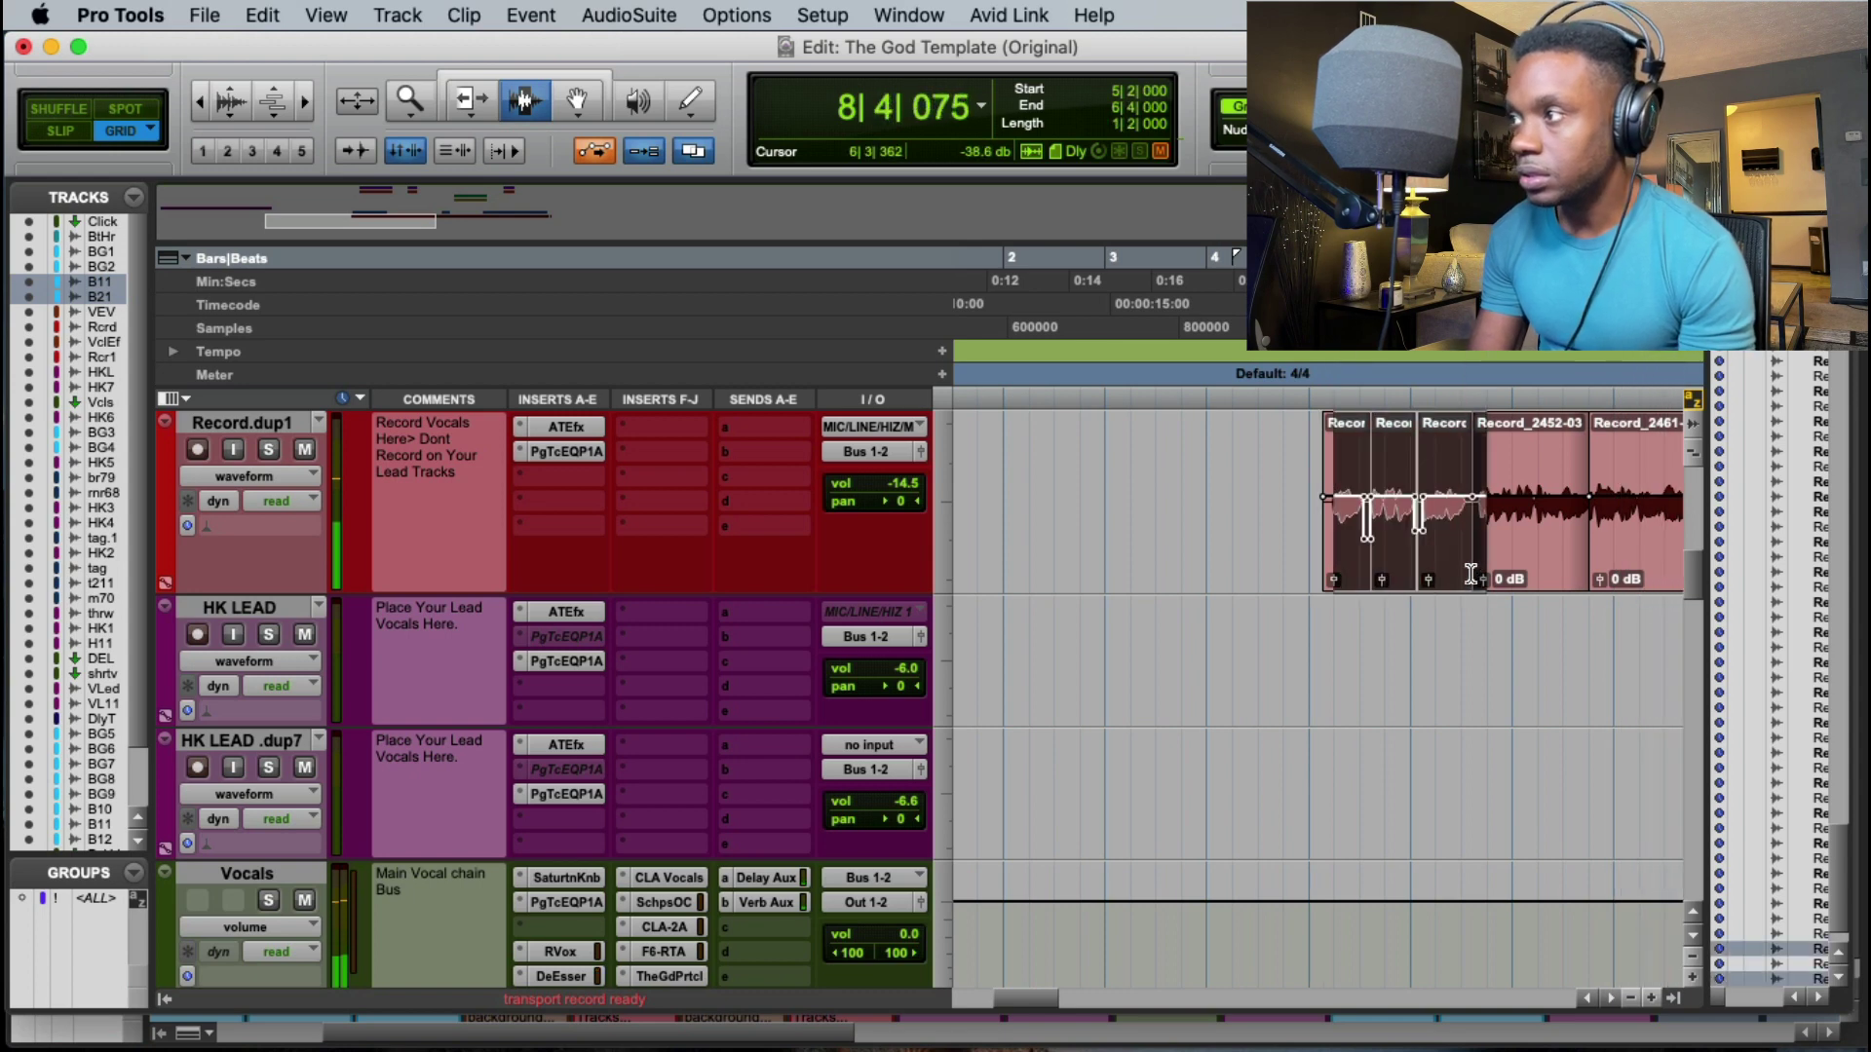
click(1362, 107)
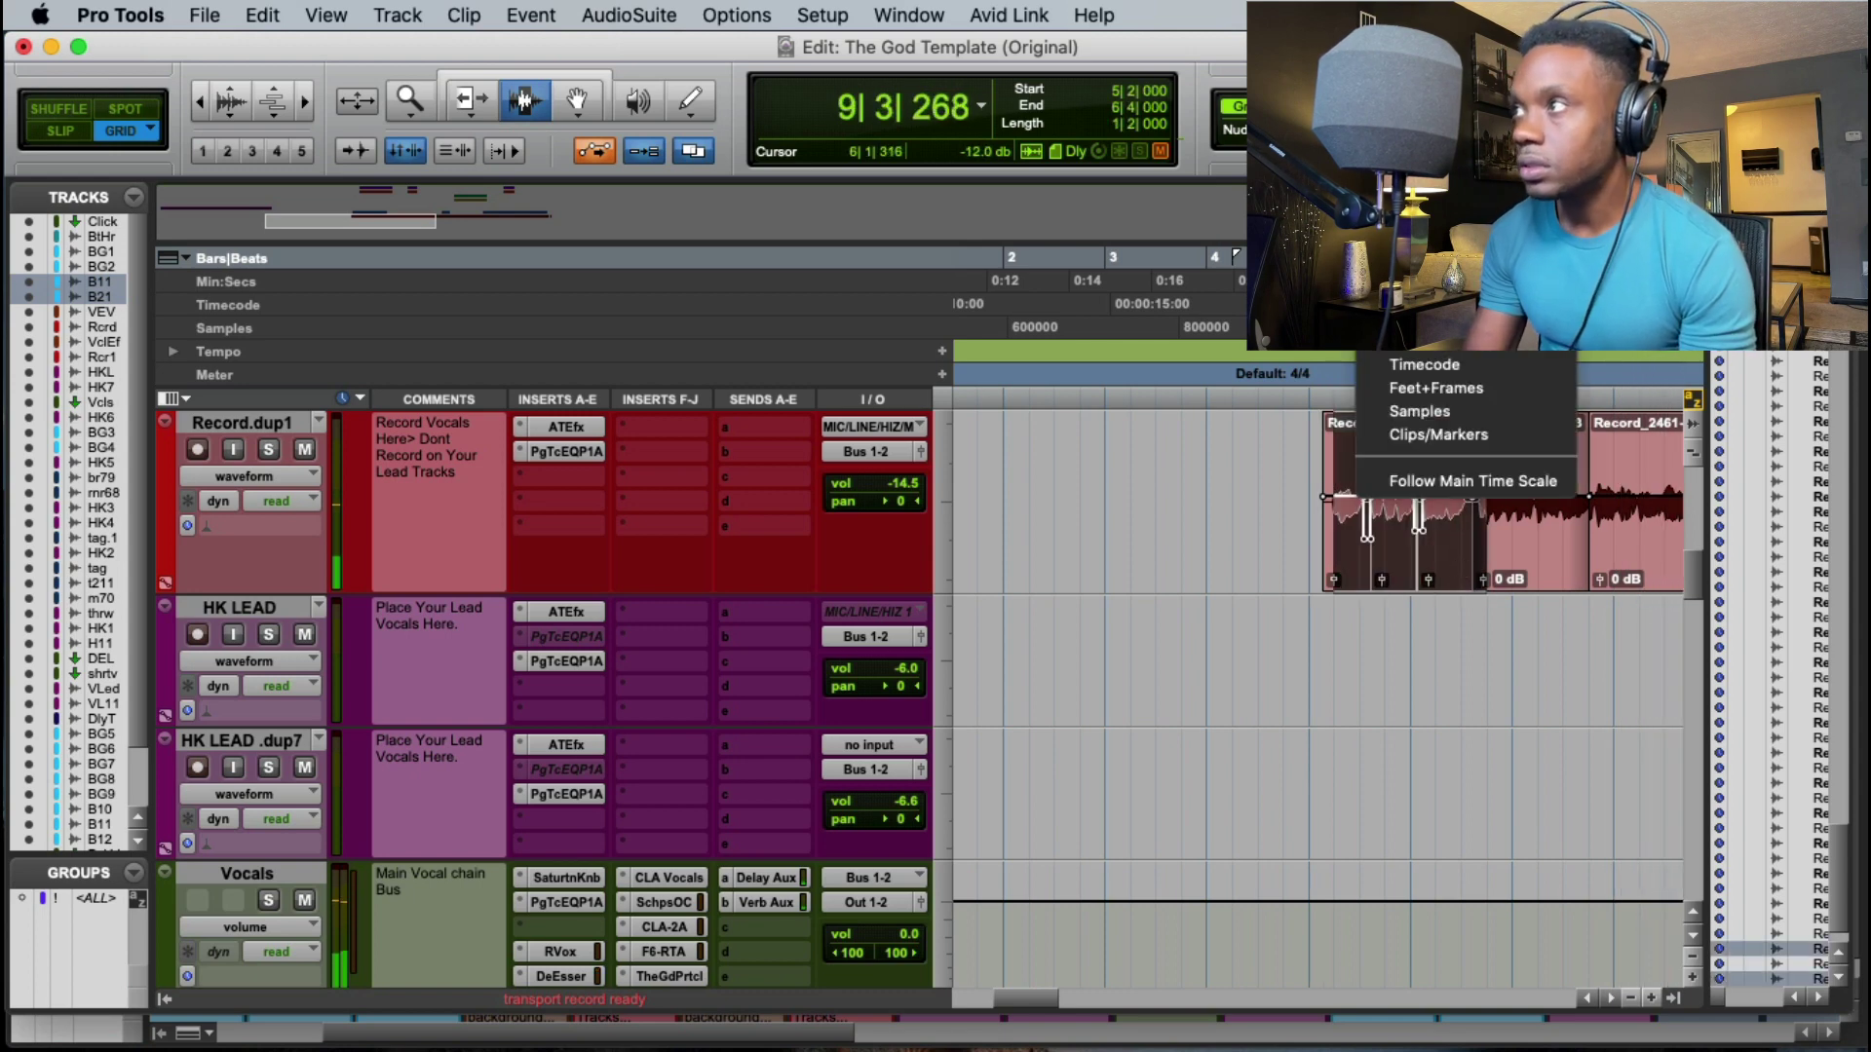
click(1403, 130)
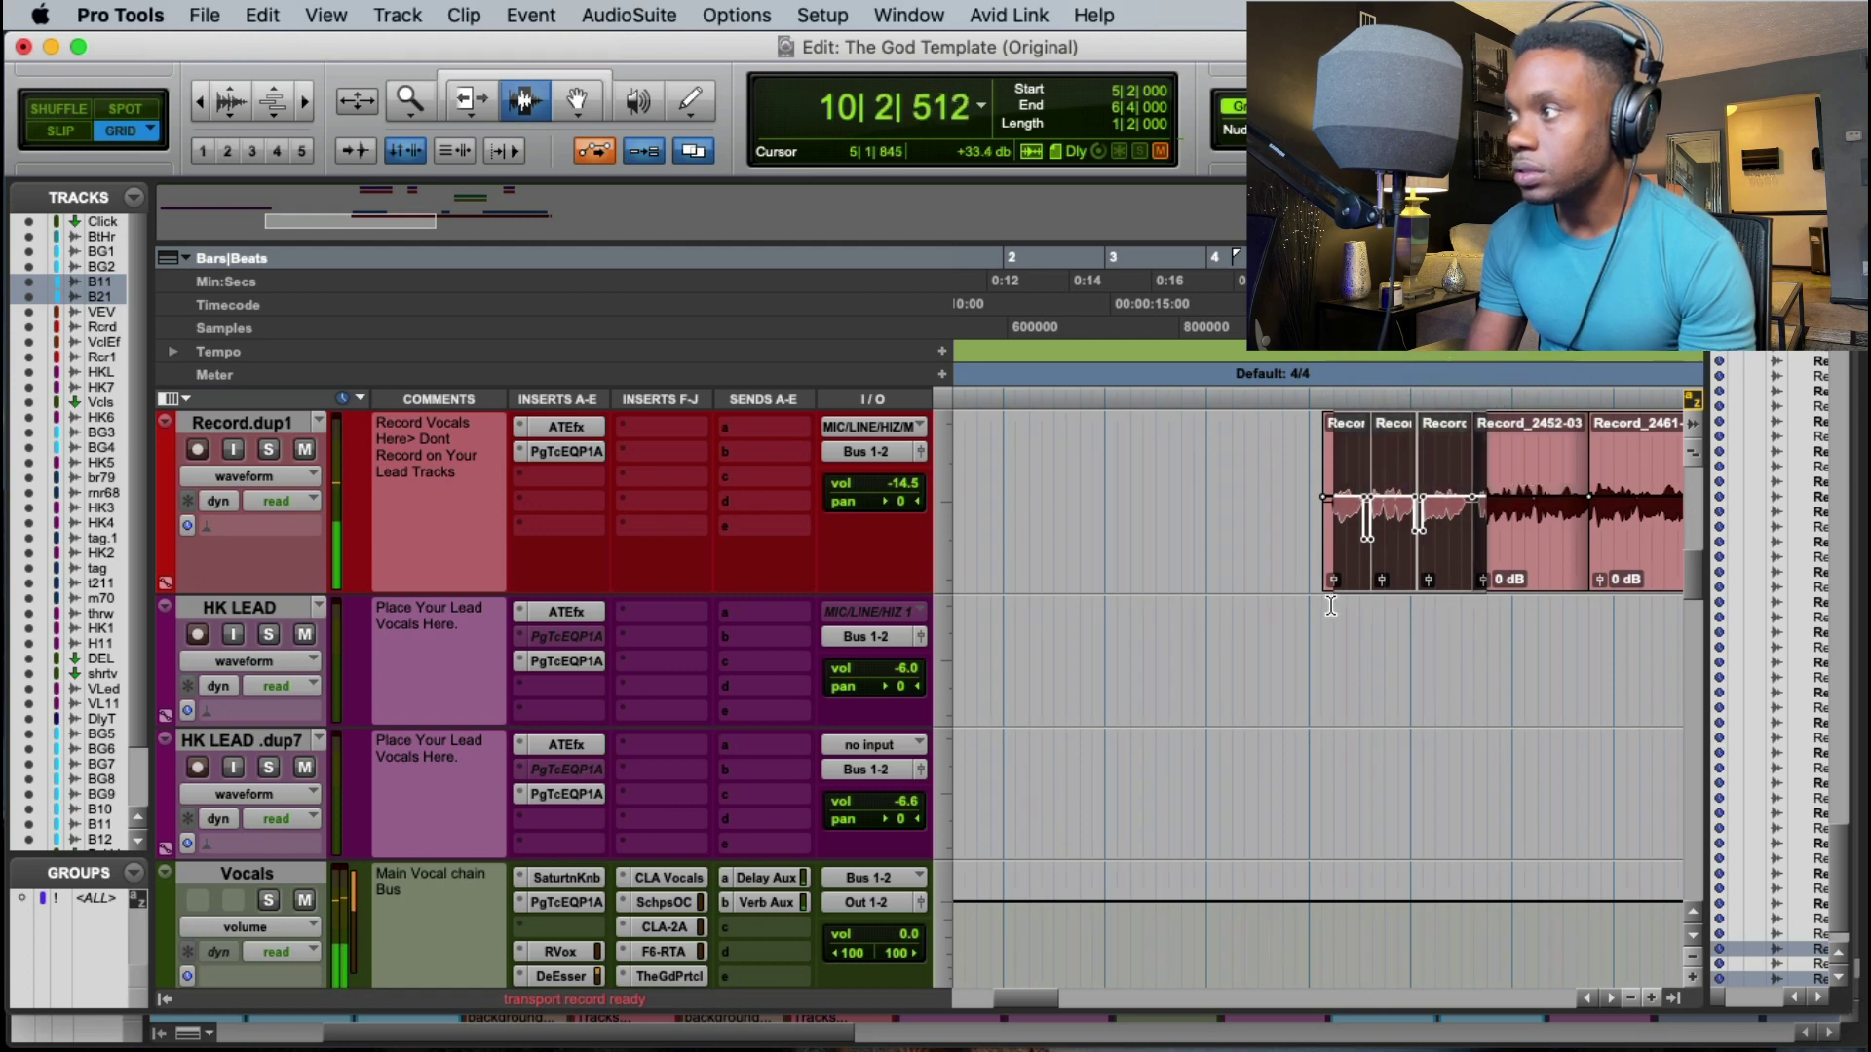
Step: Copy the edited Record.dup1 phrases from 5|2|000 to 6|3|480, paste them at 9|2|000, and return to Slip mode
drag(1332, 562, 1456, 572)
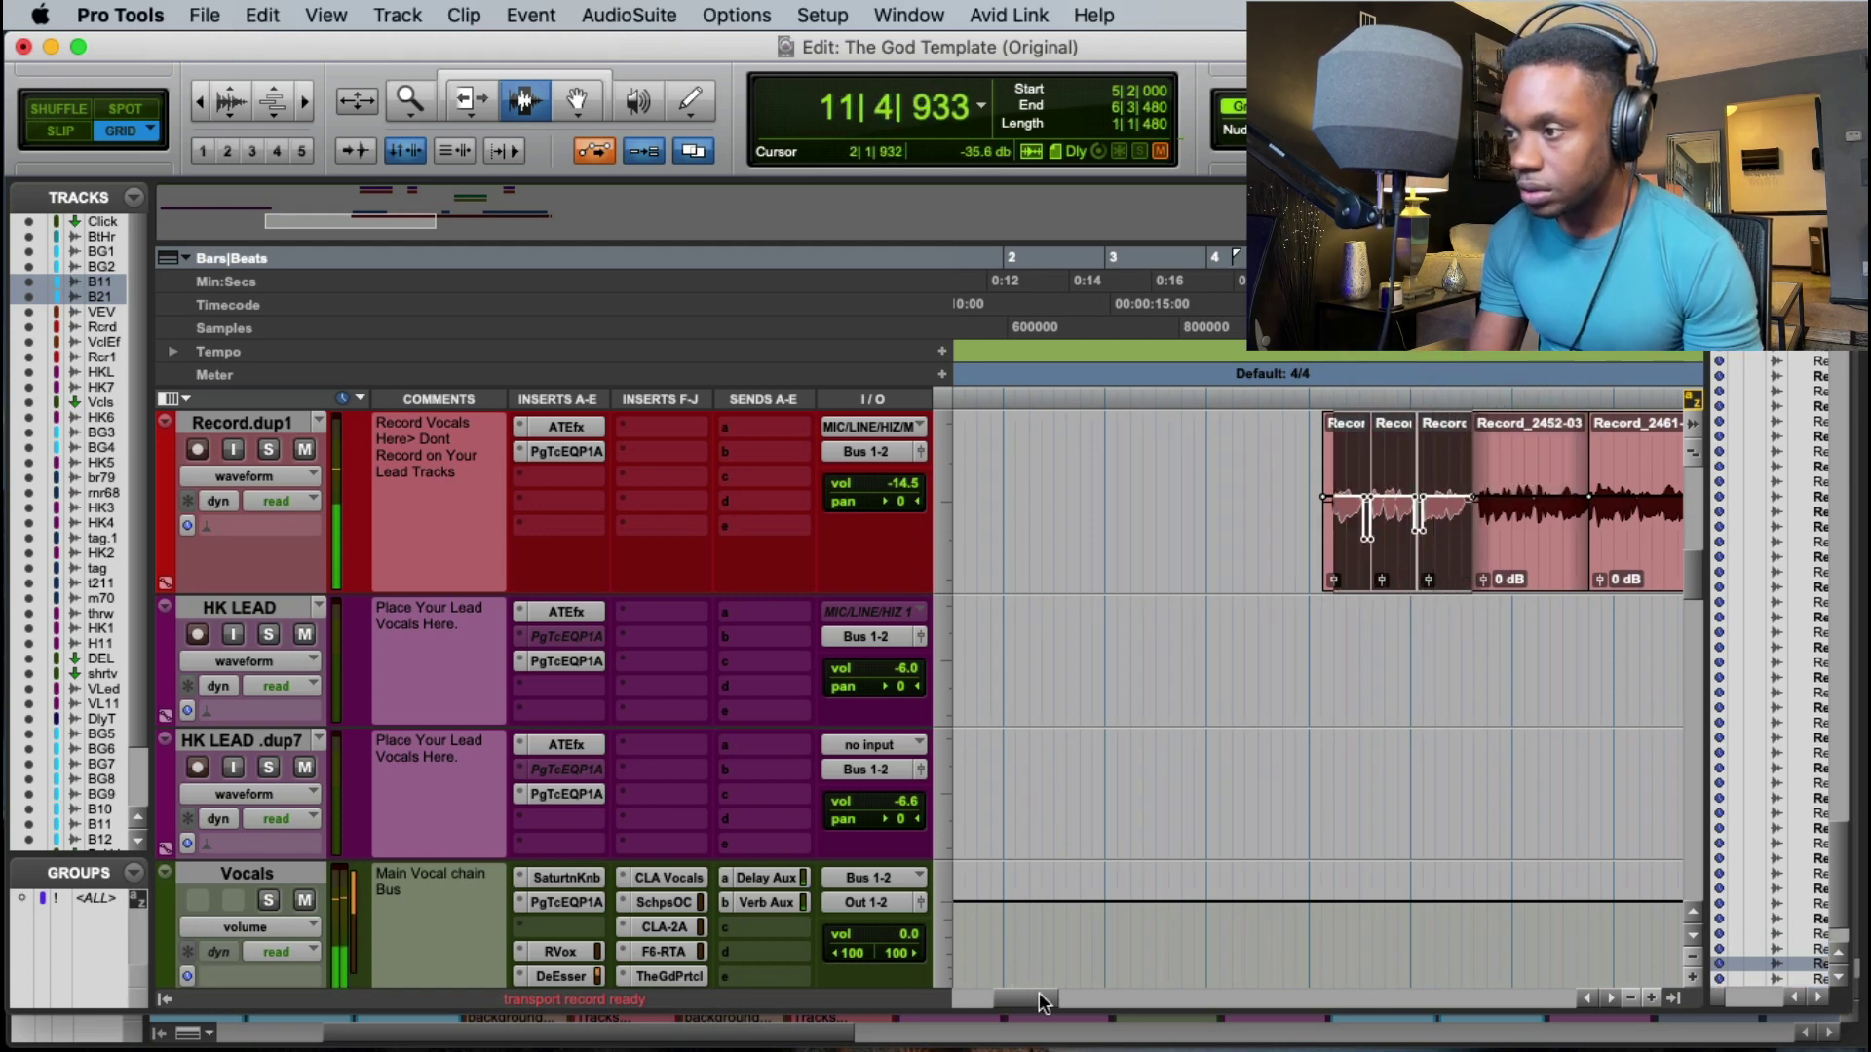
drag(1040, 995, 1077, 989)
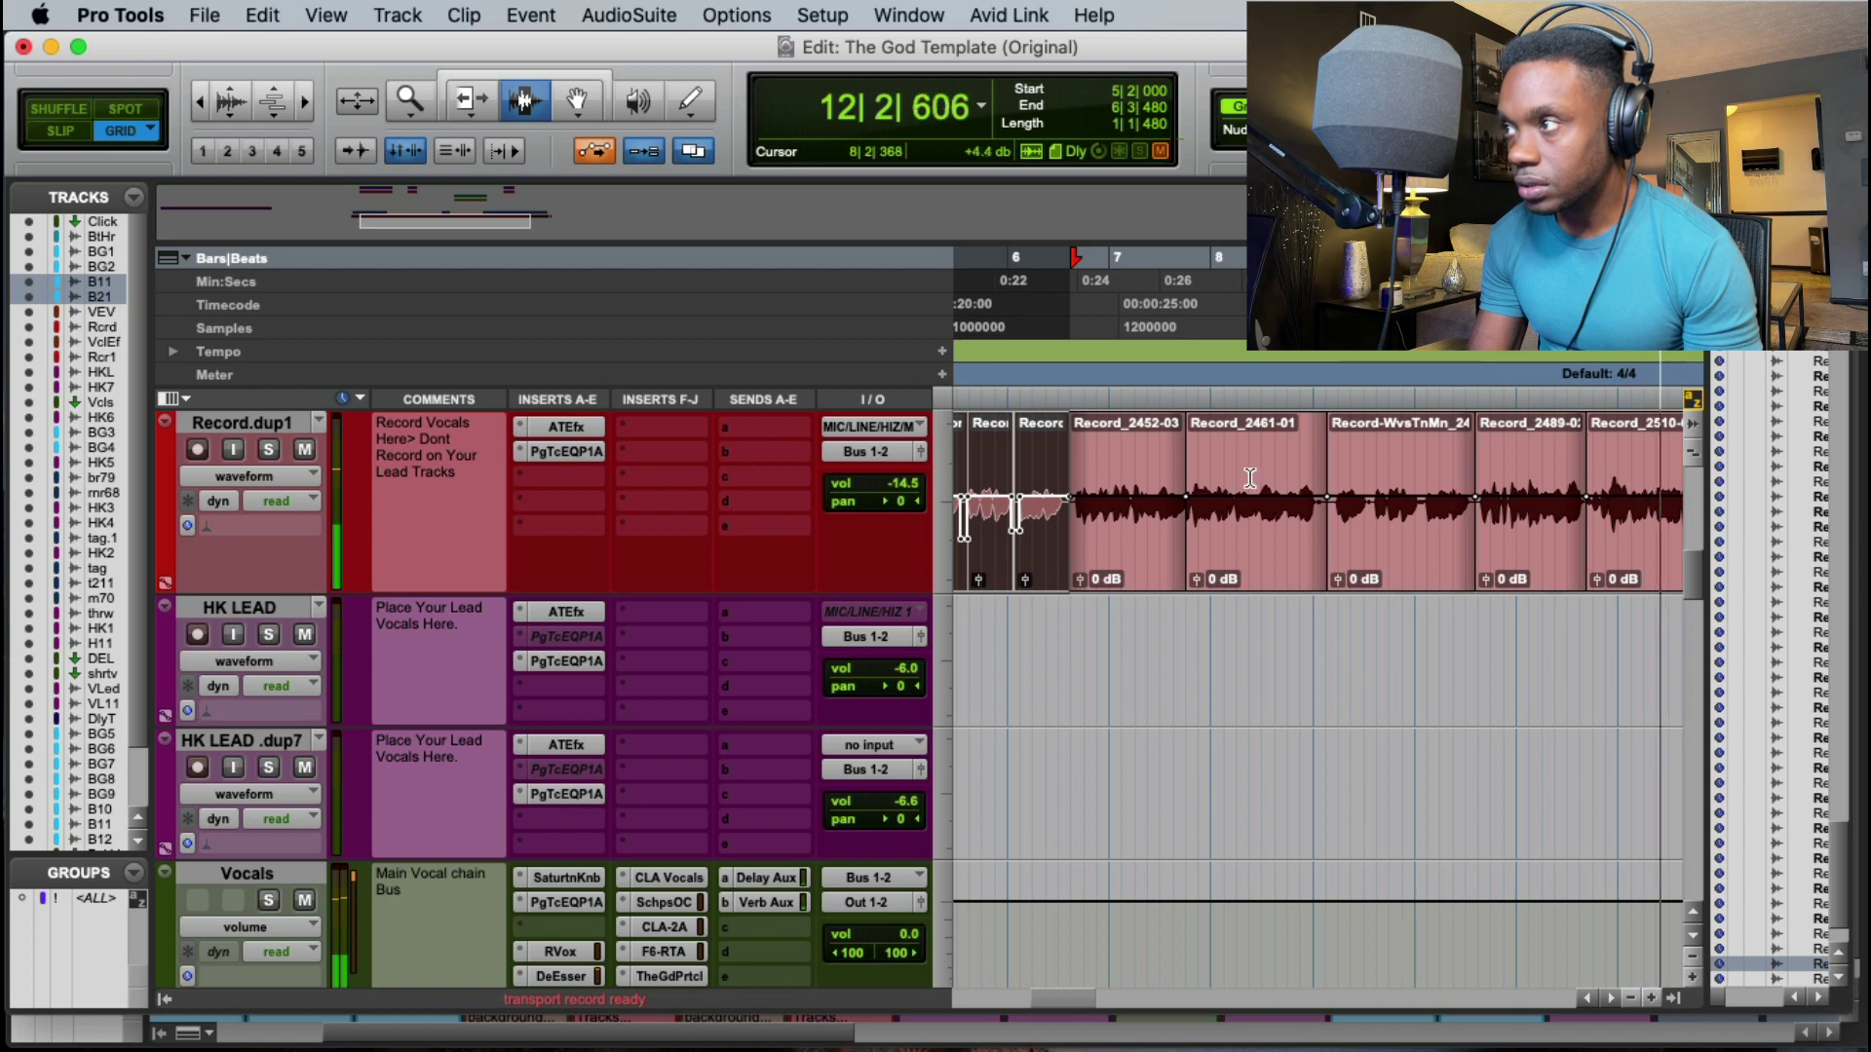
click(1335, 543)
key(super+v)
key(F2)
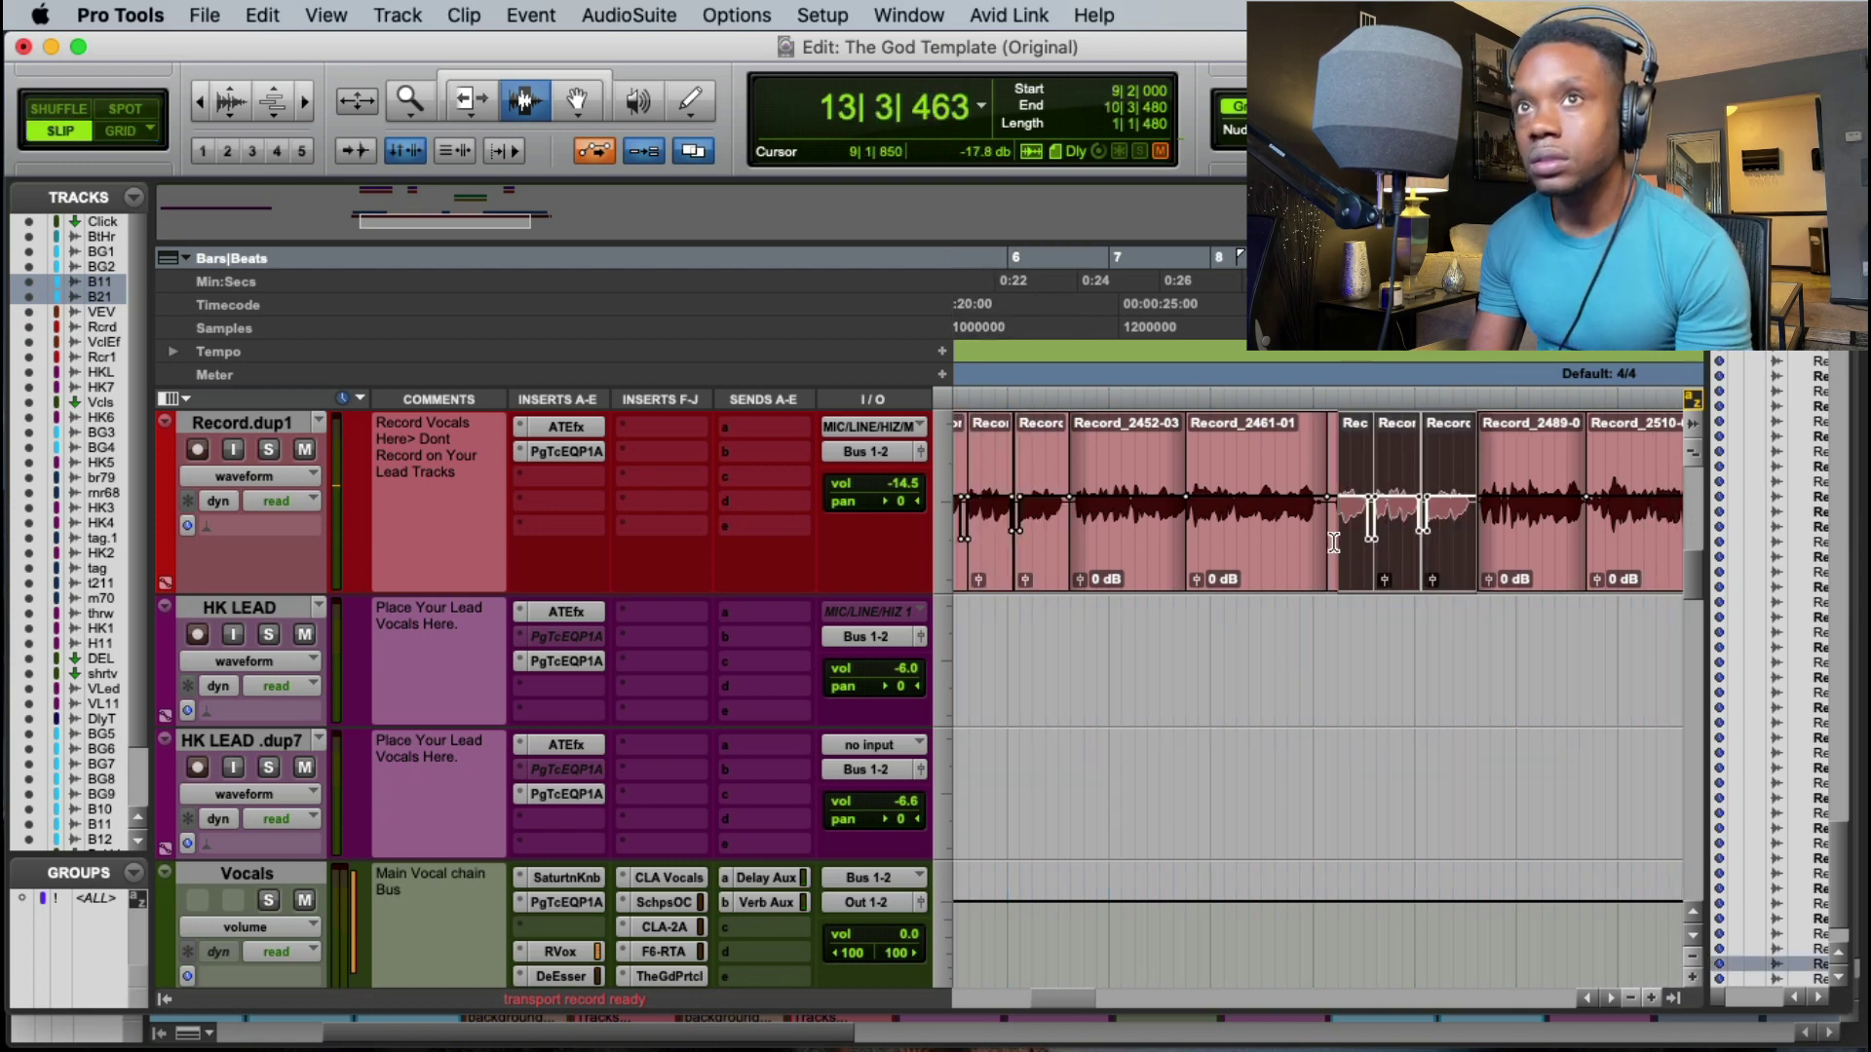
Step: Extend the start of the first pasted Record.dup1 clip back to 9|1|592 and select that clip
click(1350, 570)
double_click(1350, 562)
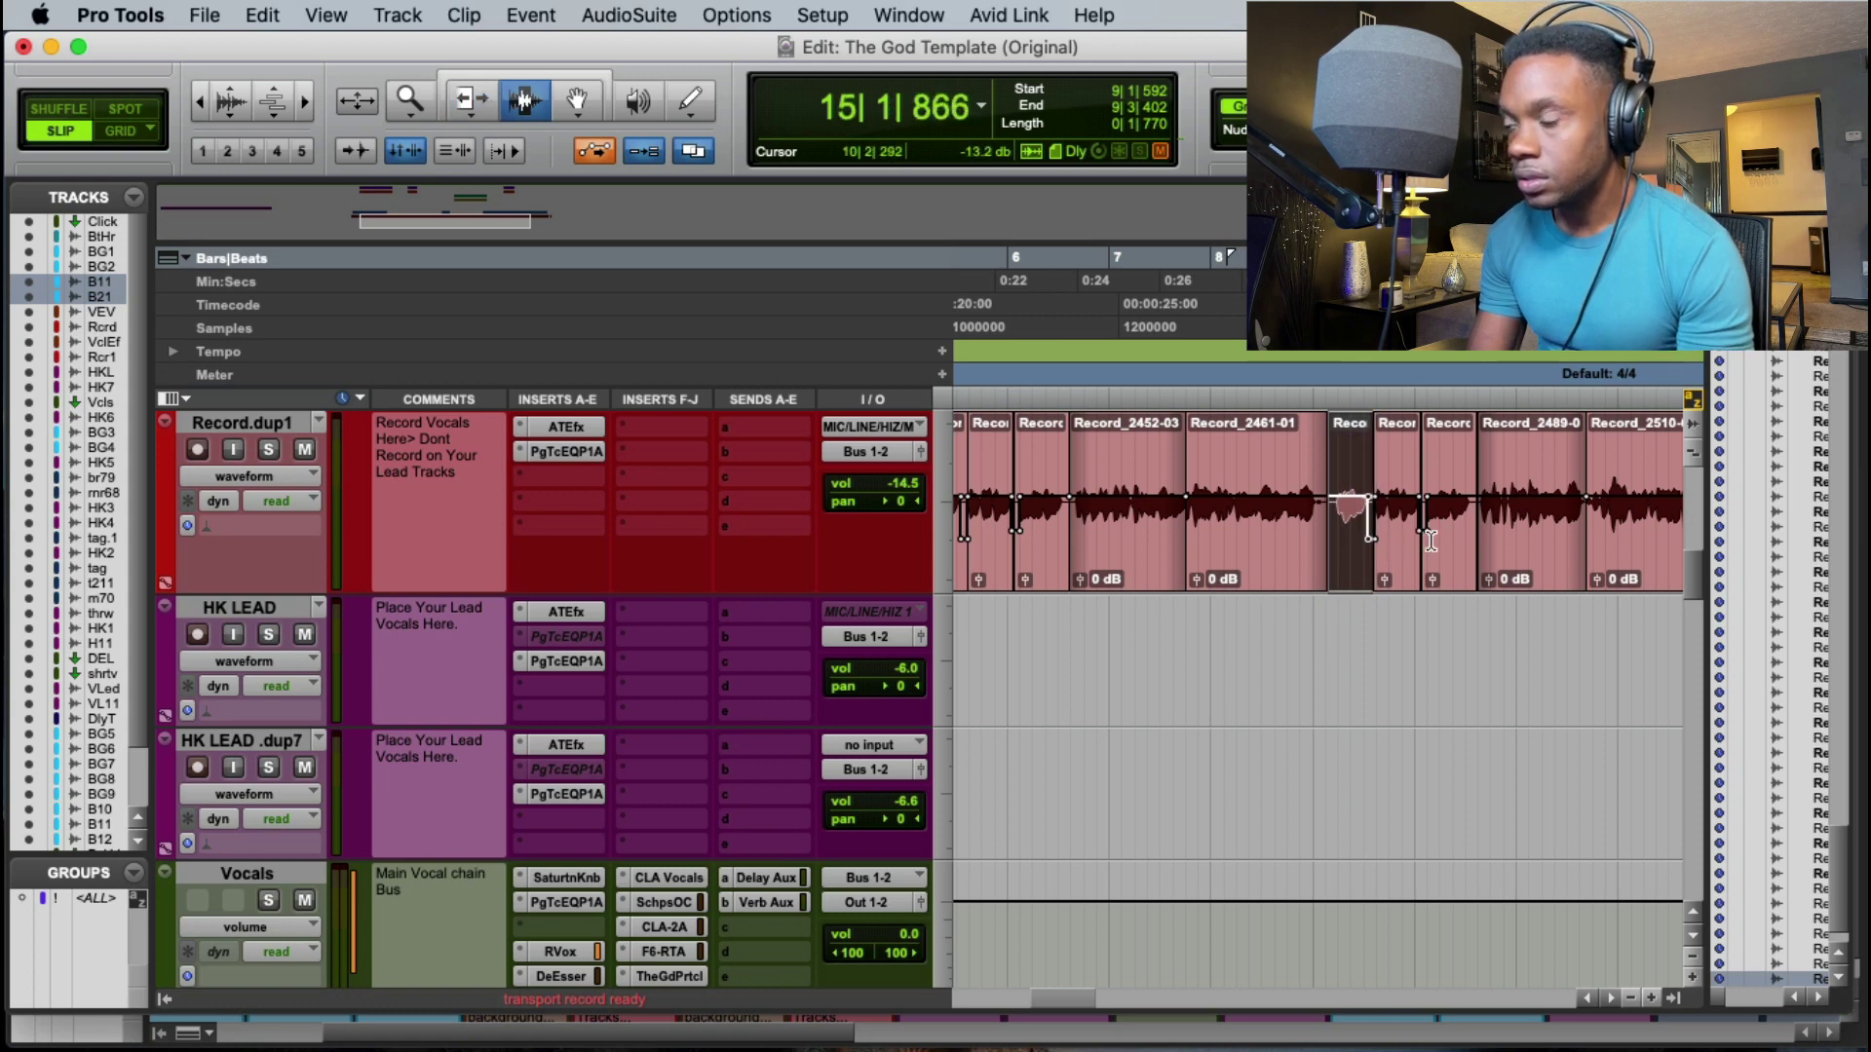
Step: Play the original and repeated Record.dup1 phrases from 5|1|173 and bring the Vocal Efx track into view
key(super+bracketleft)
click(1114, 312)
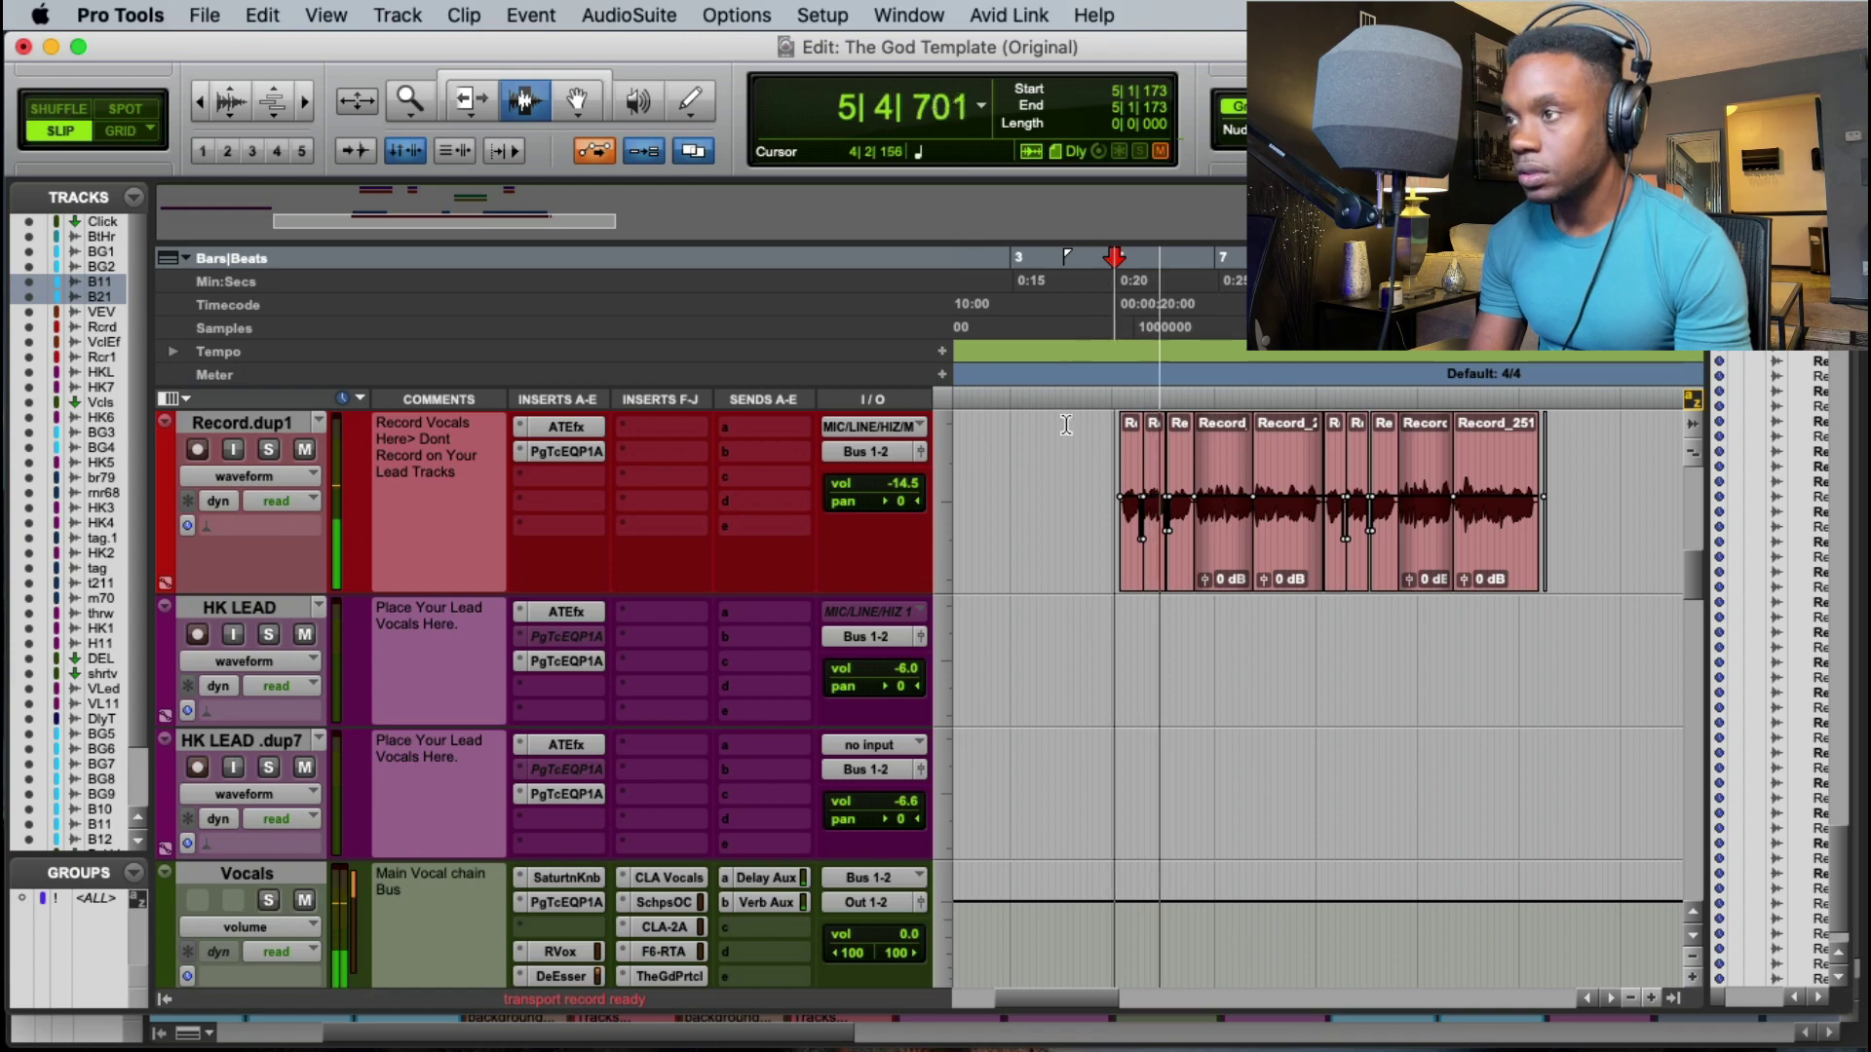
scroll(1117, 622, up, 5)
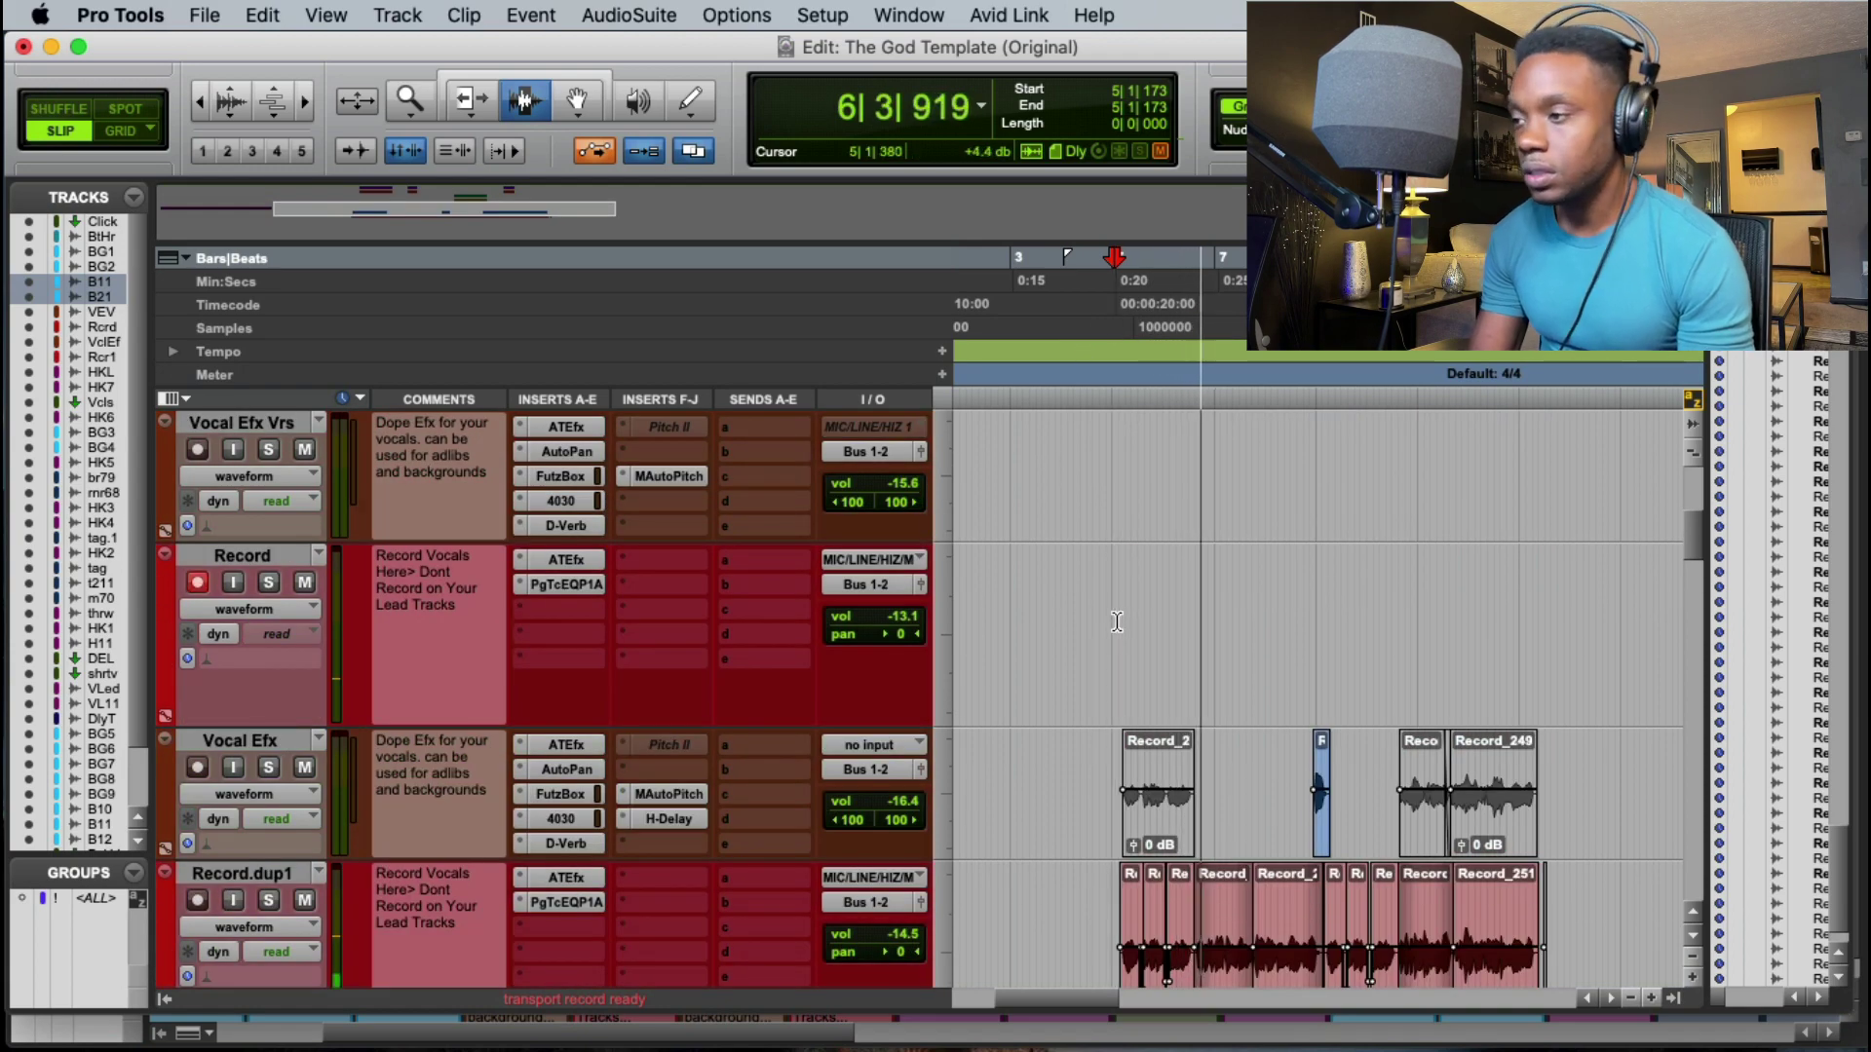
scroll(1117, 622, down, 5)
scroll(1116, 624, up, 3)
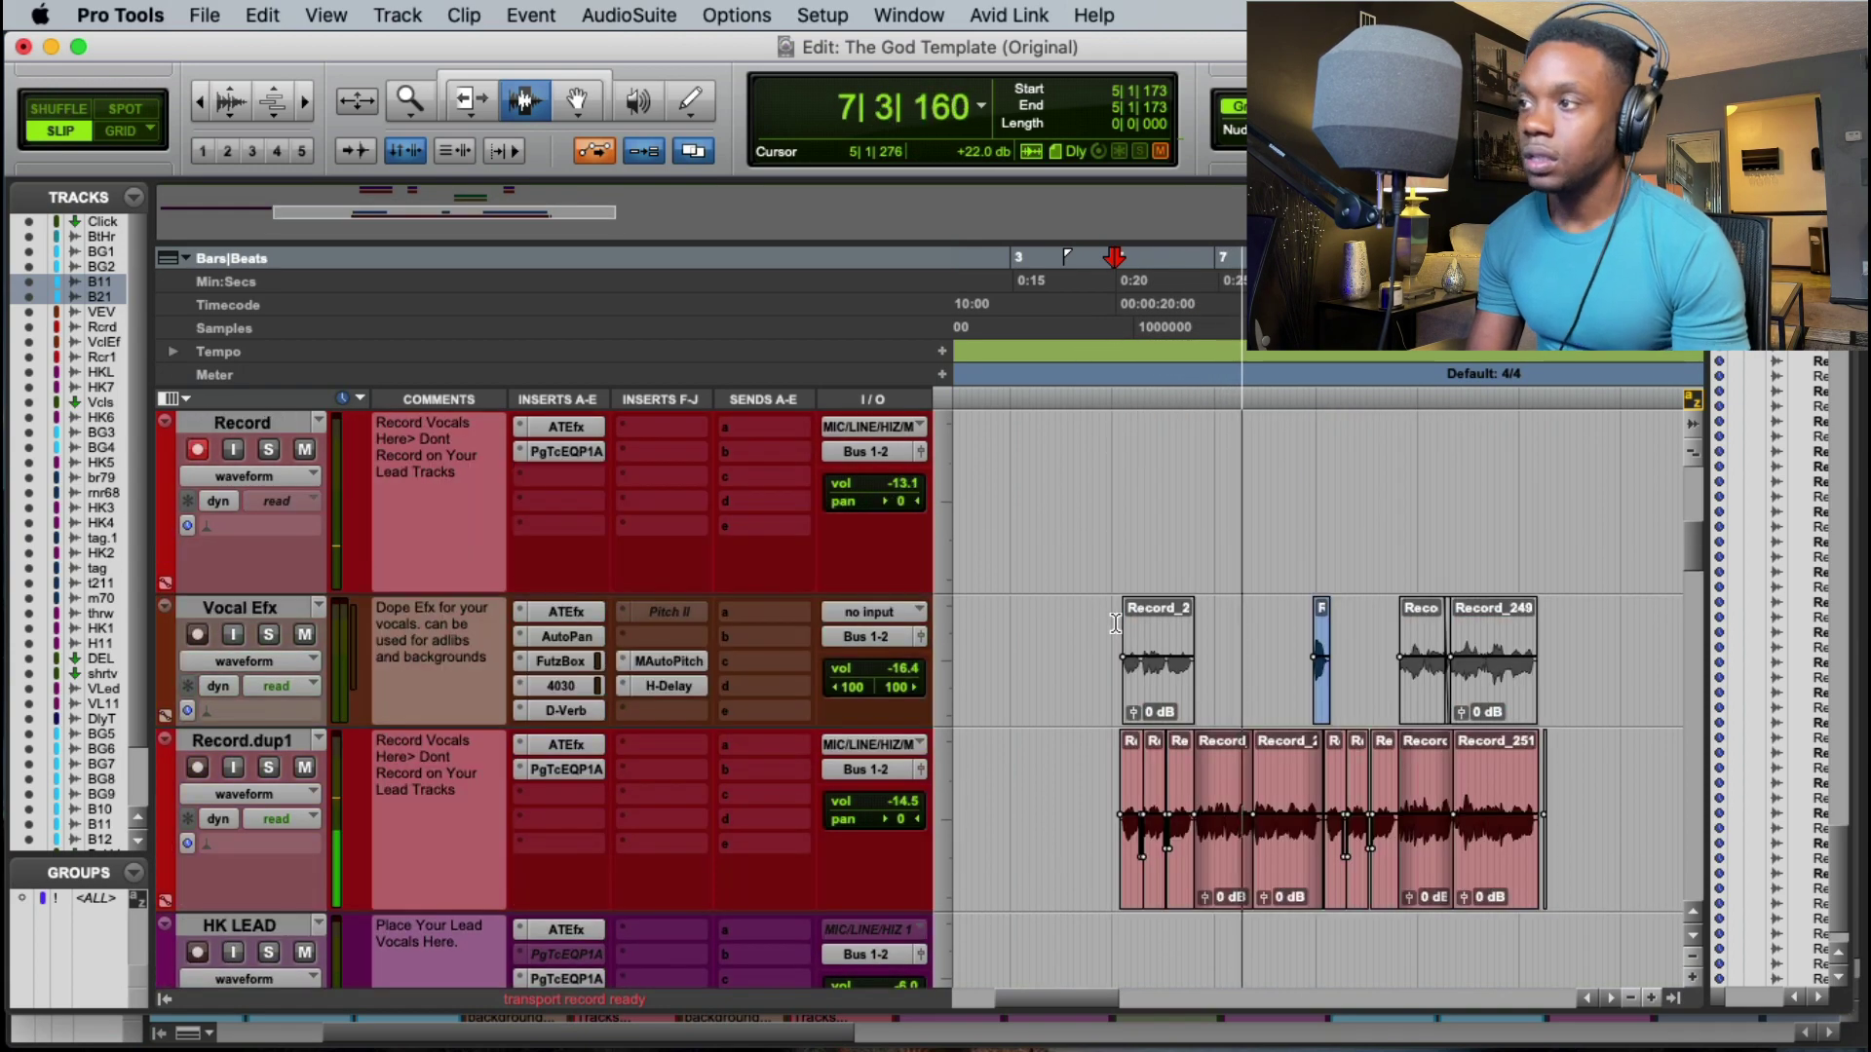
Step: Copy the first three Record.dup1 clips onto the Vocal Efx track at the same position, over the existing clip there
key(F8)
click(1131, 774)
shift+click(1168, 777)
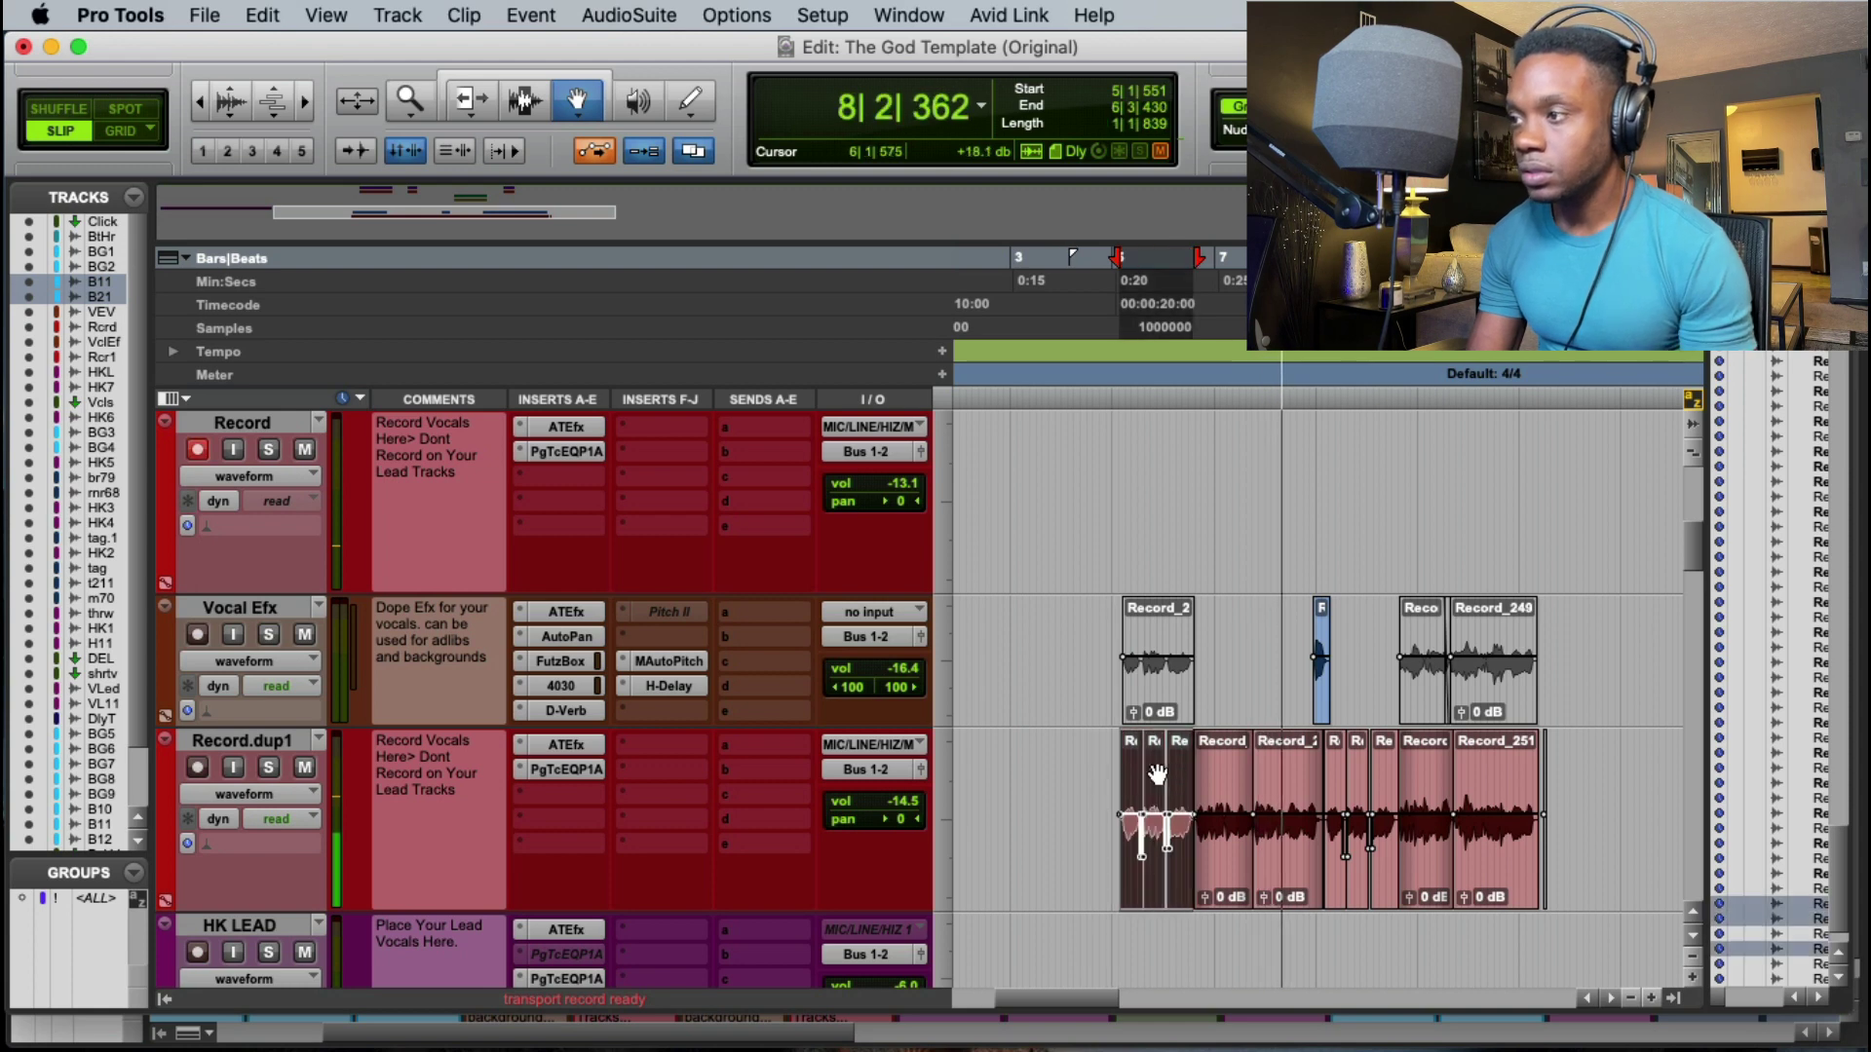
drag(1135, 766, 1119, 711)
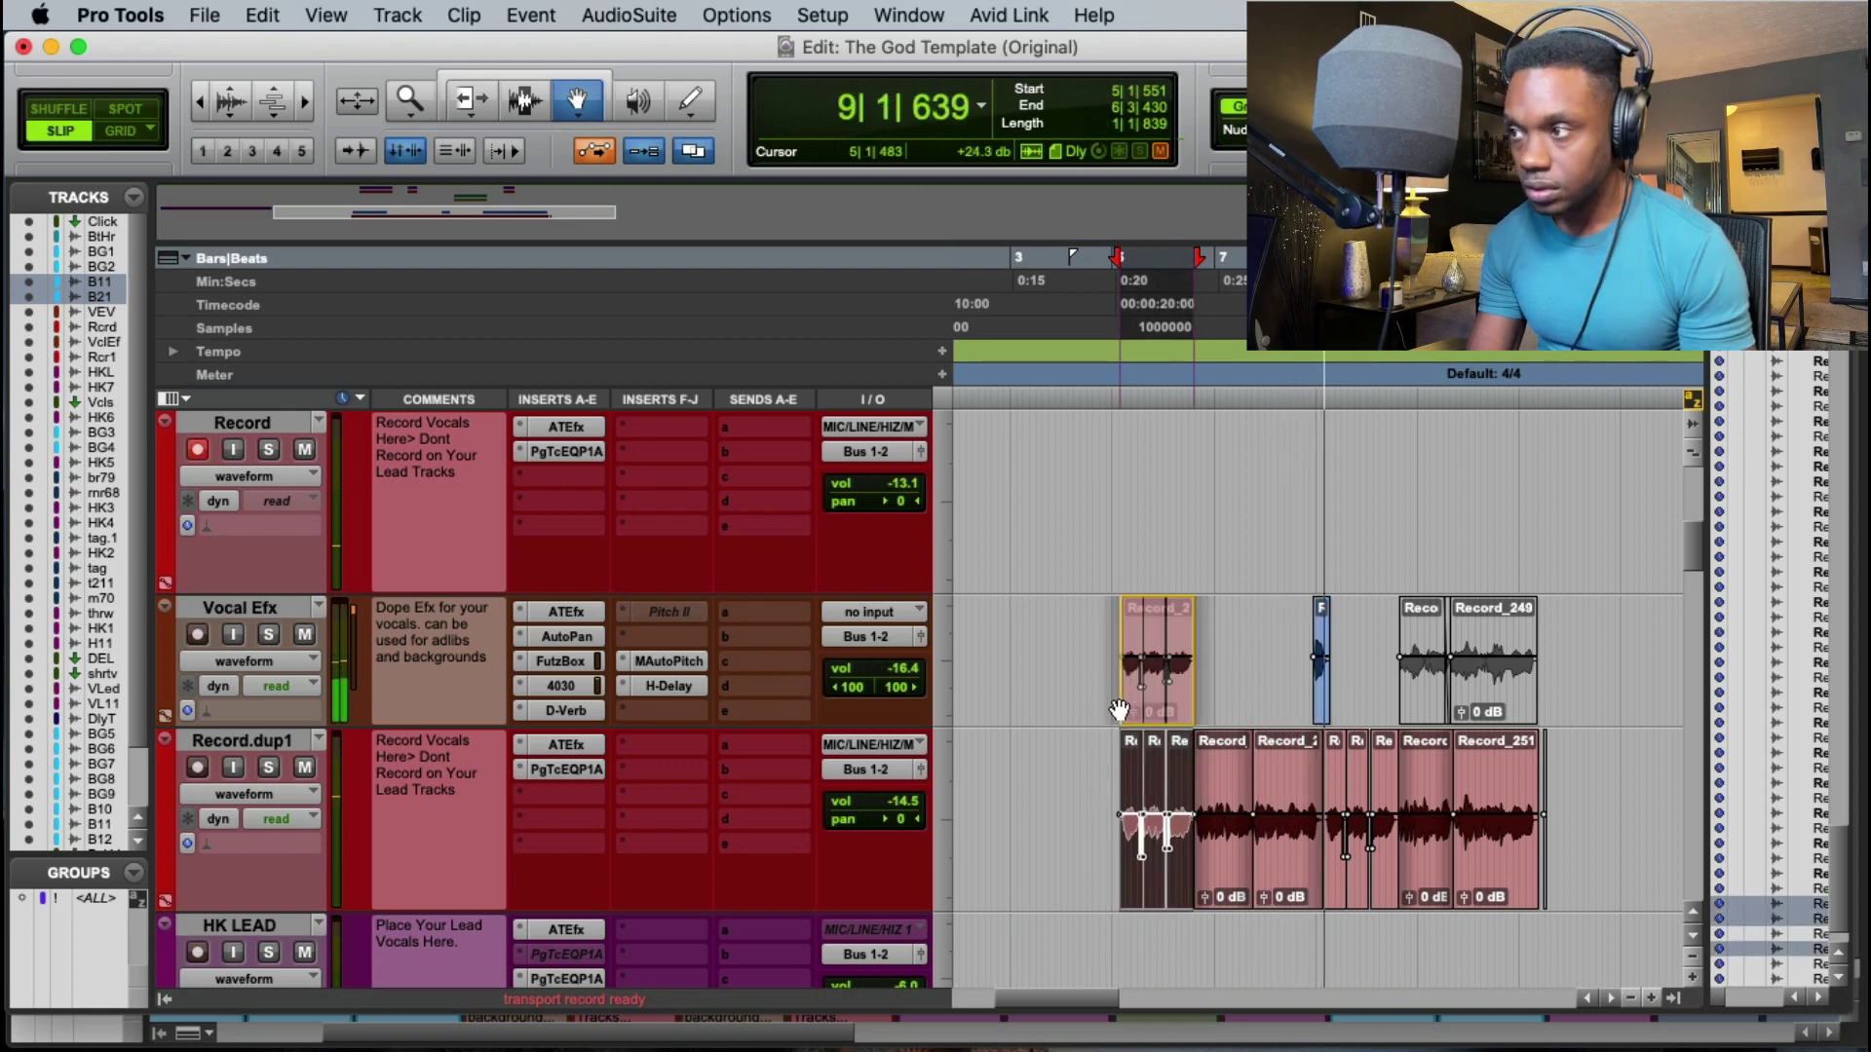
Step: Switch to Grid mode, shift the three copied Vocal Efx clips about one beat later, and play from 5|1|480
key(F4)
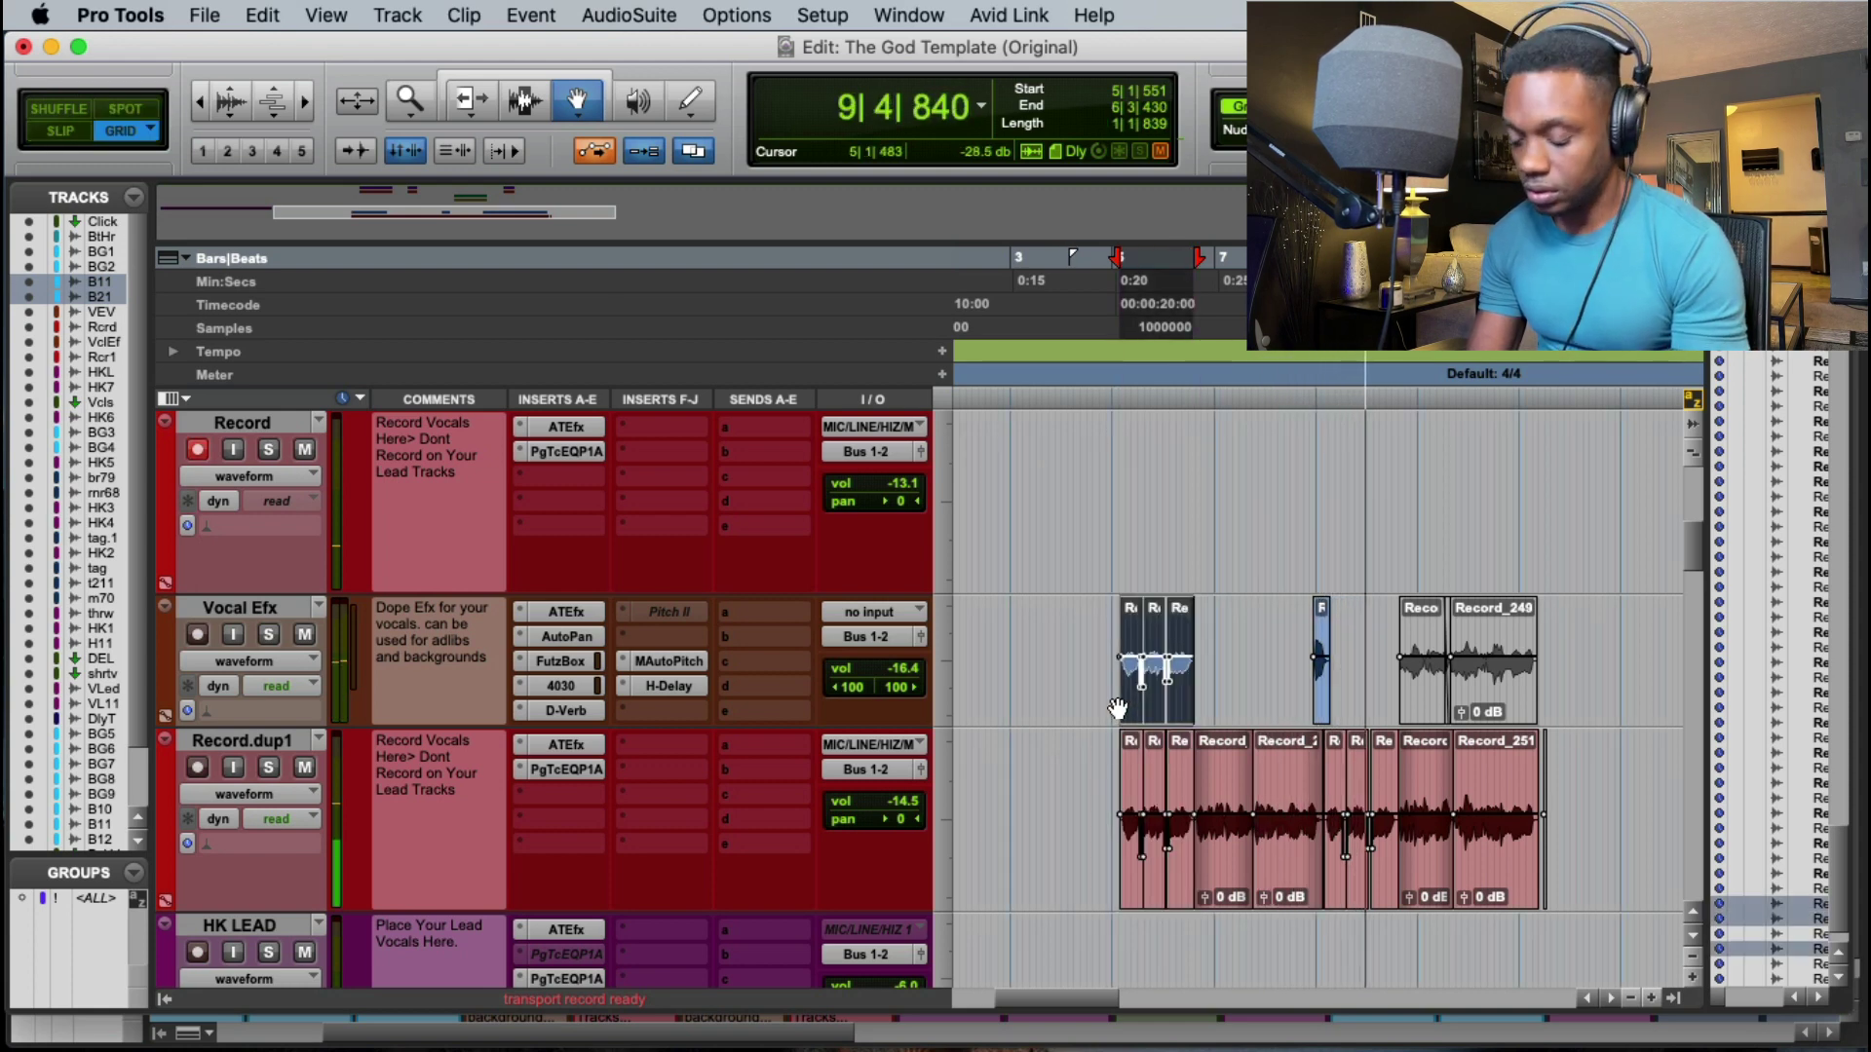
key(t)
key(t)
key(t)
drag(1375, 710, 1446, 706)
click(1319, 535)
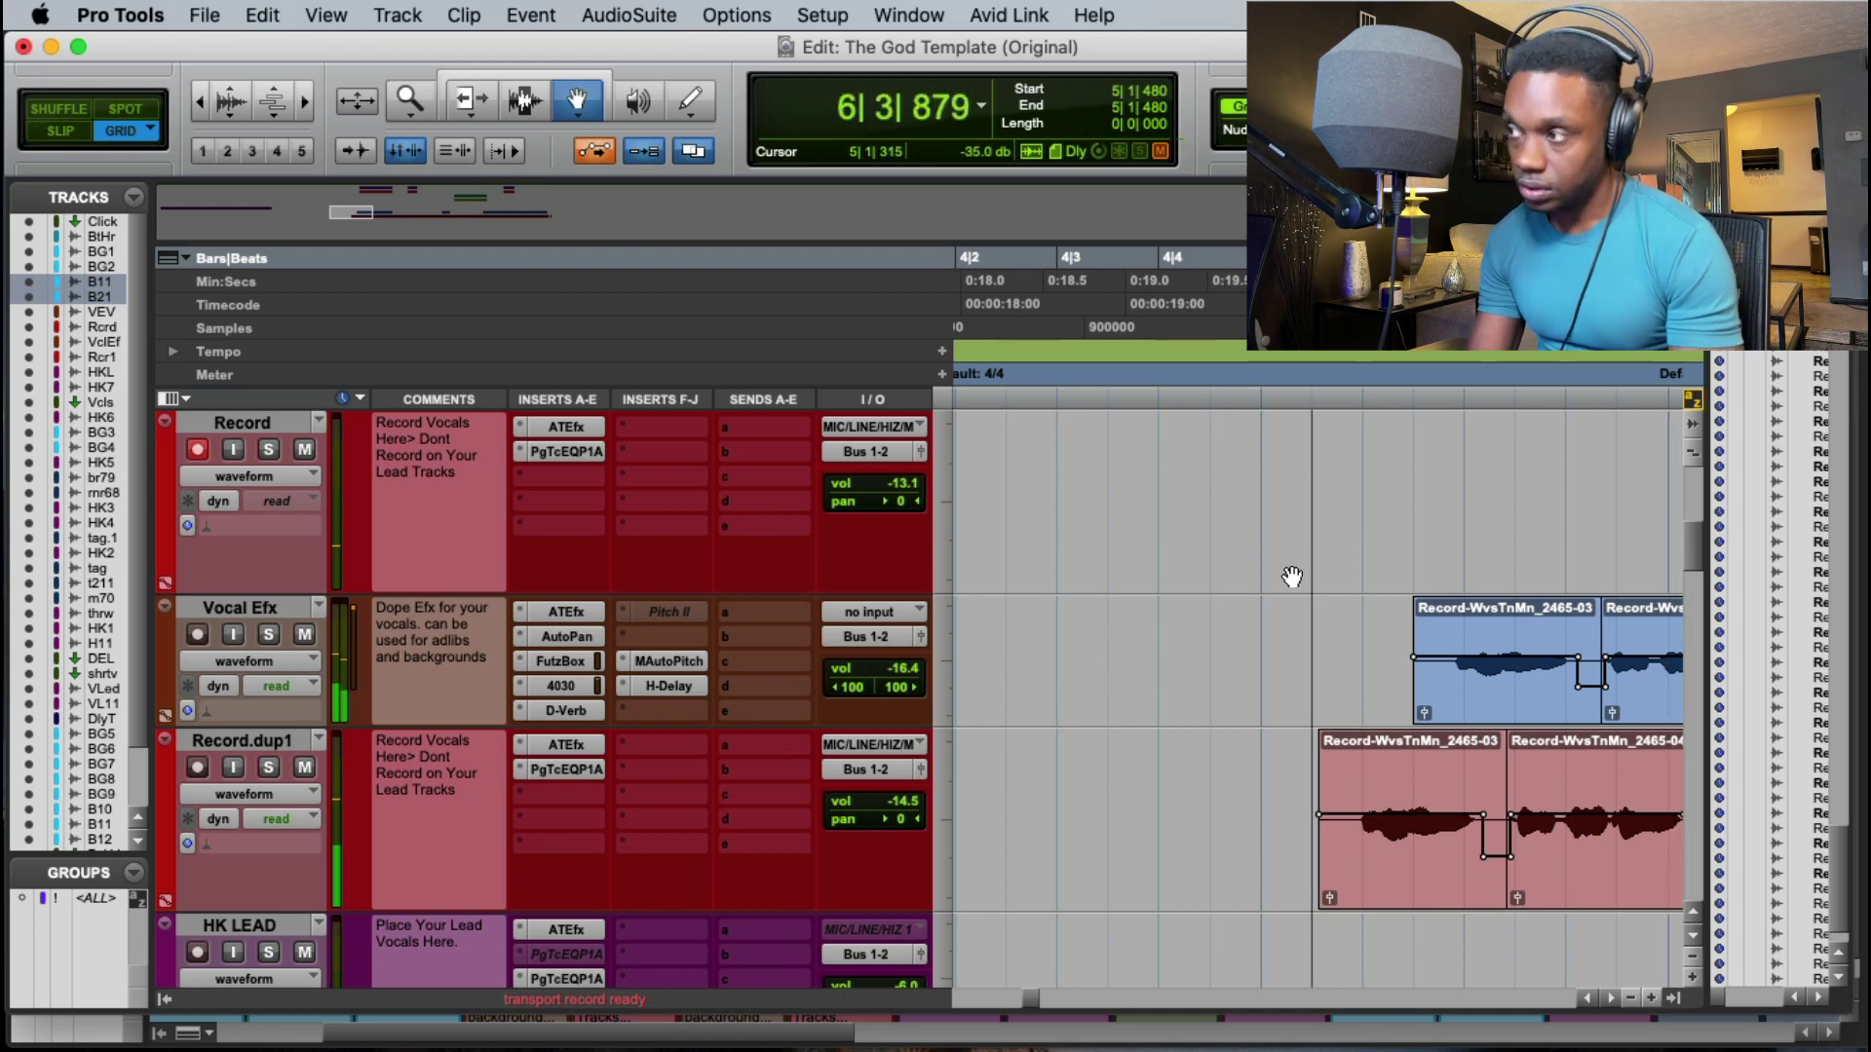
Step: Delete the three copied clips near bar 5 from the Vocal Efx track
key(r)
key(r)
key(Escape)
key(Escape)
key(Escape)
key(Escape)
key(Escape)
key(Escape)
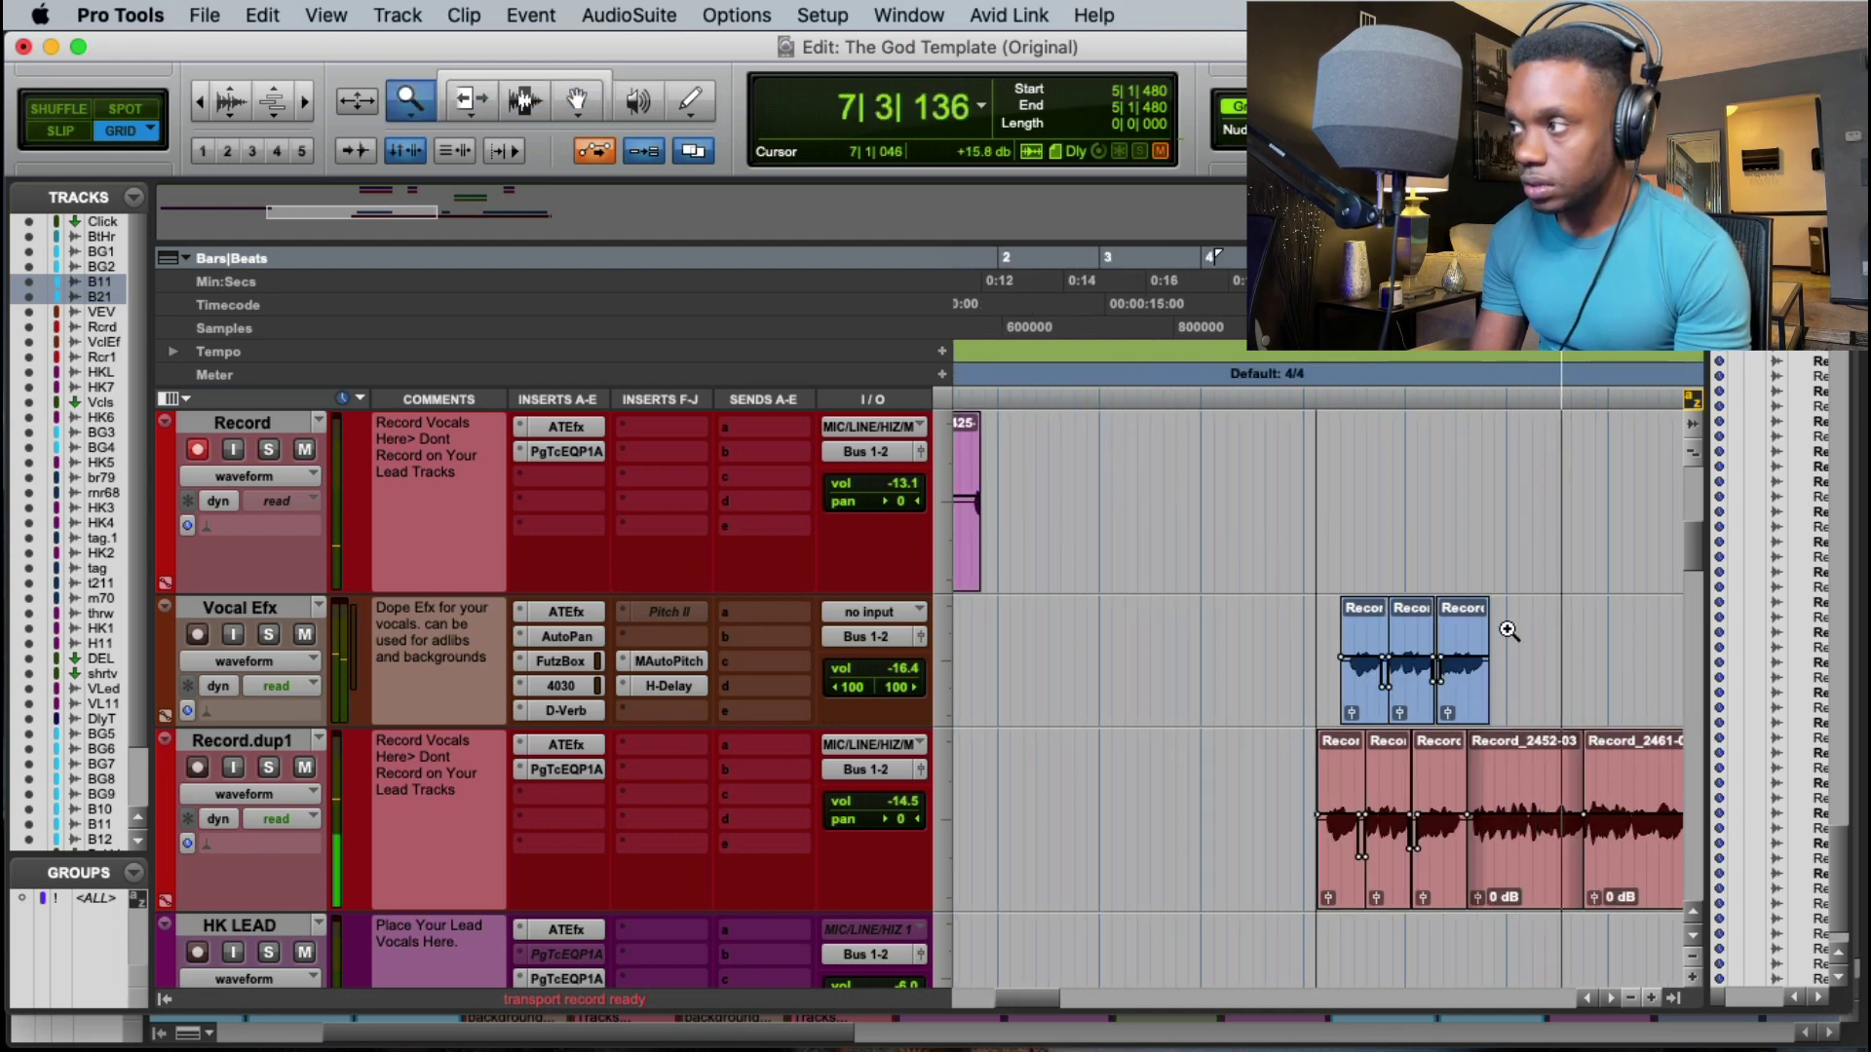
drag(1508, 633, 1228, 646)
key(Delete)
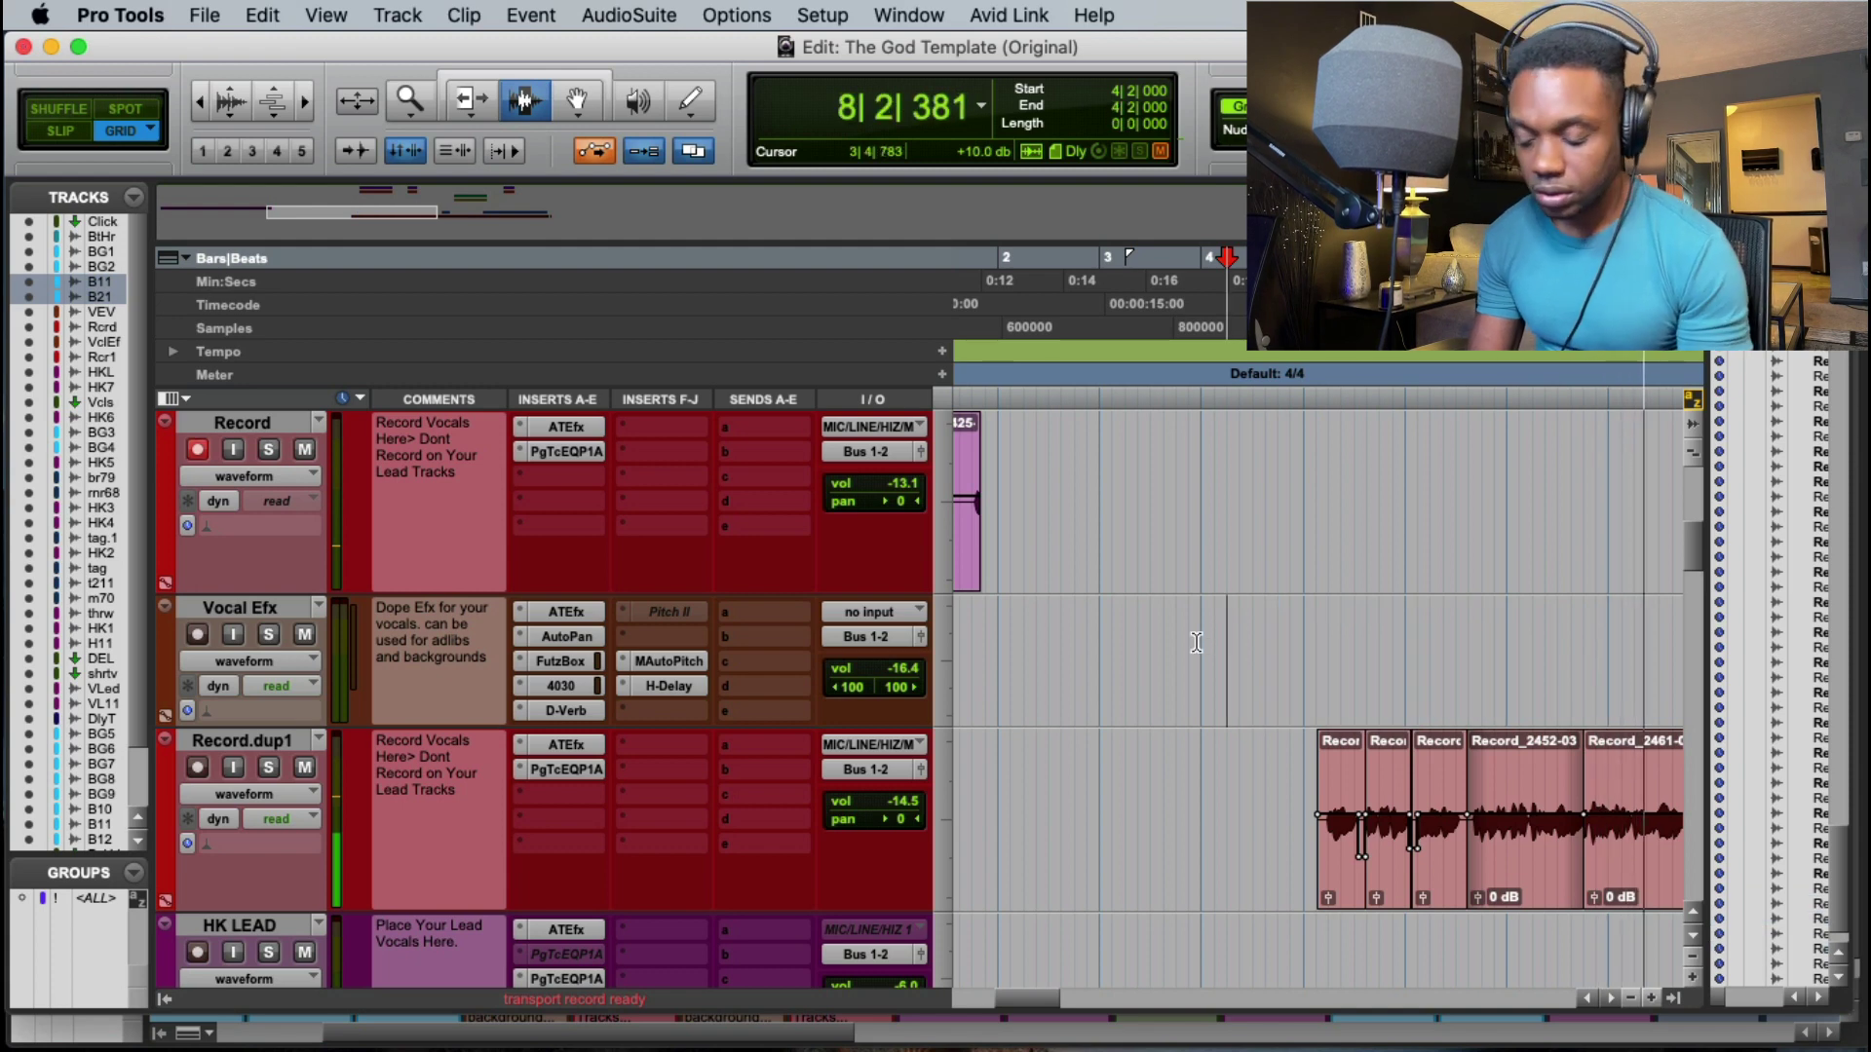
Step: Lower the Vocal Efx track volume to -17.7 dB and open its H-Delay insert
key(r)
key(r)
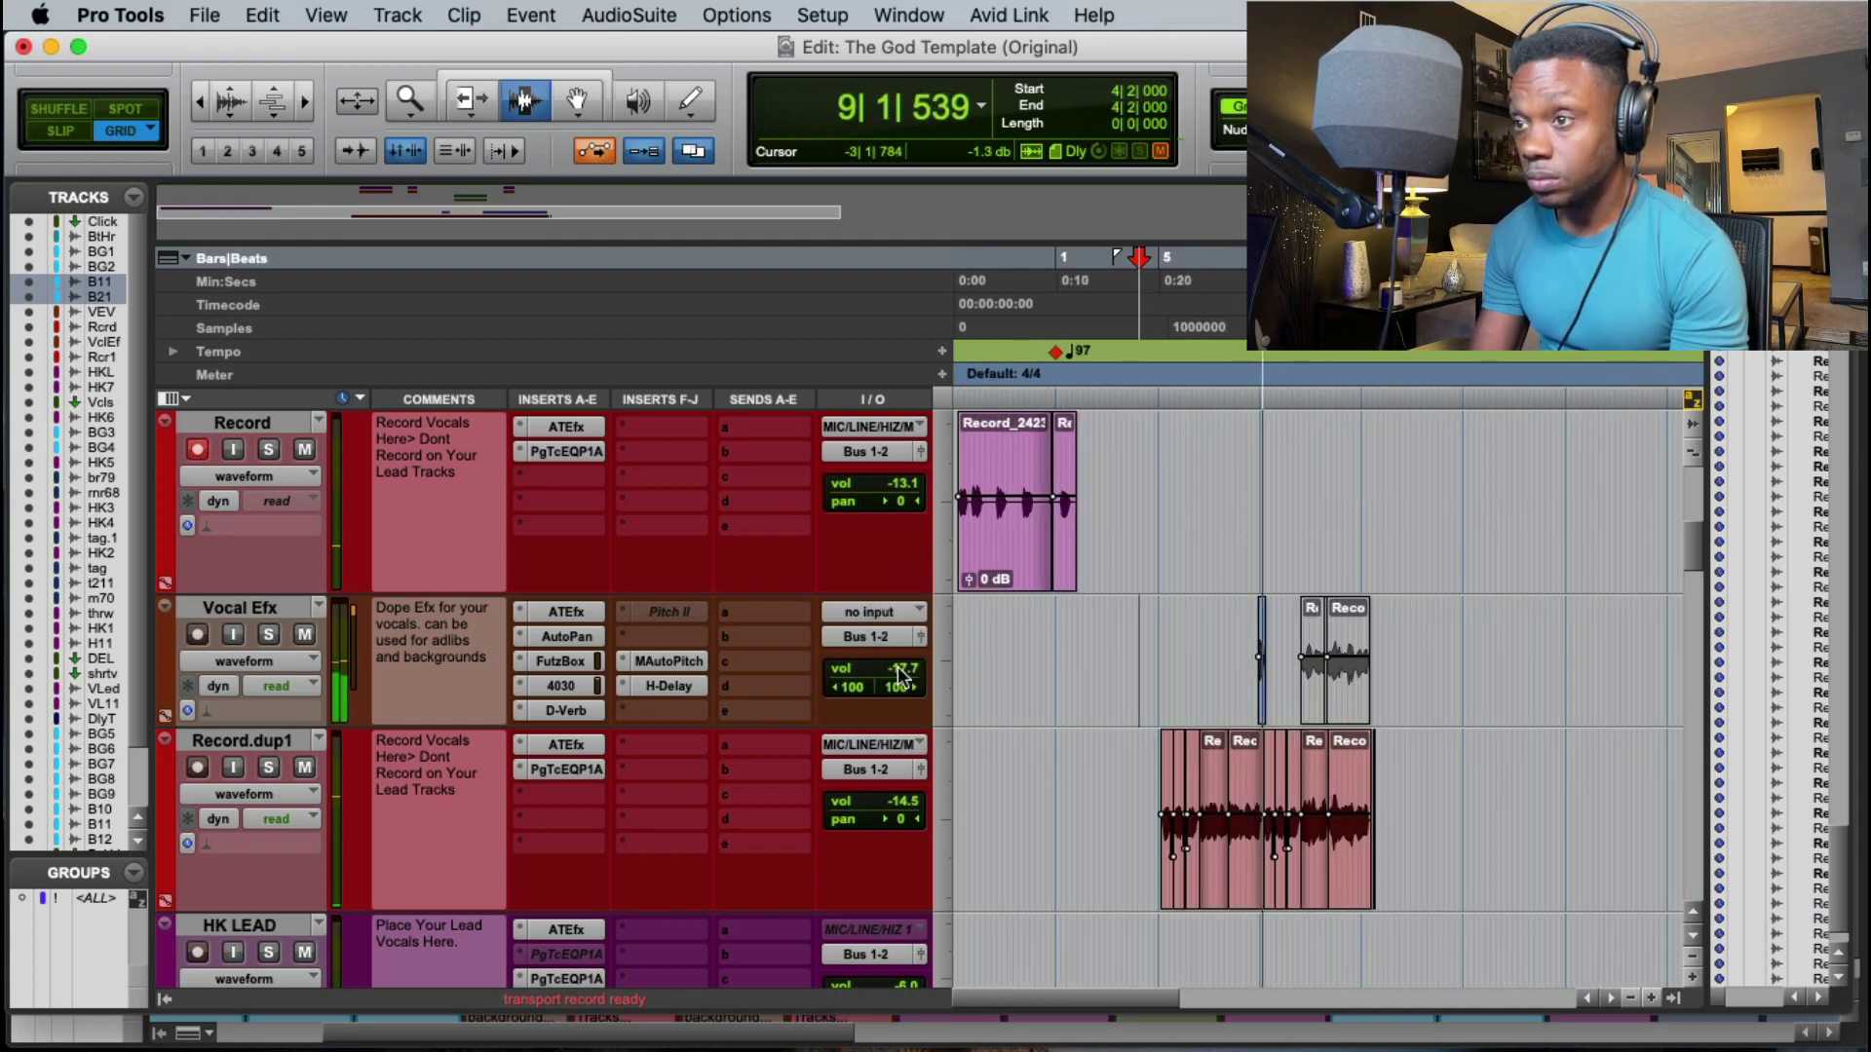
click(664, 685)
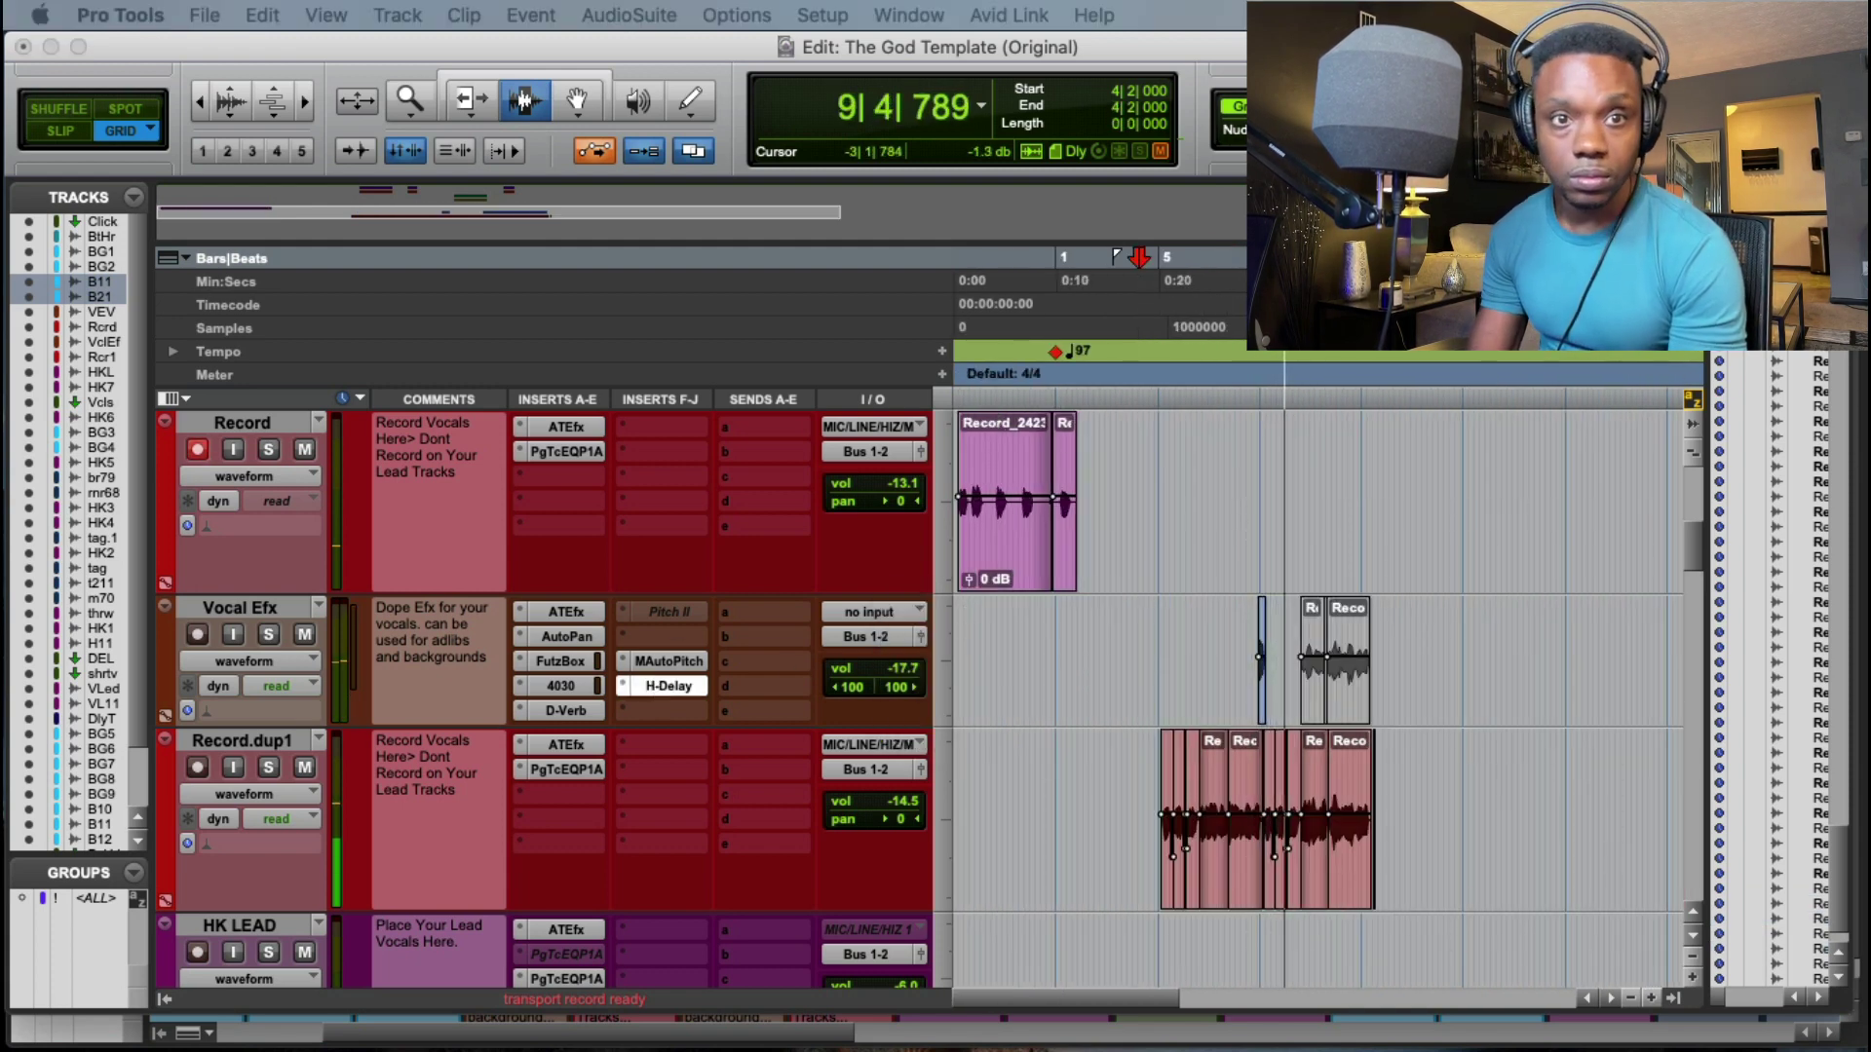
Step: Play from bar 8 and set the volume of BG VOX1.dup1 to -22.3 dB and BG VOX 2 .dup1 to -22.5 dB
click(1235, 326)
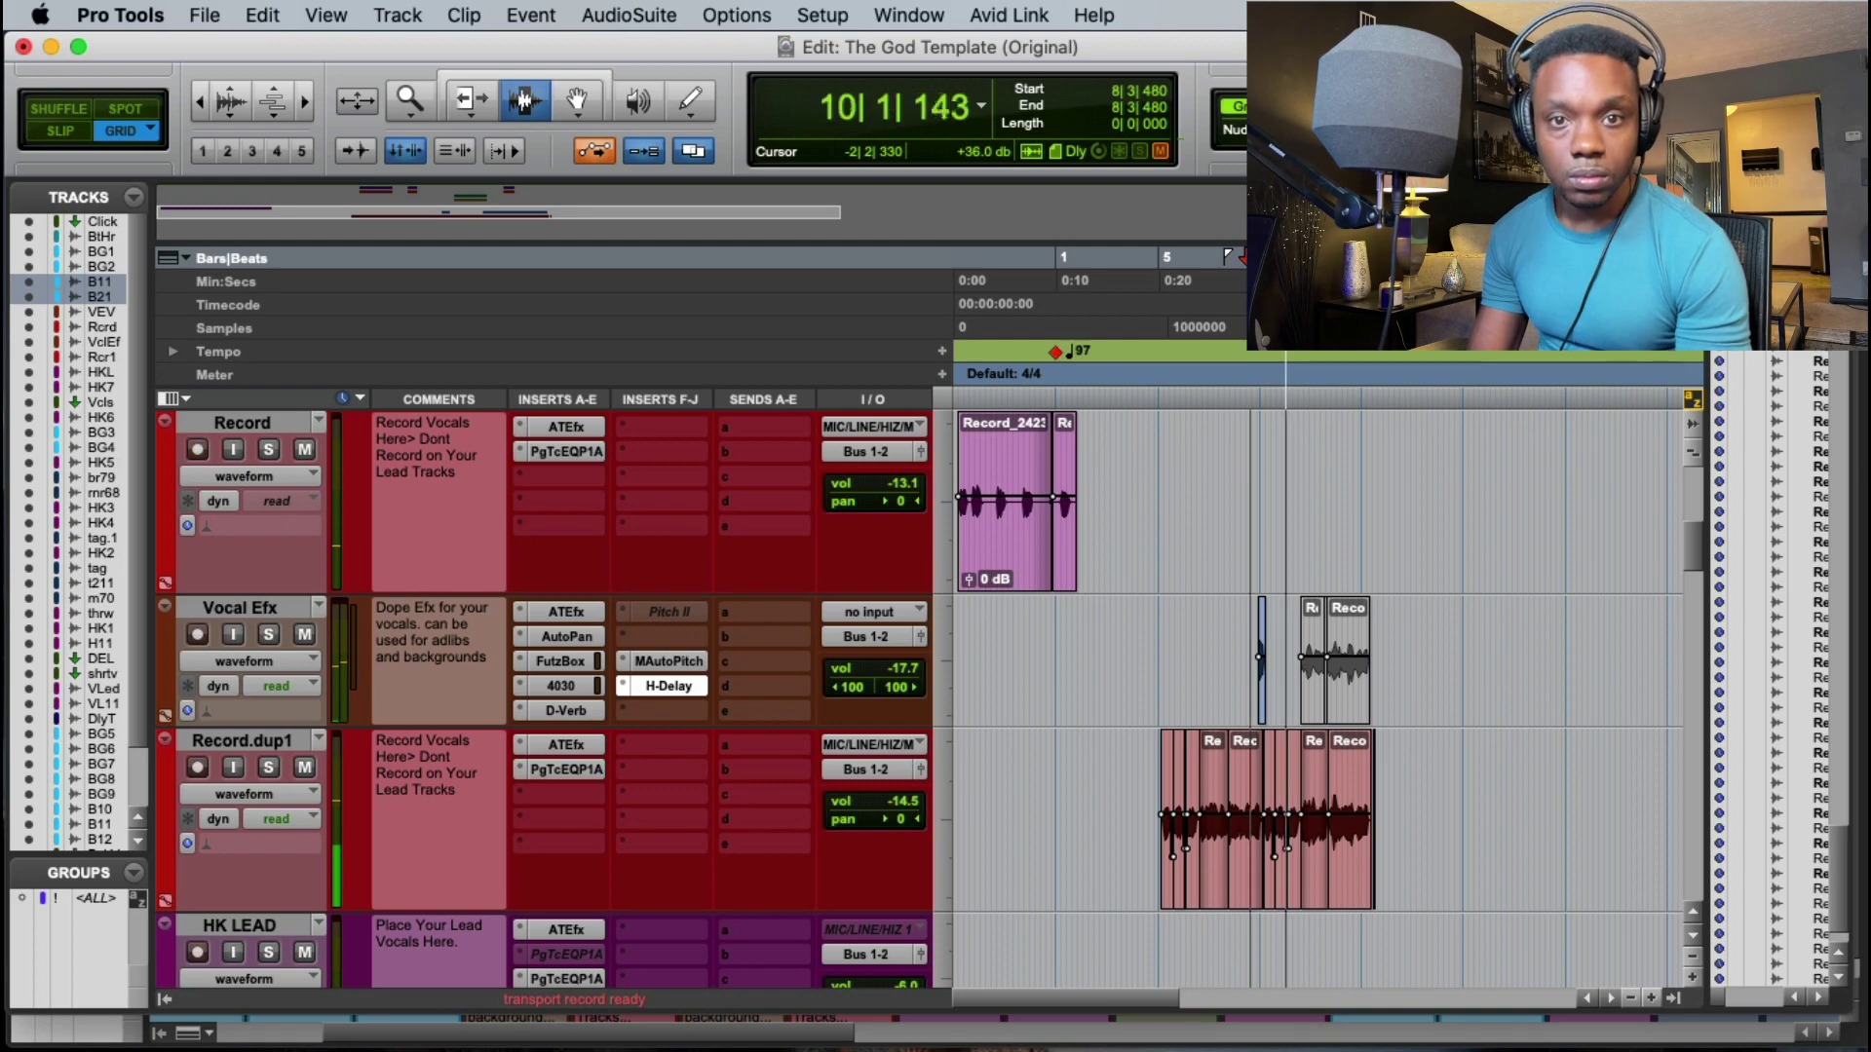
scroll(1111, 509, up, 5)
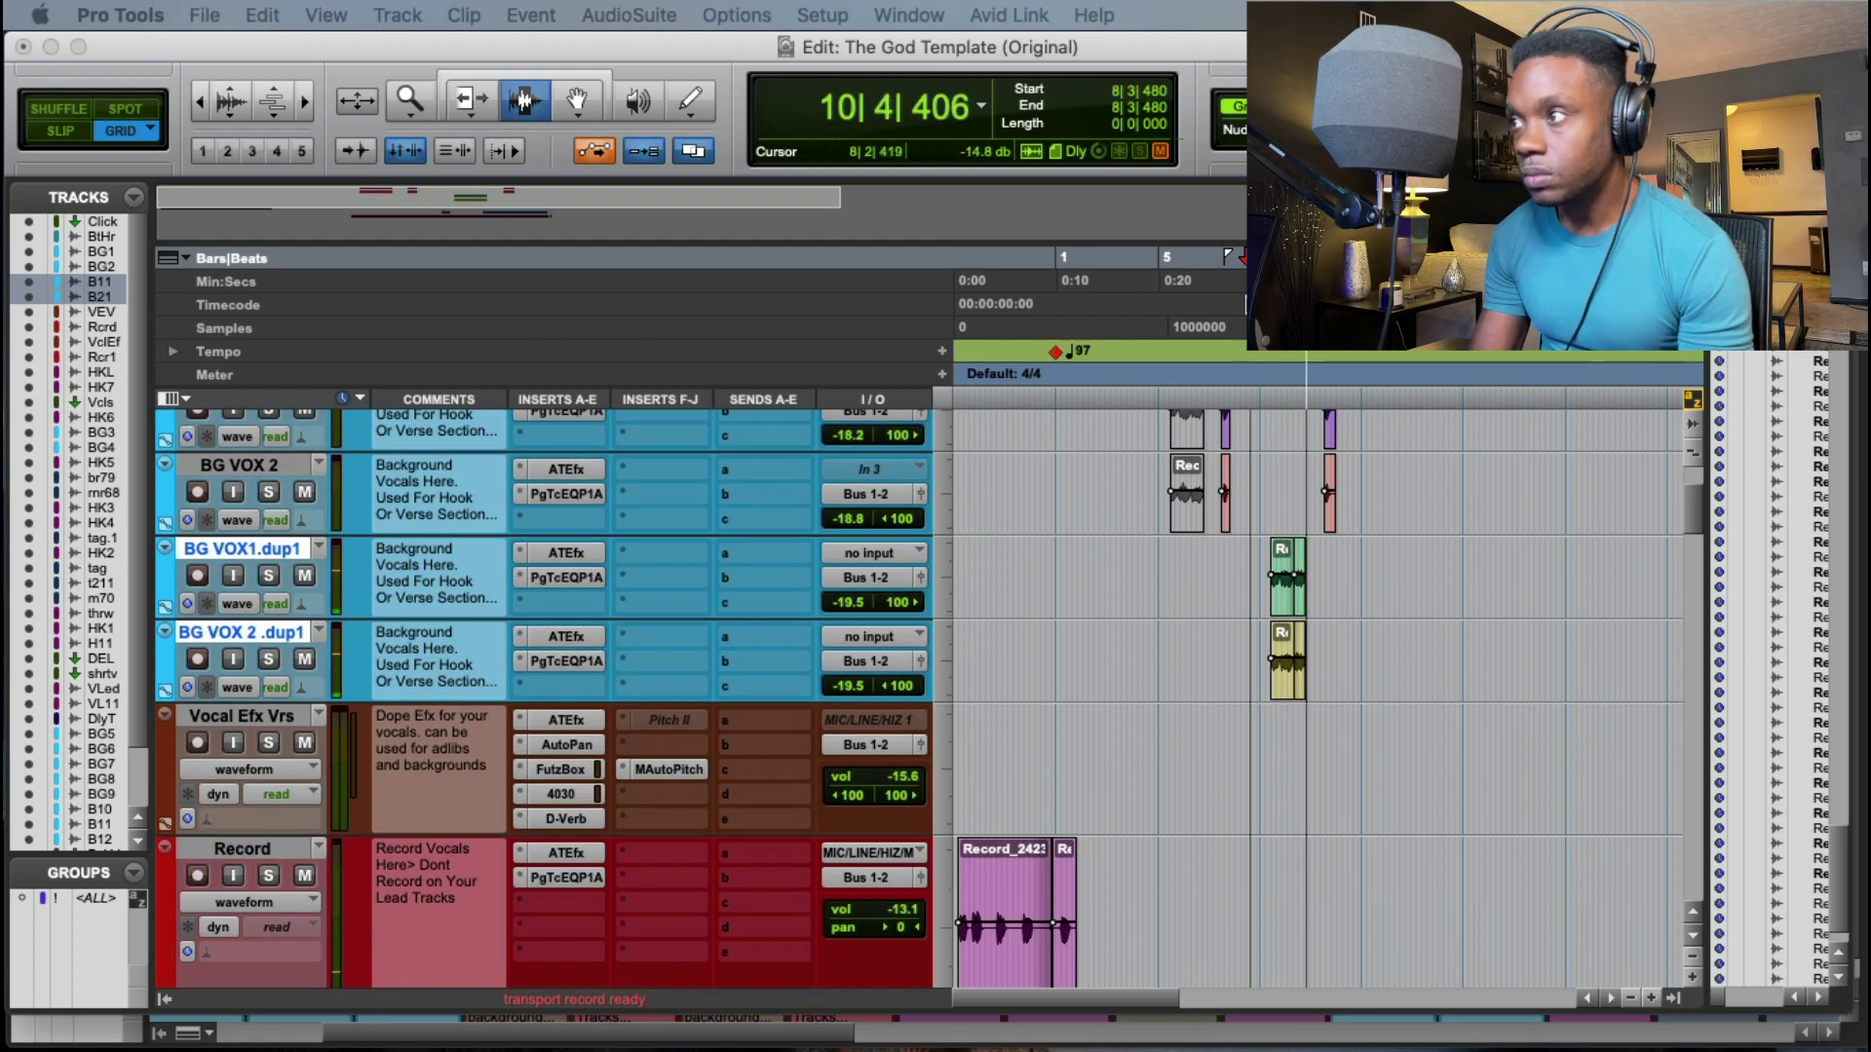
click(1239, 319)
drag(850, 600, 854, 618)
drag(849, 686, 857, 690)
scroll(1252, 680, down, 5)
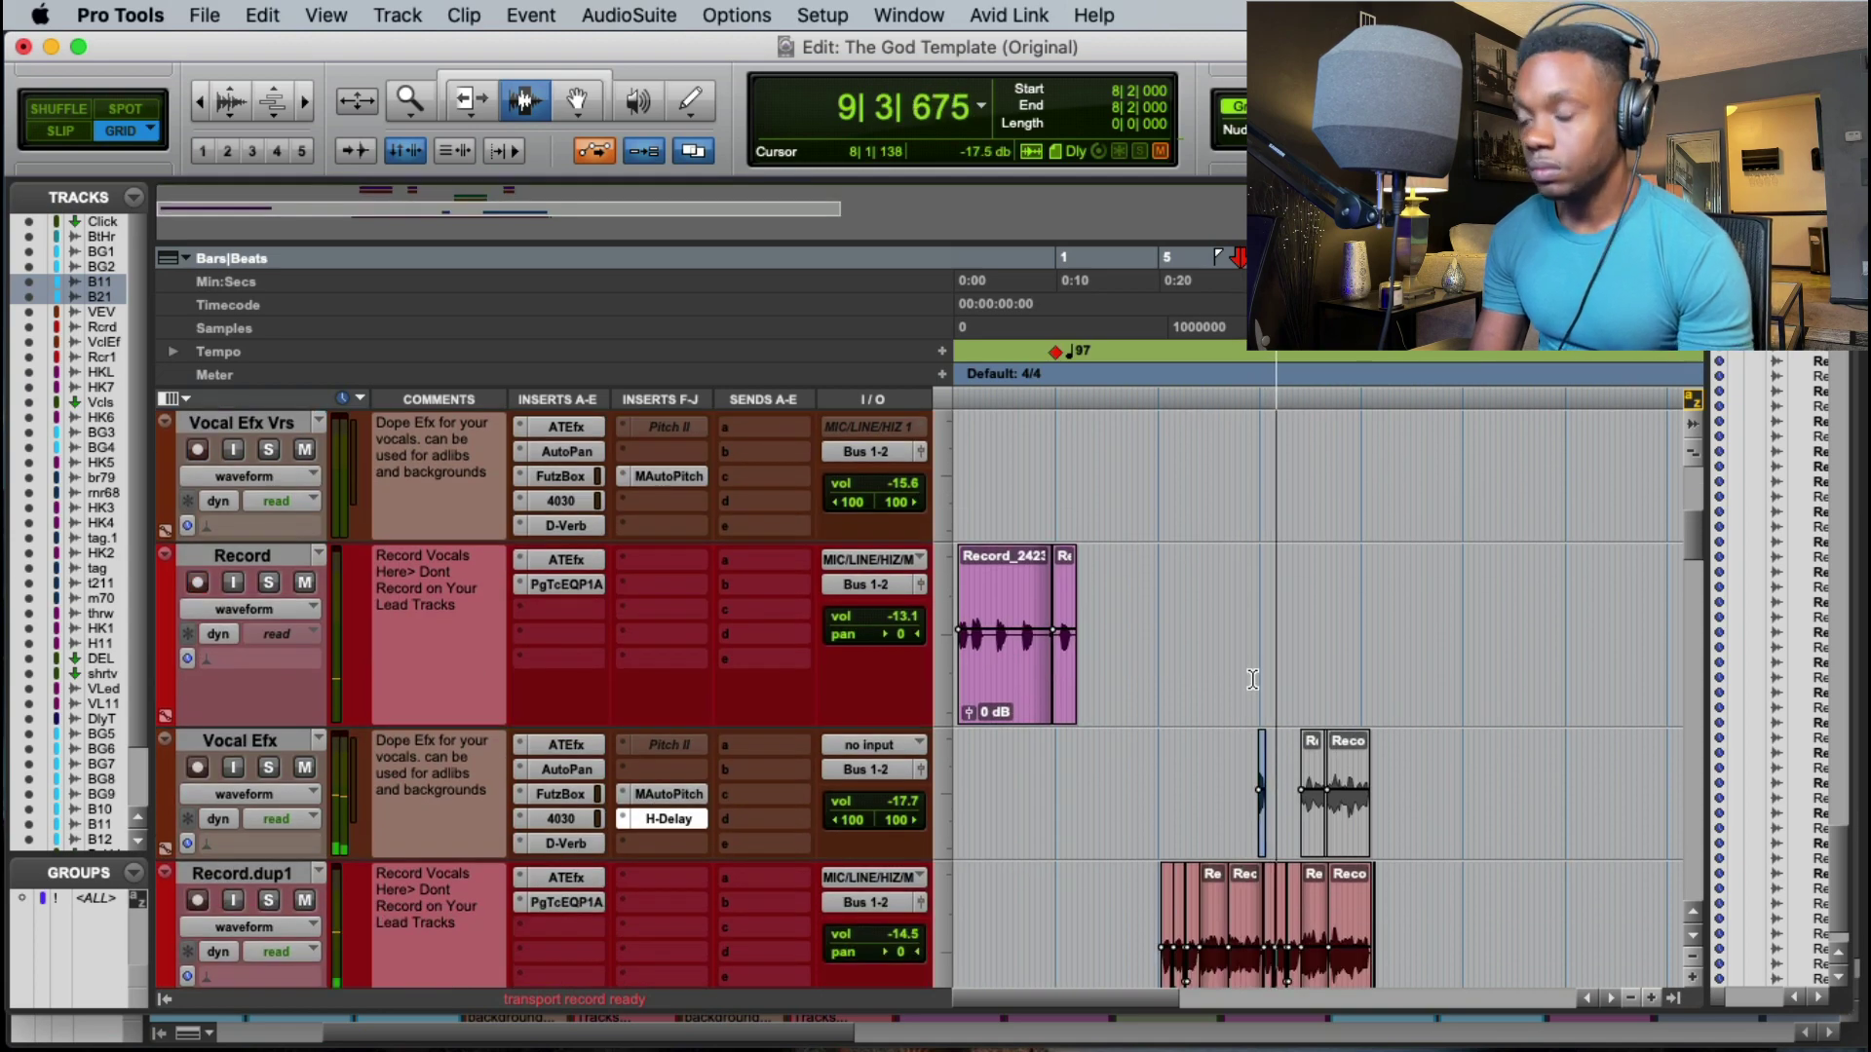
scroll(1252, 680, down, 5)
scroll(1210, 545, up, 2)
scroll(1167, 537, up, 6)
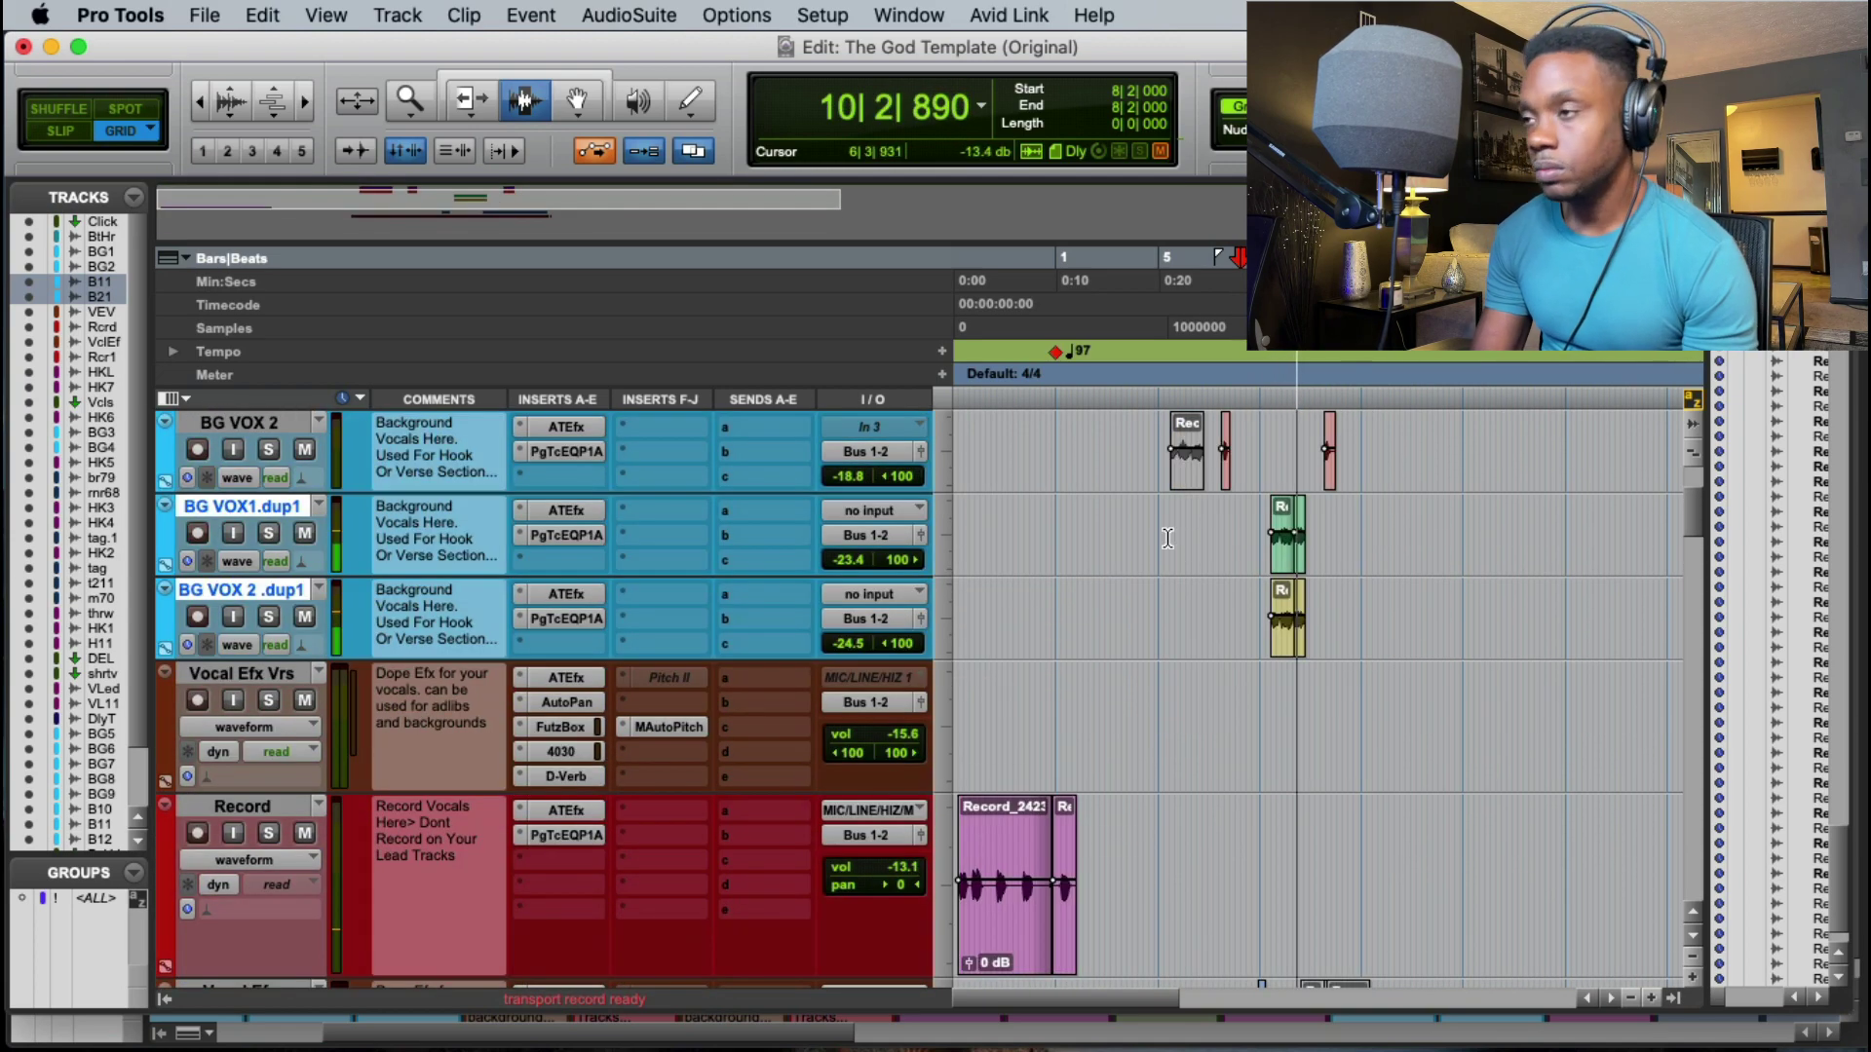
click(854, 560)
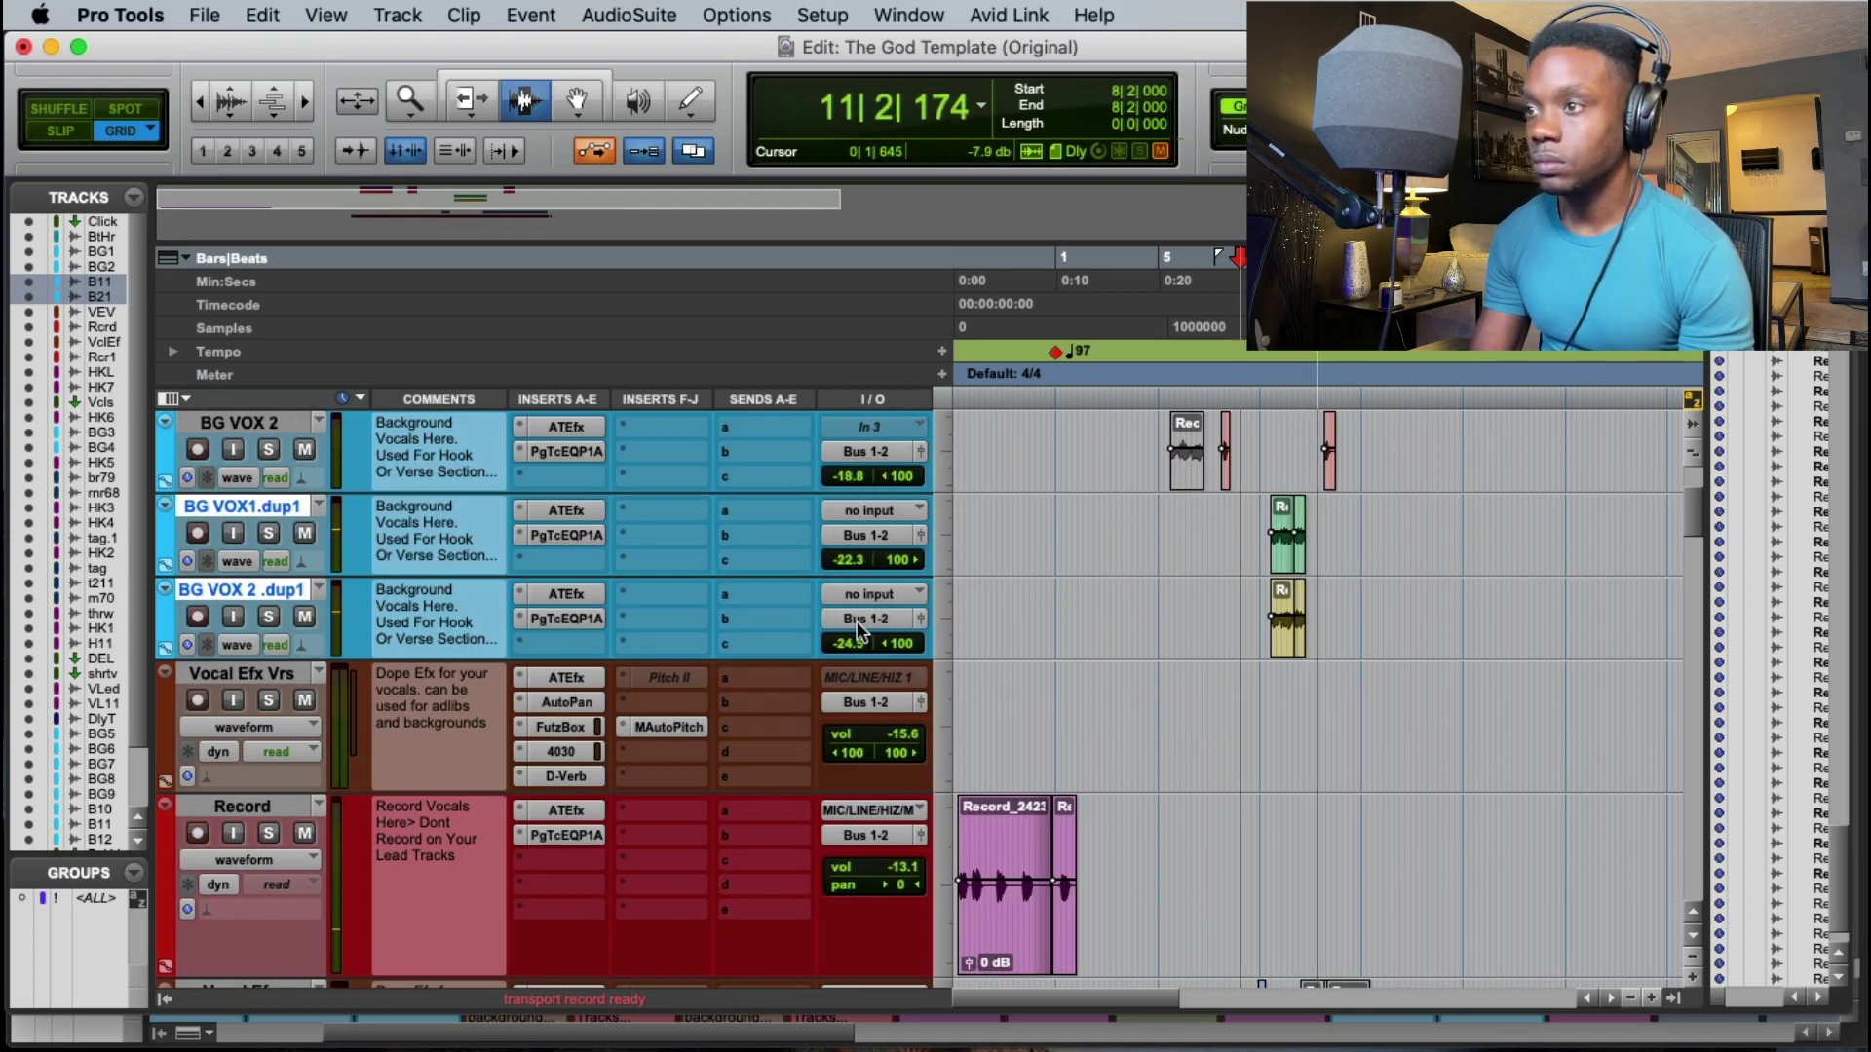
drag(857, 643, 862, 641)
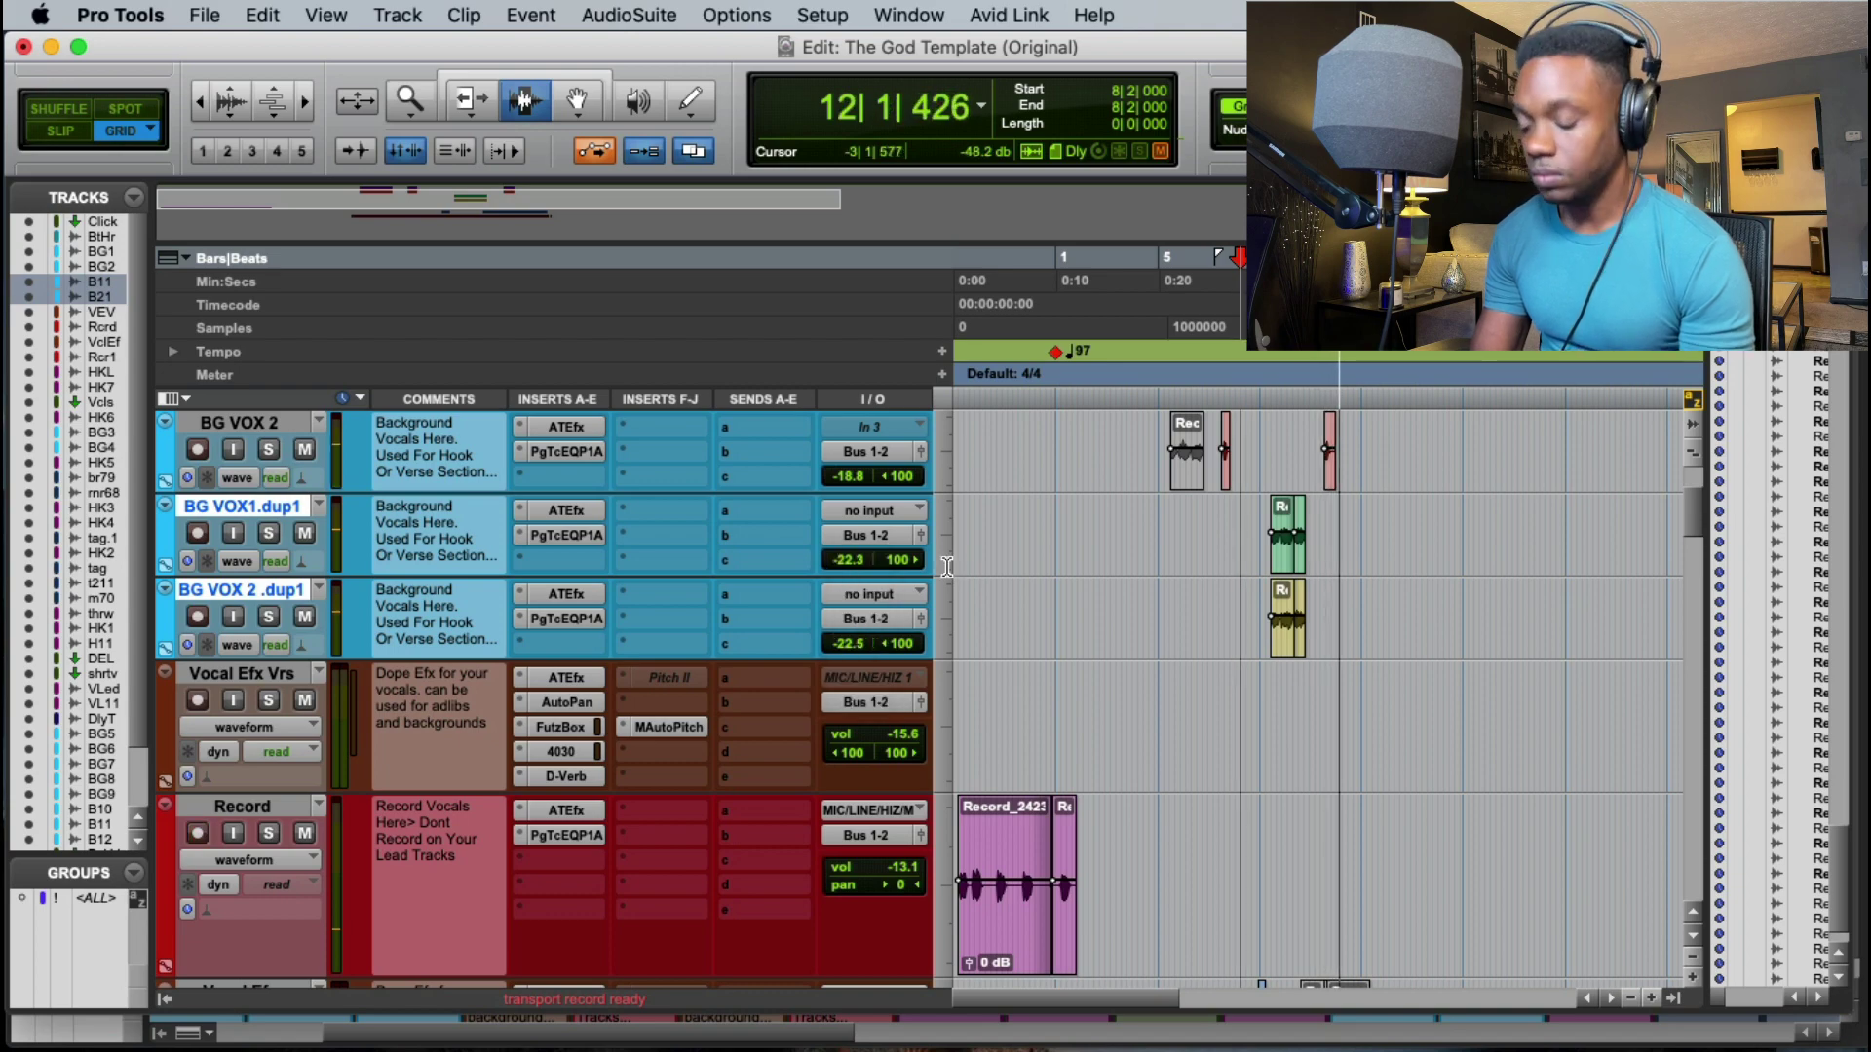
Step: Return to the session start and delete the two old clips from the Record track
key(Return)
scroll(967, 582, down, 3)
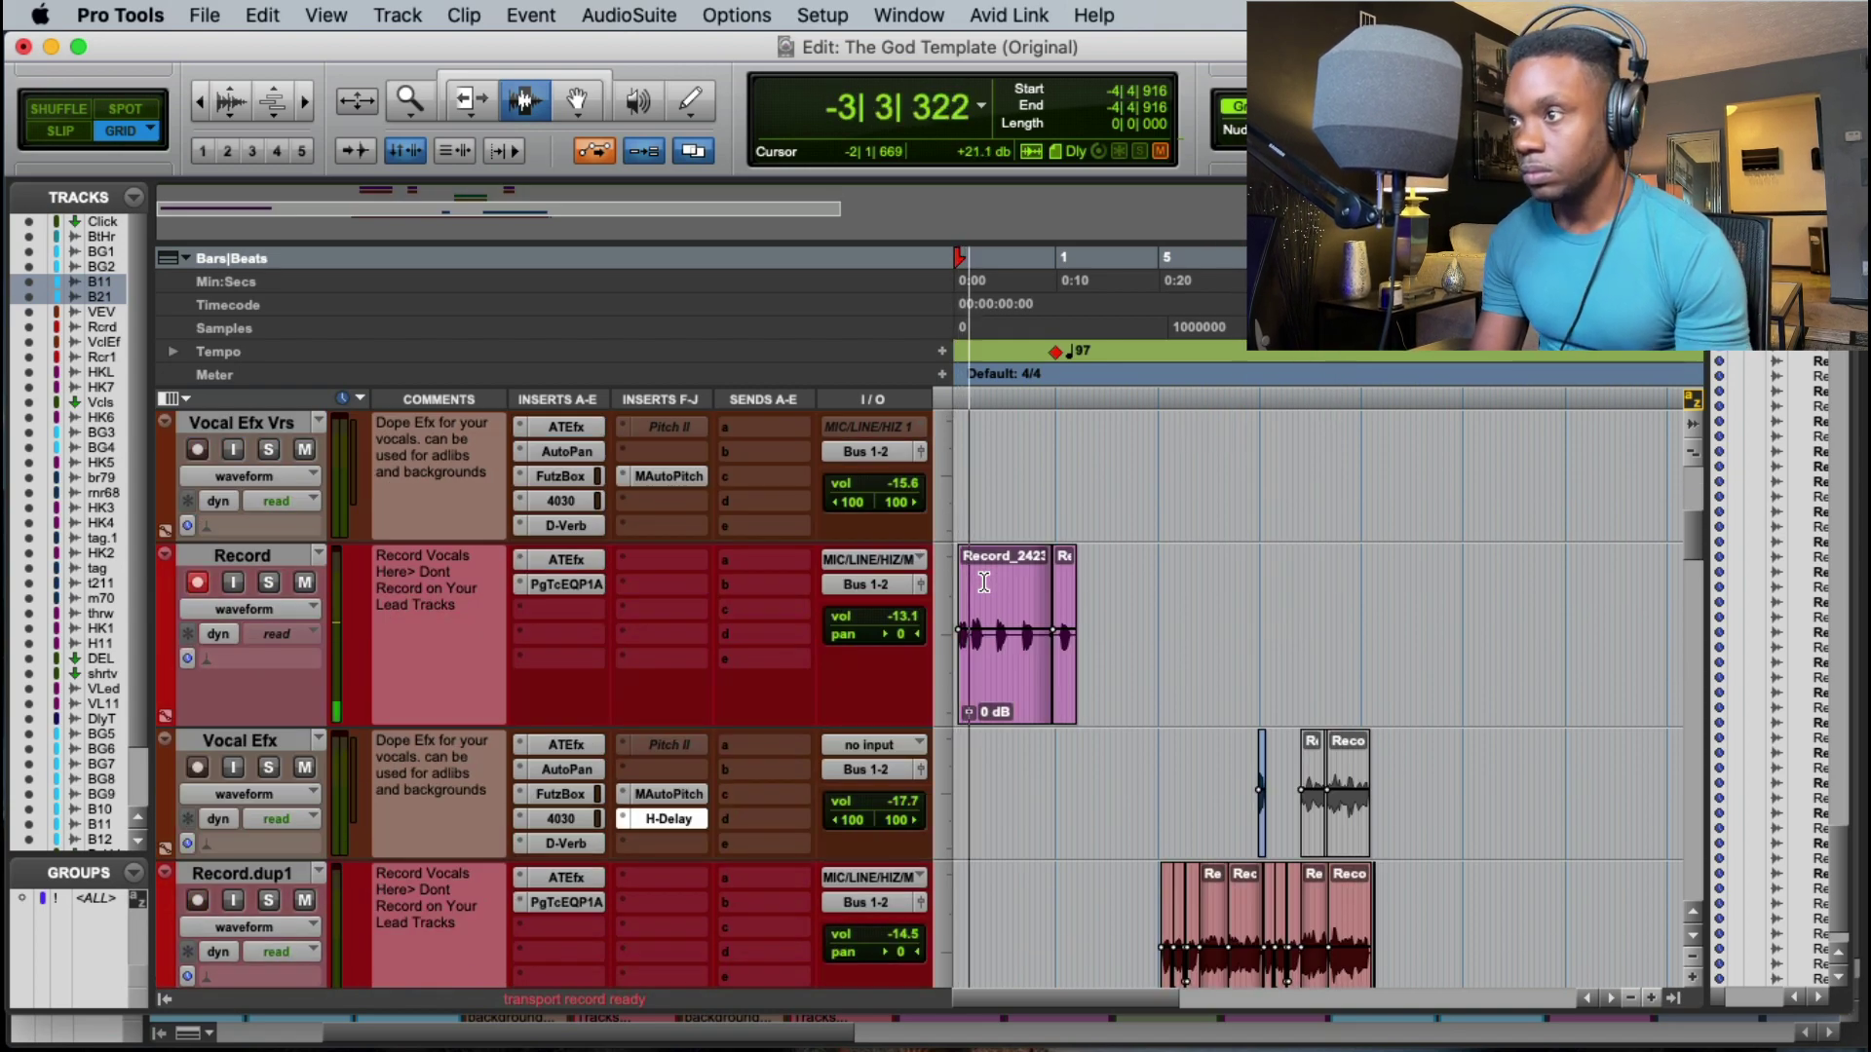
key(t)
key(t)
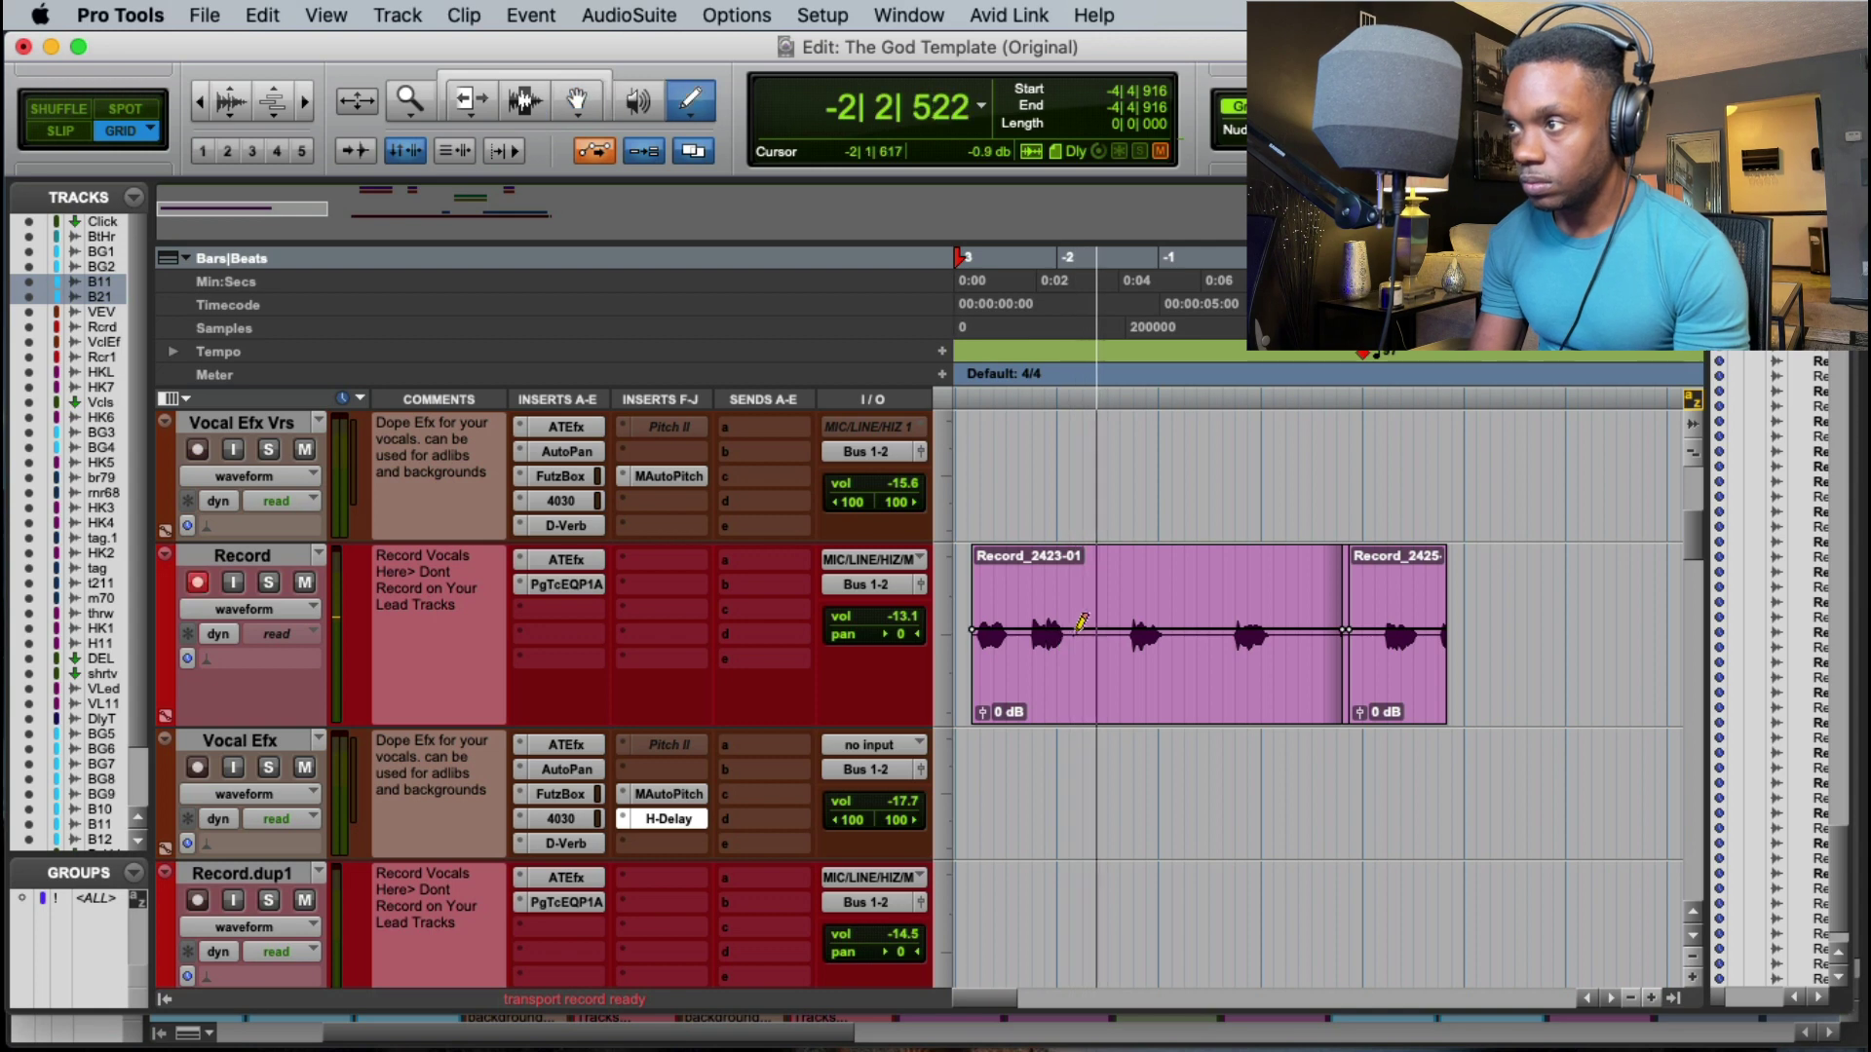
drag(1087, 639, 880, 648)
key(Delete)
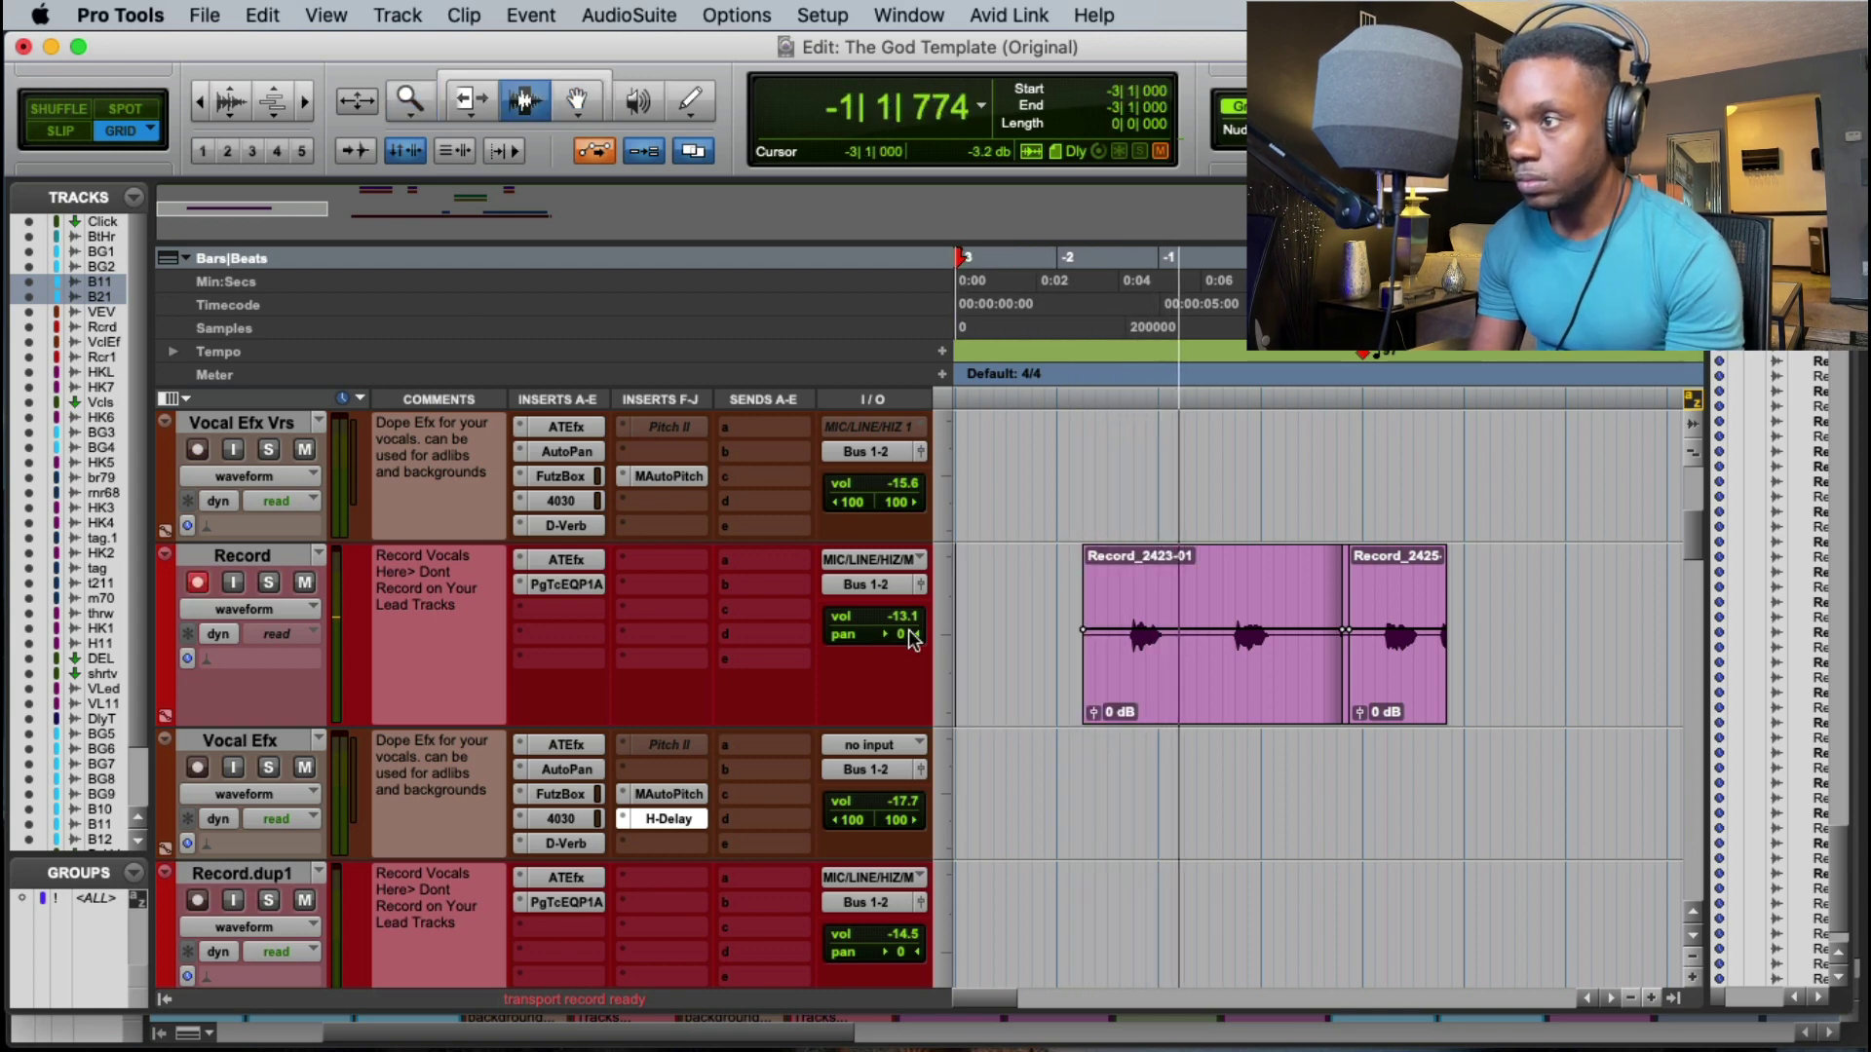
key(space)
drag(1501, 685, 986, 635)
key(Delete)
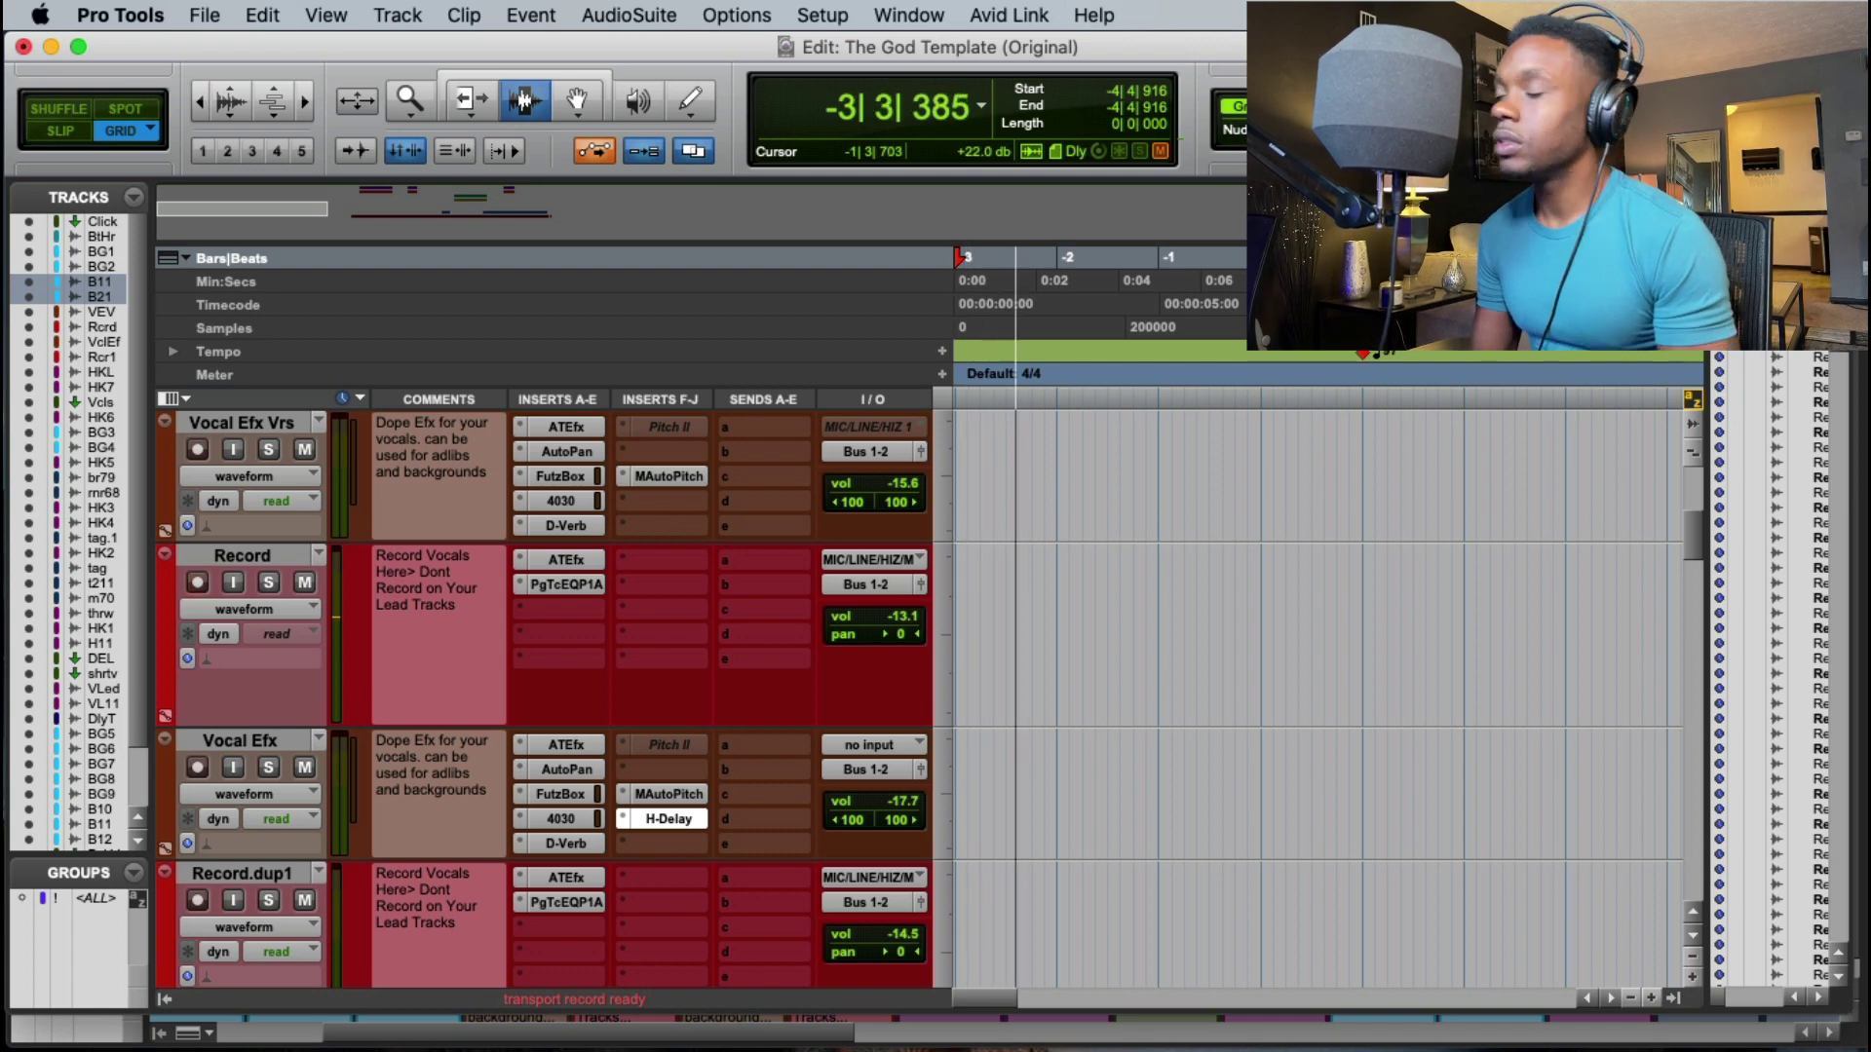
Step: Record new opening vocals on the Record track from the session start, redoing the take until it runs to about 0|3
key(space)
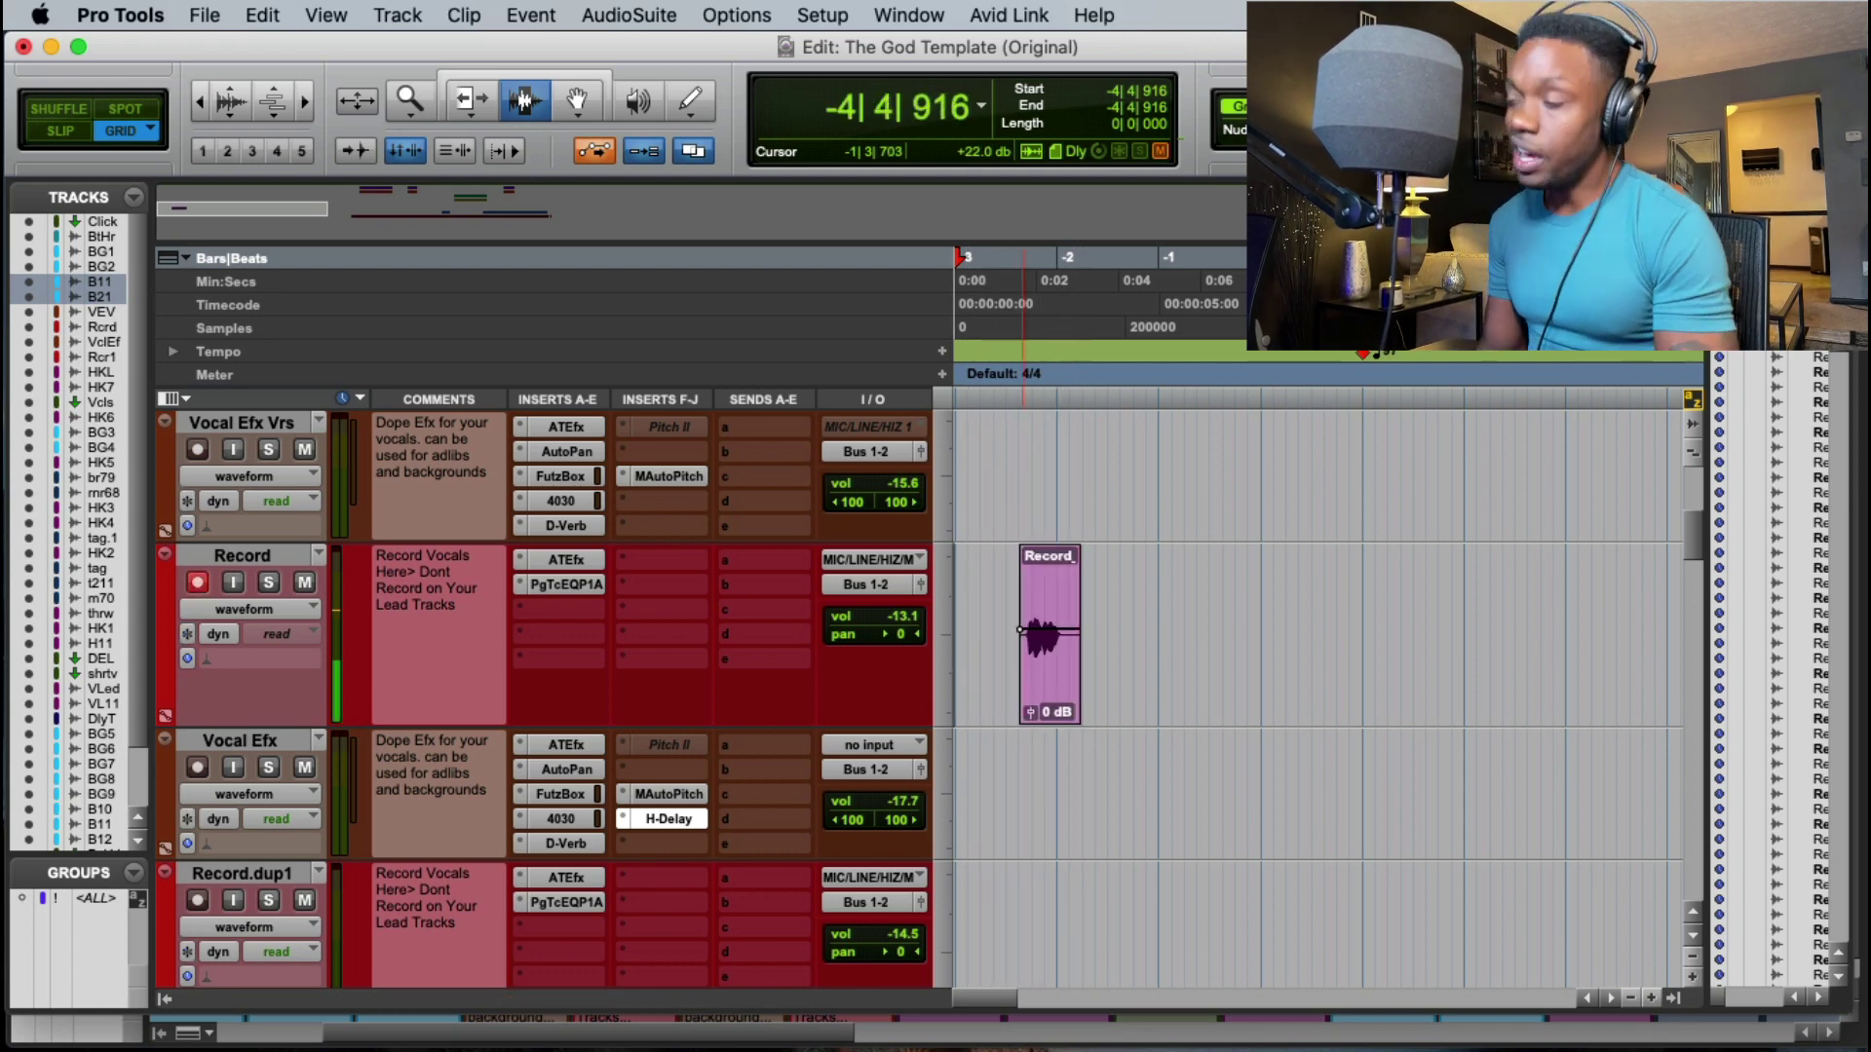
key(space)
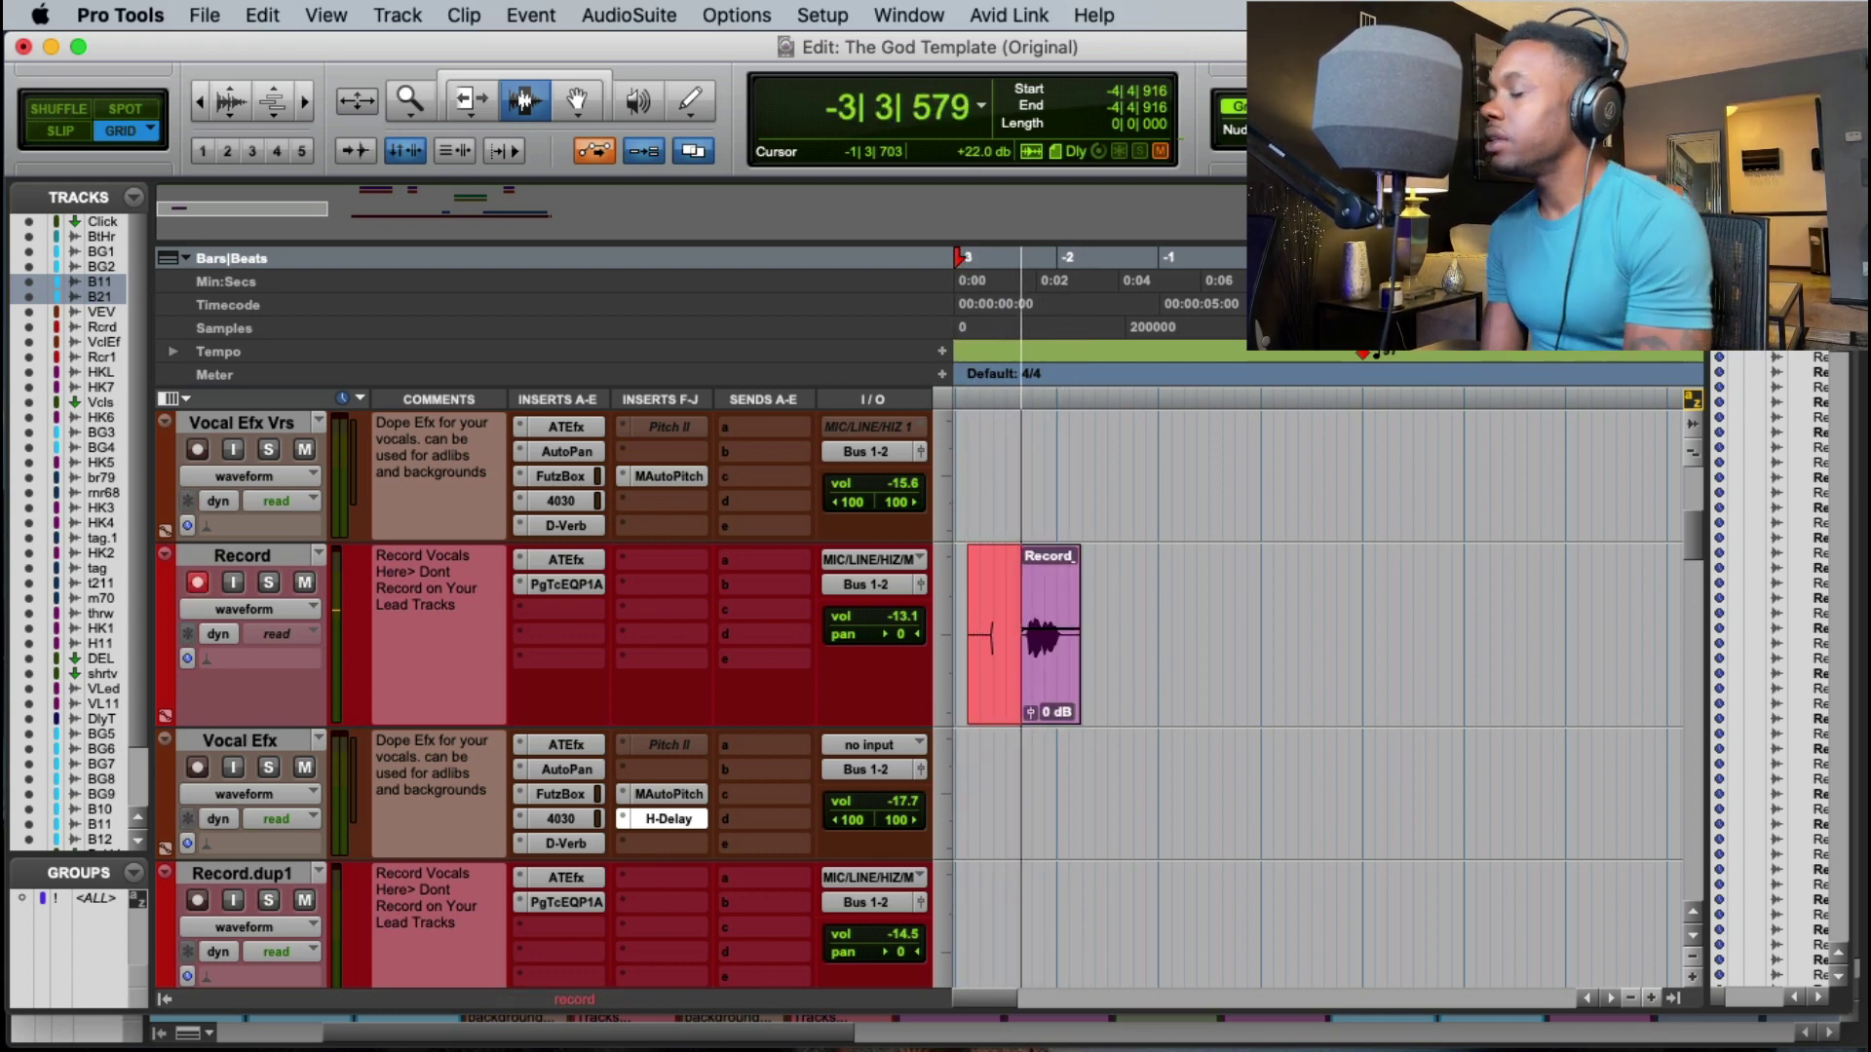
key(space)
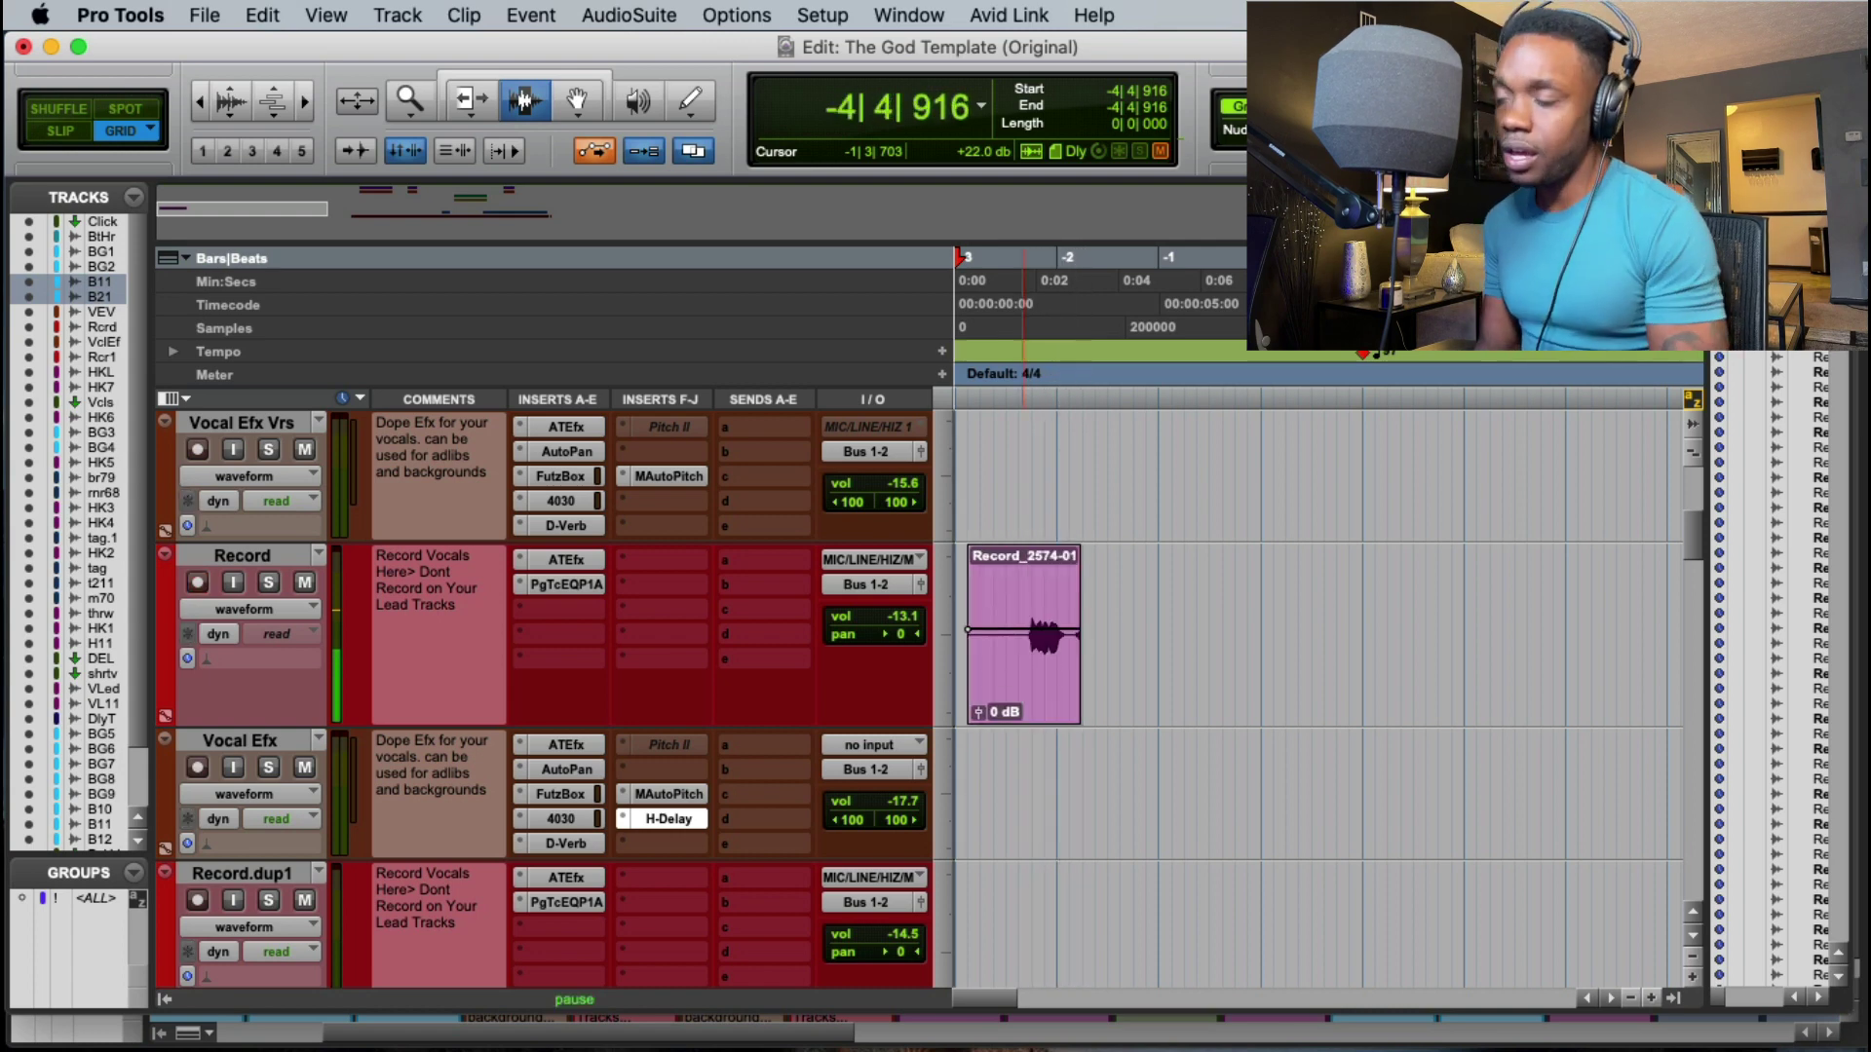
key(space)
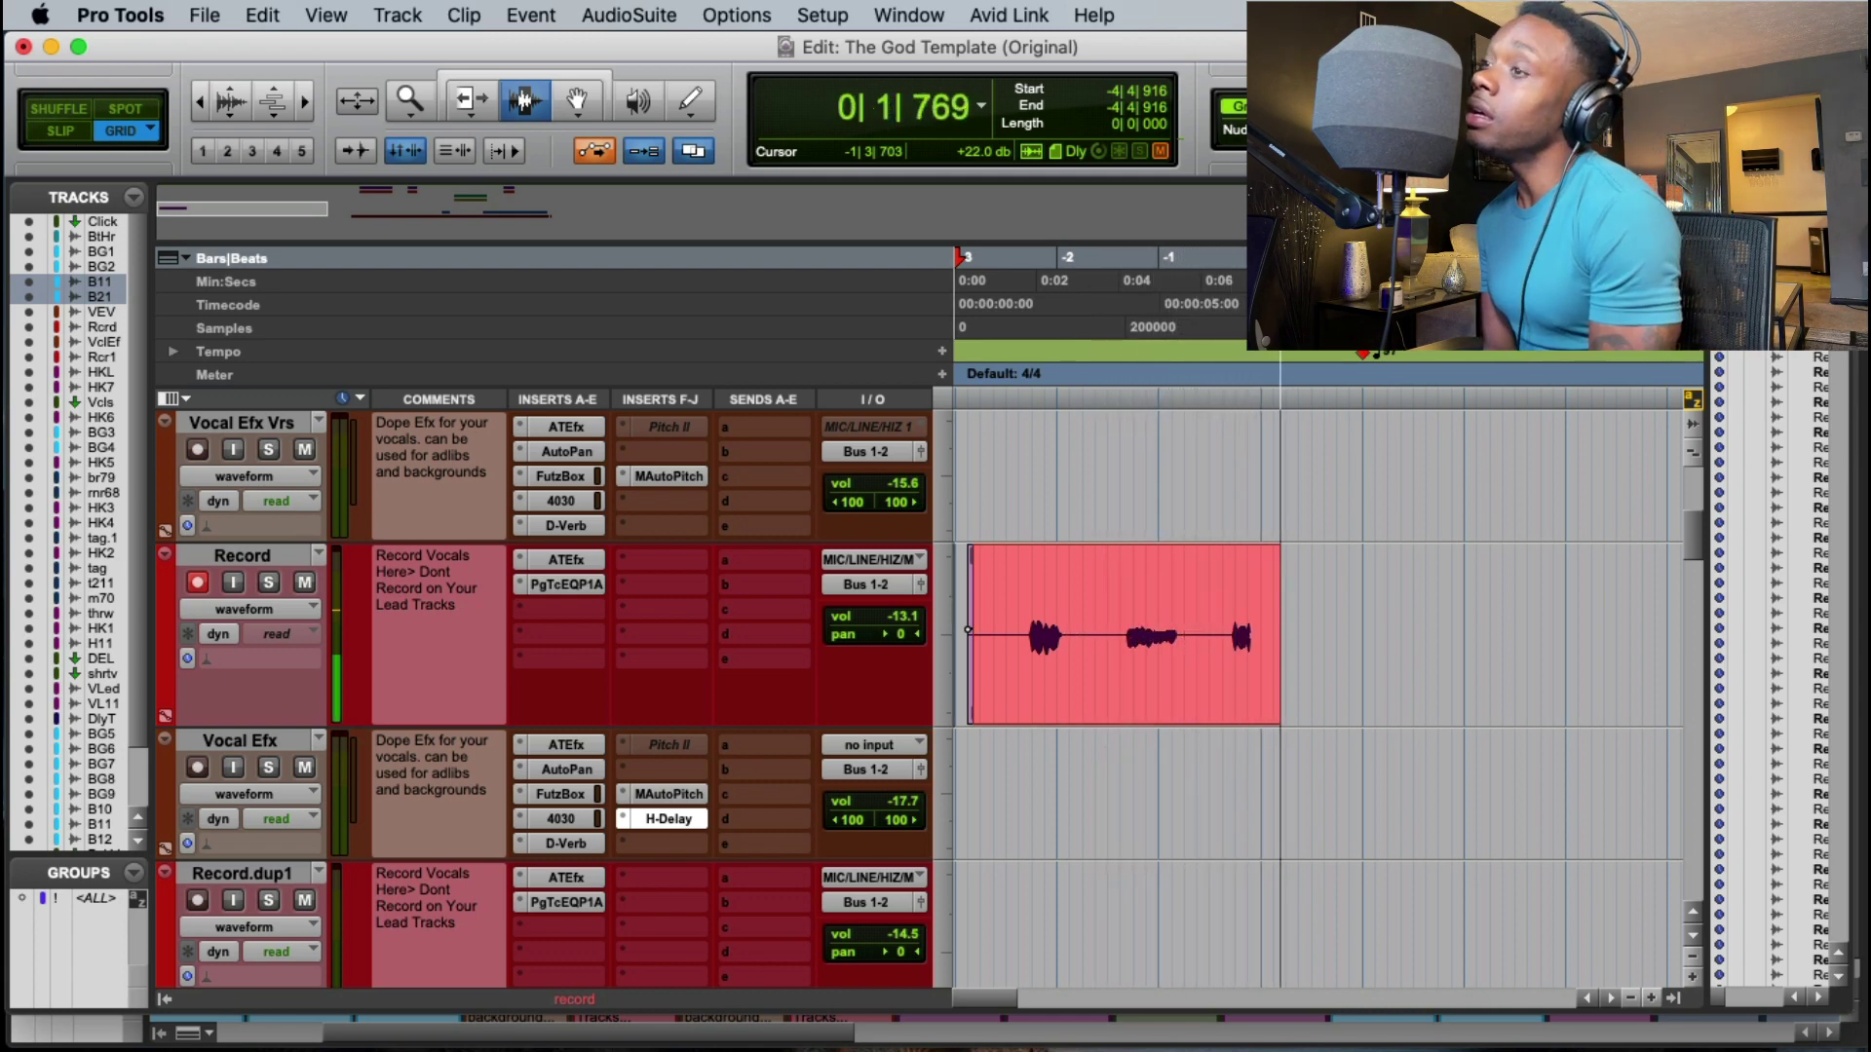
key(space)
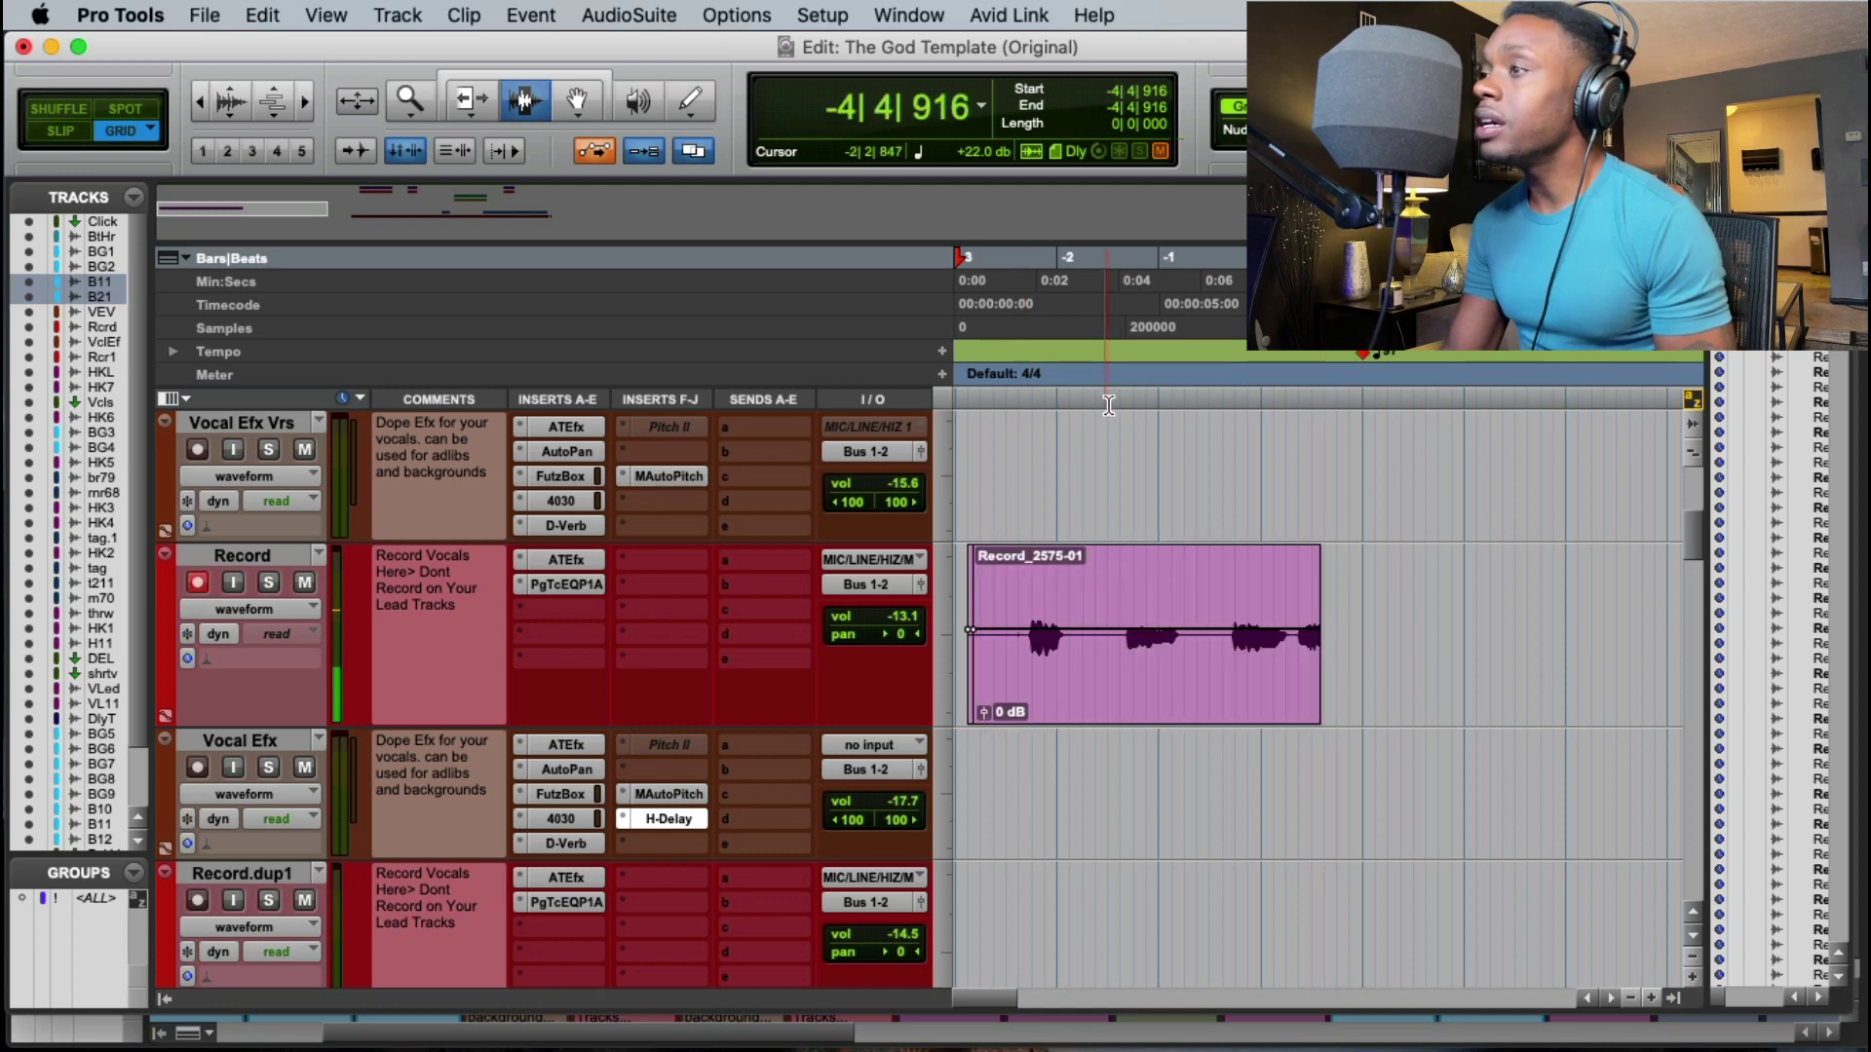
Step: Start playback from -2|4|000 and punch in a new ending on the Record track from about -1|3|600 to about 0|3|800
click(1134, 338)
key(space)
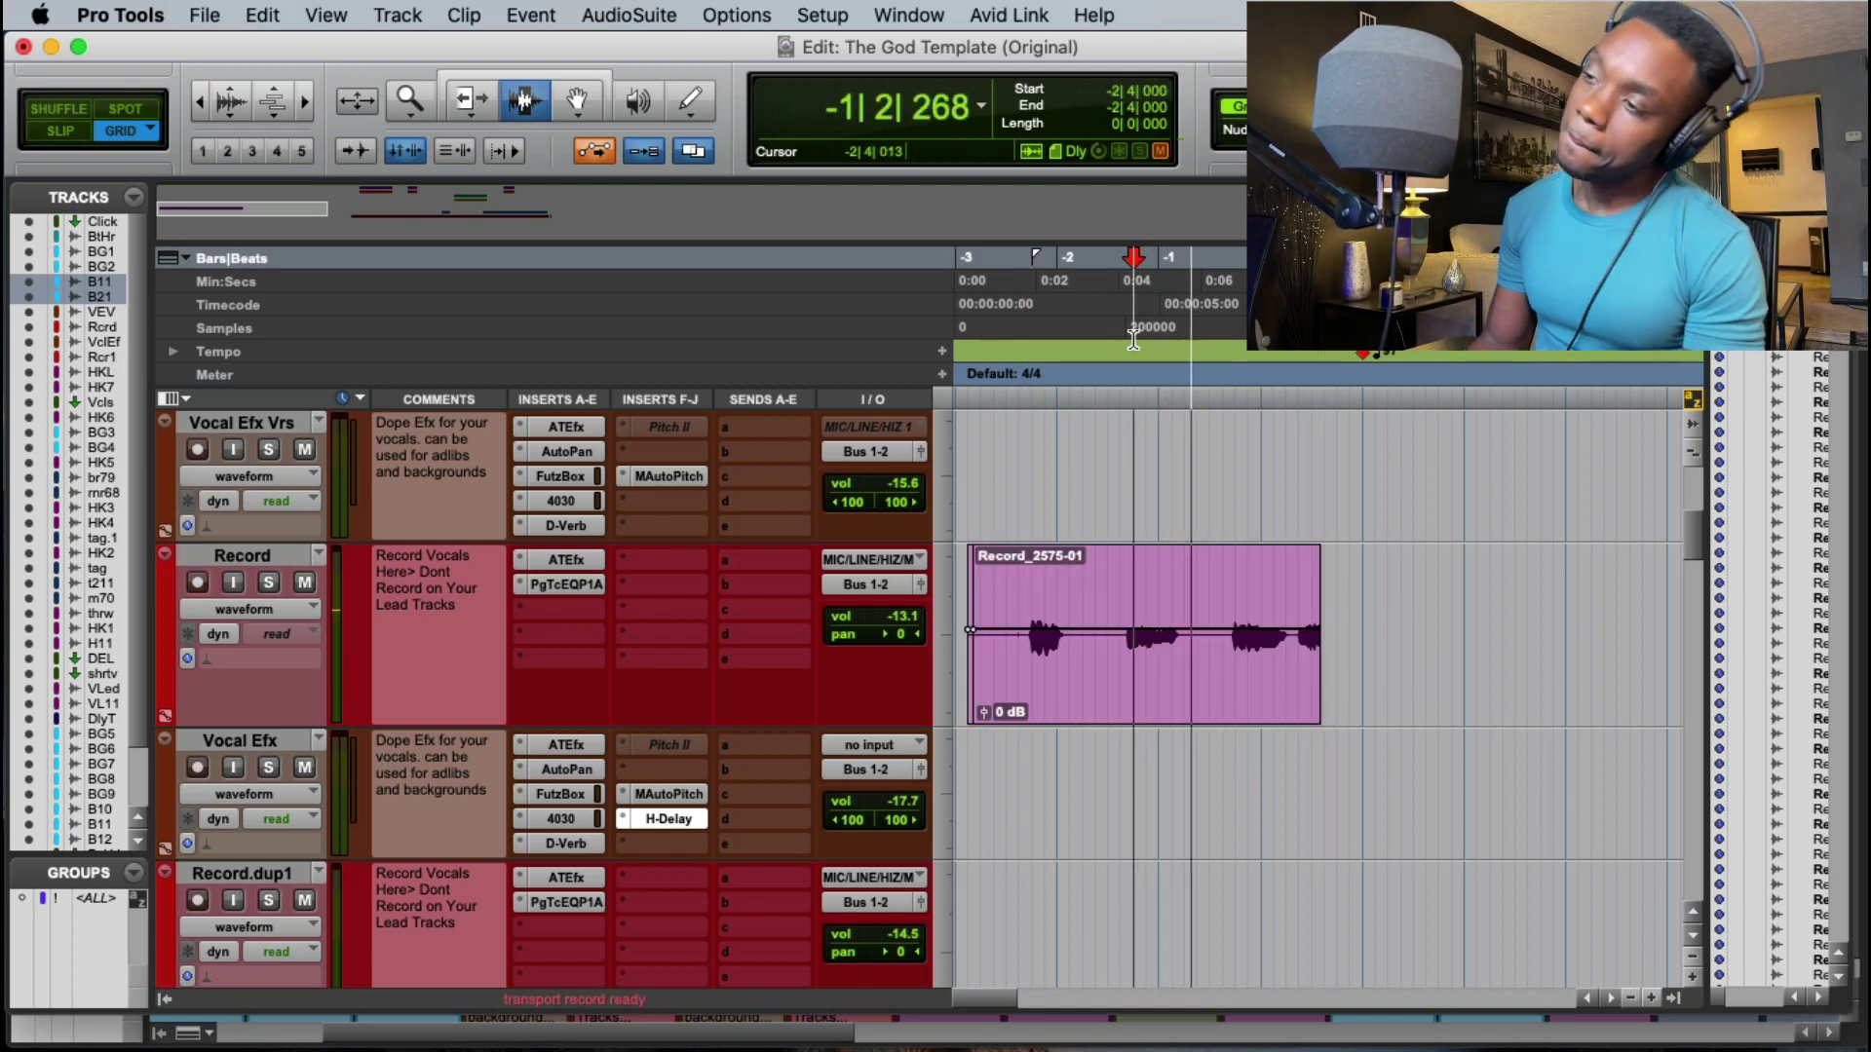
key(super+space)
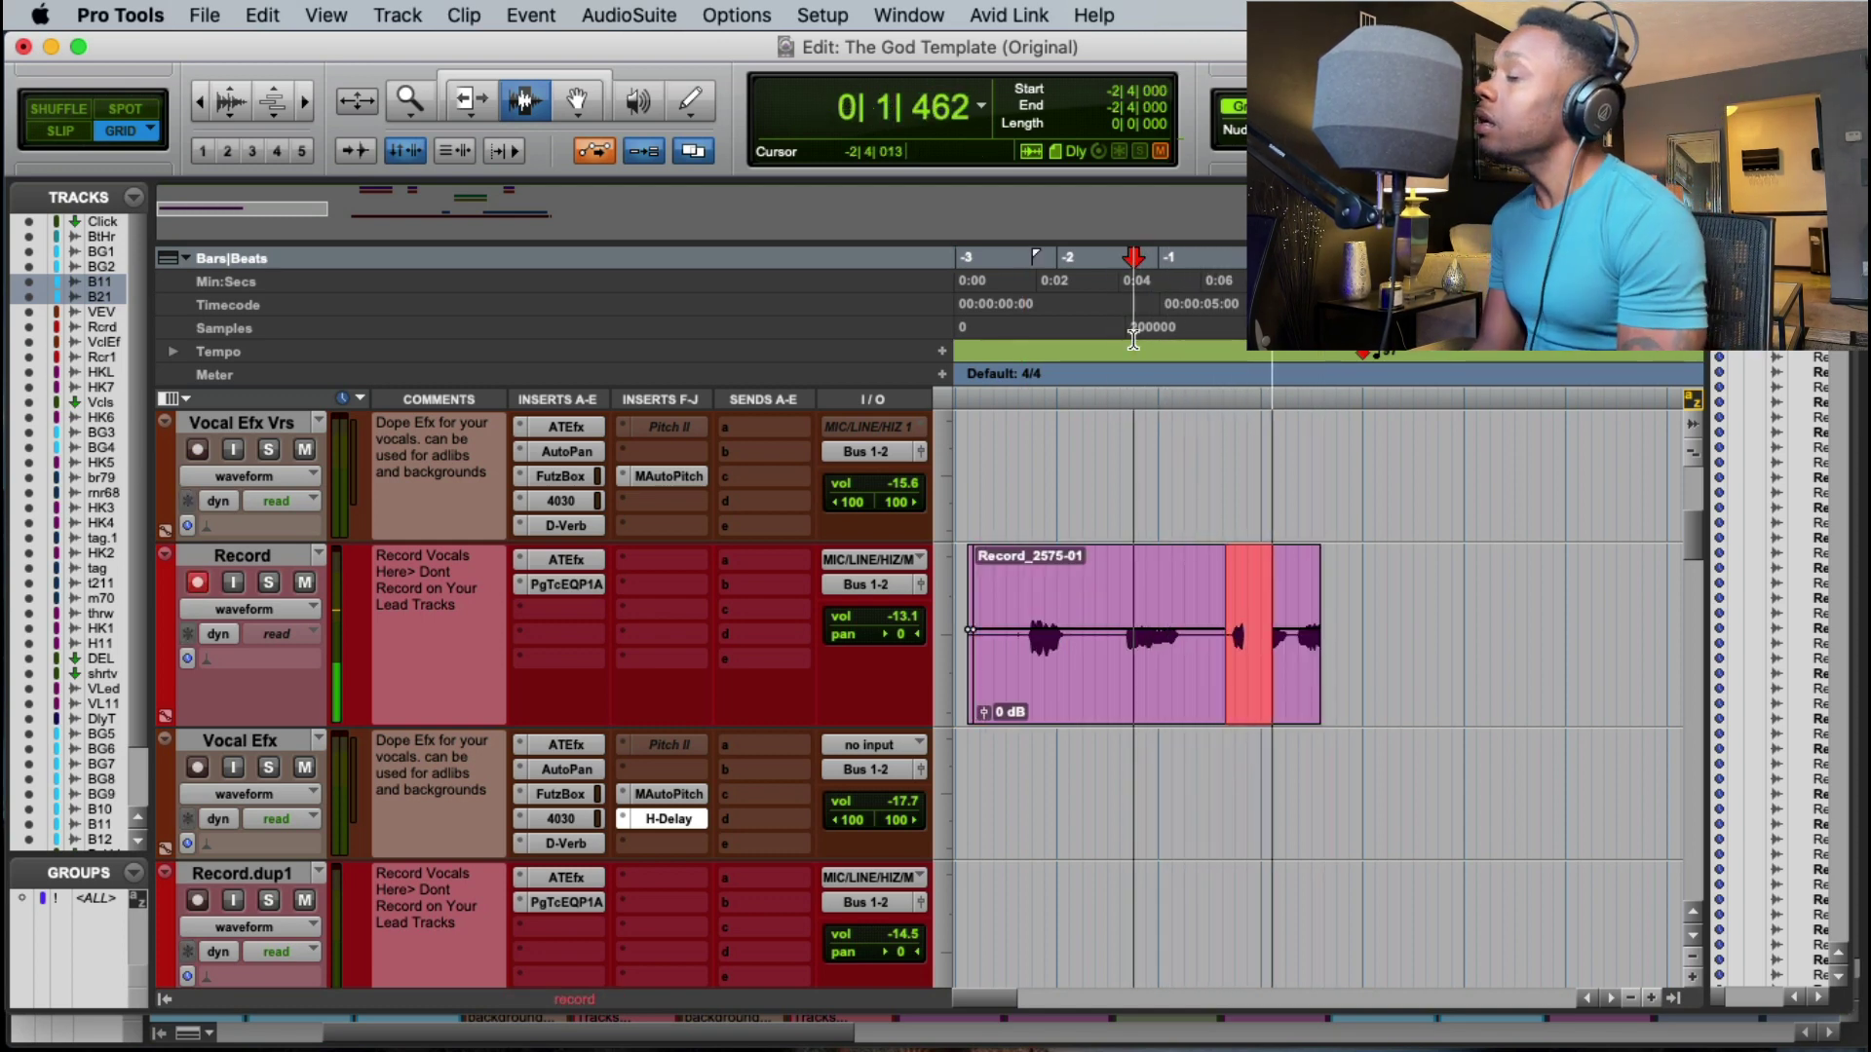
key(space)
key(space)
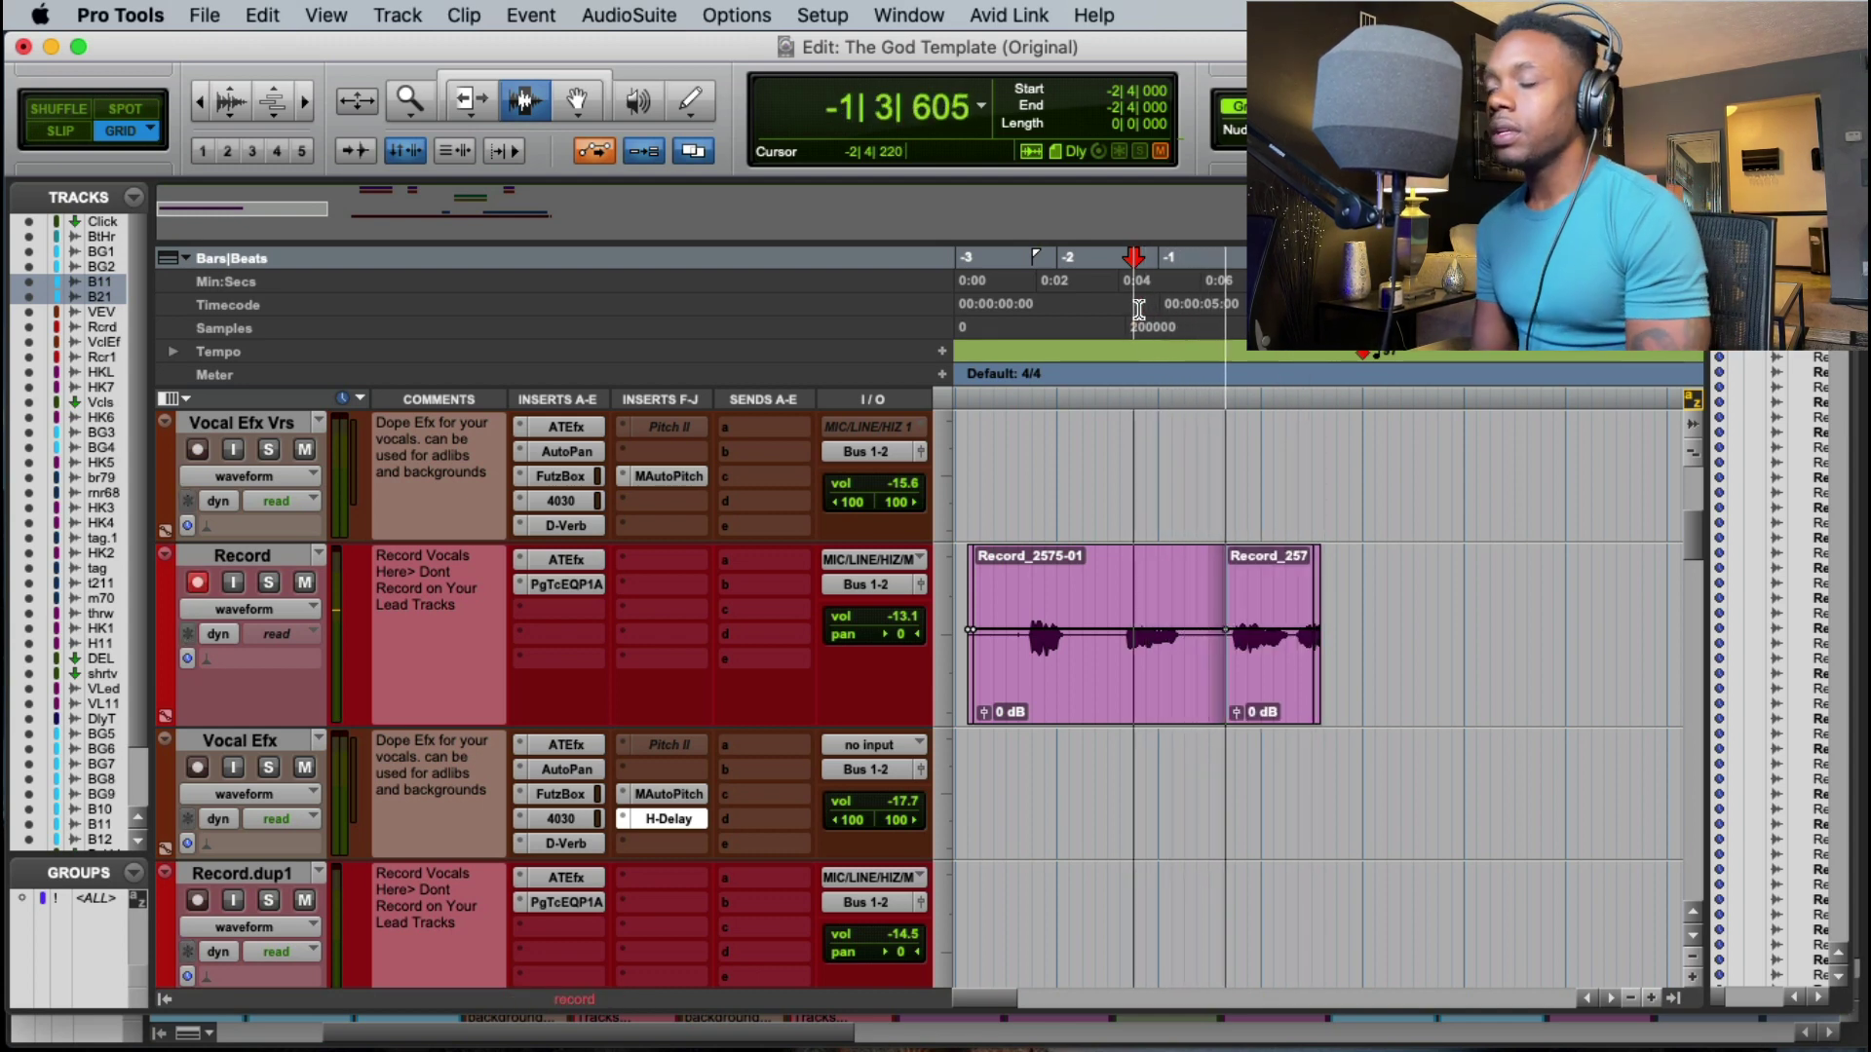
key(super+space)
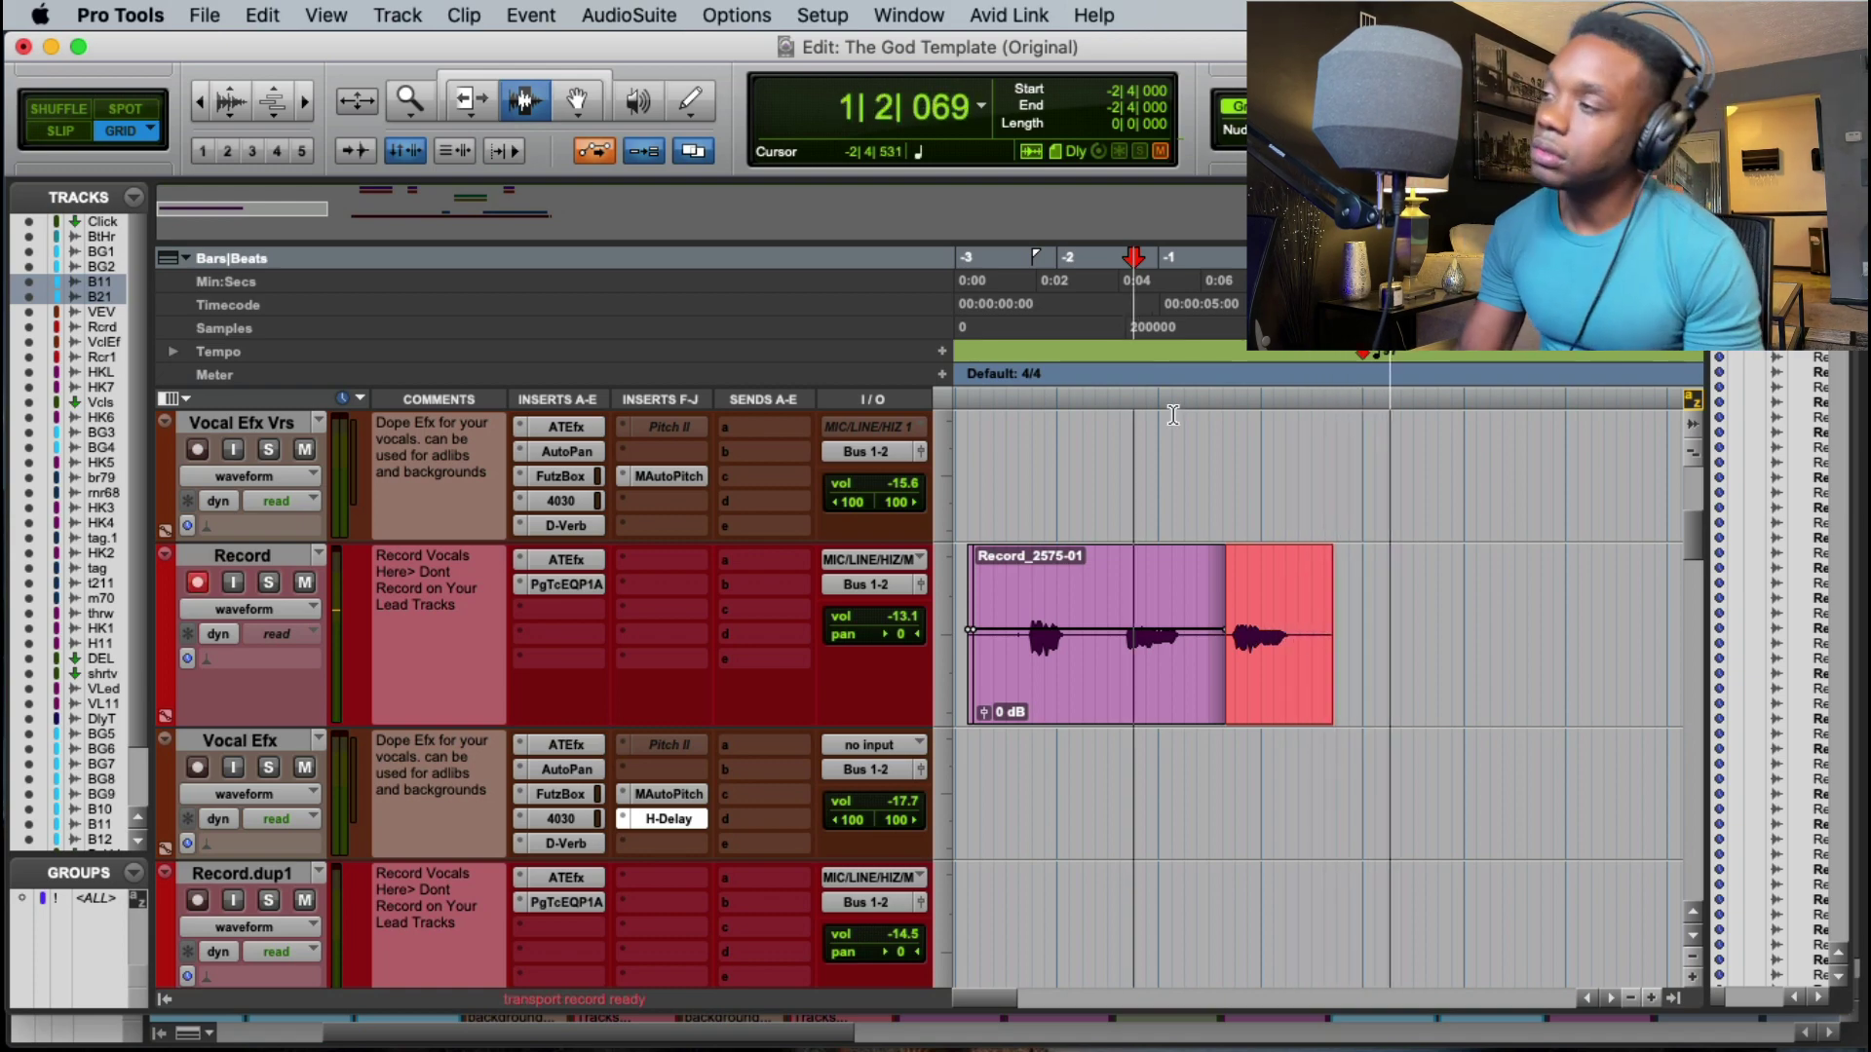
Step: Replay the new Record takes over the beat from -2|4|000
scroll(1335, 647, up, 10)
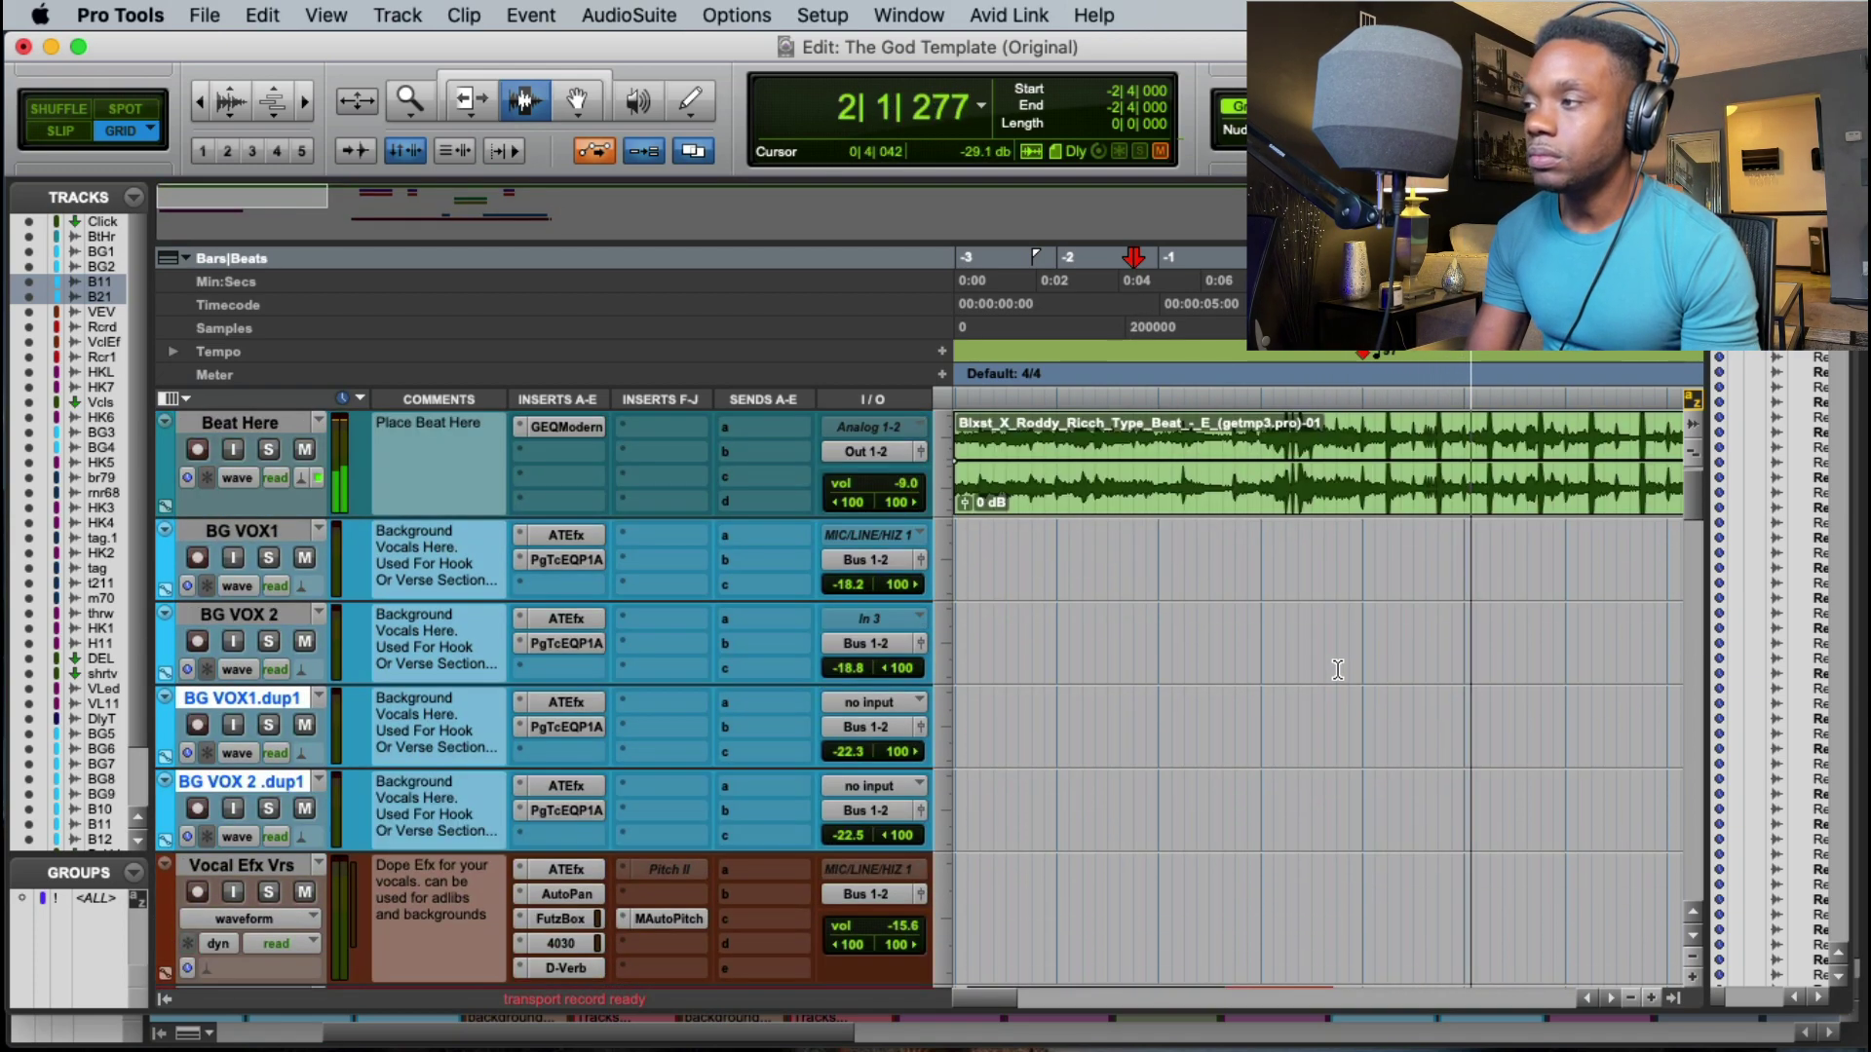
scroll(1333, 654, down, 12)
scroll(1332, 658, up, 8)
key(space)
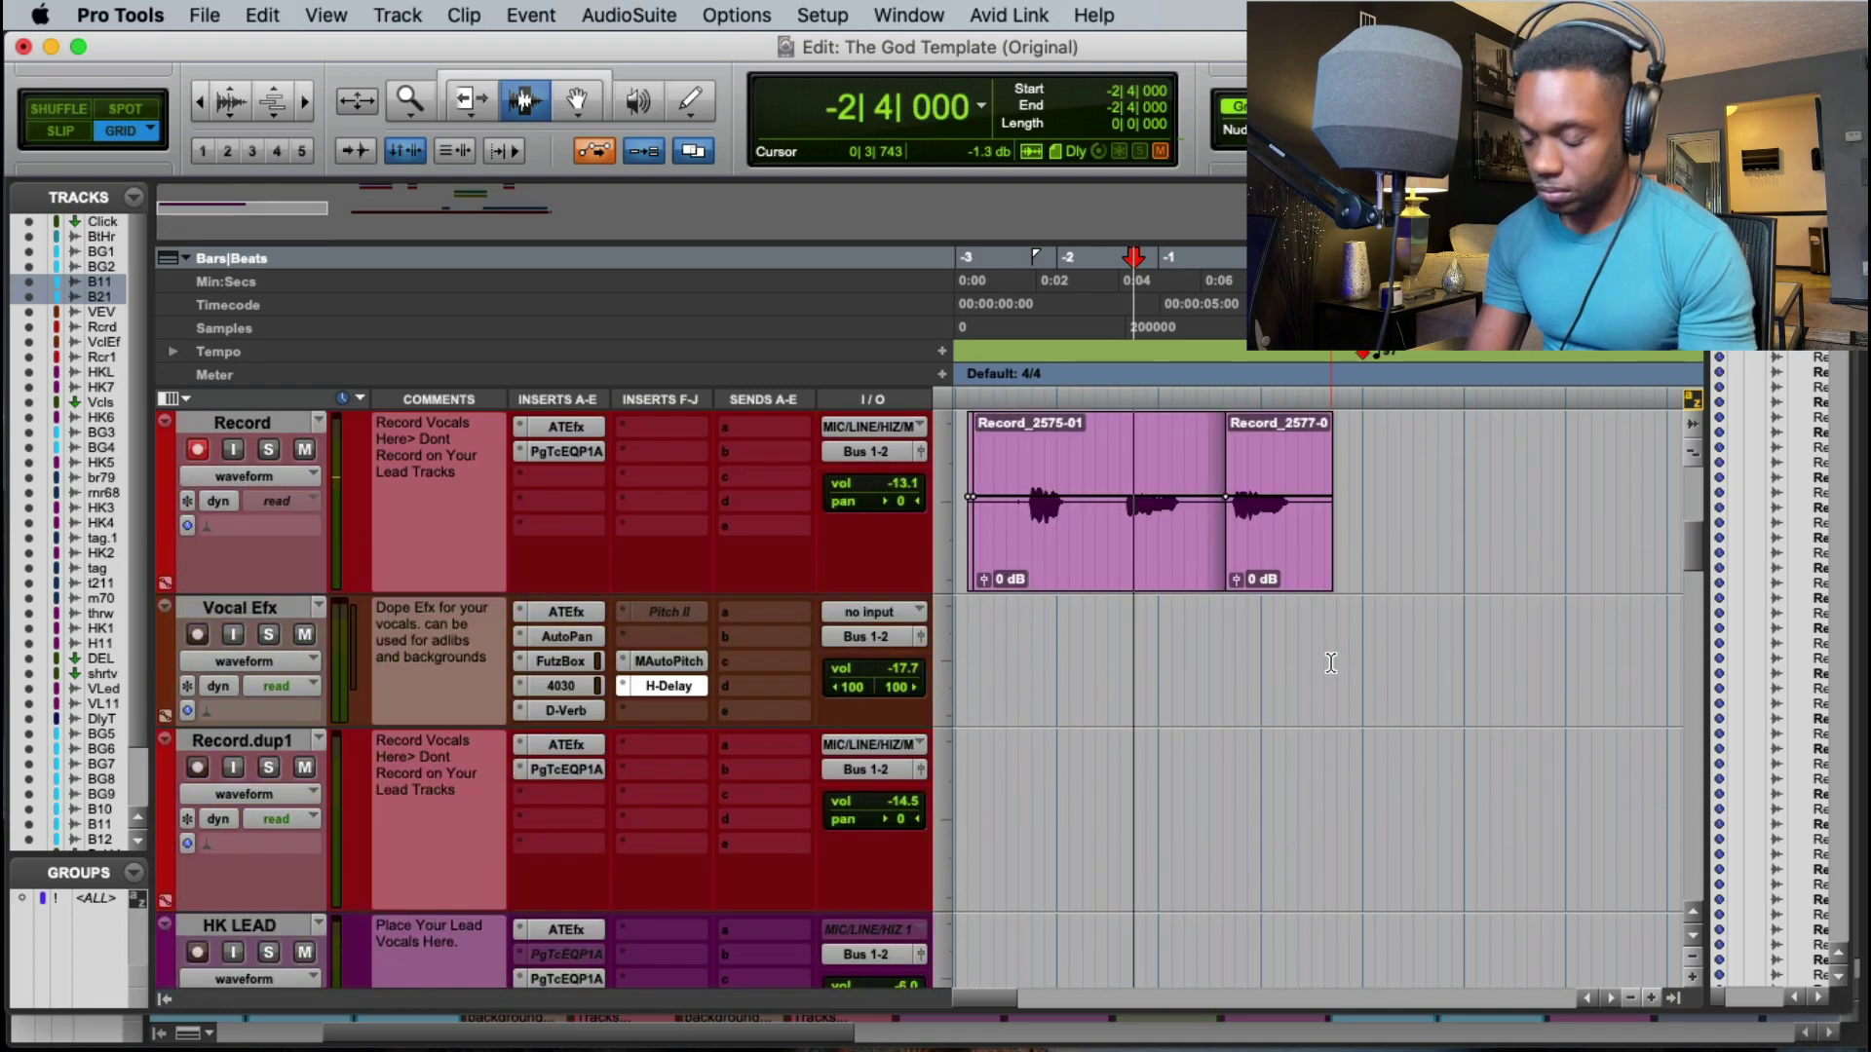
key(r)
key(t)
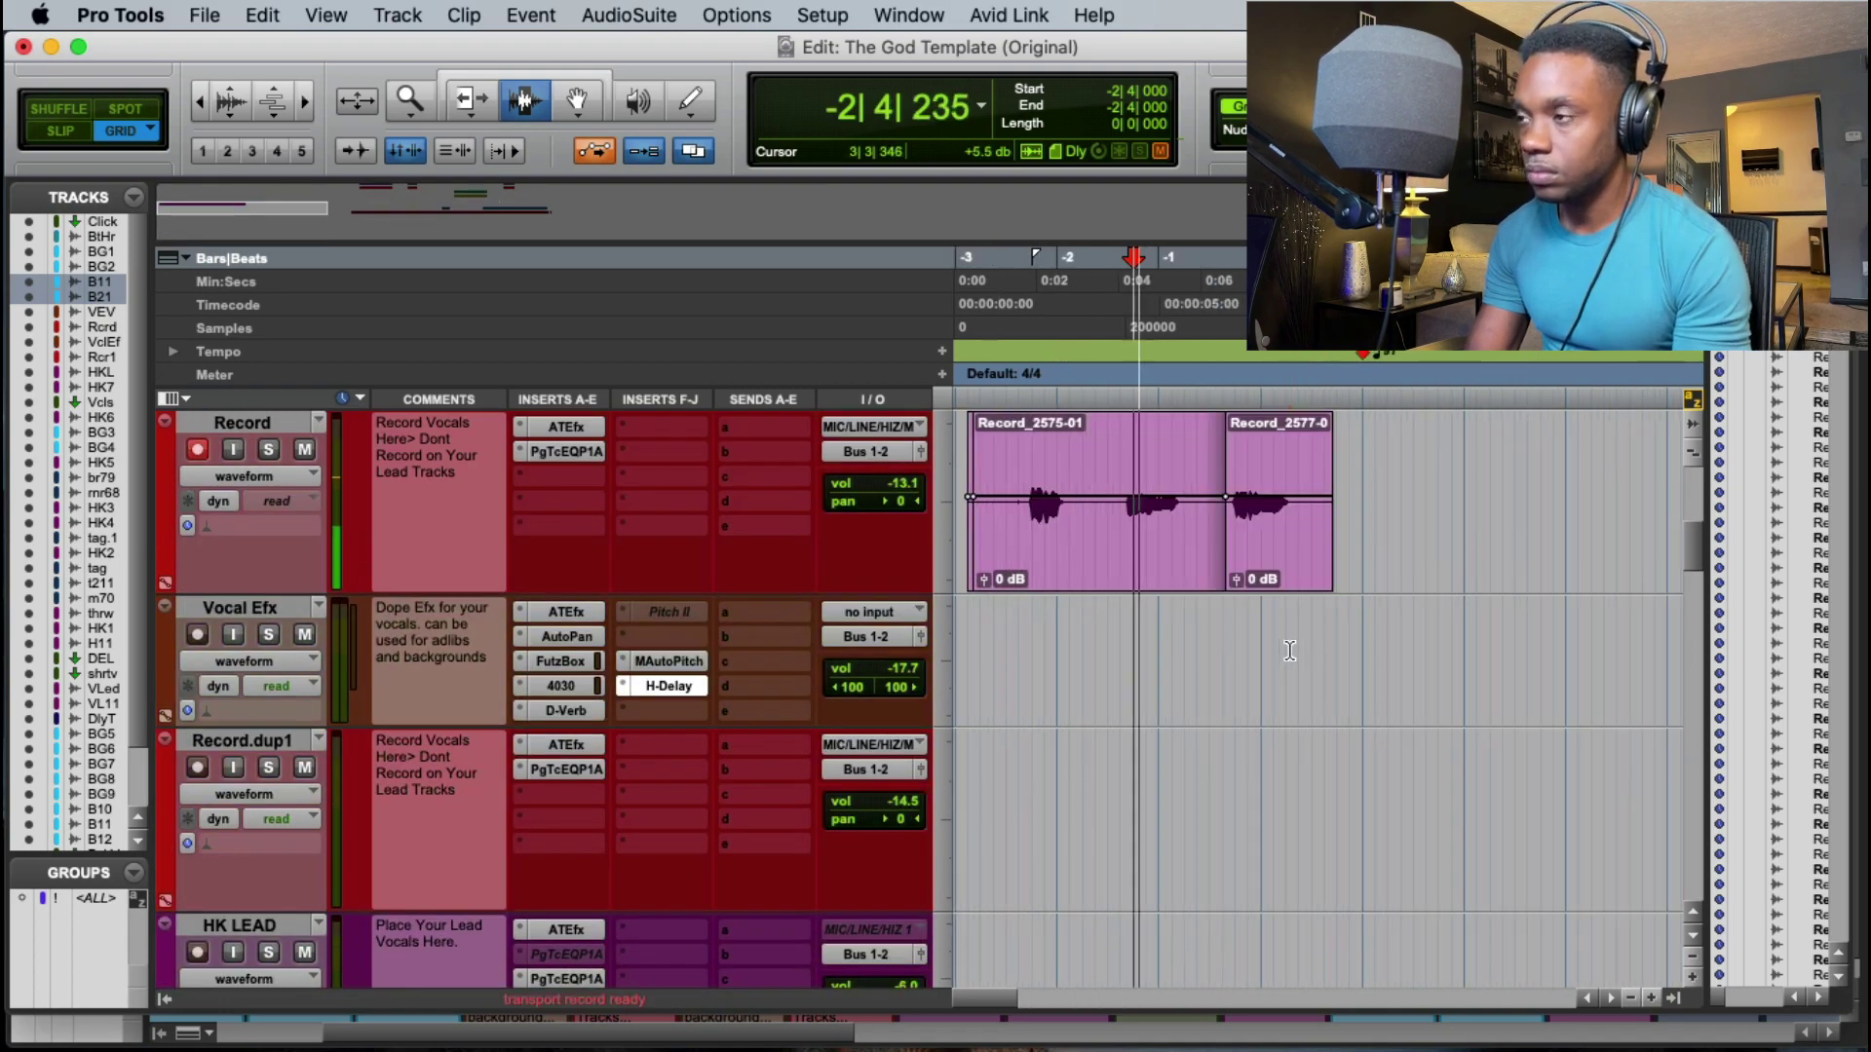
Step: Play the beat from 24|1|571 and look over its remaining sections against the vocal tracks
scroll(1290, 651, up, 10)
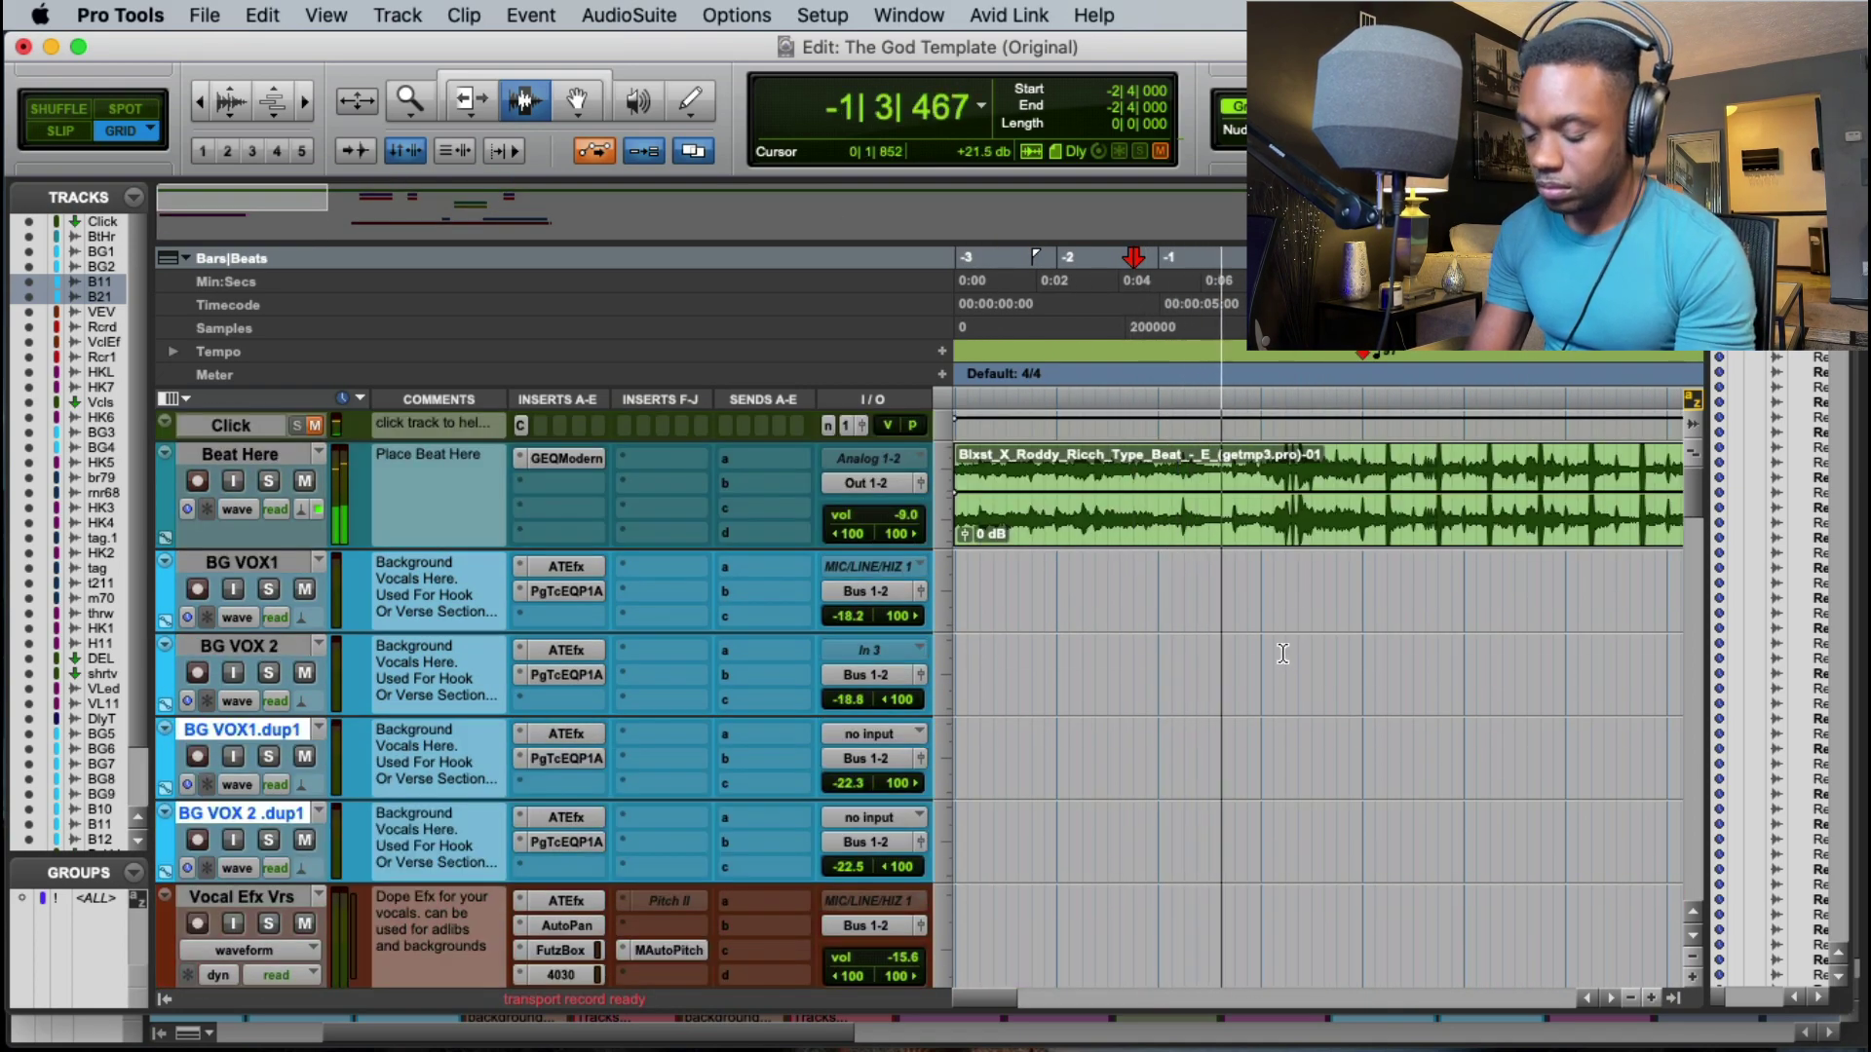
key(r)
key(t)
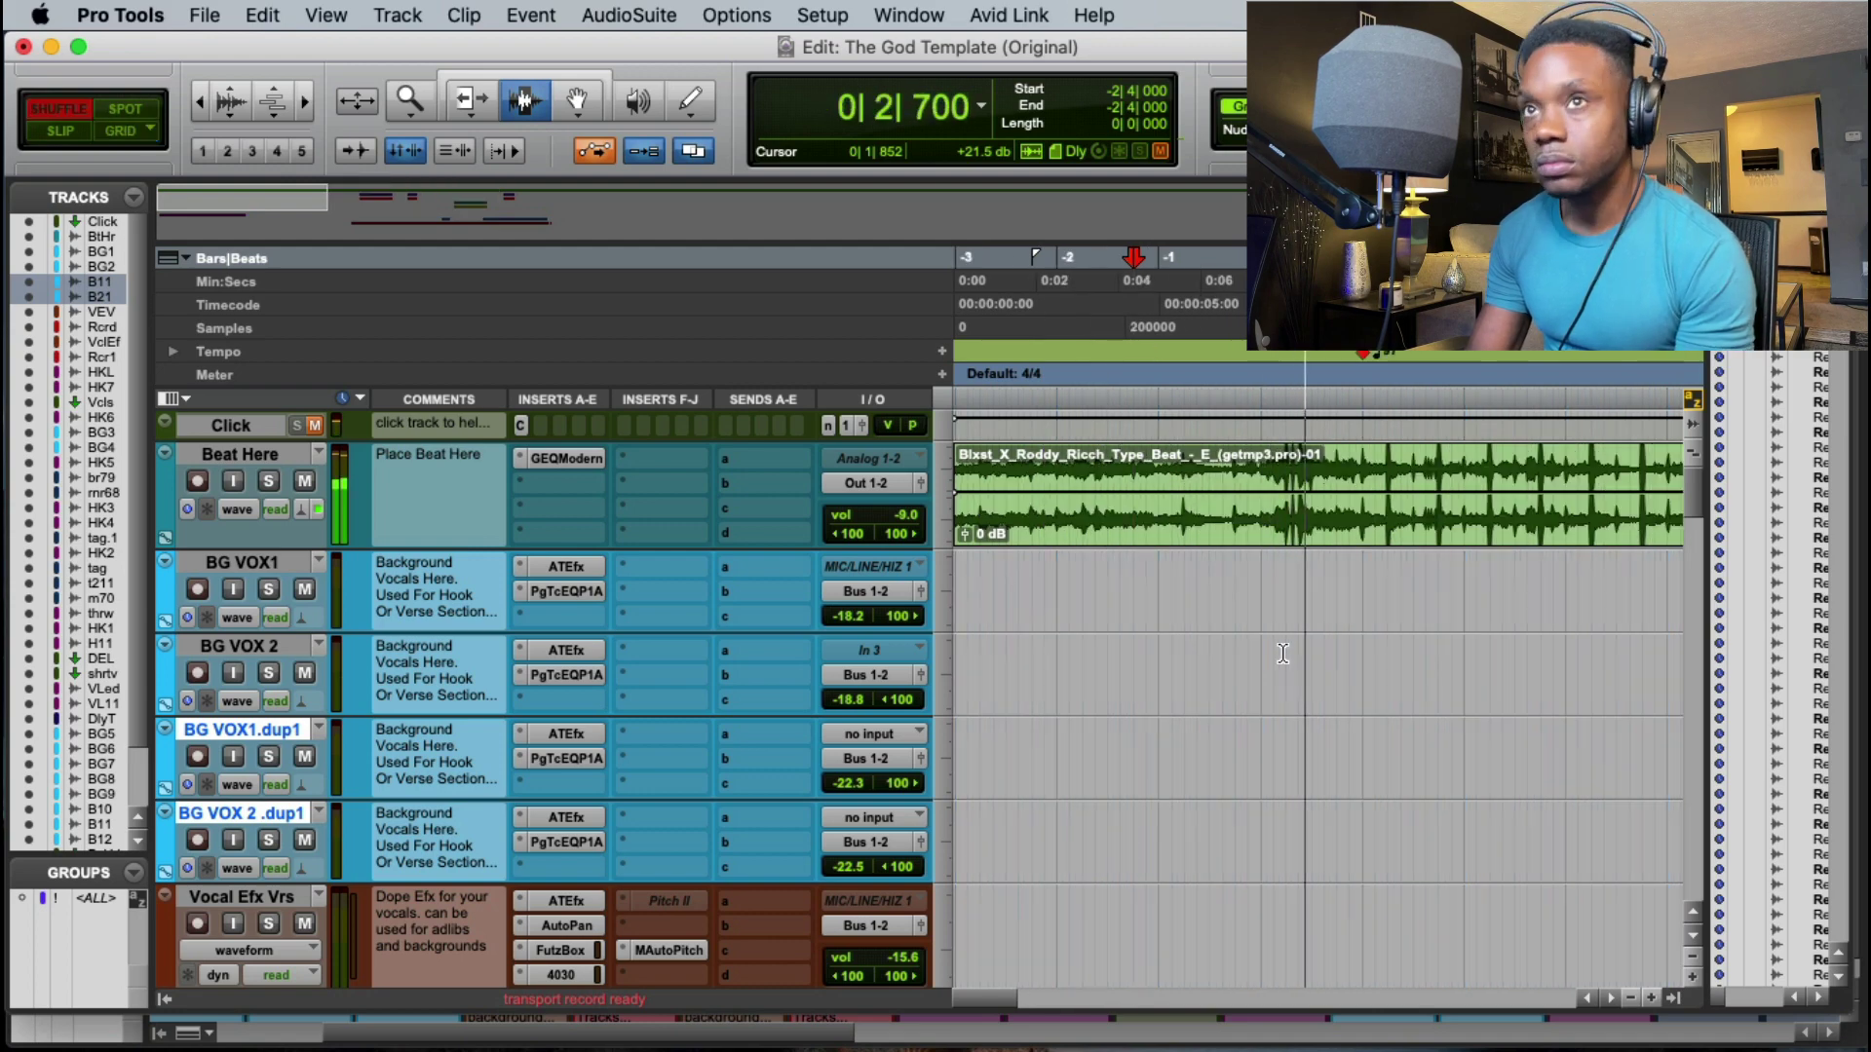
key(F2)
key(r)
key(r)
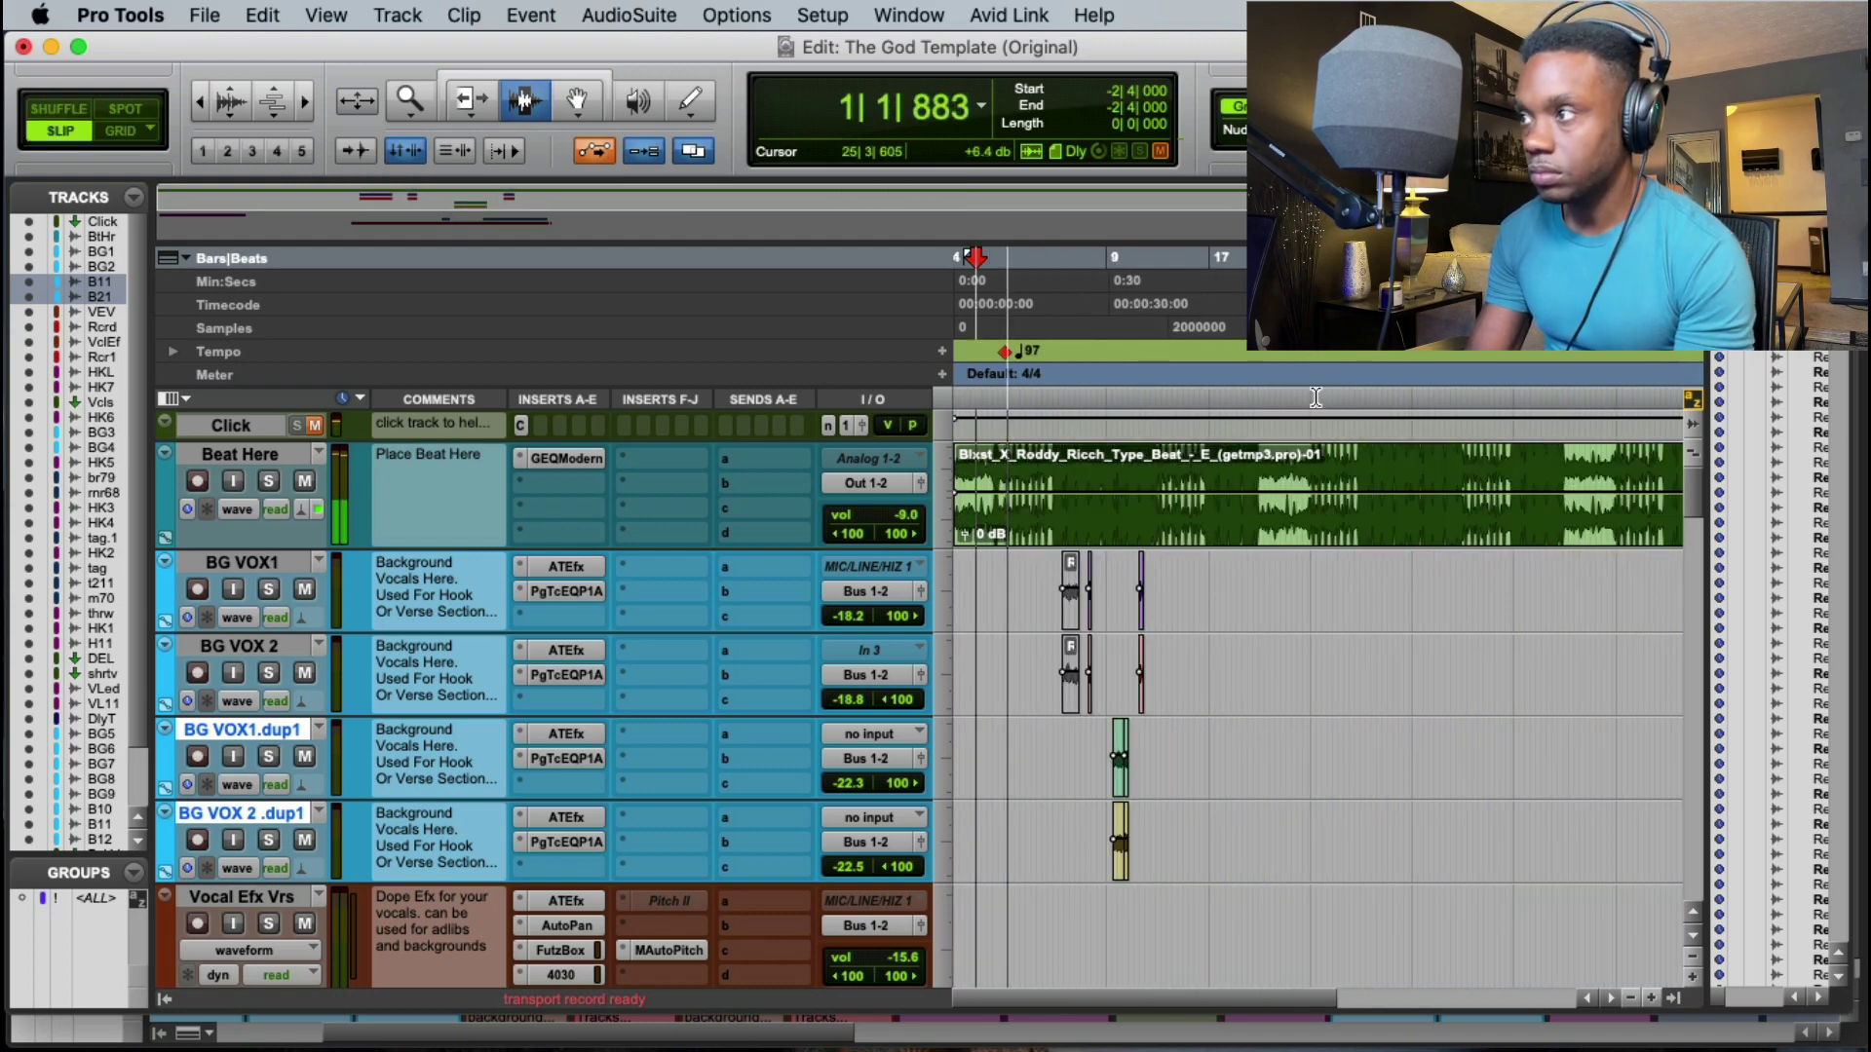
click(1302, 398)
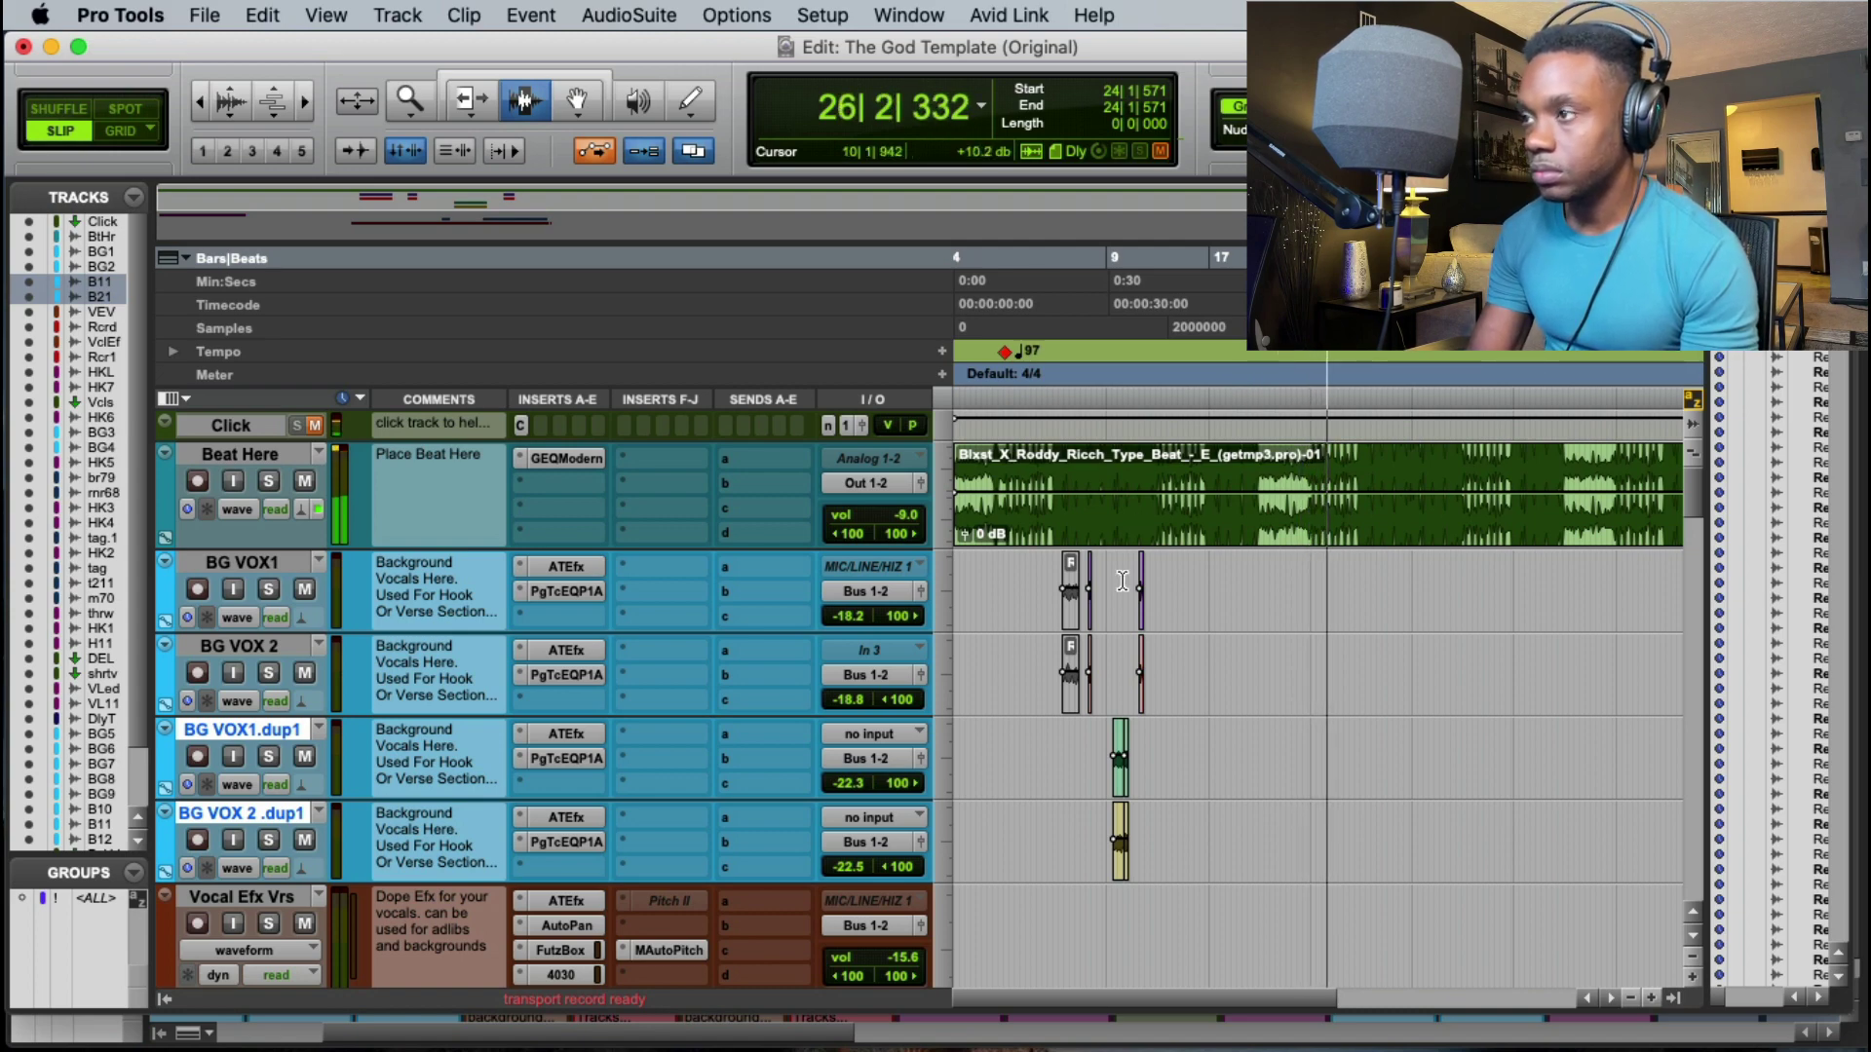
scroll(1123, 581, down, 12)
scroll(1126, 581, up, 6)
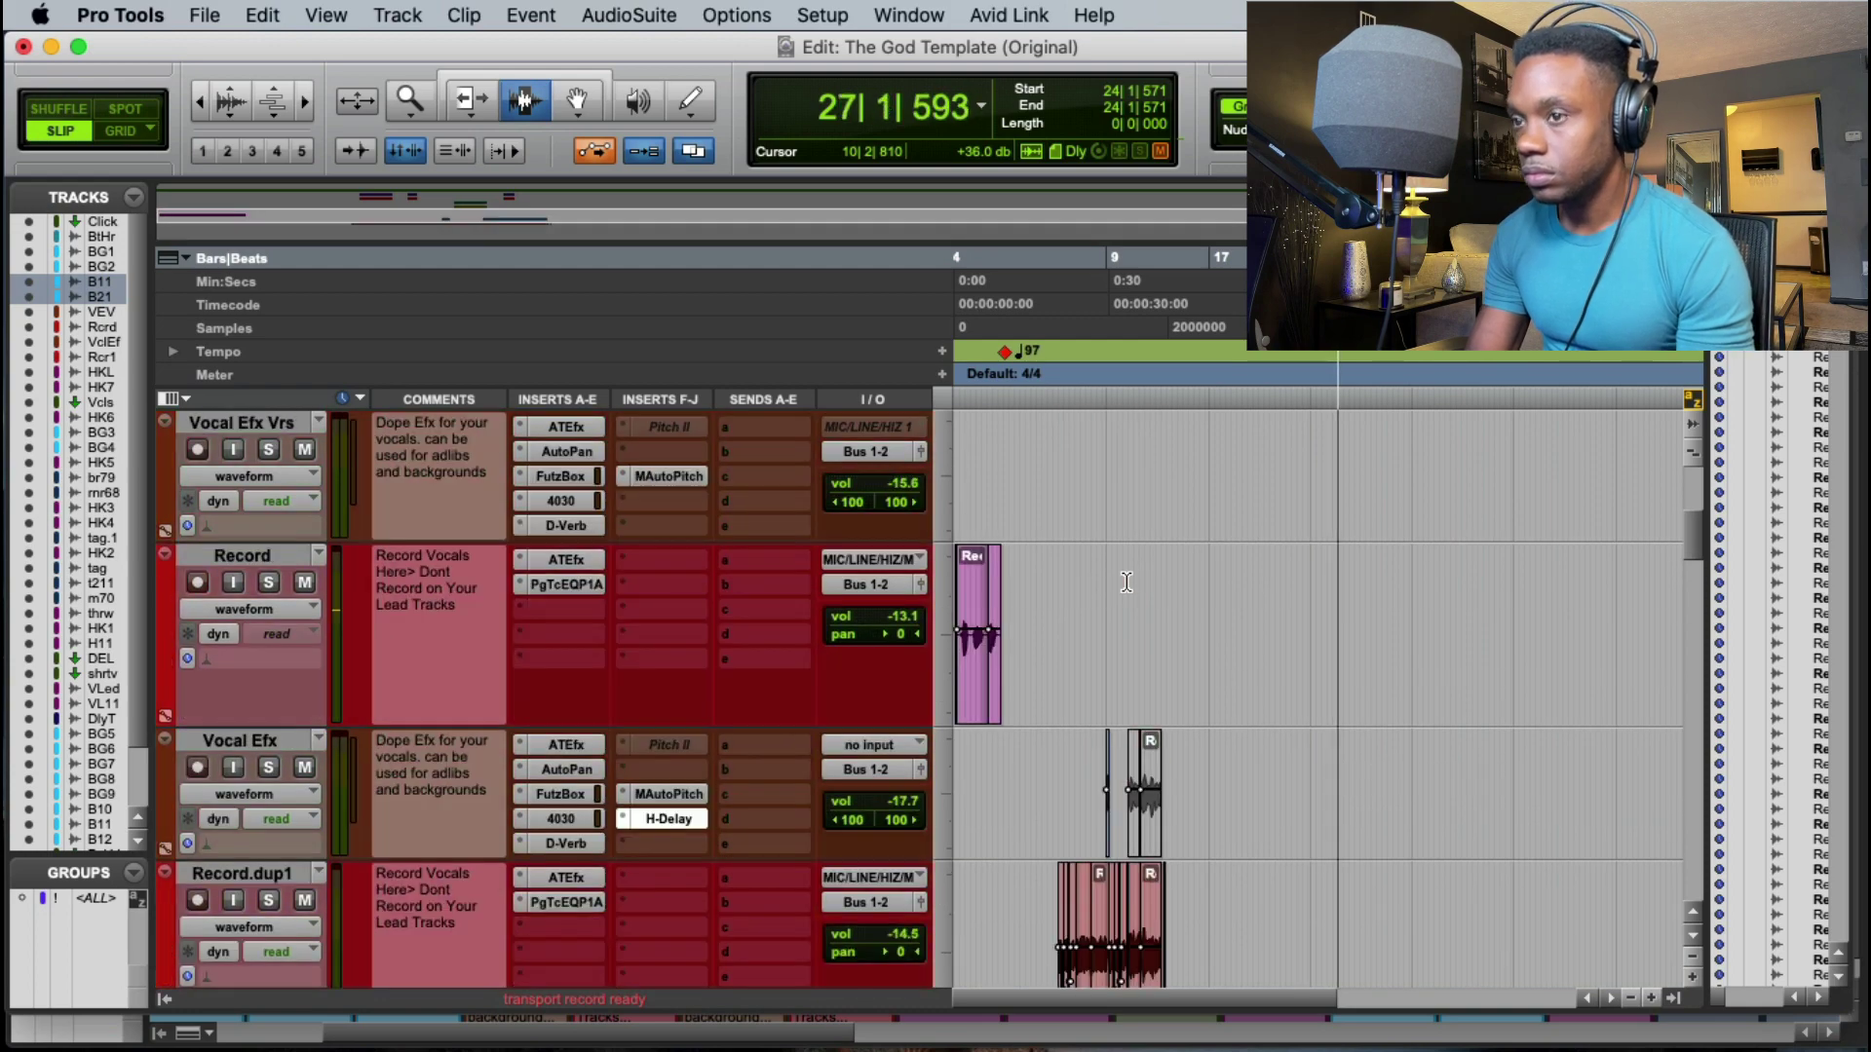
scroll(1127, 582, up, 6)
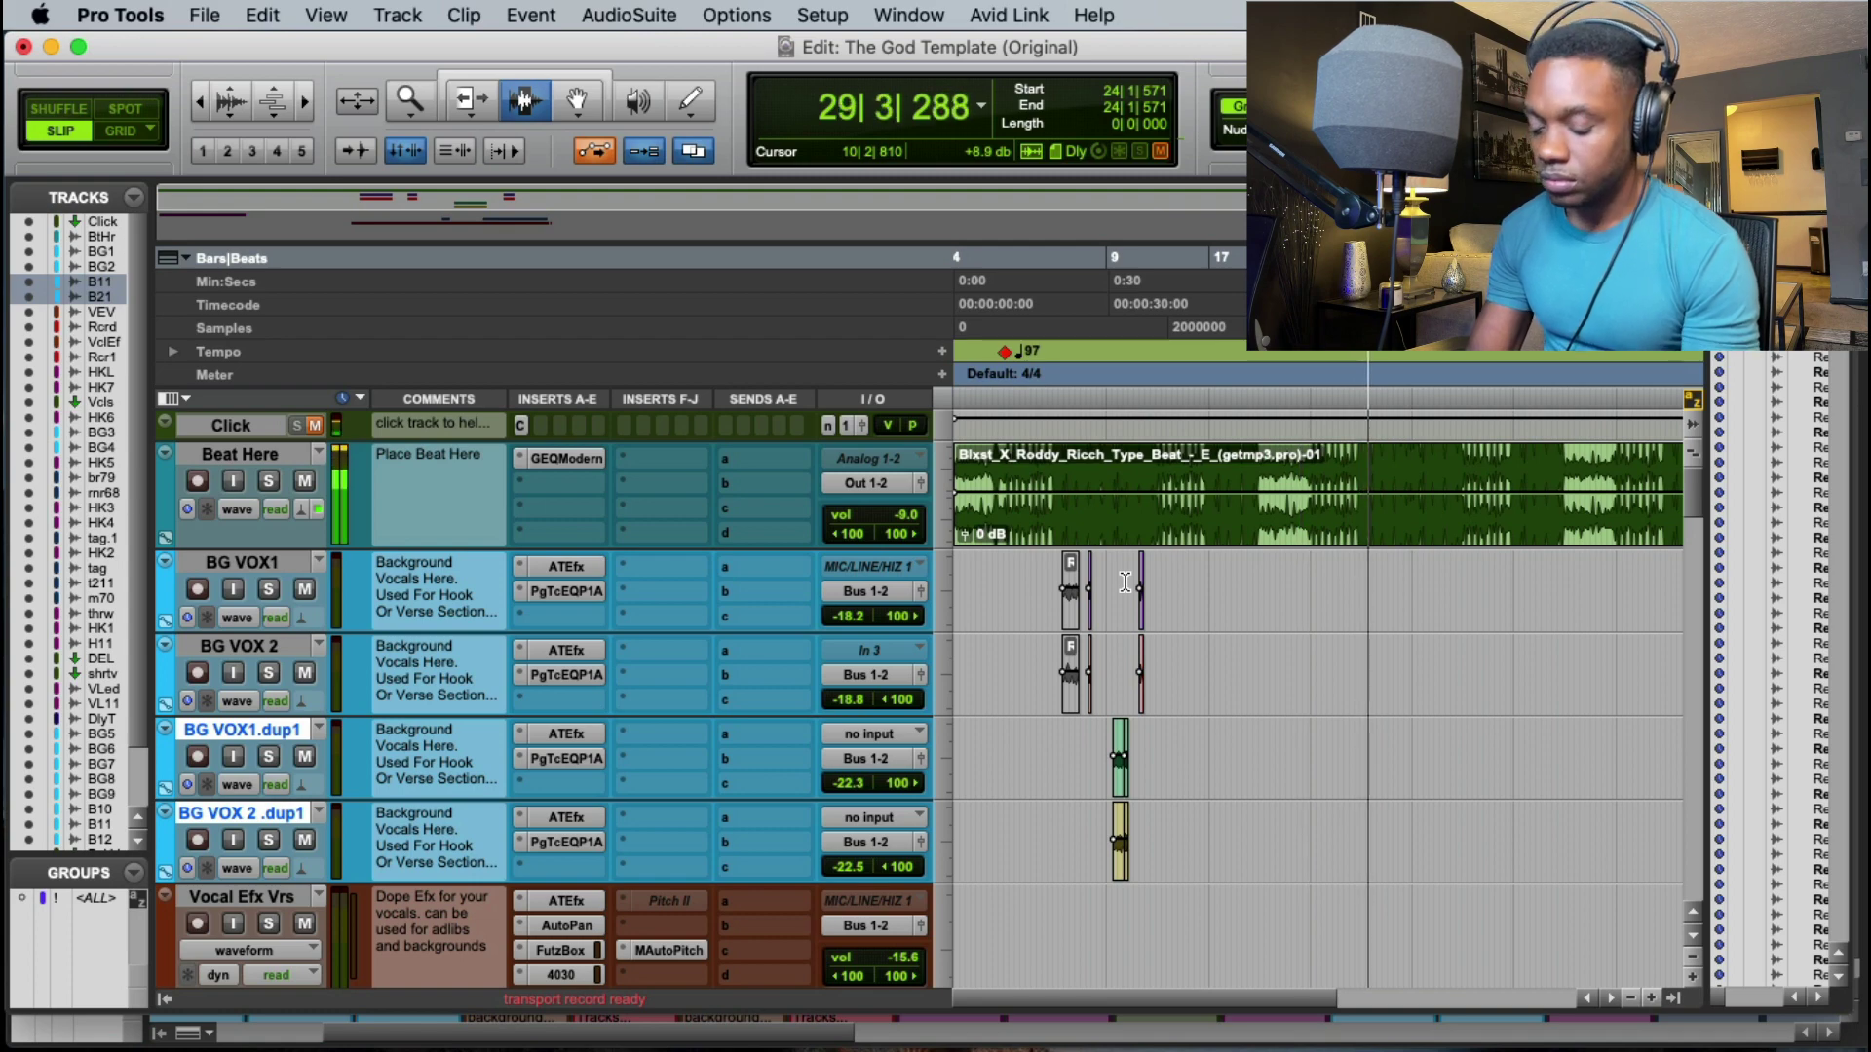
key(t)
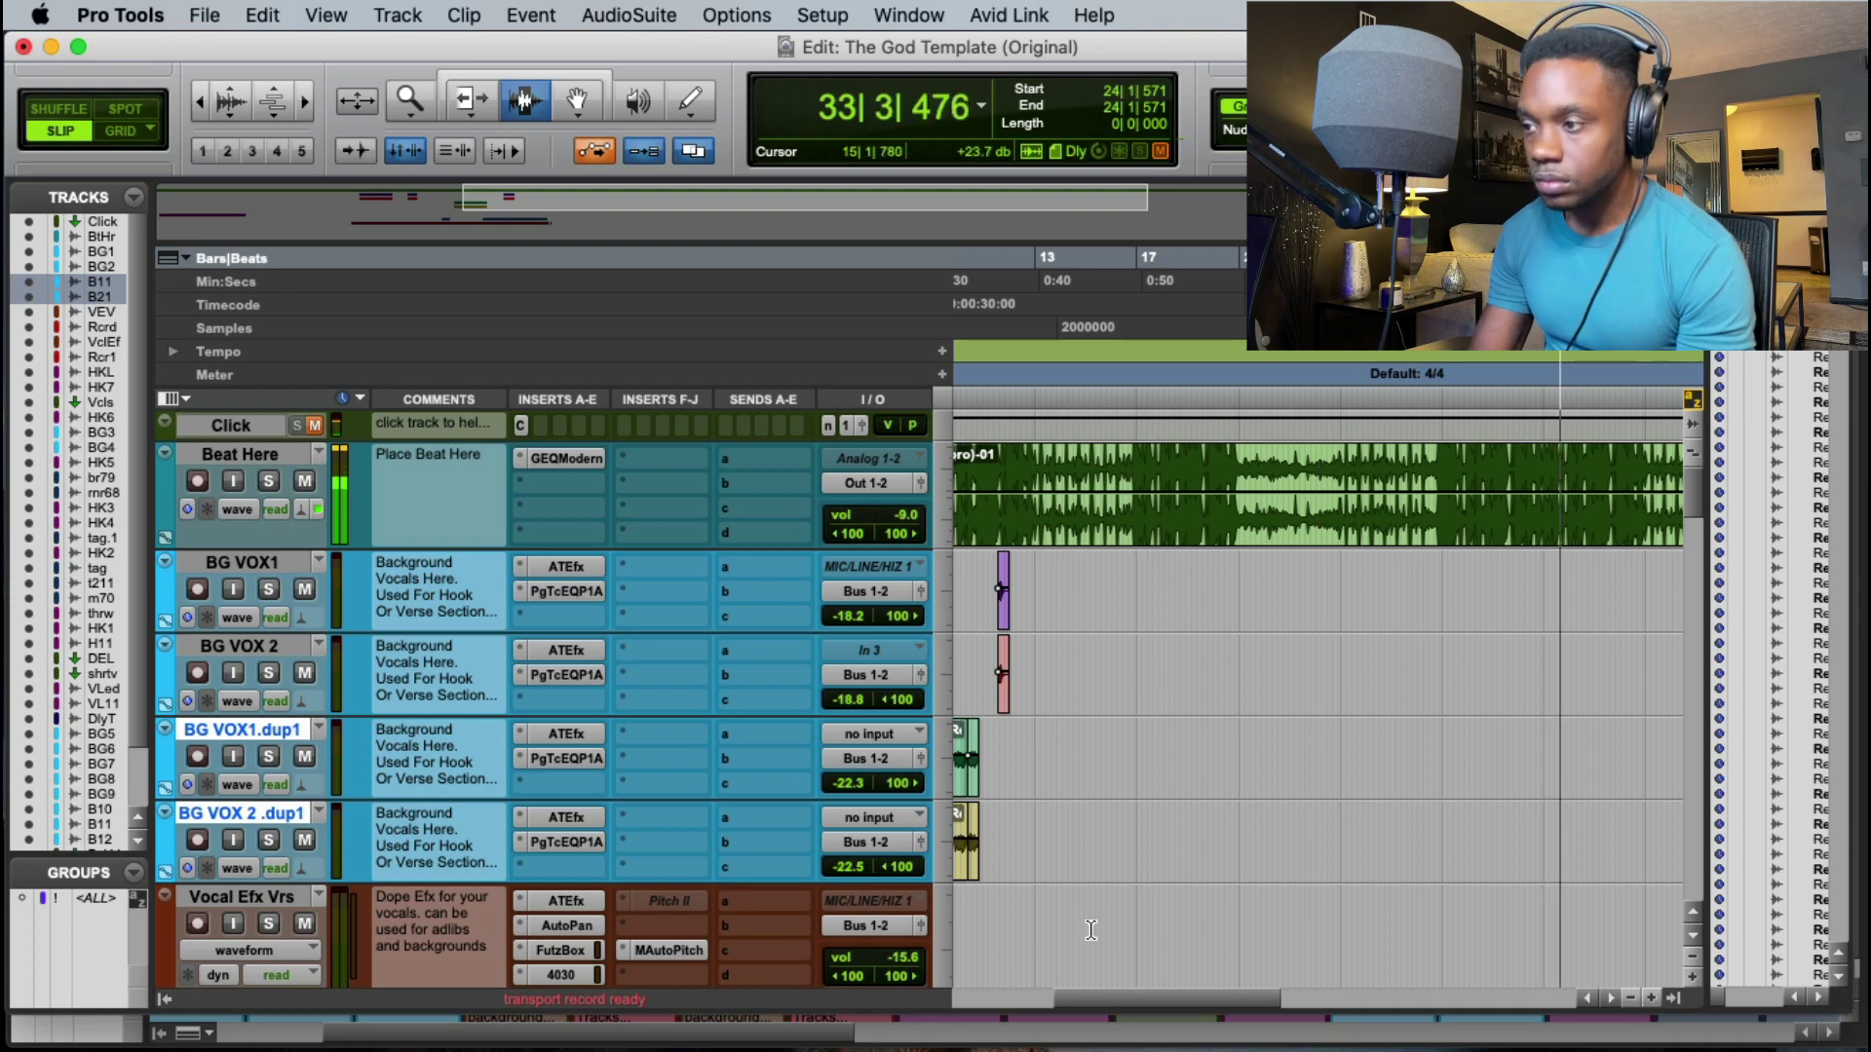
drag(1102, 998, 929, 985)
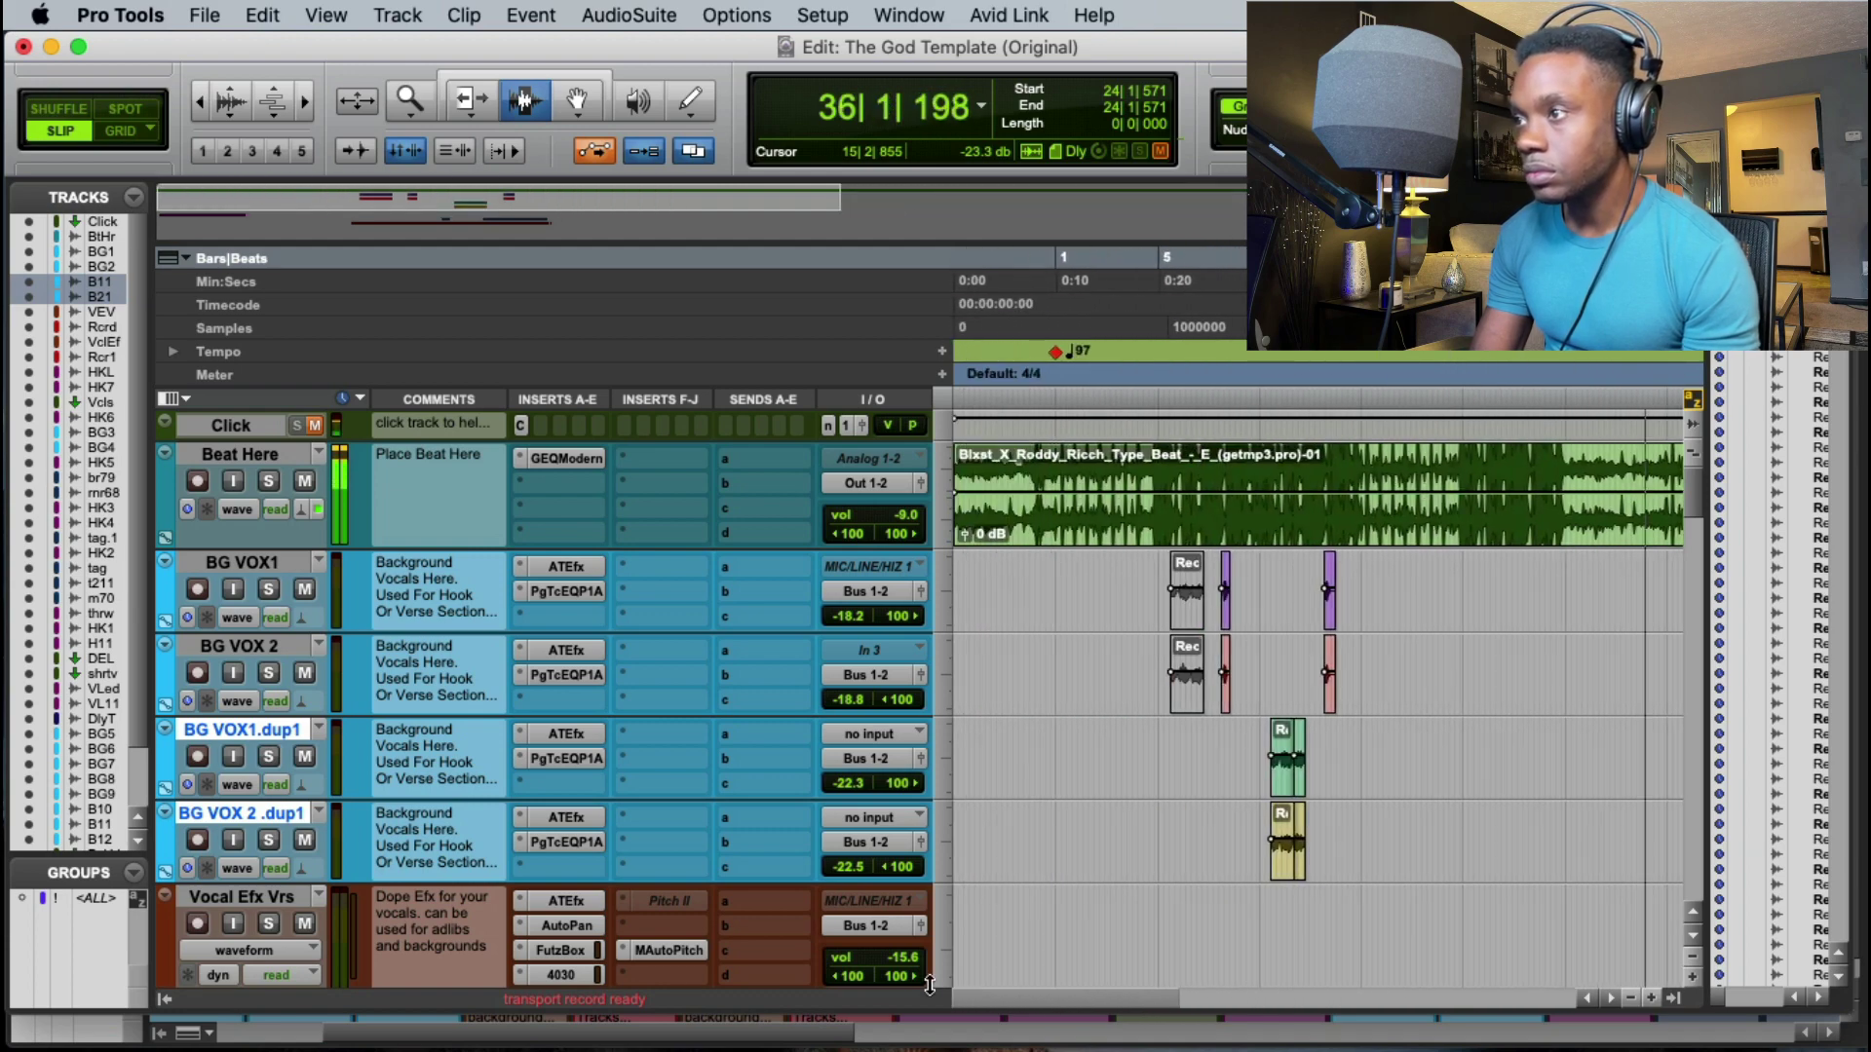
Step: Turn off the clip gain line display and restart playback from 0|2|306
click(397, 15)
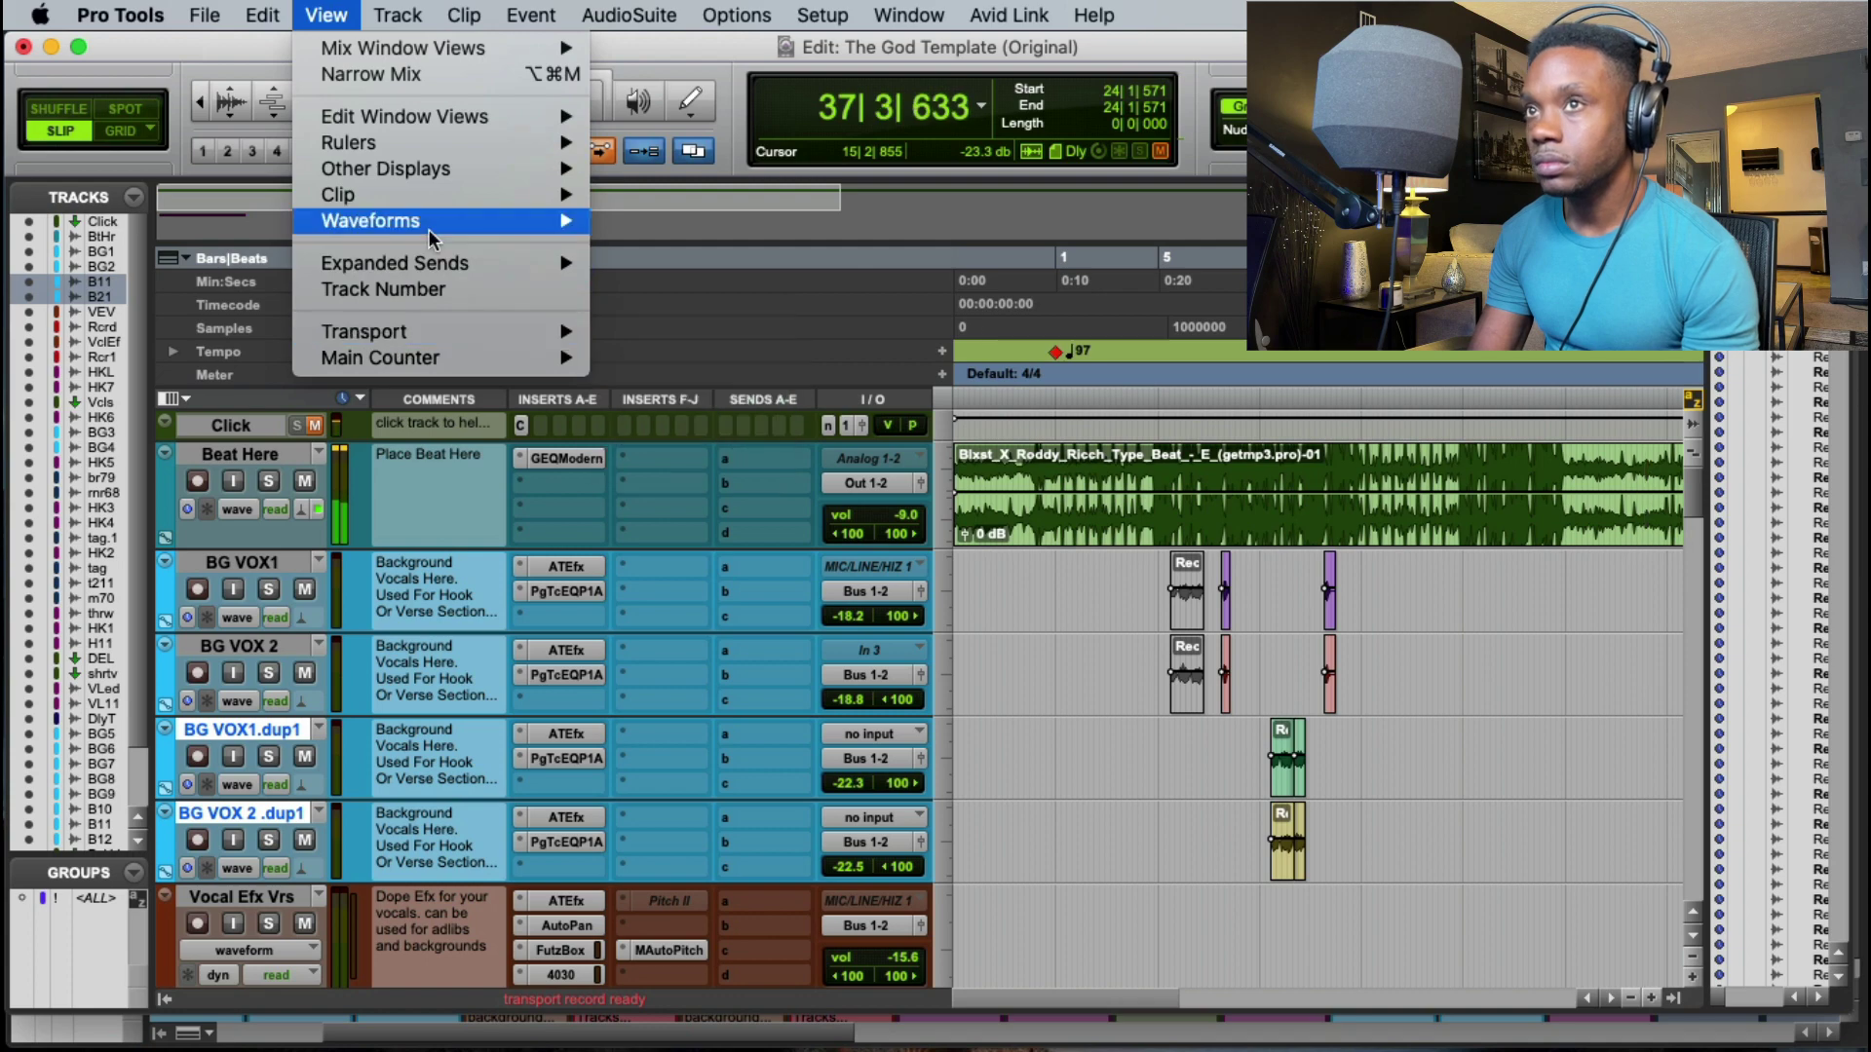
mouse_move(487, 195)
click(721, 487)
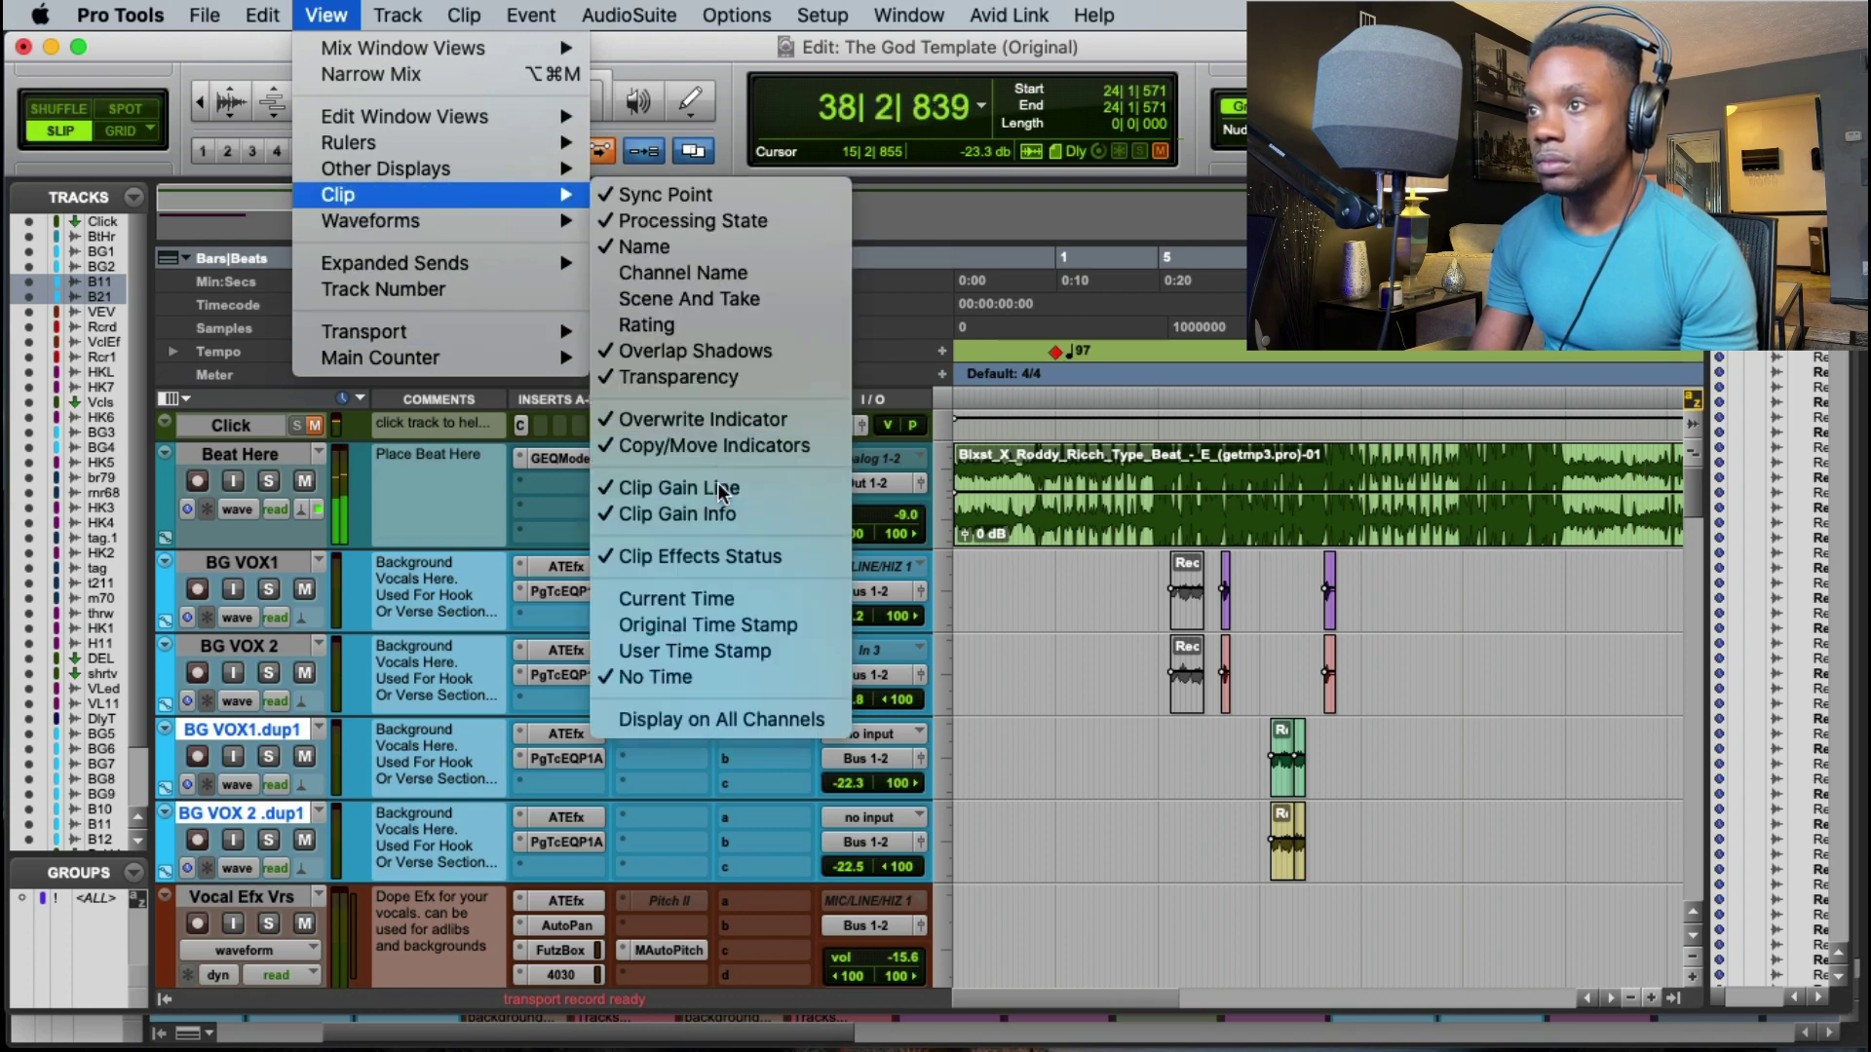
click(1041, 326)
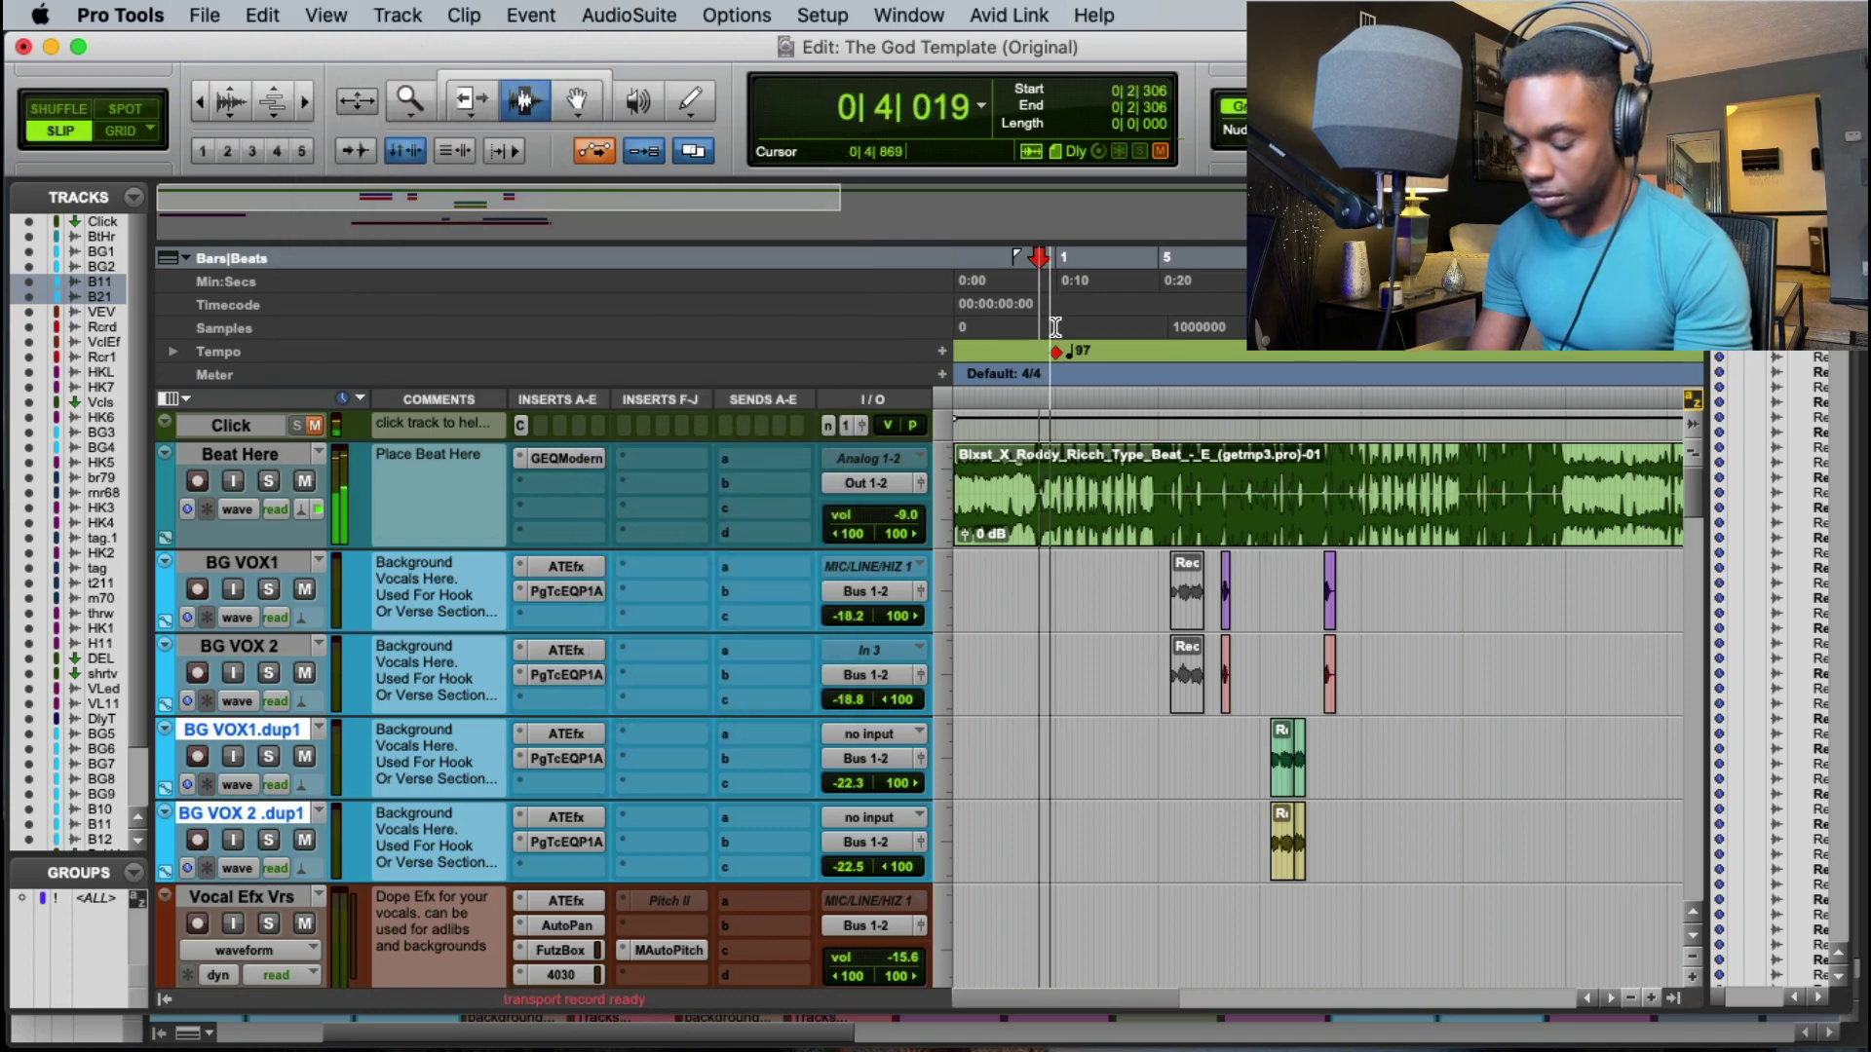
key(t)
scroll(1412, 583, down, 5)
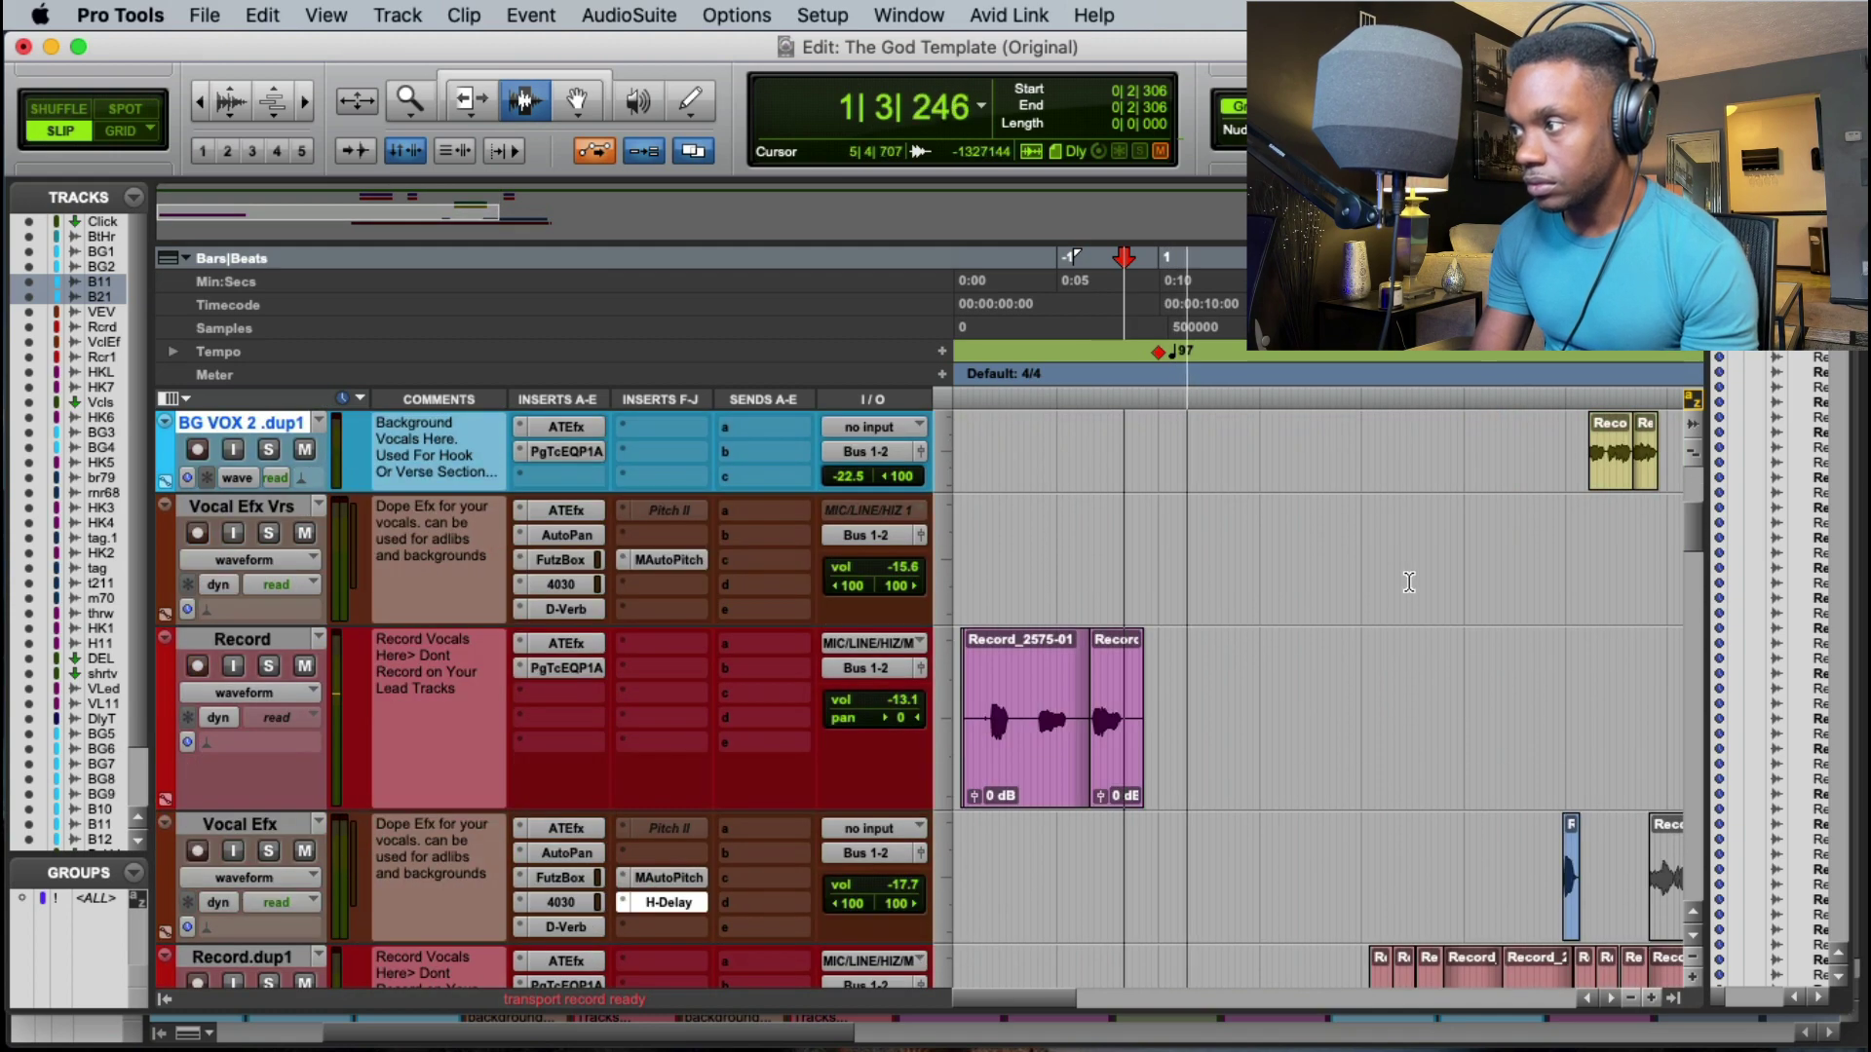
scroll(1409, 585, up, 5)
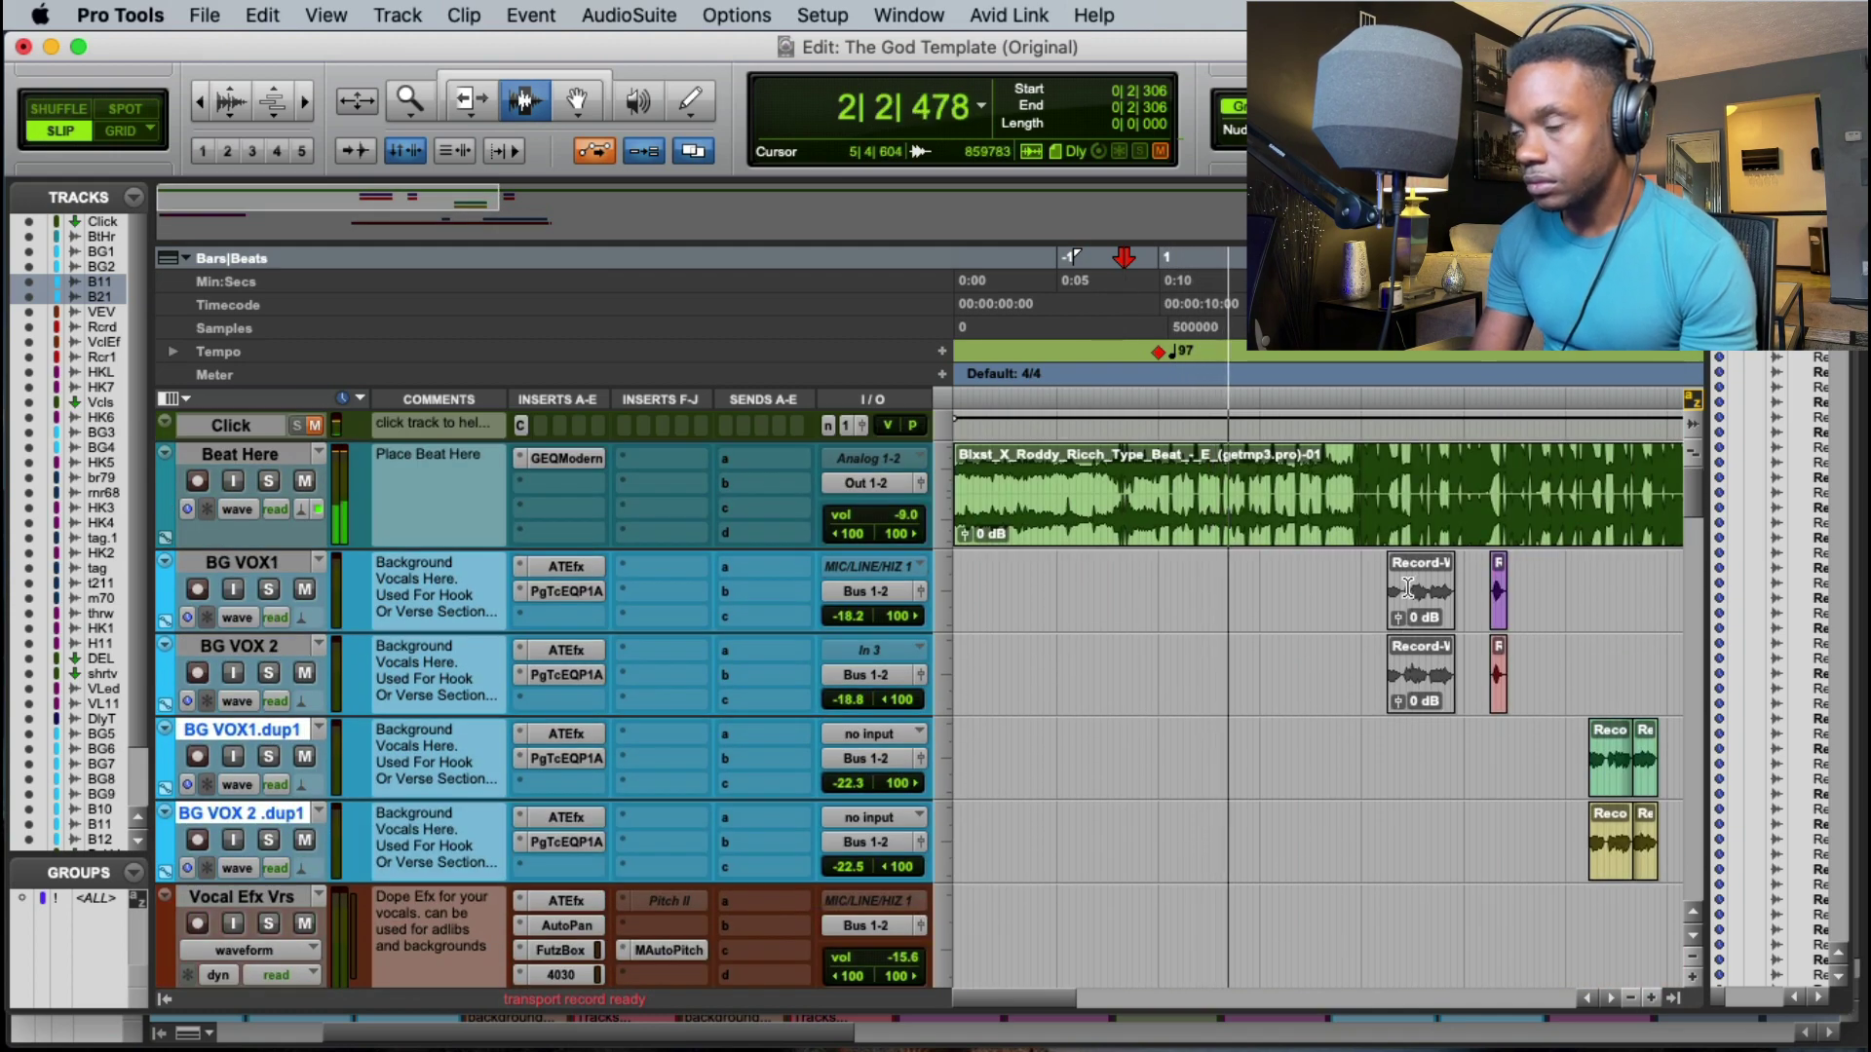
Step: In Grid mode, delete the background clips on BG VOX1 and BG VOX 2 between 5|1|000 and 6|4|480
key(F1)
drag(1364, 565, 1458, 709)
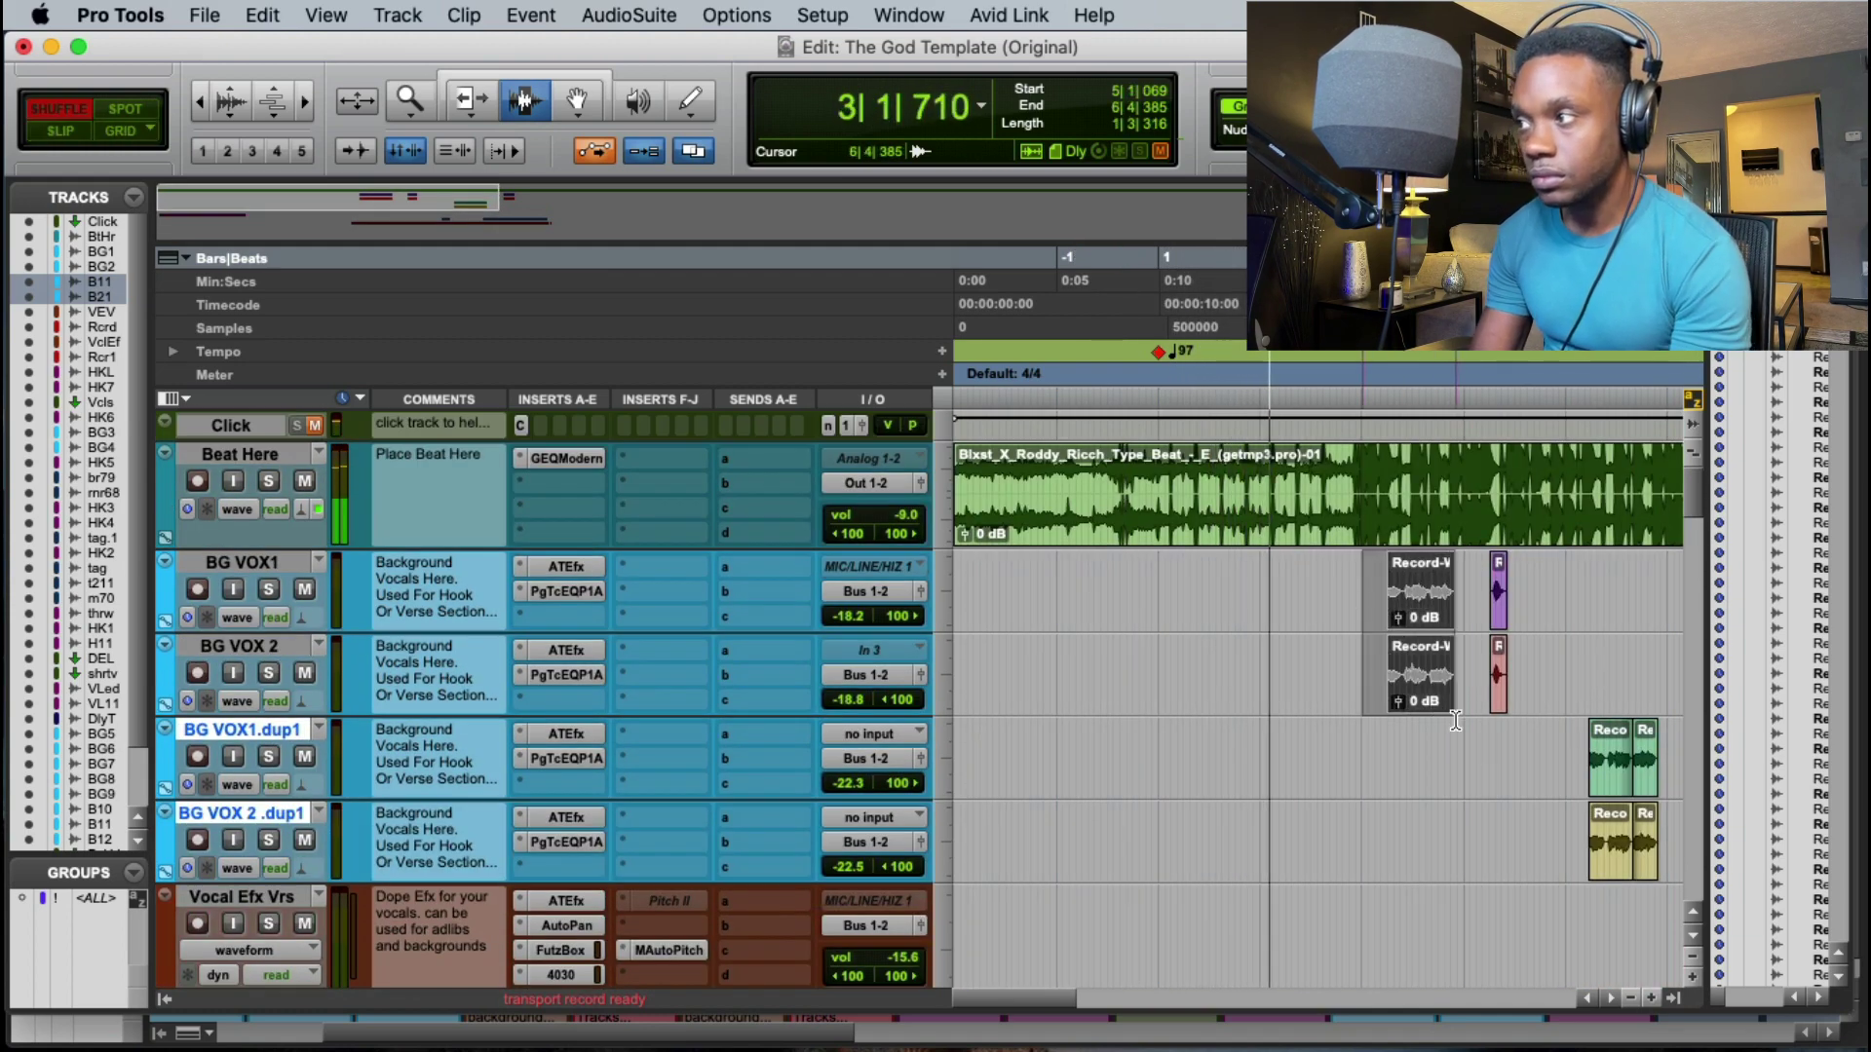
key(grave)
key(grave)
key(grave)
drag(1362, 584, 1462, 660)
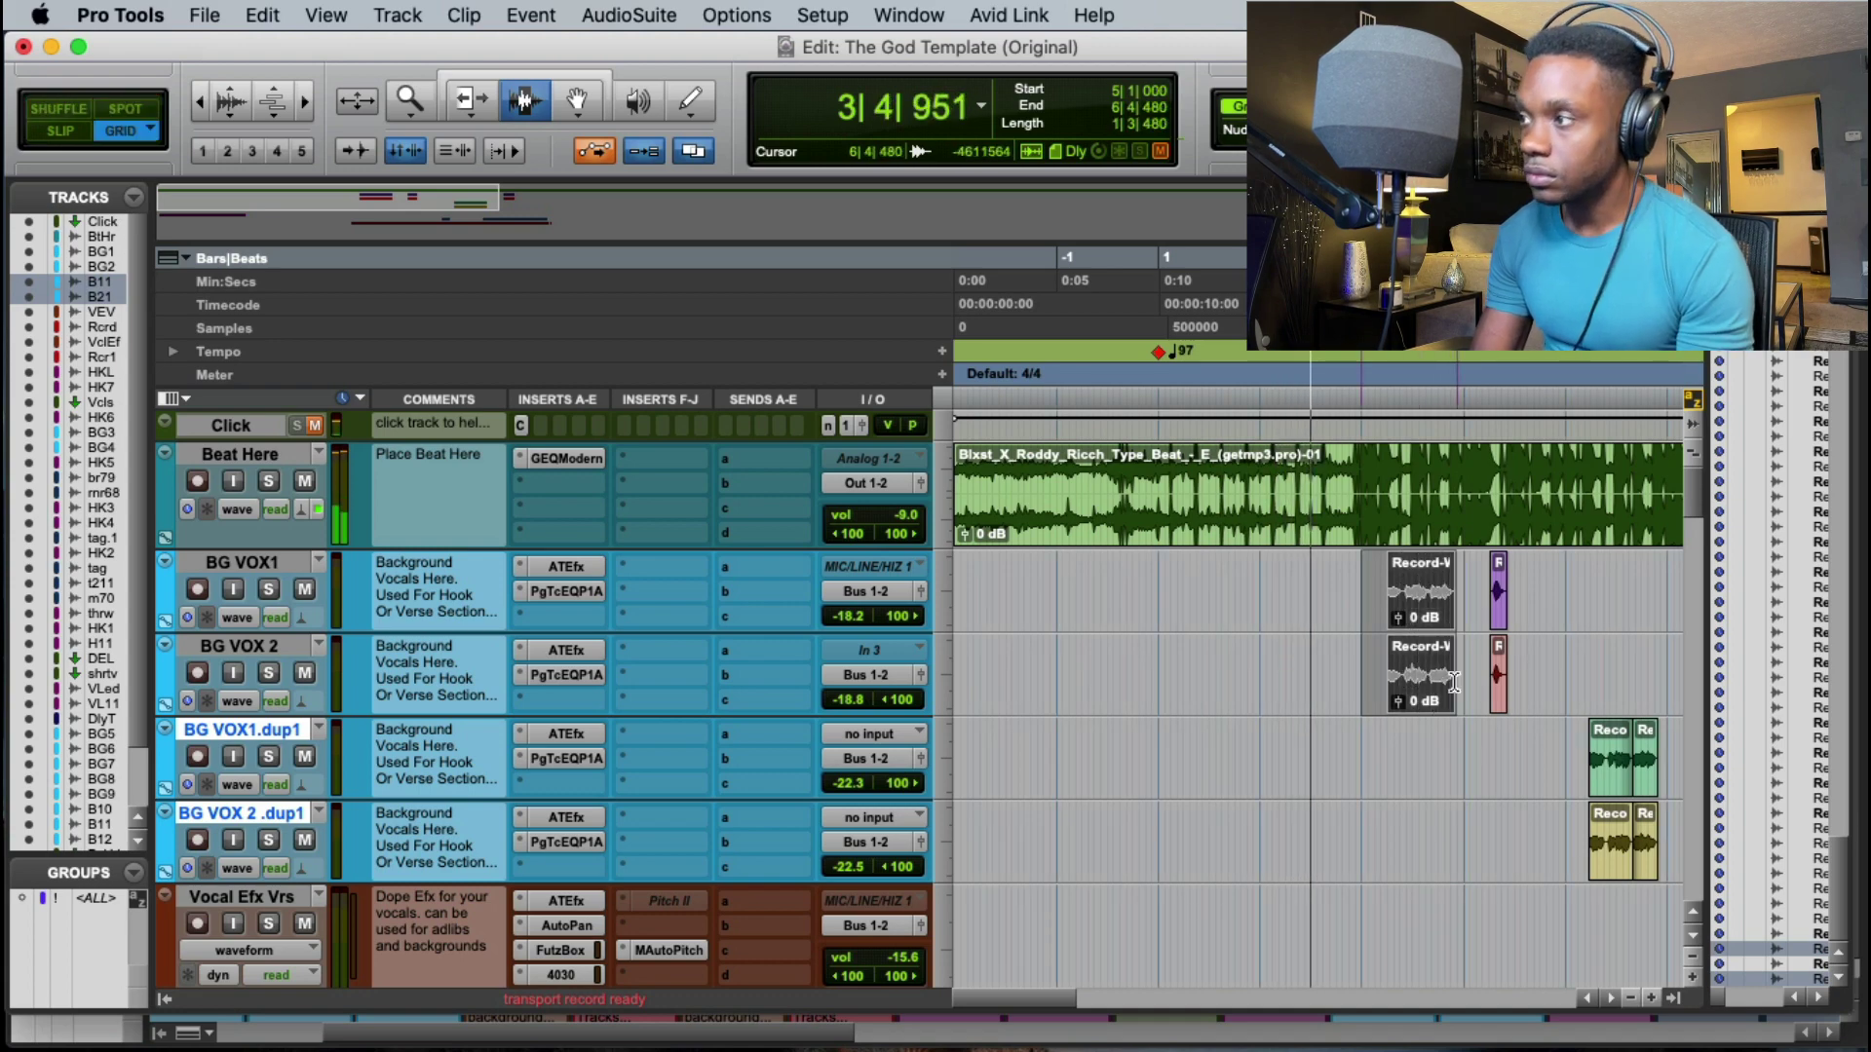
key(Delete)
Step: Reduce all tracks to a compact height so the whole arrangement fits in view
scroll(1404, 682, down, 4)
scroll(1403, 682, down, 8)
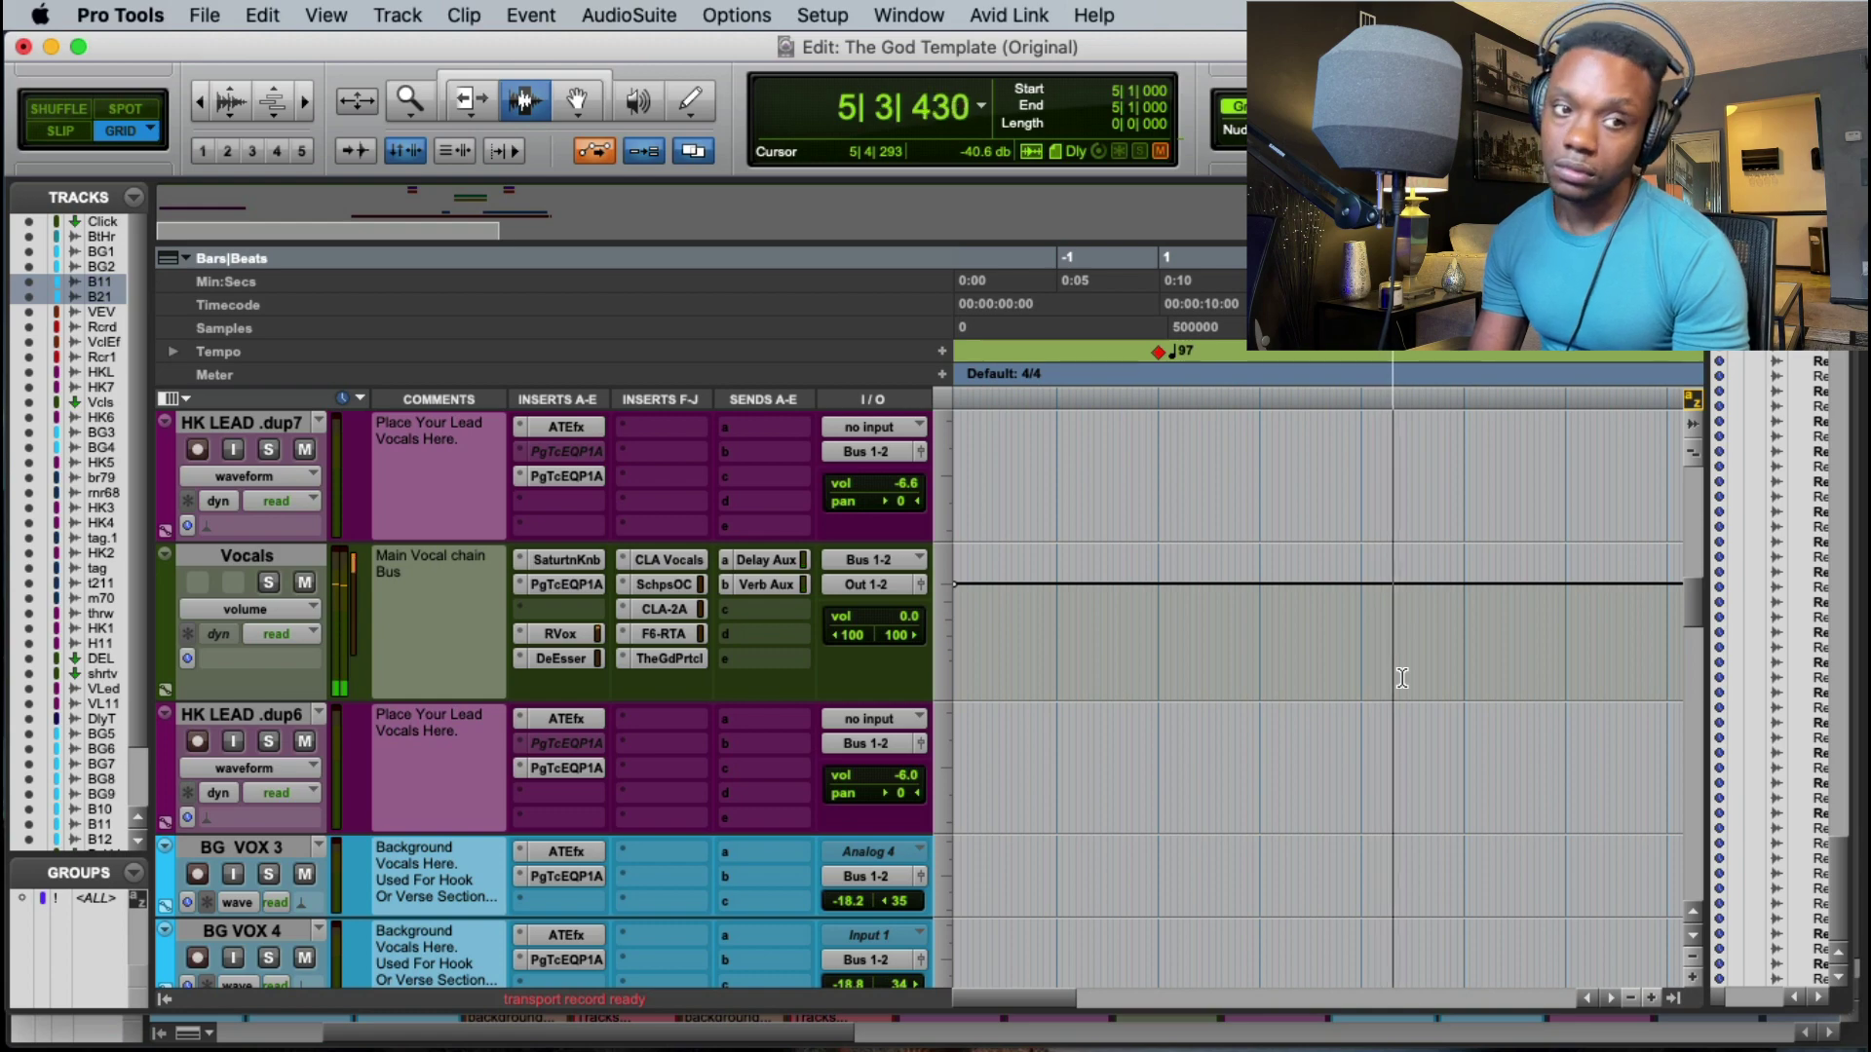
scroll(1403, 682, up, 15)
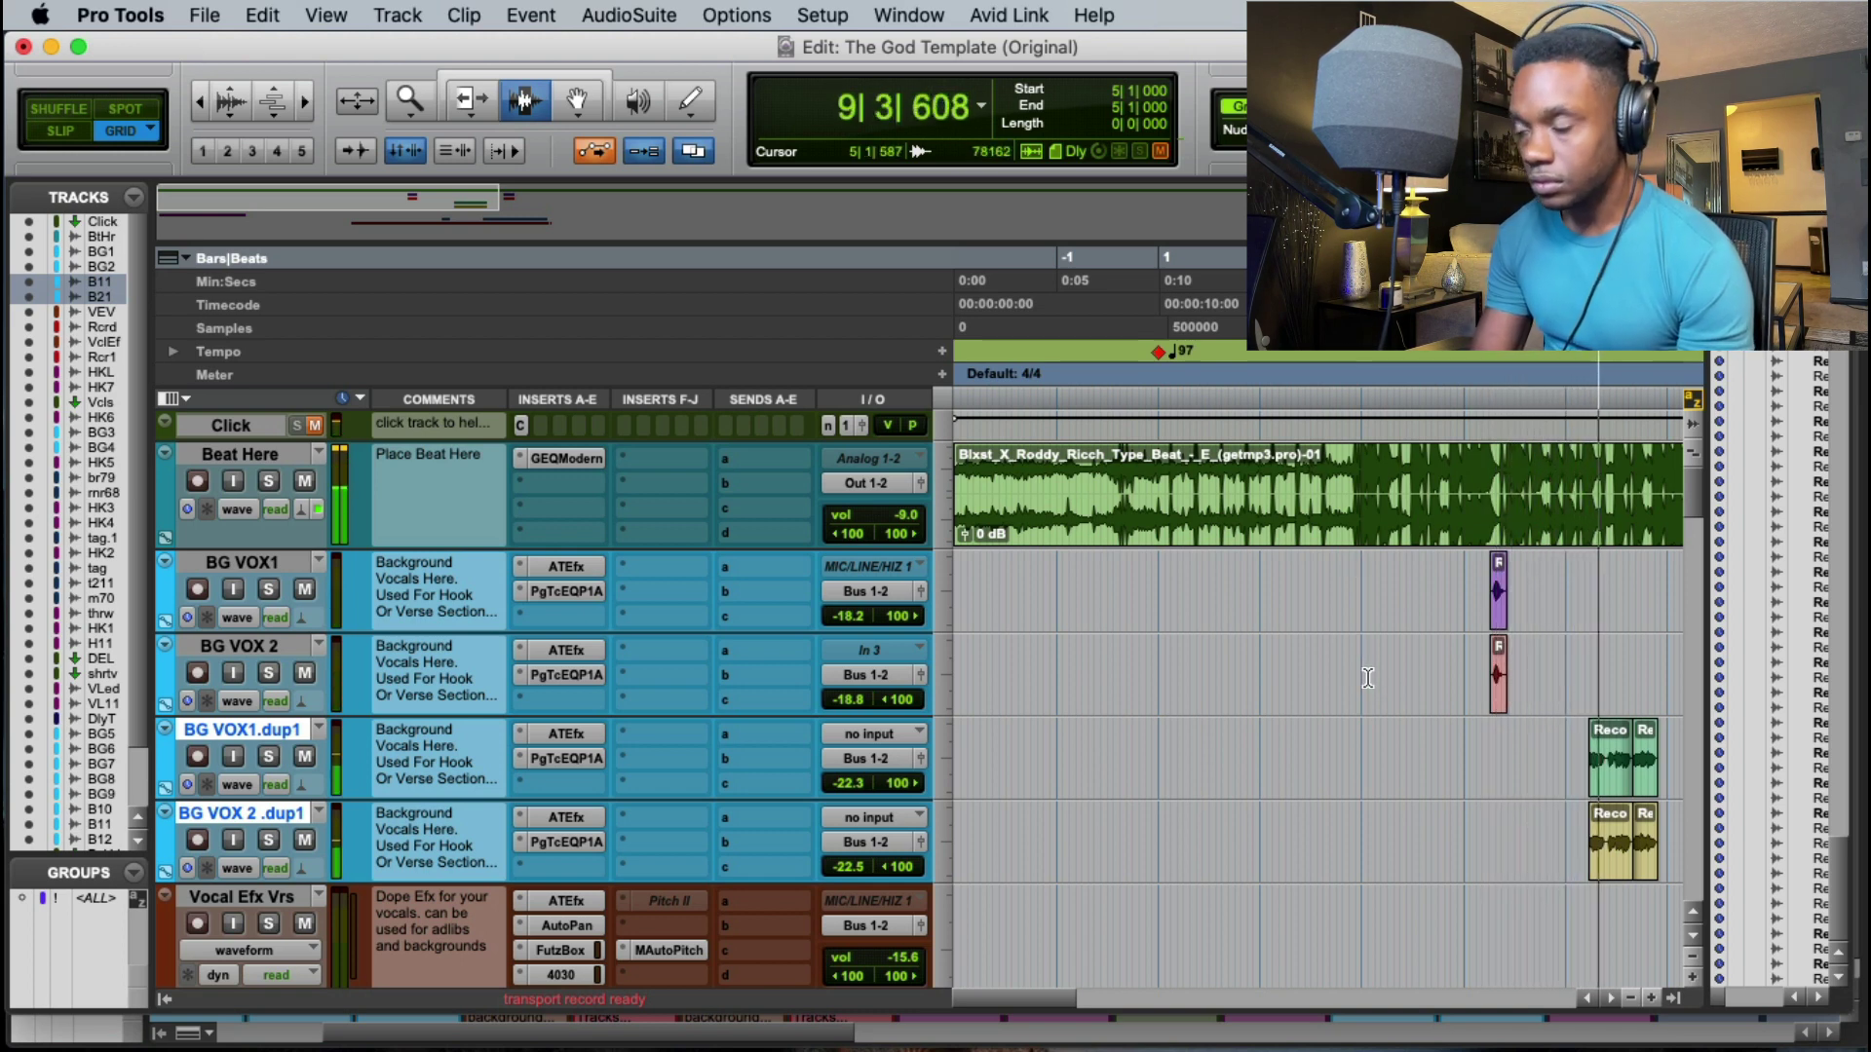
scroll(1267, 663, down, 3)
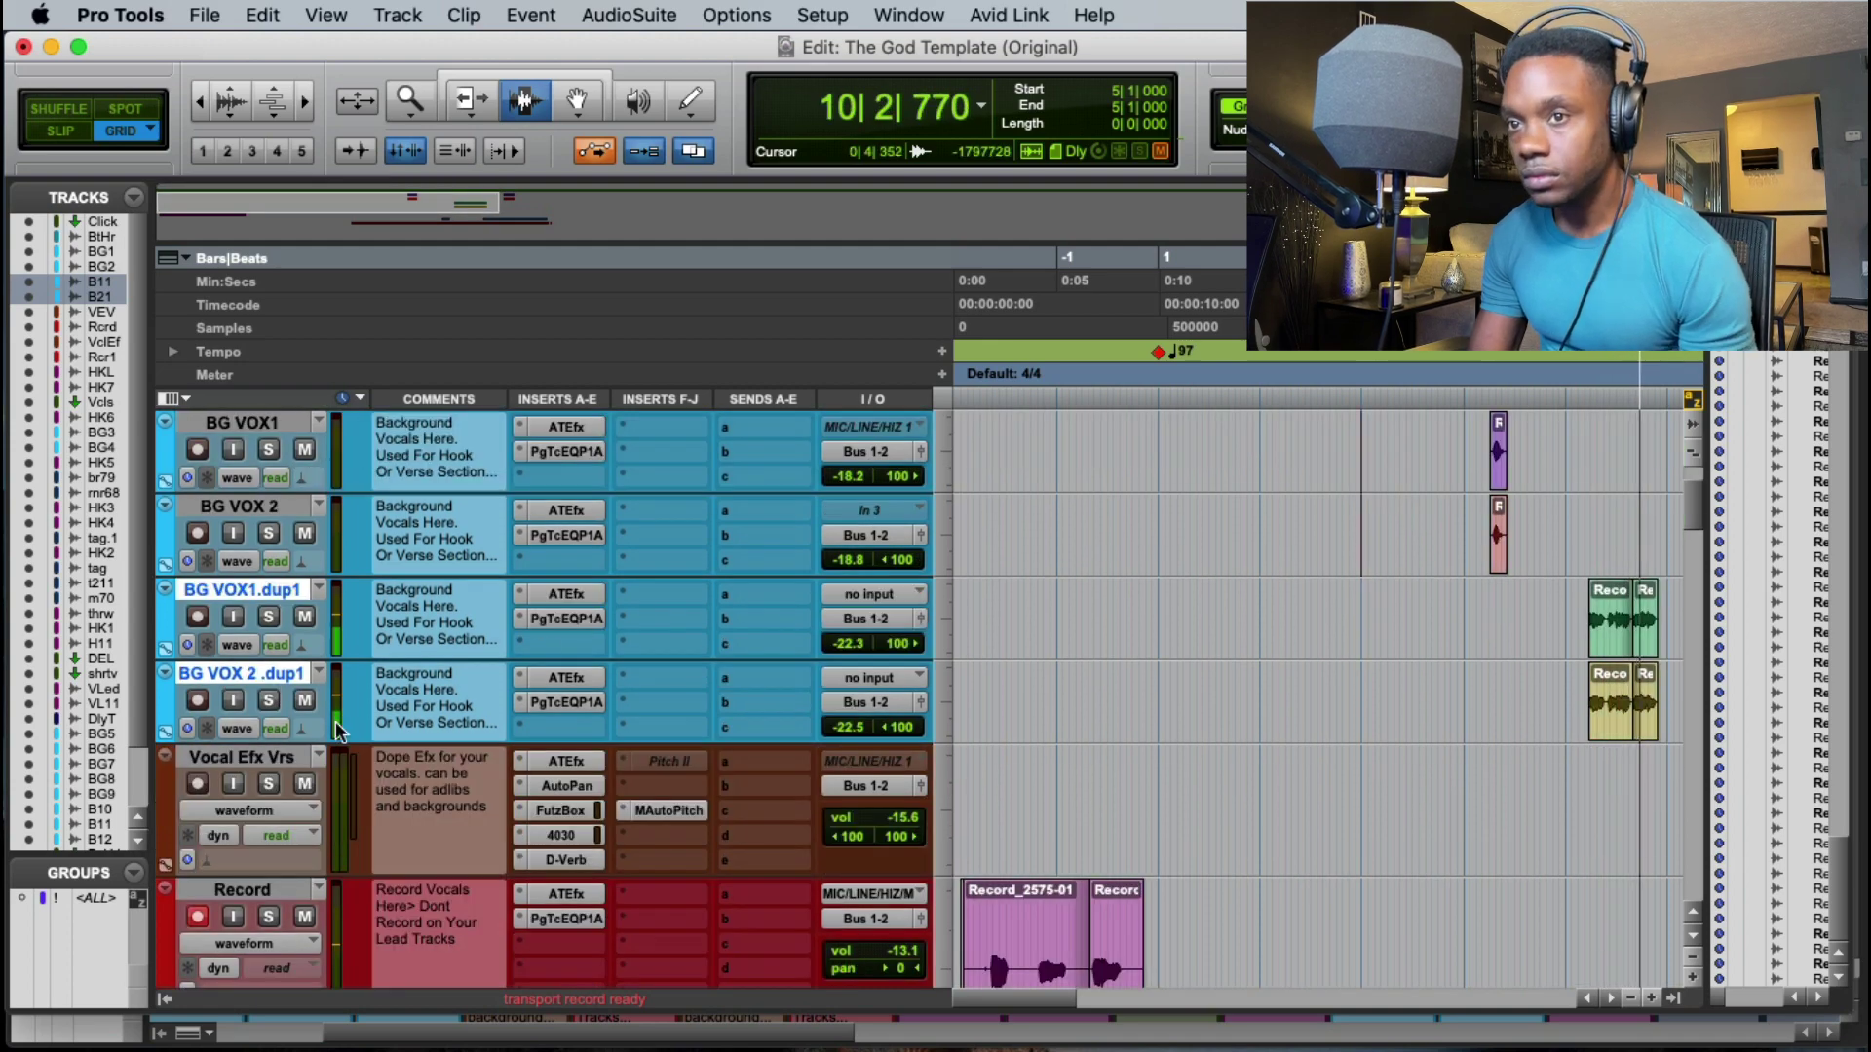
alt+click(283, 760)
drag(282, 744, 358, 512)
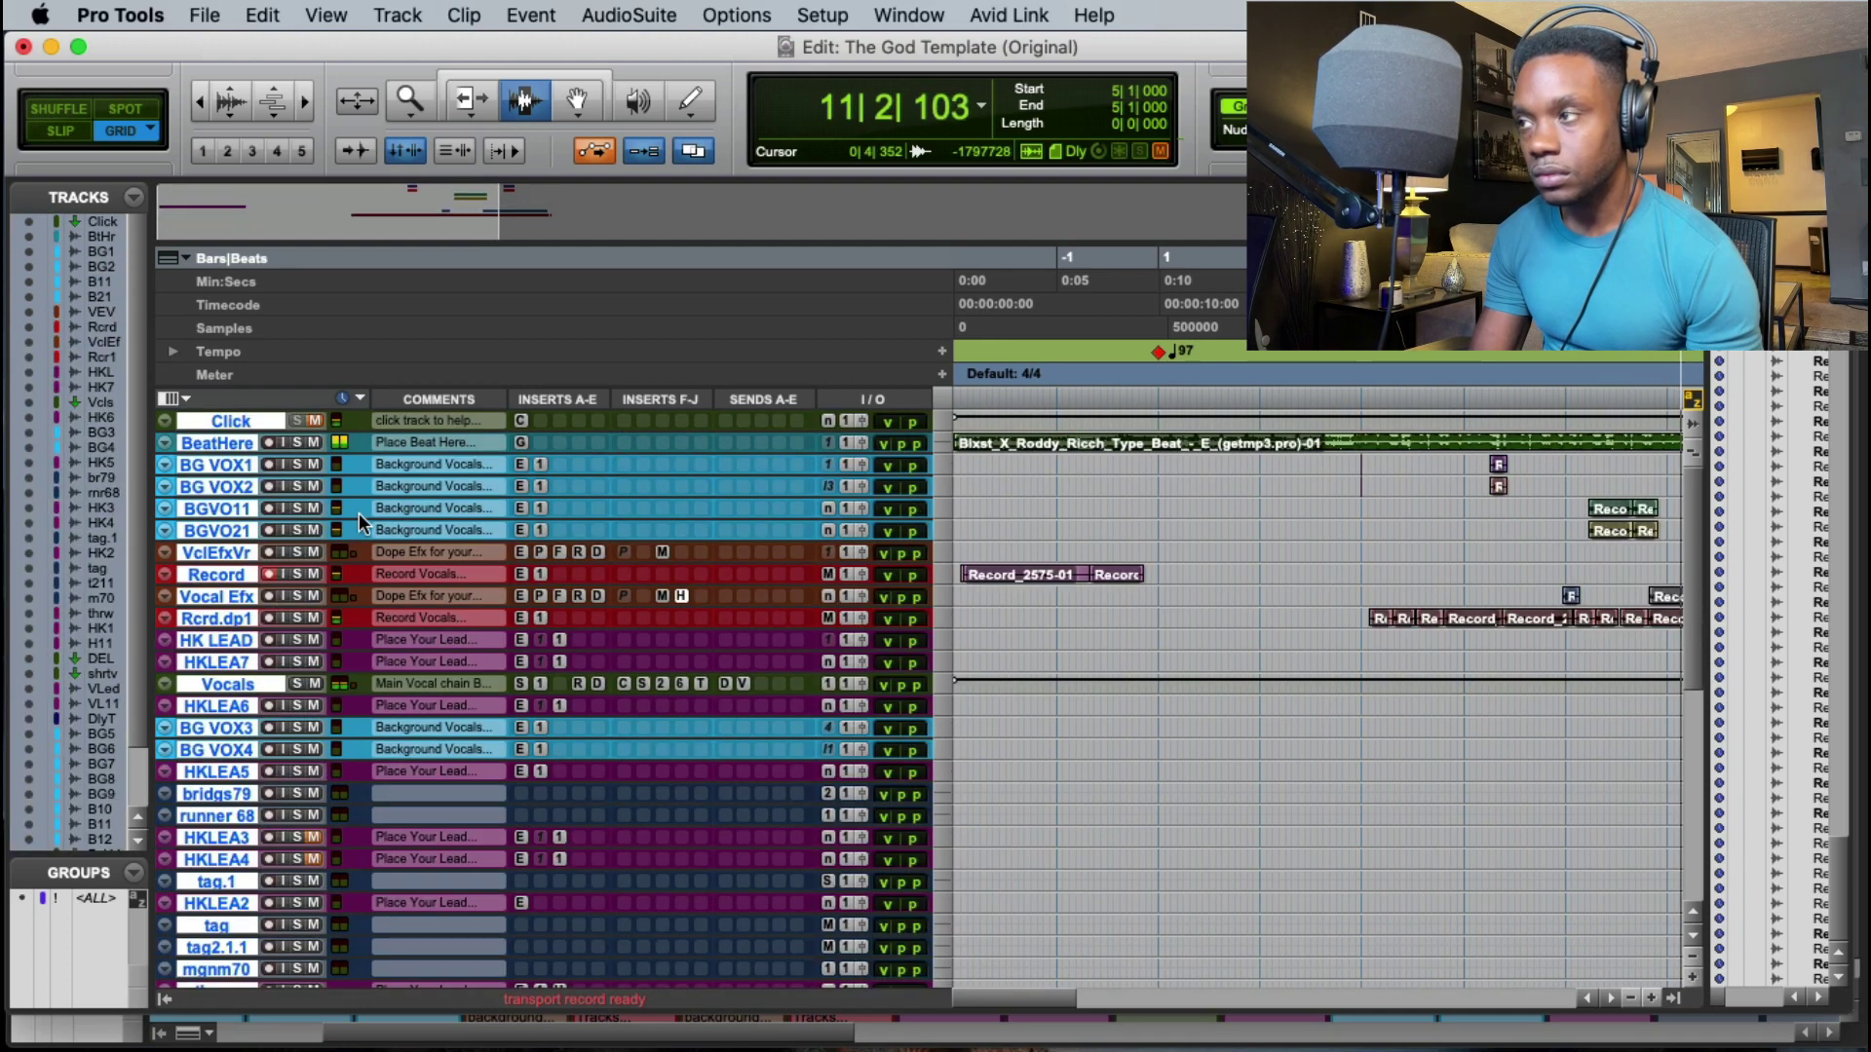
Step: Select the vocal clips from 5|1|000 to 14|1|000 on BG VOX1 through Record.dup1 and move them to start at 1|1|000
key(r)
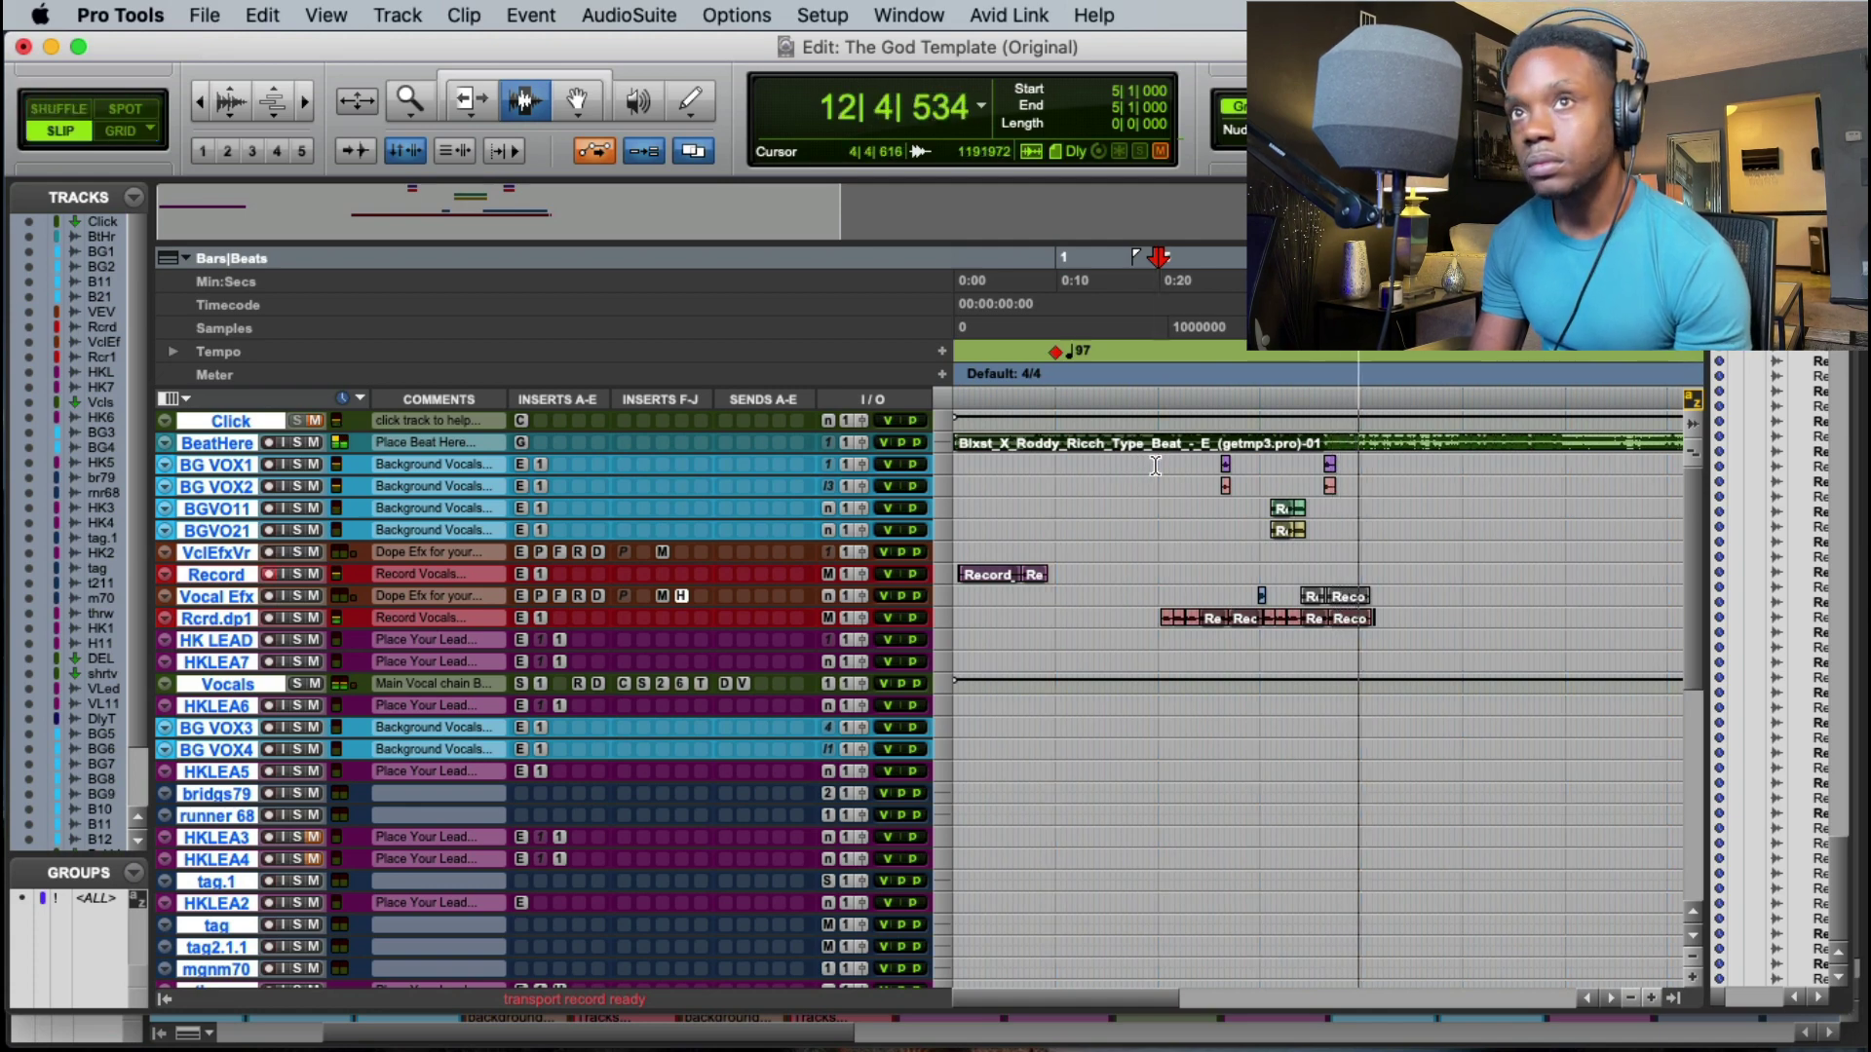
drag(1152, 458, 1408, 623)
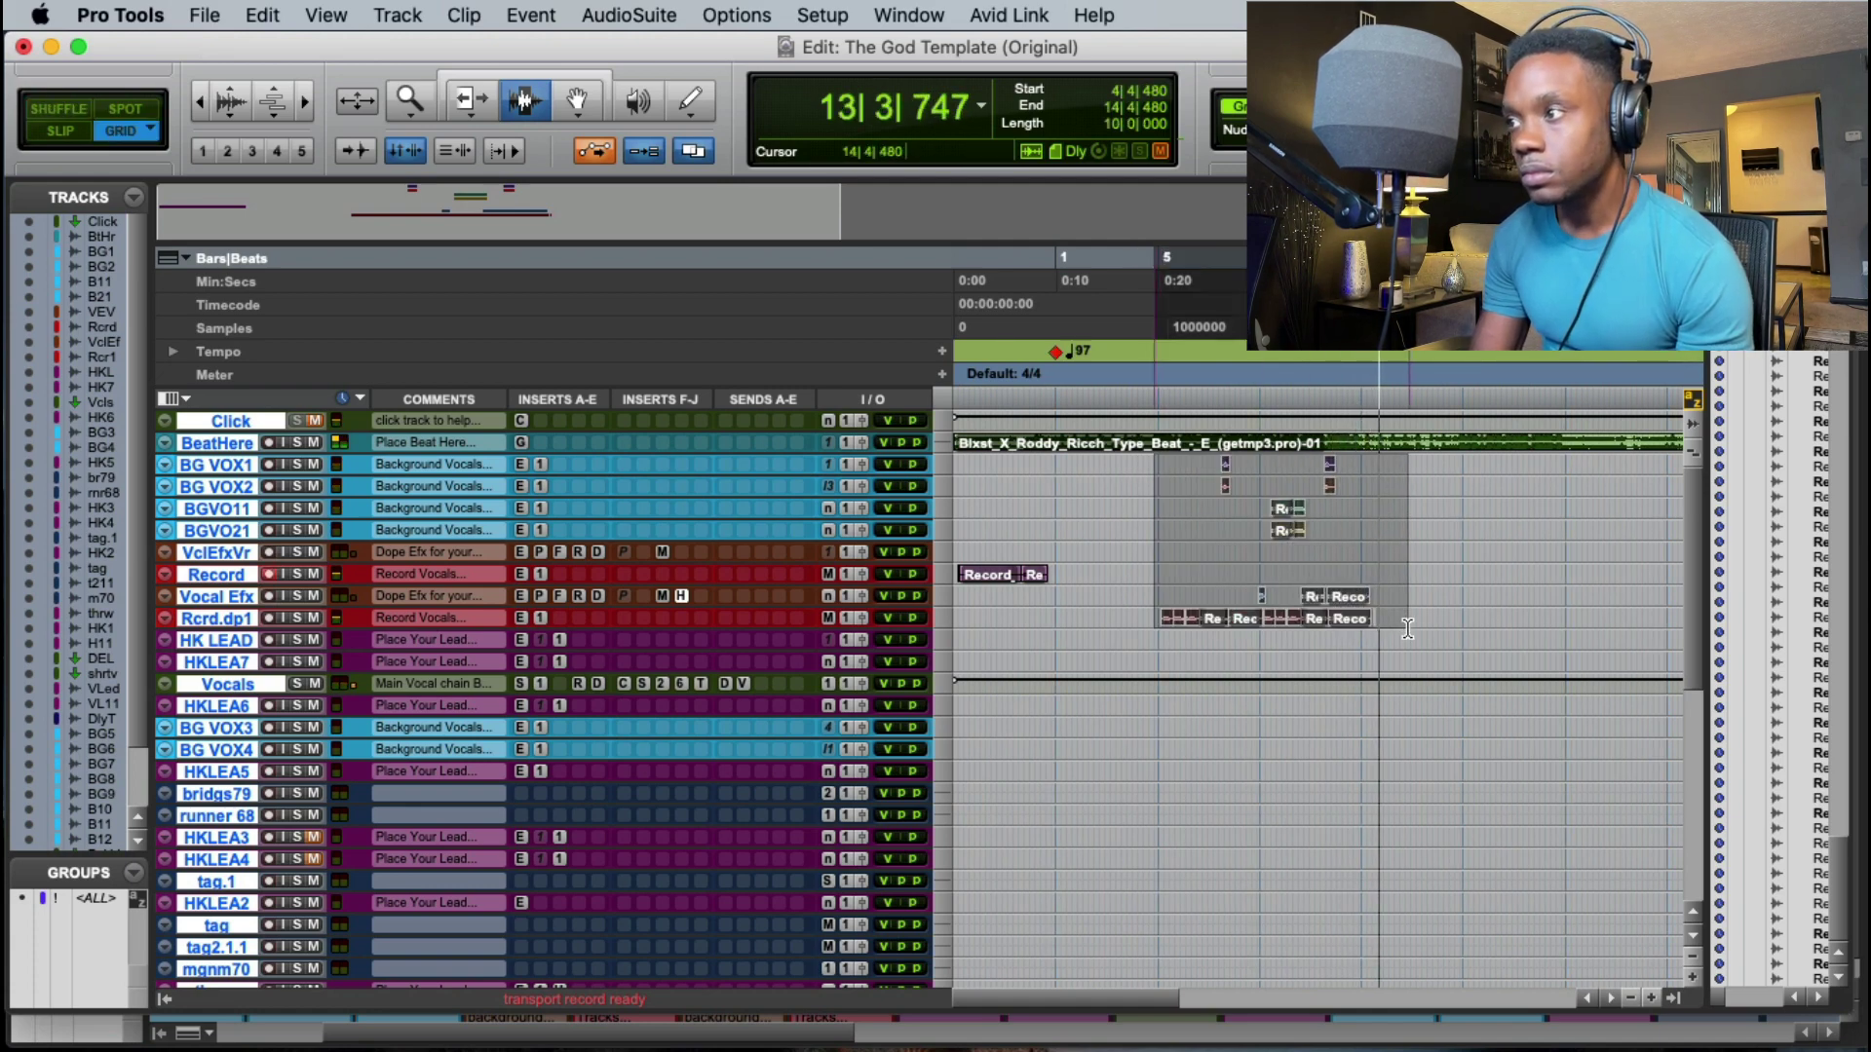
key(F4)
click(1149, 449)
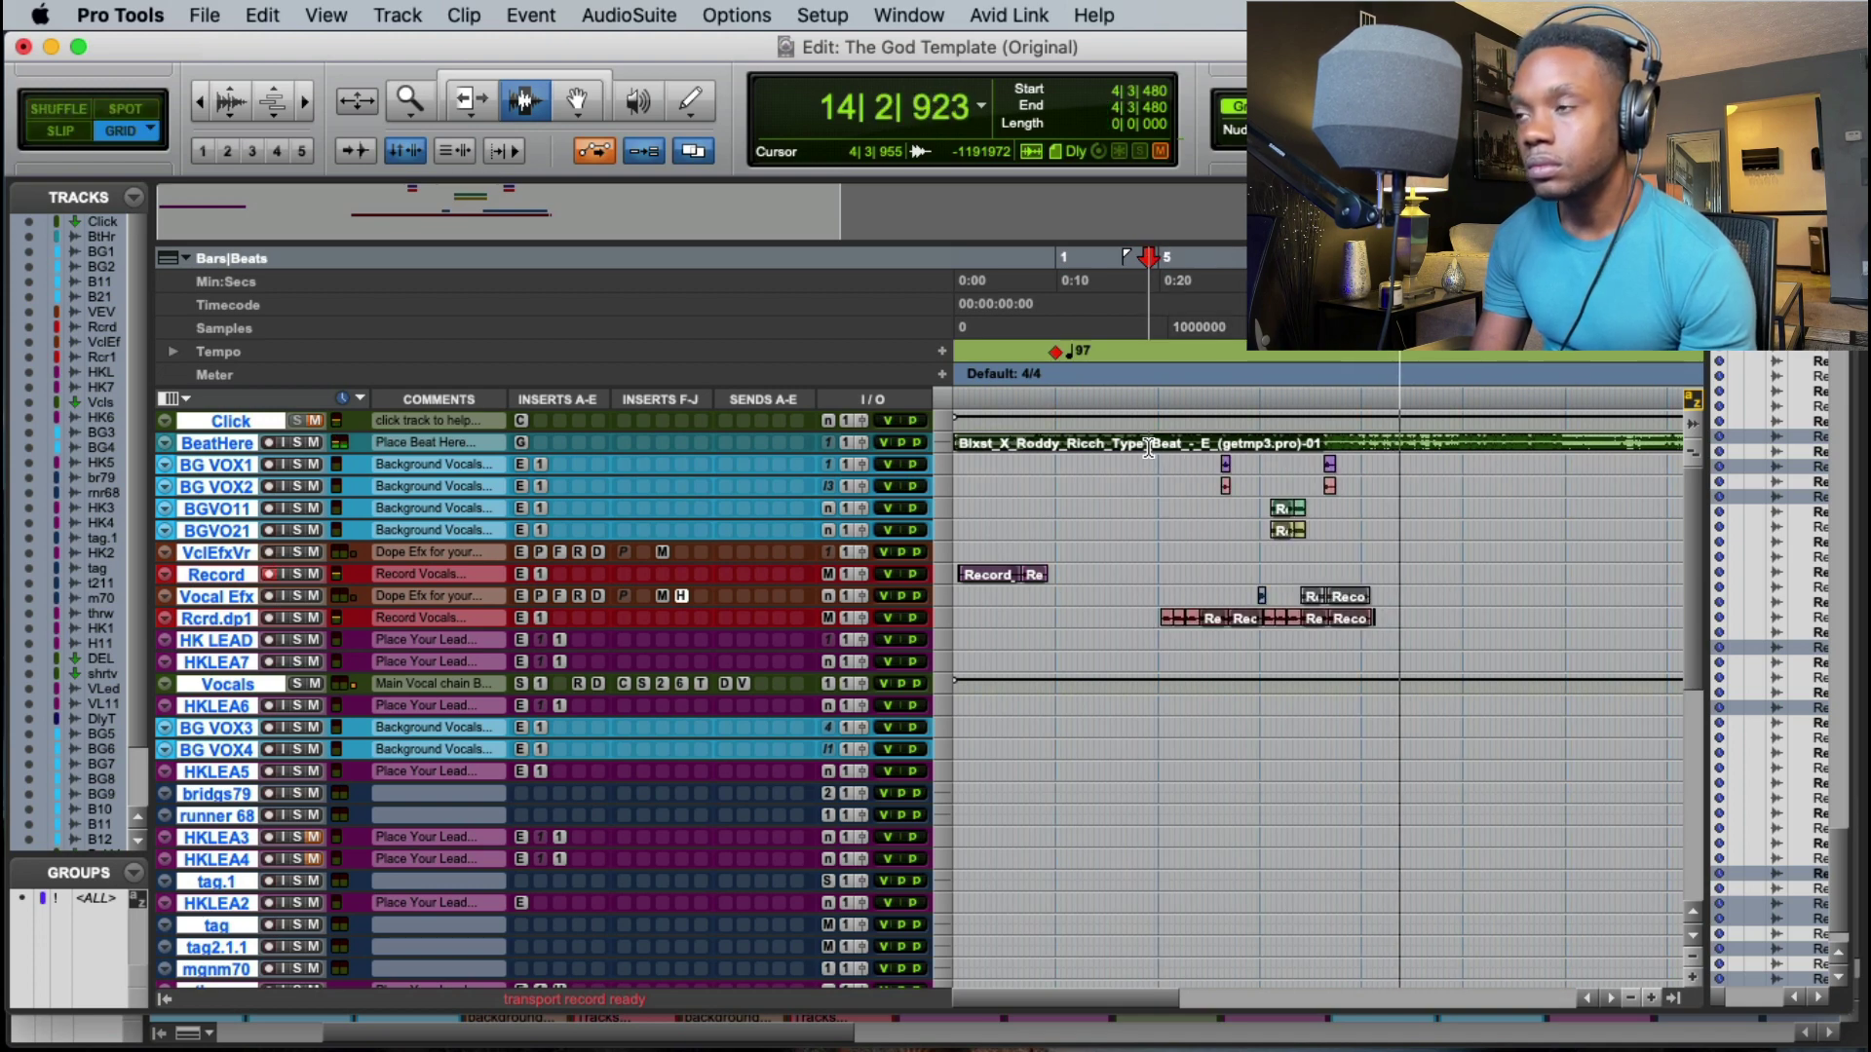
click(1366, 107)
click(1327, 49)
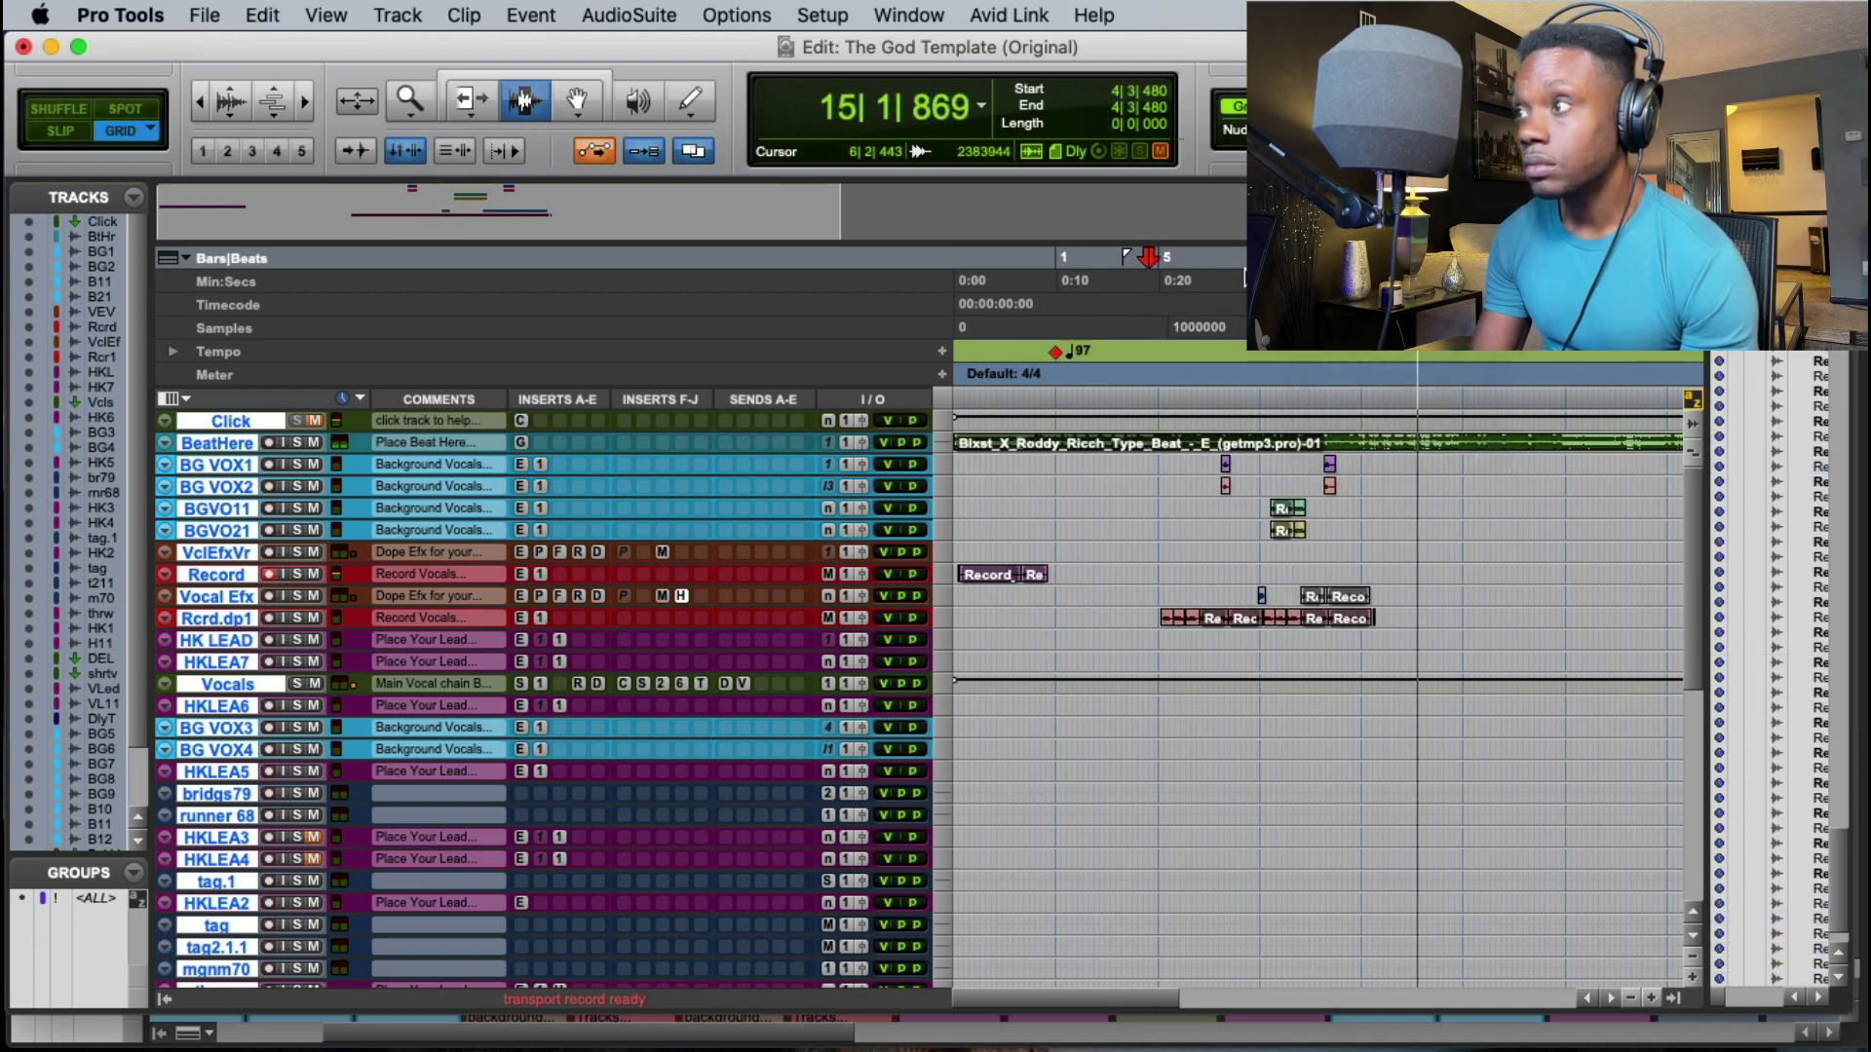
click(1161, 465)
drag(1184, 503, 1399, 635)
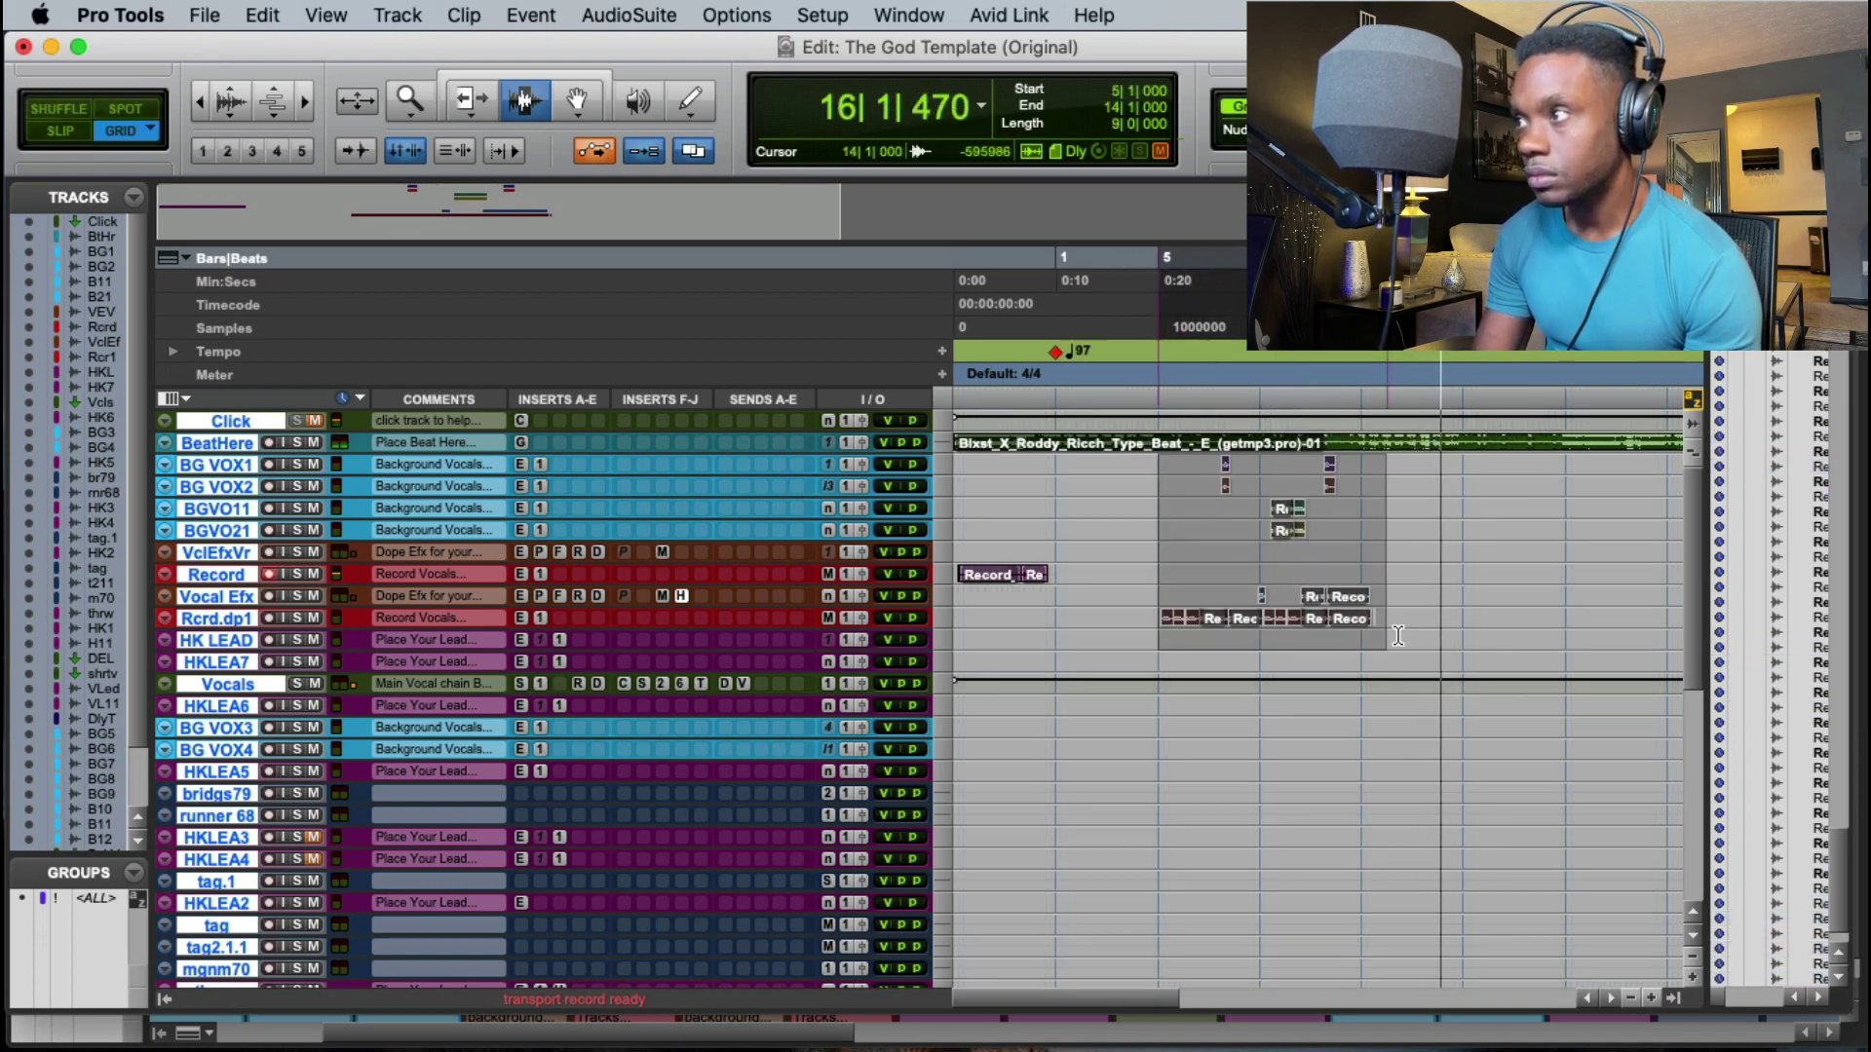
key(F8)
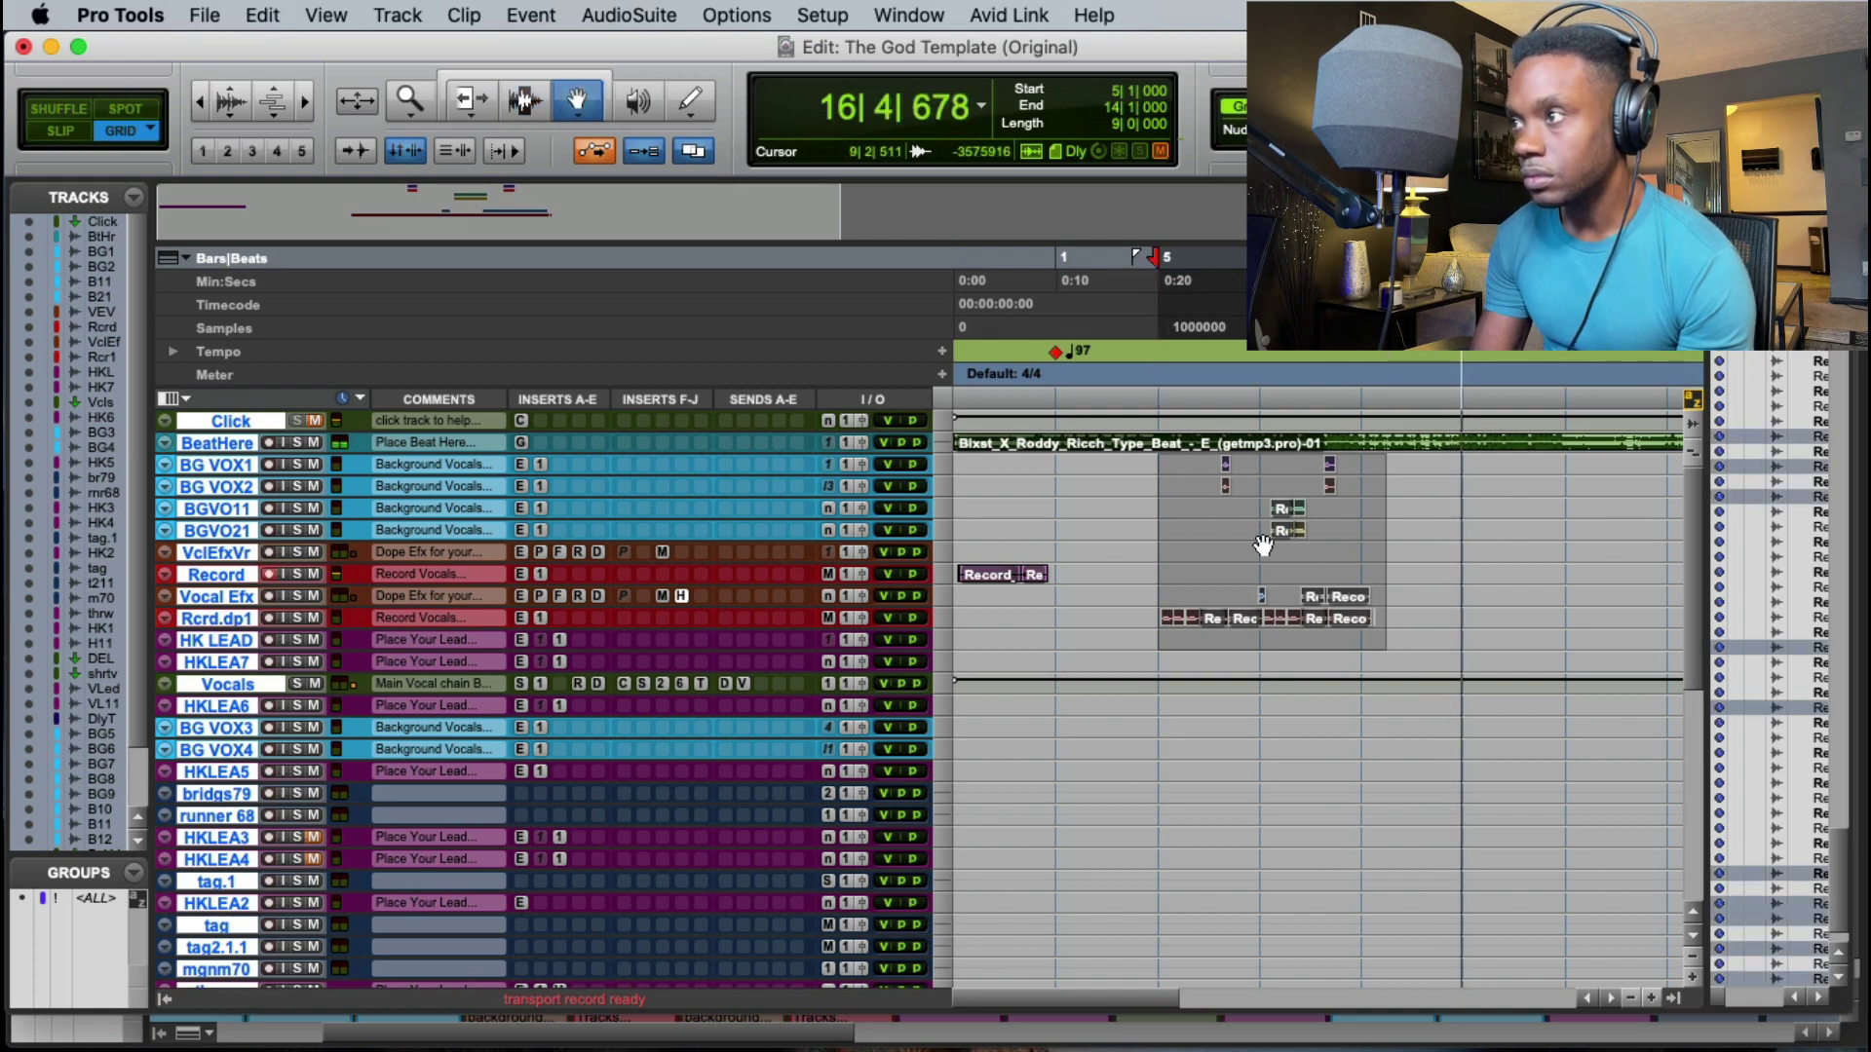
drag(1209, 620, 1099, 627)
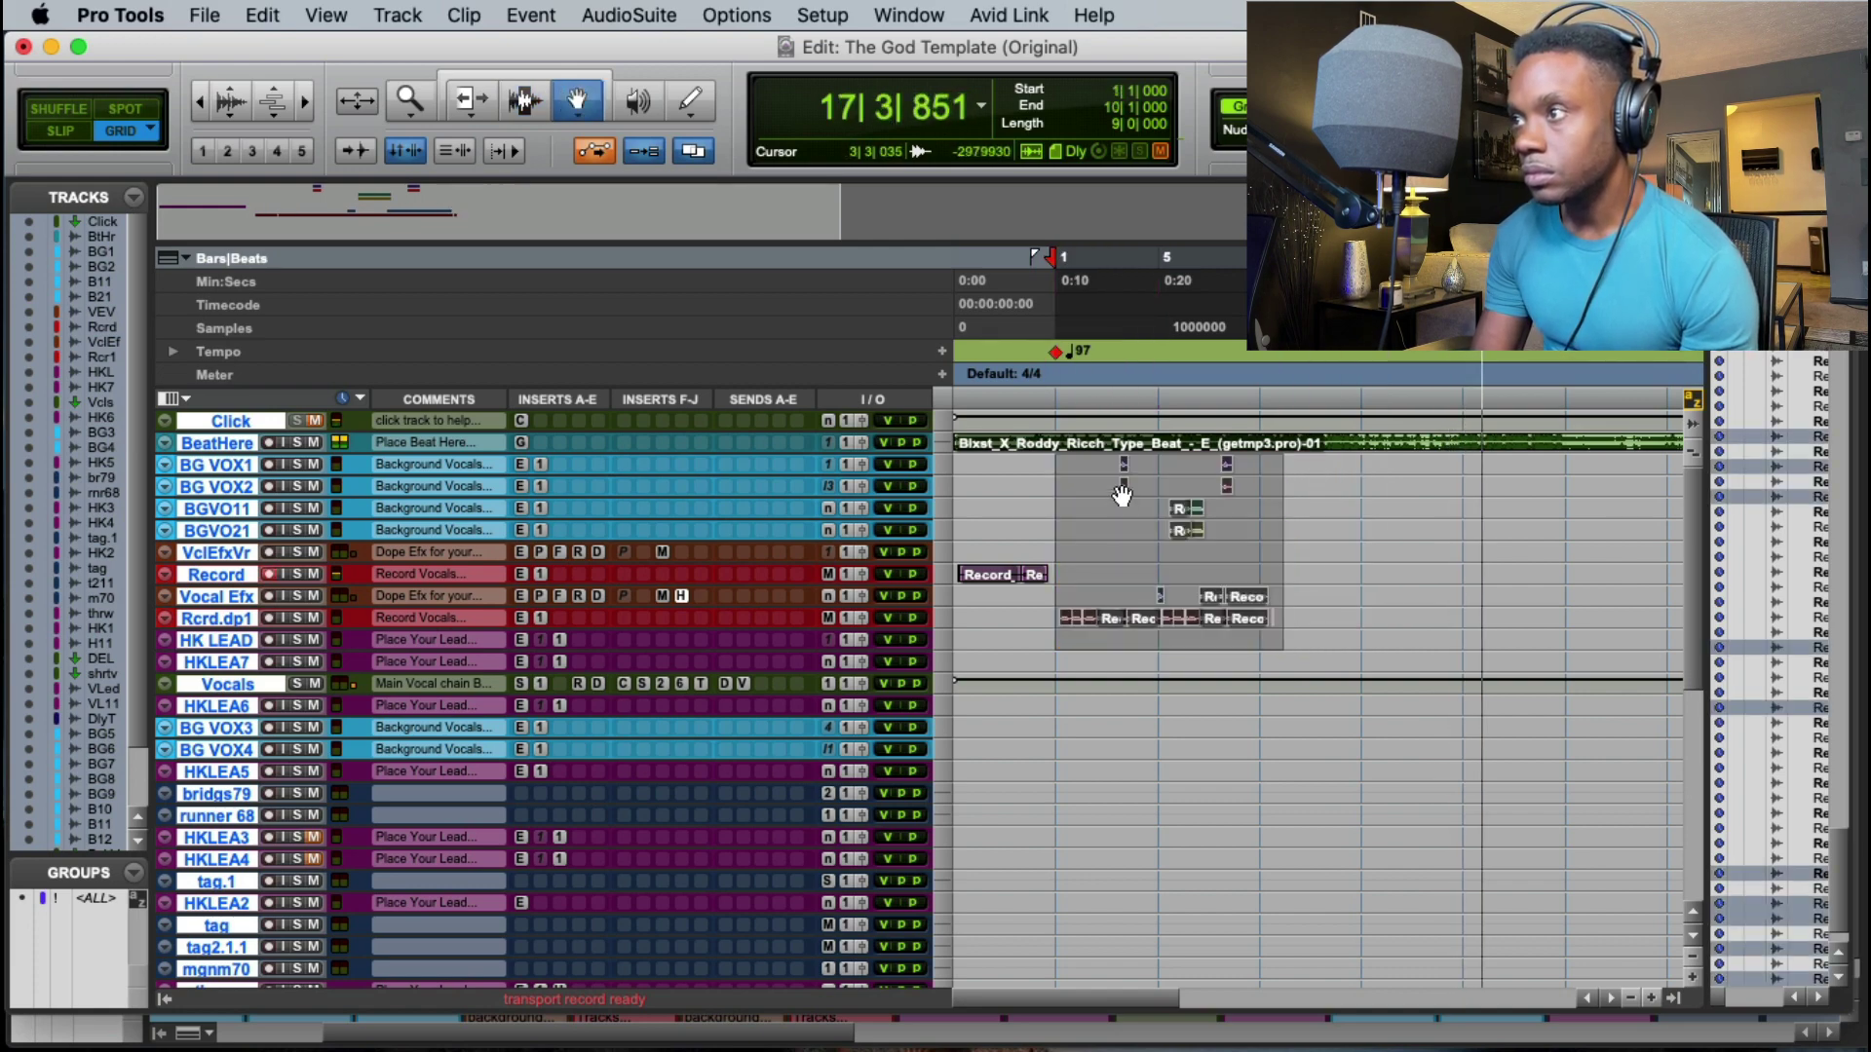
Step: Enlarge the Beat Here track and cut the beat from 5|1|000 to 9|1|000 in Shuffle mode so the gap closes
drag(674, 450, 703, 565)
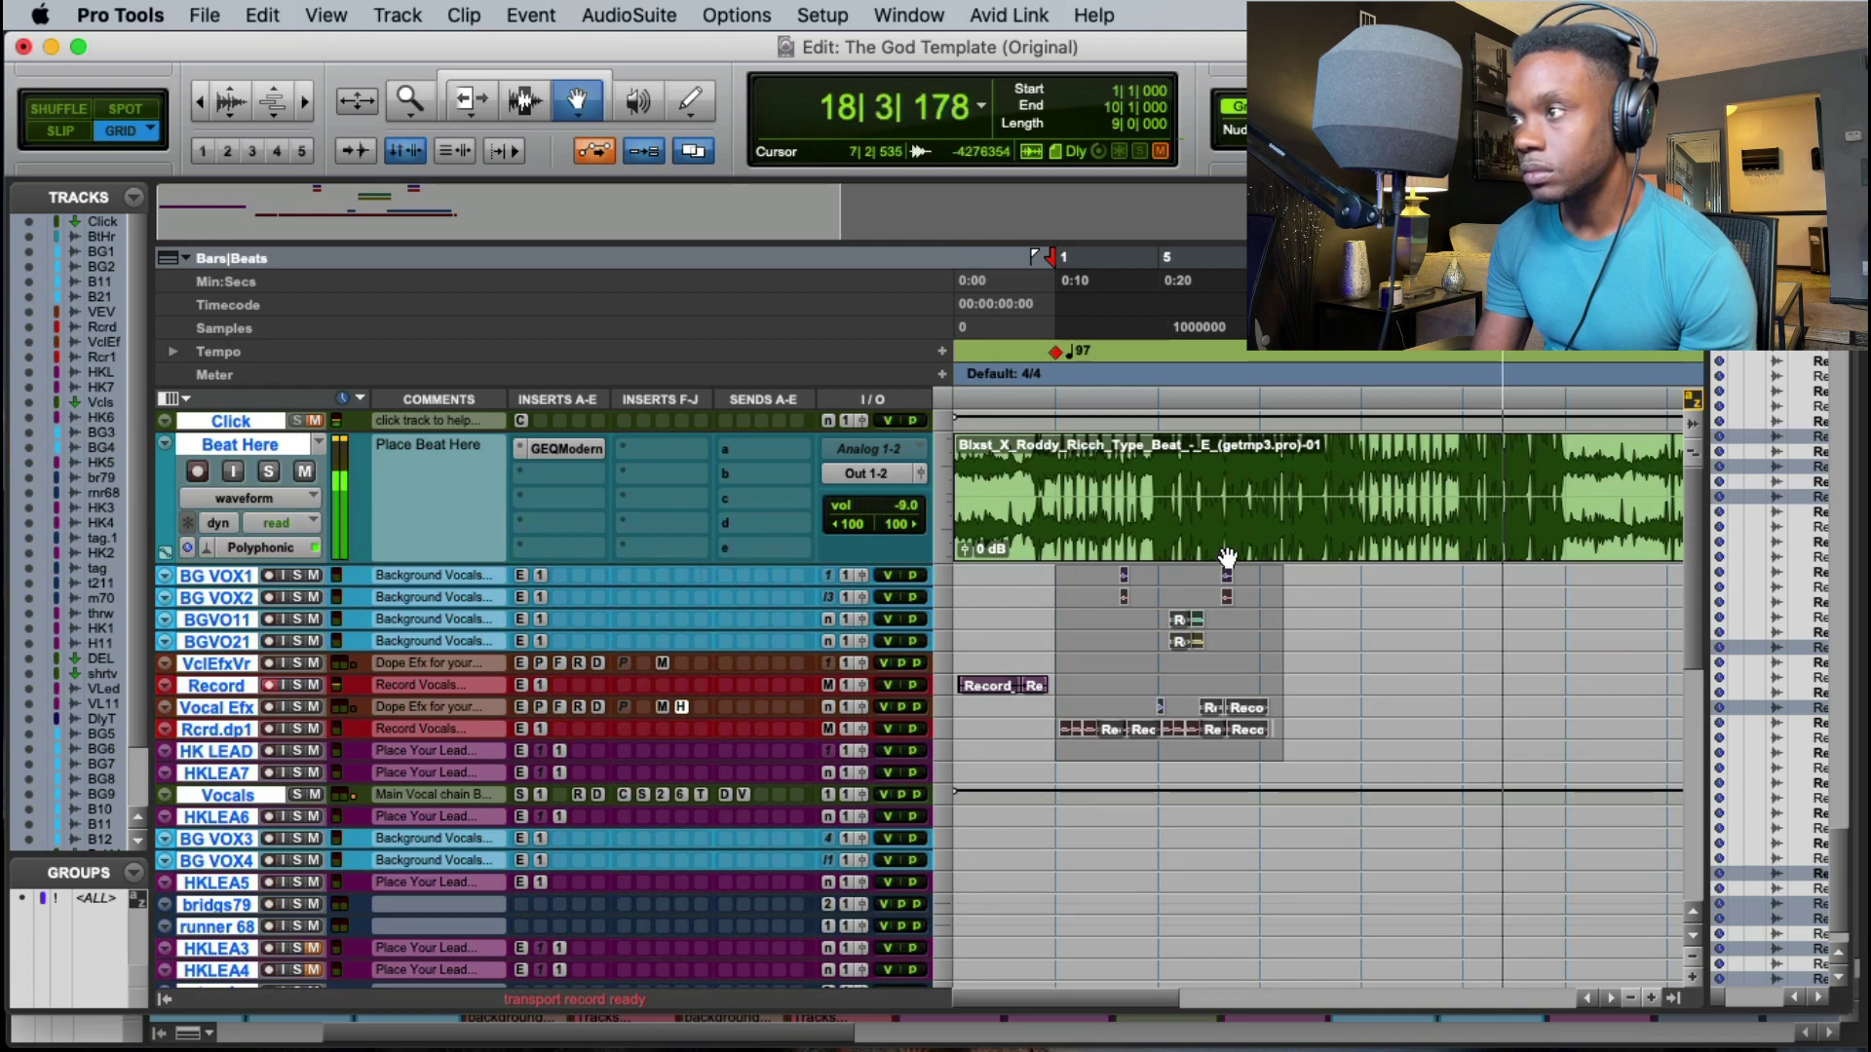
key(Escape)
key(Escape)
key(Escape)
key(Escape)
key(Escape)
key(Escape)
drag(1254, 528, 1157, 536)
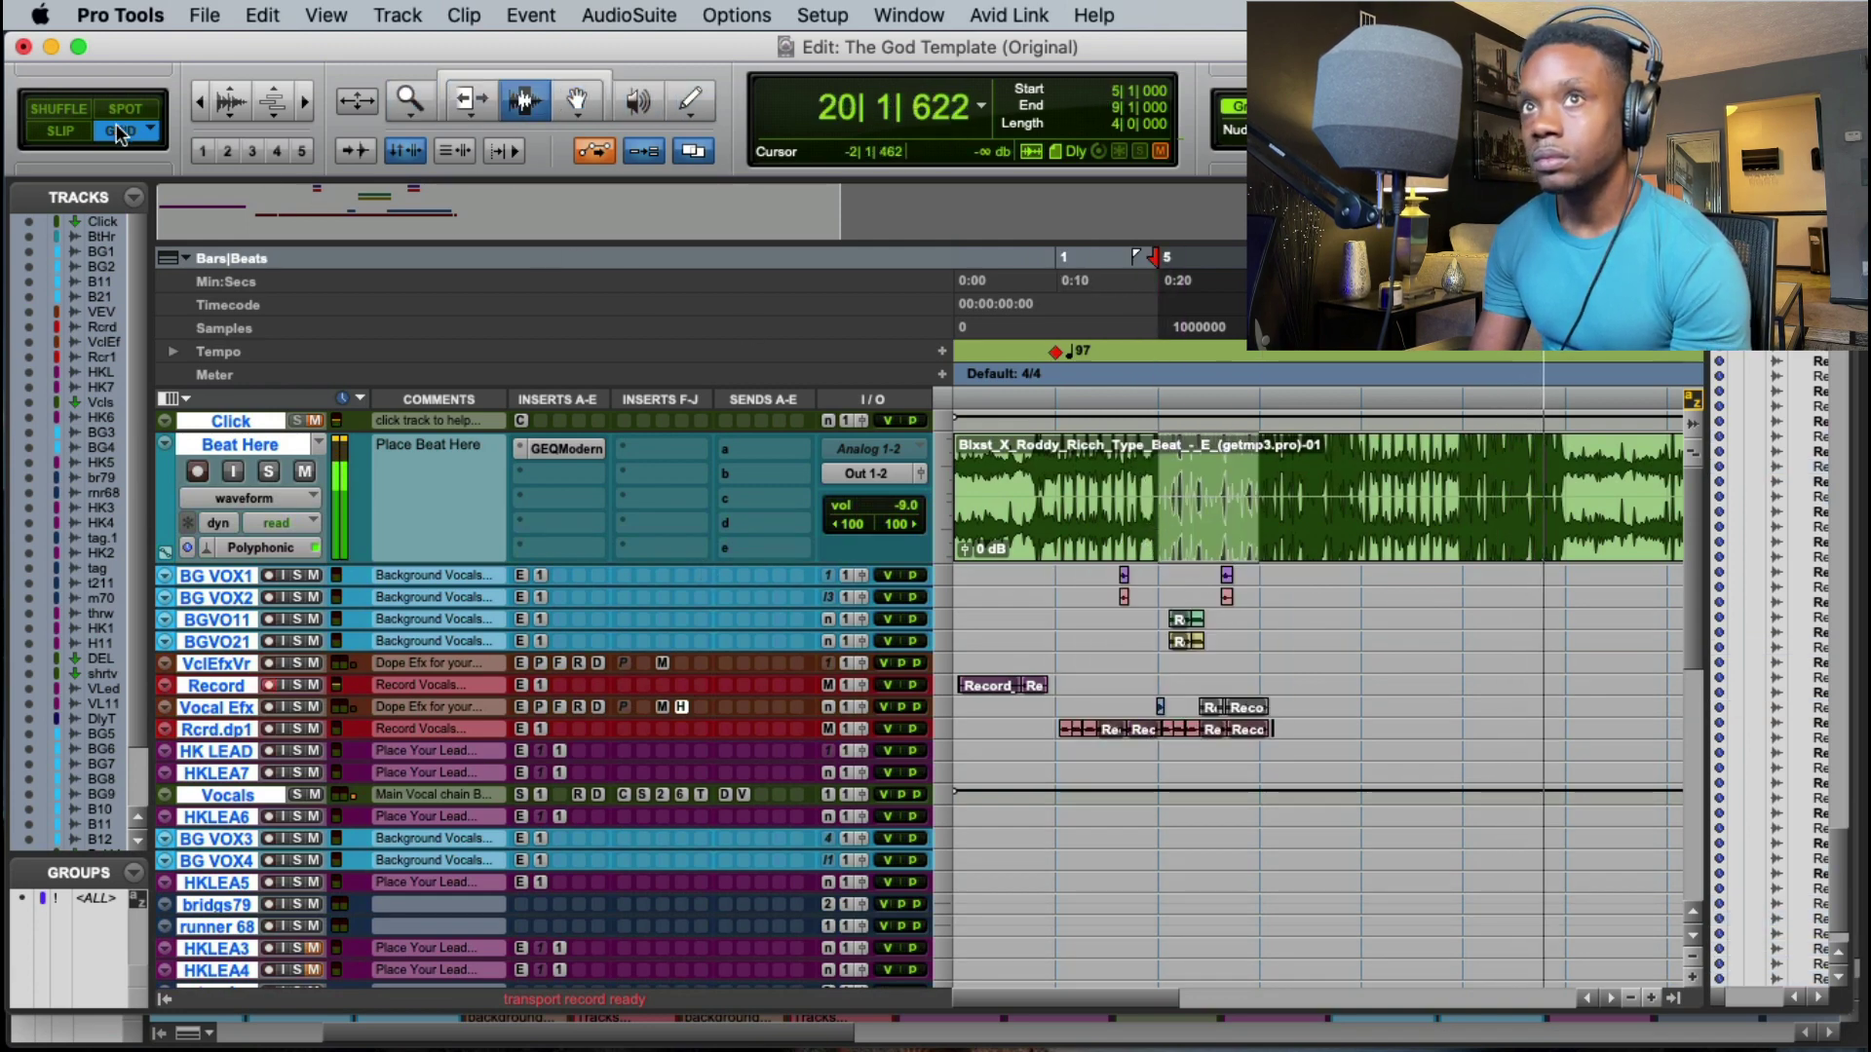
click(69, 103)
key(Delete)
key(space)
key(F2)
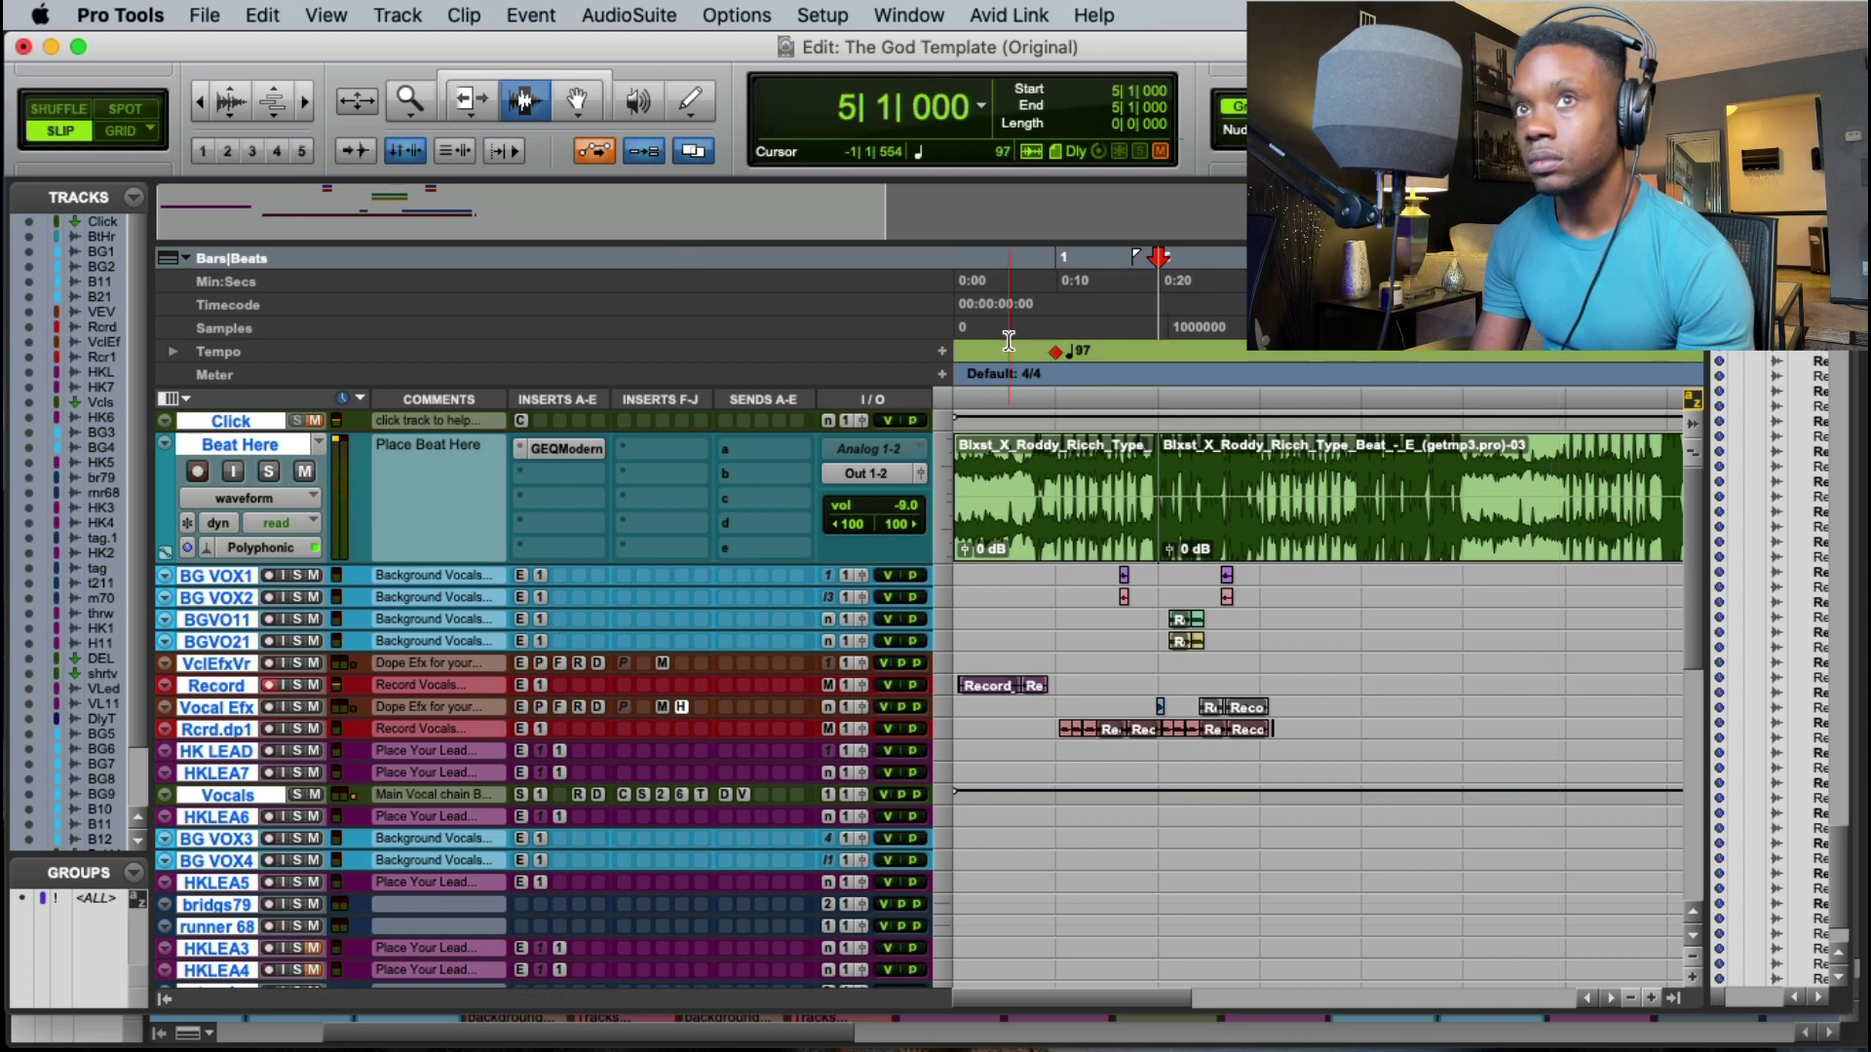
Step: Play the shortened arrangement from the session start in Slip mode and enlarge the Record track
key(F2)
key(space)
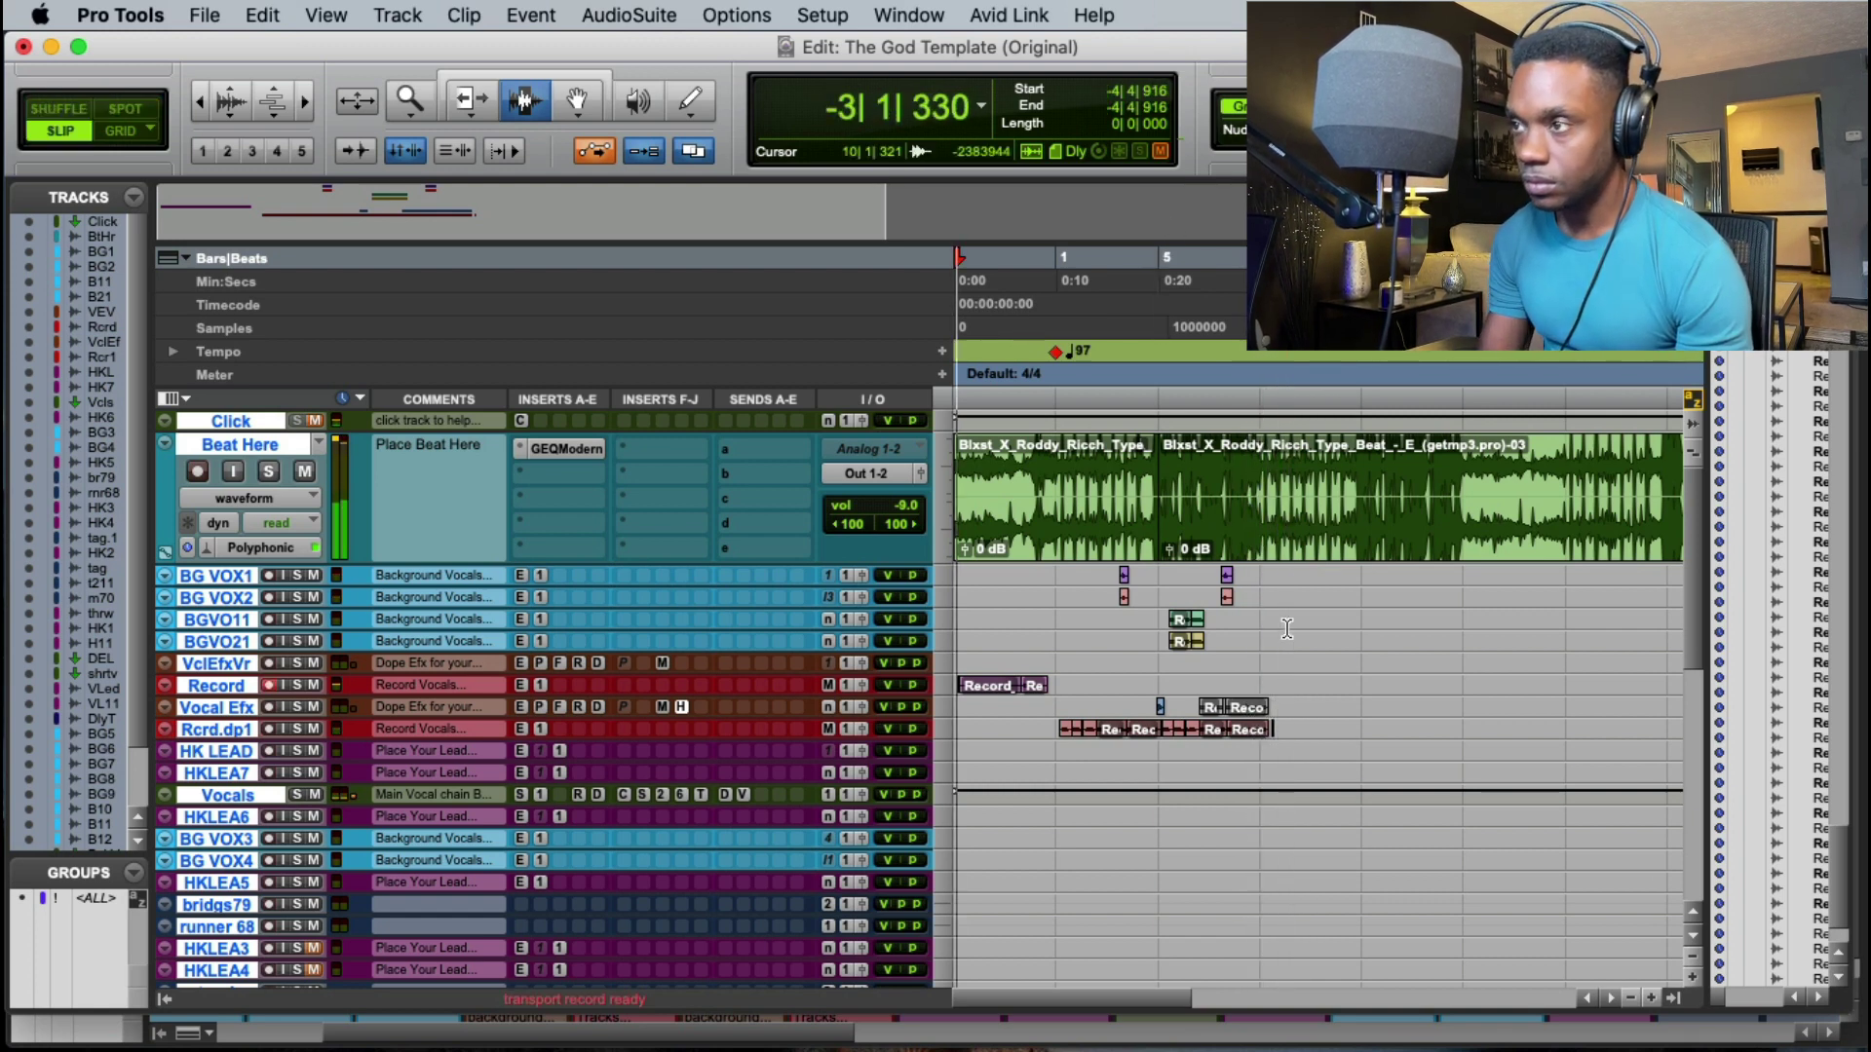
drag(830, 693, 835, 765)
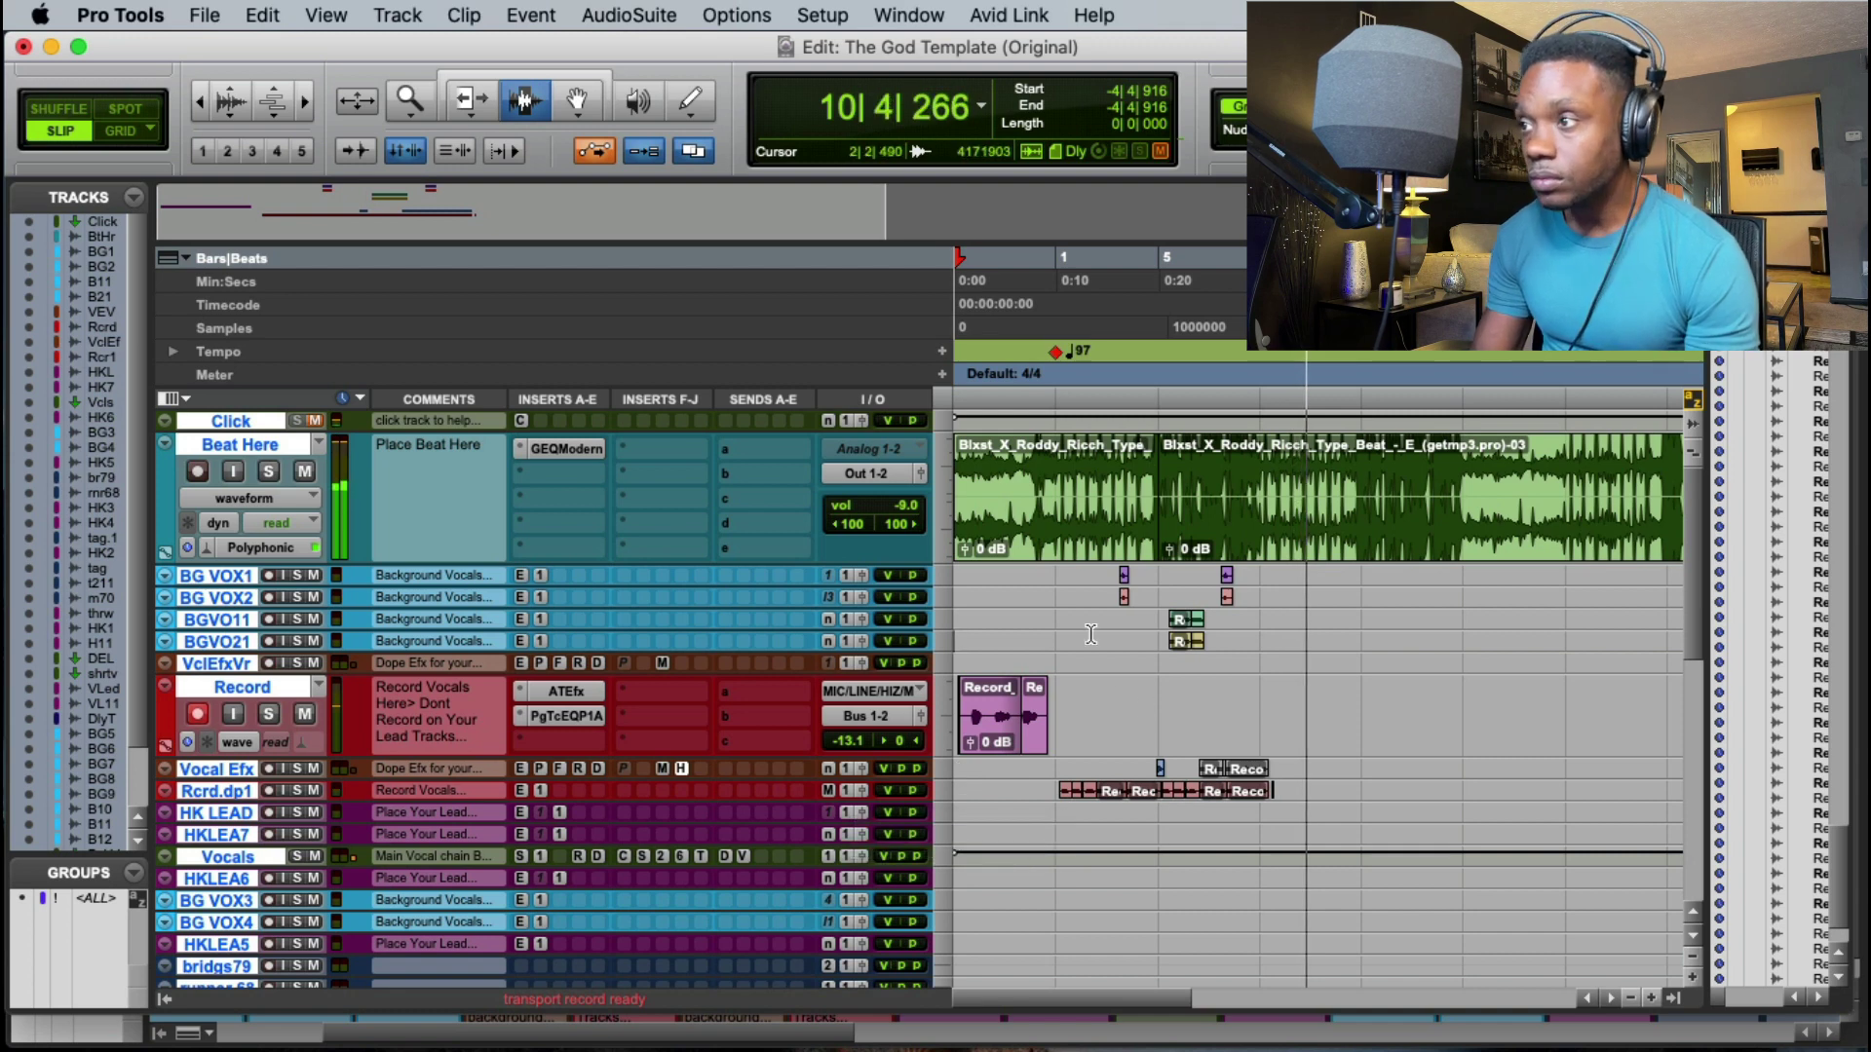
Step: In Grid mode, select 1|1|000 to 21|1|000 across BG VOX1 through Record.dup1 and duplicate the vocals to 21|1|000
key(F4)
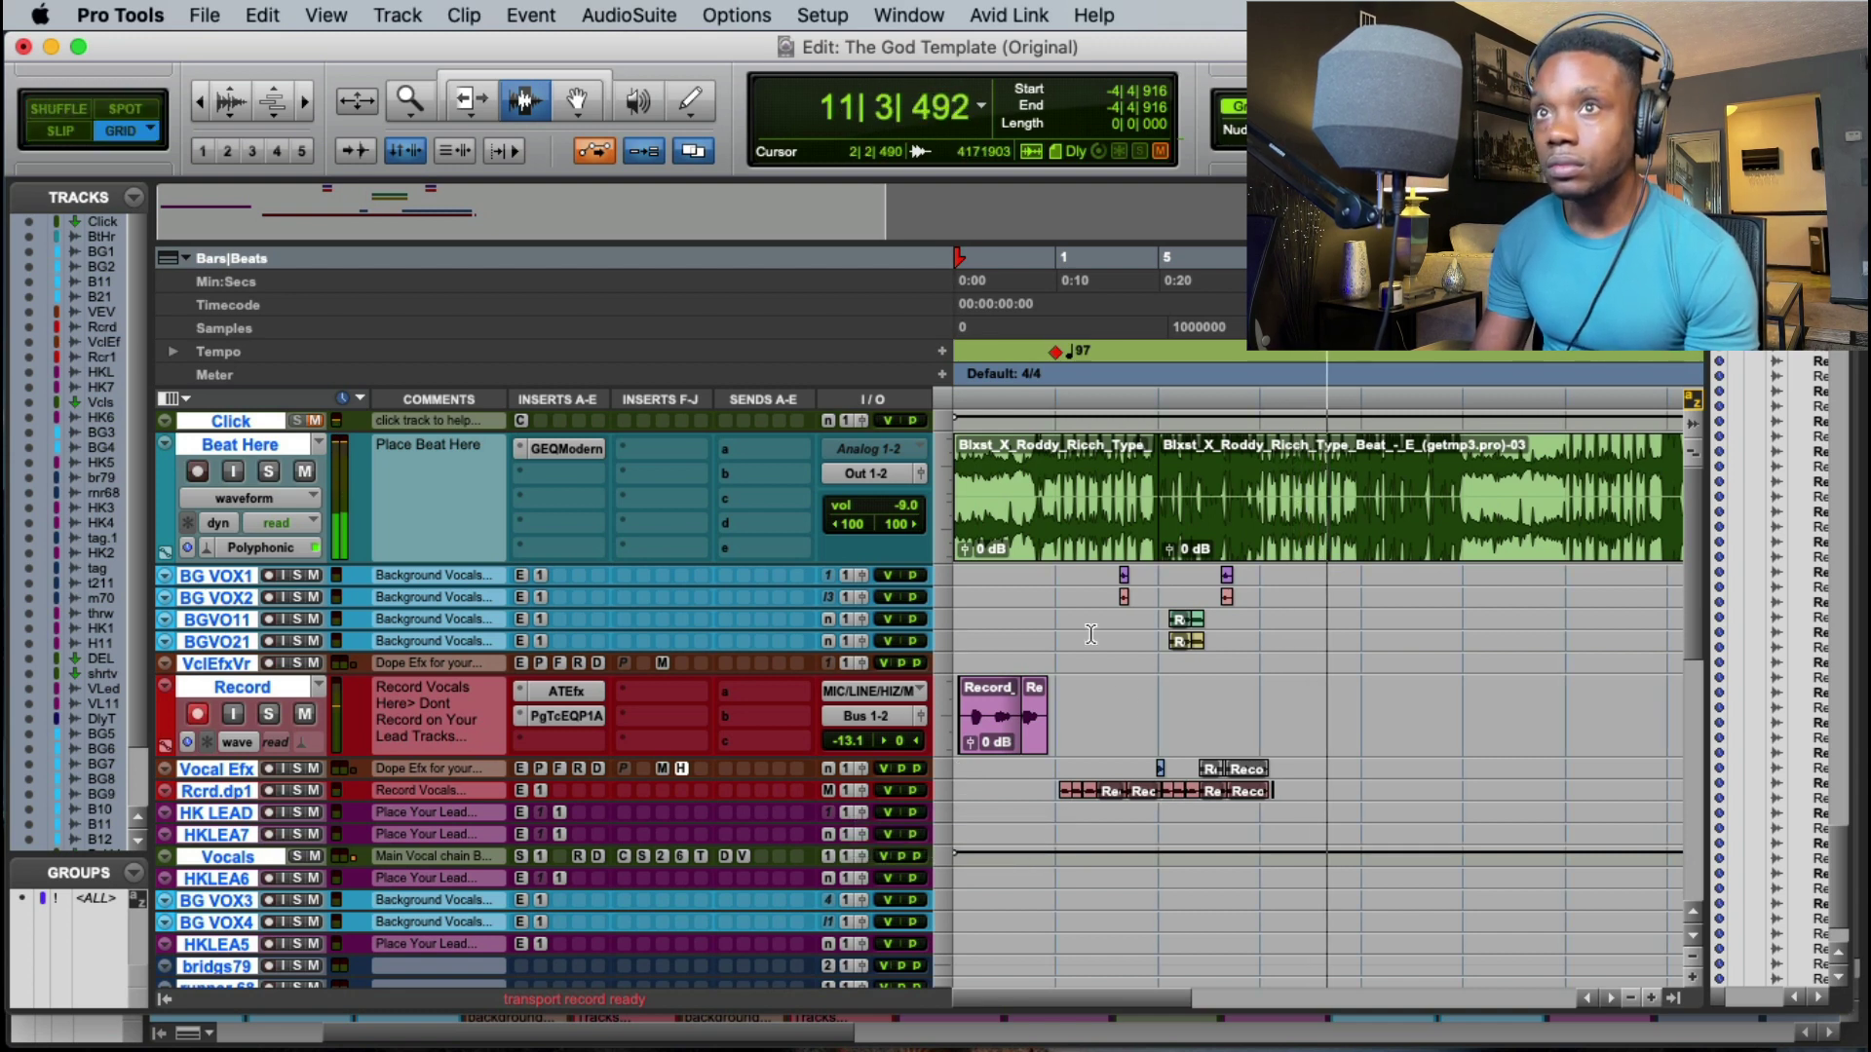
click(1061, 577)
drag(1076, 615, 1569, 804)
key(super+d)
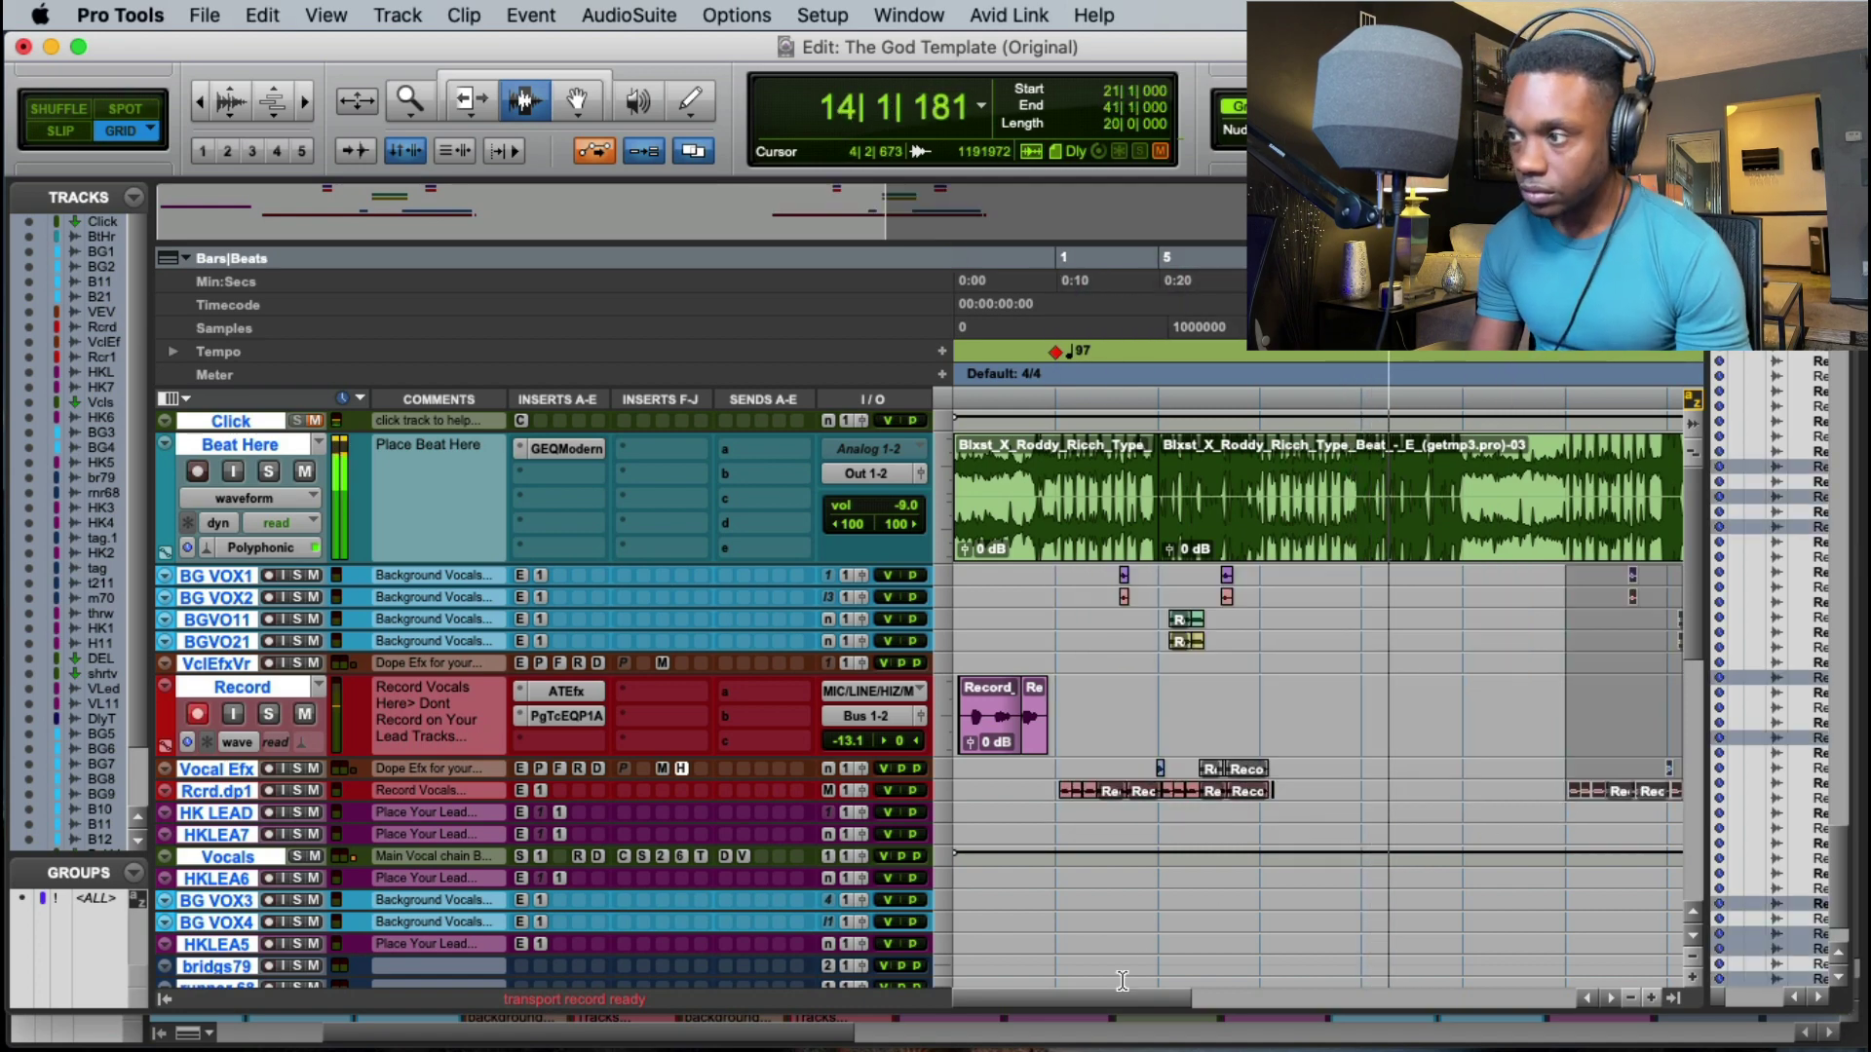
Step: Select the four bars of beat from 13|1|000 to 17|1|000 and duplicate them to 17|1|000
drag(1124, 994, 1202, 1003)
drag(1121, 532, 1218, 545)
key(super+d)
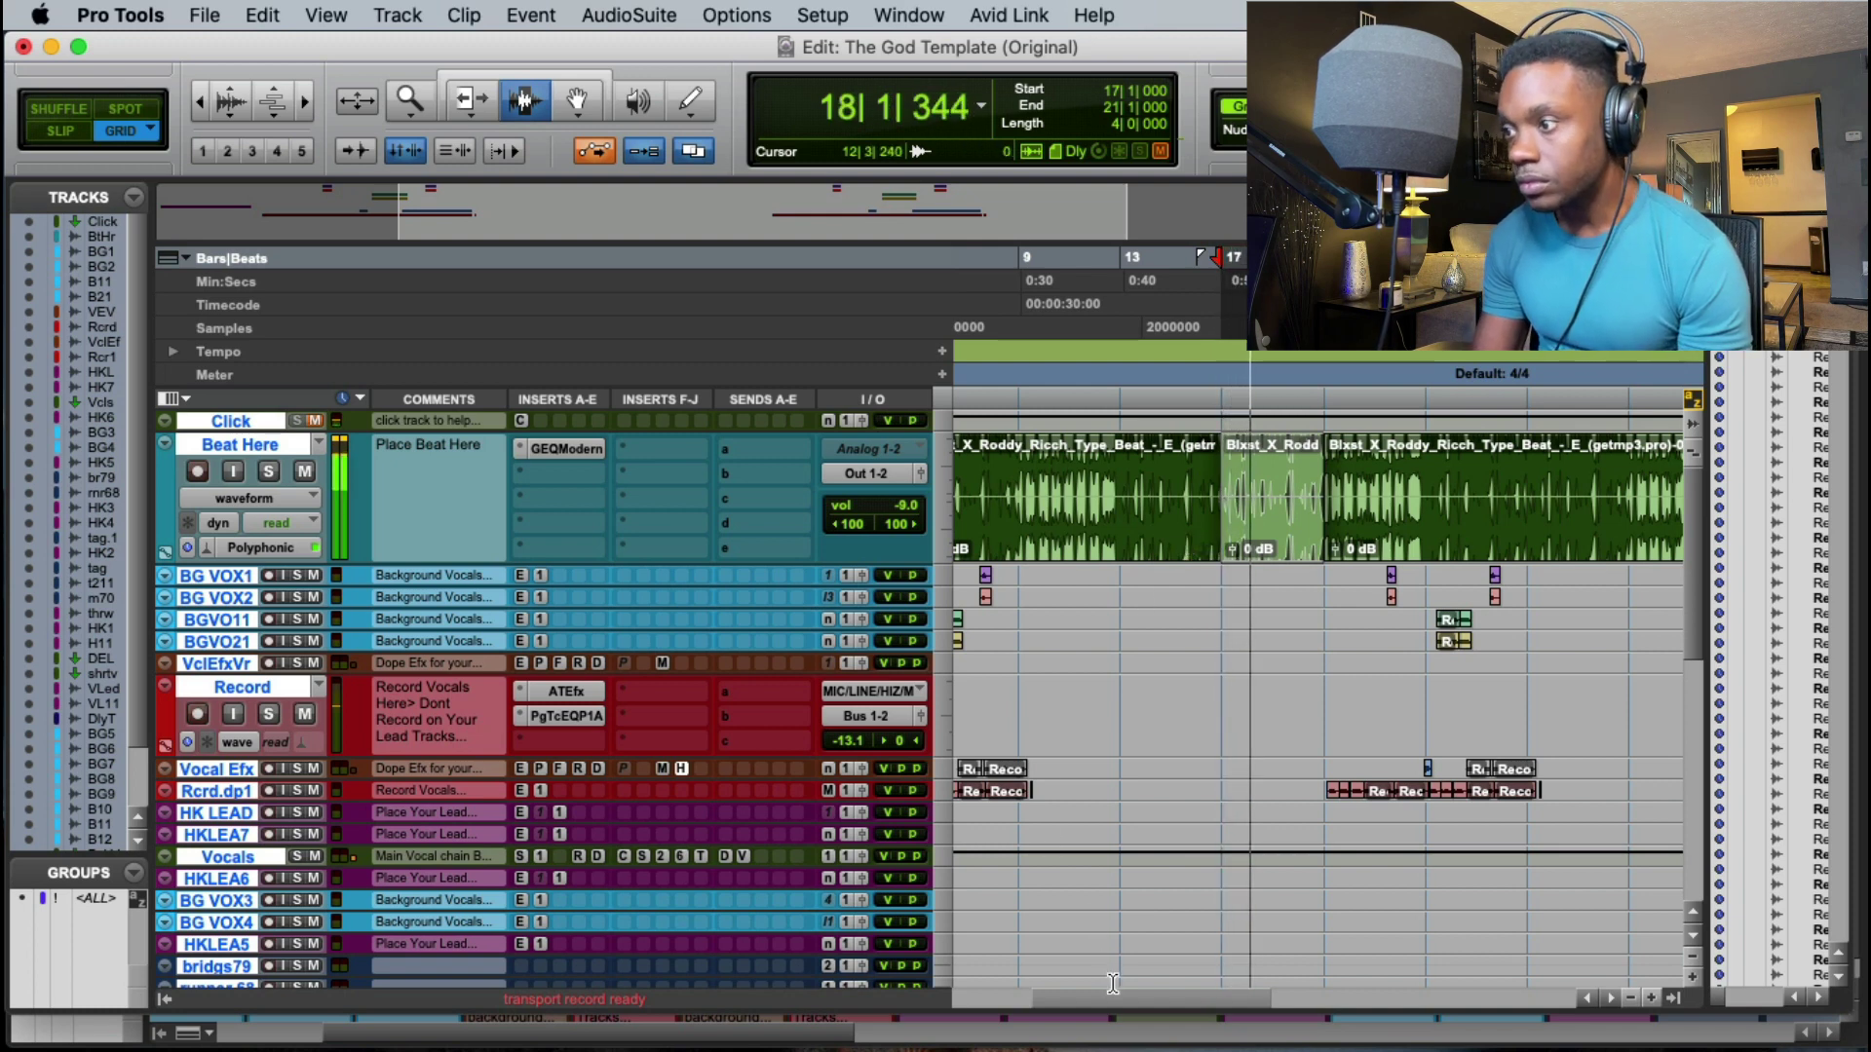
drag(1127, 1004, 1220, 984)
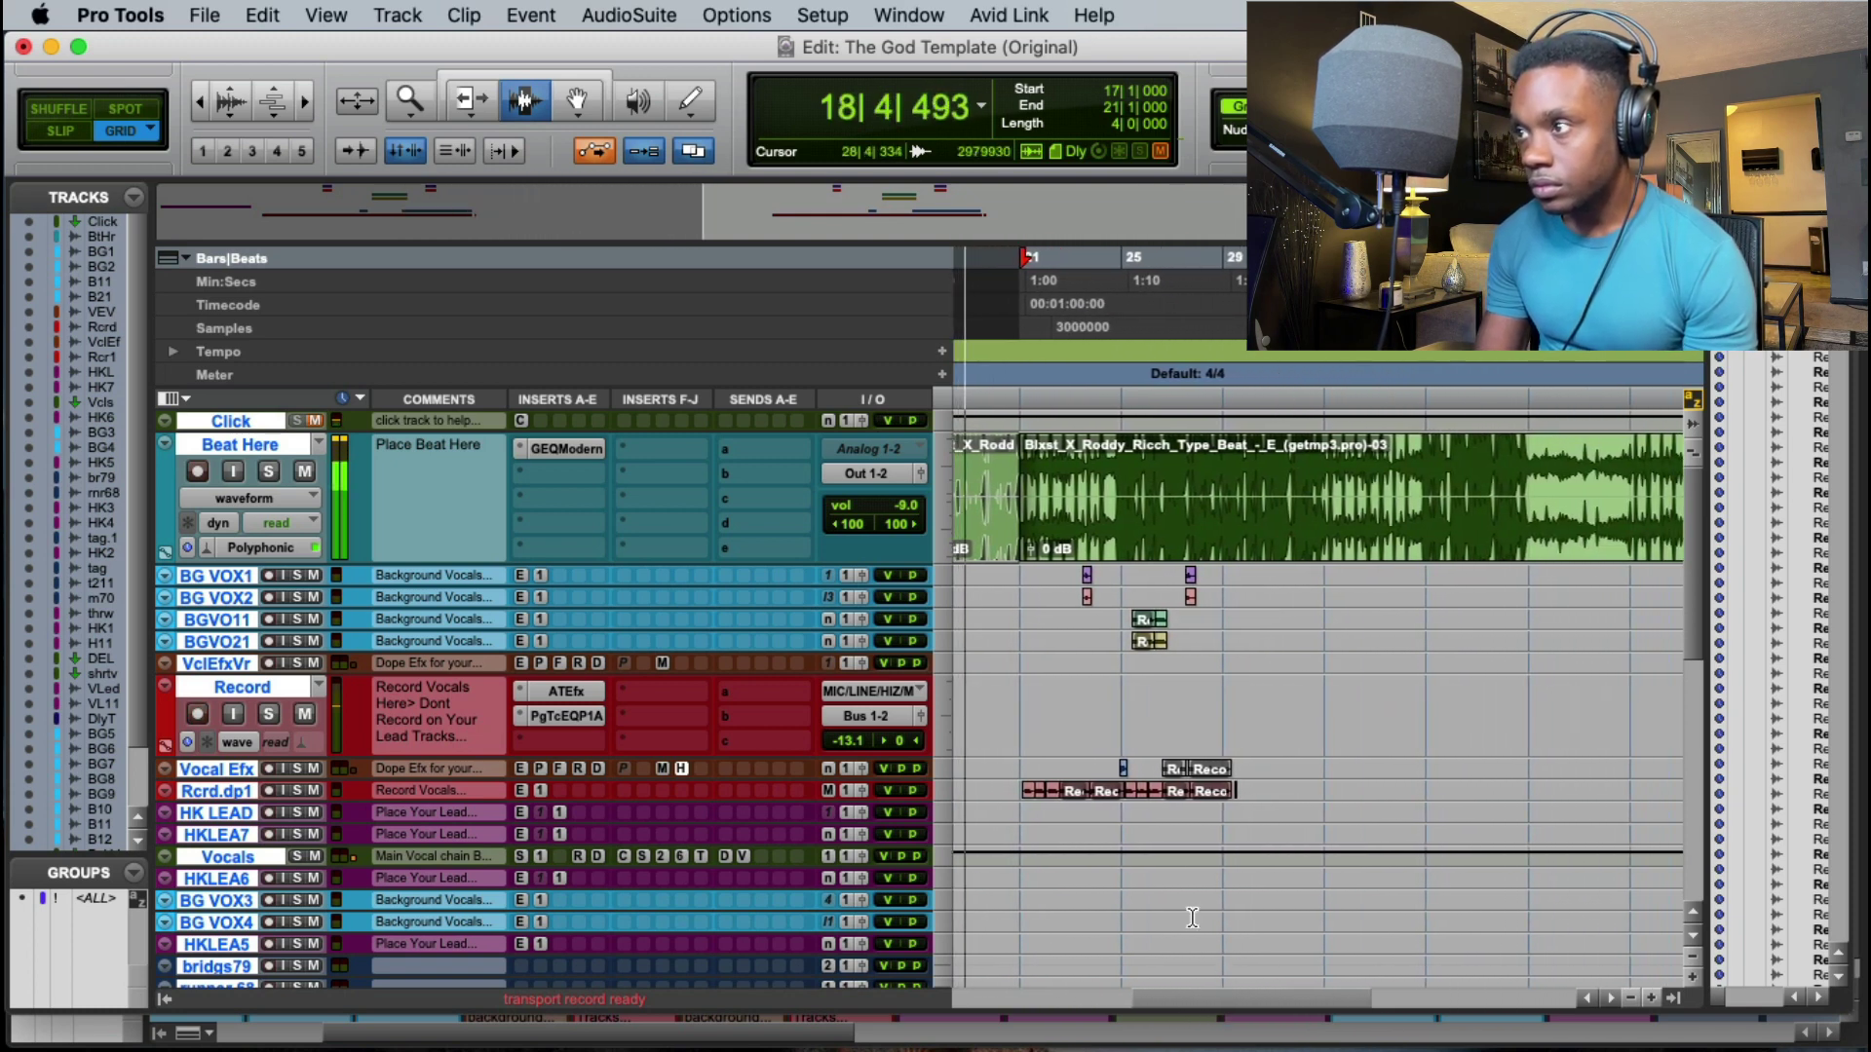
Step: Cut the Beat Here audio from 25|1|000 to 29|1|000 in Shuffle mode so the gap closes, and return to Grid mode
drag(1016, 575, 1142, 774)
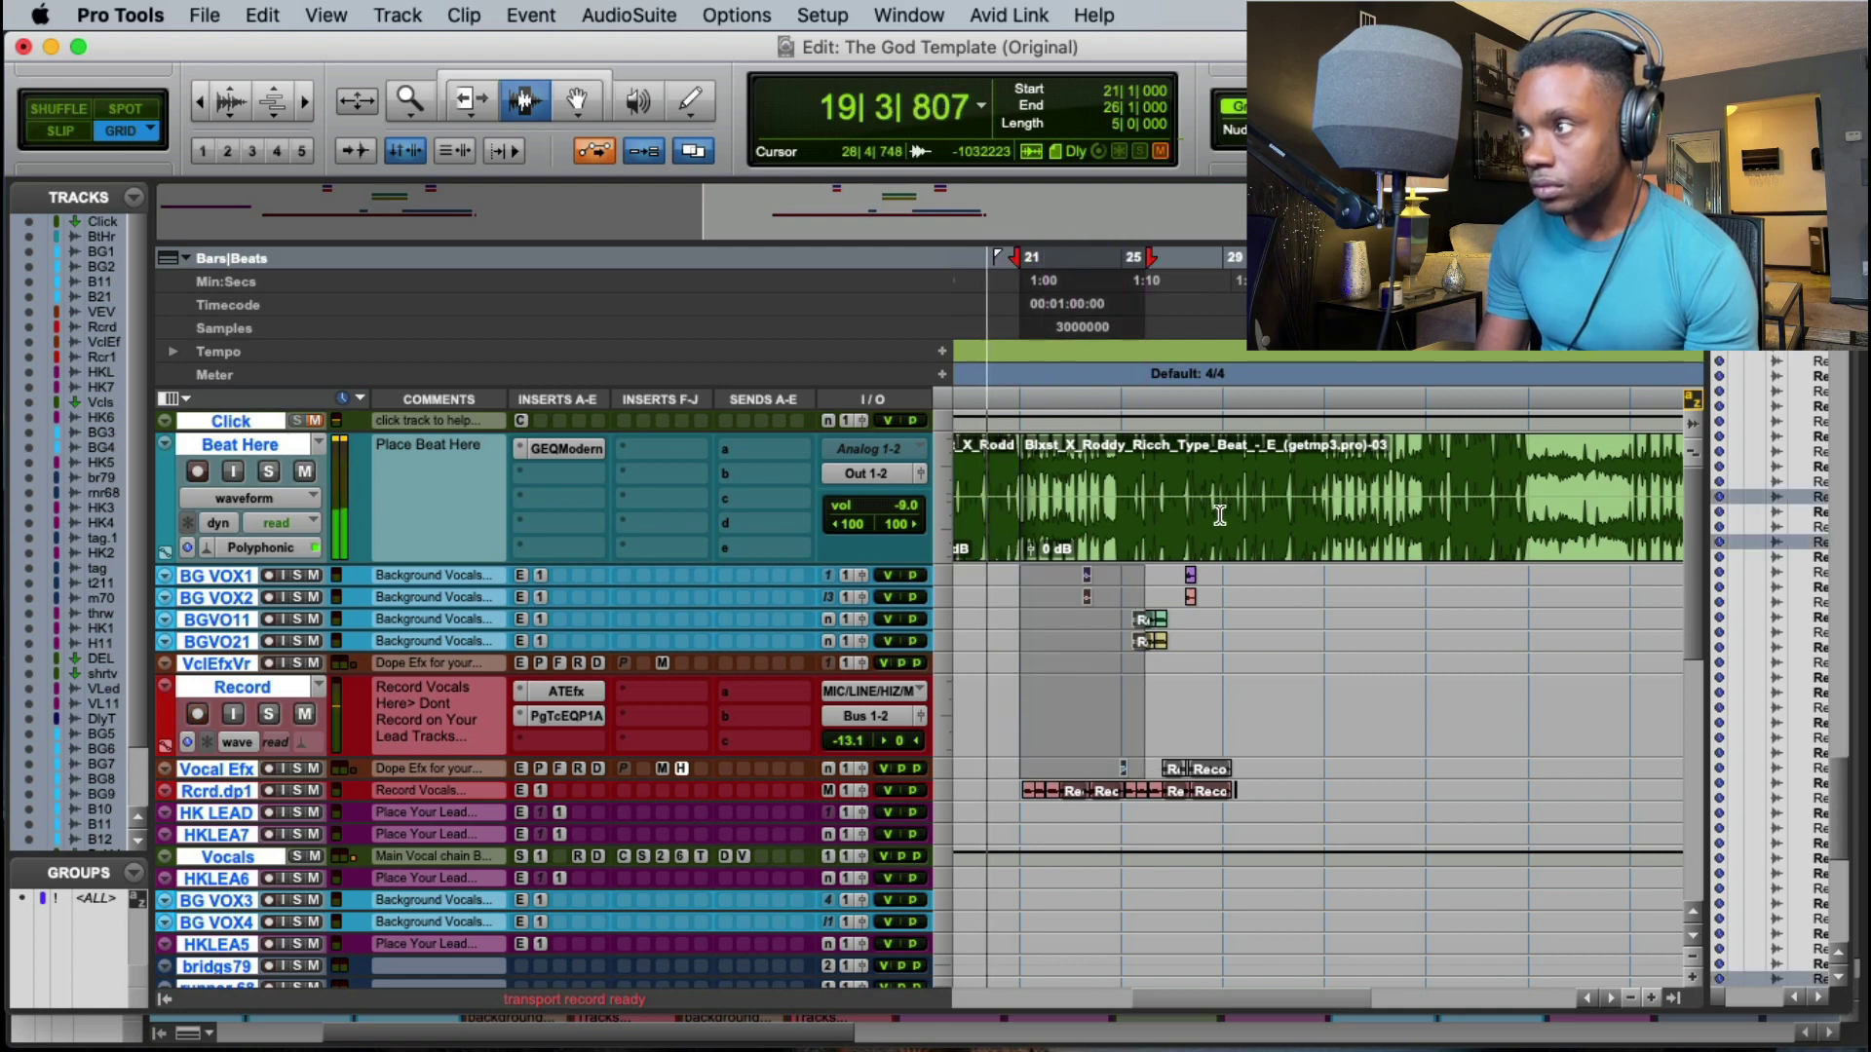
drag(1126, 517, 1220, 516)
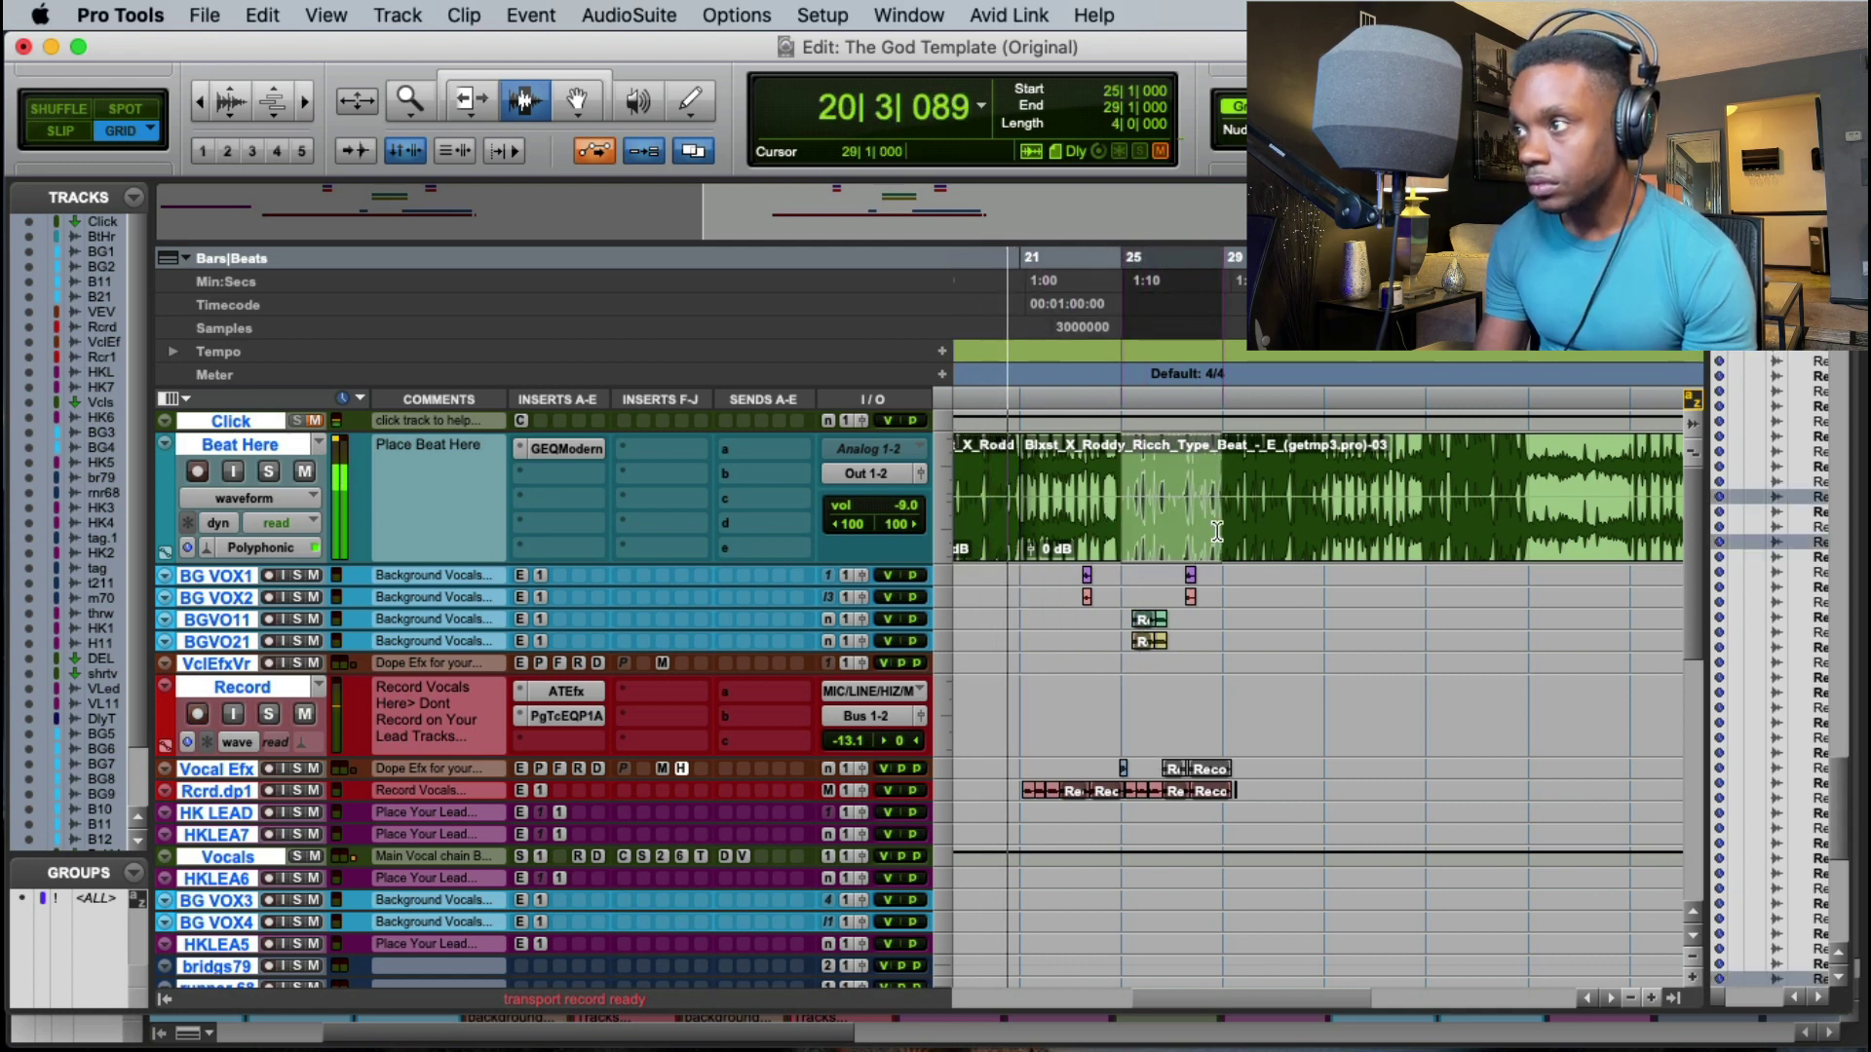
click(66, 101)
key(Delete)
key(F4)
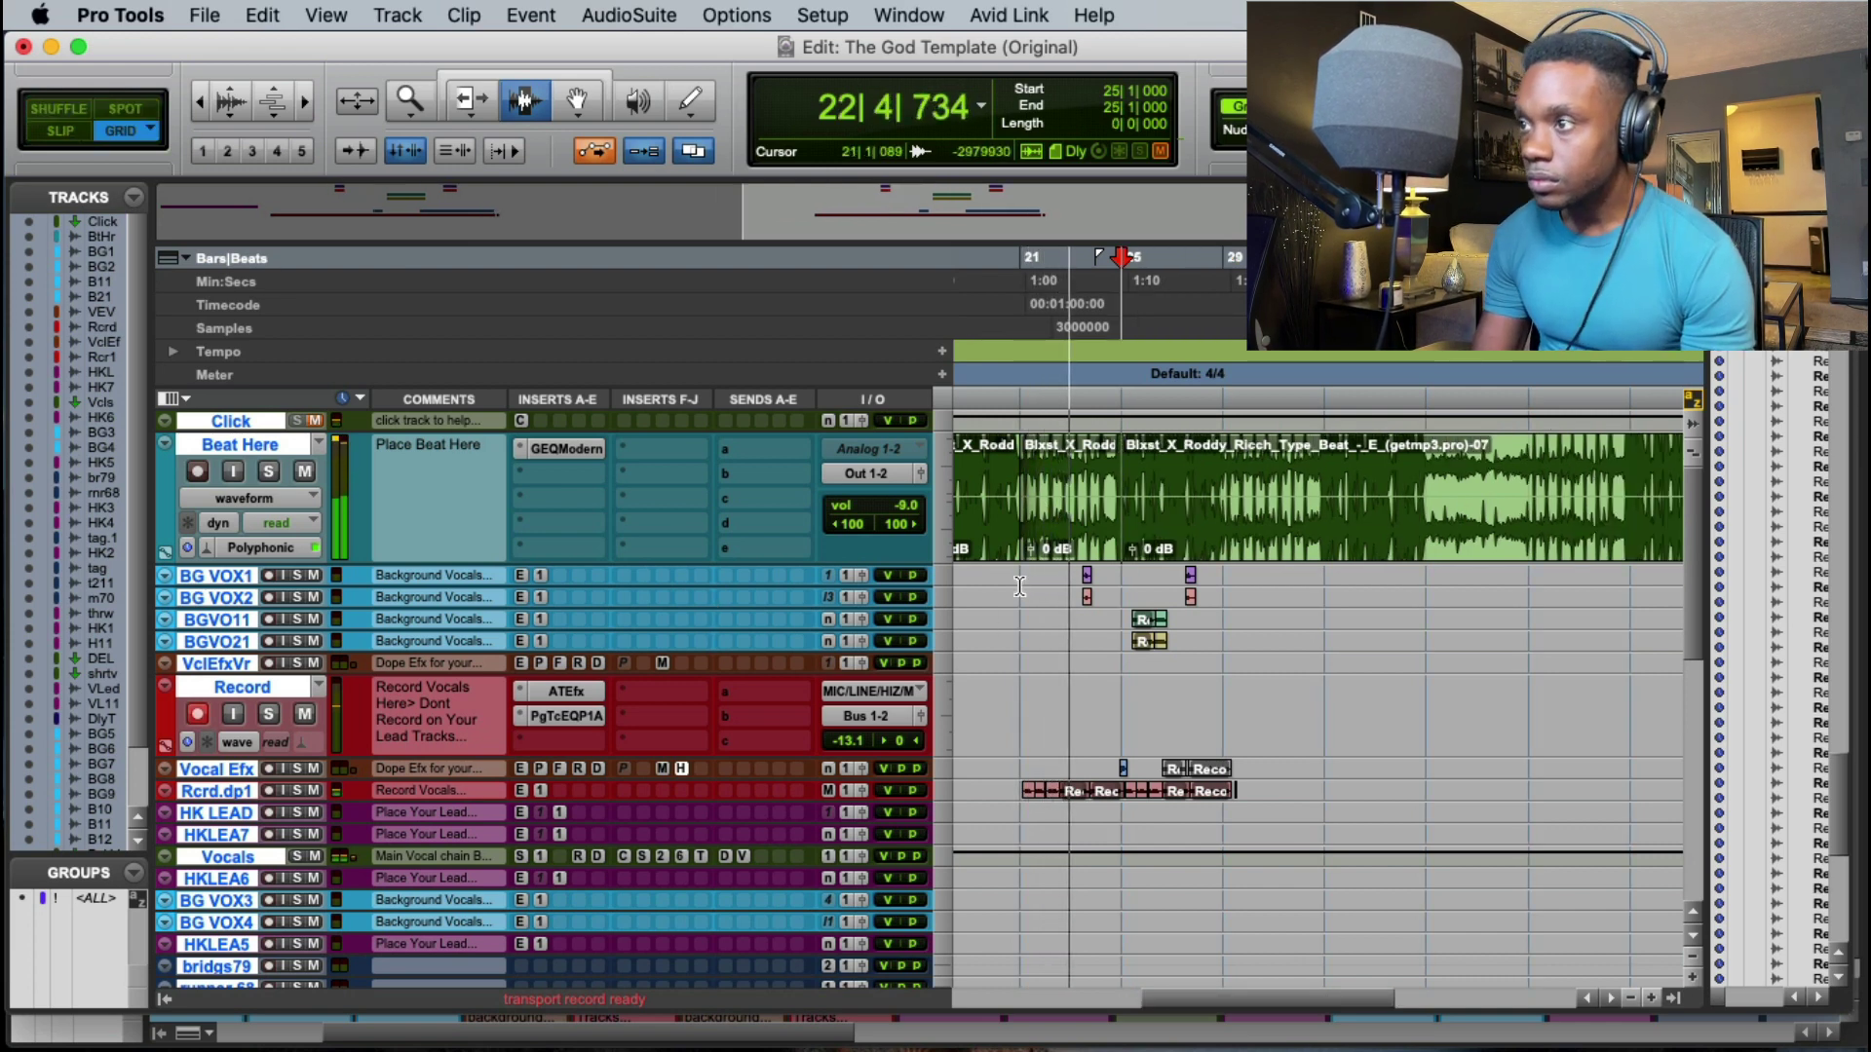
Step: Select 21|1|000 to 41|1|000 across BG VOX1 through Rcrd.dp1 and duplicate the vocals to 41|1|000
drag(1024, 575, 1524, 804)
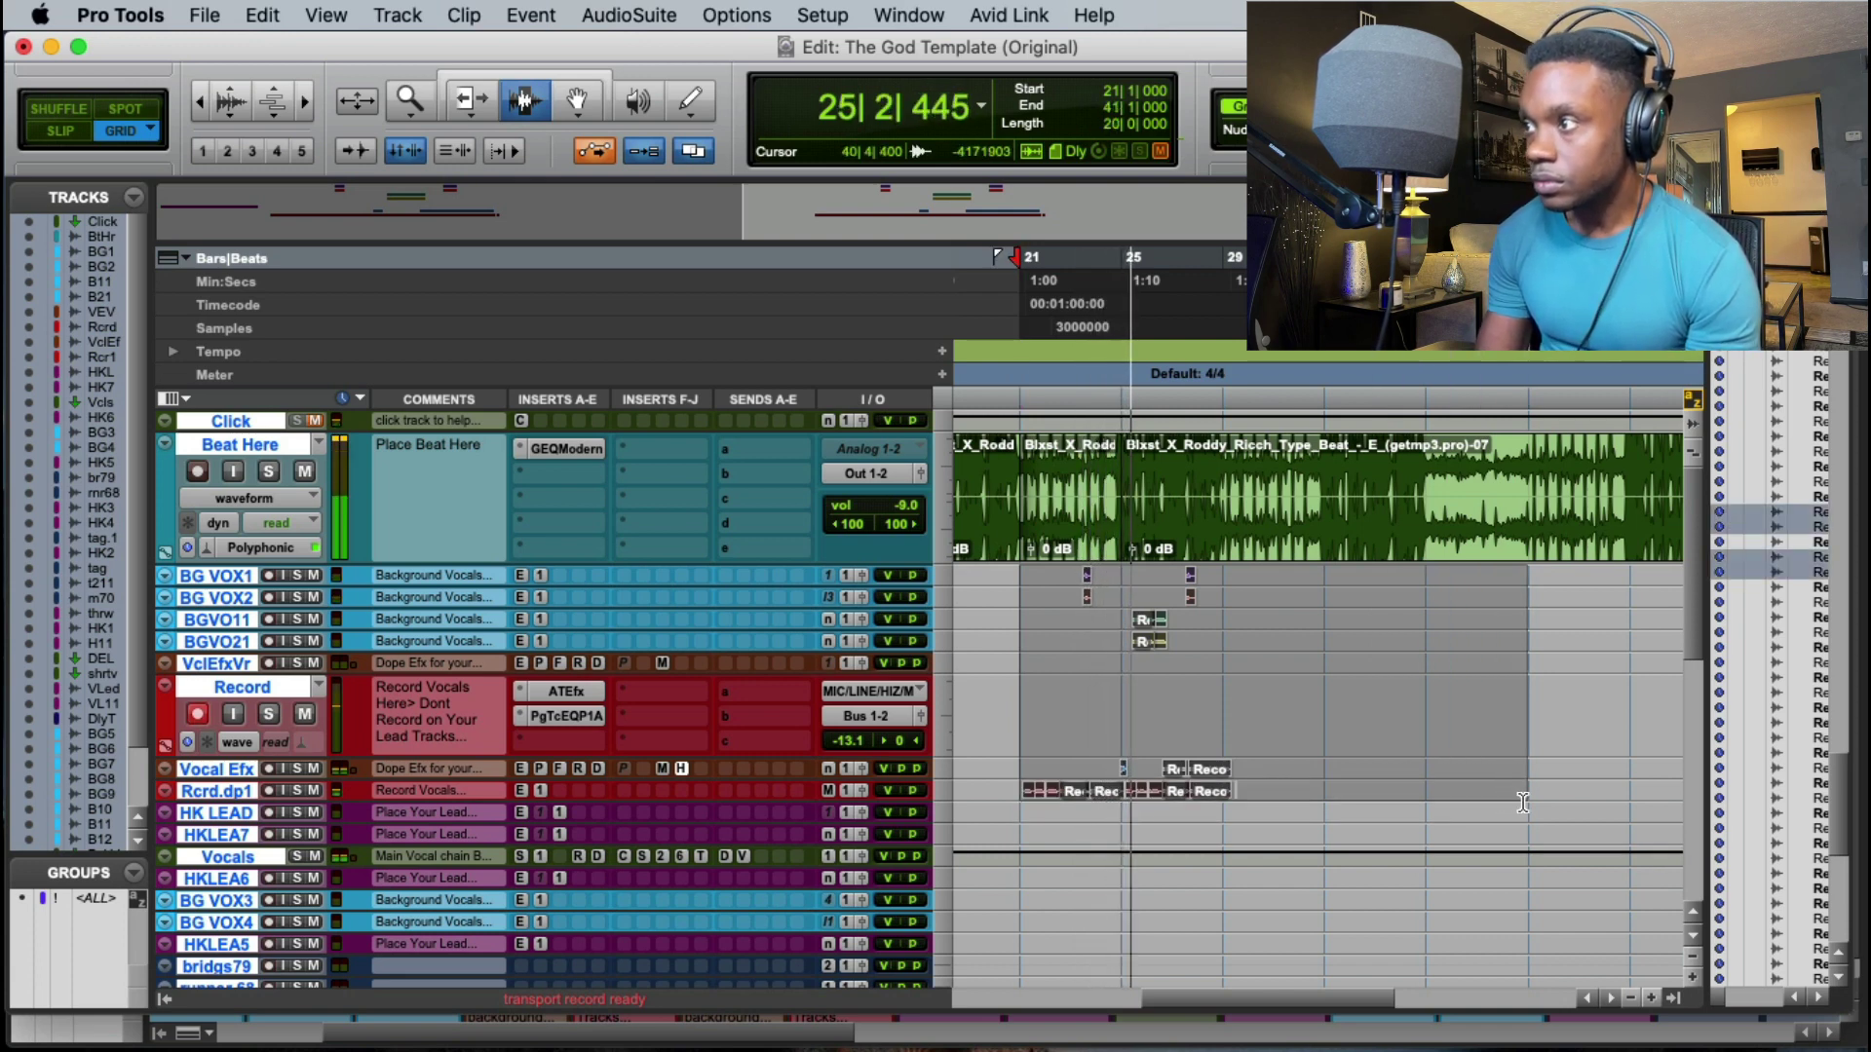
key(super+d)
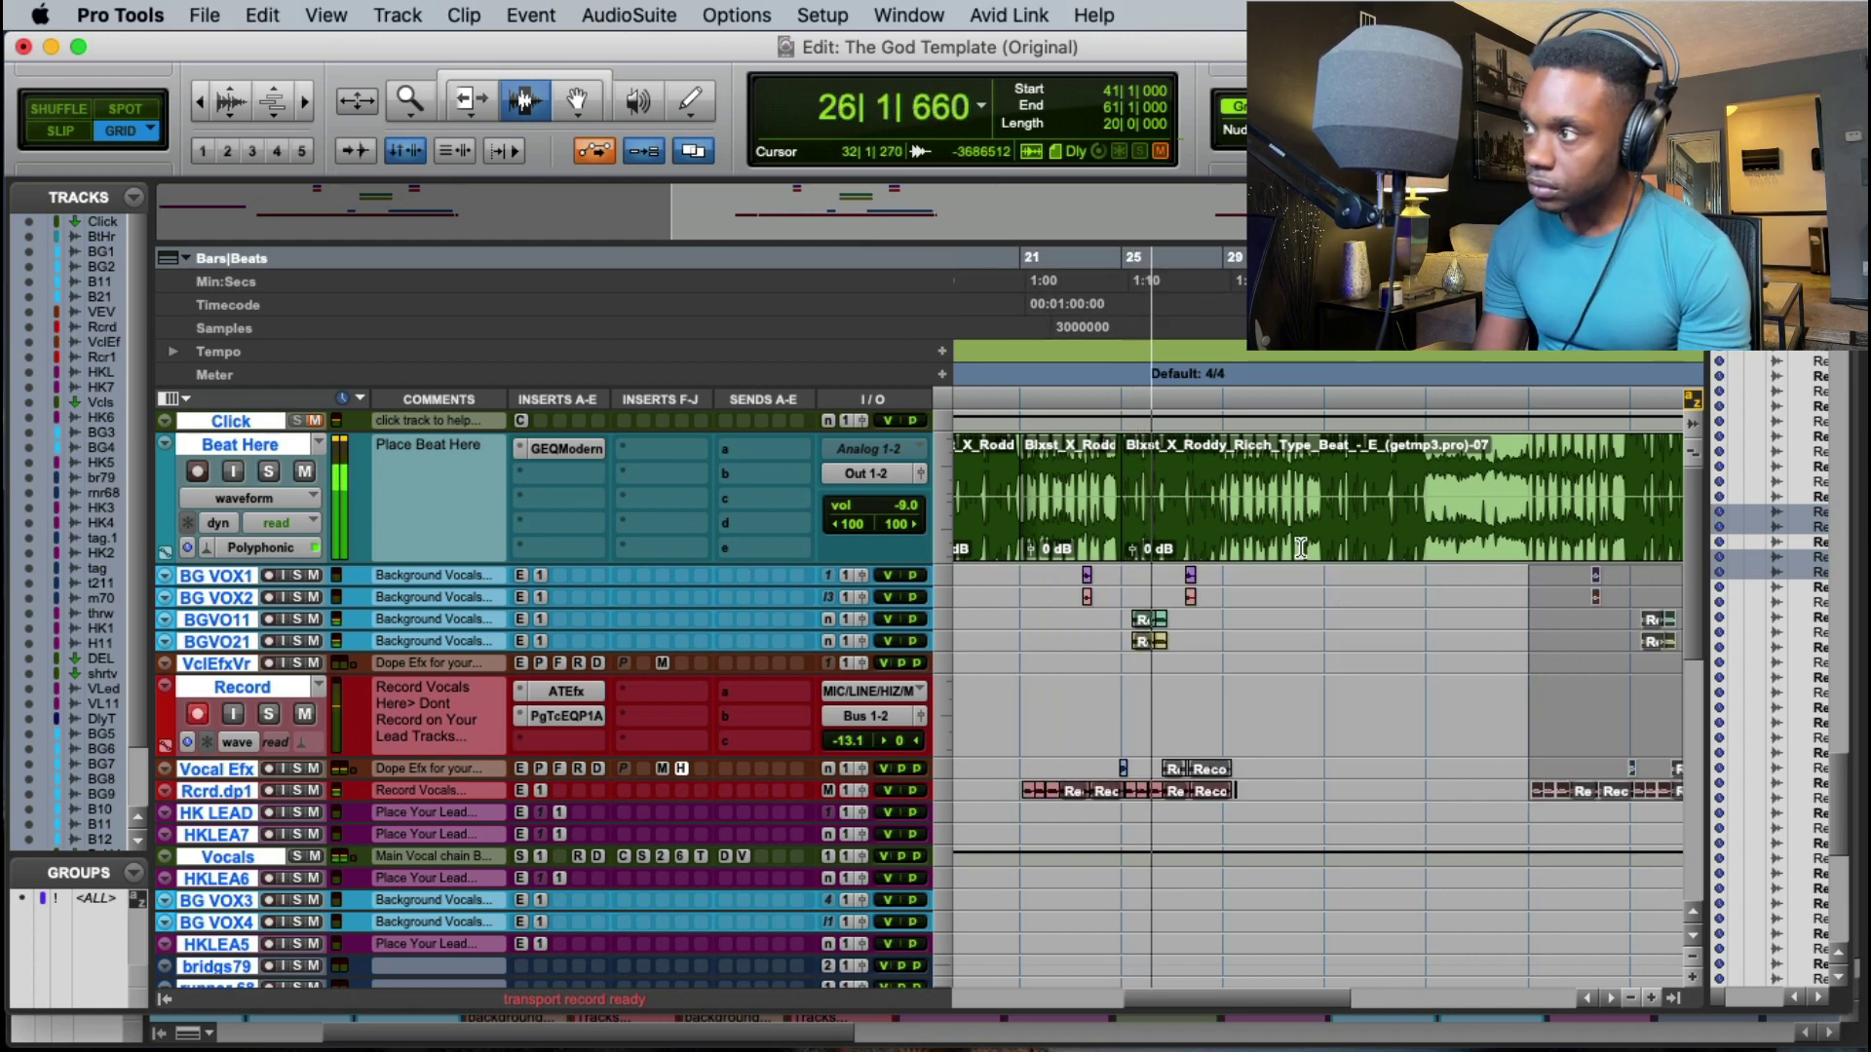
Step: Duplicate the four bars of beat from 33|1|000 to 37|1|000 so the copy starts at 37|1|000, and stop playback
drag(1327, 548, 1422, 555)
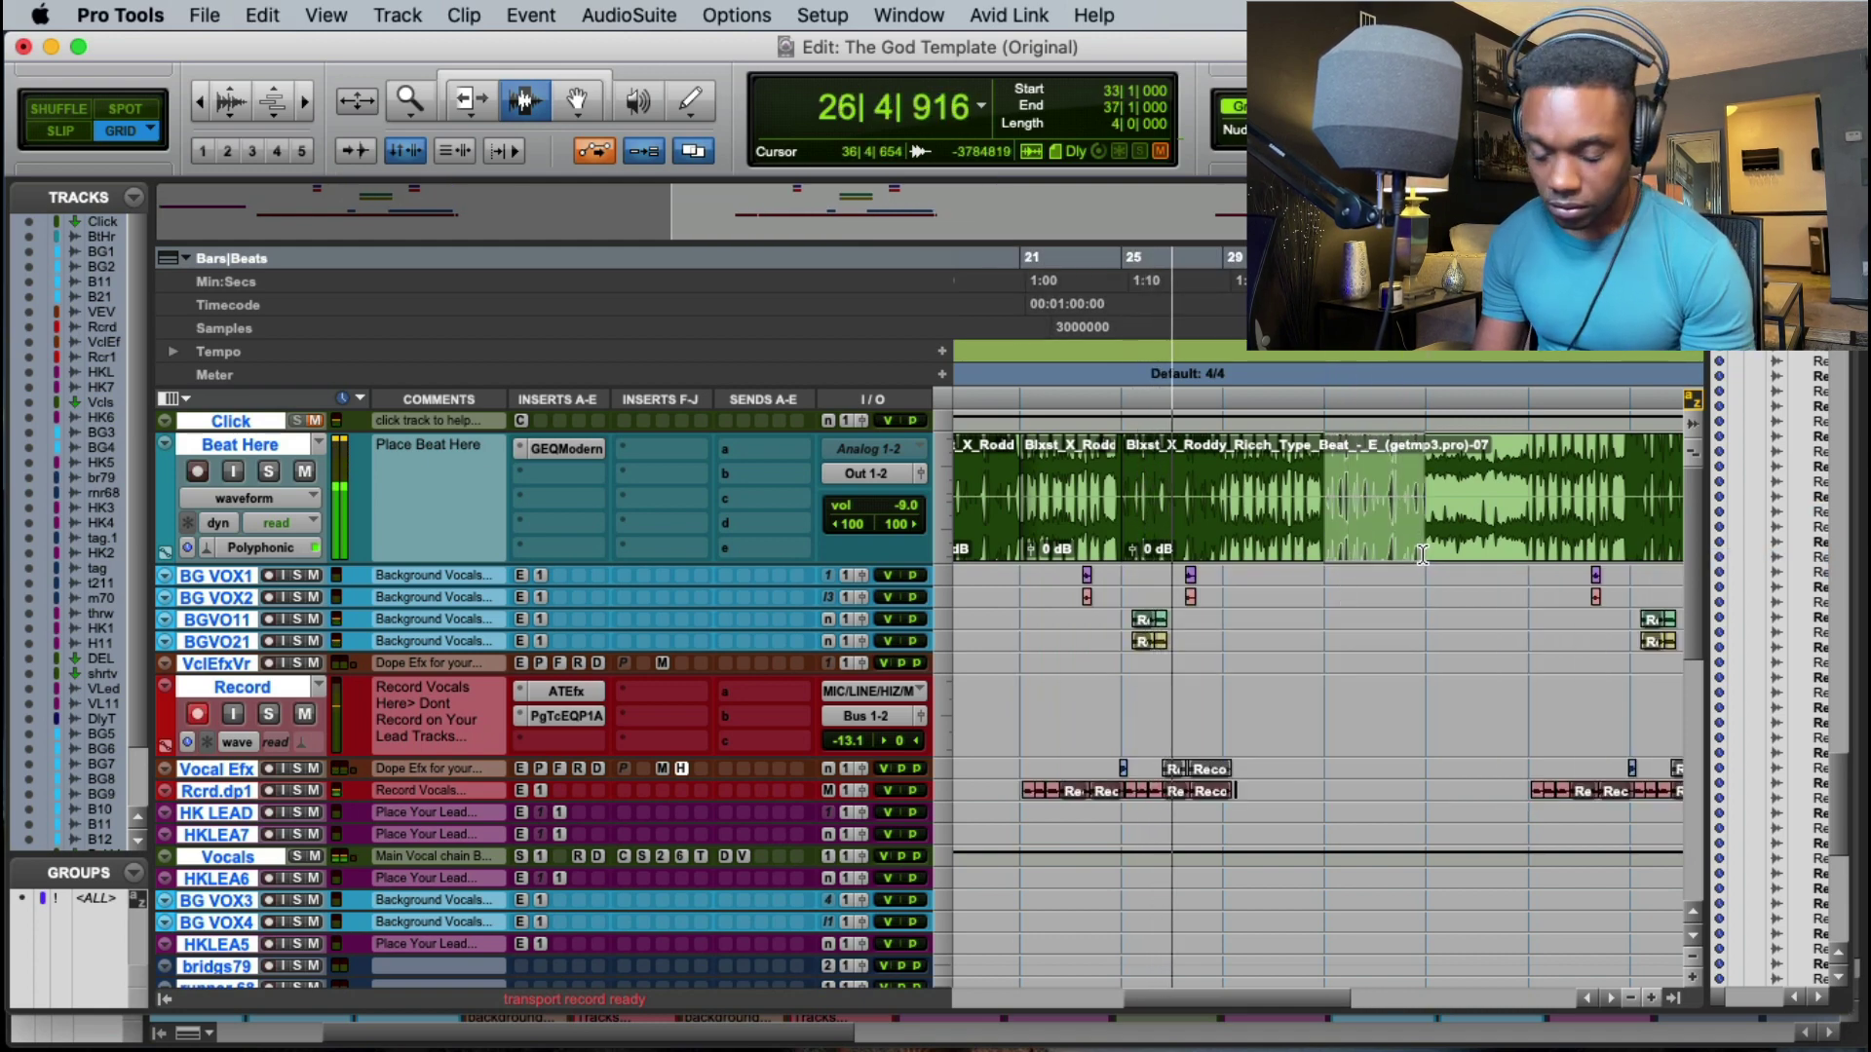
key(super+d)
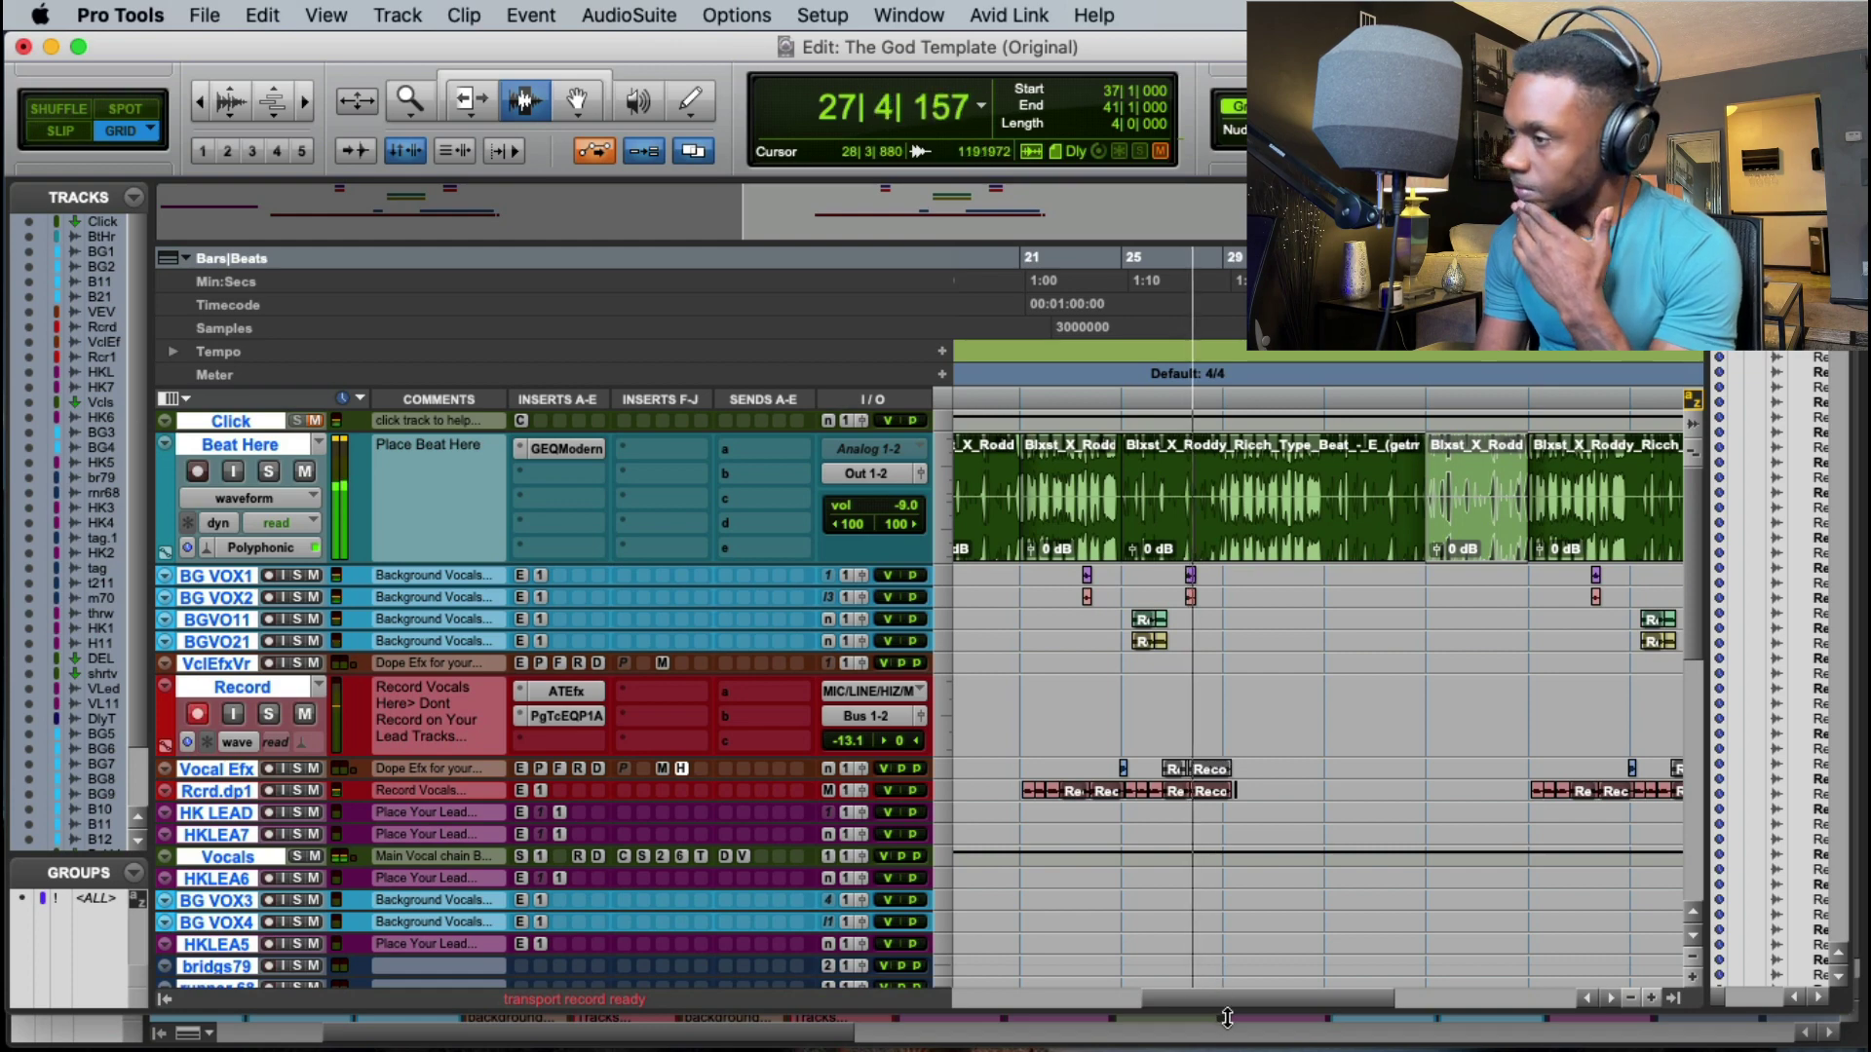
drag(1231, 1004, 1194, 775)
key(space)
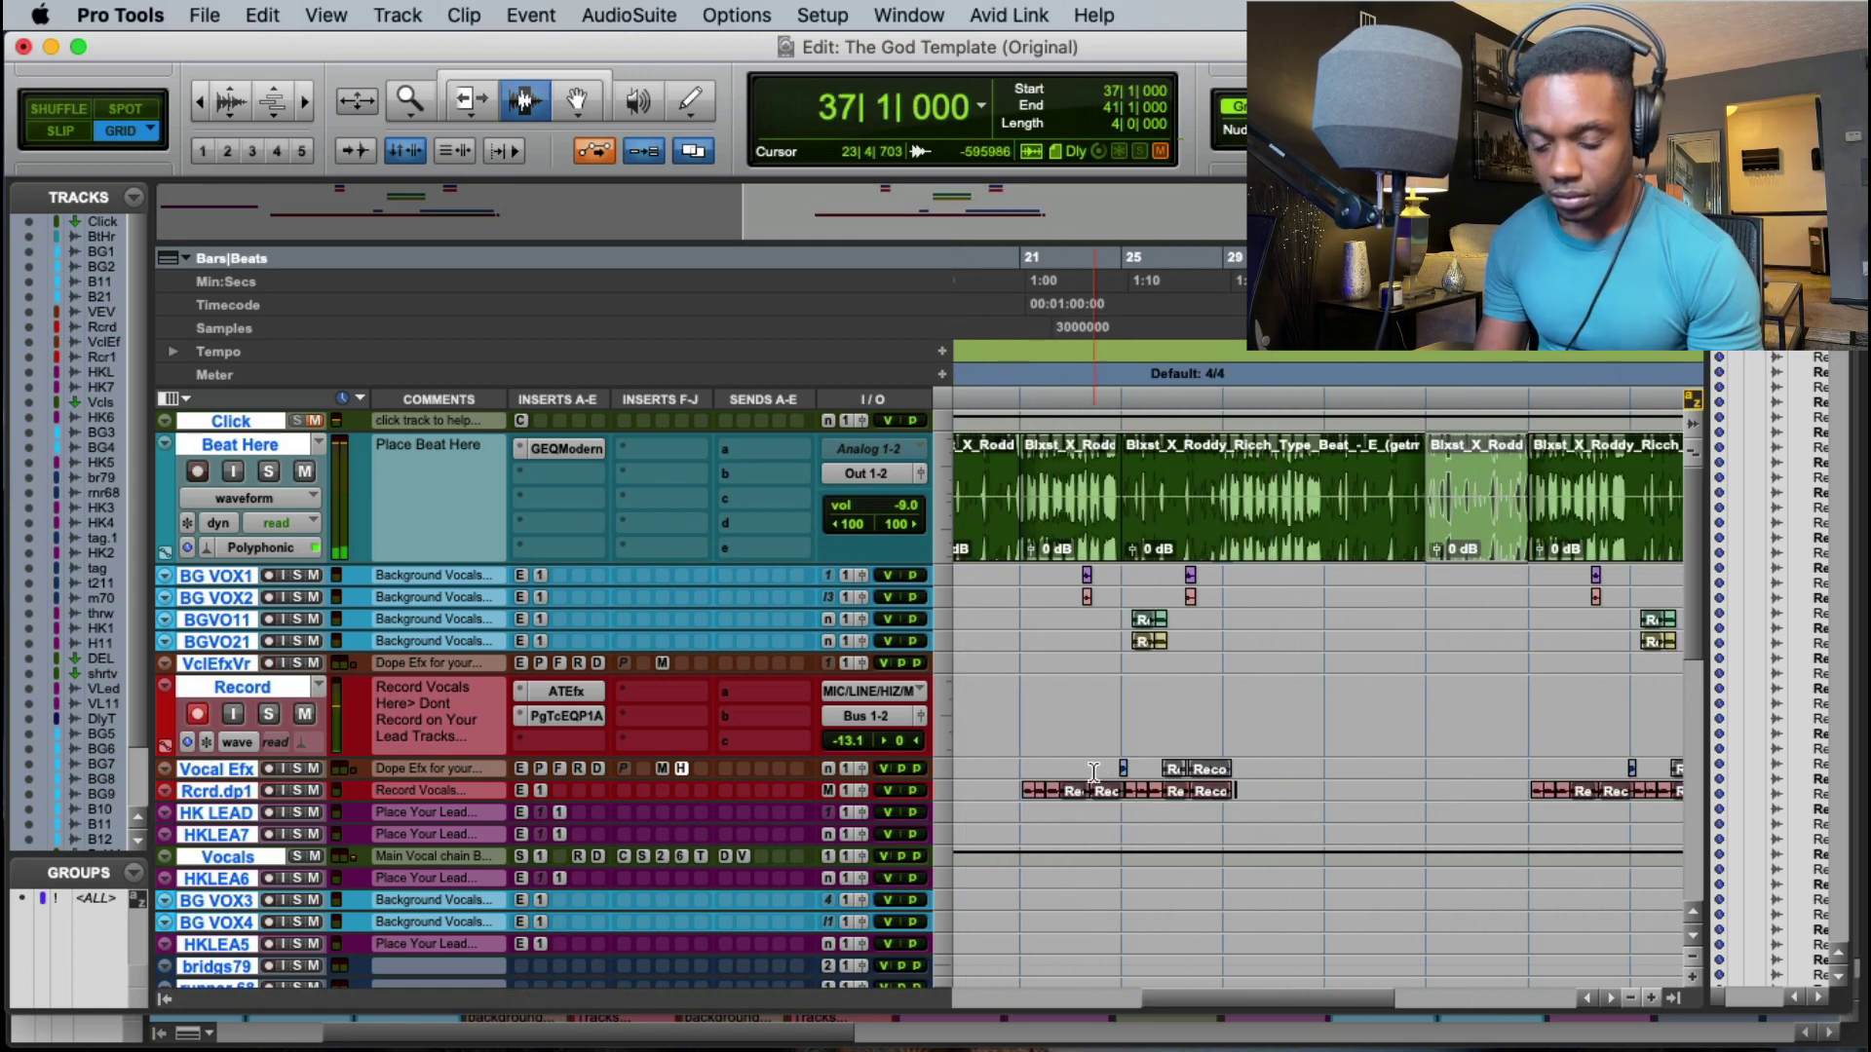